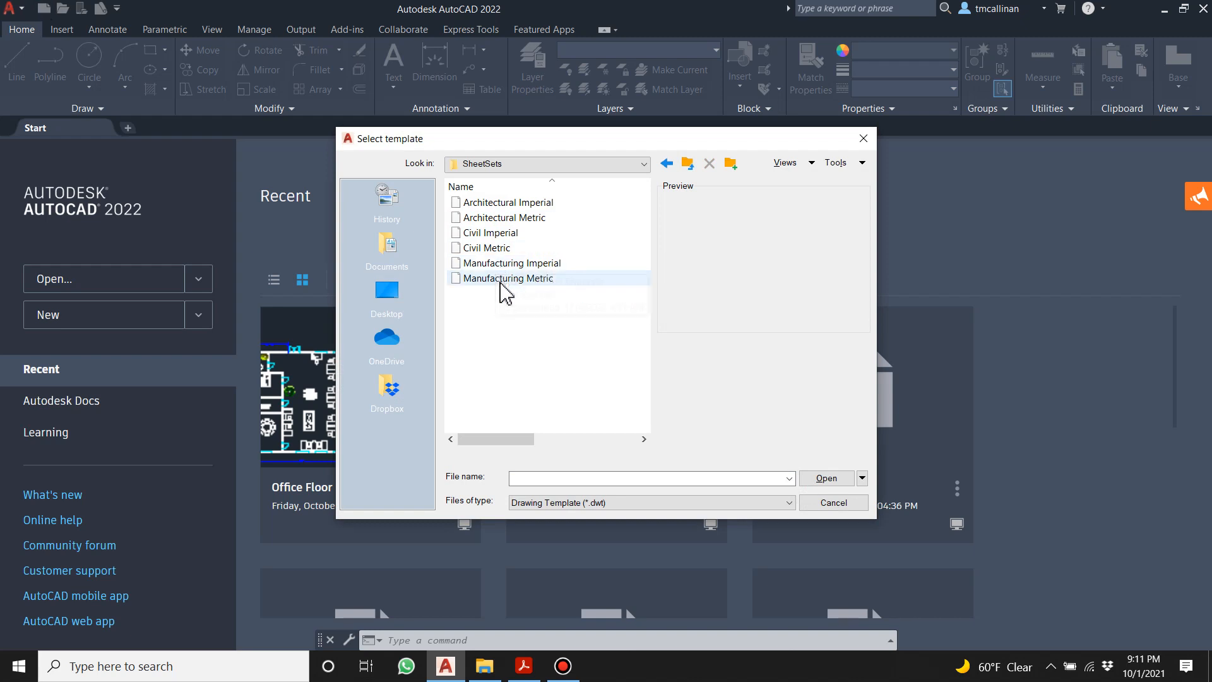
Start a new drawing from the Manufacturing Imperial sheet set template and switch to model space.
{"action": "double_click", "coordinate": [509, 264]}
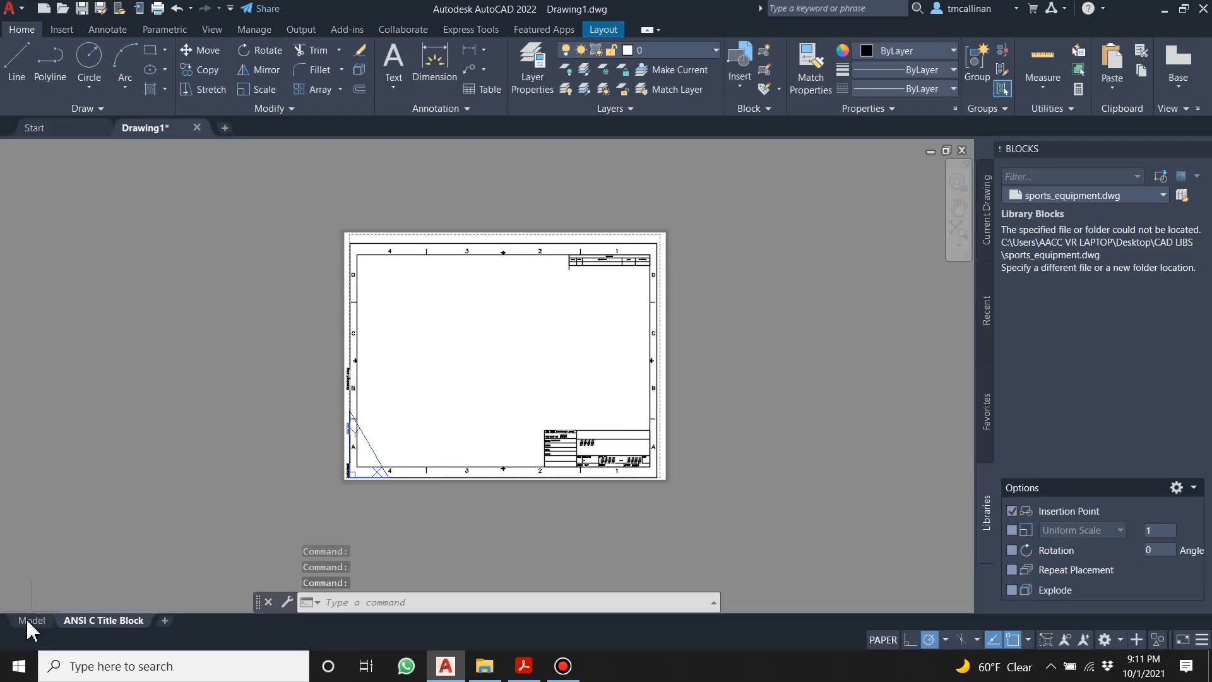
{"action": "left_click", "coordinate": [30, 620]}
{"action": "scroll", "coordinate": [555, 269], "scroll_direction": "down", "scroll_amount": 2}
{"action": "middle_click_drag", "start_coordinate": [612, 241], "coordinate": [610, 274]}
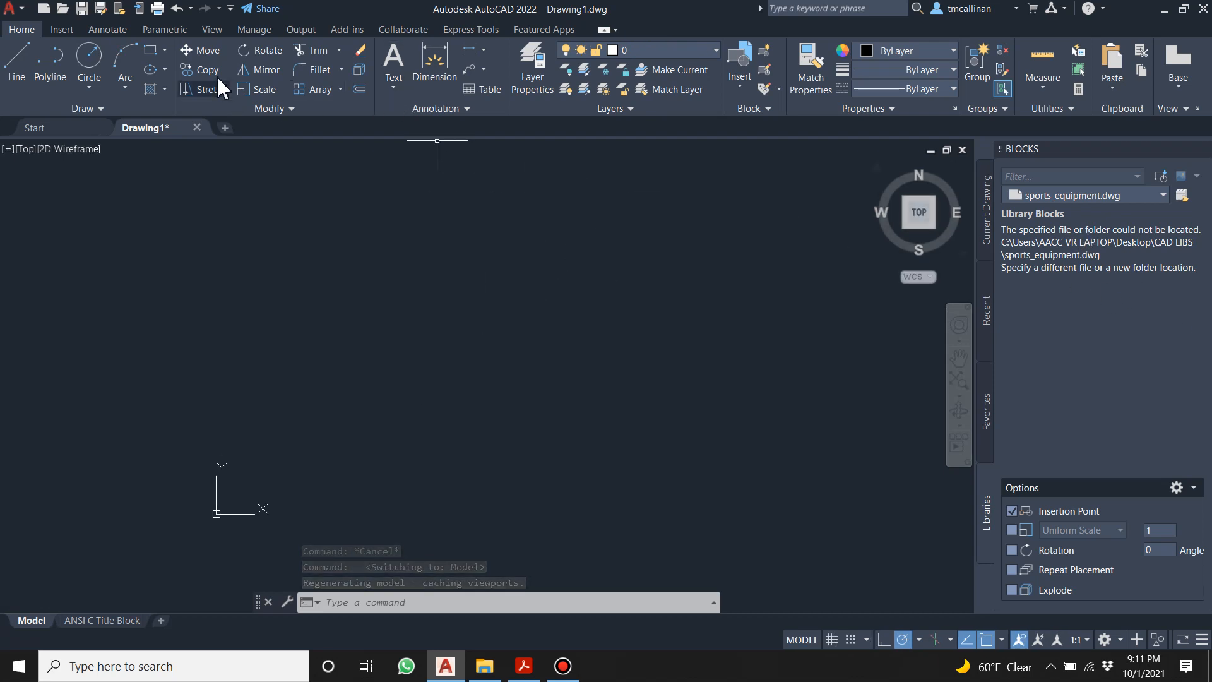
Close the Blocks palette to free up the drawing area.
{"action": "left_click", "coordinate": [211, 30]}
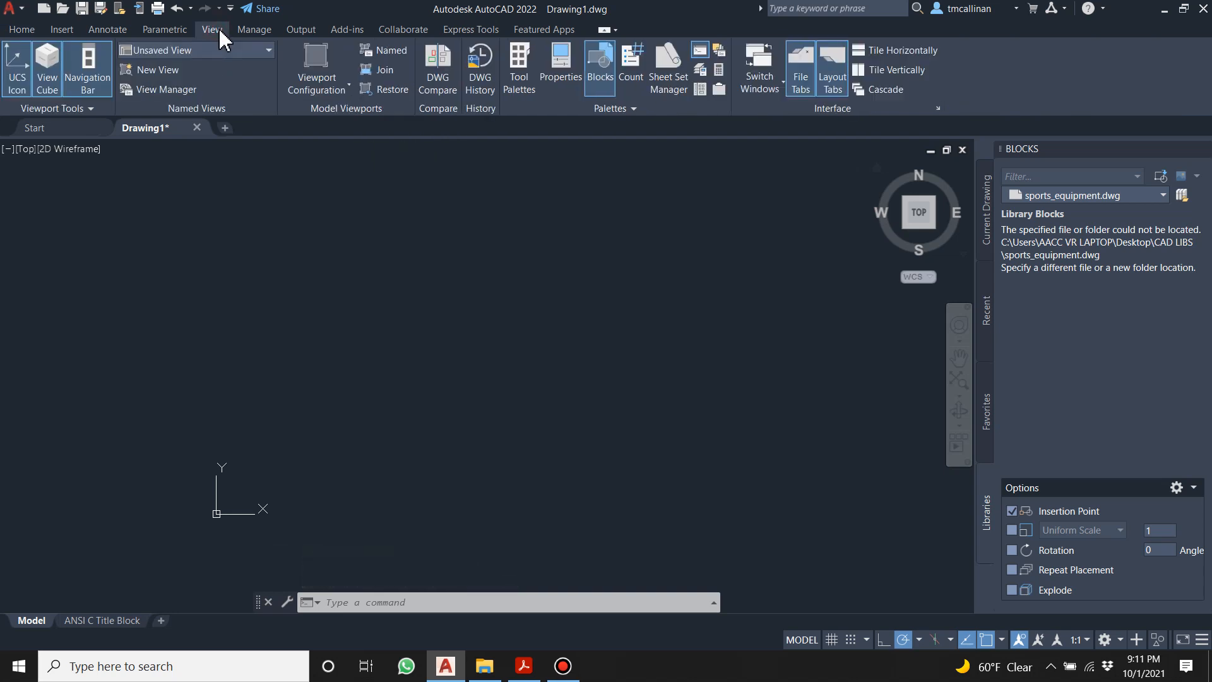
{"action": "left_click", "coordinate": [604, 67]}
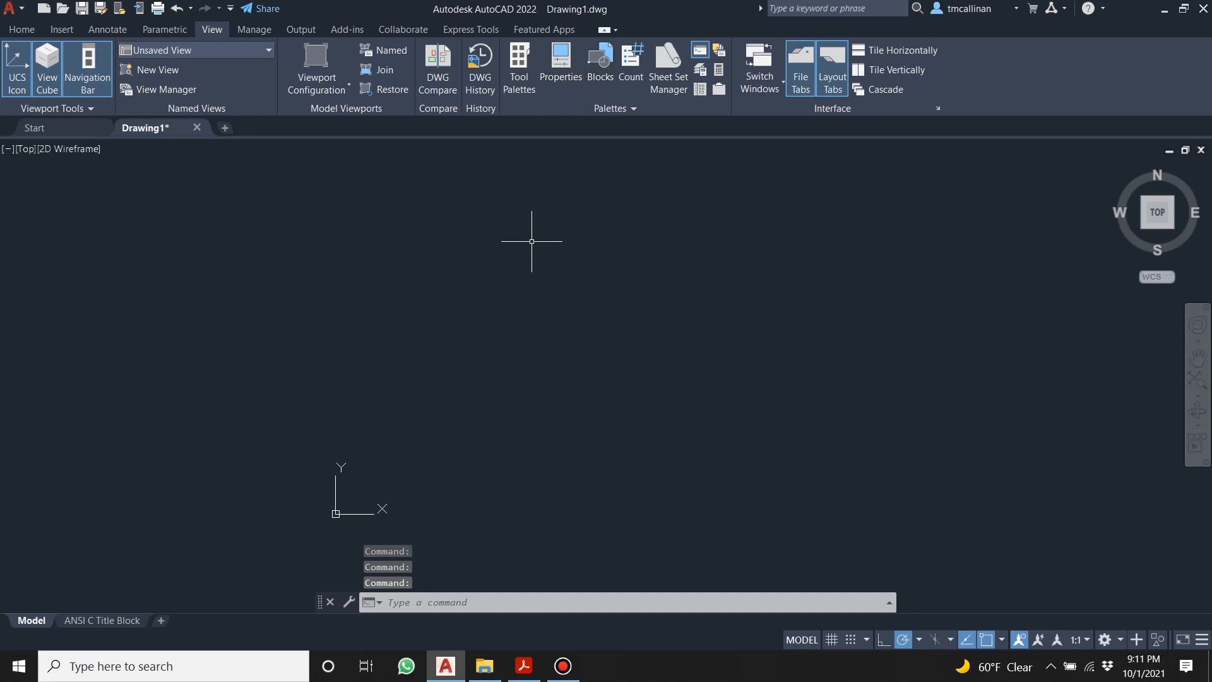
{"action": "left_click", "coordinate": [22, 30]}
Create a new layer named CONST1 and set its color to yellow.
{"action": "left_click", "coordinate": [532, 78]}
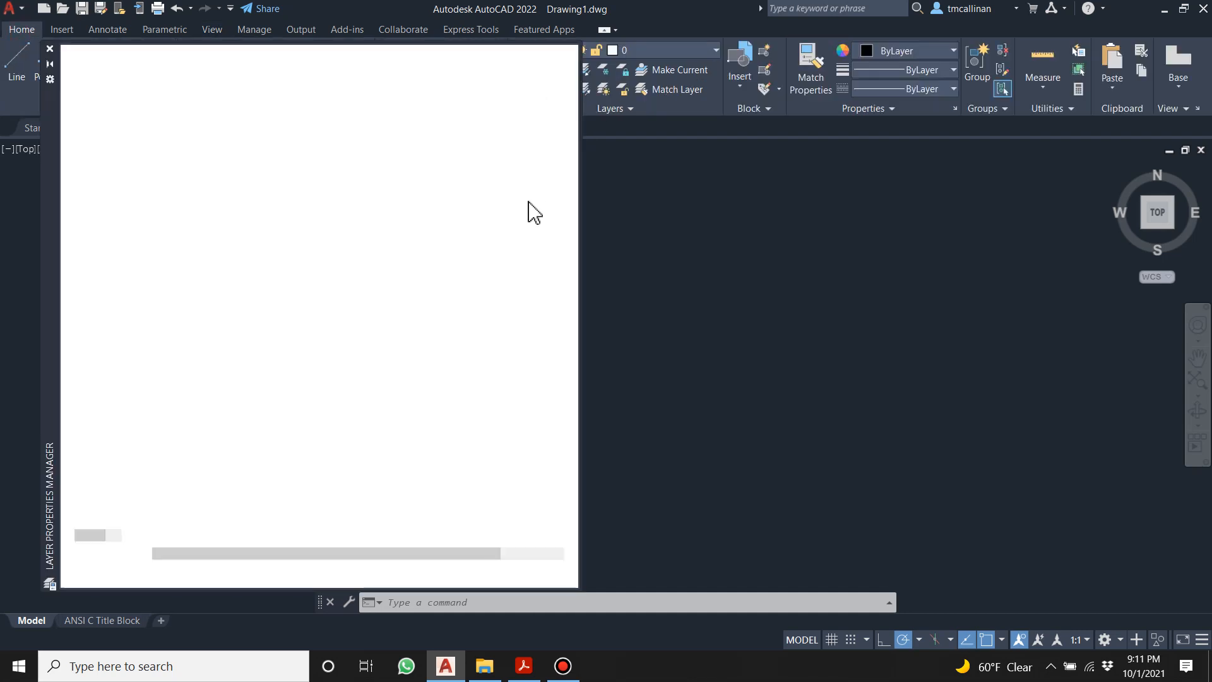
{"action": "right_click", "coordinate": [166, 165]}
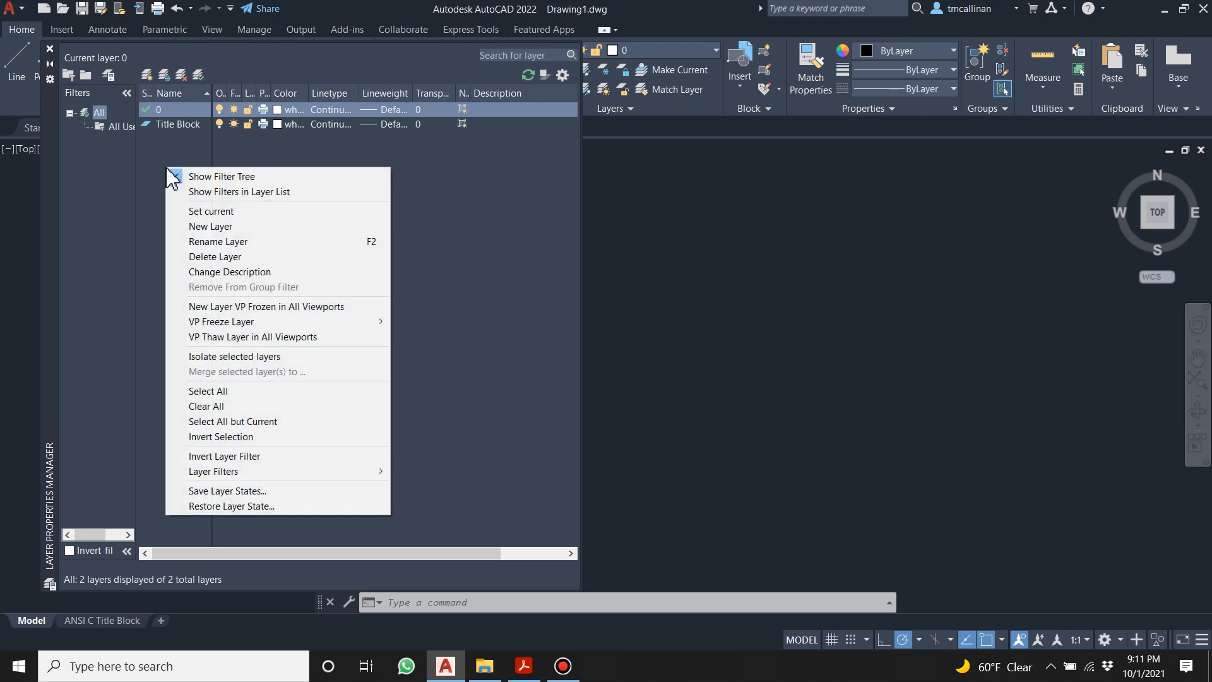
{"action": "left_click", "coordinate": [217, 227]}
{"action": "type", "text": "CONST1"}
{"action": "key", "text": "Return"}
{"action": "left_click", "coordinate": [282, 126]}
{"action": "left_click", "coordinate": [489, 365]}
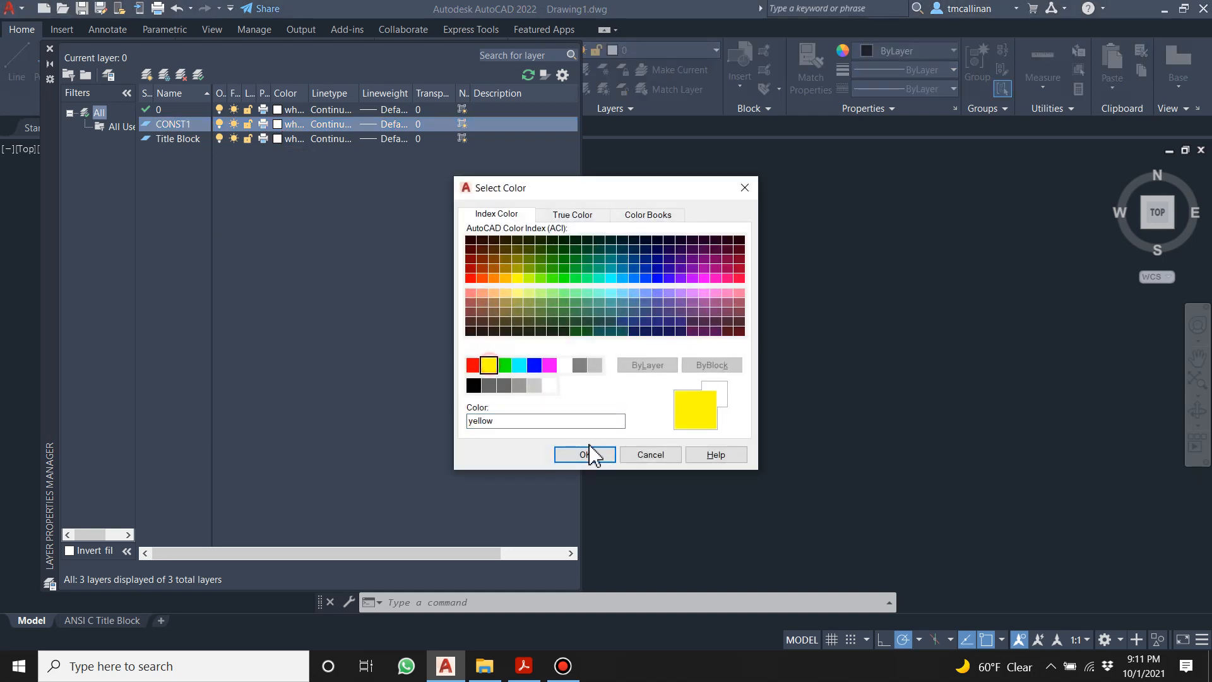
{"action": "left_click", "coordinate": [587, 456]}
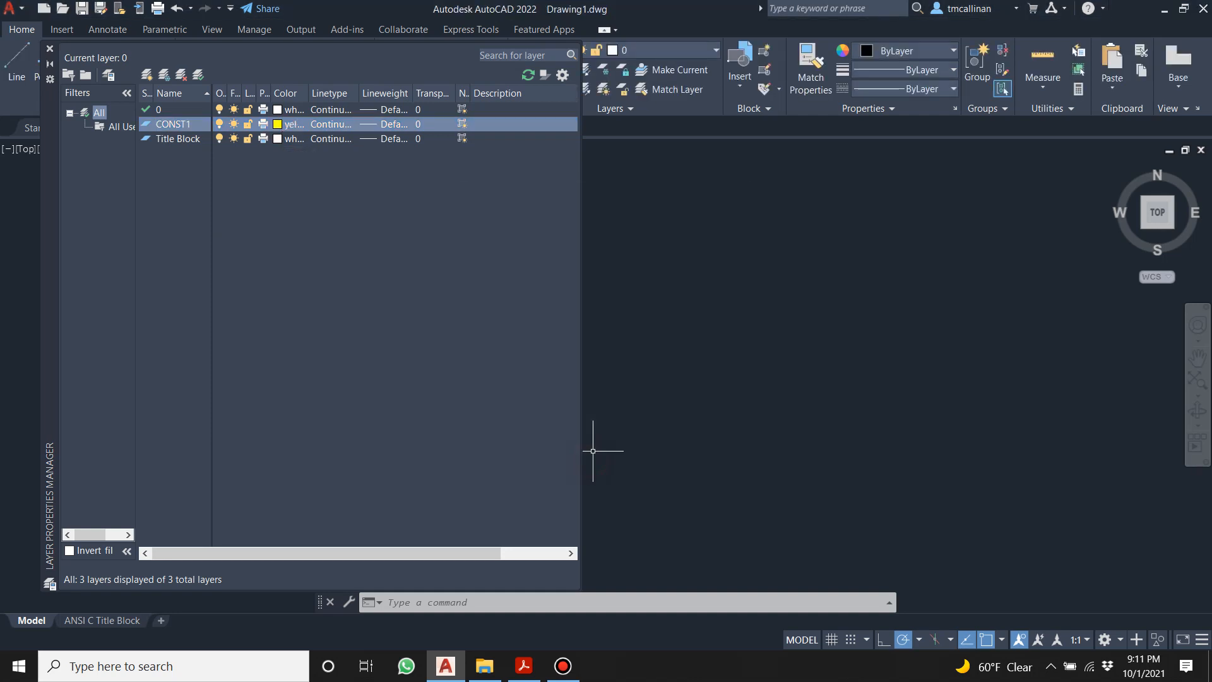
{"action": "left_click", "coordinate": [49, 48]}
Make CONST1 the current layer.
{"action": "middle_click_drag", "start_coordinate": [440, 269], "coordinate": [583, 363]}
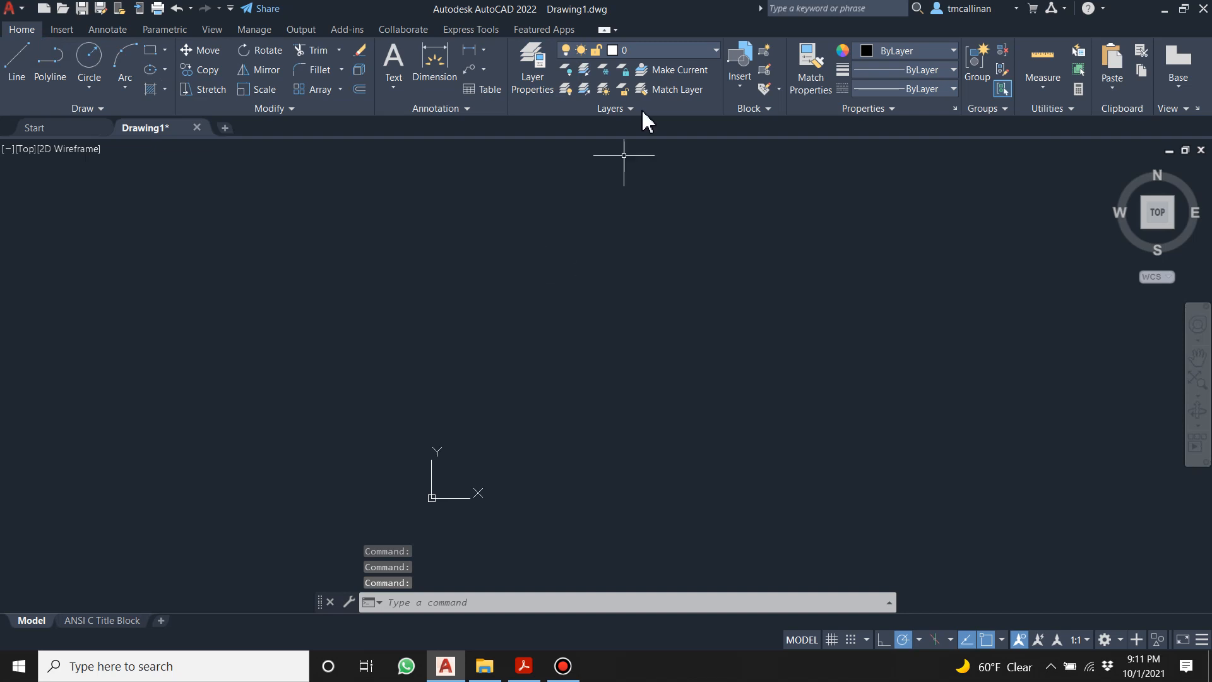
{"action": "left_click", "coordinate": [652, 50]}
{"action": "left_click", "coordinate": [649, 71]}
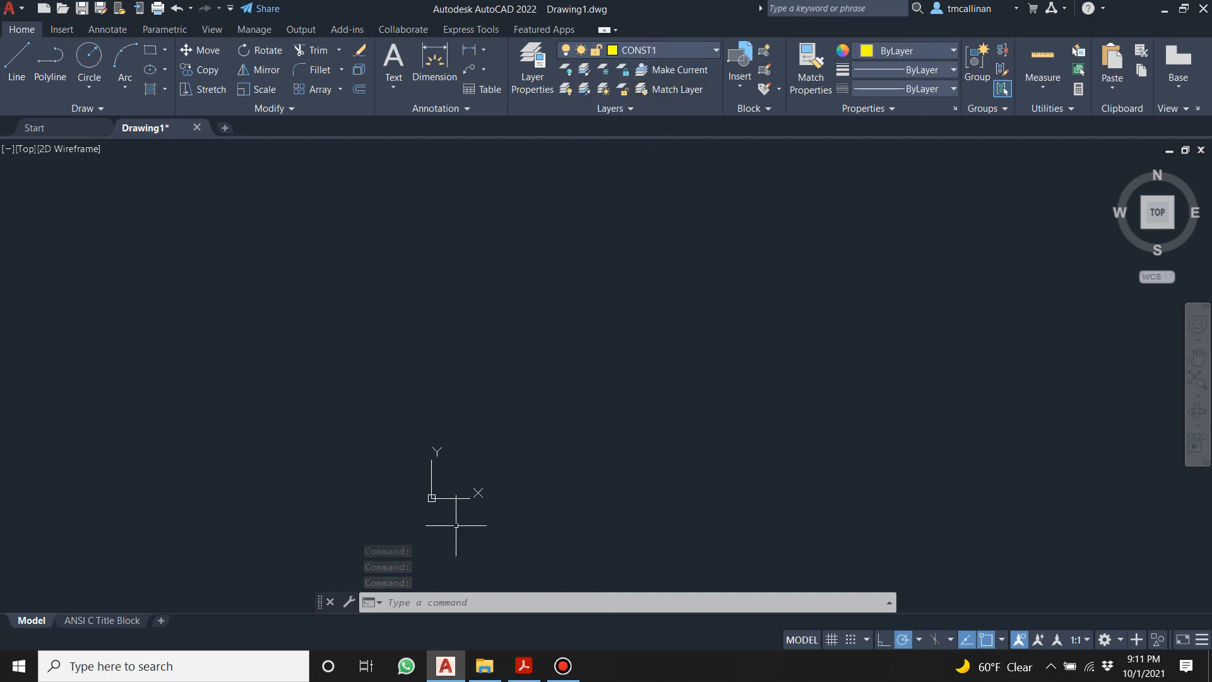
Draw a vertical and a horizontal construction line through the origin at 0,0.
{"action": "left_click", "coordinate": [94, 109]}
{"action": "left_click", "coordinate": [52, 126]}
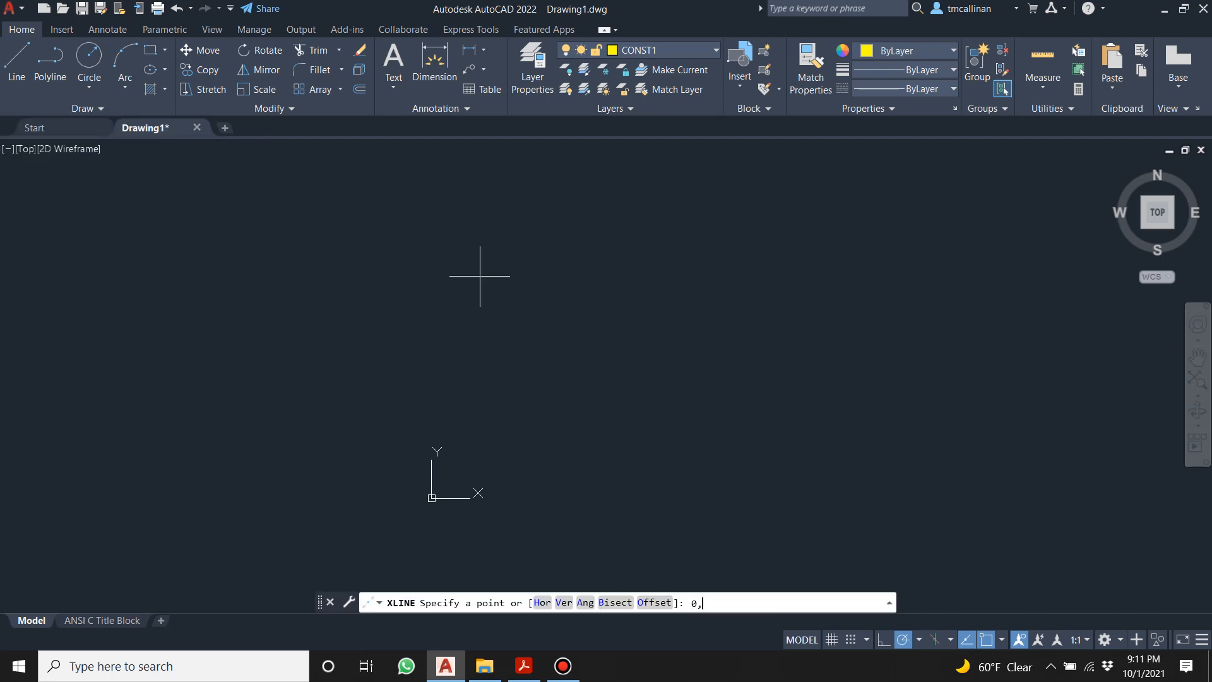
{"action": "key", "text": "Return"}
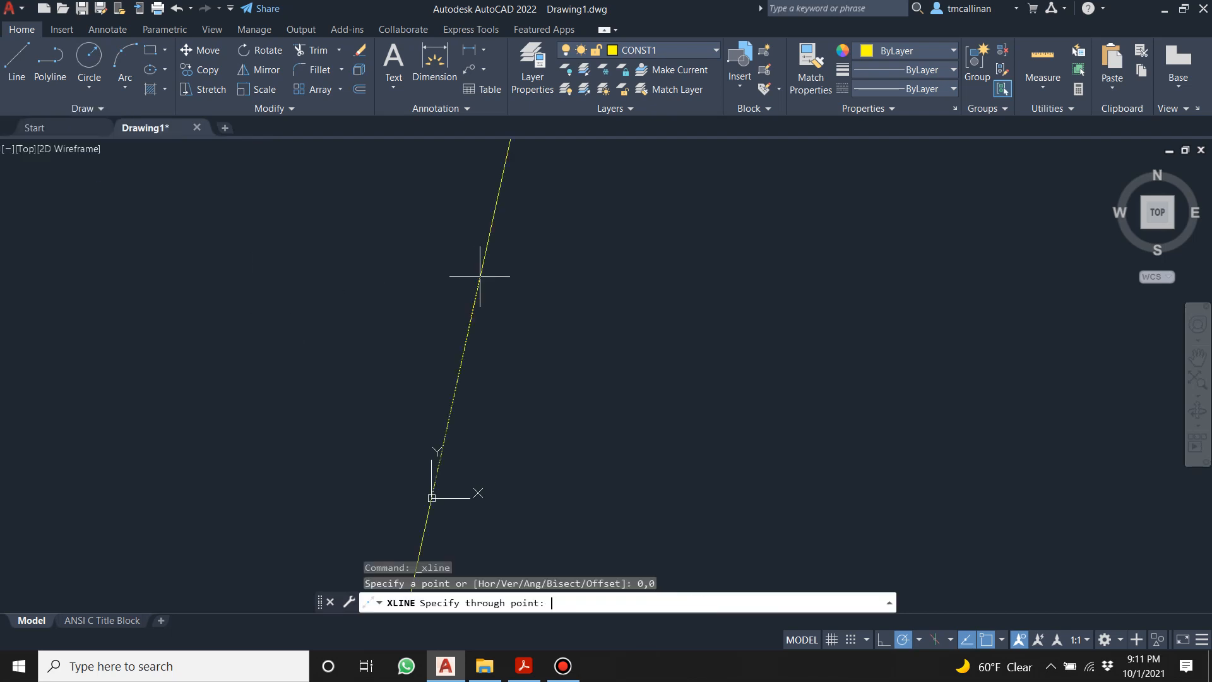
{"action": "left_click", "coordinate": [432, 261]}
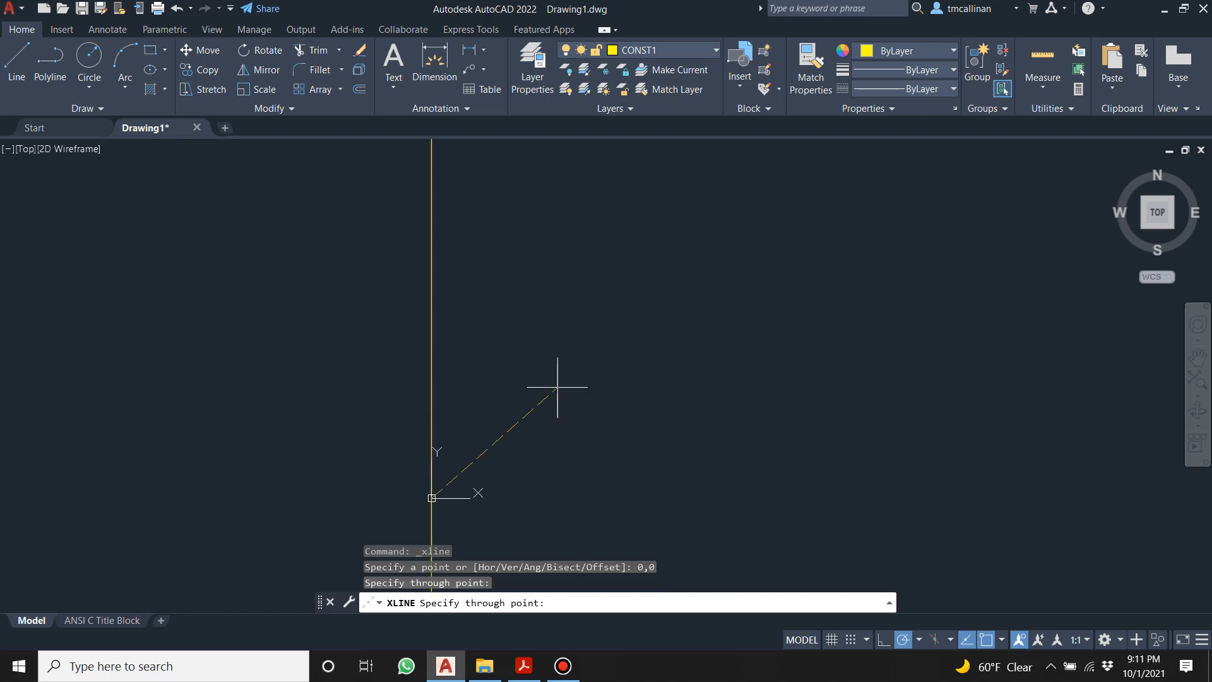
{"action": "left_click", "coordinate": [603, 498]}
{"action": "key", "text": "Escape"}
{"action": "mouse_move", "coordinate": [485, 469]}
{"action": "middle_mouse_down"}
{"action": "mouse_move", "coordinate": [632, 384]}
{"action": "mouse_move", "coordinate": [585, 400]}
{"action": "middle_mouse_up"}
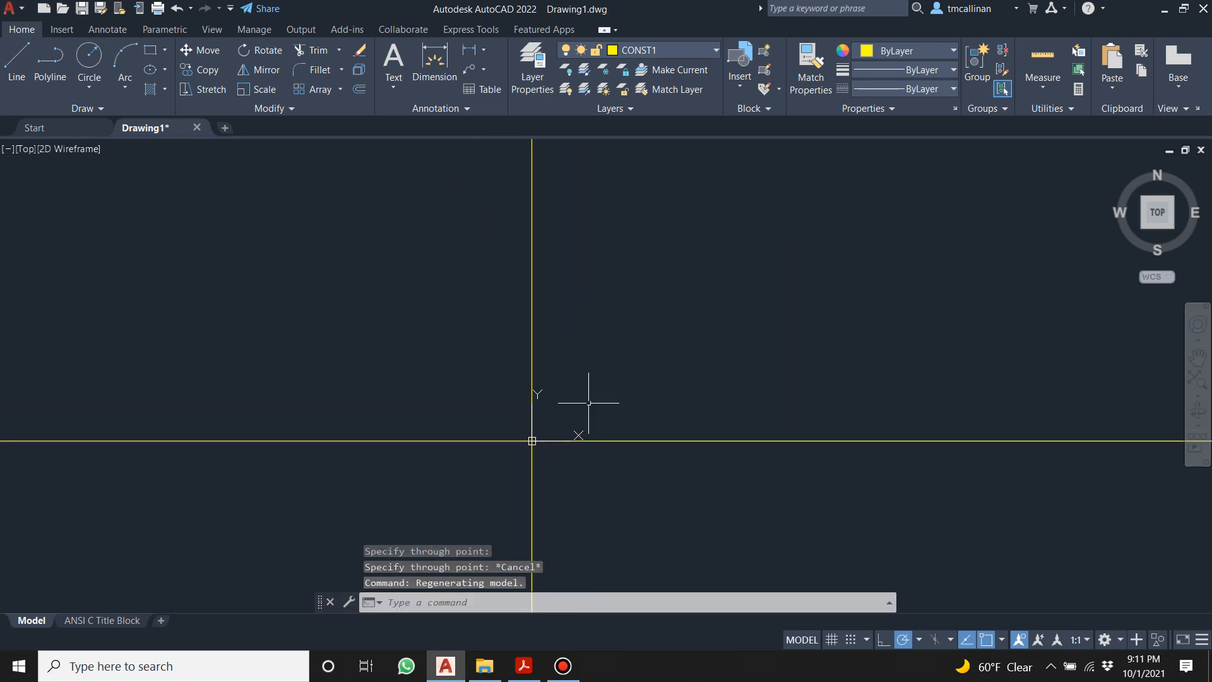
{"action": "middle_click_drag", "start_coordinate": [620, 352], "coordinate": [608, 366]}
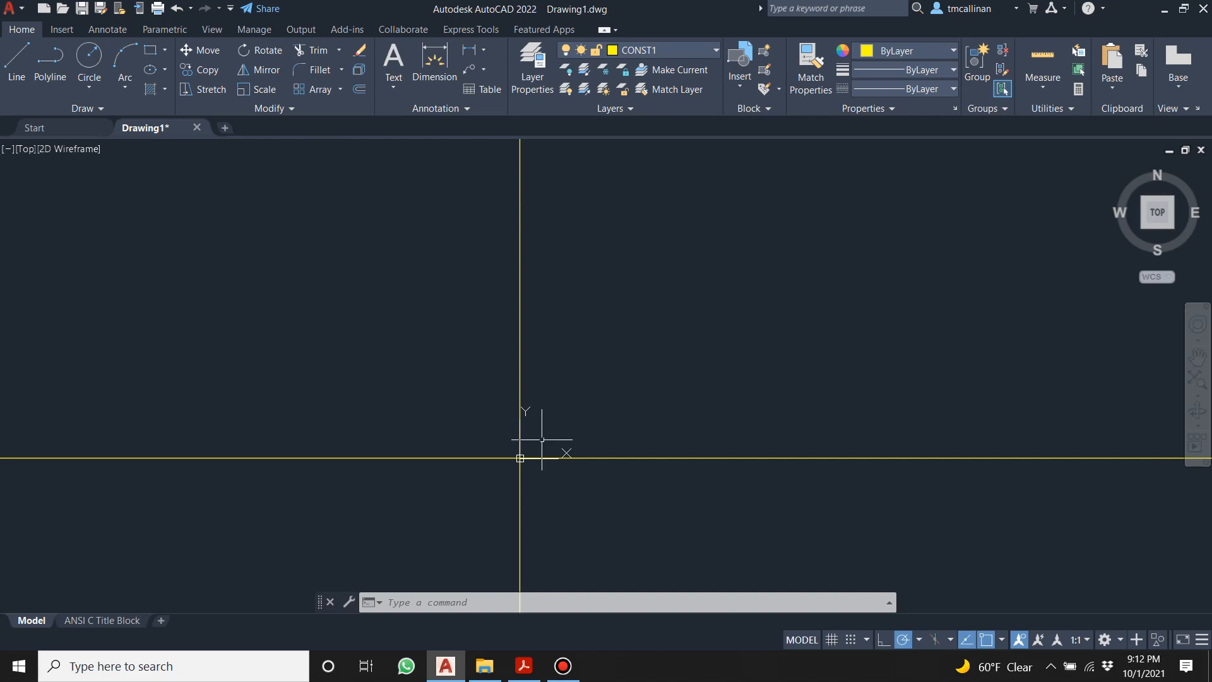
Switch to Acrobat to check the part dimensions on page 10 of the AutoCAD Exercises REV B PDF, and return to AutoCAD.
{"action": "left_click", "coordinate": [524, 666]}
{"action": "scroll", "coordinate": [403, 310], "scroll_direction": "down", "scroll_amount": 10}
{"action": "scroll", "coordinate": [523, 189], "scroll_direction": "down", "scroll_amount": 1}
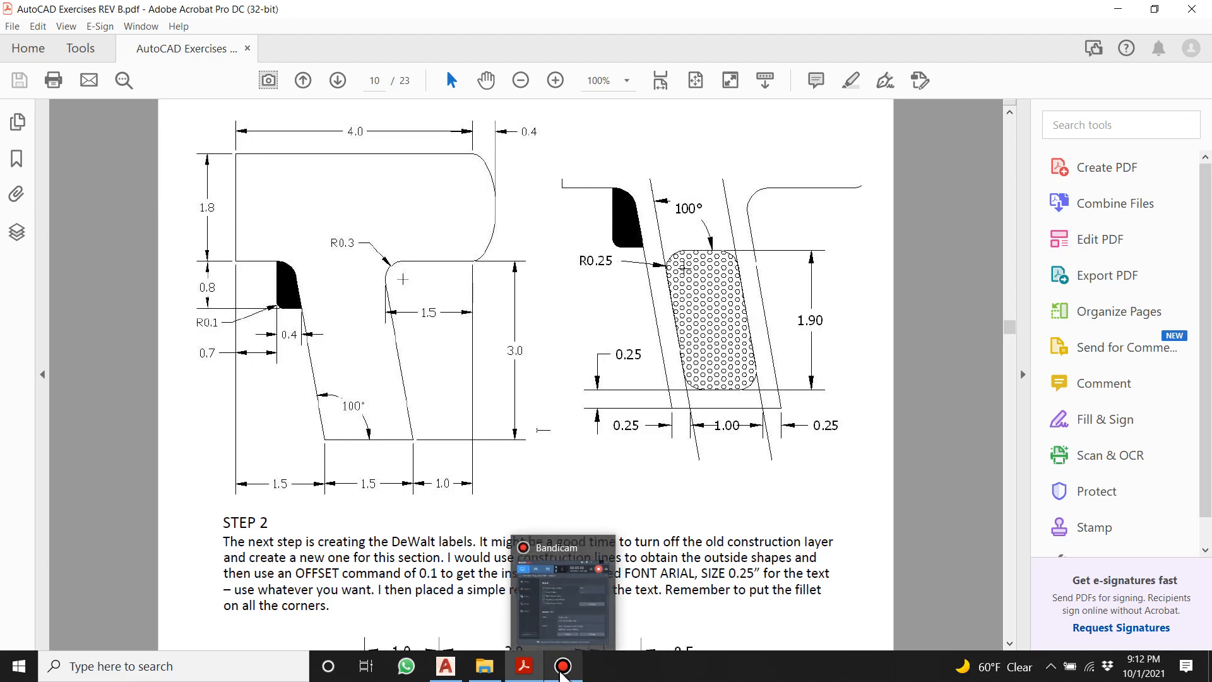
{"action": "mouse_move", "coordinate": [541, 670]}
{"action": "left_click", "coordinate": [446, 666]}
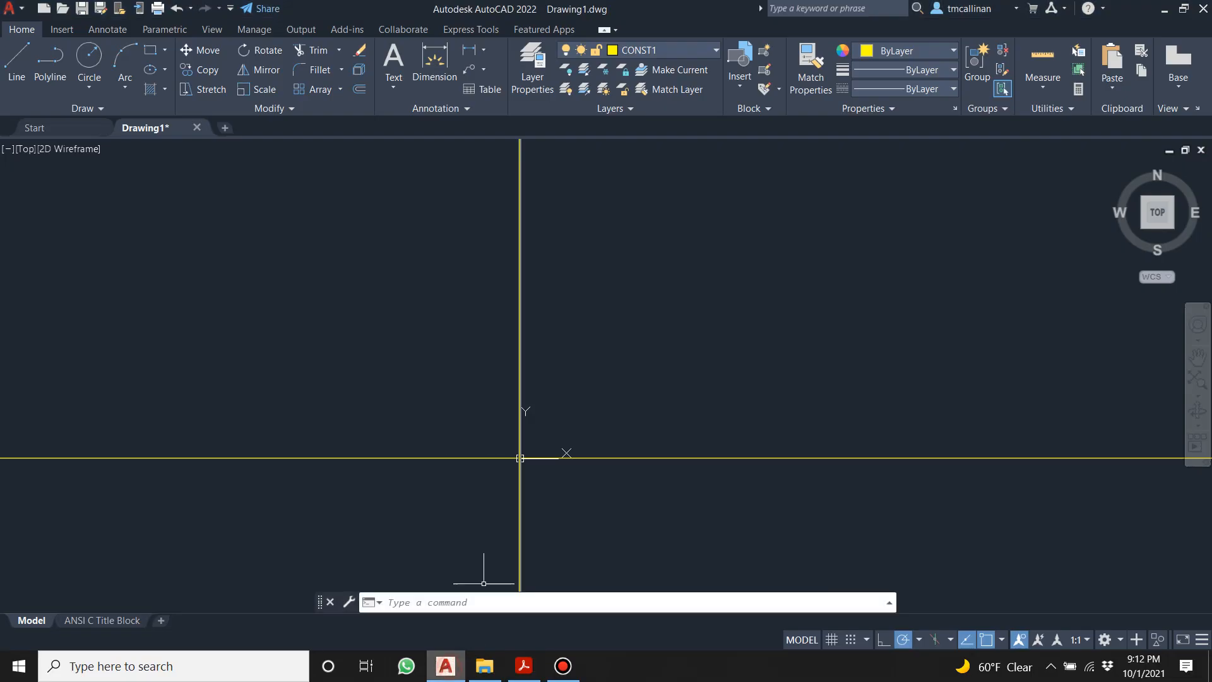
Offset the horizontal construction line upward by 1.8.
{"action": "middle_click_drag", "start_coordinate": [645, 374], "coordinate": [305, 342]}
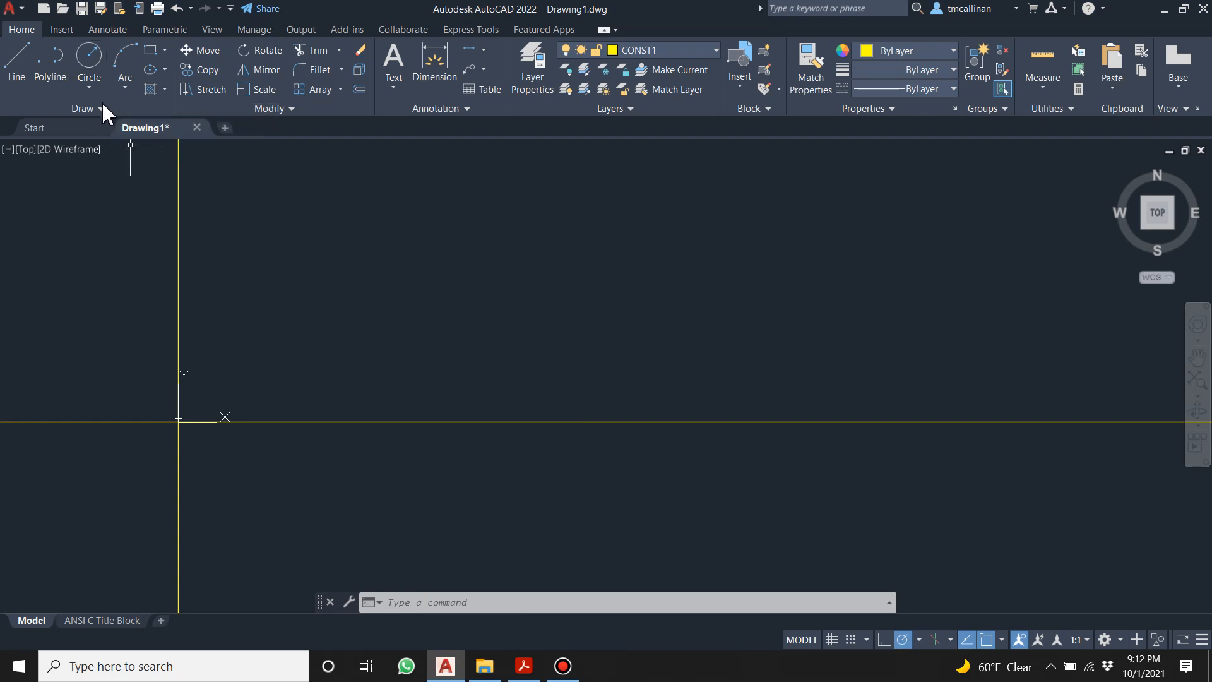
{"action": "left_click", "coordinate": [359, 89]}
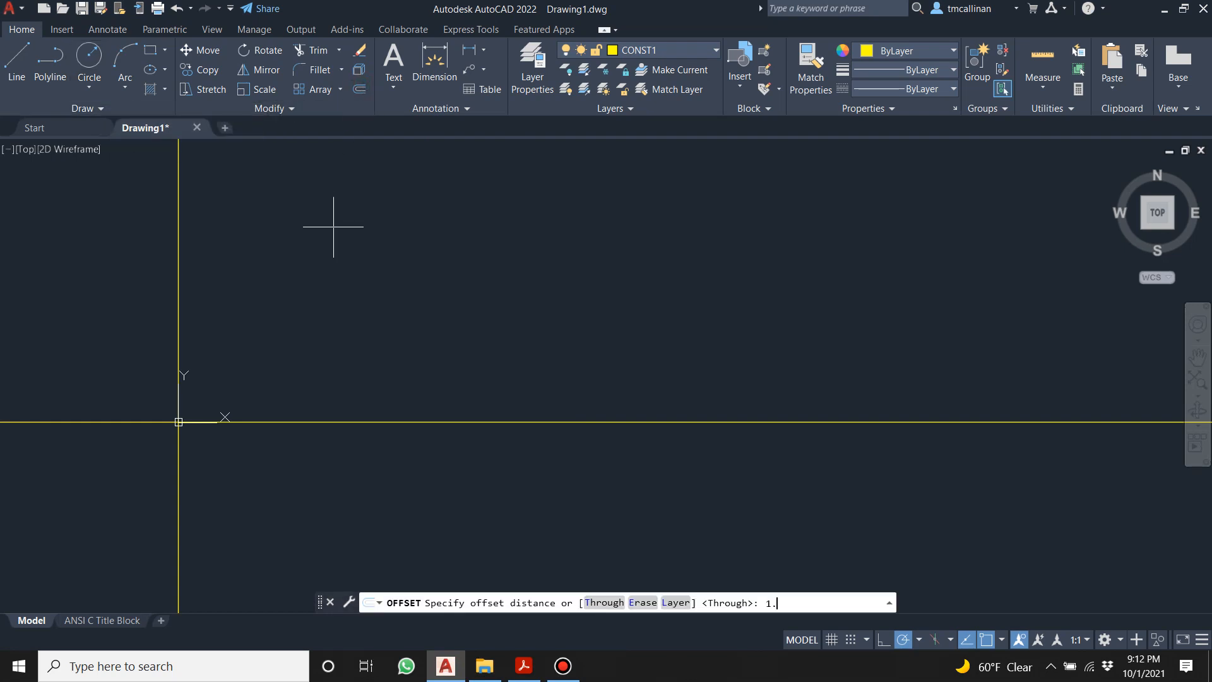
{"action": "key", "text": "Return"}
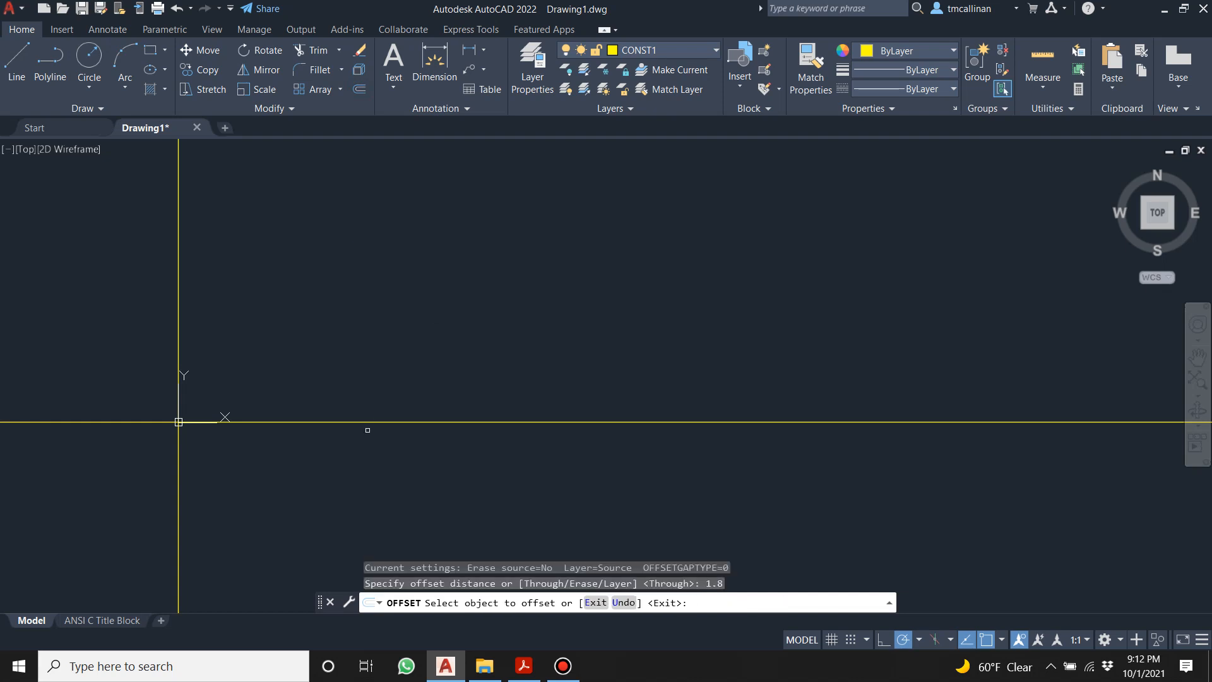
{"action": "left_click", "coordinate": [368, 423]}
{"action": "left_click", "coordinate": [385, 341]}
{"action": "scroll", "coordinate": [164, 396], "scroll_direction": "up", "scroll_amount": 2}
{"action": "scroll", "coordinate": [255, 395], "scroll_direction": "up", "scroll_amount": 2}
{"action": "middle_click_drag", "start_coordinate": [164, 397], "coordinate": [332, 310]}
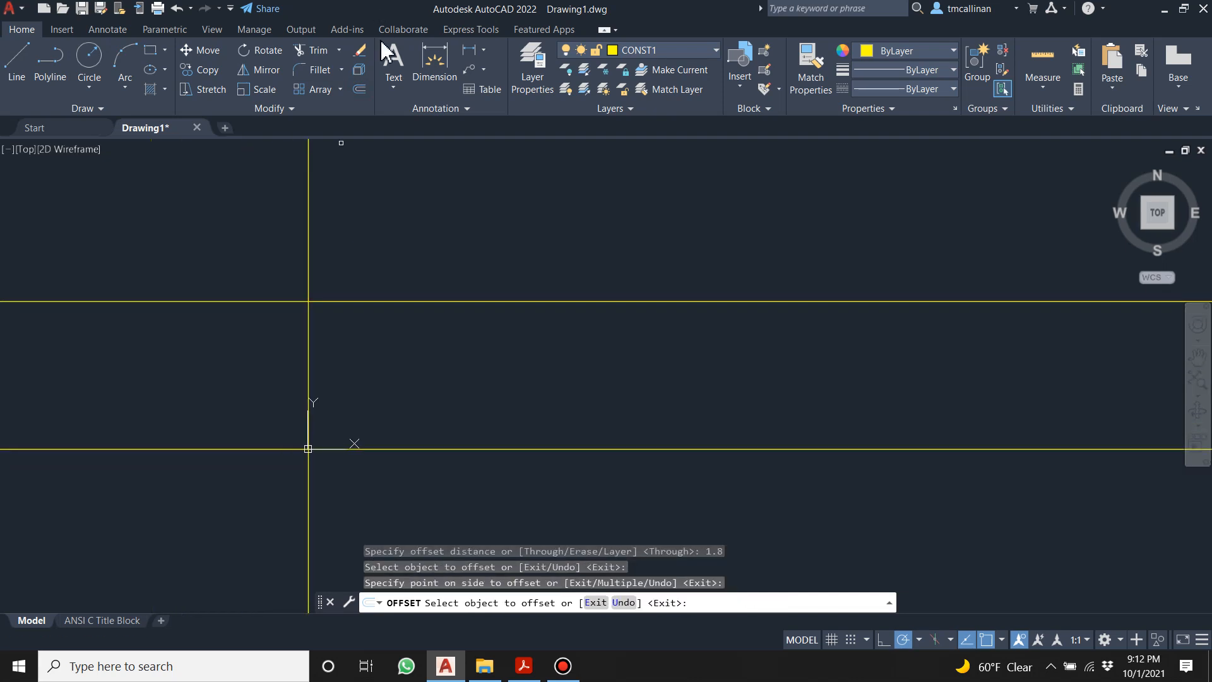
Offset the vertical construction line to the right by 4.
{"action": "left_click", "coordinate": [362, 93]}
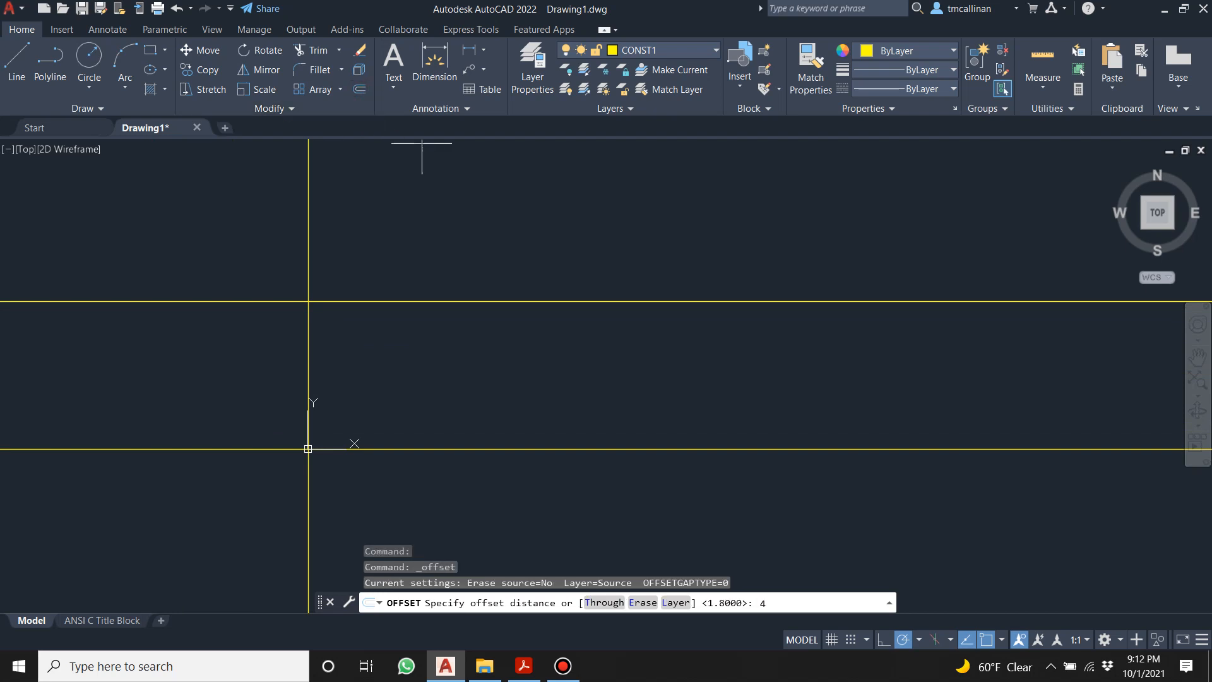
{"action": "type", "text": "4"}
{"action": "key", "text": "Return"}
{"action": "left_click", "coordinate": [307, 243]}
{"action": "left_click", "coordinate": [461, 256]}
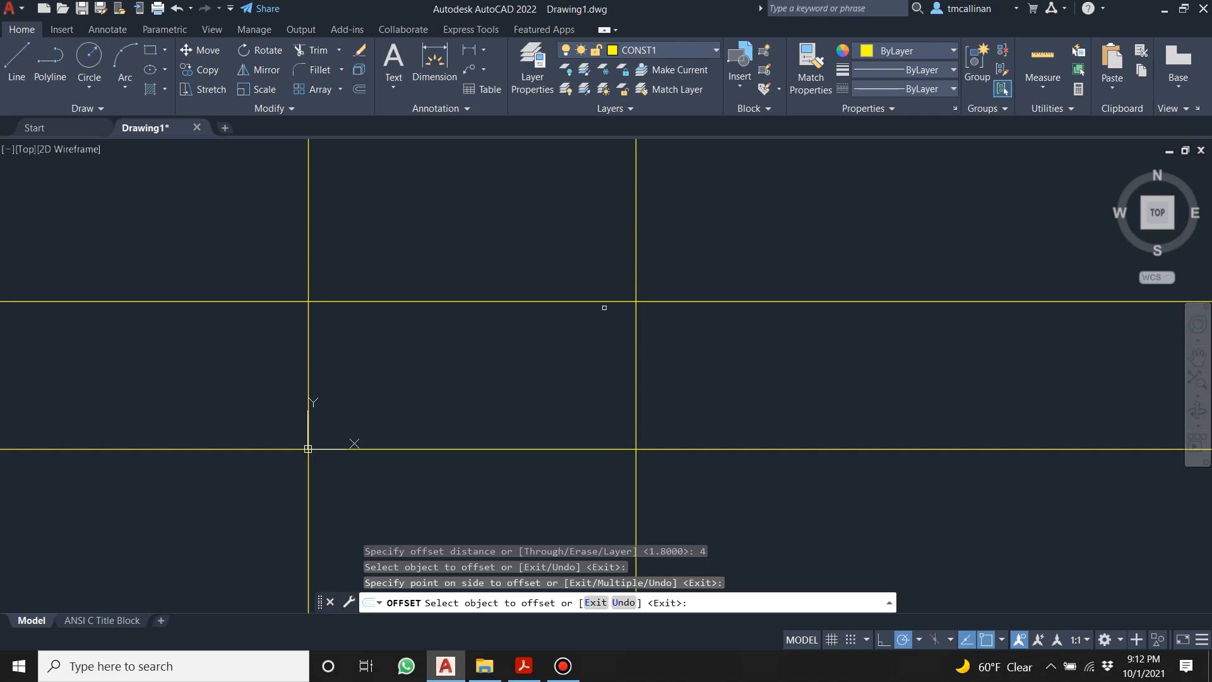
{"action": "scroll", "coordinate": [467, 352], "scroll_direction": "down", "scroll_amount": 2}
{"action": "middle_click_drag", "start_coordinate": [467, 352], "coordinate": [552, 325]}
{"action": "scroll", "coordinate": [500, 351], "scroll_direction": "up", "scroll_amount": 2}
{"action": "key", "text": "Escape"}
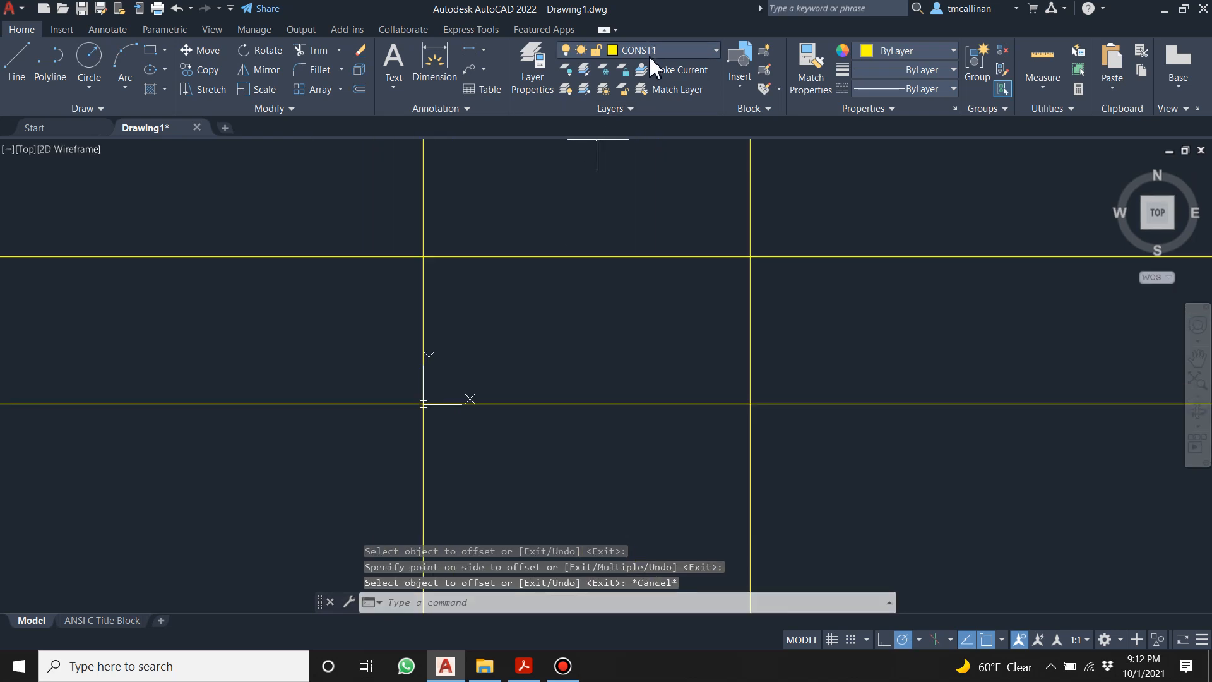
Make layer 0 current and draw a rectangle between the opposite outer intersections of the four construction lines.
{"action": "left_click", "coordinate": [653, 52]}
{"action": "left_click", "coordinate": [613, 69]}
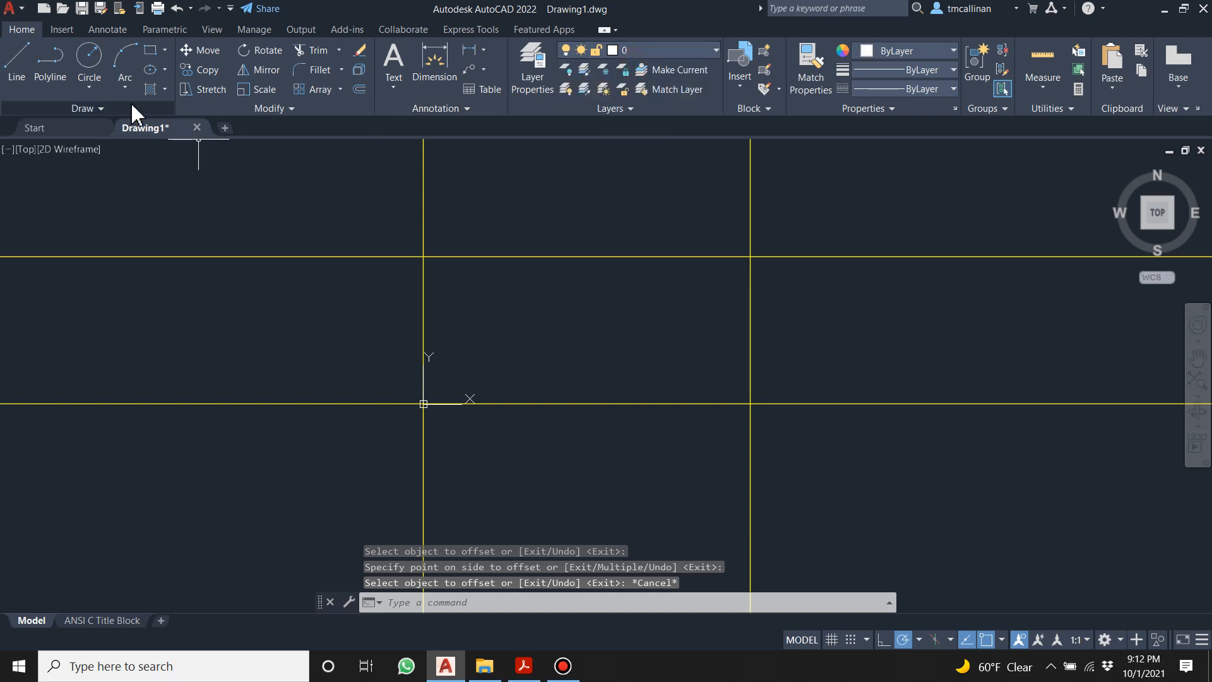
{"action": "left_click", "coordinate": [152, 51]}
{"action": "left_click", "coordinate": [423, 257]}
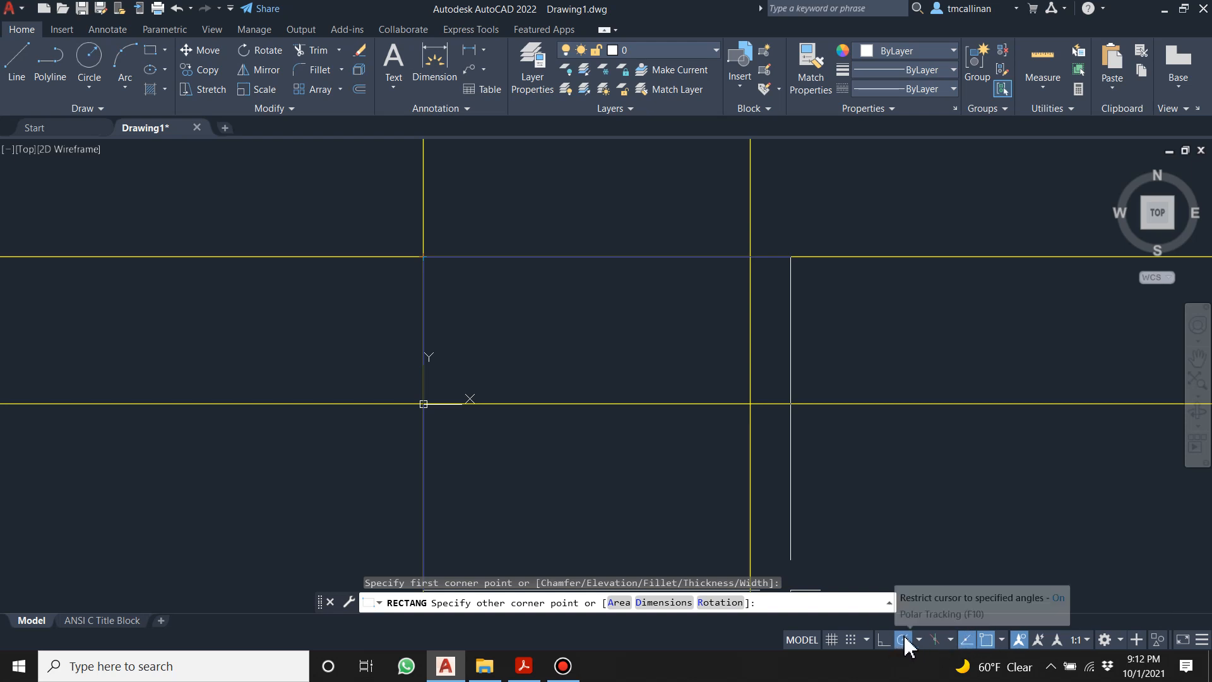
{"action": "left_click", "coordinate": [751, 404]}
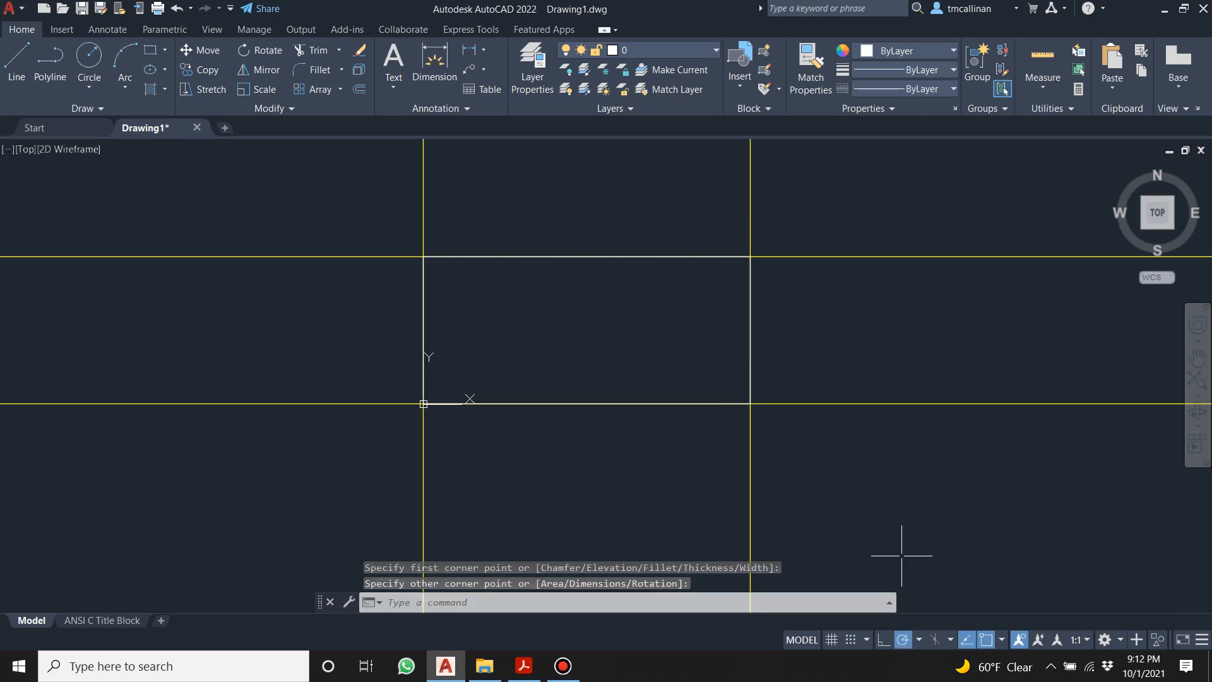
{"action": "key", "text": "Escape"}
{"action": "scroll", "coordinate": [728, 346], "scroll_direction": "down", "scroll_amount": 2}
{"action": "middle_click_drag", "start_coordinate": [643, 342], "coordinate": [675, 344]}
{"action": "scroll", "coordinate": [668, 348], "scroll_direction": "up", "scroll_amount": 2}
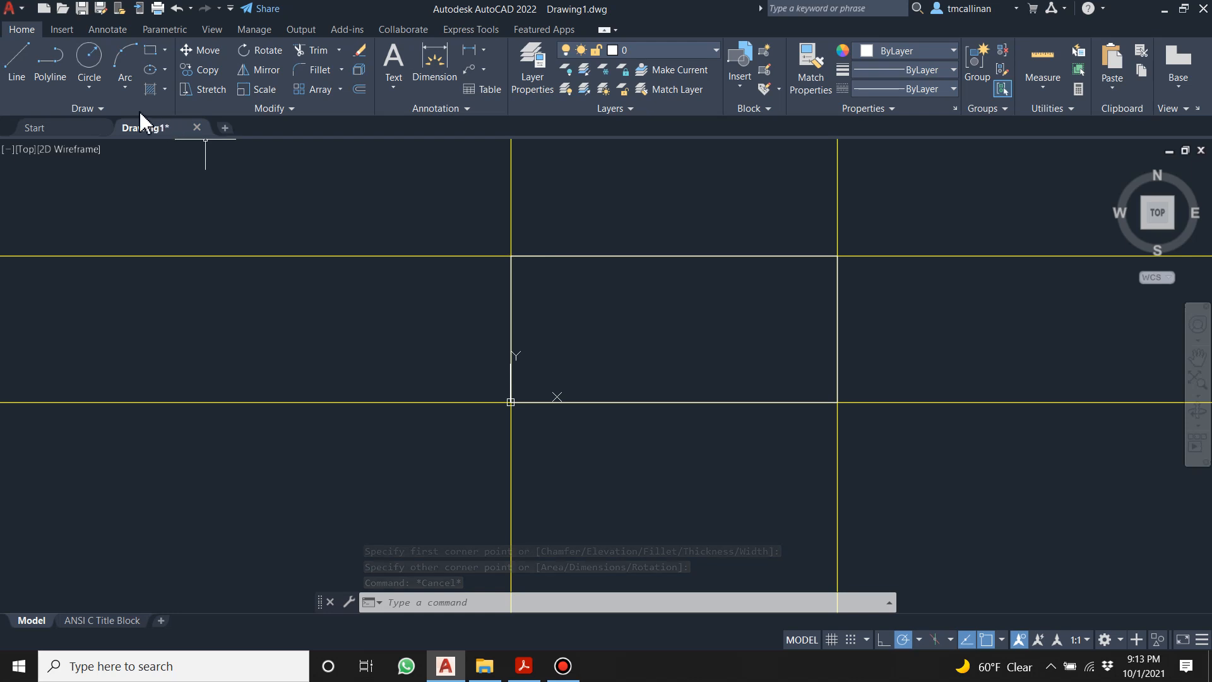
Draw an ellipse with its vertical axis spanning the rectangle's right edge and a distance of 0.4 to the other axis.
{"action": "left_click", "coordinate": [95, 108]}
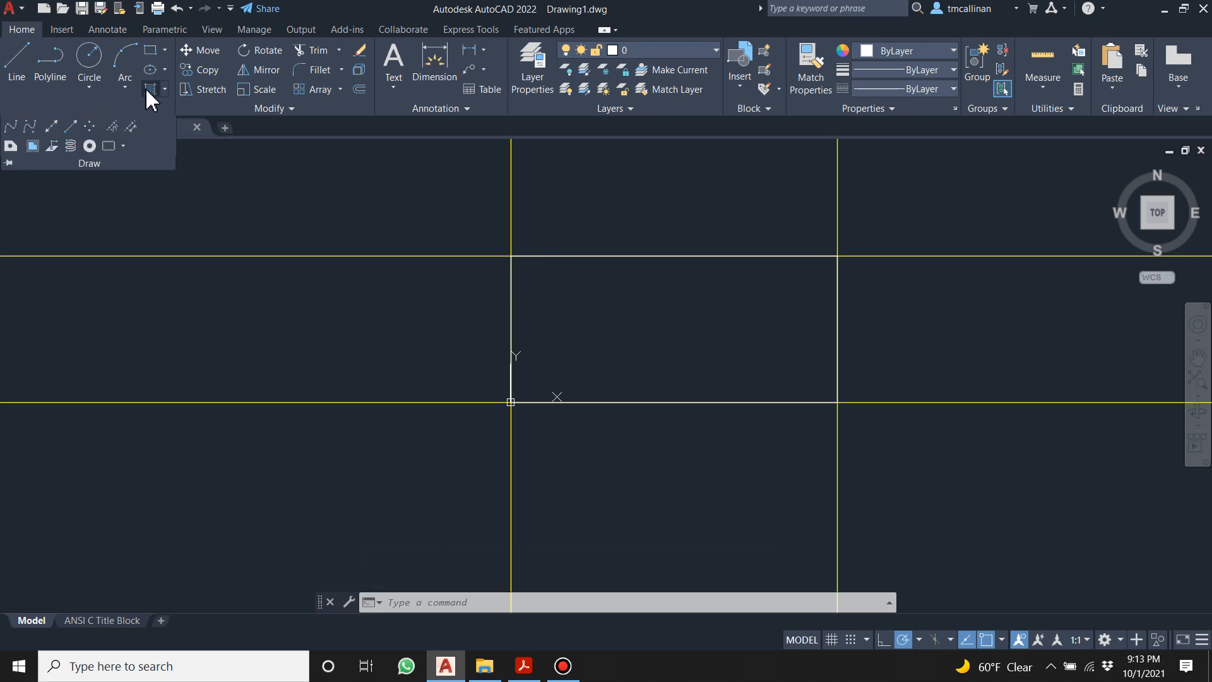
{"action": "left_click", "coordinate": [165, 69]}
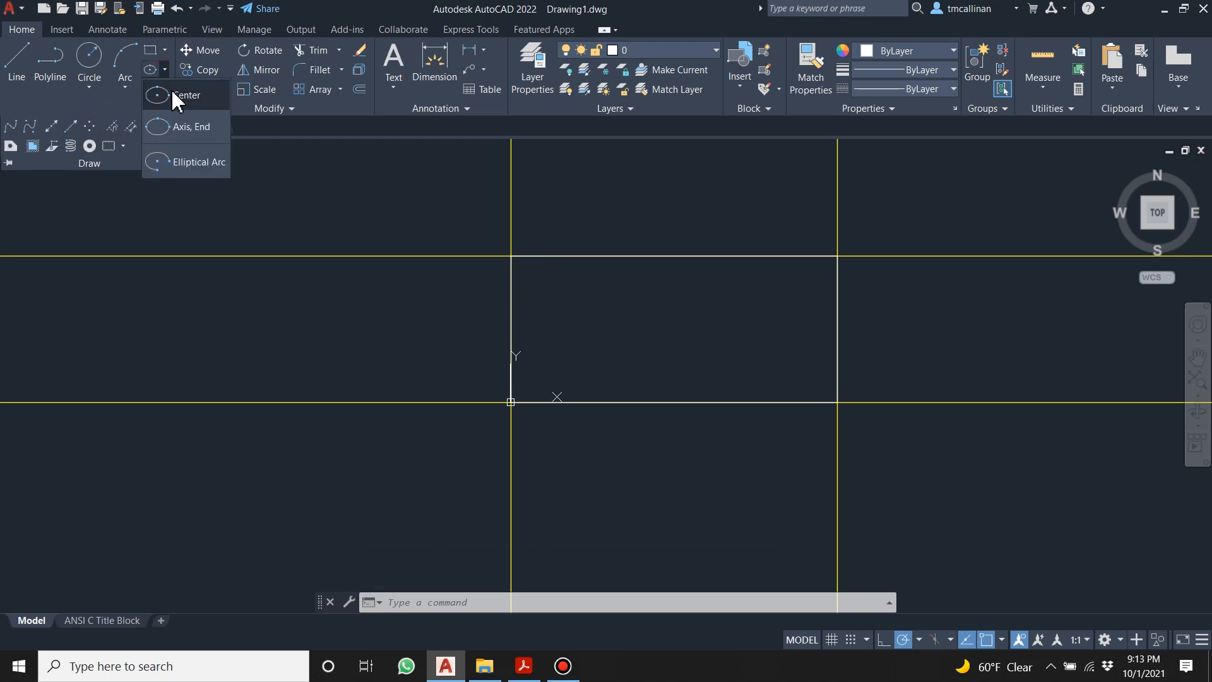
{"action": "left_click", "coordinate": [179, 128]}
{"action": "left_click", "coordinate": [837, 255]}
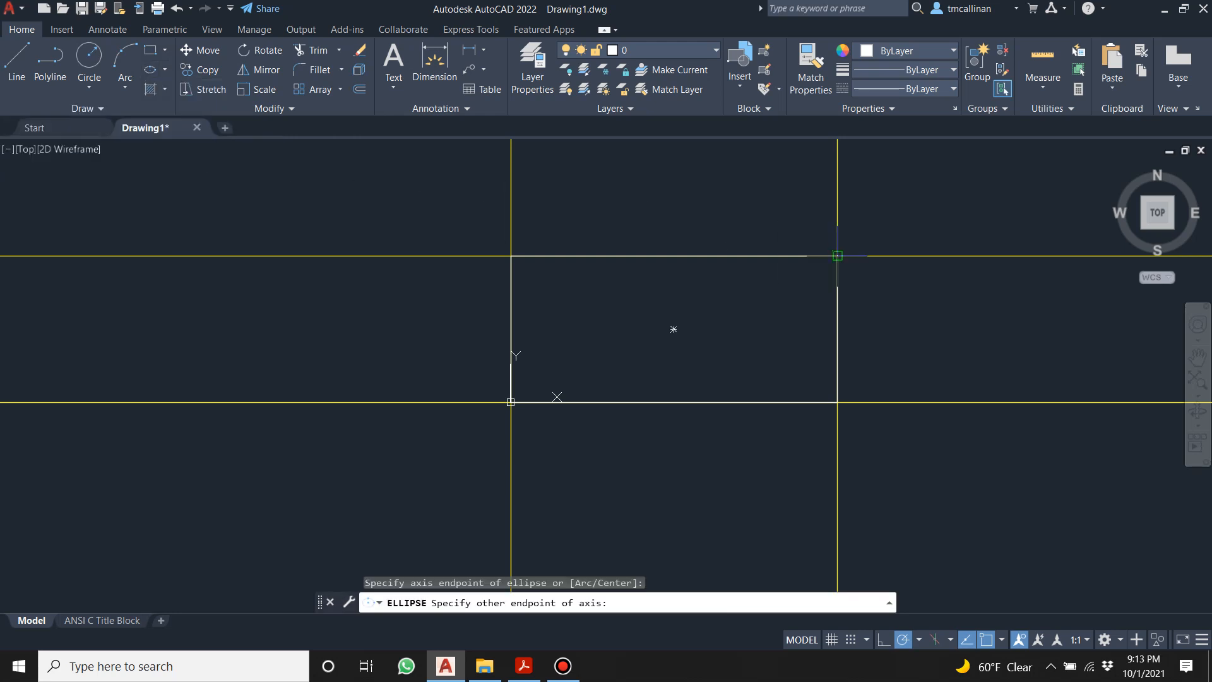
{"action": "left_click", "coordinate": [837, 402]}
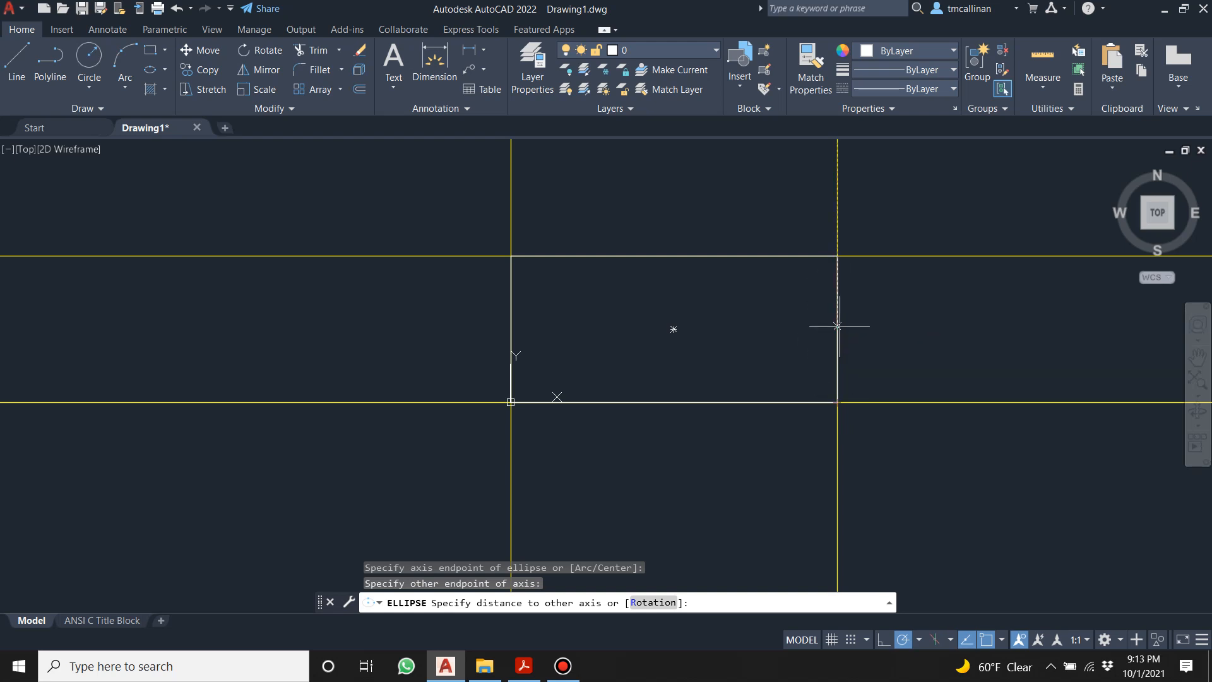
{"action": "scroll", "coordinate": [821, 331], "scroll_direction": "up", "scroll_amount": 5}
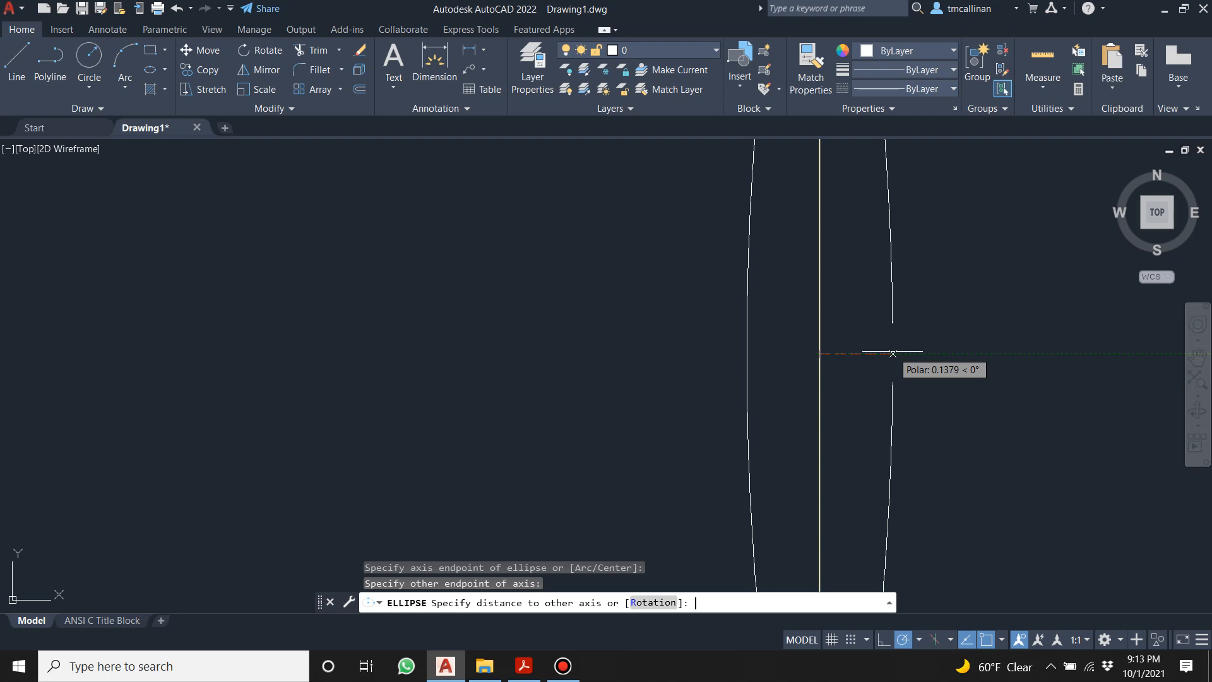
{"action": "key", "text": "Return"}
{"action": "scroll", "coordinate": [985, 303], "scroll_direction": "up", "scroll_amount": 4}
{"action": "scroll", "coordinate": [933, 311], "scroll_direction": "down", "scroll_amount": 2}
{"action": "scroll", "coordinate": [933, 311], "scroll_direction": "down", "scroll_amount": 6}
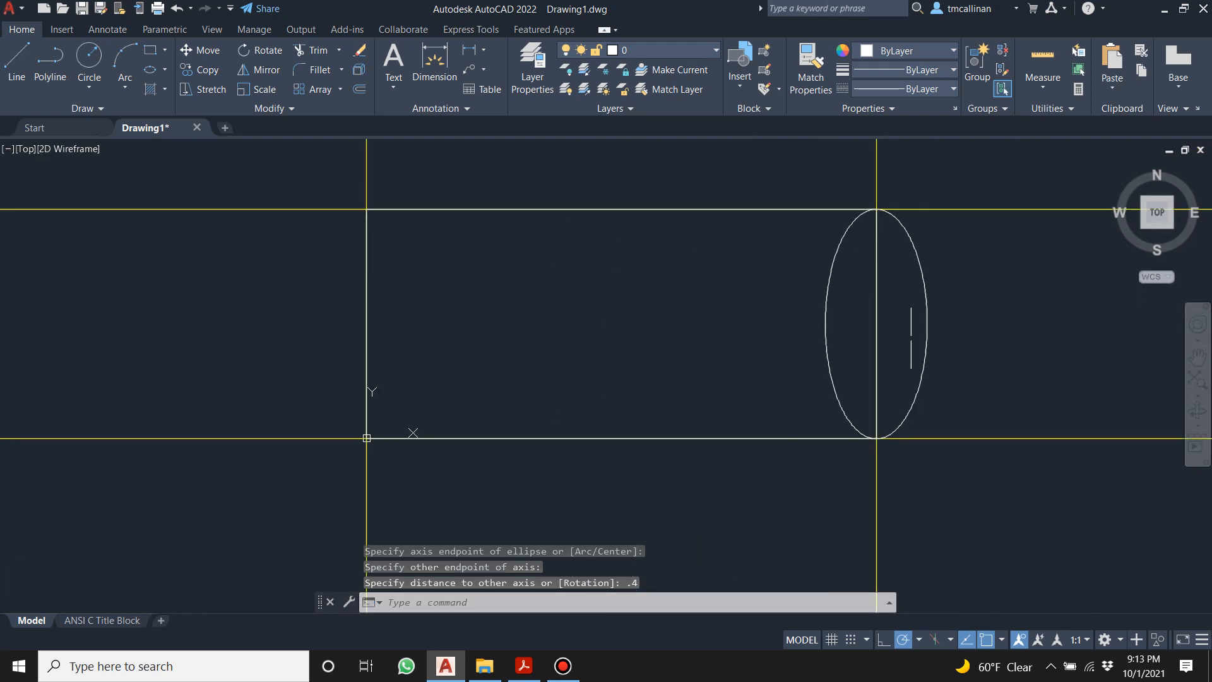
{"action": "scroll", "coordinate": [897, 277], "scroll_direction": "down", "scroll_amount": 6}
{"action": "scroll", "coordinate": [899, 273], "scroll_direction": "up", "scroll_amount": 4}
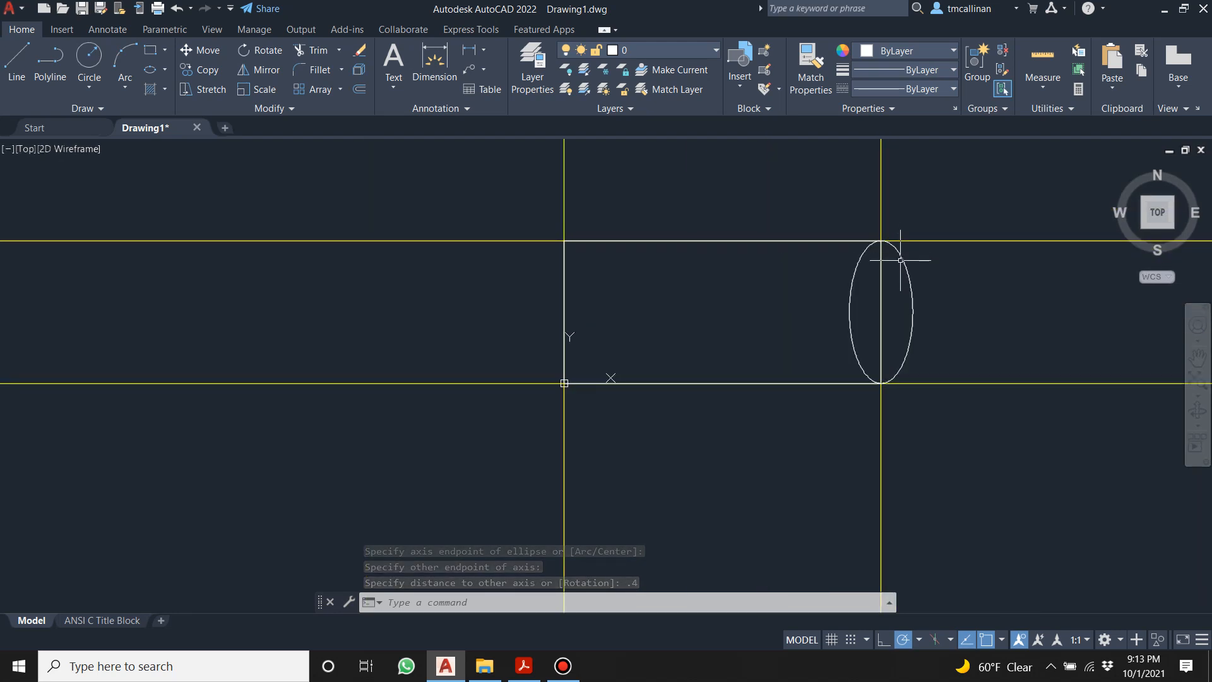
Trim away the inner half of the ellipse that lies inside the rectangle.
{"action": "key", "text": "Escape"}
{"action": "key", "text": "Escape"}
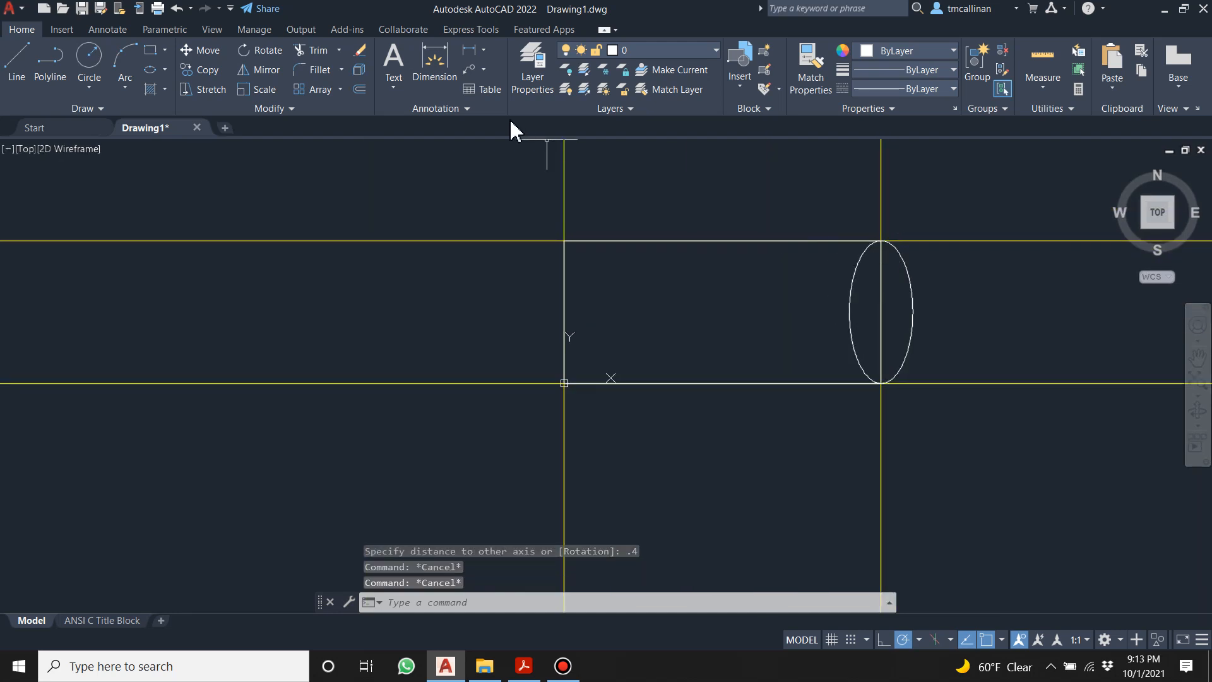
{"action": "left_click", "coordinate": [313, 53]}
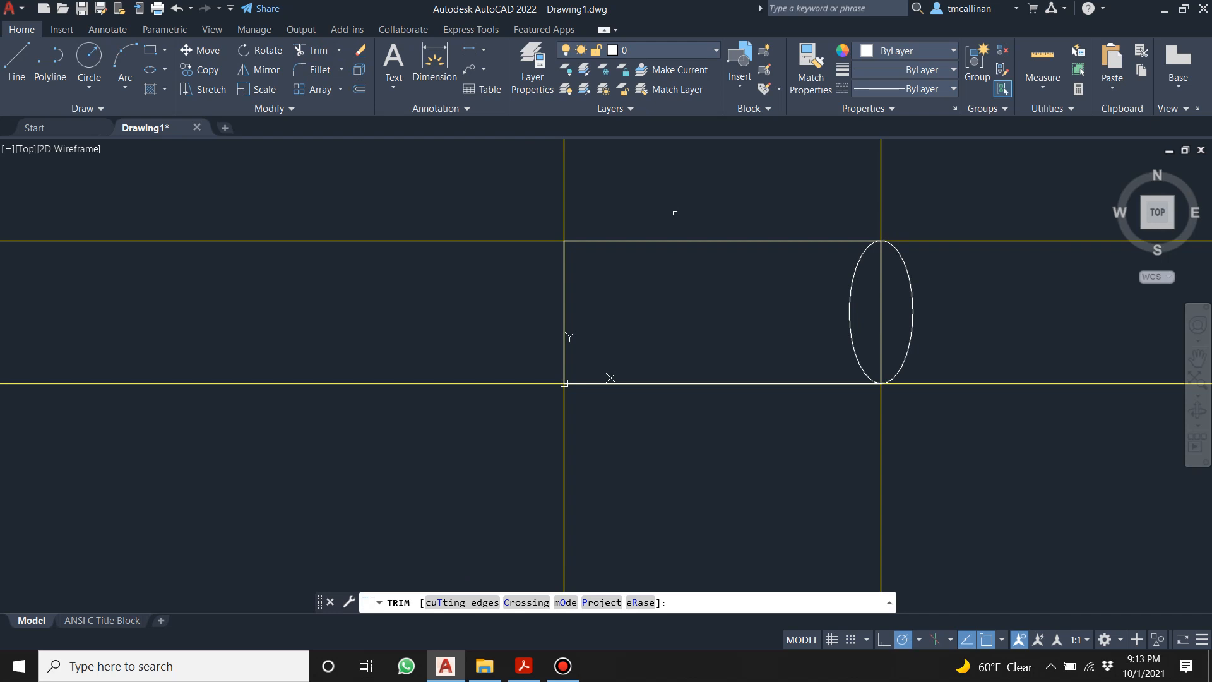
{"action": "left_click", "coordinate": [756, 242]}
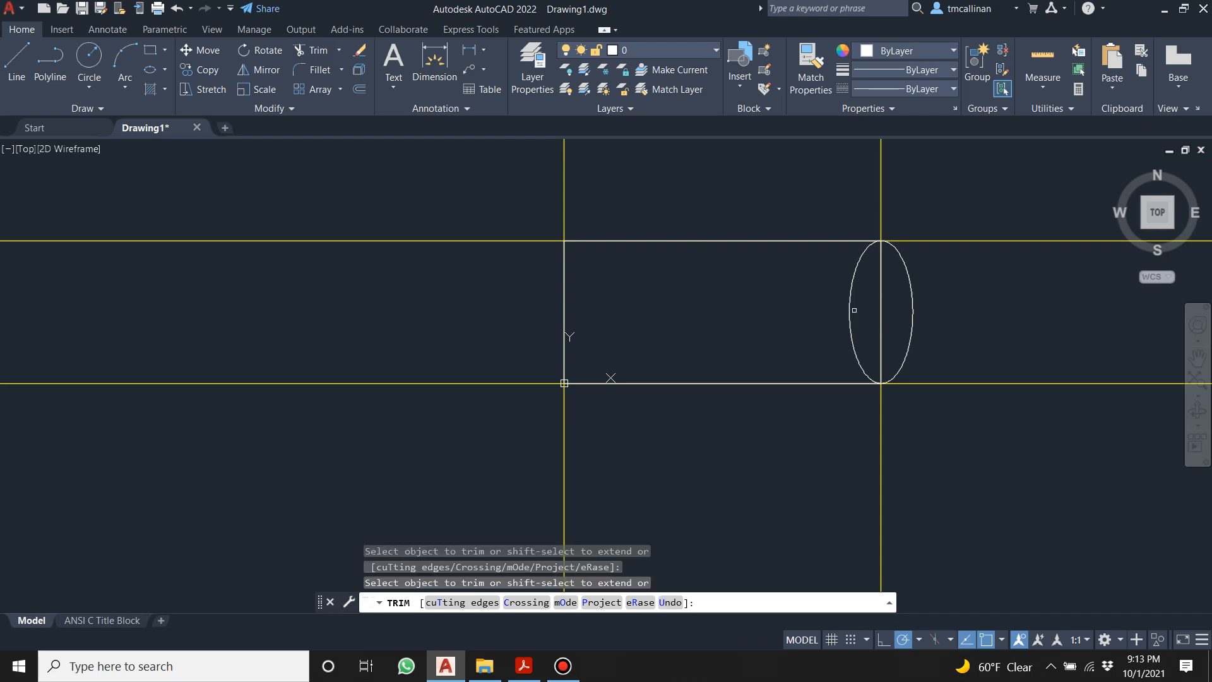
{"action": "left_click", "coordinate": [848, 315]}
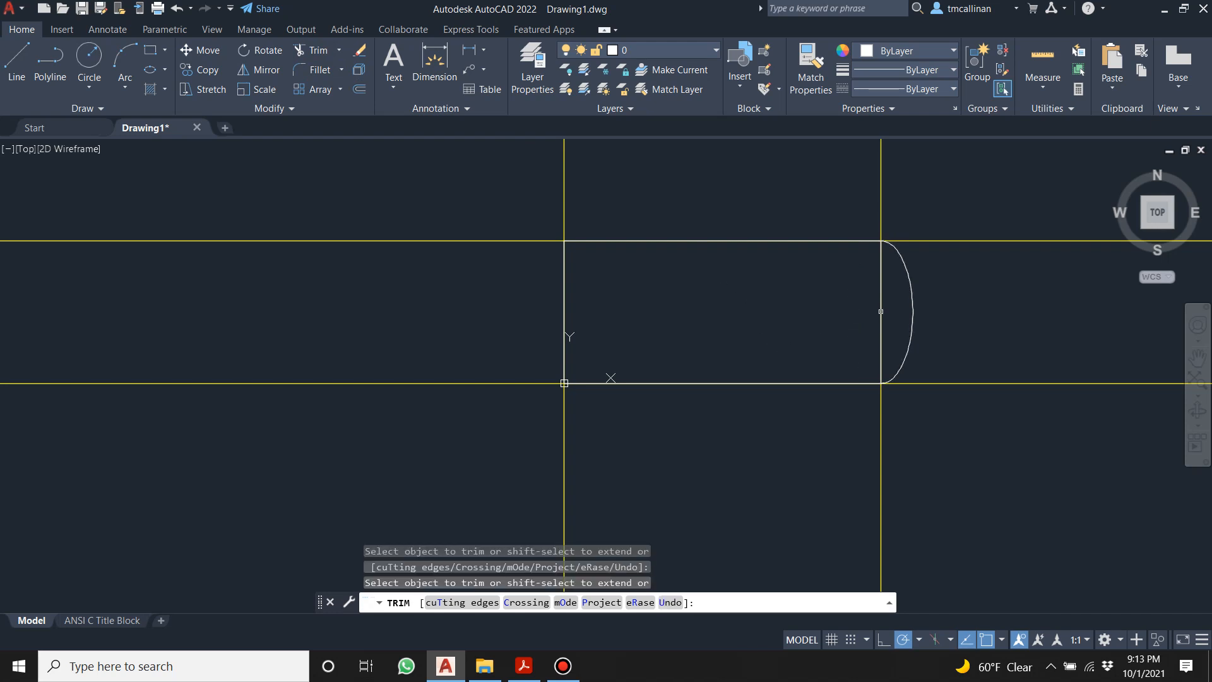
{"action": "key", "text": "Escape"}
Switch to the exercise PDF in Adobe Acrobat, examine the handle's dimensions, and return to the AutoCAD drawing.
{"action": "scroll", "coordinate": [802, 338], "scroll_direction": "down", "scroll_amount": 4}
{"action": "scroll", "coordinate": [807, 285], "scroll_direction": "up", "scroll_amount": 2}
{"action": "middle_click_drag", "start_coordinate": [819, 255], "coordinate": [779, 205]}
{"action": "scroll", "coordinate": [781, 221], "scroll_direction": "down", "scroll_amount": 2}
{"action": "scroll", "coordinate": [789, 253], "scroll_direction": "up", "scroll_amount": 2}
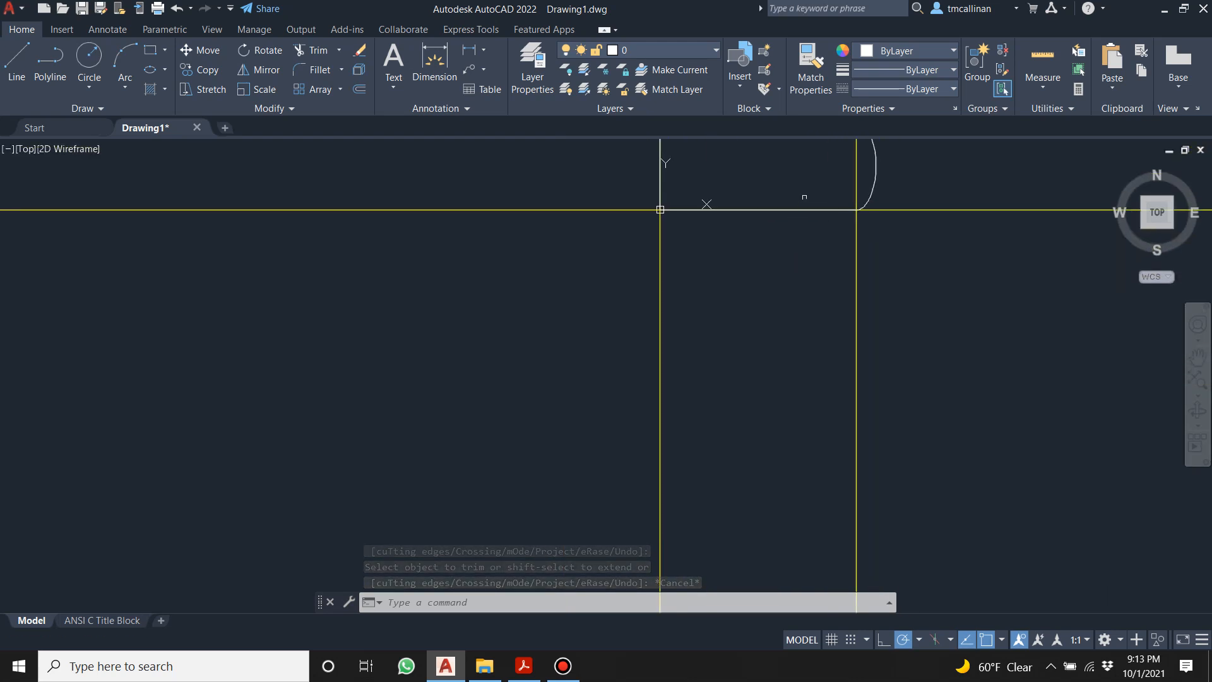
{"action": "key", "text": "Escape"}
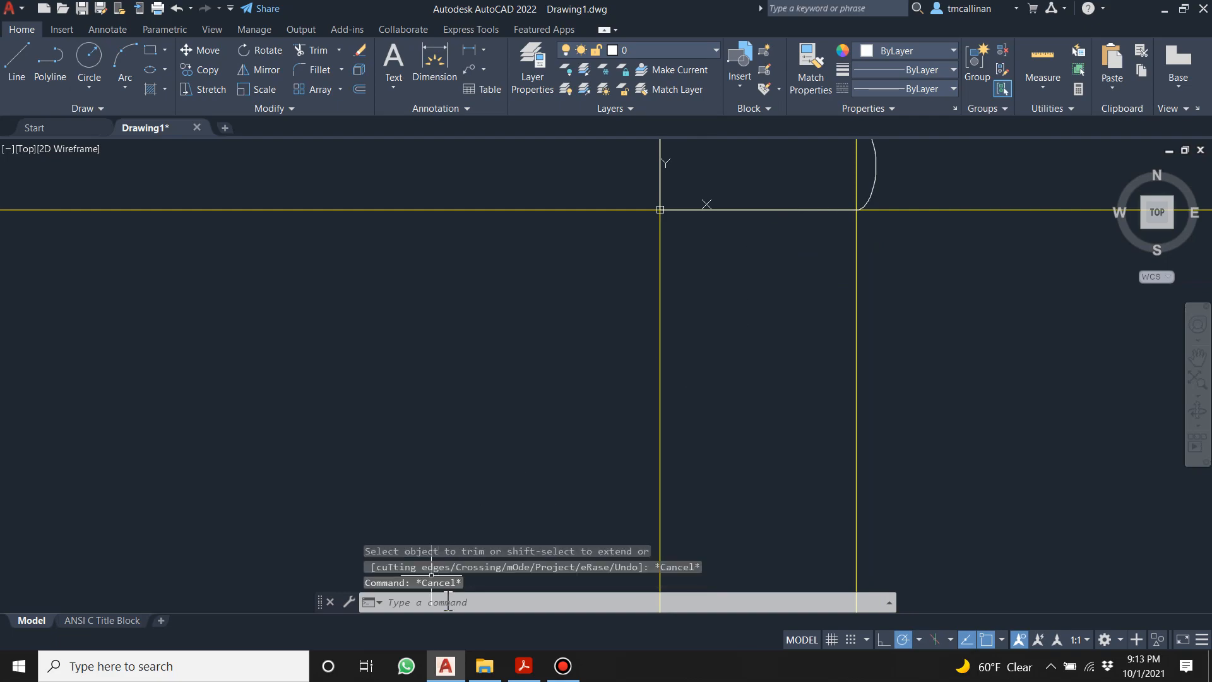
{"action": "left_click", "coordinate": [524, 666]}
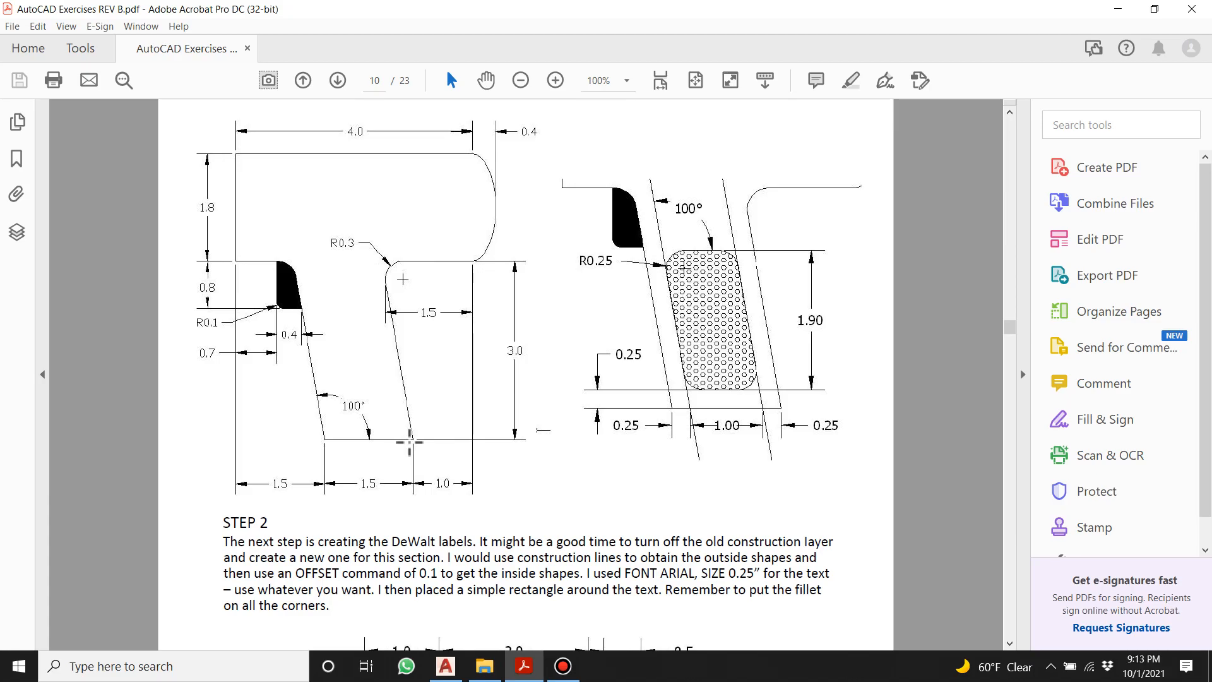
{"action": "left_click", "coordinate": [445, 666]}
Make layer CONST1 current and offset the construction line along the rectangle's lower edge downward by 3.
{"action": "middle_click_drag", "start_coordinate": [706, 292], "coordinate": [602, 386]}
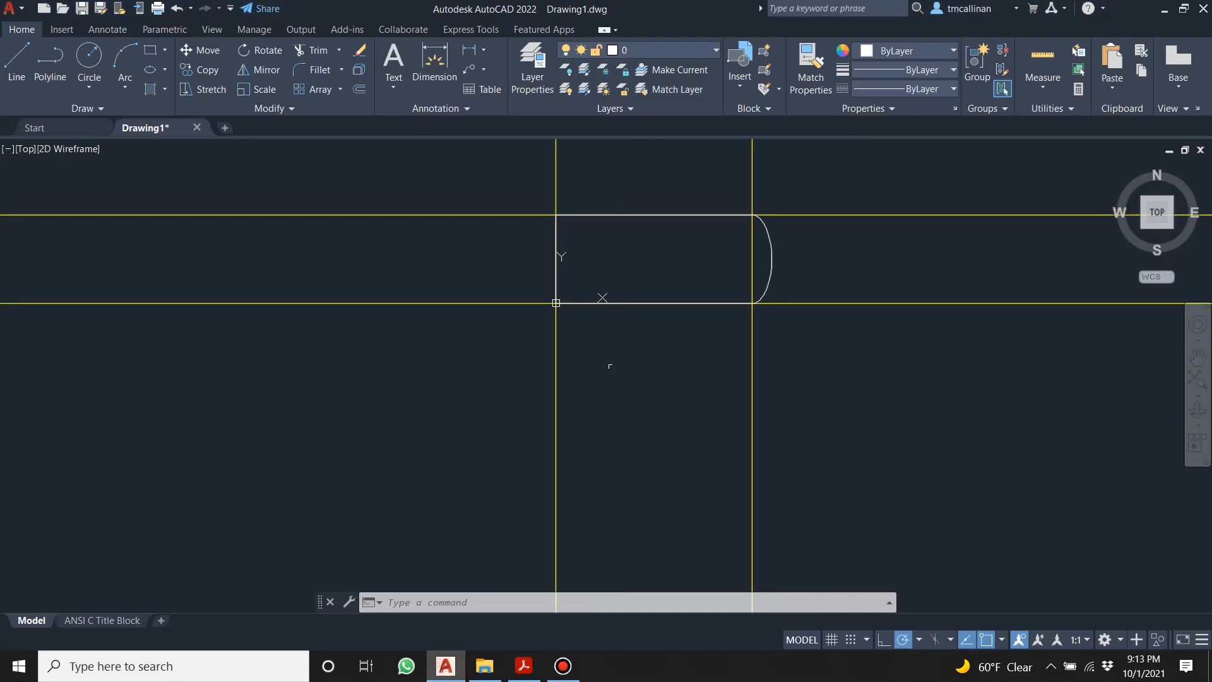
{"action": "left_click", "coordinate": [651, 50]}
{"action": "left_click", "coordinate": [649, 76]}
{"action": "left_click", "coordinate": [51, 109]}
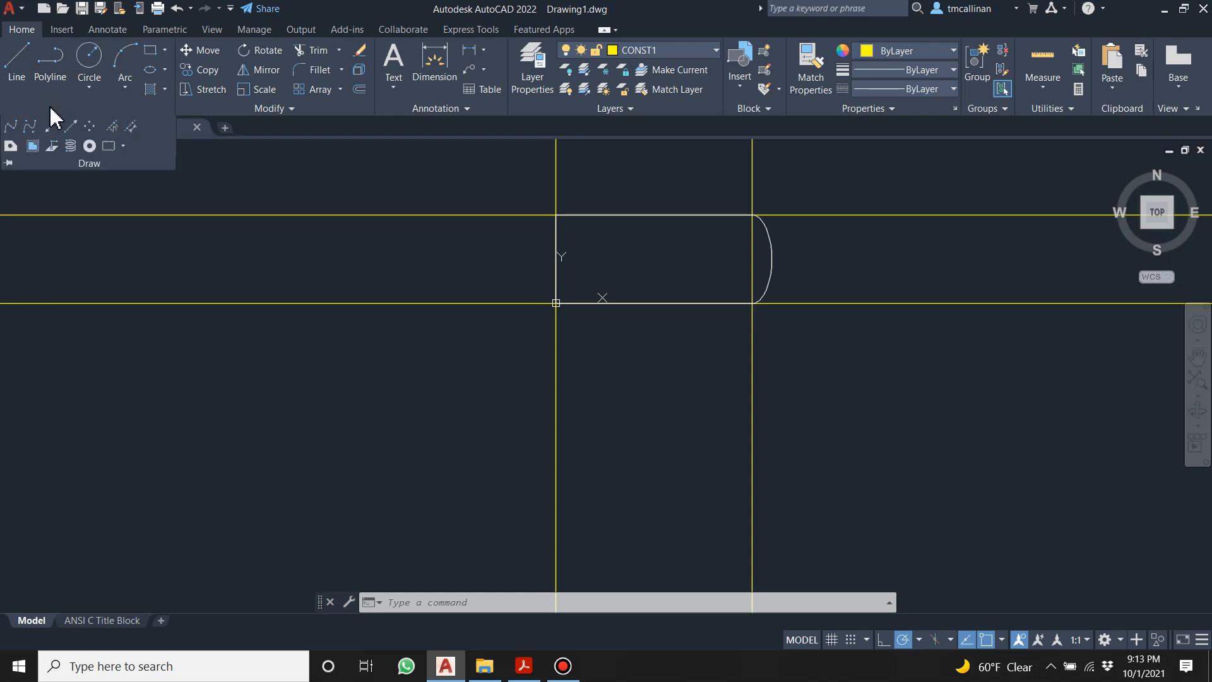
{"action": "left_click", "coordinate": [367, 86]}
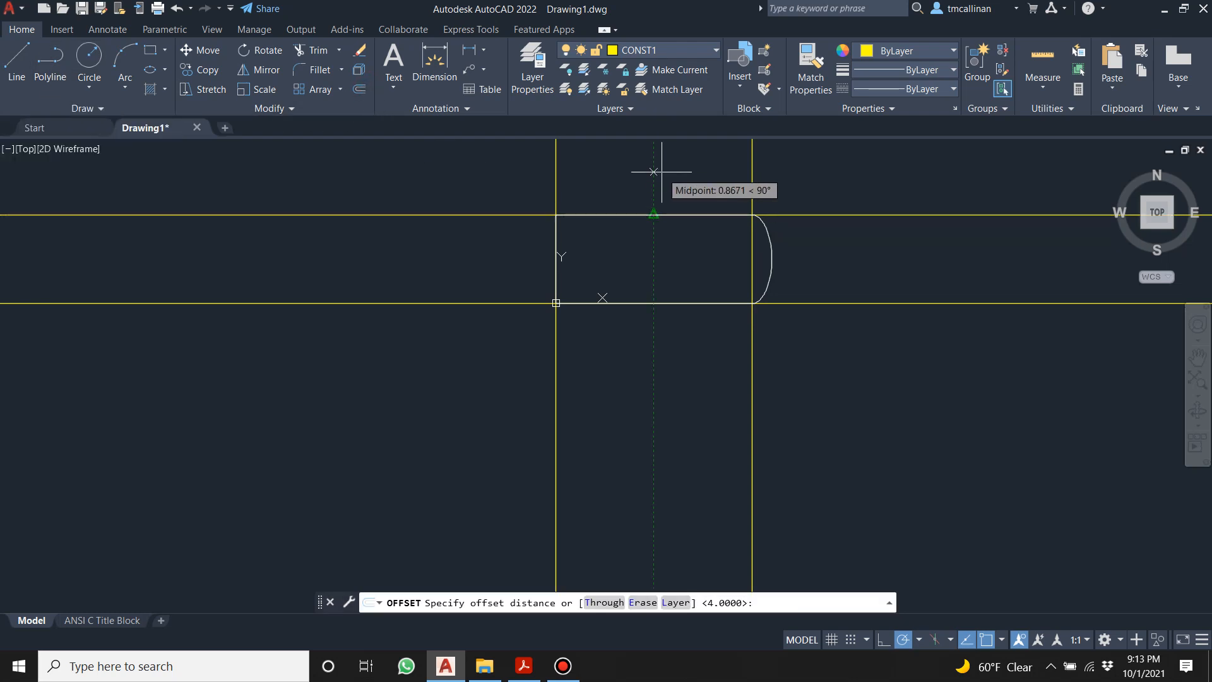
{"action": "type", "text": "3"}
{"action": "key", "text": "Return"}
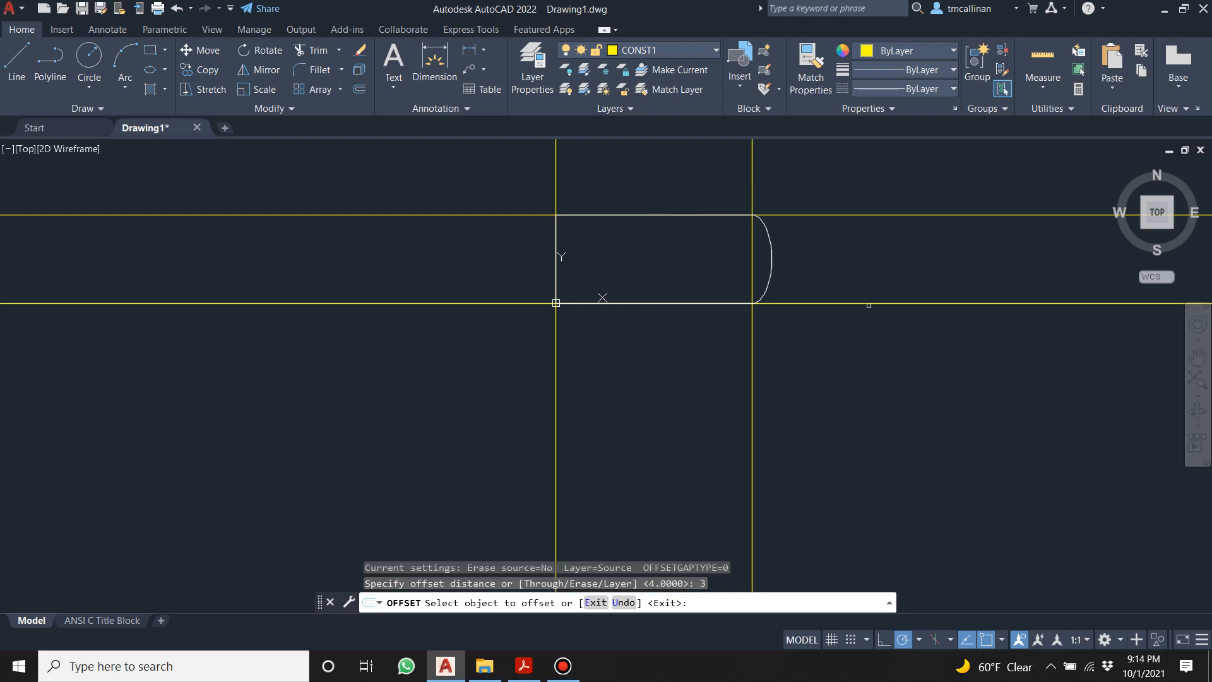
{"action": "left_click", "coordinate": [868, 306]}
{"action": "left_click", "coordinate": [855, 400]}
{"action": "key", "text": "Escape"}
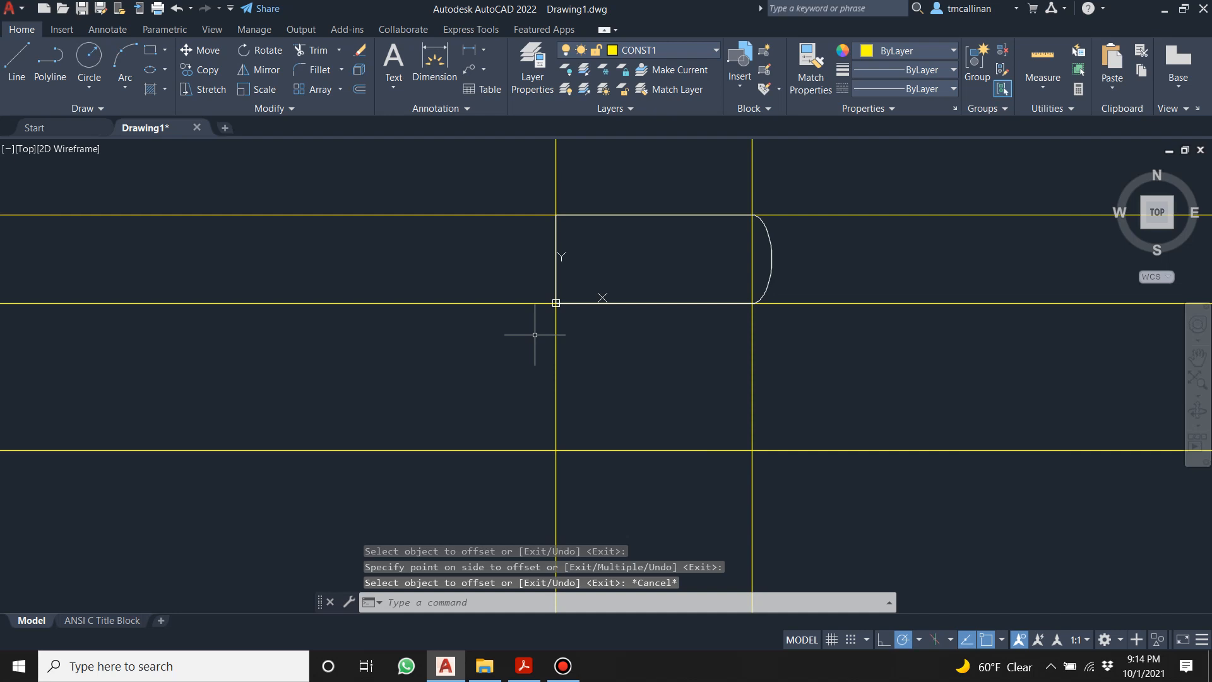
{"action": "key", "text": "Escape"}
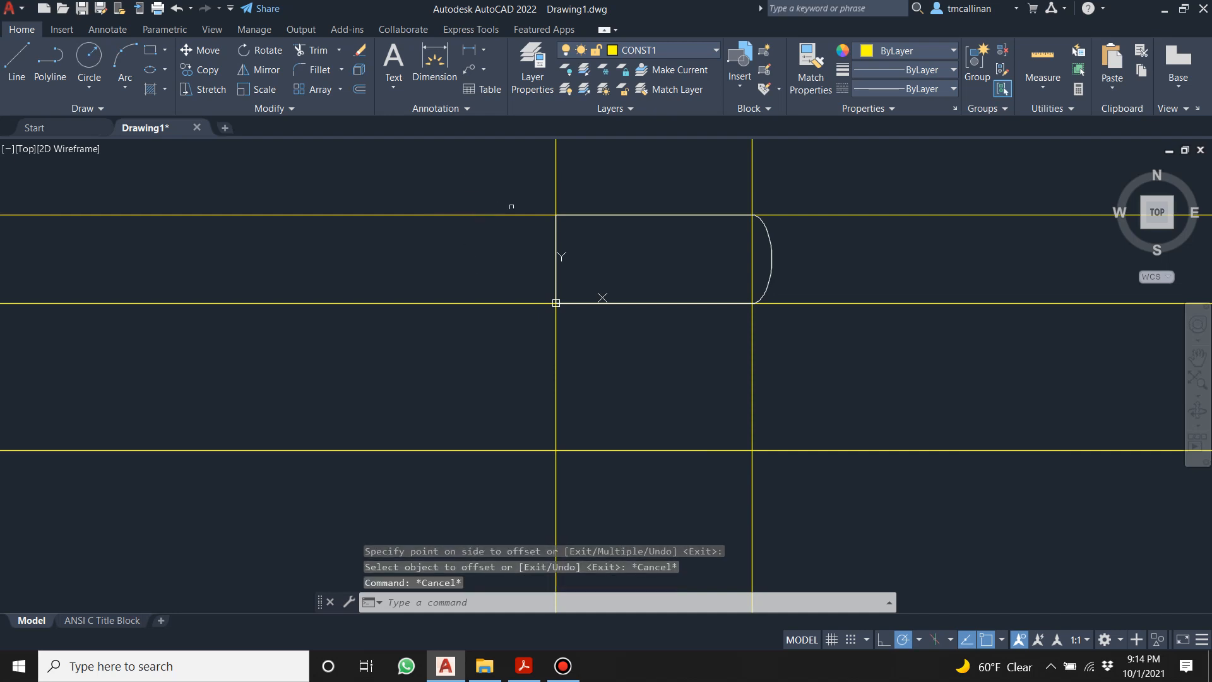
{"action": "middle_click_drag", "start_coordinate": [677, 315], "coordinate": [649, 278]}
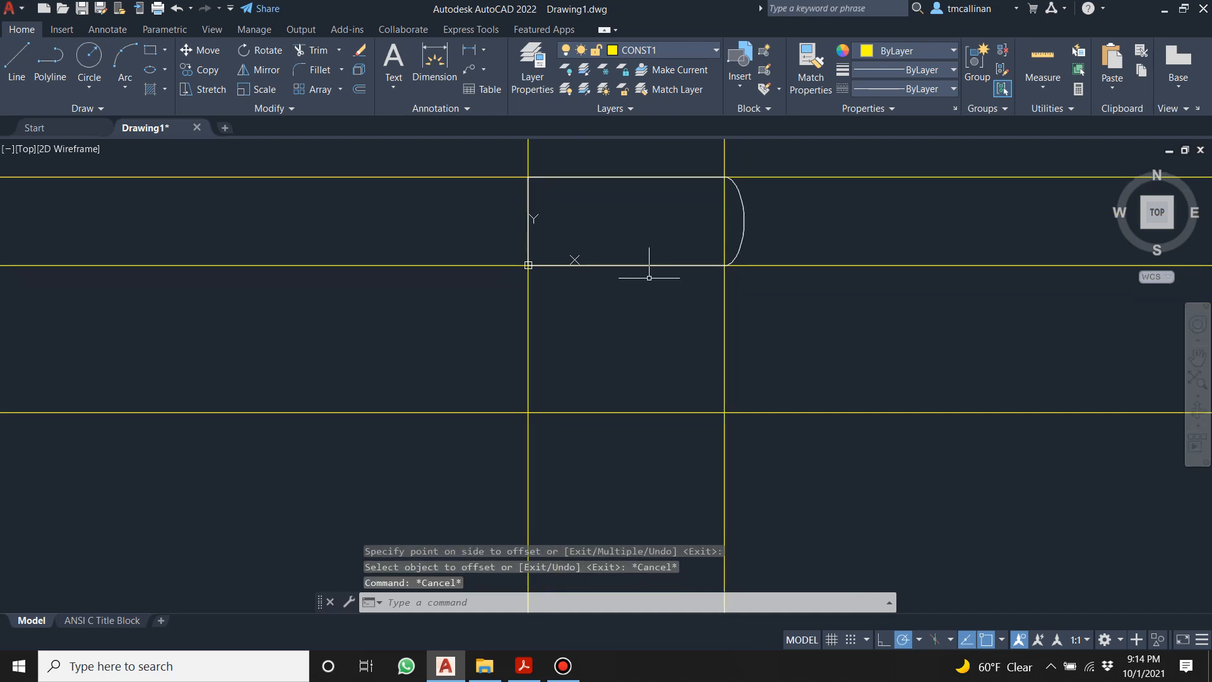
{"action": "left_click", "coordinate": [17, 60]}
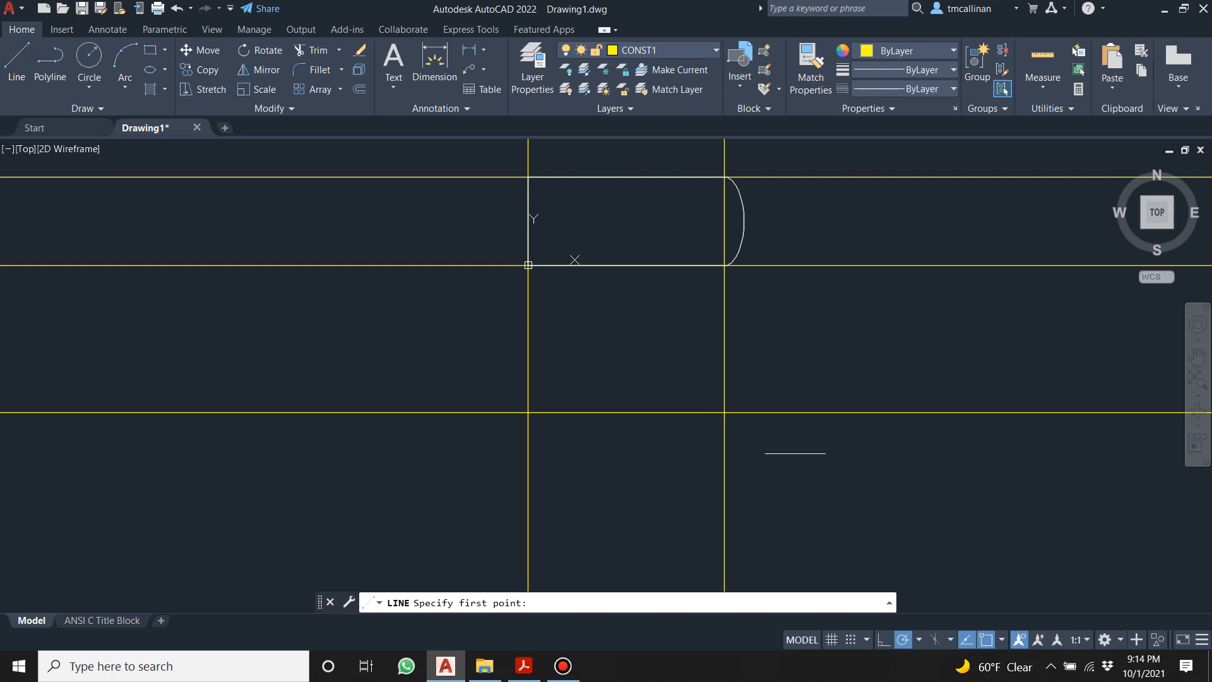
{"action": "left_click", "coordinate": [724, 413]}
{"action": "key", "text": "Escape"}
{"action": "key", "text": "Escape"}
Make layer 0 current and draw a horizontal line 1 unit leftward from the intersection of the lowest and right-hand construction lines.
{"action": "left_click", "coordinate": [697, 50]}
{"action": "left_click", "coordinate": [631, 68]}
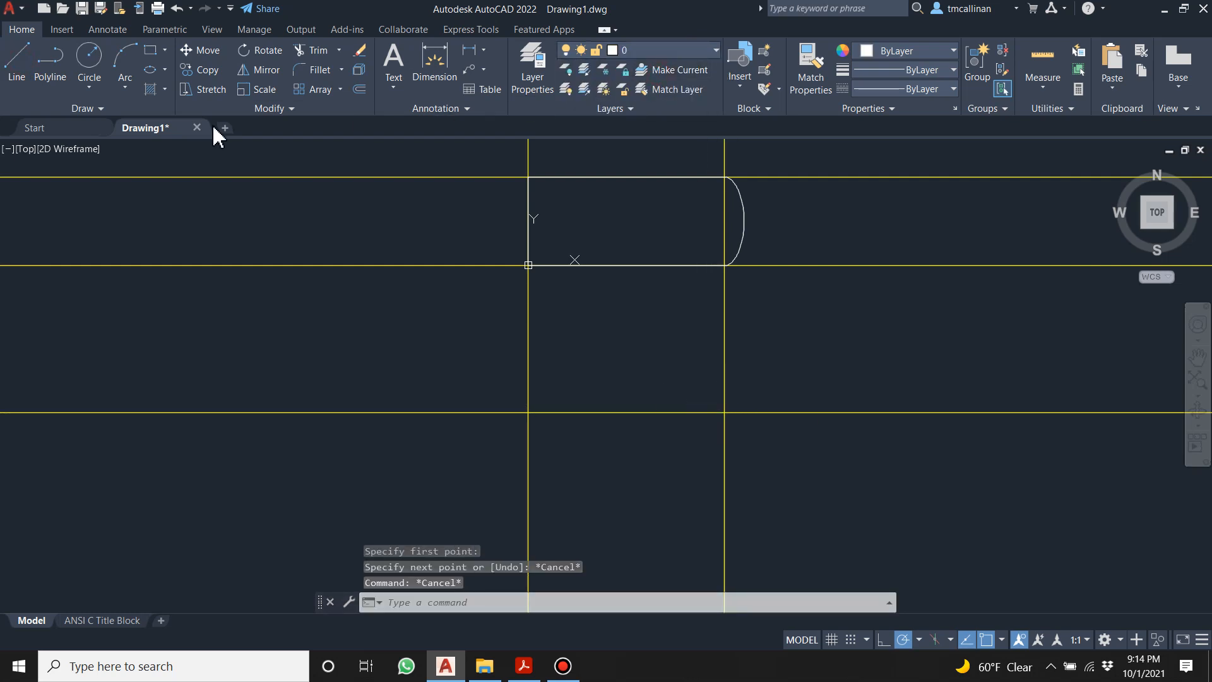
{"action": "left_click", "coordinate": [29, 66]}
{"action": "left_click", "coordinate": [724, 413]}
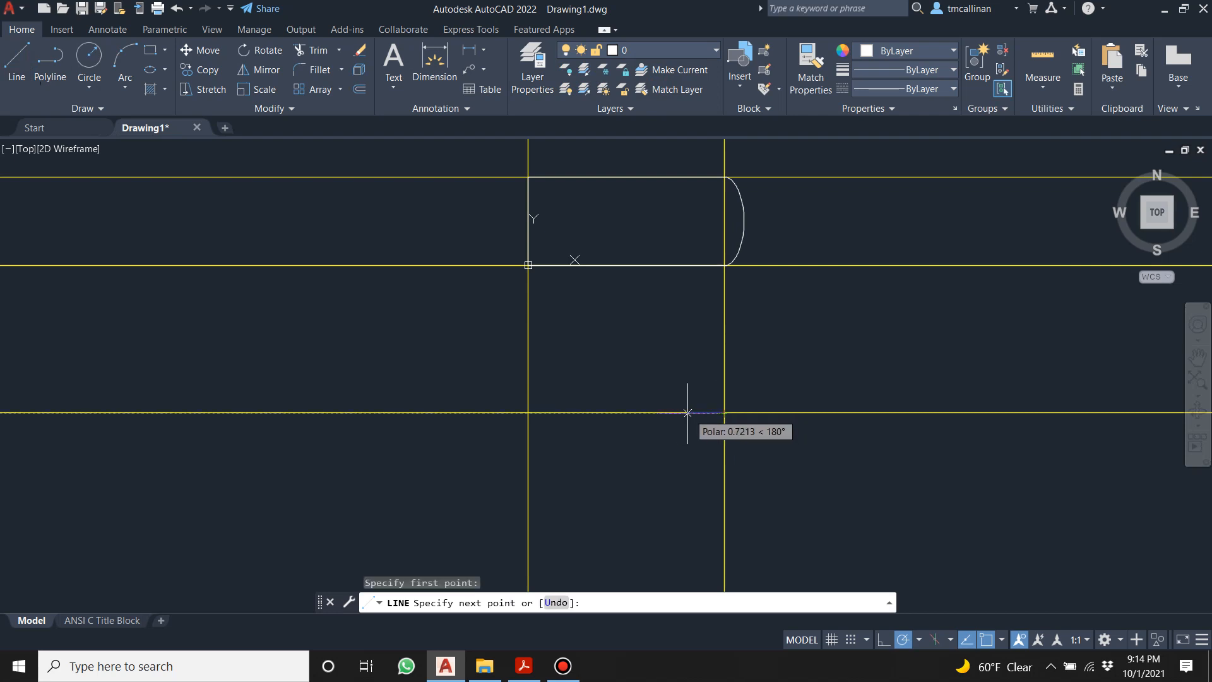
{"action": "key", "text": "Return"}
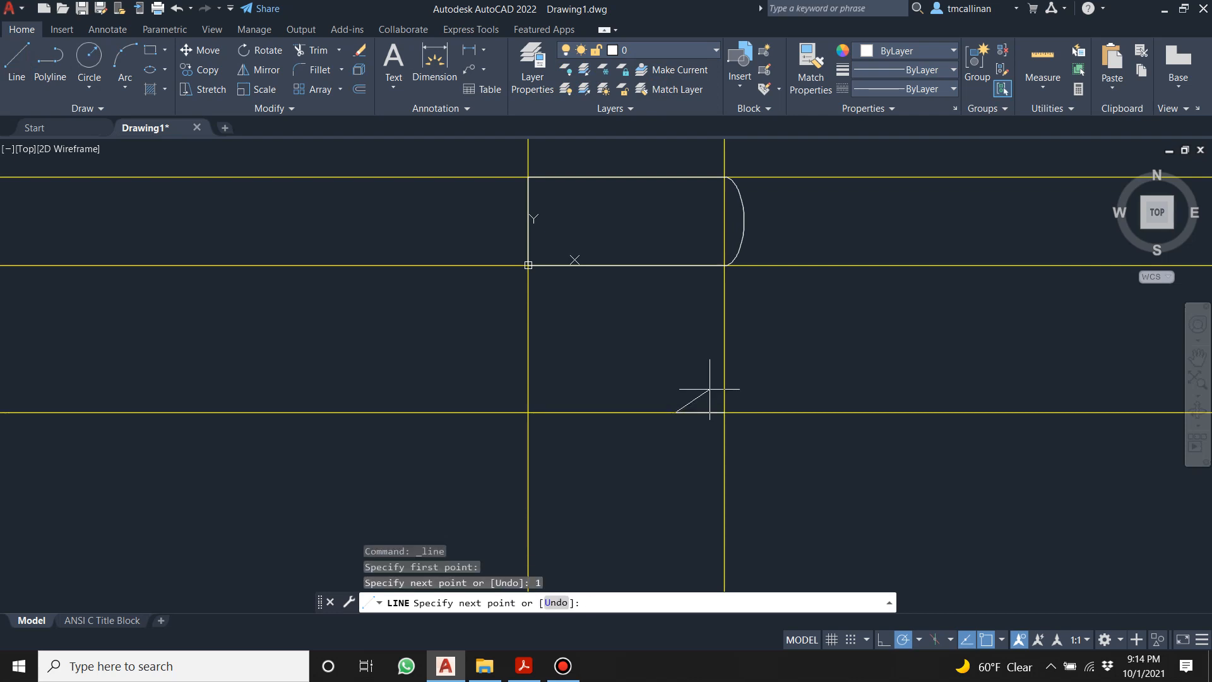
{"action": "key", "text": "Escape"}
{"action": "scroll", "coordinate": [690, 419], "scroll_direction": "up", "scroll_amount": 1}
{"action": "scroll", "coordinate": [681, 383], "scroll_direction": "down", "scroll_amount": 1}
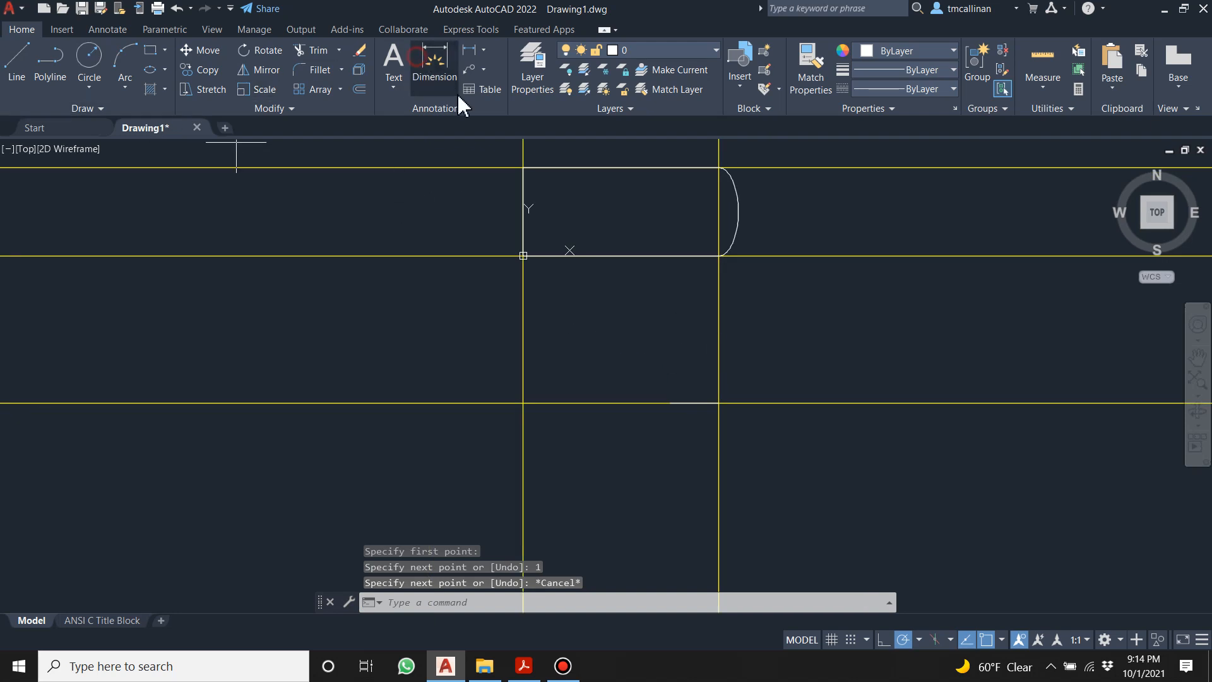
{"action": "left_click", "coordinate": [434, 61]}
{"action": "scroll", "coordinate": [683, 408], "scroll_direction": "up", "scroll_amount": 2}
{"action": "left_click", "coordinate": [665, 408]}
{"action": "key", "text": "Escape"}
{"action": "scroll", "coordinate": [627, 344], "scroll_direction": "down", "scroll_amount": 4}
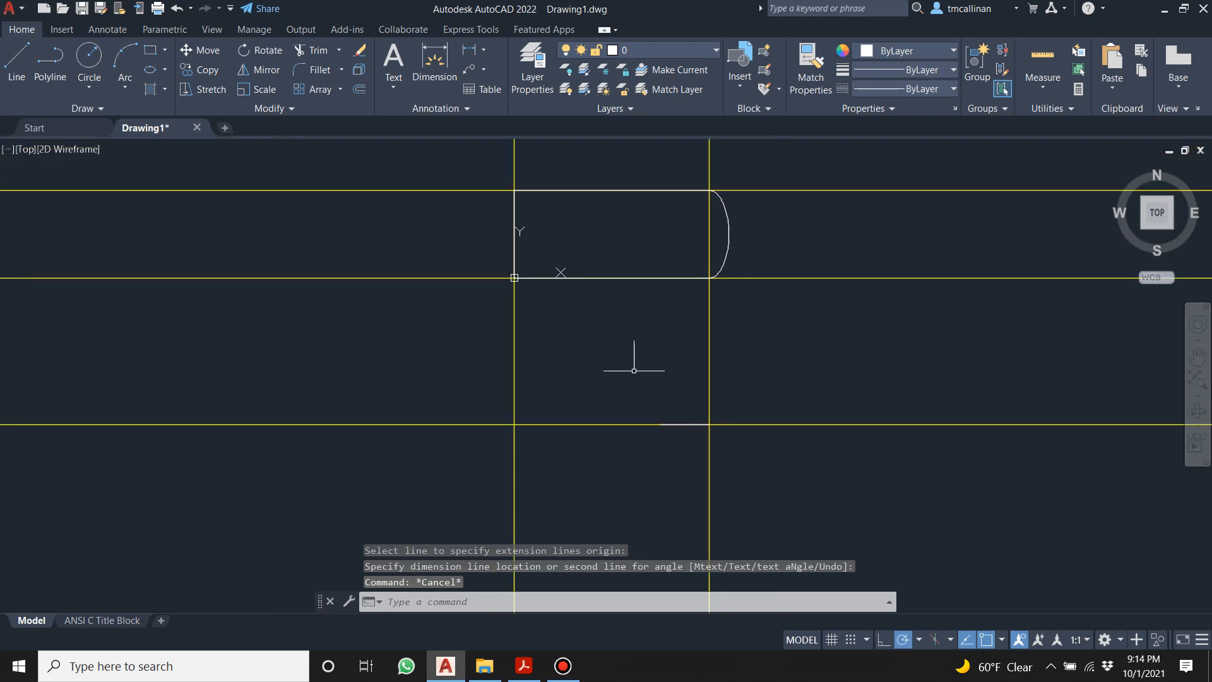
Make layer CONST1 current and place a 100° construction line through the left end of the 1-unit line.
{"action": "left_click", "coordinate": [640, 87]}
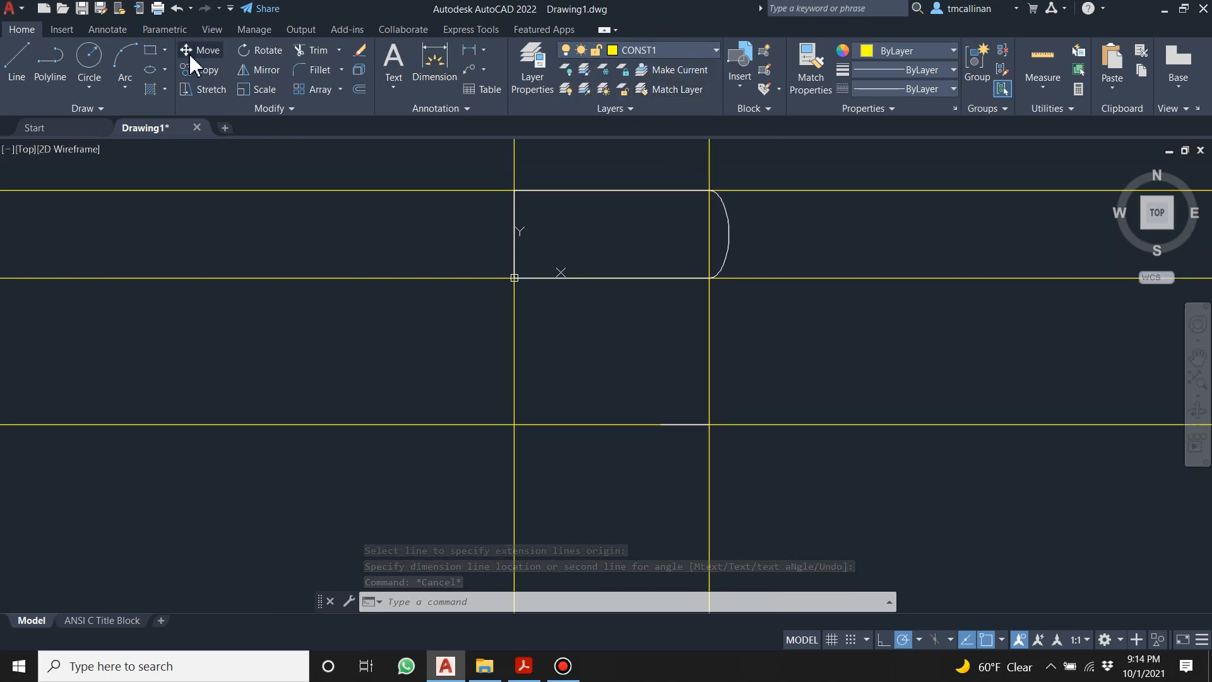
{"action": "left_click", "coordinate": [83, 109]}
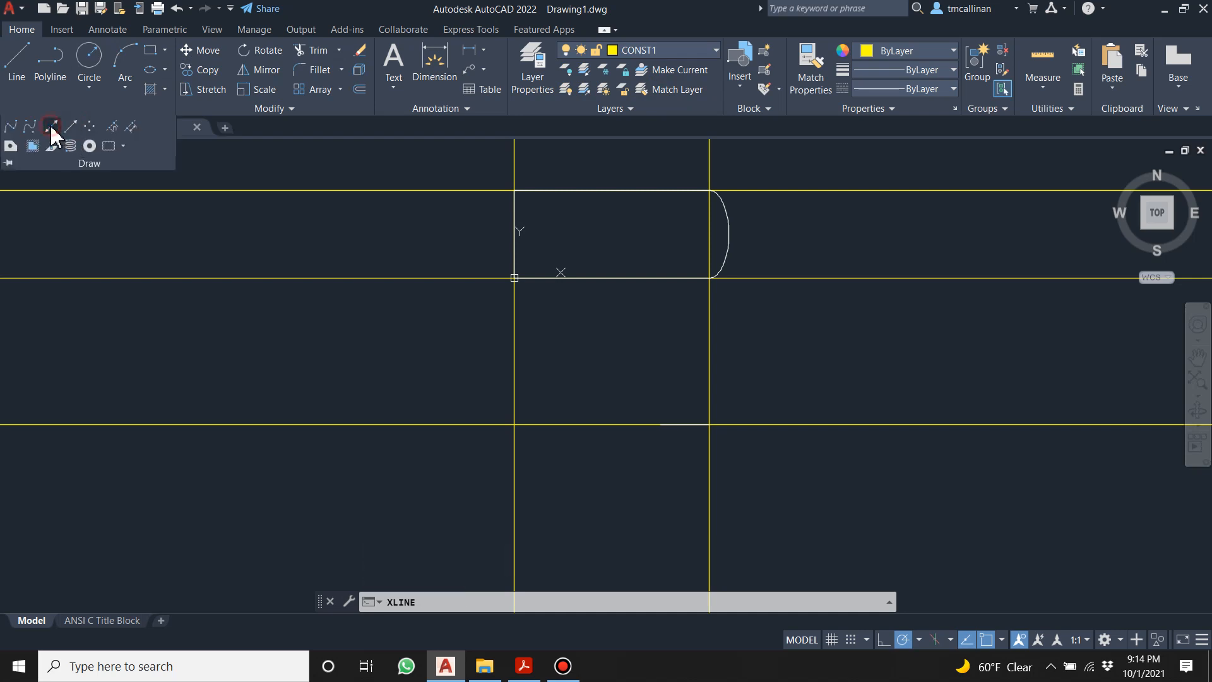
{"action": "left_click", "coordinate": [52, 126]}
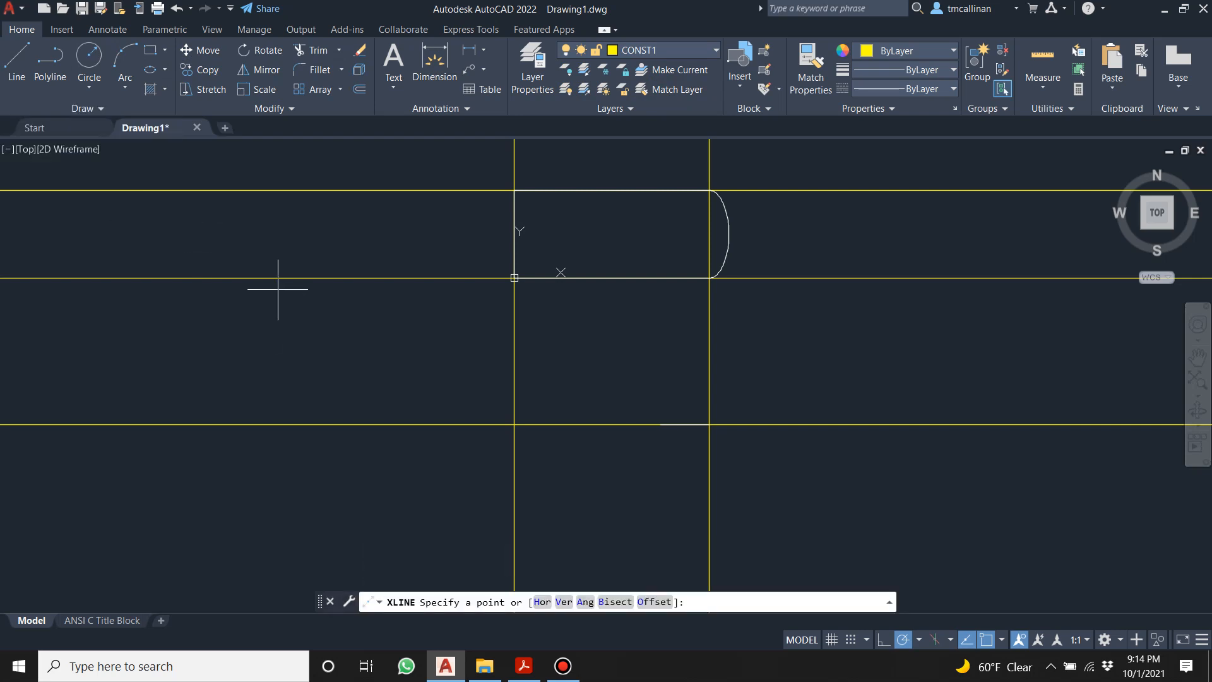
{"action": "type", "text": "a"}
{"action": "key", "text": "Return"}
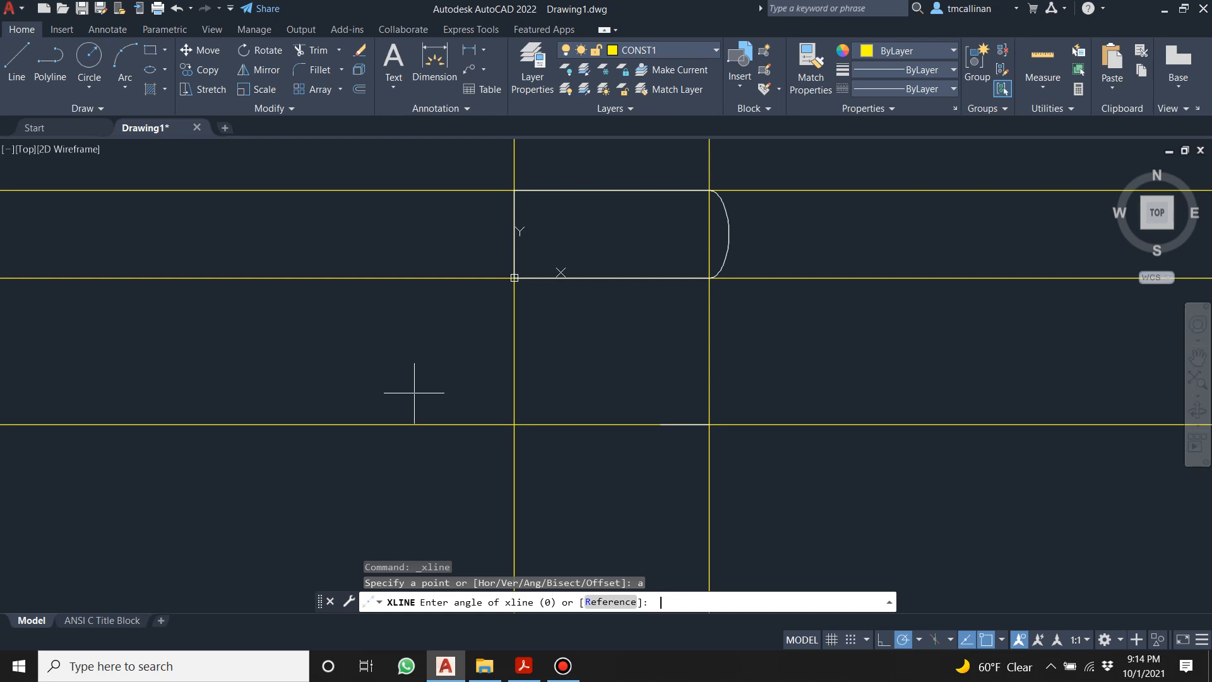
{"action": "key", "text": "Return"}
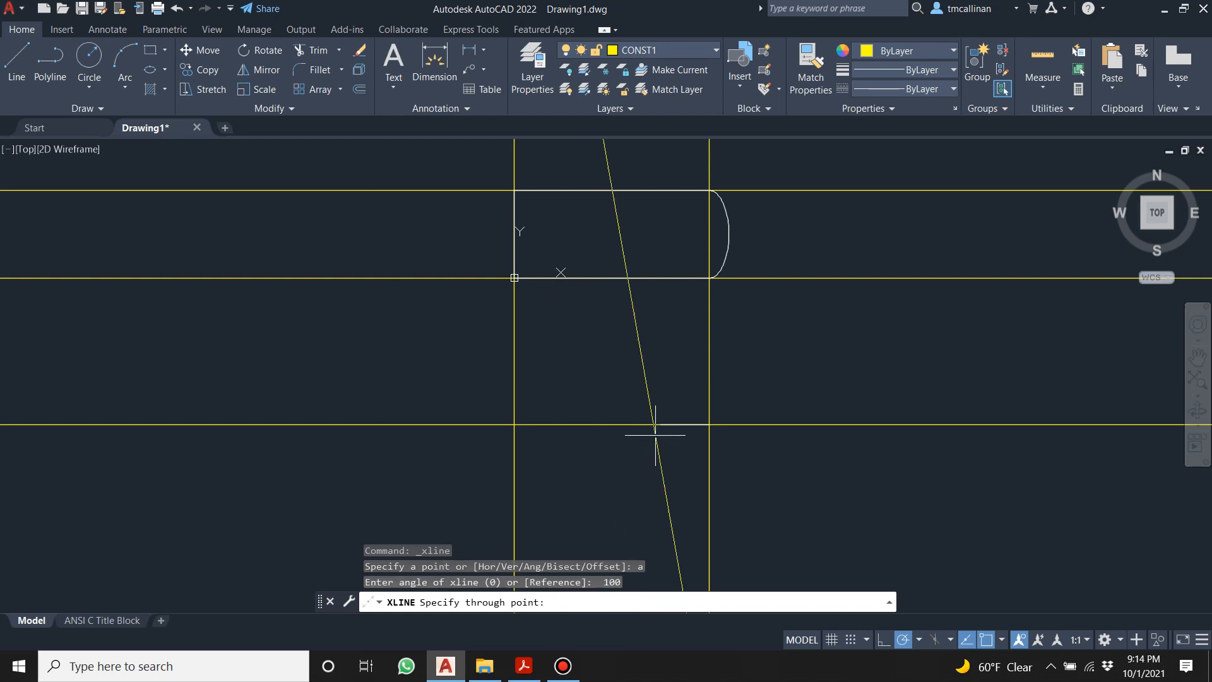
{"action": "left_click", "coordinate": [661, 424]}
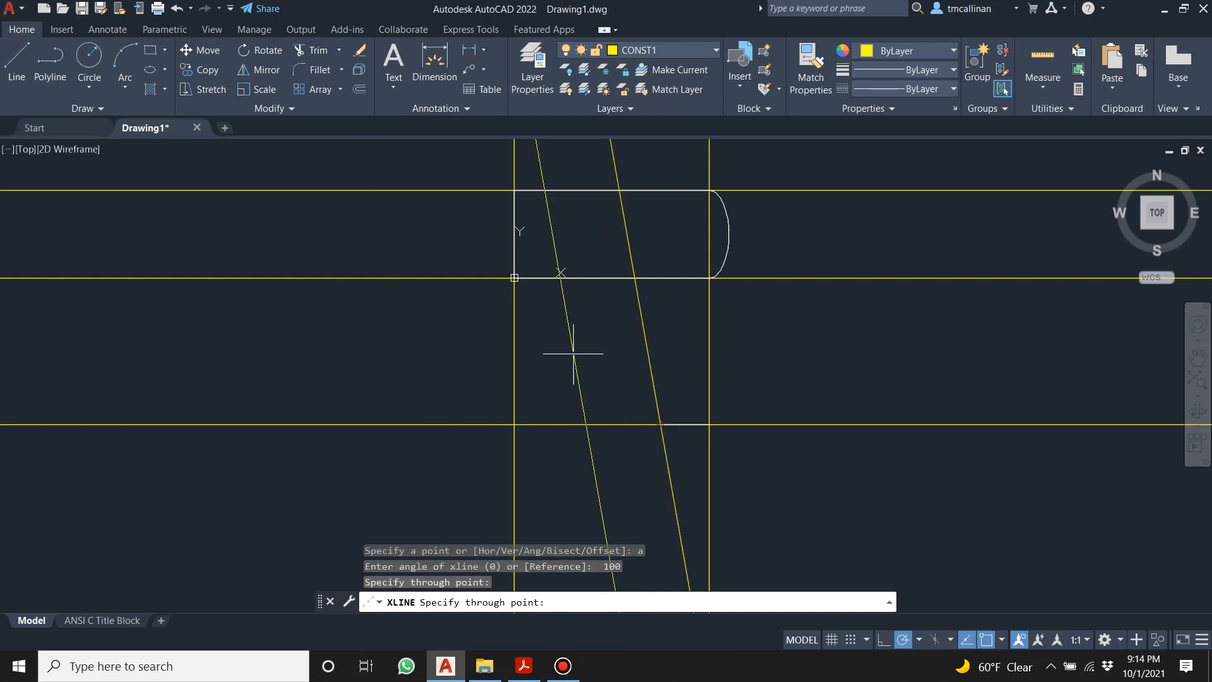
{"action": "key", "text": "Escape"}
{"action": "key", "text": "Escape"}
Make layer 0 current and draw a horizontal line 1.5 units leftward from the left end of the 1-unit line.
{"action": "scroll", "coordinate": [572, 401], "scroll_direction": "up", "scroll_amount": 2}
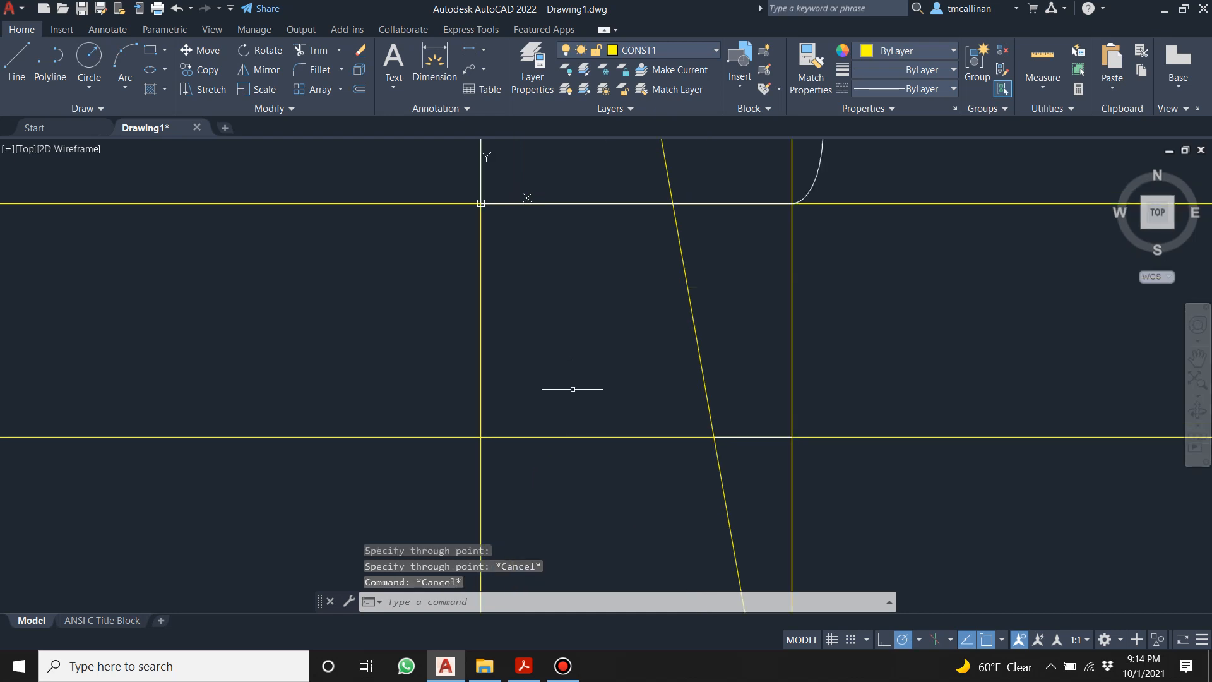
{"action": "left_click", "coordinate": [624, 44]}
{"action": "left_click", "coordinate": [631, 63]}
{"action": "left_click", "coordinate": [16, 60]}
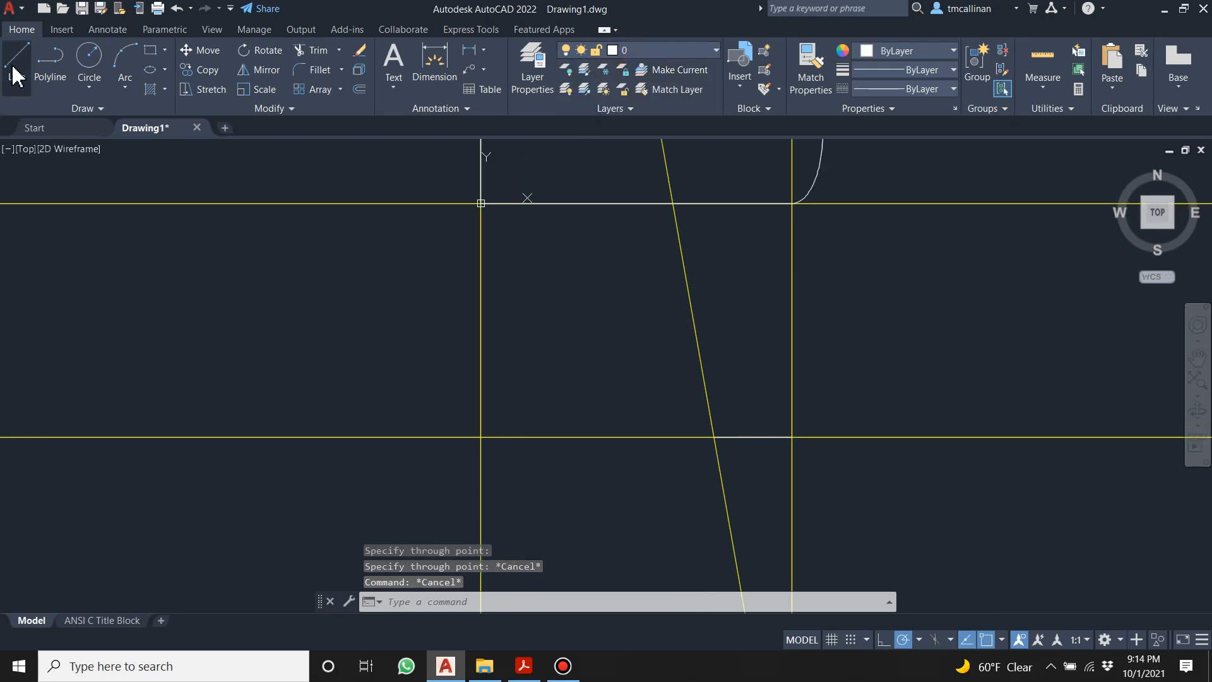
{"action": "left_click", "coordinate": [714, 436]}
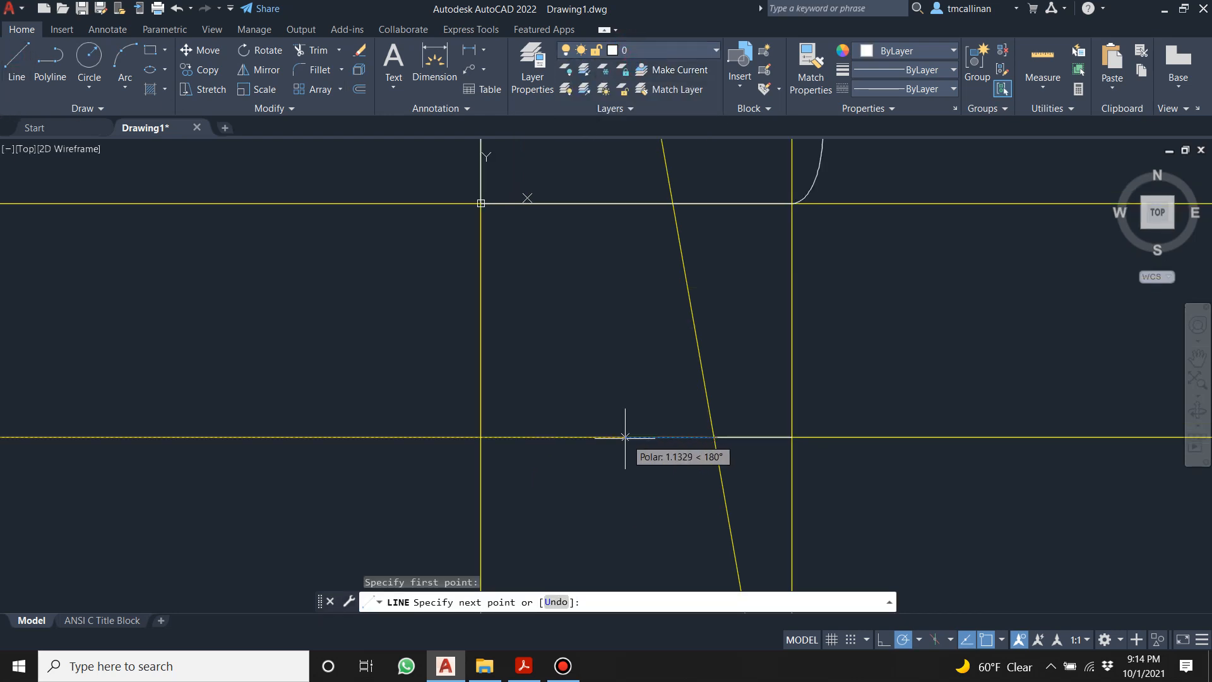
{"action": "key", "text": "Return"}
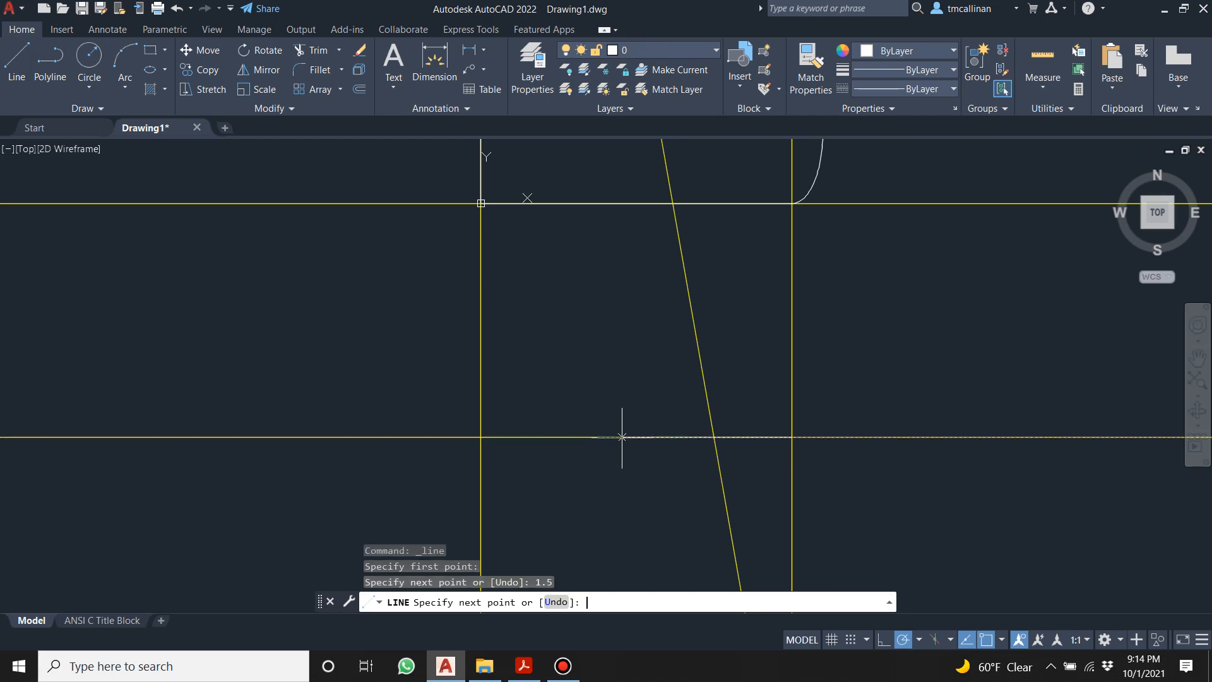
{"action": "key", "text": "Escape"}
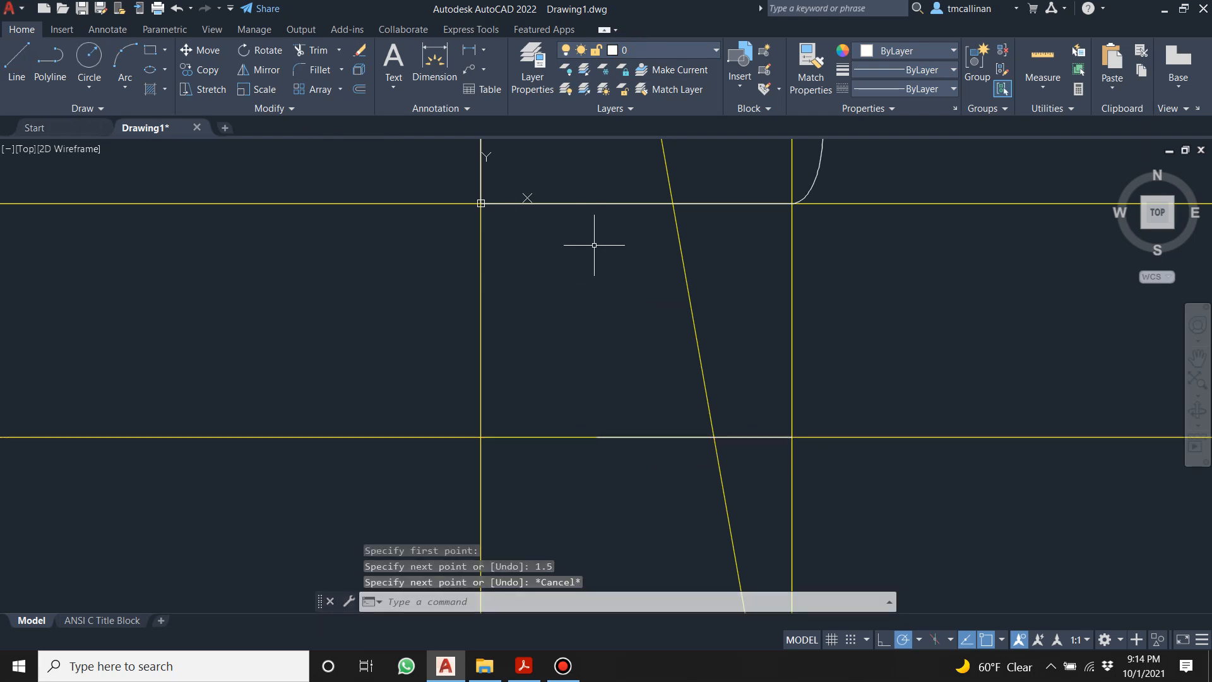
{"action": "key", "text": "Escape"}
Make layer CONST1 current and place a 100° construction line through the left end of the 1.5-unit line.
{"action": "left_click", "coordinate": [661, 50]}
{"action": "left_click", "coordinate": [638, 82]}
{"action": "left_click", "coordinate": [81, 109]}
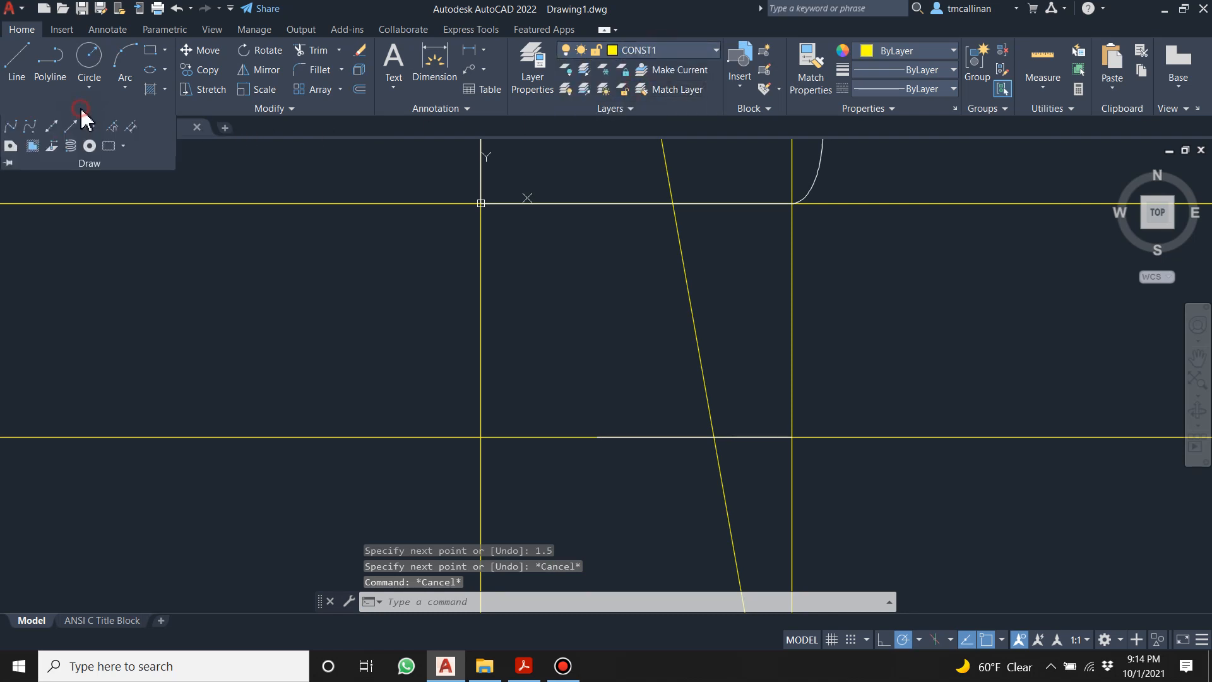
{"action": "left_click", "coordinate": [52, 126]}
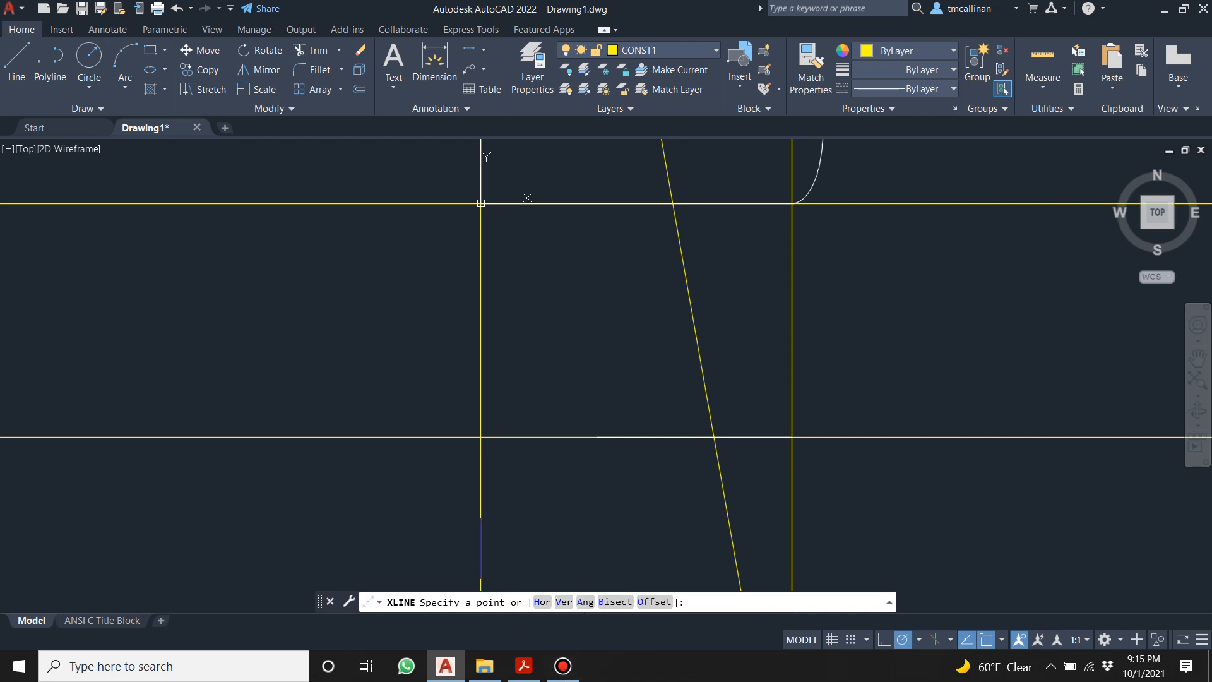
{"action": "key", "text": "Return"}
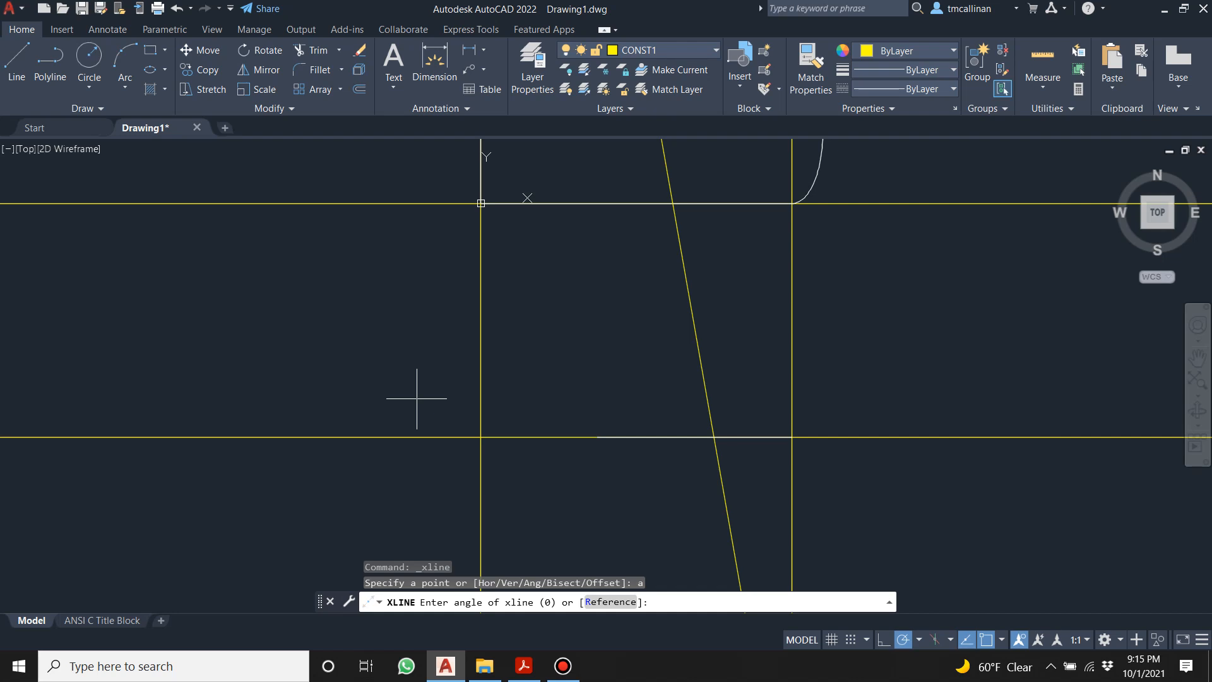
{"action": "key", "text": "Return"}
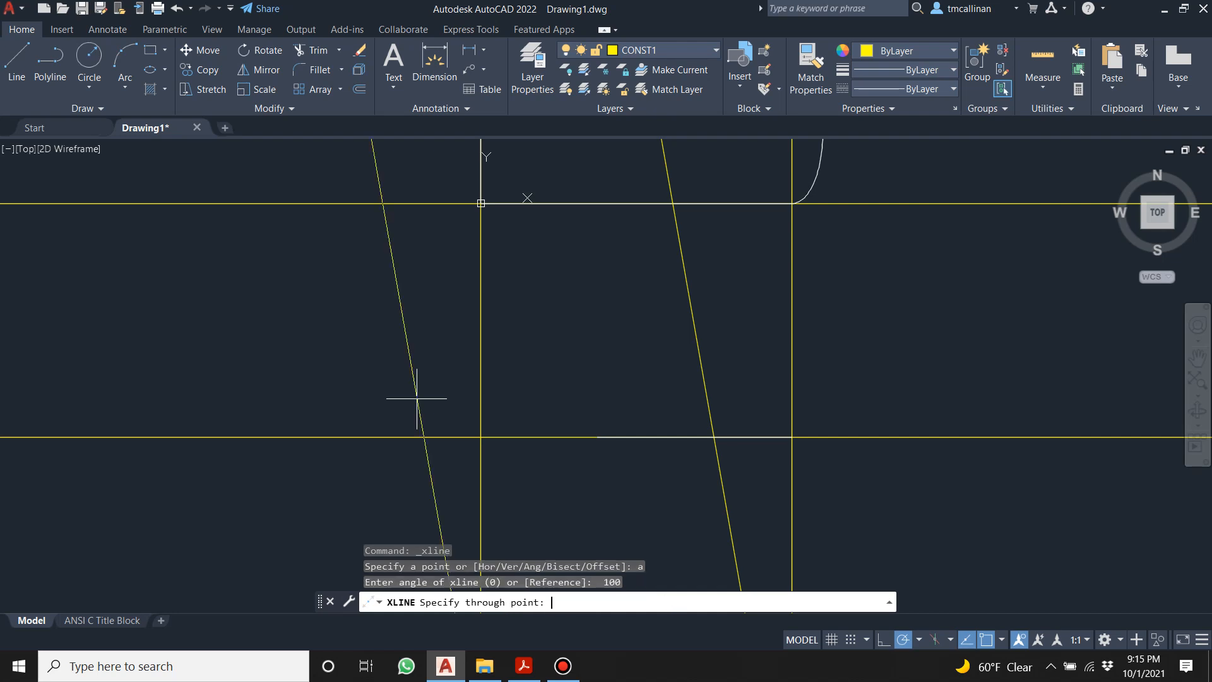
{"action": "left_click", "coordinate": [597, 437]}
{"action": "key", "text": "Escape"}
{"action": "scroll", "coordinate": [547, 398], "scroll_direction": "down", "scroll_amount": 3}
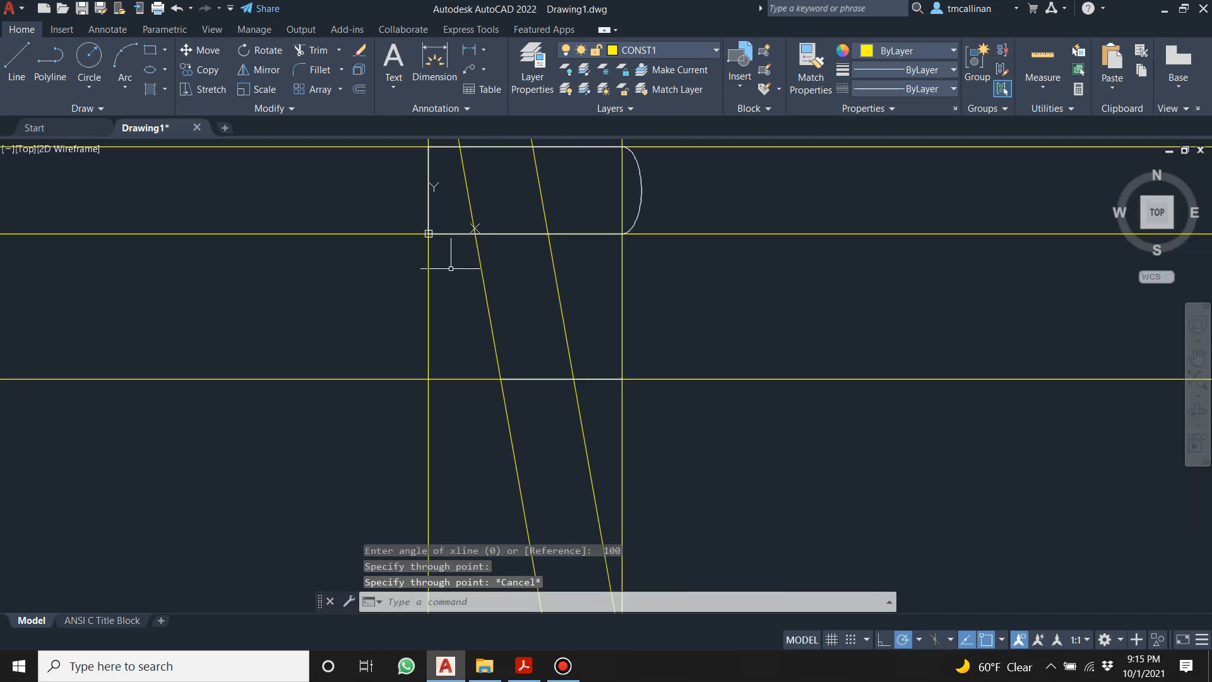
{"action": "middle_click_drag", "start_coordinate": [447, 269], "coordinate": [484, 282]}
{"action": "key", "text": "Escape"}
Make layer 0 current and draw the handle's right side along the angled construction line, from the bottom line up to the body's lower edge.
{"action": "left_click", "coordinate": [641, 52]}
{"action": "left_click", "coordinate": [632, 63]}
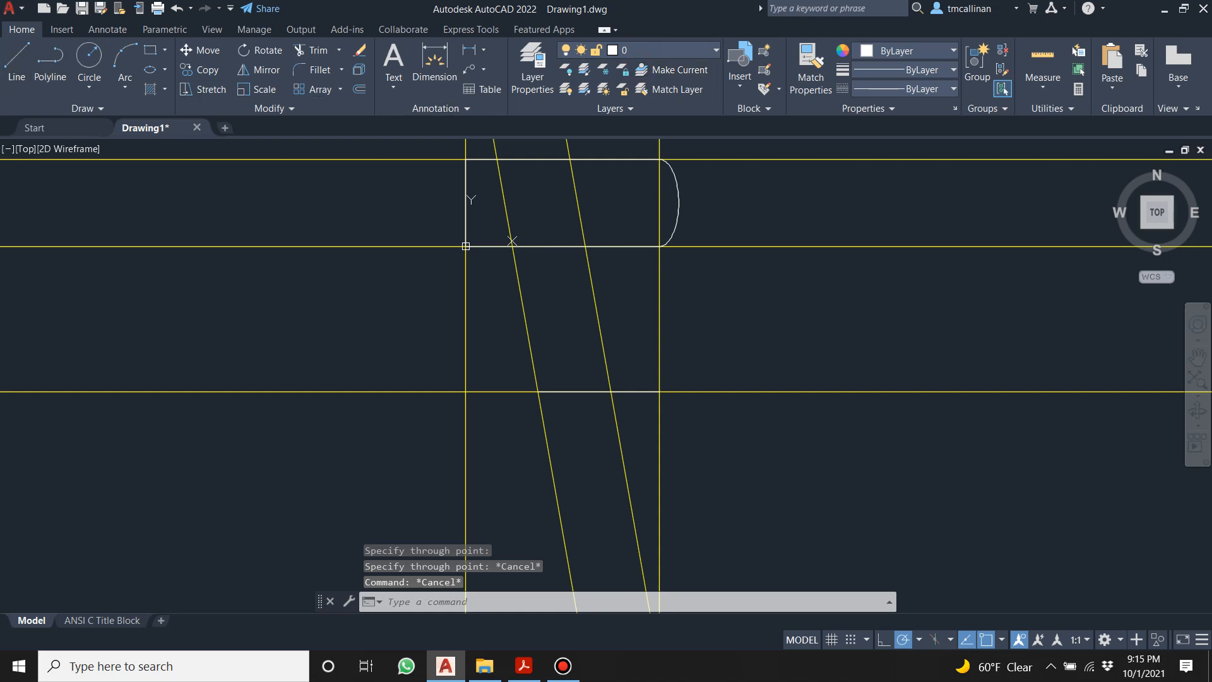
{"action": "left_click", "coordinate": [17, 62]}
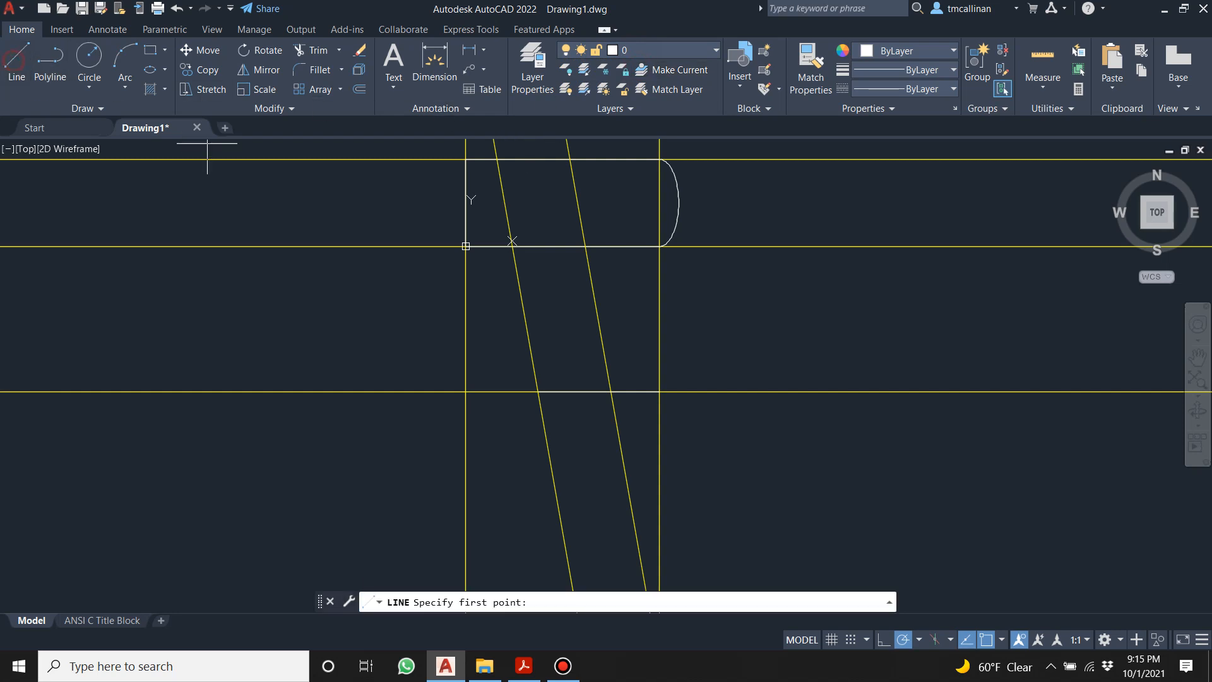
{"action": "left_click", "coordinate": [611, 392]}
{"action": "left_click", "coordinate": [586, 246]}
{"action": "key", "text": "Return"}
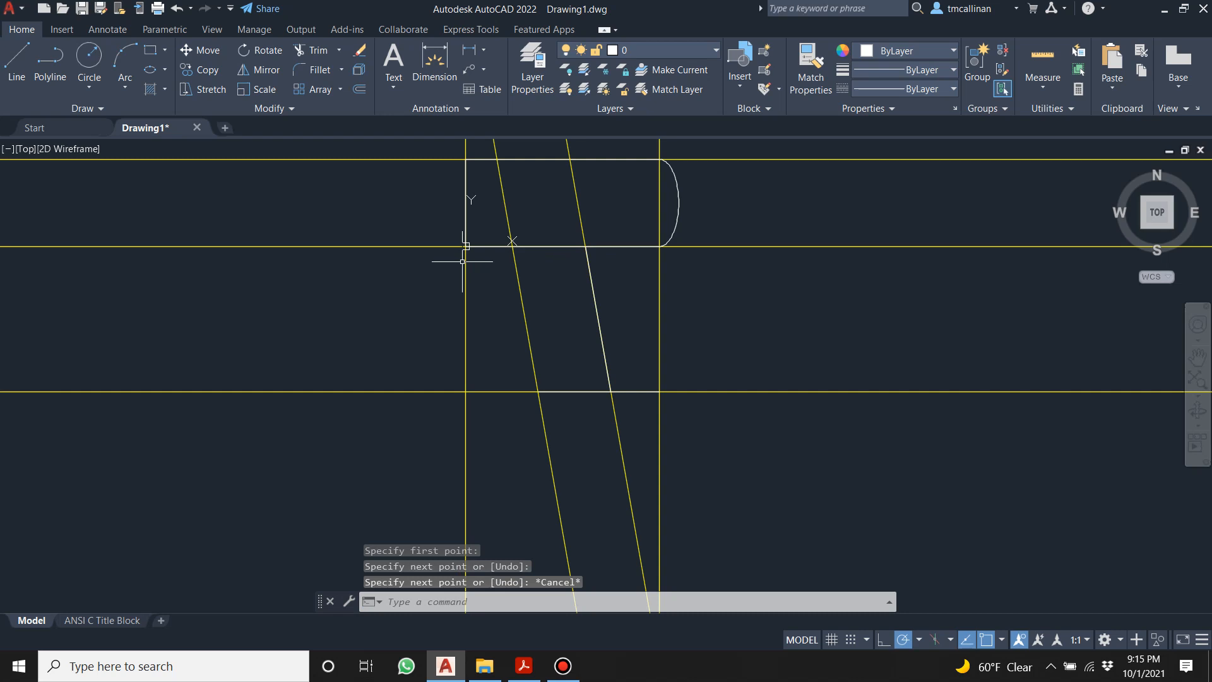
Draw the handle's left side along the other angled construction line, from the bottom line's left end up to the body's lower edge.
{"action": "left_click", "coordinate": [17, 60]}
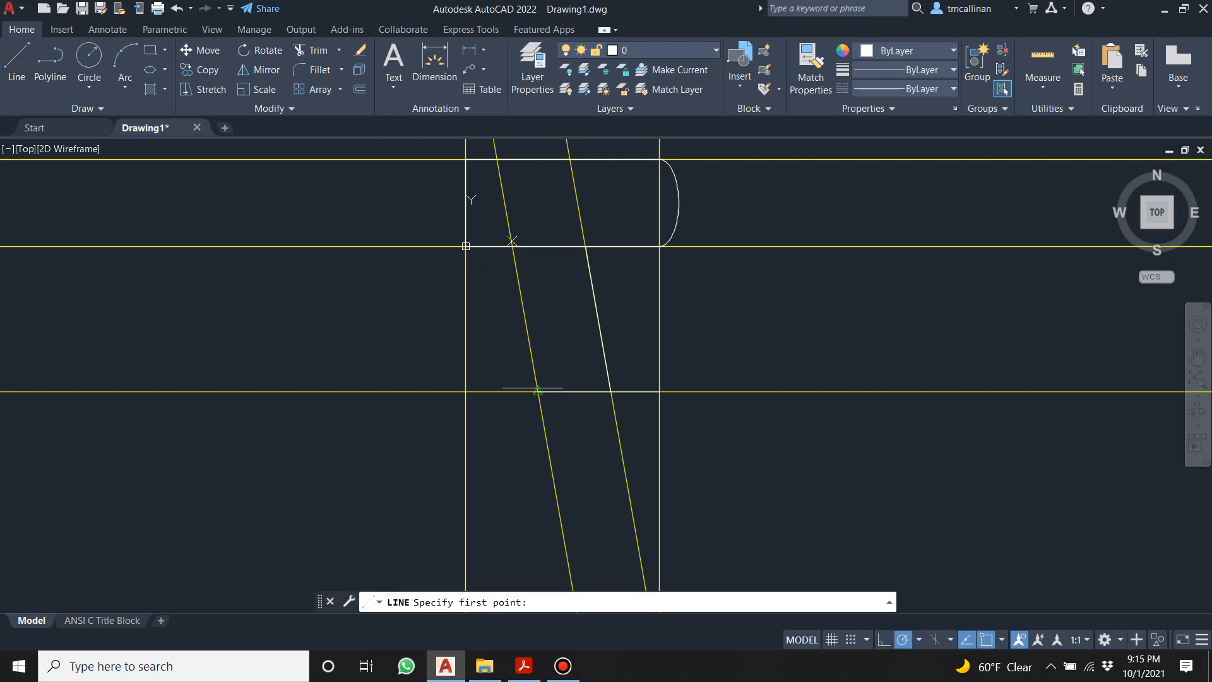
{"action": "left_click", "coordinate": [537, 391]}
{"action": "scroll", "coordinate": [538, 391], "scroll_direction": "up", "scroll_amount": 2}
{"action": "left_click", "coordinate": [512, 246]}
{"action": "key", "text": "Escape"}
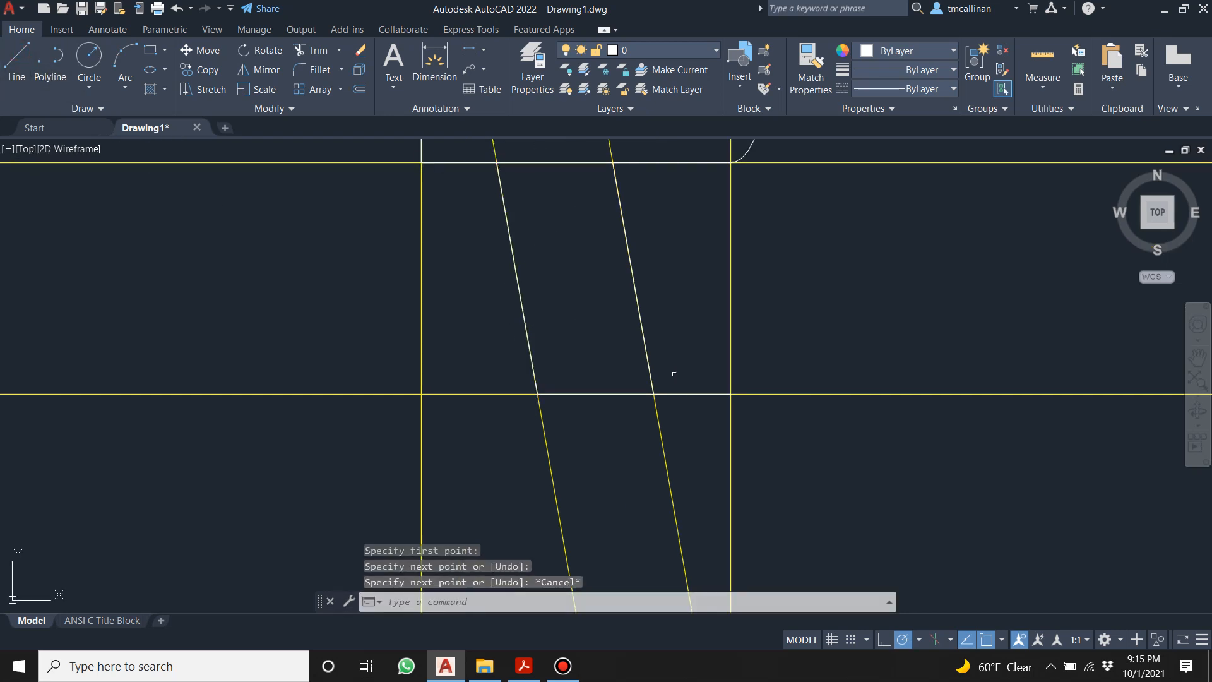
Delete the 1-unit helper line to the right of the handle's bottom edge.
{"action": "key", "text": "Escape"}
{"action": "left_click", "coordinate": [692, 393]}
{"action": "key", "text": "Delete"}
{"action": "scroll", "coordinate": [691, 394], "scroll_direction": "down", "scroll_amount": 2}
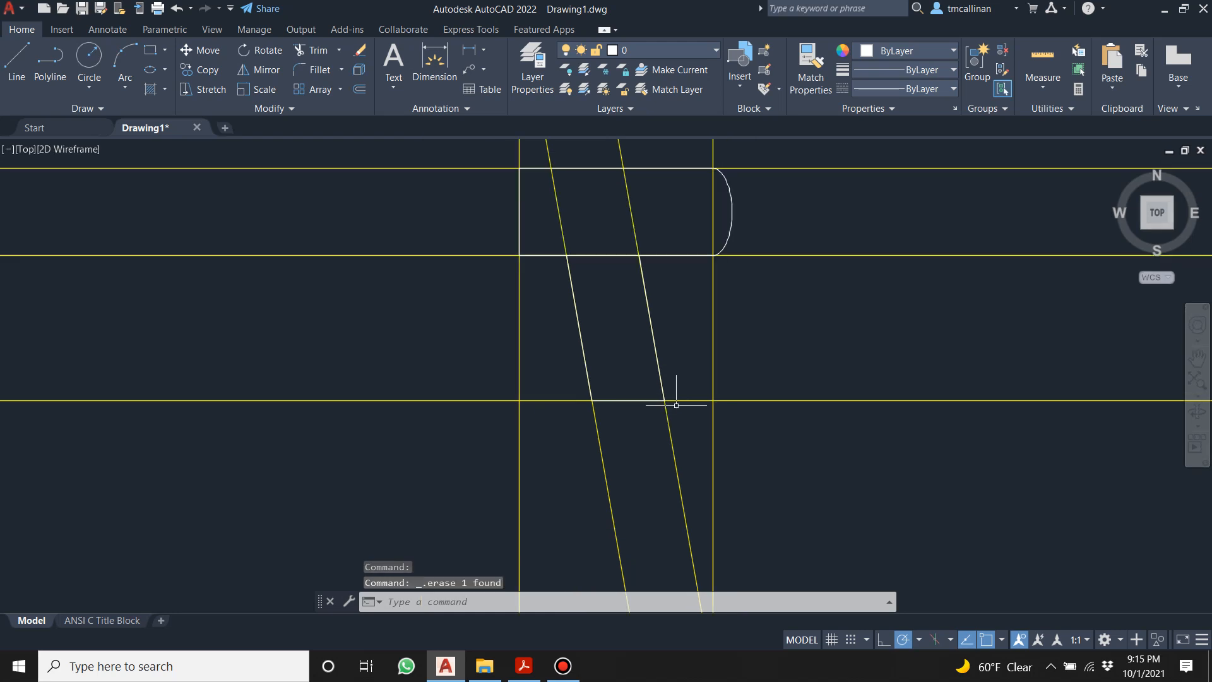
{"action": "scroll", "coordinate": [625, 378], "scroll_direction": "up", "scroll_amount": 2}
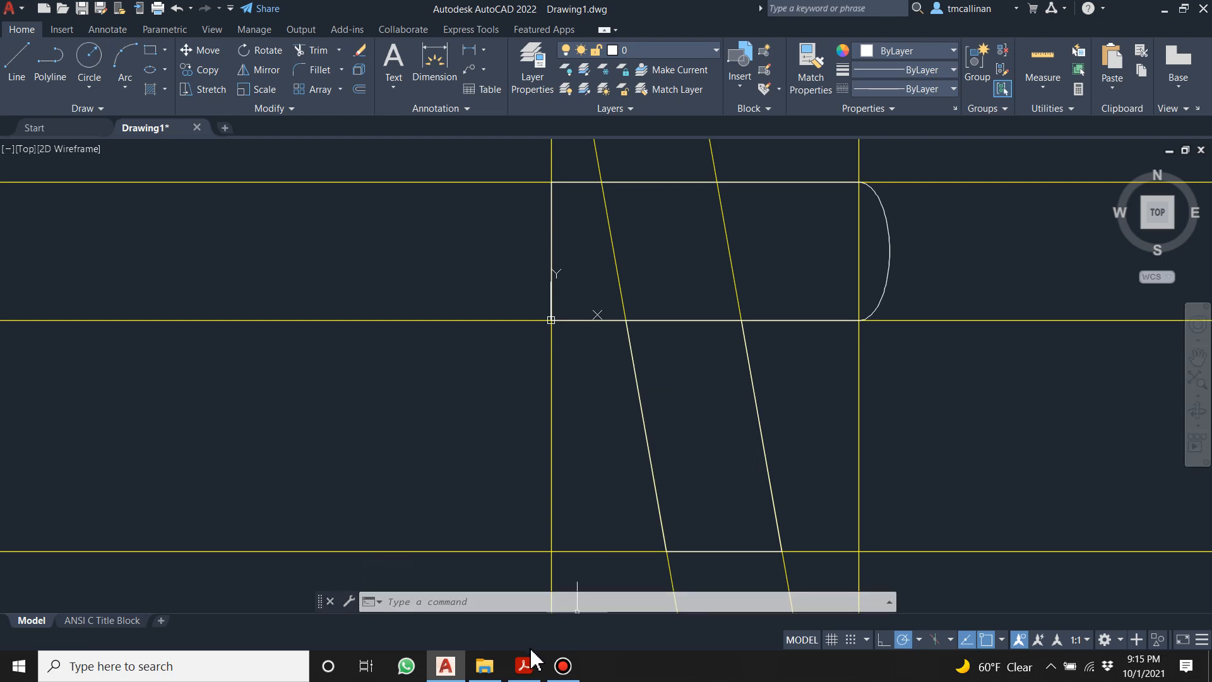
Switch to the exercise PDF in Acrobat, review the drill body notes and dimensions, and return to AutoCAD.
{"action": "left_click", "coordinate": [524, 671]}
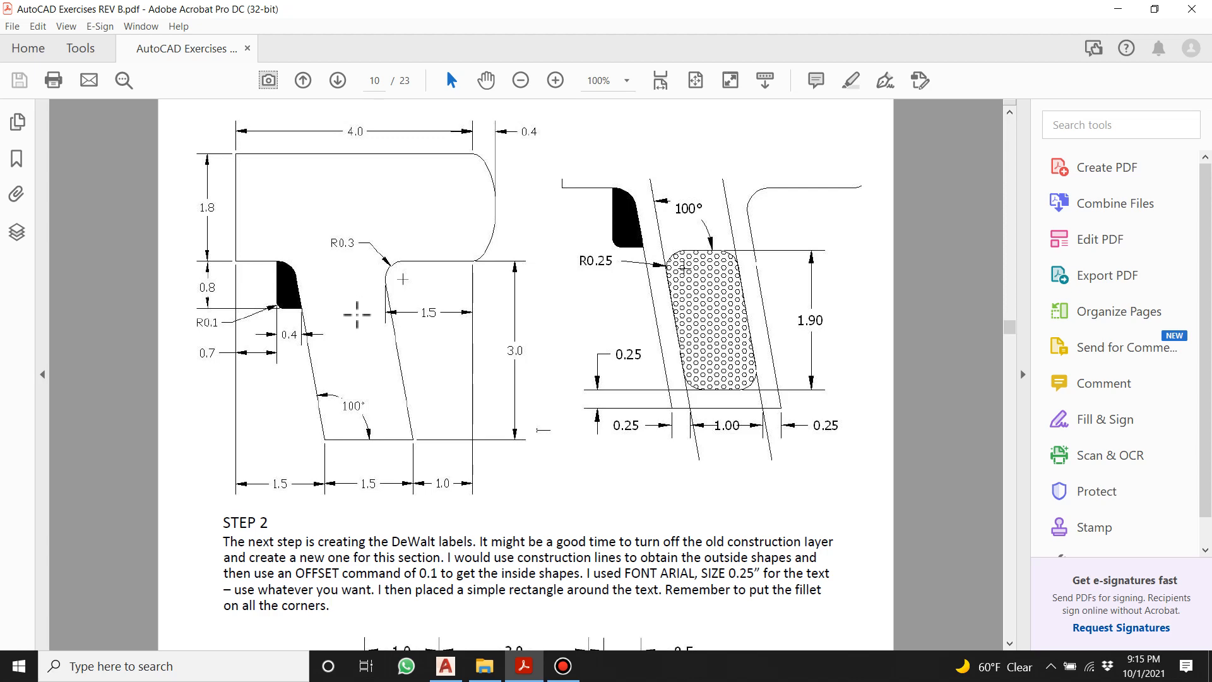
{"action": "scroll", "coordinate": [357, 313], "scroll_direction": "up", "scroll_amount": 8}
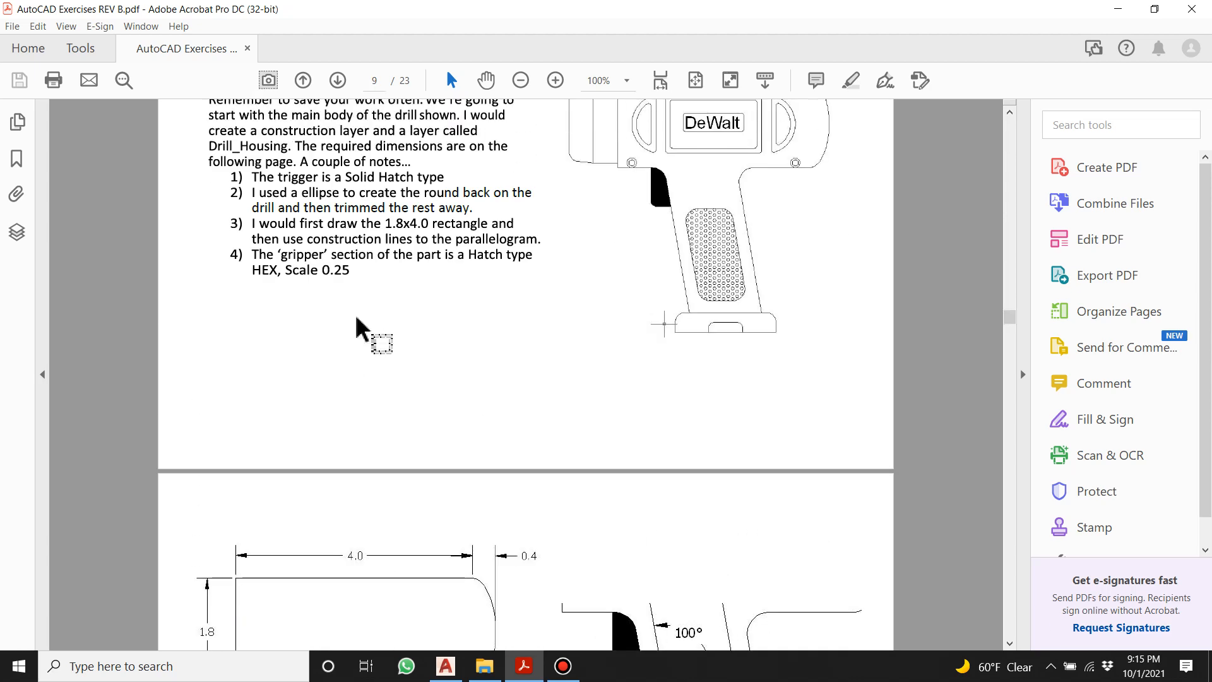
{"action": "scroll", "coordinate": [357, 319], "scroll_direction": "down", "scroll_amount": 8}
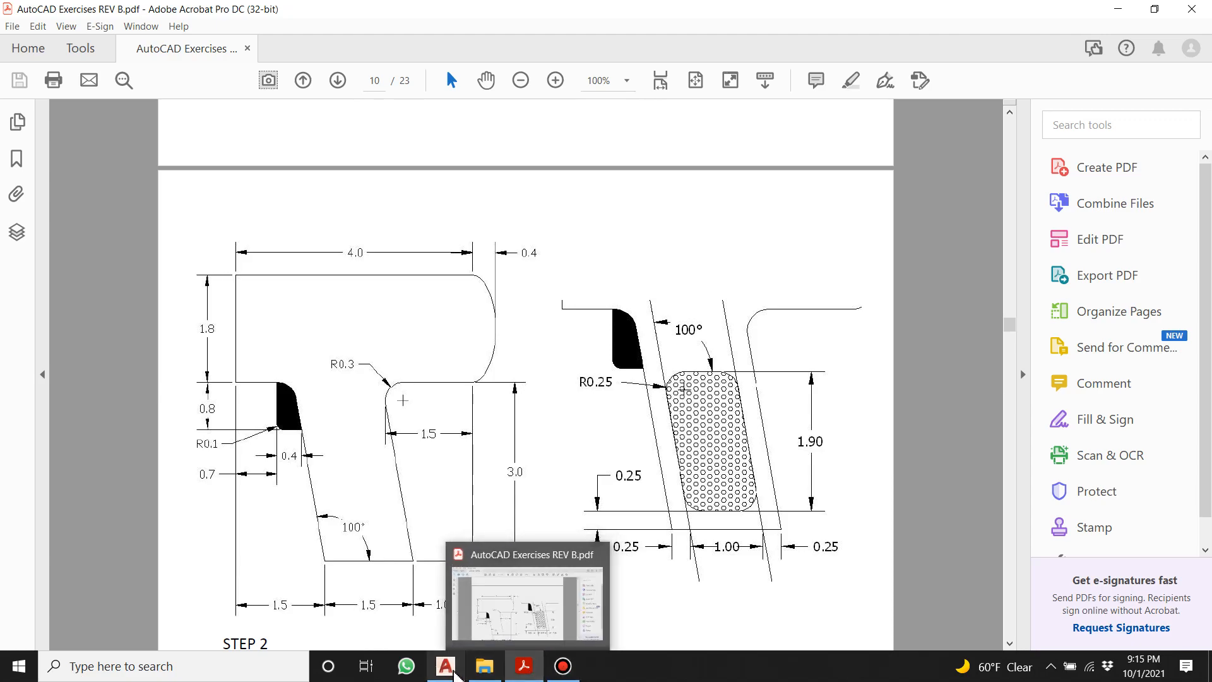
{"action": "left_click", "coordinate": [448, 668]}
Turn off layer CONST1 and trim the body's lower edge between the two handle sides.
{"action": "left_click", "coordinate": [669, 53]}
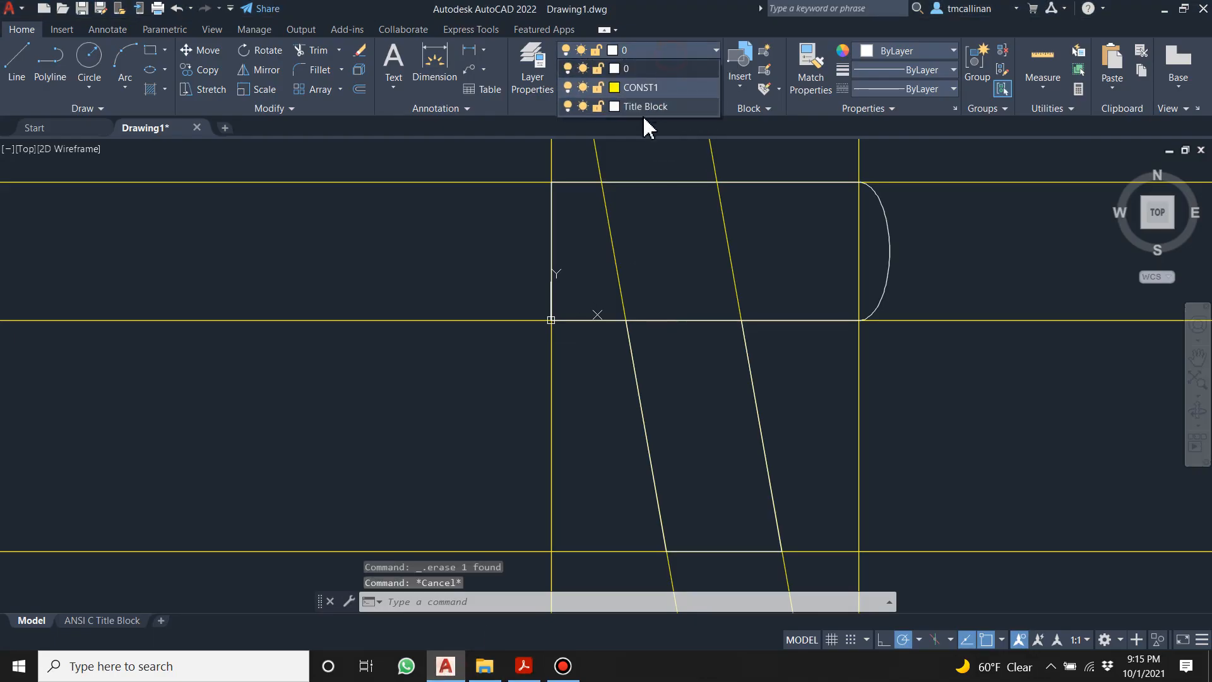
{"action": "left_click", "coordinate": [567, 87]}
{"action": "scroll", "coordinate": [694, 344], "scroll_direction": "up", "scroll_amount": 3}
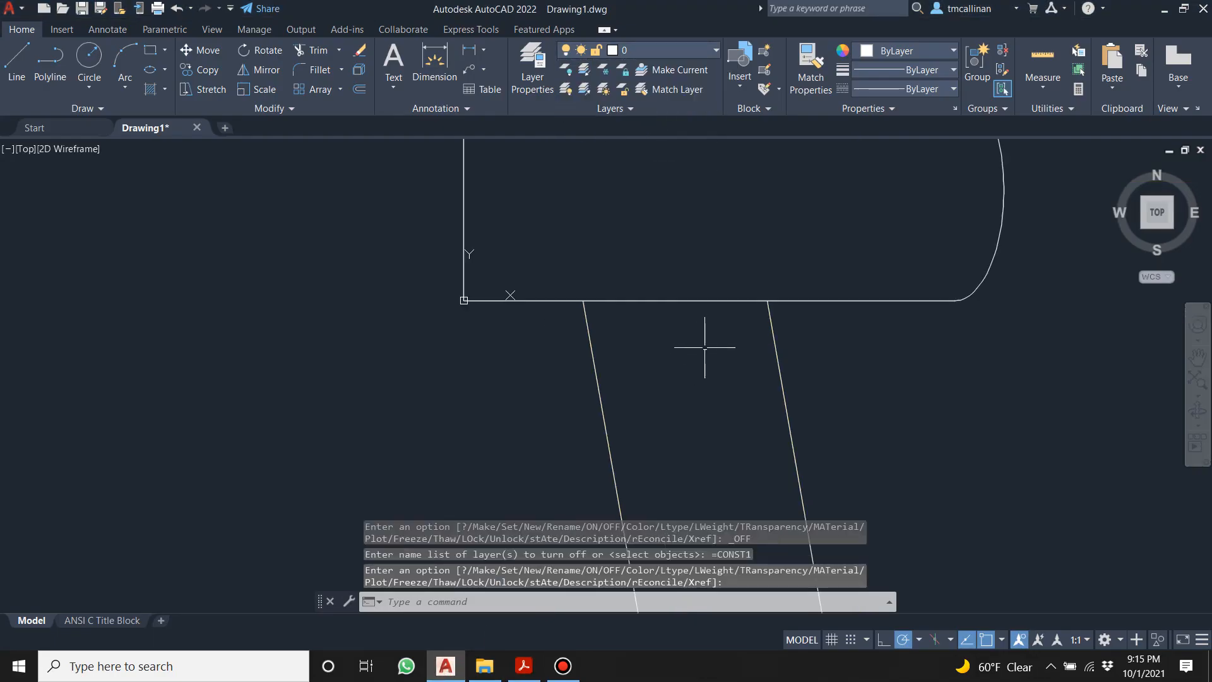
{"action": "left_click", "coordinate": [314, 51]}
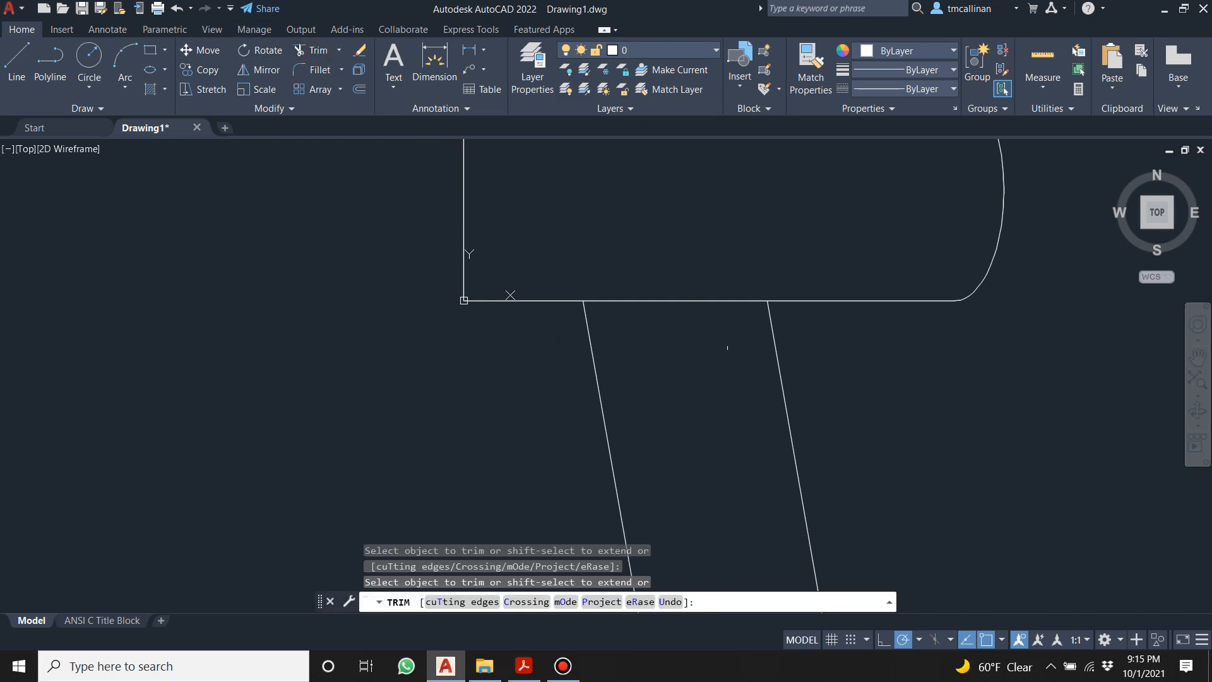
{"action": "left_click", "coordinate": [720, 301]}
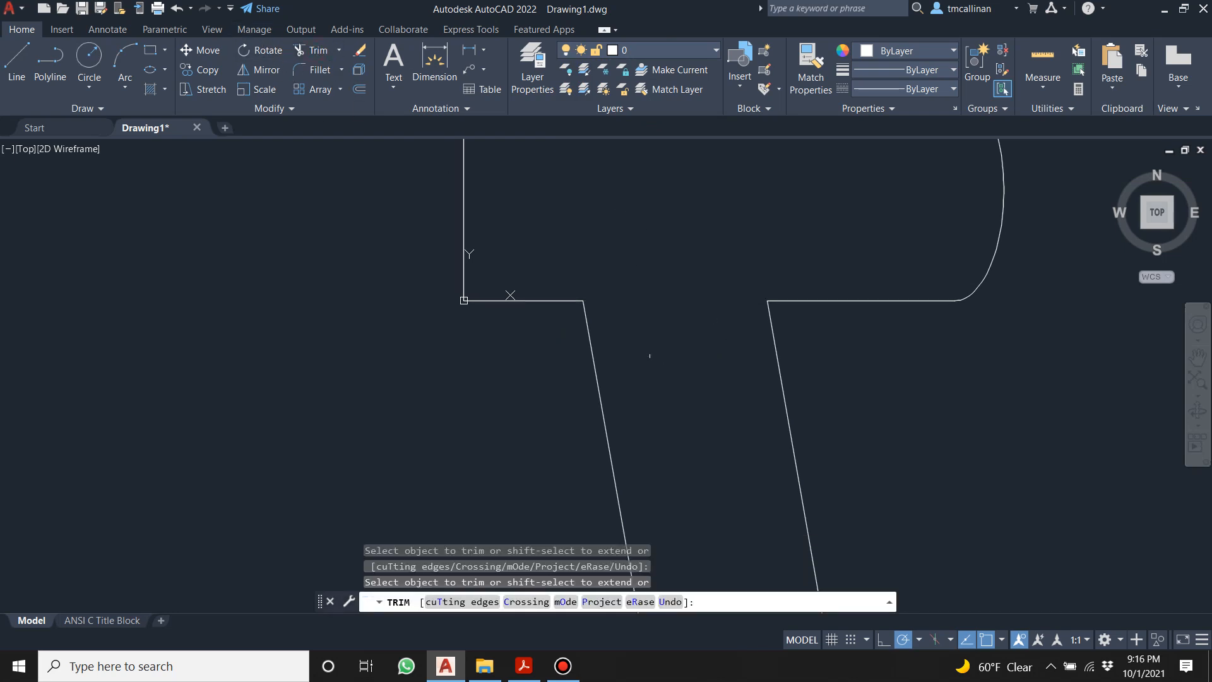
{"action": "key", "text": "Escape"}
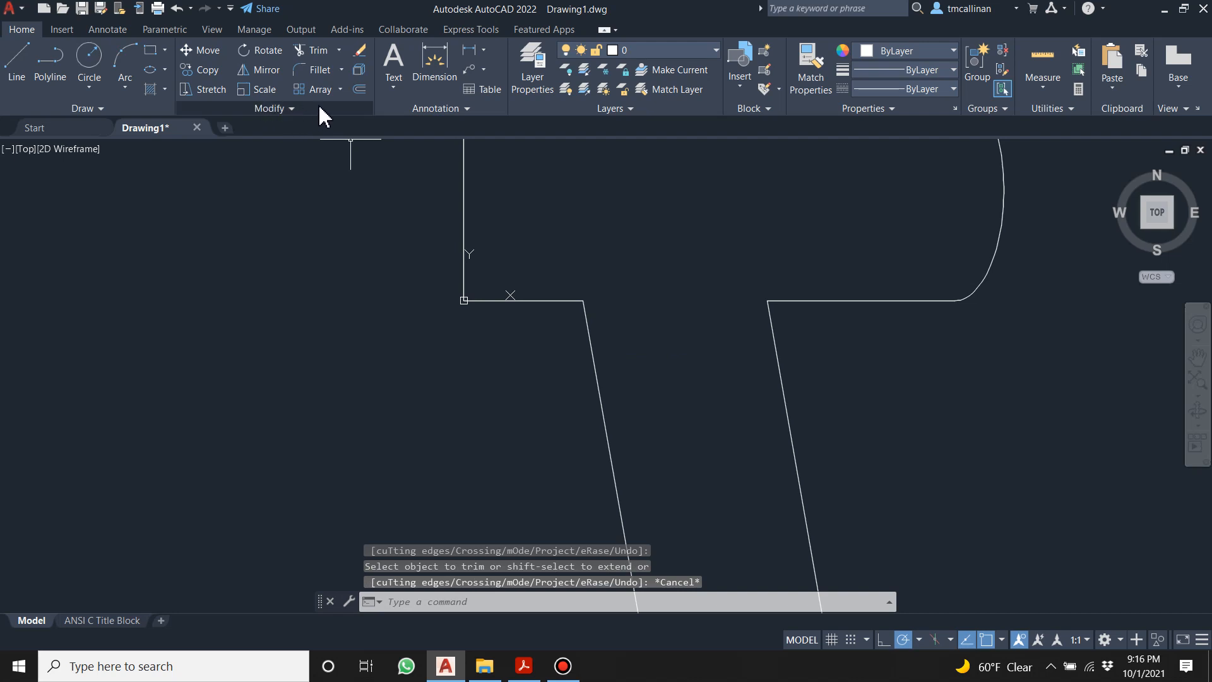
Fillet the corner between the body's lower edge and the handle's left side with a radius of 0.3.
{"action": "left_click", "coordinate": [314, 71]}
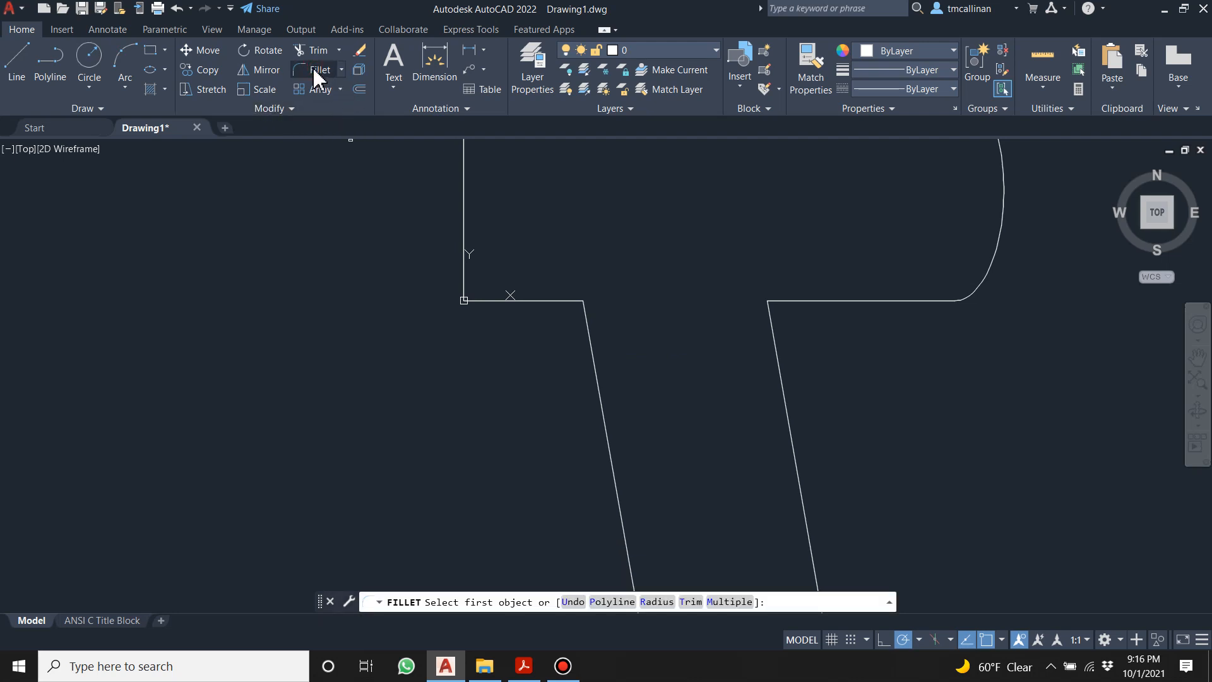
{"action": "type", "text": "r"}
{"action": "key", "text": "Return"}
{"action": "type", "text": ".3"}
{"action": "key", "text": "Return"}
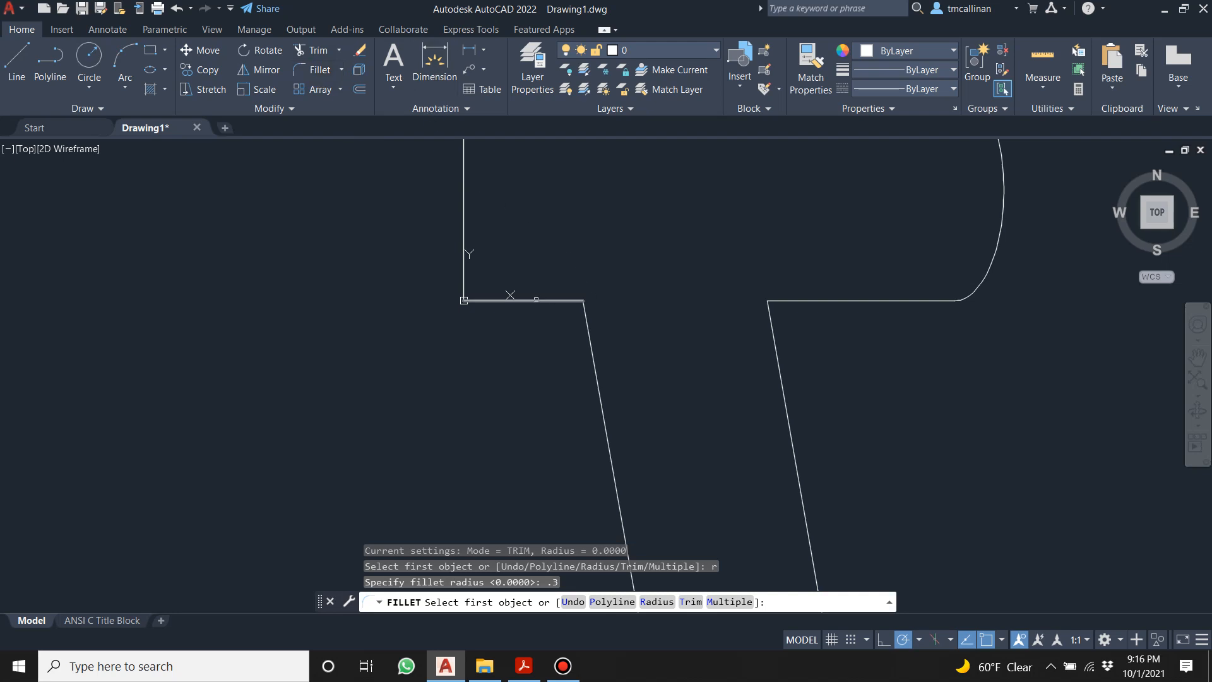
{"action": "left_click", "coordinate": [510, 297]}
{"action": "left_click", "coordinate": [585, 325]}
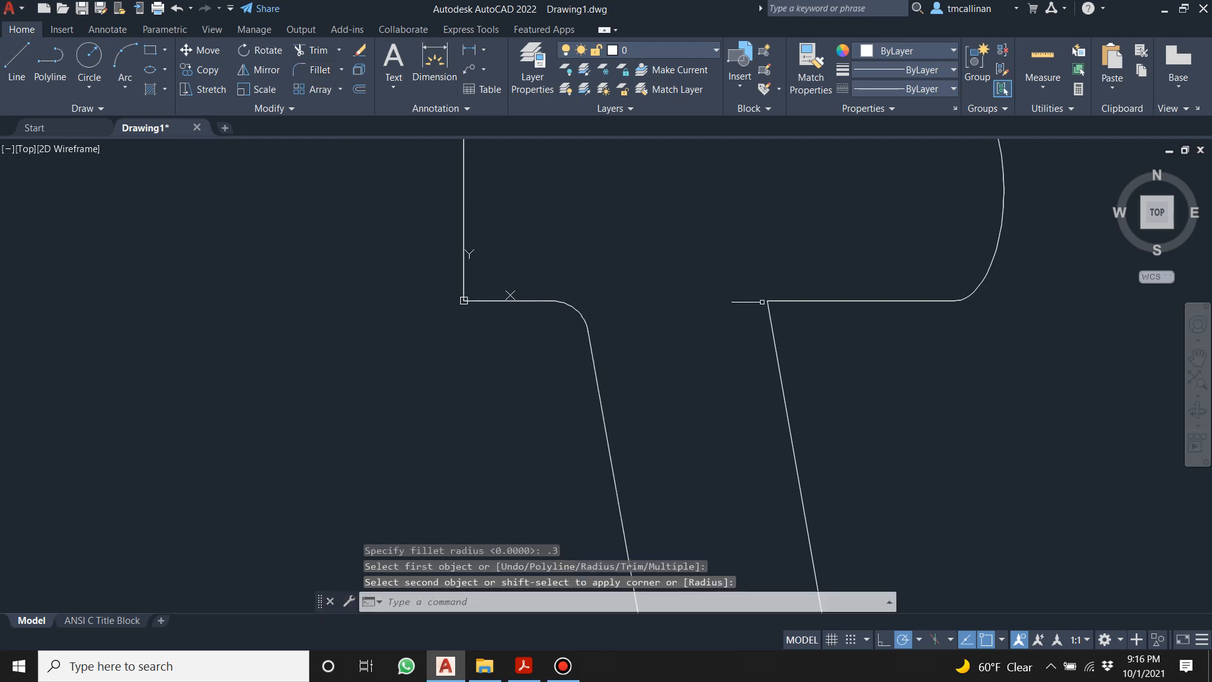
Fillet the corner between the handle's right side and the body's lower edge with the same 0.3 radius.
{"action": "left_click", "coordinate": [320, 73]}
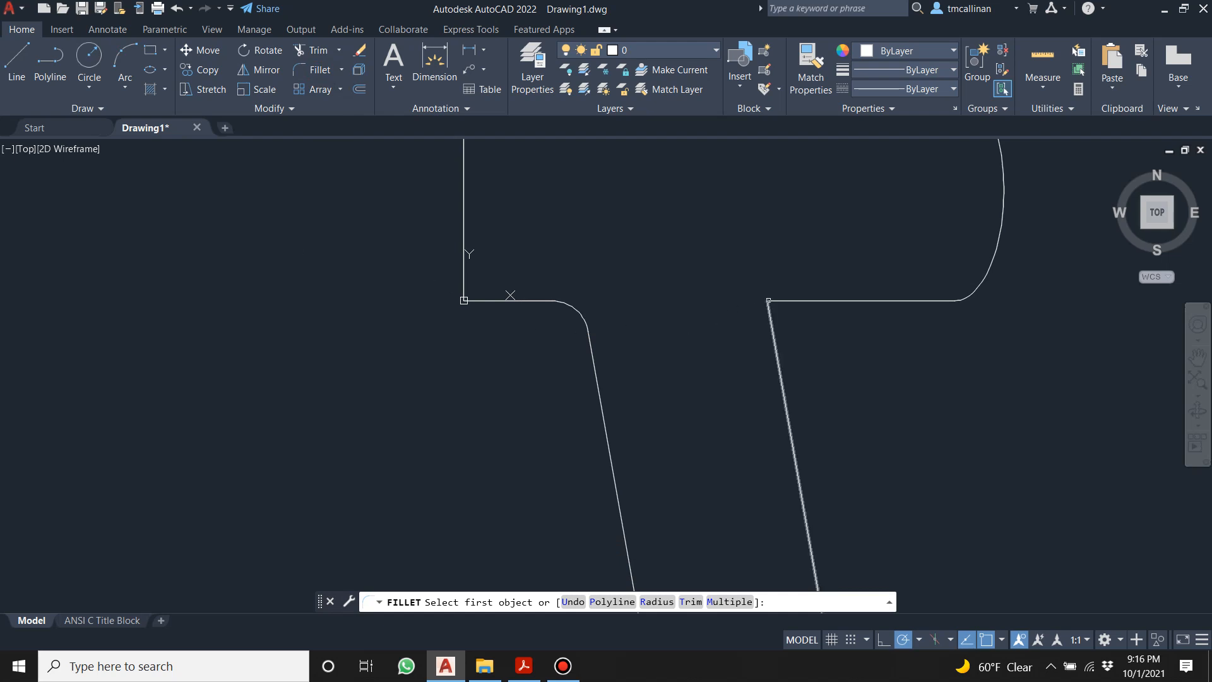
{"action": "left_click", "coordinate": [771, 331]}
{"action": "left_click", "coordinate": [793, 301]}
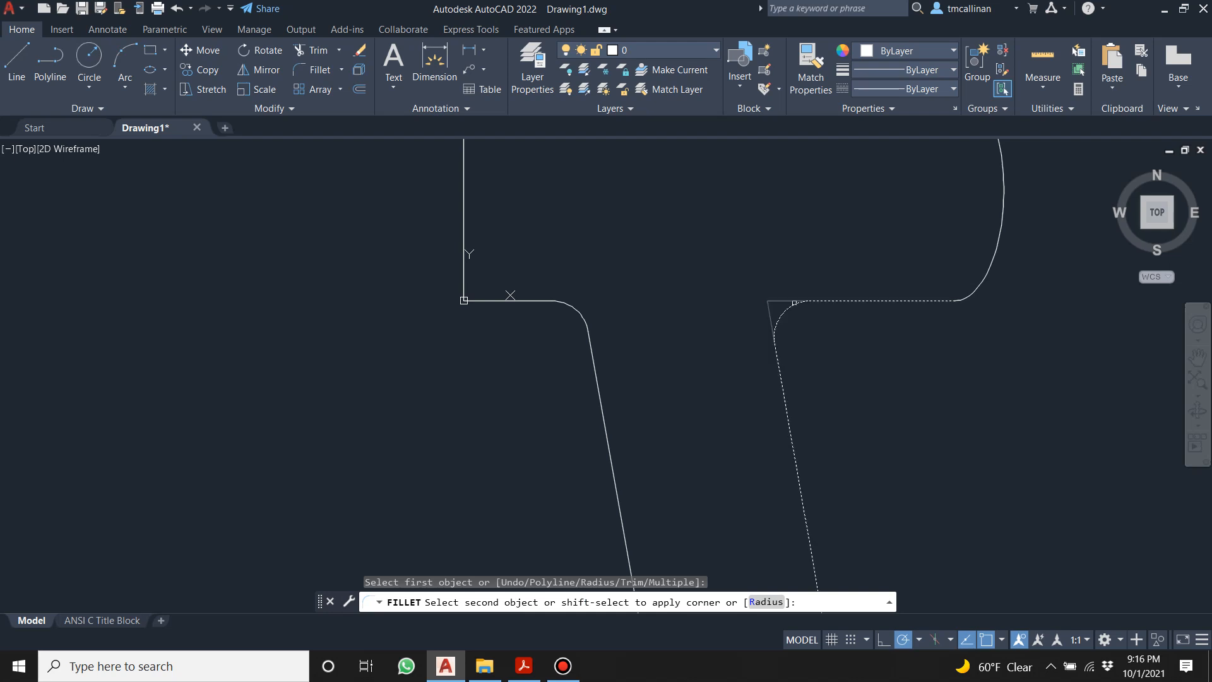
{"action": "key", "text": "Escape"}
{"action": "scroll", "coordinate": [633, 266], "scroll_direction": "down", "scroll_amount": 4}
{"action": "scroll", "coordinate": [566, 276], "scroll_direction": "up", "scroll_amount": 2}
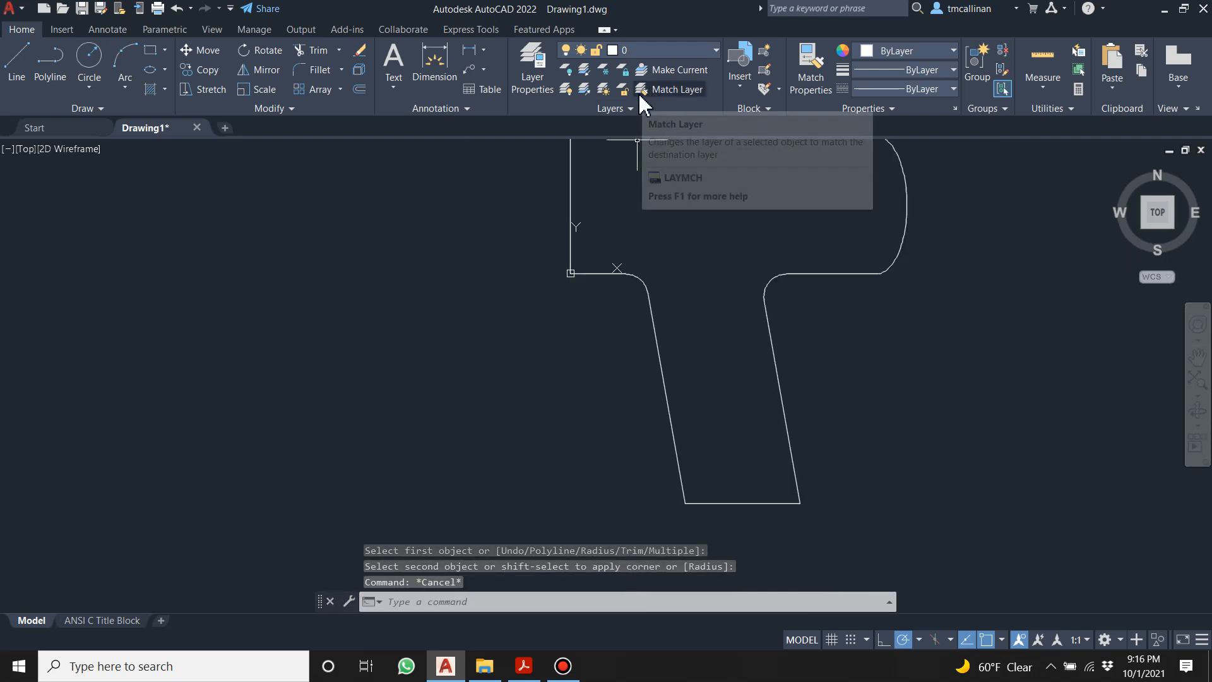
Turn layer CONST1 back on.
{"action": "left_click", "coordinate": [653, 50]}
{"action": "left_click", "coordinate": [568, 87]}
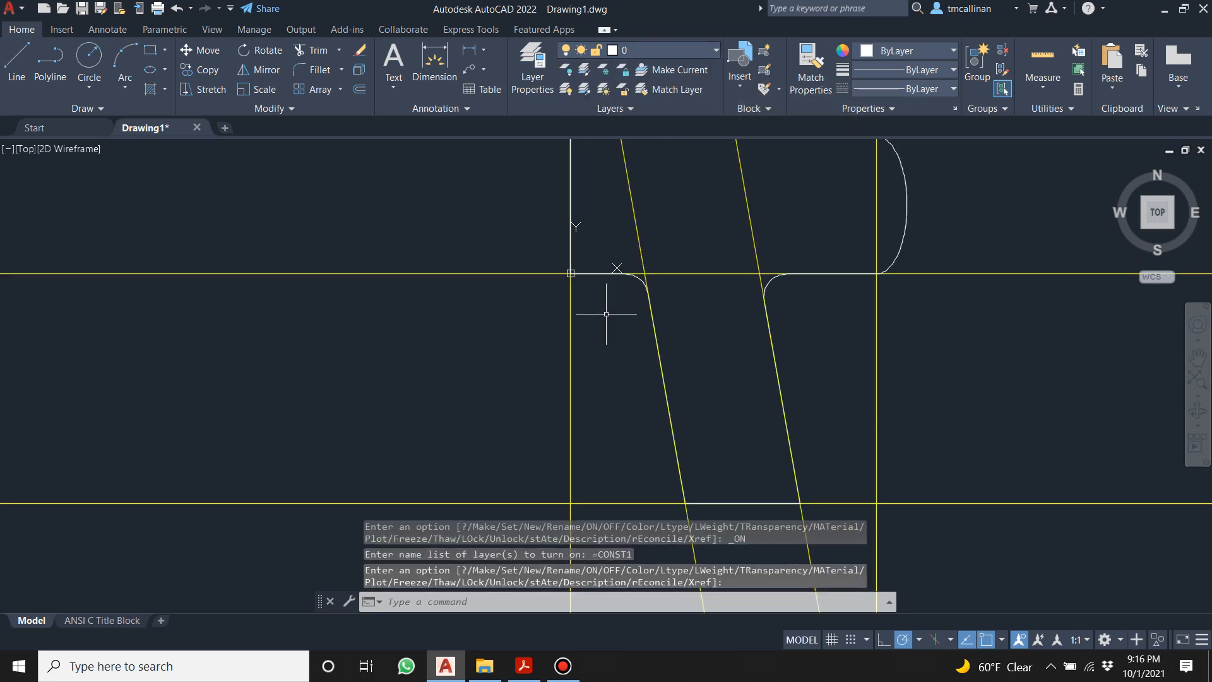
{"action": "scroll", "coordinate": [608, 311], "scroll_direction": "up", "scroll_amount": 2}
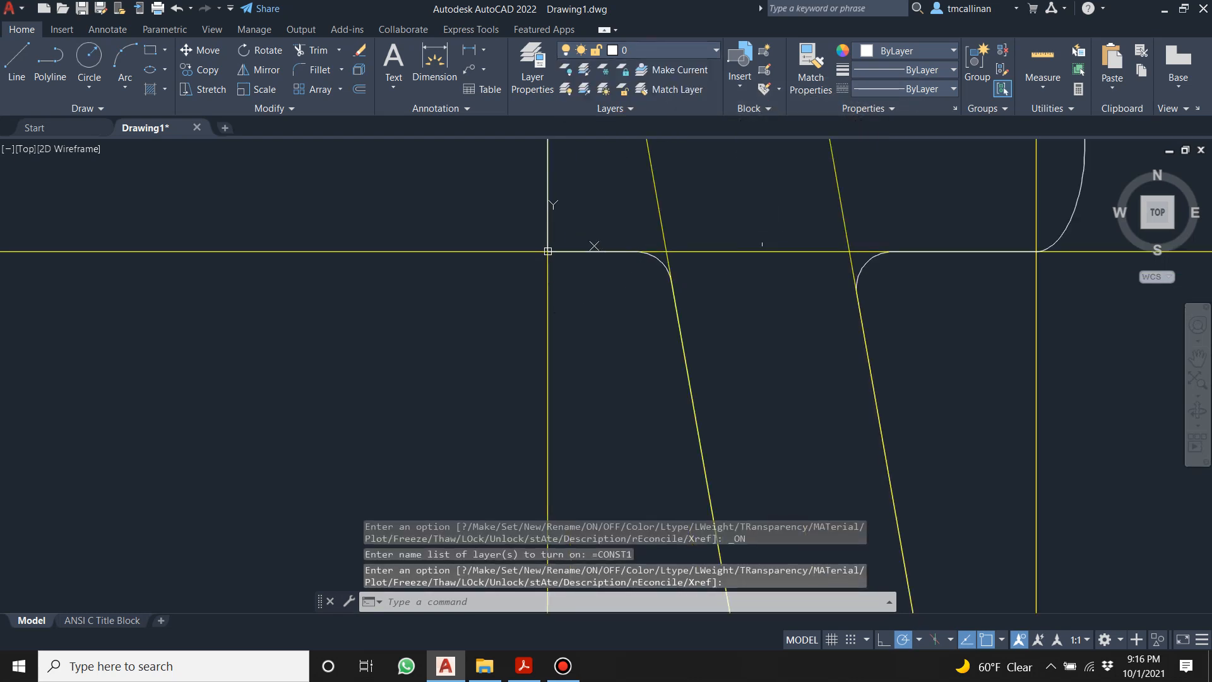
Check the trigger's dimensions in the exercise PDF in Acrobat, and return to the AutoCAD drawing.
{"action": "left_click", "coordinate": [523, 667]}
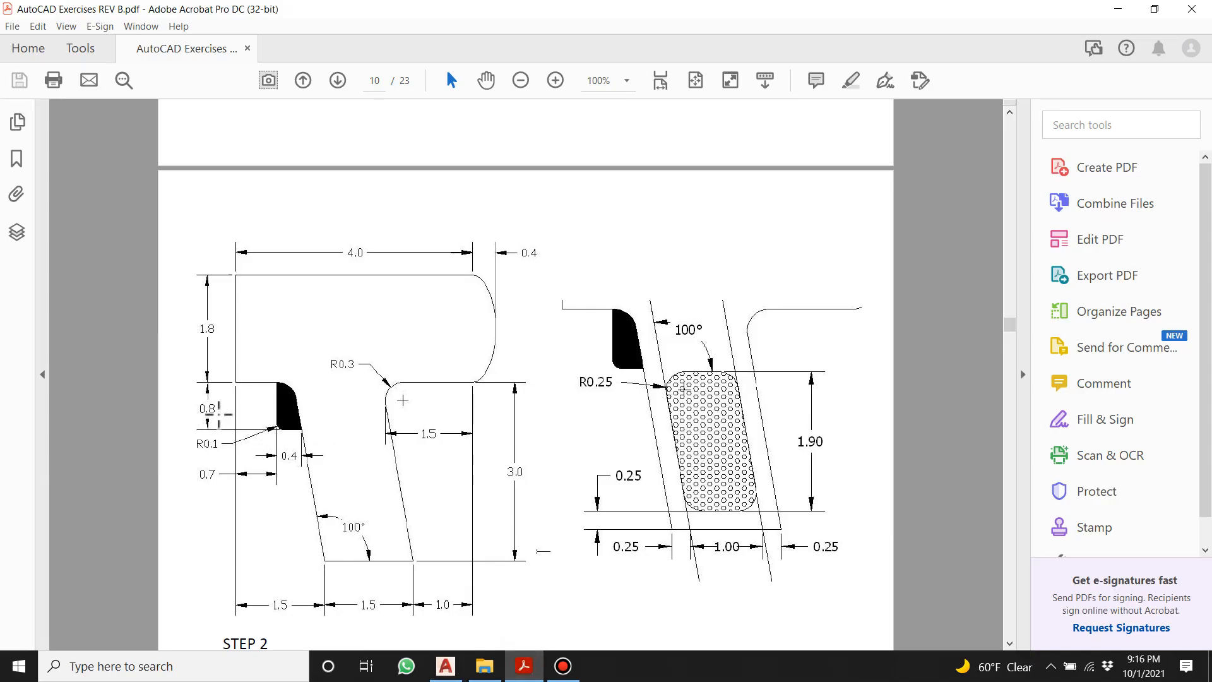
{"action": "left_click", "coordinate": [446, 666]}
{"action": "scroll", "coordinate": [623, 284], "scroll_direction": "up", "scroll_amount": 2}
{"action": "scroll", "coordinate": [773, 370], "scroll_direction": "up", "scroll_amount": 2}
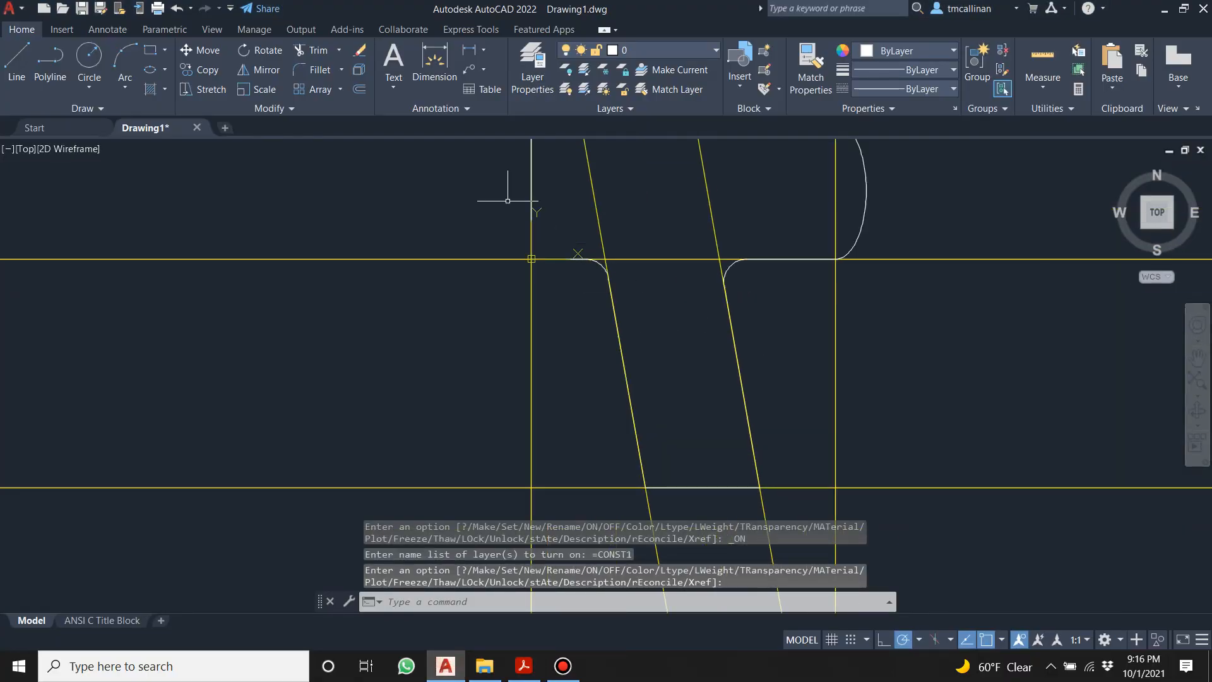
Make layer CONST1 current and offset the construction line along the body's lower edge downward by 0.8.
{"action": "left_click", "coordinate": [638, 53]}
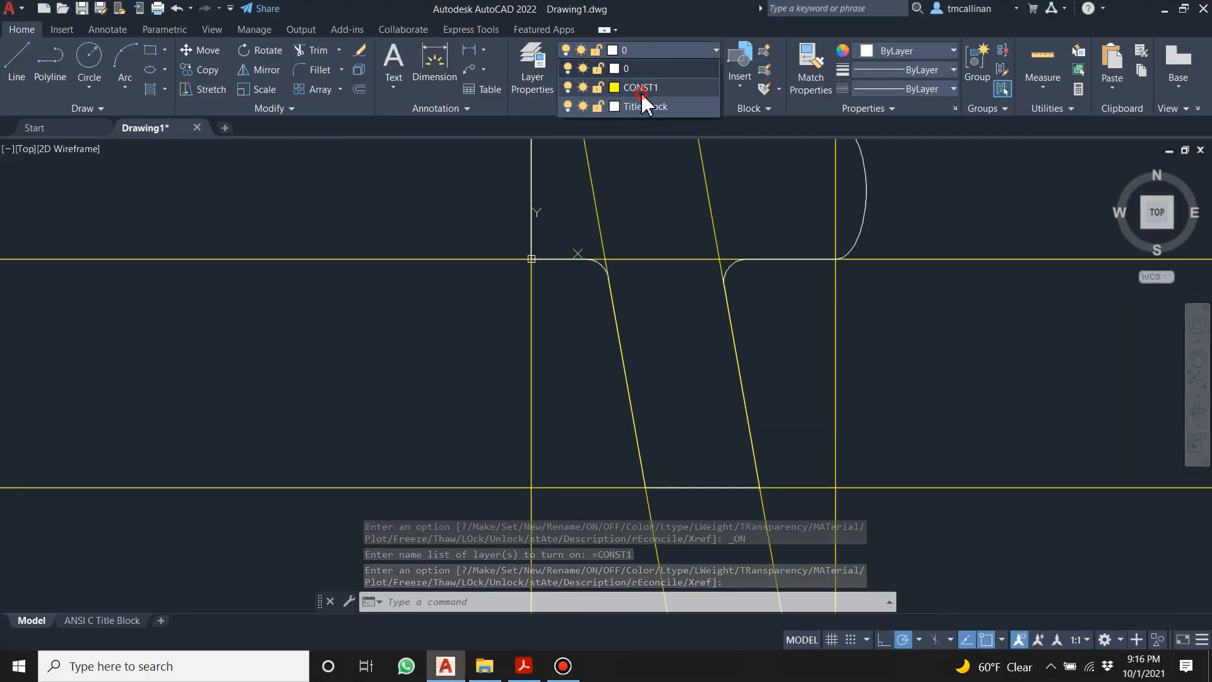
{"action": "left_click", "coordinate": [649, 101]}
{"action": "left_click", "coordinate": [360, 88]}
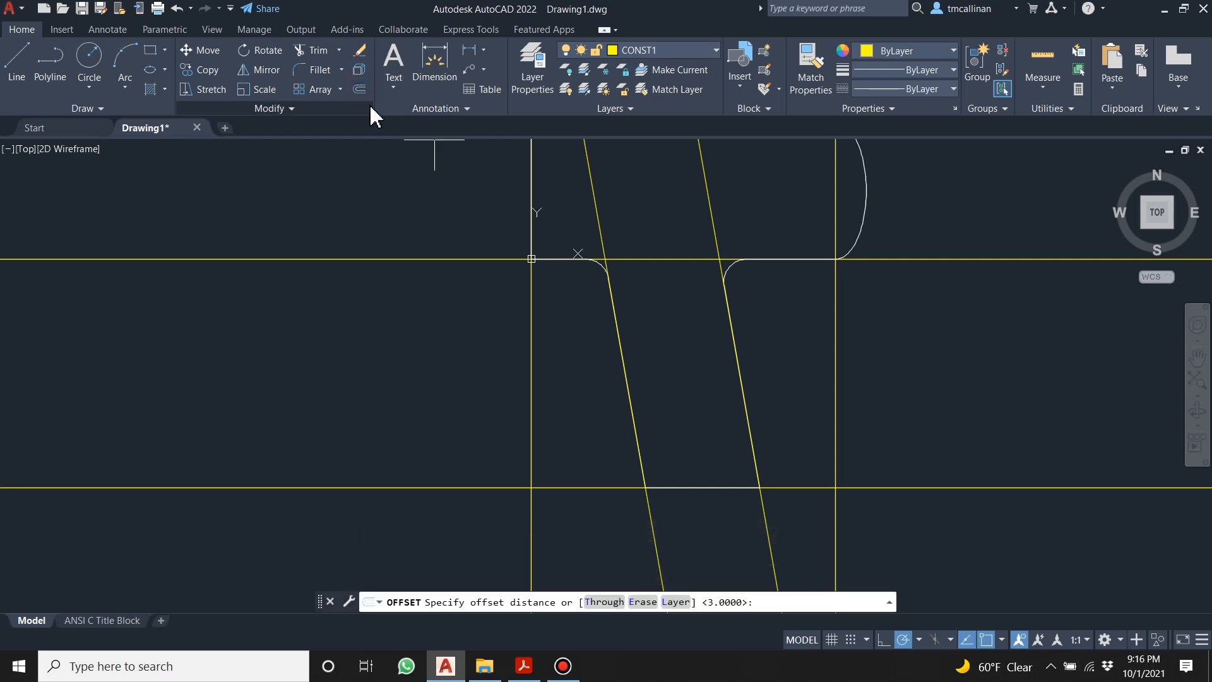
{"action": "type", "text": ".8"}
{"action": "key", "text": "Return"}
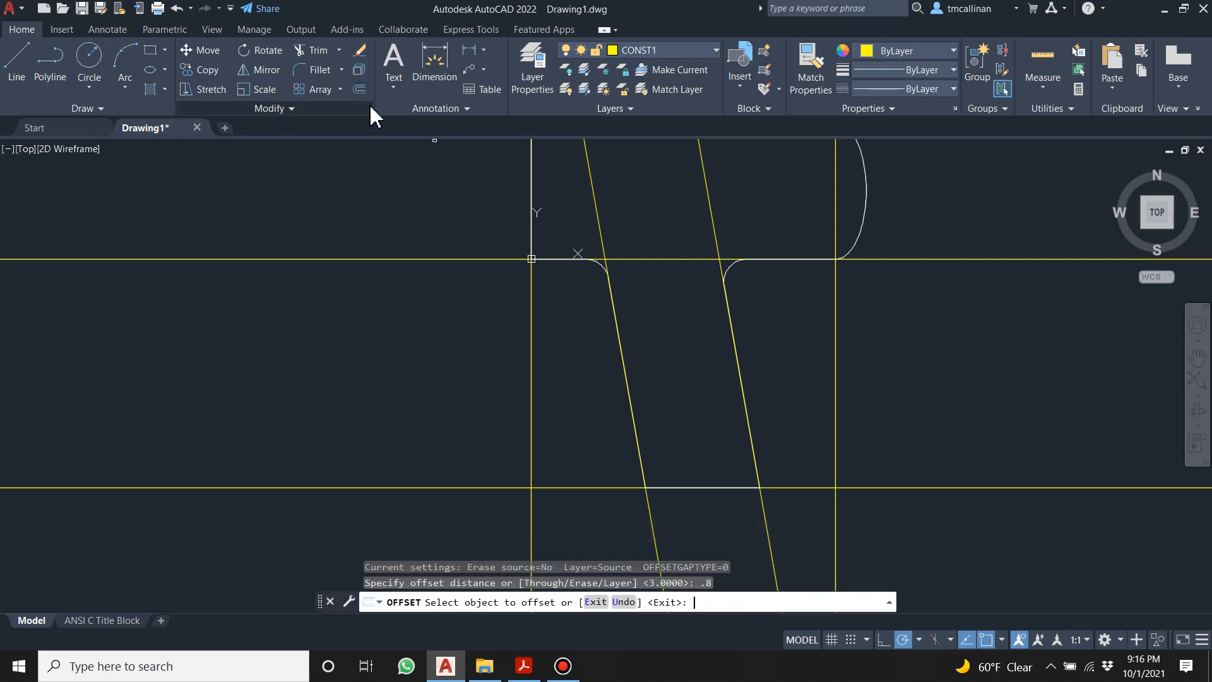
{"action": "left_click", "coordinate": [437, 259]}
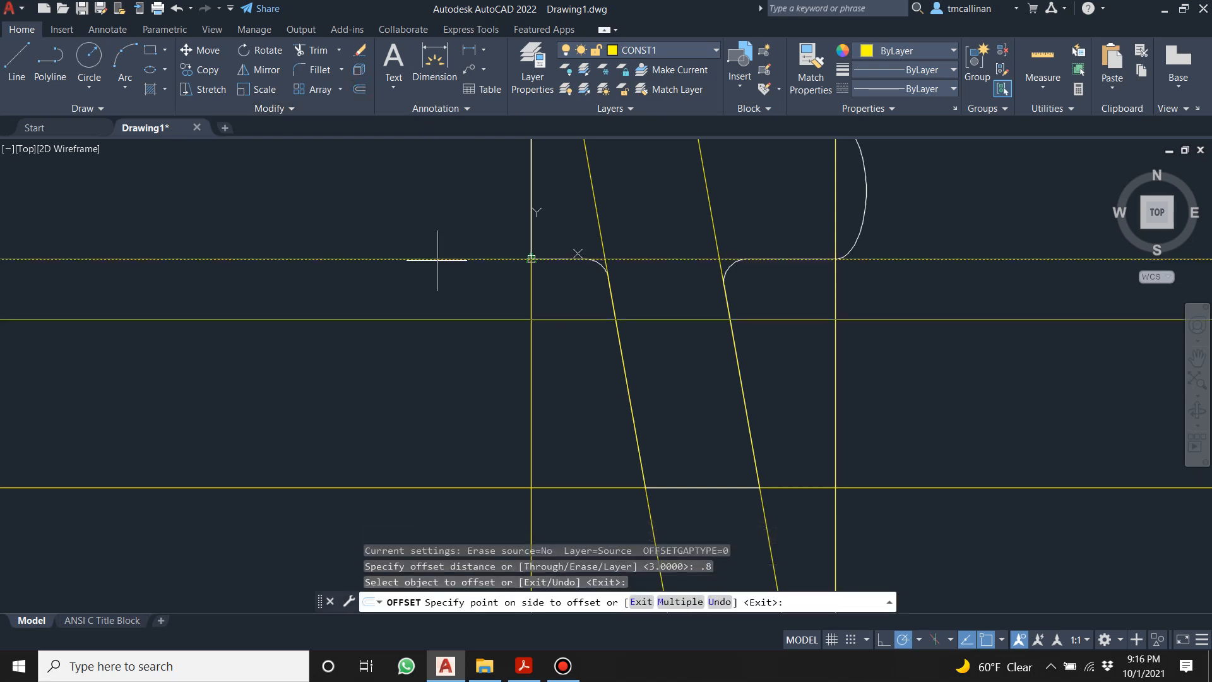
{"action": "left_click", "coordinate": [435, 344]}
{"action": "scroll", "coordinate": [651, 305], "scroll_direction": "up", "scroll_amount": 2}
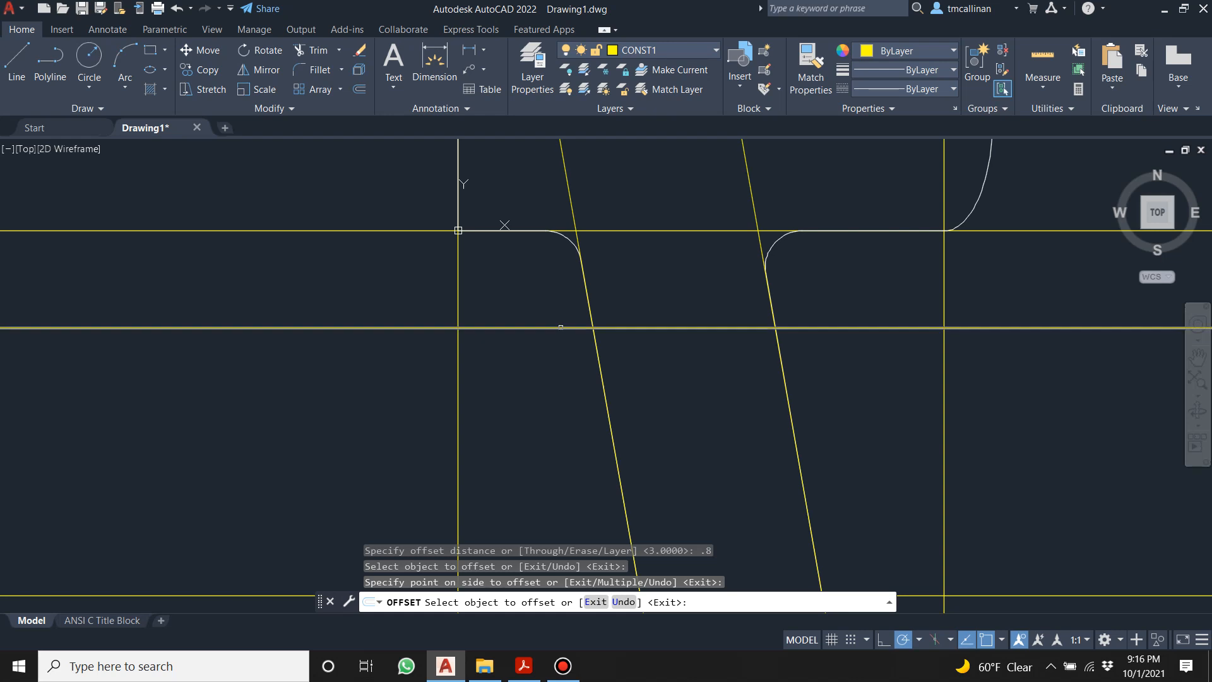
End the offset and make layer 0 current.
{"action": "key", "text": "Escape"}
{"action": "key", "text": "Escape"}
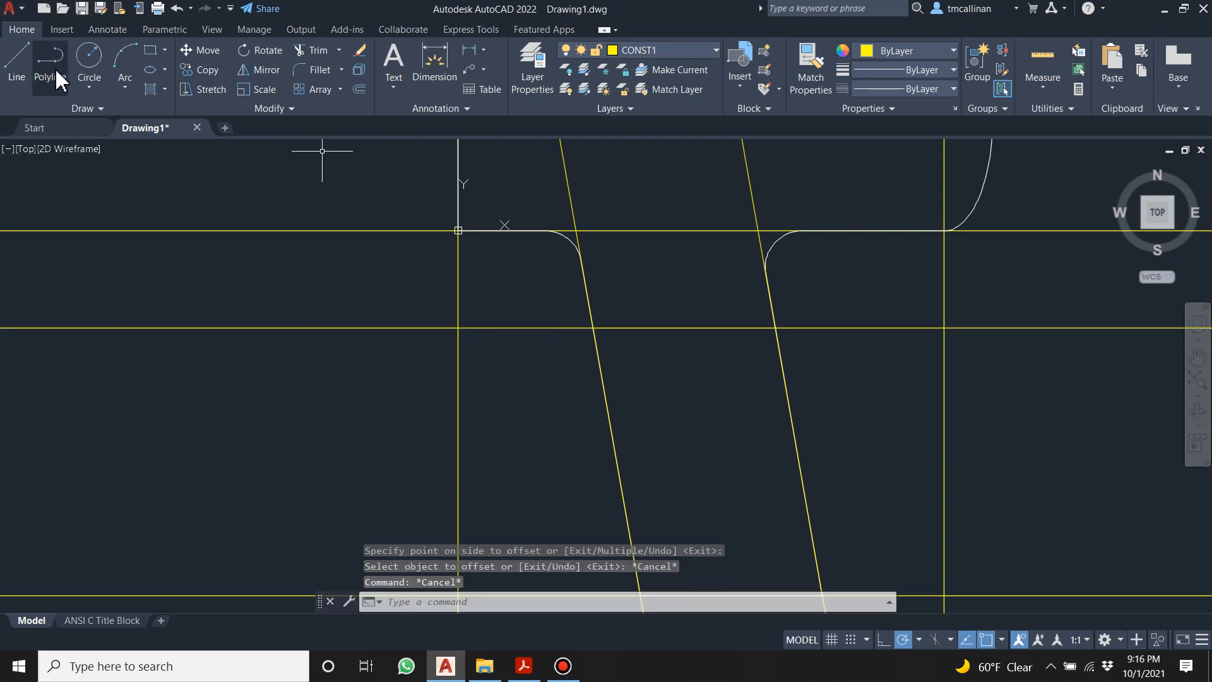
{"action": "left_click", "coordinate": [667, 50]}
{"action": "left_click", "coordinate": [660, 68]}
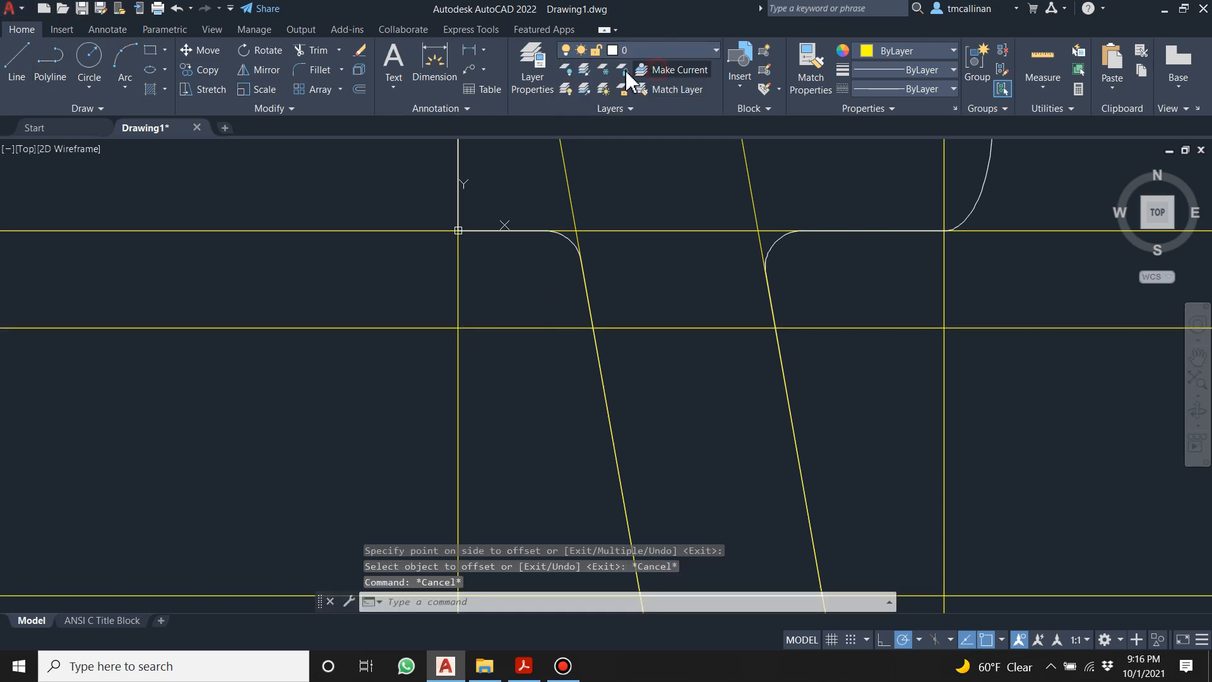
Draw a 0.4 line left from where the 0.8 offset line meets the handle's left side, then vertically up past the body's lower edge.
{"action": "left_click", "coordinate": [17, 57]}
{"action": "left_click", "coordinate": [594, 327]}
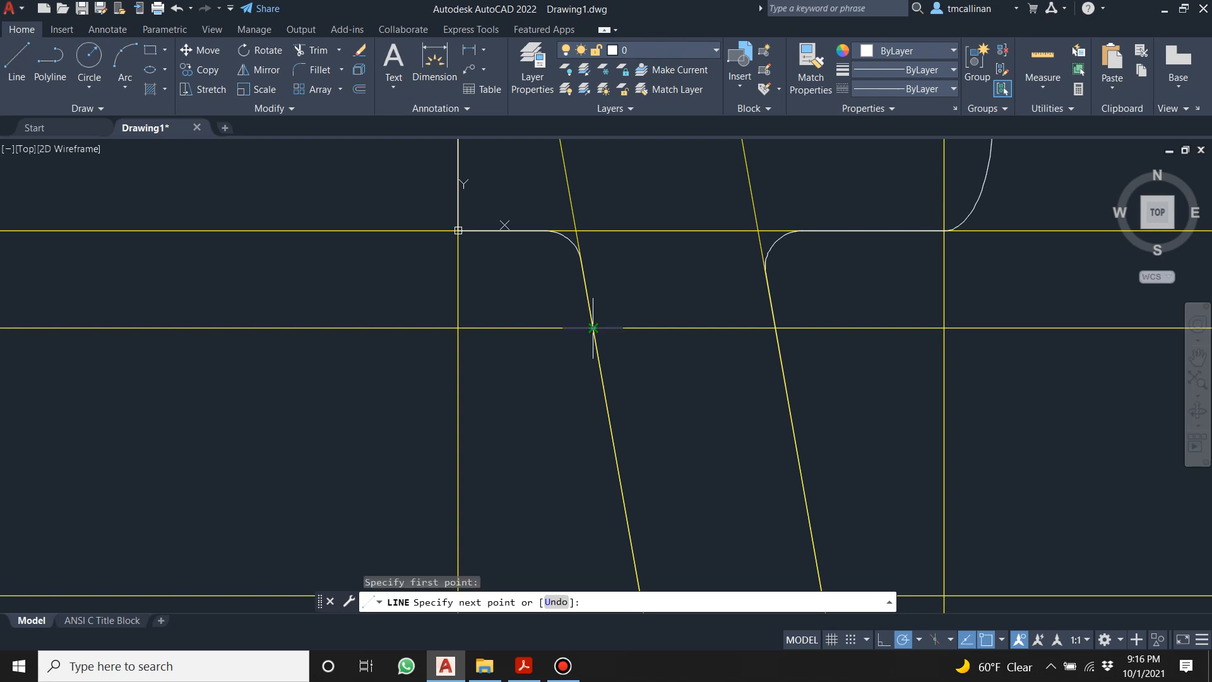
{"action": "type", "text": ".4"}
{"action": "key", "text": "Return"}
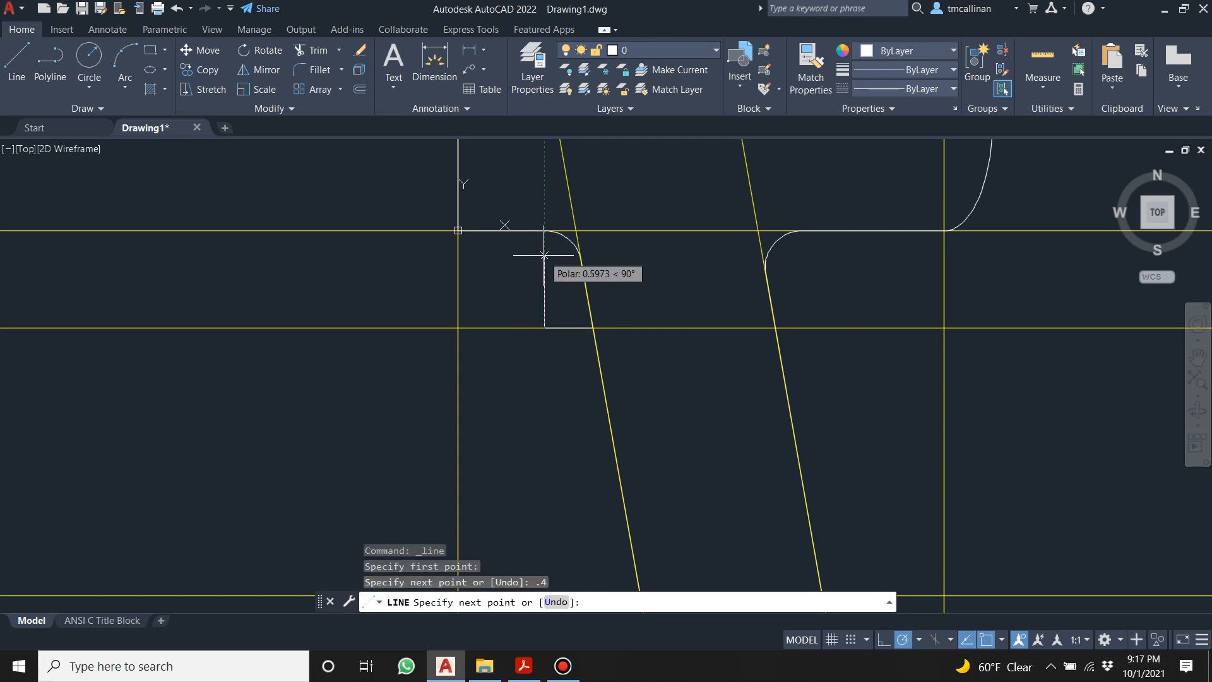
{"action": "scroll", "coordinate": [542, 232], "scroll_direction": "up", "scroll_amount": 5}
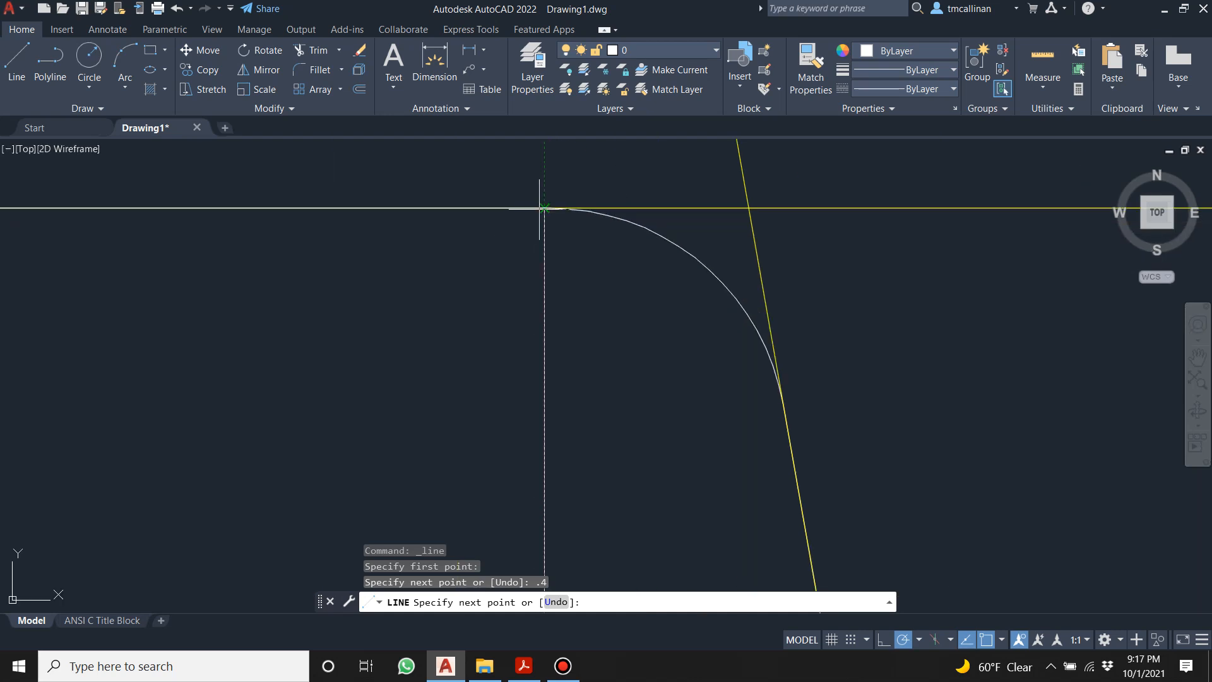
{"action": "scroll", "coordinate": [541, 185], "scroll_direction": "down", "scroll_amount": 5}
{"action": "middle_click_drag", "start_coordinate": [550, 167], "coordinate": [499, 327]}
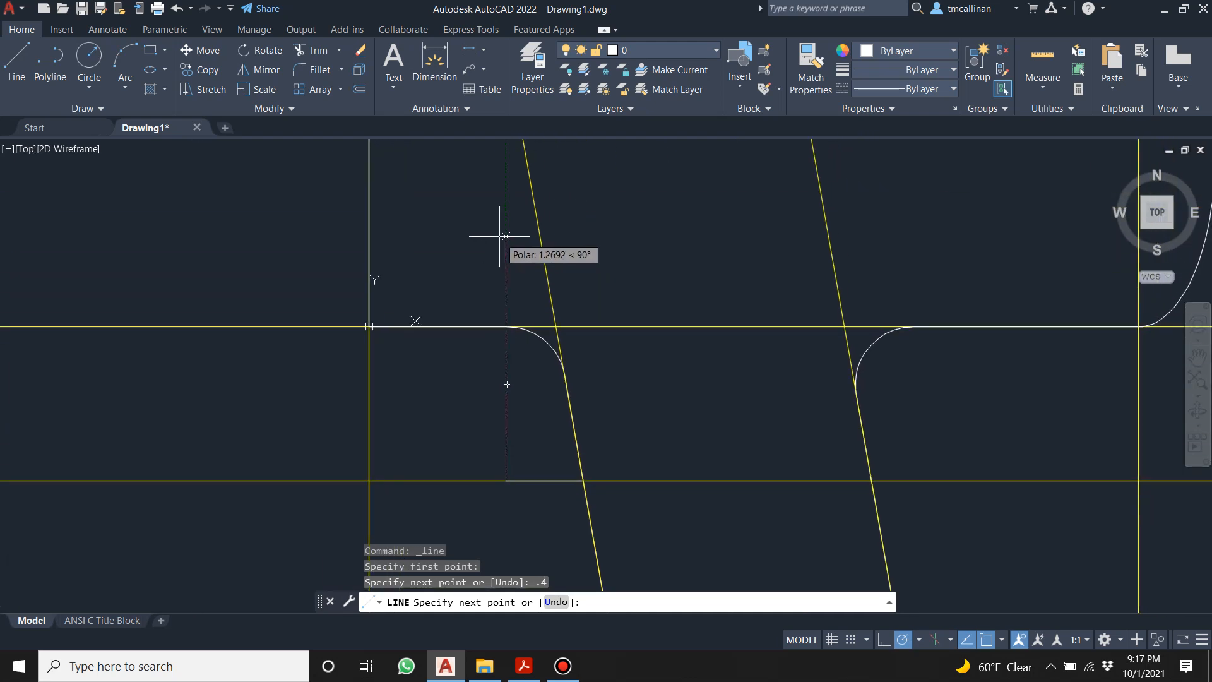
{"action": "left_click", "coordinate": [506, 280]}
{"action": "key", "text": "Escape"}
Trim the part of the trigger's vertical line that extends above the body's lower edge.
{"action": "scroll", "coordinate": [508, 334], "scroll_direction": "up", "scroll_amount": 6}
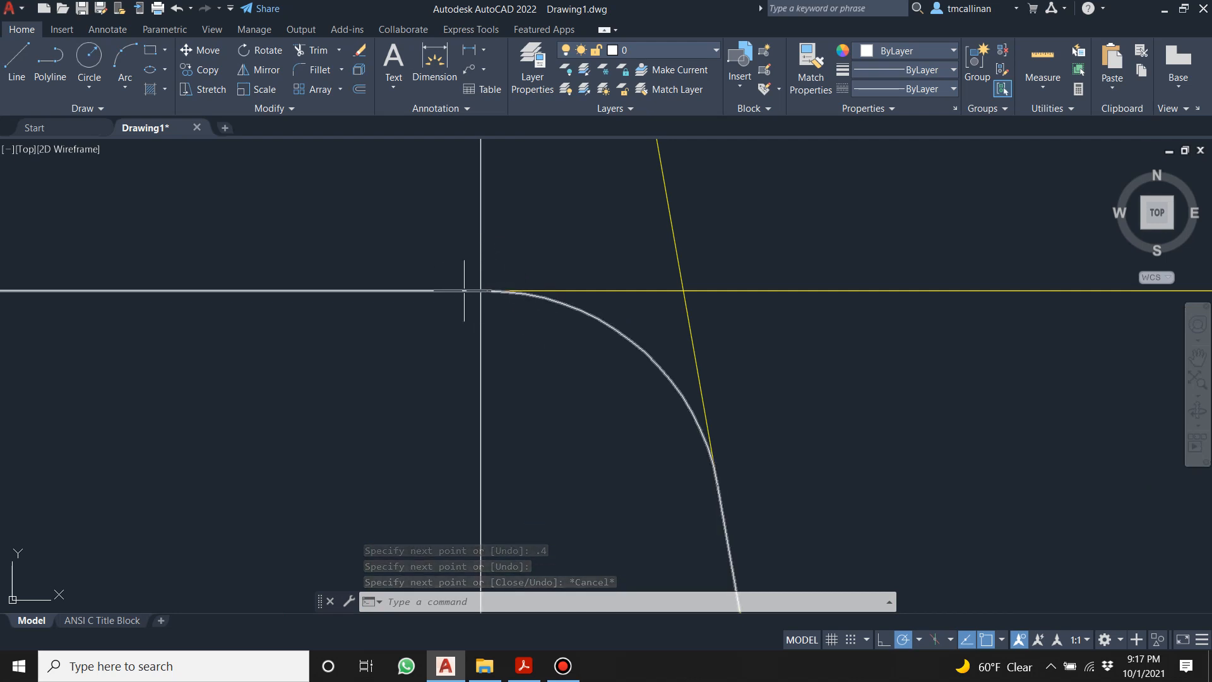
{"action": "scroll", "coordinate": [492, 292], "scroll_direction": "up", "scroll_amount": 5}
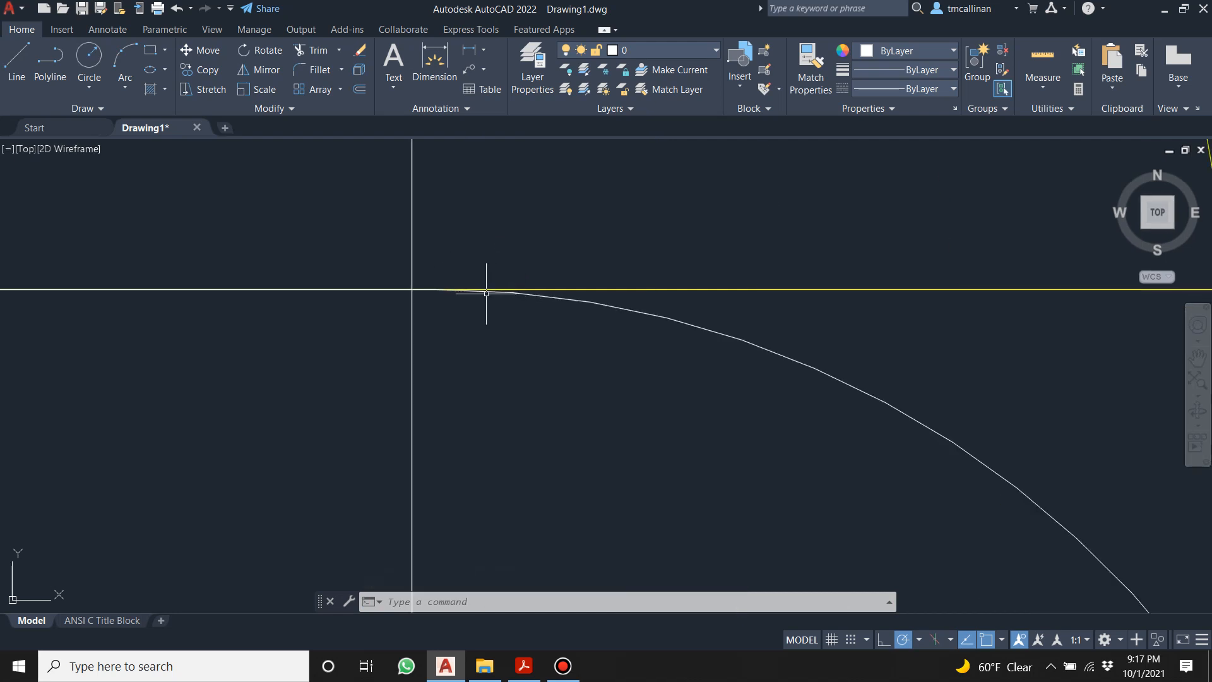
{"action": "left_click", "coordinate": [588, 301]}
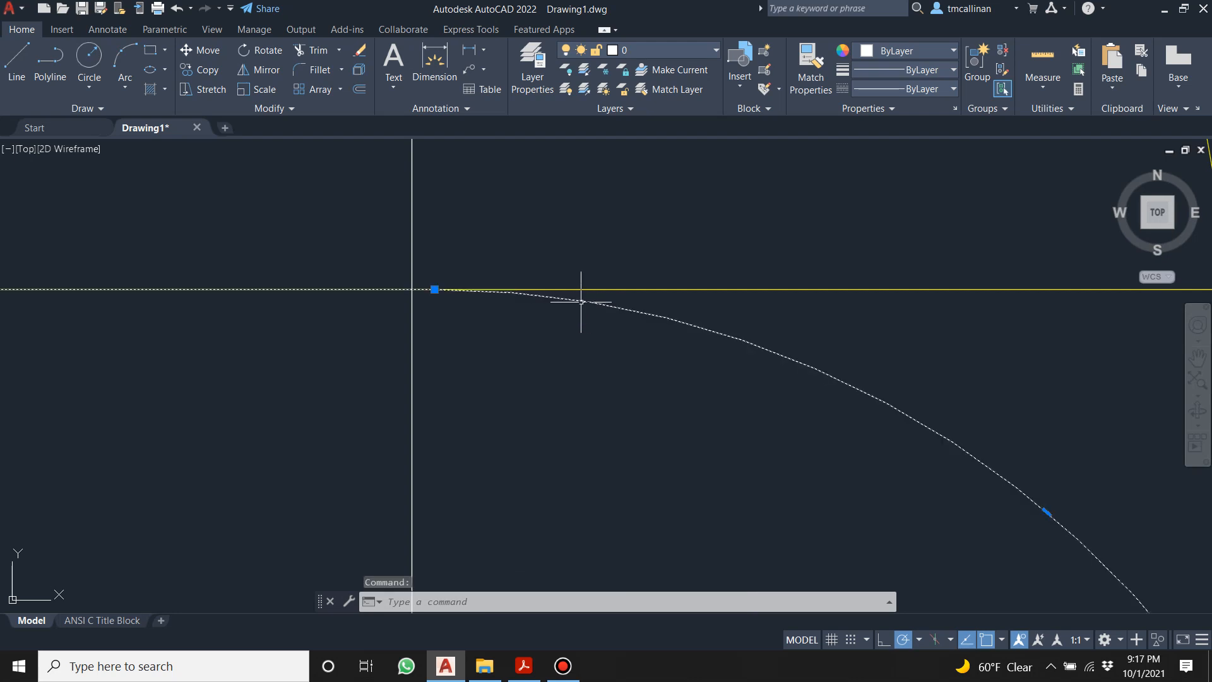
{"action": "key", "text": "Escape"}
{"action": "key", "text": "Escape"}
{"action": "scroll", "coordinate": [468, 286], "scroll_direction": "down", "scroll_amount": 5}
{"action": "key", "text": "Escape"}
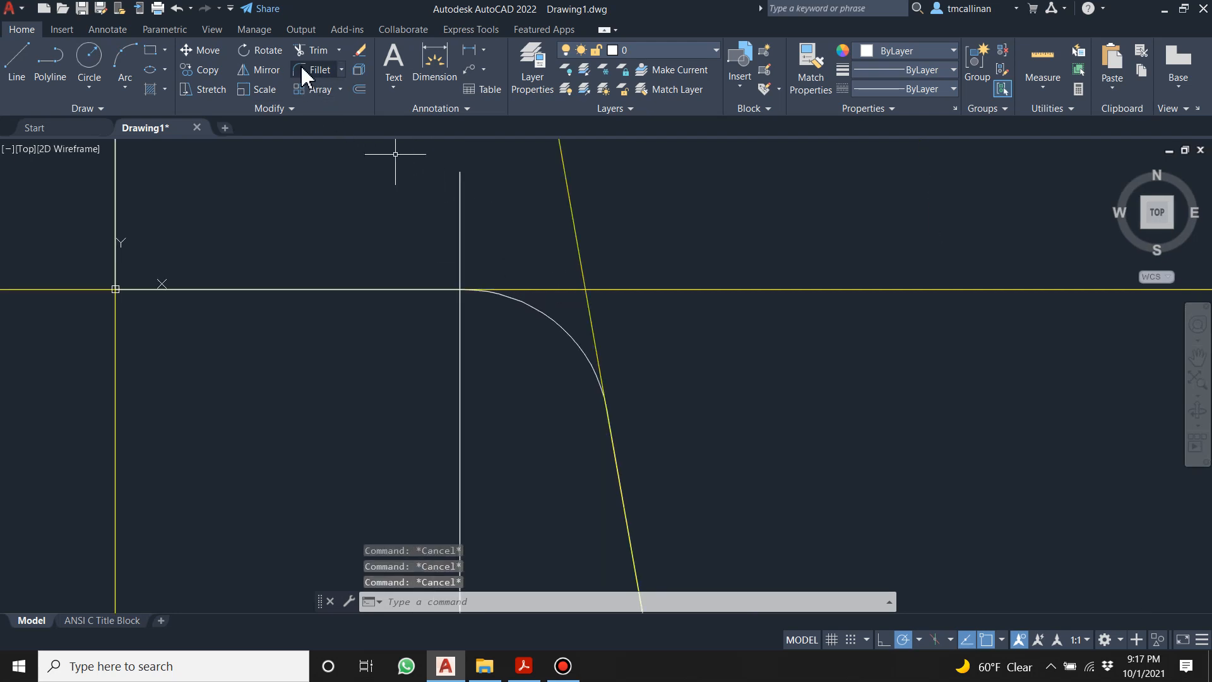
{"action": "left_click", "coordinate": [303, 51]}
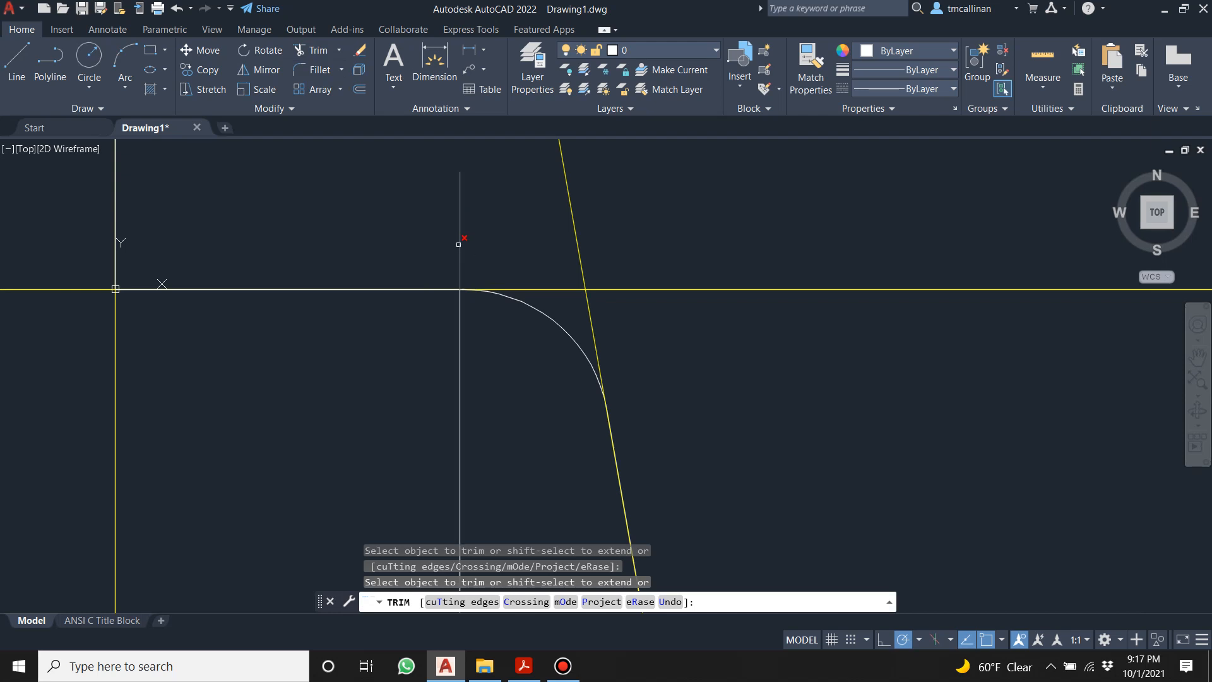
{"action": "key", "text": "Escape"}
{"action": "scroll", "coordinate": [466, 246], "scroll_direction": "down", "scroll_amount": 4}
{"action": "scroll", "coordinate": [467, 265], "scroll_direction": "up", "scroll_amount": 3}
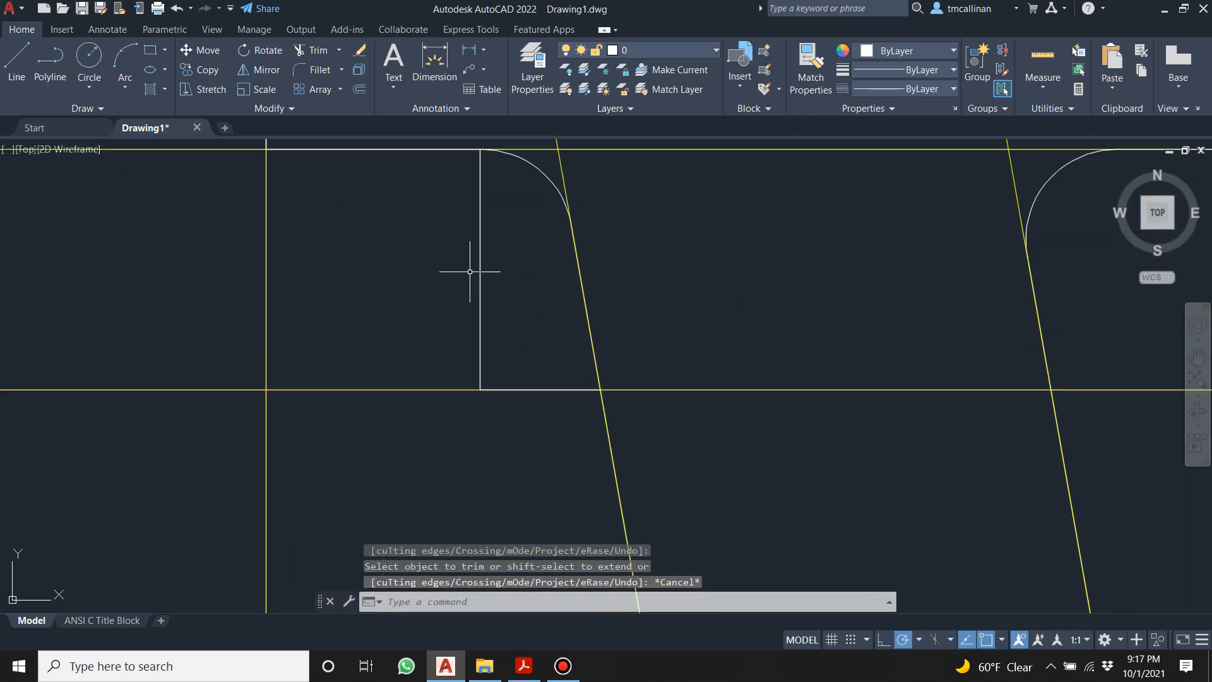
Turn off layer CONST1.
{"action": "key", "text": "Escape"}
{"action": "left_click", "coordinate": [676, 51]}
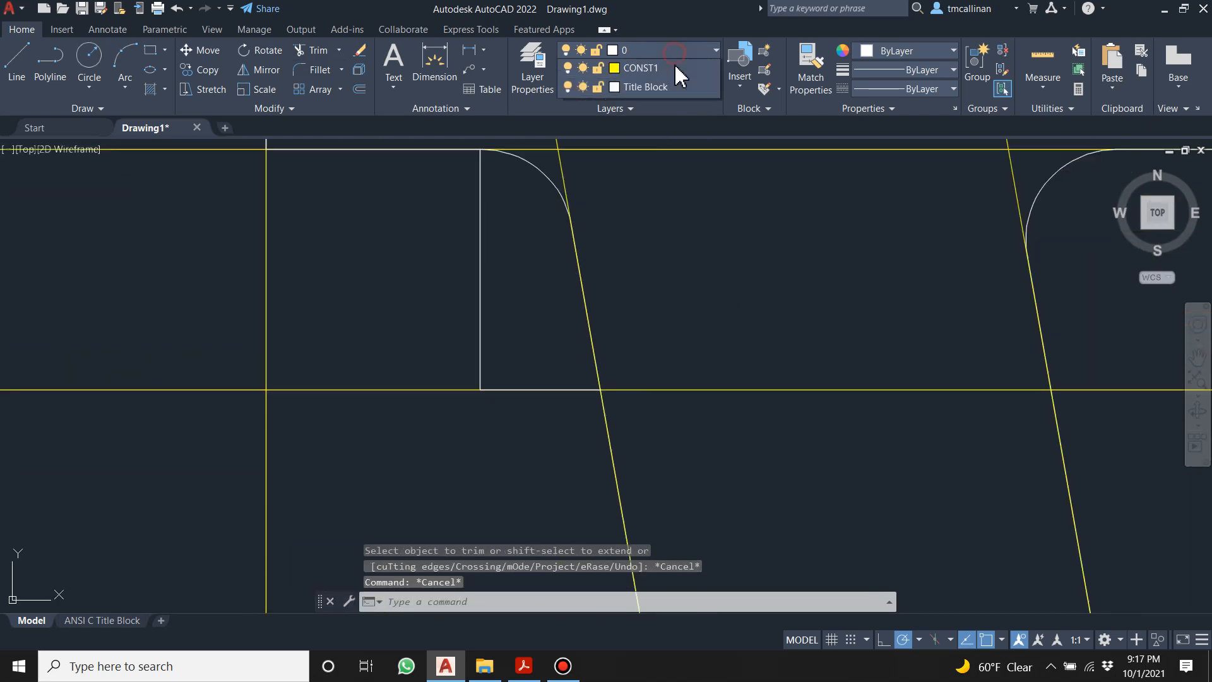
{"action": "left_click", "coordinate": [568, 87]}
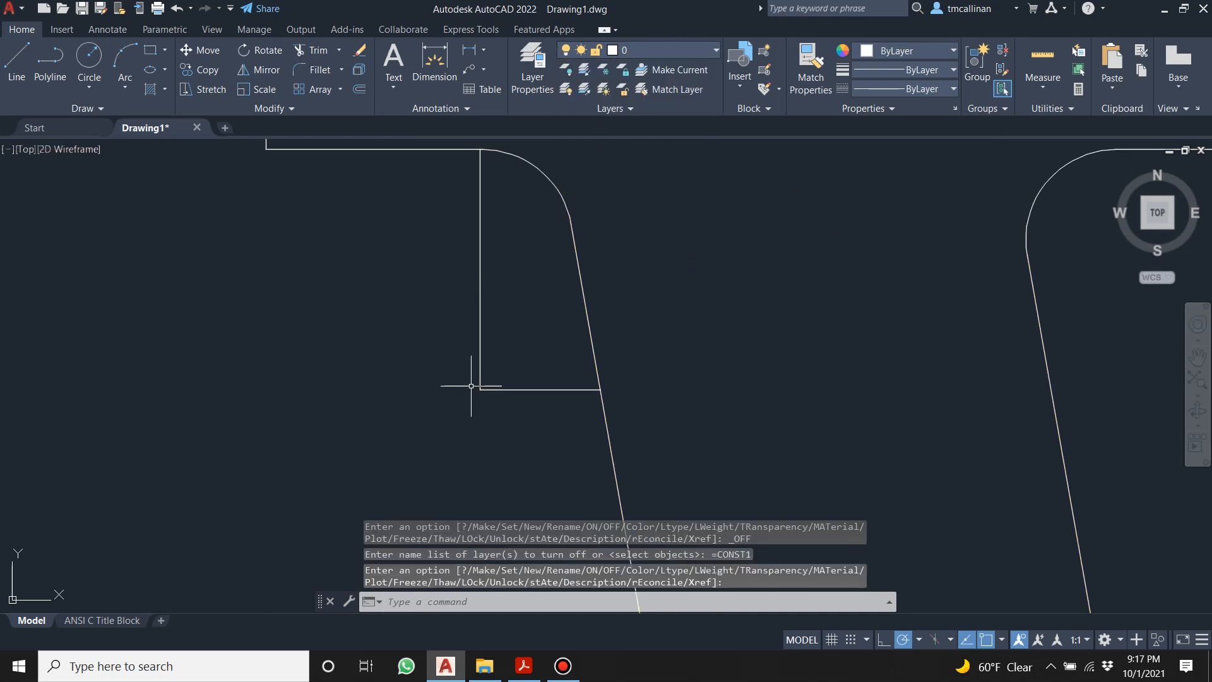
Fillet the trigger's lower-left corner with a 0.1 radius.
{"action": "left_click", "coordinate": [295, 69]}
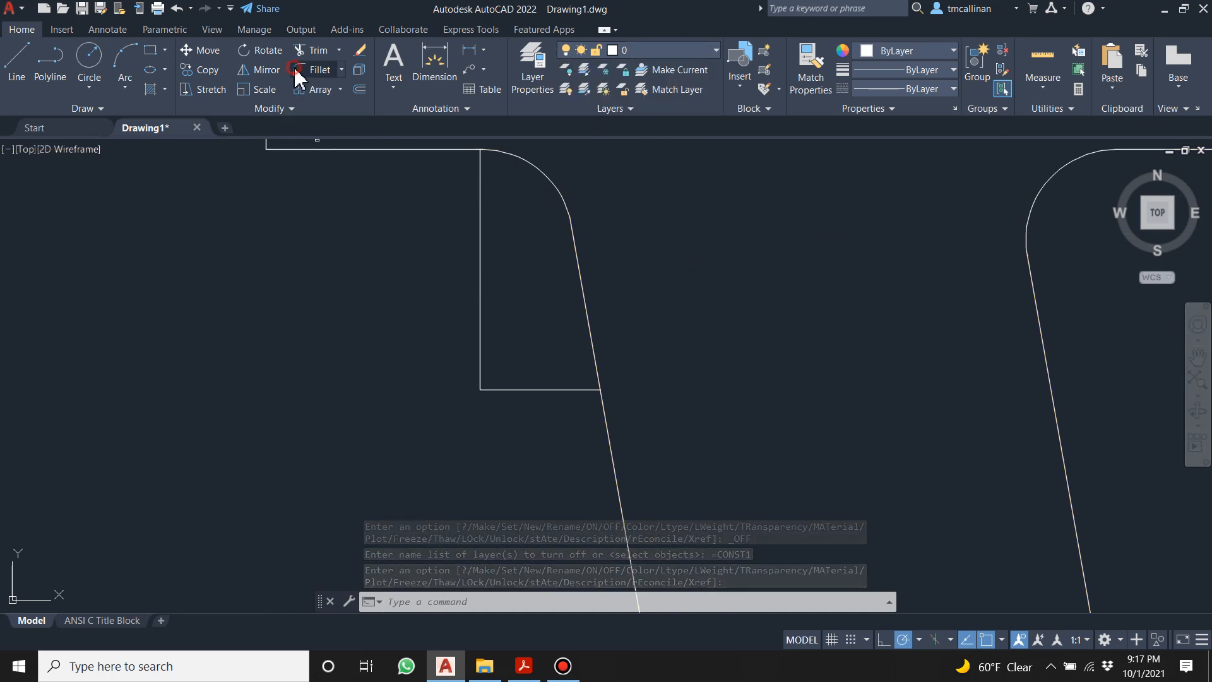
{"action": "type", "text": "r"}
{"action": "key", "text": "Return"}
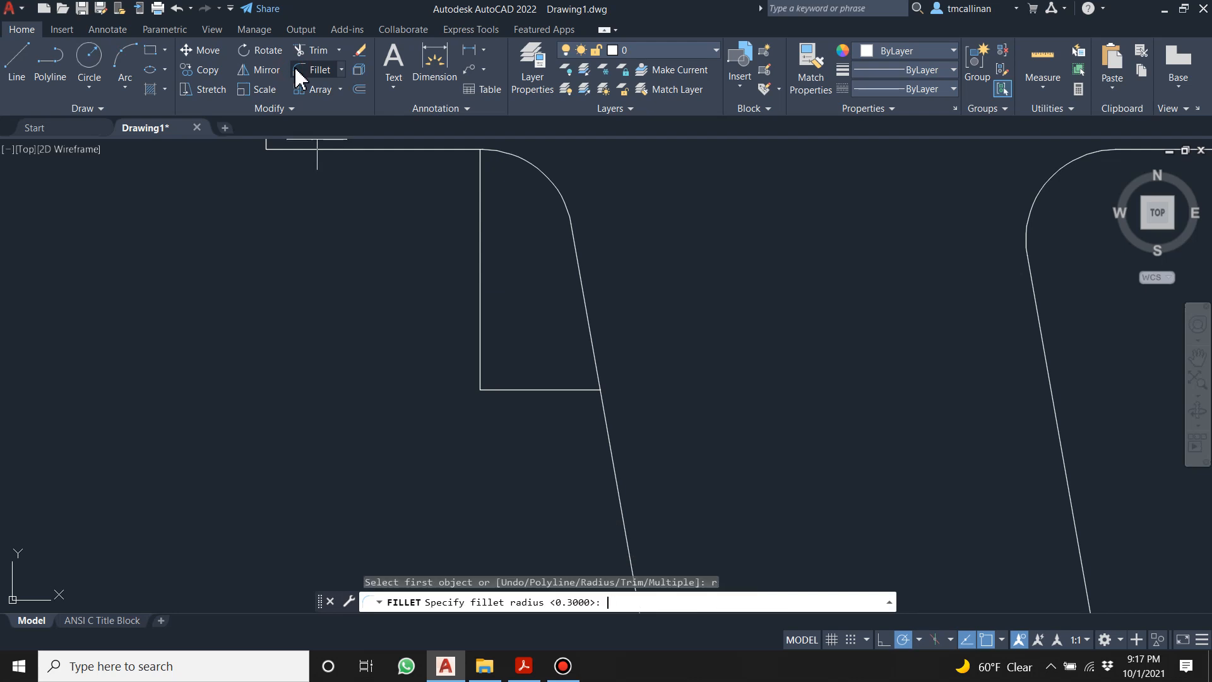
{"action": "type", "text": ".1"}
{"action": "key", "text": "Return"}
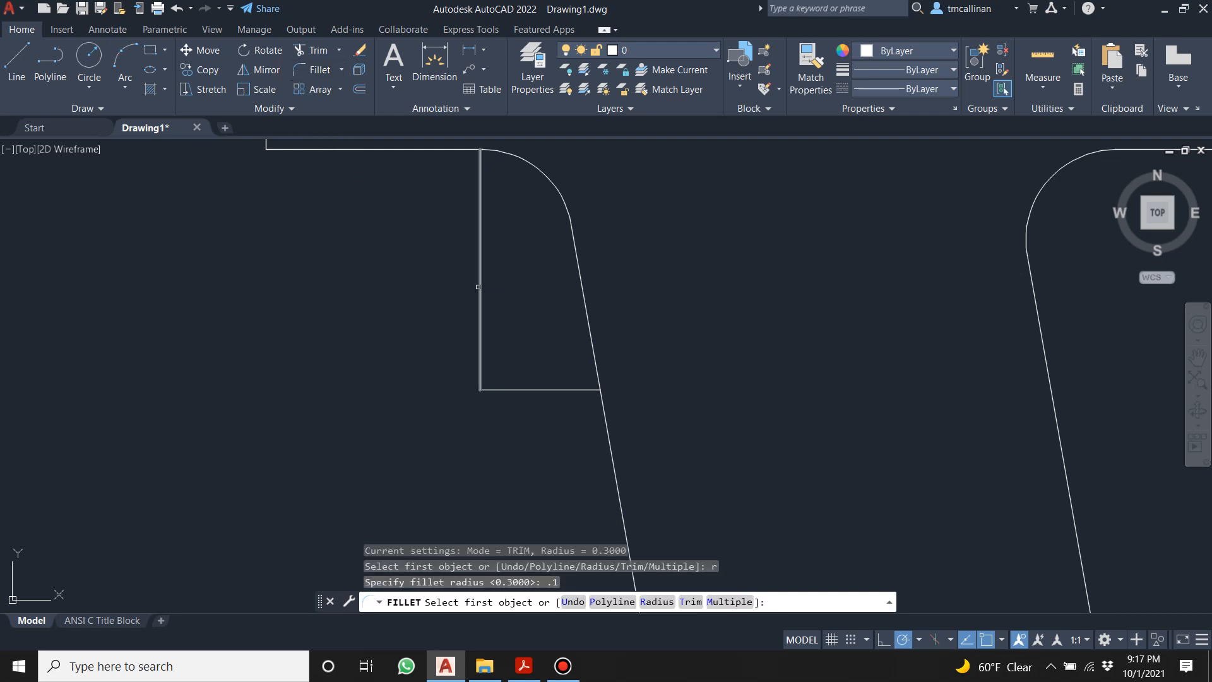
{"action": "left_click", "coordinate": [482, 340]}
{"action": "left_click", "coordinate": [506, 386]}
{"action": "key", "text": "Escape"}
{"action": "scroll", "coordinate": [442, 281], "scroll_direction": "down", "scroll_amount": 4}
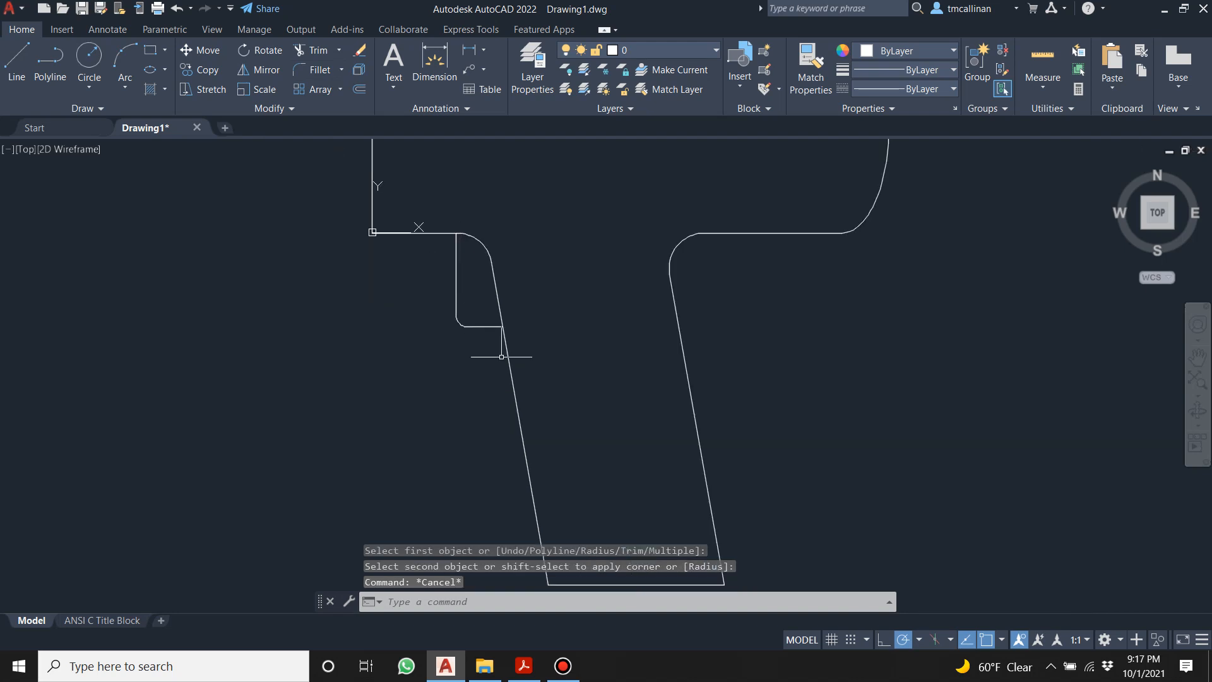
Check the trigger's fill in the exercise PDF in Acrobat, and return to the AutoCAD drawing.
{"action": "scroll", "coordinate": [470, 274], "scroll_direction": "up", "scroll_amount": 3}
{"action": "scroll", "coordinate": [472, 268], "scroll_direction": "down", "scroll_amount": 3}
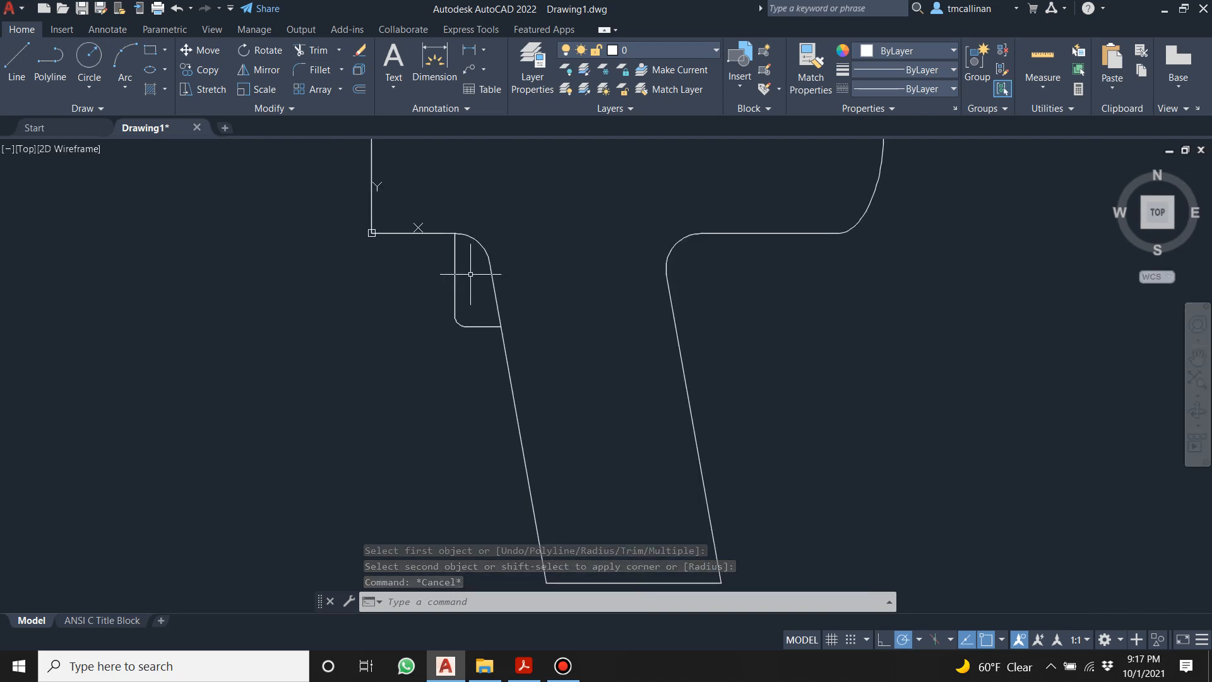
{"action": "scroll", "coordinate": [471, 267], "scroll_direction": "down", "scroll_amount": 3}
{"action": "middle_click_drag", "start_coordinate": [474, 270], "coordinate": [465, 311]}
{"action": "scroll", "coordinate": [467, 306], "scroll_direction": "up", "scroll_amount": 3}
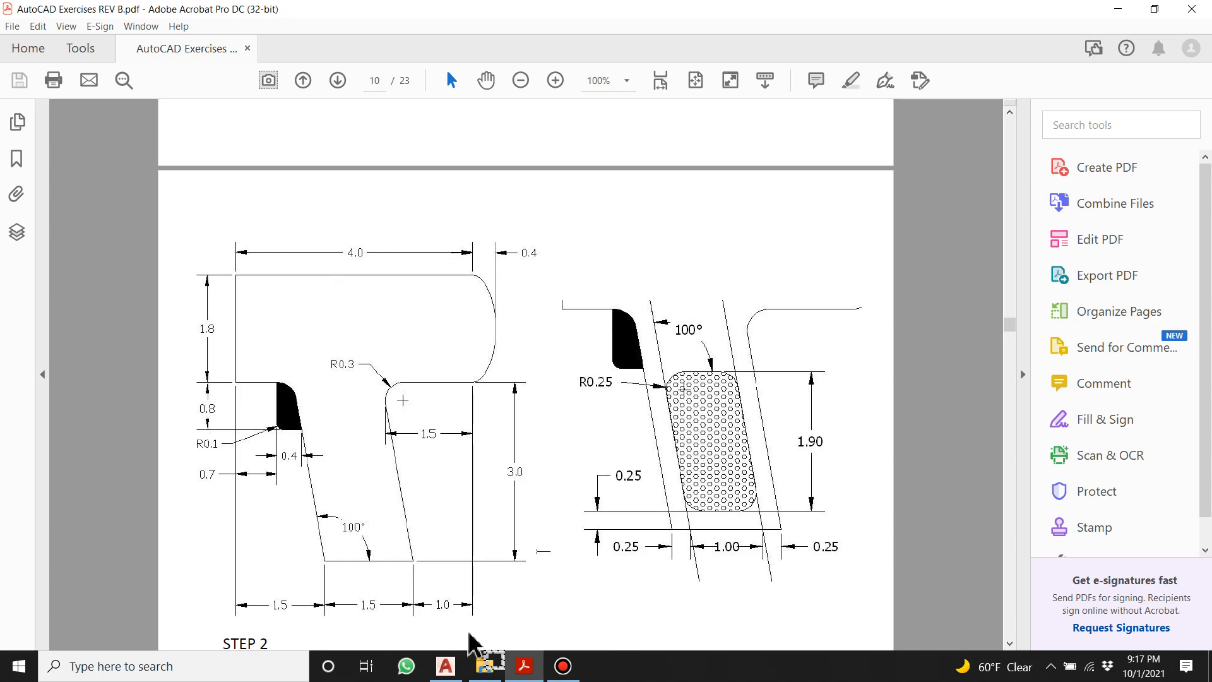
{"action": "left_click", "coordinate": [446, 666]}
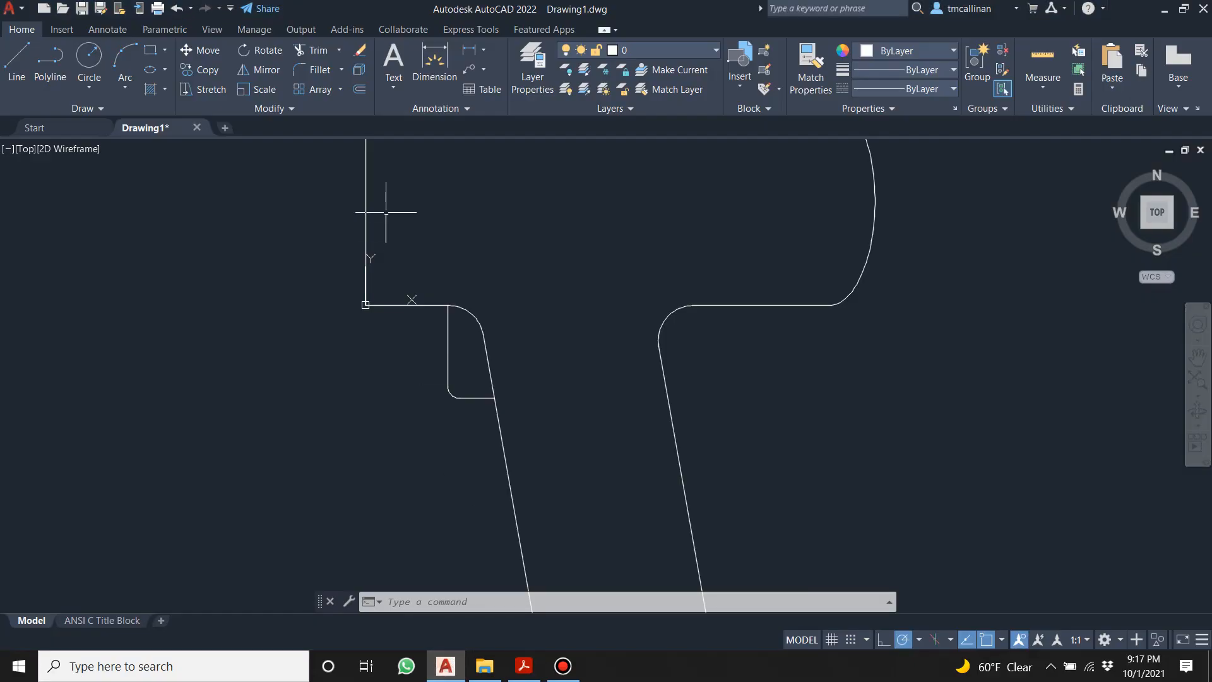
Hatch the inside of the trigger with the SOLID pattern.
{"action": "left_click", "coordinate": [149, 90]}
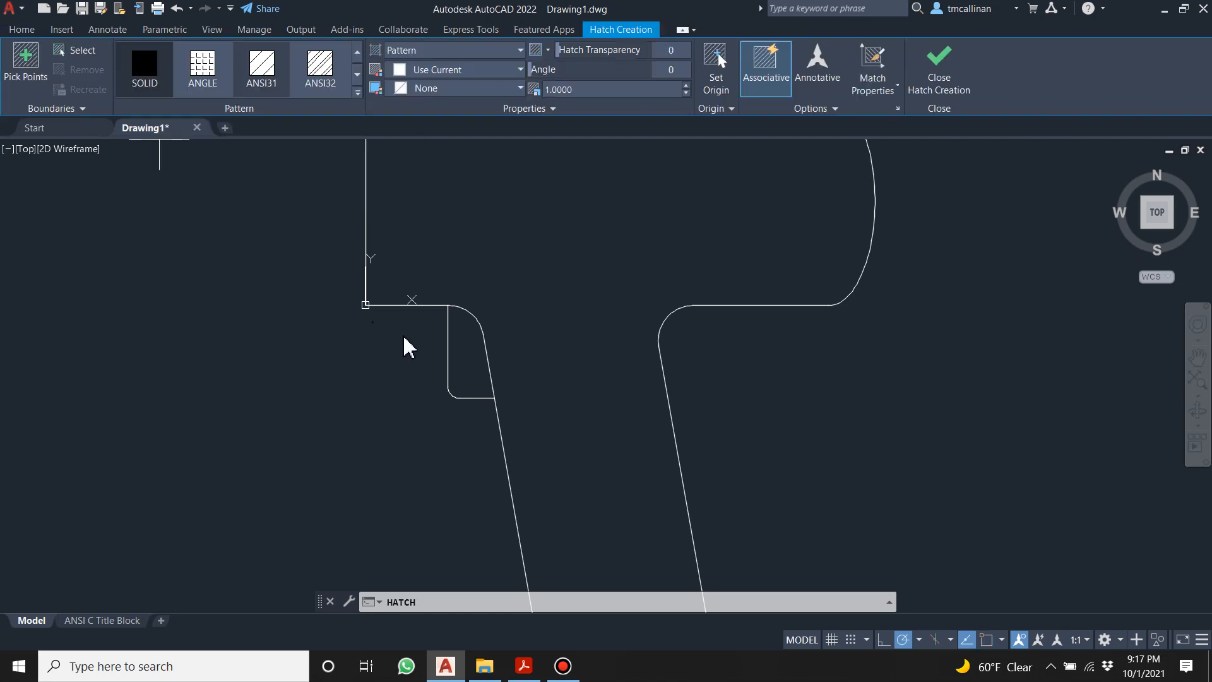
{"action": "left_click", "coordinate": [461, 350]}
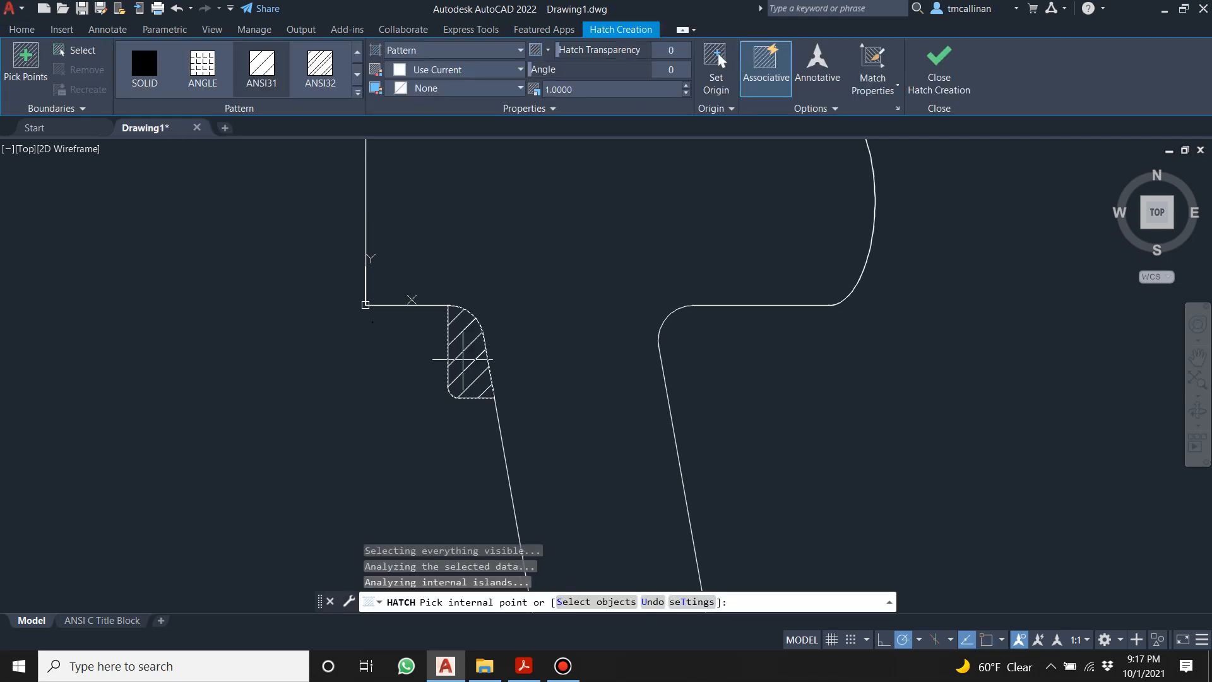
{"action": "left_click", "coordinate": [127, 71]}
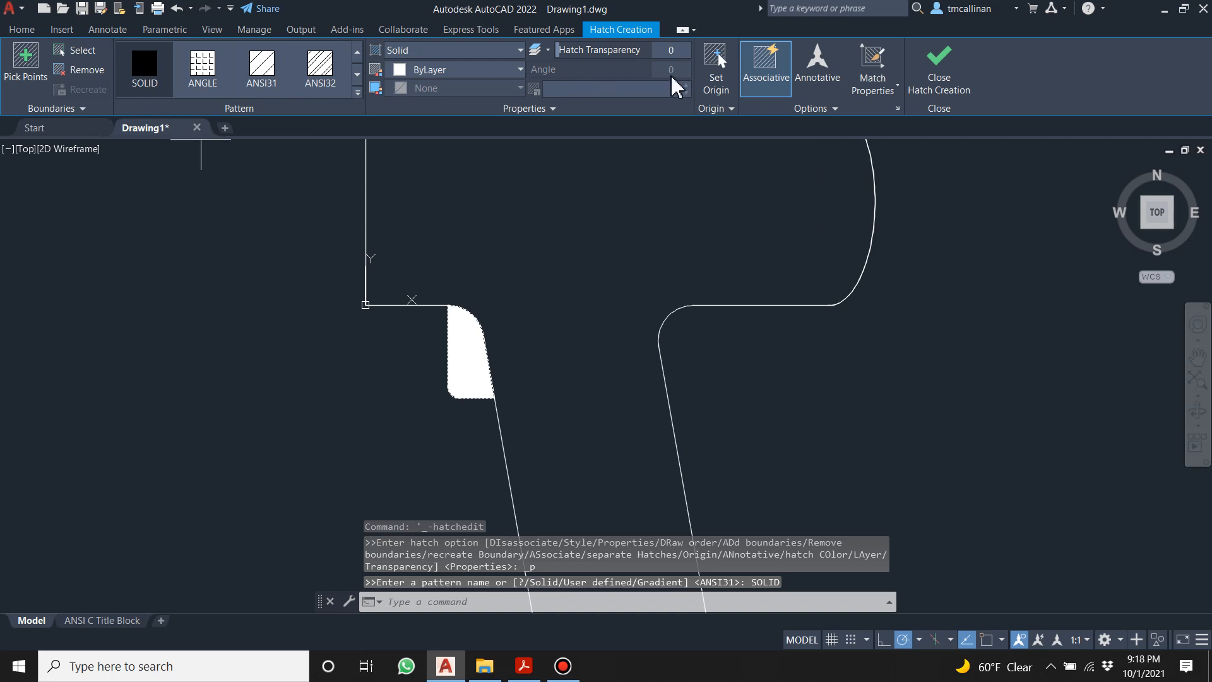
{"action": "left_click", "coordinate": [941, 66]}
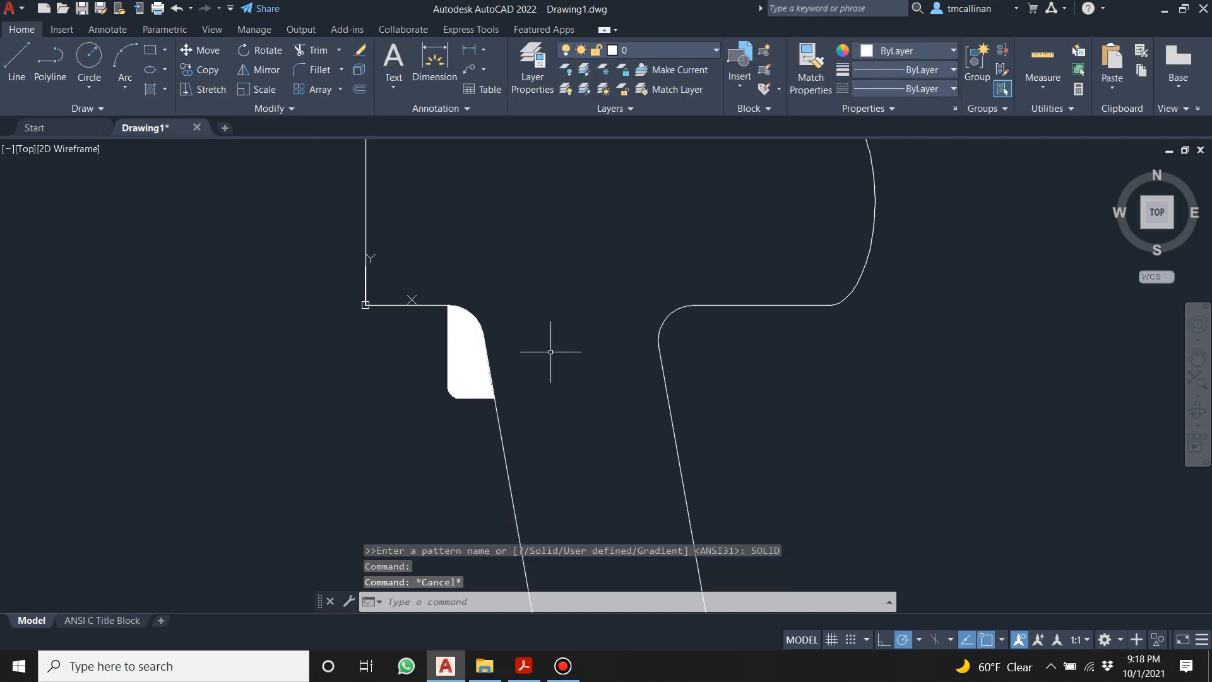
Examine the patterned grip's dimensions on the handle in the exercise PDF in Acrobat, and return to the AutoCAD drawing.
{"action": "scroll", "coordinate": [551, 352], "scroll_direction": "down", "scroll_amount": 6}
{"action": "scroll", "coordinate": [560, 398], "scroll_direction": "up", "scroll_amount": 4}
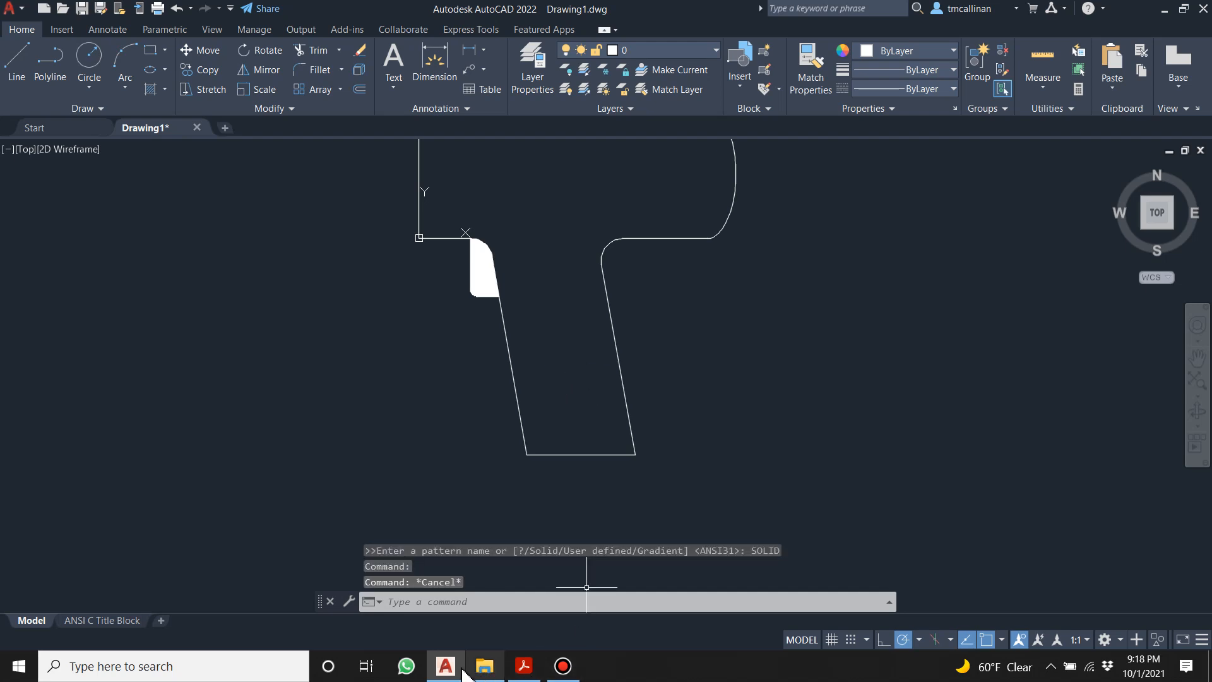
{"action": "left_click", "coordinate": [532, 674]}
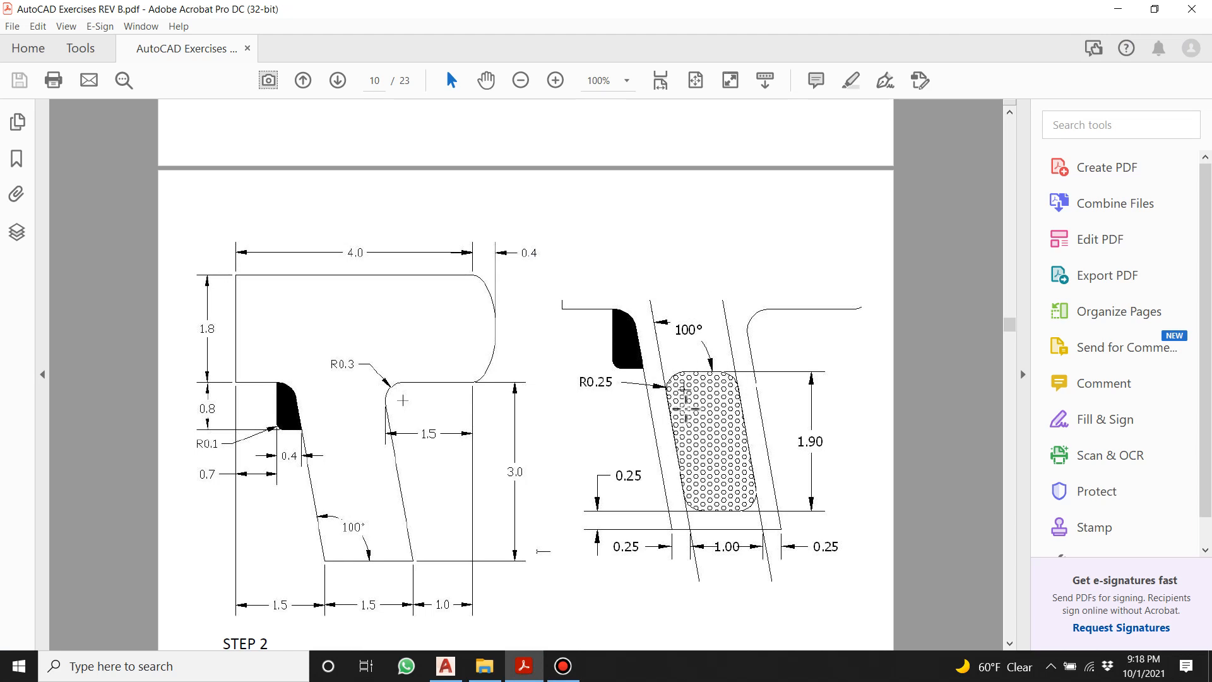
{"action": "scroll", "coordinate": [702, 444], "scroll_direction": "up", "scroll_amount": 3}
{"action": "scroll", "coordinate": [702, 444], "scroll_direction": "down", "scroll_amount": 4}
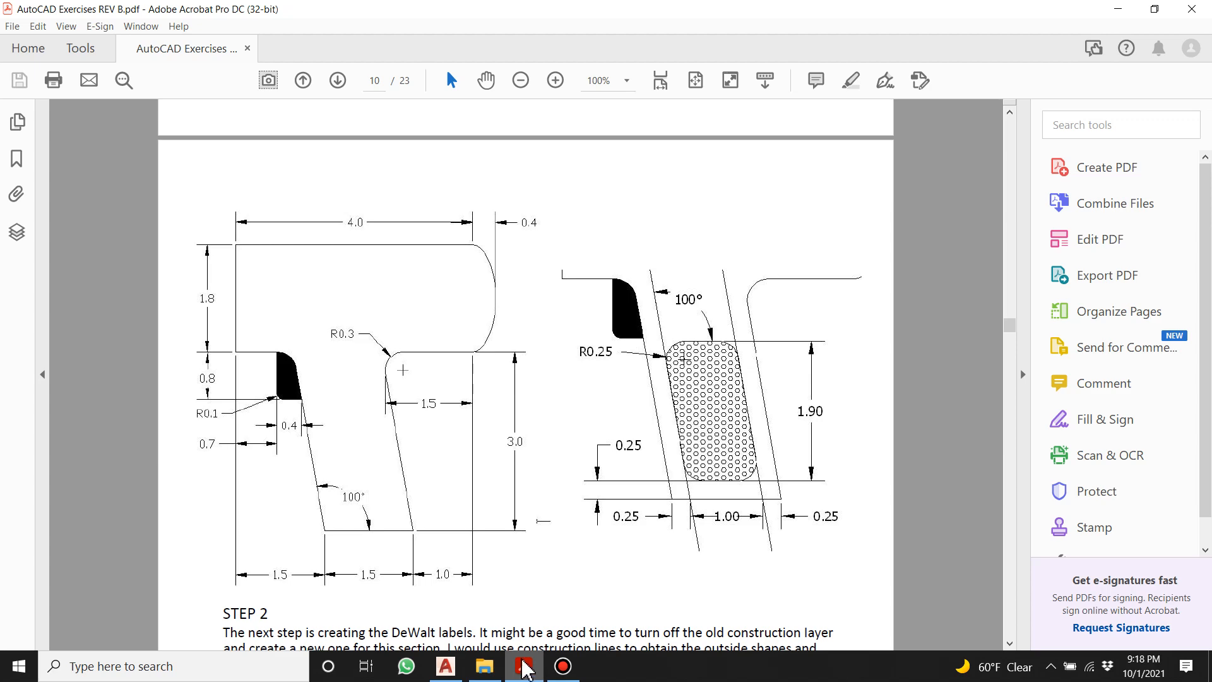
{"action": "mouse_move", "coordinate": [529, 677]}
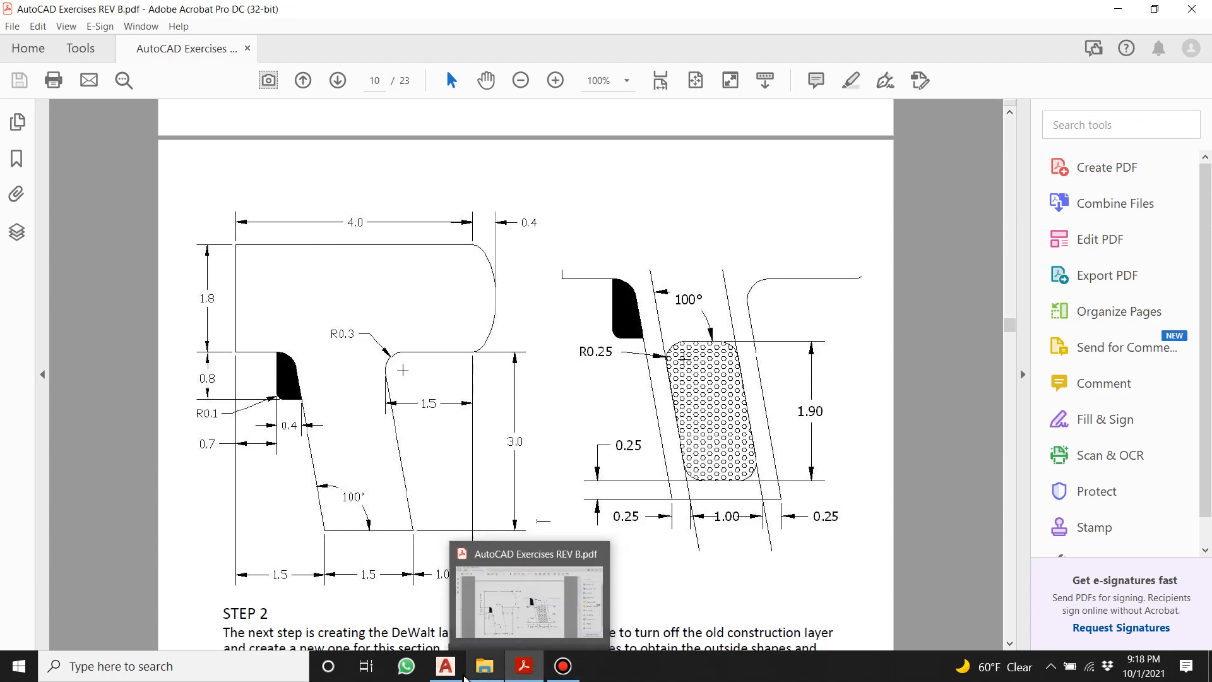
{"action": "left_click", "coordinate": [445, 666]}
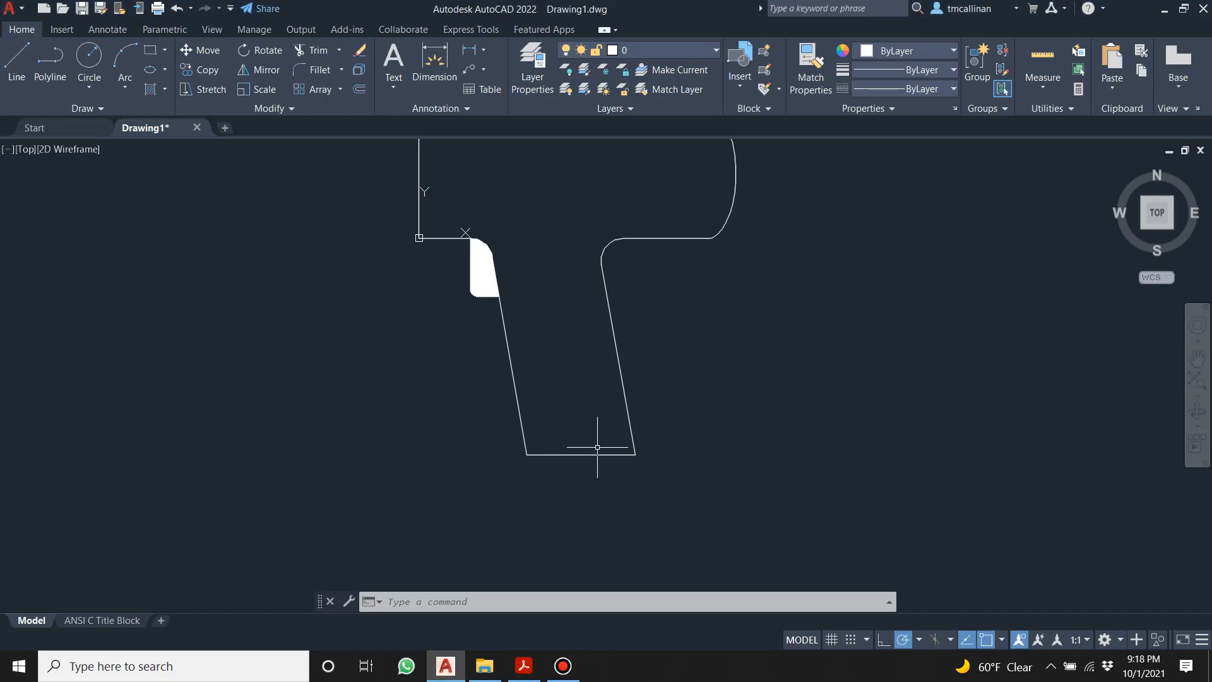
{"action": "left_click", "coordinate": [524, 666]}
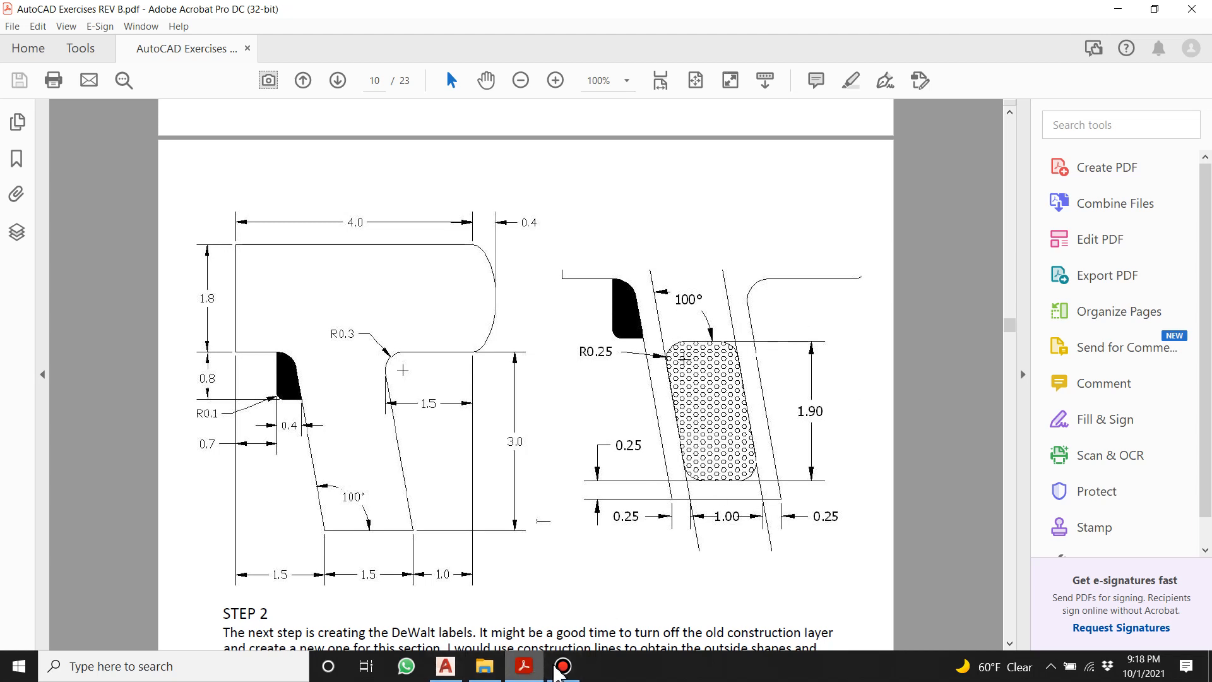
{"action": "left_click", "coordinate": [450, 664]}
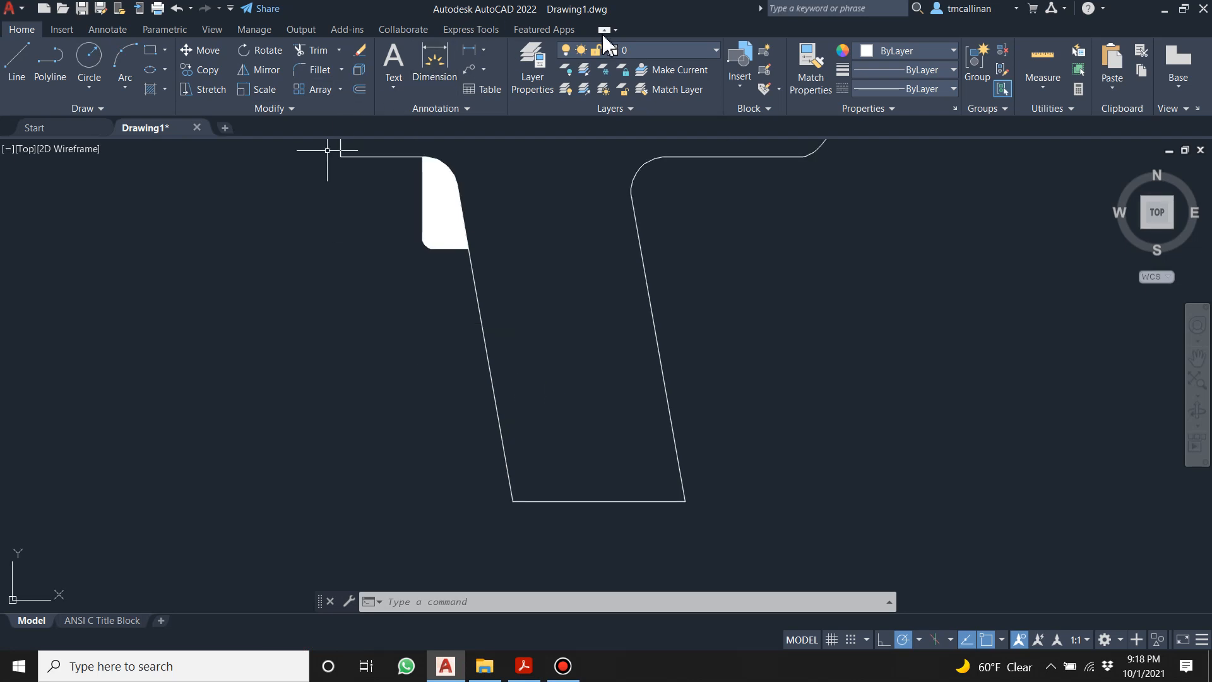
Turn layer CONST1 on again to show the construction lines around the handle.
{"action": "left_click", "coordinate": [634, 50]}
{"action": "left_click", "coordinate": [569, 88]}
{"action": "left_click", "coordinate": [509, 257]}
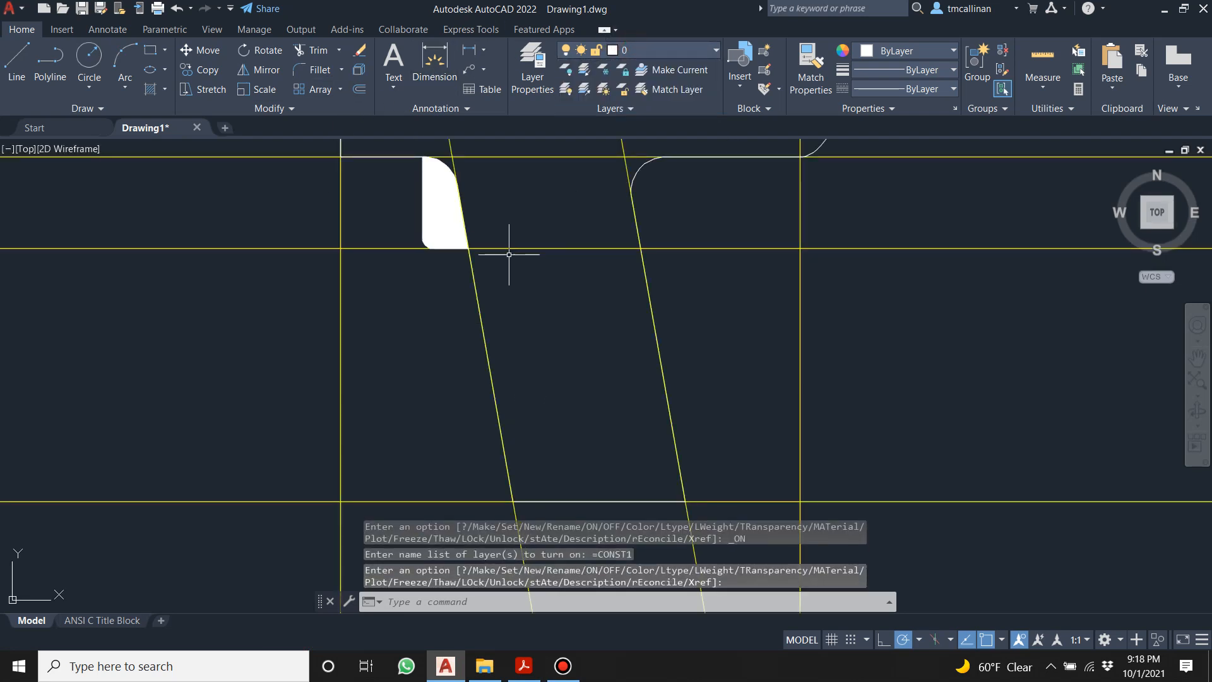
{"action": "scroll", "coordinate": [509, 257], "scroll_direction": "down", "scroll_amount": 2}
{"action": "scroll", "coordinate": [574, 353], "scroll_direction": "up", "scroll_amount": 2}
{"action": "middle_click_drag", "start_coordinate": [572, 358], "coordinate": [587, 327]}
Delete the horizontal construction line running along the lower edge of the trigger.
{"action": "key", "text": "Escape"}
{"action": "key", "text": "Escape"}
{"action": "scroll", "coordinate": [433, 230], "scroll_direction": "down", "scroll_amount": 4}
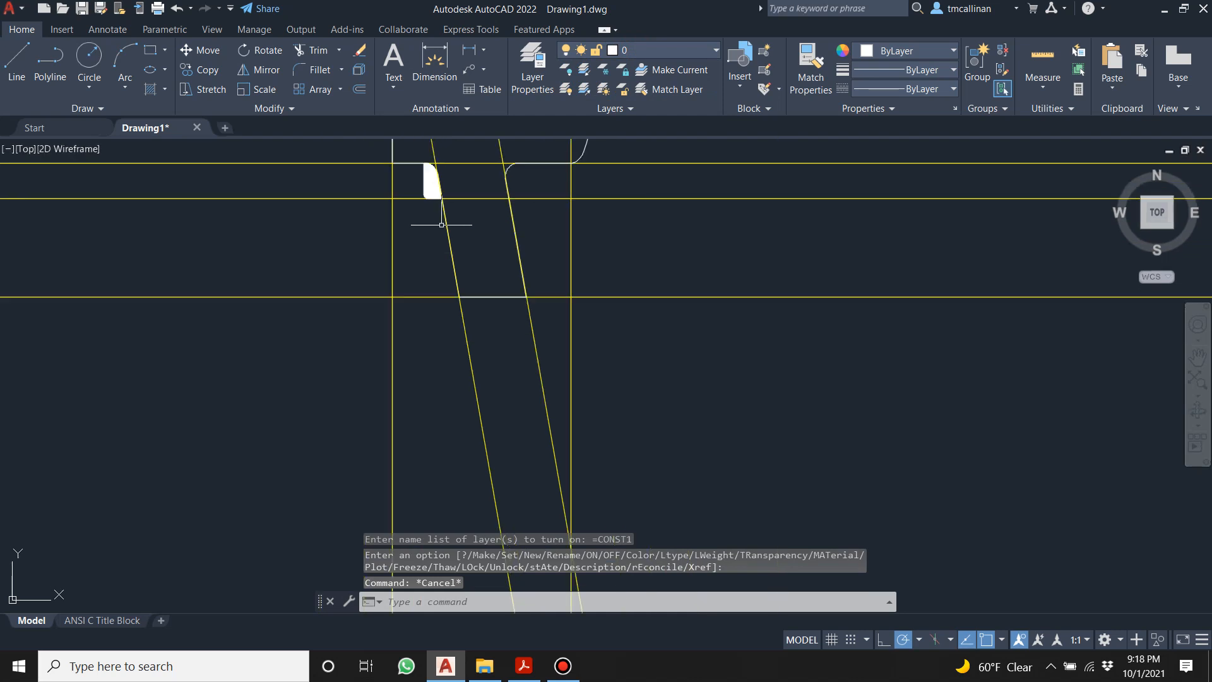
{"action": "left_click", "coordinate": [488, 225]}
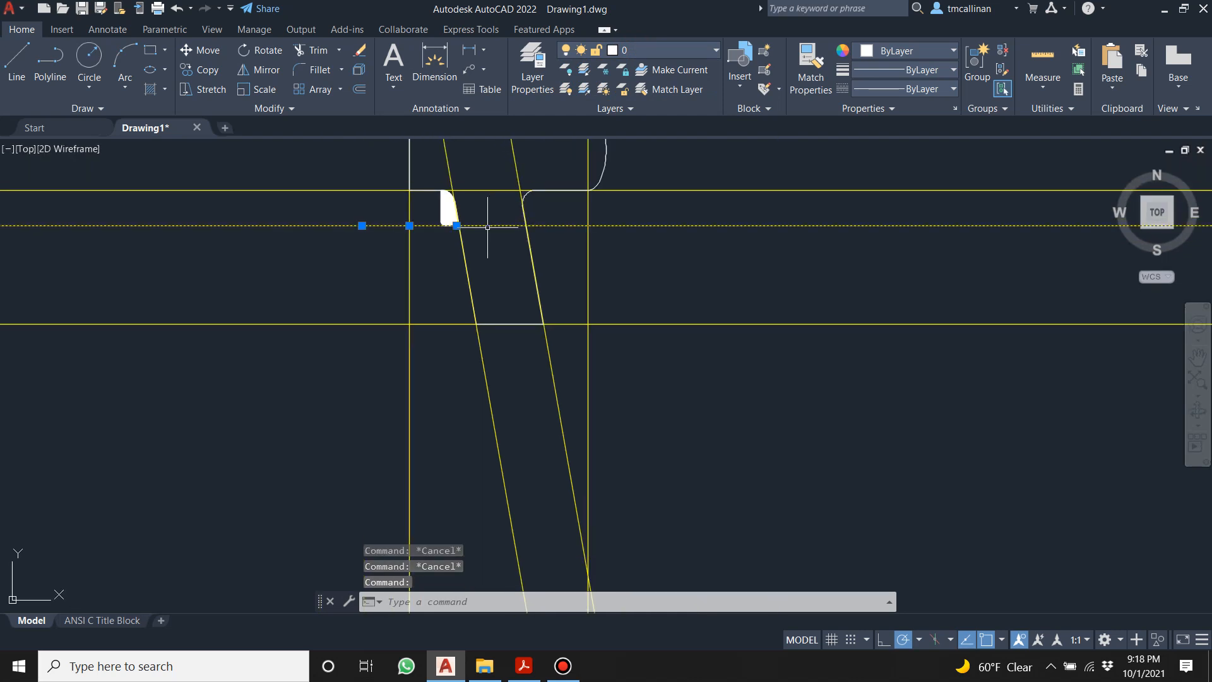
{"action": "key", "text": "Delete"}
Offset the horizontal construction line at the handle's lower end 0.25 upward.
{"action": "scroll", "coordinate": [471, 258], "scroll_direction": "up", "scroll_amount": 4}
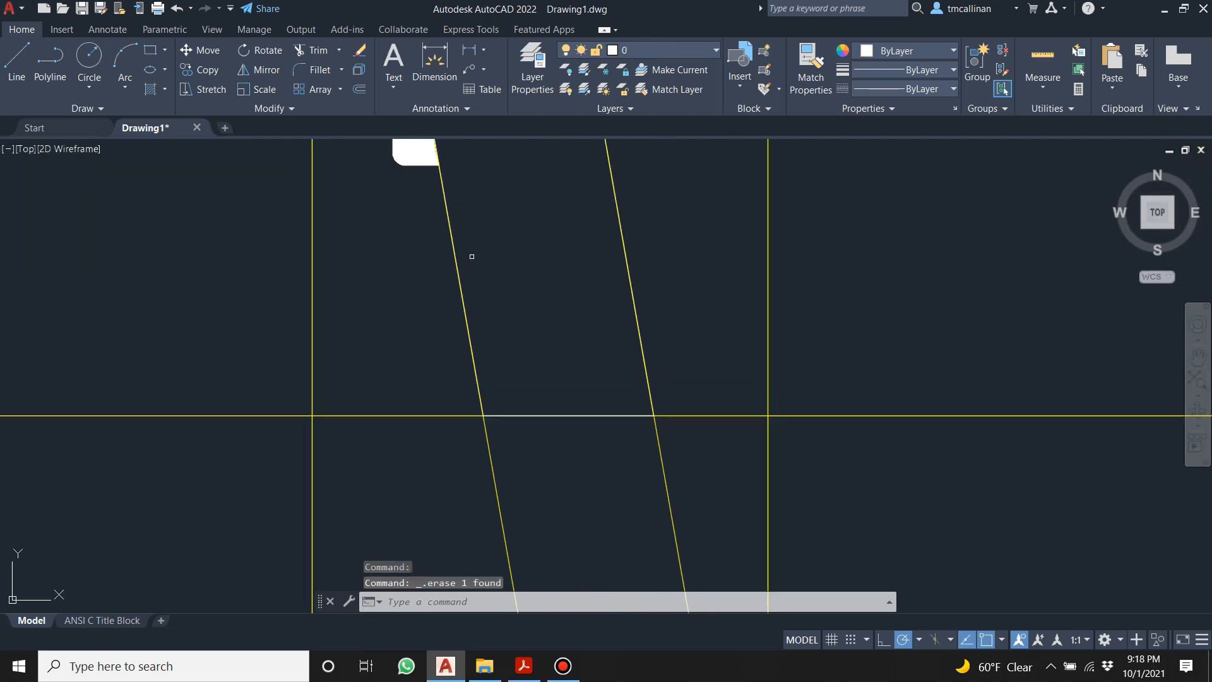
{"action": "left_click", "coordinate": [360, 89]}
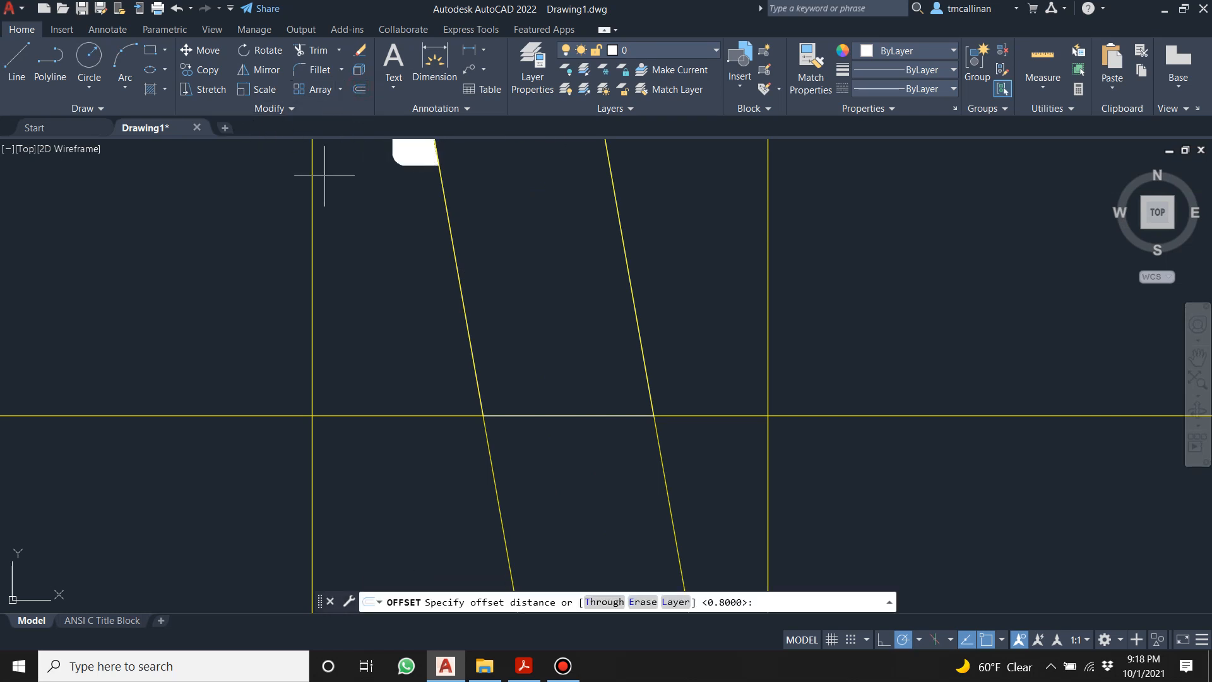
{"action": "type", "text": ".25"}
{"action": "key", "text": "Return"}
{"action": "left_click", "coordinate": [423, 415]}
{"action": "left_click", "coordinate": [432, 376]}
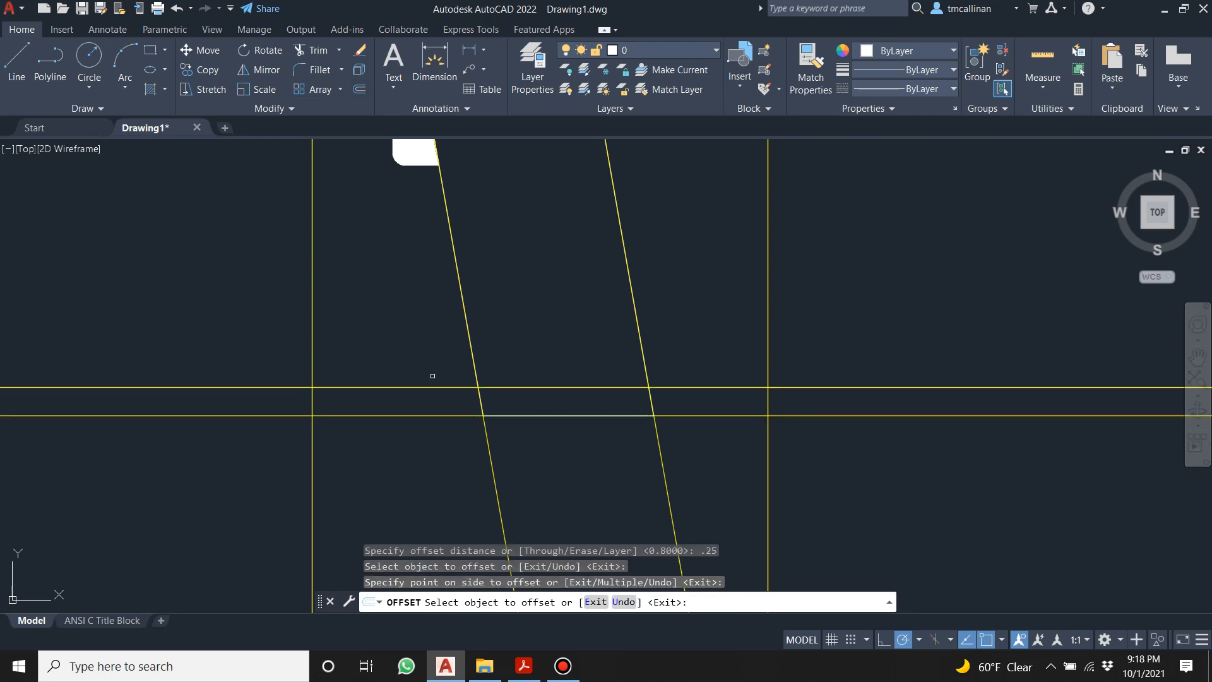
Offset the new horizontal construction line just above the handle's lower end 1.9 upward.
{"action": "left_click", "coordinate": [360, 90]}
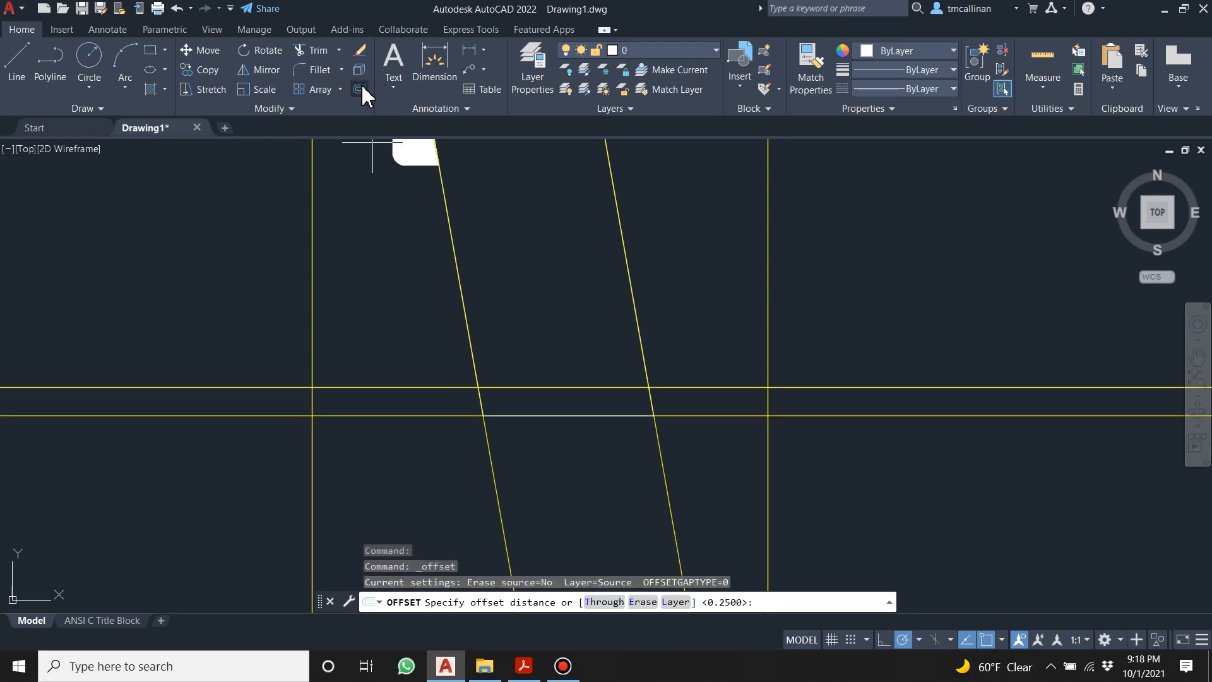
{"action": "key", "text": "Return"}
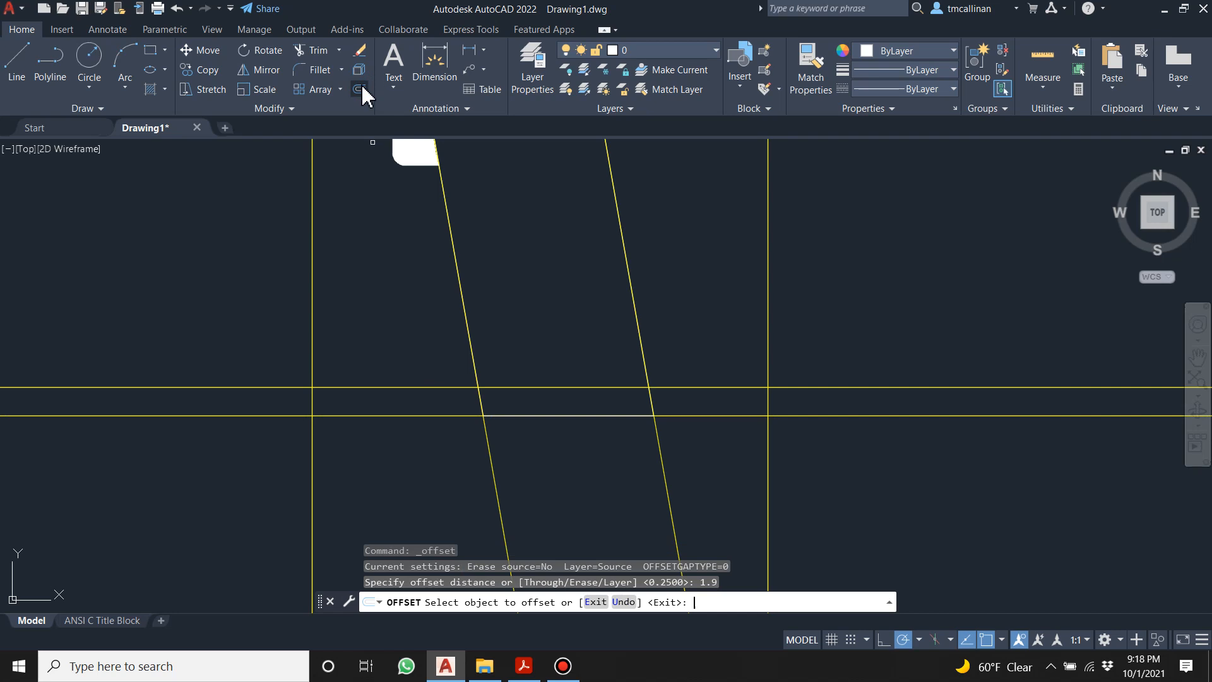
{"action": "left_click", "coordinate": [714, 388]}
{"action": "left_click", "coordinate": [613, 227]}
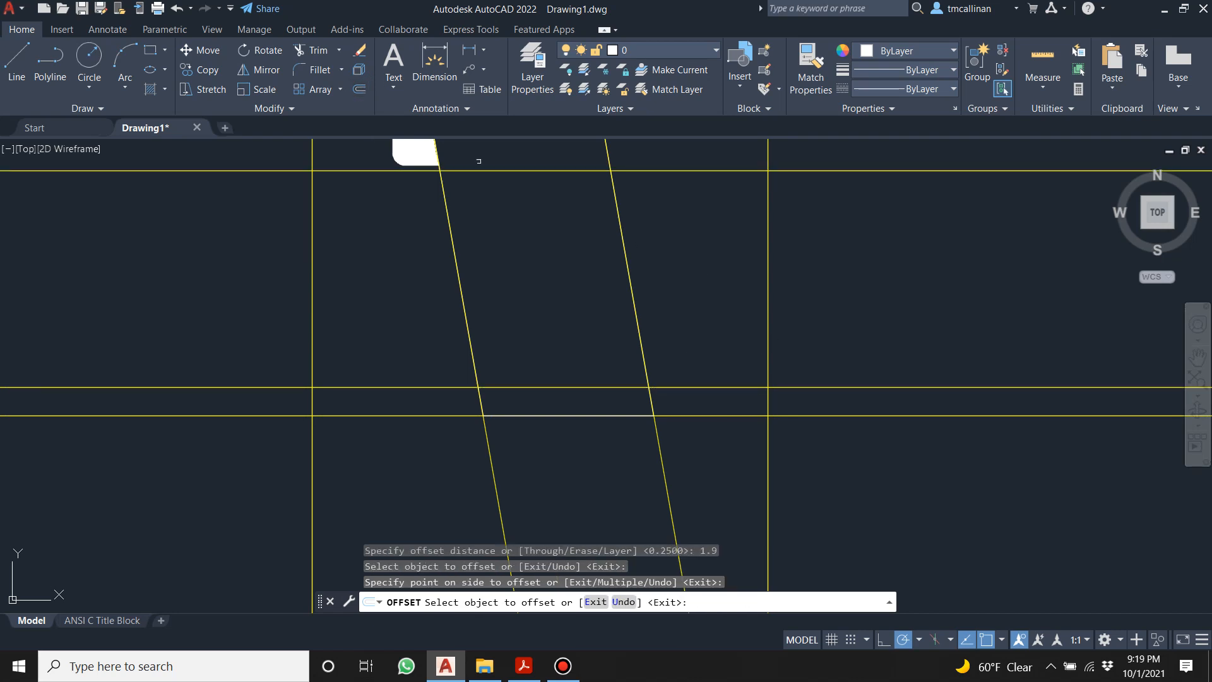
Offset both slanted construction lines of the handle 0.25 inward.
{"action": "scroll", "coordinate": [503, 252], "scroll_direction": "down", "scroll_amount": 3}
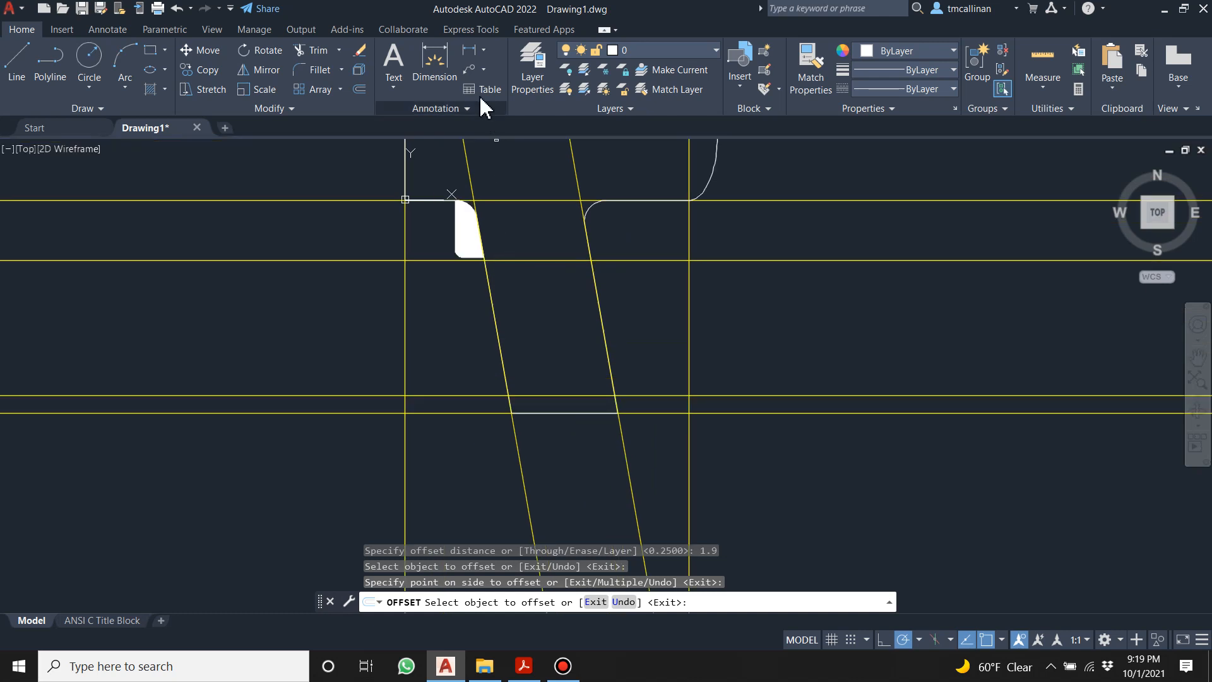
{"action": "left_click", "coordinate": [359, 89]}
{"action": "type", "text": "."}
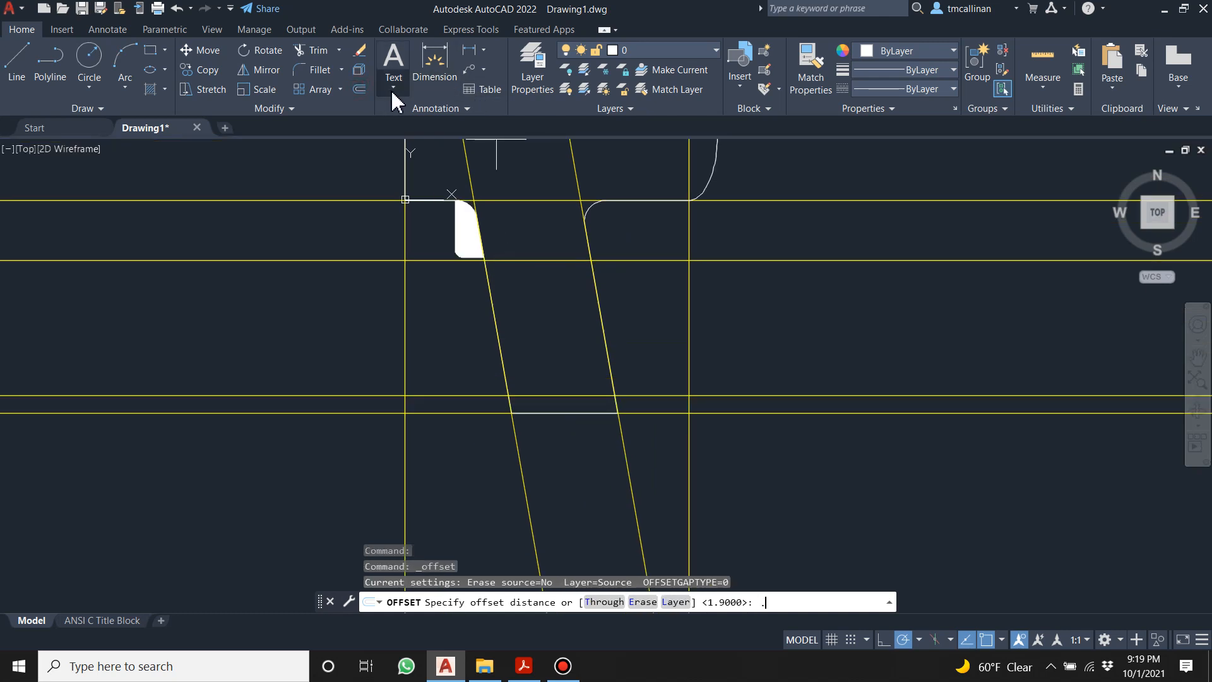
{"action": "type", "text": "25"}
{"action": "key", "text": "Return"}
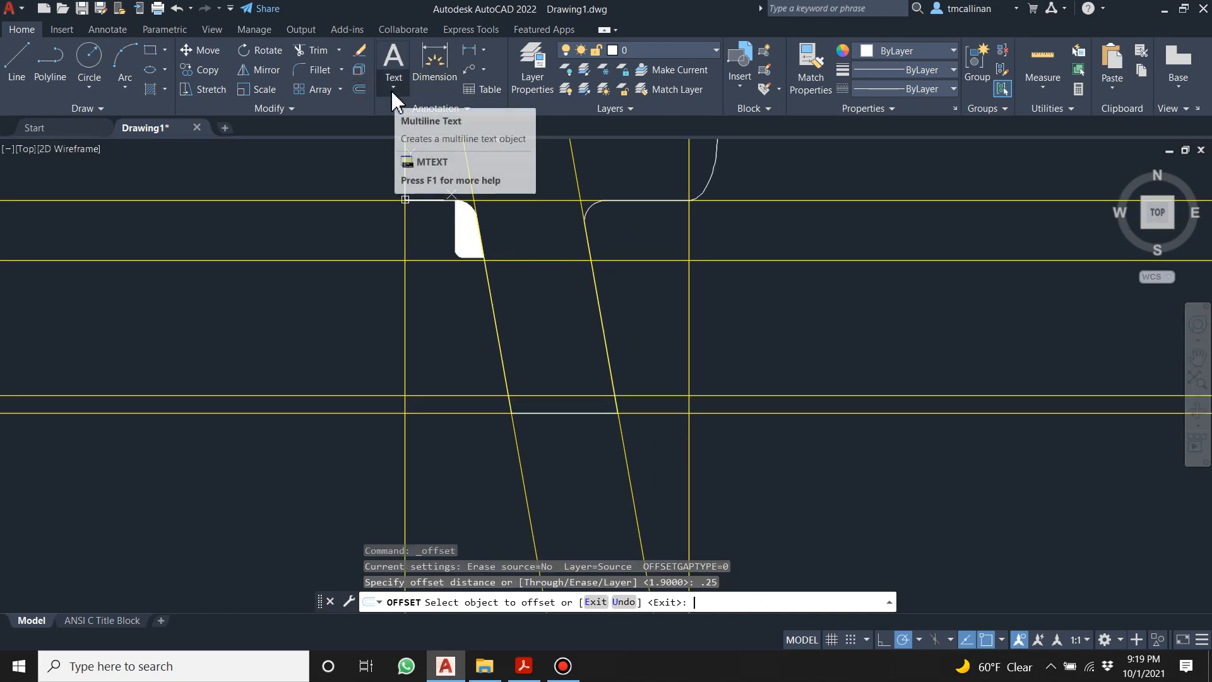
{"action": "left_click", "coordinate": [574, 162]}
{"action": "left_click", "coordinate": [497, 179]}
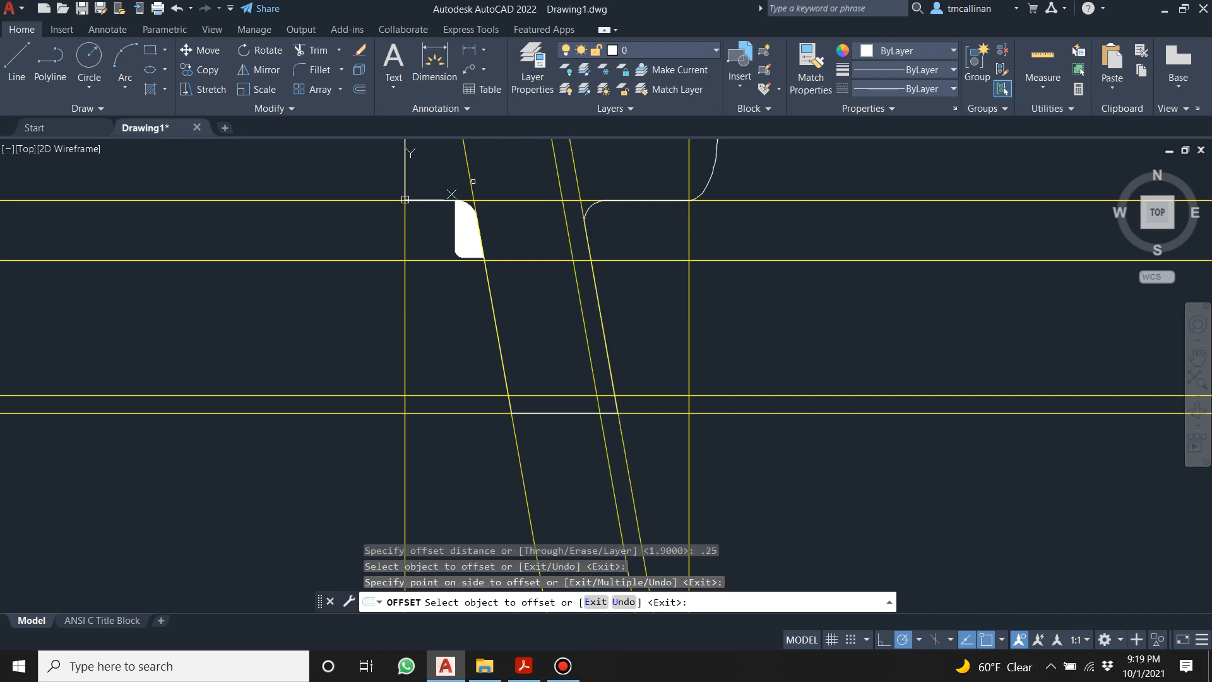
{"action": "left_click", "coordinate": [473, 180]}
{"action": "left_click", "coordinate": [509, 173]}
{"action": "key", "text": "Escape"}
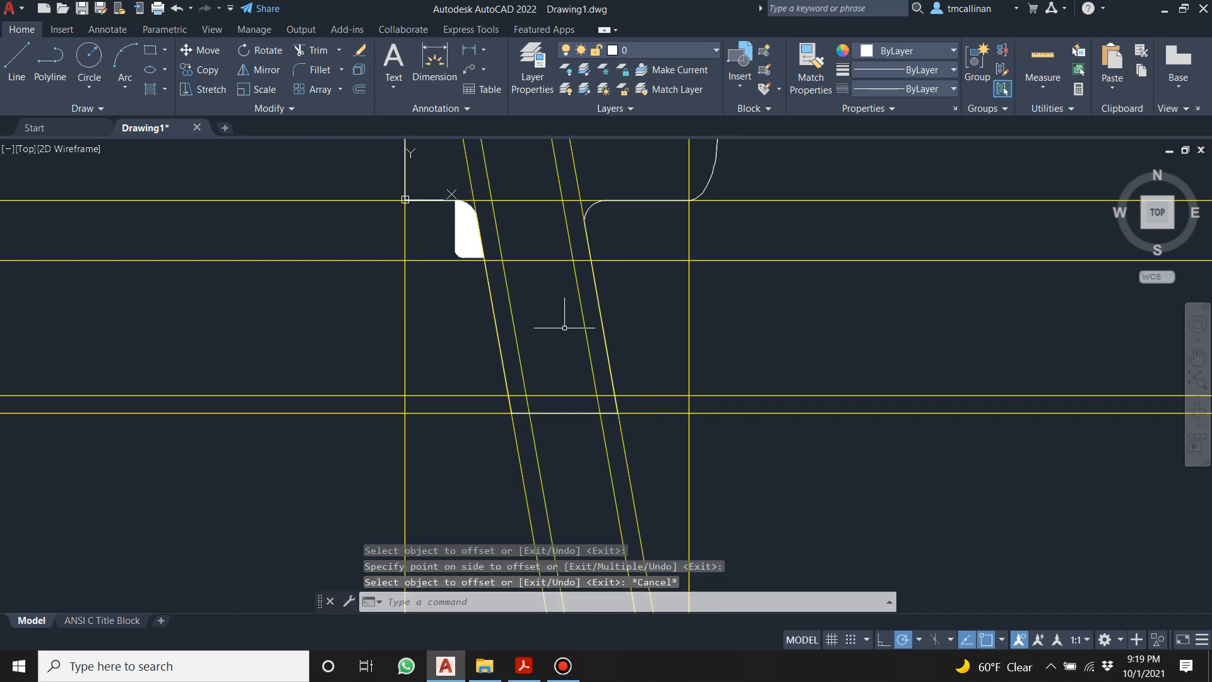
Draw the four-sided grip outline inside the handle with lines through the intersections of the offset construction lines.
{"action": "scroll", "coordinate": [548, 318], "scroll_direction": "up", "scroll_amount": 4}
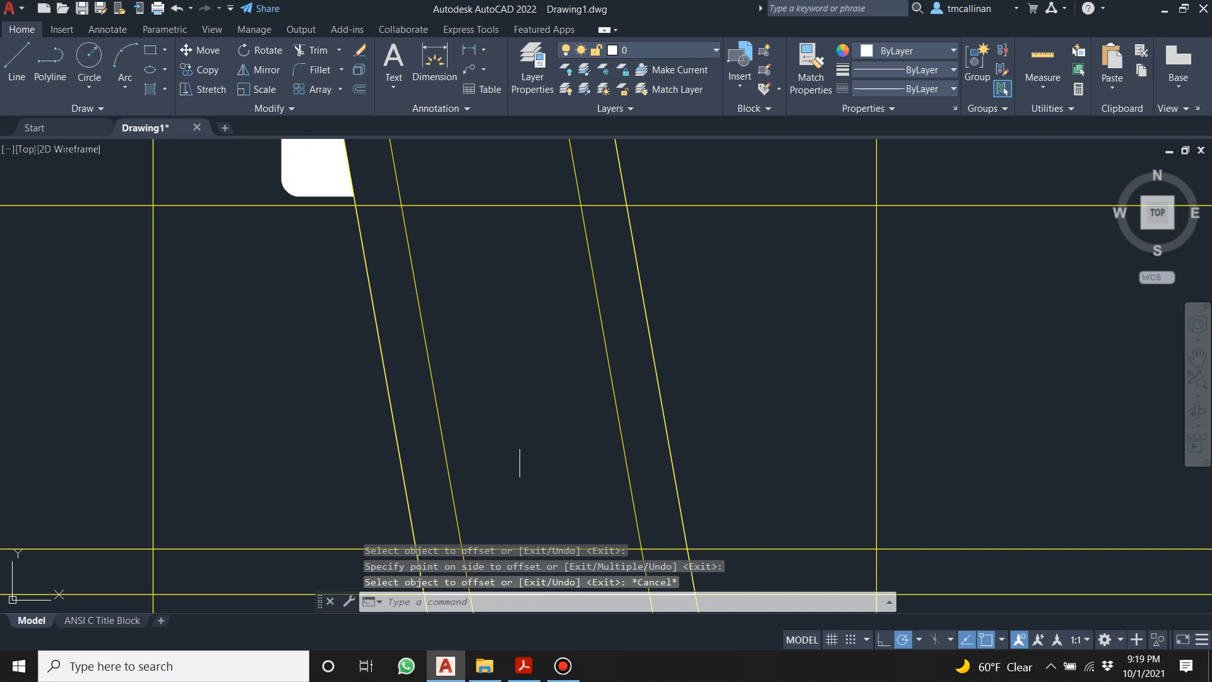
{"action": "scroll", "coordinate": [531, 190], "scroll_direction": "down", "scroll_amount": 3}
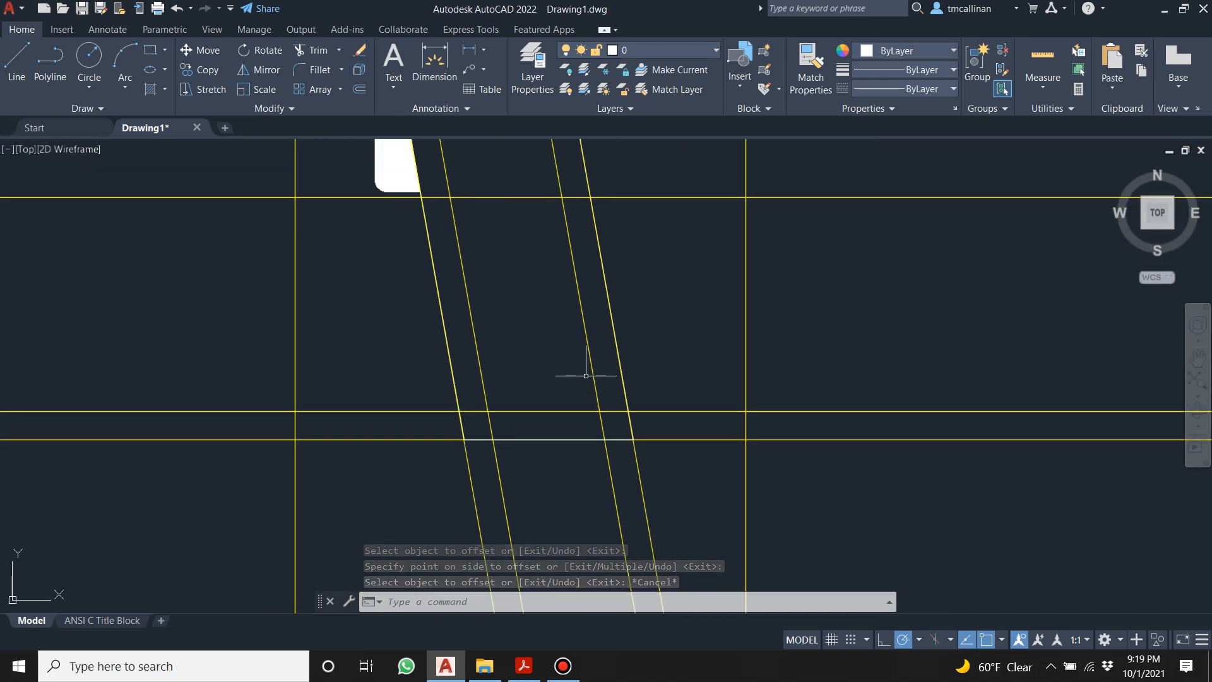
{"action": "left_click", "coordinate": [17, 61]}
{"action": "left_click", "coordinate": [488, 411]}
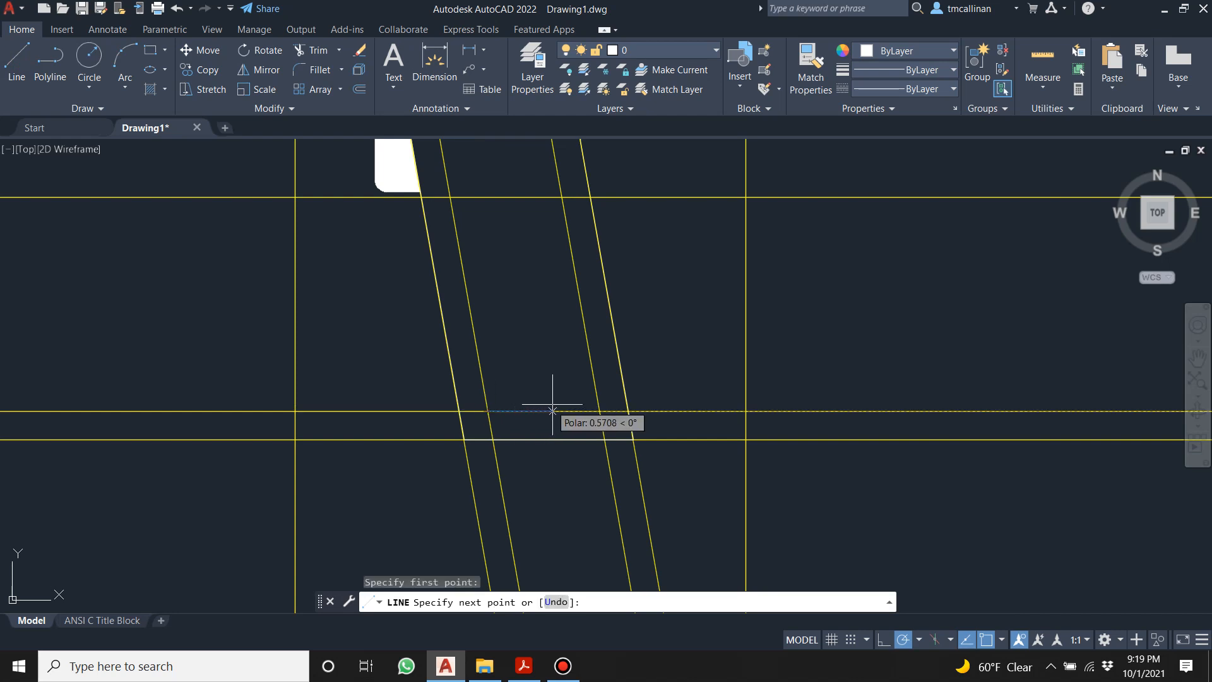
{"action": "left_click", "coordinate": [599, 411]}
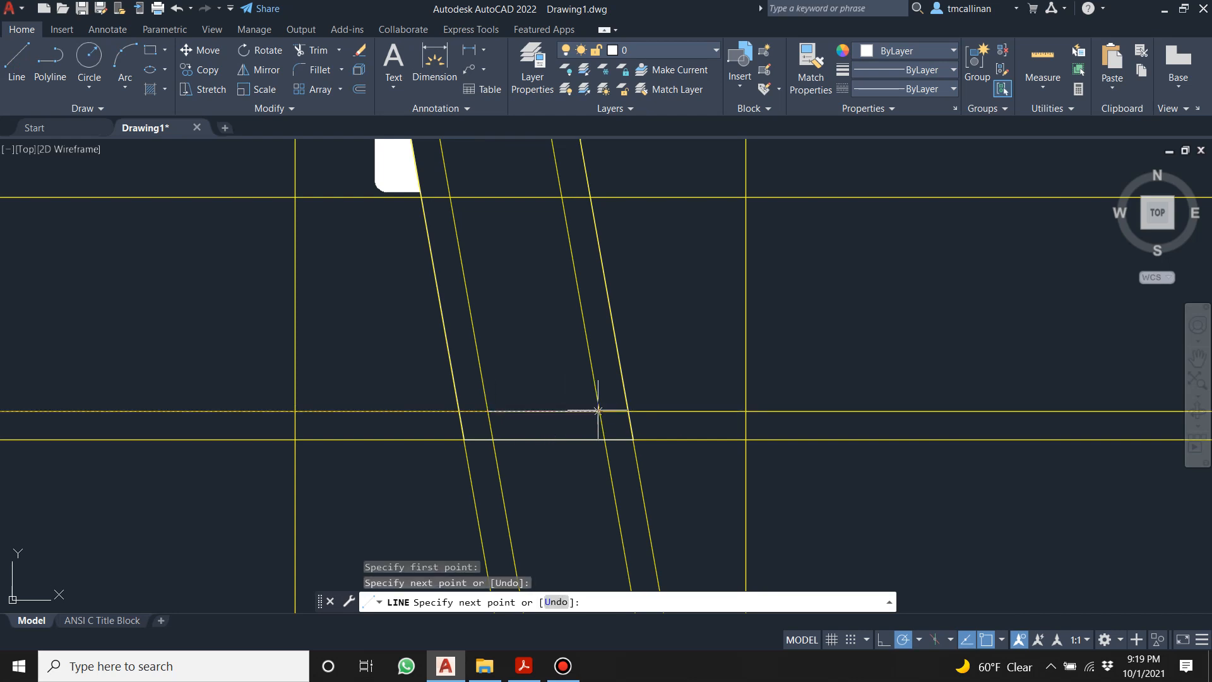
{"action": "left_click", "coordinate": [562, 196]}
{"action": "left_click", "coordinate": [449, 197]}
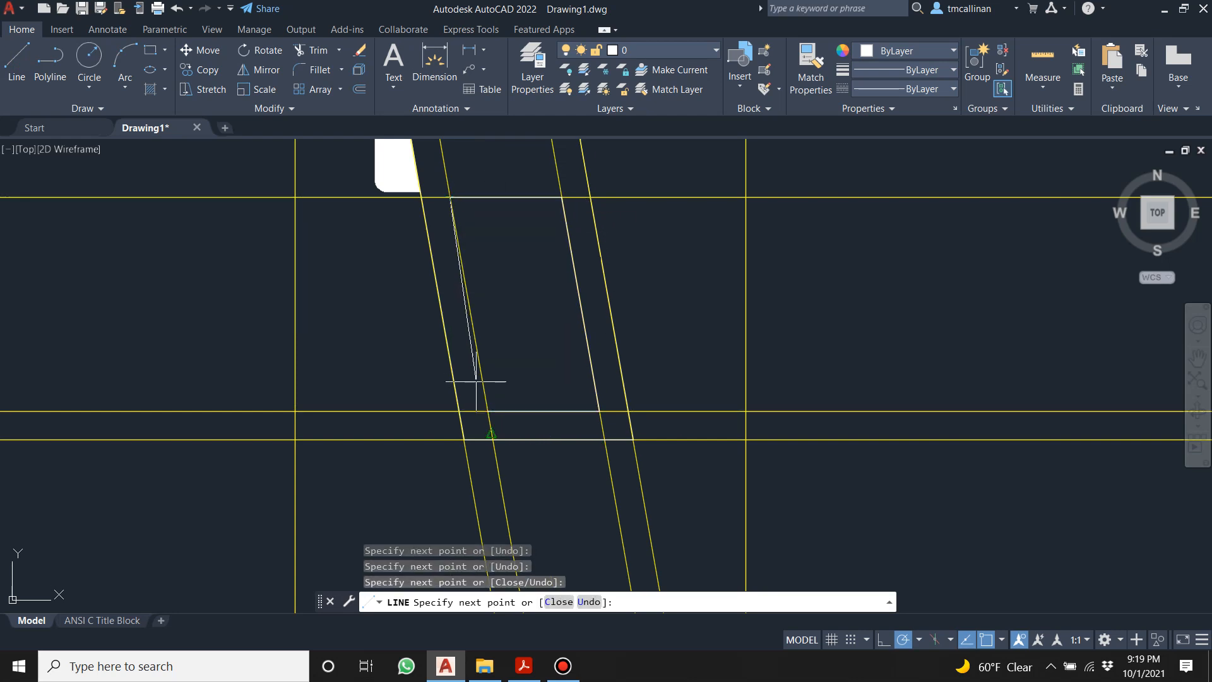
{"action": "left_click", "coordinate": [487, 411]}
{"action": "key", "text": "Escape"}
{"action": "key", "text": "Escape"}
Turn off layer CONST1 to hide the construction lines.
{"action": "left_click", "coordinate": [663, 50]}
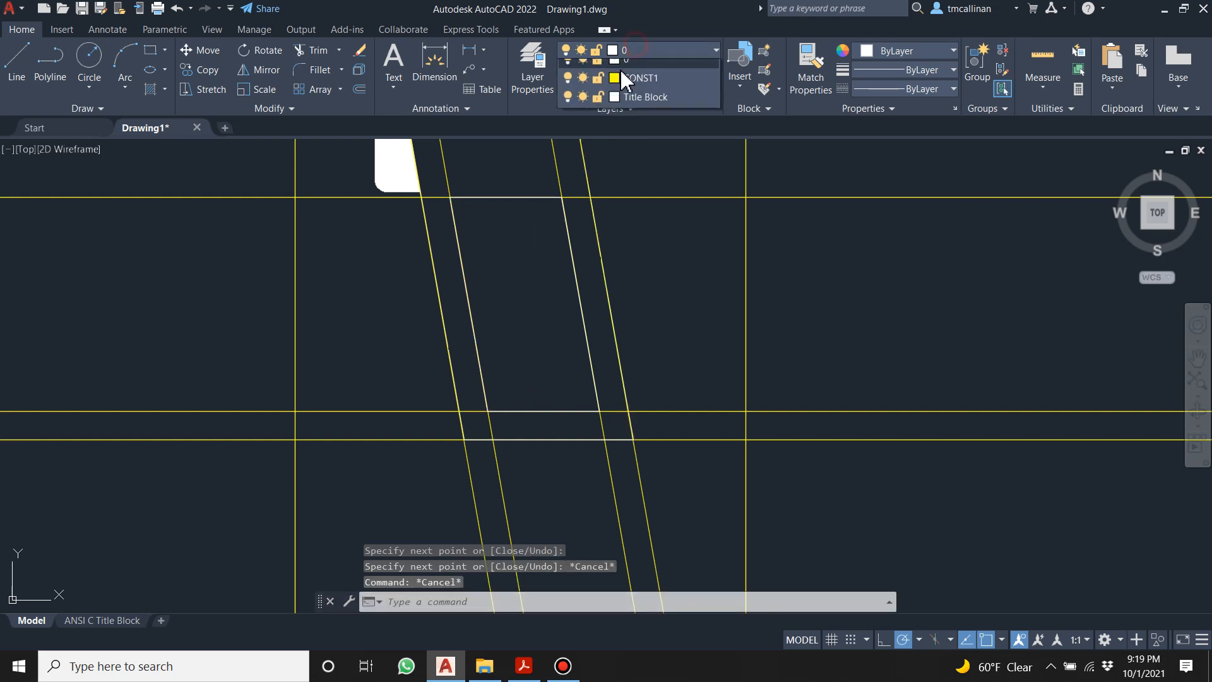
{"action": "left_click", "coordinate": [566, 87]}
{"action": "scroll", "coordinate": [499, 265], "scroll_direction": "down", "scroll_amount": 2}
{"action": "scroll", "coordinate": [499, 265], "scroll_direction": "down", "scroll_amount": 2}
{"action": "scroll", "coordinate": [437, 227], "scroll_direction": "up", "scroll_amount": 1}
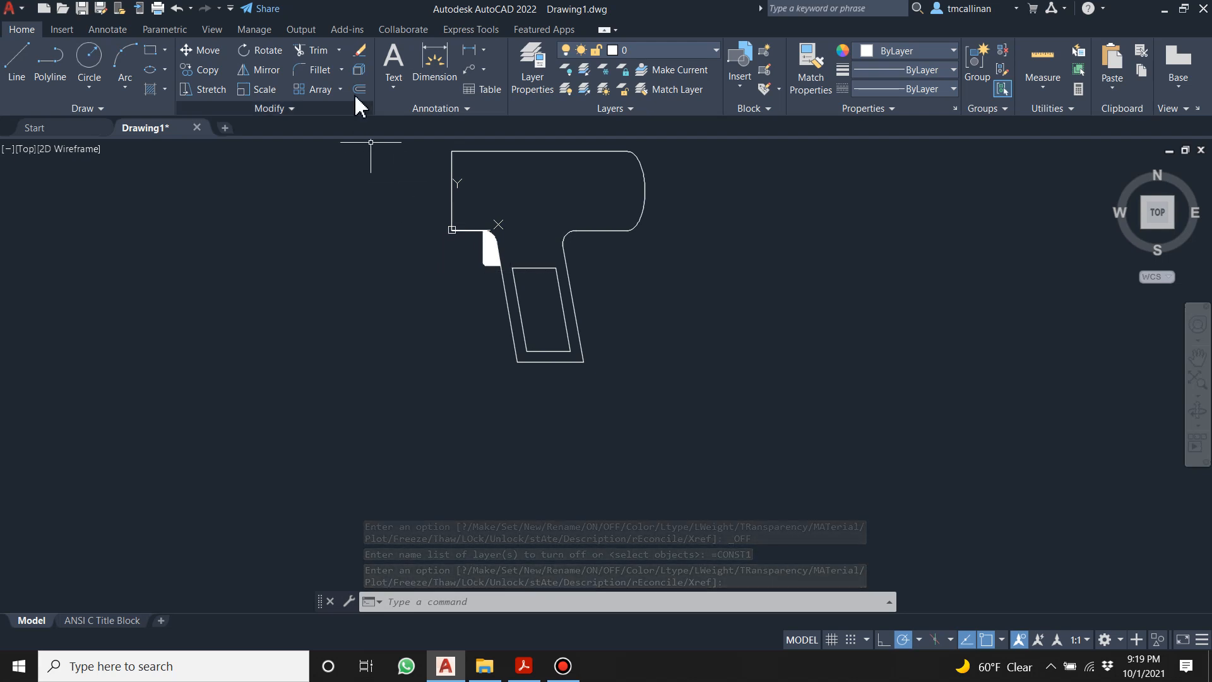
Fillet the upper-left corner of the grip outline with a radius of 0.25.
{"action": "left_click", "coordinate": [314, 75]}
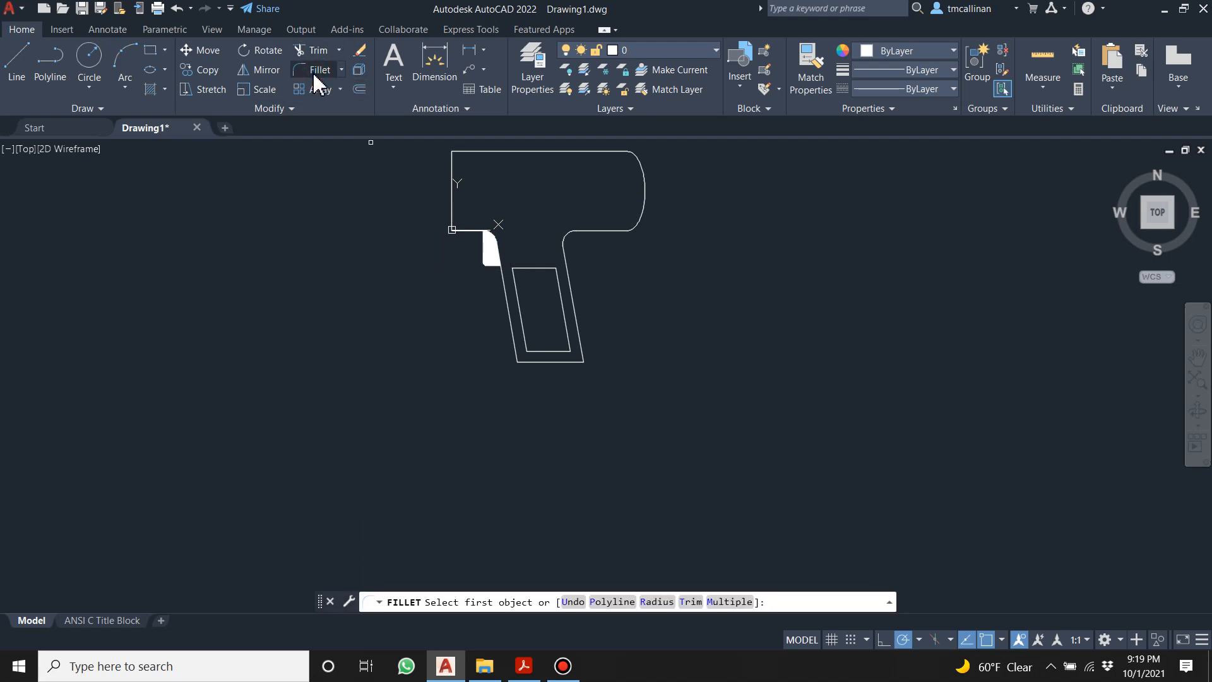
{"action": "key", "text": "Return"}
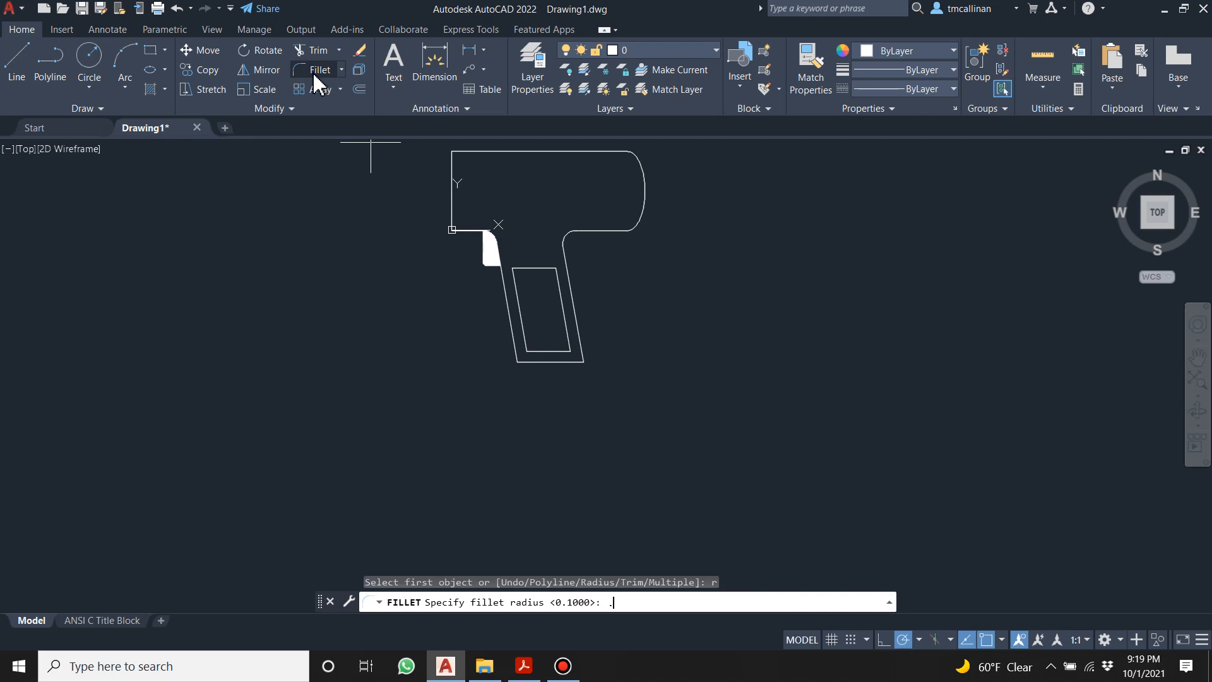
{"action": "key", "text": "Return"}
{"action": "scroll", "coordinate": [495, 253], "scroll_direction": "up", "scroll_amount": 2}
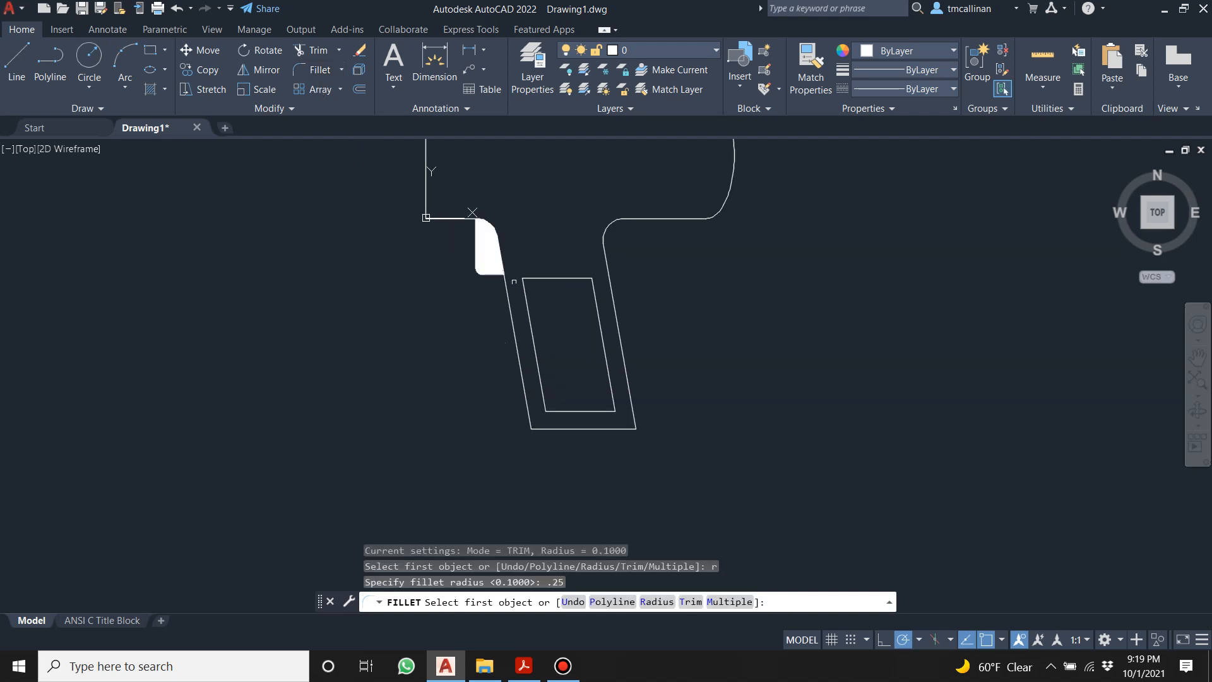
{"action": "left_click", "coordinate": [549, 278]}
{"action": "left_click", "coordinate": [528, 310]}
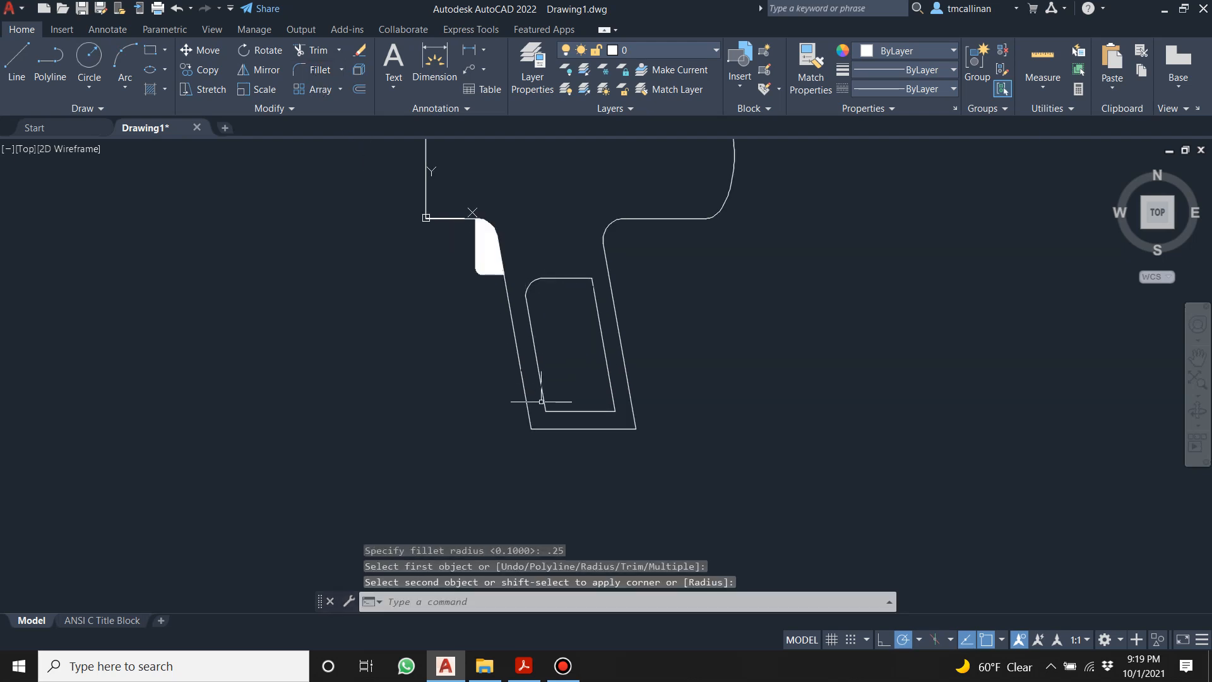
Fillet the three remaining corners of the grip outline in Multiple mode with the same 0.25 radius.
{"action": "scroll", "coordinate": [548, 411], "scroll_direction": "up", "scroll_amount": 2}
{"action": "left_click", "coordinate": [308, 71]}
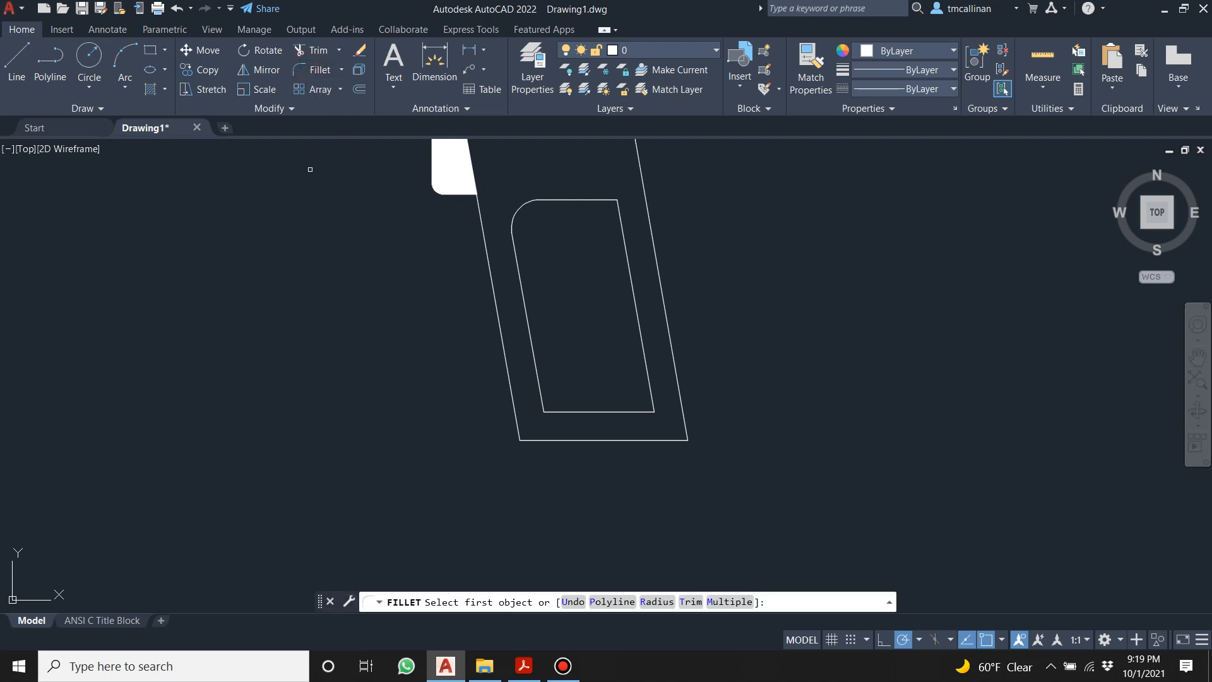
{"action": "type", "text": "m"}
{"action": "key", "text": "Return"}
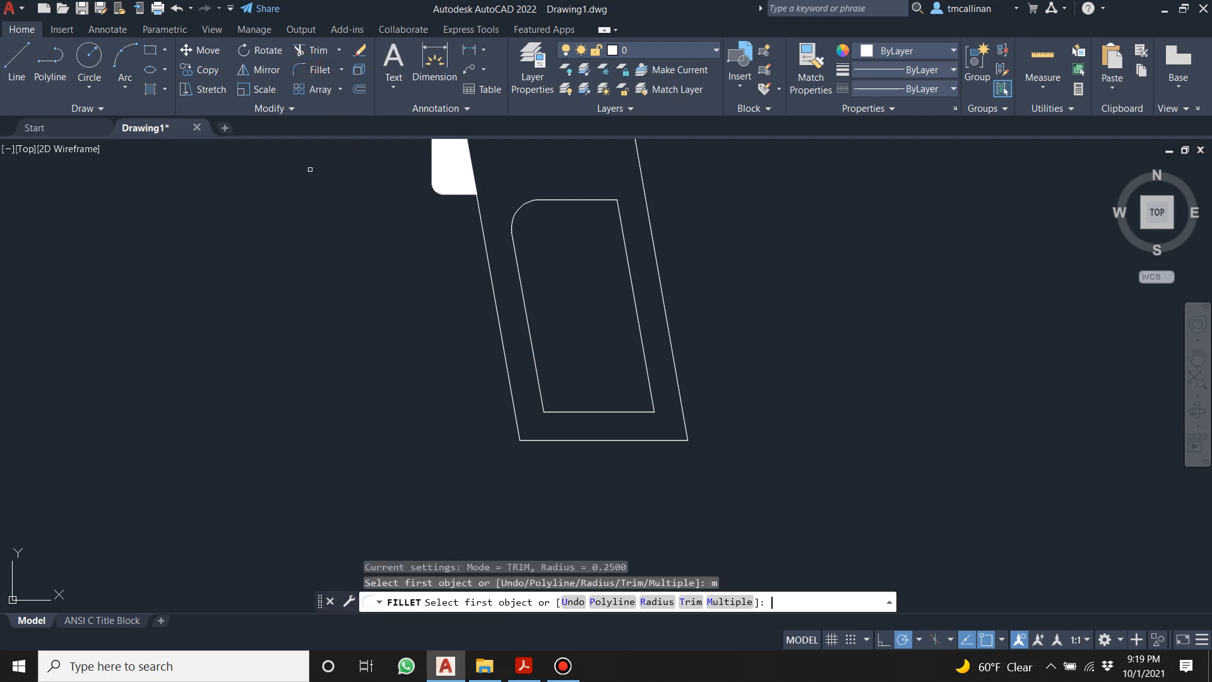
{"action": "left_click", "coordinate": [538, 370]}
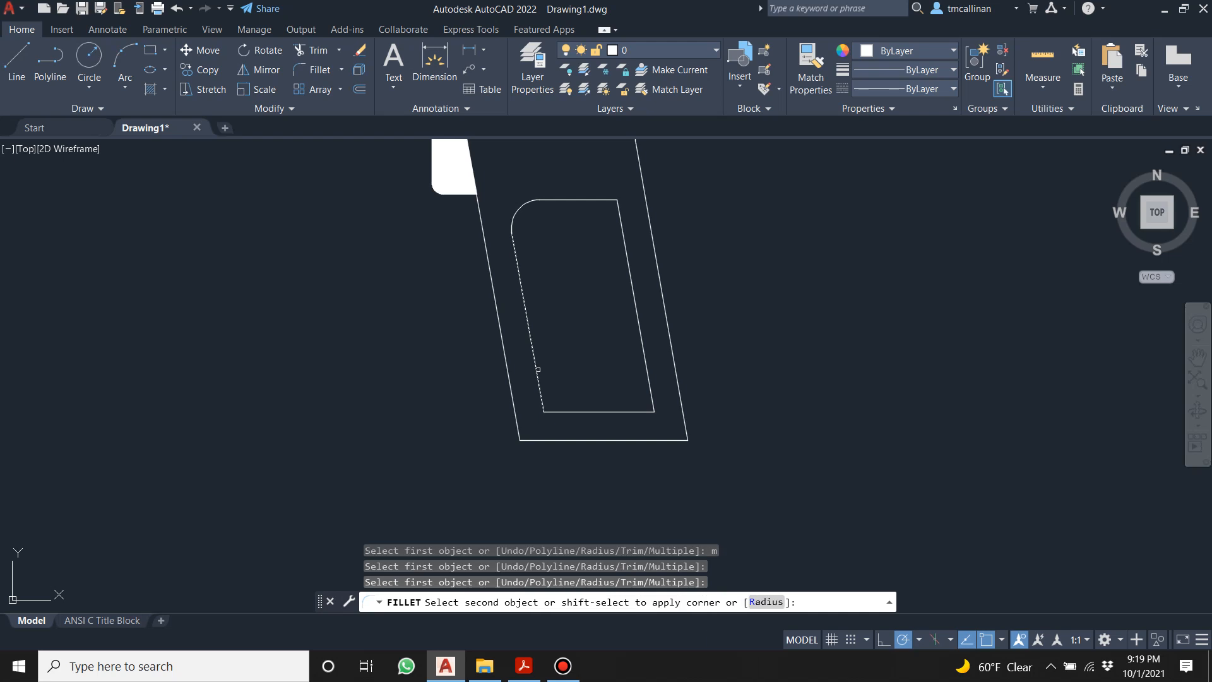
{"action": "left_click", "coordinate": [570, 409]}
{"action": "left_click", "coordinate": [618, 412]}
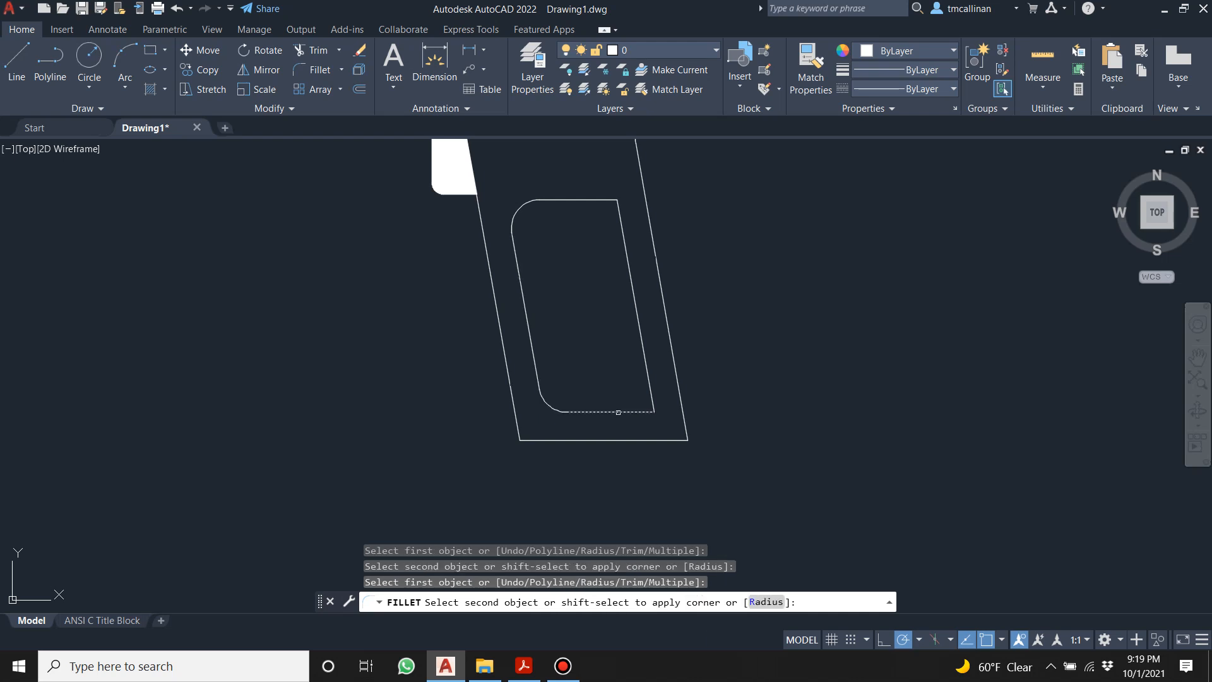
{"action": "left_click", "coordinate": [646, 359]}
{"action": "left_click", "coordinate": [622, 213]}
{"action": "left_click", "coordinate": [590, 201]}
{"action": "key", "text": "Escape"}
{"action": "scroll", "coordinate": [568, 291], "scroll_direction": "down", "scroll_amount": 3}
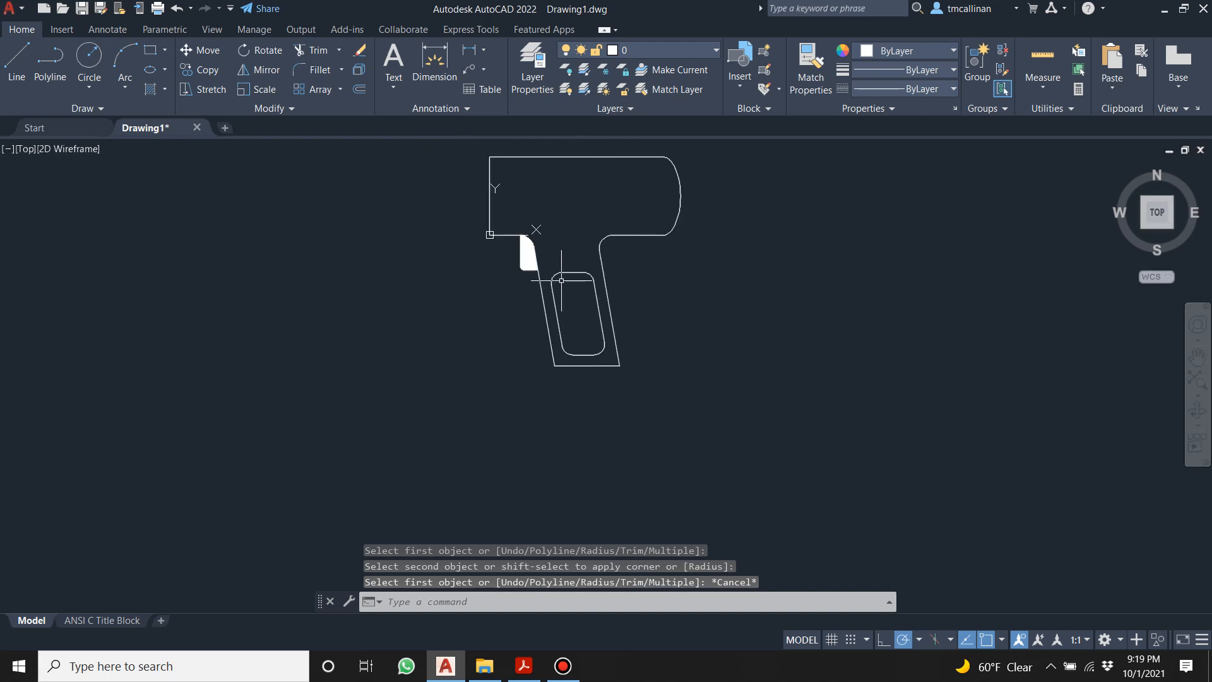
Hatch the inside of the rounded grip outline with the HEX pattern.
{"action": "scroll", "coordinate": [561, 281], "scroll_direction": "up", "scroll_amount": 3}
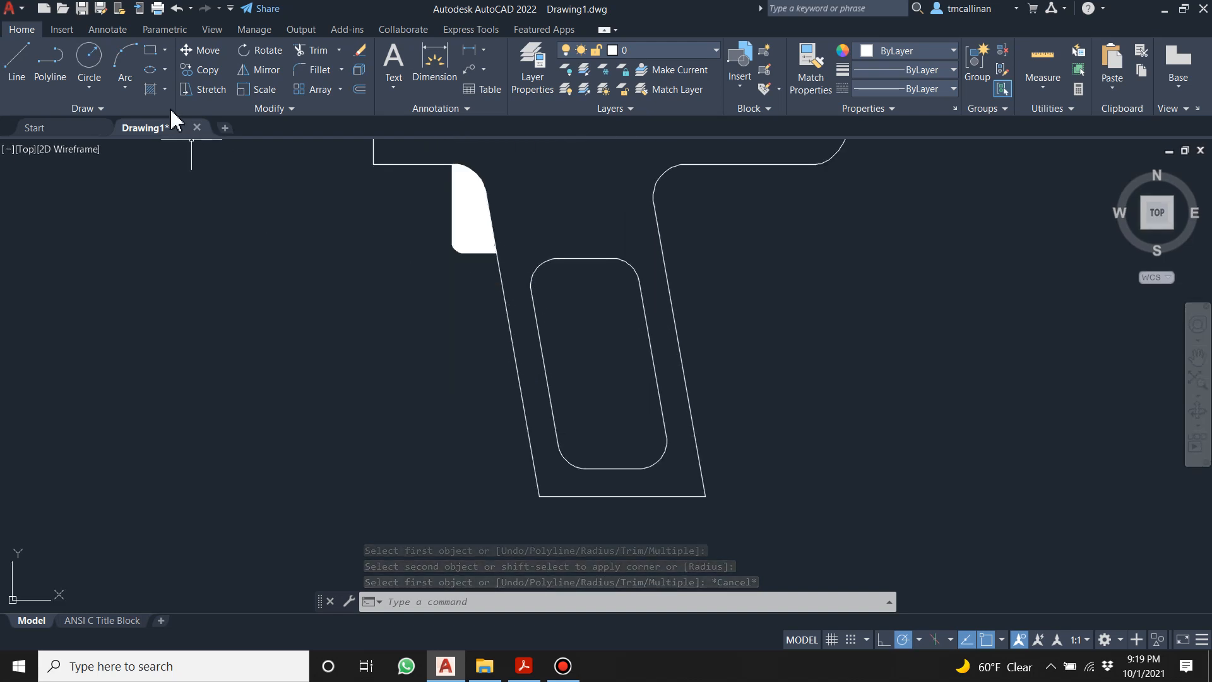
{"action": "left_click", "coordinate": [154, 89]}
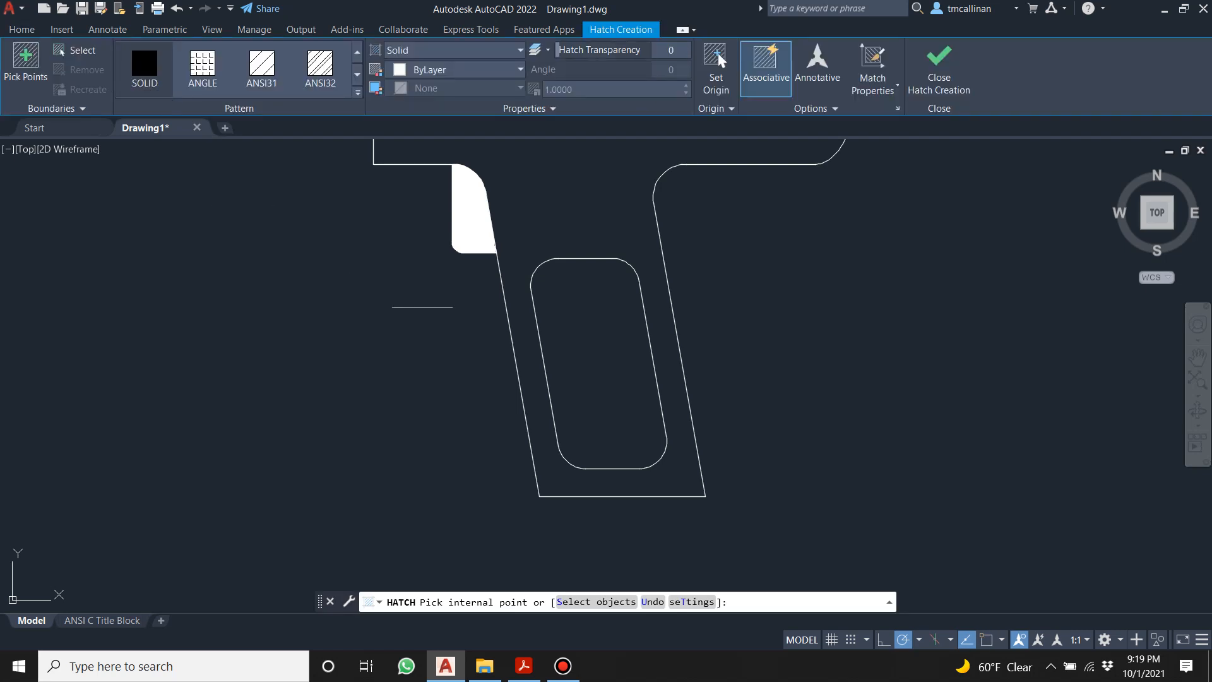
{"action": "left_click", "coordinate": [576, 335]}
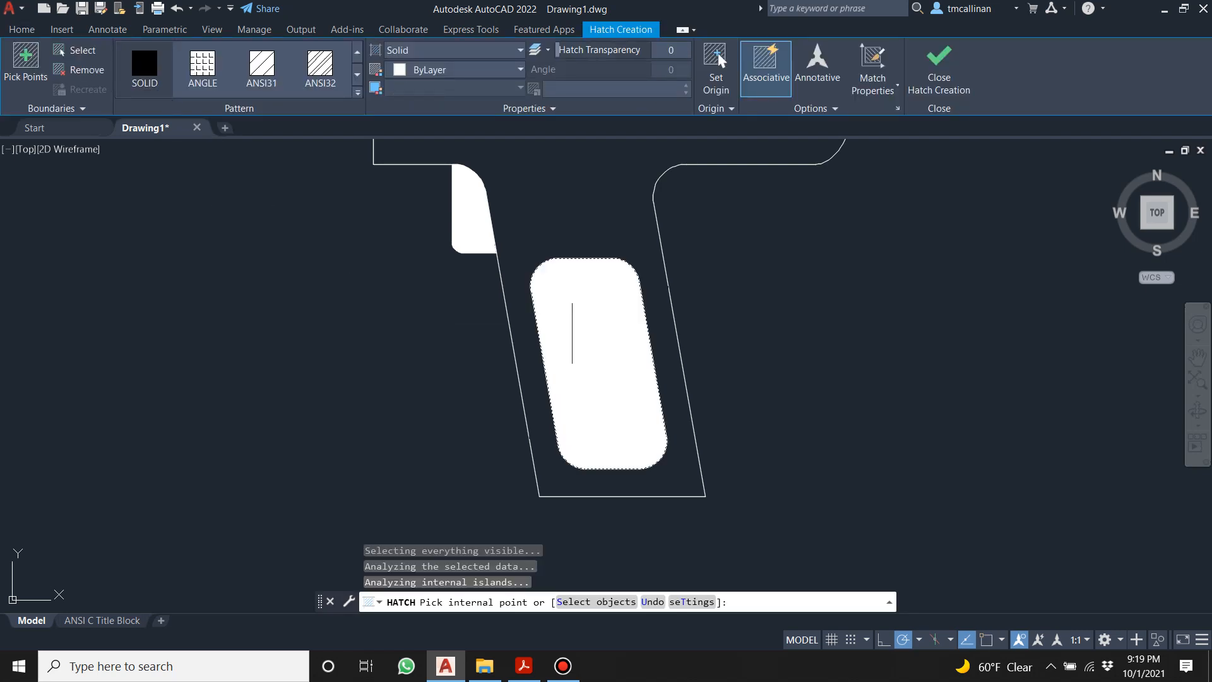
{"action": "left_click", "coordinate": [358, 92]}
{"action": "scroll", "coordinate": [344, 126], "scroll_direction": "down", "scroll_amount": 1}
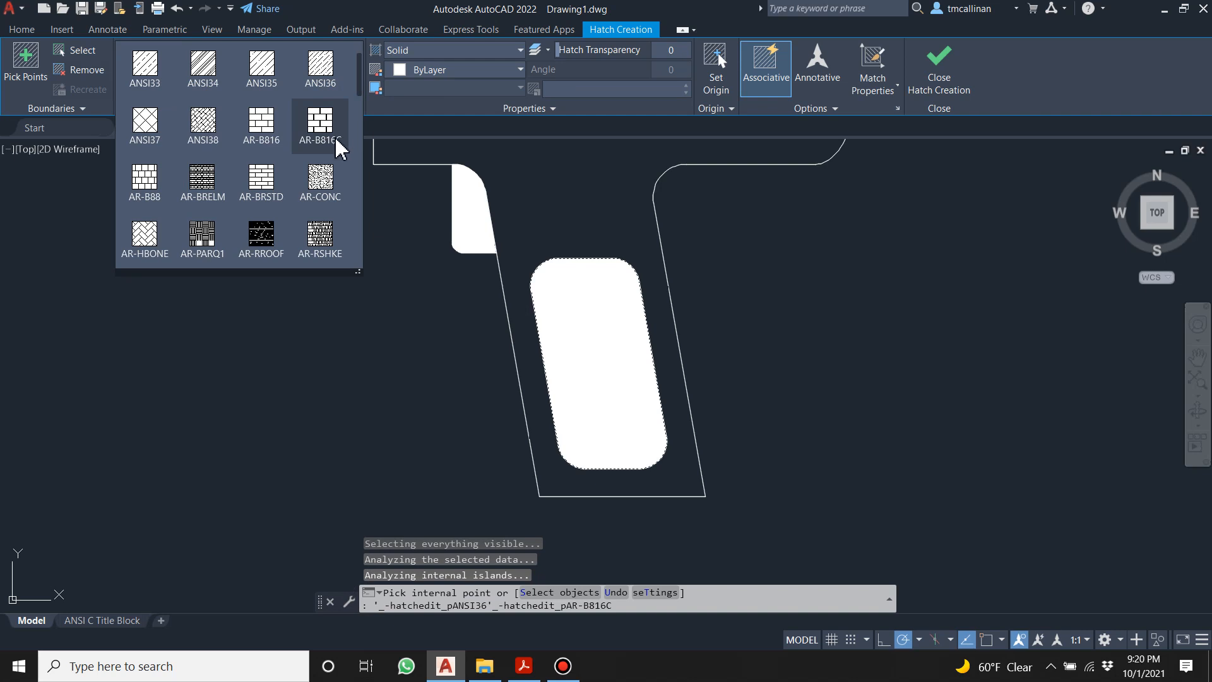
{"action": "left_click", "coordinate": [330, 134]}
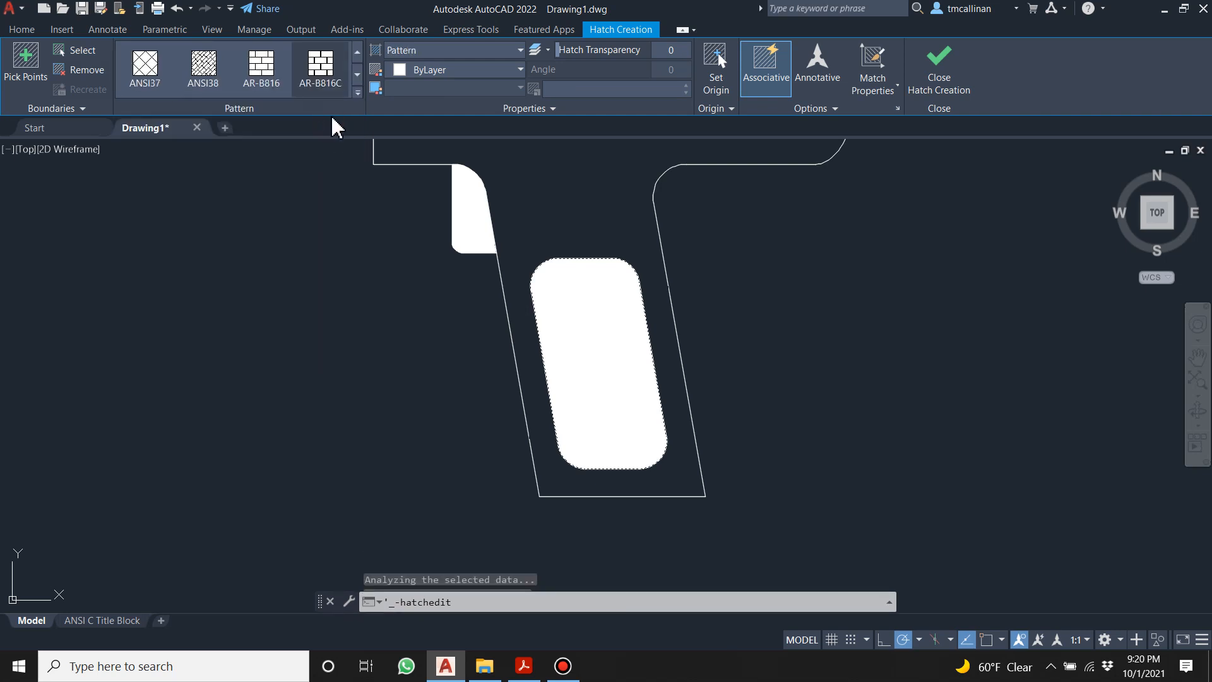
{"action": "left_click", "coordinate": [358, 94]}
{"action": "scroll", "coordinate": [334, 145], "scroll_direction": "down", "scroll_amount": 3}
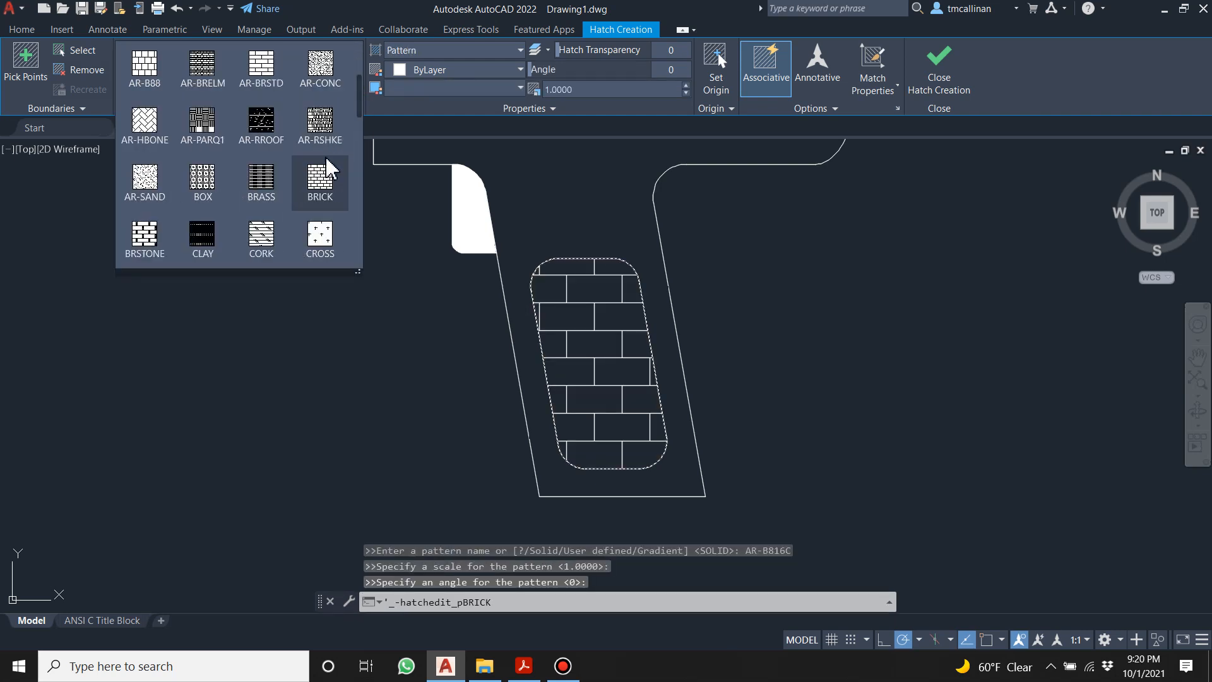
{"action": "scroll", "coordinate": [325, 174], "scroll_direction": "down", "scroll_amount": 2}
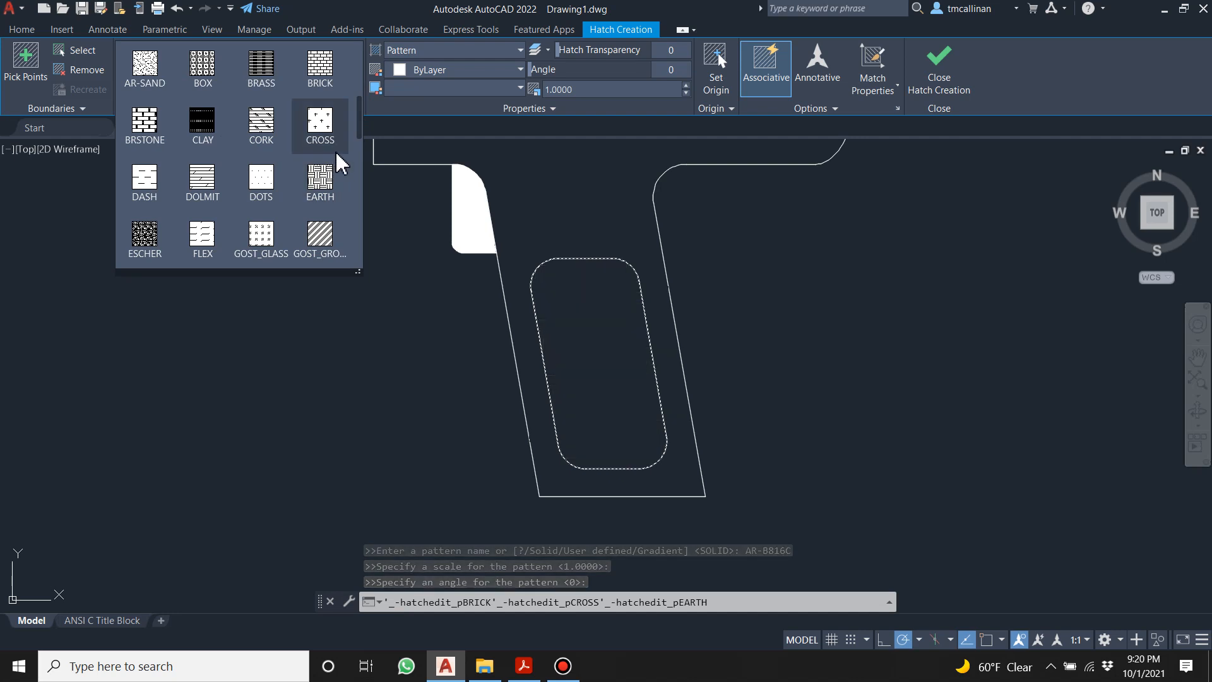
{"action": "scroll", "coordinate": [319, 183], "scroll_direction": "down", "scroll_amount": 3}
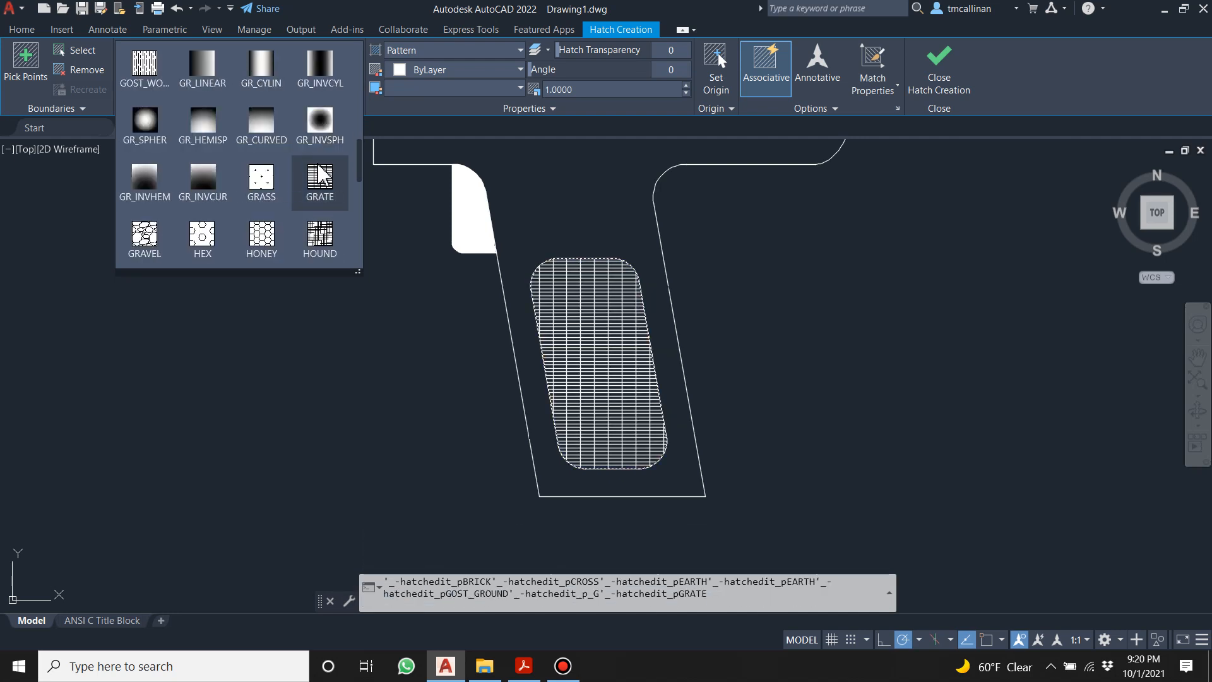
{"action": "left_click", "coordinate": [207, 233]}
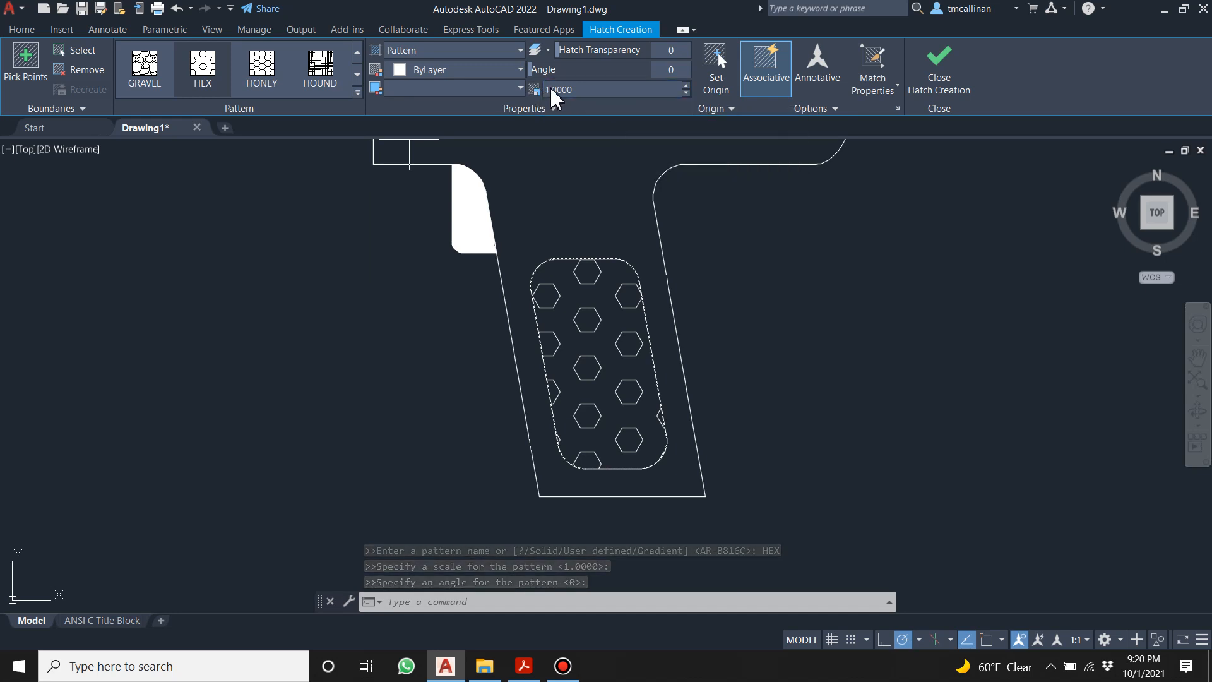
Try a reduced scale of 0.1 for the grip's HEX hatch.
{"action": "left_click", "coordinate": [686, 86]}
{"action": "left_click", "coordinate": [687, 85]}
{"action": "left_click", "coordinate": [686, 93]}
{"action": "left_click", "coordinate": [686, 93]}
{"action": "left_click", "coordinate": [687, 93]}
{"action": "left_click", "coordinate": [686, 93]}
{"action": "left_click", "coordinate": [686, 93]}
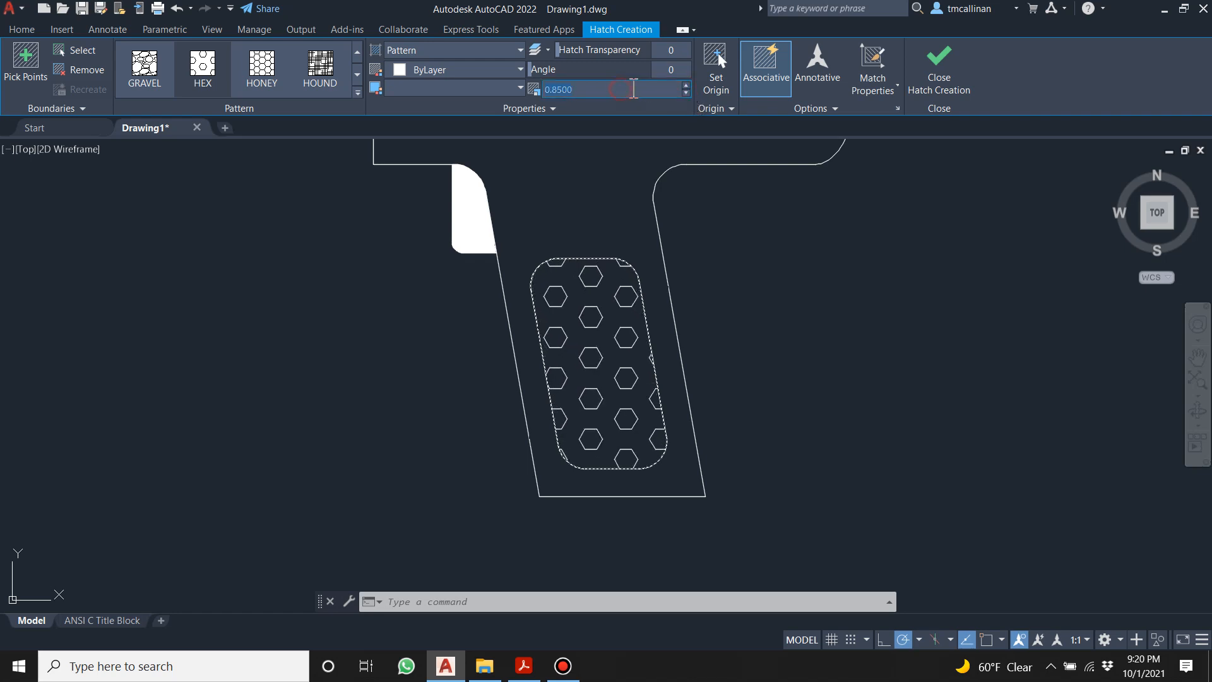
{"action": "type", "text": "0.1"}
{"action": "key", "text": "Return"}
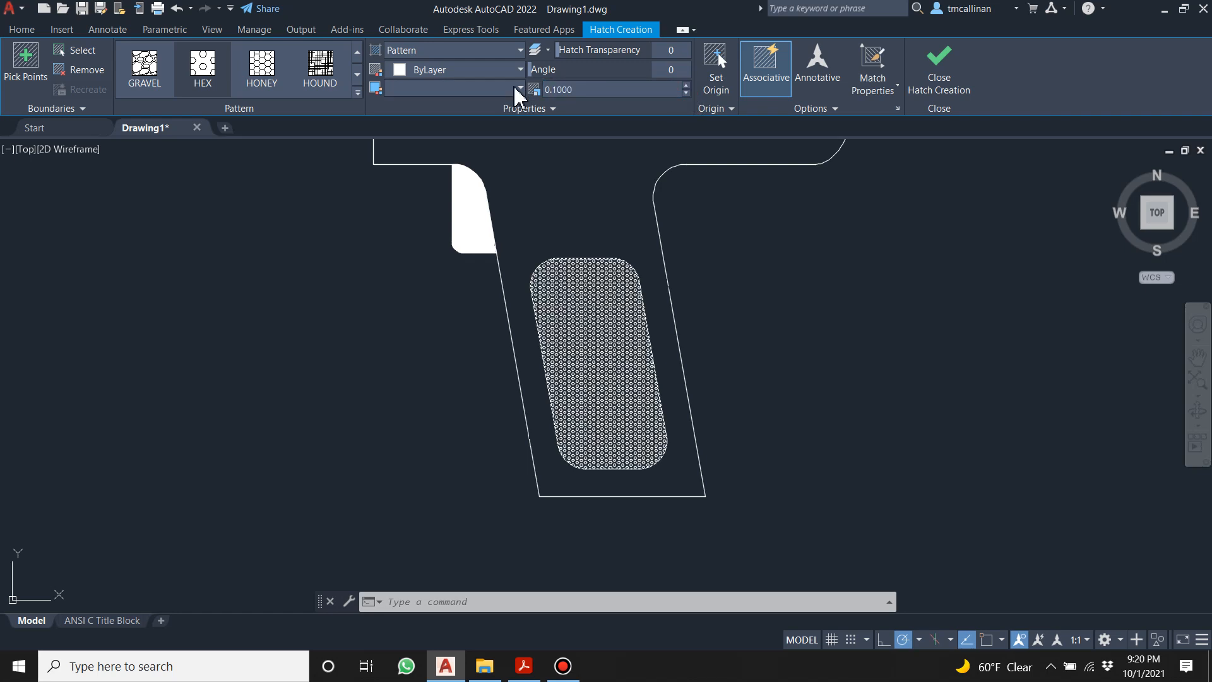
Set the grip's HEX hatch scale to 0.25 and finish the hatch.
{"action": "left_click", "coordinate": [597, 89]}
{"action": "key", "text": "Return"}
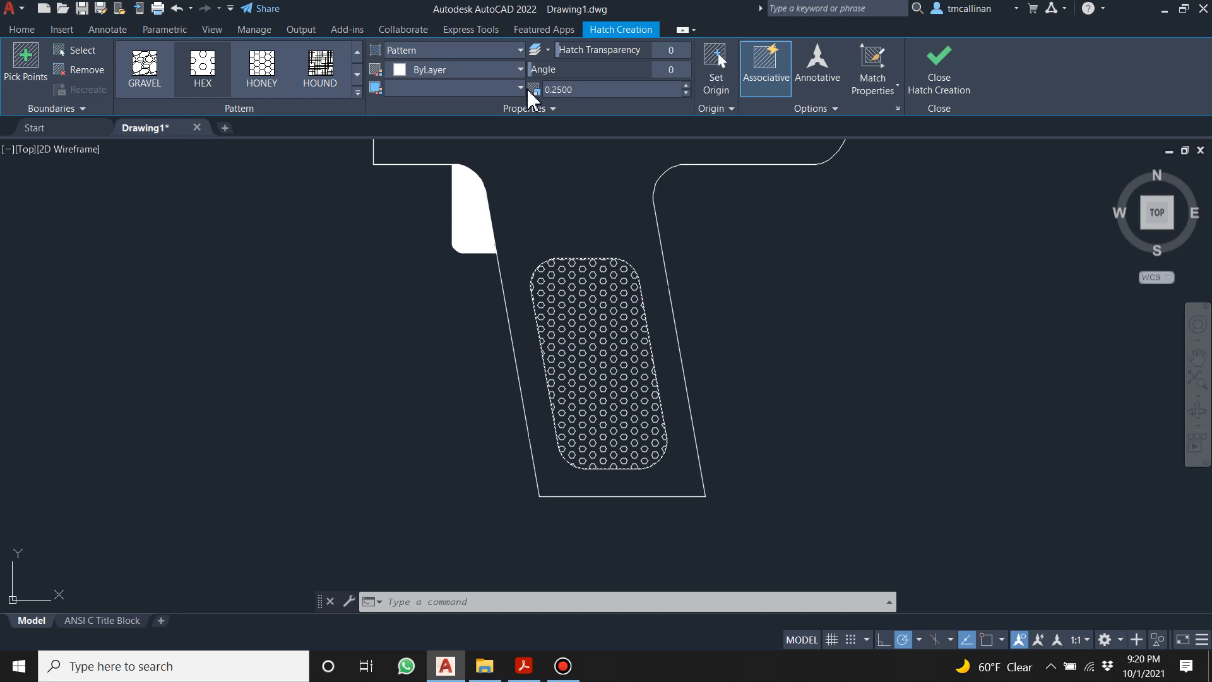
{"action": "left_click", "coordinate": [798, 278]}
{"action": "left_click", "coordinate": [742, 349]}
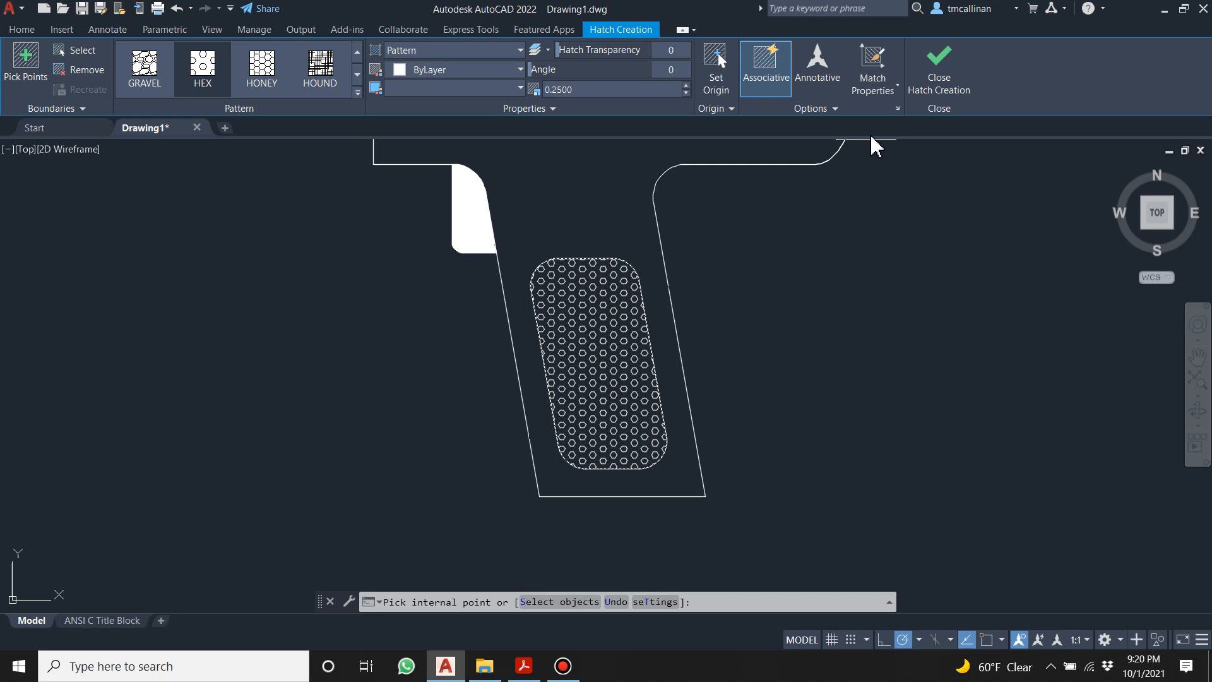
{"action": "left_click", "coordinate": [939, 82]}
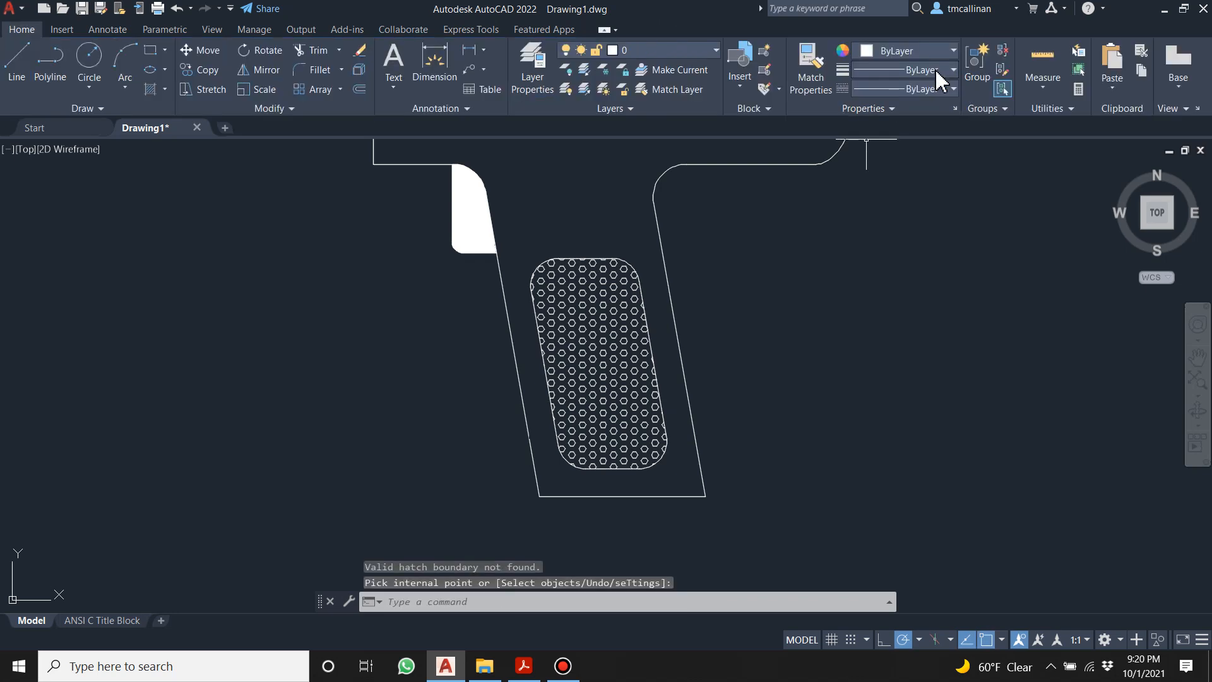
Save the drawing to the Desktop as an AutoCAD 2018 drawing named DeWalt Drill.
{"action": "scroll", "coordinate": [603, 262], "scroll_direction": "up", "scroll_amount": 3}
{"action": "scroll", "coordinate": [590, 262], "scroll_direction": "down", "scroll_amount": 8}
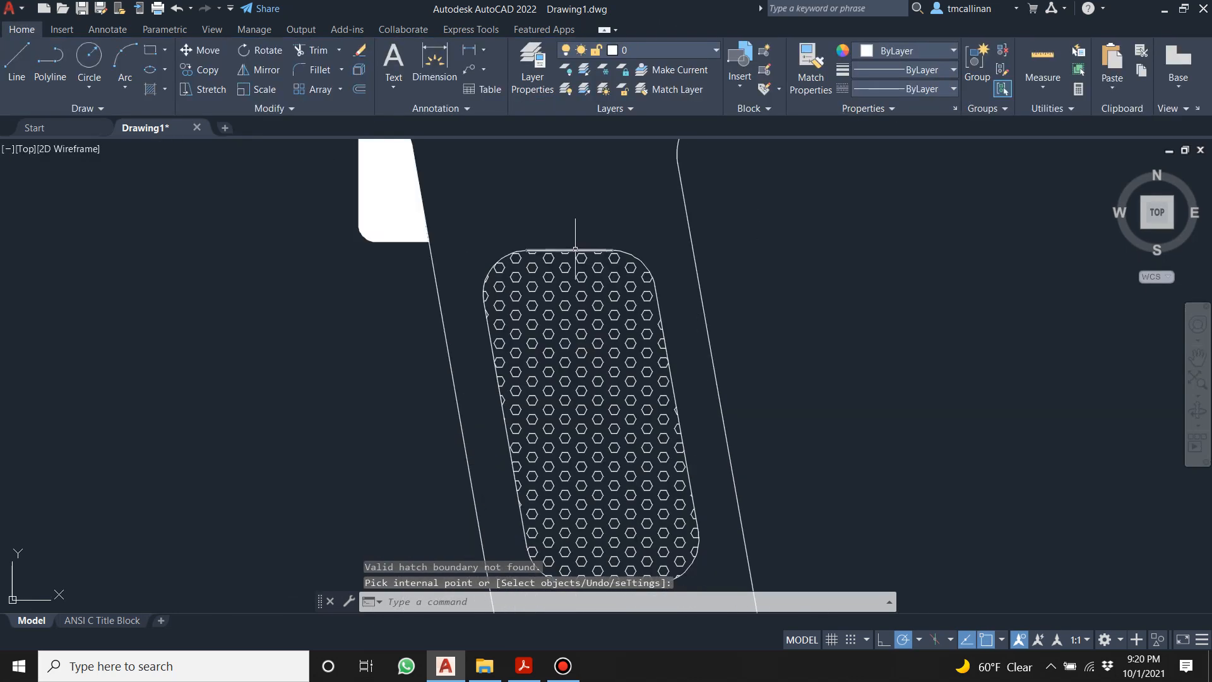
{"action": "scroll", "coordinate": [548, 200], "scroll_direction": "up", "scroll_amount": 2}
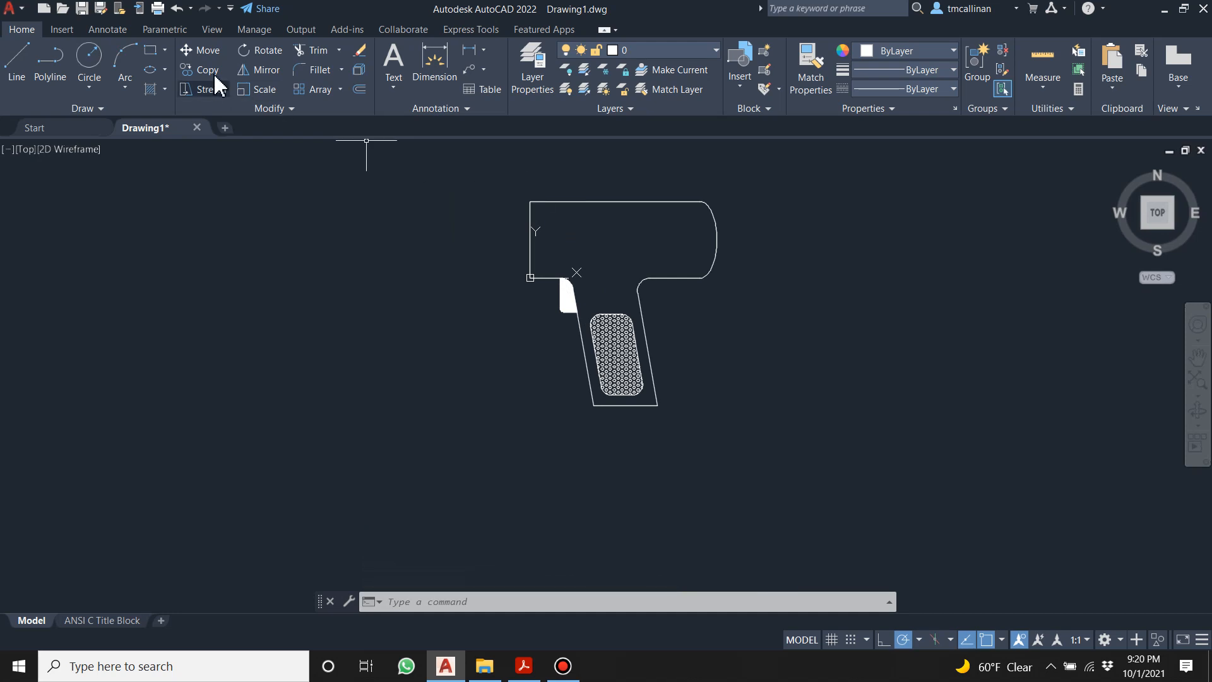
{"action": "left_click", "coordinate": [82, 9]}
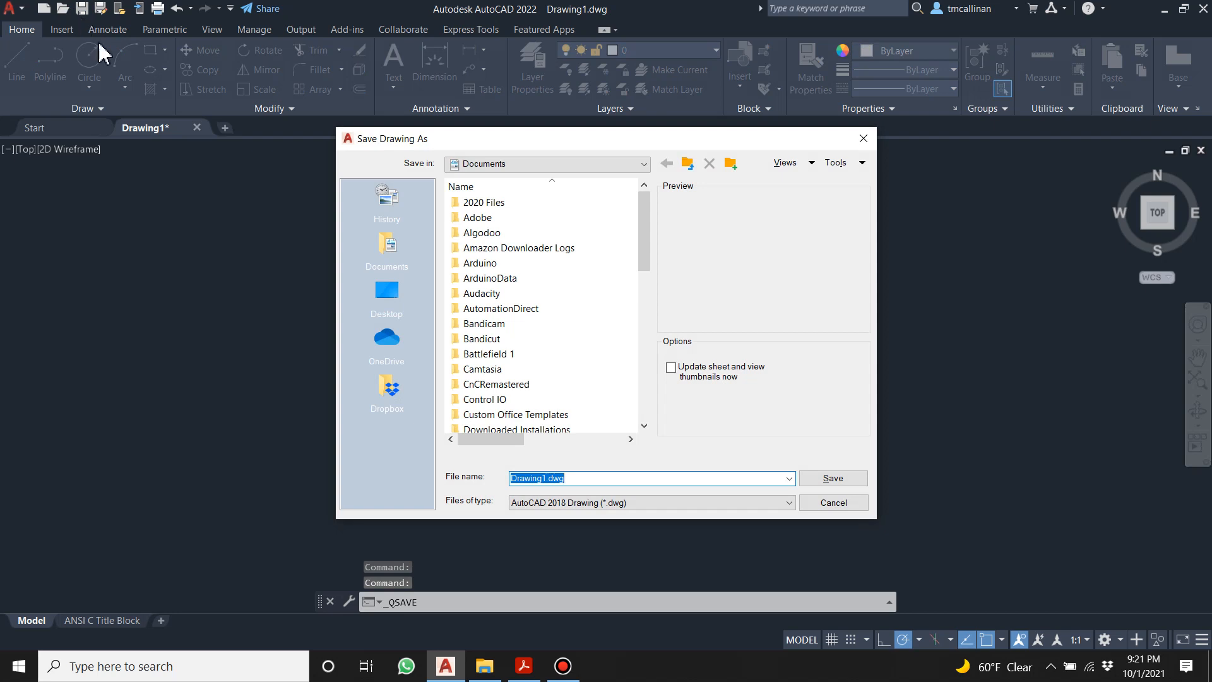
{"action": "left_click", "coordinate": [690, 163]}
{"action": "left_click", "coordinate": [690, 163]}
{"action": "left_click", "coordinate": [690, 163]}
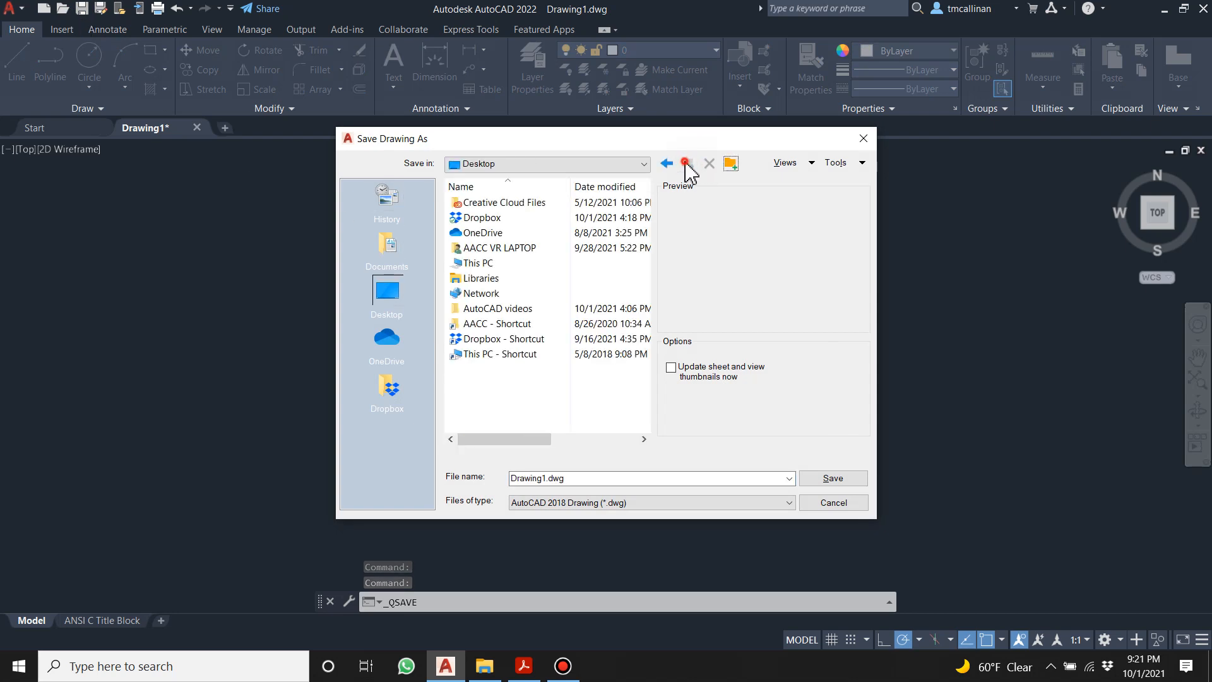
{"action": "double_click", "coordinate": [590, 477]}
{"action": "type", "text": "DeWalt Drill"}
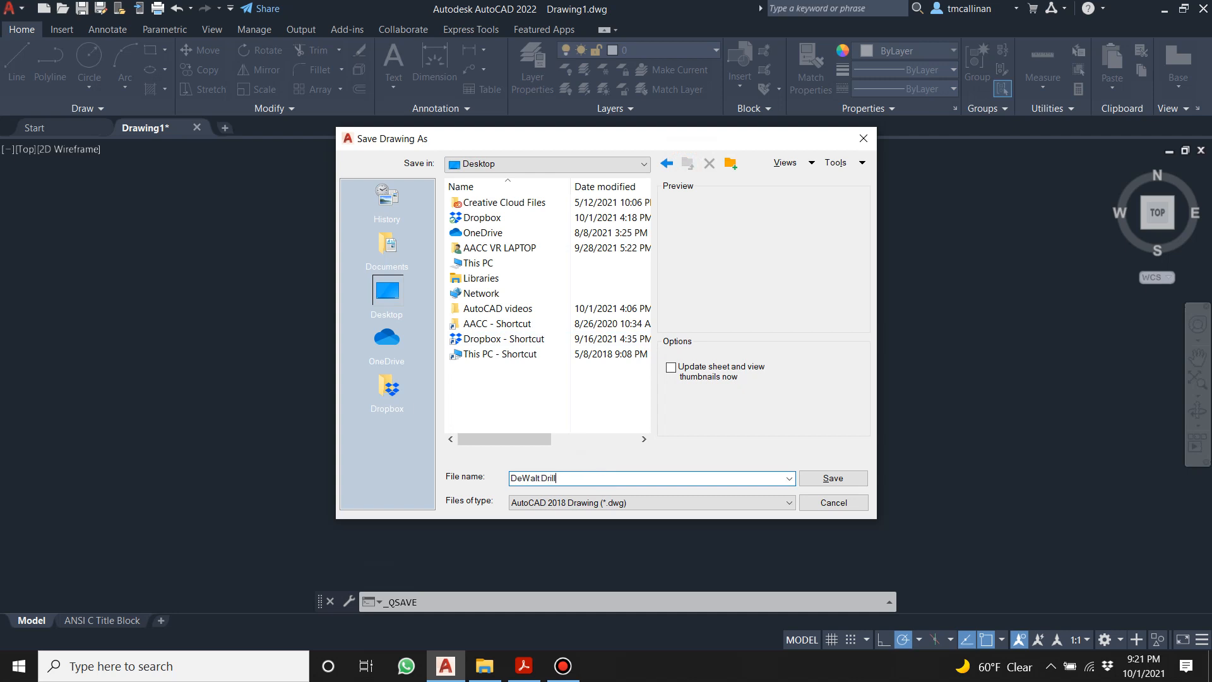
{"action": "key", "text": "Return"}
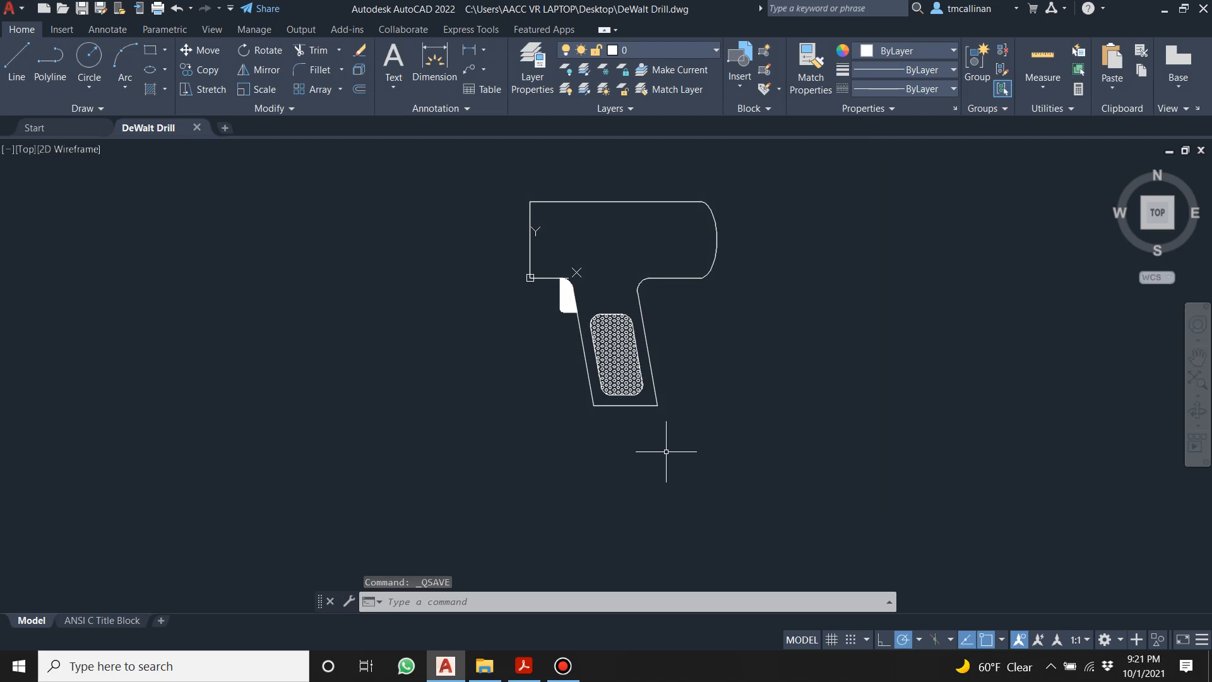
Stop the UCS icon from displaying at the drawing origin.
{"action": "scroll", "coordinate": [570, 282], "scroll_direction": "up", "scroll_amount": 2}
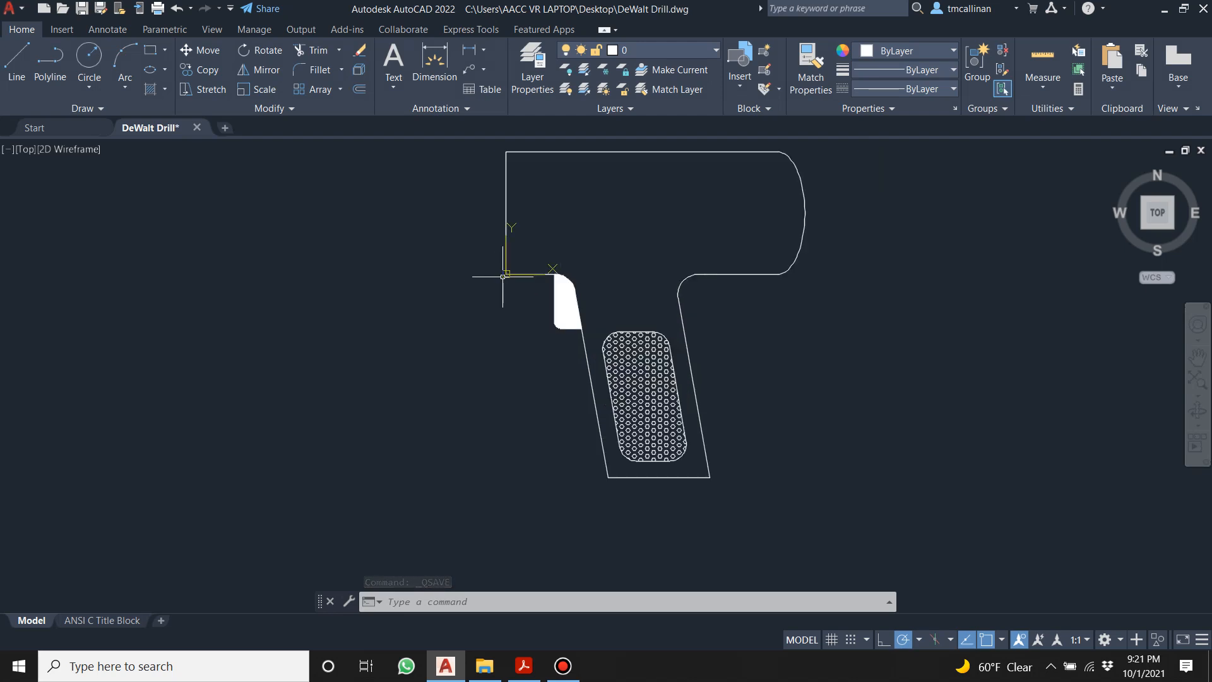
{"action": "left_click", "coordinate": [506, 274]}
{"action": "right_click", "coordinate": [505, 275]}
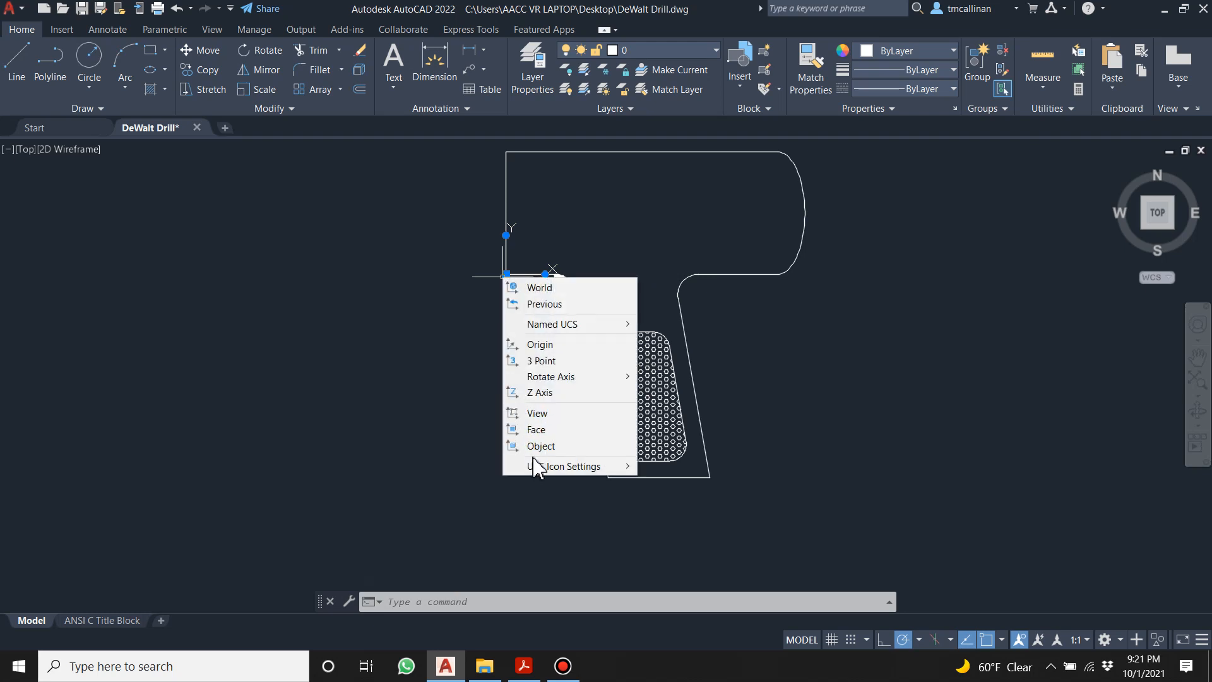
{"action": "mouse_move", "coordinate": [541, 466]}
{"action": "left_click", "coordinate": [666, 467]}
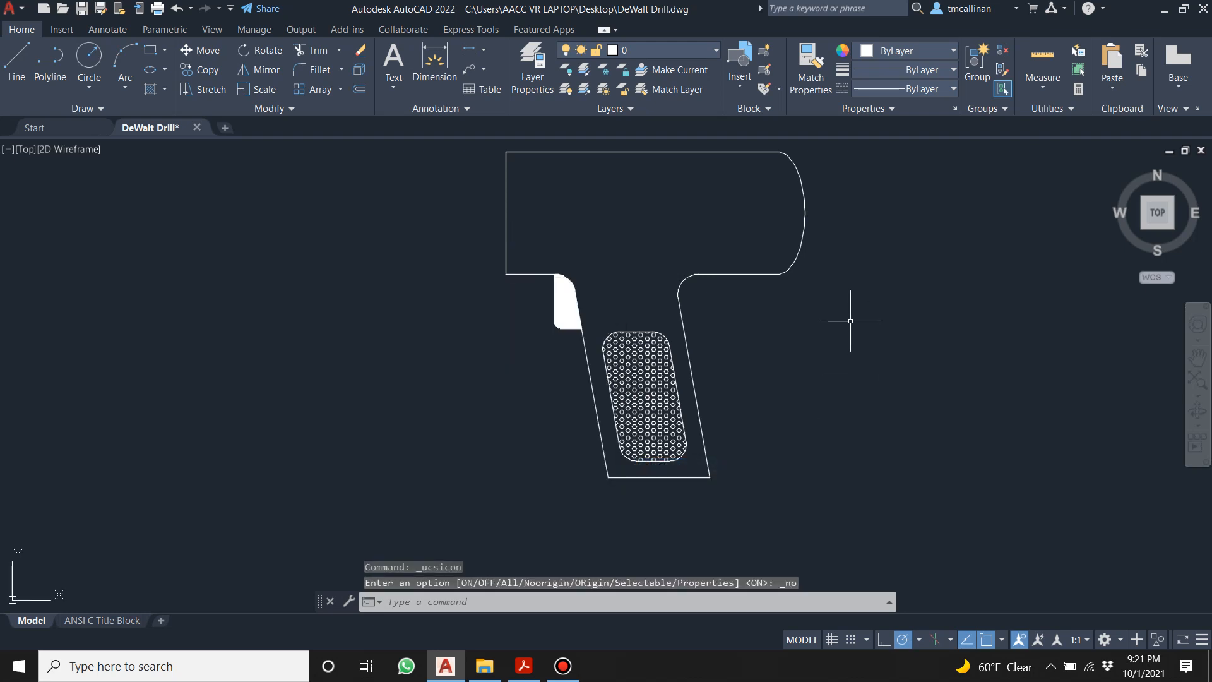
Switch to the exercise PDF in Adobe Acrobat, examine the dimensions of the DeWalt label and side shapes, and return to AutoCAD.
{"action": "left_click", "coordinate": [524, 666]}
{"action": "scroll", "coordinate": [544, 609], "scroll_direction": "down", "scroll_amount": 10}
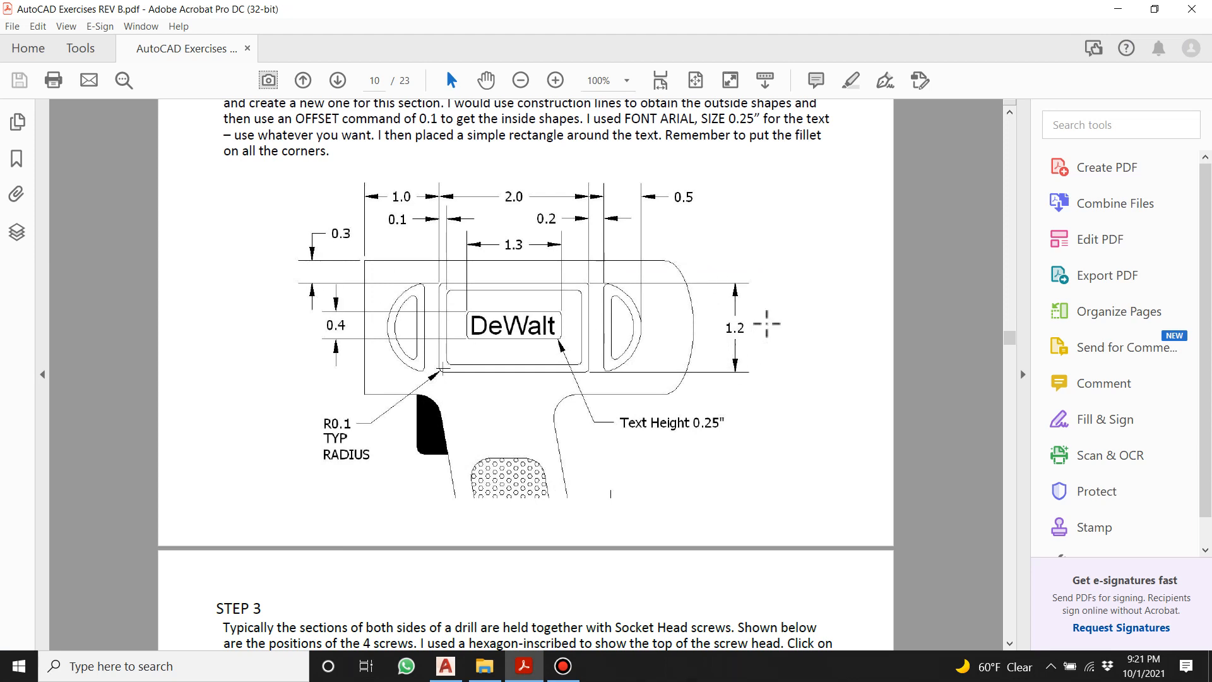
{"action": "left_click", "coordinate": [1116, 9]}
{"action": "key", "text": "Escape"}
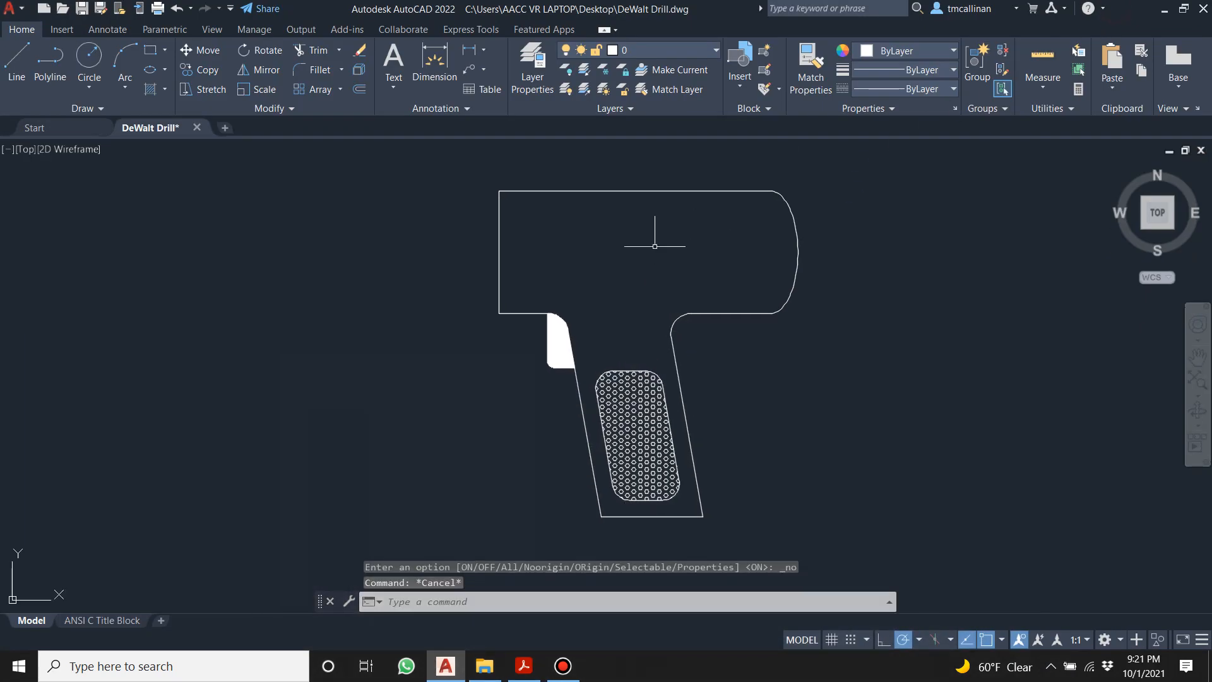
Create a new layer named CONST2 with the color yellow.
{"action": "left_click", "coordinate": [532, 77]}
{"action": "right_click", "coordinate": [169, 163]}
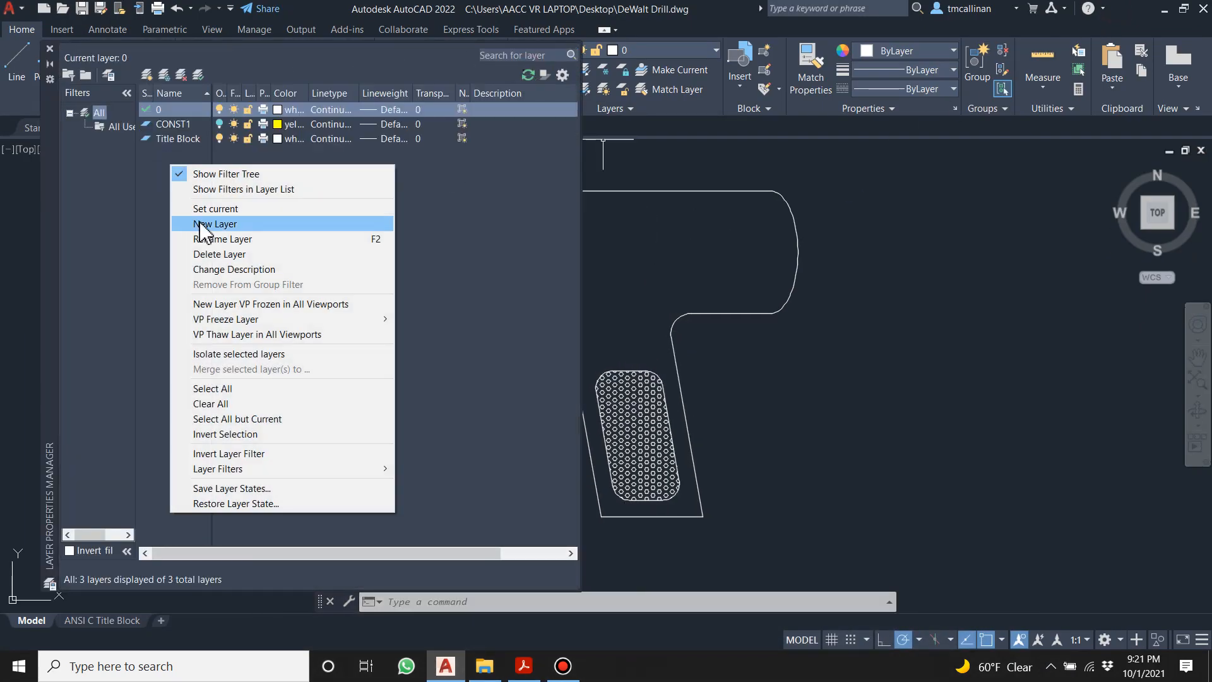
{"action": "left_click", "coordinate": [190, 223]}
{"action": "type", "text": "CONST2"}
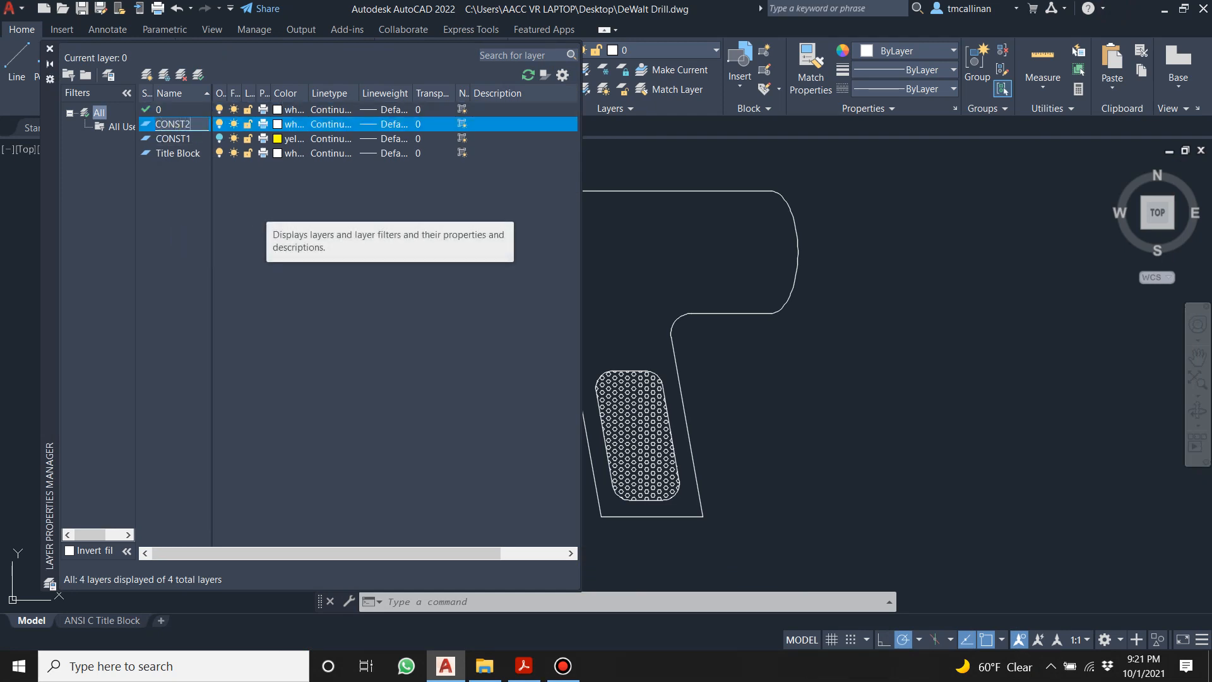
{"action": "left_click", "coordinate": [318, 167]}
{"action": "left_click", "coordinate": [301, 127]}
{"action": "left_click", "coordinate": [489, 365]}
{"action": "left_click", "coordinate": [583, 454]}
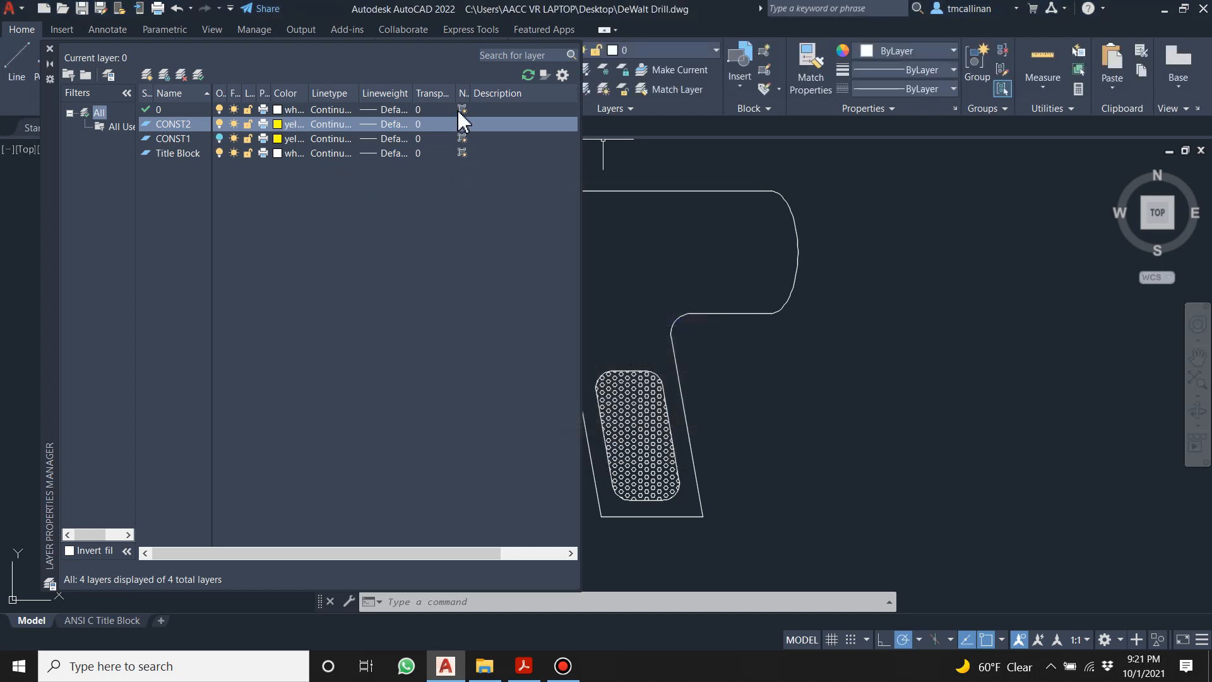
{"action": "left_click", "coordinate": [52, 55]}
{"action": "key", "text": "Escape"}
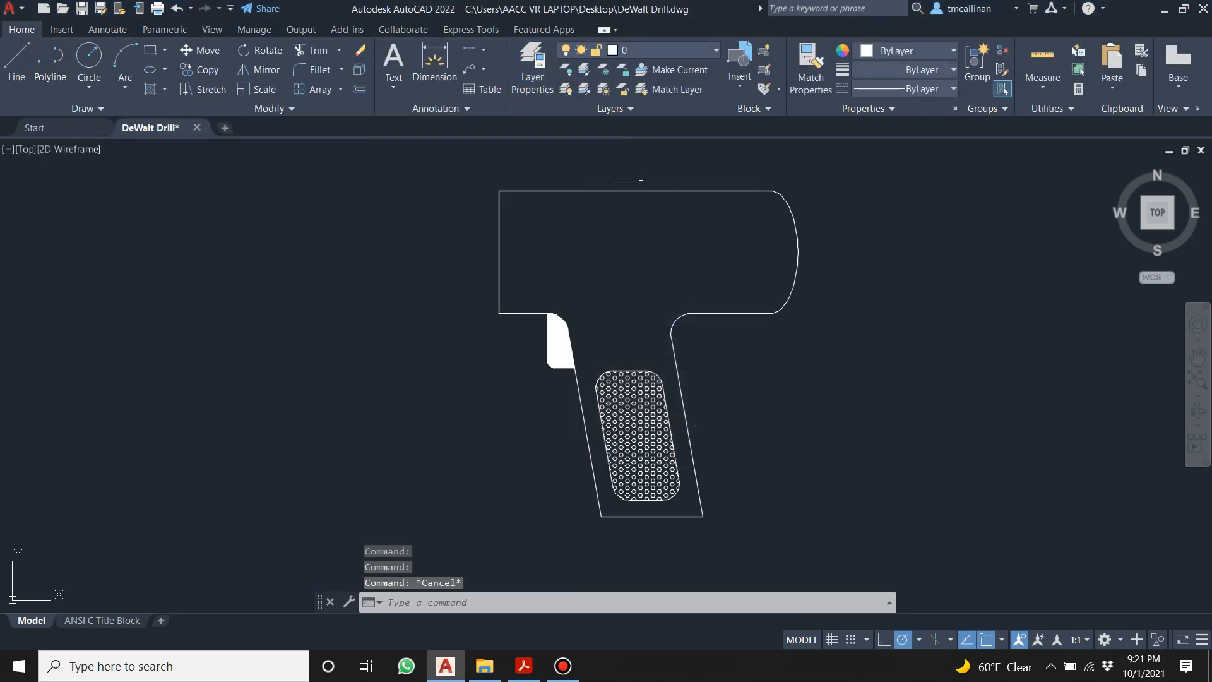
Make layer CONST2 current and draw a horizontal construction line along the top edge of the drill body.
{"action": "scroll", "coordinate": [631, 178], "scroll_direction": "up", "scroll_amount": 2}
{"action": "left_click", "coordinate": [654, 54]}
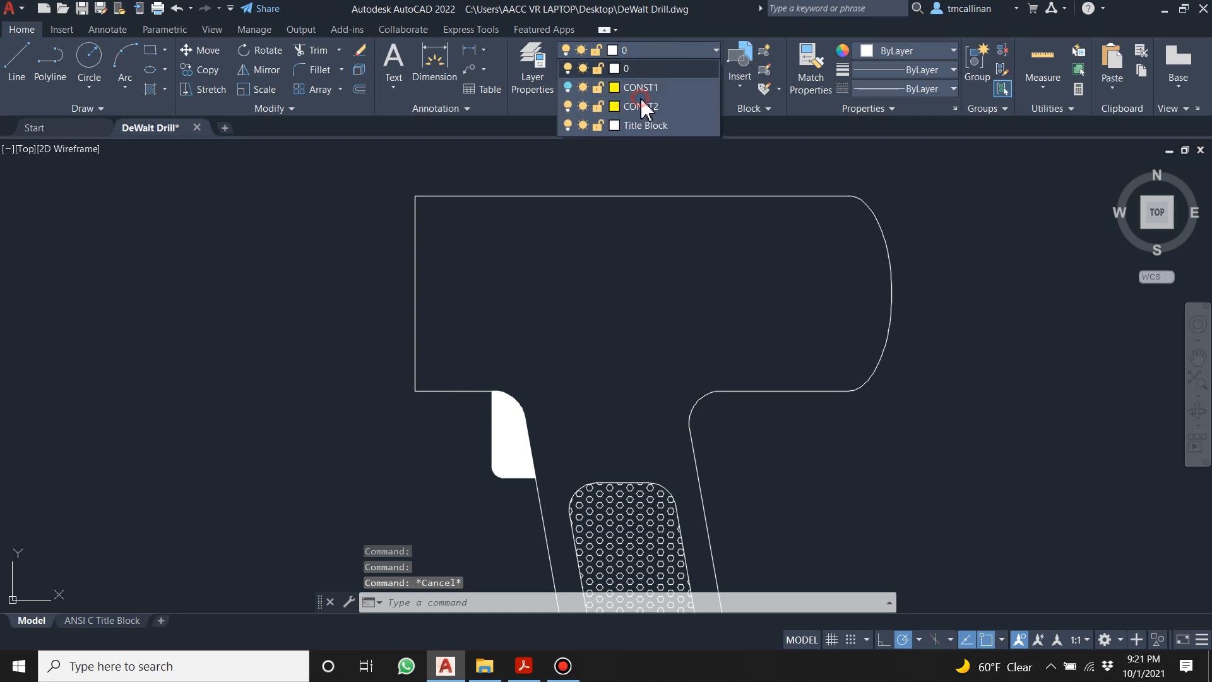
{"action": "left_click", "coordinate": [644, 107]}
{"action": "left_click", "coordinate": [88, 108]}
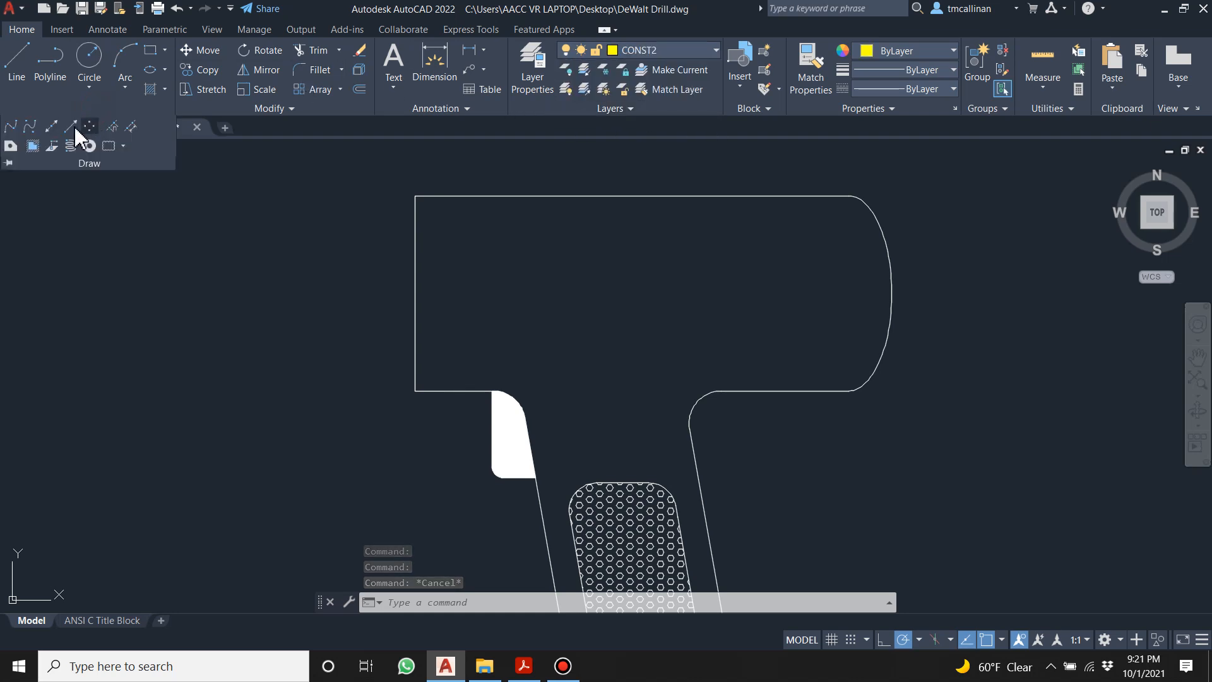
{"action": "left_click", "coordinate": [50, 127]}
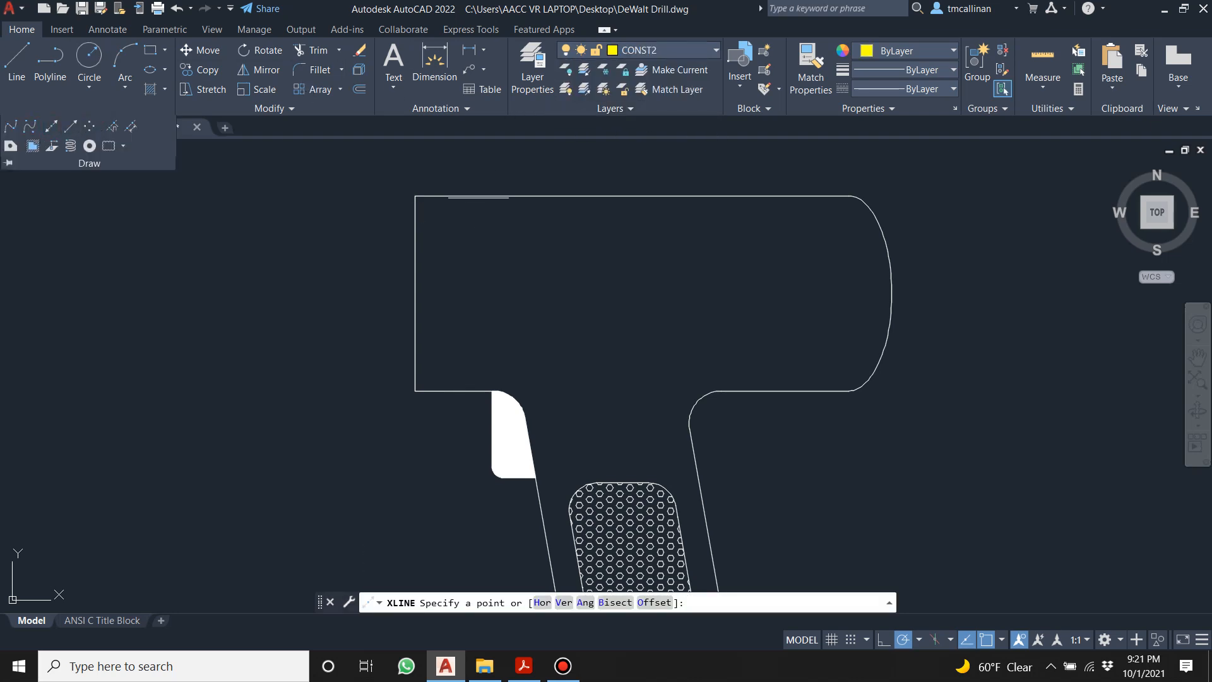
{"action": "left_click", "coordinate": [414, 196]}
{"action": "key", "text": "Escape"}
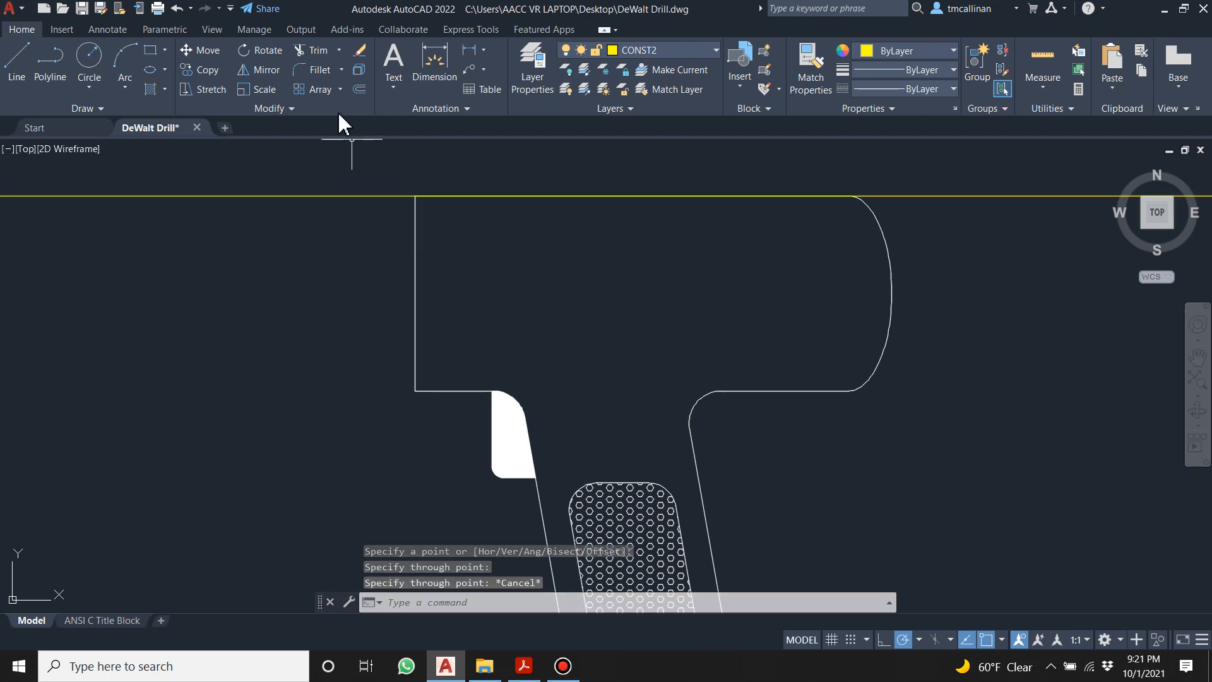
Offset the horizontal construction line 0.3 downward into the drill body.
{"action": "left_click", "coordinate": [358, 88]}
{"action": "type", "text": ".3"}
{"action": "key", "text": "Return"}
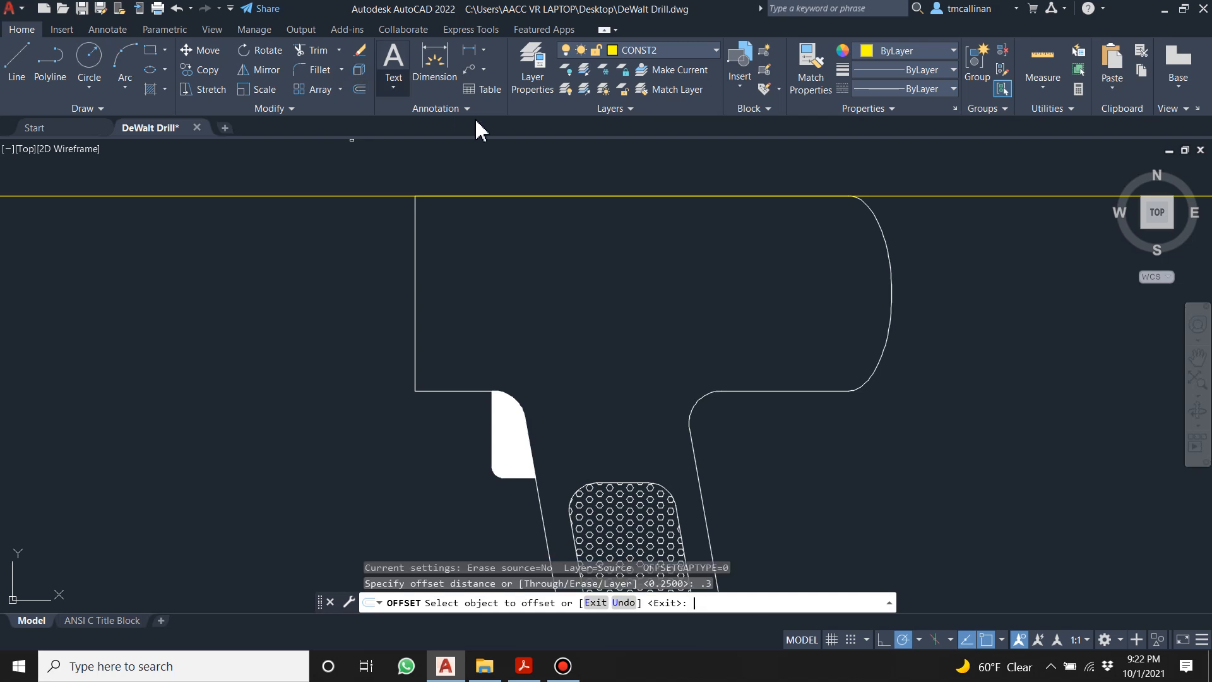
{"action": "left_click", "coordinate": [388, 196]}
{"action": "left_click", "coordinate": [380, 246]}
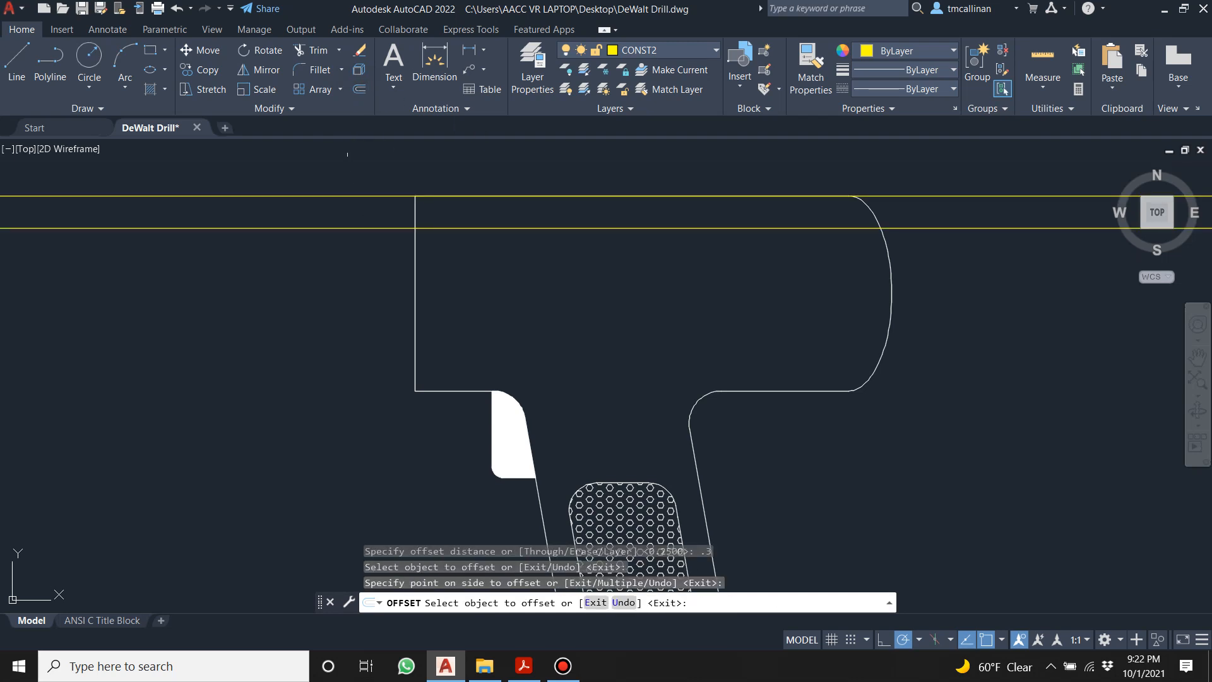
Offset the lower of the two horizontal construction lines 1.2 downward across the drill body.
{"action": "left_click", "coordinate": [358, 88]}
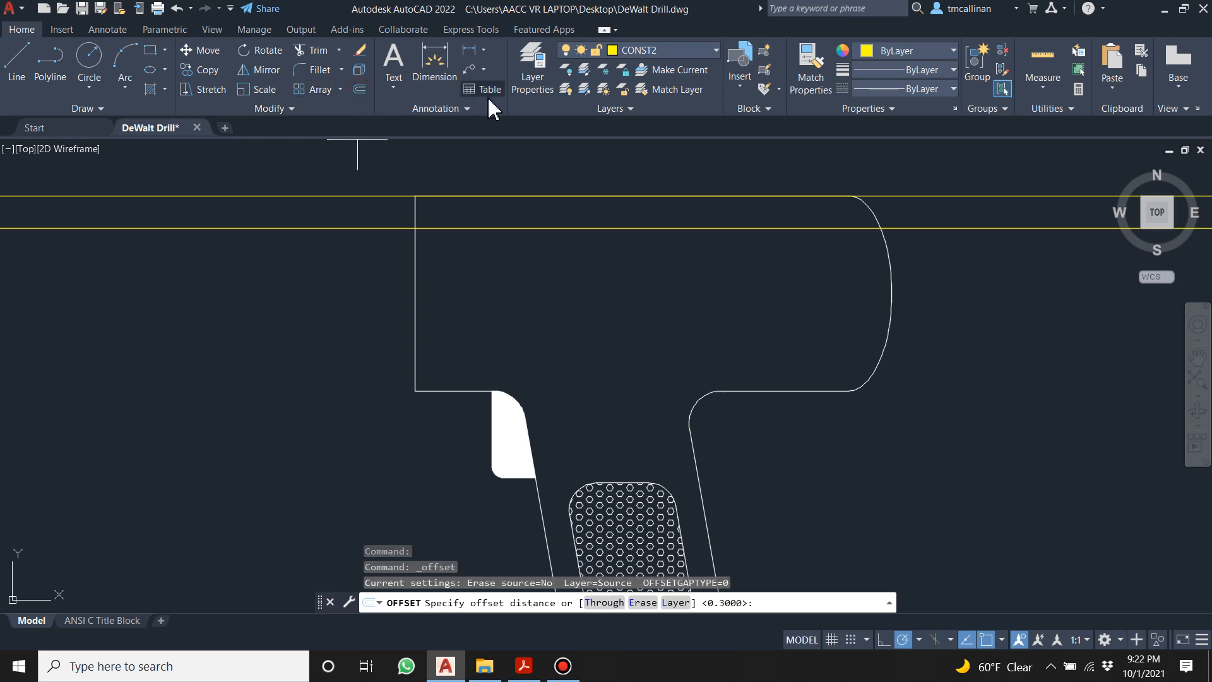
{"action": "type", "text": "1.2"}
{"action": "key", "text": "Return"}
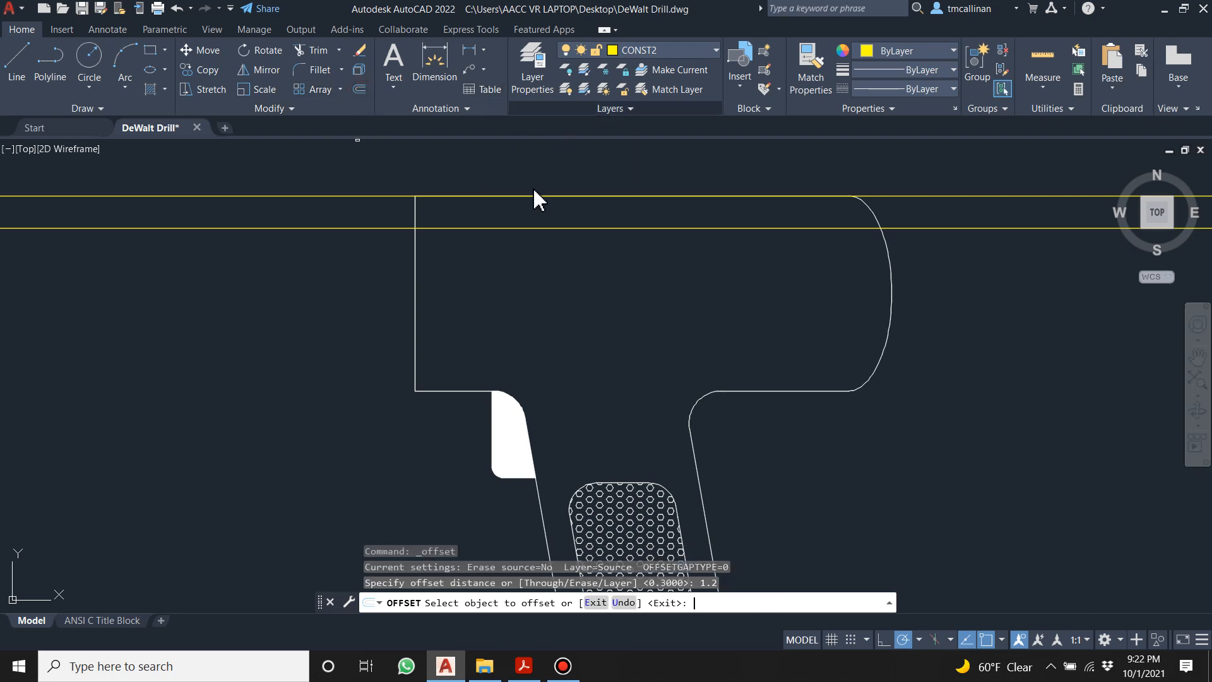
{"action": "left_click", "coordinate": [383, 230]}
{"action": "left_click", "coordinate": [364, 285]}
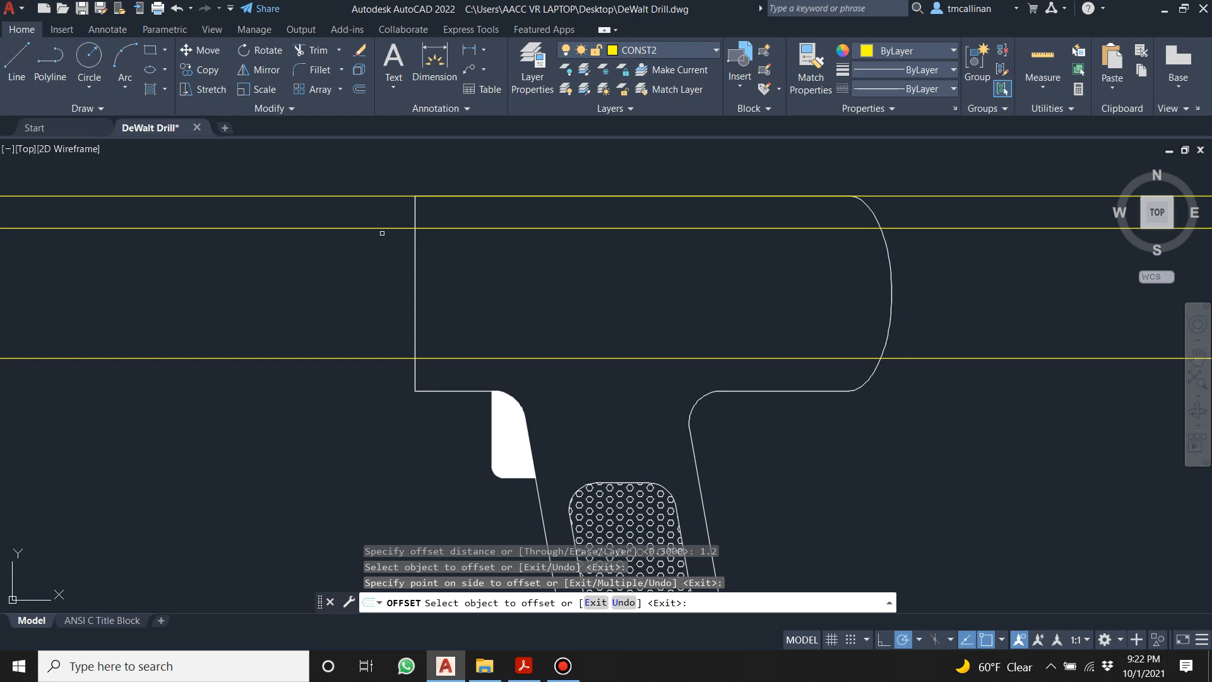
{"action": "key", "text": "Escape"}
Check the exercise PDF in Adobe Acrobat, return to AutoCAD and draw a vertical construction line along the drill body's left edge.
{"action": "left_click", "coordinate": [523, 666]}
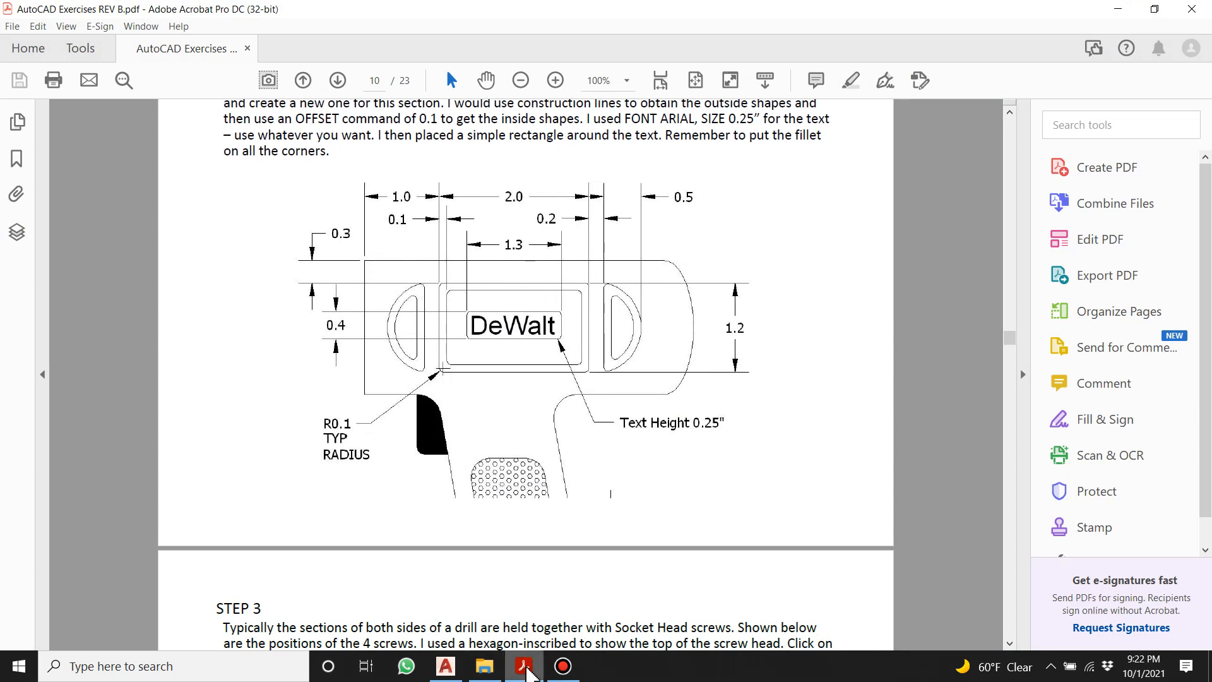
{"action": "left_click", "coordinate": [445, 666]}
{"action": "key", "text": "Escape"}
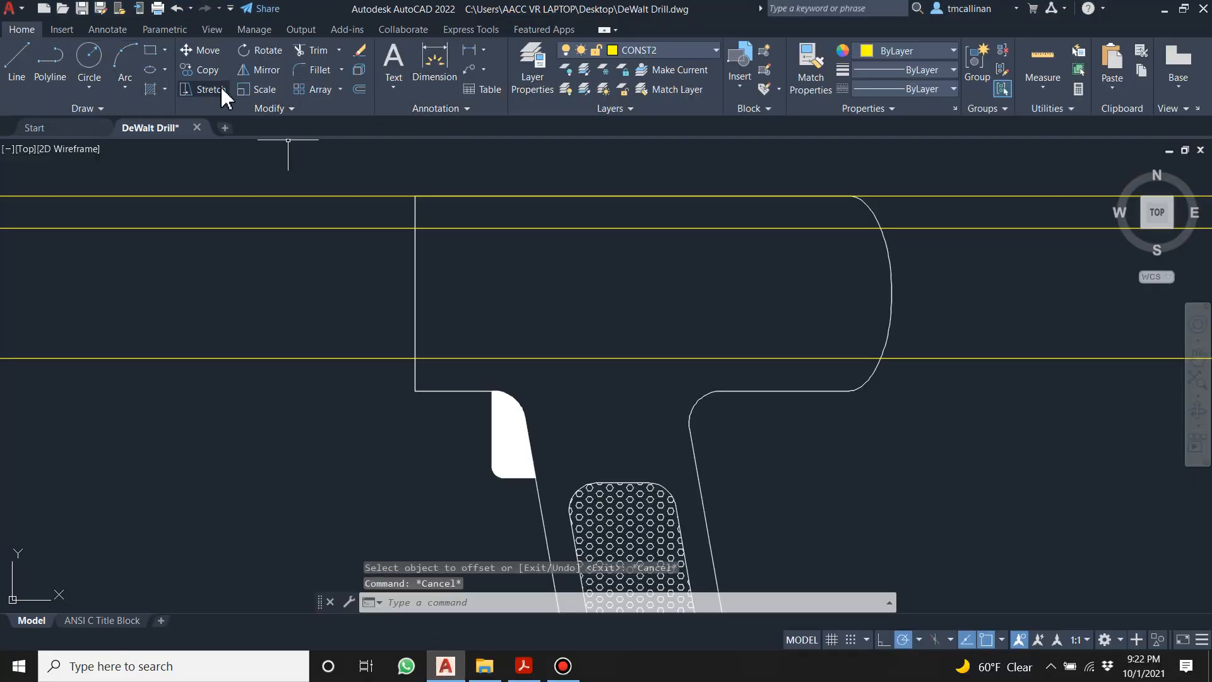
{"action": "left_click", "coordinate": [94, 108]}
{"action": "left_click", "coordinate": [52, 127]}
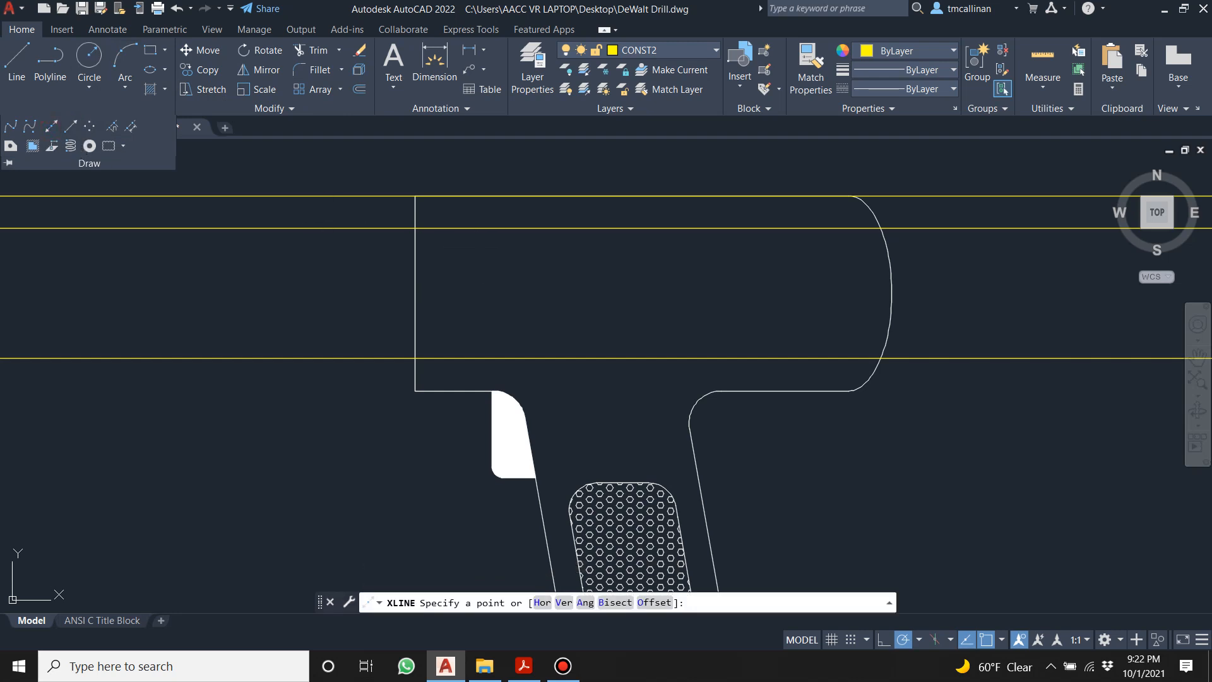
{"action": "left_click", "coordinate": [415, 196]}
{"action": "left_click", "coordinate": [412, 166]}
{"action": "key", "text": "Escape"}
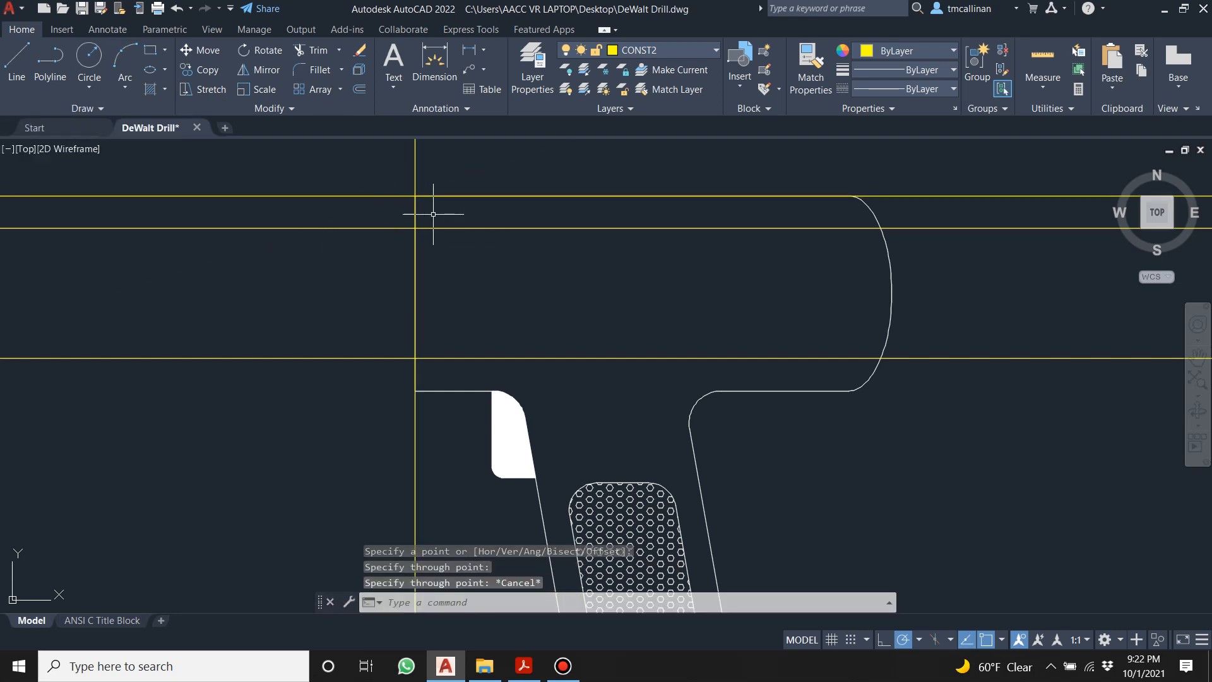
Offset the vertical construction line at the drill body's left edge 1 to the right.
{"action": "scroll", "coordinate": [481, 216], "scroll_direction": "down", "scroll_amount": 2}
{"action": "middle_click_drag", "start_coordinate": [482, 217], "coordinate": [465, 229]}
{"action": "scroll", "coordinate": [476, 217], "scroll_direction": "up", "scroll_amount": 2}
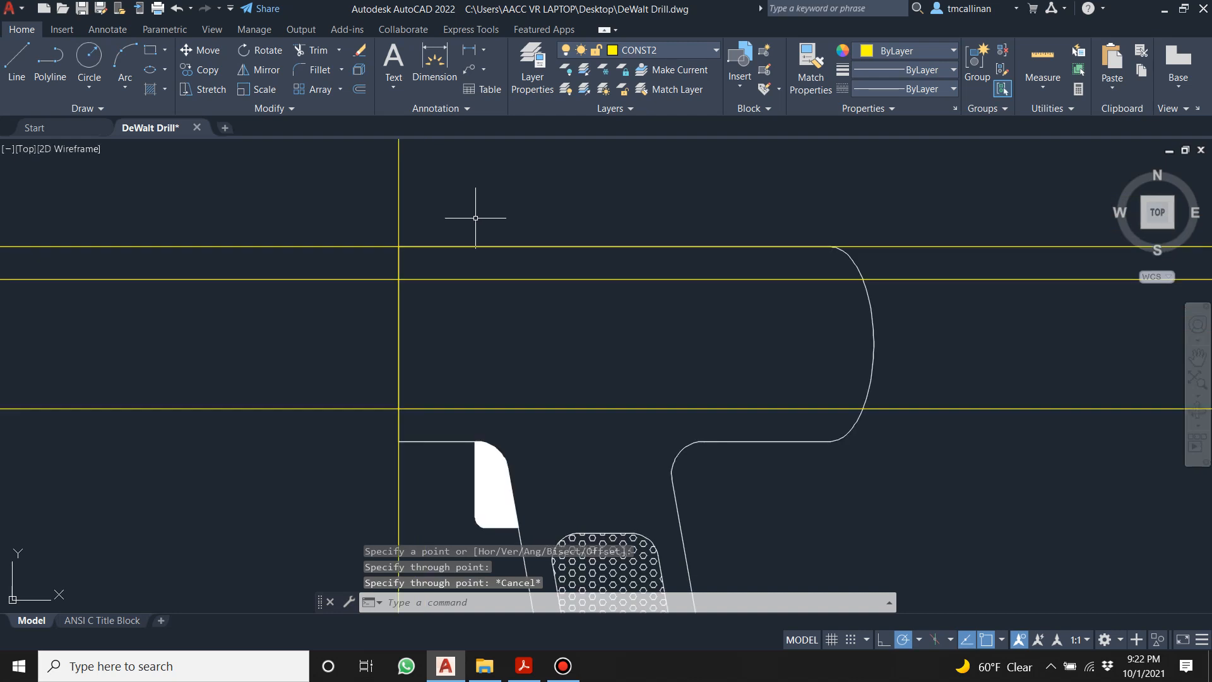
{"action": "left_click", "coordinate": [359, 89]}
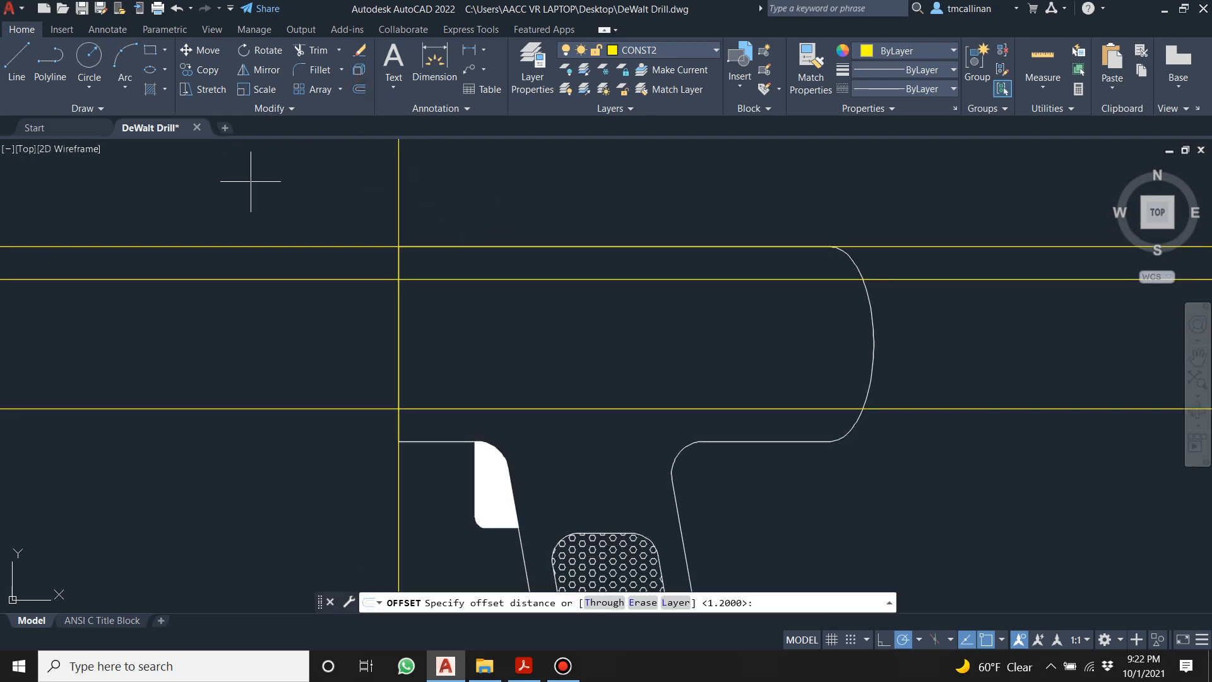
{"action": "key", "text": "Return"}
{"action": "left_click", "coordinate": [399, 207]}
{"action": "left_click", "coordinate": [462, 209]}
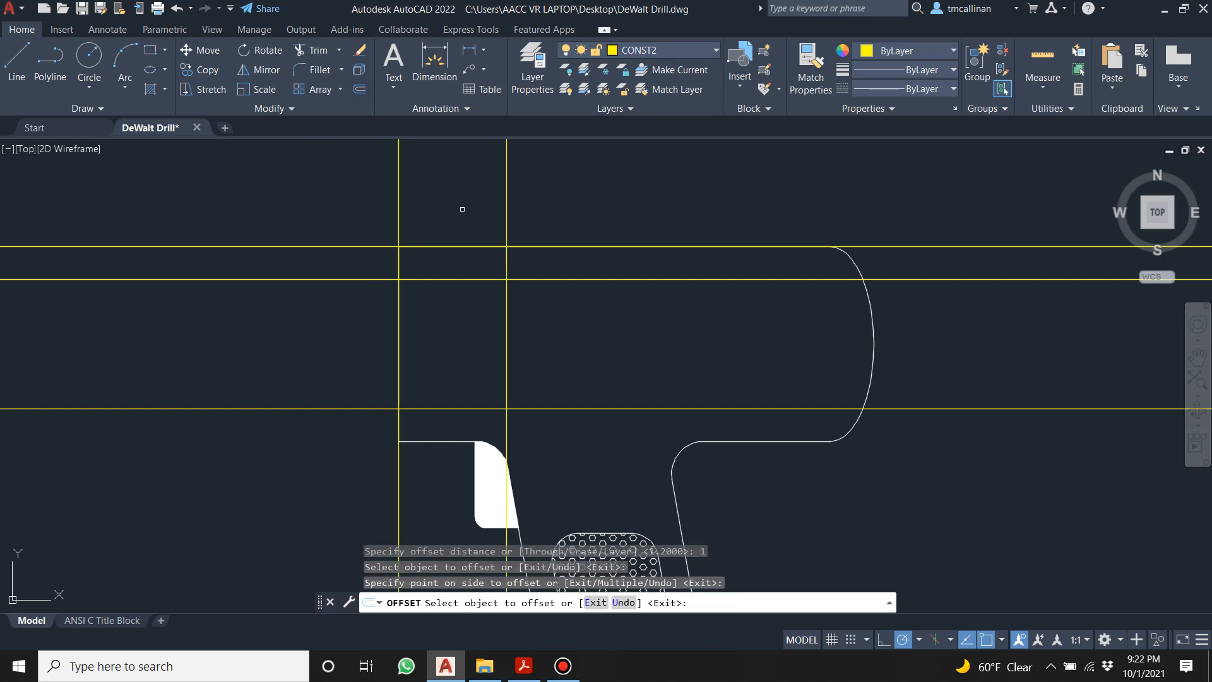
{"action": "key", "text": "Return"}
Offset the newest vertical construction line 2 to the right for the far side of the label rectangle.
{"action": "left_click", "coordinate": [359, 89]}
{"action": "key", "text": "Return"}
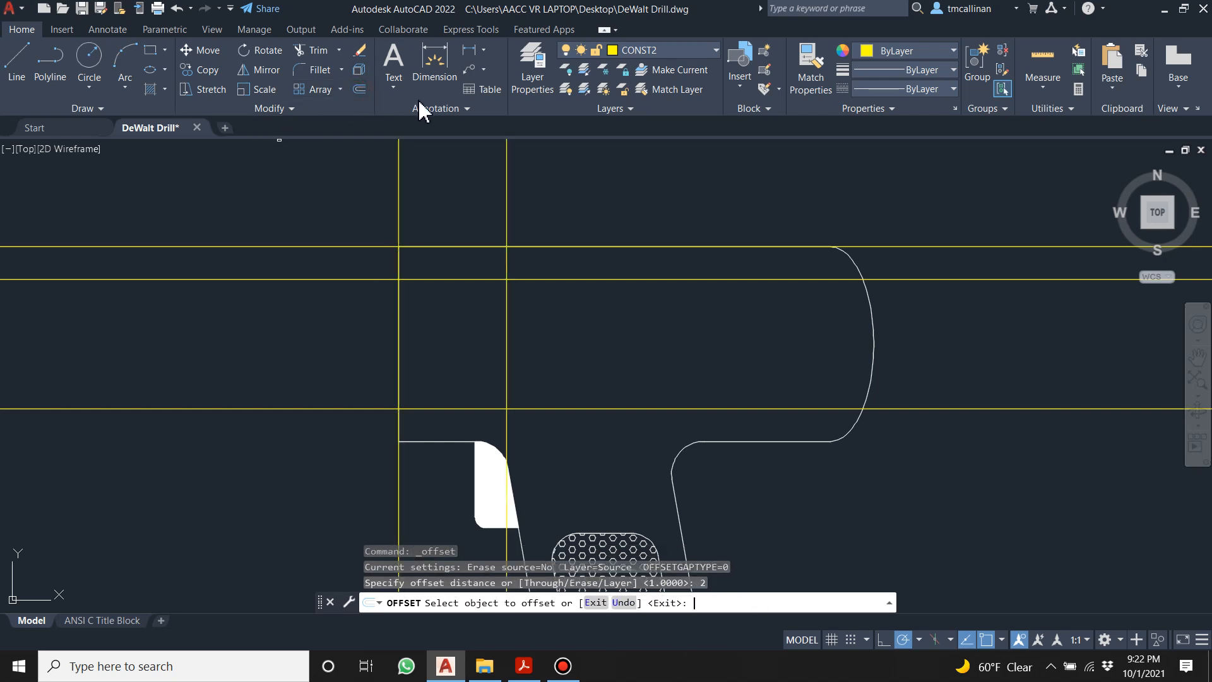
{"action": "left_click", "coordinate": [508, 196]}
{"action": "left_click", "coordinate": [706, 195]}
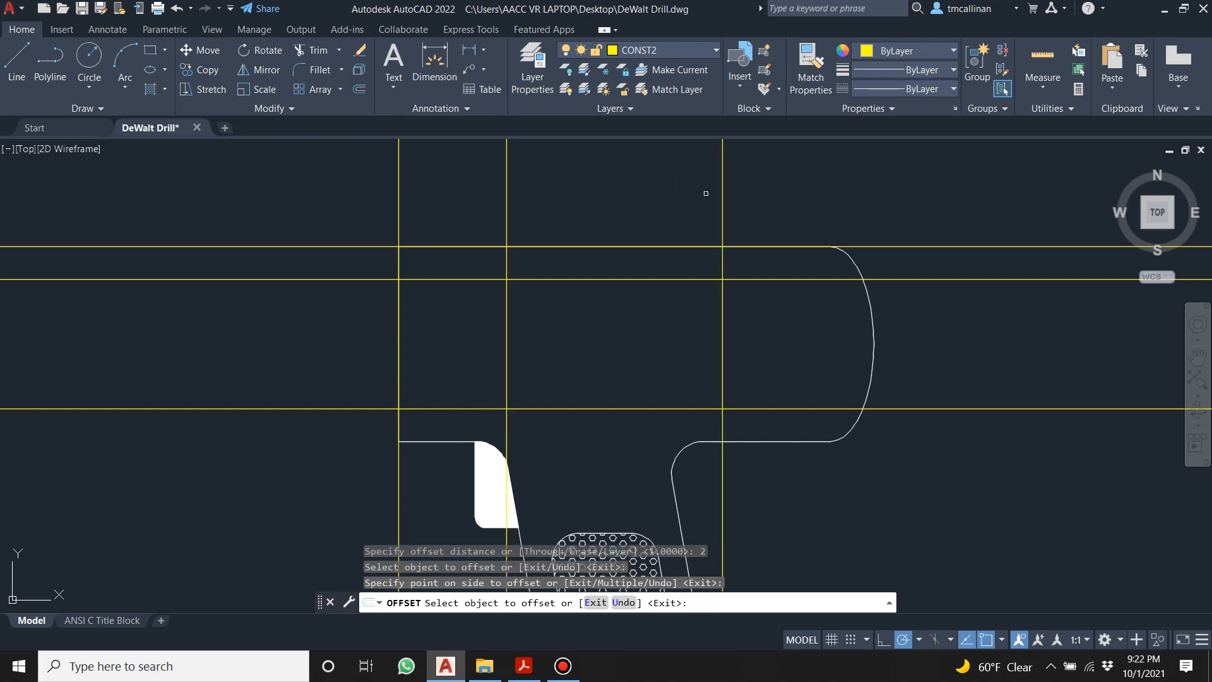
{"action": "key", "text": "Escape"}
{"action": "scroll", "coordinate": [606, 370], "scroll_direction": "up", "scroll_amount": 2}
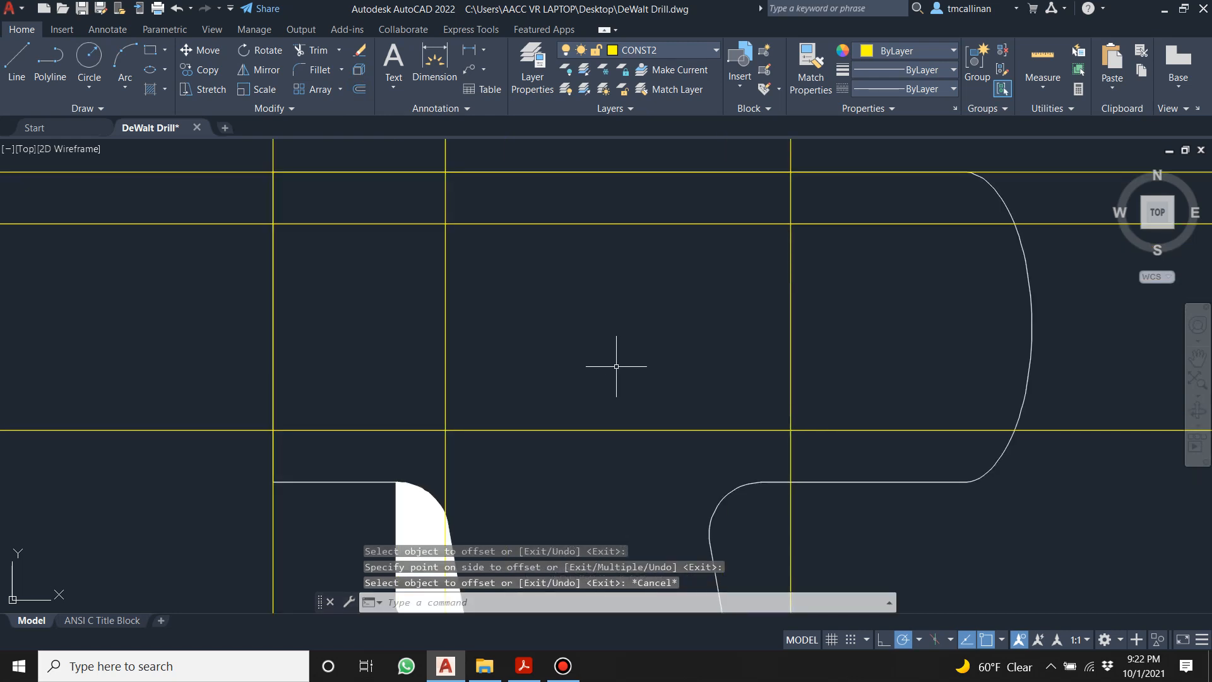
{"action": "key", "text": "Escape"}
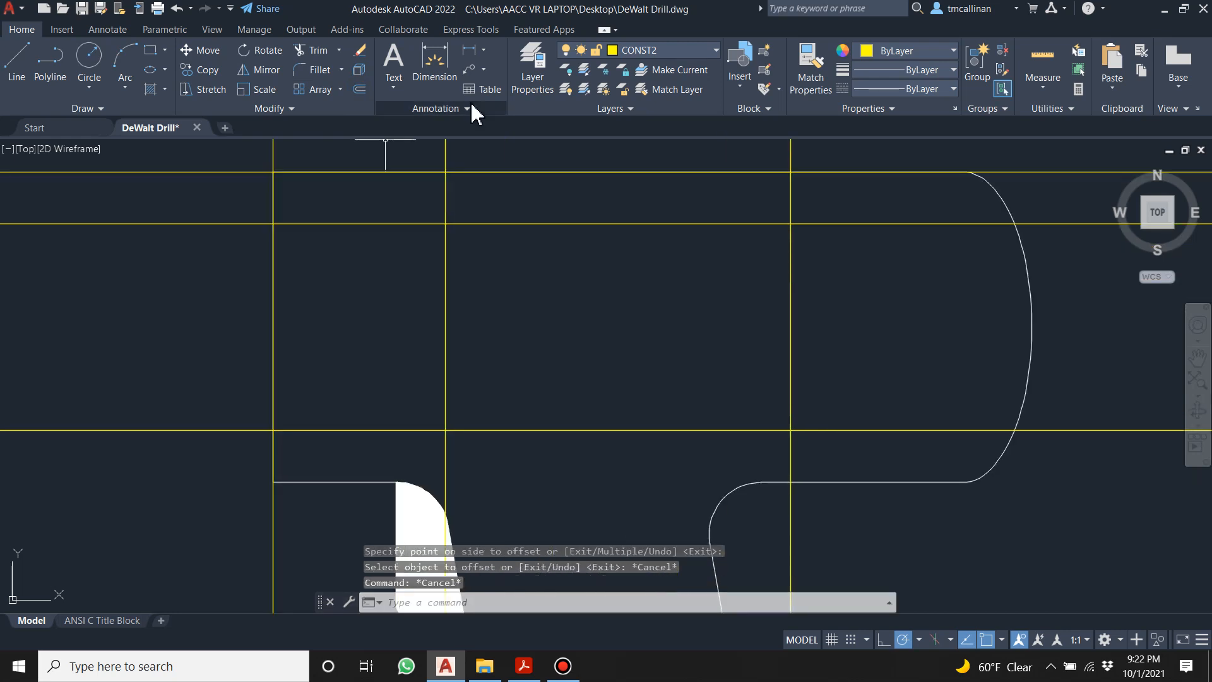
Make layer 0 current and draw the label rectangle between the construction line intersections inside the drill body.
{"action": "left_click", "coordinate": [654, 52]}
{"action": "left_click", "coordinate": [644, 67]}
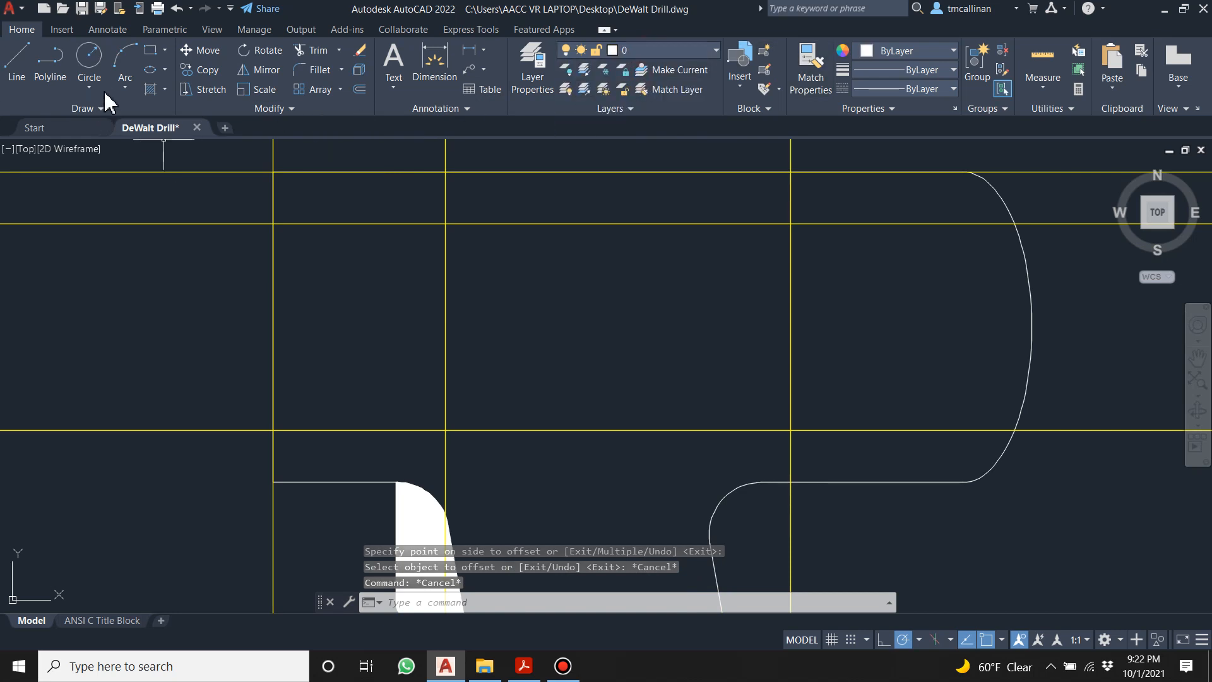
{"action": "left_click", "coordinate": [151, 50]}
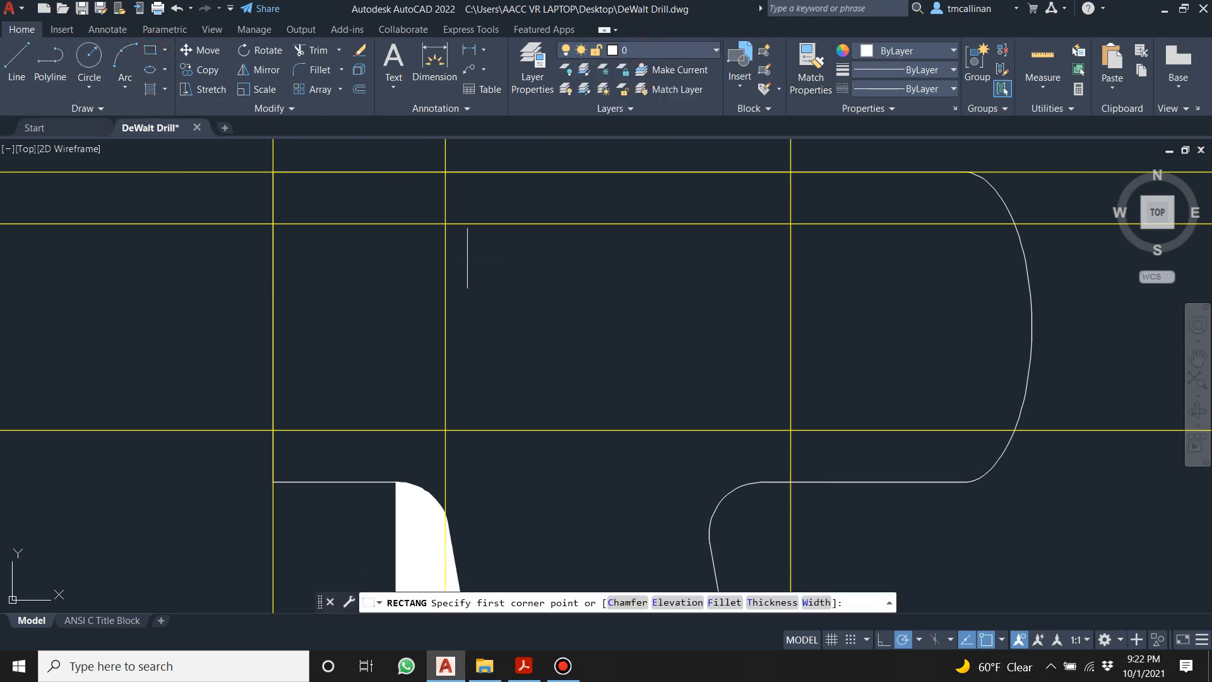
{"action": "left_click", "coordinate": [445, 224]}
{"action": "left_click", "coordinate": [789, 429]}
{"action": "key", "text": "Escape"}
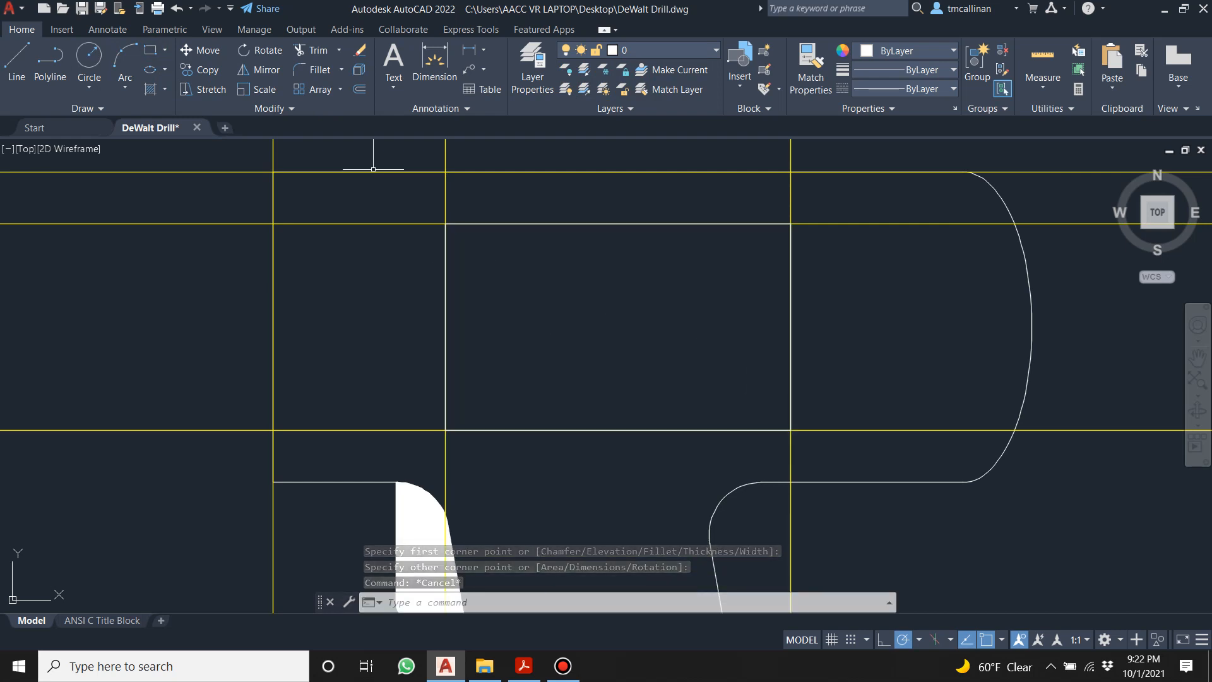
Offset the label rectangle 0.1 inward, then check the side shape spacing in the Adobe Acrobat exercise PDF and return to AutoCAD.
{"action": "left_click", "coordinate": [359, 88]}
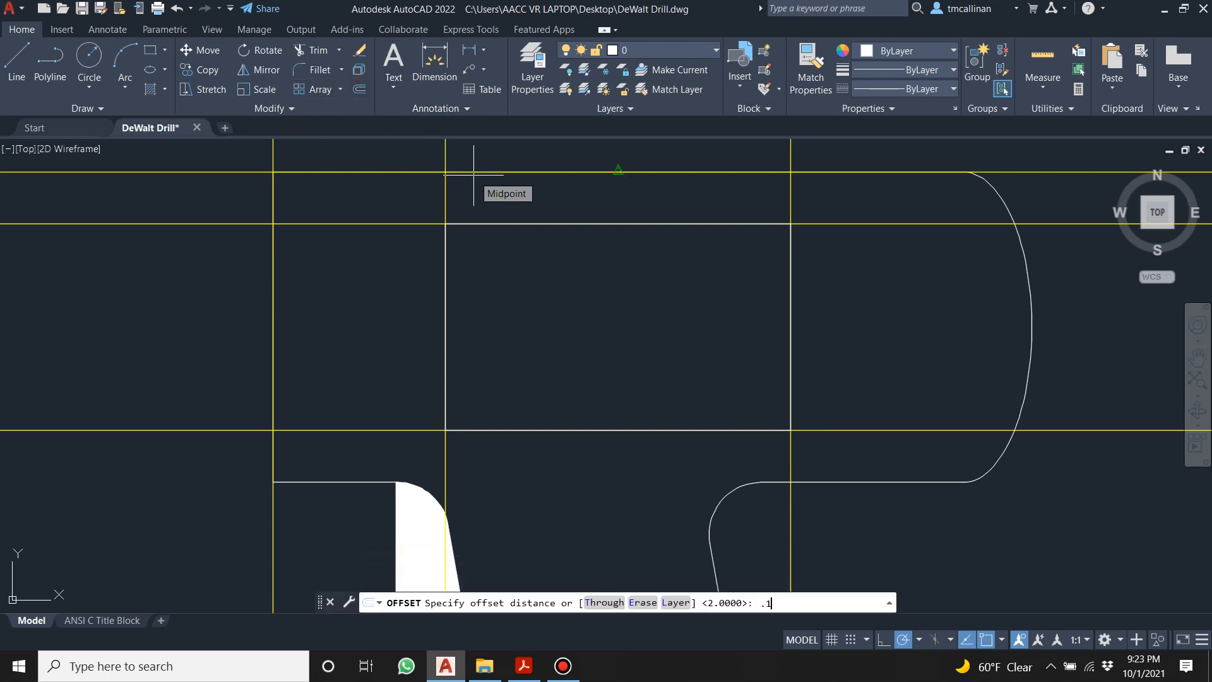
{"action": "key", "text": "Return"}
{"action": "left_click", "coordinate": [608, 225]}
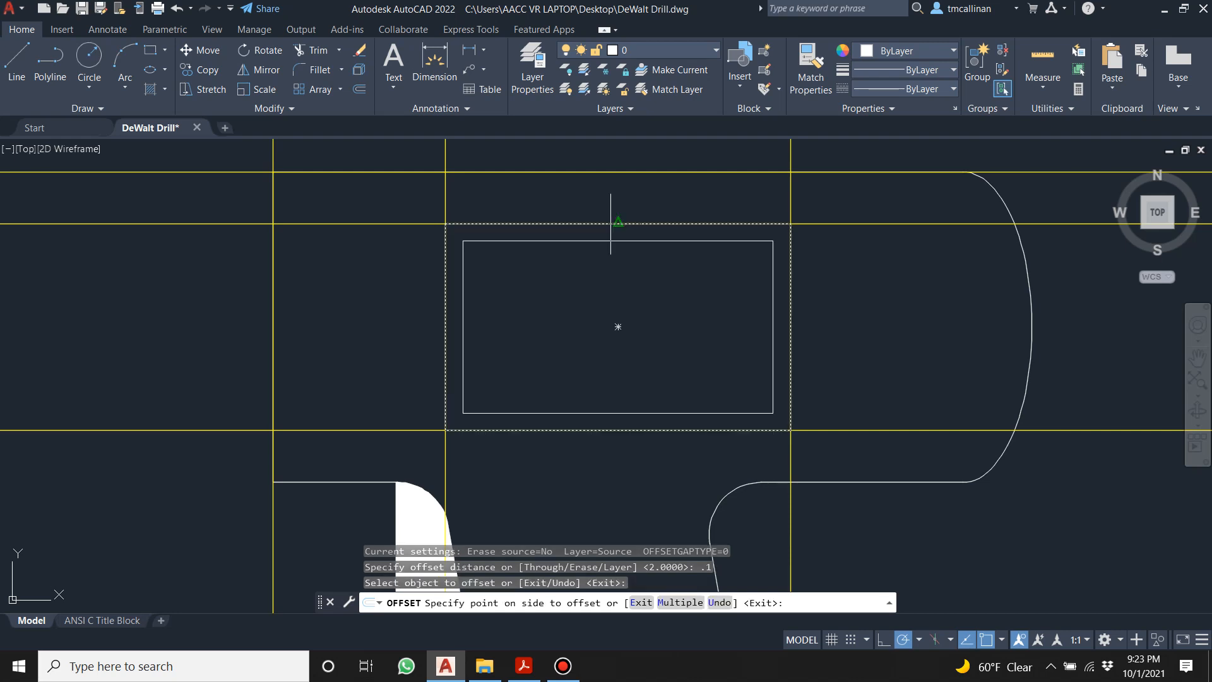
{"action": "left_click", "coordinate": [602, 259]}
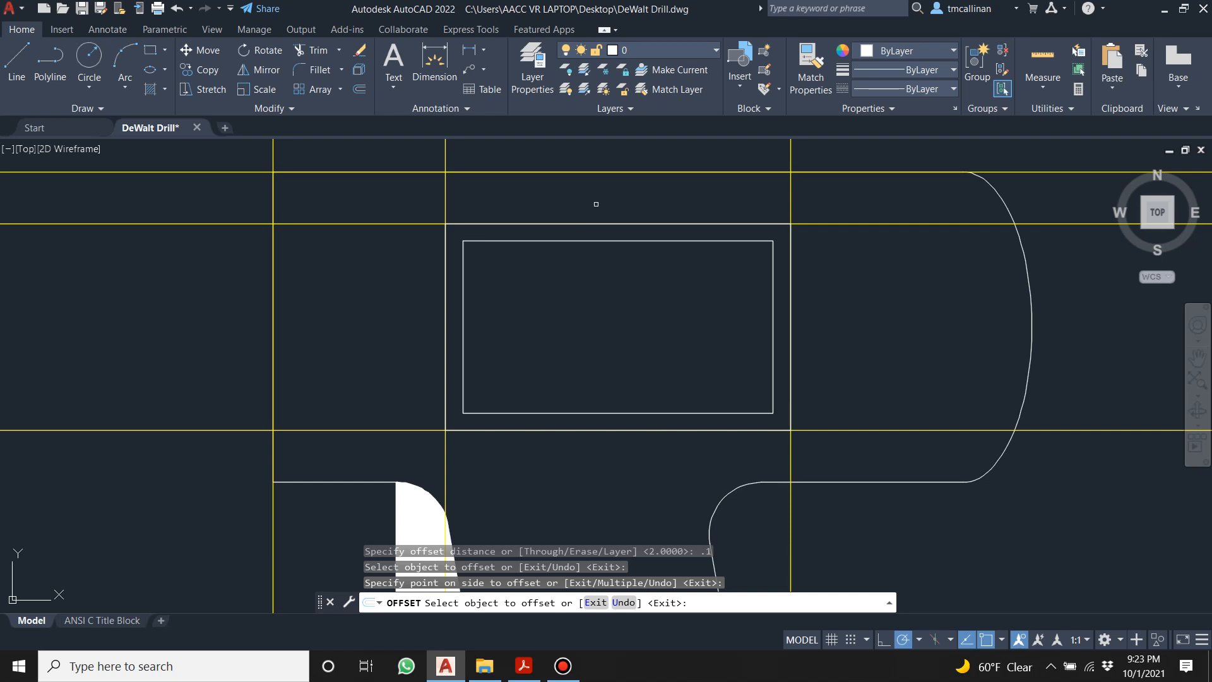
{"action": "left_click", "coordinate": [524, 664]}
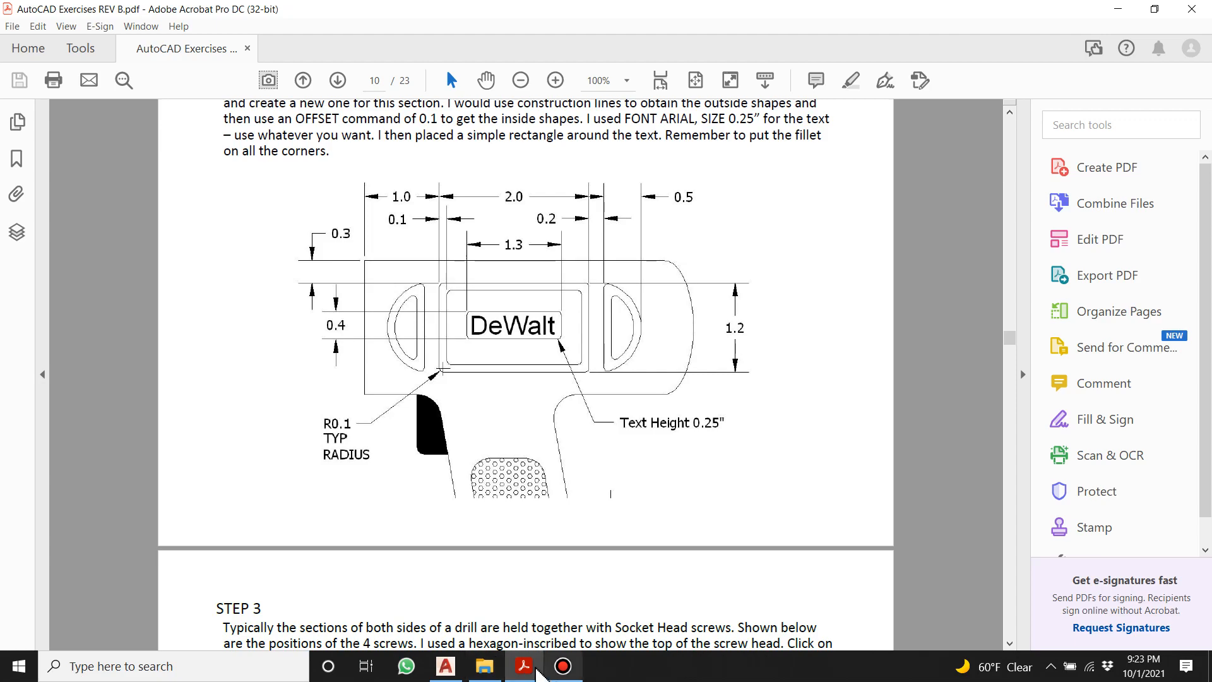
{"action": "left_click", "coordinate": [447, 665]}
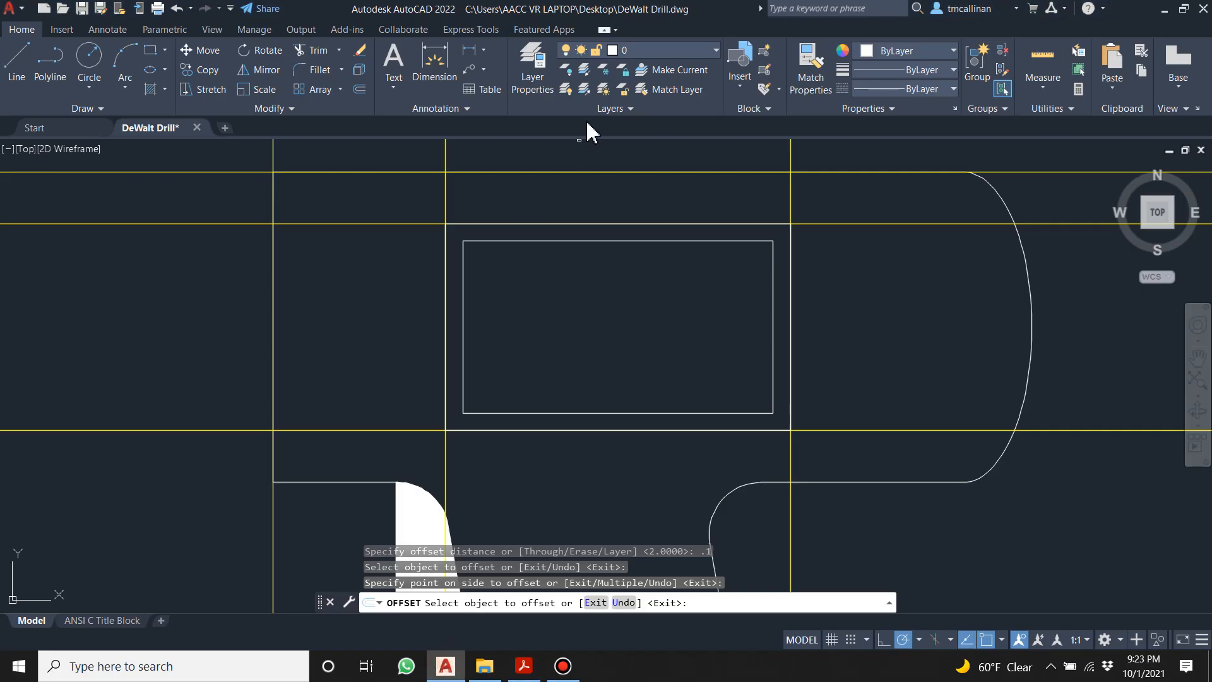
{"action": "key", "text": "Escape"}
Make layer CONST2 current and offset the vertical construction lines on both sides of the label rectangle 0.2 outward.
{"action": "left_click", "coordinate": [631, 50]}
{"action": "left_click", "coordinate": [631, 88]}
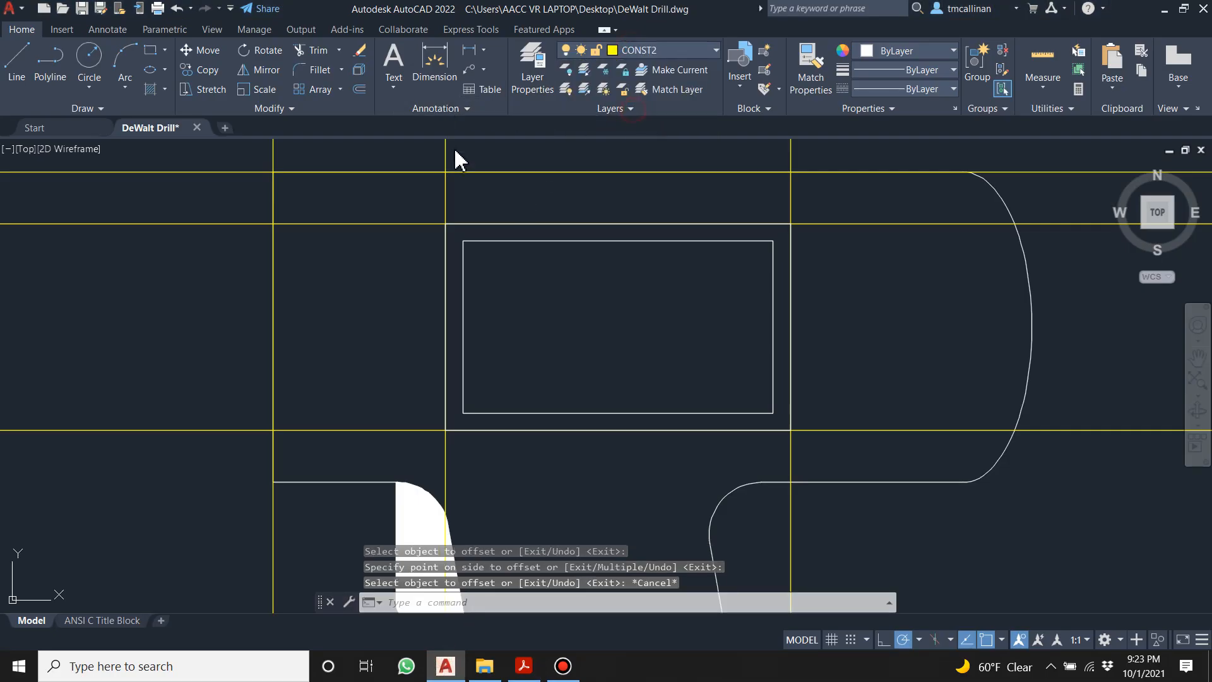
{"action": "left_click", "coordinate": [359, 90]}
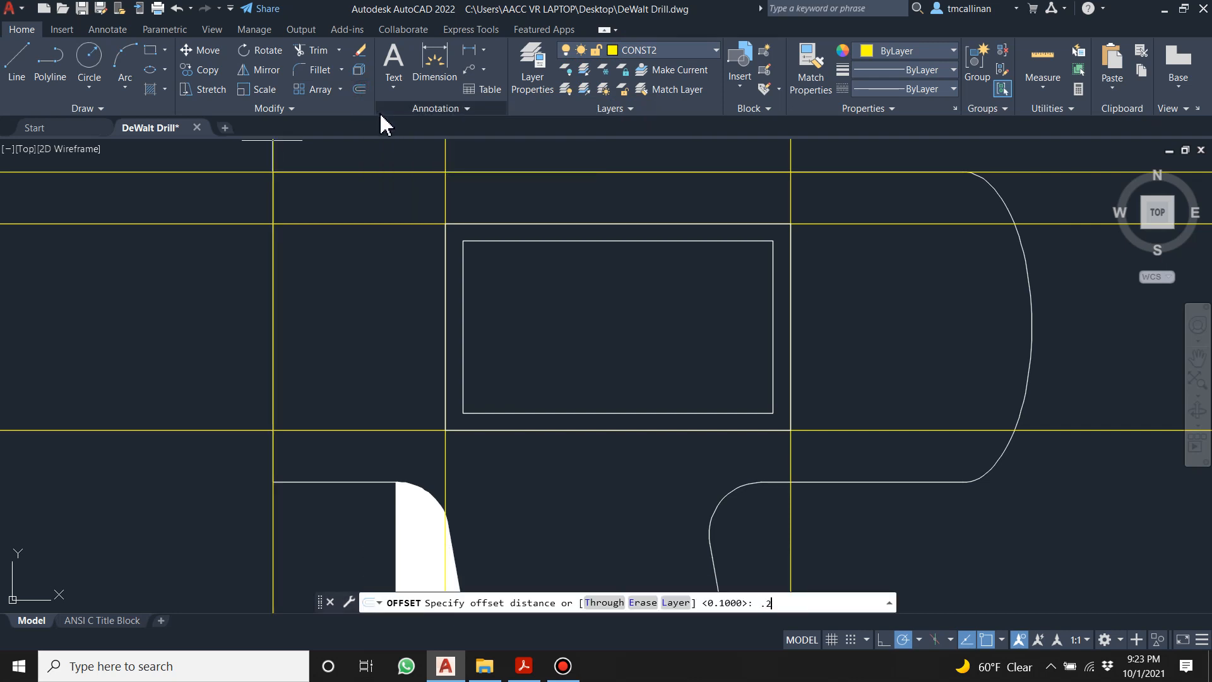
{"action": "type", "text": ".2"}
{"action": "key", "text": "Return"}
{"action": "left_click", "coordinate": [791, 195]}
{"action": "left_click", "coordinate": [825, 193]}
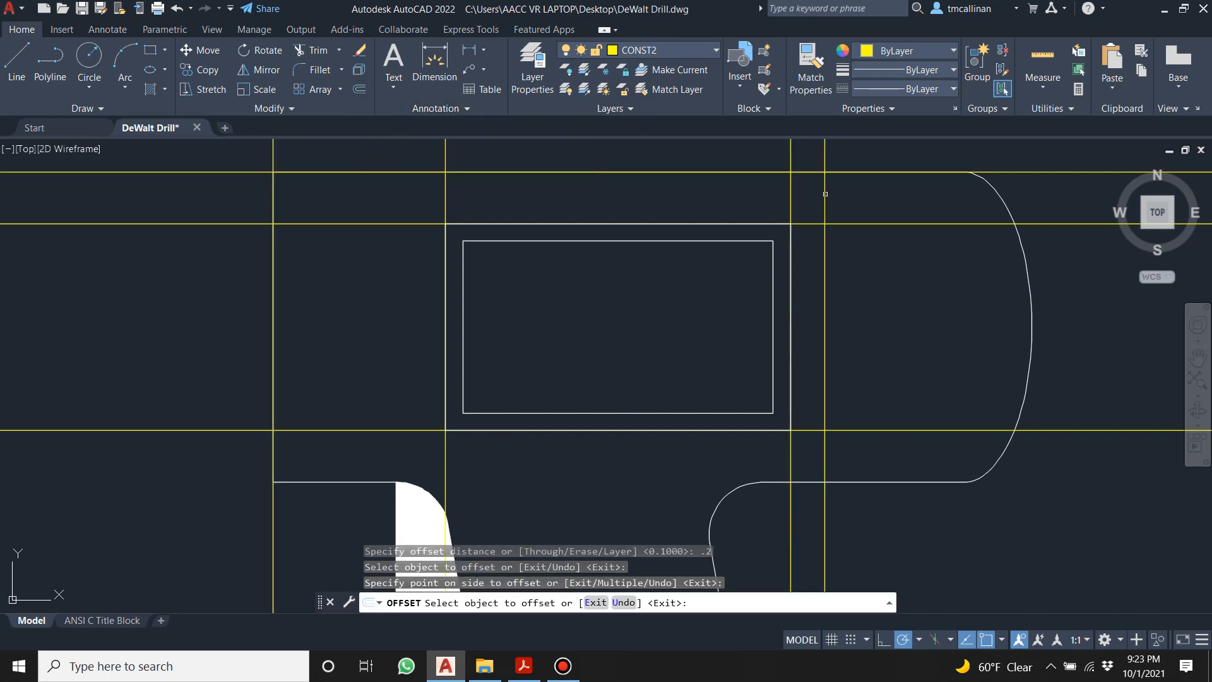
{"action": "left_click", "coordinate": [445, 199]}
{"action": "left_click", "coordinate": [417, 195]}
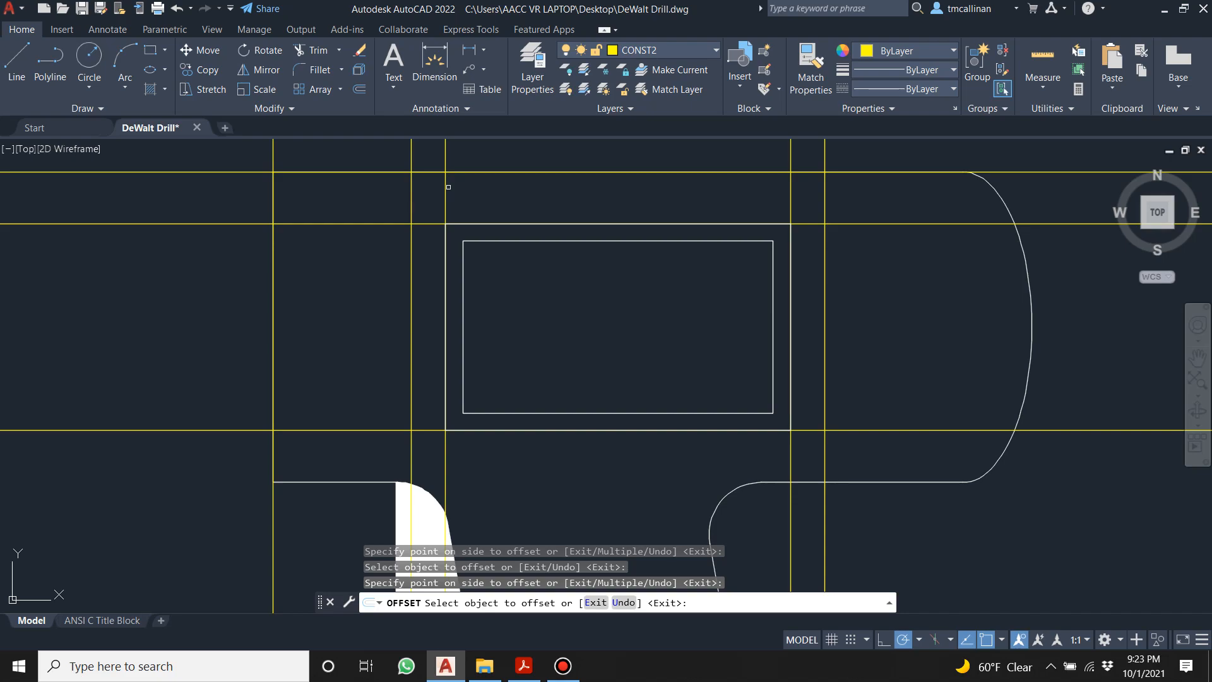
Check the side shape width in the Adobe Acrobat exercise PDF, return to AutoCAD and try to offset the rightmost construction line by 0.5.
{"action": "left_click", "coordinate": [524, 666]}
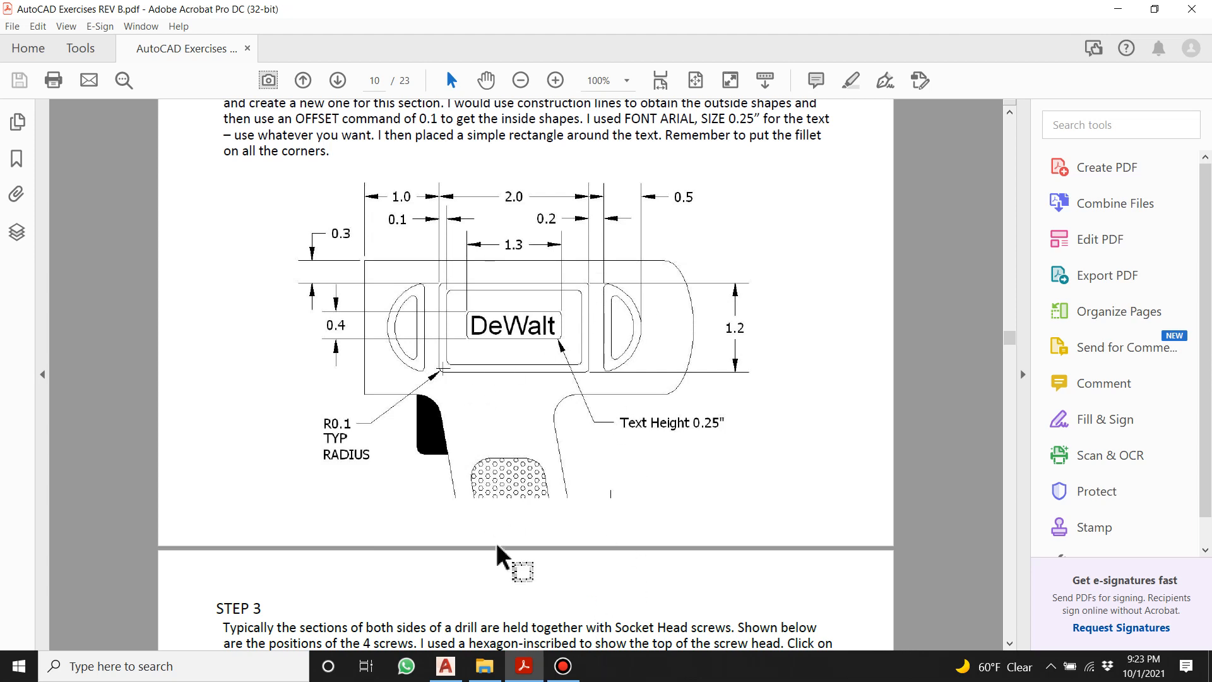
{"action": "left_click", "coordinate": [446, 666]}
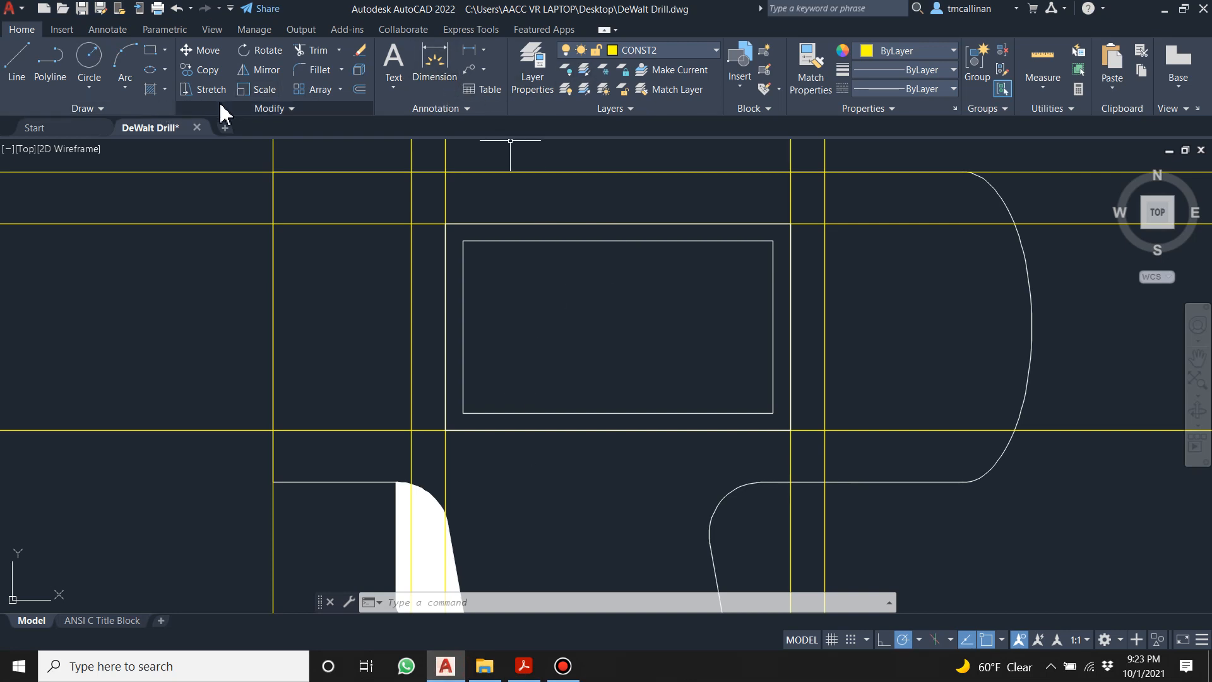
{"action": "left_click", "coordinate": [359, 89]}
{"action": "type", "text": "."}
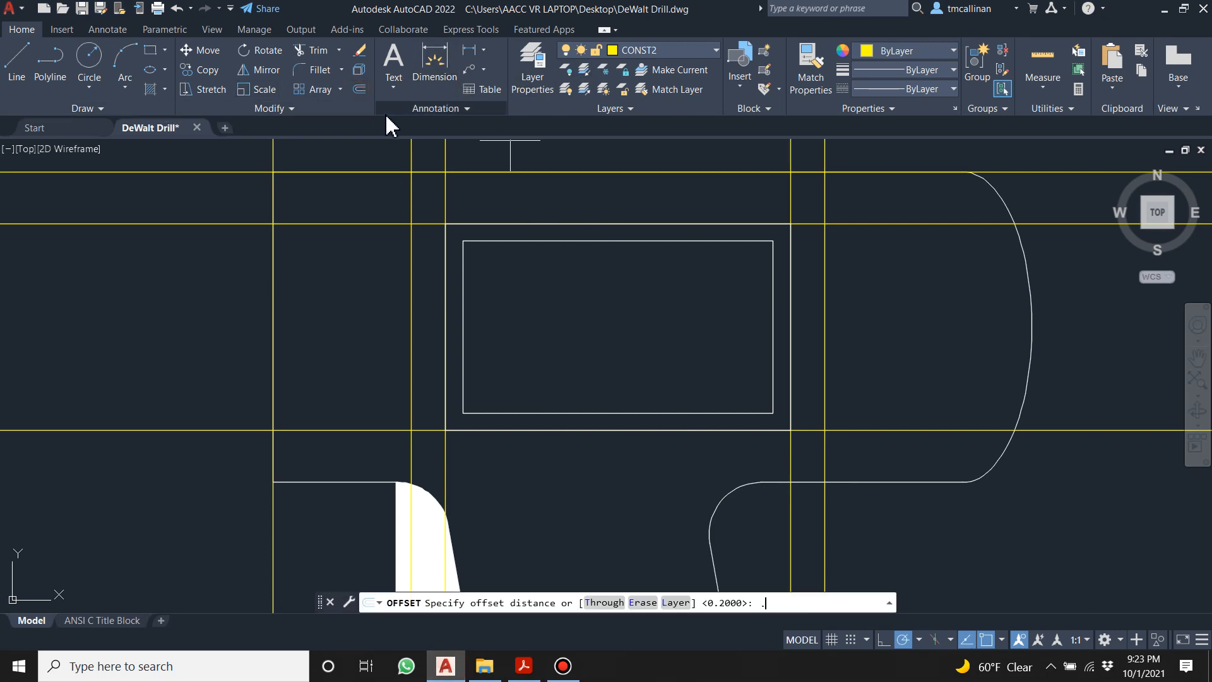
{"action": "type", "text": "5"}
{"action": "key", "text": "Return"}
{"action": "left_click", "coordinate": [825, 286]}
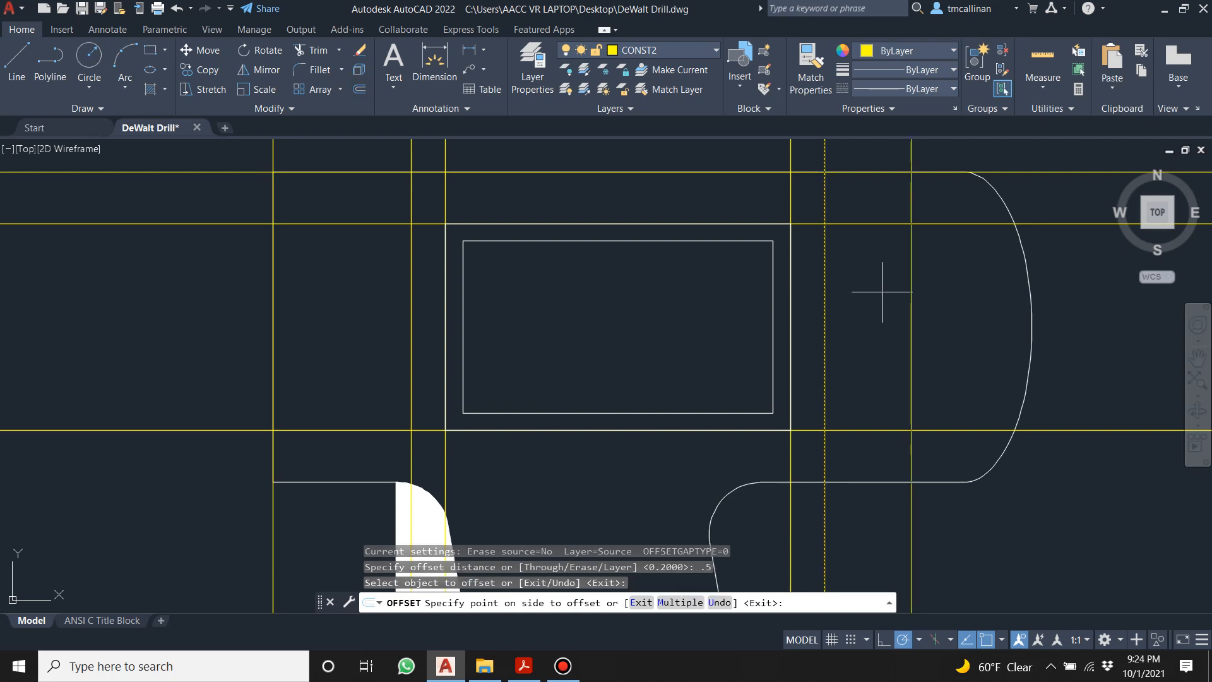
{"action": "key", "text": "Escape"}
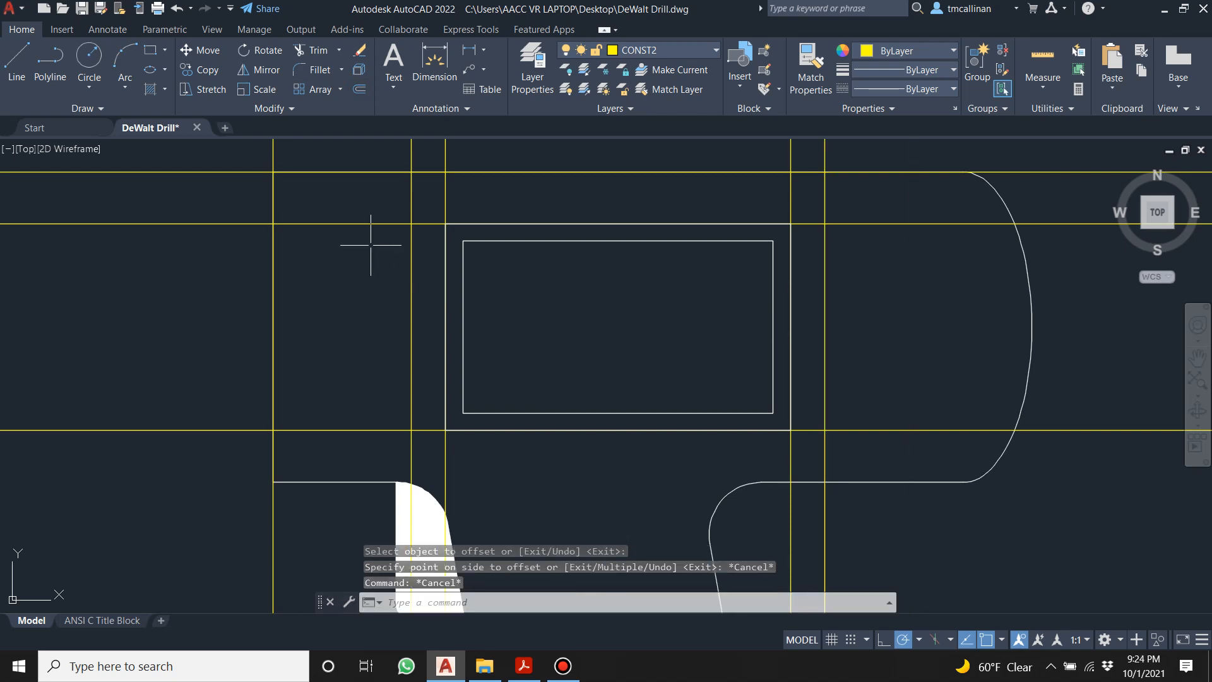
Offset the two vertical construction lines that lie 0.2 outside the label rectangle 0.5 further outward.
{"action": "left_click", "coordinate": [359, 89]}
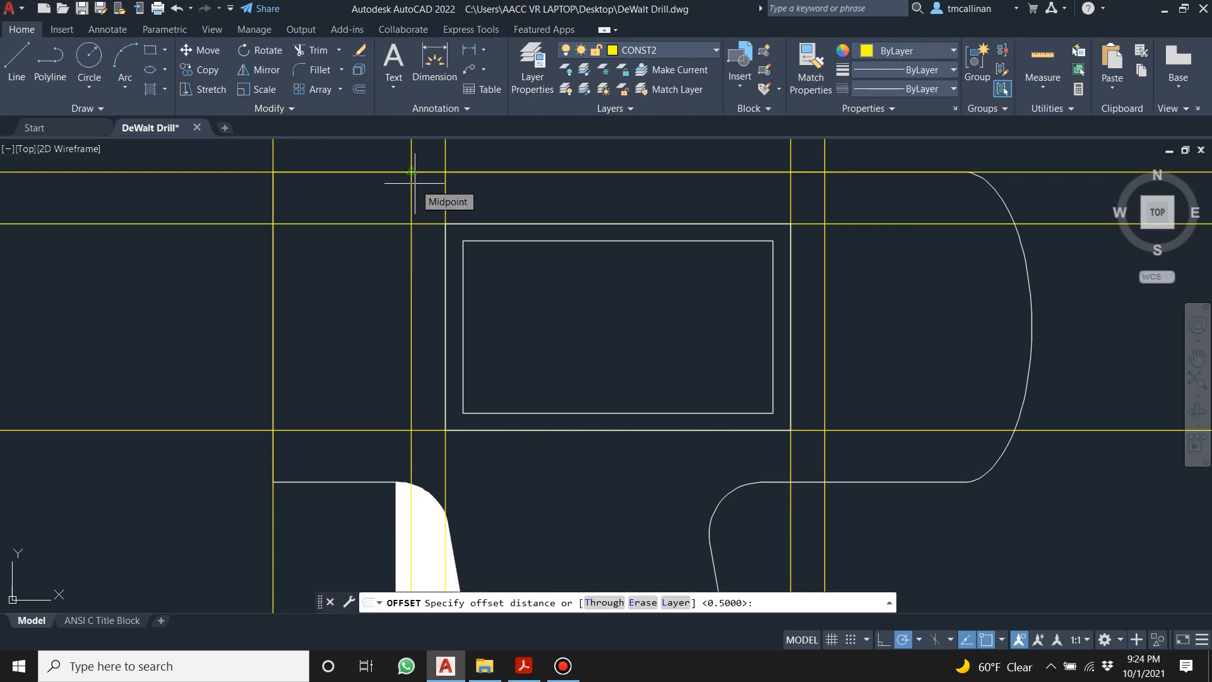
{"action": "key", "text": "Return"}
{"action": "left_click", "coordinate": [826, 344]}
{"action": "left_click", "coordinate": [855, 344]}
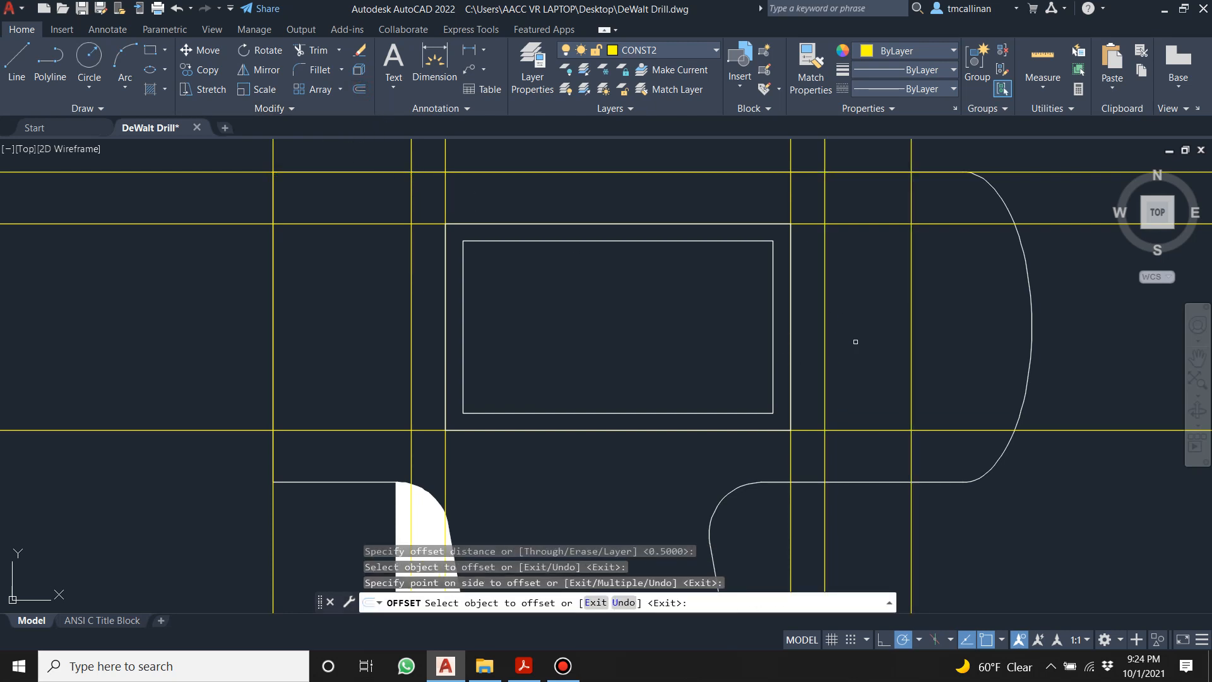
{"action": "left_click", "coordinate": [409, 322]}
{"action": "left_click", "coordinate": [344, 319]}
{"action": "key", "text": "Escape"}
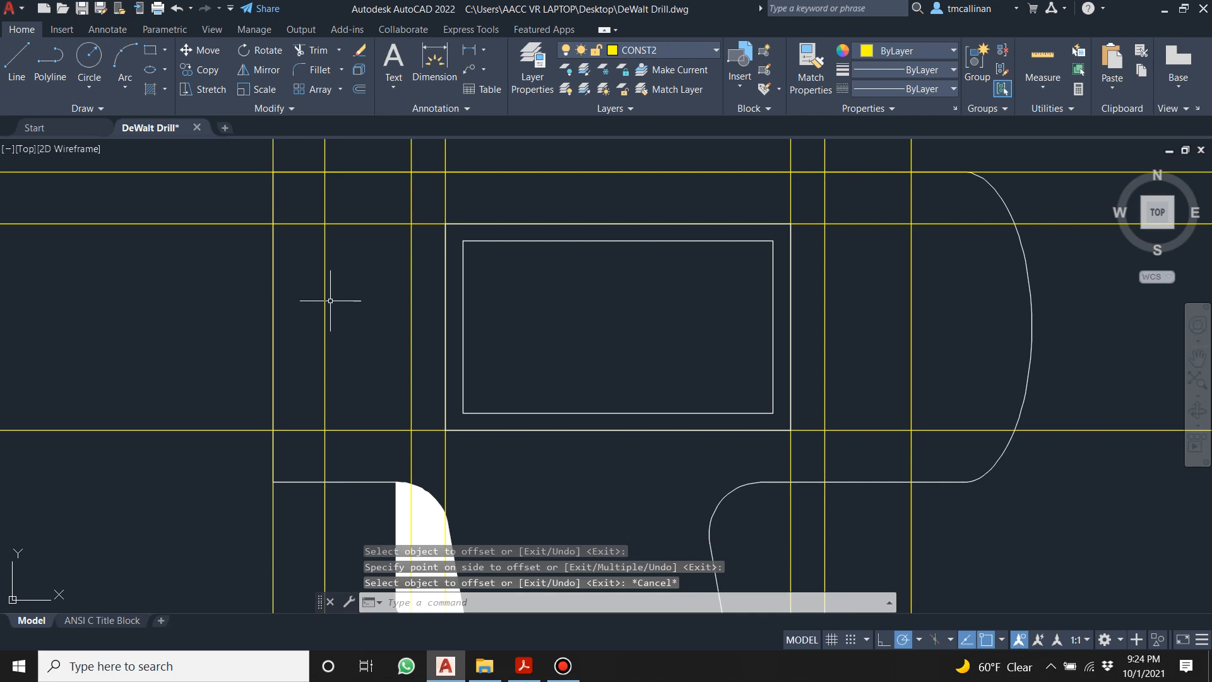
{"action": "scroll", "coordinate": [387, 235], "scroll_direction": "down", "scroll_amount": 2}
{"action": "left_click", "coordinate": [19, 66]}
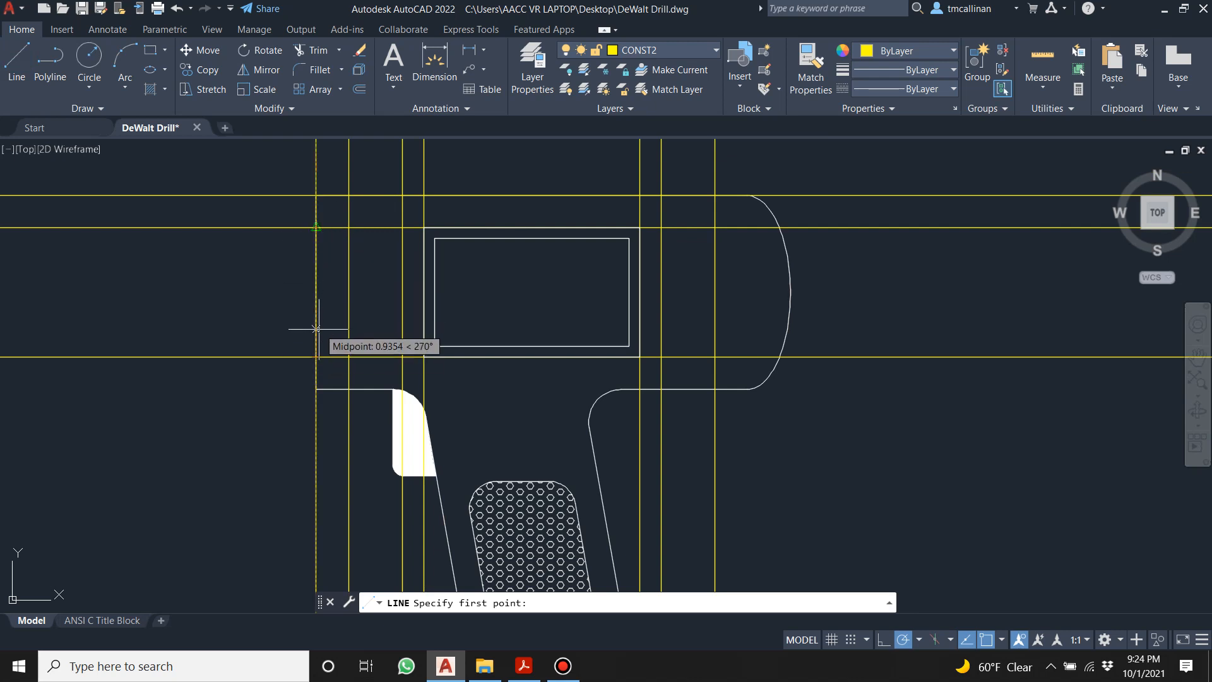
{"action": "left_click", "coordinate": [316, 292]}
{"action": "key", "text": "Escape"}
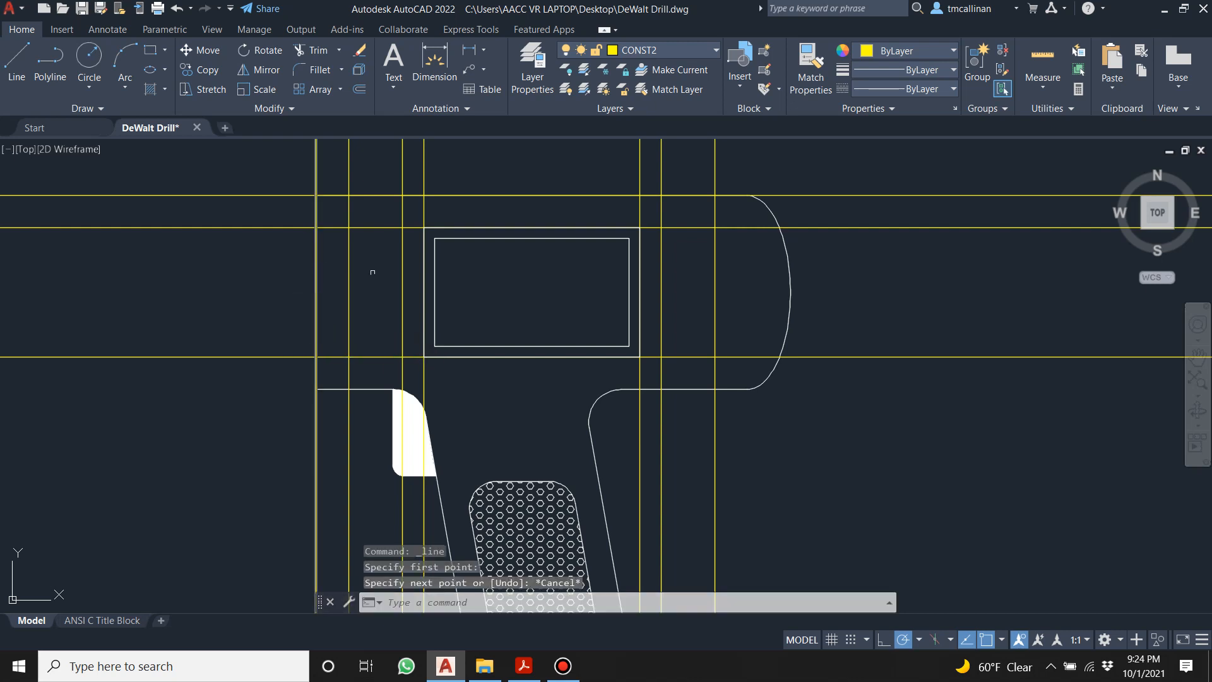
{"action": "key", "text": "Escape"}
{"action": "left_click", "coordinate": [85, 109]}
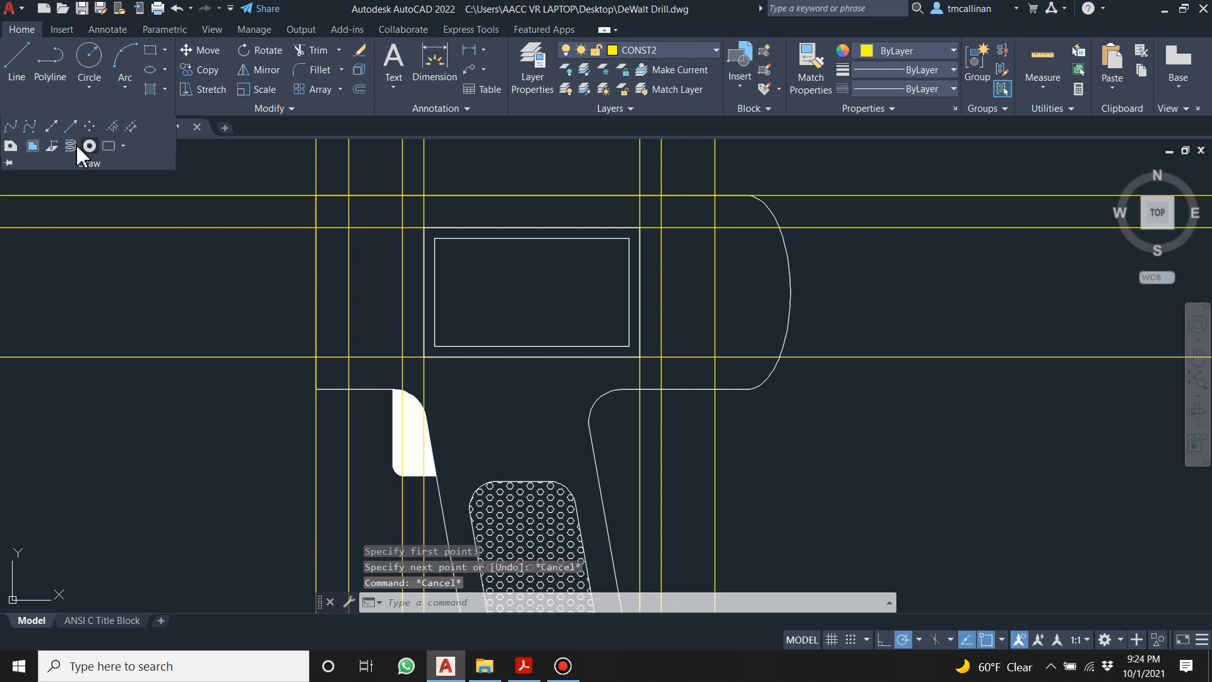
{"action": "left_click", "coordinate": [51, 128]}
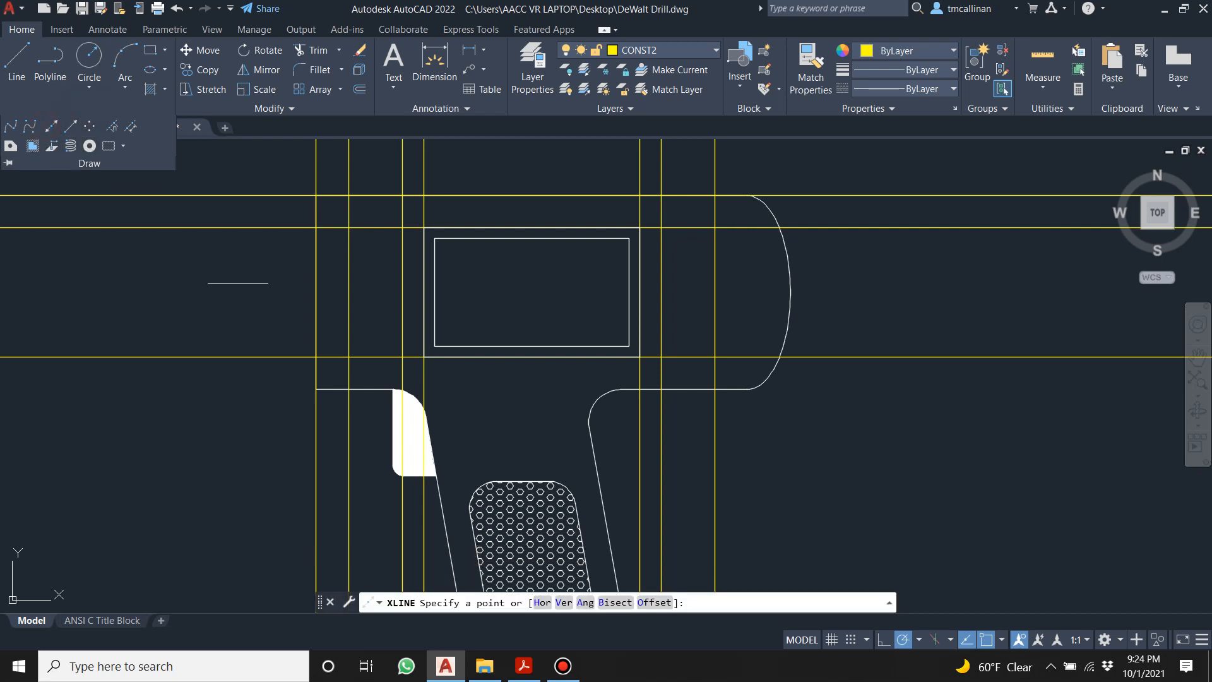
{"action": "left_click", "coordinate": [316, 291]}
{"action": "key", "text": "Escape"}
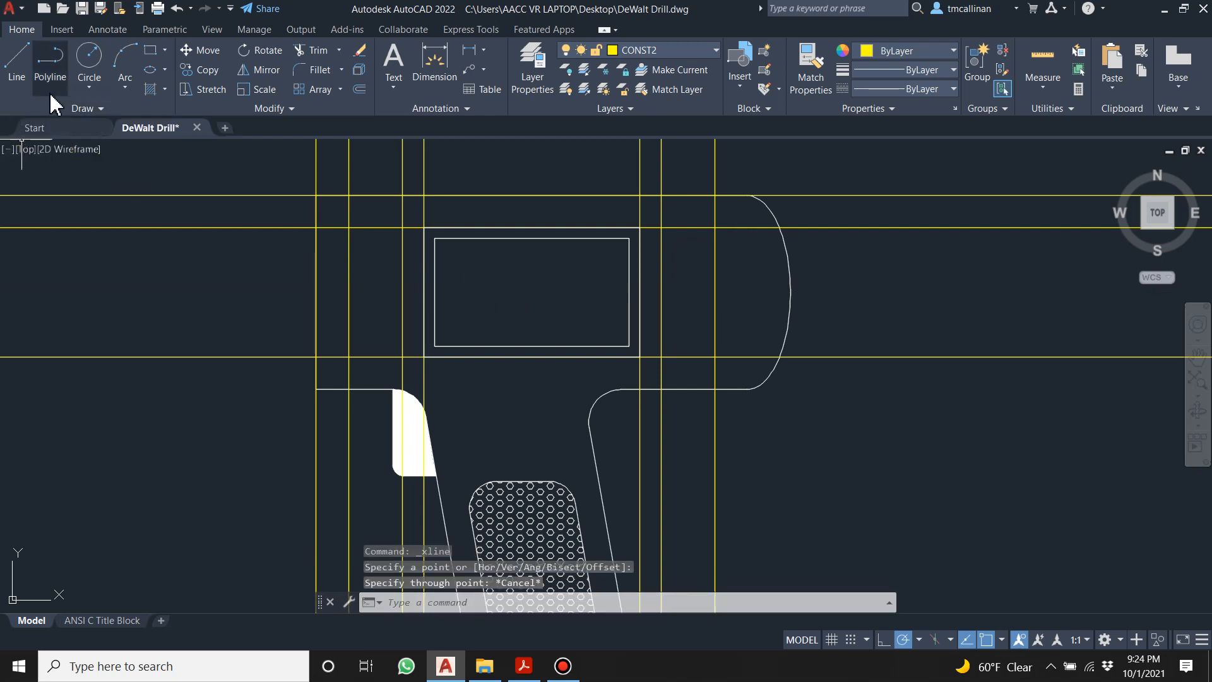
{"action": "left_click", "coordinate": [66, 105]}
{"action": "left_click", "coordinate": [56, 128]}
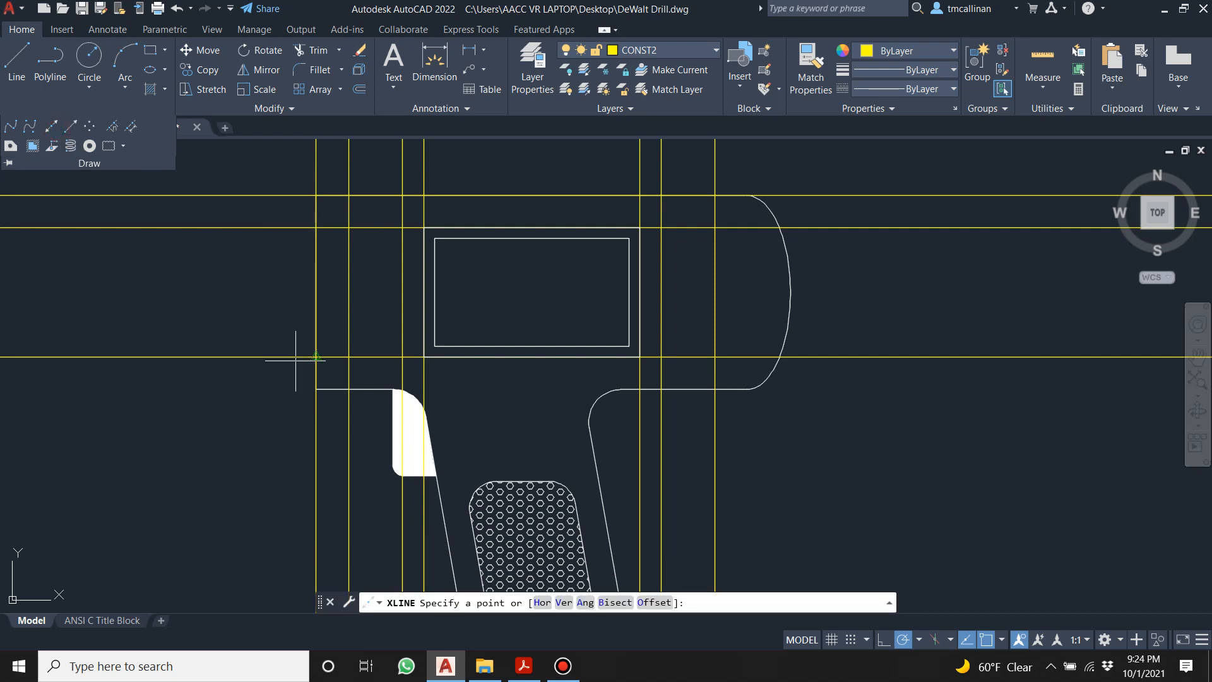
Draw a horizontal construction line through the midpoint of the drill body's left vertical edge.
{"action": "left_click", "coordinate": [82, 111]}
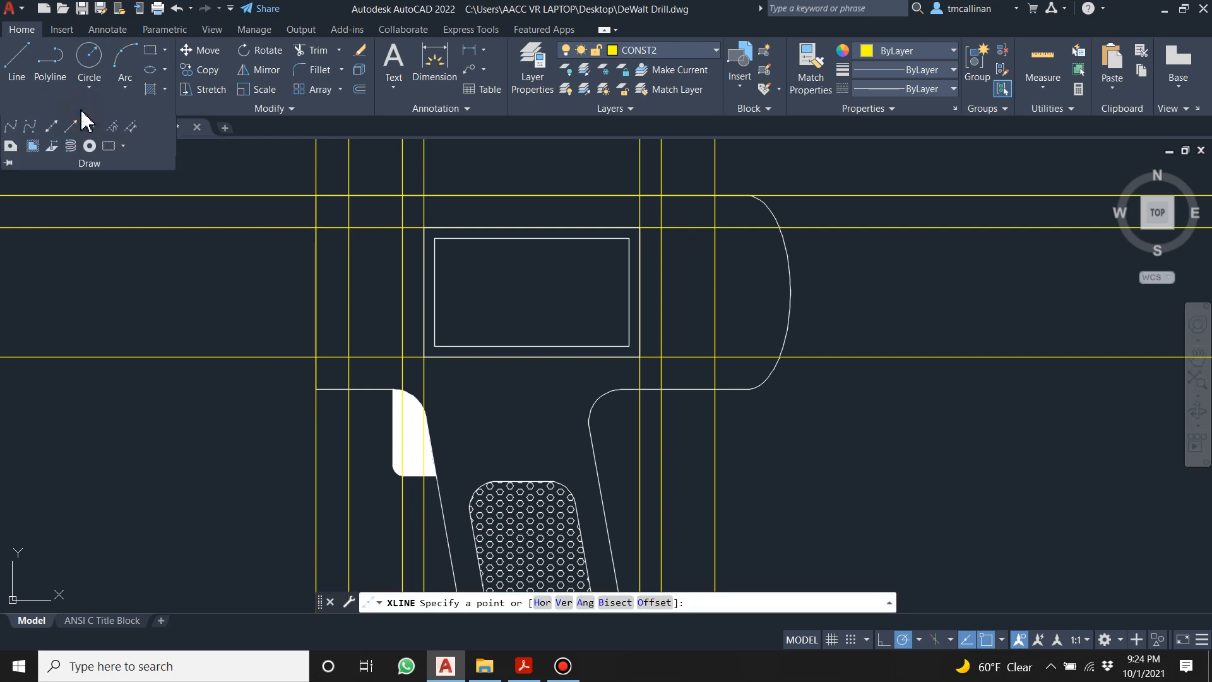
{"action": "left_click", "coordinate": [52, 126]}
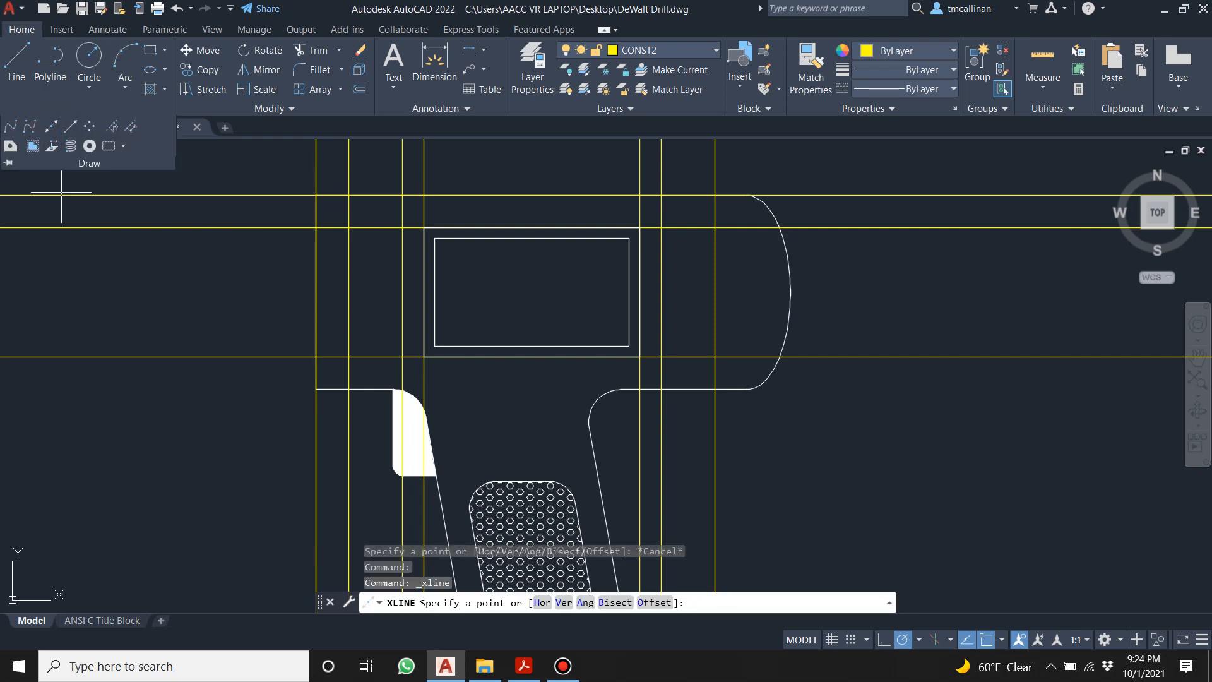
{"action": "left_click", "coordinate": [317, 292]}
{"action": "left_click", "coordinate": [513, 292]}
{"action": "key", "text": "Escape"}
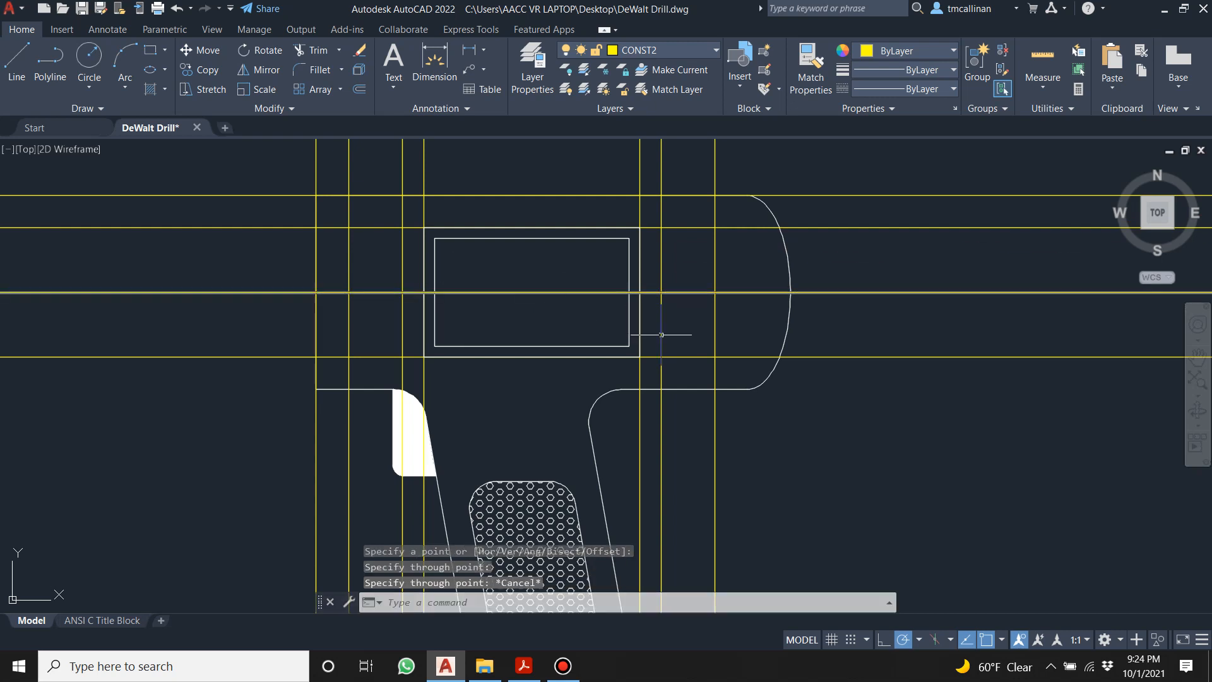
Review the Step 2 text and side shape dimensions in the Adobe Acrobat exercise PDF, then return to AutoCAD.
{"action": "scroll", "coordinate": [656, 297], "scroll_direction": "up", "scroll_amount": 2}
{"action": "scroll", "coordinate": [656, 272], "scroll_direction": "down", "scroll_amount": 2}
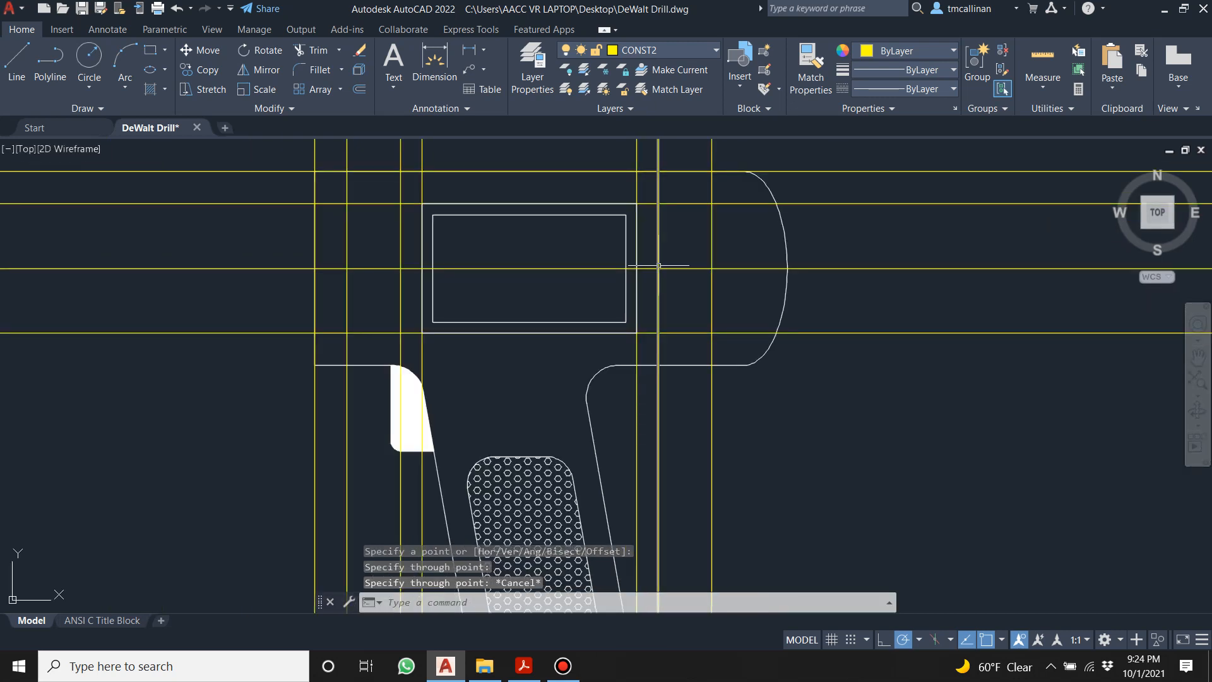
{"action": "left_click", "coordinate": [524, 666]}
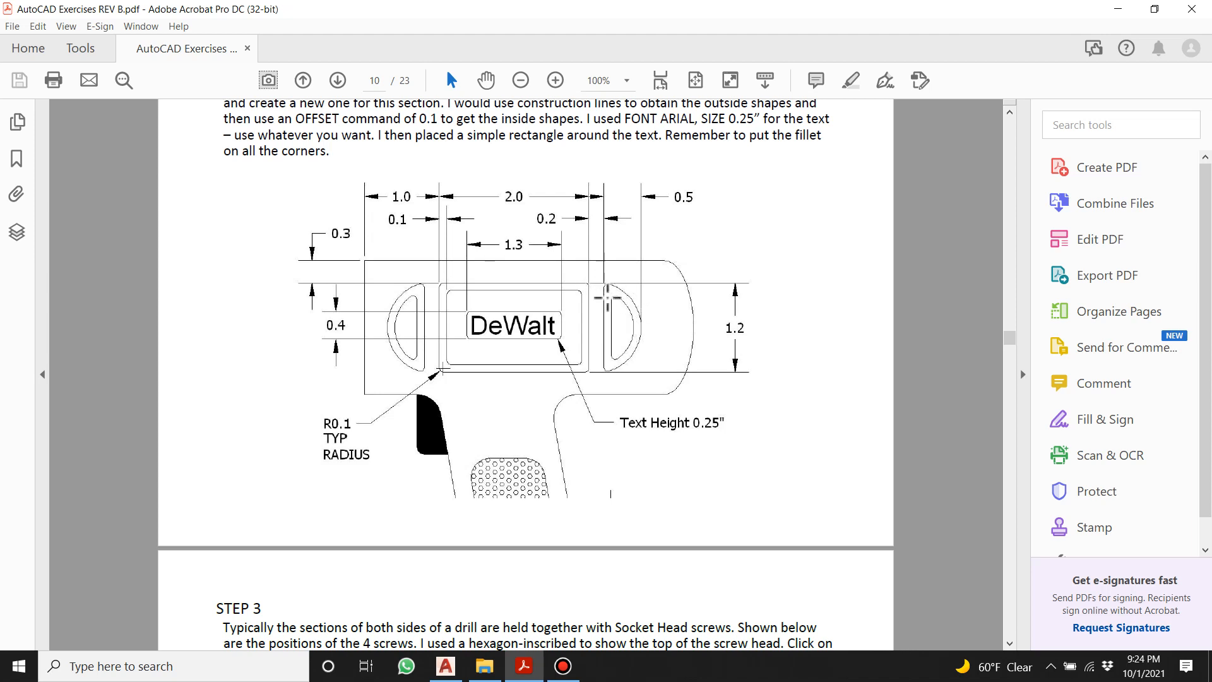
{"action": "scroll", "coordinate": [611, 311], "scroll_direction": "up", "scroll_amount": 2}
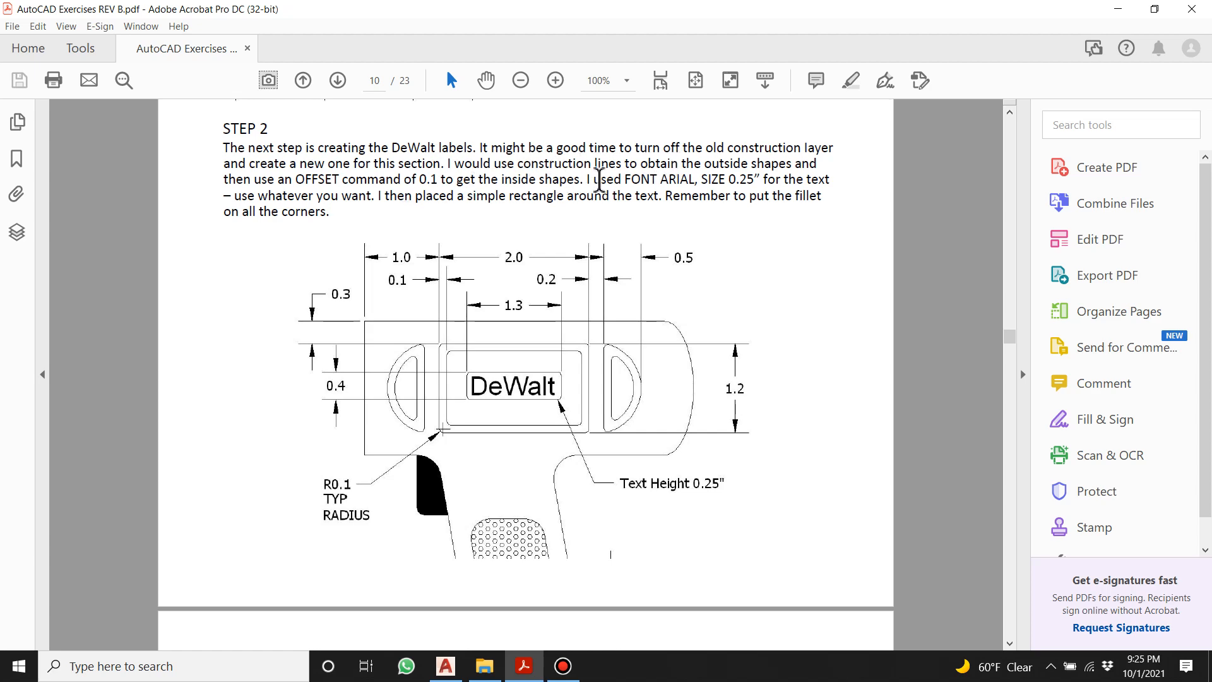
{"action": "scroll", "coordinate": [599, 179], "scroll_direction": "up", "scroll_amount": 3}
{"action": "scroll", "coordinate": [609, 195], "scroll_direction": "down", "scroll_amount": 4}
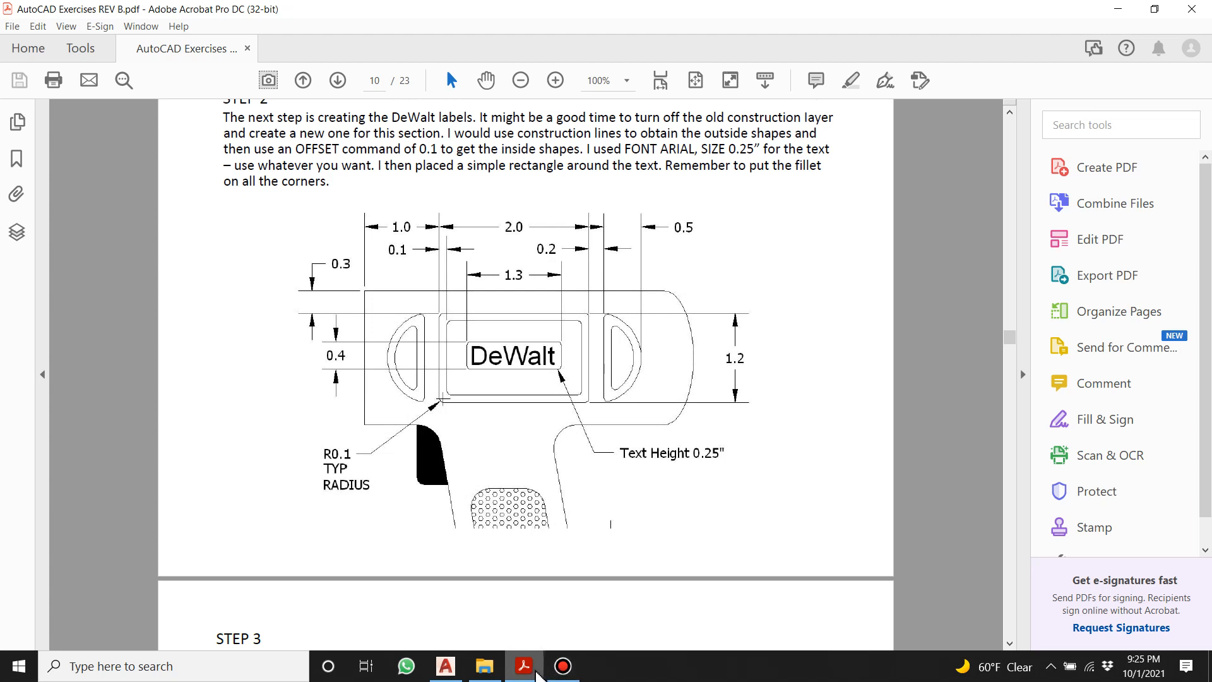
{"action": "mouse_move", "coordinate": [537, 675]}
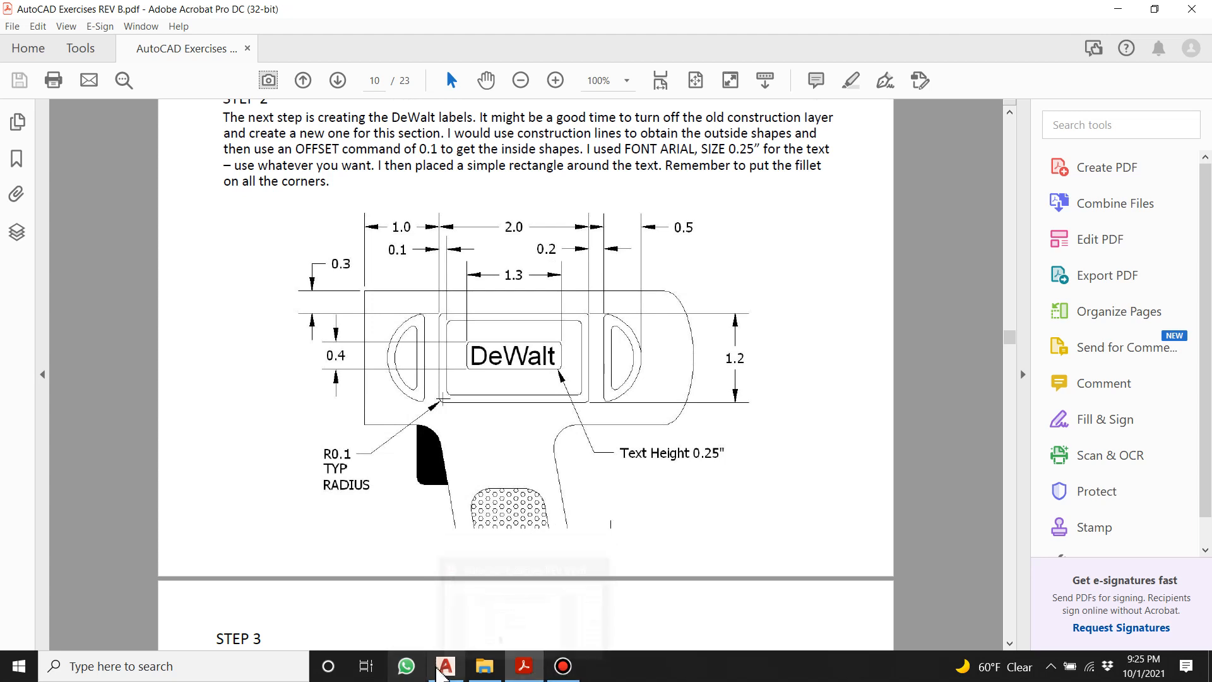
{"action": "left_click", "coordinate": [446, 666]}
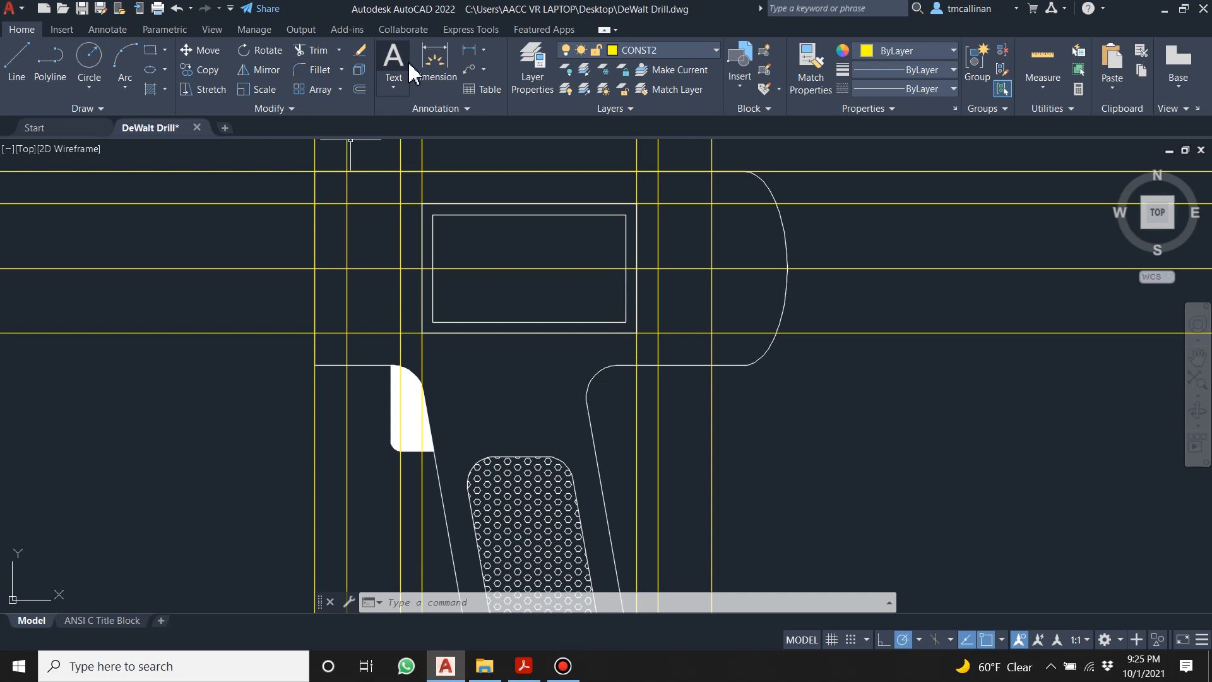
Make layer 0 current and draw a circle centred on the middle construction line 0.2 right of the label rectangle, reaching the rectangle's top construction line.
{"action": "left_click", "coordinate": [624, 51]}
{"action": "left_click", "coordinate": [631, 81]}
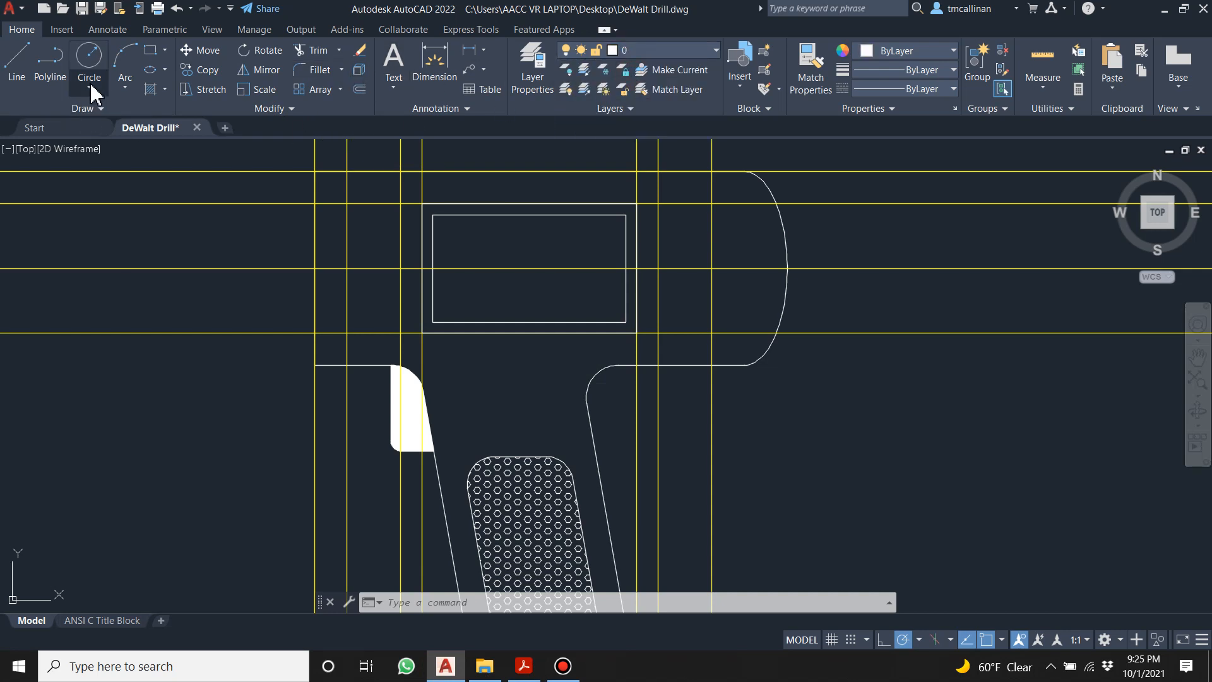
{"action": "left_click", "coordinate": [89, 56]}
{"action": "left_click", "coordinate": [658, 269]}
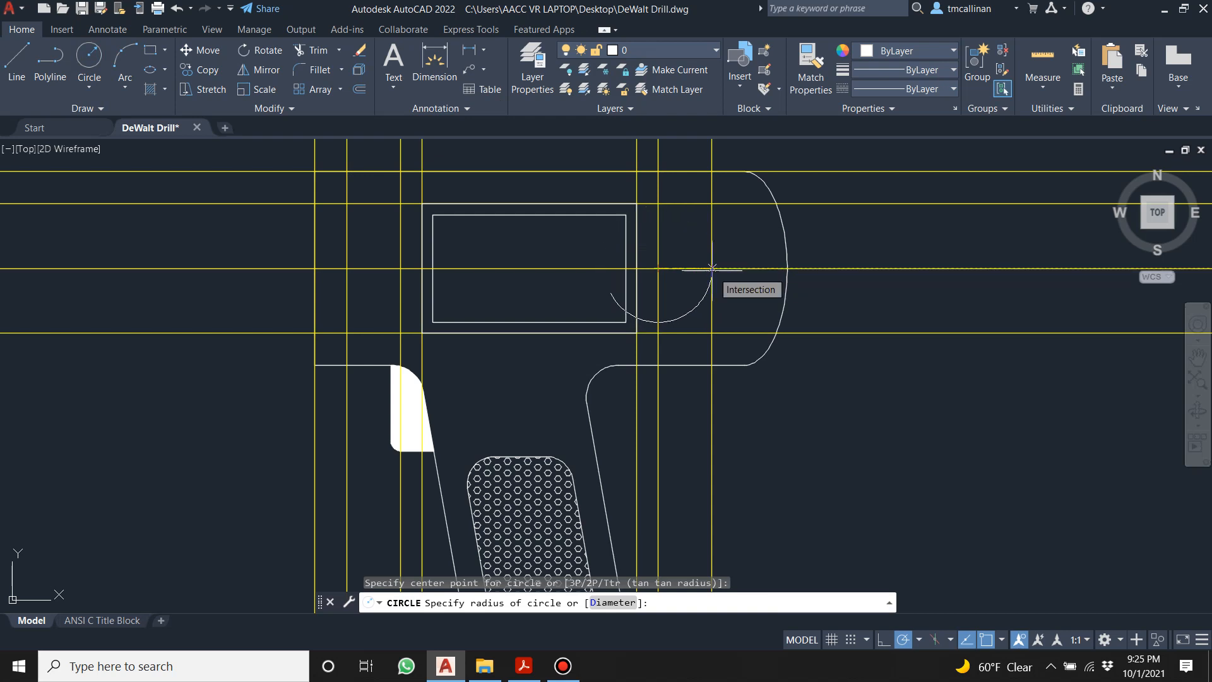
{"action": "left_click", "coordinate": [659, 204]}
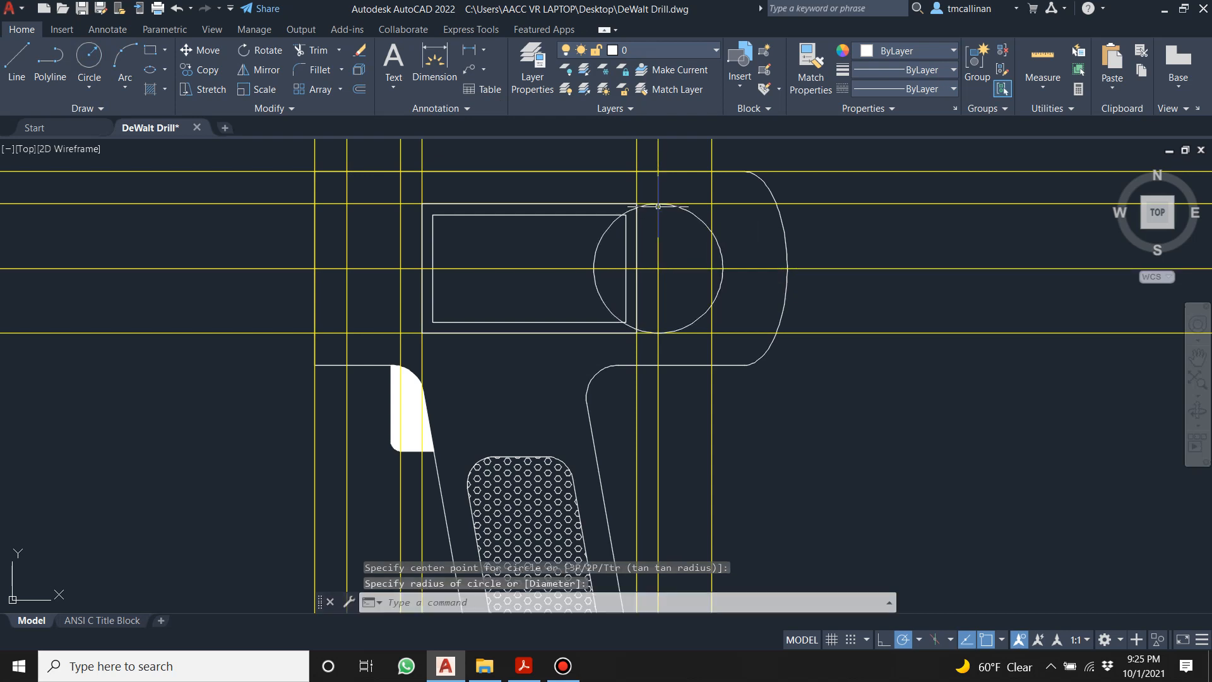
{"action": "key", "text": "Escape"}
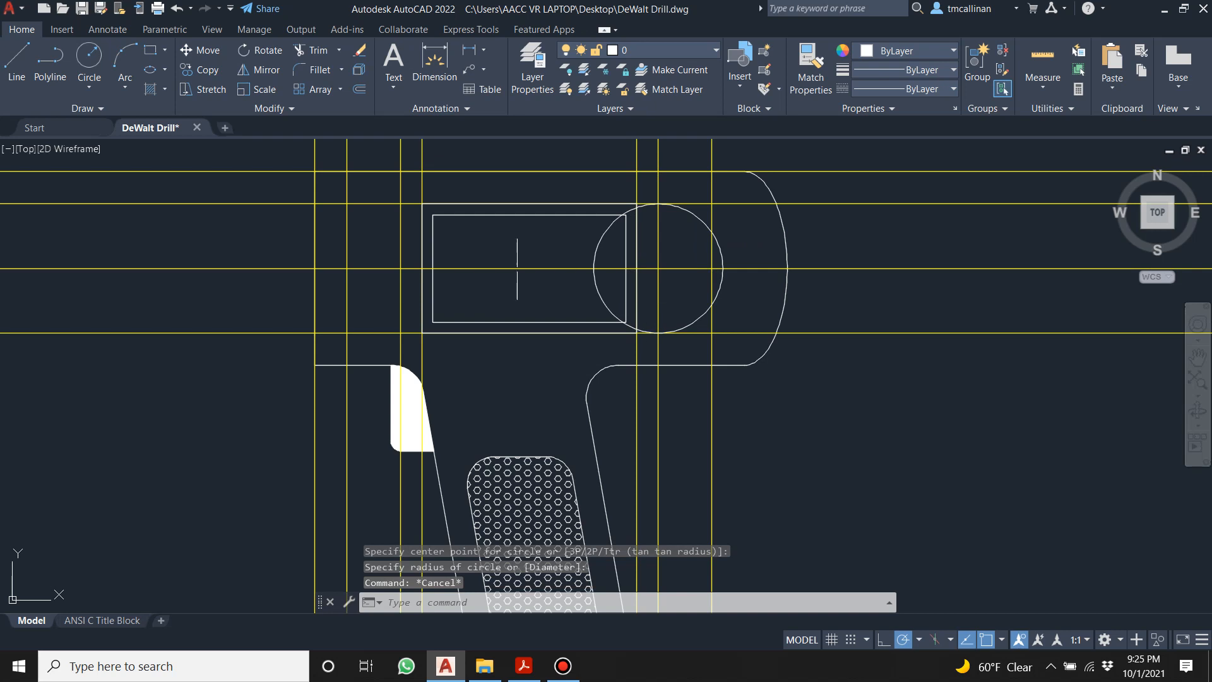
Draw a vertical line from the circle's top quadrant to its bottom quadrant.
{"action": "left_click", "coordinate": [17, 60]}
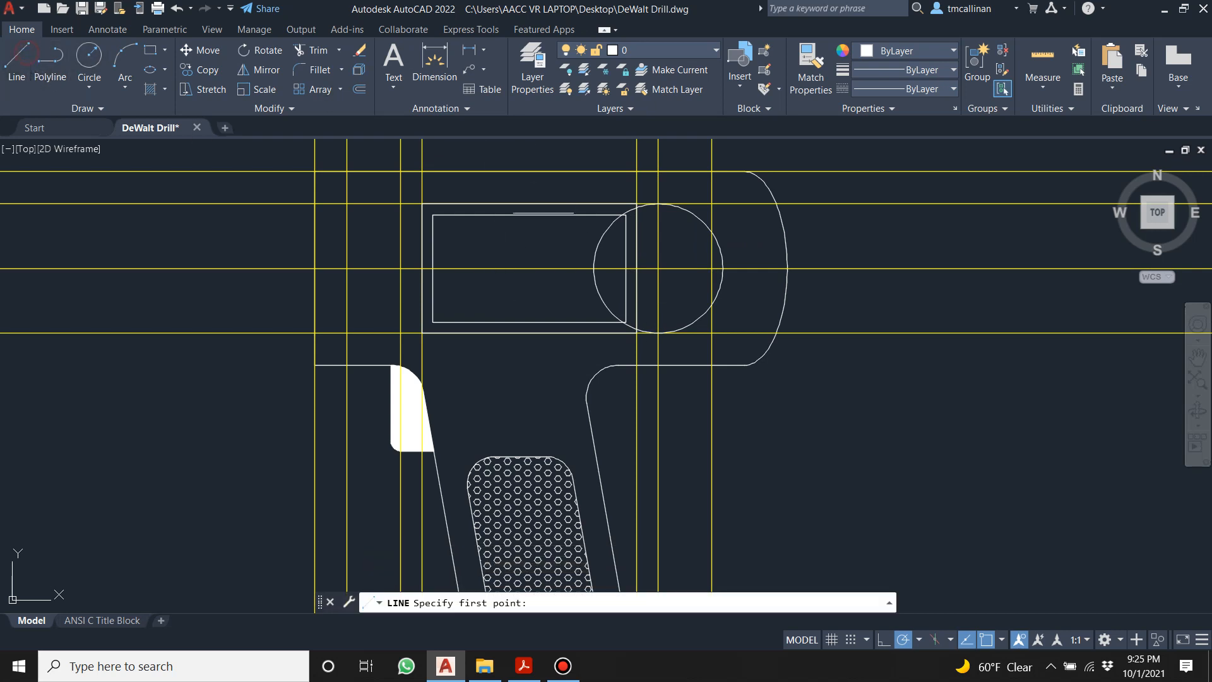
{"action": "left_click", "coordinate": [658, 204]}
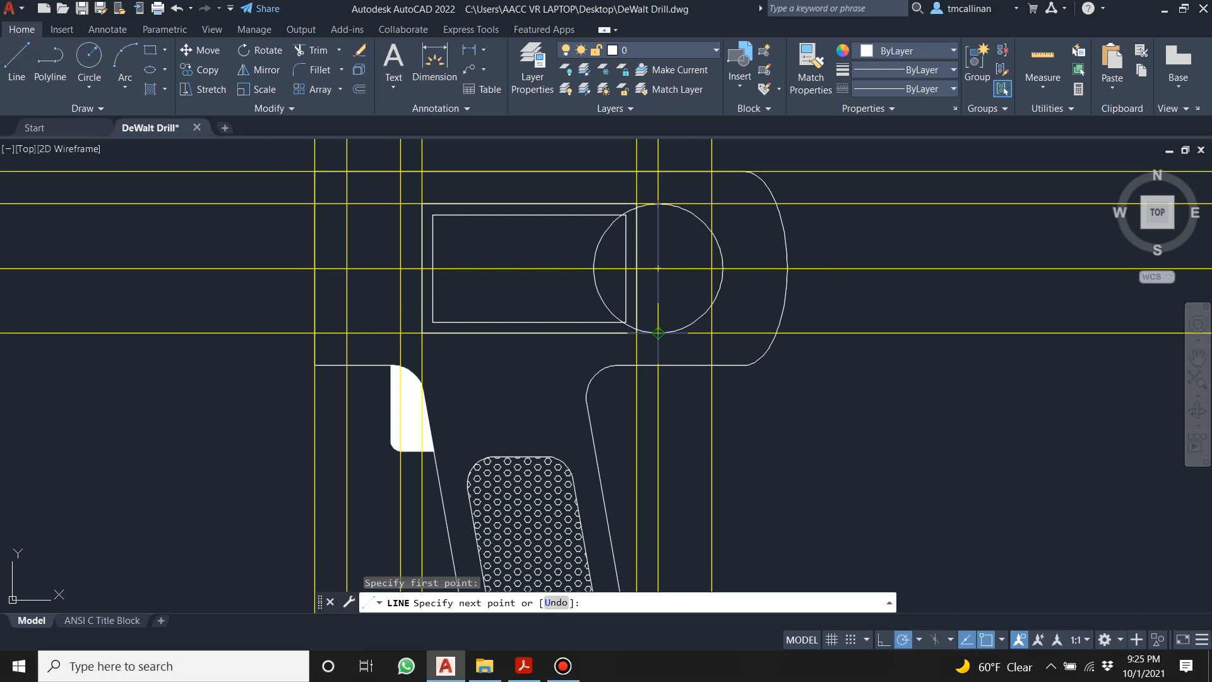
{"action": "key", "text": "Escape"}
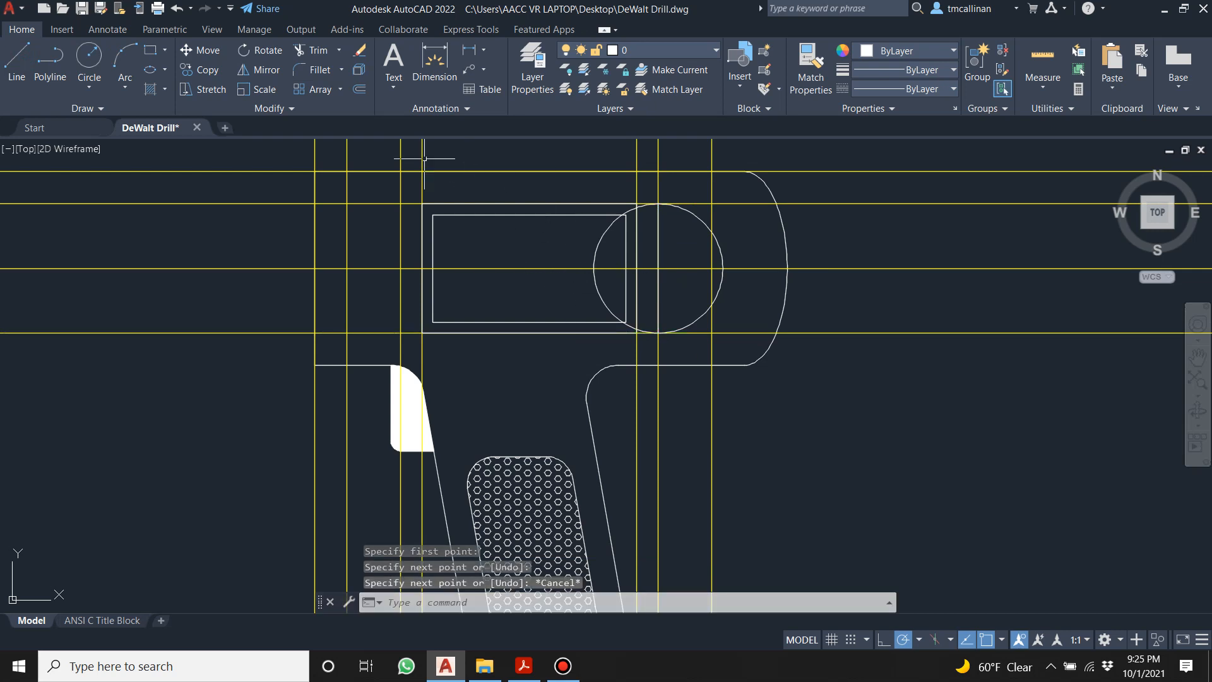
Trim away the circle's left half so that only the half-circle right of the vertical line is kept.
{"action": "left_click", "coordinate": [312, 50]}
{"action": "left_click", "coordinate": [495, 214]}
{"action": "scroll", "coordinate": [649, 258], "scroll_direction": "up", "scroll_amount": 2}
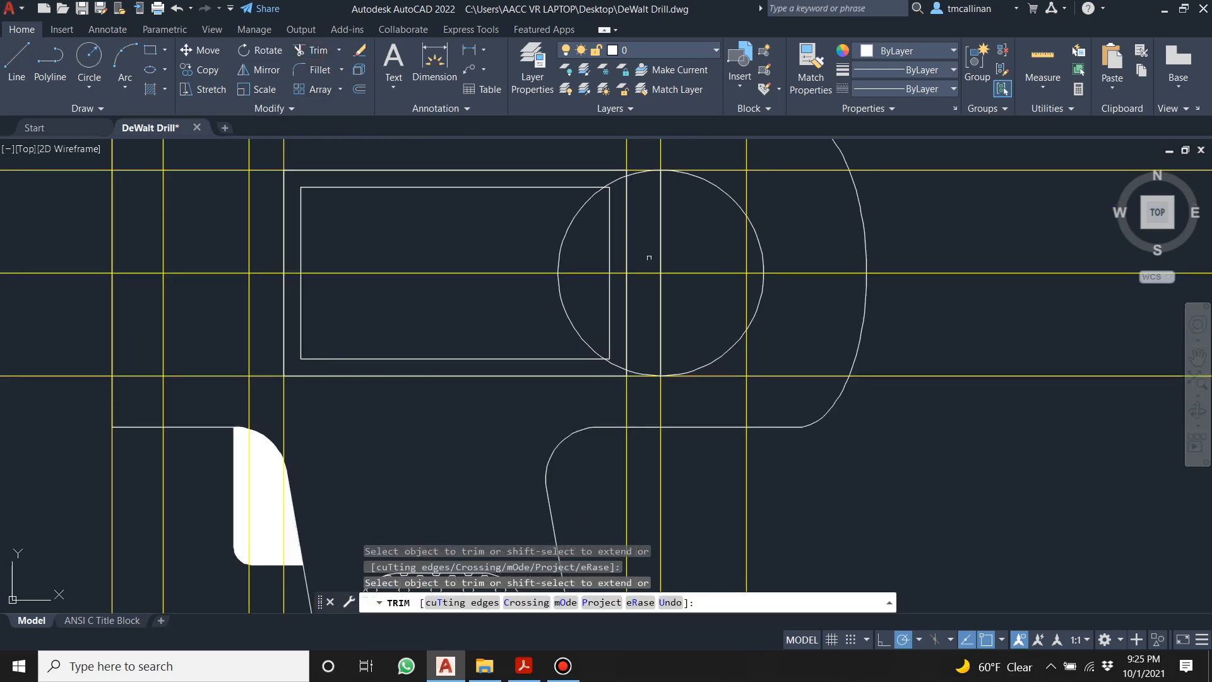
{"action": "left_click", "coordinate": [636, 171]}
{"action": "left_click", "coordinate": [612, 183]}
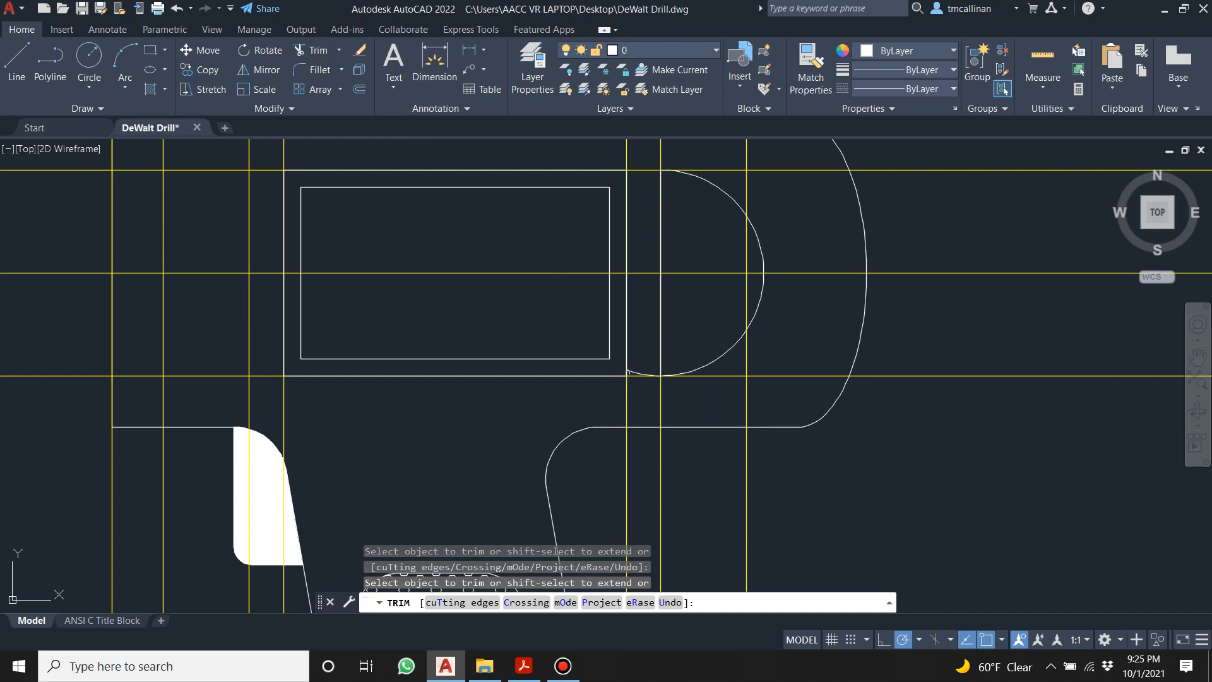
{"action": "scroll", "coordinate": [647, 297], "scroll_direction": "down", "scroll_amount": 2}
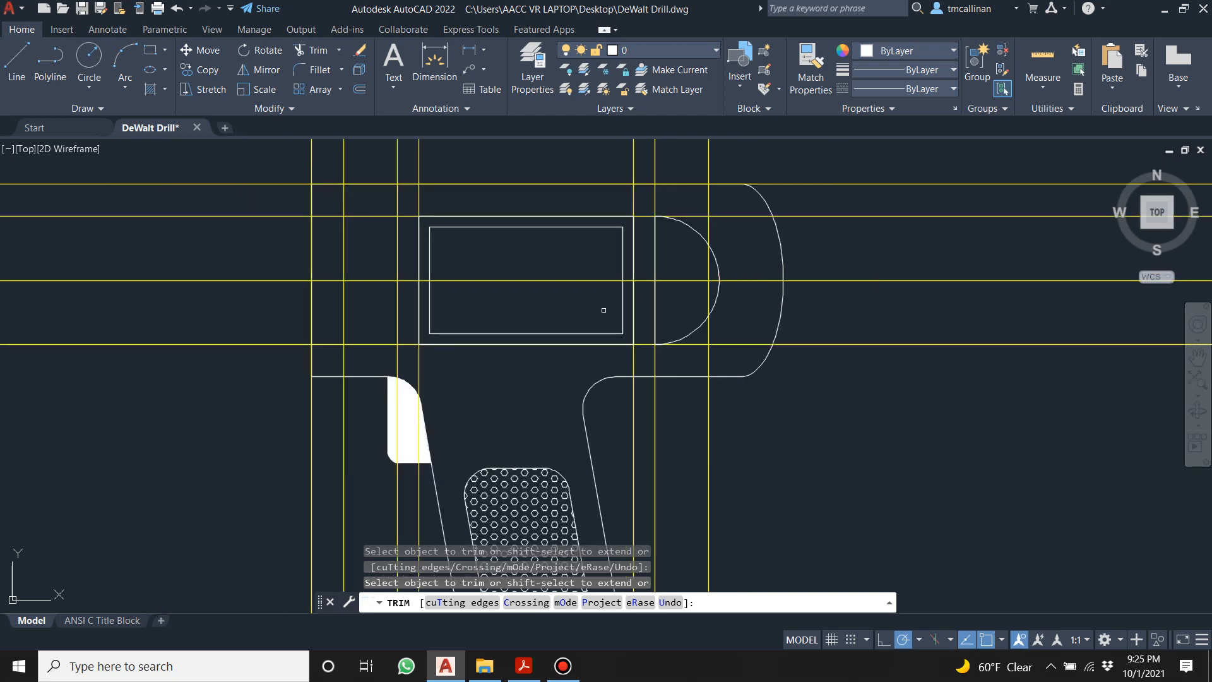
{"action": "key", "text": "Escape"}
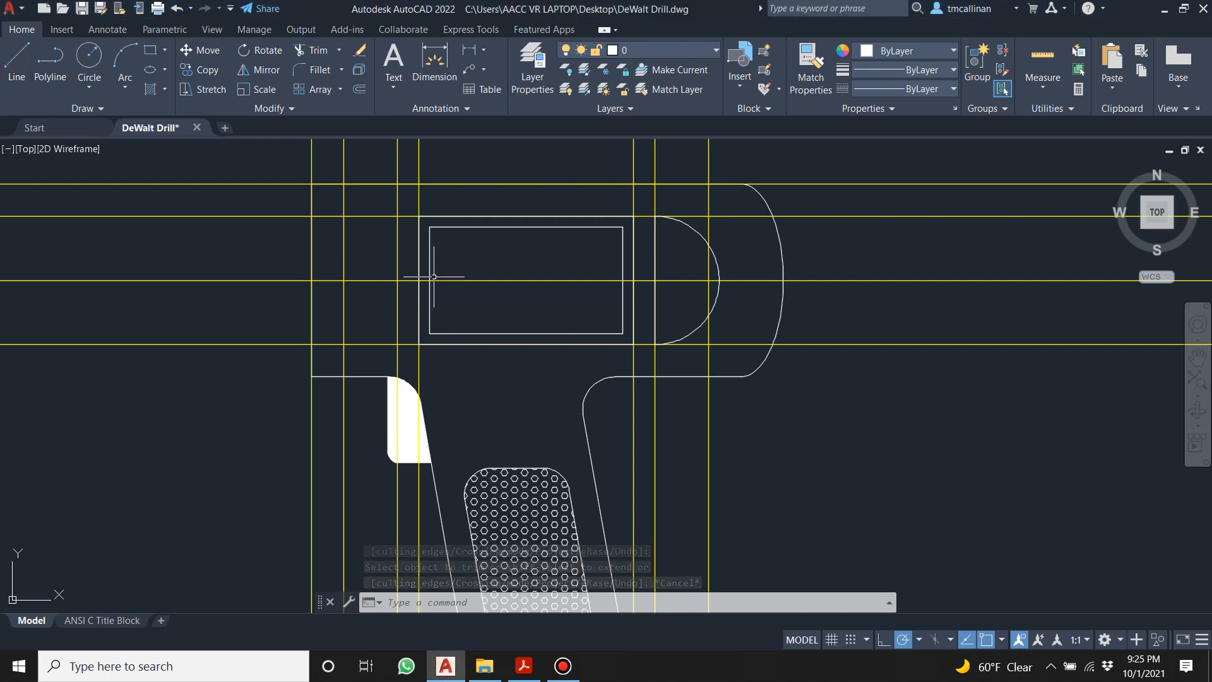
Draw a horizontal line between the inner label rectangle's side midpoints and a vertical line from its midpoint up to above the body.
{"action": "left_click", "coordinate": [16, 60]}
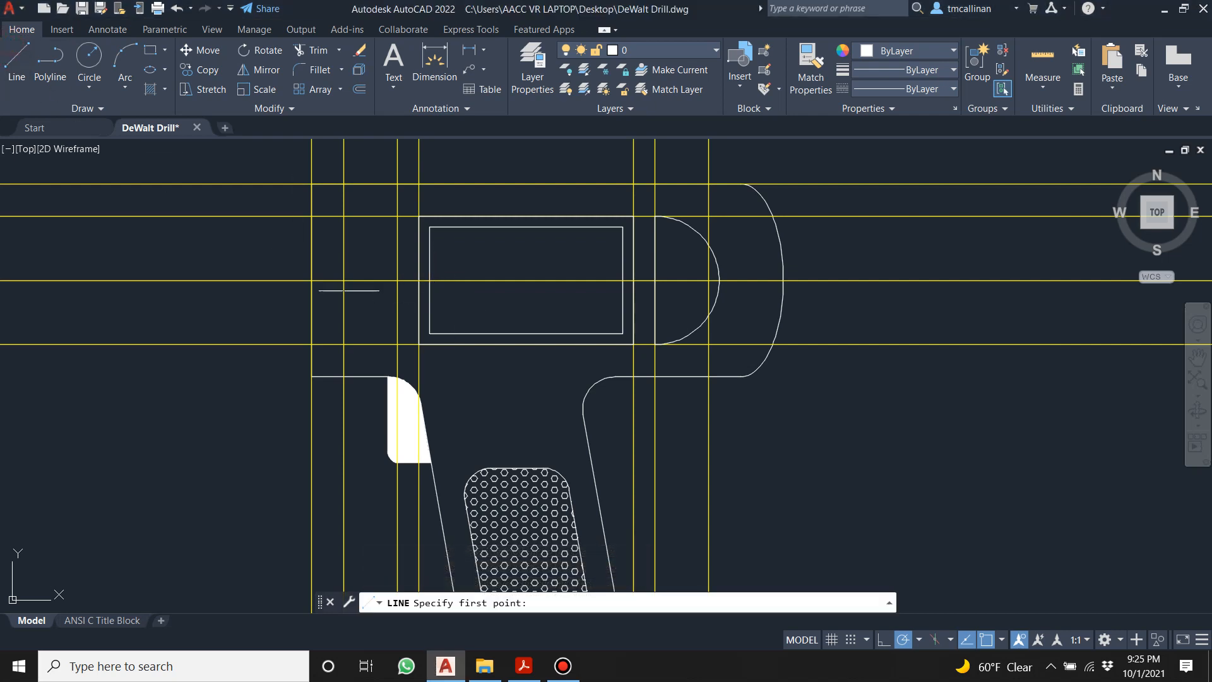
{"action": "left_click", "coordinate": [430, 280]}
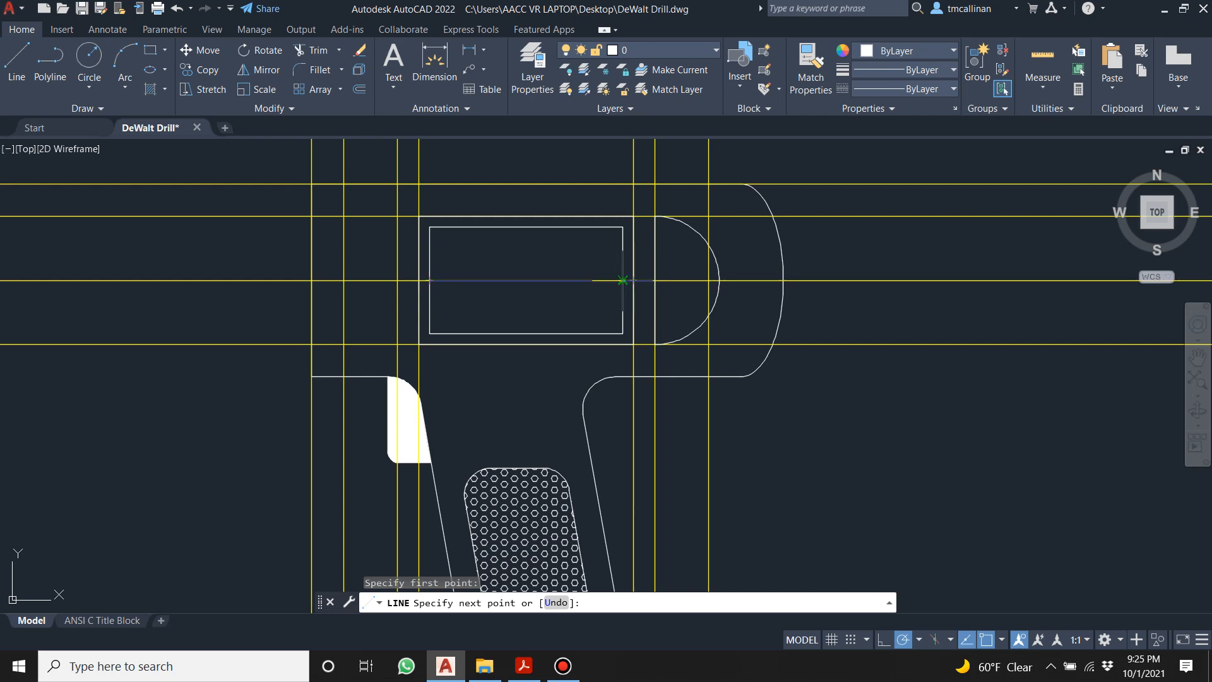
{"action": "key", "text": "Escape"}
{"action": "left_click", "coordinate": [16, 60]}
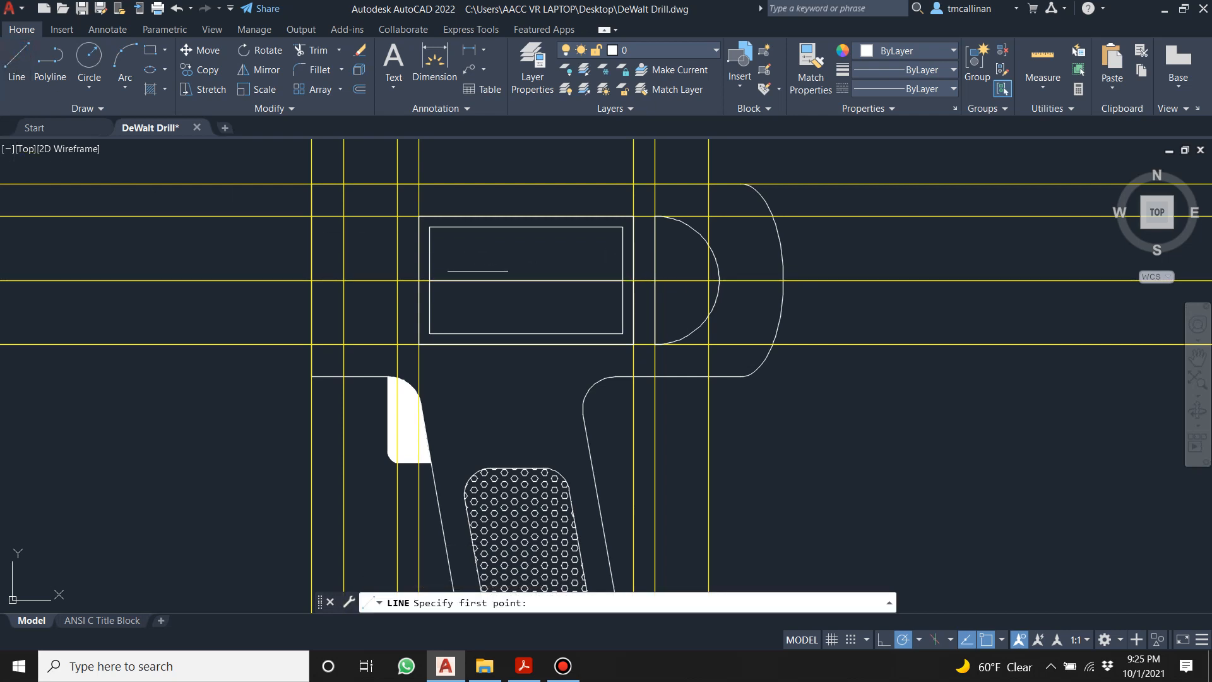
{"action": "left_click", "coordinate": [514, 278]}
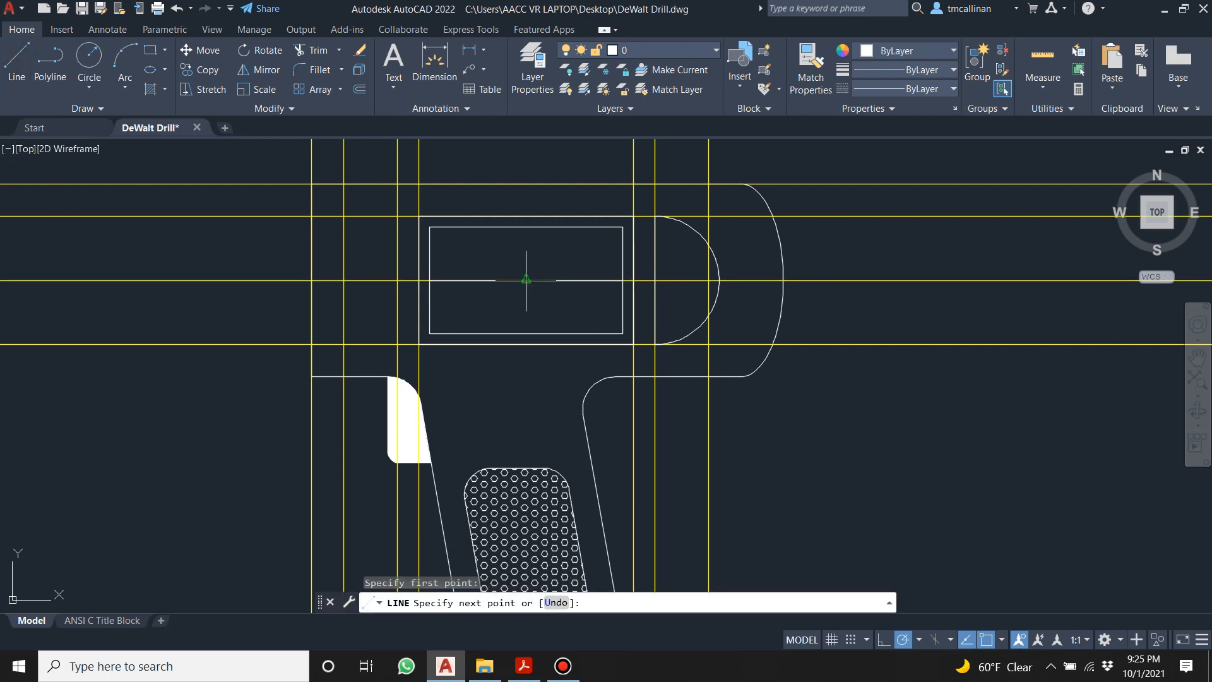
{"action": "left_click", "coordinate": [526, 152]}
{"action": "key", "text": "Escape"}
Turn off layer CONST2.
{"action": "scroll", "coordinate": [551, 201], "scroll_direction": "down", "scroll_amount": 3}
{"action": "key", "text": "Escape"}
{"action": "scroll", "coordinate": [669, 227], "scroll_direction": "up", "scroll_amount": 3}
{"action": "left_click", "coordinate": [647, 50]}
{"action": "left_click", "coordinate": [582, 104]}
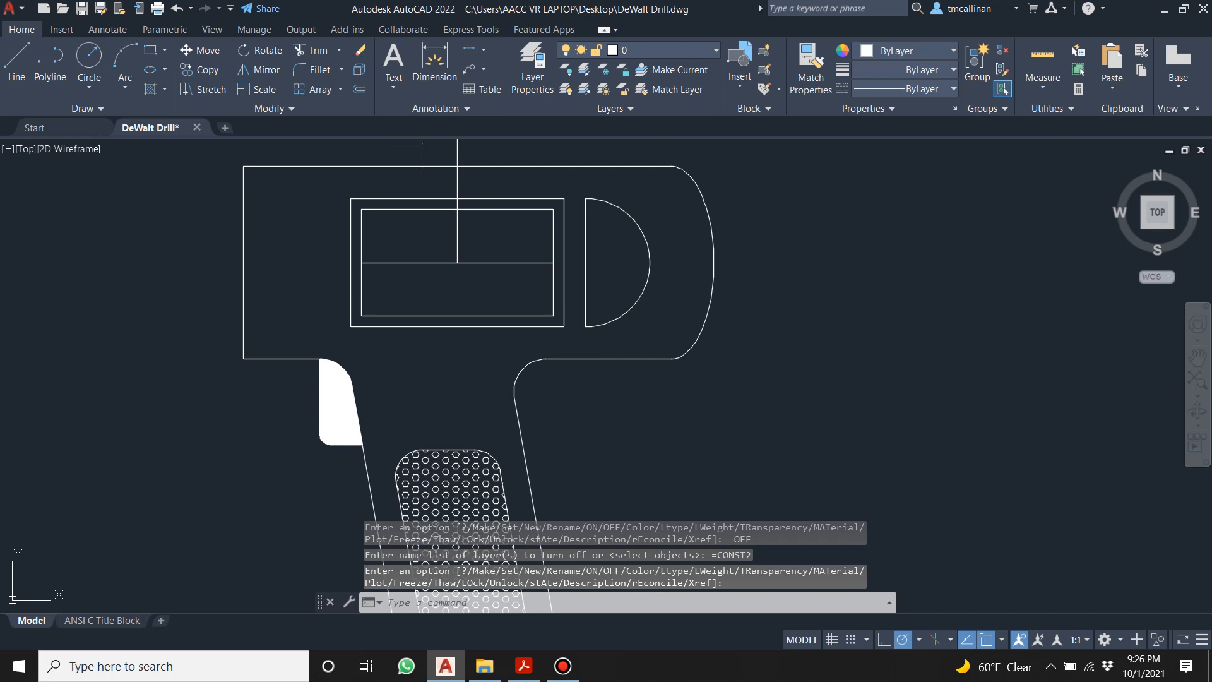
{"action": "left_click", "coordinate": [358, 88]}
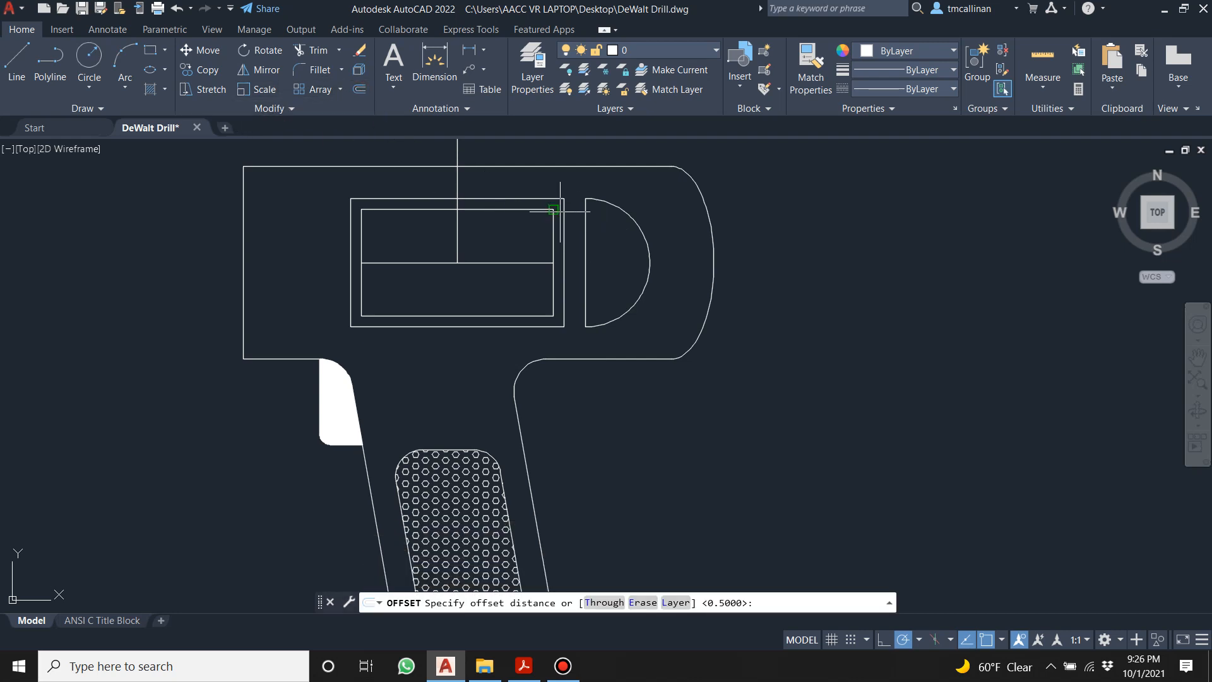
{"action": "key", "text": "Return"}
{"action": "left_click", "coordinate": [586, 234]}
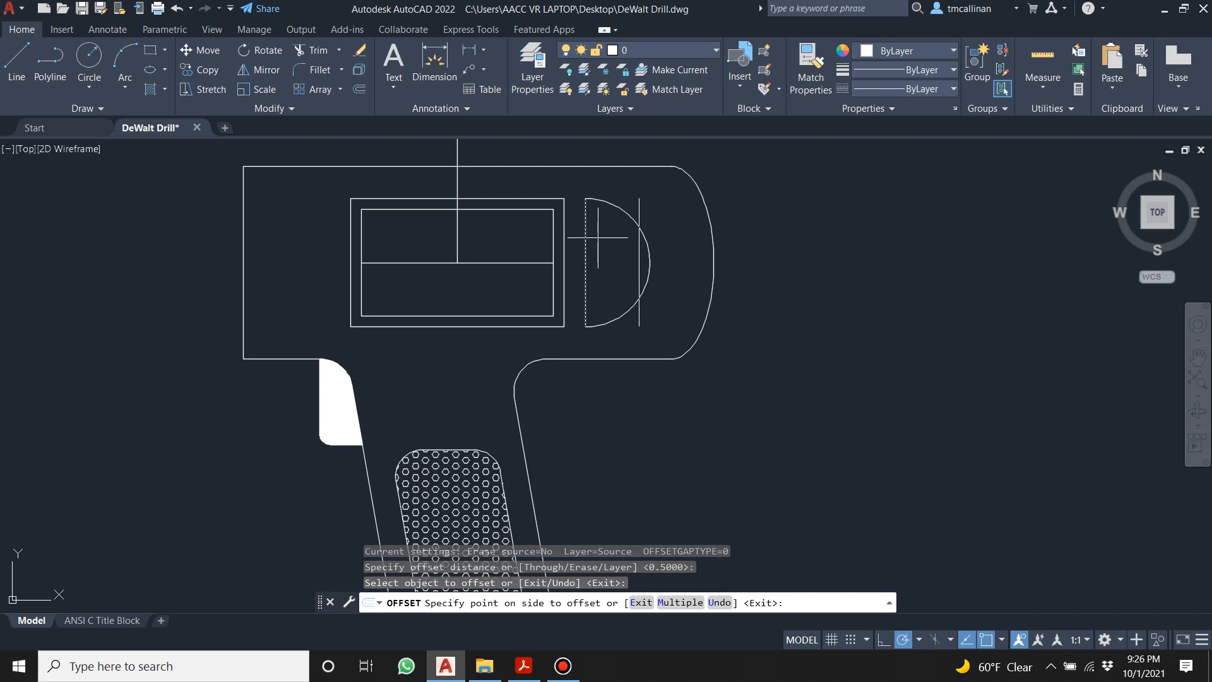
{"action": "key", "text": "Escape"}
Offset the half-circle's arc and its straight vertical side inward by 0.1.
{"action": "left_click", "coordinate": [355, 89]}
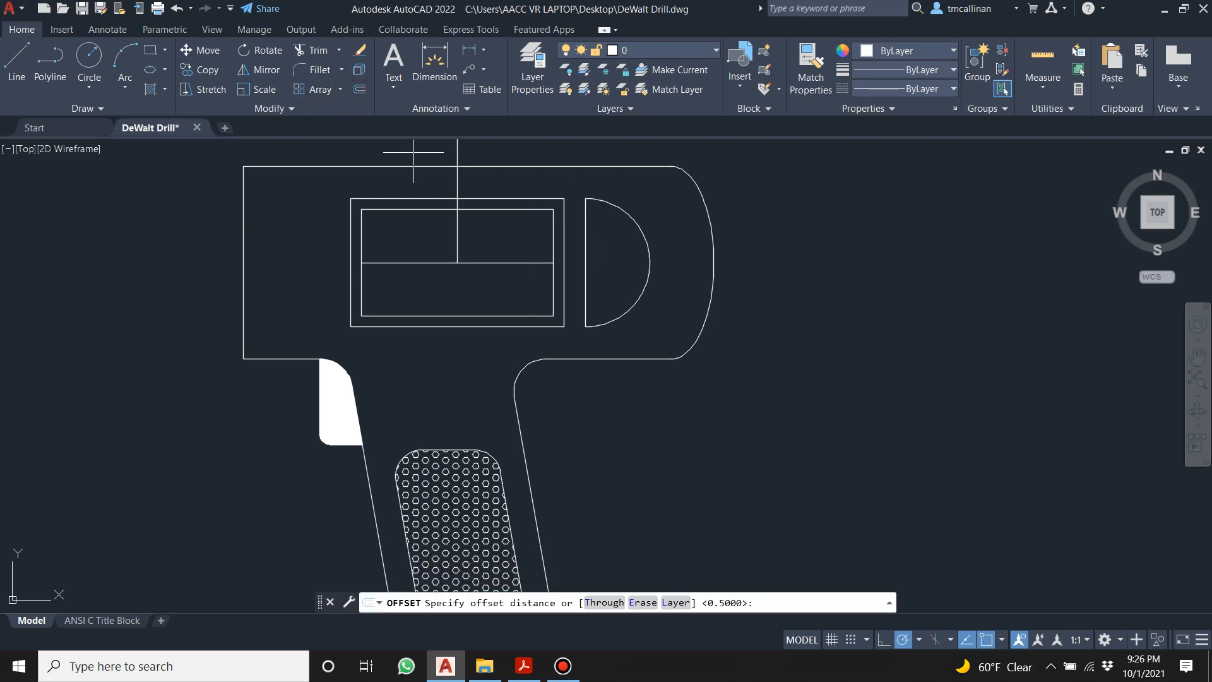
{"action": "key", "text": "Return"}
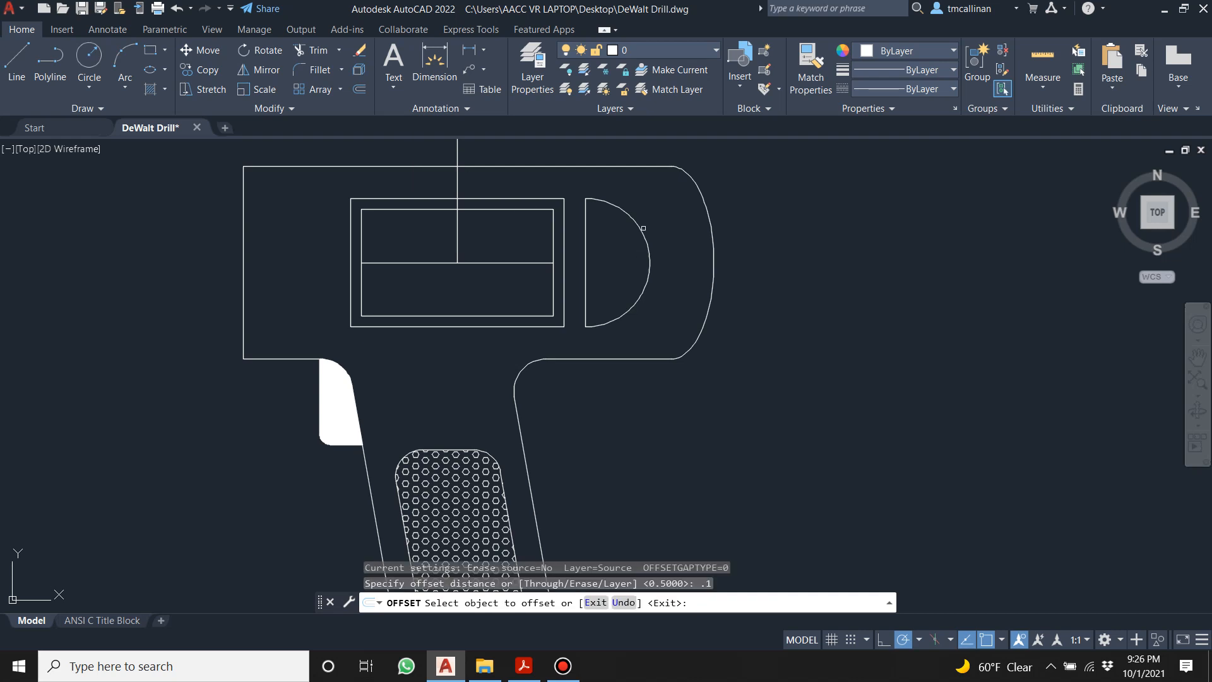
{"action": "left_click", "coordinate": [643, 228]}
{"action": "left_click", "coordinate": [591, 240]}
{"action": "left_click", "coordinate": [586, 238]}
{"action": "left_click", "coordinate": [603, 244]}
{"action": "key", "text": "Escape"}
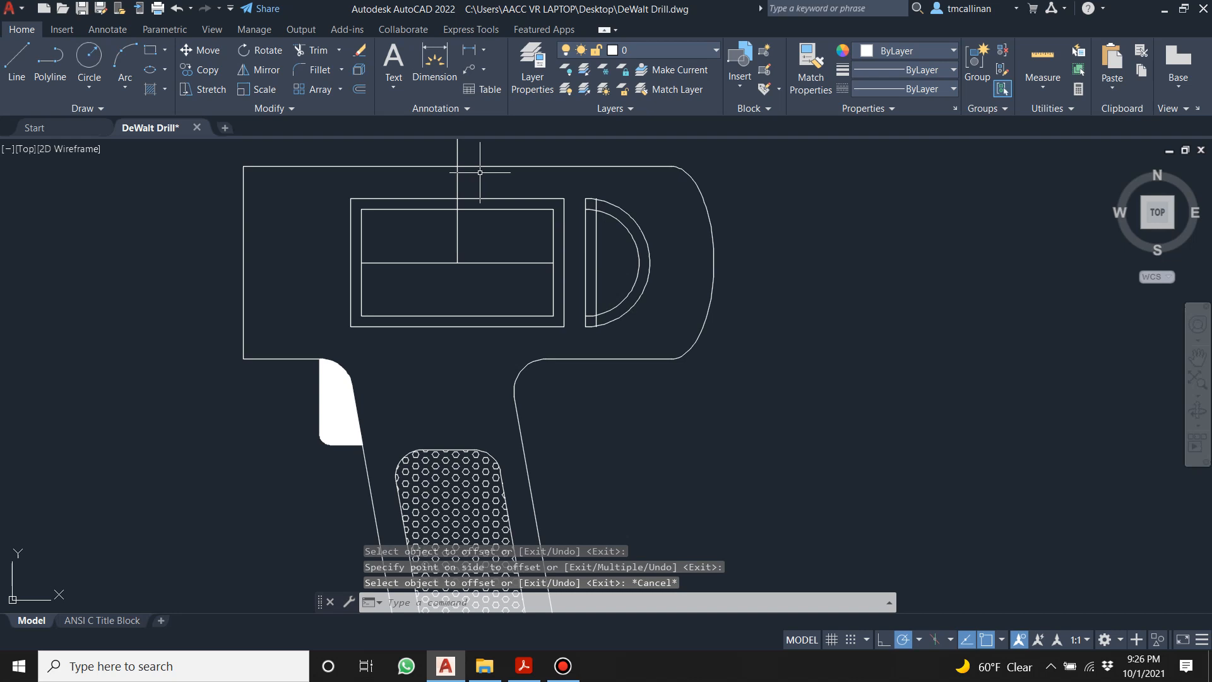
Trim the ends of the inner vertical line and inner arc where they cross at the half-circle's upper and lower corners.
{"action": "left_click", "coordinate": [313, 50]}
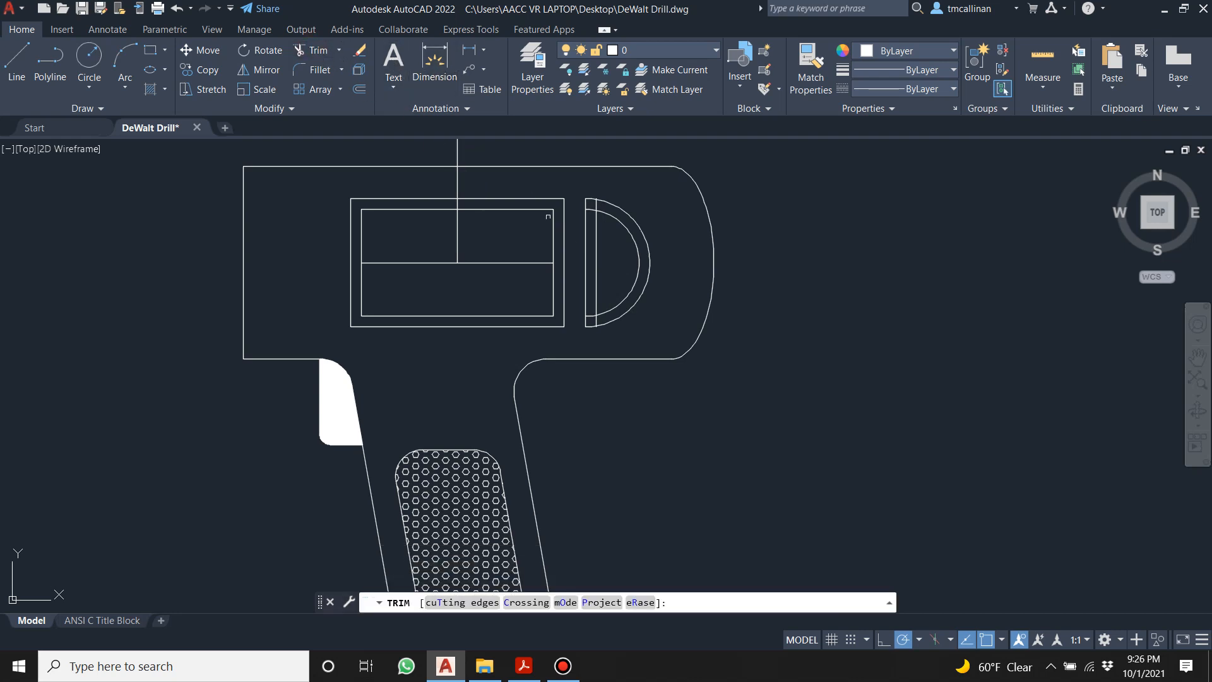
{"action": "left_click", "coordinate": [596, 205]}
{"action": "scroll", "coordinate": [602, 210], "scroll_direction": "up", "scroll_amount": 6}
{"action": "left_click", "coordinate": [575, 184]}
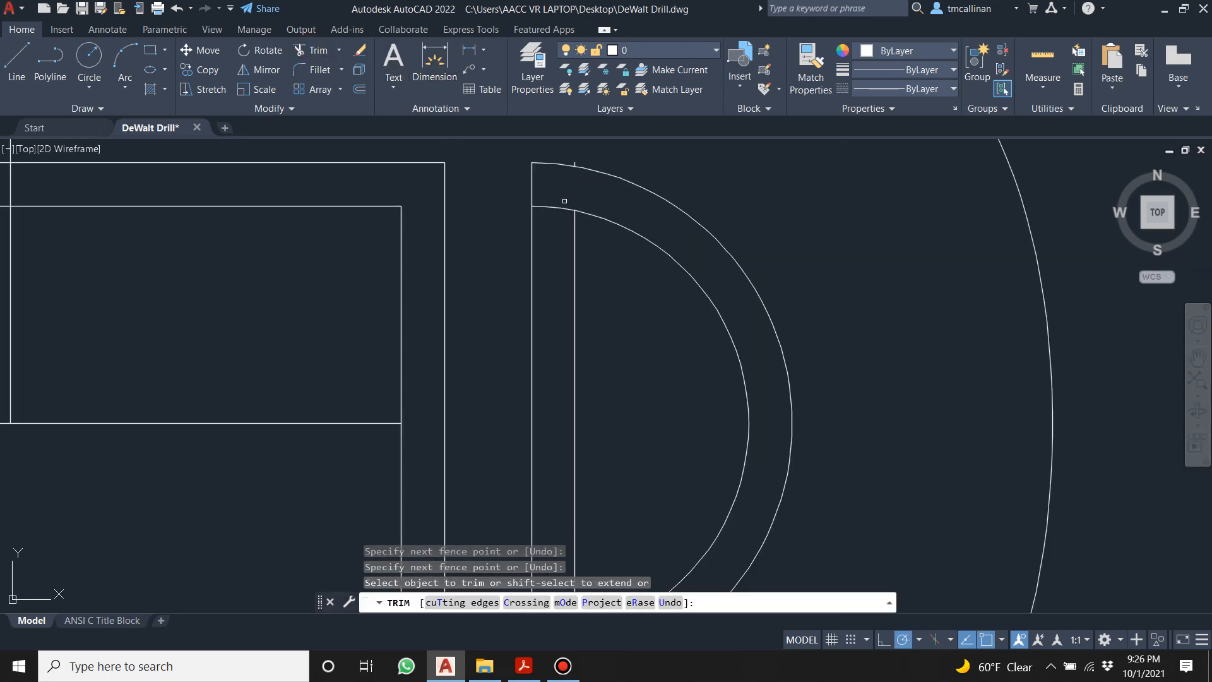
{"action": "scroll", "coordinate": [578, 217], "scroll_direction": "down", "scroll_amount": 5}
{"action": "scroll", "coordinate": [544, 359], "scroll_direction": "up", "scroll_amount": 3}
{"action": "left_click", "coordinate": [544, 359]}
{"action": "key", "text": "Escape"}
{"action": "key", "text": "Escape"}
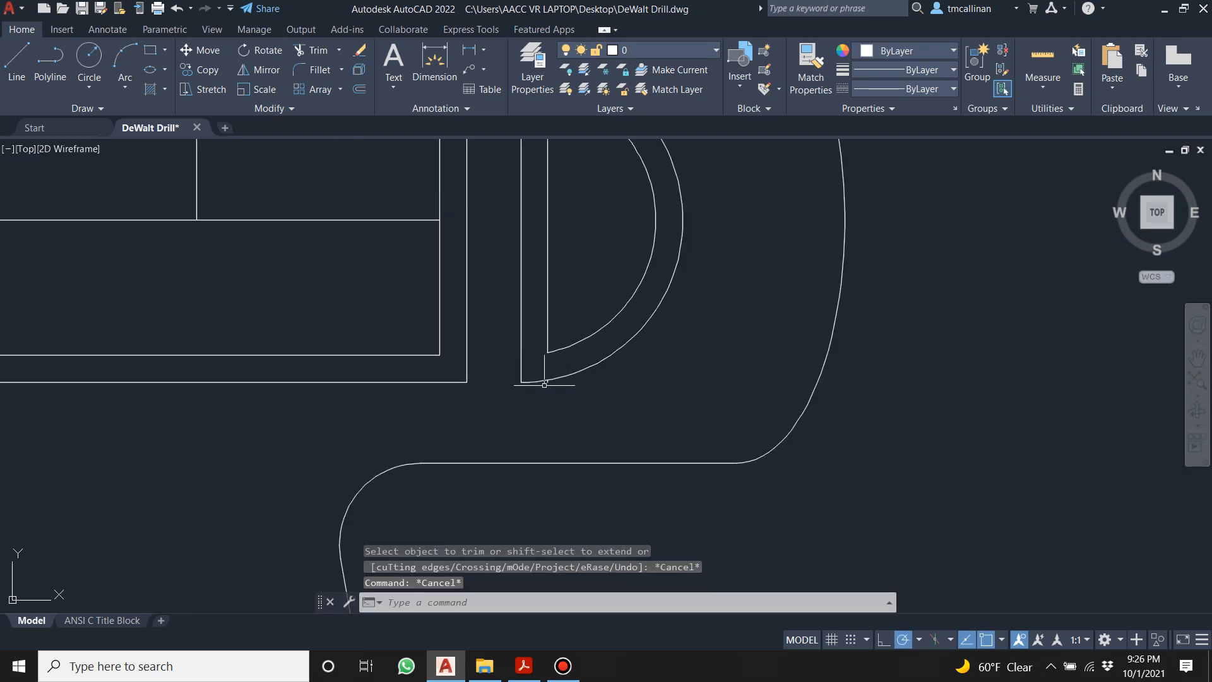
Delete the small leftover line pieces at the lower and upper ends of the trimmed inner vertical line.
{"action": "left_click", "coordinate": [538, 355]}
{"action": "left_click", "coordinate": [555, 379]}
{"action": "key", "text": "Delete"}
{"action": "scroll", "coordinate": [568, 309], "scroll_direction": "down", "scroll_amount": 4}
{"action": "middle_click_drag", "start_coordinate": [568, 260], "coordinate": [570, 294]}
{"action": "scroll", "coordinate": [570, 247], "scroll_direction": "up", "scroll_amount": 4}
{"action": "left_click", "coordinate": [543, 221]}
{"action": "left_click", "coordinate": [566, 245]}
{"action": "key", "text": "Delete"}
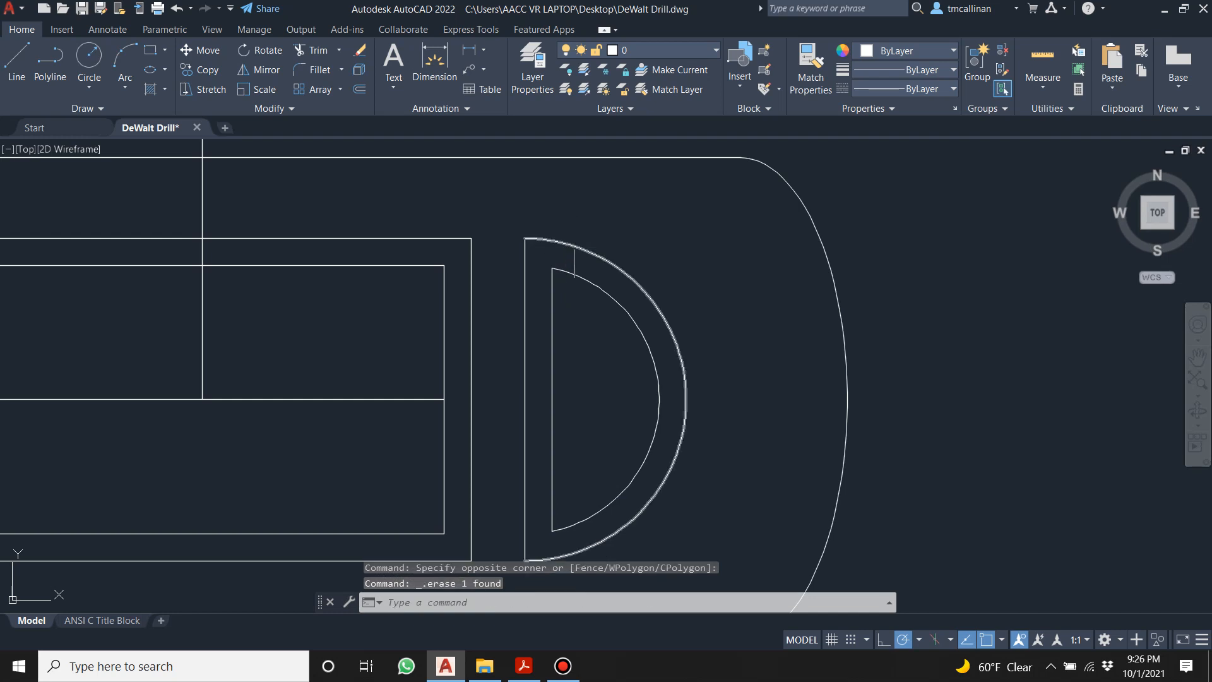
{"action": "scroll", "coordinate": [574, 247], "scroll_direction": "down", "scroll_amount": 4}
{"action": "key", "text": "Escape"}
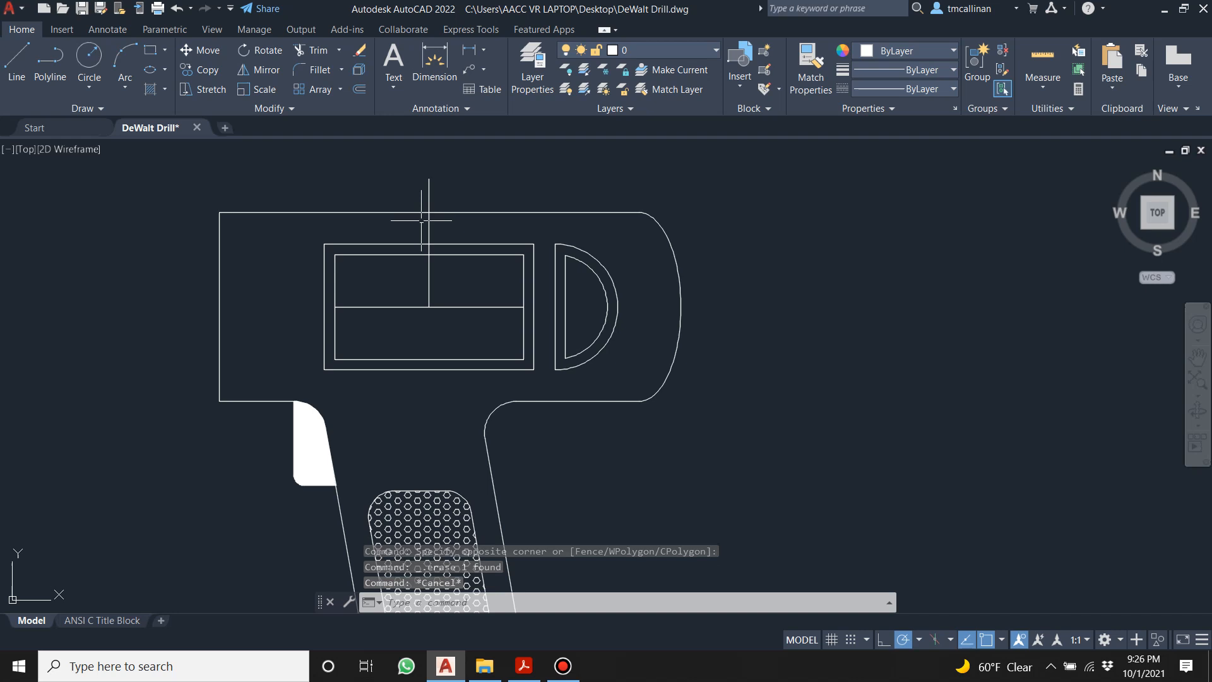
{"action": "key", "text": "Escape"}
{"action": "key", "text": "Escape"}
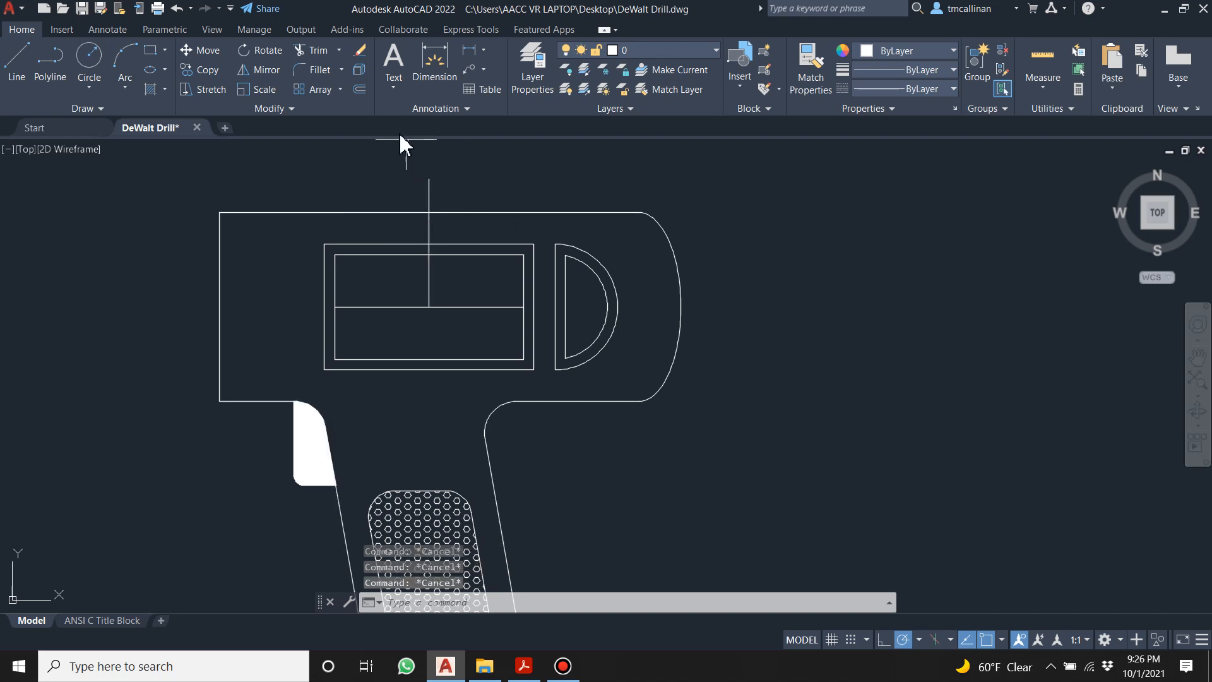
{"action": "left_click", "coordinate": [259, 70]}
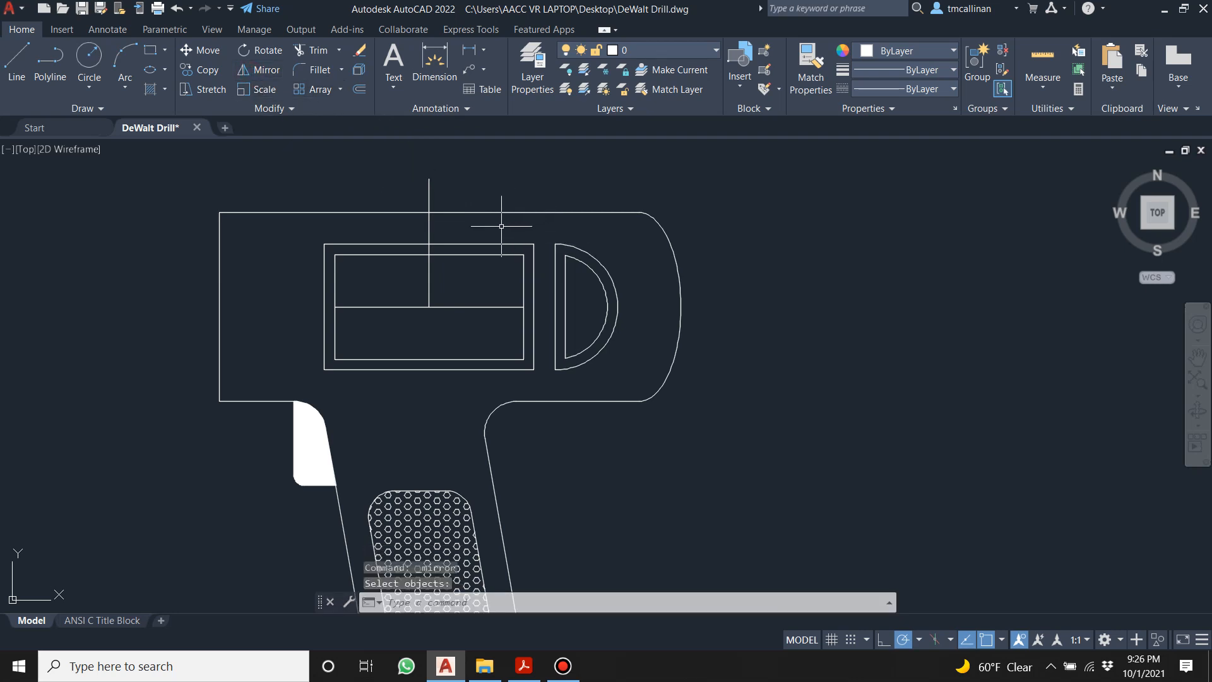
{"action": "key", "text": "Escape"}
{"action": "key", "text": "Escape"}
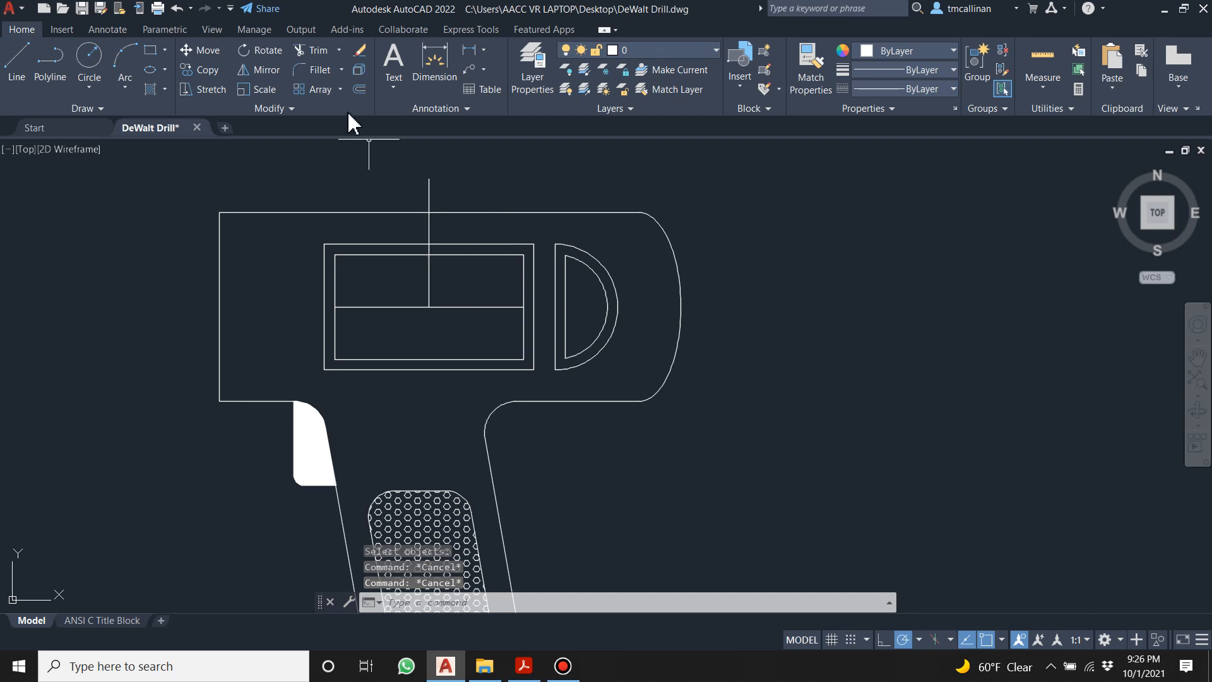
{"action": "left_click", "coordinate": [249, 69]}
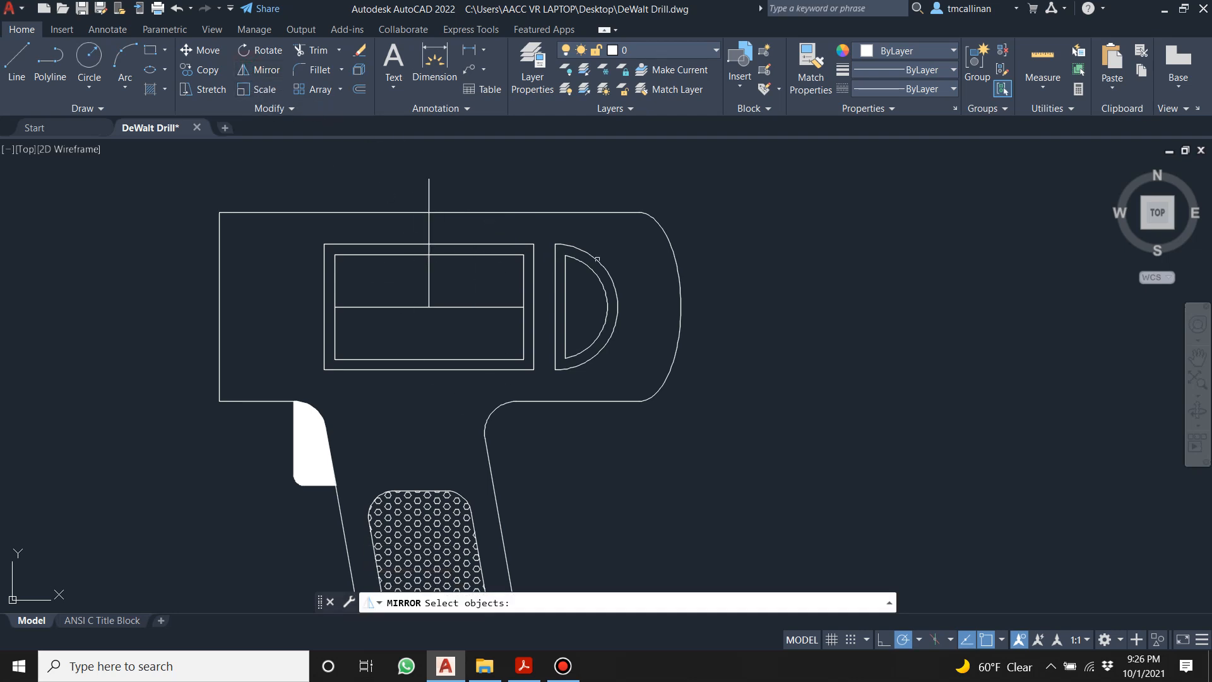
{"action": "left_click", "coordinate": [543, 225]}
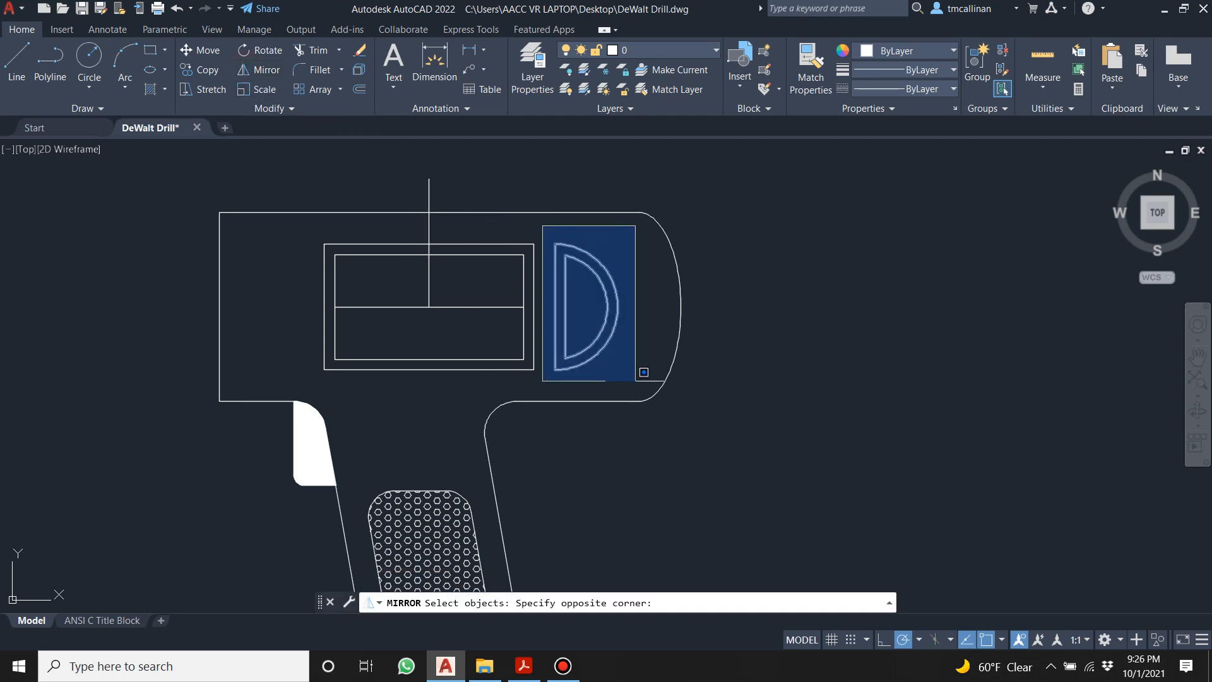
{"action": "left_click", "coordinate": [643, 378]}
{"action": "key", "text": "Return"}
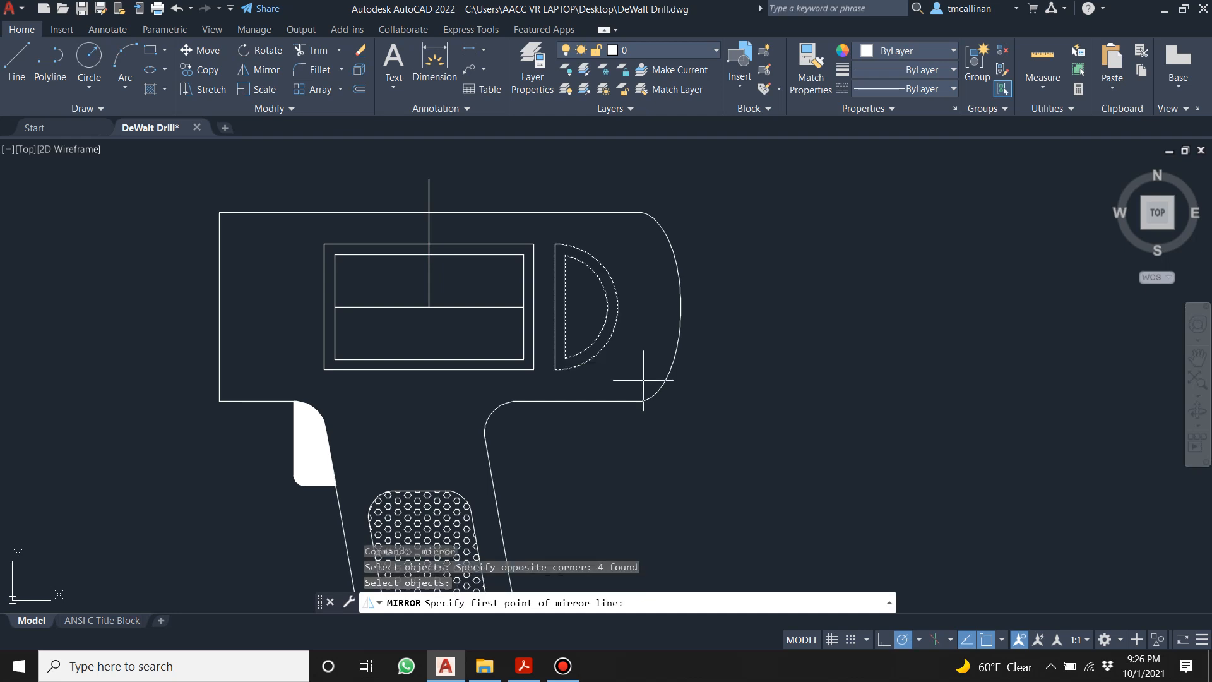
{"action": "left_click", "coordinate": [428, 180]}
{"action": "left_click", "coordinate": [433, 310]}
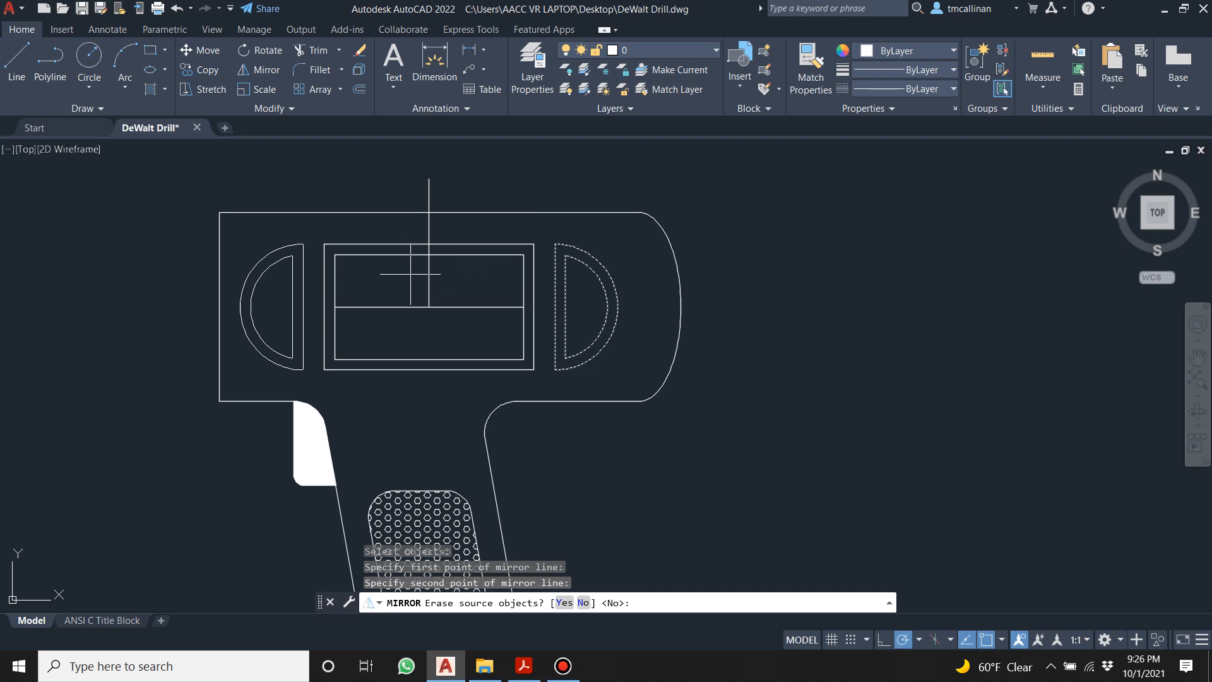
{"action": "key", "text": "Escape"}
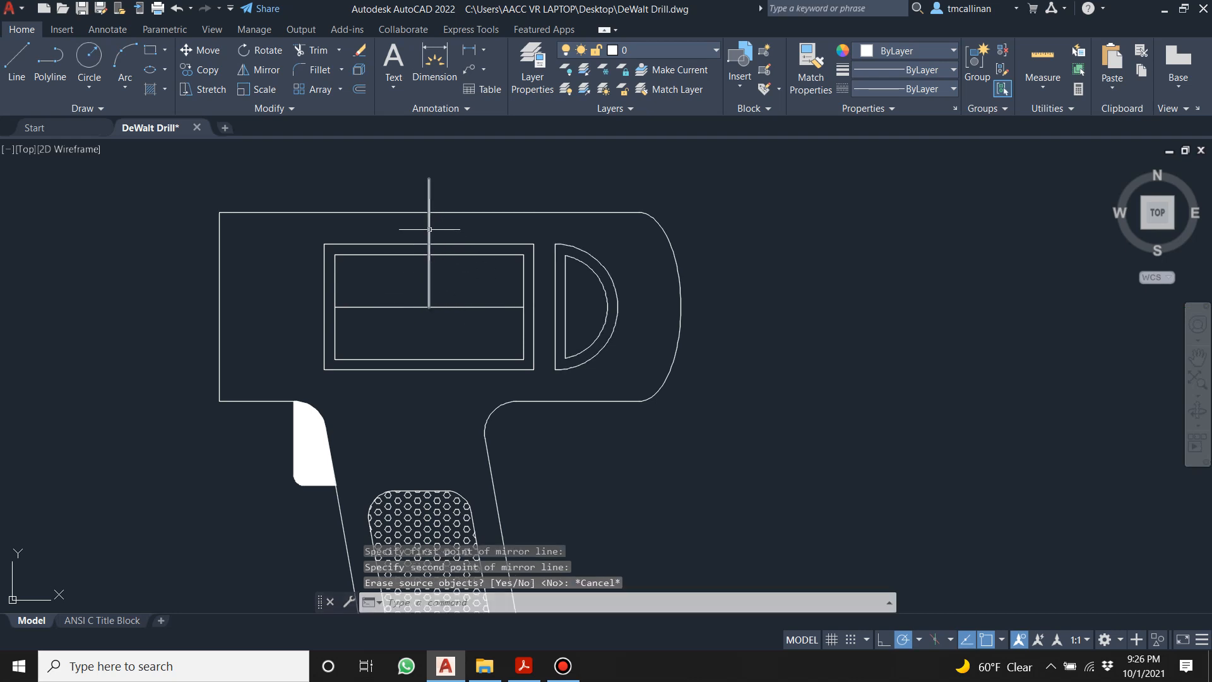
Mirror the right half-circle with its inner offset about the vertical construction line, keeping the source objects.
{"action": "left_click", "coordinate": [259, 70]}
{"action": "left_click", "coordinate": [552, 222]}
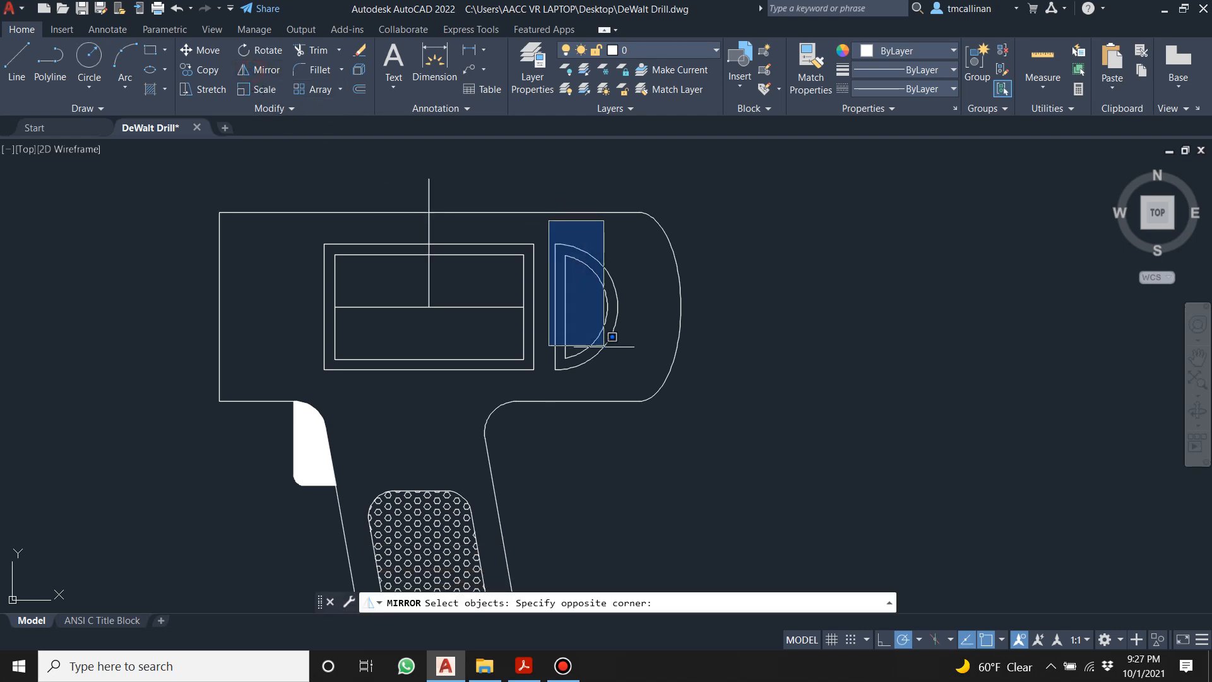
{"action": "left_click", "coordinate": [650, 374]}
{"action": "key", "text": "Return"}
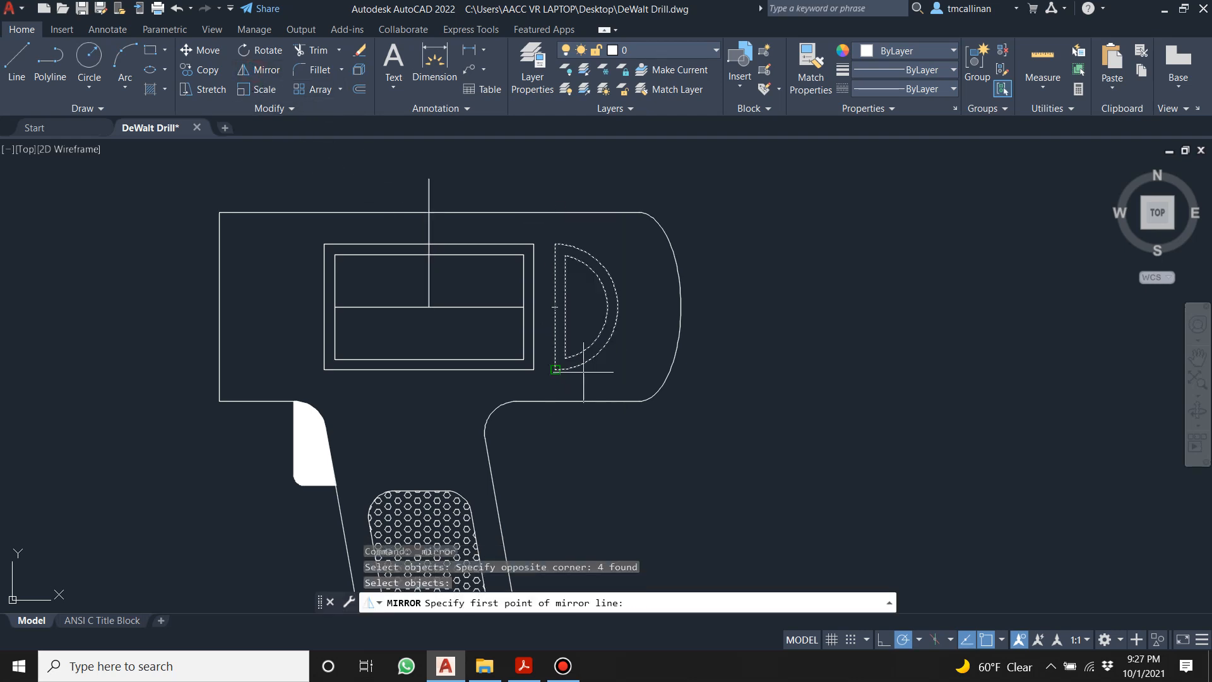
{"action": "left_click", "coordinate": [430, 180]}
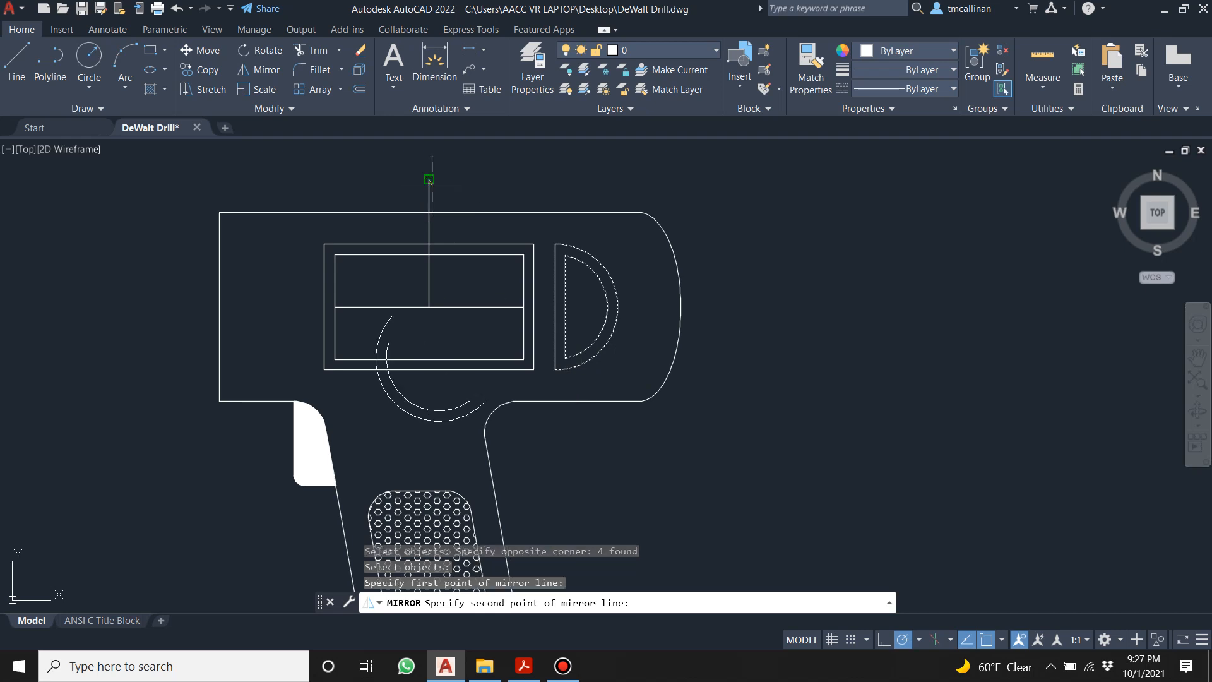
{"action": "left_click", "coordinate": [430, 307]}
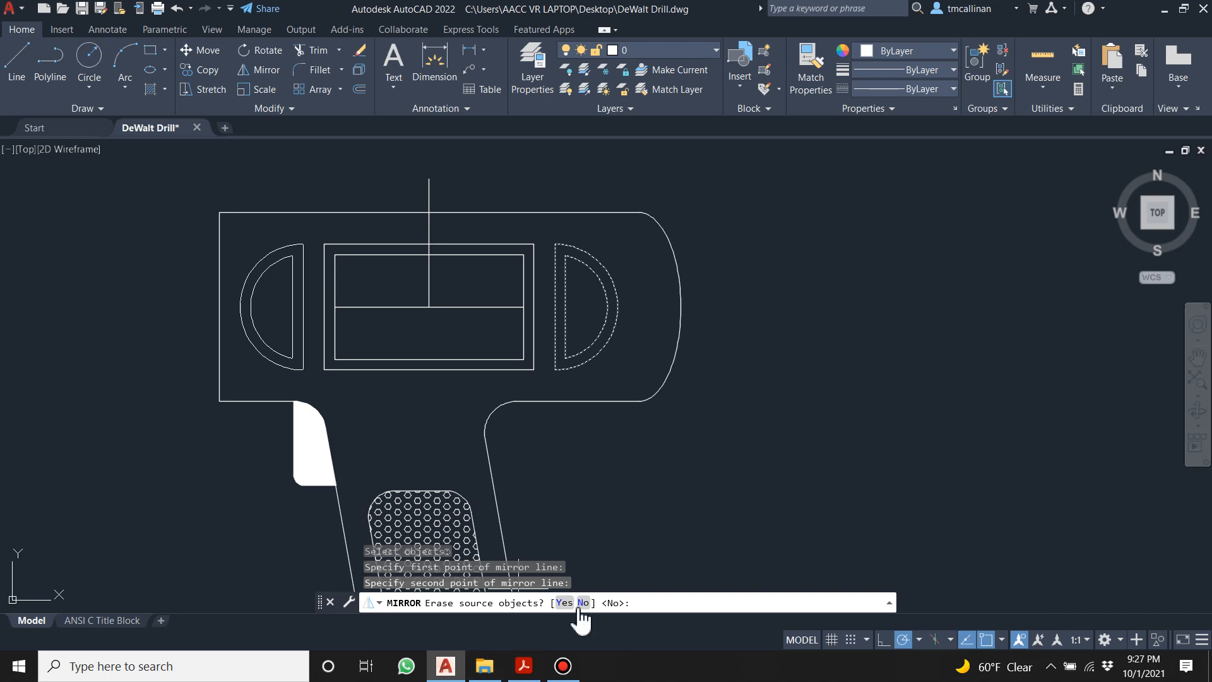
{"action": "key", "text": "Return"}
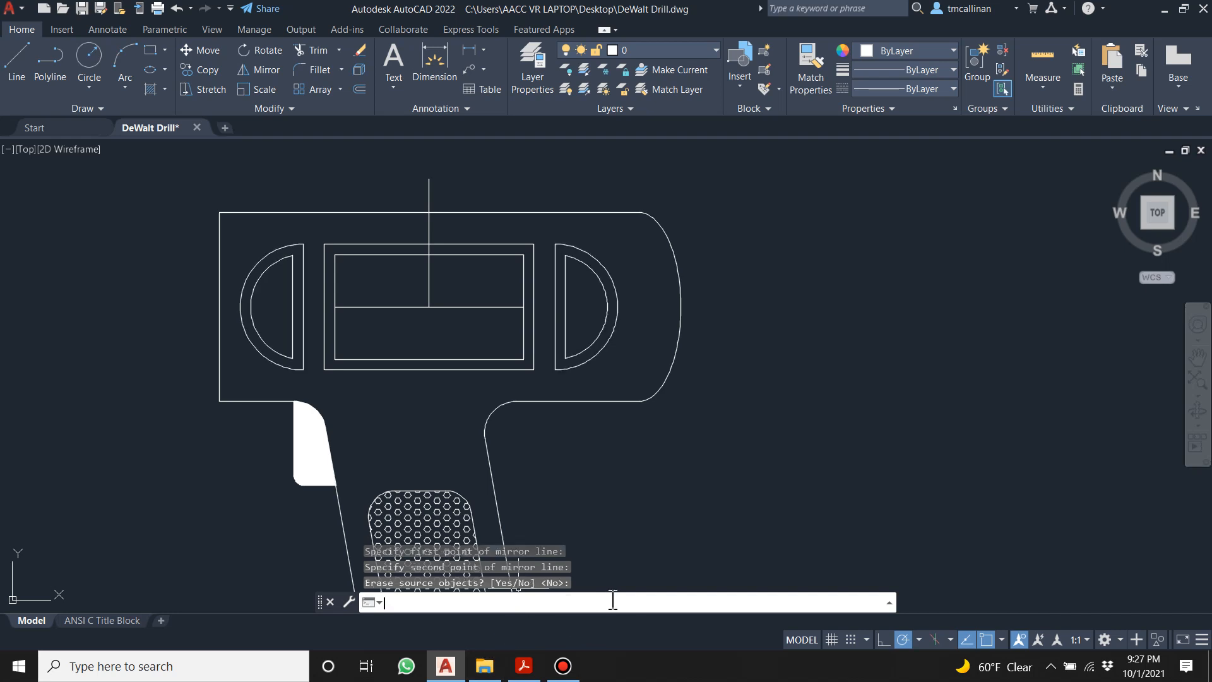
Delete the horizontal and vertical construction lines in the inner label rectangle.
{"action": "key", "text": "Escape"}
{"action": "left_click", "coordinate": [433, 314]}
{"action": "left_click", "coordinate": [399, 286]}
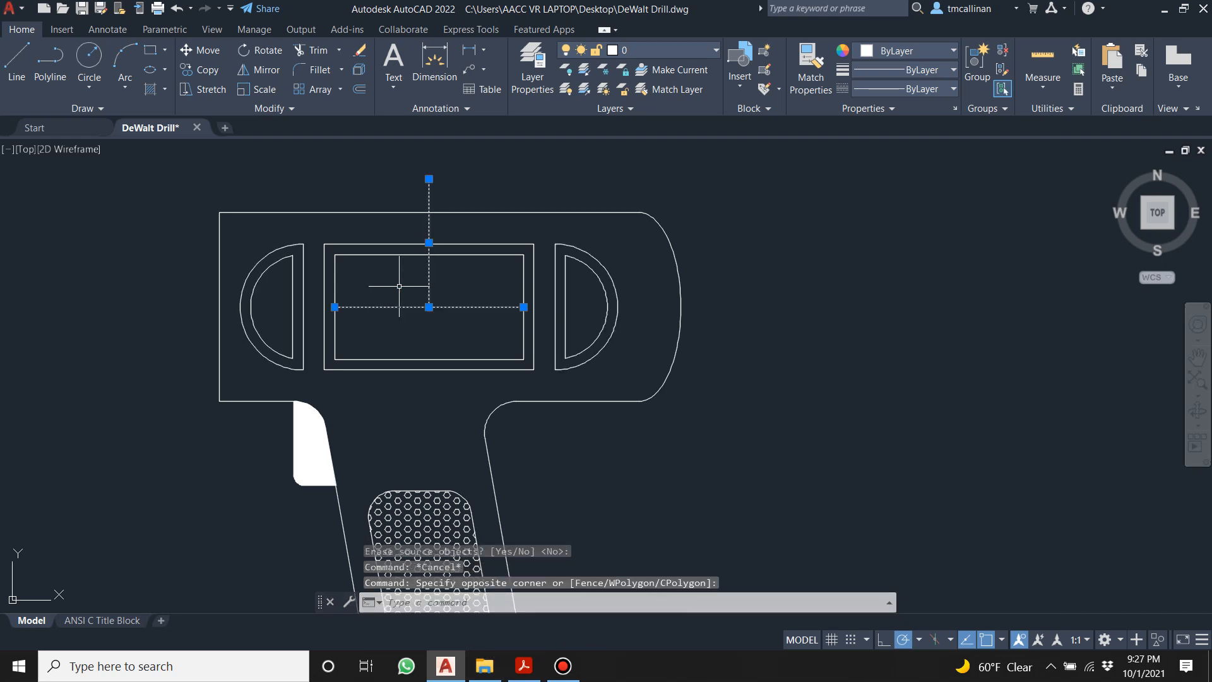
{"action": "key", "text": "Delete"}
{"action": "scroll", "coordinate": [404, 281], "scroll_direction": "down", "scroll_amount": 1}
{"action": "scroll", "coordinate": [440, 286], "scroll_direction": "up", "scroll_amount": 1}
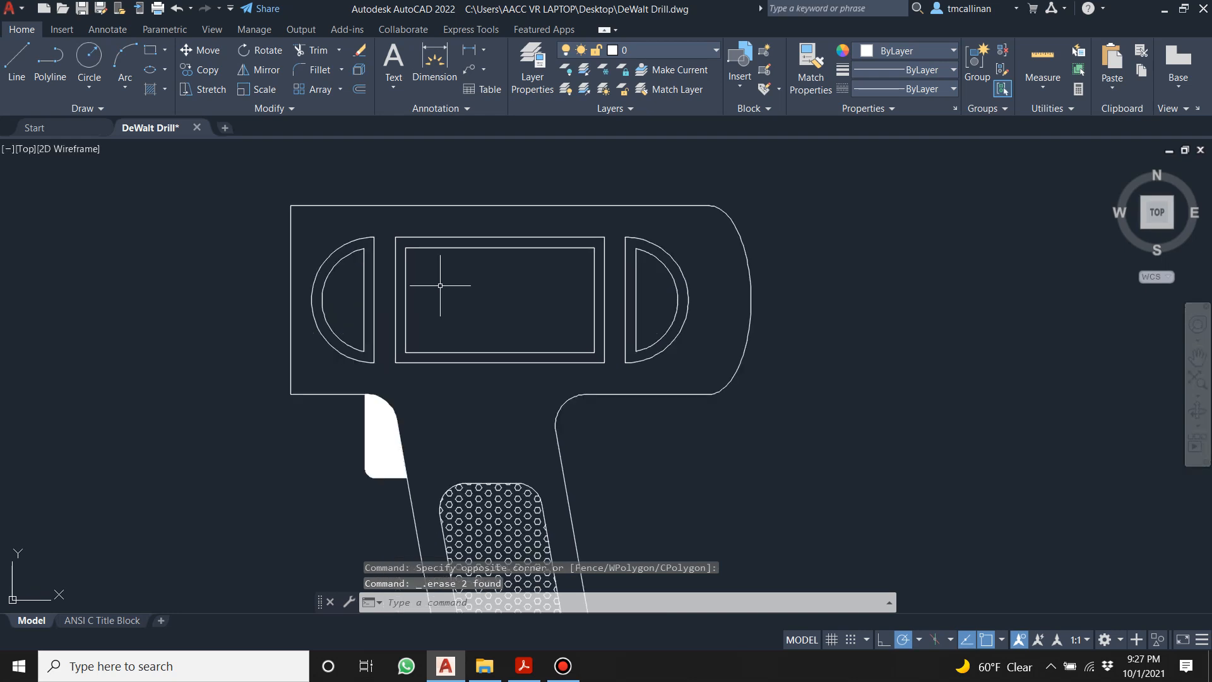
Hatch the two inner half-circles with the grip's hexagon pattern at scale 0.25.
{"action": "scroll", "coordinate": [444, 286], "scroll_direction": "up", "scroll_amount": 1}
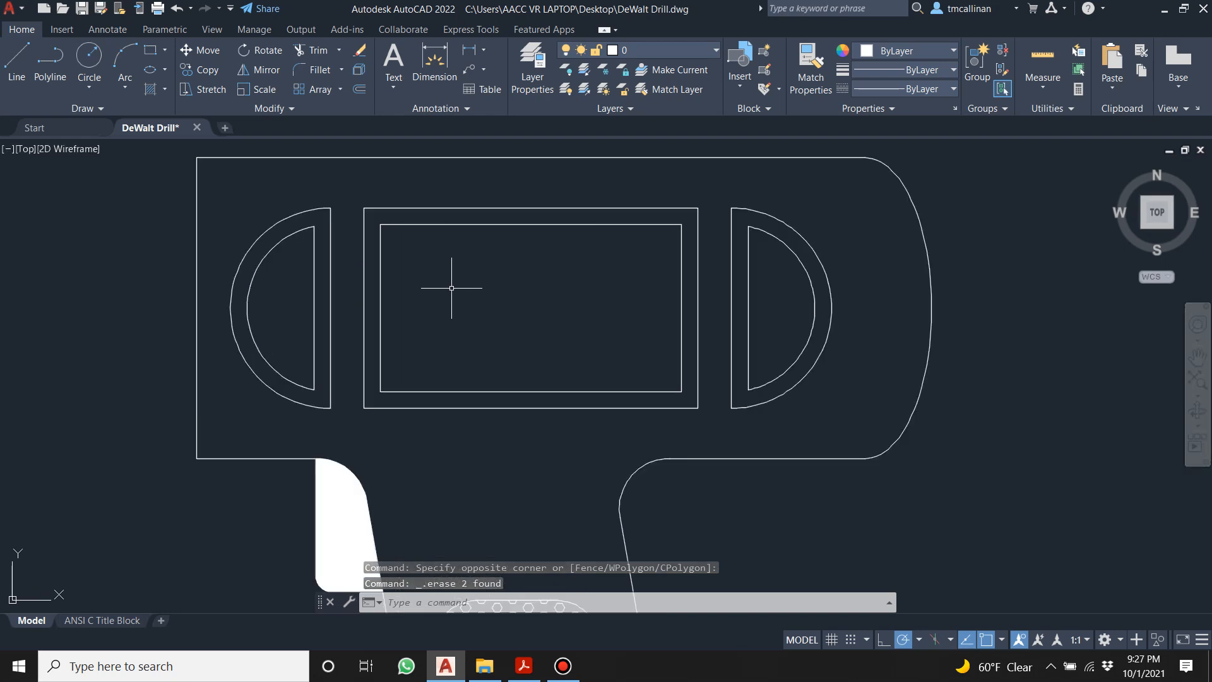
{"action": "scroll", "coordinate": [763, 284], "scroll_direction": "down", "scroll_amount": 2}
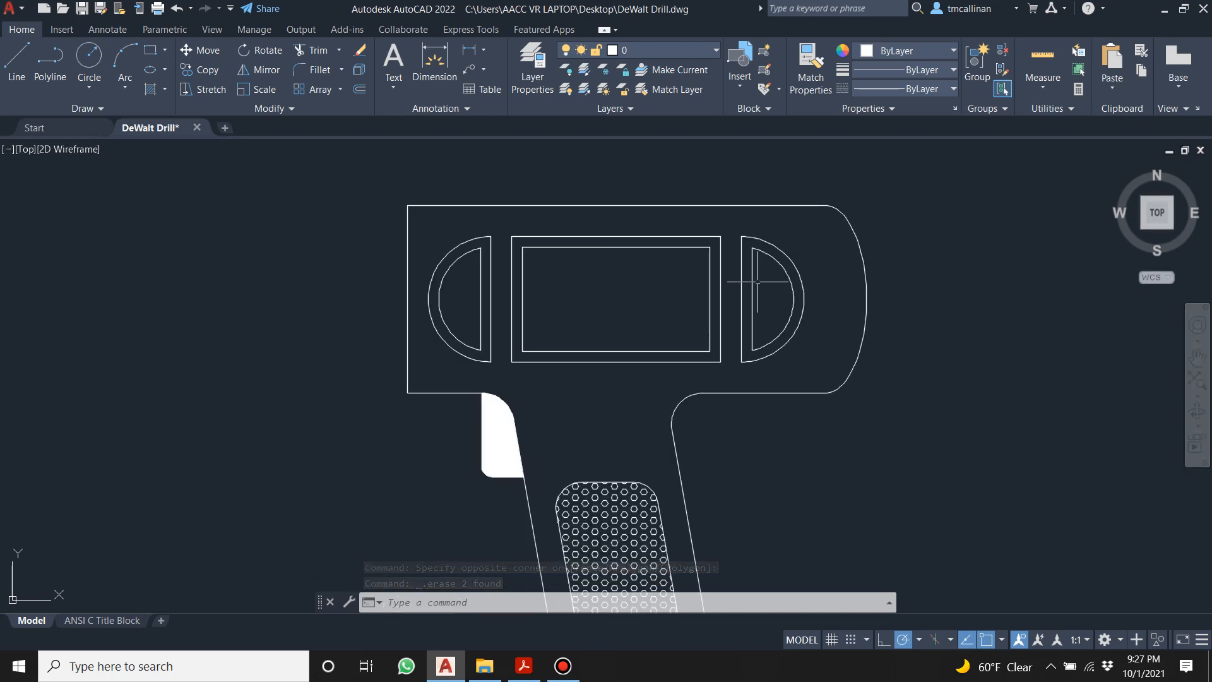
{"action": "scroll", "coordinate": [699, 401], "scroll_direction": "up", "scroll_amount": 1}
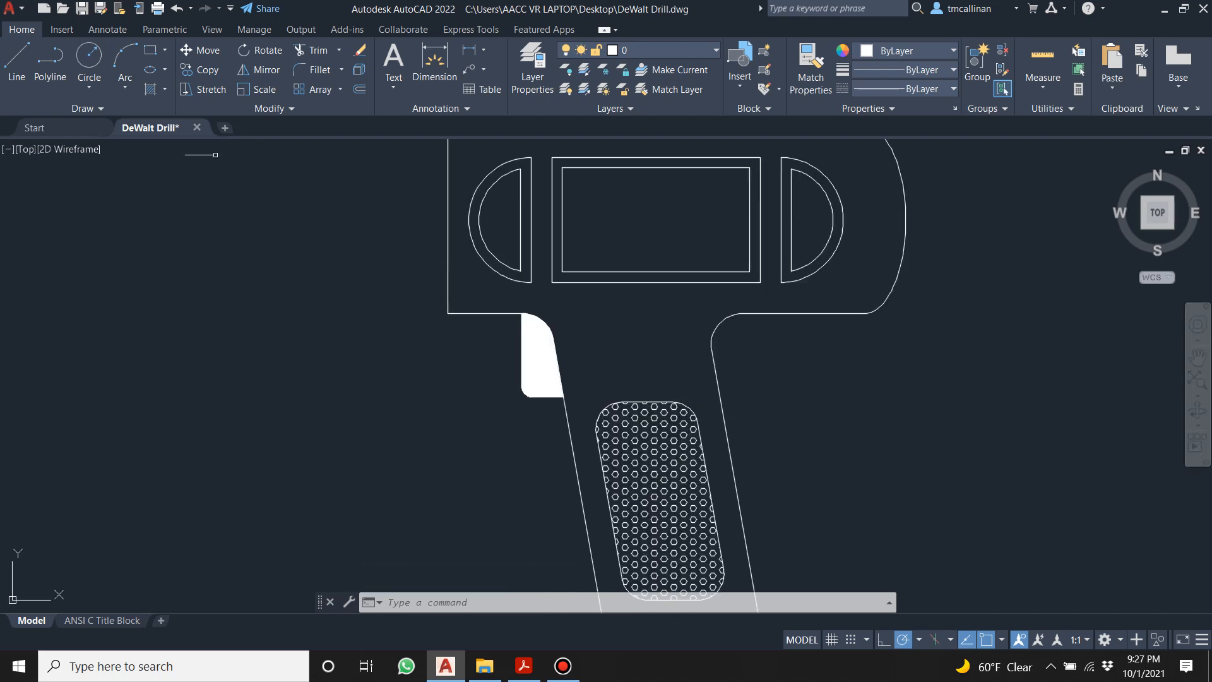
{"action": "left_click", "coordinate": [151, 90]}
{"action": "left_click", "coordinate": [518, 223]}
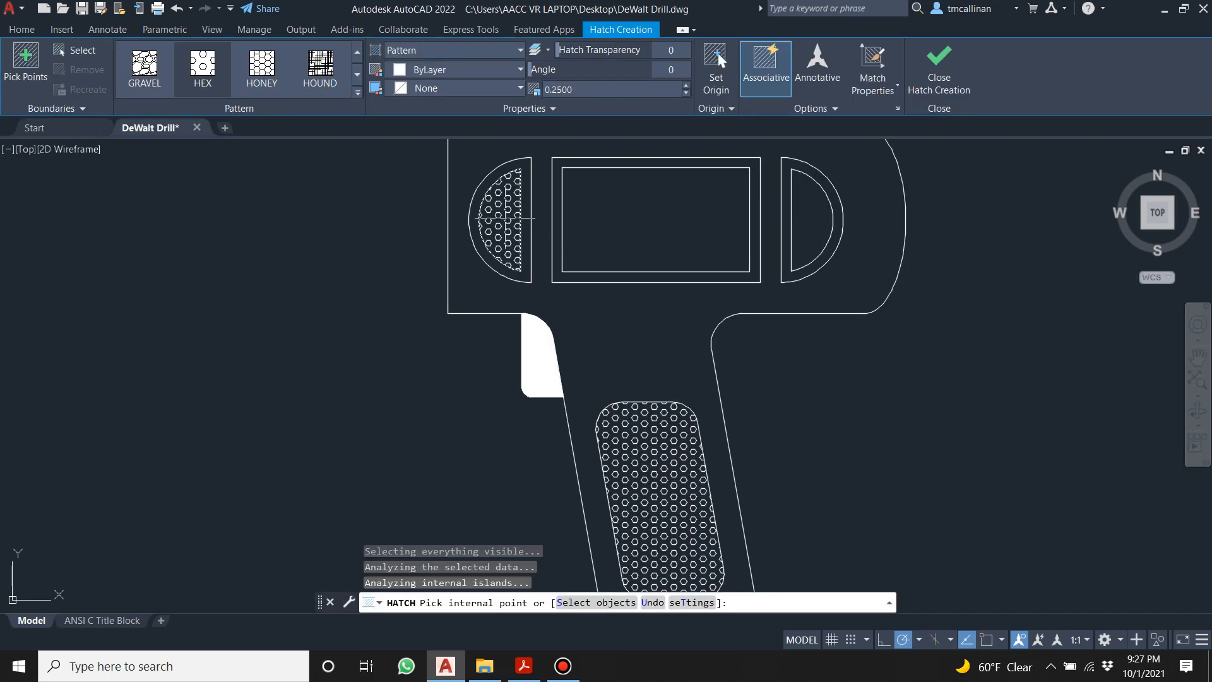
{"action": "left_click", "coordinate": [812, 218]}
{"action": "scroll", "coordinate": [699, 294], "scroll_direction": "down", "scroll_amount": 2}
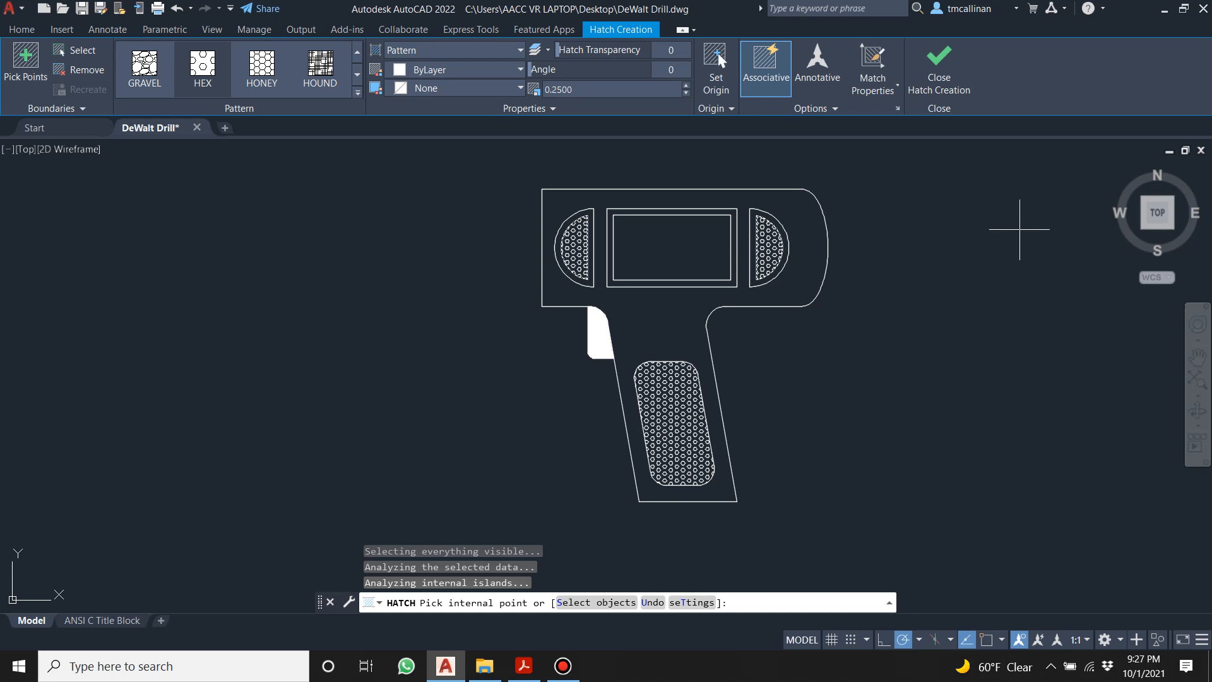
{"action": "key", "text": "Escape"}
{"action": "key", "text": "Escape"}
{"action": "key", "text": "Escape"}
{"action": "key", "text": "Escape"}
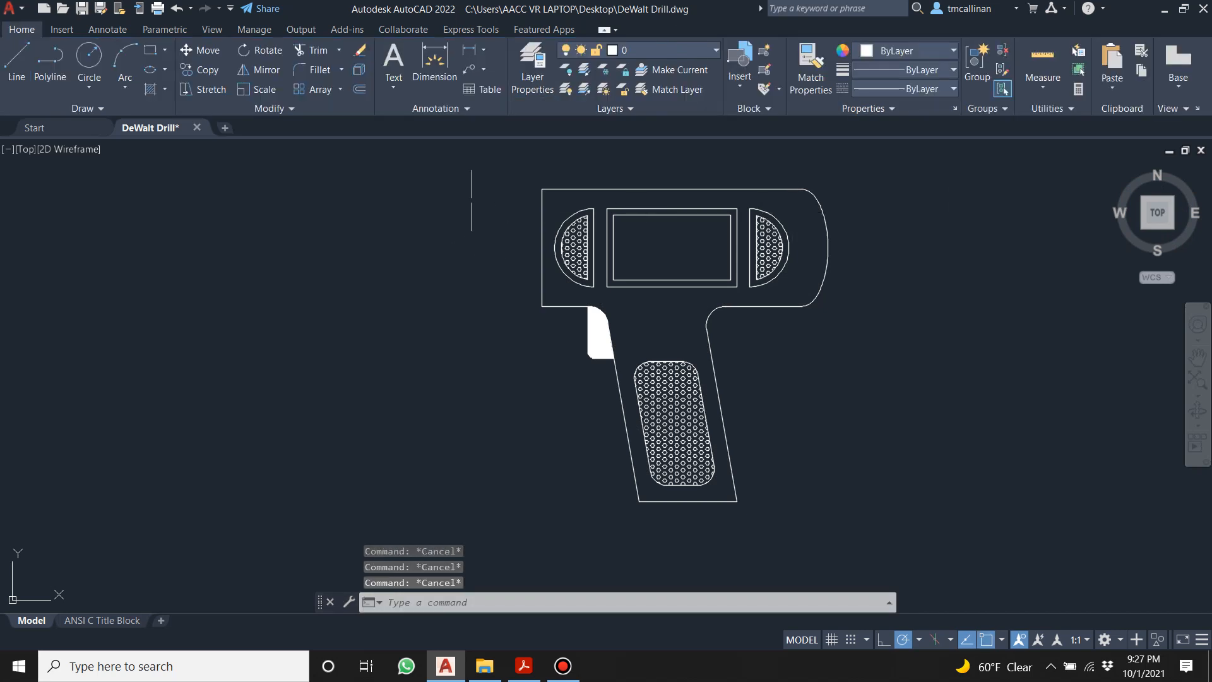
Delete the hatch from the two inner half-circles.
{"action": "left_click", "coordinate": [625, 269]}
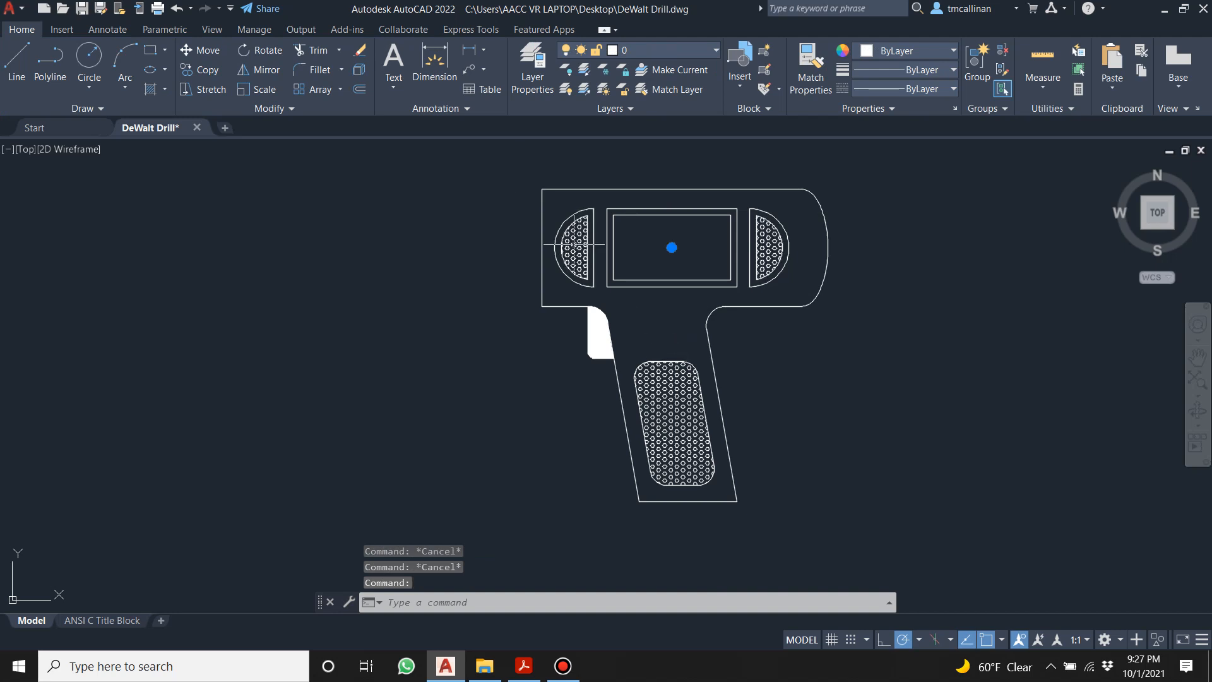
{"action": "key", "text": "Delete"}
{"action": "key", "text": "Escape"}
{"action": "scroll", "coordinate": [625, 216], "scroll_direction": "up", "scroll_amount": 2}
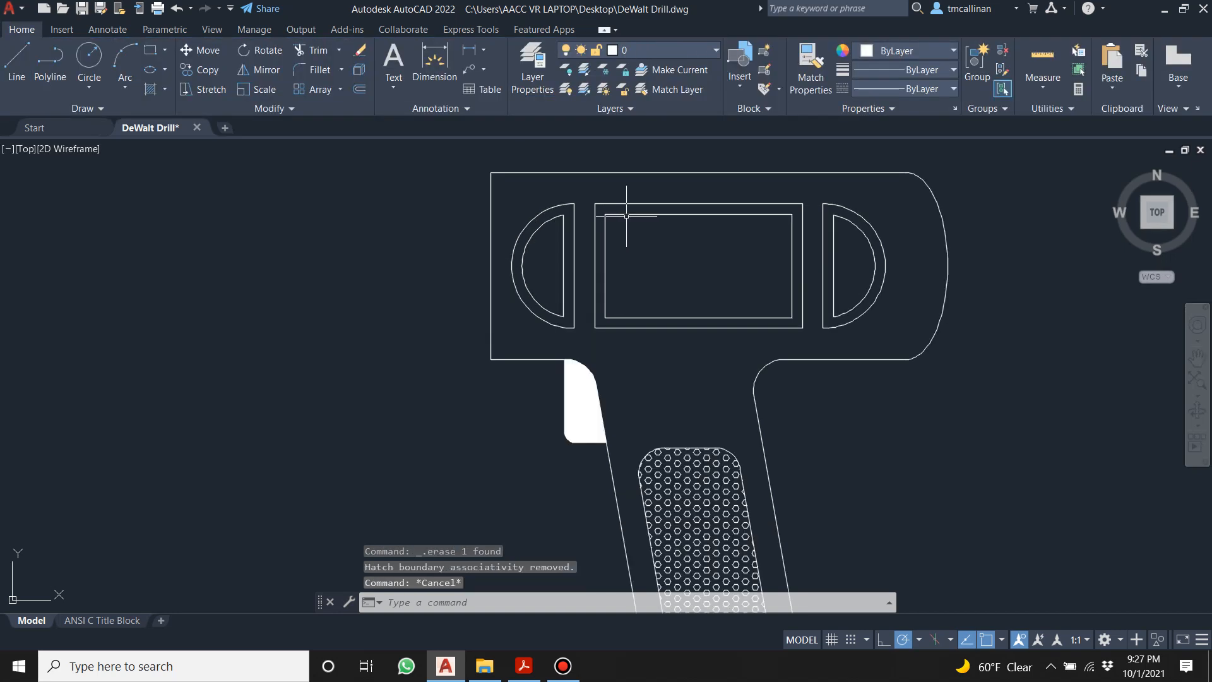
{"action": "key", "text": "Escape"}
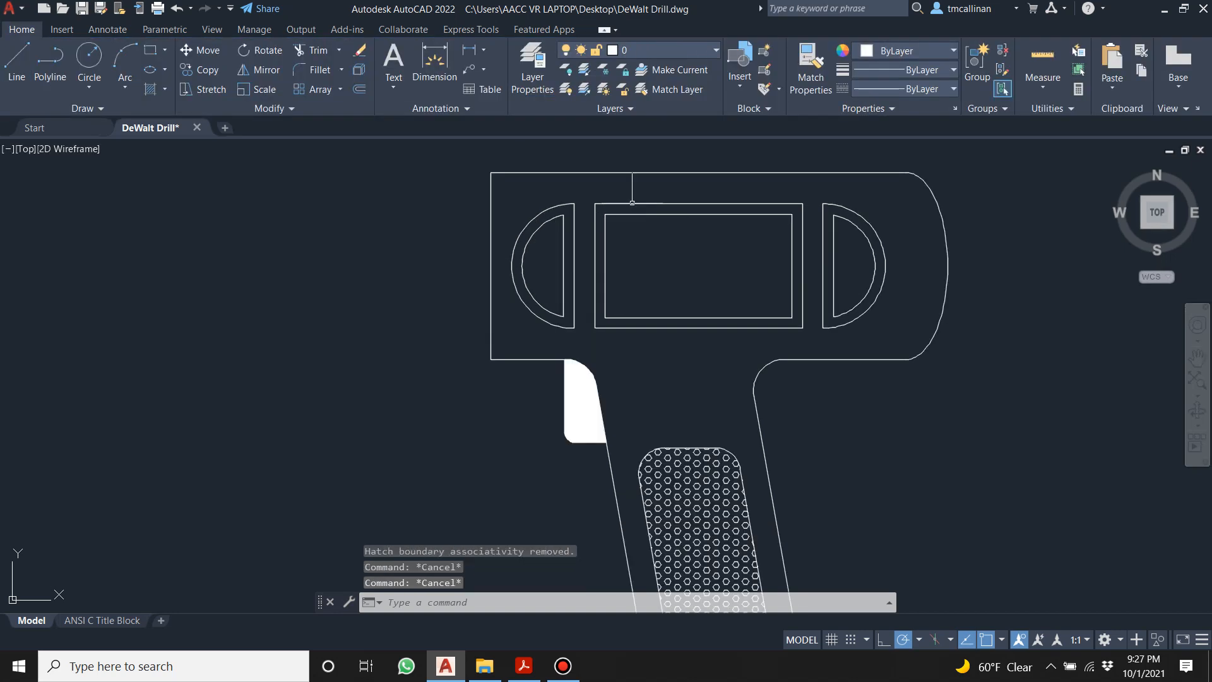
Fillet the upper corners of the left half-circle and its inner offset with a 0.05 radius, using the Multiple option.
{"action": "left_click", "coordinate": [318, 71]}
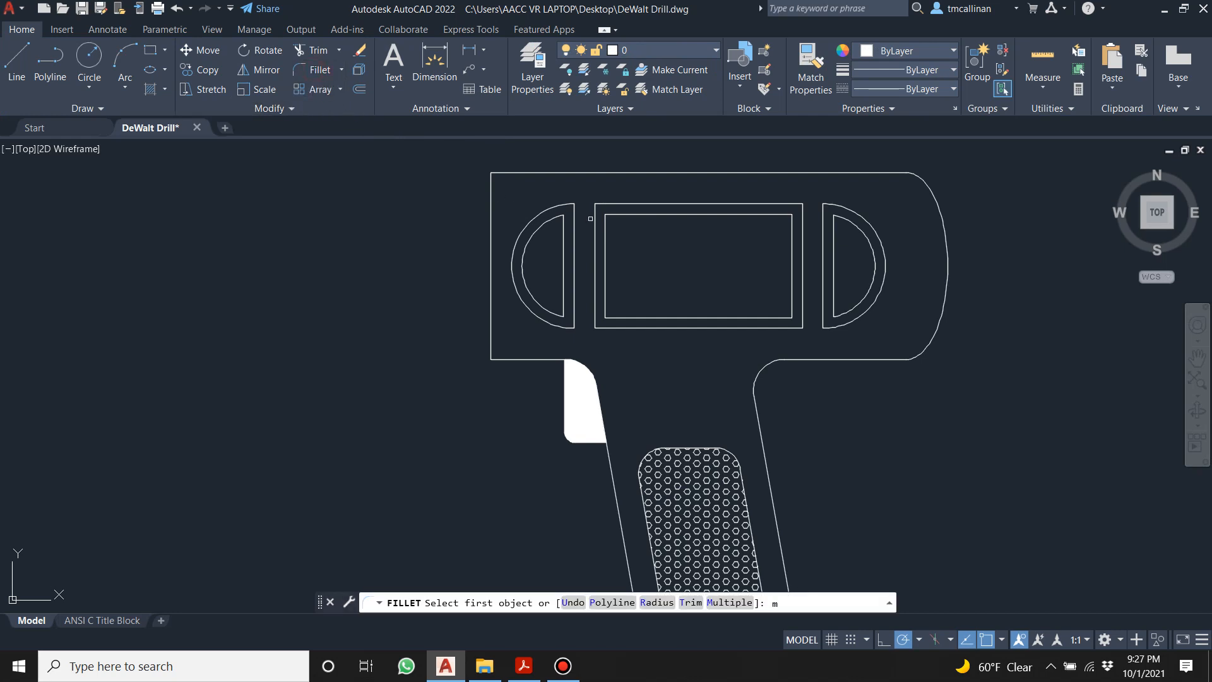
{"action": "key", "text": "Return"}
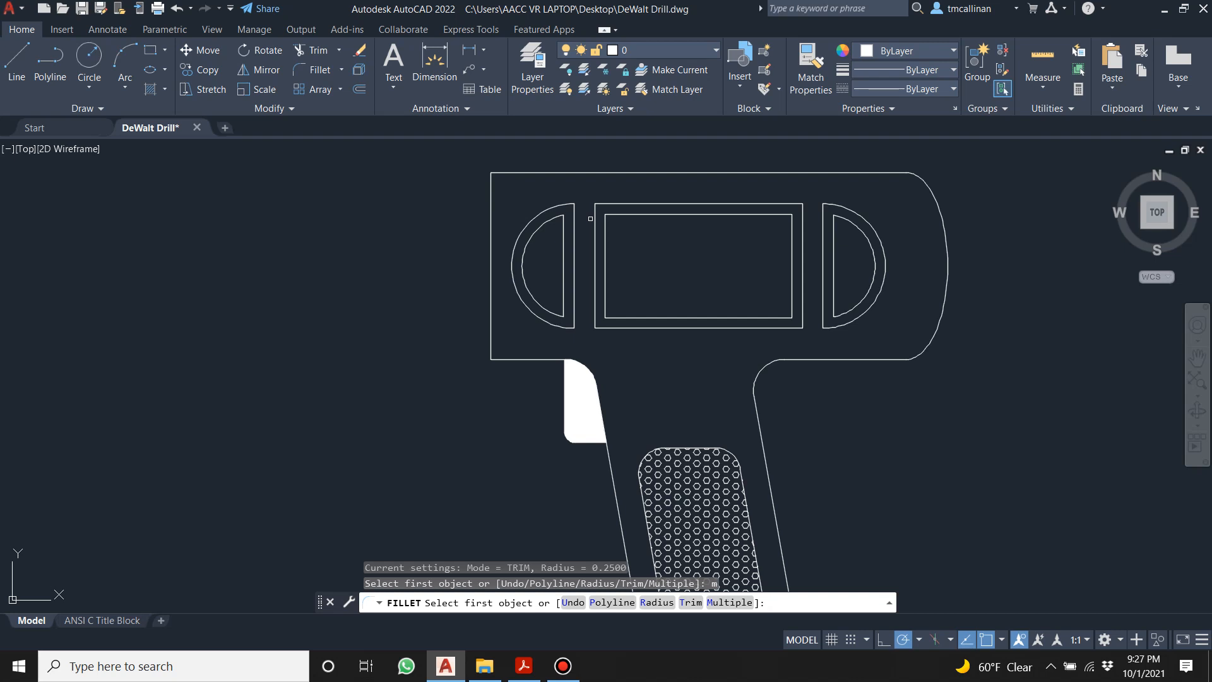
{"action": "type", "text": "r"}
{"action": "key", "text": "Return"}
{"action": "type", "text": "."}
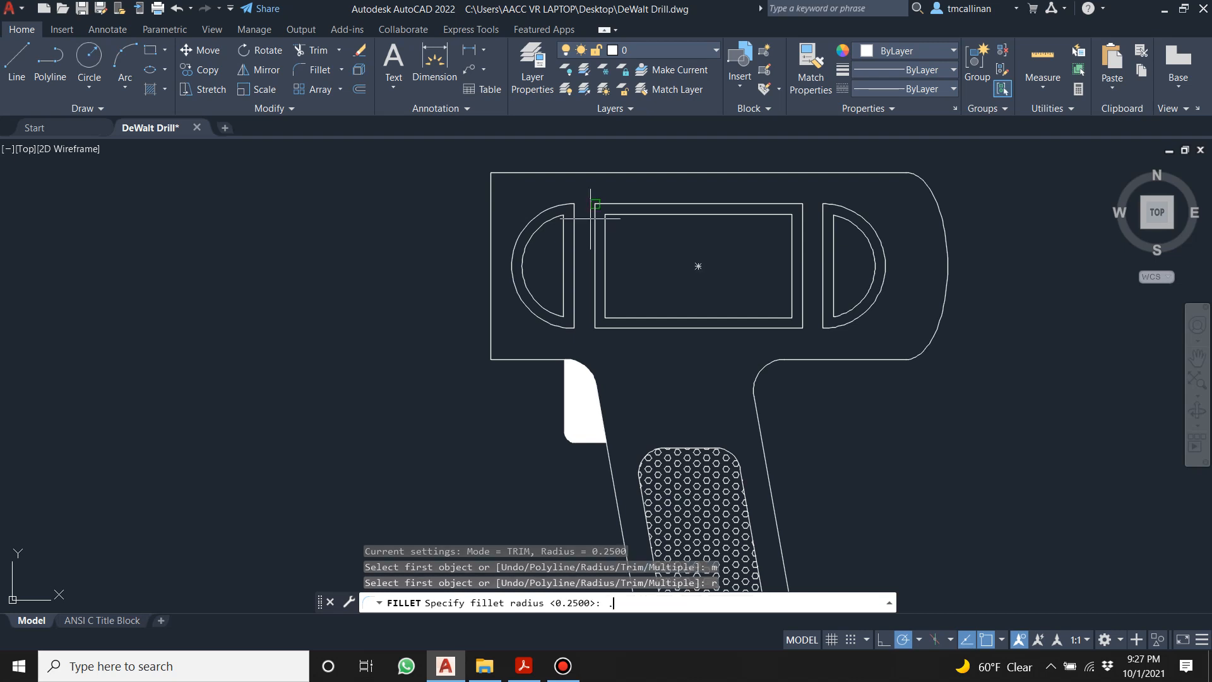
{"action": "type", "text": "05"}
{"action": "key", "text": "Return"}
{"action": "scroll", "coordinate": [590, 218], "scroll_direction": "up", "scroll_amount": 5}
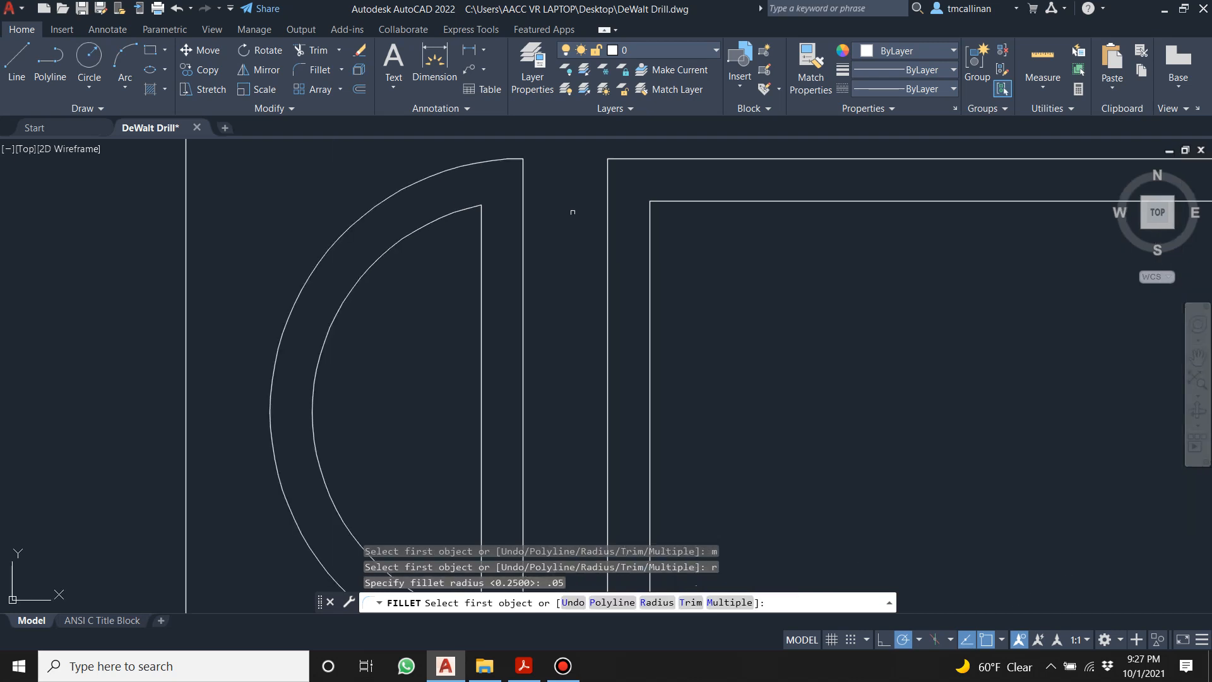
{"action": "left_click", "coordinate": [486, 161]}
{"action": "left_click", "coordinate": [522, 189]}
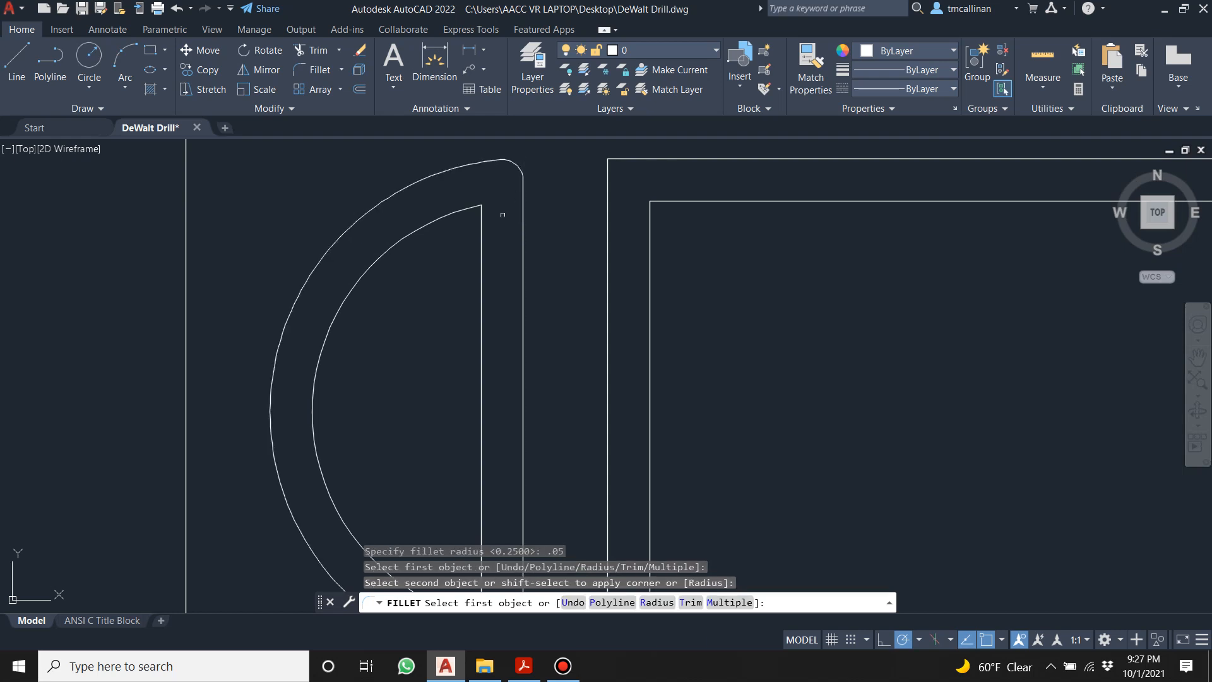
{"action": "left_click", "coordinate": [466, 209]}
{"action": "left_click", "coordinate": [482, 226]}
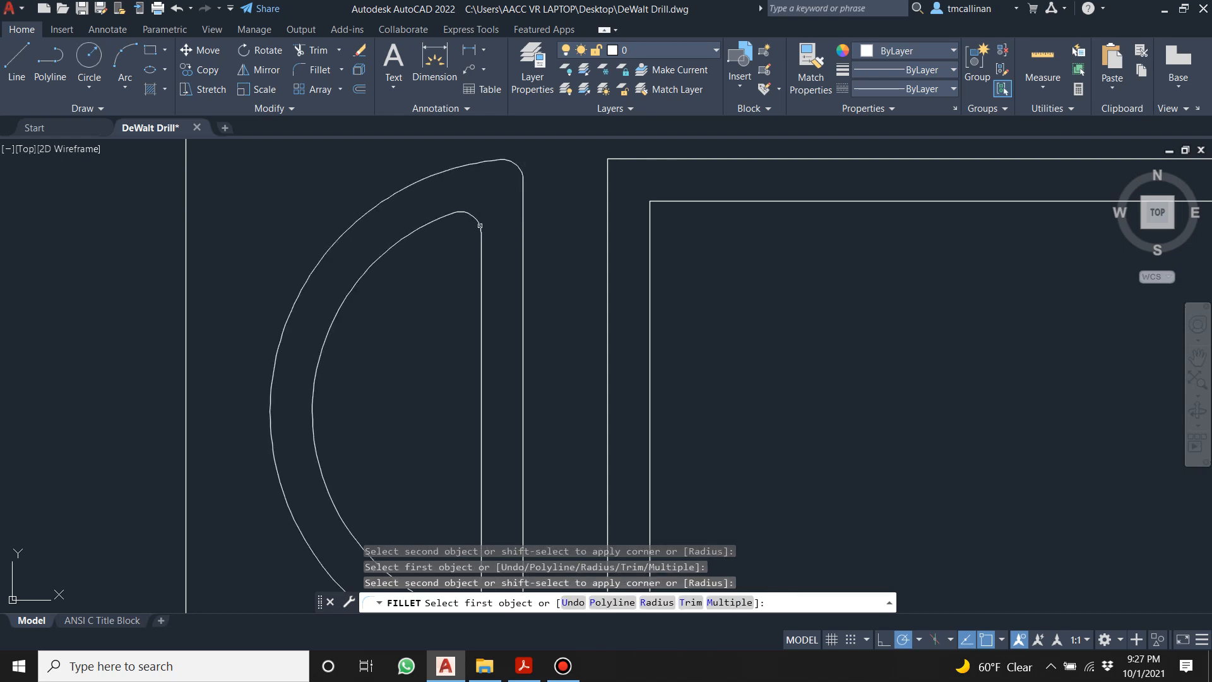
Fillet the lower corners of the left half-circle and its inner offset with the 0.05 radius.
{"action": "scroll", "coordinate": [502, 275], "scroll_direction": "down", "scroll_amount": 5}
{"action": "scroll", "coordinate": [484, 392], "scroll_direction": "up", "scroll_amount": 2}
{"action": "left_click", "coordinate": [486, 347]}
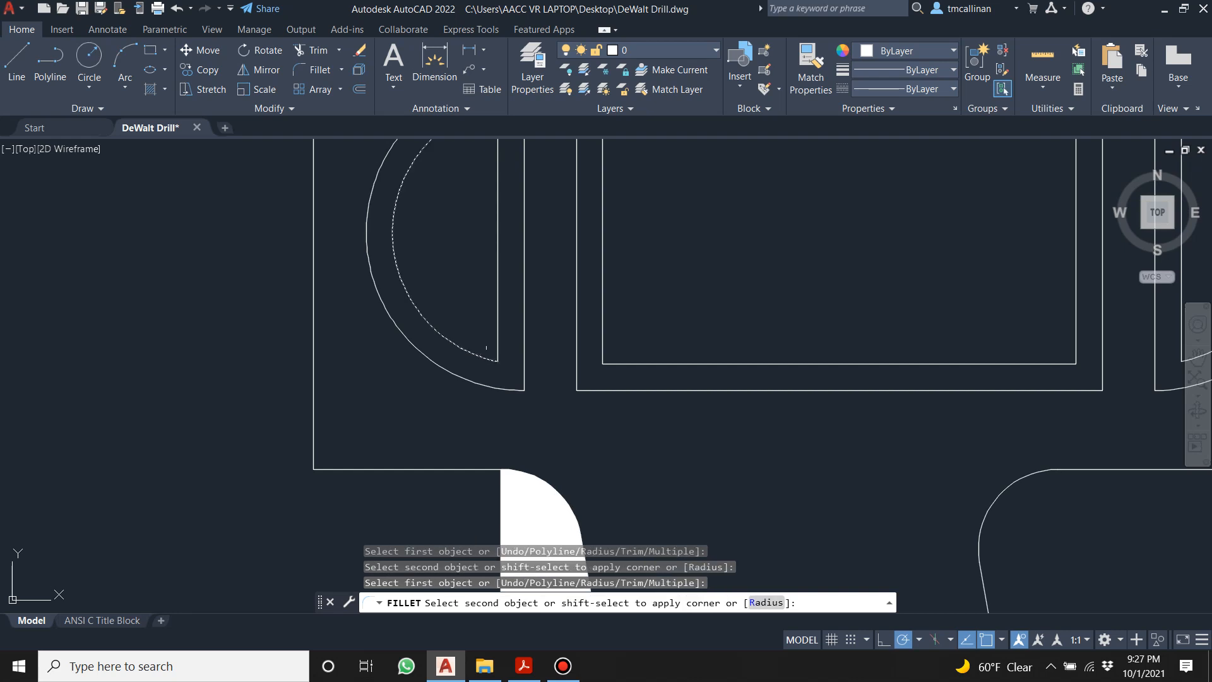
{"action": "left_click", "coordinate": [496, 333]}
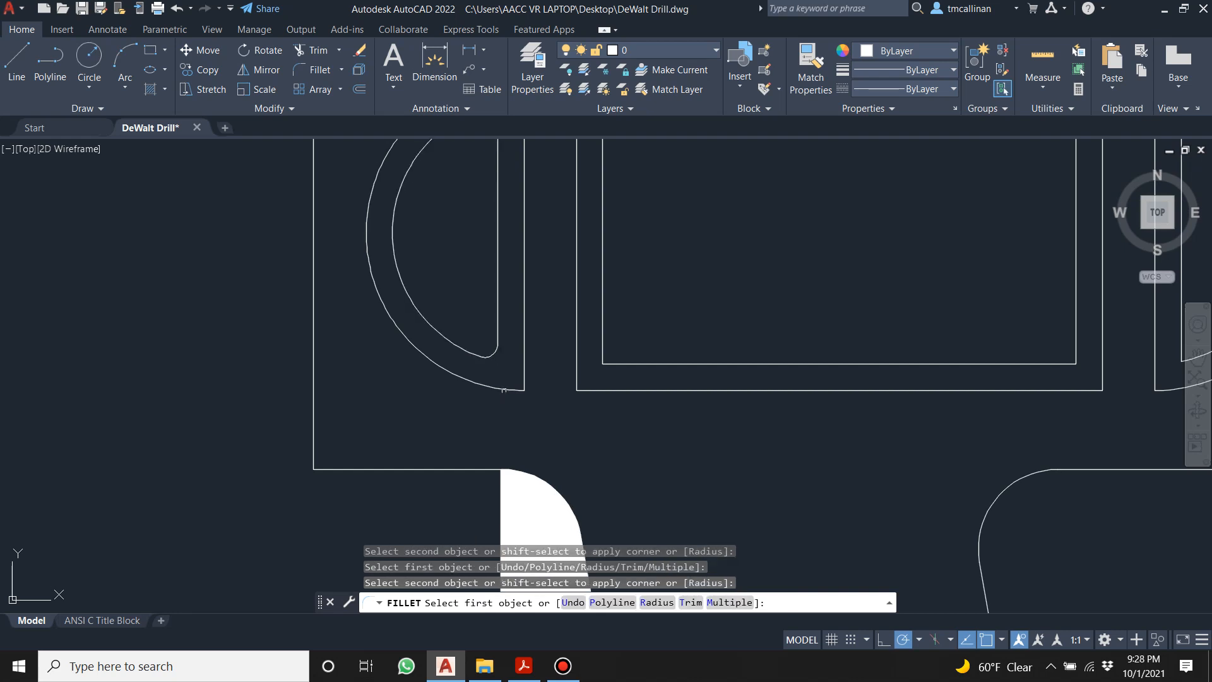
{"action": "left_click", "coordinate": [504, 390]}
{"action": "left_click", "coordinate": [522, 365]}
Fillet the lower-left and upper-left corners of both the outer and inner label rectangles with the 0.05 radius.
{"action": "left_click", "coordinate": [583, 390]}
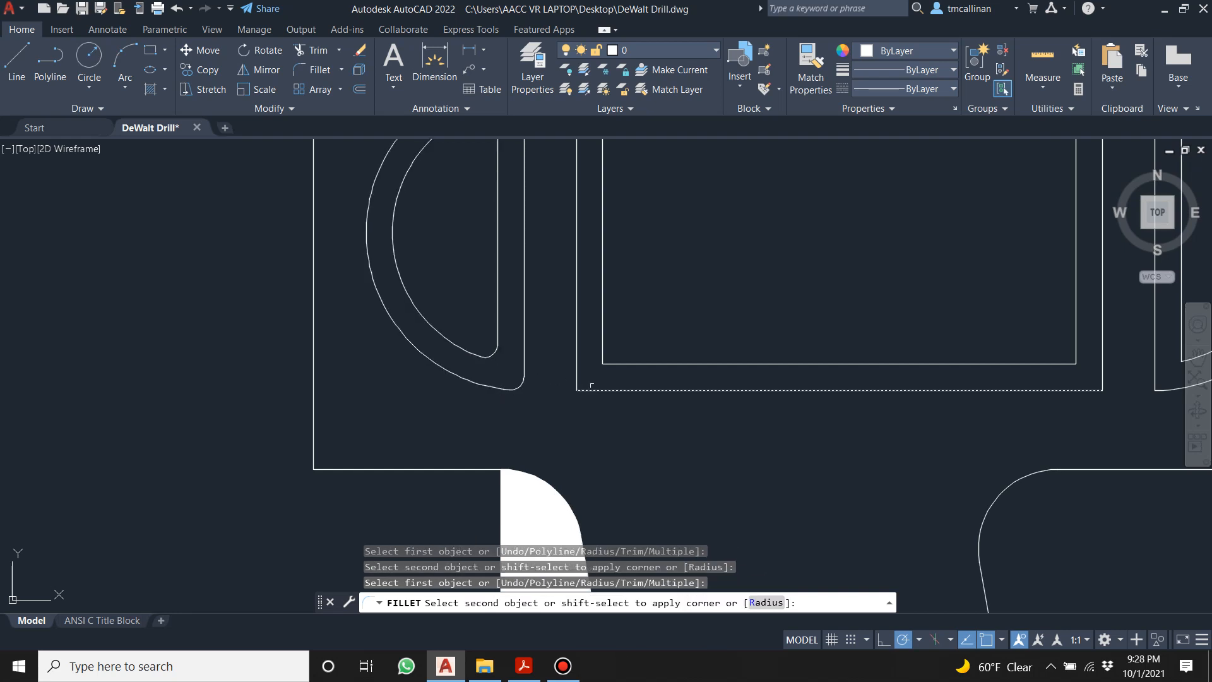
{"action": "left_click", "coordinate": [576, 367]}
{"action": "left_click", "coordinate": [632, 364]}
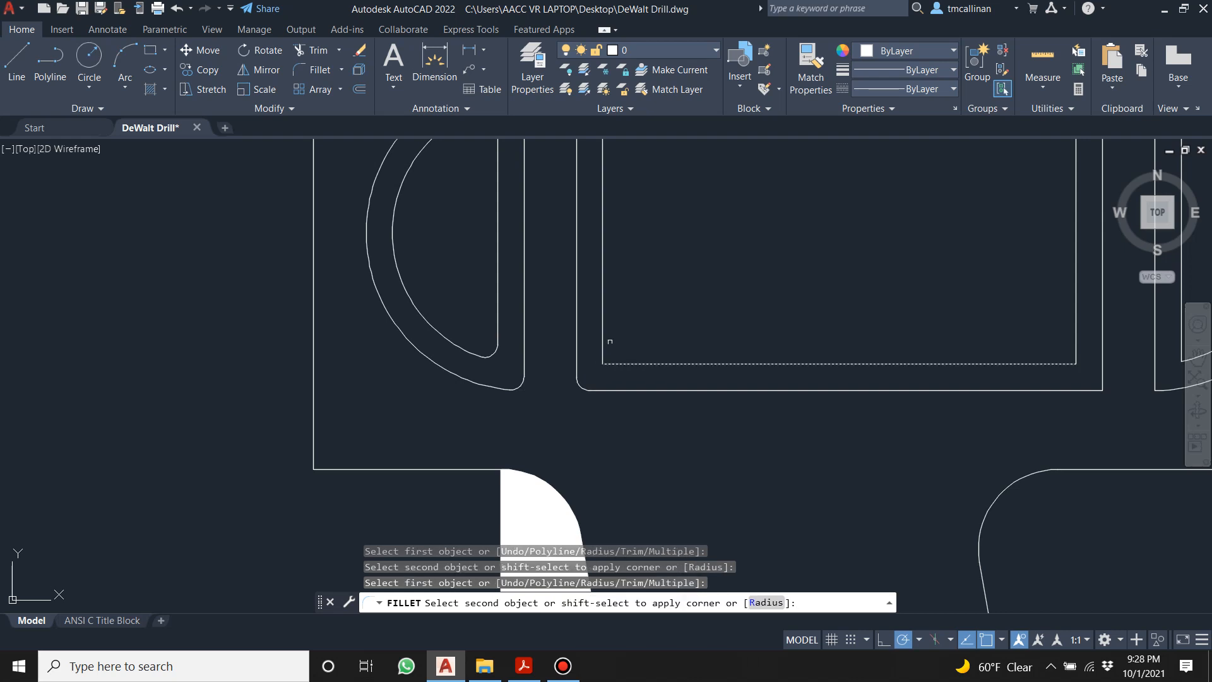
{"action": "left_click", "coordinate": [603, 339]}
{"action": "scroll", "coordinate": [592, 210], "scroll_direction": "down", "scroll_amount": 2}
{"action": "scroll", "coordinate": [592, 210], "scroll_direction": "up", "scroll_amount": 2}
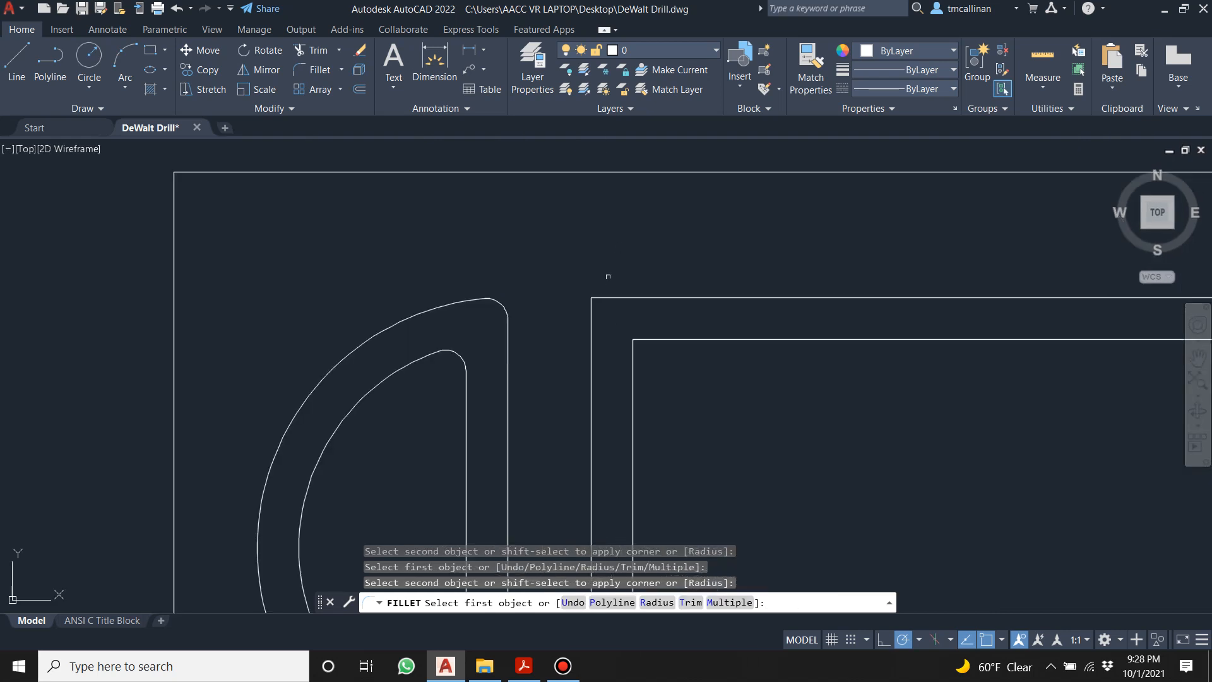
{"action": "left_click", "coordinate": [603, 297]}
{"action": "left_click", "coordinate": [590, 319]}
{"action": "left_click", "coordinate": [657, 339]}
{"action": "left_click", "coordinate": [633, 366]}
Fillet the upper-right and lower-right corners of both the inner and outer label rectangles with the 0.05 radius.
{"action": "scroll", "coordinate": [730, 310], "scroll_direction": "down", "scroll_amount": 2}
{"action": "scroll", "coordinate": [731, 310], "scroll_direction": "down", "scroll_amount": 1}
{"action": "scroll", "coordinate": [742, 271], "scroll_direction": "up", "scroll_amount": 4}
{"action": "left_click", "coordinate": [933, 272]}
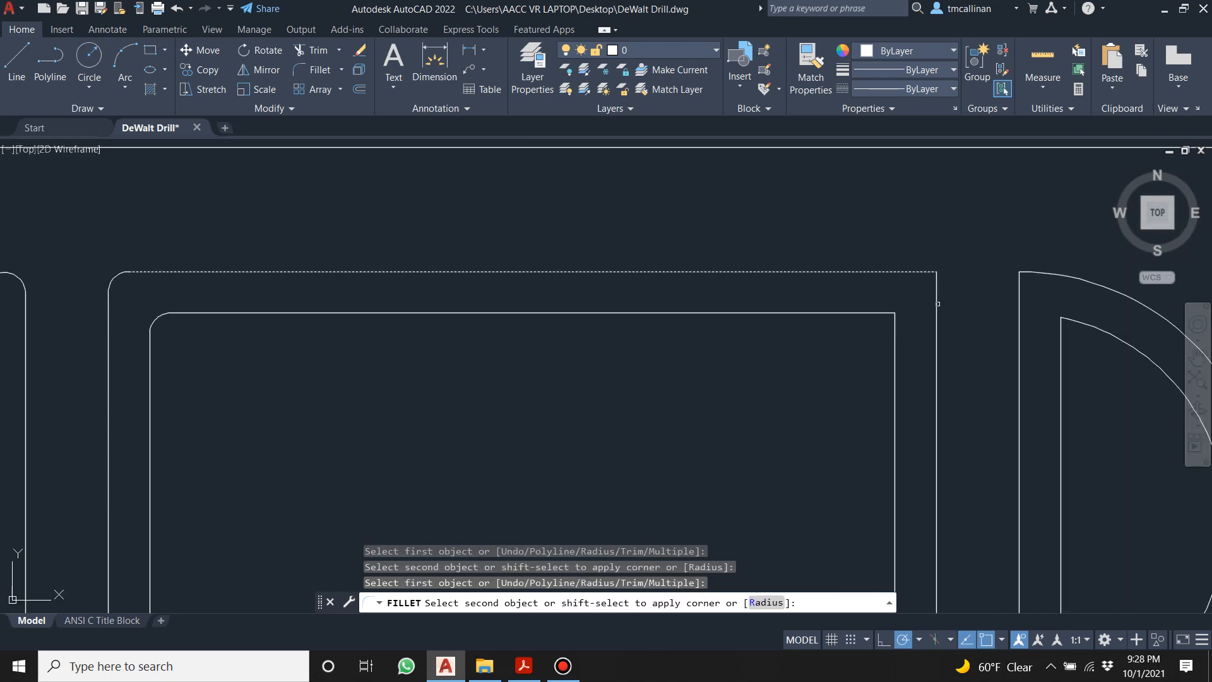
{"action": "left_click", "coordinate": [937, 304]}
{"action": "left_click", "coordinate": [895, 351]}
{"action": "left_click", "coordinate": [876, 313]}
{"action": "scroll", "coordinate": [896, 354], "scroll_direction": "down", "scroll_amount": 2}
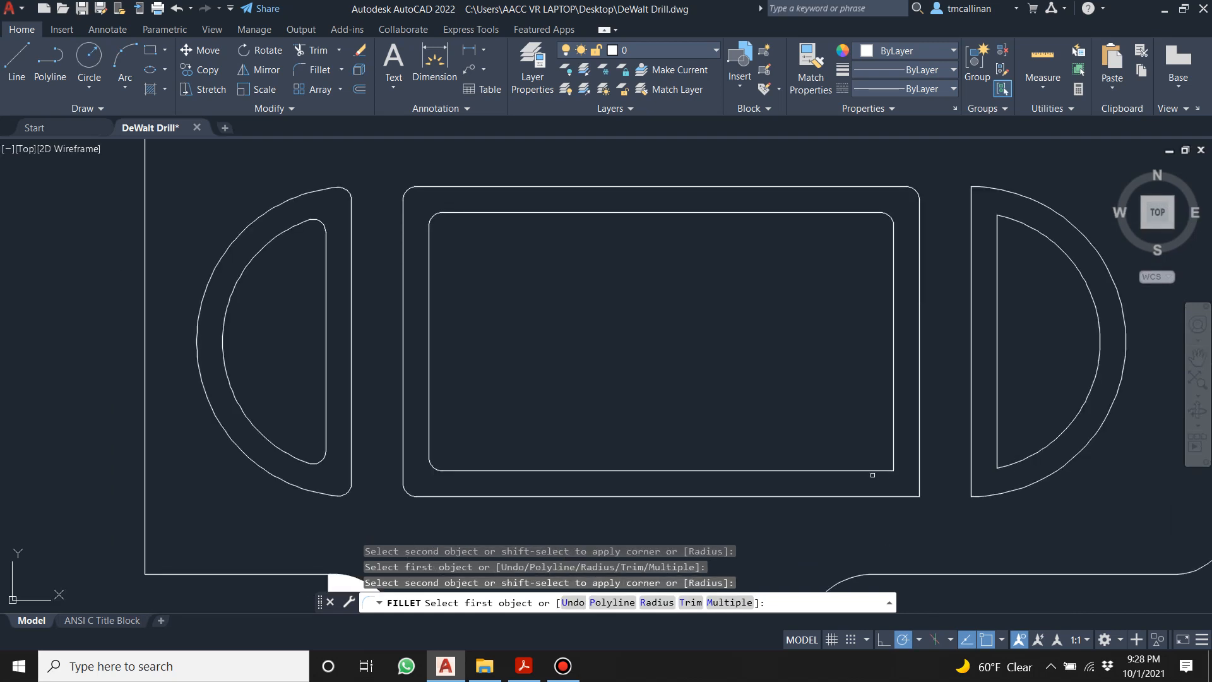
{"action": "left_click", "coordinate": [874, 470]}
{"action": "left_click", "coordinate": [893, 446]}
{"action": "left_click", "coordinate": [884, 496]}
{"action": "left_click", "coordinate": [920, 481]}
Fillet all four corners of the right half-circle and its inner offset with the 0.05 radius.
{"action": "left_click", "coordinate": [996, 497]}
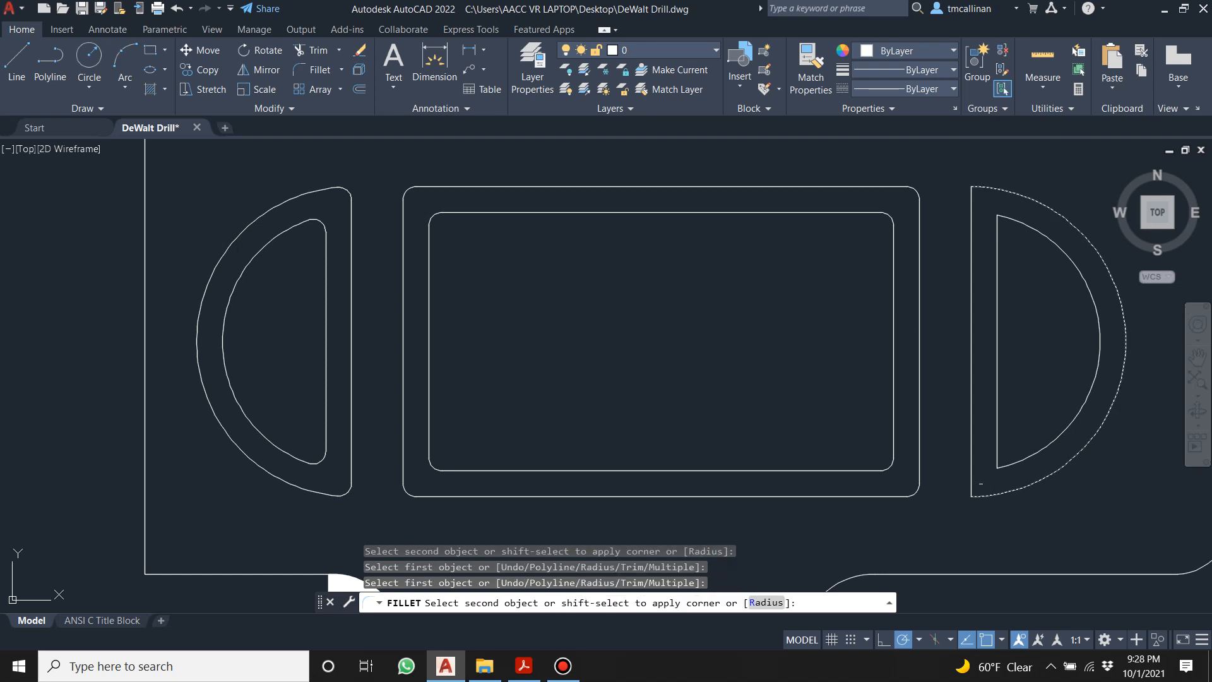
{"action": "left_click", "coordinate": [971, 474]}
{"action": "left_click", "coordinate": [1025, 461]}
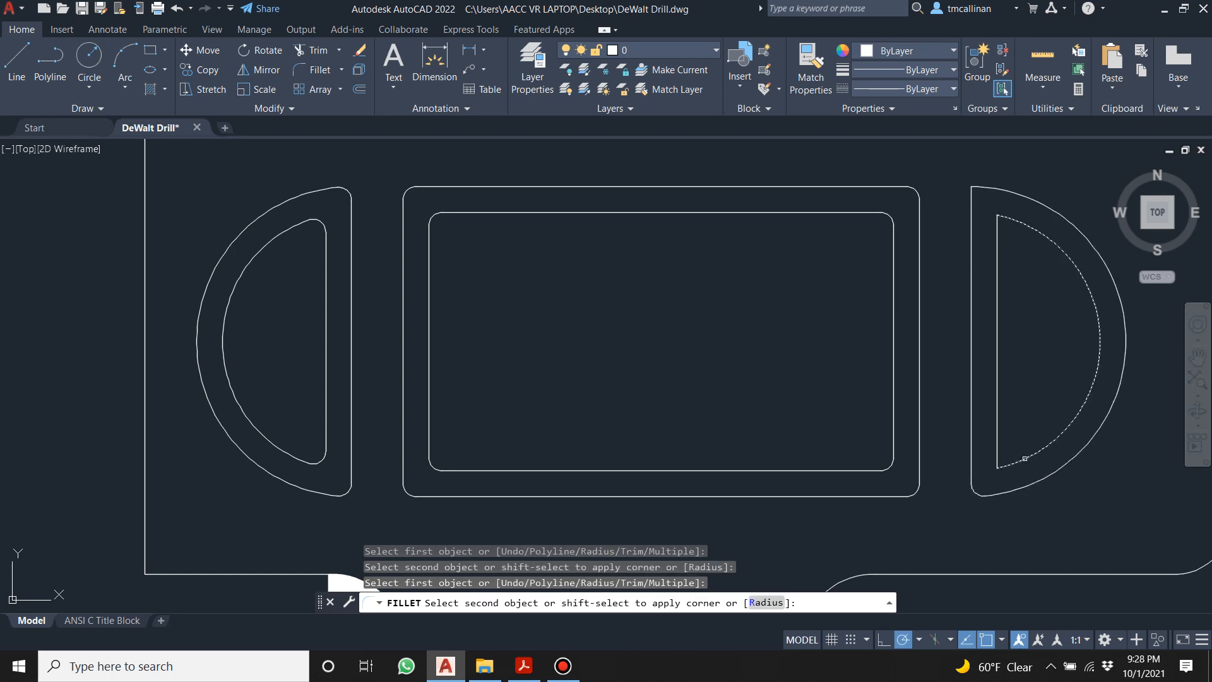
{"action": "left_click", "coordinate": [1001, 437]}
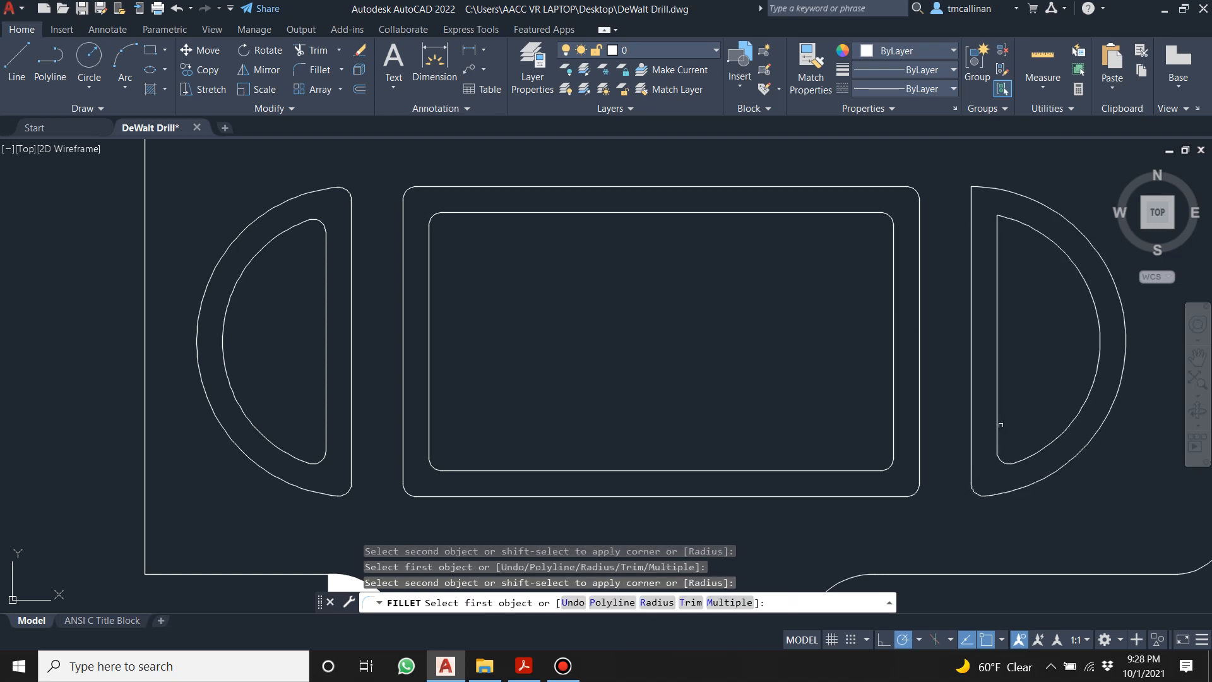
{"action": "left_click", "coordinate": [1018, 225]}
{"action": "left_click", "coordinate": [995, 247]}
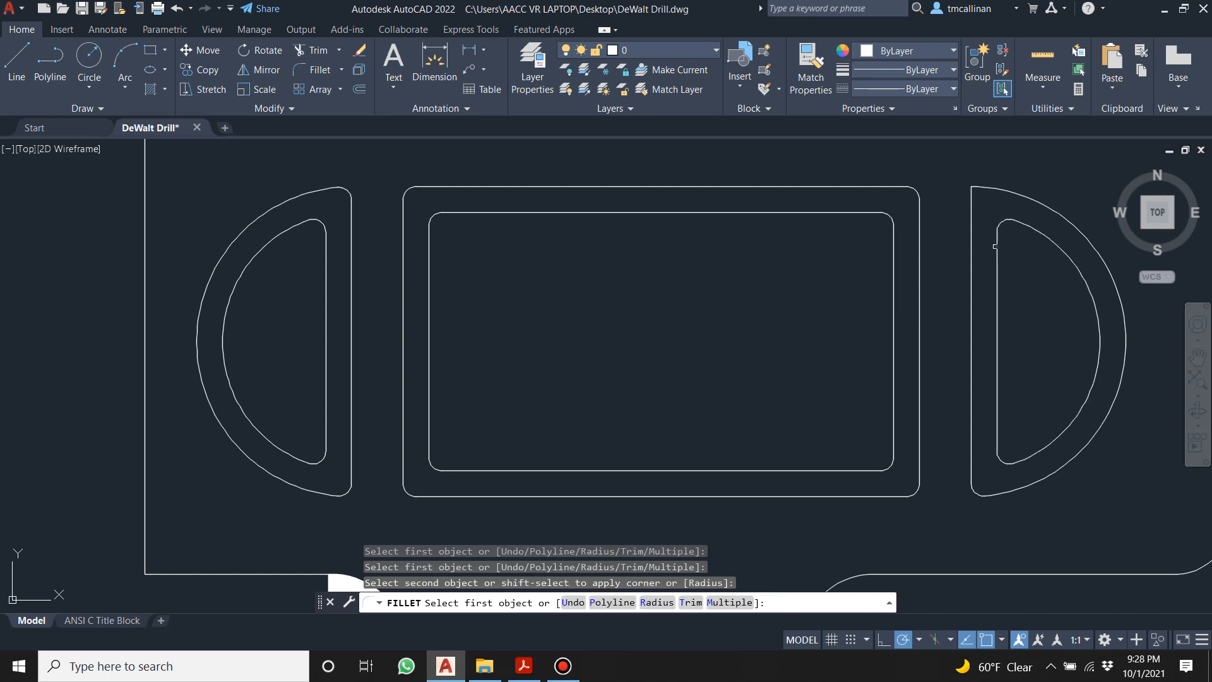
{"action": "left_click", "coordinate": [994, 188]}
{"action": "left_click", "coordinate": [972, 215]}
{"action": "key", "text": "Escape"}
Hatch the bands between the outer and inner outlines of both half-circles with the SOLID pattern.
{"action": "scroll", "coordinate": [903, 240], "scroll_direction": "down", "scroll_amount": 6}
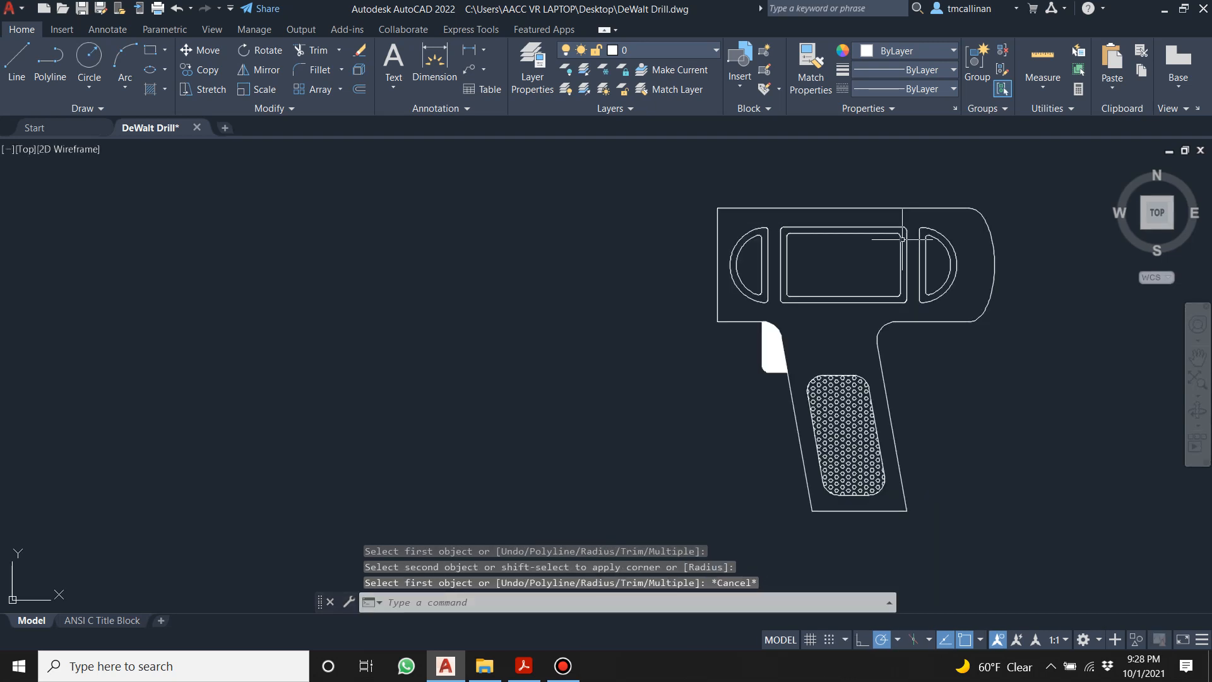
{"action": "scroll", "coordinate": [904, 242], "scroll_direction": "up", "scroll_amount": 6}
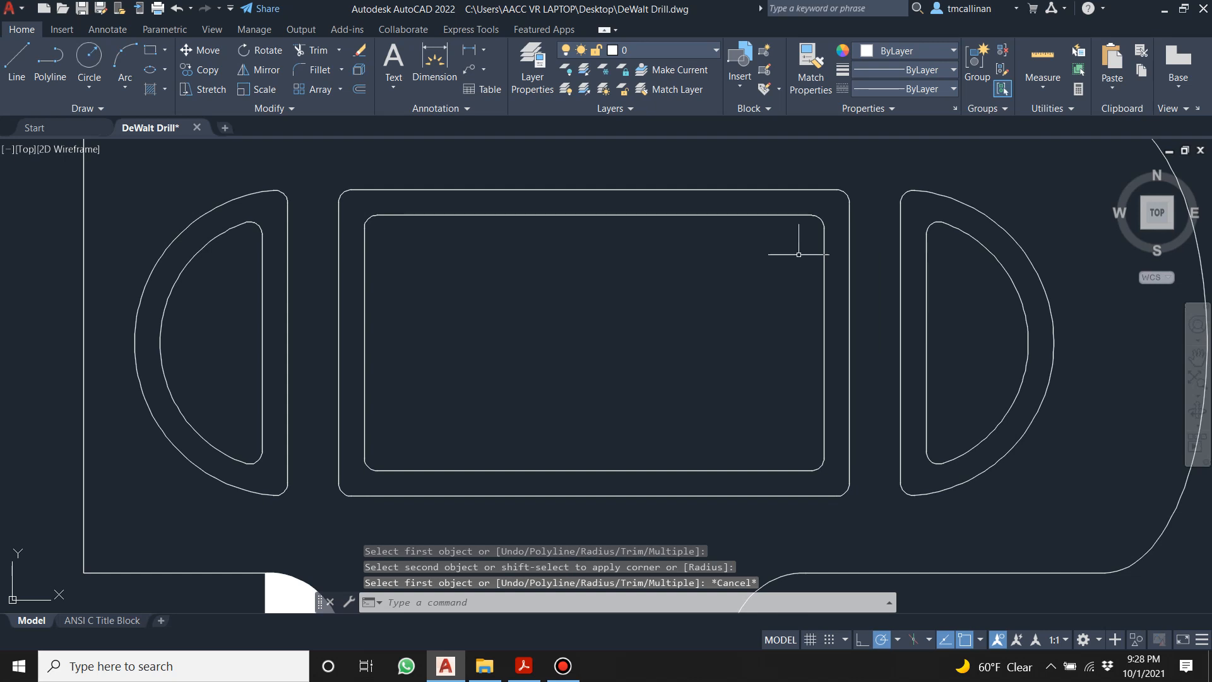
{"action": "scroll", "coordinate": [799, 254], "scroll_direction": "down", "scroll_amount": 2}
{"action": "scroll", "coordinate": [810, 273], "scroll_direction": "down", "scroll_amount": 2}
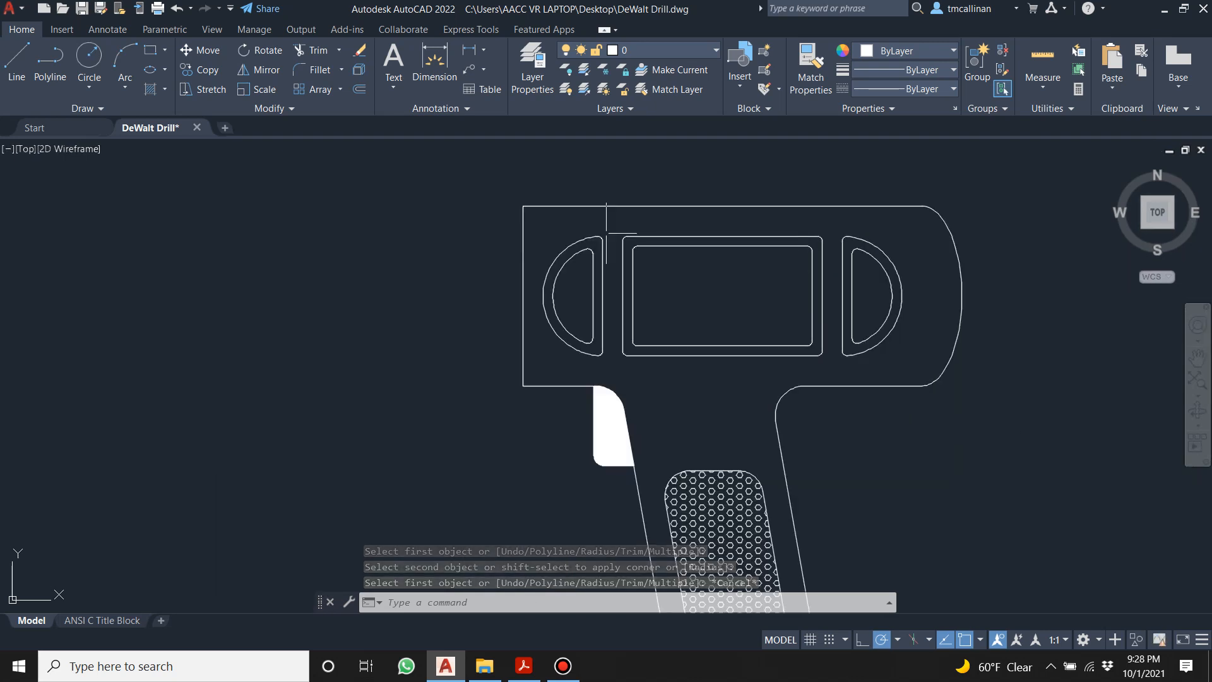
{"action": "left_click", "coordinate": [150, 89]}
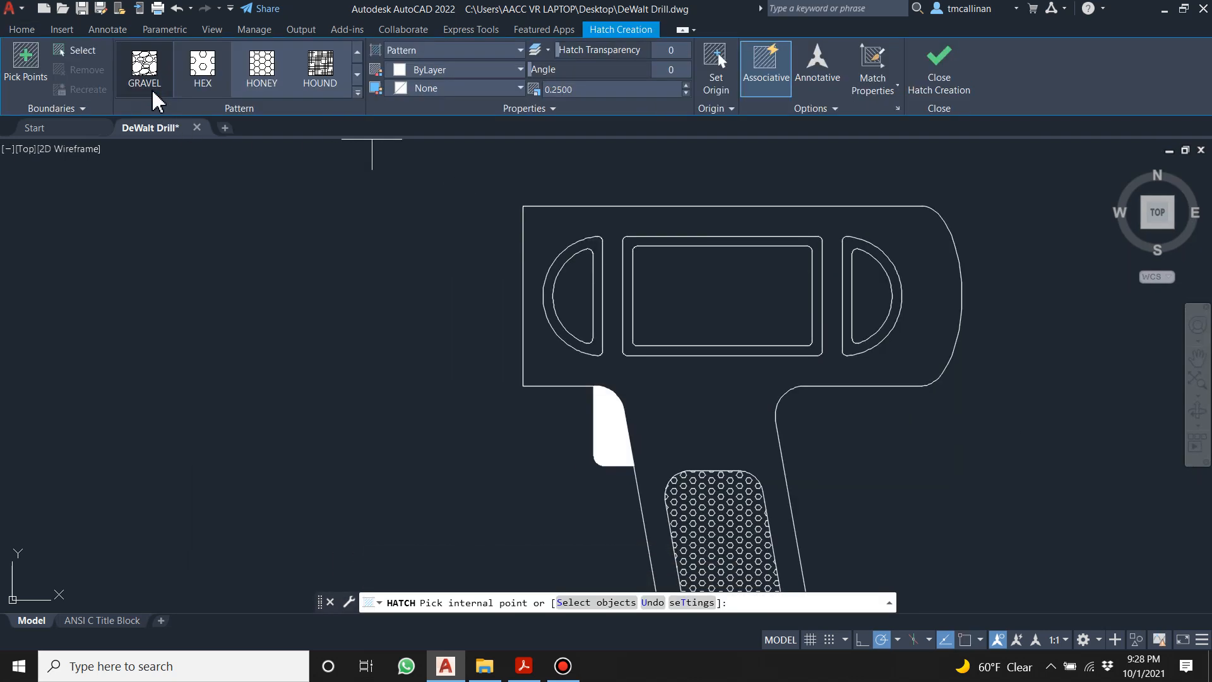
{"action": "scroll", "coordinate": [523, 257], "scroll_direction": "up", "scroll_amount": 2}
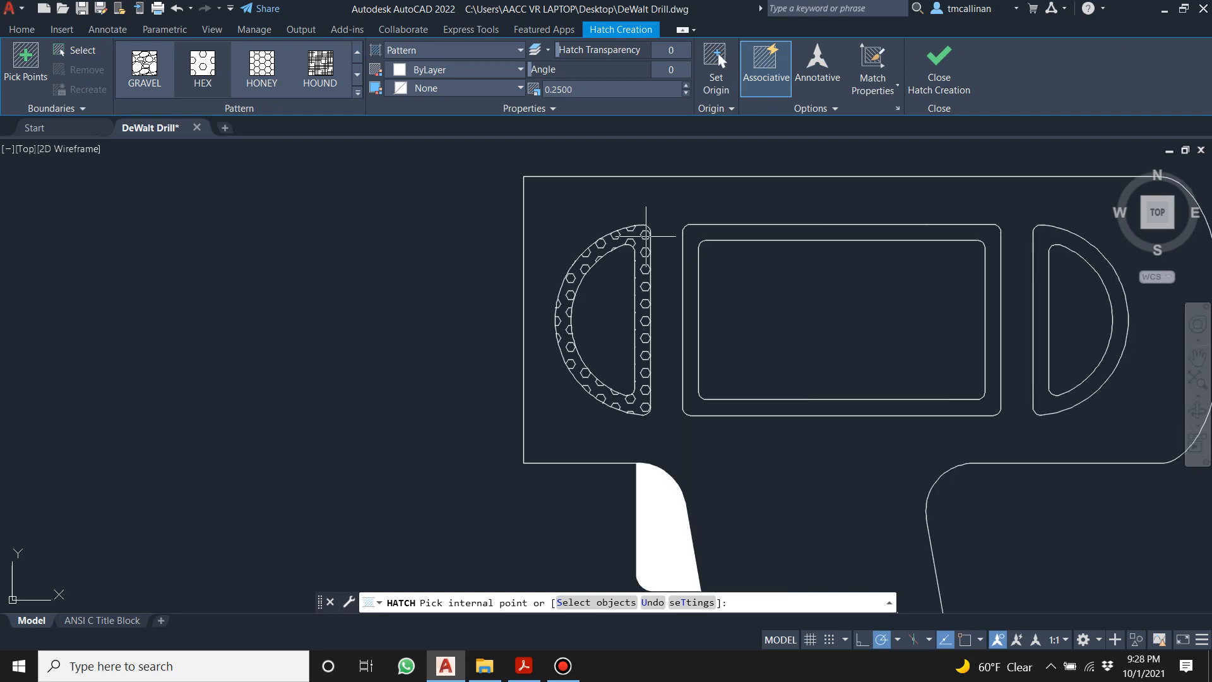
{"action": "left_click", "coordinate": [643, 240]}
{"action": "left_click", "coordinate": [1045, 253]}
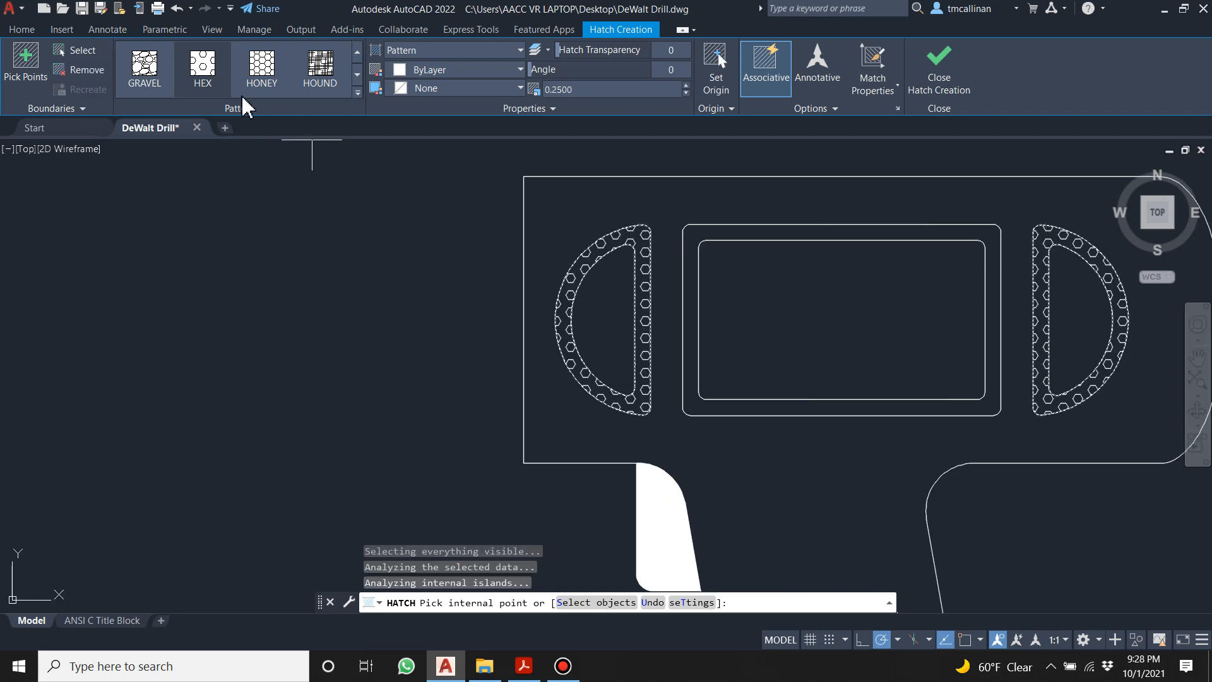
{"action": "scroll", "coordinate": [211, 95], "scroll_direction": "down", "scroll_amount": 5}
{"action": "scroll", "coordinate": [316, 68], "scroll_direction": "up", "scroll_amount": 9}
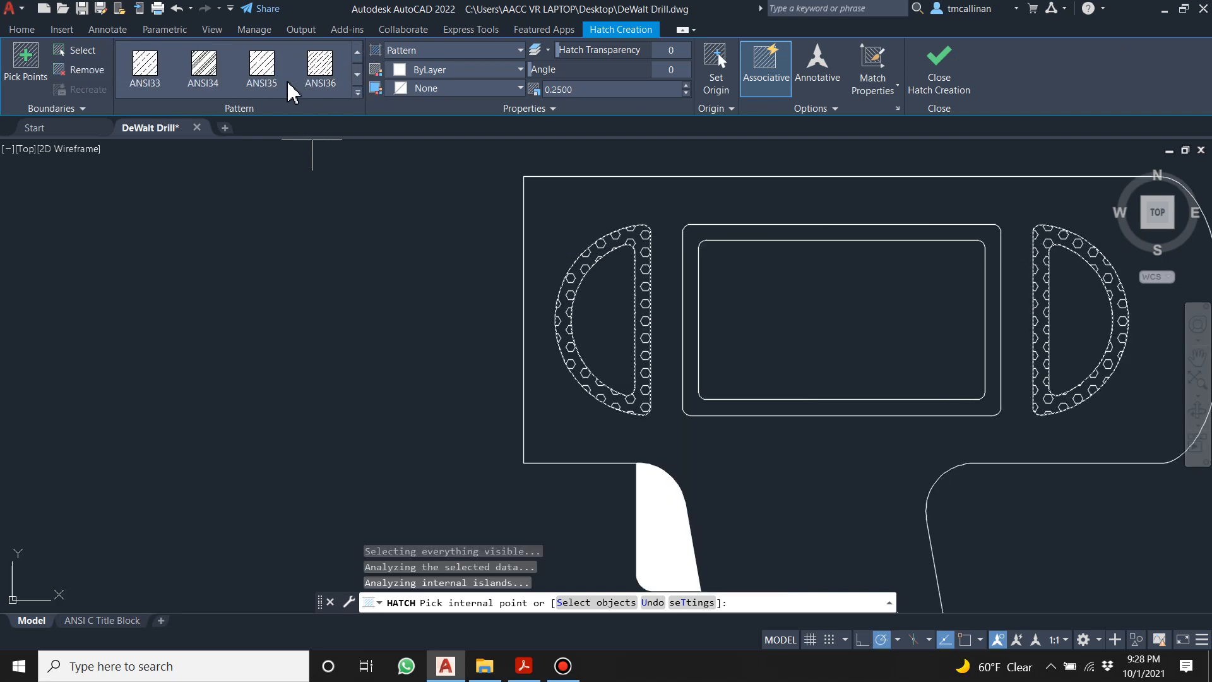
{"action": "left_click", "coordinate": [154, 67]}
{"action": "scroll", "coordinate": [606, 215], "scroll_direction": "down", "scroll_amount": 5}
{"action": "scroll", "coordinate": [638, 222], "scroll_direction": "up", "scroll_amount": 6}
{"action": "left_click", "coordinate": [638, 222]}
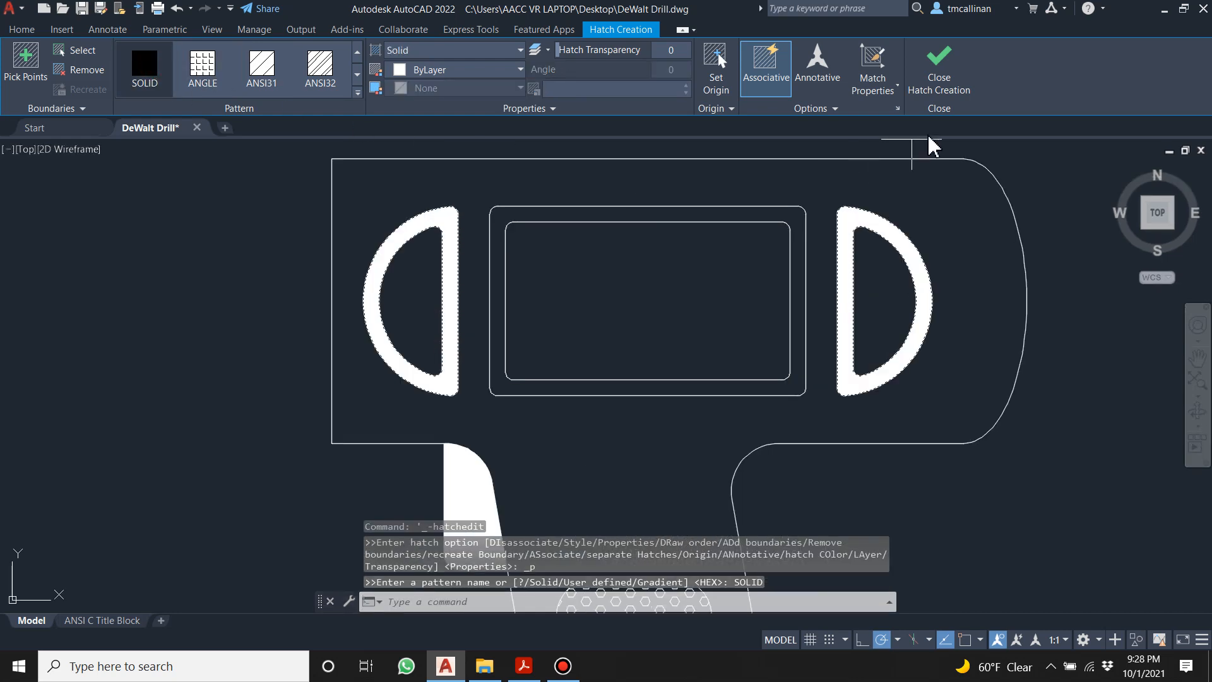
Fill the band between the outer and inner label rectangles with the same solid hatch and finish the hatch.
{"action": "scroll", "coordinate": [780, 183], "scroll_direction": "up", "scroll_amount": 2}
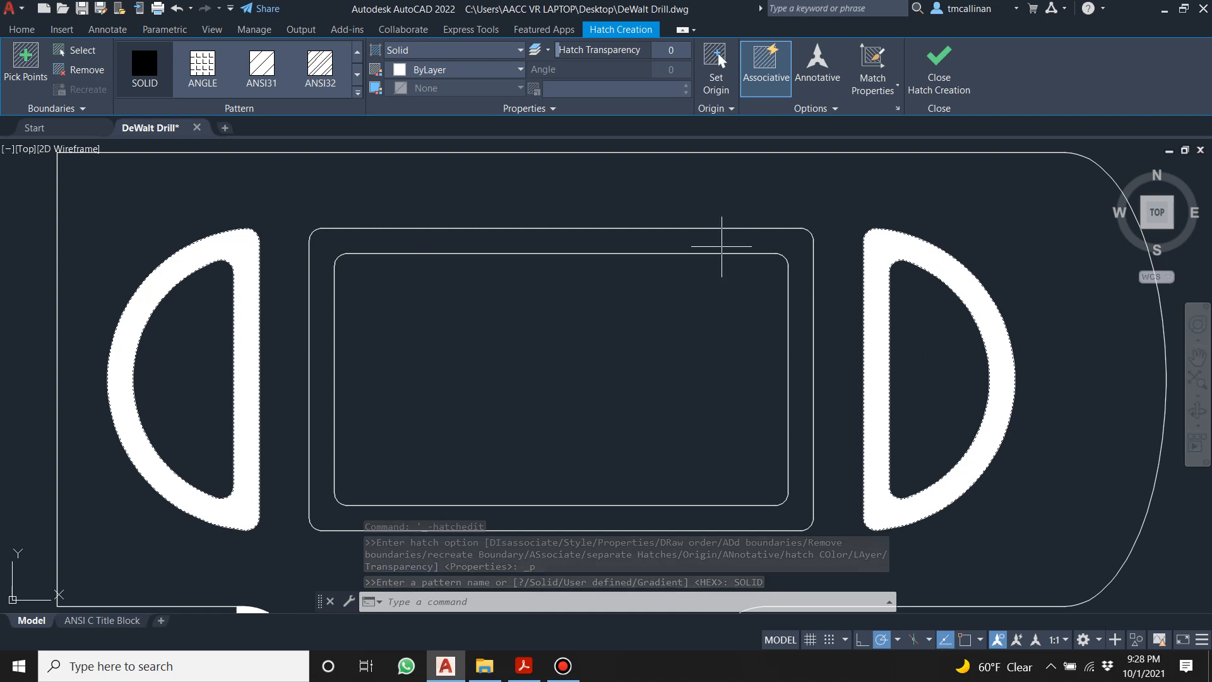
{"action": "left_click", "coordinate": [415, 234]}
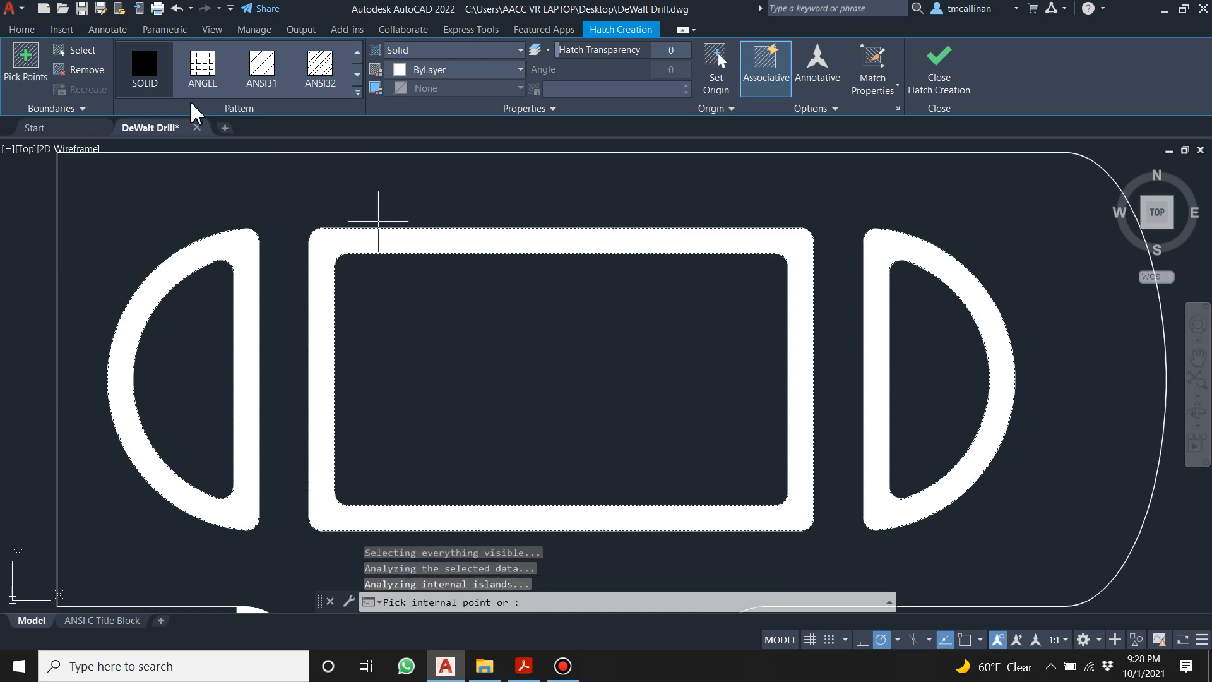
{"action": "scroll", "coordinate": [827, 313], "scroll_direction": "down", "scroll_amount": 5}
{"action": "middle_click_drag", "start_coordinate": [827, 313], "coordinate": [888, 358]}
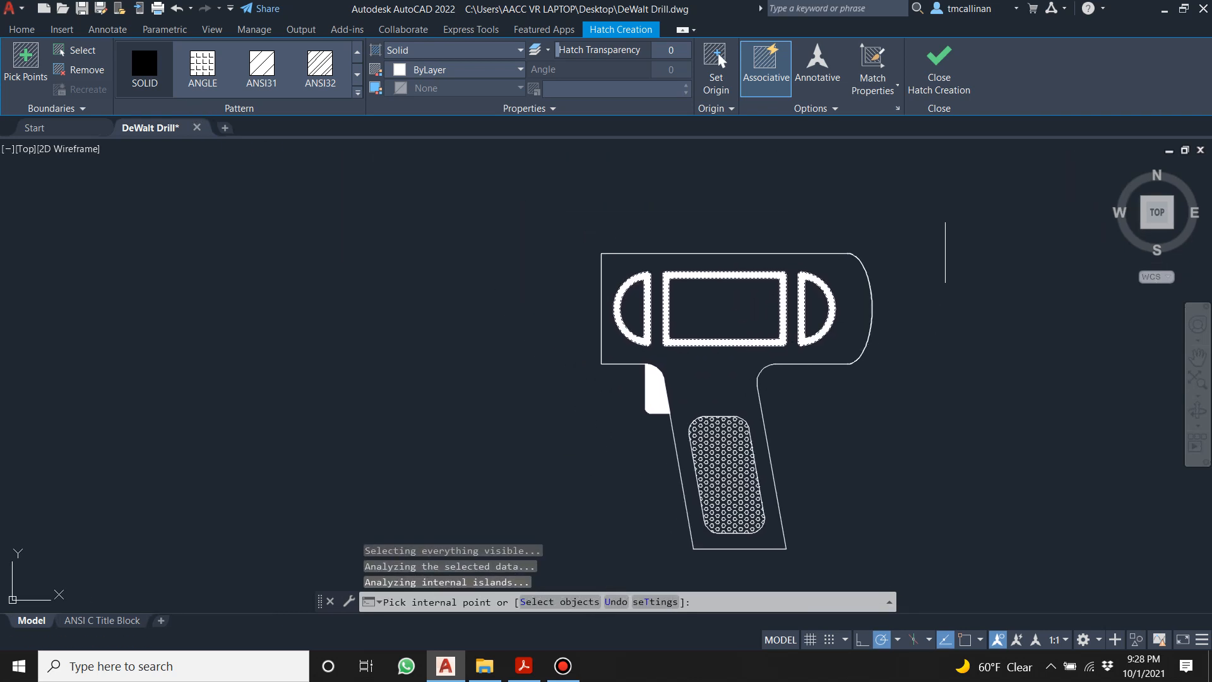
{"action": "left_click", "coordinate": [939, 88]}
Add the multiline text "DeWalt" inside the inner label rectangle.
{"action": "scroll", "coordinate": [698, 302], "scroll_direction": "up", "scroll_amount": 2}
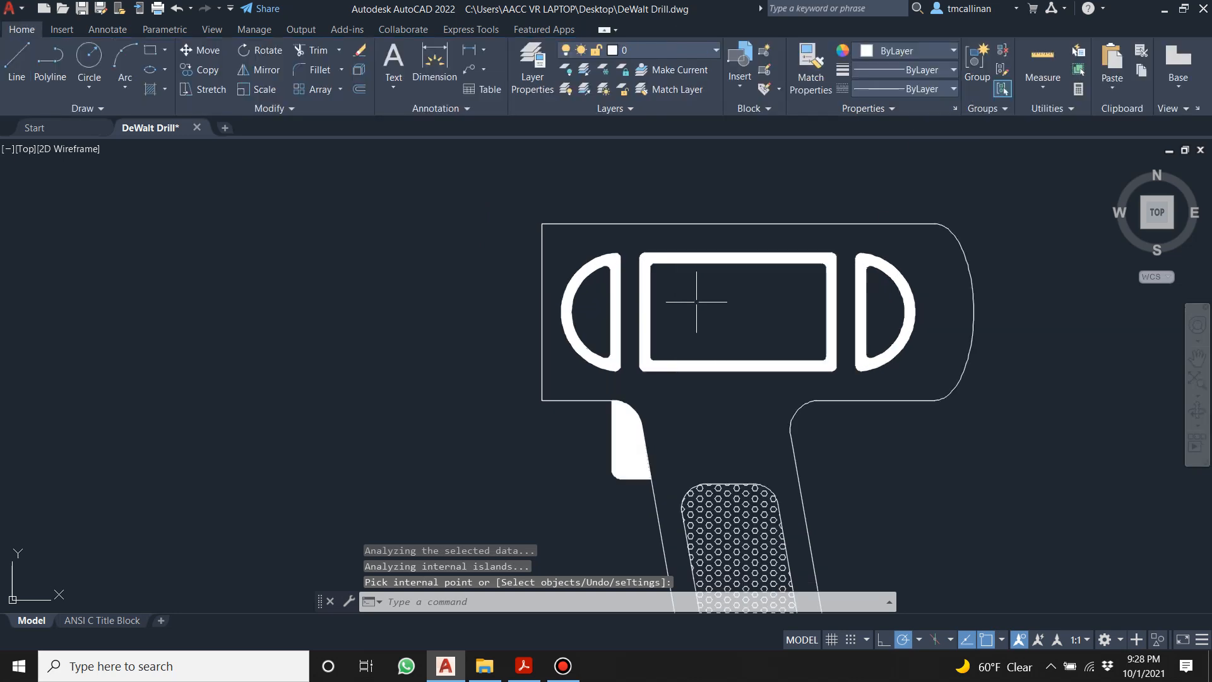
{"action": "scroll", "coordinate": [682, 310], "scroll_direction": "up", "scroll_amount": 2}
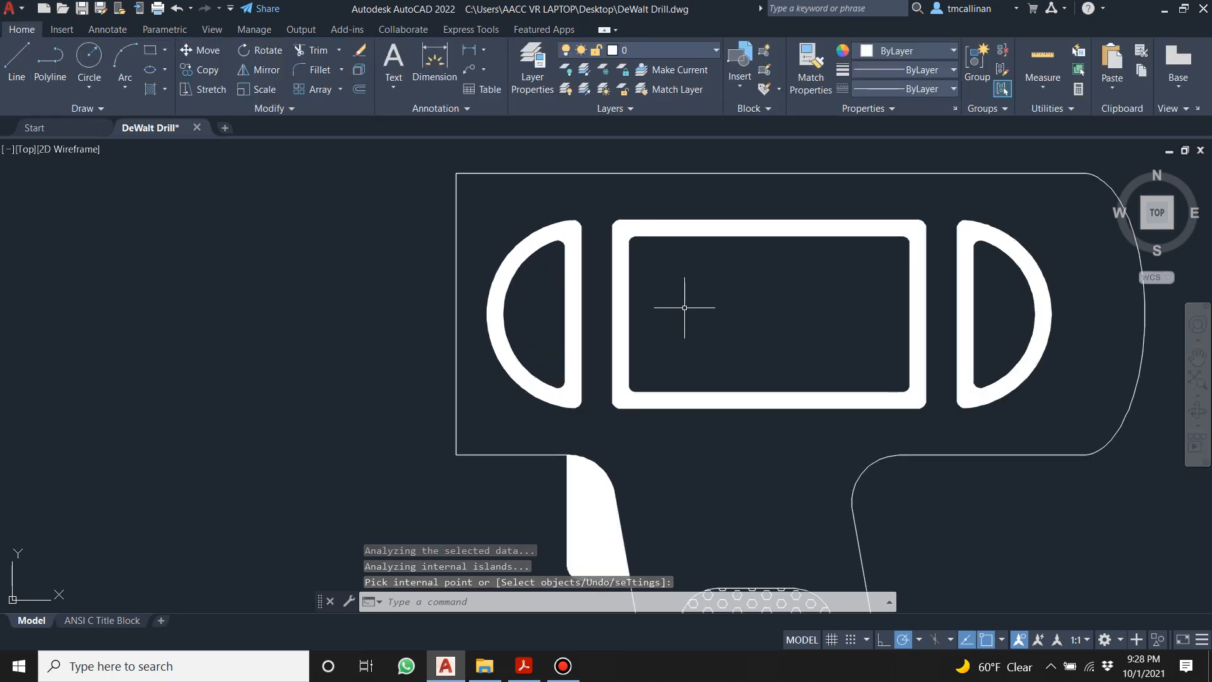
{"action": "left_click", "coordinate": [387, 70]}
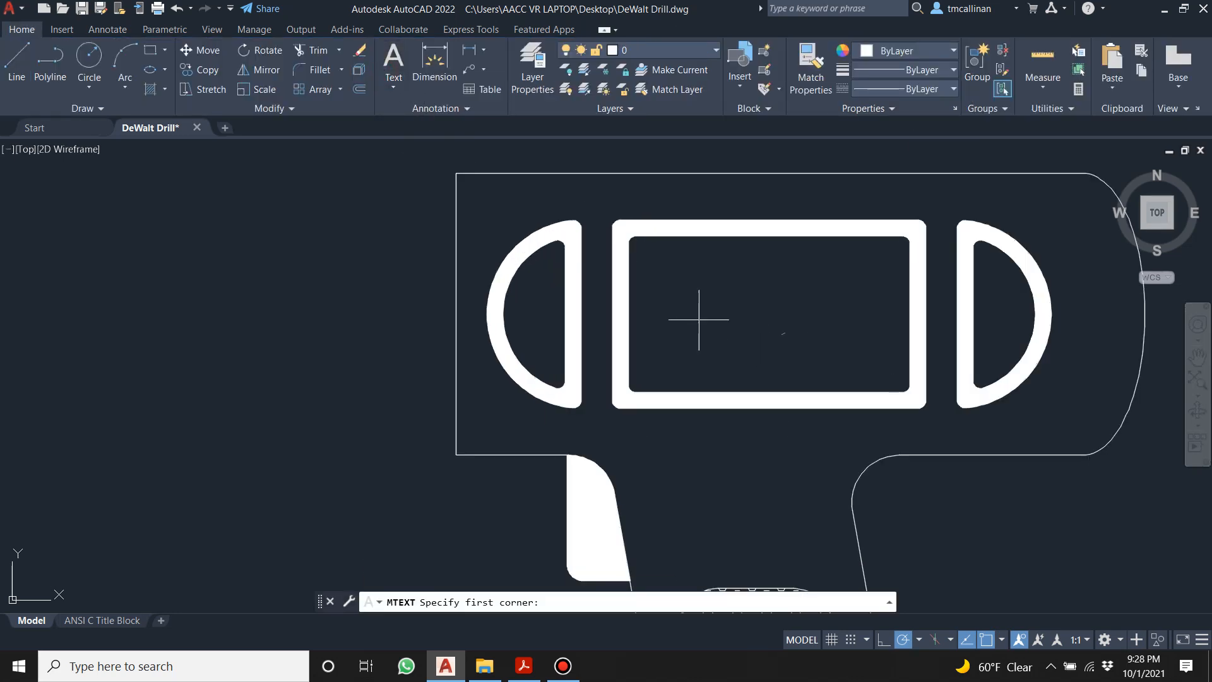
{"action": "left_click", "coordinate": [683, 287]}
{"action": "left_click", "coordinate": [860, 339]}
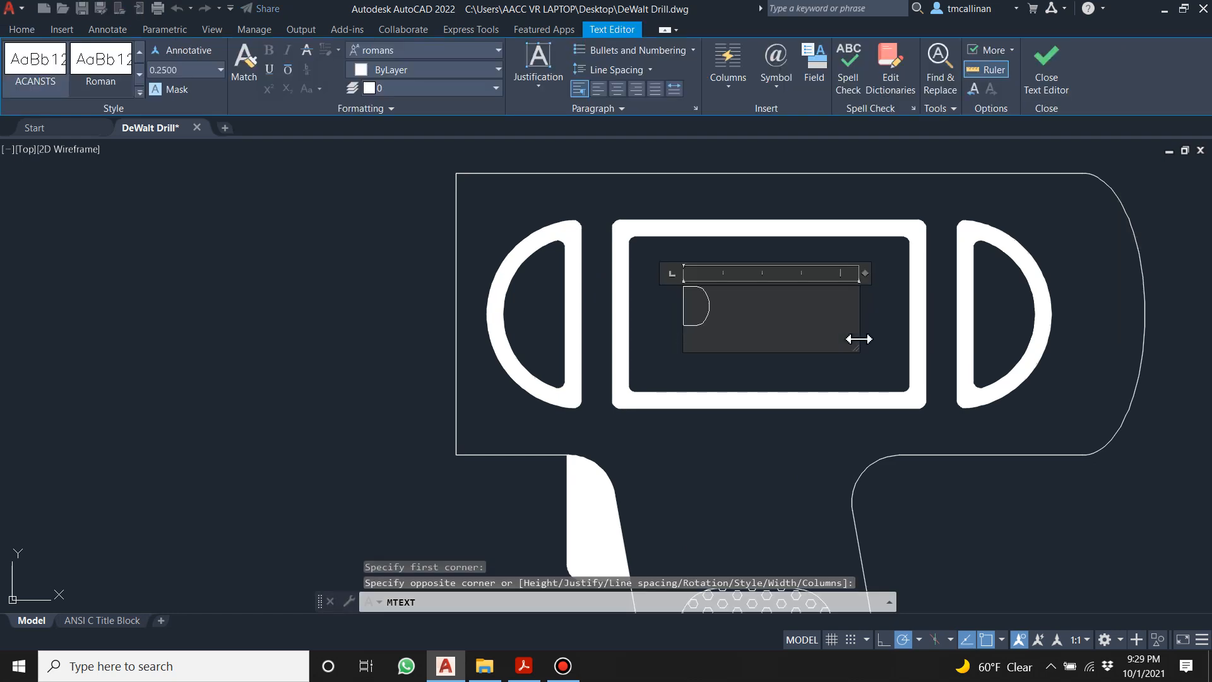
{"action": "type", "text": "DeWA"}
{"action": "key", "text": "BackSpace"}
{"action": "type", "text": "alt"}
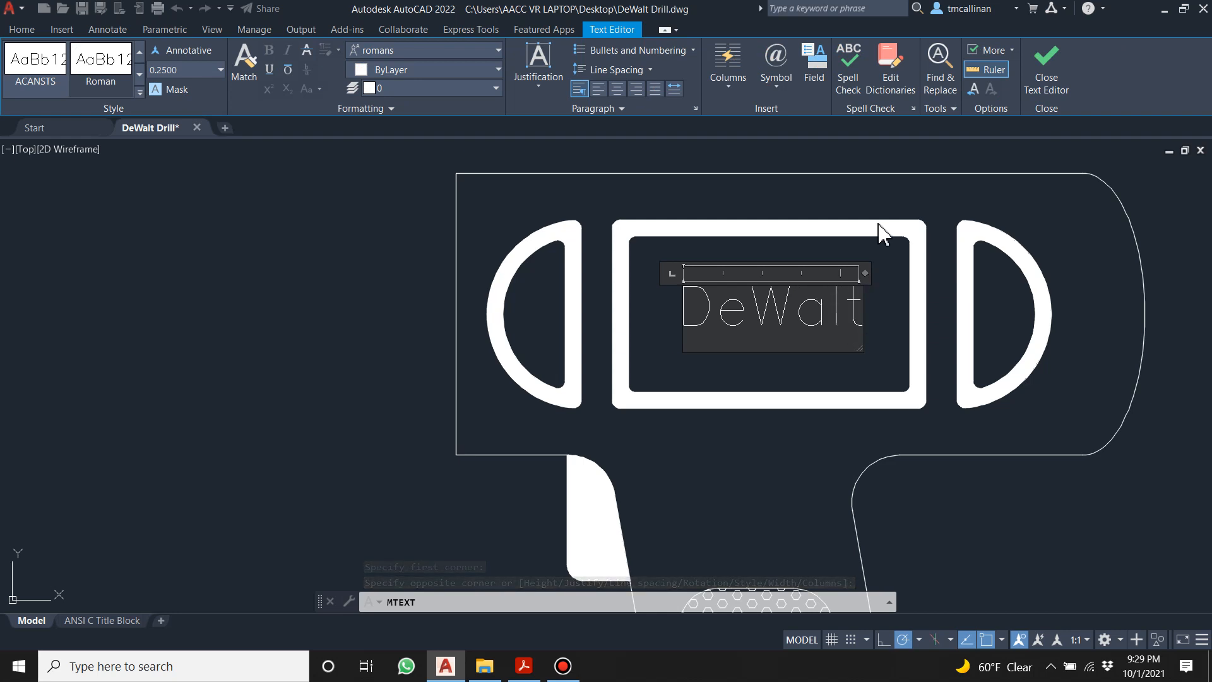
Set the font of the whole "DeWalt" text to Calibri.
{"action": "key", "text": "ctrl+a"}
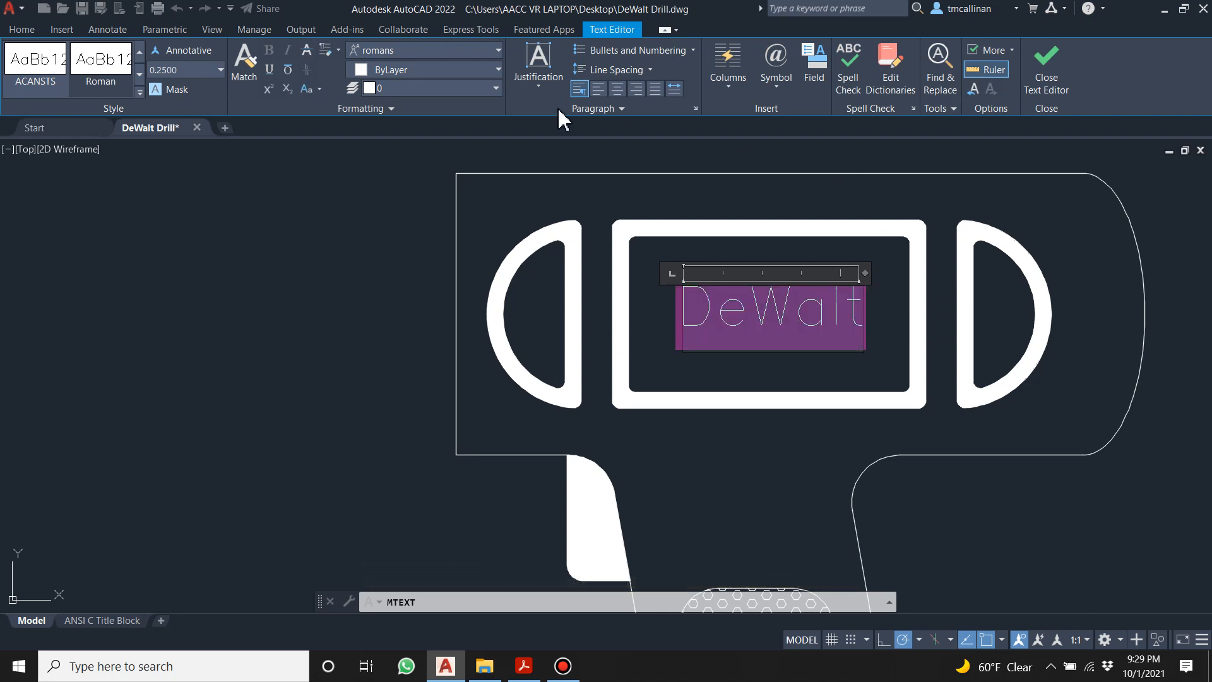
{"action": "left_click", "coordinate": [458, 51]}
{"action": "key", "text": "c"}
{"action": "left_click", "coordinate": [414, 70]}
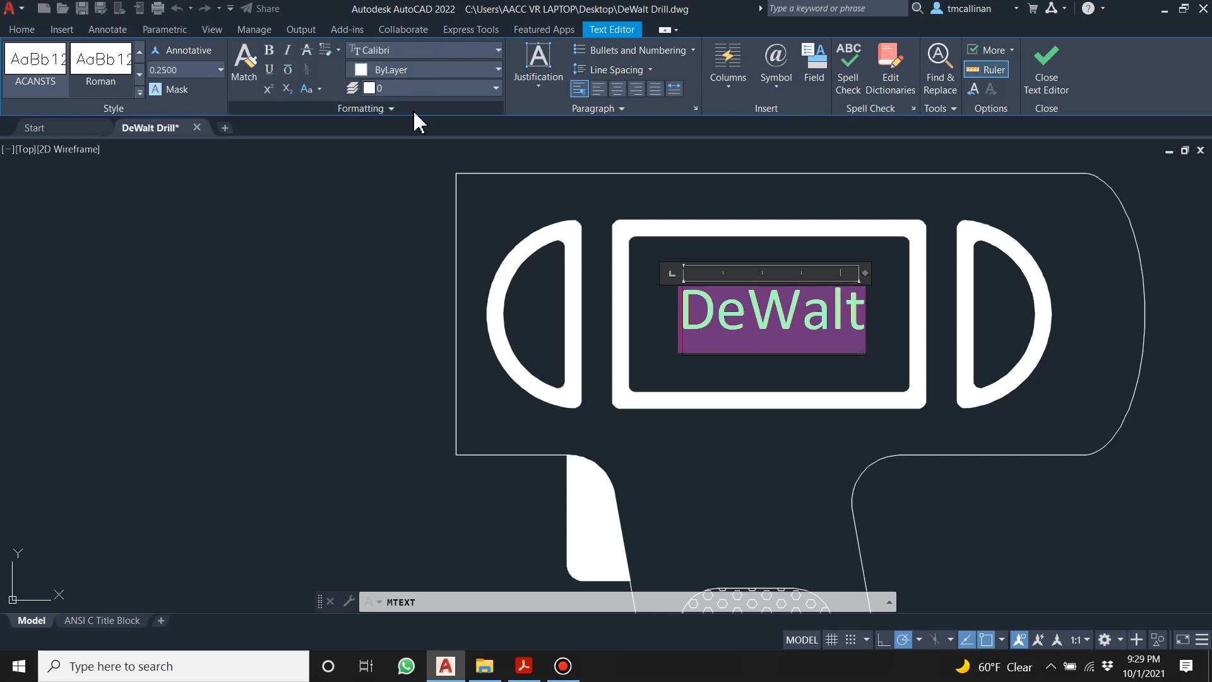
Make the whole "DeWalt" text bold and finish editing it.
{"action": "left_click", "coordinate": [268, 51]}
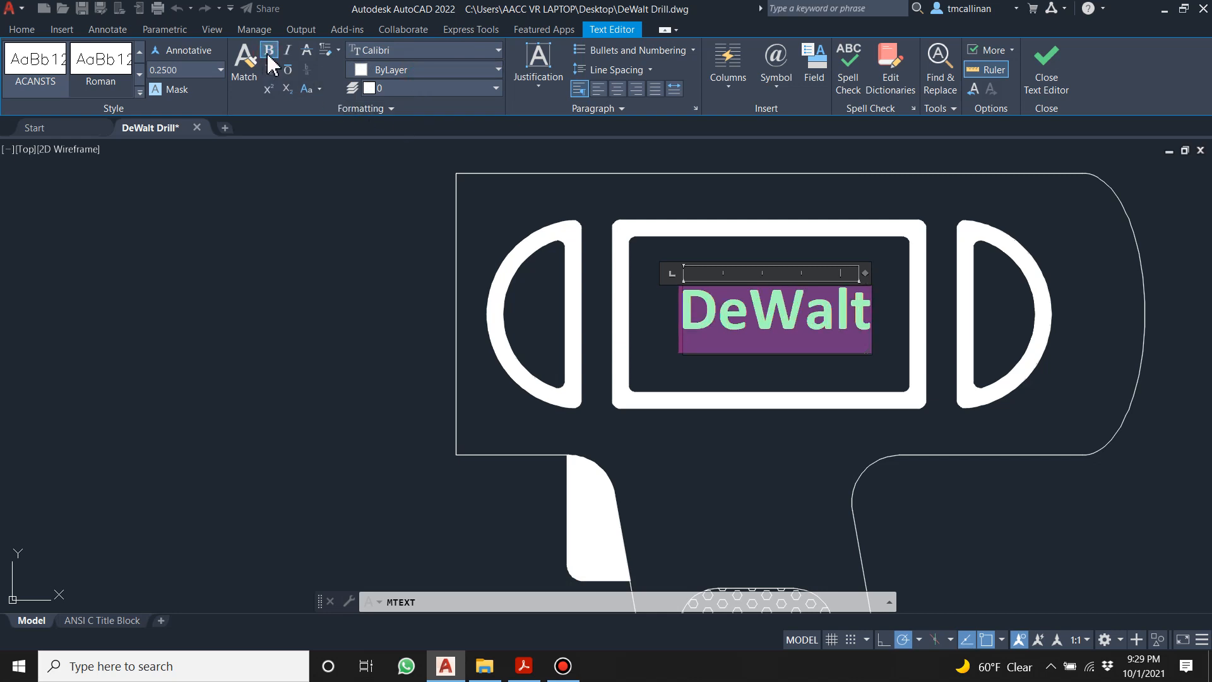
{"action": "left_click", "coordinate": [341, 248]}
{"action": "key", "text": "Escape"}
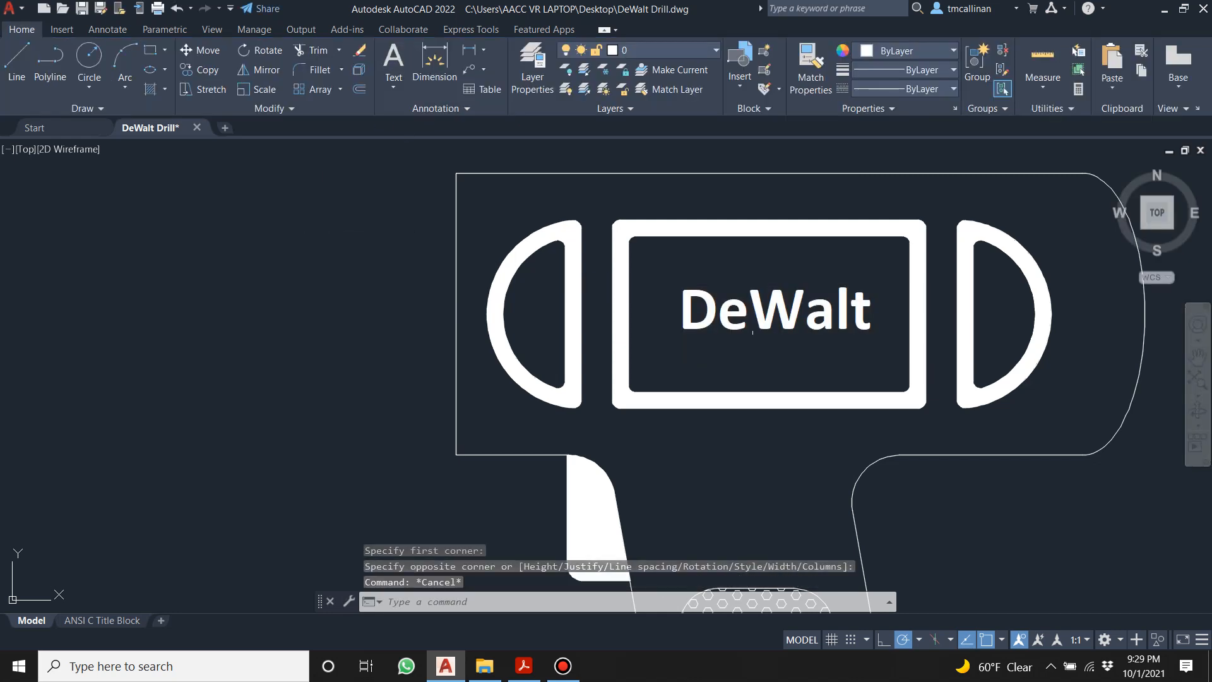
{"action": "key", "text": "Escape"}
{"action": "left_click_drag", "start_coordinate": [784, 314], "coordinate": [762, 319]}
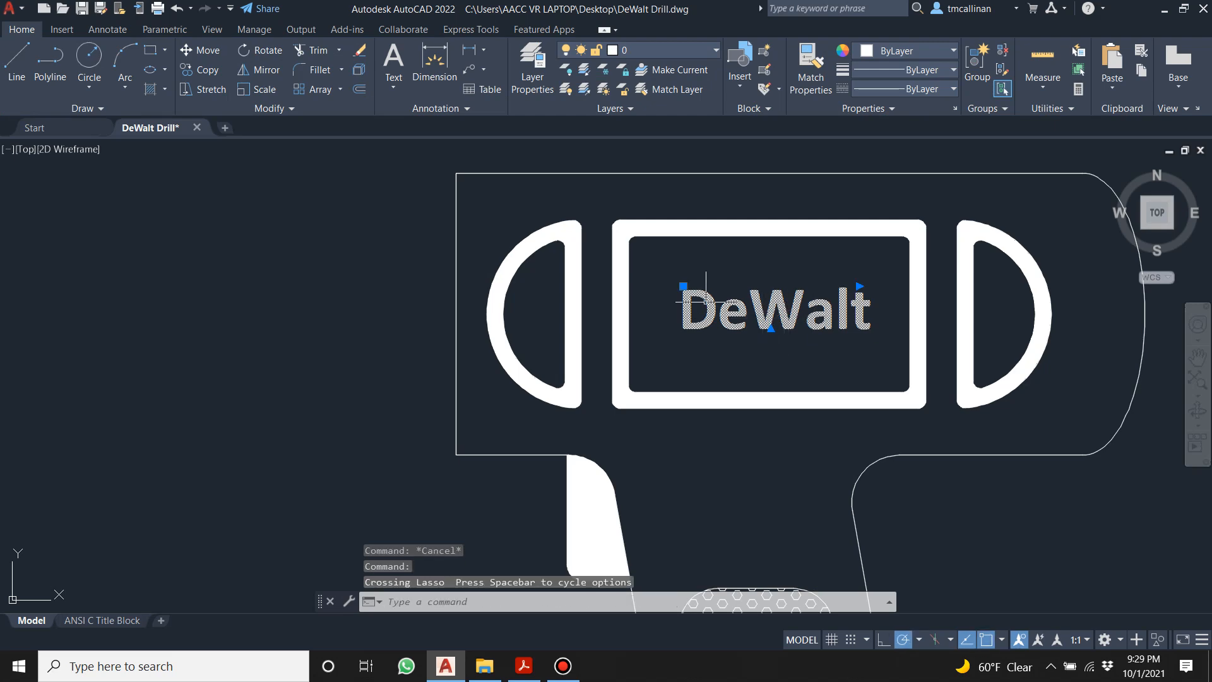
{"action": "left_click", "coordinate": [687, 289]}
{"action": "left_click", "coordinate": [683, 286]}
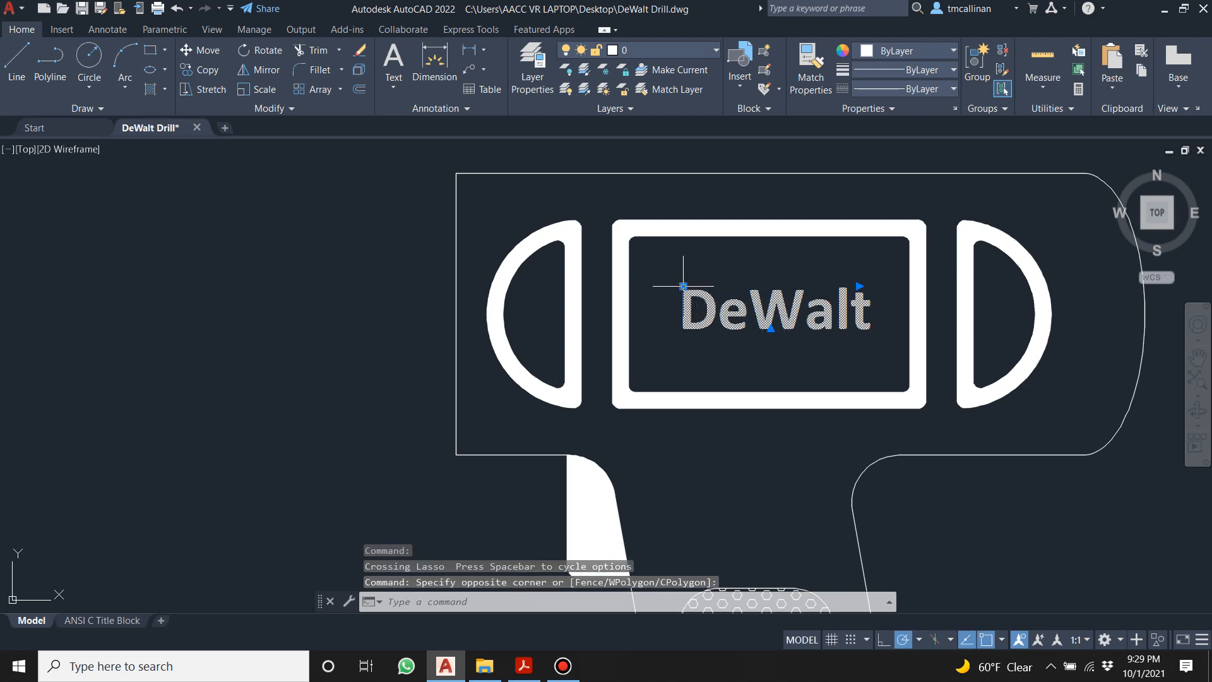
{"action": "scroll", "coordinate": [688, 291], "scroll_direction": "up", "scroll_amount": 4}
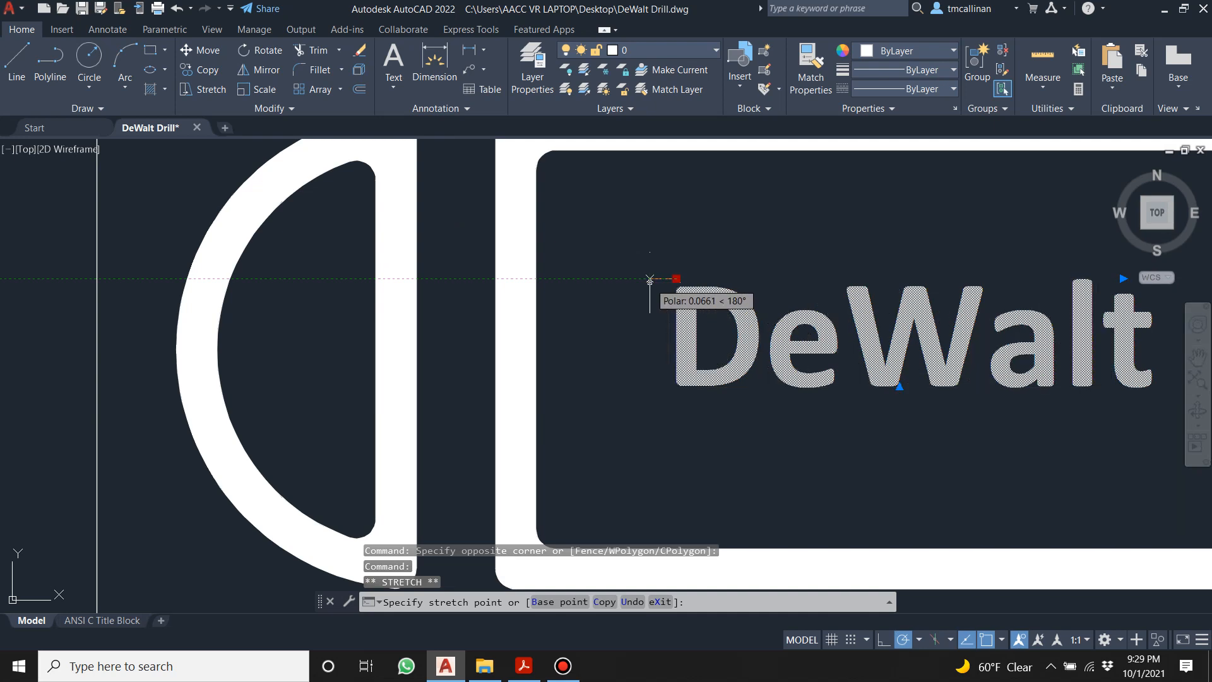
{"action": "key", "text": "Escape"}
{"action": "scroll", "coordinate": [650, 281], "scroll_direction": "down", "scroll_amount": 5}
{"action": "scroll", "coordinate": [722, 297], "scroll_direction": "up", "scroll_amount": 2}
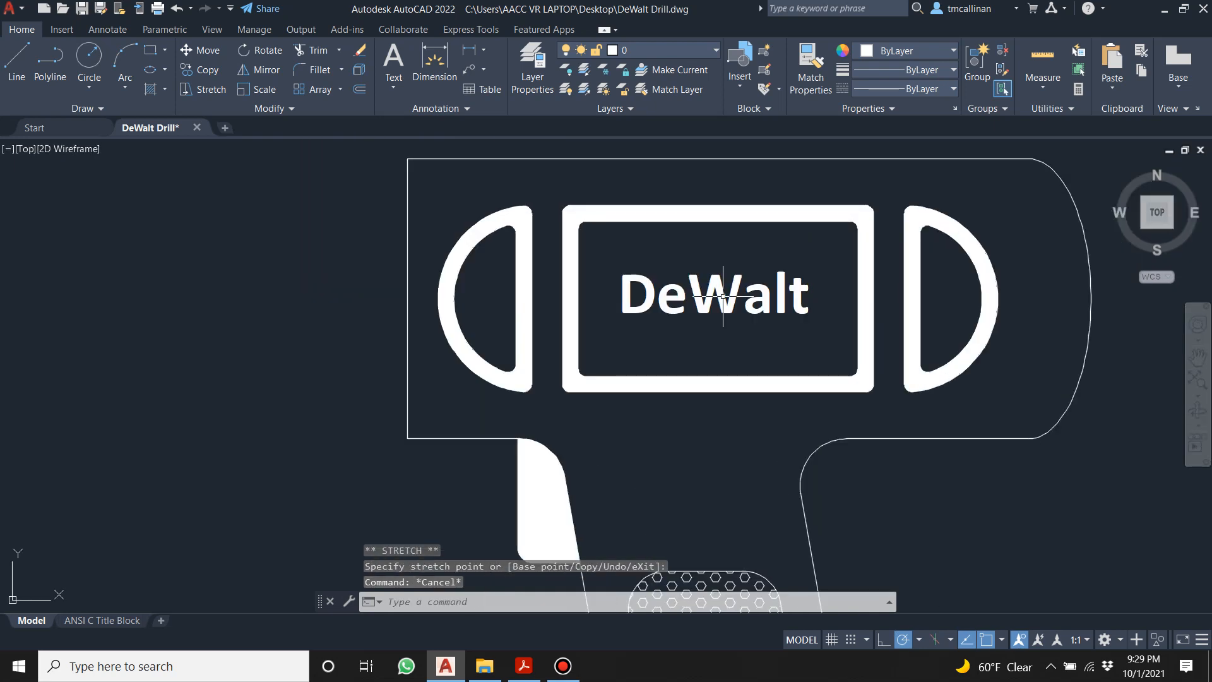
Draw a rectangle closely around the "DeWalt" text, inside the inner label rectangle.
{"action": "scroll", "coordinate": [722, 297], "scroll_direction": "down", "scroll_amount": 4}
{"action": "scroll", "coordinate": [726, 303], "scroll_direction": "up", "scroll_amount": 8}
{"action": "scroll", "coordinate": [729, 309], "scroll_direction": "down", "scroll_amount": 4}
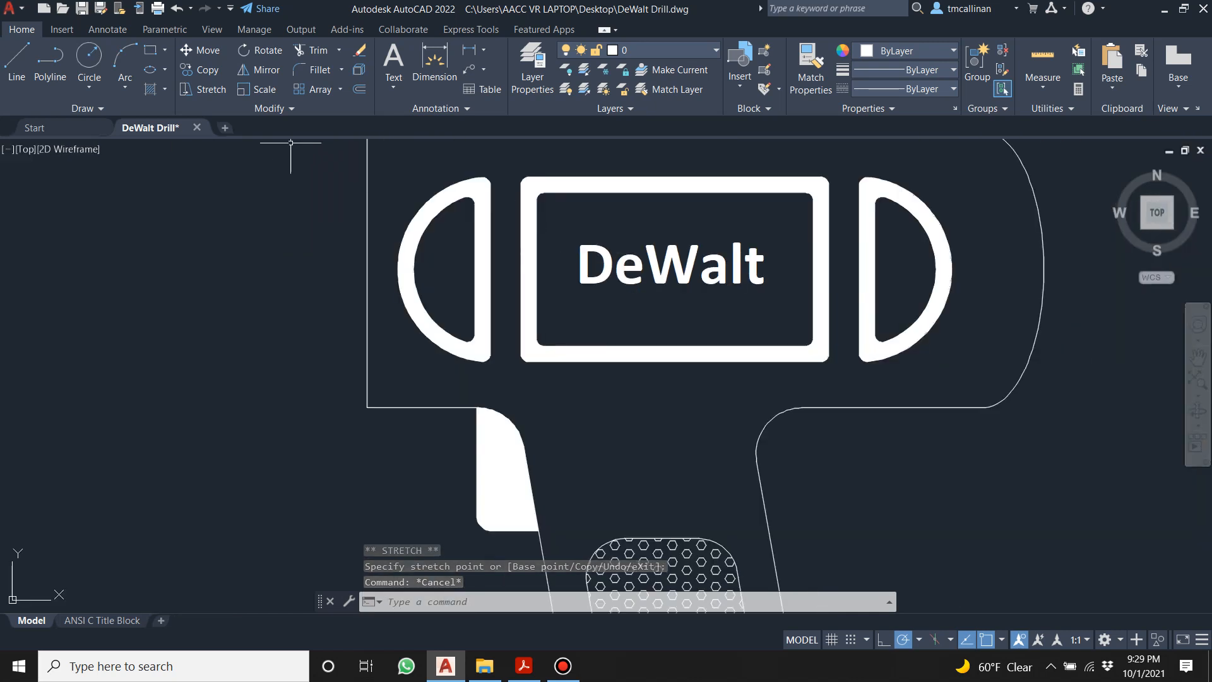
{"action": "left_click", "coordinate": [150, 50]}
{"action": "scroll", "coordinate": [601, 246], "scroll_direction": "up", "scroll_amount": 2}
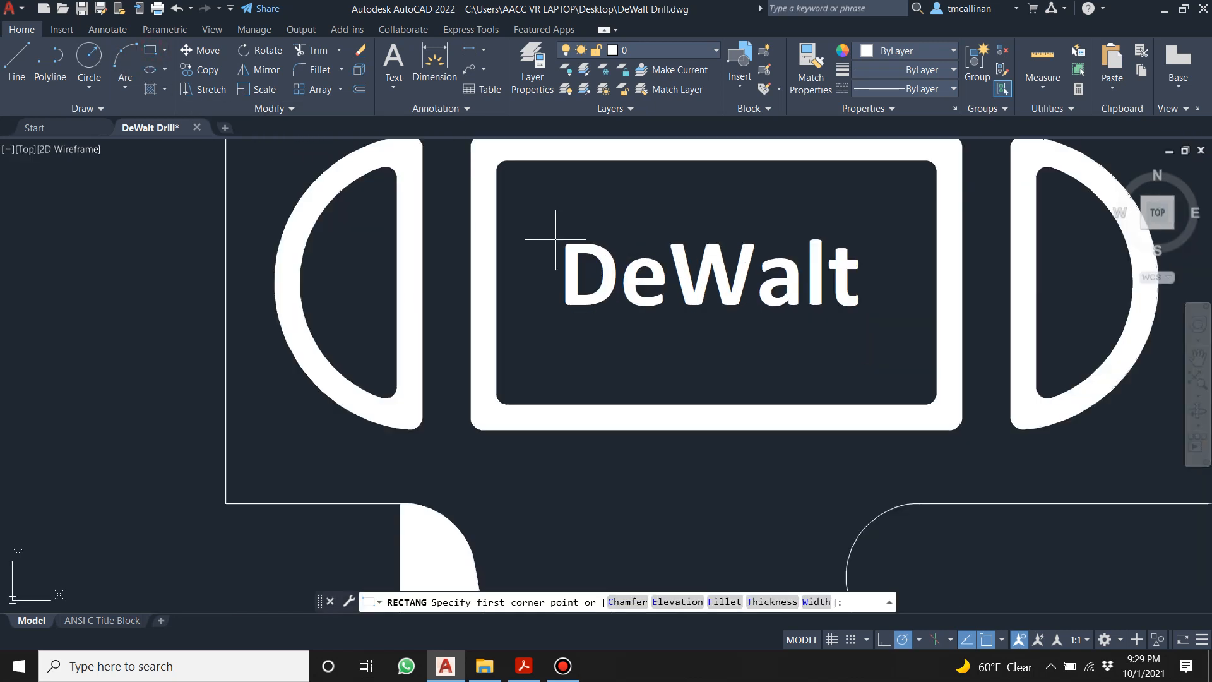
{"action": "left_click", "coordinate": [547, 231]}
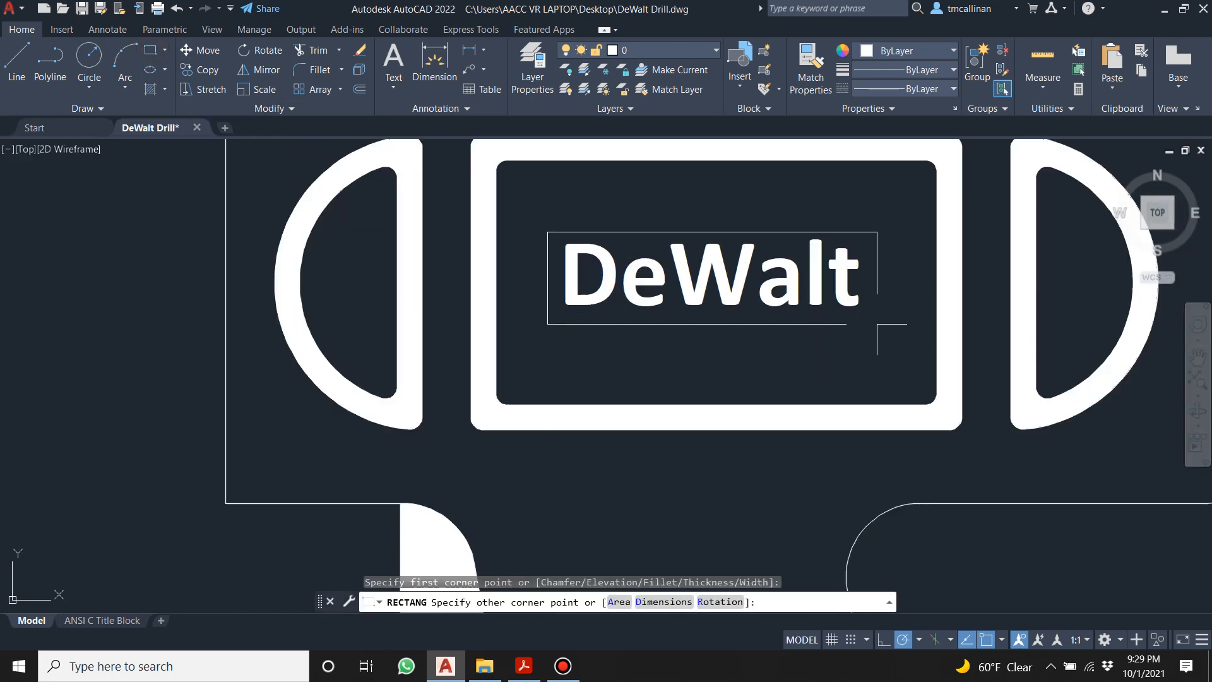
{"action": "key", "text": "Escape"}
{"action": "scroll", "coordinate": [402, 289], "scroll_direction": "down", "scroll_amount": 4}
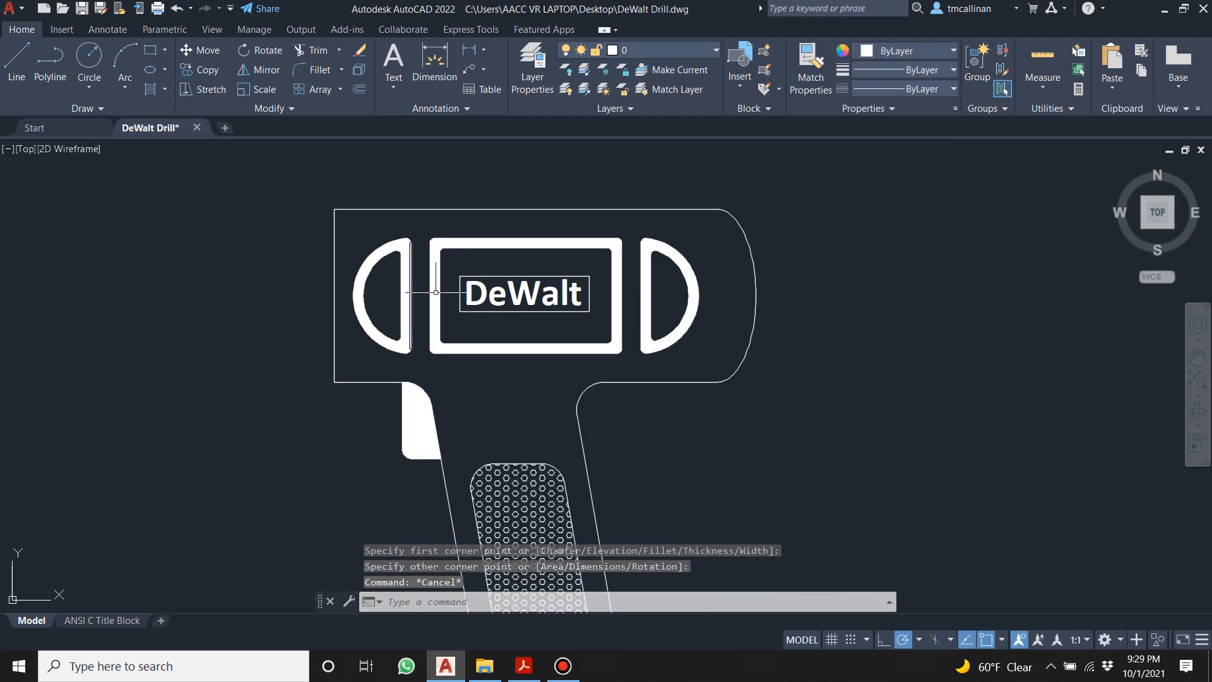
Fillet all four corners of the rectangle around the "DeWalt" text with a 0.05 radius, using the Multiple option.
{"action": "scroll", "coordinate": [499, 243], "scroll_direction": "up", "scroll_amount": 6}
{"action": "left_click", "coordinate": [309, 71]}
{"action": "type", "text": "m"}
{"action": "key", "text": "Return"}
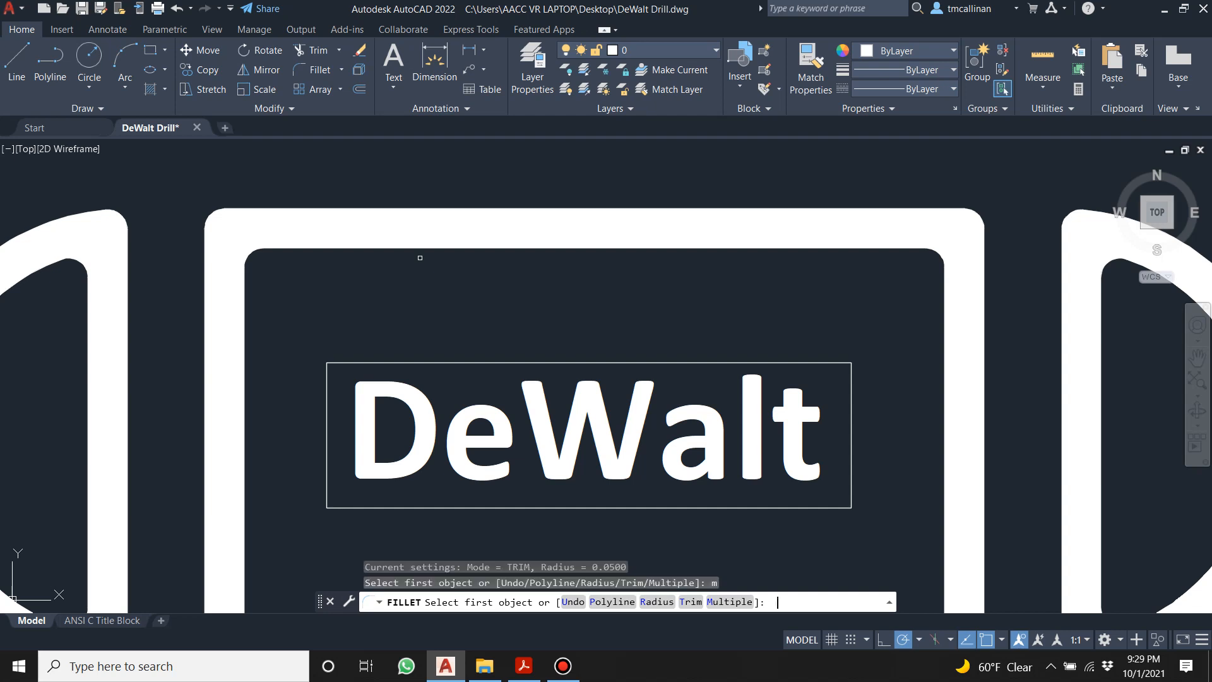
{"action": "left_click", "coordinate": [348, 363]}
{"action": "left_click", "coordinate": [323, 472]}
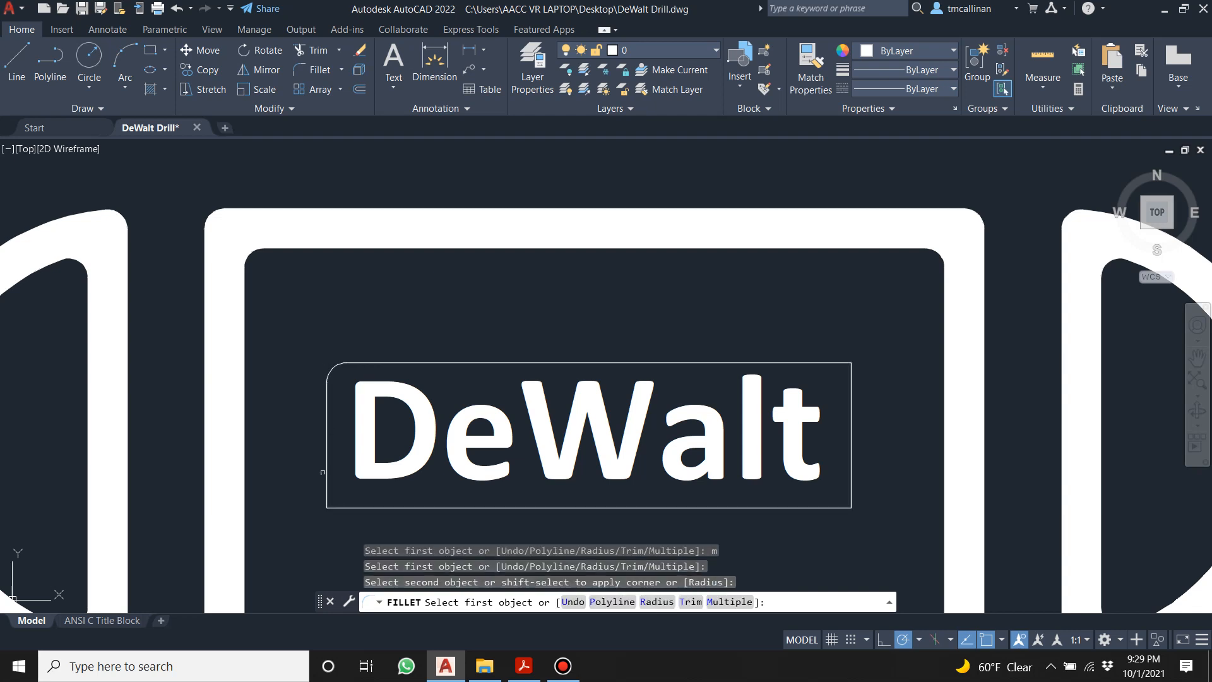
{"action": "left_click", "coordinate": [323, 480]}
{"action": "left_click", "coordinate": [346, 505]}
{"action": "left_click", "coordinate": [780, 507]}
{"action": "left_click", "coordinate": [851, 483]}
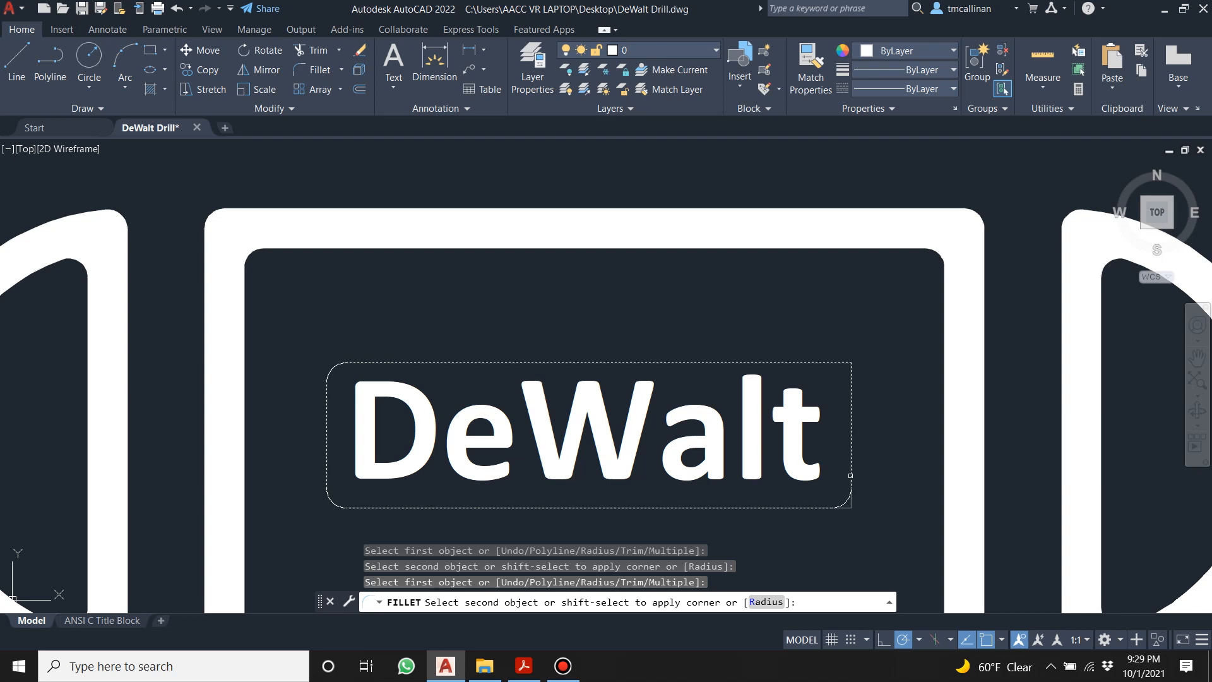
{"action": "left_click", "coordinate": [853, 373]}
{"action": "left_click", "coordinate": [712, 363]}
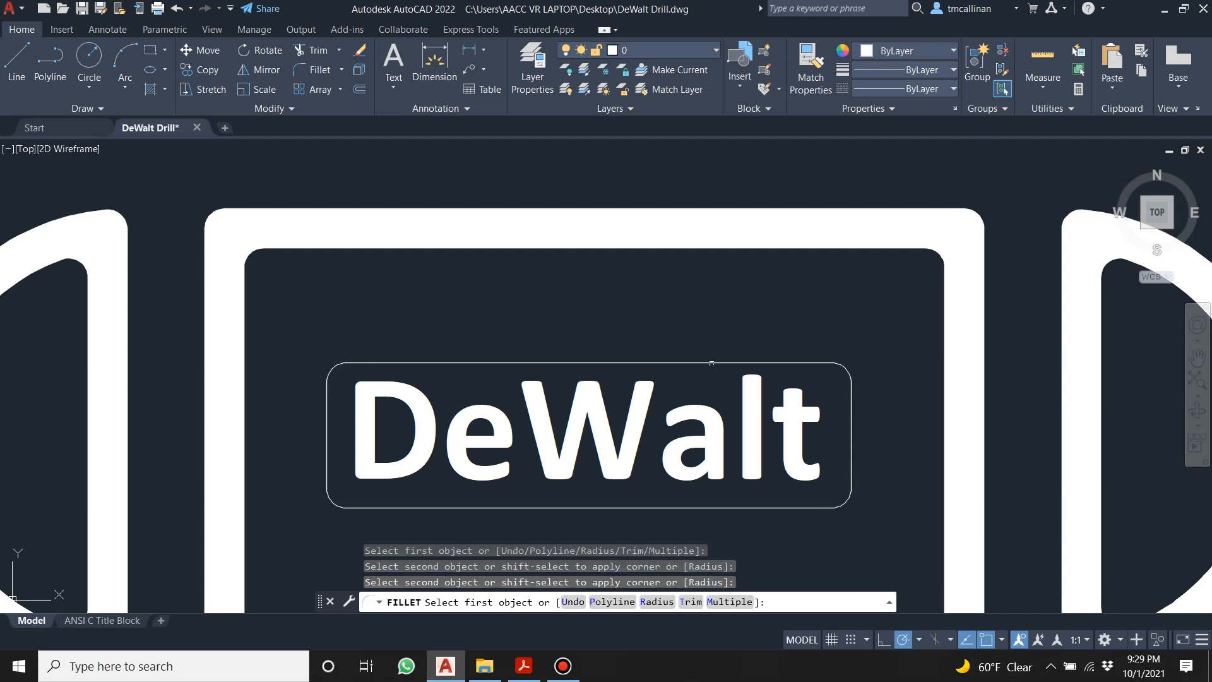
{"action": "key", "text": "Escape"}
{"action": "scroll", "coordinate": [599, 345], "scroll_direction": "down", "scroll_amount": 6}
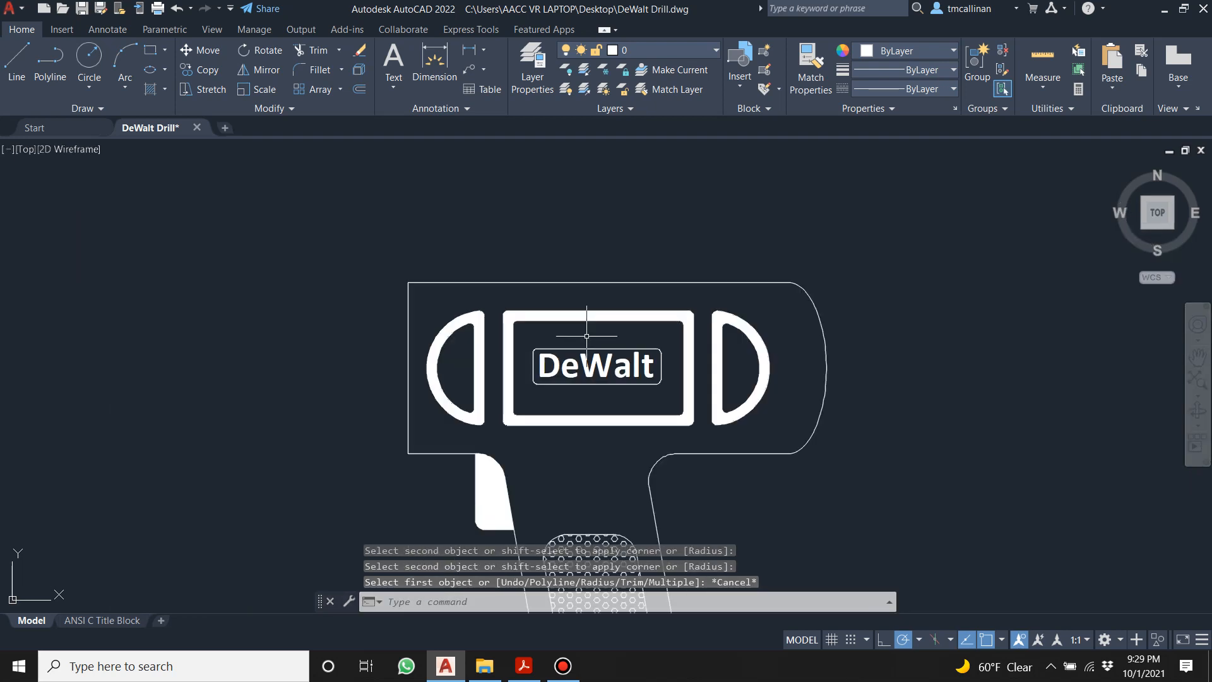
{"action": "scroll", "coordinate": [591, 399], "scroll_direction": "up", "scroll_amount": 4}
{"action": "scroll", "coordinate": [550, 322], "scroll_direction": "down", "scroll_amount": 5}
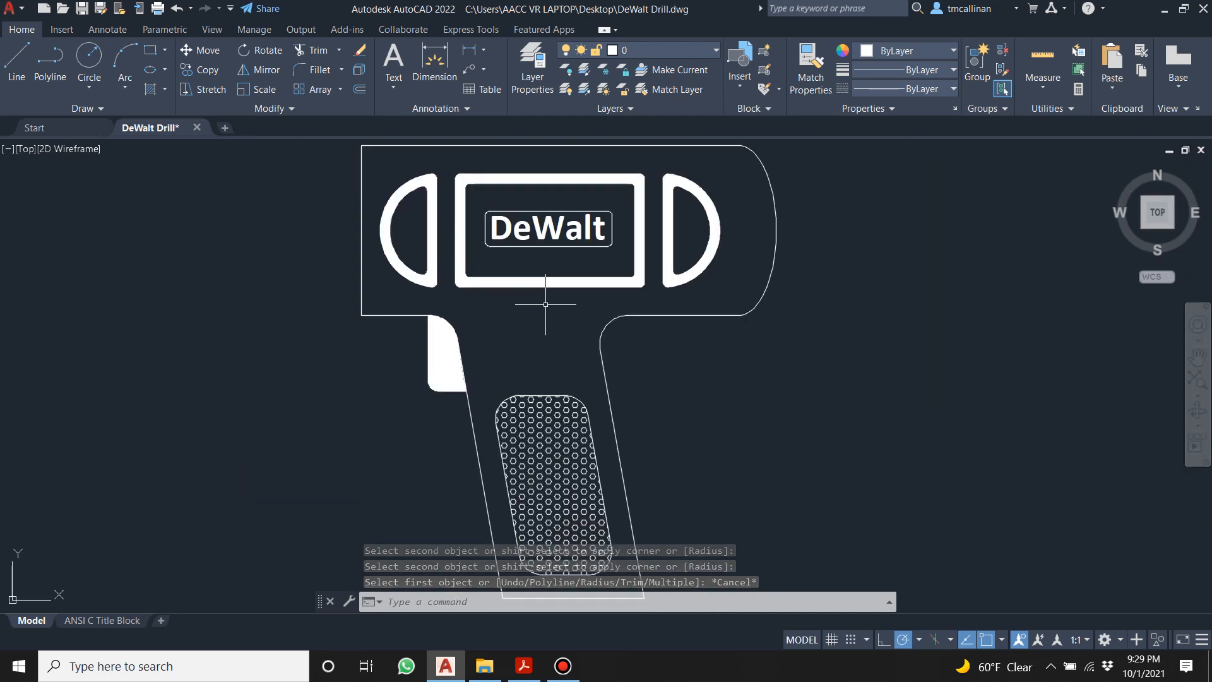
{"action": "scroll", "coordinate": [486, 270], "scroll_direction": "up", "scroll_amount": 6}
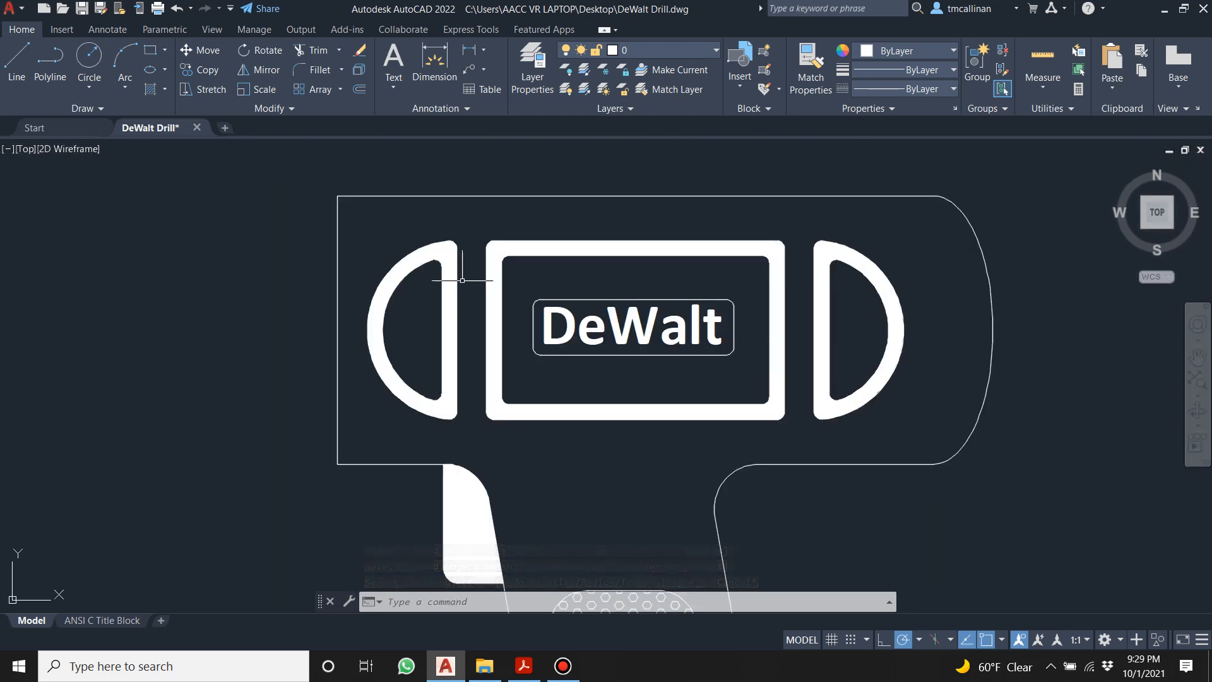
{"action": "scroll", "coordinate": [458, 273], "scroll_direction": "down", "scroll_amount": 4}
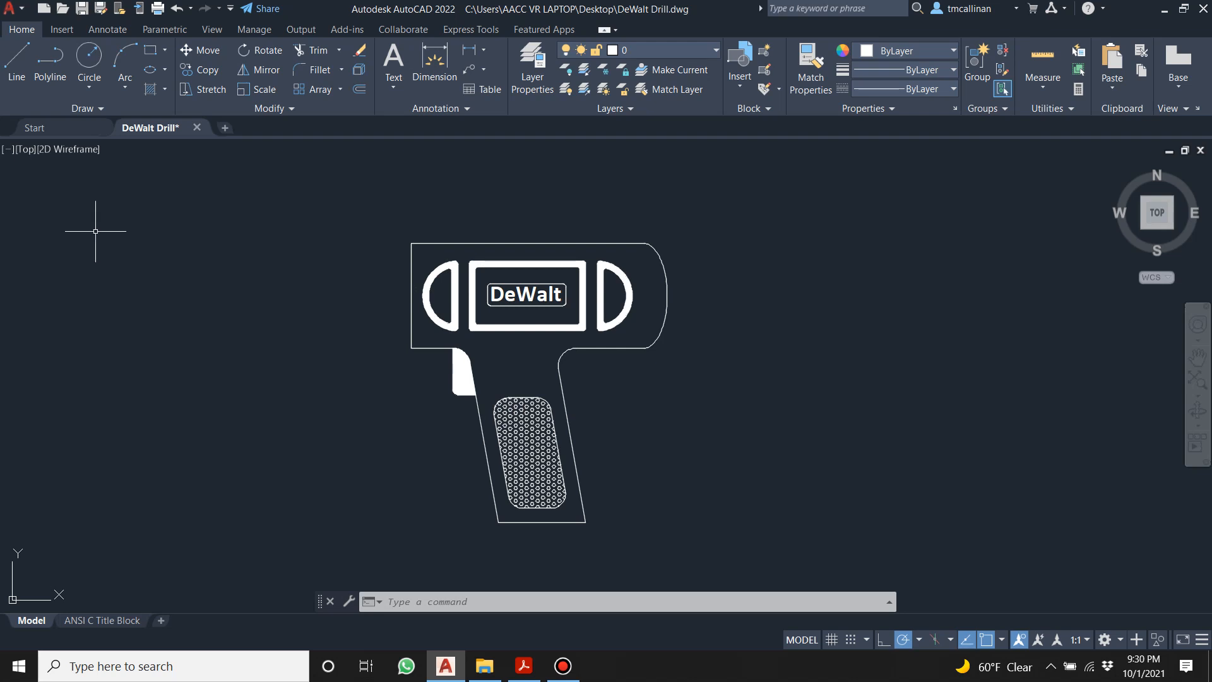
{"action": "scroll", "coordinate": [571, 215], "scroll_direction": "up", "scroll_amount": 2}
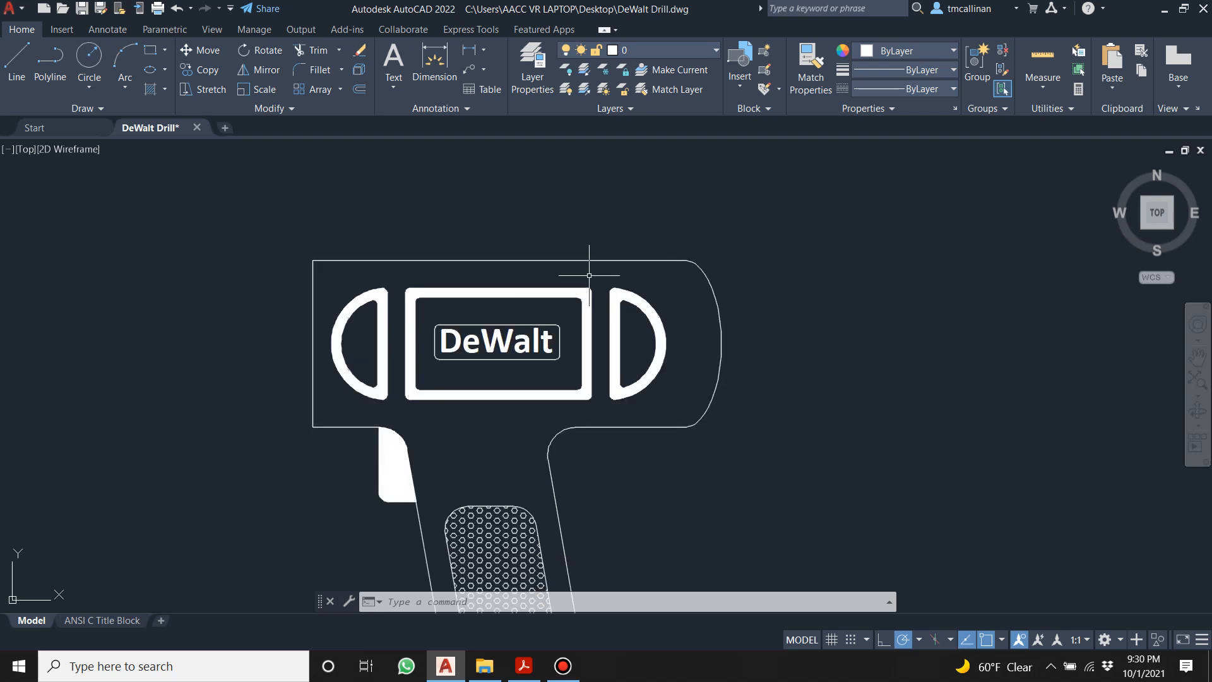
{"action": "scroll", "coordinate": [553, 256], "scroll_direction": "up", "scroll_amount": 2}
Turn on the CONST2 layer and make it current, keeping layer 0 on.
{"action": "key", "text": "Escape"}
{"action": "key", "text": "Escape"}
{"action": "left_click", "coordinate": [662, 49]}
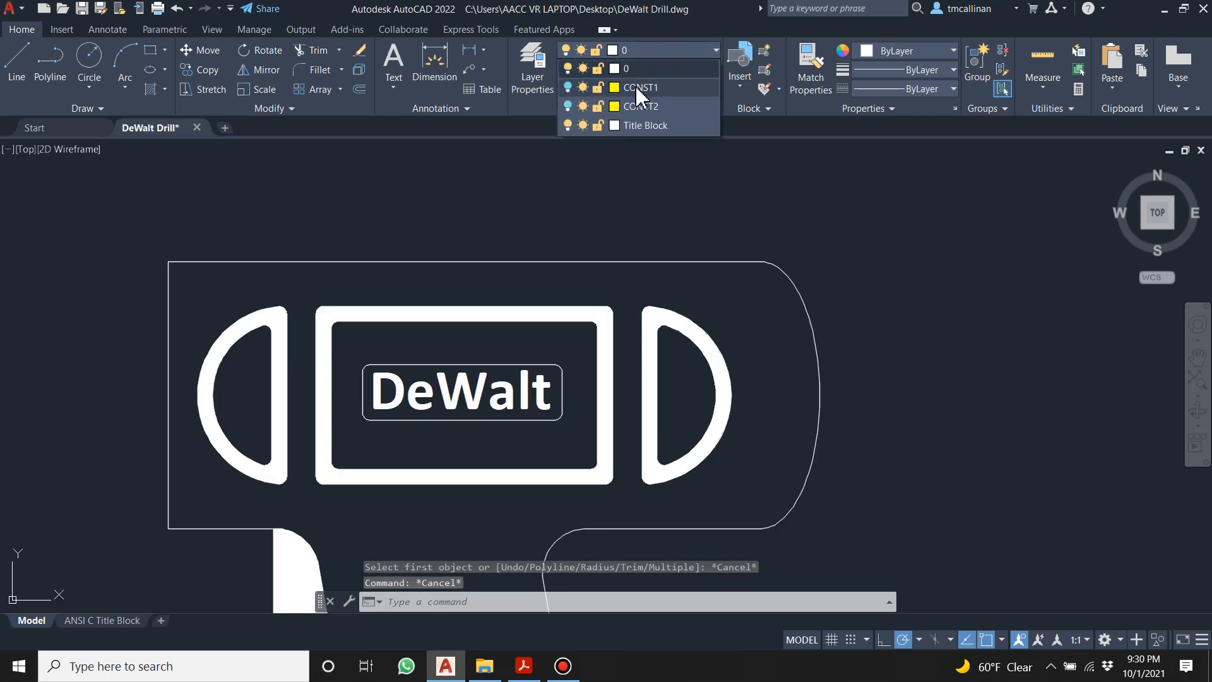
{"action": "left_click", "coordinate": [571, 108]}
{"action": "left_click", "coordinate": [650, 47]}
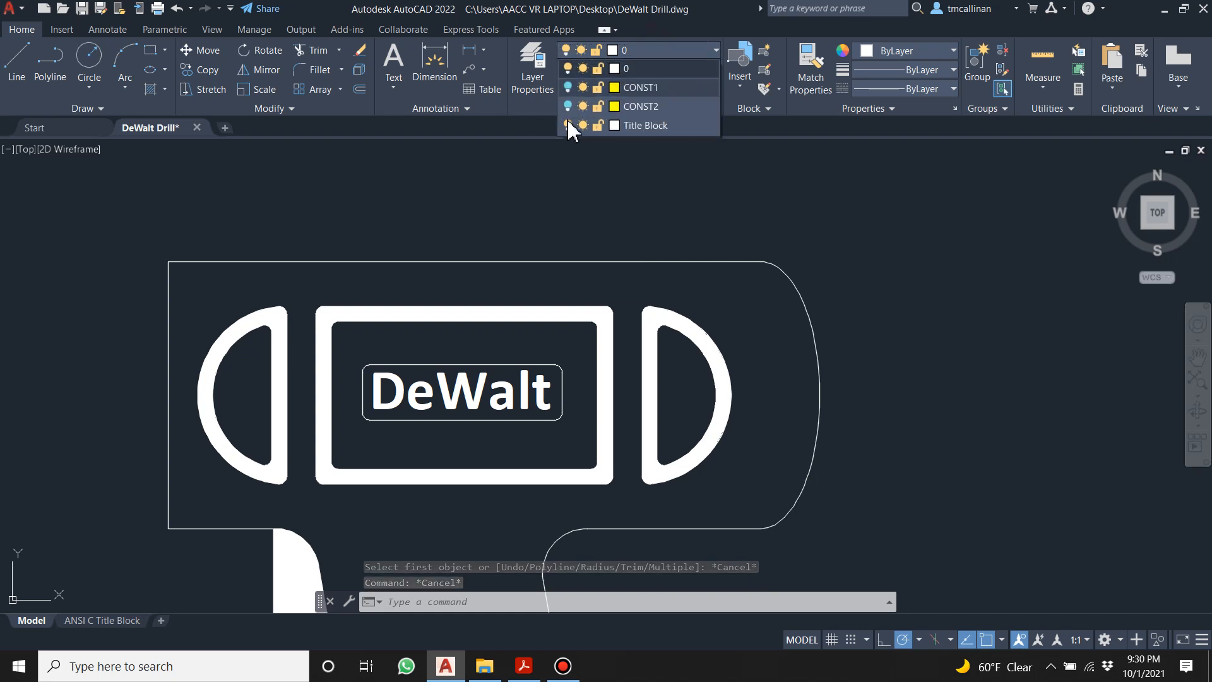
{"action": "left_click", "coordinate": [568, 68]}
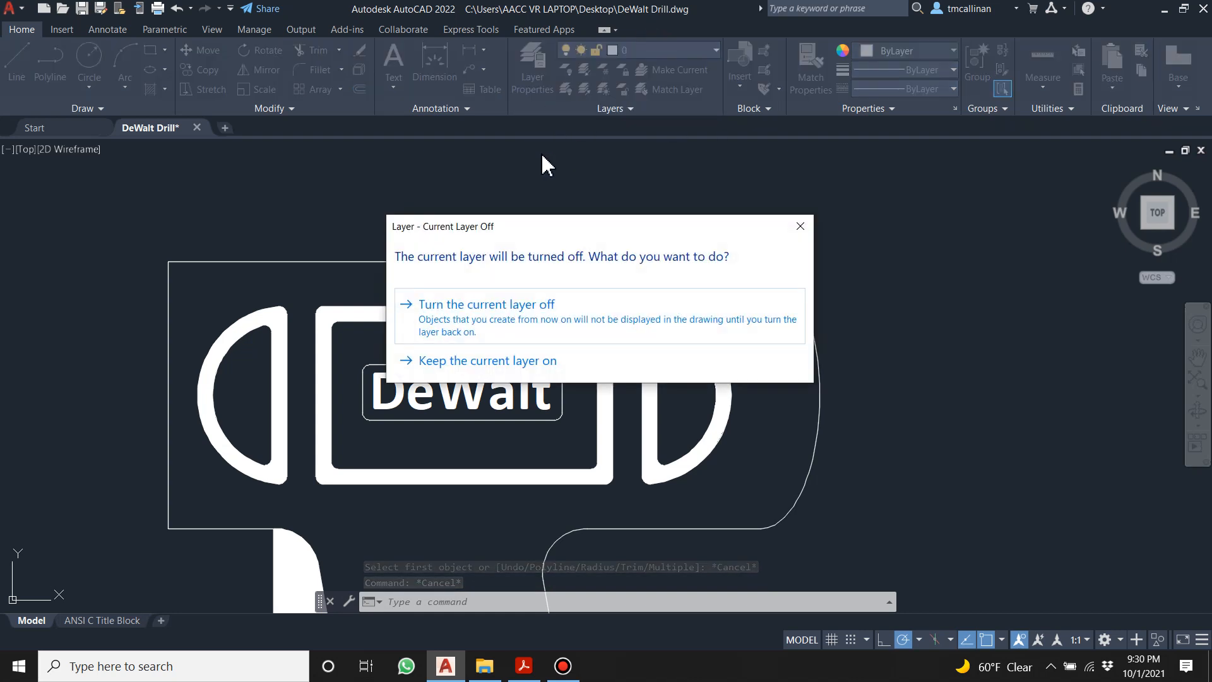
{"action": "left_click", "coordinate": [499, 362]}
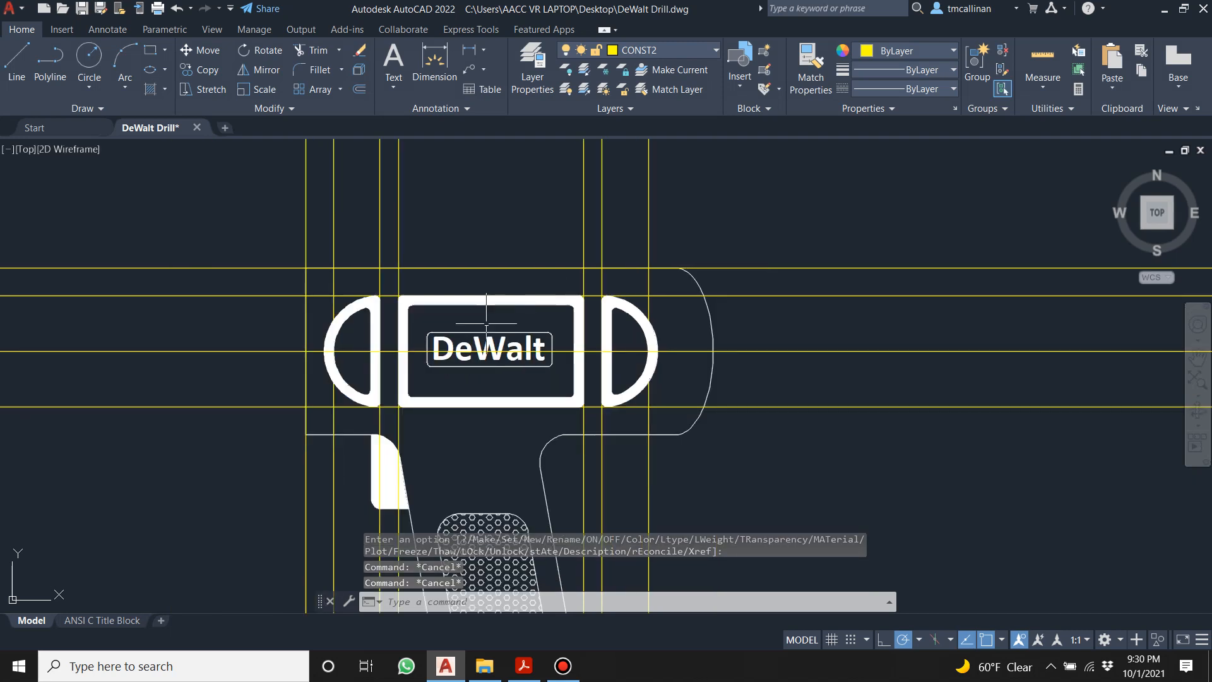
Erase the horizontal construction line through the label's middle and the three vertical ones at the label rectangle's right edge and right half-circle.
{"action": "scroll", "coordinate": [590, 337], "scroll_direction": "up", "scroll_amount": 2}
{"action": "left_click", "coordinate": [700, 359]}
{"action": "key", "text": "Delete"}
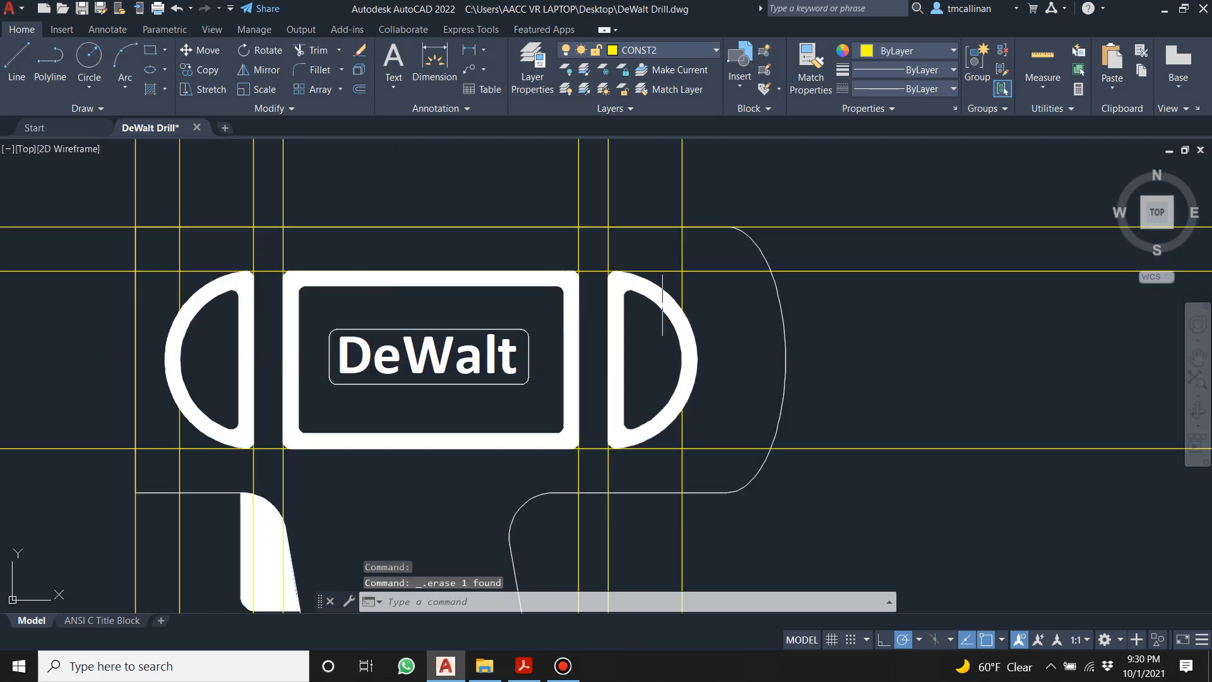
{"action": "left_click", "coordinate": [700, 258]}
{"action": "left_click", "coordinate": [542, 253]}
{"action": "key", "text": "Delete"}
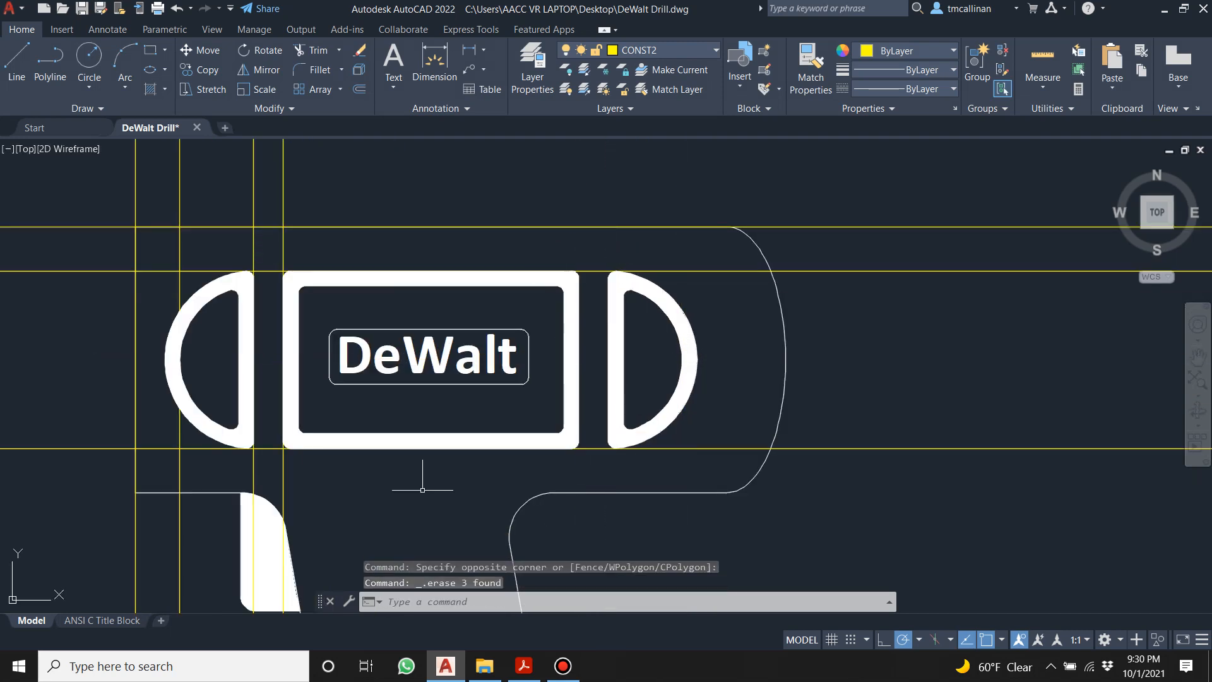
Erase the three vertical construction lines through the left half-circle and along the label rectangle's left edge.
{"action": "left_click", "coordinate": [300, 464]}
{"action": "left_click", "coordinate": [158, 464]}
{"action": "key", "text": "Delete"}
{"action": "scroll", "coordinate": [286, 364], "scroll_direction": "down", "scroll_amount": 2}
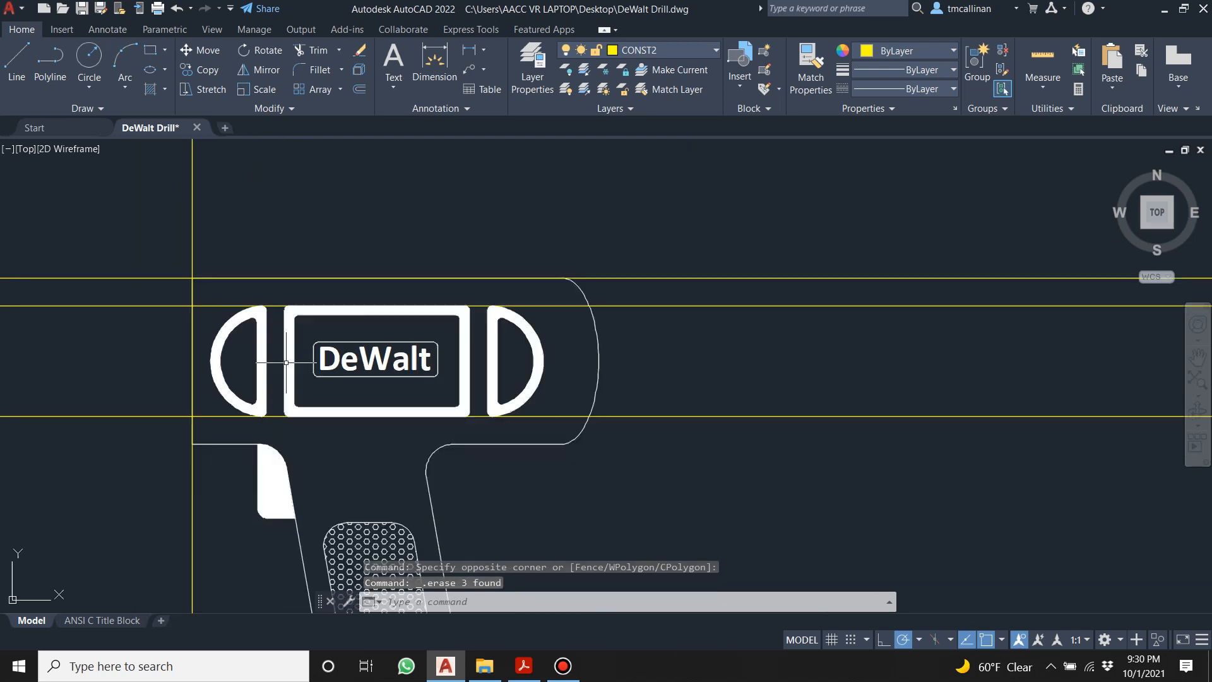
Erase the two horizontal construction lines along the upper and lower edges of the label shapes.
{"action": "scroll", "coordinate": [242, 340], "scroll_direction": "down", "scroll_amount": 2}
{"action": "middle_click_drag", "start_coordinate": [242, 340], "coordinate": [401, 335]}
{"action": "scroll", "coordinate": [346, 295], "scroll_direction": "up", "scroll_amount": 2}
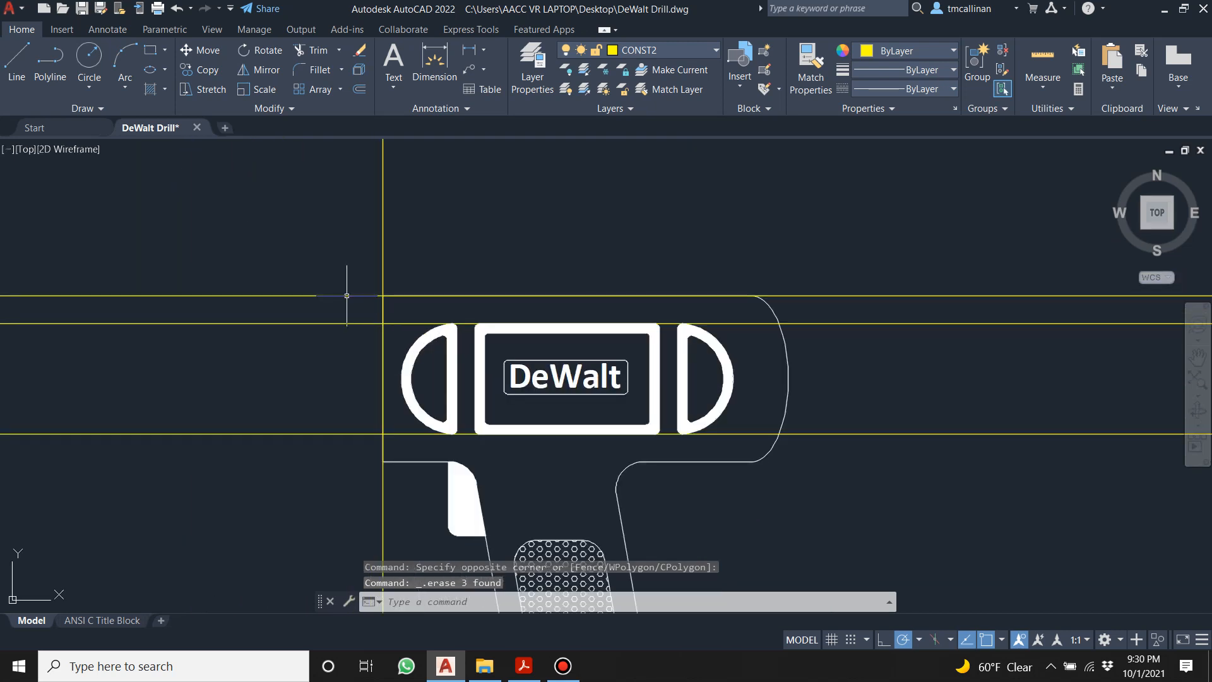
{"action": "key", "text": "Escape"}
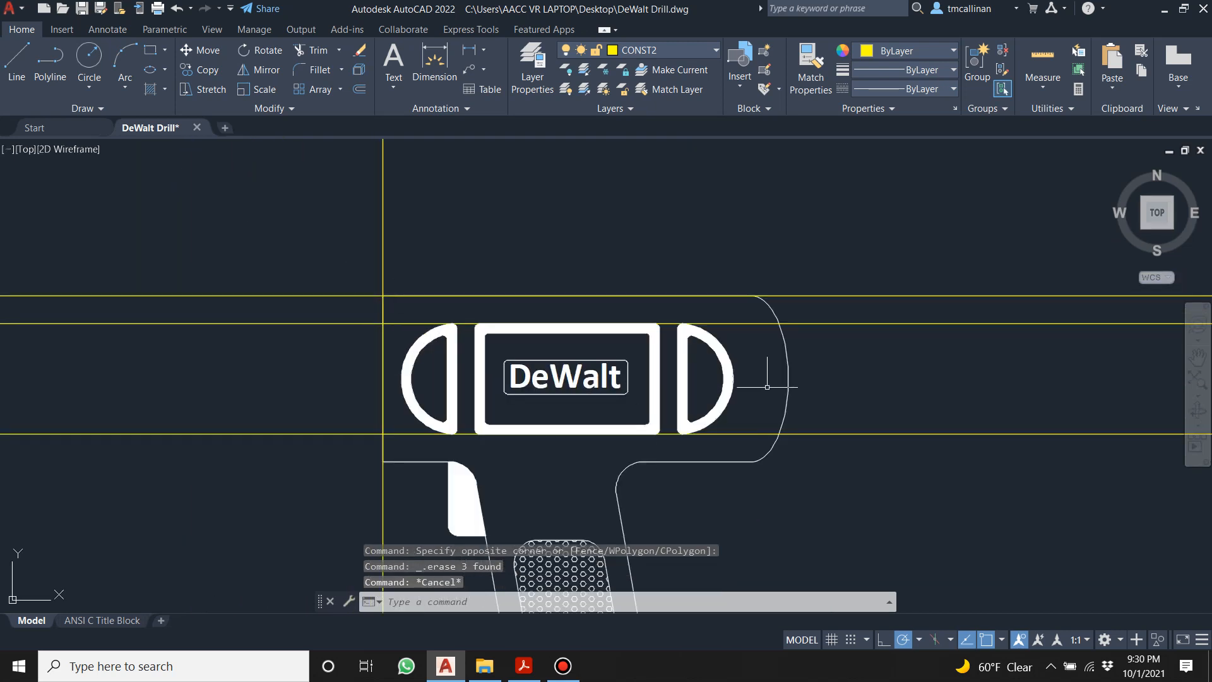
{"action": "left_click", "coordinate": [760, 324]}
{"action": "key", "text": "Delete"}
{"action": "left_click", "coordinate": [737, 435]}
{"action": "key", "text": "Delete"}
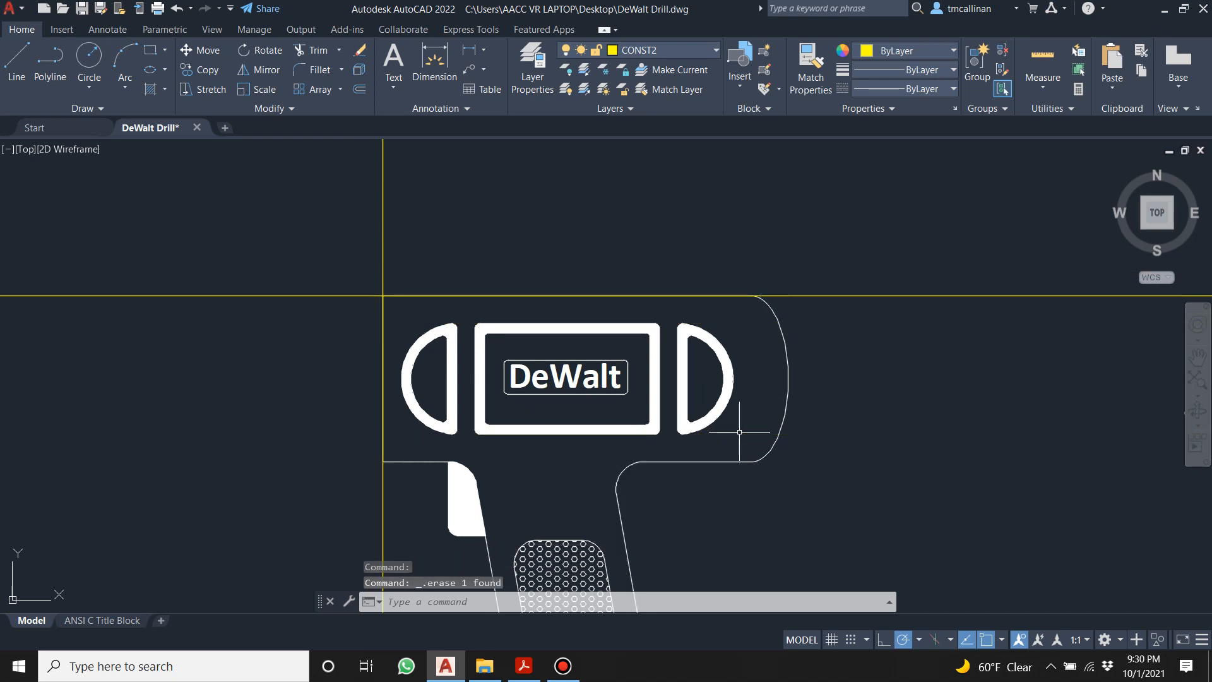
Save the drawing.
{"action": "left_click", "coordinate": [82, 10]}
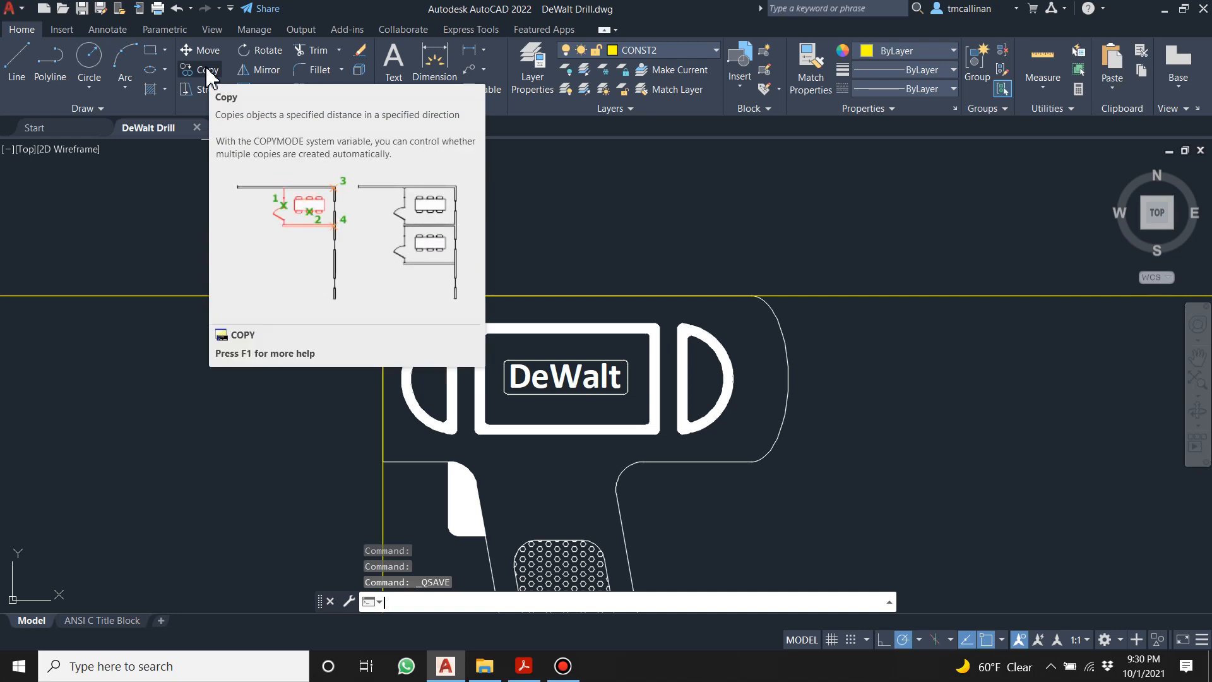
{"action": "key", "text": "Escape"}
{"action": "key", "text": "Escape"}
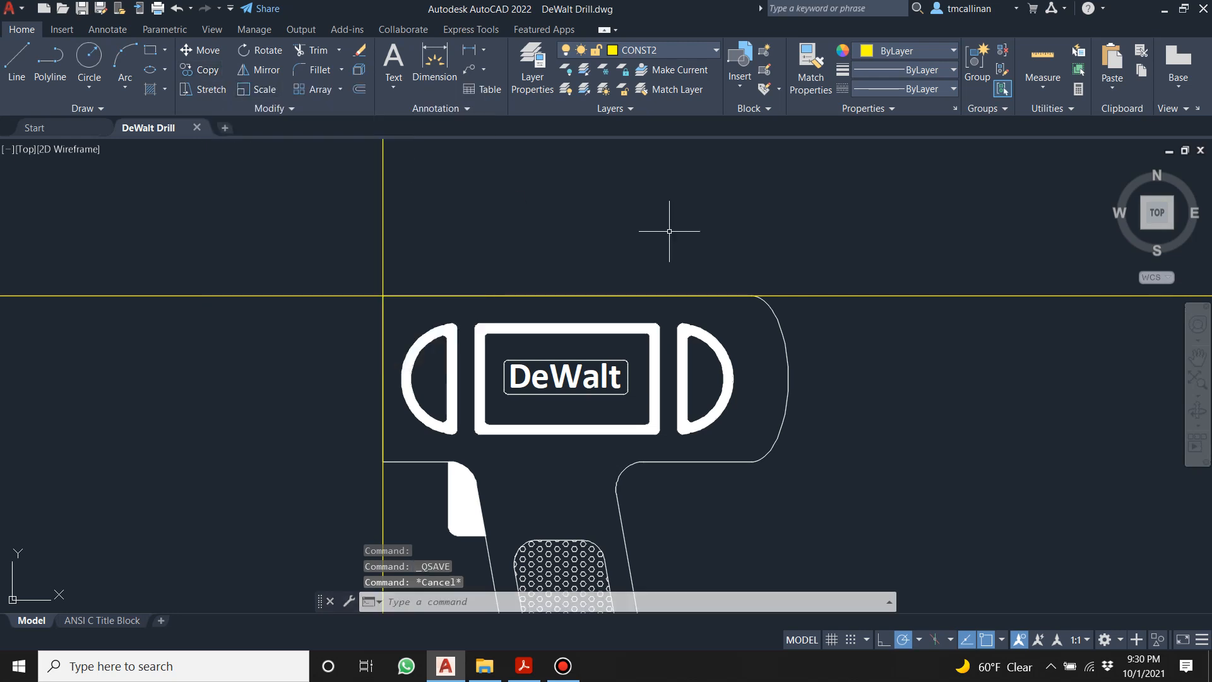
Draw a horizontal construction line through the lower-left corner of the drill body, along its lower edge.
{"action": "middle_click_drag", "start_coordinate": [549, 213], "coordinate": [603, 209]}
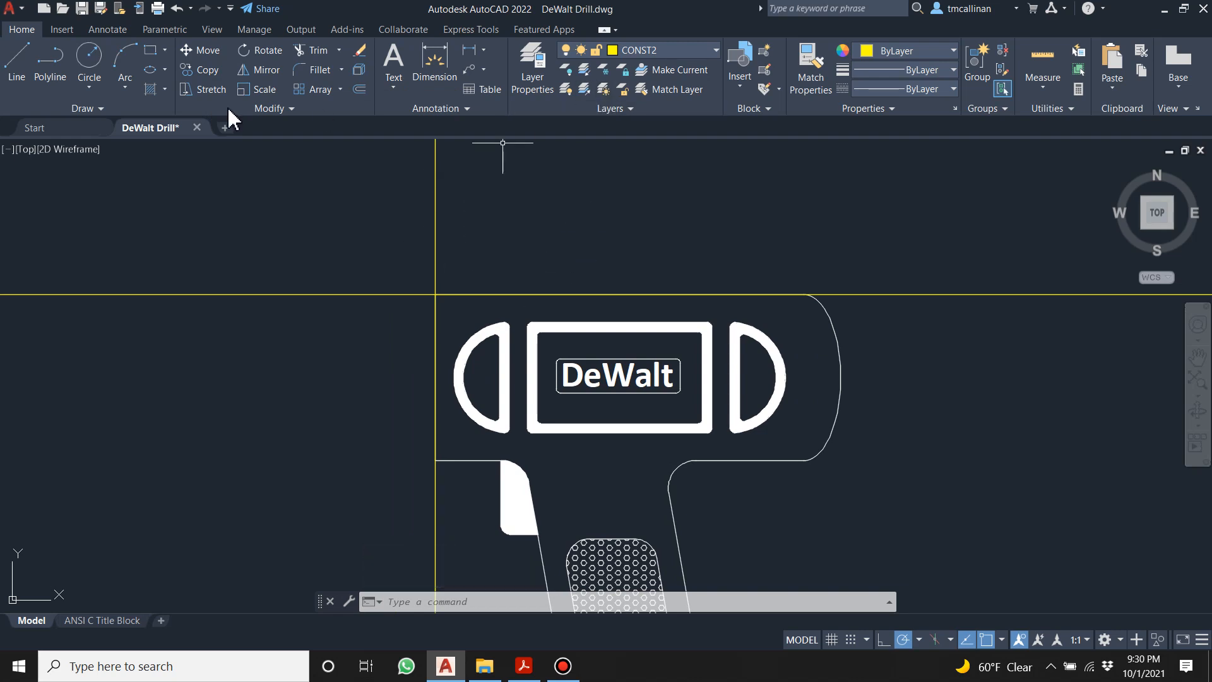
{"action": "left_click", "coordinate": [53, 110]}
{"action": "left_click", "coordinate": [51, 126]}
{"action": "left_click", "coordinate": [435, 460]}
{"action": "left_click", "coordinate": [350, 461]}
{"action": "key", "text": "Escape"}
{"action": "key", "text": "Escape"}
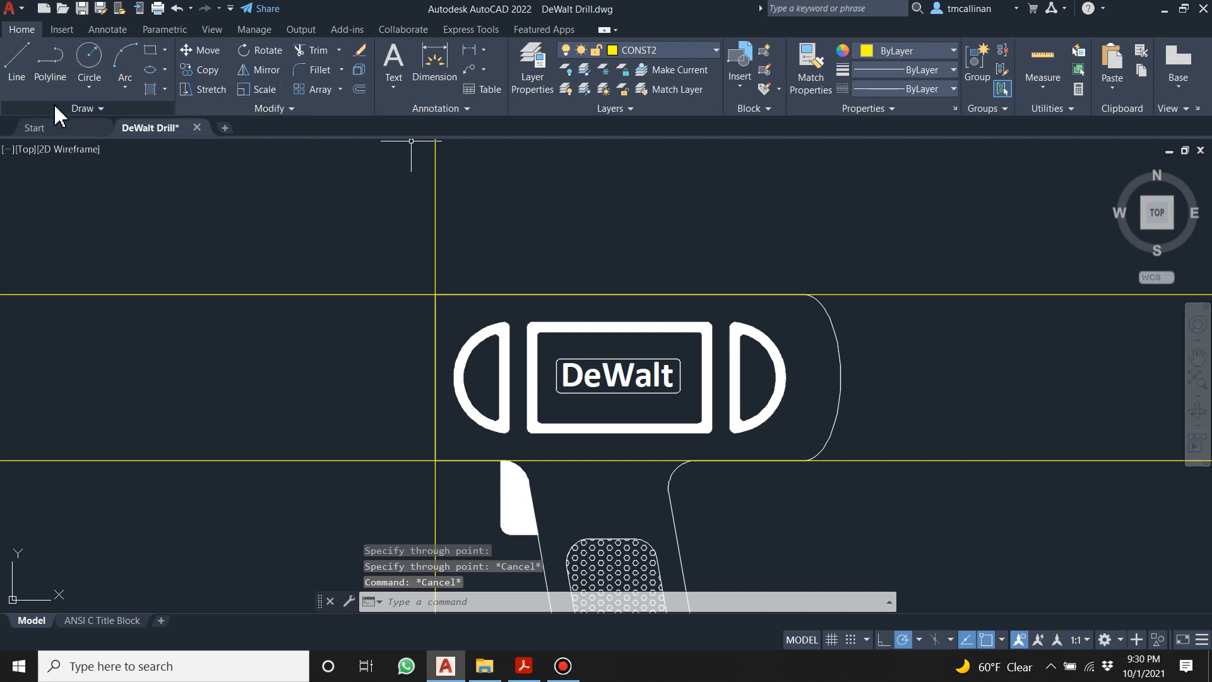
Draw a vertical construction line through the right end of the body's straight upper edge, where the end curve starts.
{"action": "left_click", "coordinate": [85, 108]}
{"action": "left_click", "coordinate": [53, 128]}
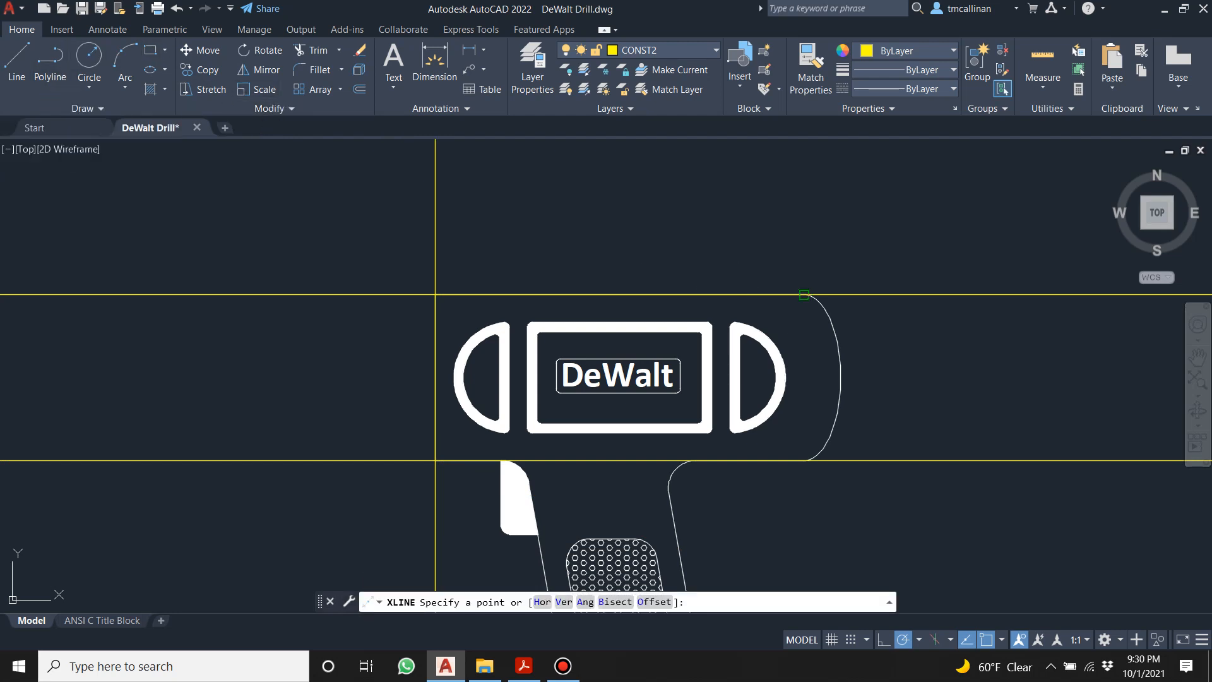
{"action": "left_click", "coordinate": [804, 295]}
{"action": "left_click", "coordinate": [804, 240]}
{"action": "key", "text": "Escape"}
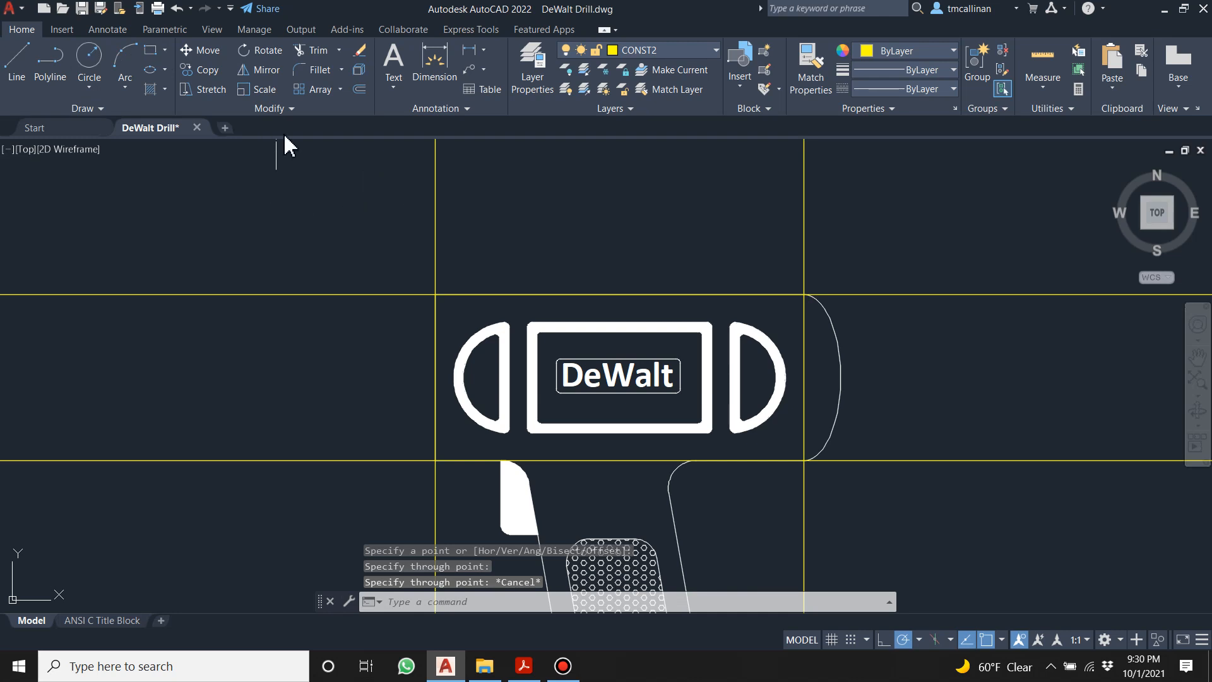
Offset the horizontal construction lines along the drill body's upper and lower edges 0.1 toward the inside of the body.
{"action": "left_click", "coordinate": [359, 90]}
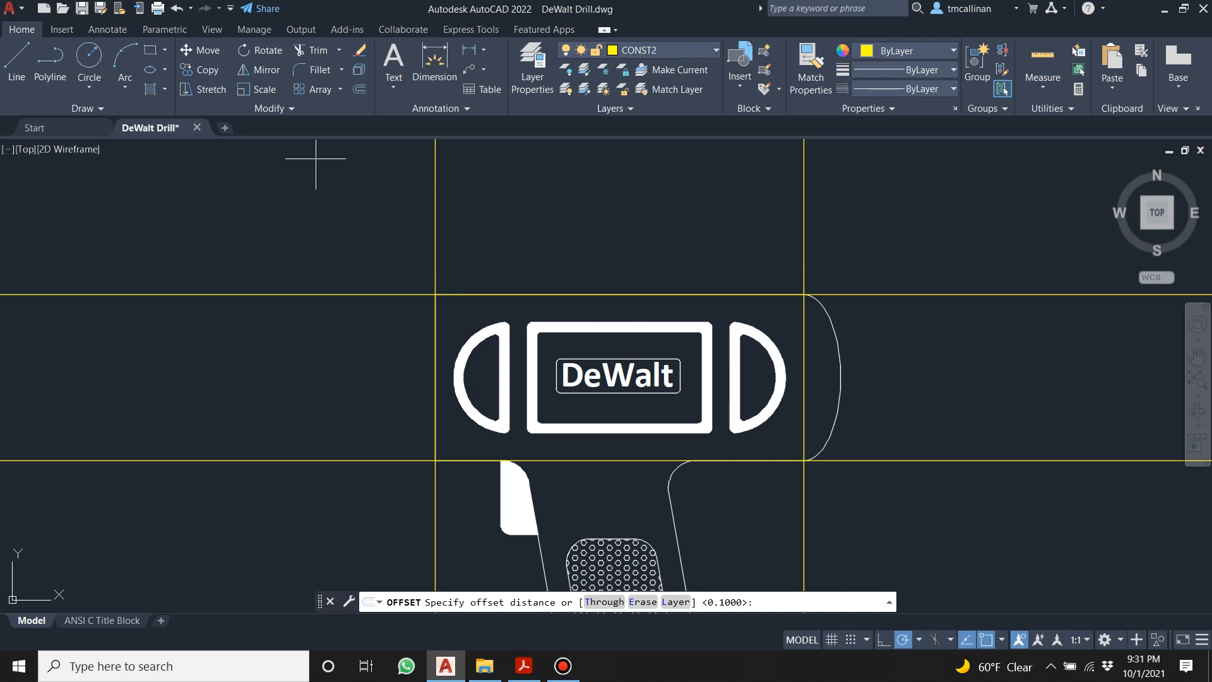
{"action": "key", "text": "Return"}
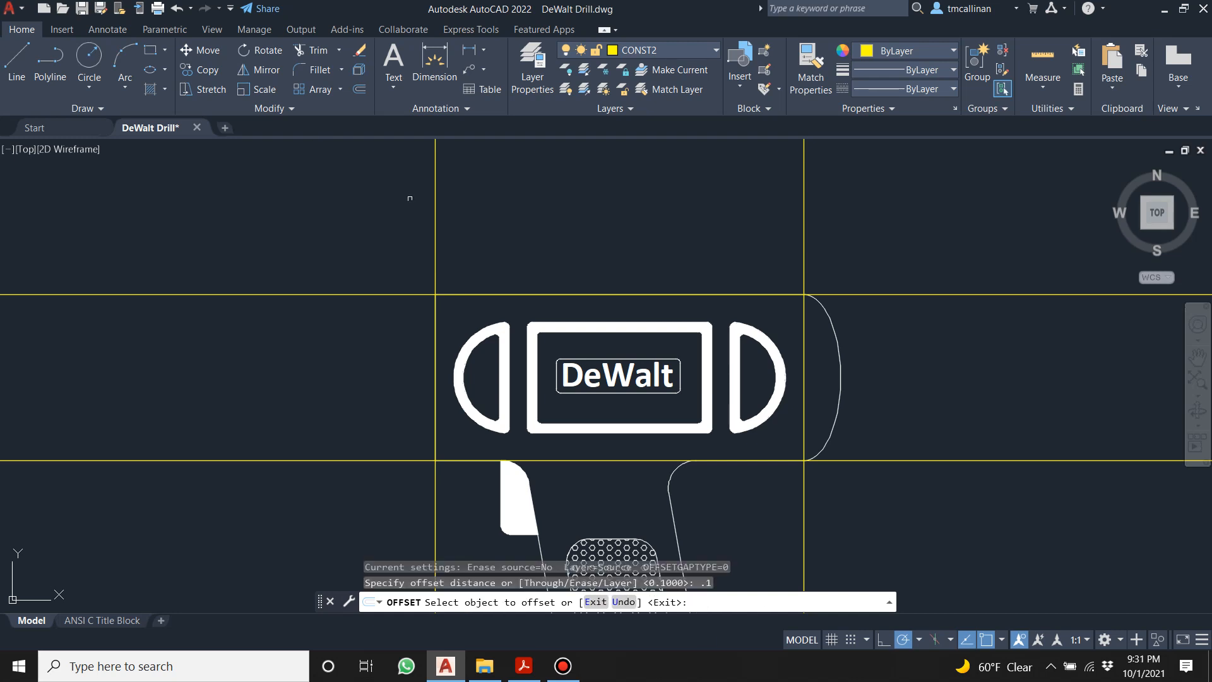
{"action": "left_click", "coordinate": [394, 295]}
{"action": "left_click", "coordinate": [391, 335]}
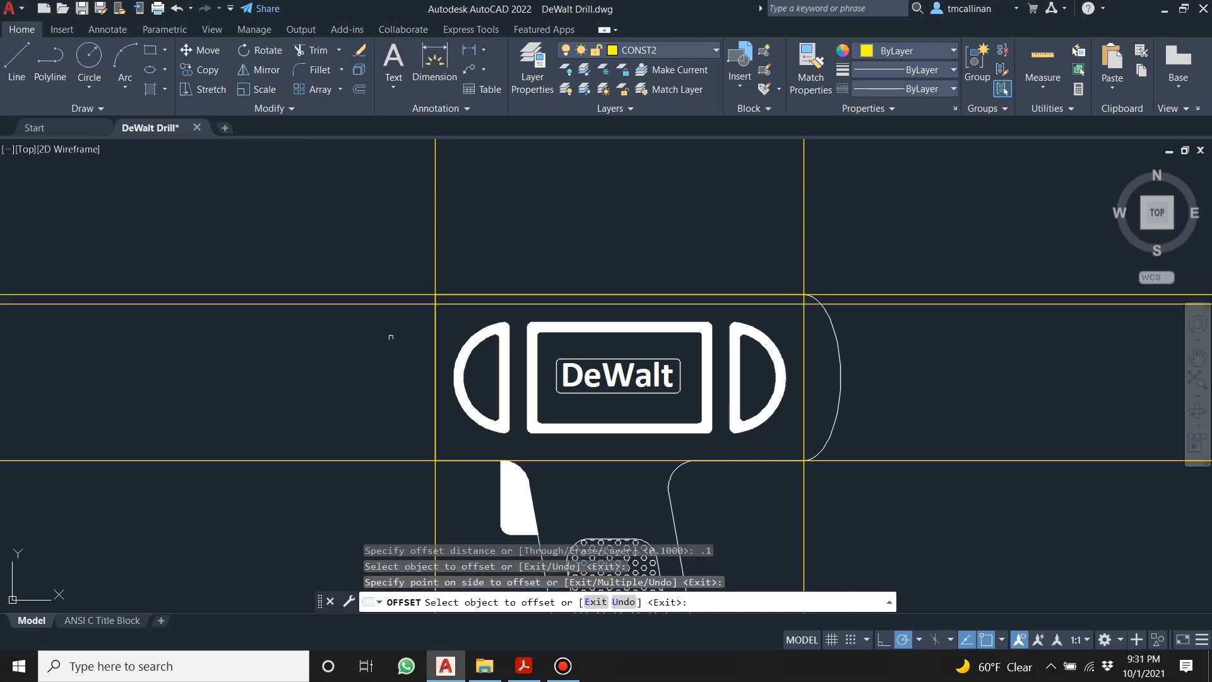
{"action": "left_click", "coordinate": [355, 460]}
{"action": "left_click", "coordinate": [372, 423]}
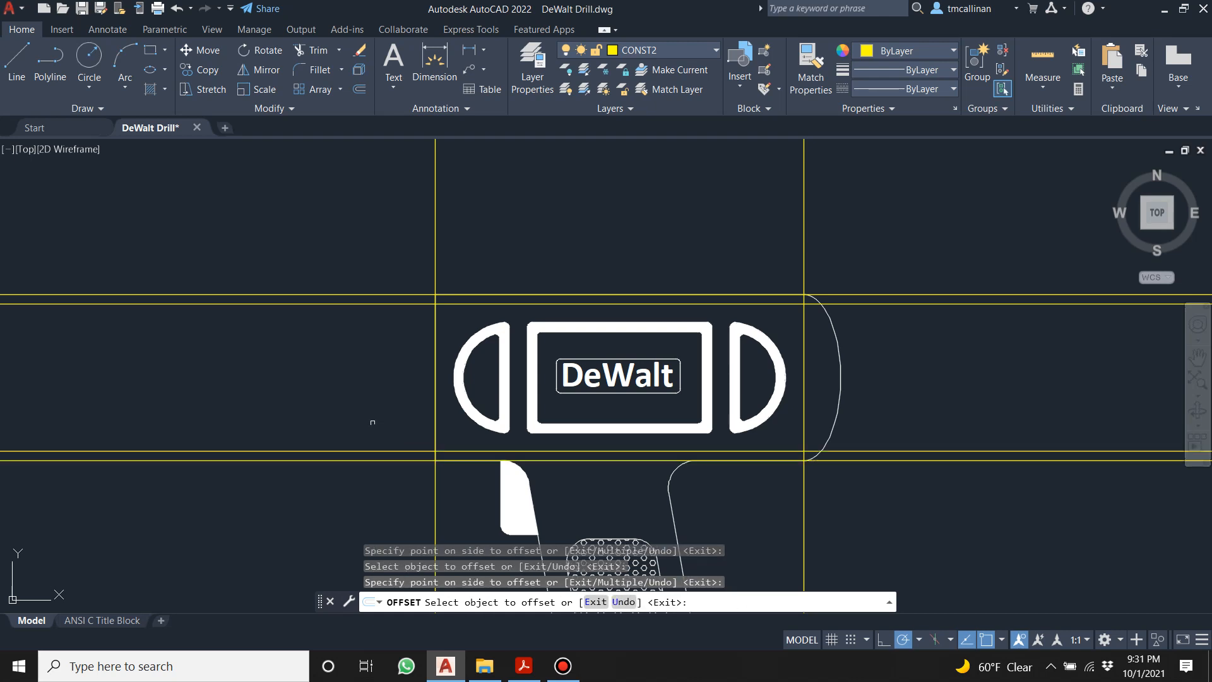
Offset the two vertical construction lines at the ends of the drill body 0.3 toward the inside of the body.
{"action": "left_click", "coordinate": [358, 91]}
{"action": "type", "text": ".3"}
{"action": "key", "text": "Return"}
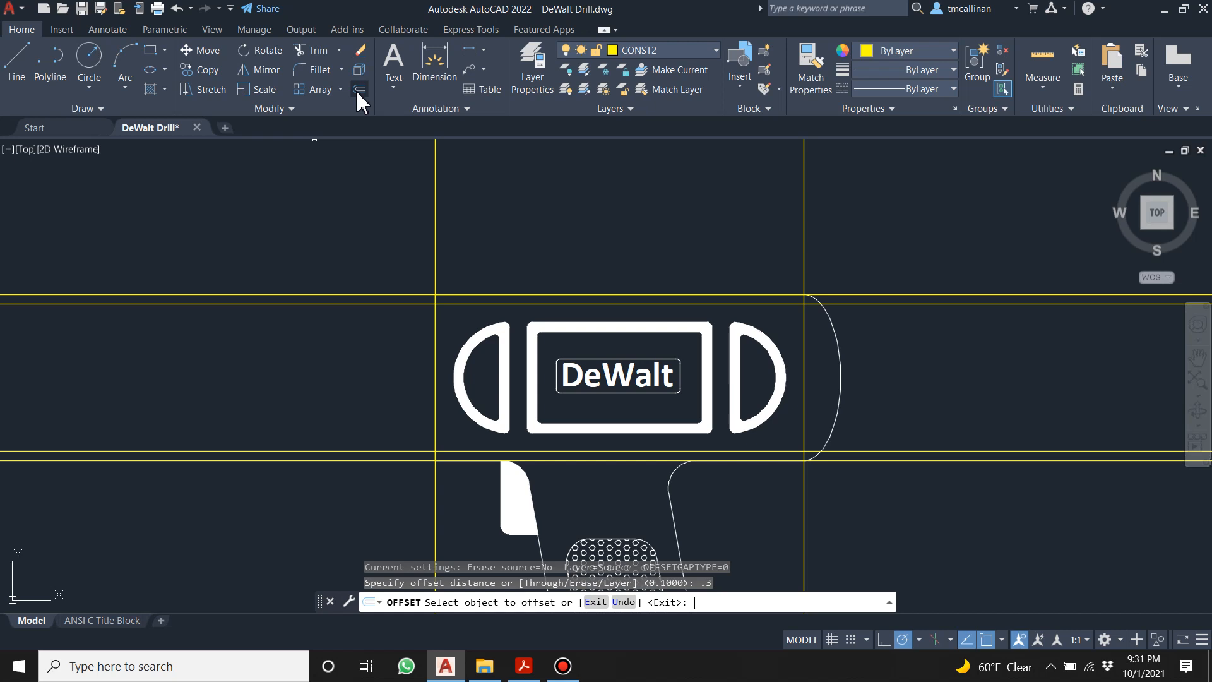
{"action": "left_click", "coordinate": [435, 224]}
{"action": "left_click", "coordinate": [461, 231]}
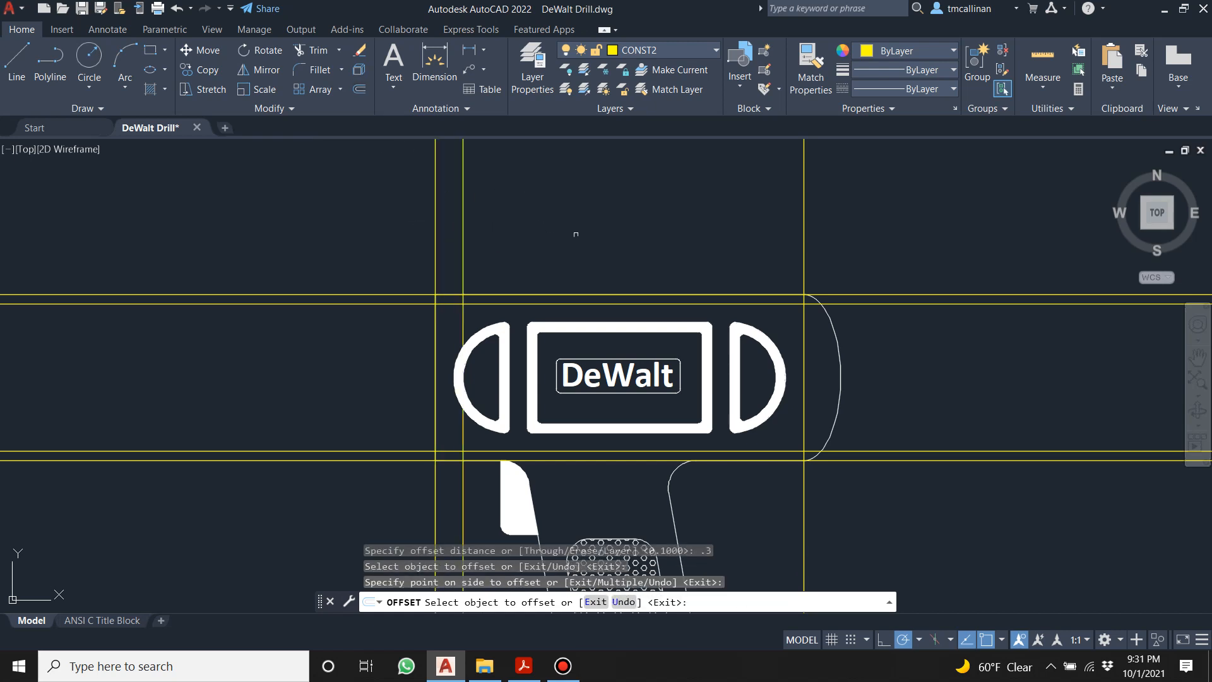
{"action": "left_click", "coordinate": [803, 235]}
{"action": "left_click", "coordinate": [747, 236]}
{"action": "key", "text": "Escape"}
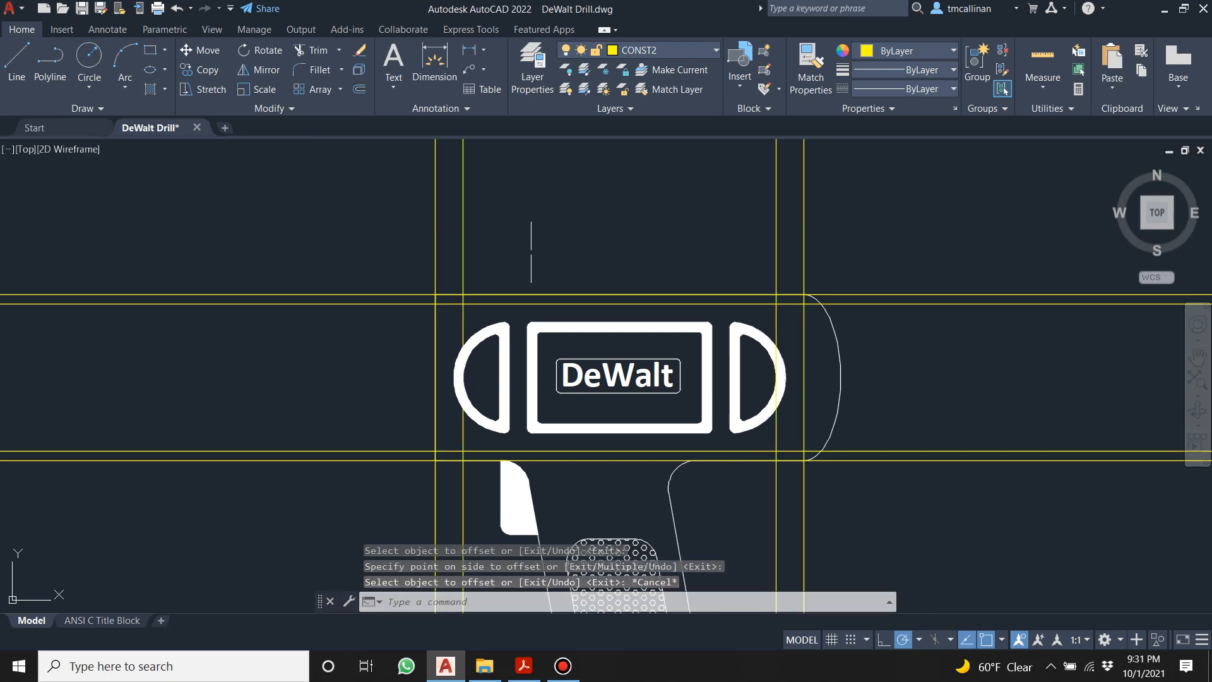
{"action": "scroll", "coordinate": [463, 293], "scroll_direction": "up", "scroll_amount": 2}
{"action": "key", "text": "Escape"}
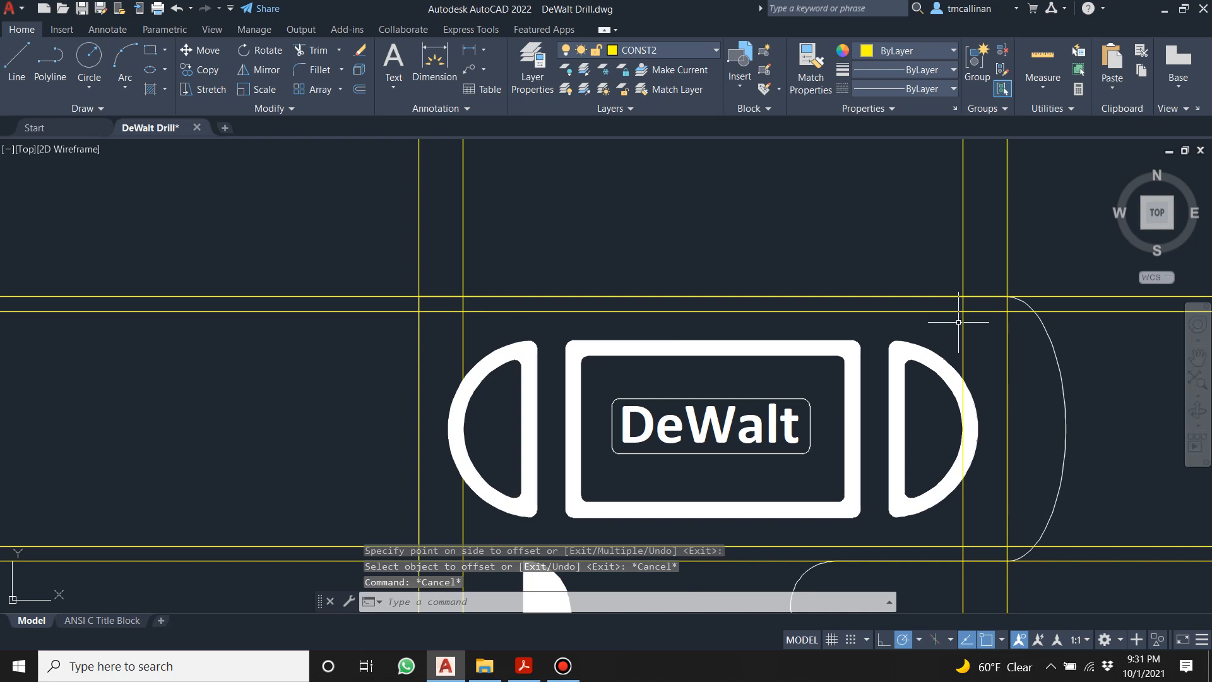
{"action": "key", "text": "Escape"}
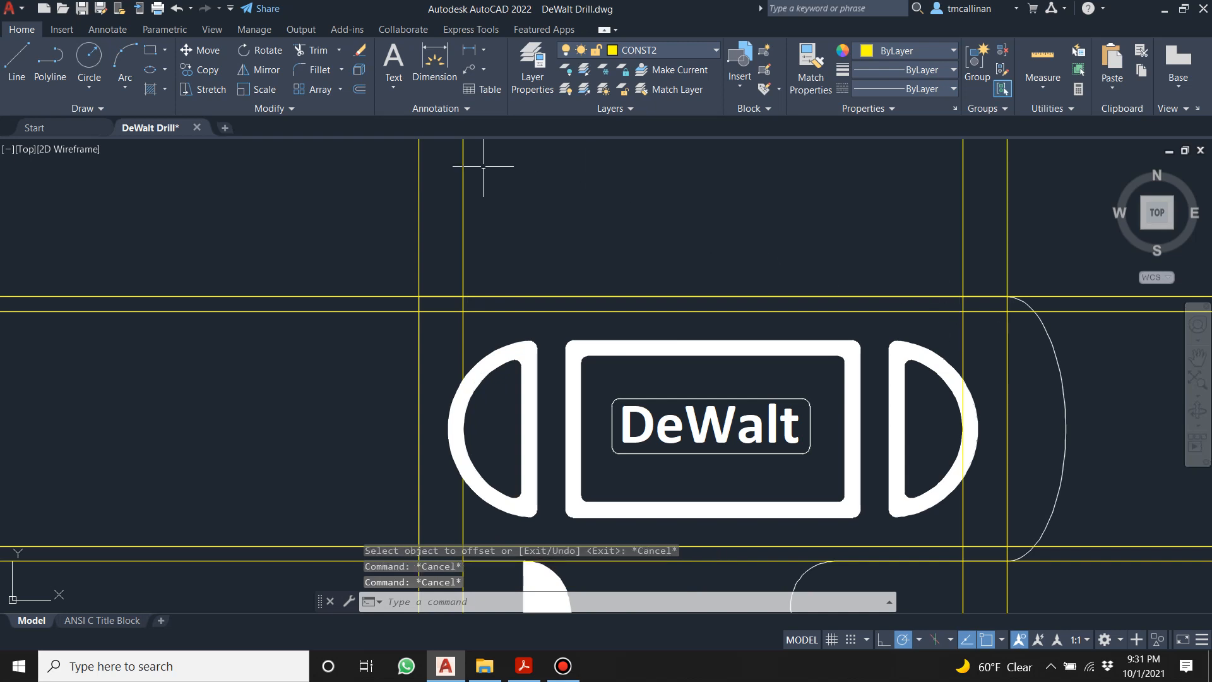
On layer 0, draw a circle centred on the upper-left intersection of the offset construction lines, with its radius reaching the body's upper edge.
{"action": "left_click", "coordinate": [663, 52]}
{"action": "left_click", "coordinate": [631, 68]}
{"action": "left_click", "coordinate": [89, 63]}
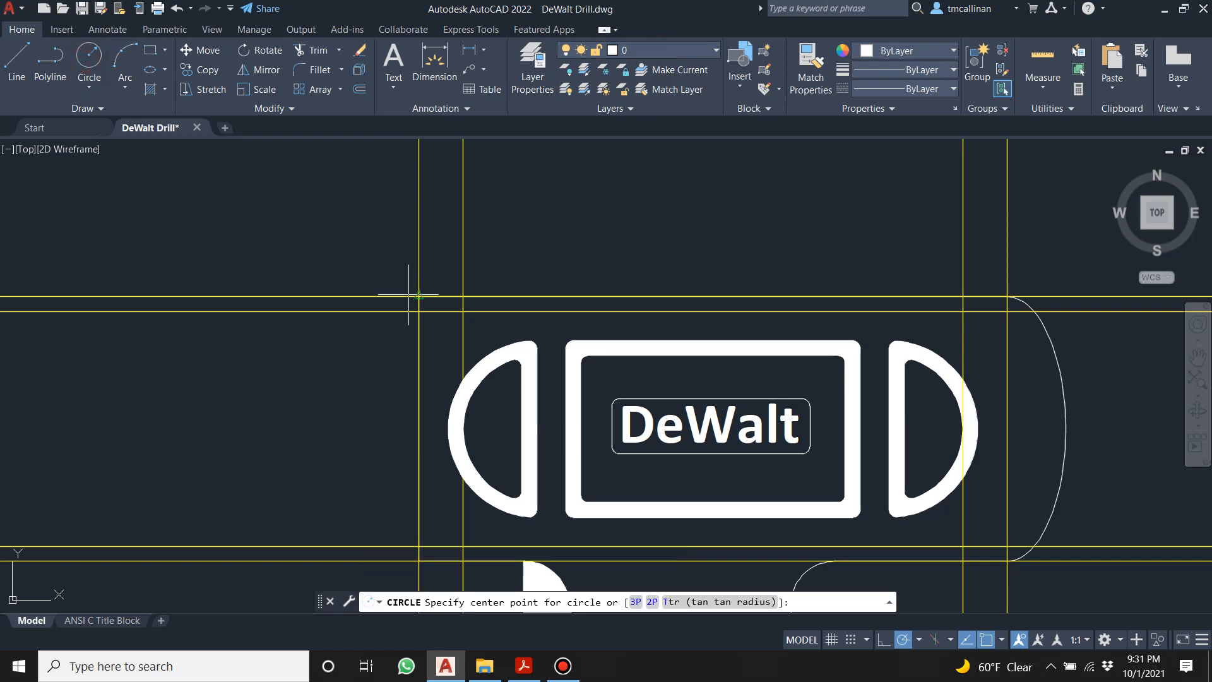
{"action": "left_click", "coordinate": [463, 311]}
{"action": "key", "text": "Escape"}
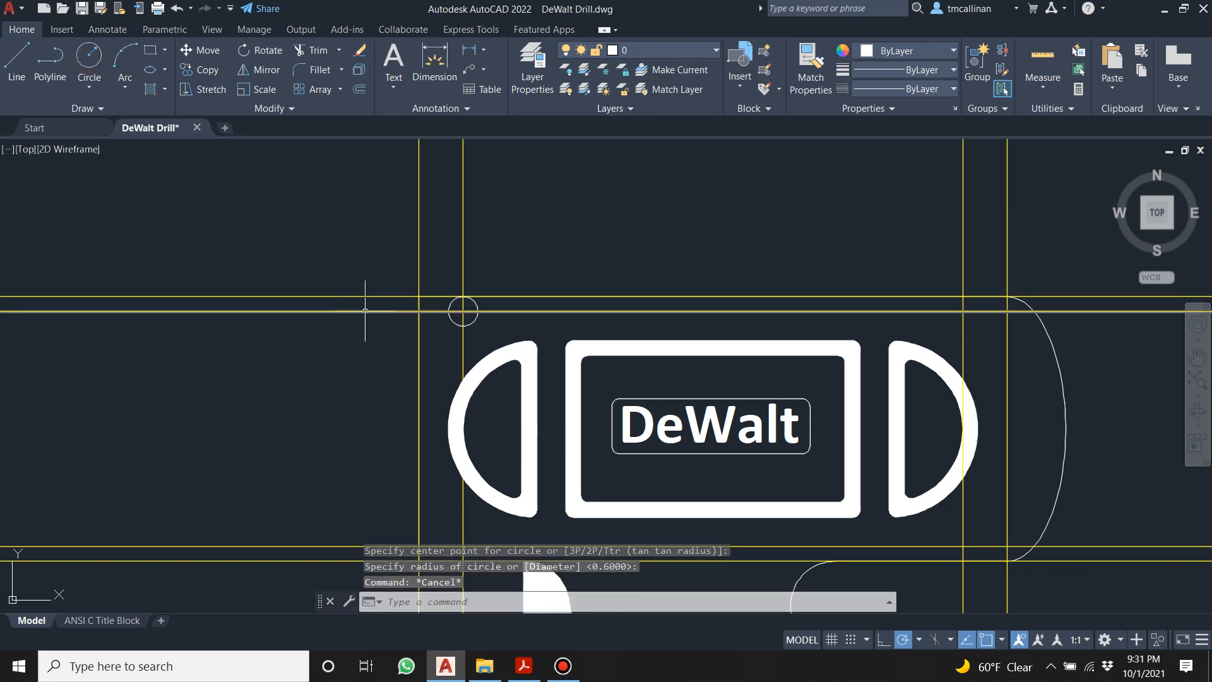
{"action": "scroll", "coordinate": [439, 311], "scroll_direction": "up", "scroll_amount": 2}
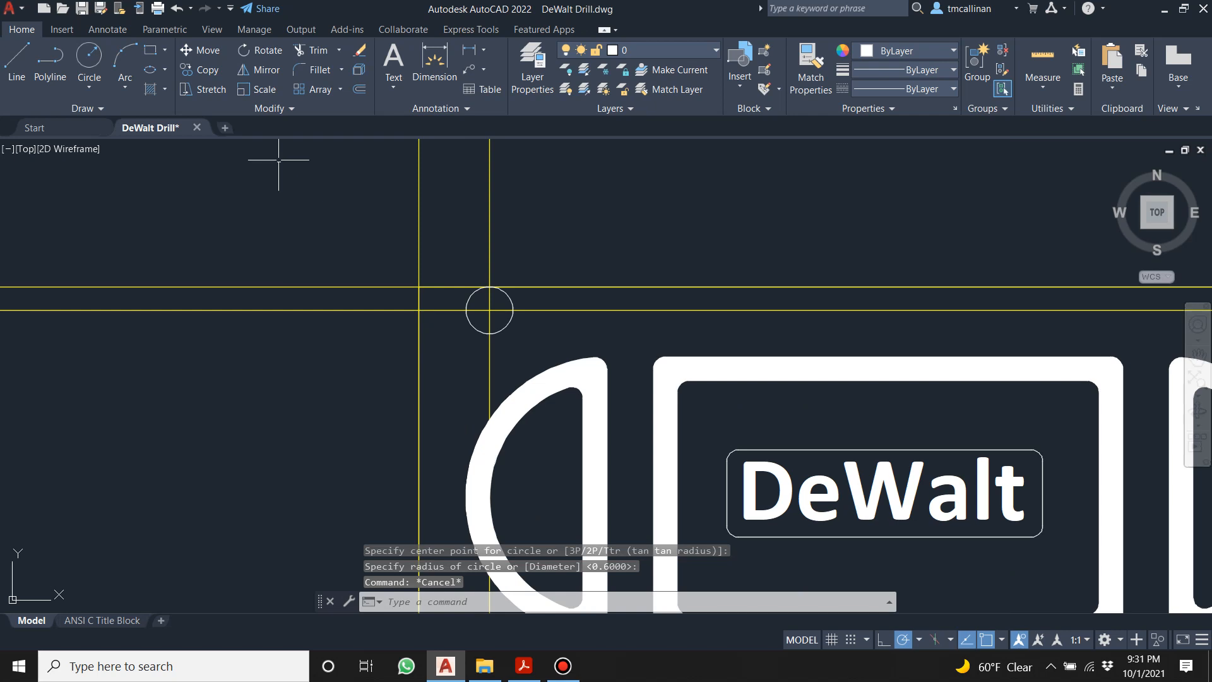
{"action": "scroll", "coordinate": [282, 157], "scroll_direction": "up", "scroll_amount": 3}
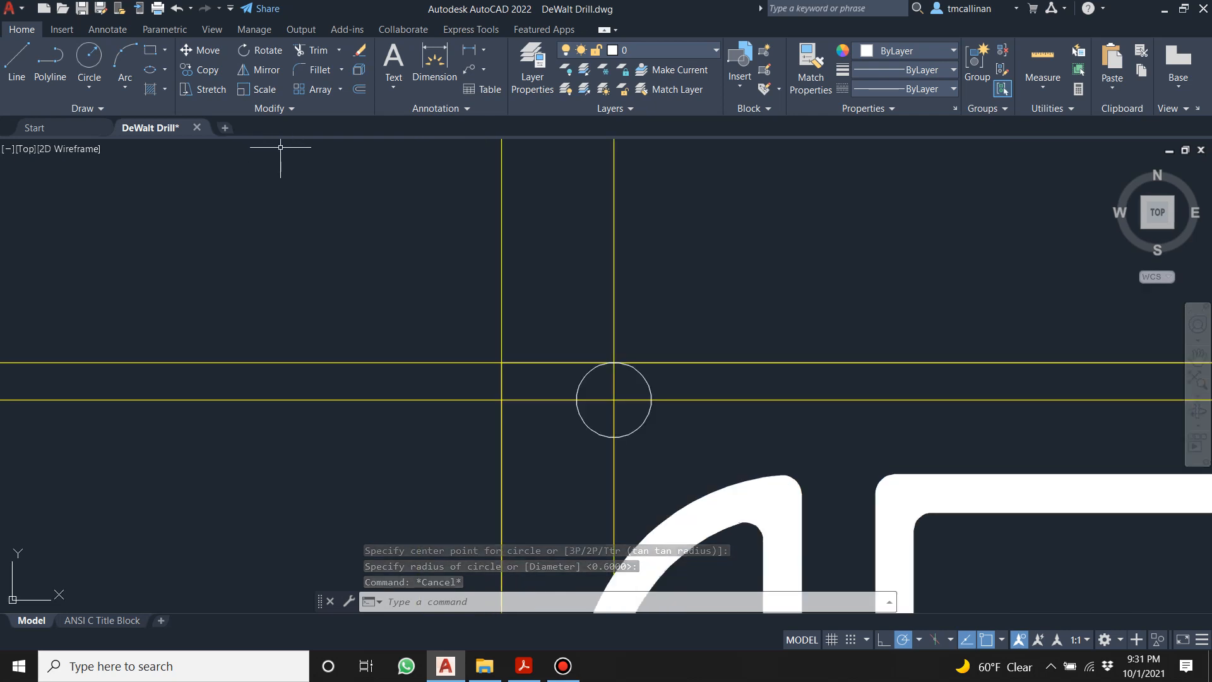
{"action": "left_click", "coordinate": [136, 111]}
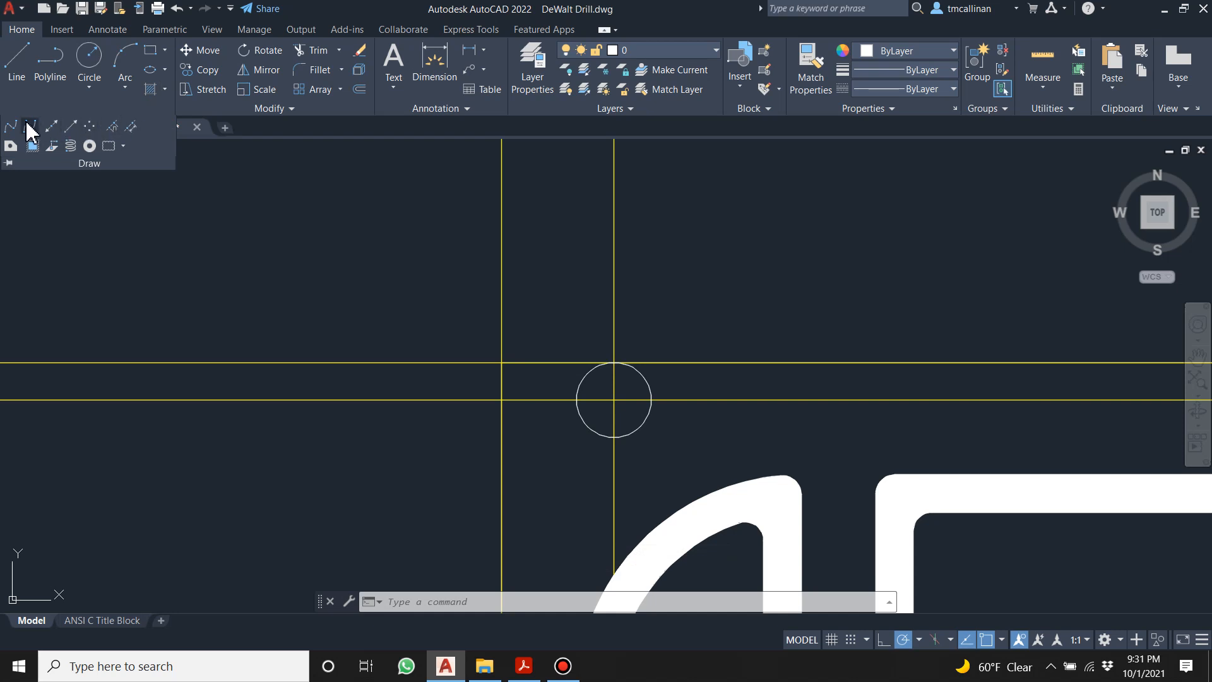
{"action": "key", "text": "Escape"}
{"action": "key", "text": "Escape"}
{"action": "key", "text": "Escape"}
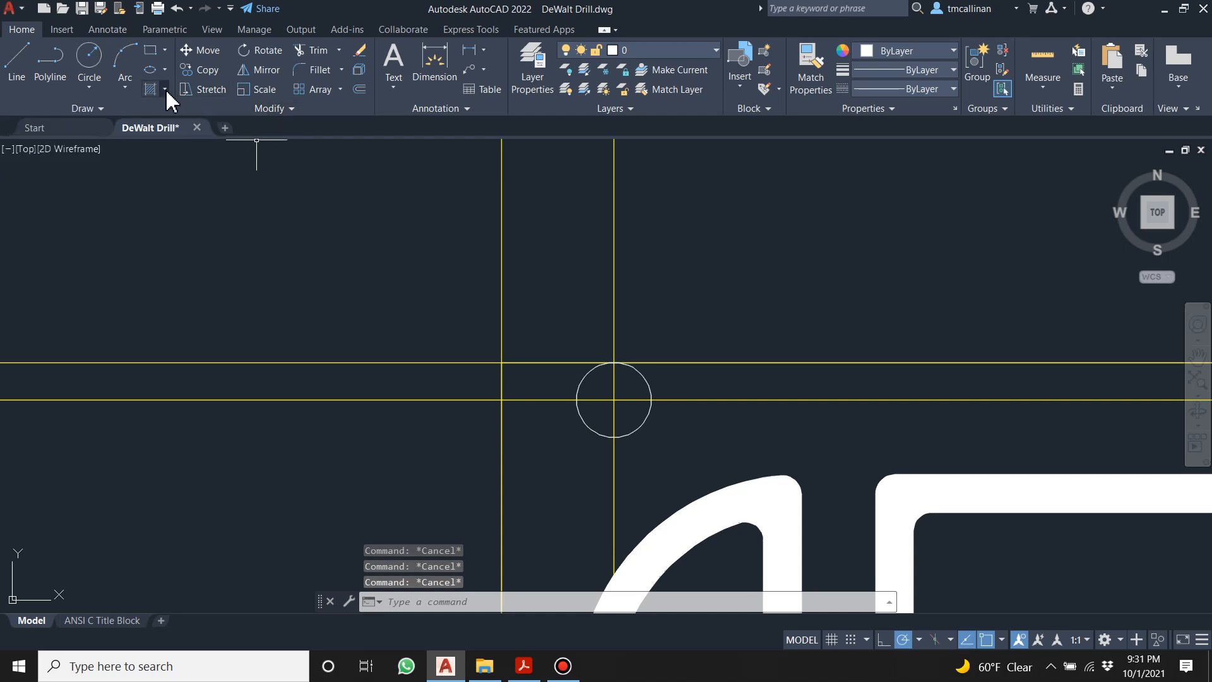
{"action": "left_click", "coordinate": [87, 106]}
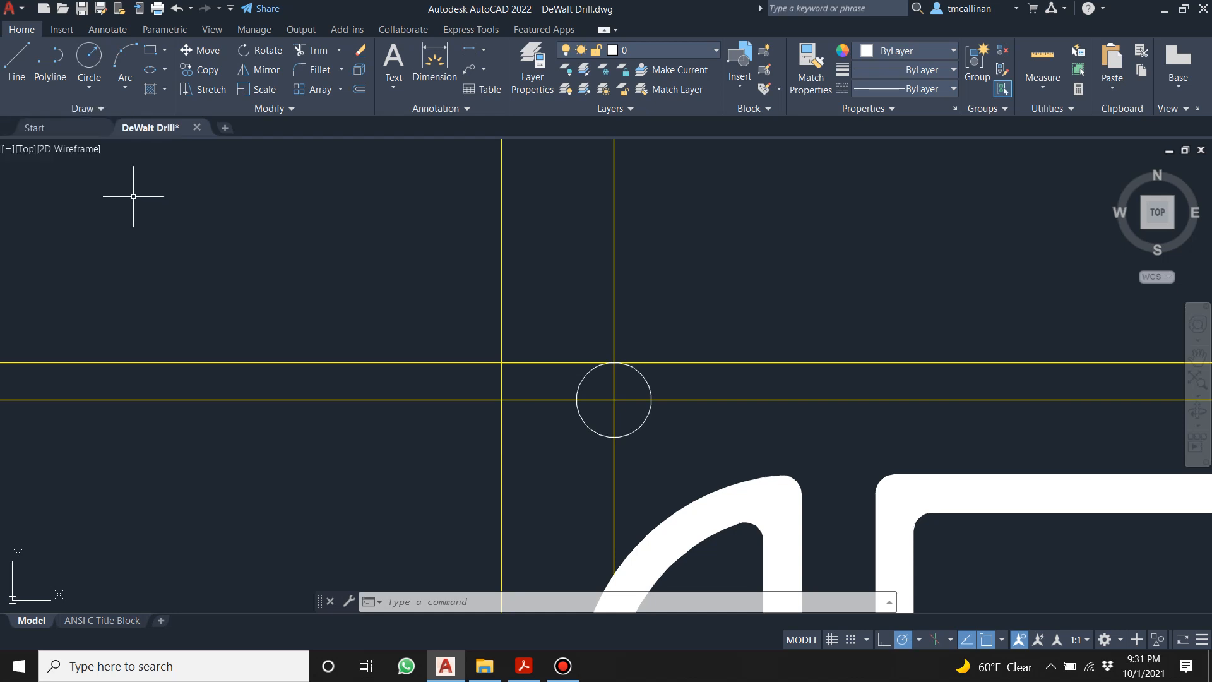
{"action": "key", "text": "Escape"}
{"action": "key", "text": "Escape"}
{"action": "key", "text": "Escape"}
Search the Help for "polygon", open the POLYGON command article and locate the tool in the interface.
{"action": "key", "text": "F1"}
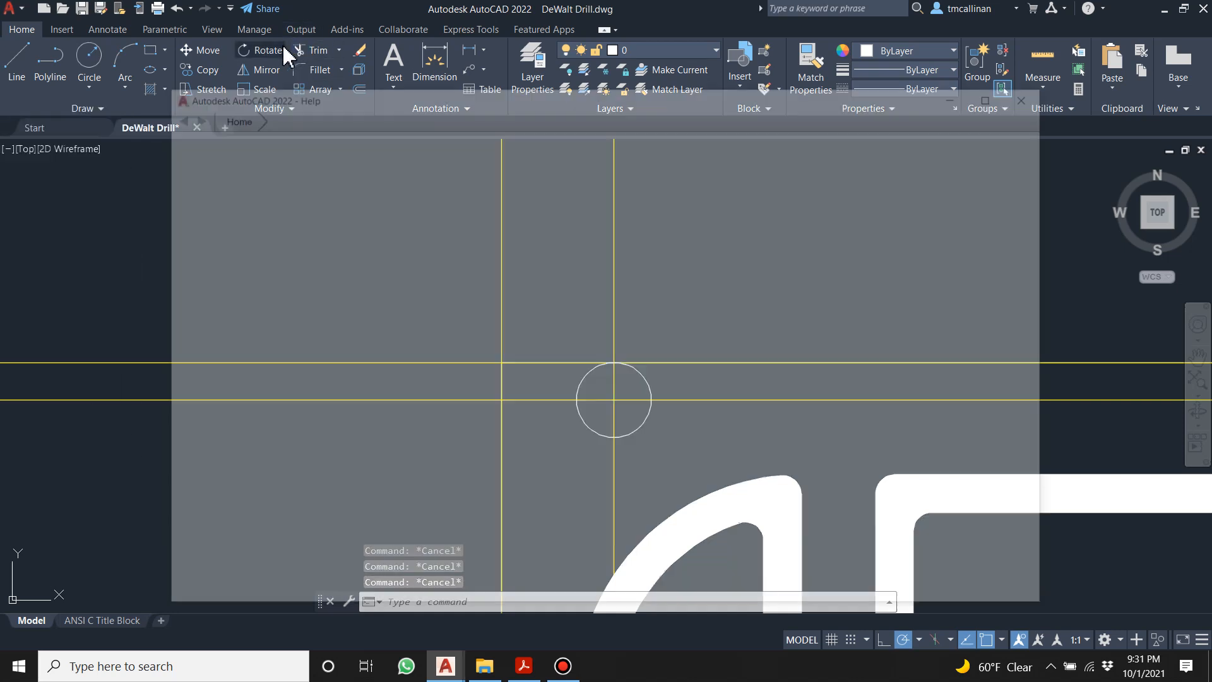
{"action": "left_click", "coordinate": [878, 188]}
{"action": "type", "text": "polygon"}
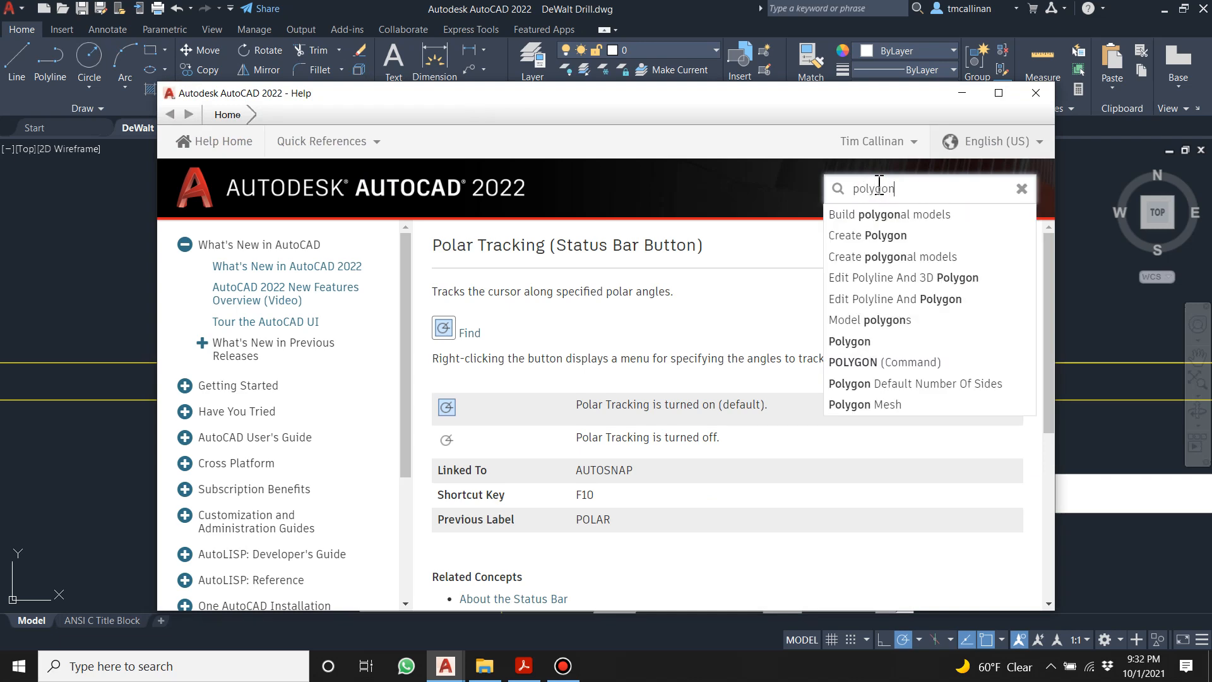
{"action": "left_click", "coordinate": [883, 235]}
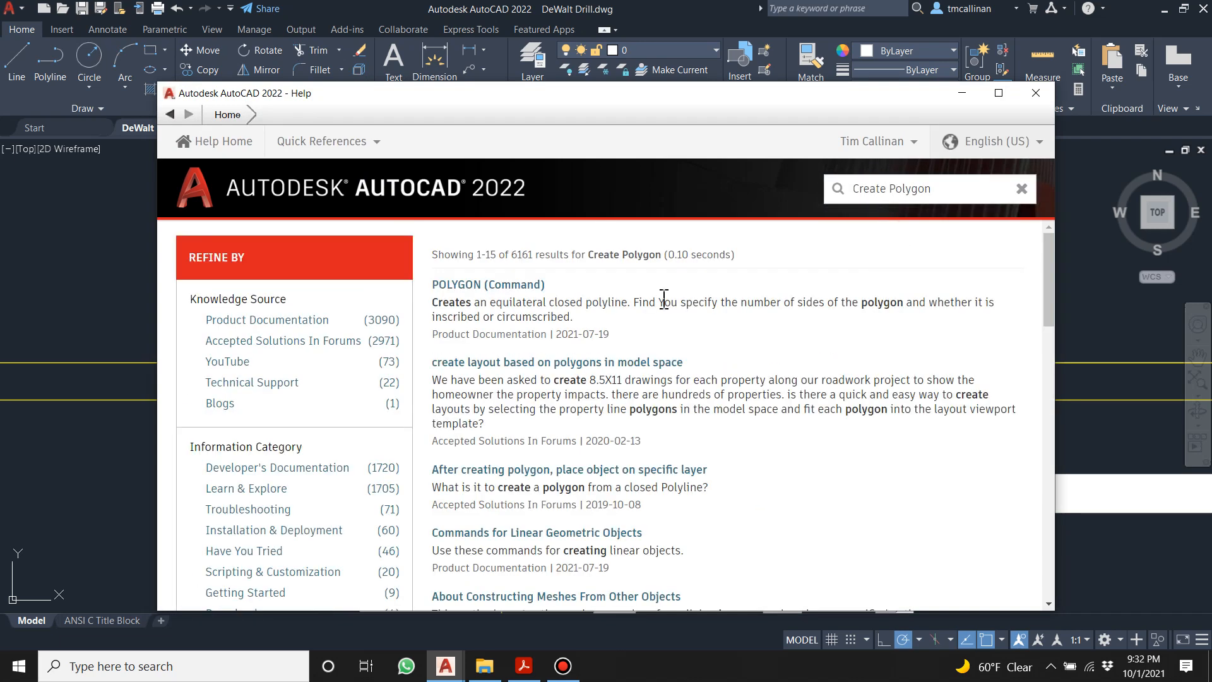
{"action": "left_click", "coordinate": [503, 291]}
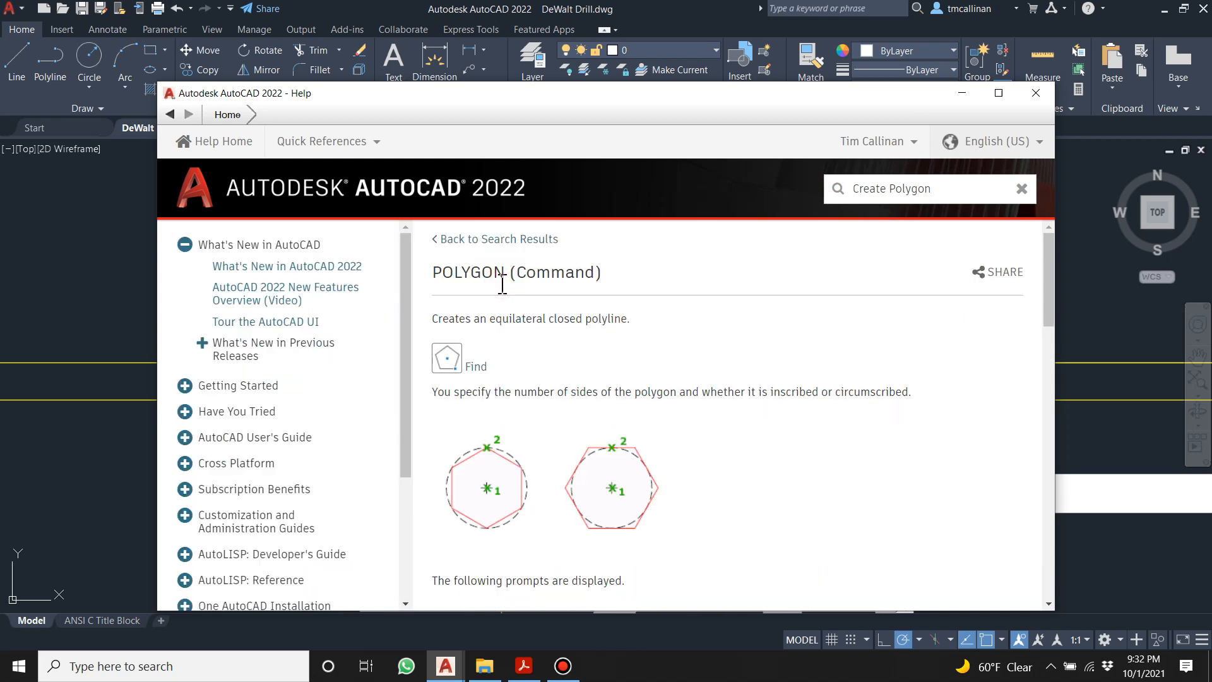
{"action": "left_click", "coordinate": [455, 360]}
{"action": "left_click", "coordinate": [1046, 95]}
Try a six-sided polygon inscribed in the small circle, centred on it with a vertex at its topmost point, and undo it.
{"action": "left_click", "coordinate": [165, 49]}
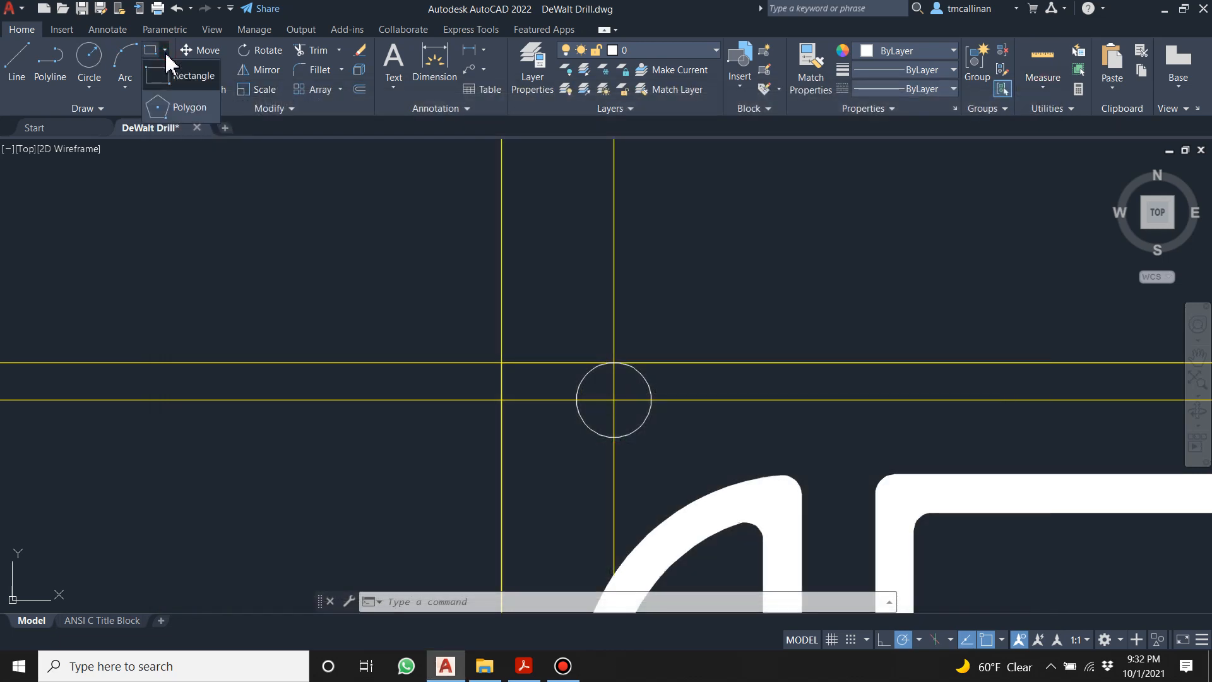
{"action": "left_click", "coordinate": [169, 108]}
{"action": "scroll", "coordinate": [670, 433], "scroll_direction": "up", "scroll_amount": 2}
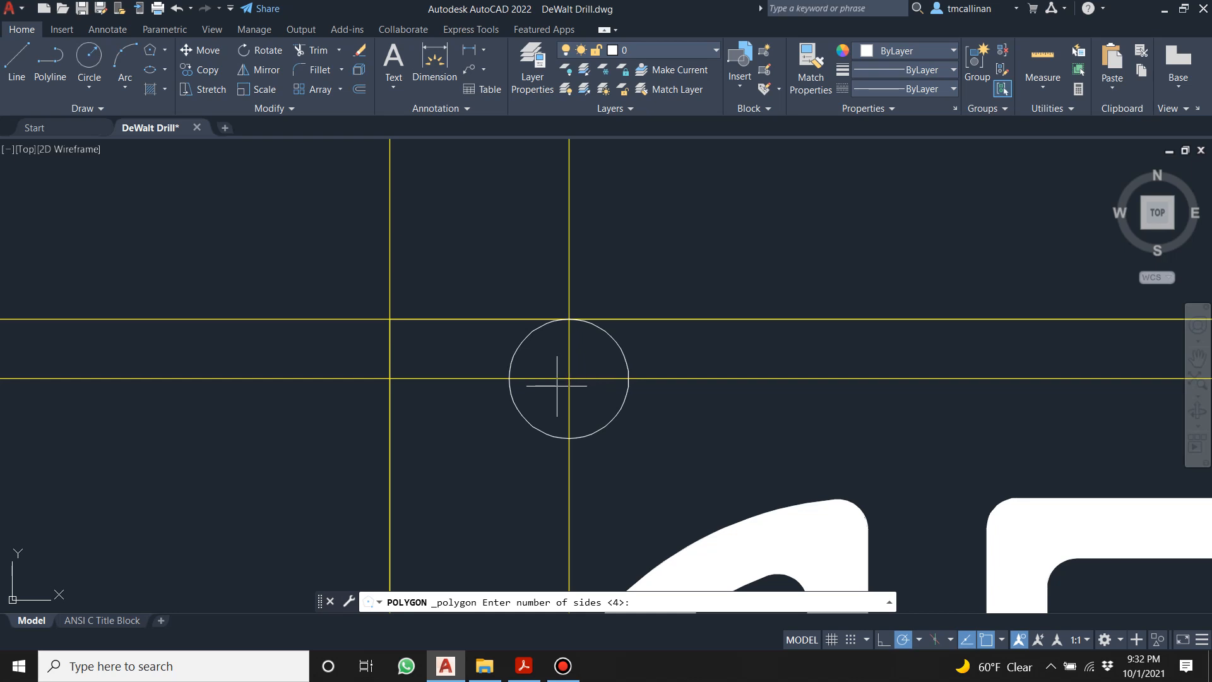
{"action": "type", "text": "6"}
{"action": "key", "text": "Return"}
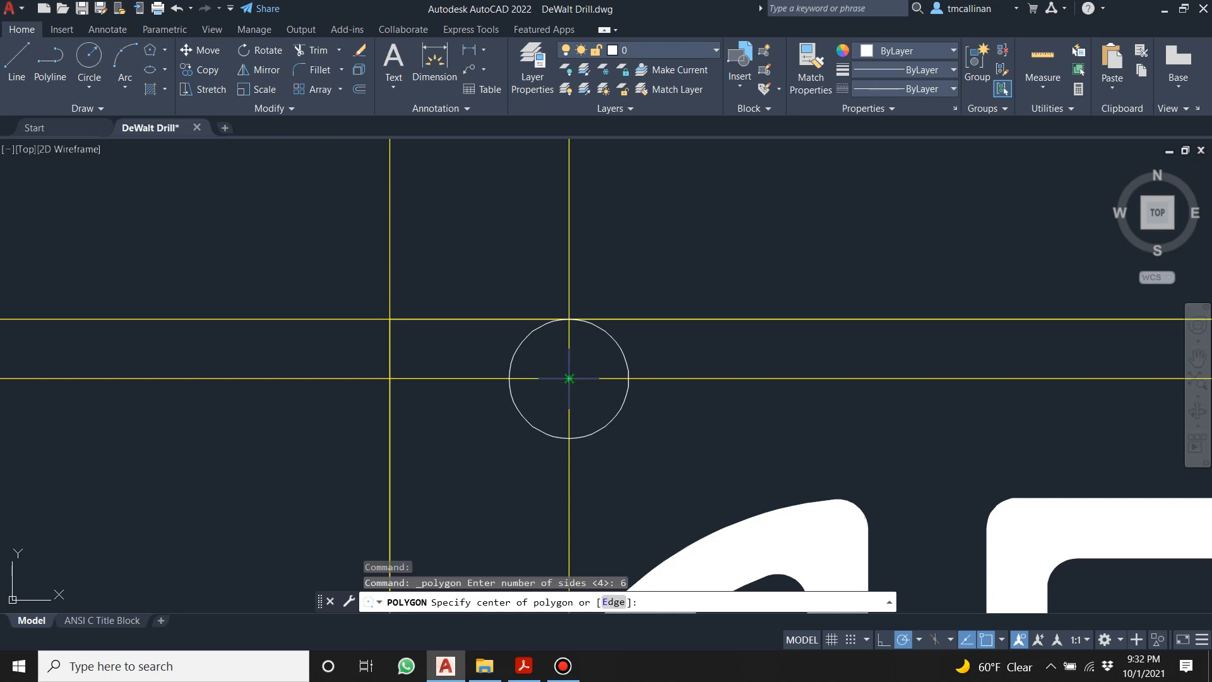
{"action": "left_click", "coordinate": [568, 379]}
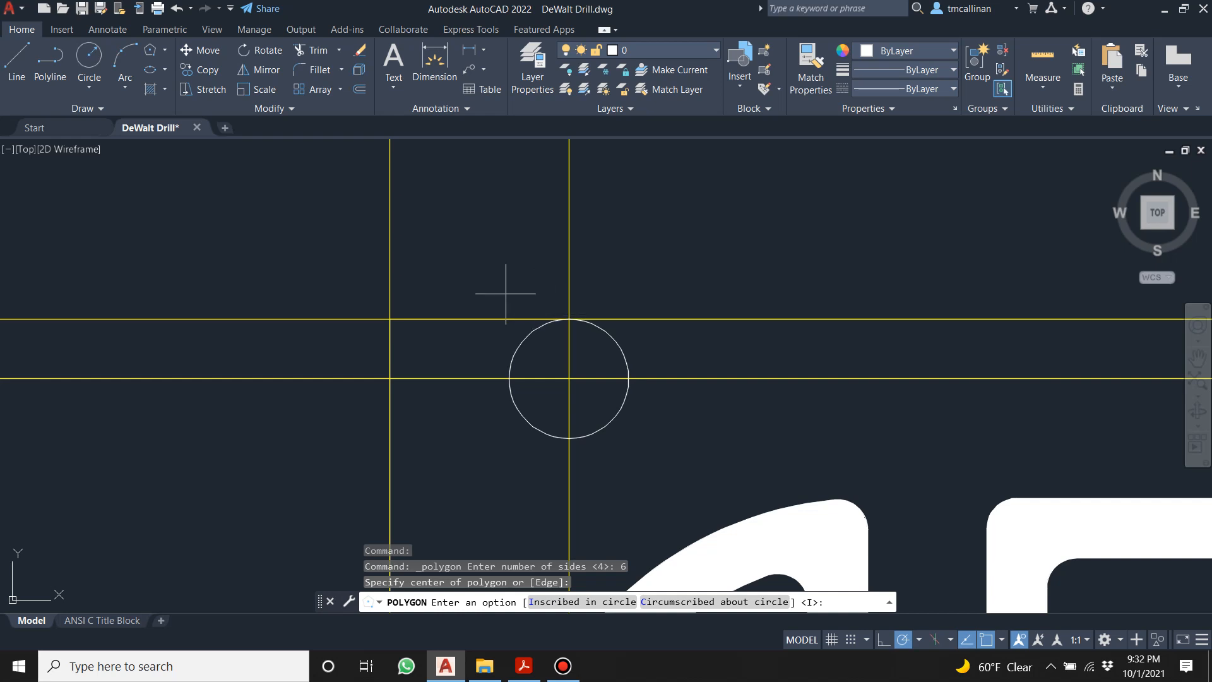
{"action": "type", "text": "i"}
{"action": "key", "text": "Return"}
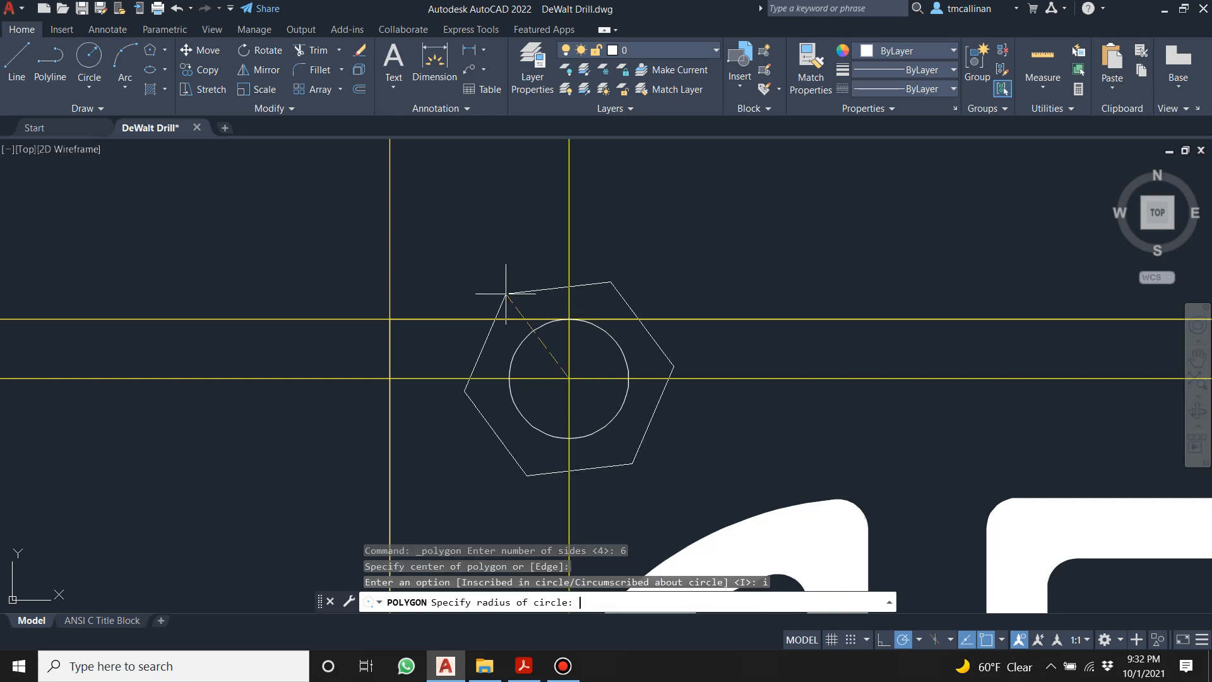
{"action": "left_click", "coordinate": [569, 319]}
{"action": "key", "text": "Escape"}
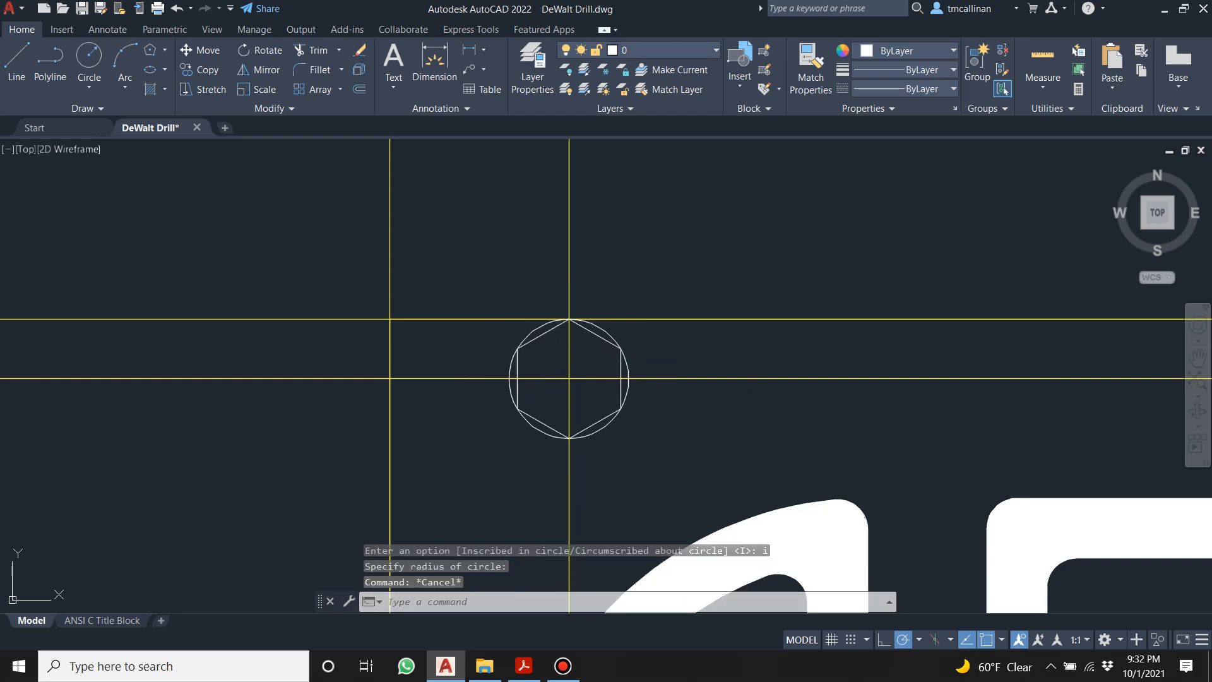
{"action": "key", "text": "ctrl+z"}
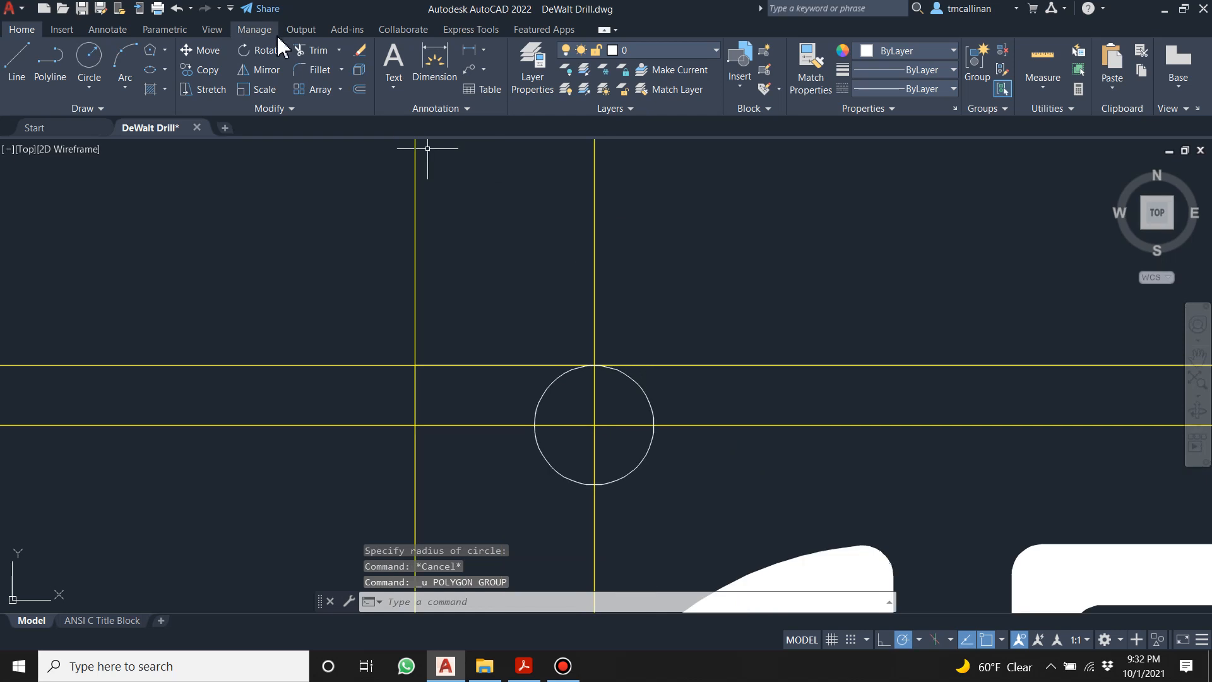
Place a six-sided polygon's centre at the centre of the small circle in the body's upper-left corner.
{"action": "left_click", "coordinate": [165, 50]}
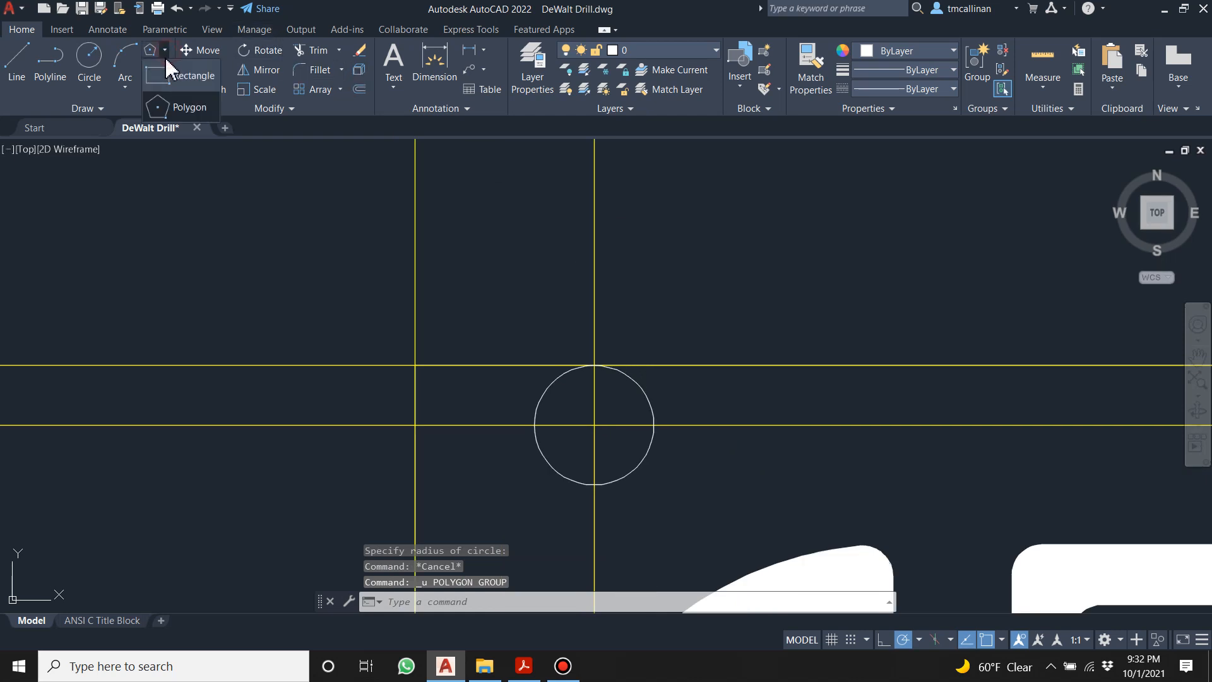
{"action": "left_click", "coordinate": [170, 108]}
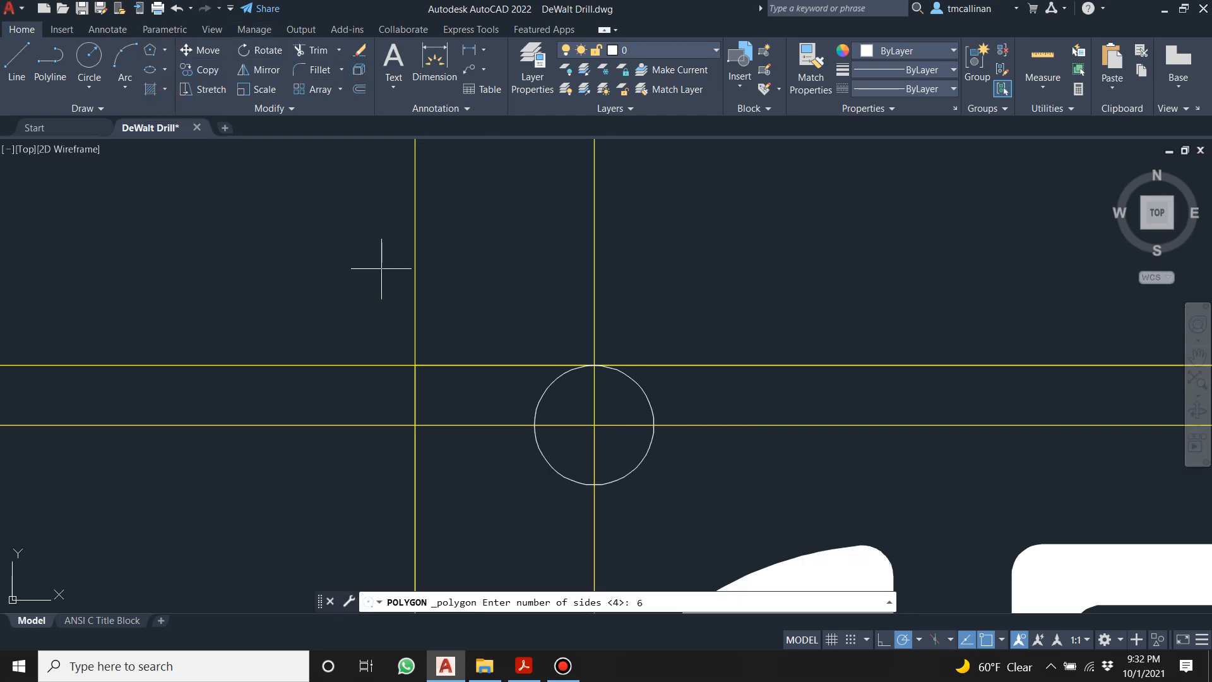
{"action": "type", "text": "6"}
{"action": "key", "text": "Return"}
{"action": "left_click", "coordinate": [596, 425]}
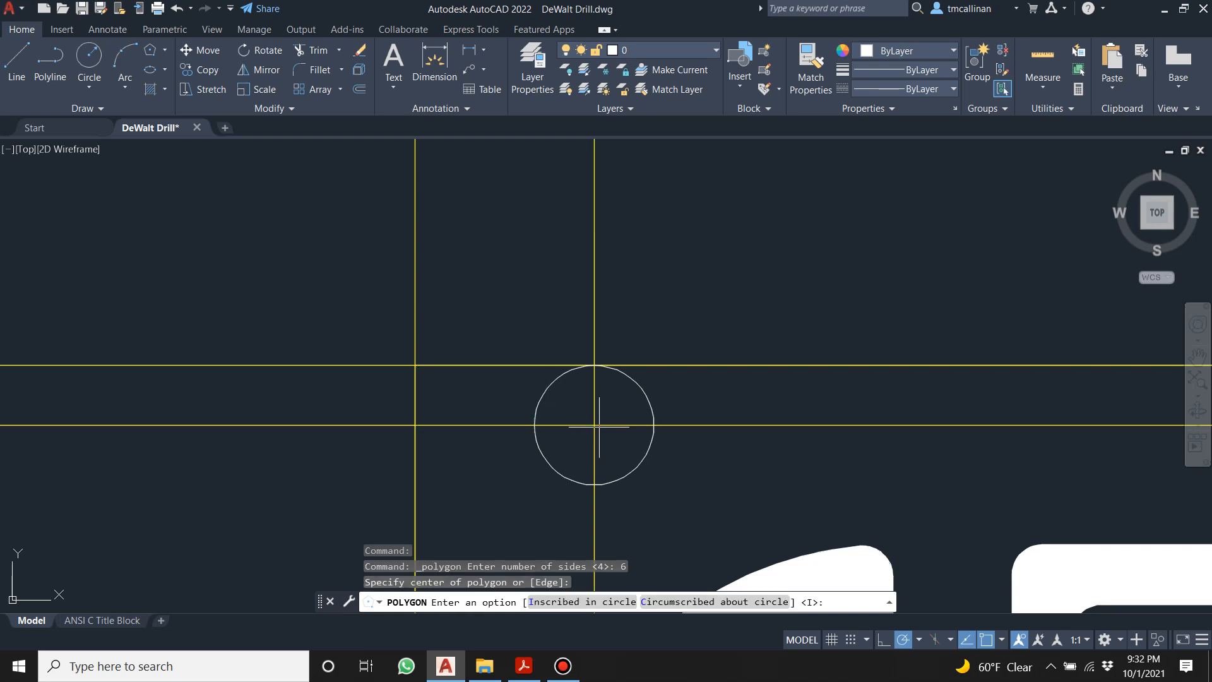
Draw a six-sided polygon inscribed inside the upper-left screw circle, centred on it with one vertex pointing straight up.
{"action": "key", "text": "Return"}
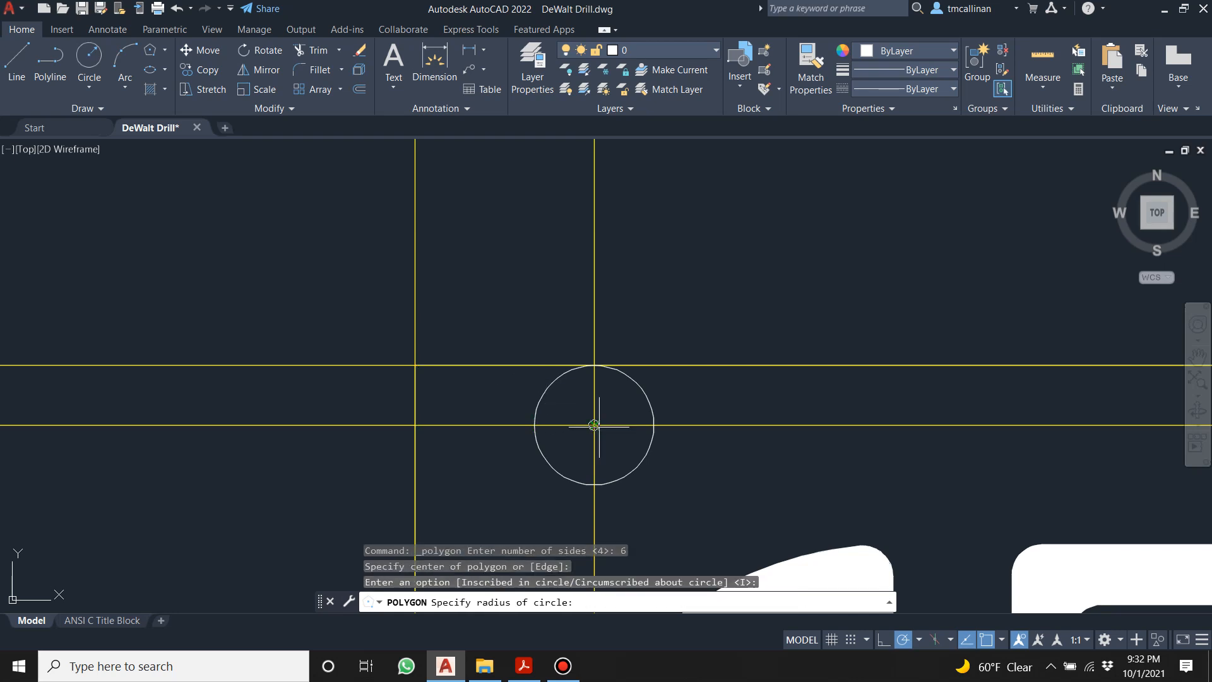
{"action": "left_click", "coordinate": [594, 386]}
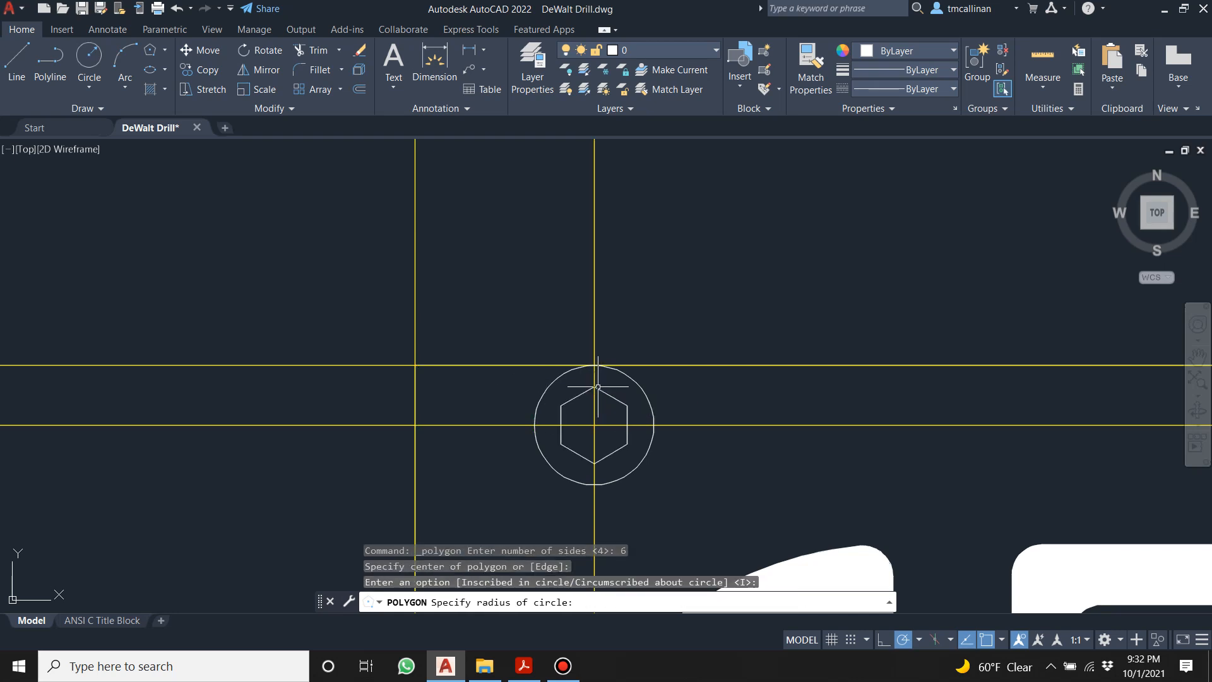
{"action": "key", "text": "Escape"}
{"action": "scroll", "coordinate": [834, 417], "scroll_direction": "down", "scroll_amount": 4}
{"action": "mouse_move", "coordinate": [800, 432]}
{"action": "middle_mouse_down"}
{"action": "mouse_move", "coordinate": [633, 297]}
{"action": "mouse_move", "coordinate": [568, 326]}
{"action": "middle_mouse_up"}
{"action": "key", "text": "Escape"}
{"action": "key", "text": "Escape"}
Copy the screw circle and its hexagon from their centre to the upper-right intersection of the inner construction lines.
{"action": "left_click", "coordinate": [213, 74]}
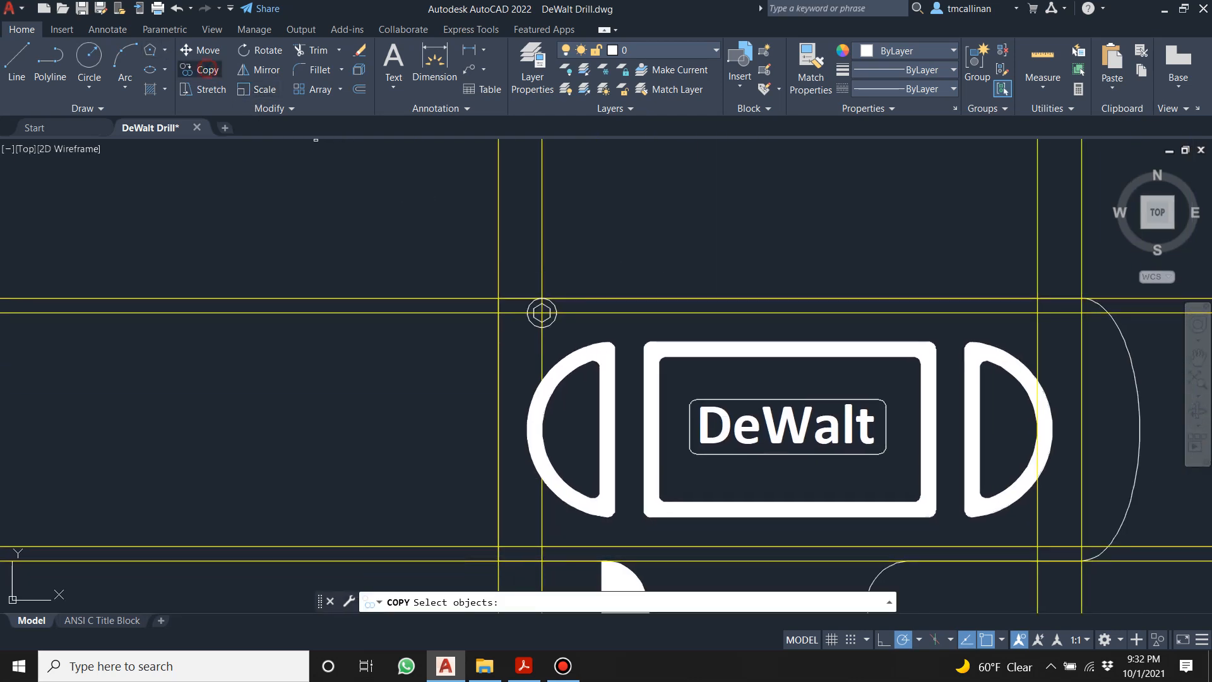
{"action": "left_click", "coordinate": [508, 275]}
{"action": "left_click", "coordinate": [577, 332]}
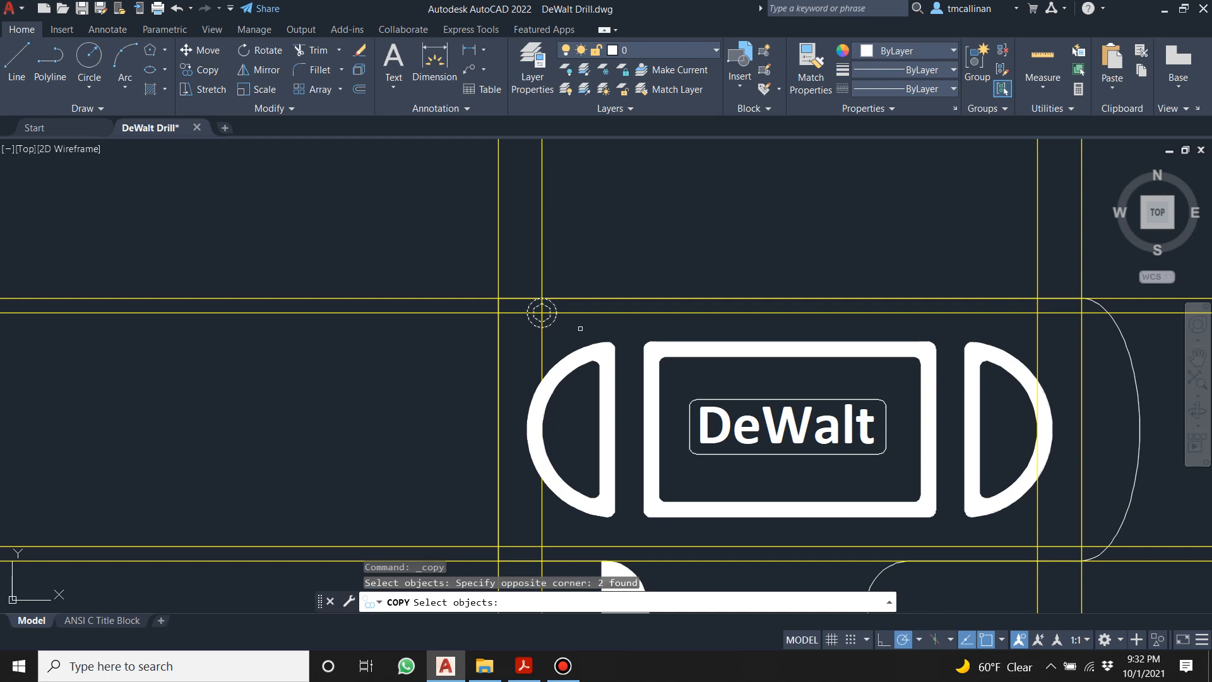
{"action": "scroll", "coordinate": [591, 319], "scroll_direction": "up", "scroll_amount": 2}
{"action": "key", "text": "Return"}
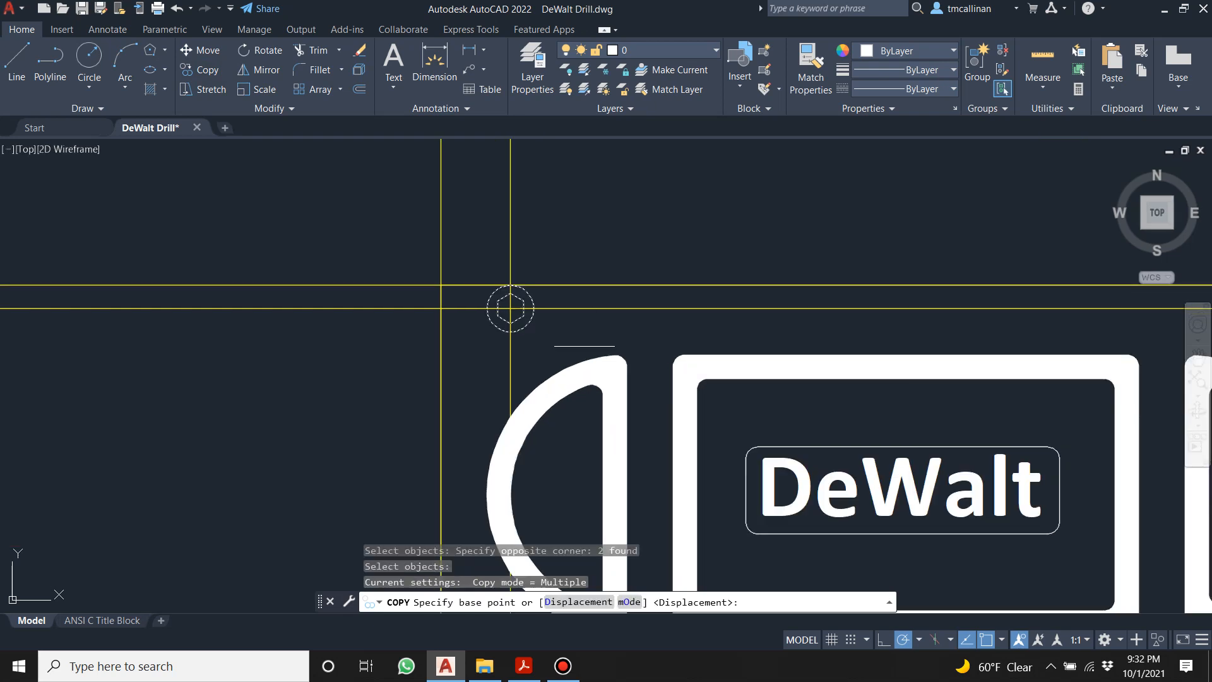
{"action": "scroll", "coordinate": [530, 333], "scroll_direction": "up", "scroll_amount": 2}
{"action": "left_click", "coordinate": [498, 293]}
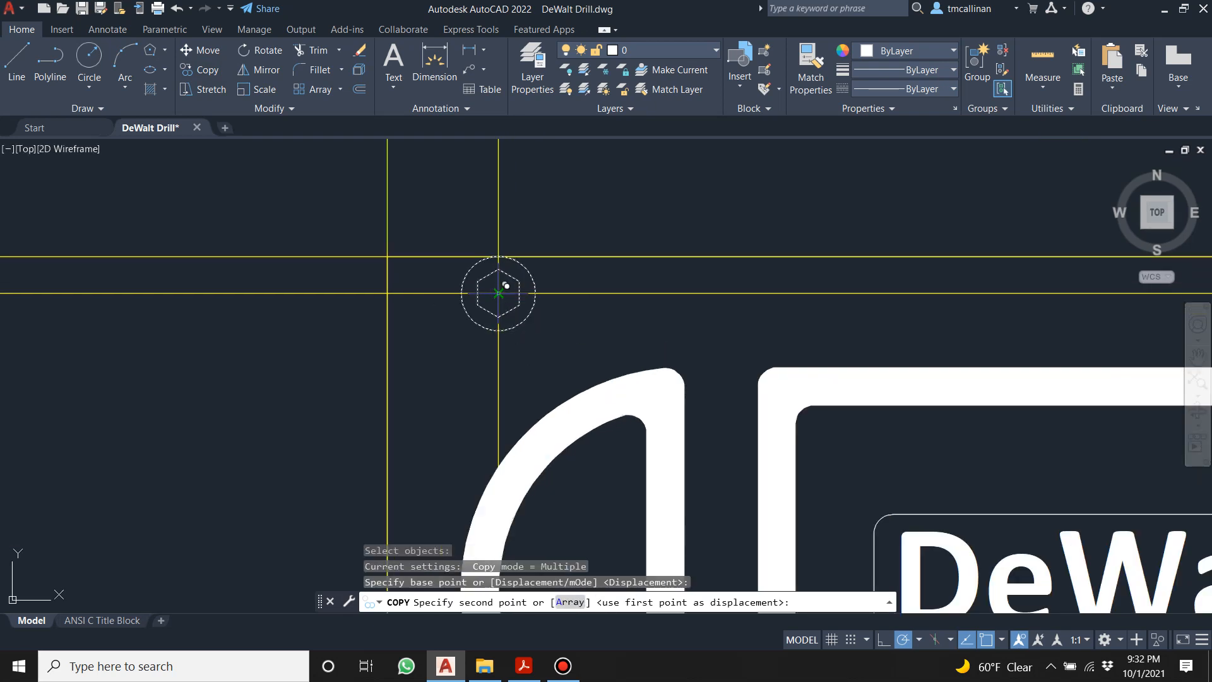
{"action": "scroll", "coordinate": [497, 289], "scroll_direction": "down", "scroll_amount": 3}
{"action": "scroll", "coordinate": [996, 318], "scroll_direction": "up", "scroll_amount": 1}
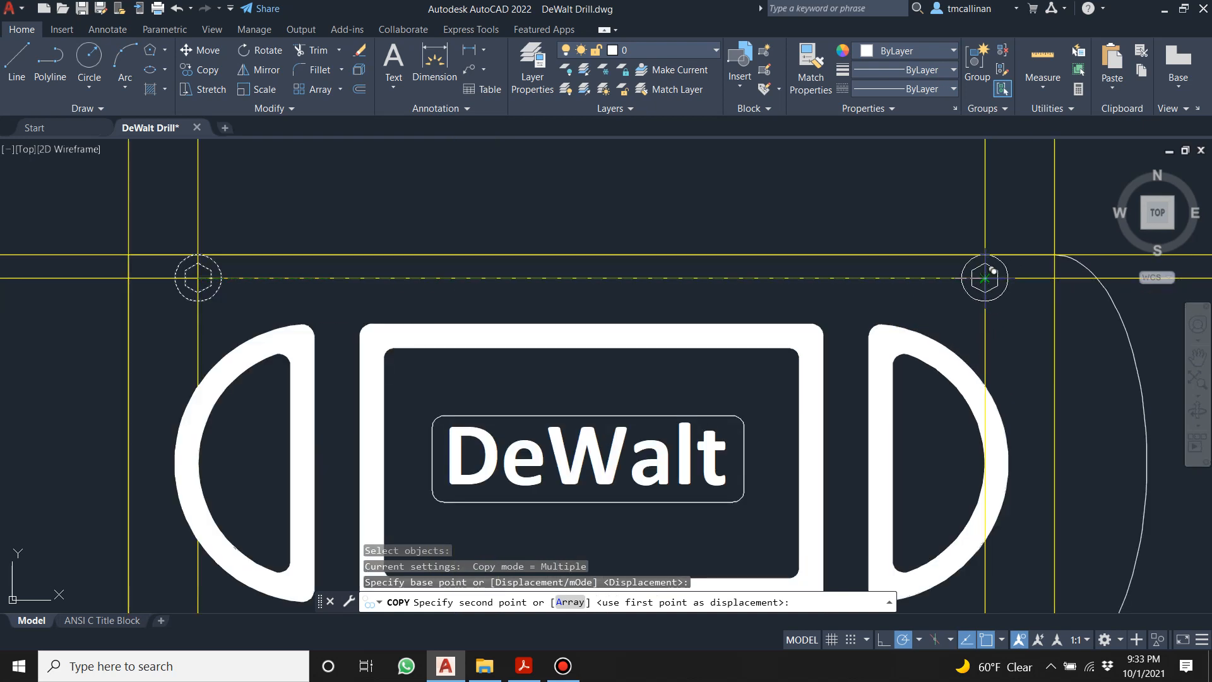
{"action": "left_click", "coordinate": [985, 278]}
Place two more copies of the screw at the lower-right and lower-left intersections of the inner construction lines.
{"action": "scroll", "coordinate": [988, 281], "scroll_direction": "down", "scroll_amount": 4}
{"action": "scroll", "coordinate": [982, 448], "scroll_direction": "up", "scroll_amount": 6}
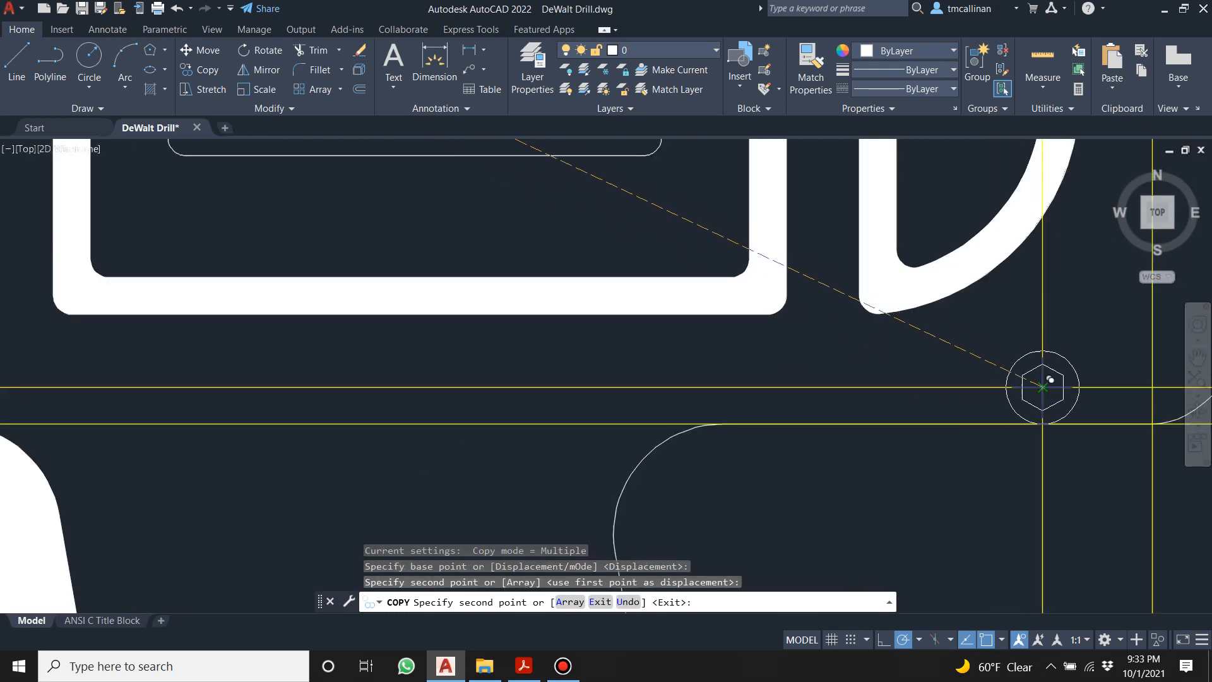
{"action": "left_click", "coordinate": [1044, 385]}
{"action": "scroll", "coordinate": [1044, 385], "scroll_direction": "down", "scroll_amount": 4}
{"action": "scroll", "coordinate": [619, 385], "scroll_direction": "up", "scroll_amount": 2}
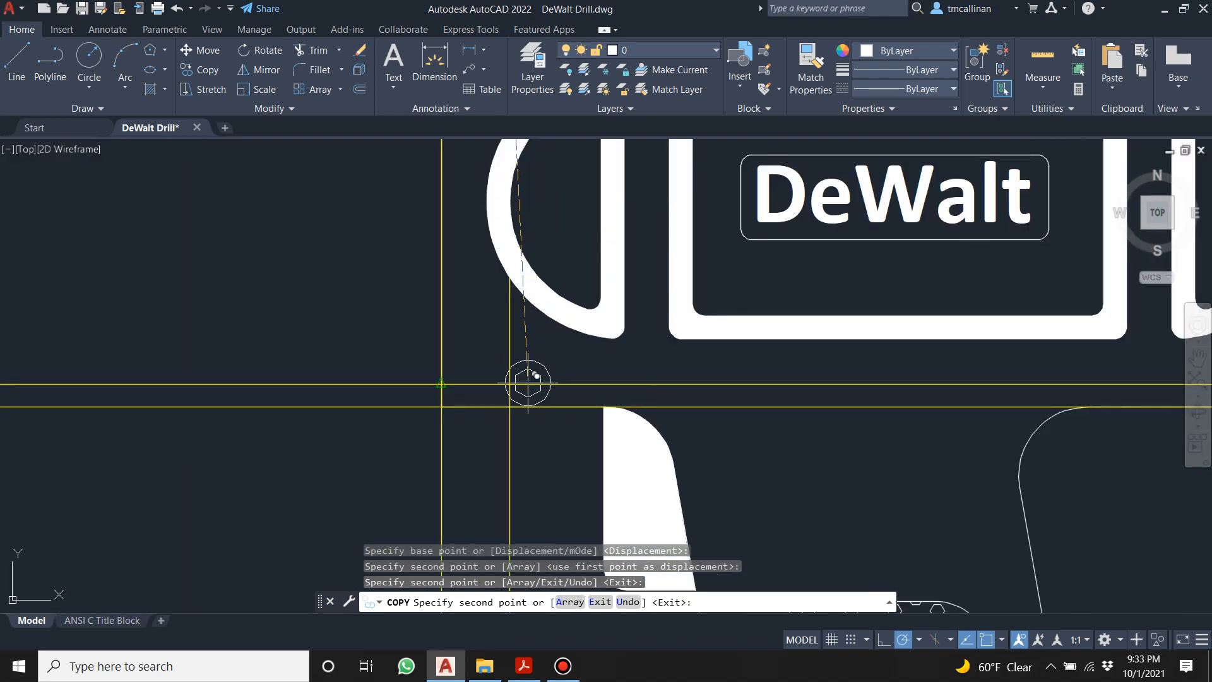
{"action": "left_click", "coordinate": [510, 383]}
{"action": "key", "text": "Escape"}
{"action": "key", "text": "Escape"}
Turn off the CONST2 construction layer and save the drawing.
{"action": "scroll", "coordinate": [685, 353], "scroll_direction": "down", "scroll_amount": 5}
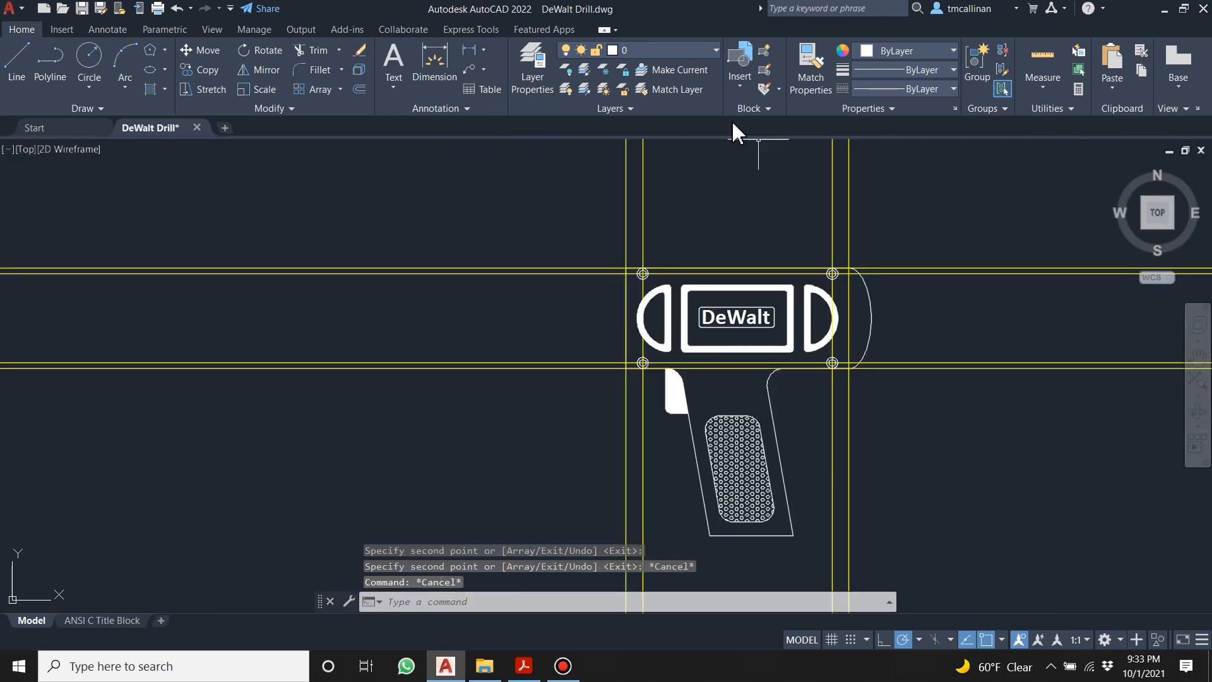
{"action": "left_click", "coordinate": [663, 49]}
{"action": "left_click", "coordinate": [566, 102]}
{"action": "scroll", "coordinate": [884, 392], "scroll_direction": "up", "scroll_amount": 2}
{"action": "scroll", "coordinate": [920, 419], "scroll_direction": "down", "scroll_amount": 2}
{"action": "scroll", "coordinate": [920, 406], "scroll_direction": "up", "scroll_amount": 3}
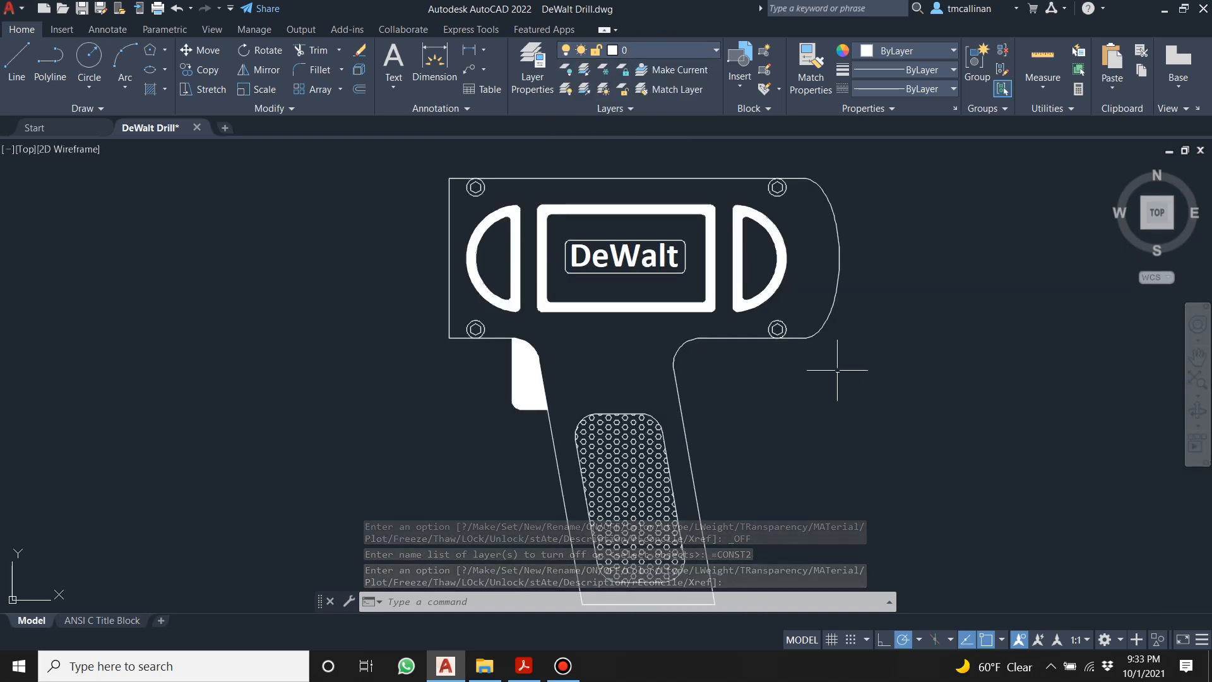
{"action": "left_click", "coordinate": [82, 8]}
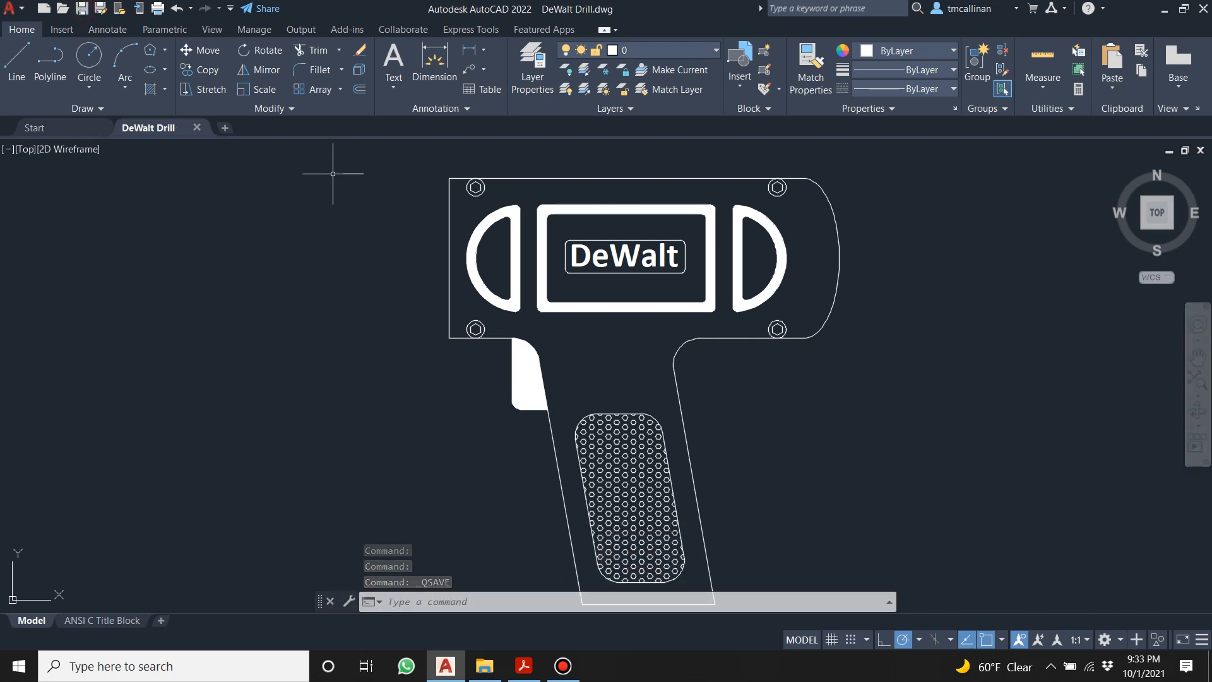
Switch to the exercise PDF in Acrobat, examine the dimensions for the battery and chuck sections, and return to AutoCAD.
{"action": "left_click", "coordinate": [523, 666]}
{"action": "scroll", "coordinate": [584, 421], "scroll_direction": "down", "scroll_amount": 10}
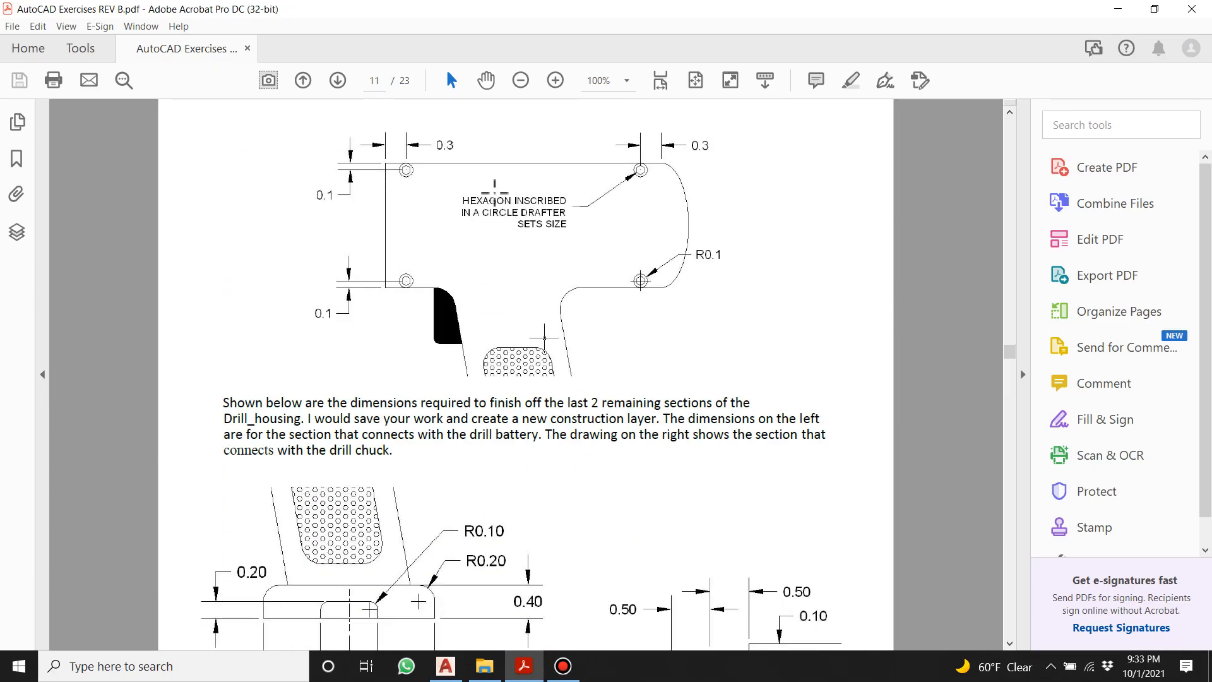
{"action": "scroll", "coordinate": [494, 189], "scroll_direction": "down", "scroll_amount": 5}
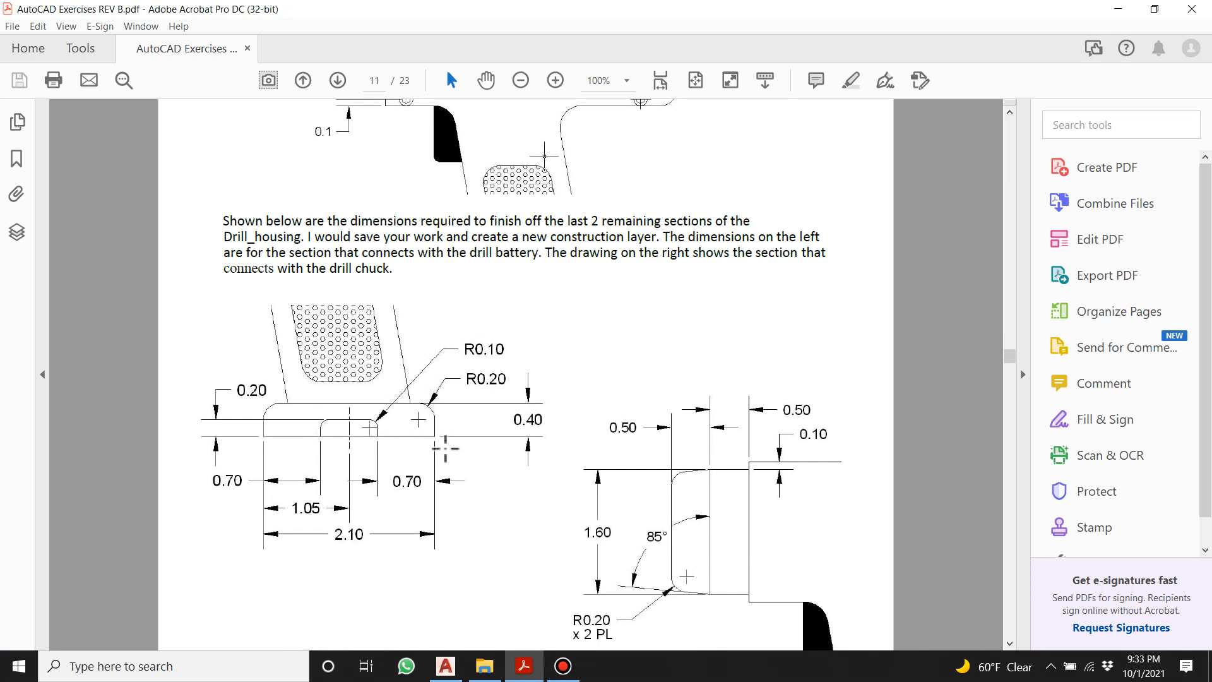
{"action": "scroll", "coordinate": [445, 449], "scroll_direction": "down", "scroll_amount": 1}
{"action": "scroll", "coordinate": [502, 541], "scroll_direction": "down", "scroll_amount": 1}
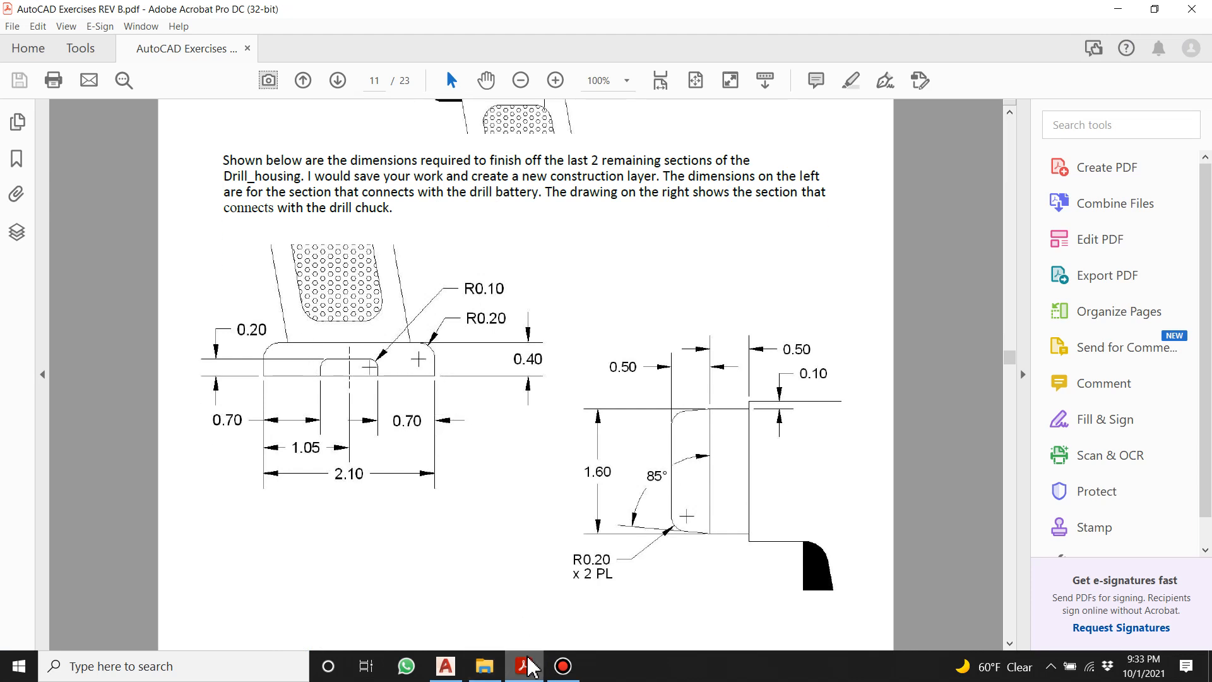
{"action": "left_click", "coordinate": [525, 668]}
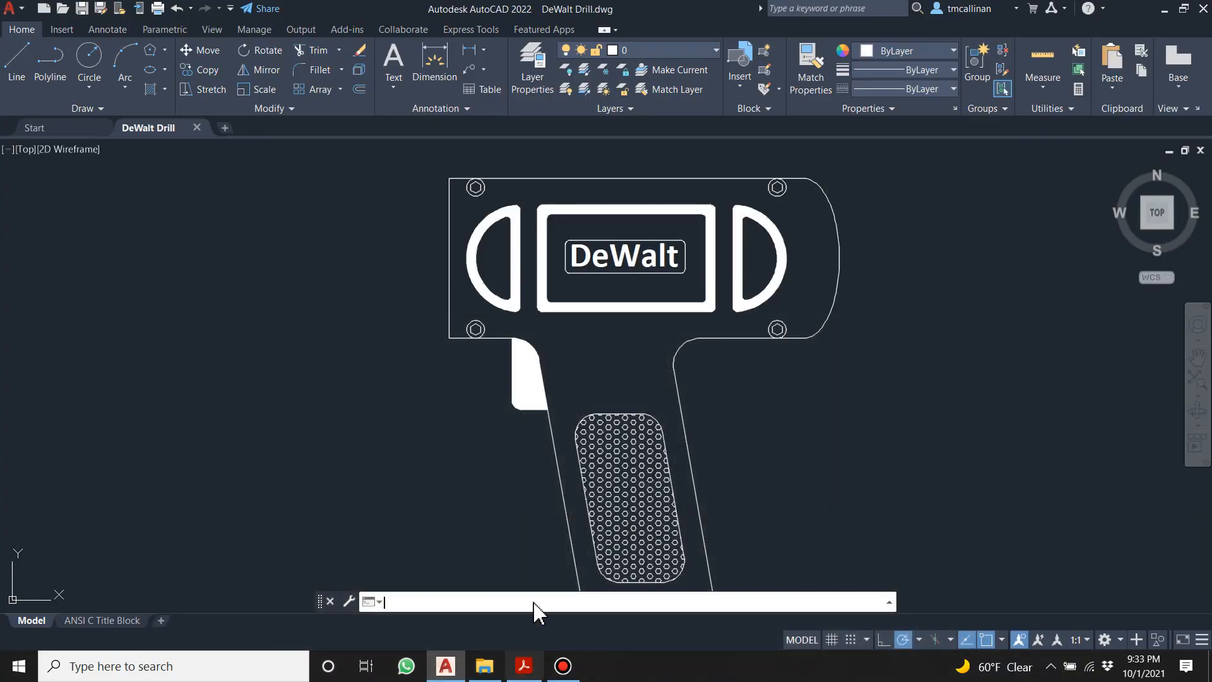
Start a line at the midpoint of the handle's bottom edge and draw its first segment 0.4 straight down.
{"action": "scroll", "coordinate": [611, 523], "scroll_direction": "down", "scroll_amount": 4}
{"action": "scroll", "coordinate": [610, 523], "scroll_direction": "up", "scroll_amount": 4}
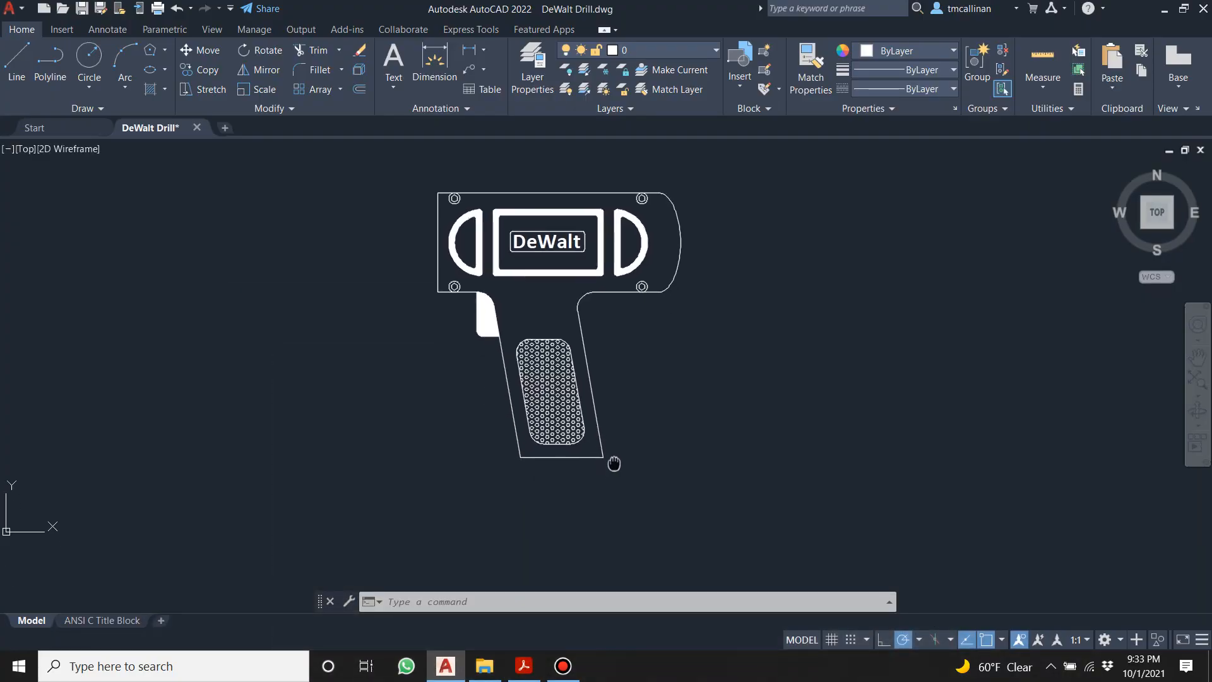
{"action": "mouse_move", "coordinate": [537, 498]}
{"action": "middle_mouse_down"}
{"action": "mouse_move", "coordinate": [568, 454]}
{"action": "mouse_move", "coordinate": [569, 414]}
{"action": "middle_mouse_up"}
{"action": "scroll", "coordinate": [548, 438], "scroll_direction": "up", "scroll_amount": 2}
{"action": "scroll", "coordinate": [657, 406], "scroll_direction": "up", "scroll_amount": 2}
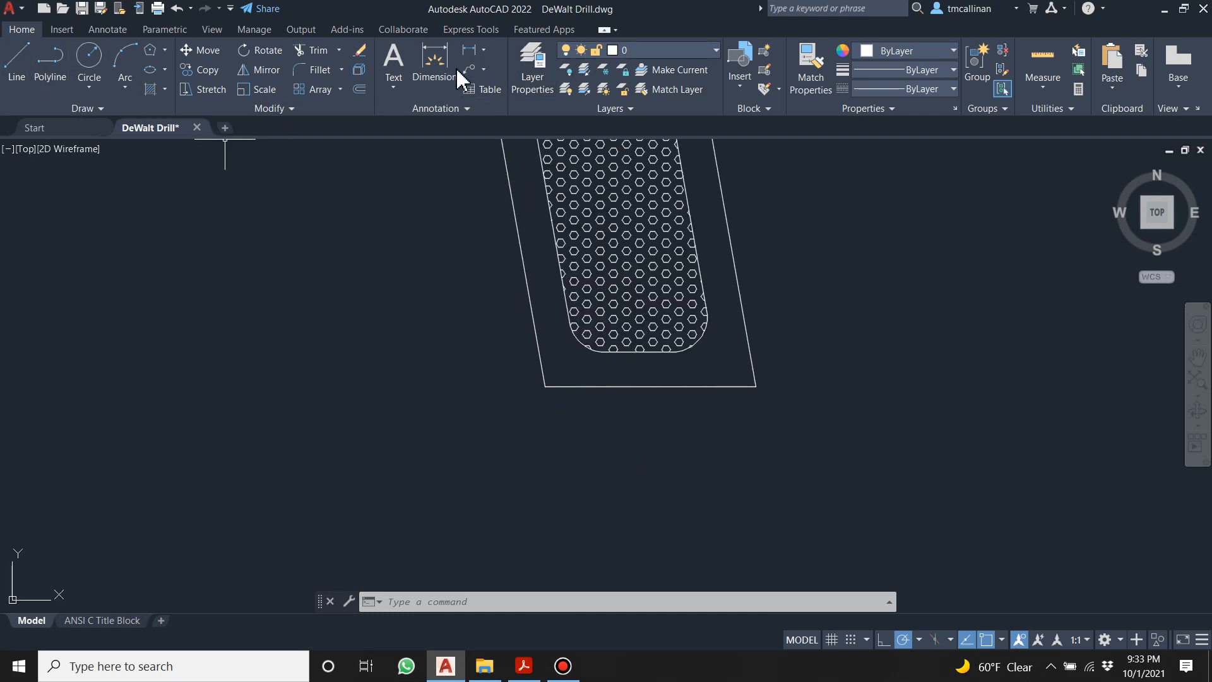
{"action": "left_click", "coordinate": [19, 60]}
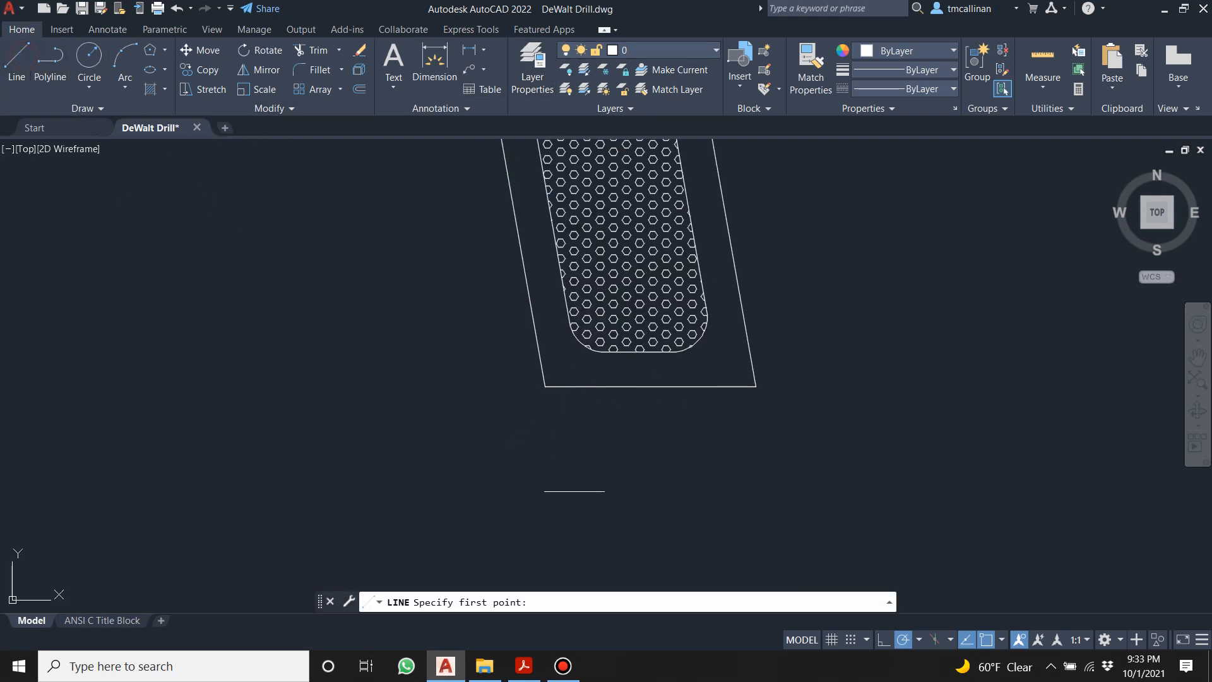
{"action": "left_click", "coordinate": [650, 386]}
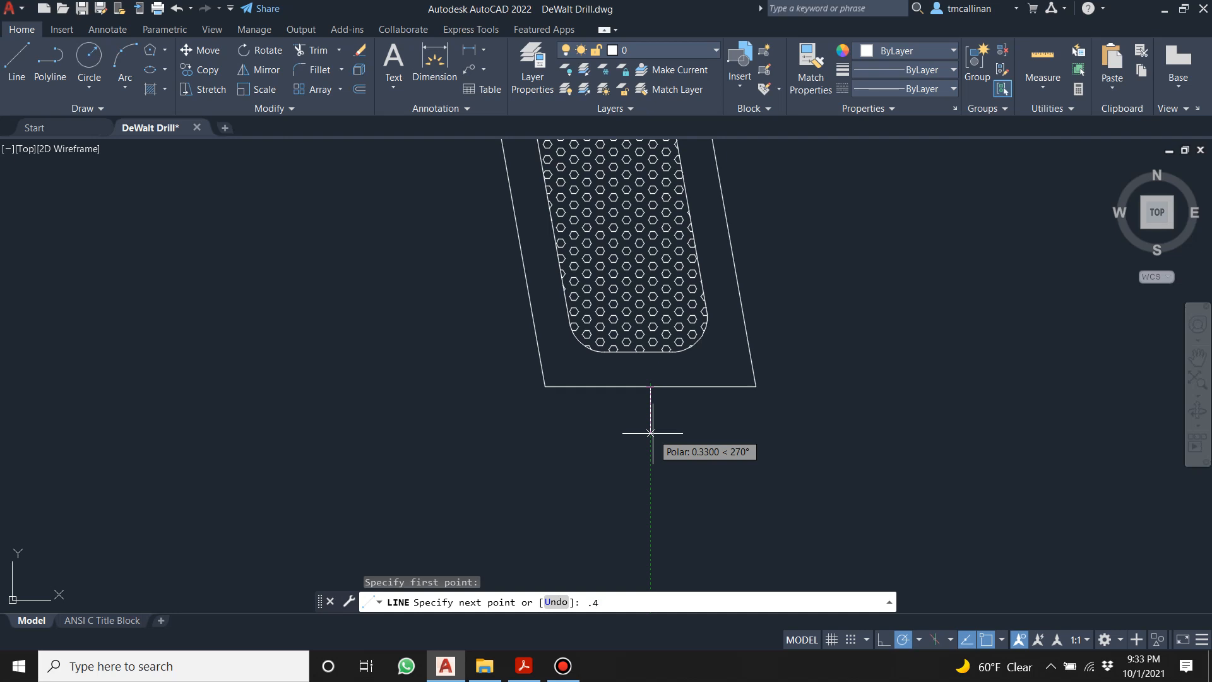
{"action": "key", "text": "Return"}
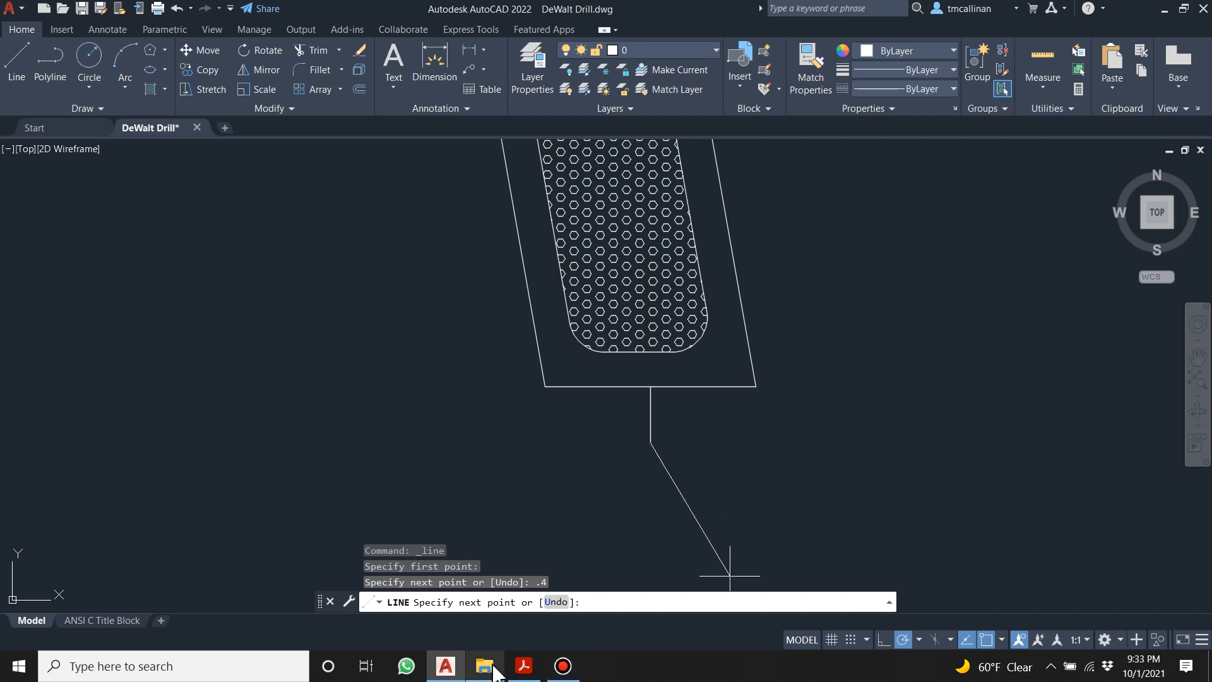
Consult the base dimensions in the PDF and continue the line 1.05 to the right, up to handle-bottom level and back to the handle's right corner.
{"action": "left_click", "coordinate": [523, 666]}
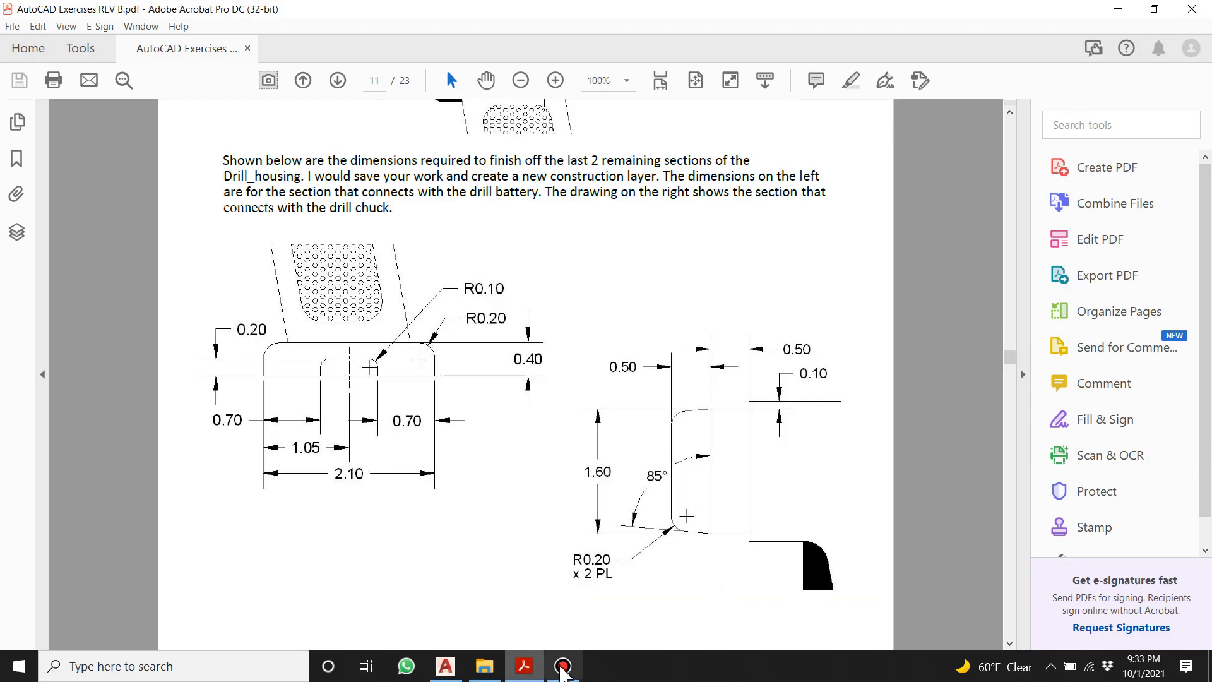
{"action": "left_click", "coordinate": [446, 666]}
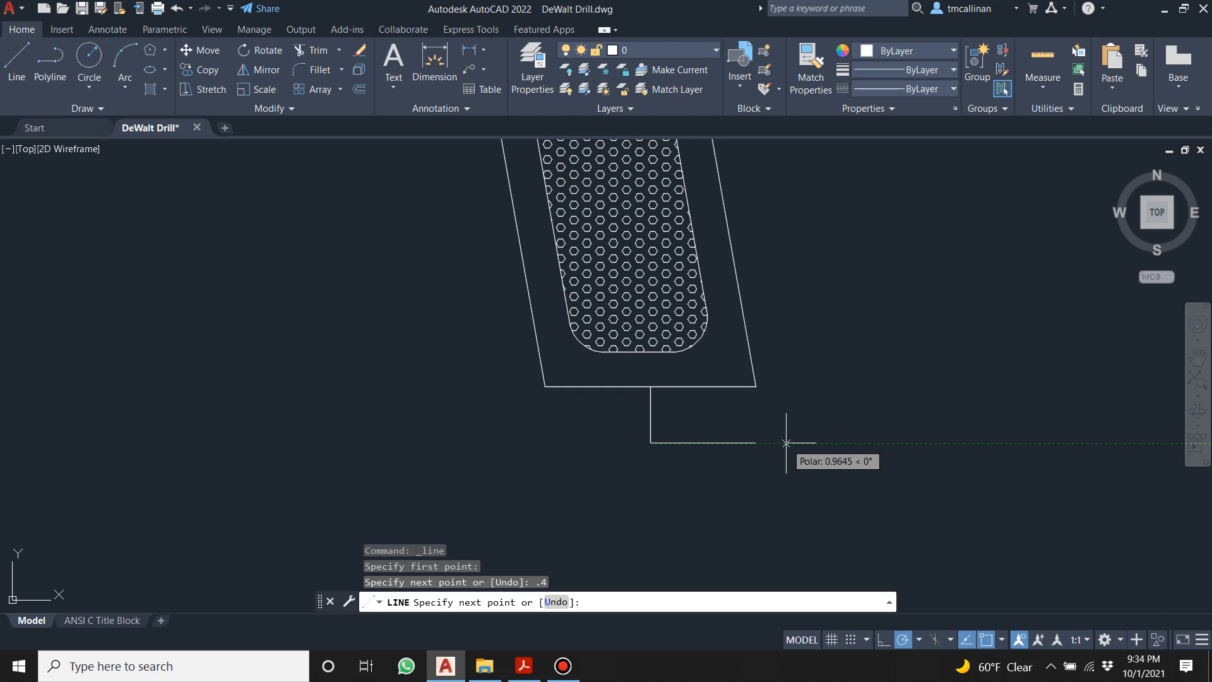
{"action": "key", "text": "Return"}
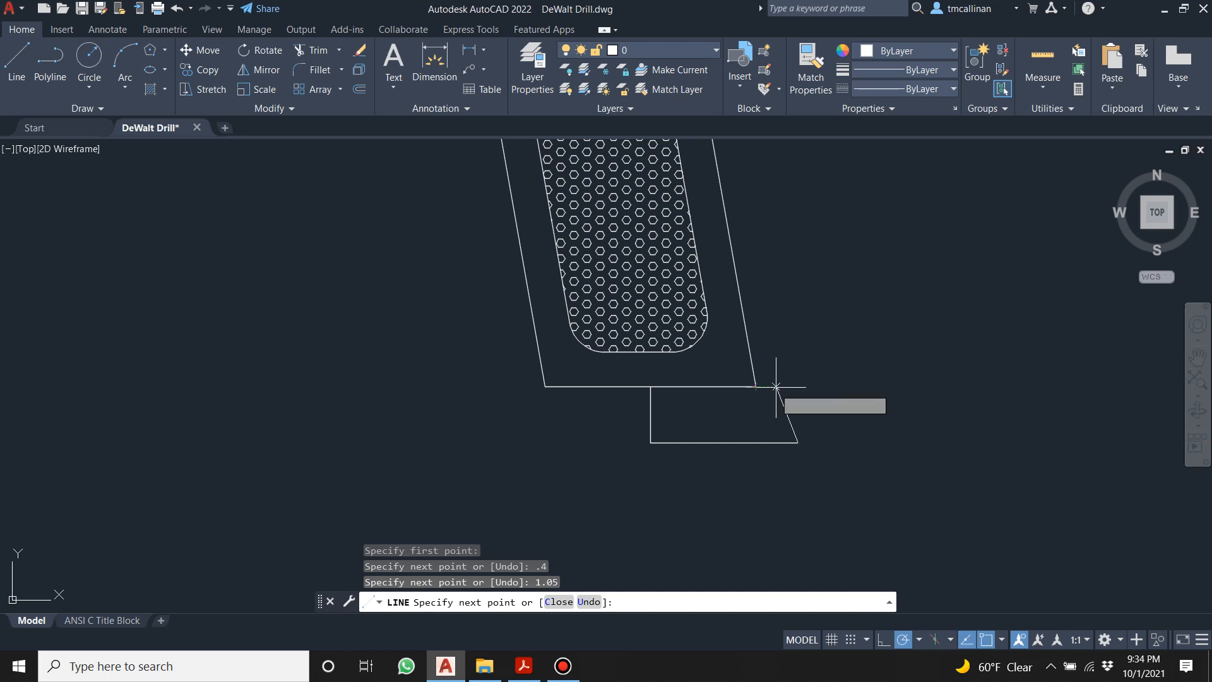
{"action": "left_click", "coordinate": [797, 387]}
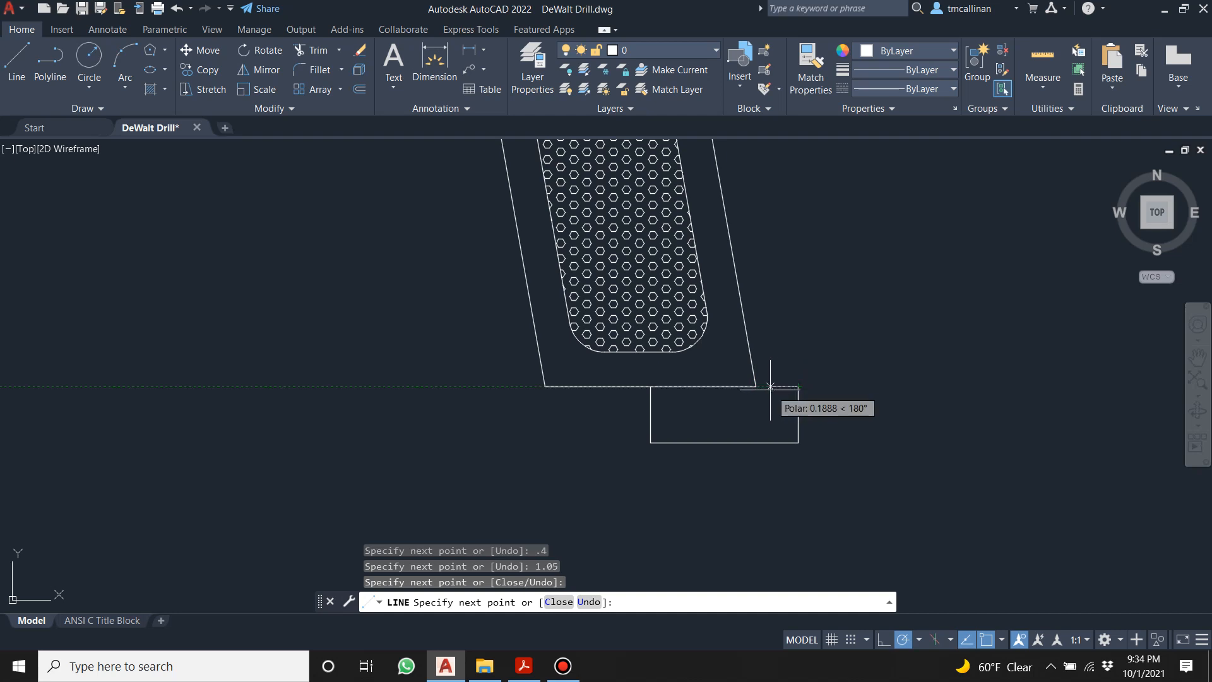
{"action": "key", "text": "Escape"}
{"action": "key", "text": "Escape"}
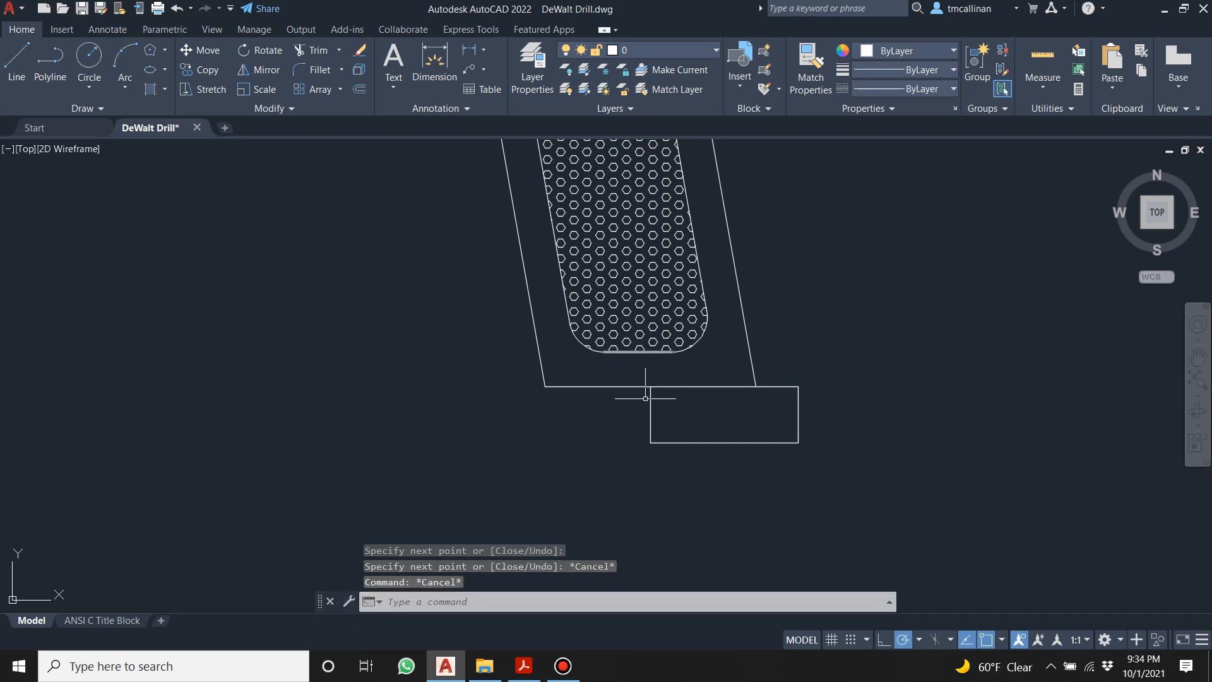
Delete the vertical centre line below the handle and stretch the base line's left end 1.05 further left.
{"action": "left_click", "coordinate": [652, 399]}
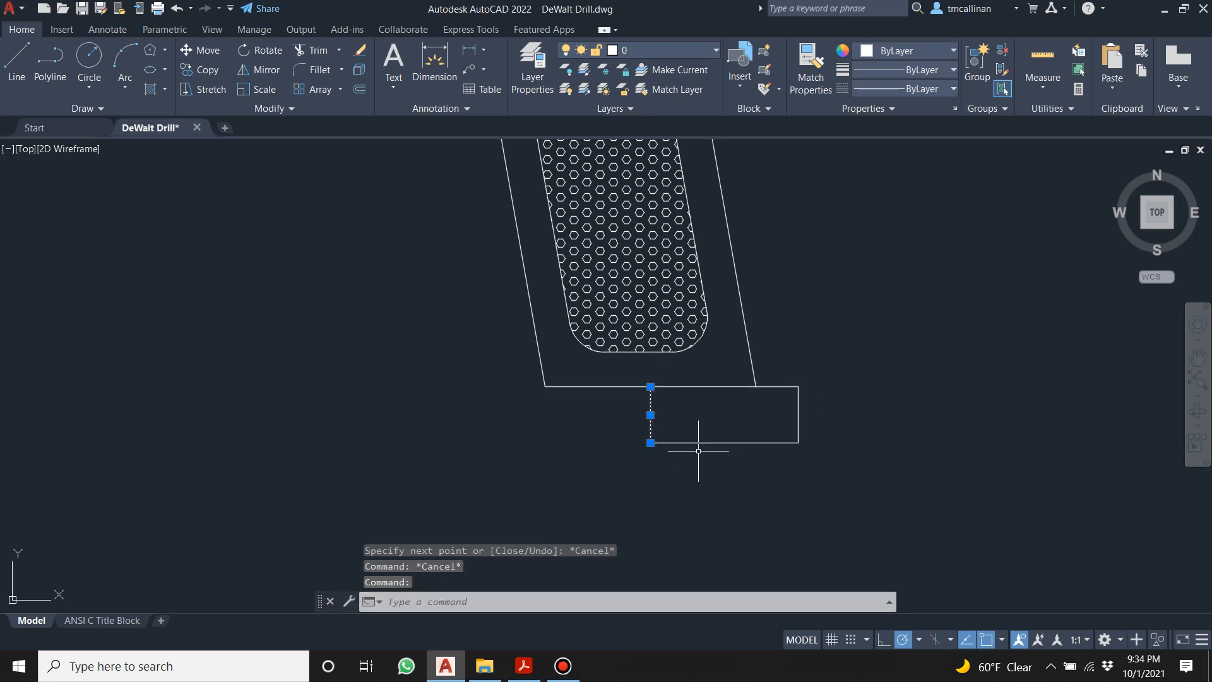
{"action": "key", "text": "Delete"}
{"action": "left_click", "coordinate": [686, 441]}
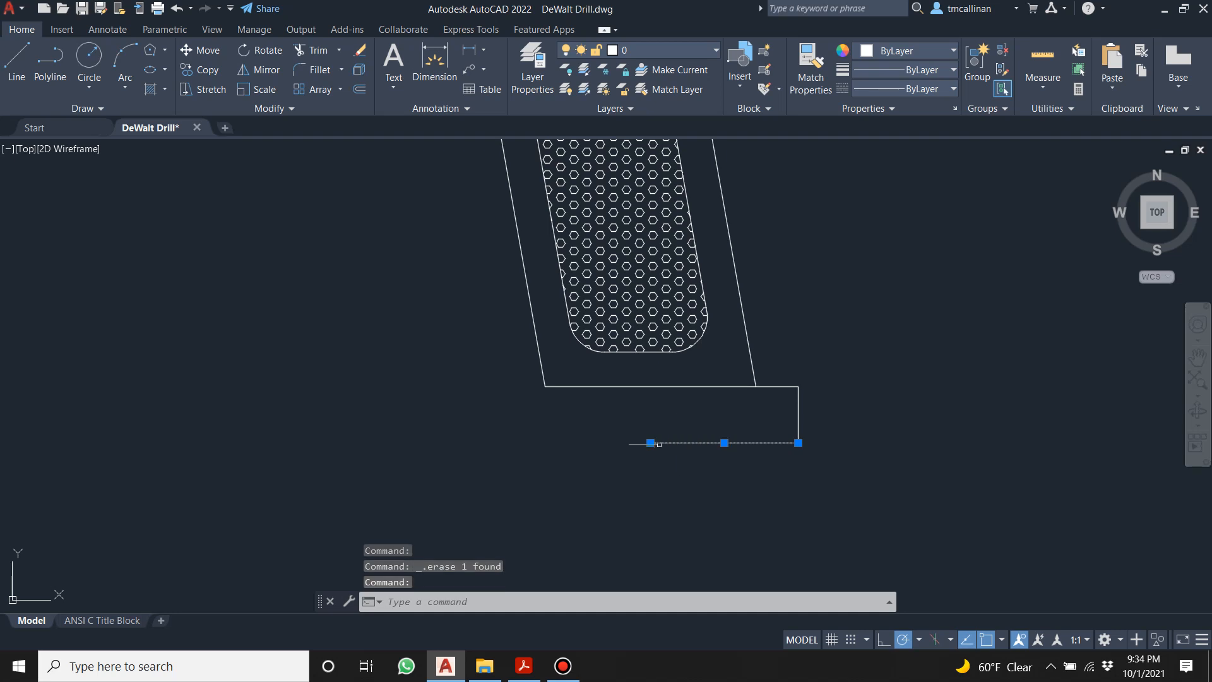
{"action": "left_click", "coordinate": [651, 442]}
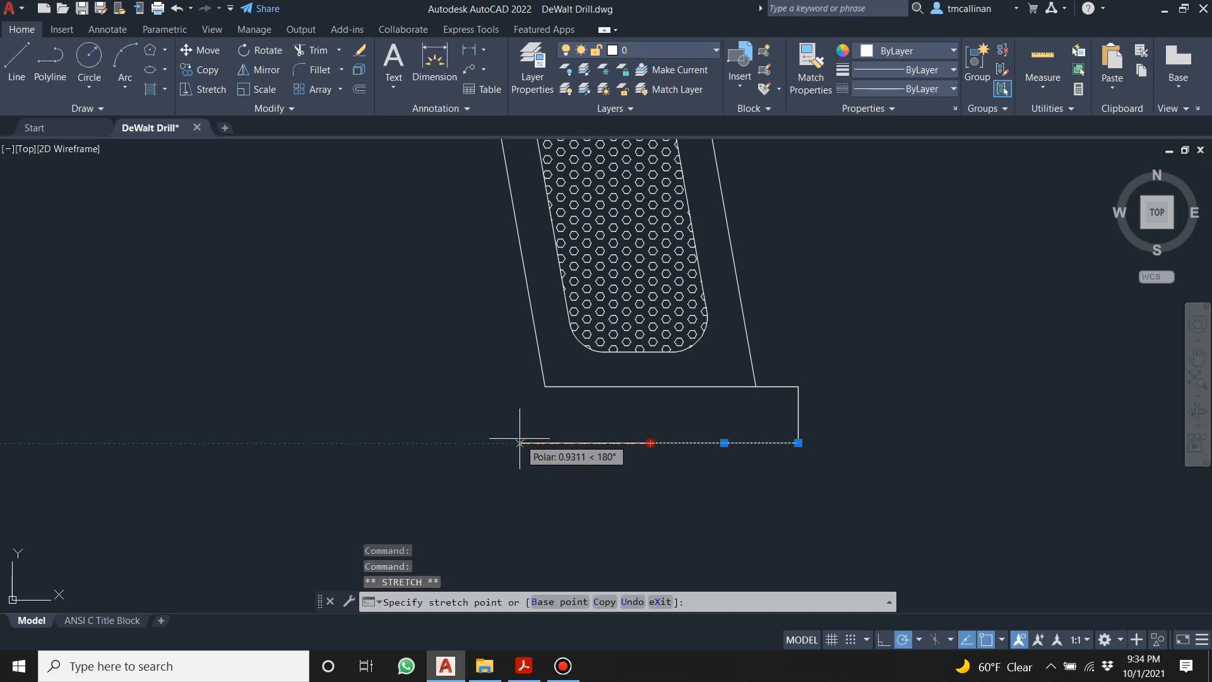
{"action": "type", "text": "1.05"}
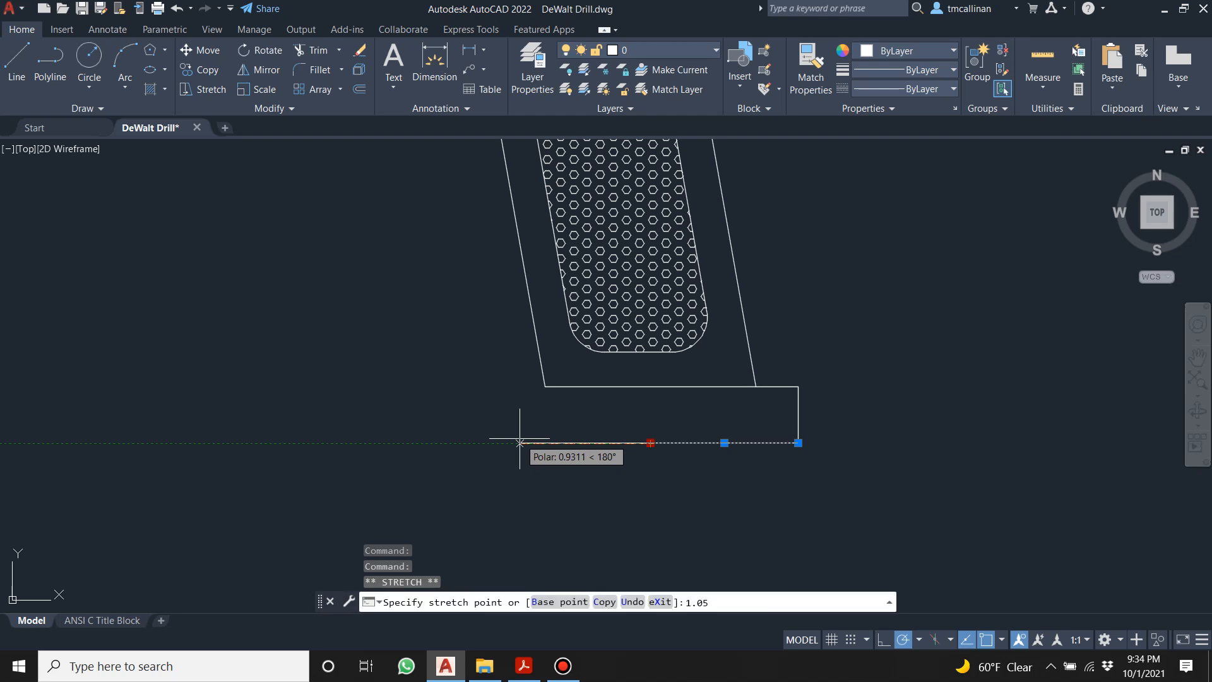
{"action": "key", "text": "Return"}
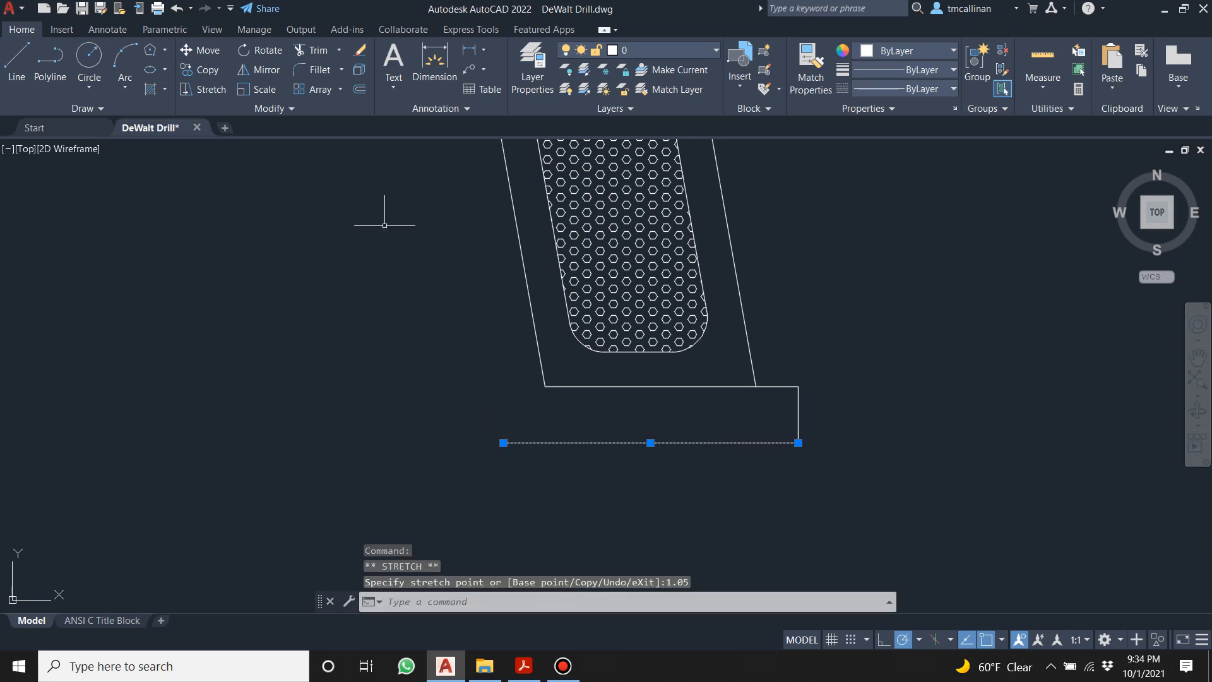
{"action": "key", "text": "Escape"}
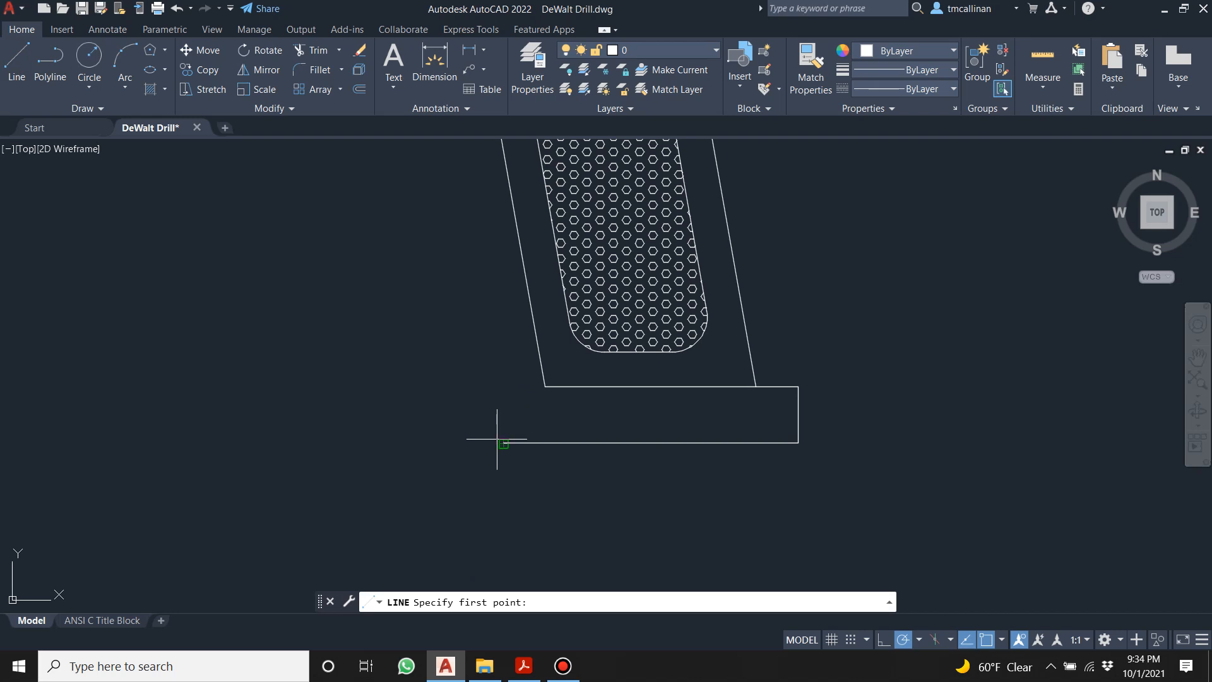
Draw the base's left side from the bottom line's left end up to handle-bottom level and across to the handle's lower-left corner.
{"action": "left_click", "coordinate": [502, 442]}
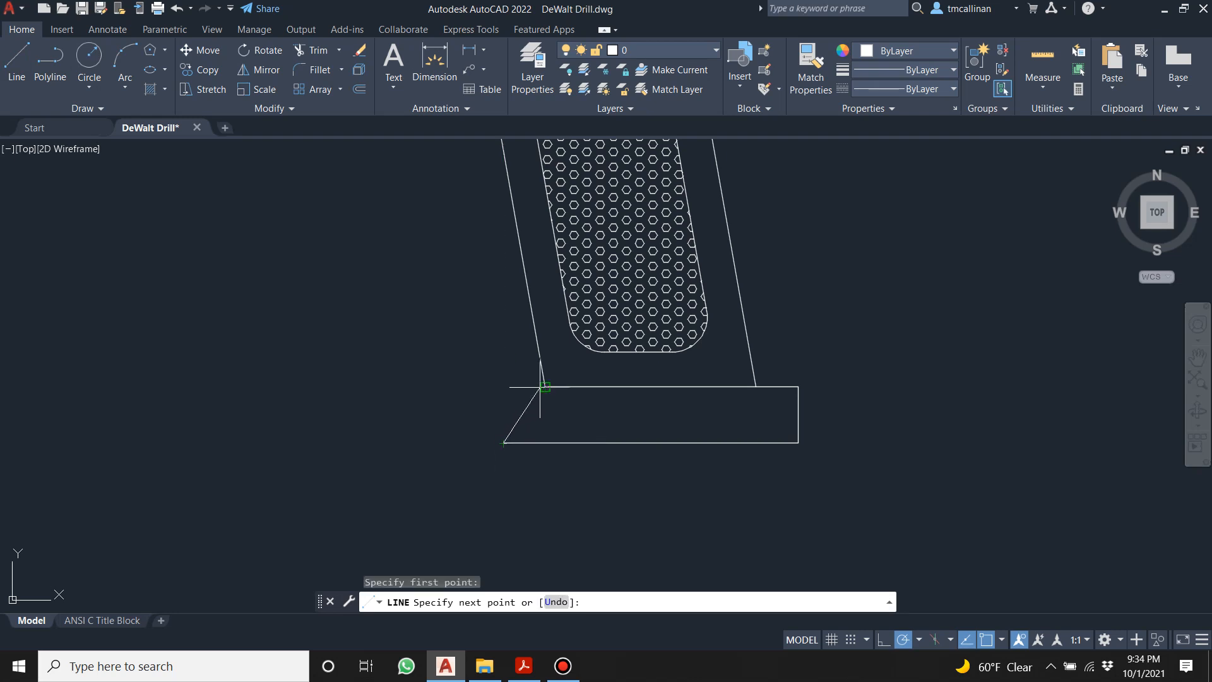
{"action": "left_click", "coordinate": [503, 386]}
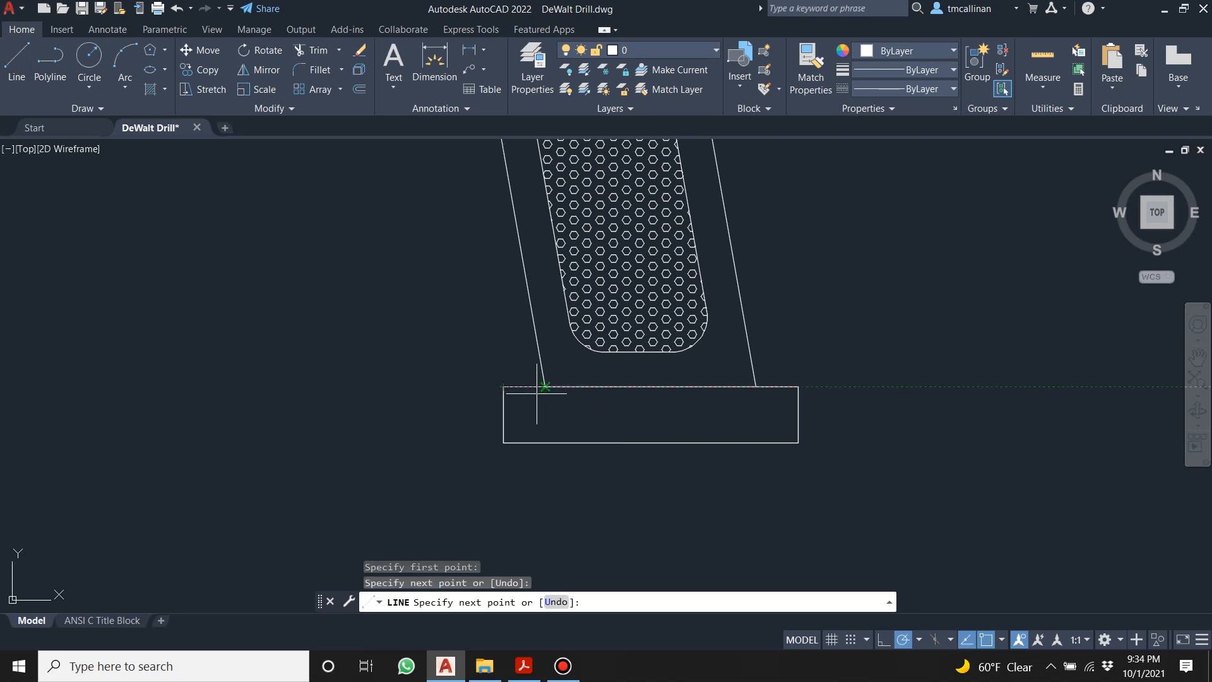
{"action": "left_click", "coordinate": [544, 387]}
{"action": "key", "text": "Escape"}
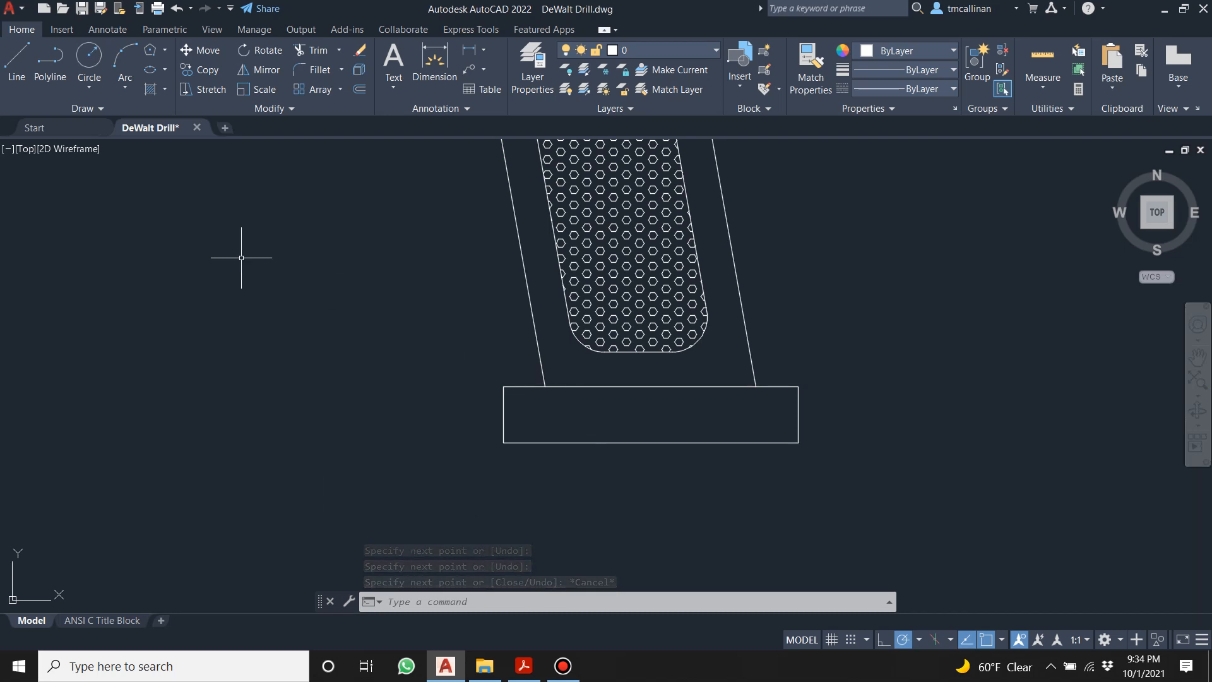
Fillet the base's upper-left and upper-right corners with a 0.2 radius.
{"action": "left_click", "coordinate": [325, 69]}
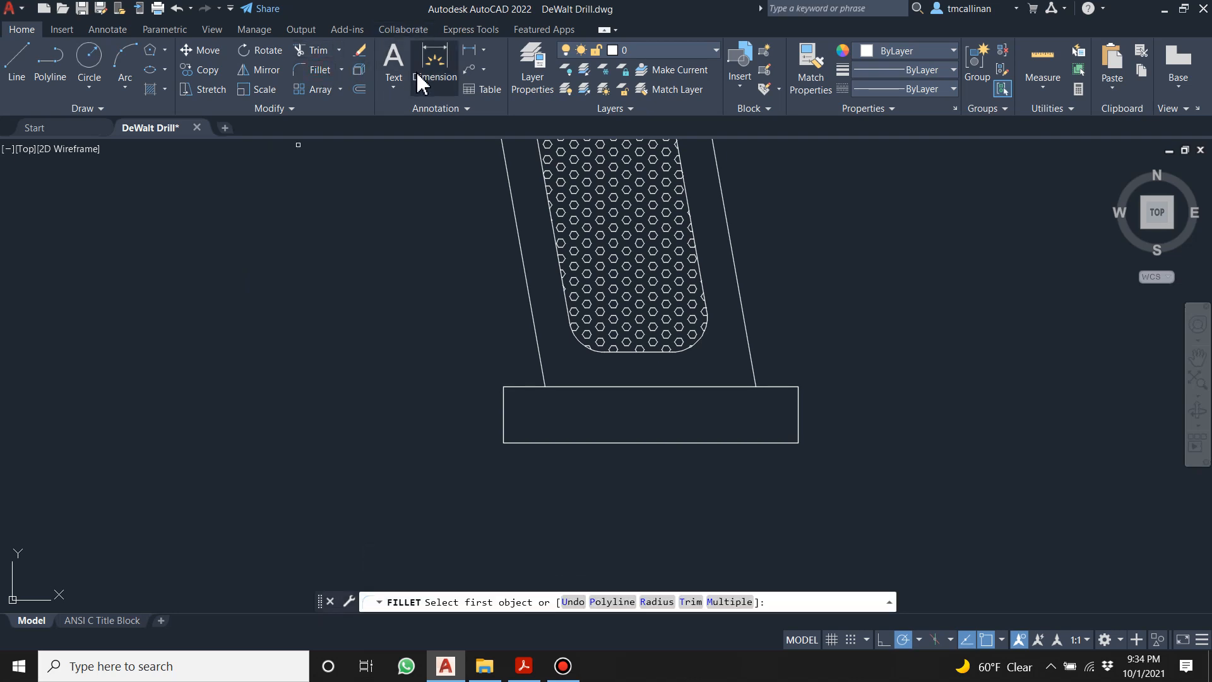
{"action": "type", "text": "r"}
{"action": "key", "text": "Return"}
{"action": "type", "text": ".2"}
{"action": "key", "text": "Return"}
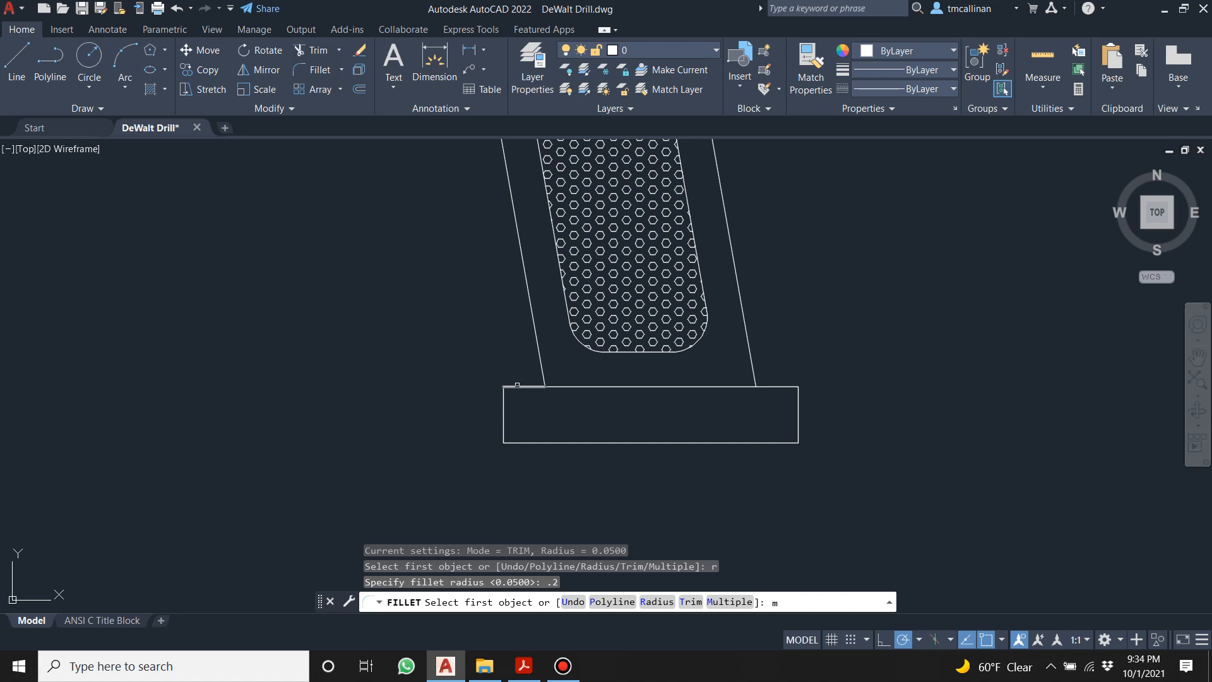
{"action": "type", "text": "m"}
{"action": "key", "text": "Return"}
{"action": "left_click", "coordinate": [519, 385]}
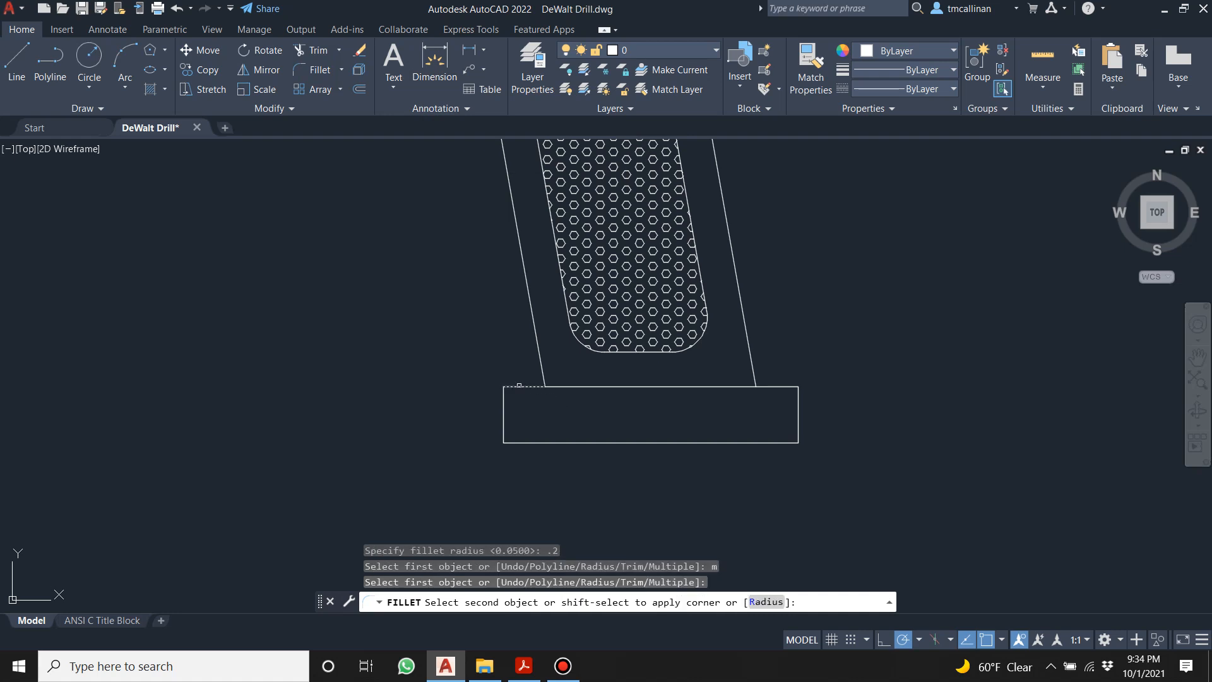
{"action": "left_click", "coordinate": [502, 413]}
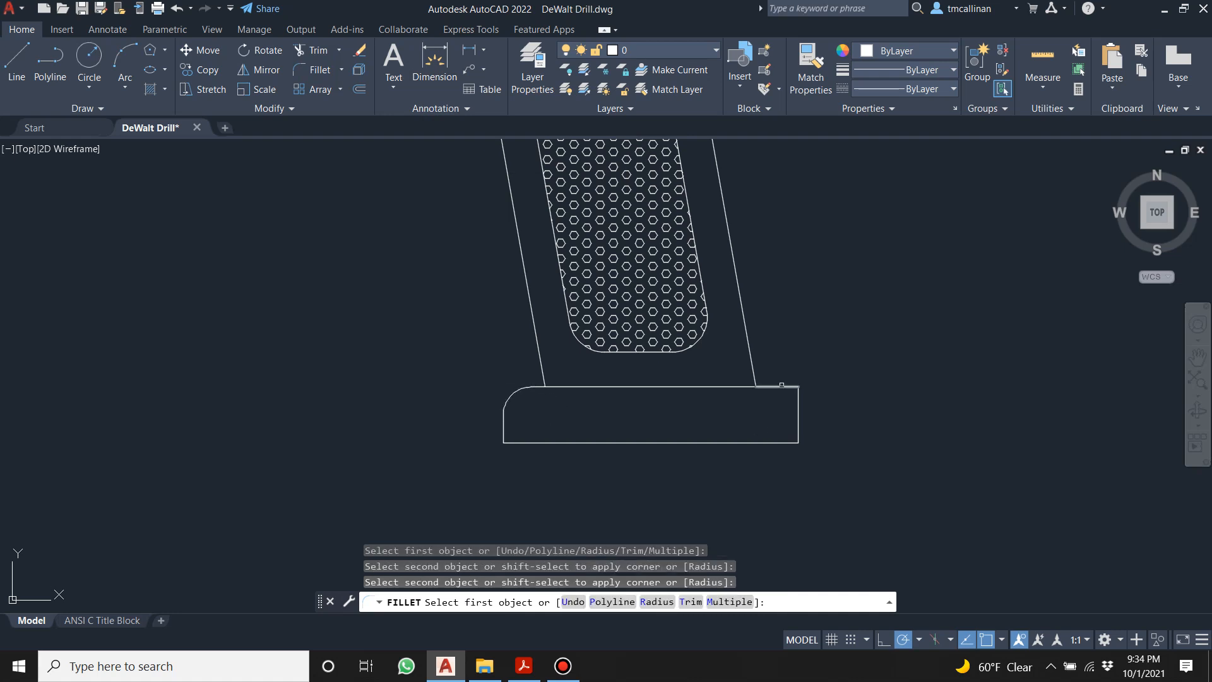
{"action": "left_click", "coordinate": [781, 385]}
{"action": "left_click", "coordinate": [799, 408]}
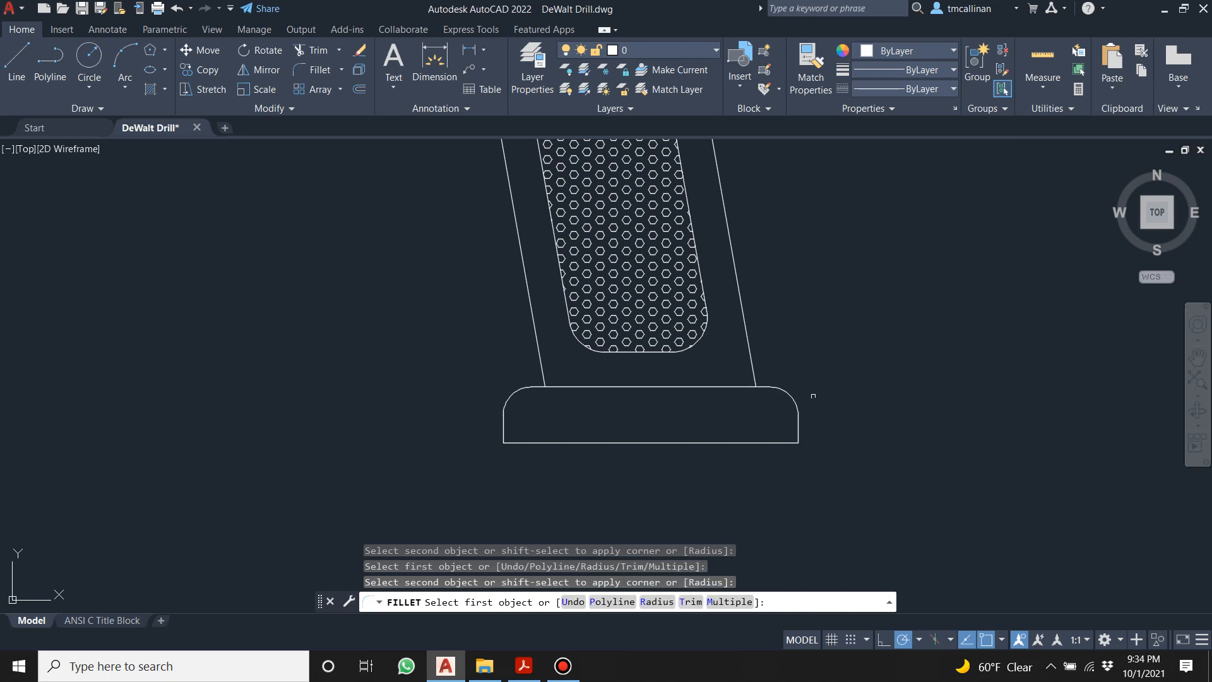
{"action": "key", "text": "Escape"}
{"action": "scroll", "coordinate": [809, 401], "scroll_direction": "down", "scroll_amount": 5}
{"action": "scroll", "coordinate": [810, 379], "scroll_direction": "up", "scroll_amount": 6}
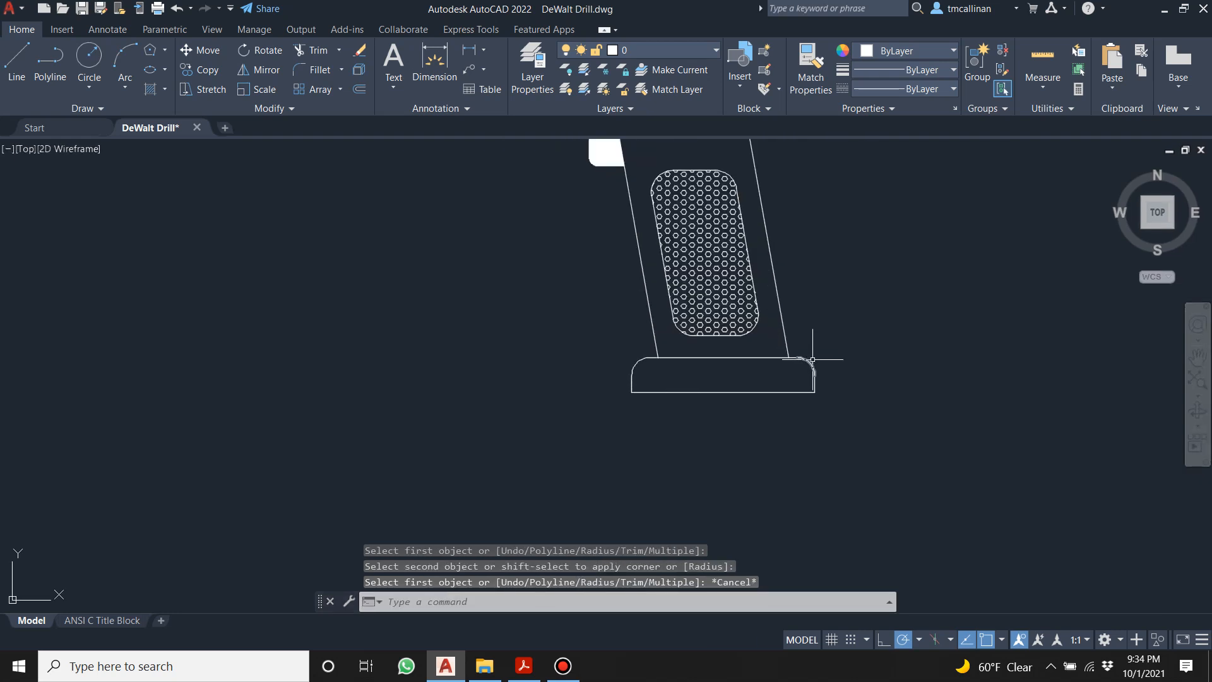
{"action": "scroll", "coordinate": [858, 424], "scroll_direction": "up", "scroll_amount": 2}
{"action": "scroll", "coordinate": [726, 306], "scroll_direction": "up", "scroll_amount": 2}
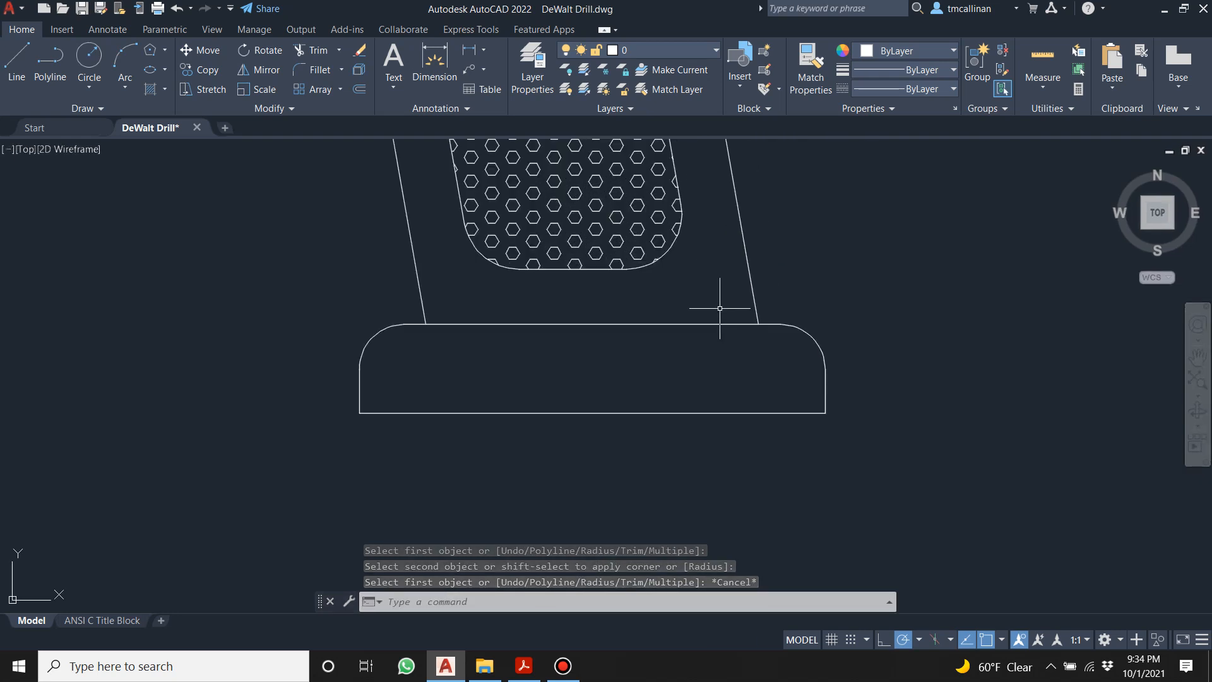
{"action": "key", "text": "Escape"}
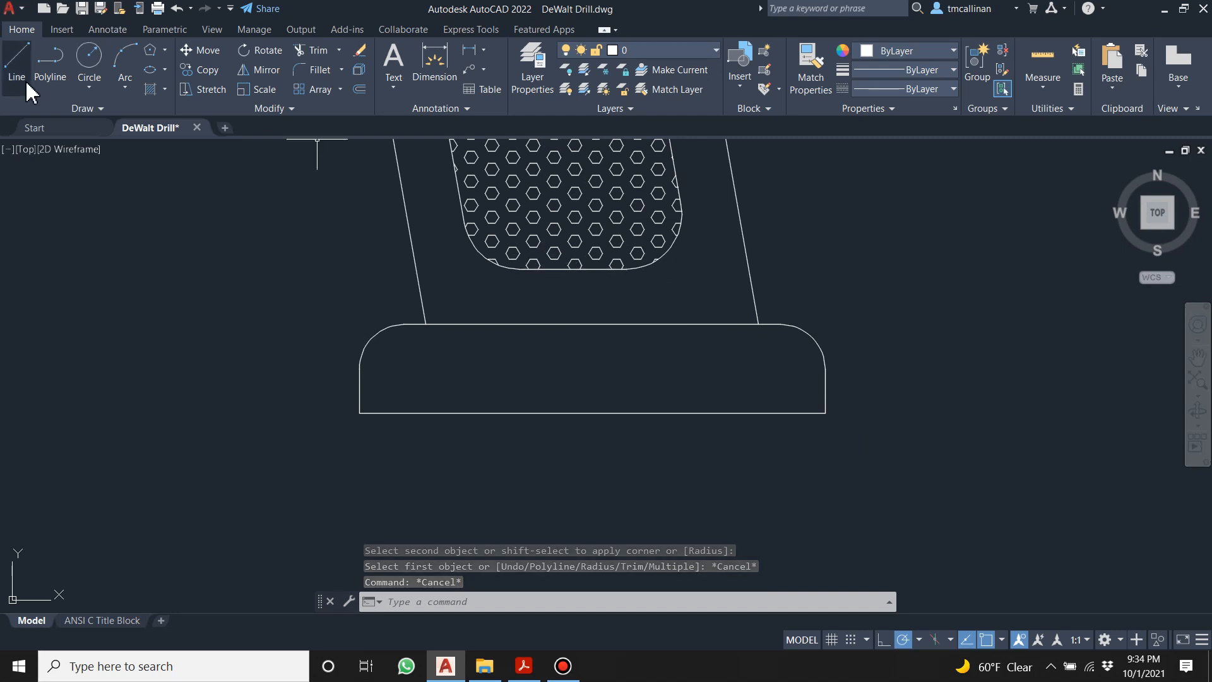
{"action": "left_click", "coordinate": [16, 60]}
{"action": "key", "text": "Escape"}
{"action": "key", "text": "Escape"}
{"action": "key", "text": "Escape"}
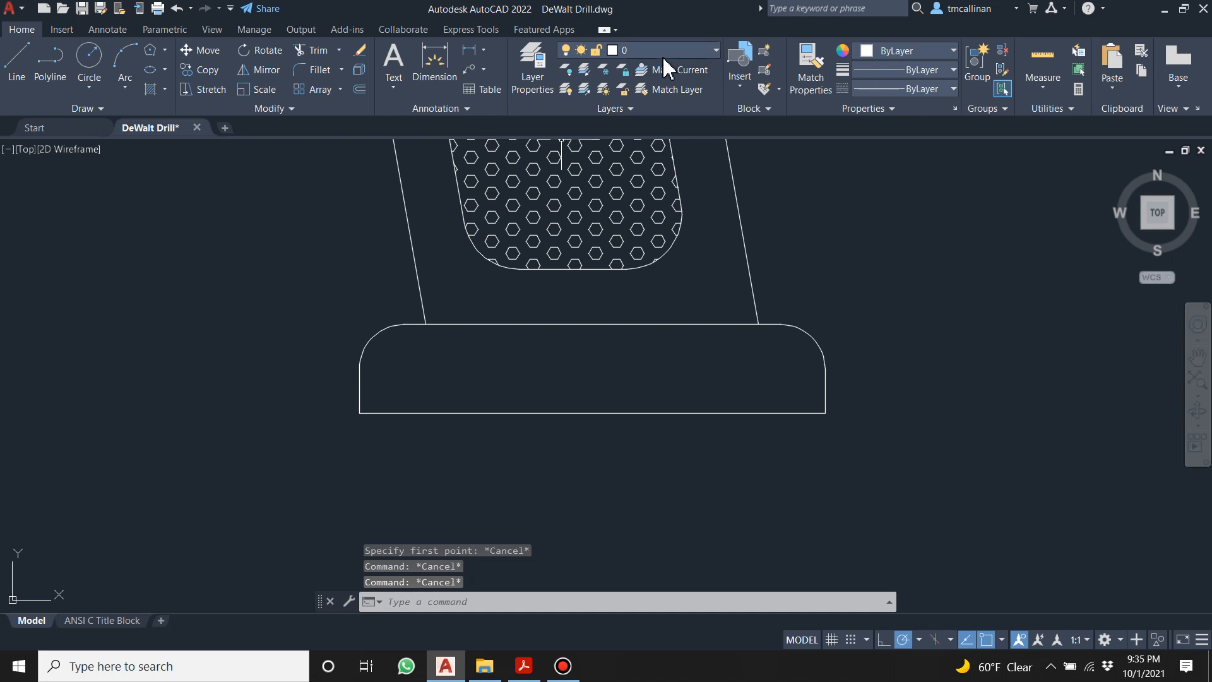
Turn on the CONST2 construction layer.
{"action": "left_click", "coordinate": [663, 50]}
{"action": "left_click", "coordinate": [568, 108]}
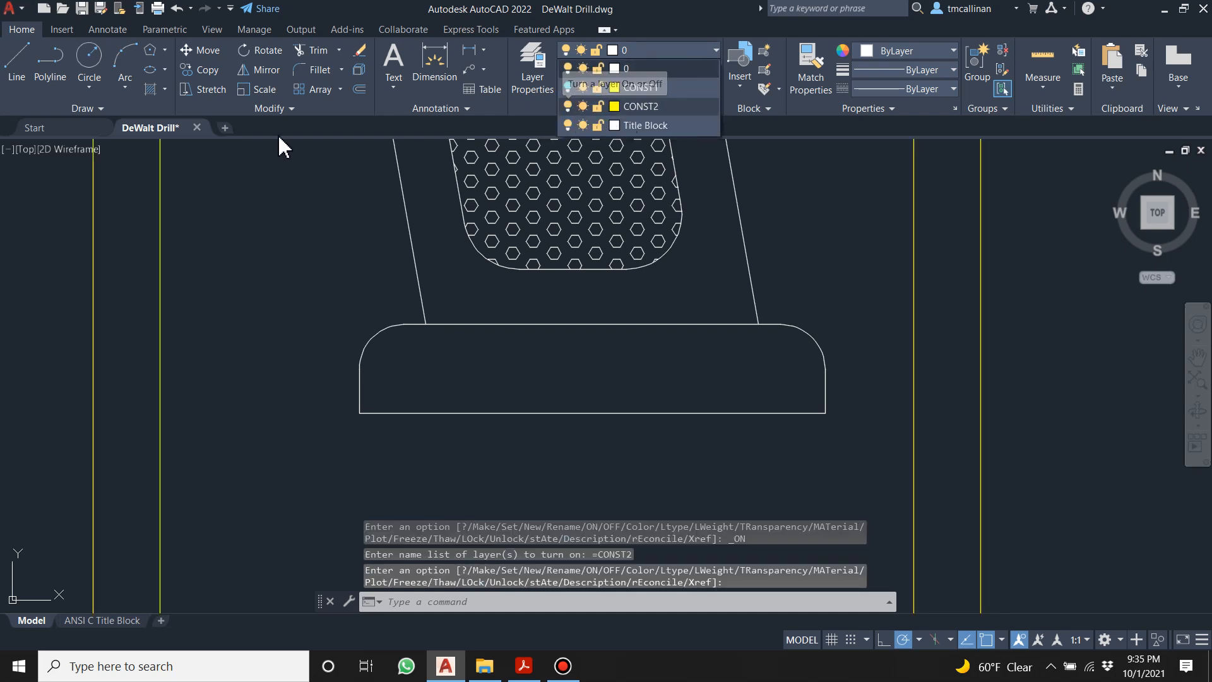
Try to draw a vertical construction line through the base's lower-left corner on layer 0, and undo it.
{"action": "left_click", "coordinate": [59, 109]}
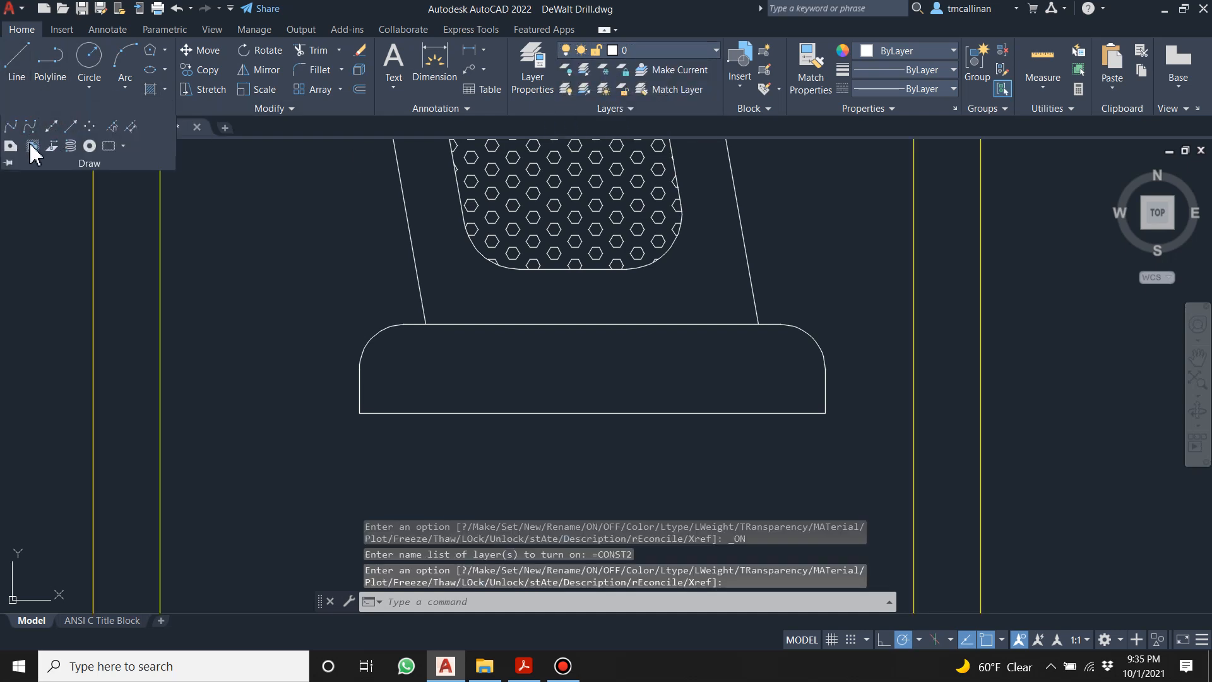
{"action": "left_click", "coordinate": [51, 125]}
{"action": "left_click", "coordinate": [359, 413]}
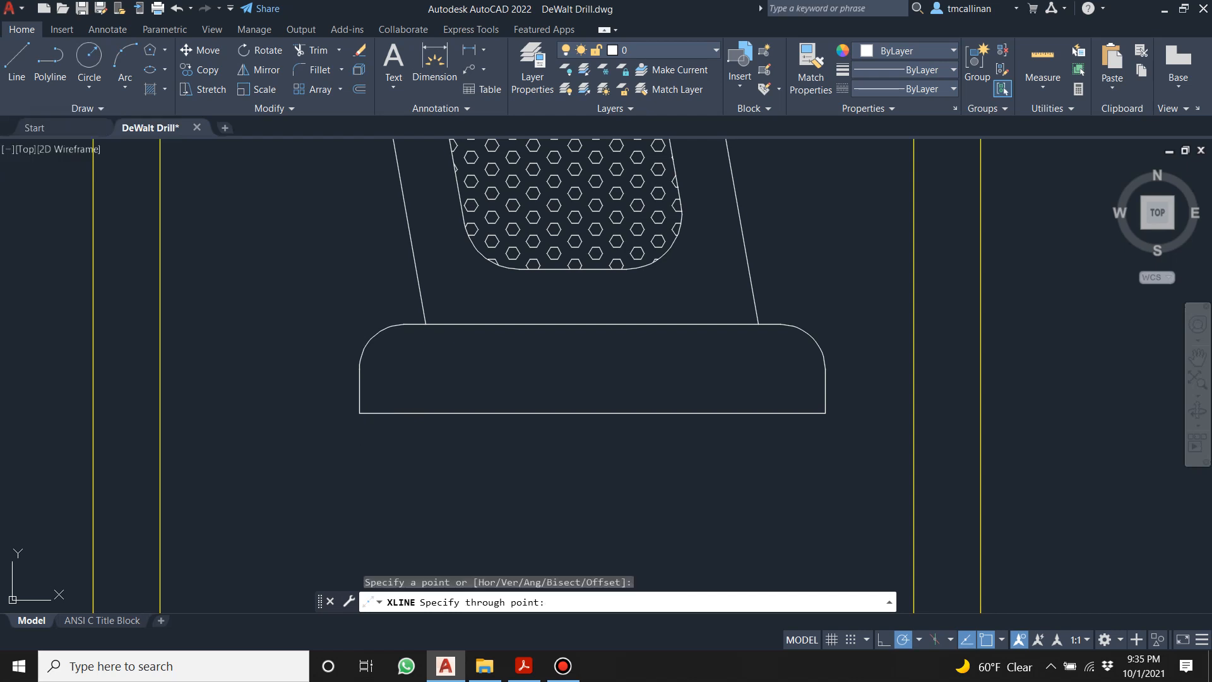
{"action": "left_click", "coordinate": [363, 309]}
{"action": "key", "text": "Escape"}
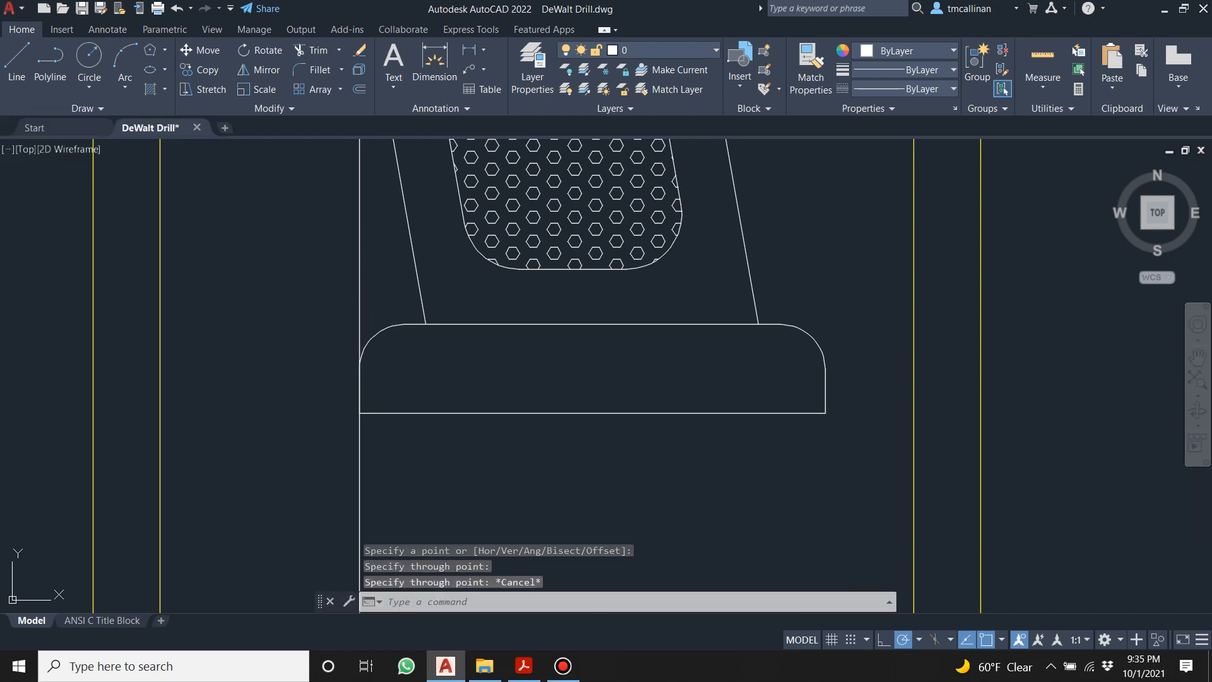
{"action": "key", "text": "ctrl+z"}
Make CONST2 the current layer and draw a vertical construction line through the base's lower-left corner.
{"action": "left_click", "coordinate": [653, 50]}
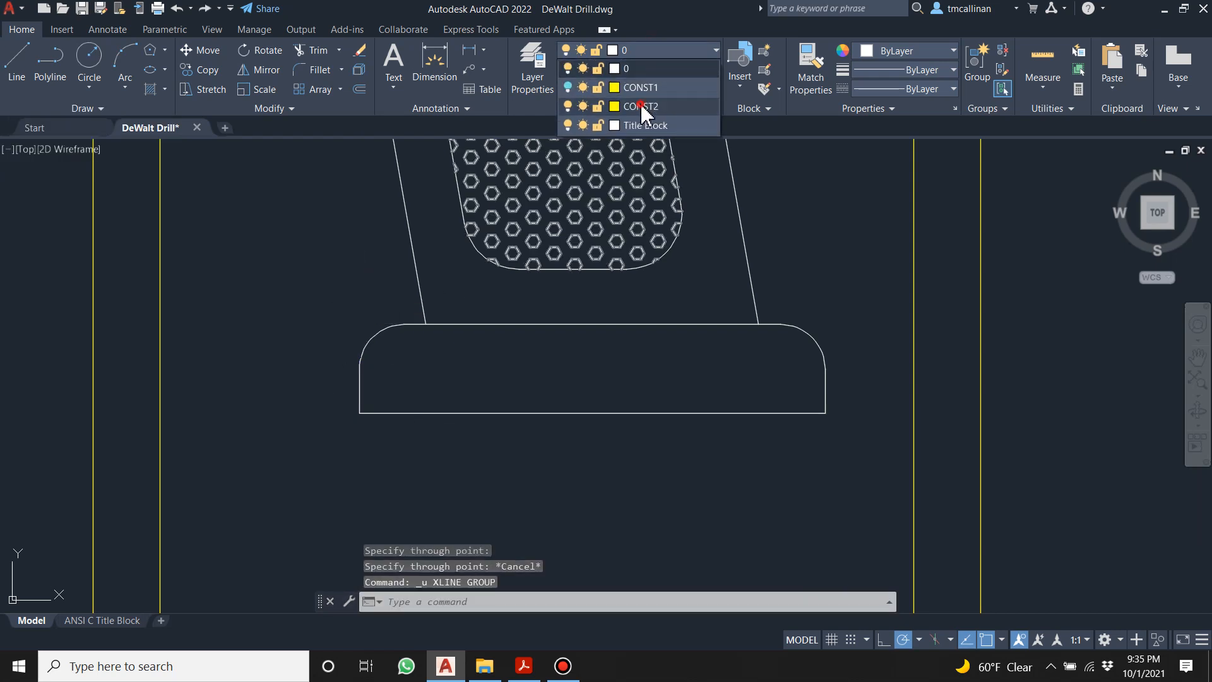
{"action": "left_click", "coordinate": [641, 107]}
{"action": "left_click", "coordinate": [88, 109]}
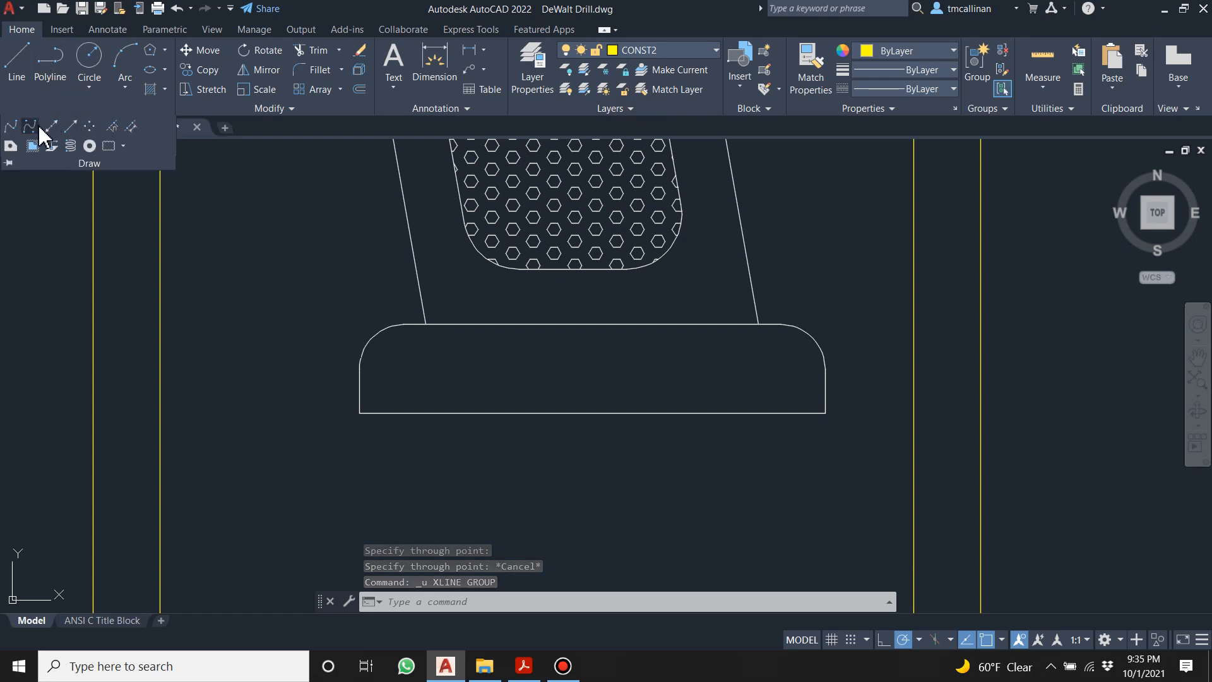
{"action": "left_click", "coordinate": [50, 127]}
{"action": "left_click", "coordinate": [359, 413]}
{"action": "left_click", "coordinate": [359, 268]}
{"action": "key", "text": "Escape"}
Draw a vertical construction line through the base's lower-right corner.
{"action": "left_click", "coordinate": [85, 108]}
{"action": "left_click", "coordinate": [69, 128]}
{"action": "left_click", "coordinate": [825, 413]}
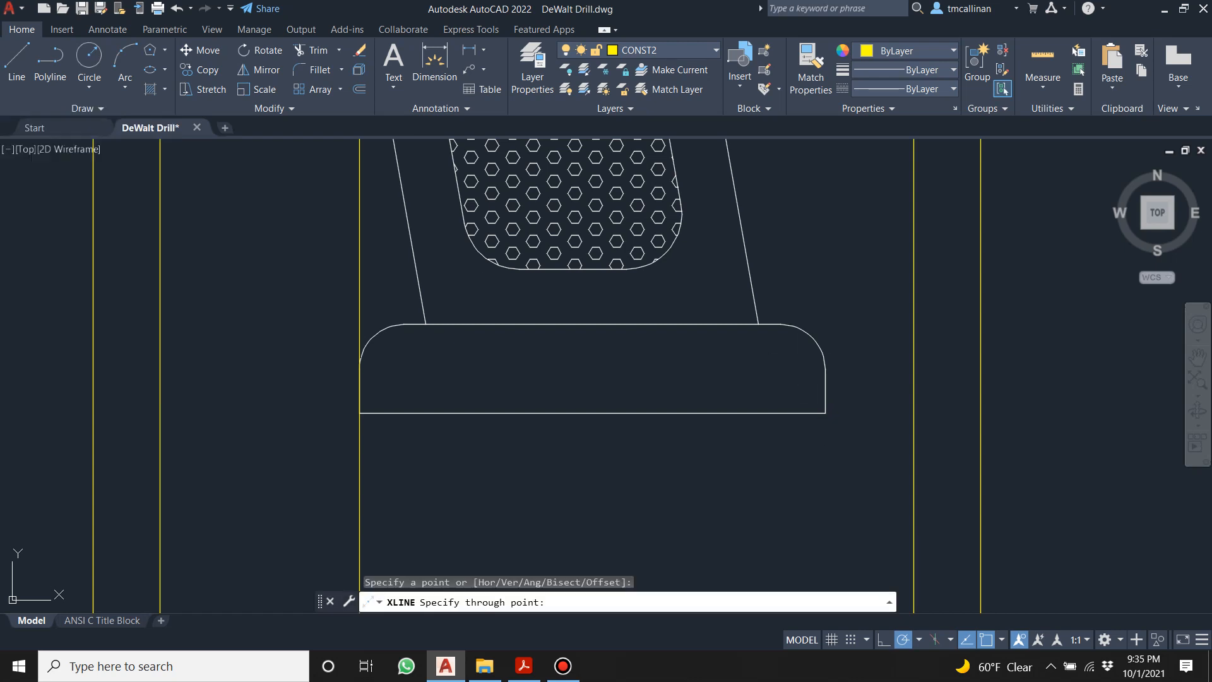
{"action": "left_click", "coordinate": [825, 314]}
{"action": "key", "text": "Escape"}
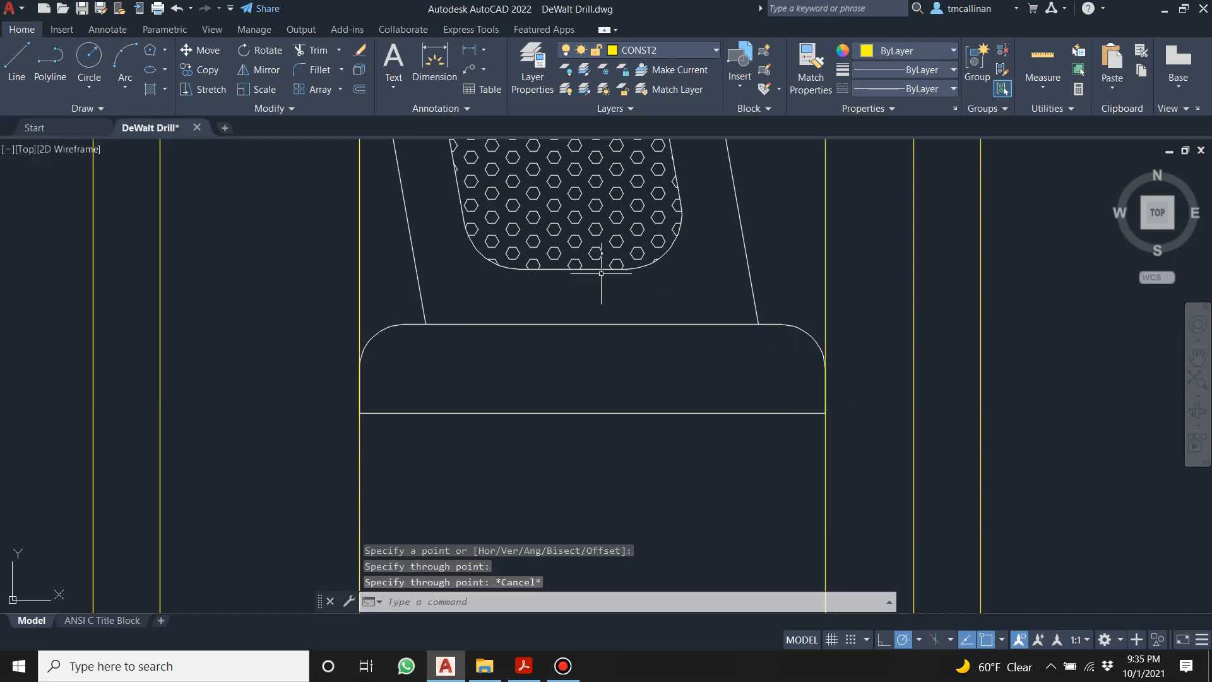
Offset the vertical construction lines at the base's left and right sides 0.7 inward.
{"action": "left_click", "coordinate": [352, 87]}
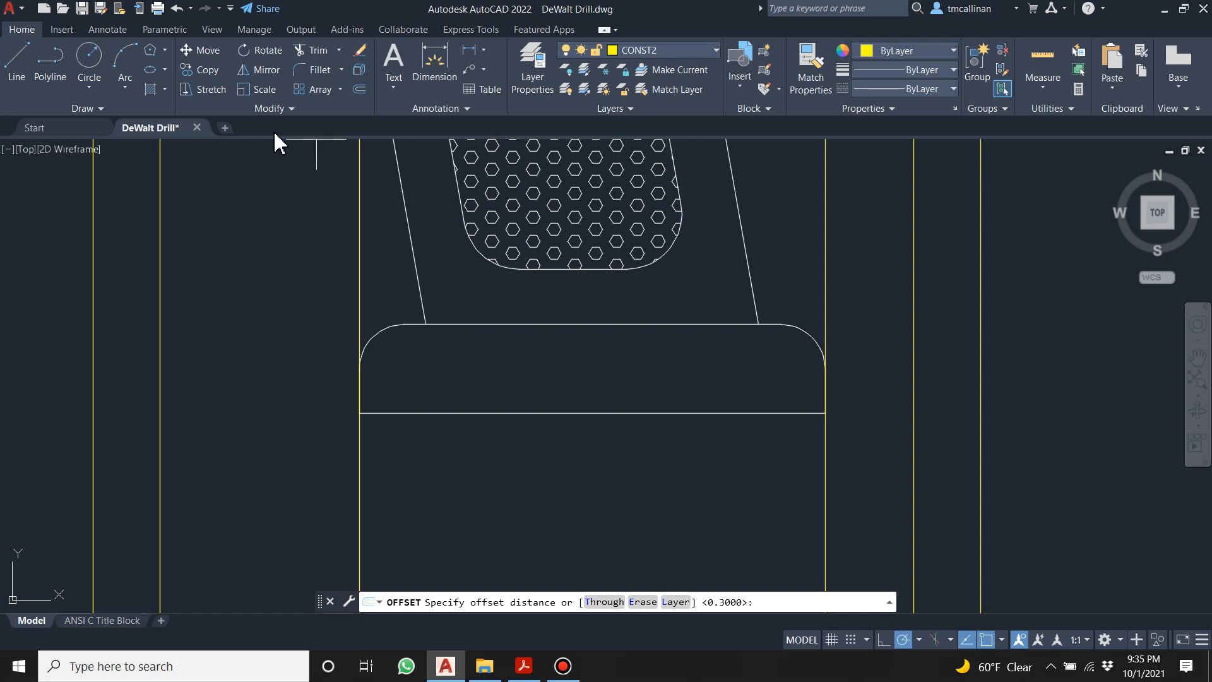
{"action": "type", "text": ".7"}
{"action": "key", "text": "Return"}
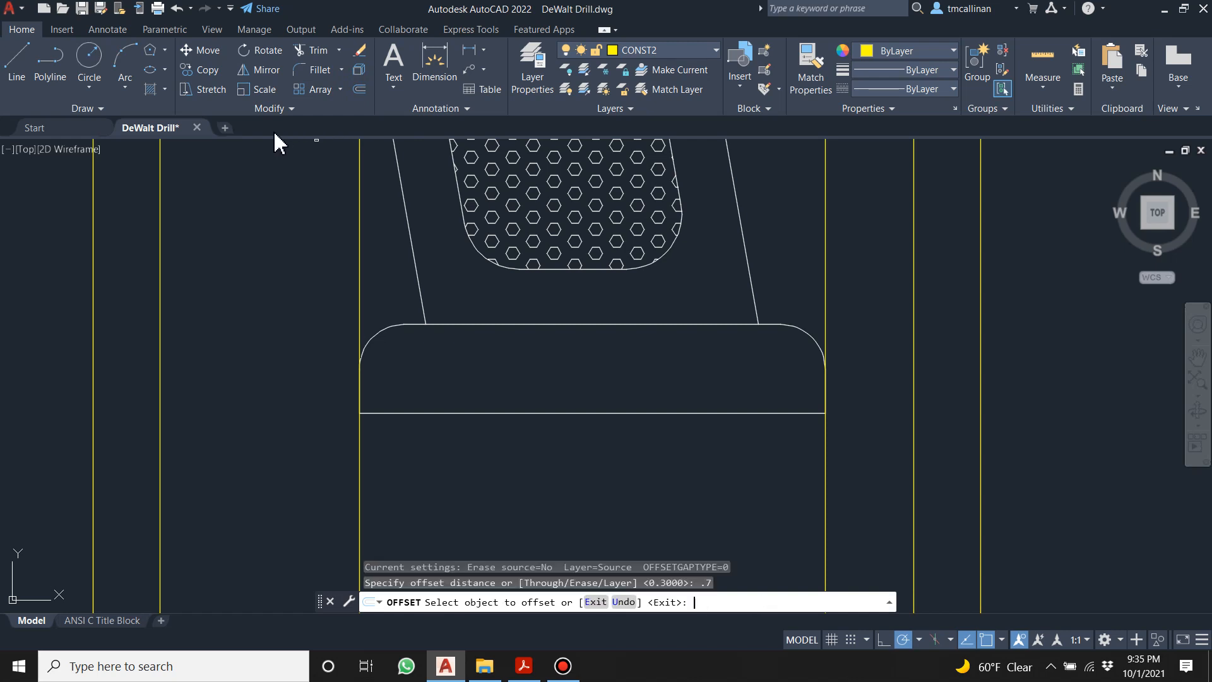
{"action": "left_click", "coordinate": [360, 492]}
{"action": "left_click", "coordinate": [700, 470]}
{"action": "left_click", "coordinate": [826, 462]}
{"action": "left_click", "coordinate": [736, 472]}
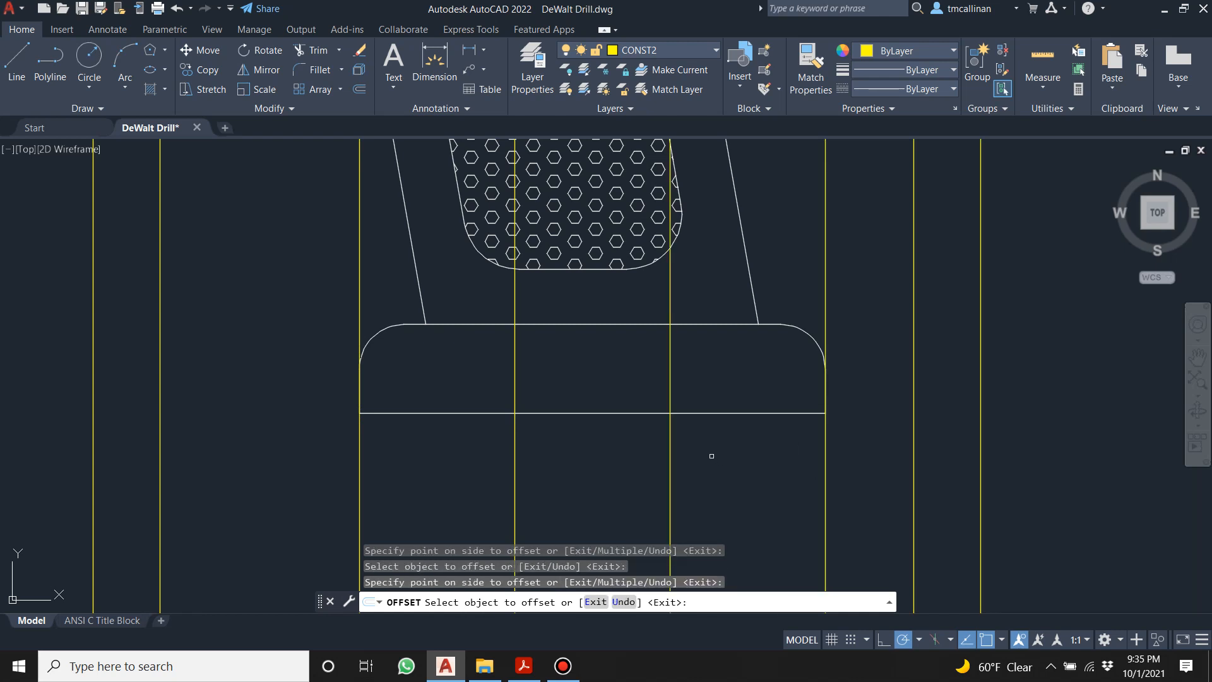
{"action": "key", "text": "Escape"}
{"action": "key", "text": "Escape"}
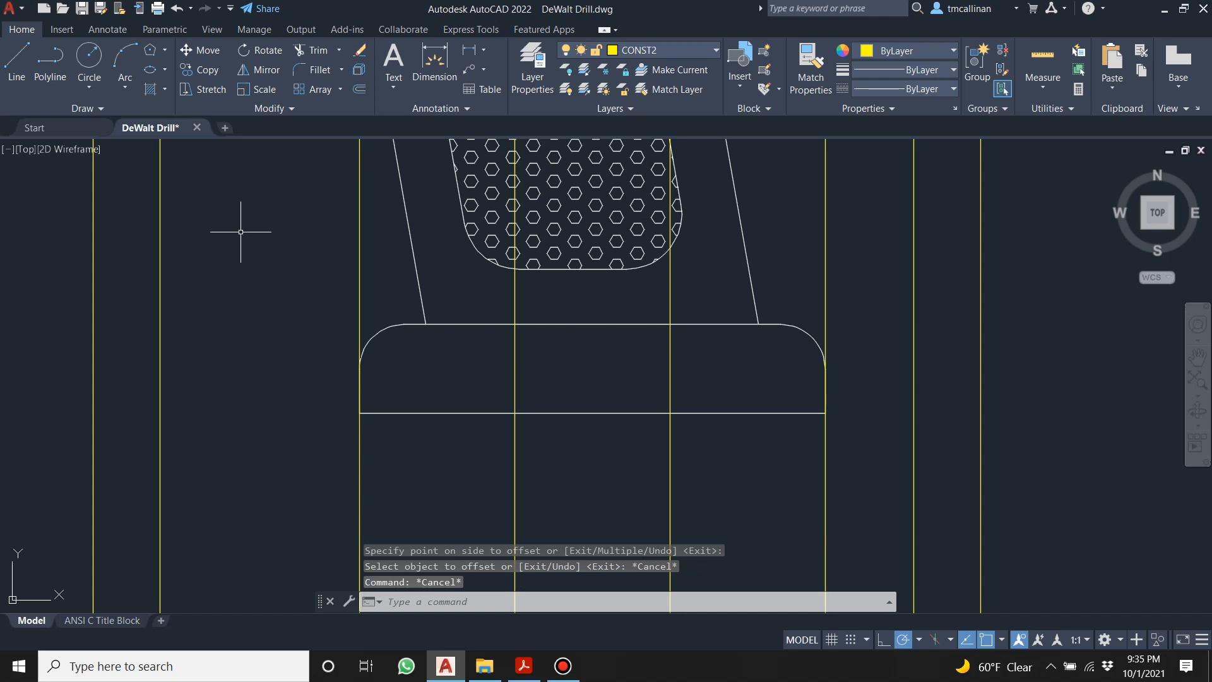
Draw a horizontal construction line along the base's bottom edge.
{"action": "left_click", "coordinate": [79, 108]}
{"action": "left_click", "coordinate": [51, 130]}
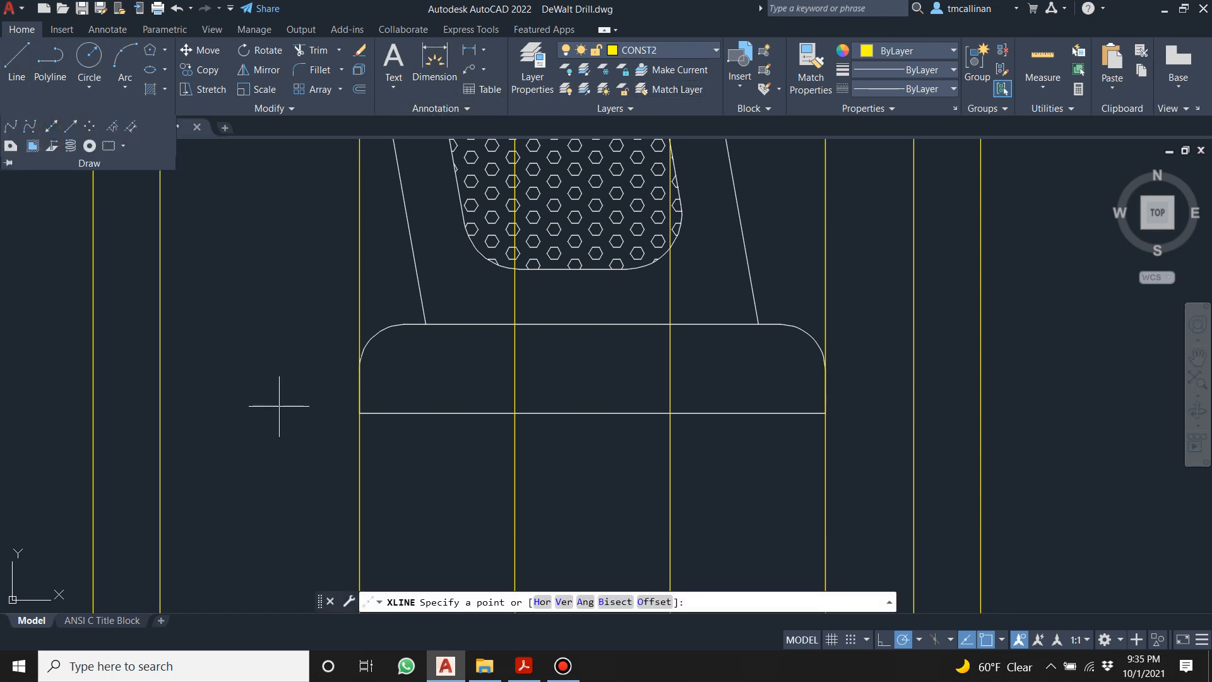
{"action": "left_click", "coordinate": [360, 413]}
{"action": "left_click", "coordinate": [272, 413]}
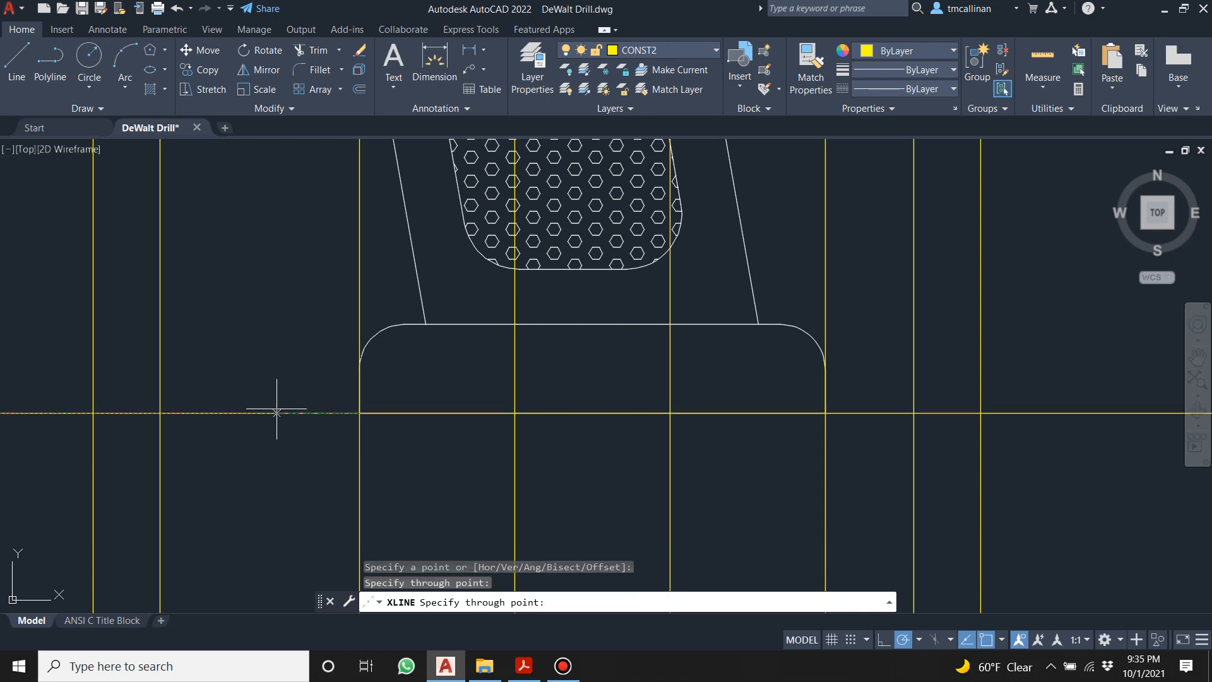
{"action": "key", "text": "Escape"}
{"action": "key", "text": "Escape"}
Offset the horizontal construction line at the base's bottom edge 0.2 upward.
{"action": "left_click", "coordinate": [360, 89]}
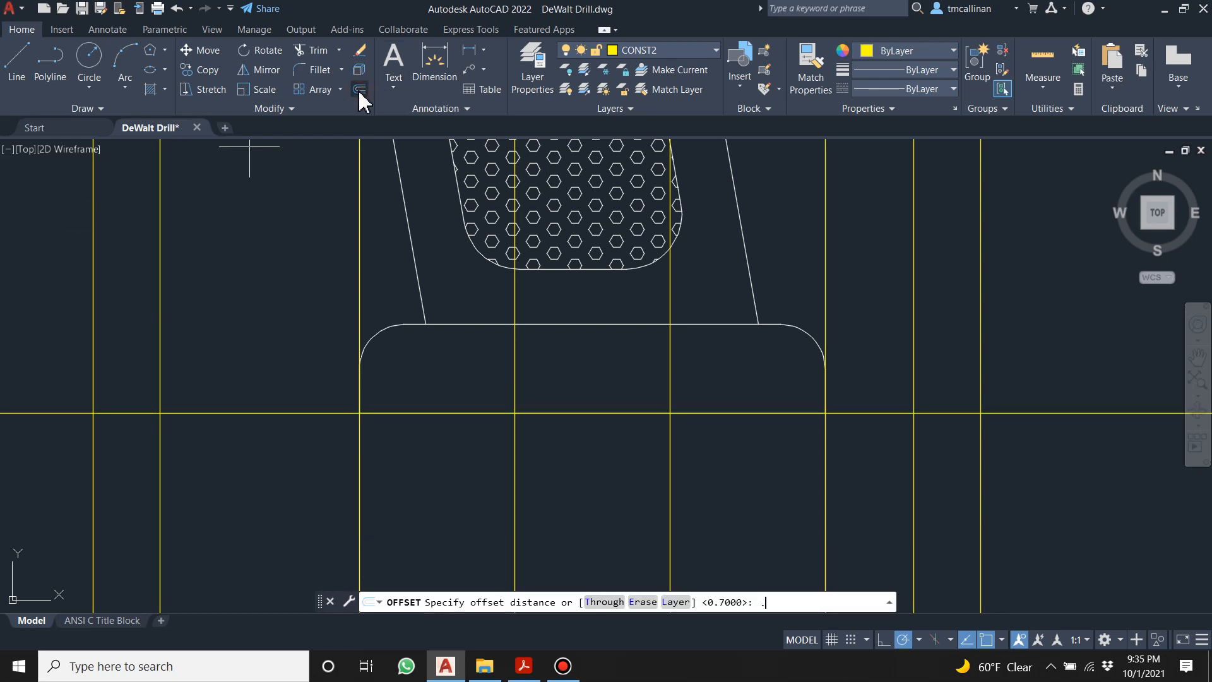
{"action": "type", "text": ".2"}
{"action": "key", "text": "Return"}
{"action": "left_click", "coordinate": [333, 414]}
{"action": "left_click", "coordinate": [322, 343]}
{"action": "key", "text": "Escape"}
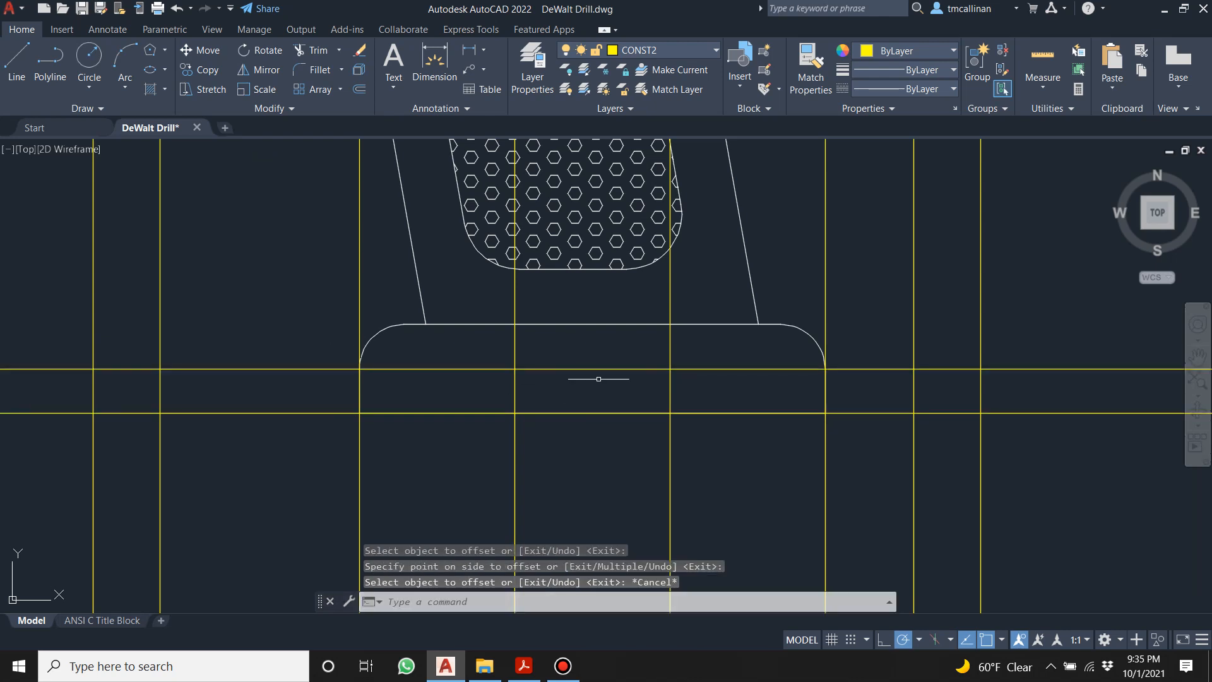
On layer 0, trace the recess's left, top and right sides between the inner construction-line intersections, and turn off CONST2.
{"action": "left_click", "coordinate": [650, 50]}
{"action": "left_click", "coordinate": [644, 63]}
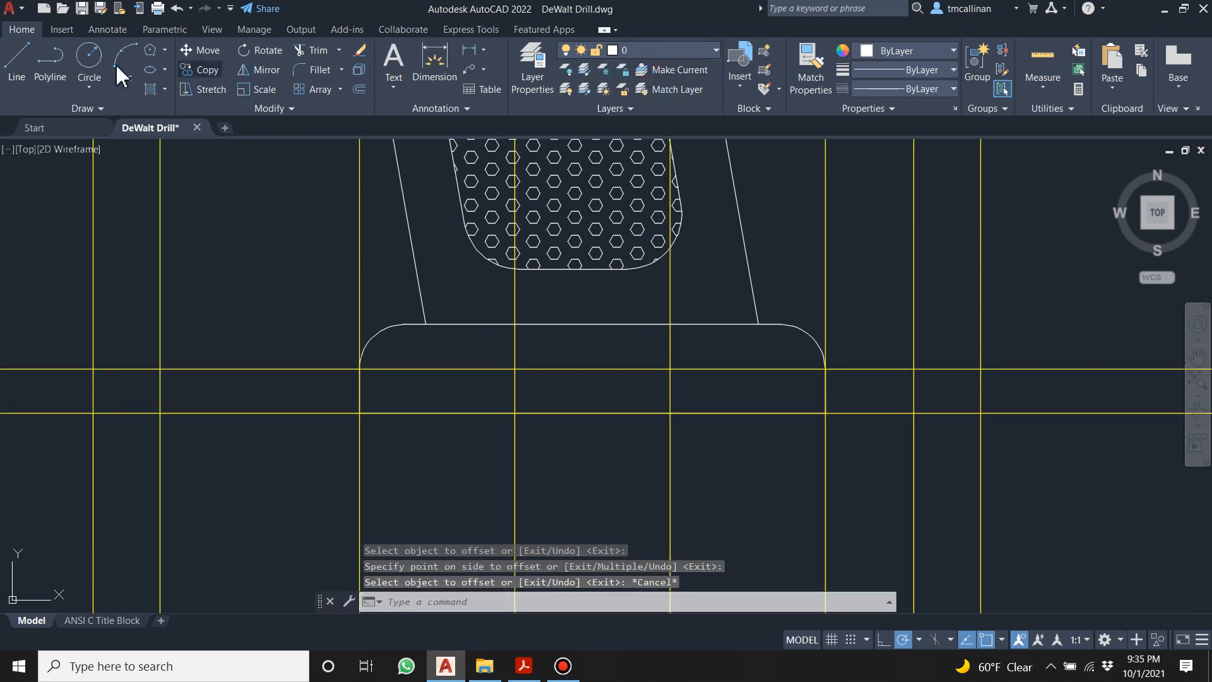
{"action": "left_click", "coordinate": [15, 64]}
{"action": "left_click", "coordinate": [515, 413]}
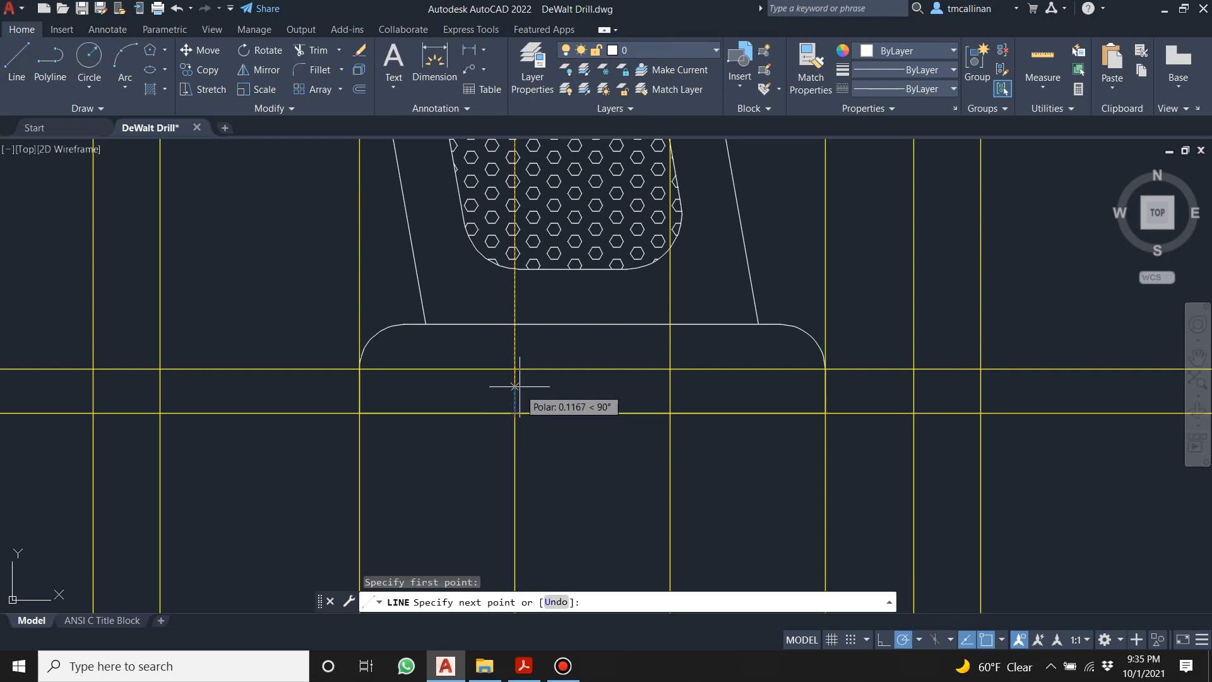
{"action": "left_click", "coordinate": [515, 369]}
{"action": "left_click", "coordinate": [669, 368]}
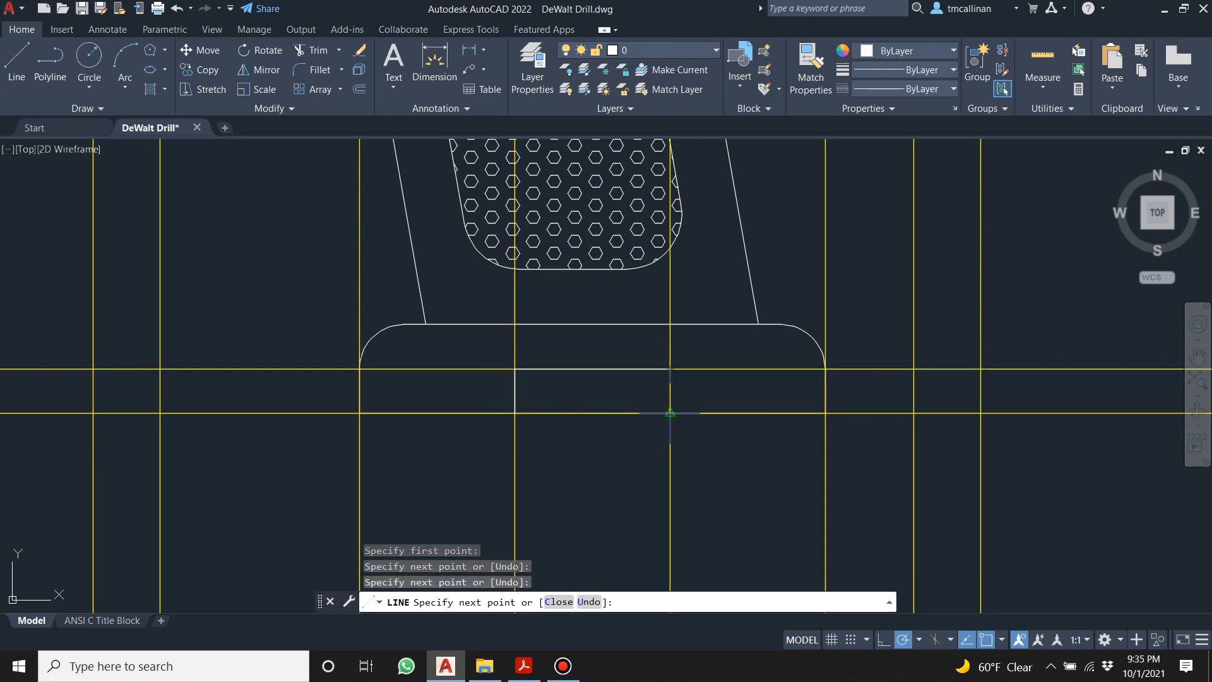
{"action": "left_click", "coordinate": [670, 413]}
{"action": "key", "text": "Escape"}
{"action": "key", "text": "Escape"}
{"action": "key", "text": "Escape"}
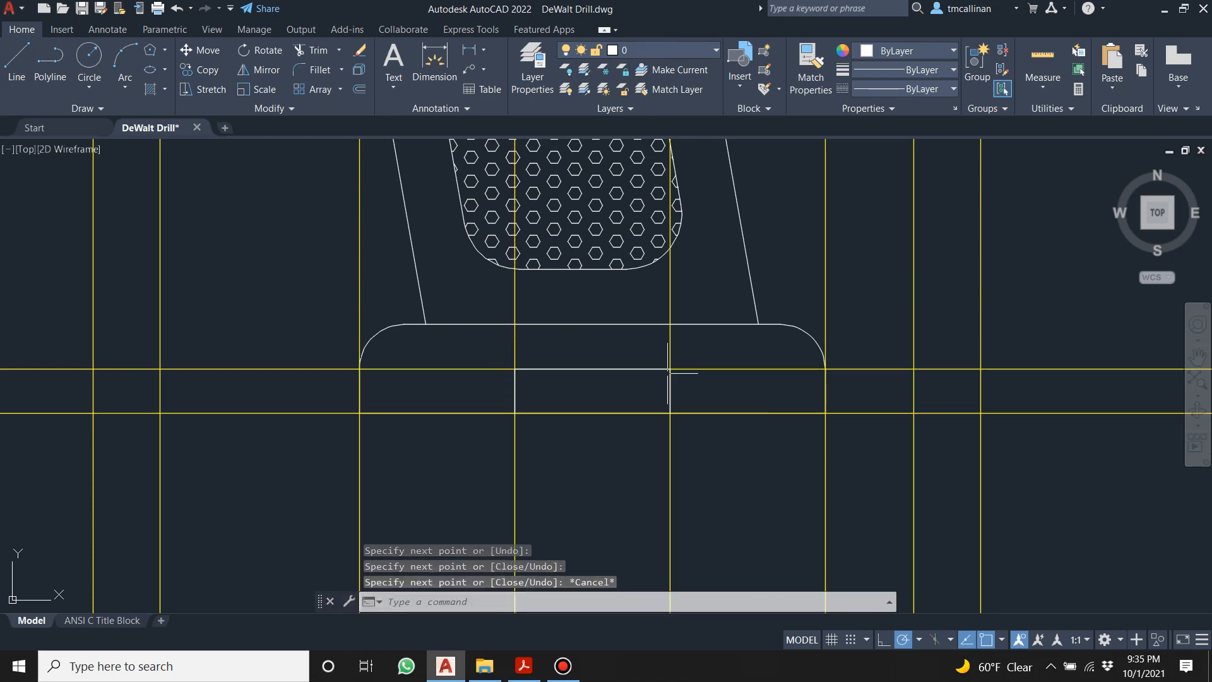
{"action": "left_click", "coordinate": [630, 52]}
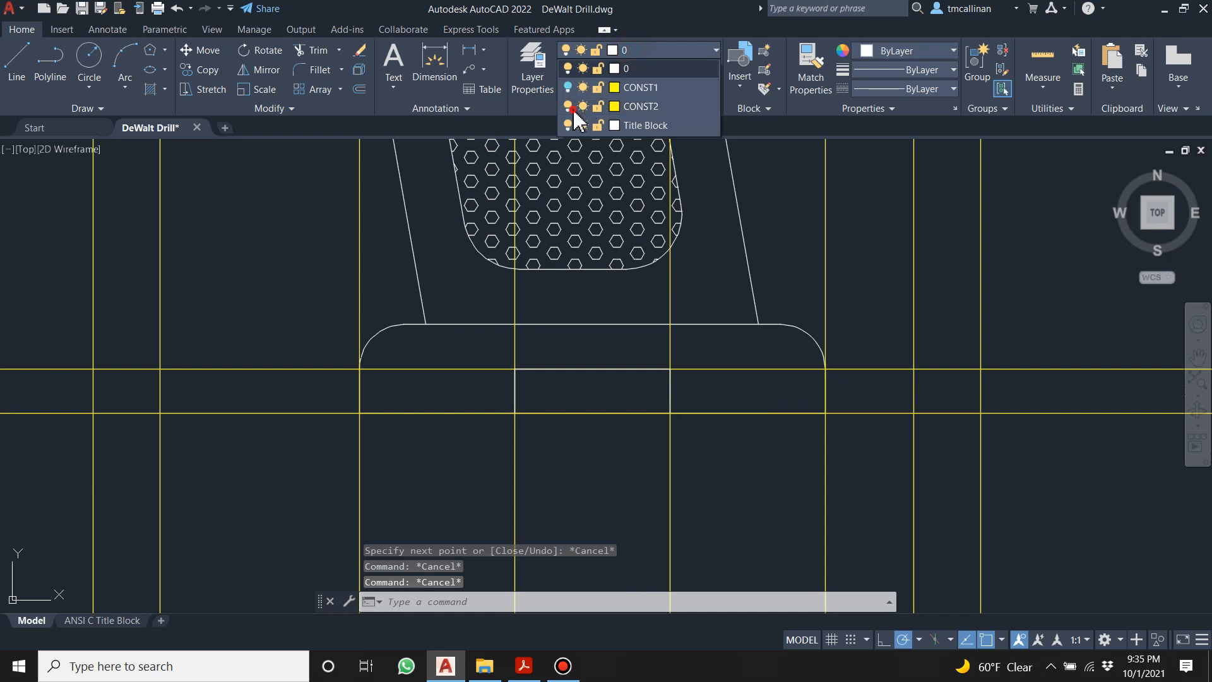
{"action": "left_click", "coordinate": [566, 109]}
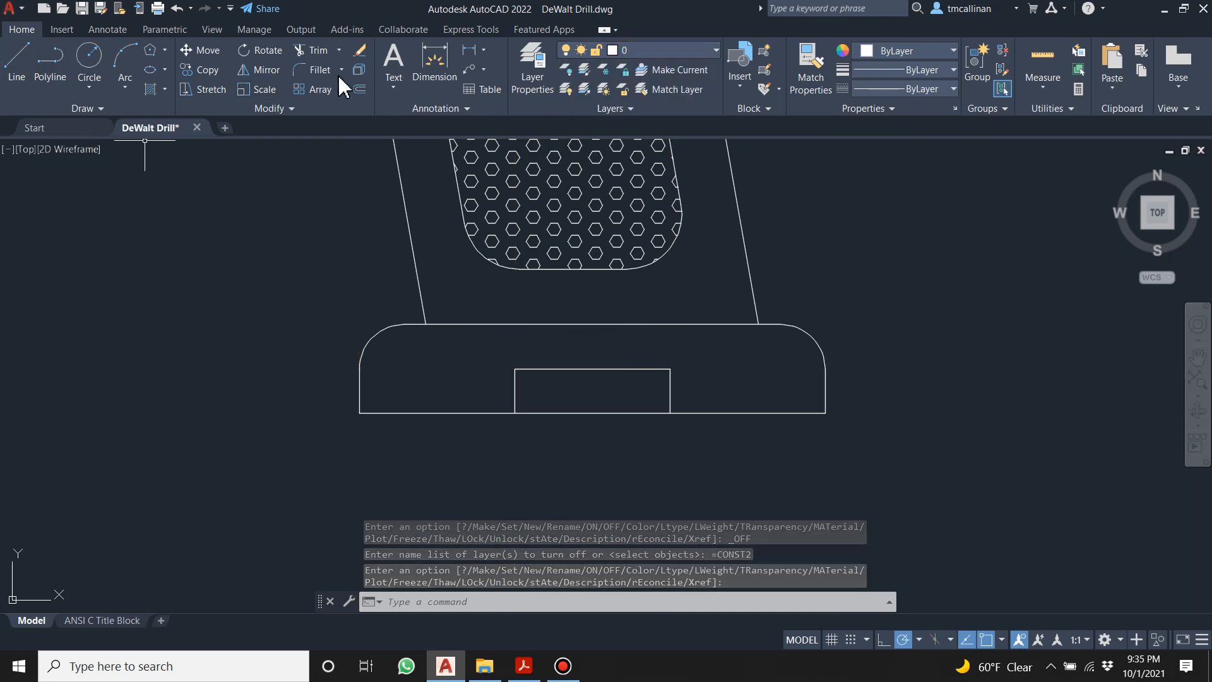
Fillet the recess's upper-left corner with a 0.1 radius.
{"action": "left_click", "coordinate": [314, 71]}
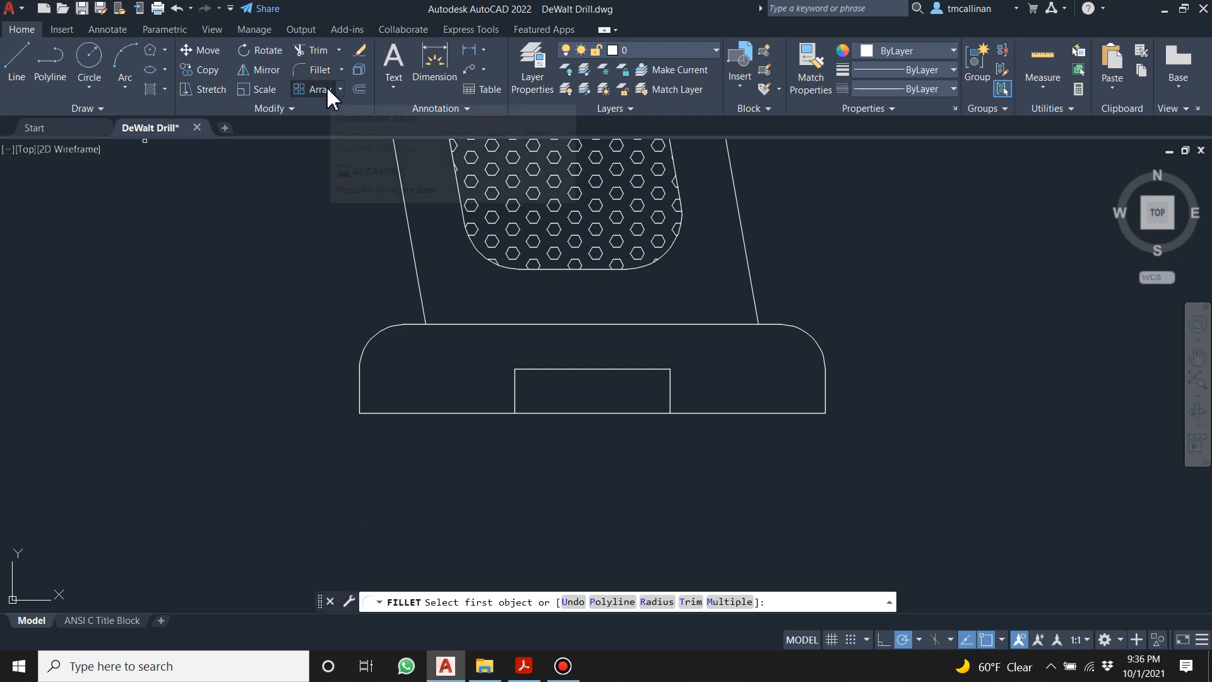
{"action": "type", "text": "r"}
{"action": "key", "text": "Return"}
{"action": "type", "text": ".1"}
{"action": "key", "text": "Return"}
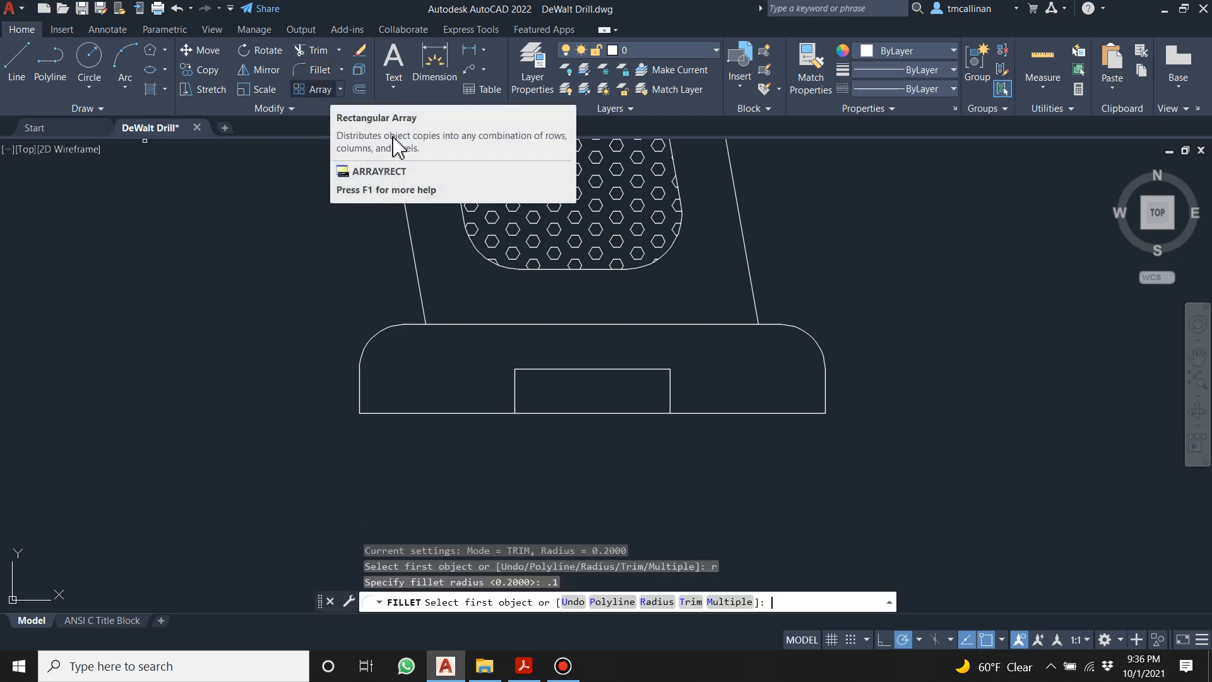
{"action": "left_click", "coordinate": [515, 390]}
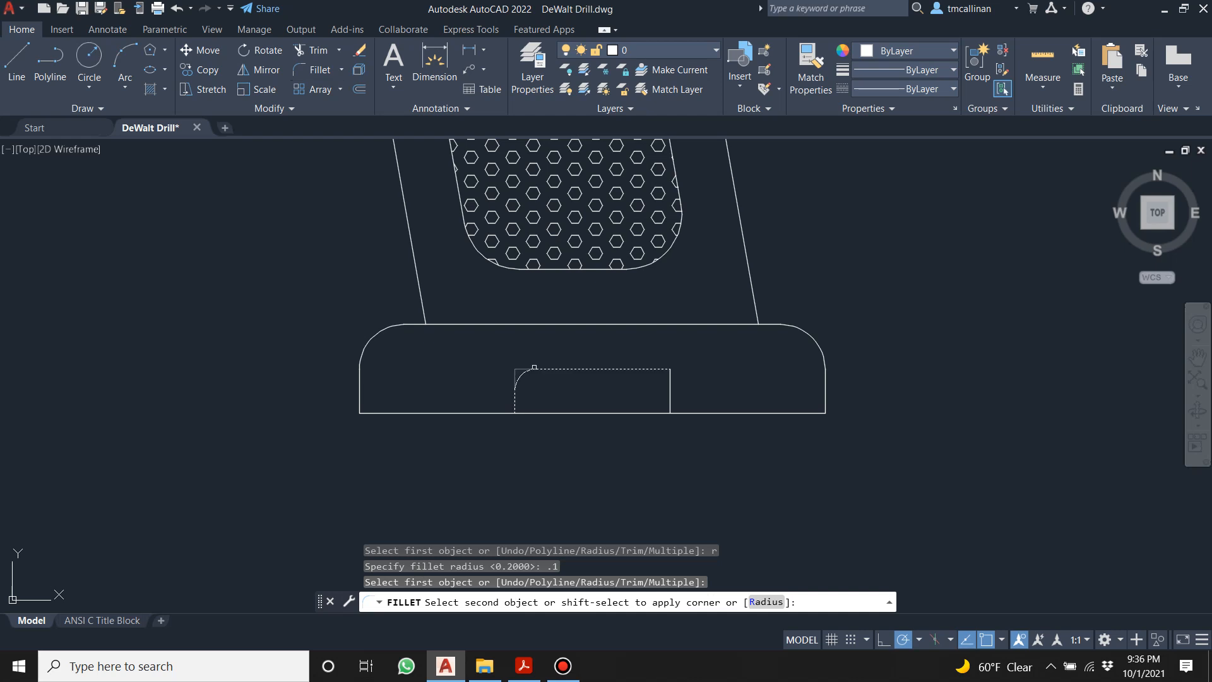
{"action": "left_click", "coordinate": [535, 372]}
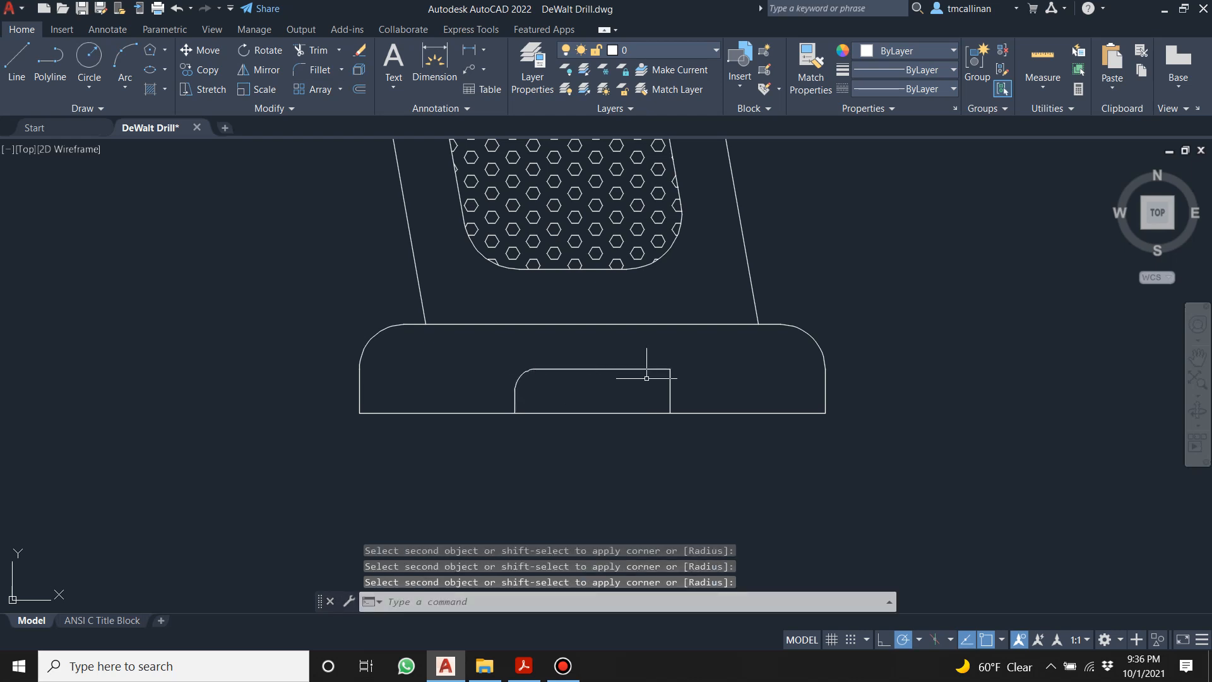
Fillet the recess's upper-right corner with the same 0.1 radius.
{"action": "left_click", "coordinate": [319, 70]}
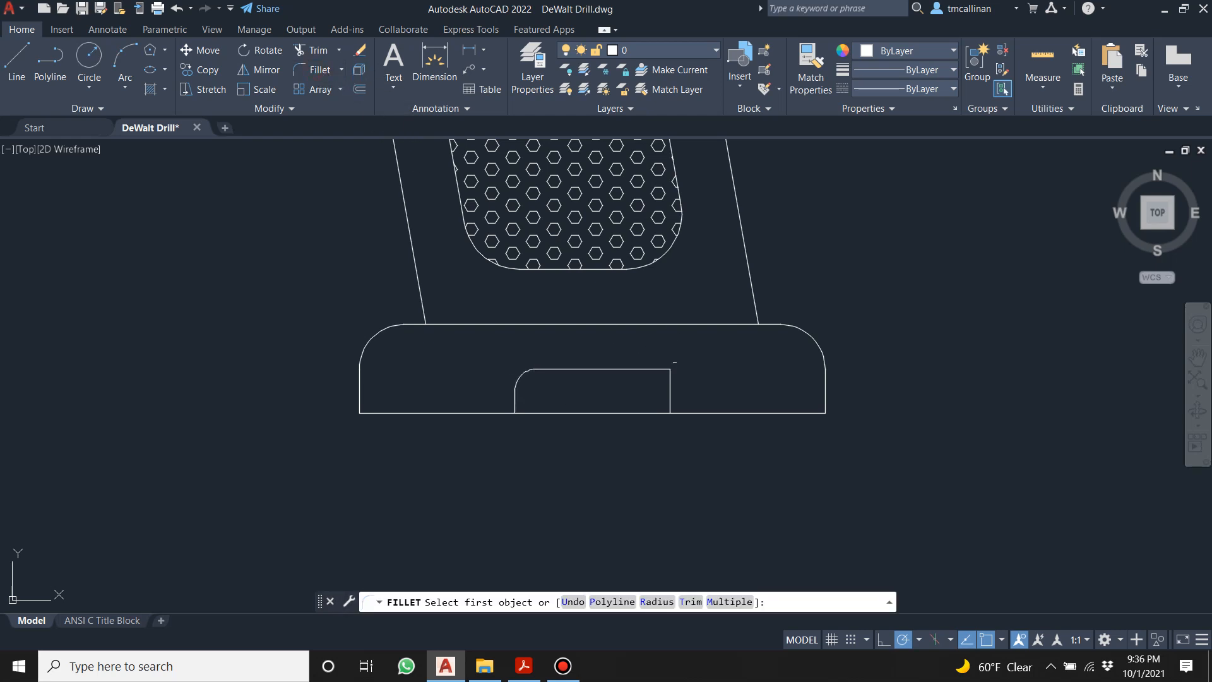
{"action": "left_click", "coordinate": [634, 371]}
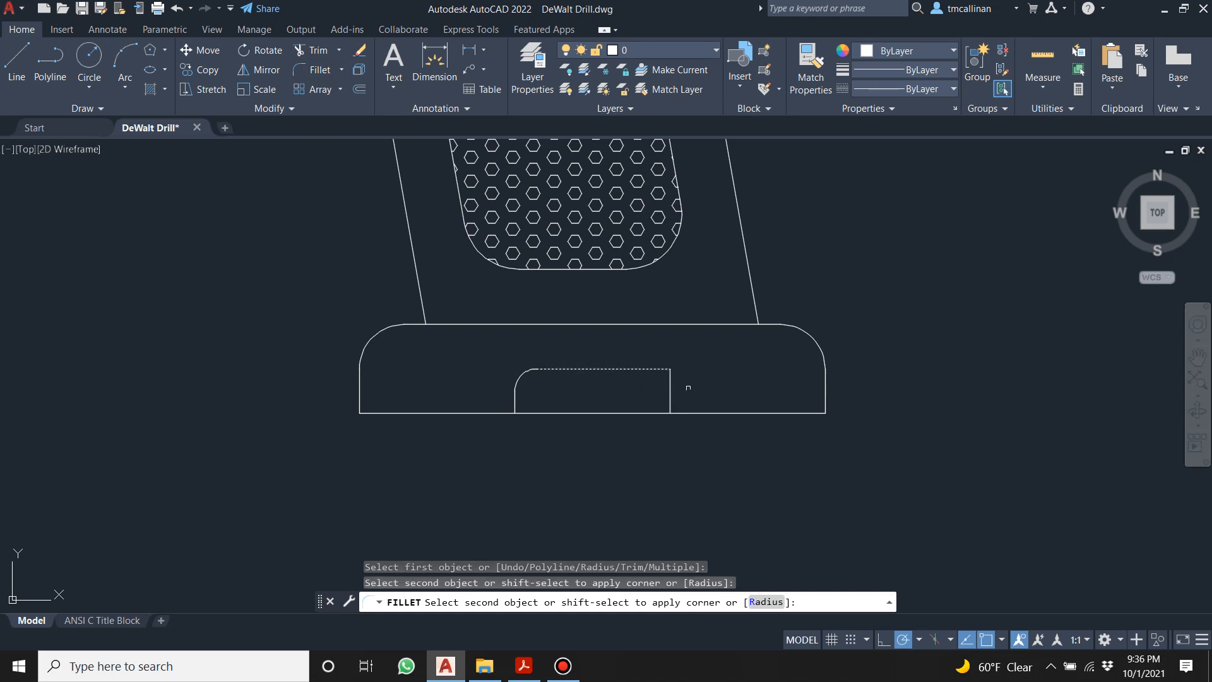
{"action": "left_click", "coordinate": [672, 392]}
{"action": "key", "text": "Escape"}
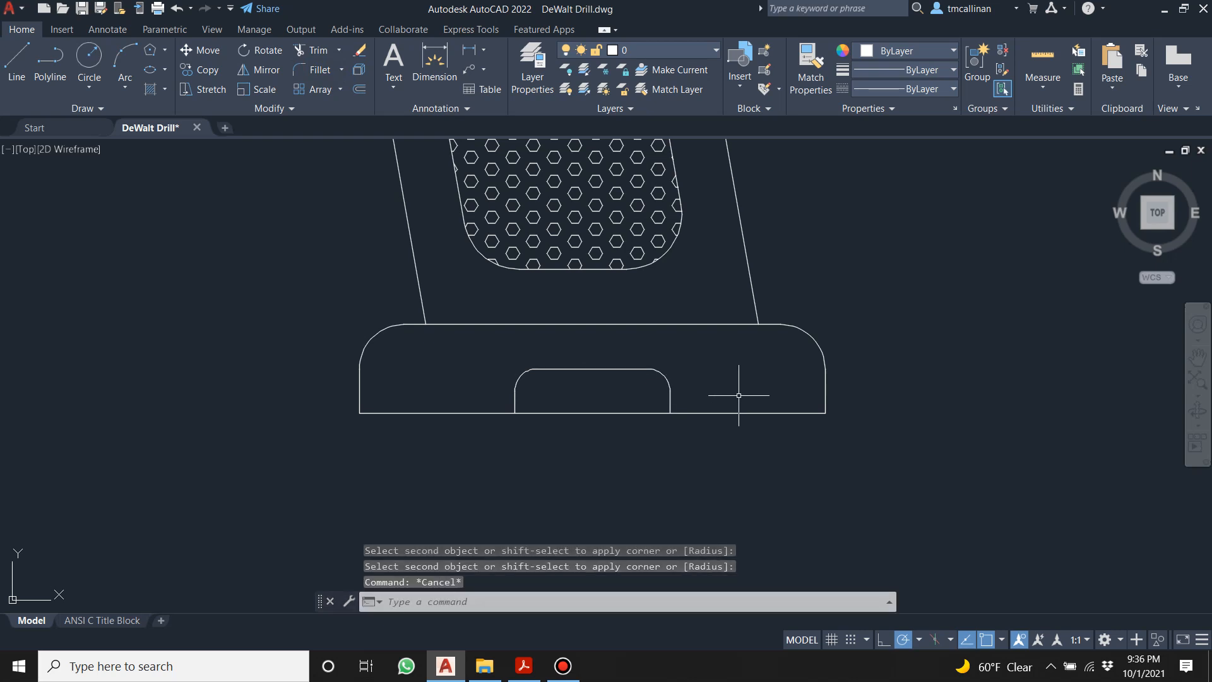
Check the finished base, review the chuck-connecting section's dimensions in the PDF exercise in Acrobat, and return to AutoCAD.
{"action": "scroll", "coordinate": [739, 395], "scroll_direction": "down", "scroll_amount": 10}
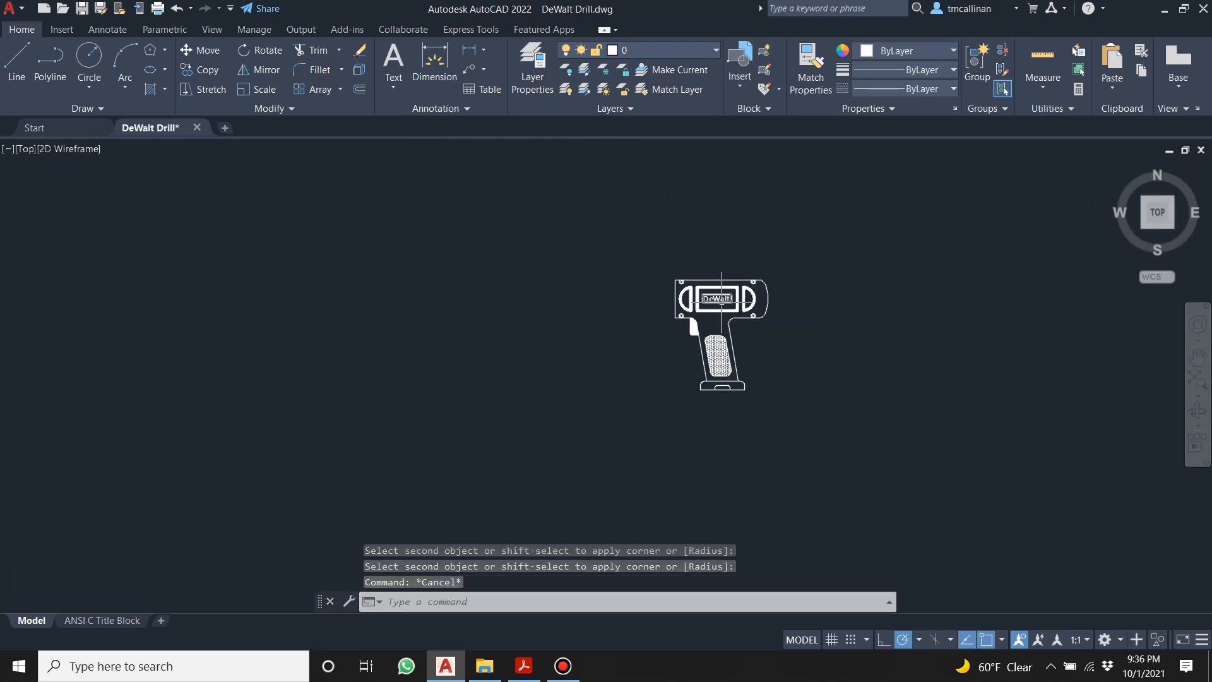
{"action": "scroll", "coordinate": [759, 400], "scroll_direction": "up", "scroll_amount": 5}
{"action": "scroll", "coordinate": [698, 449], "scroll_direction": "up", "scroll_amount": 2}
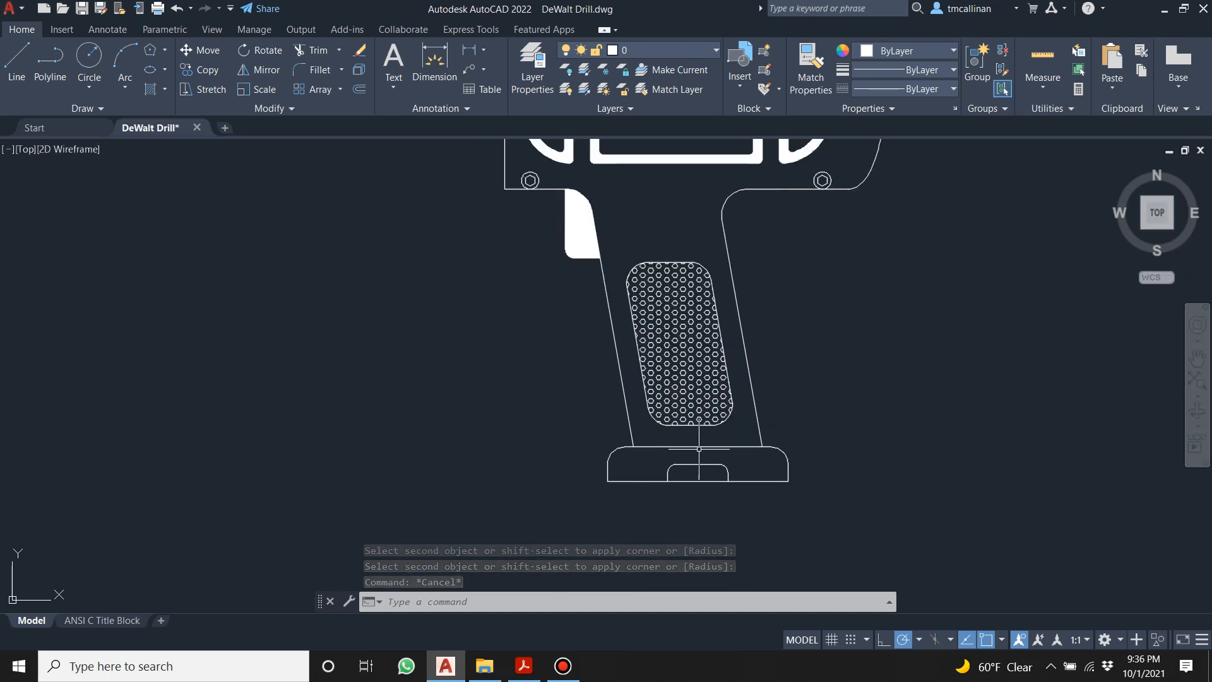
{"action": "scroll", "coordinate": [782, 451], "scroll_direction": "up", "scroll_amount": 2}
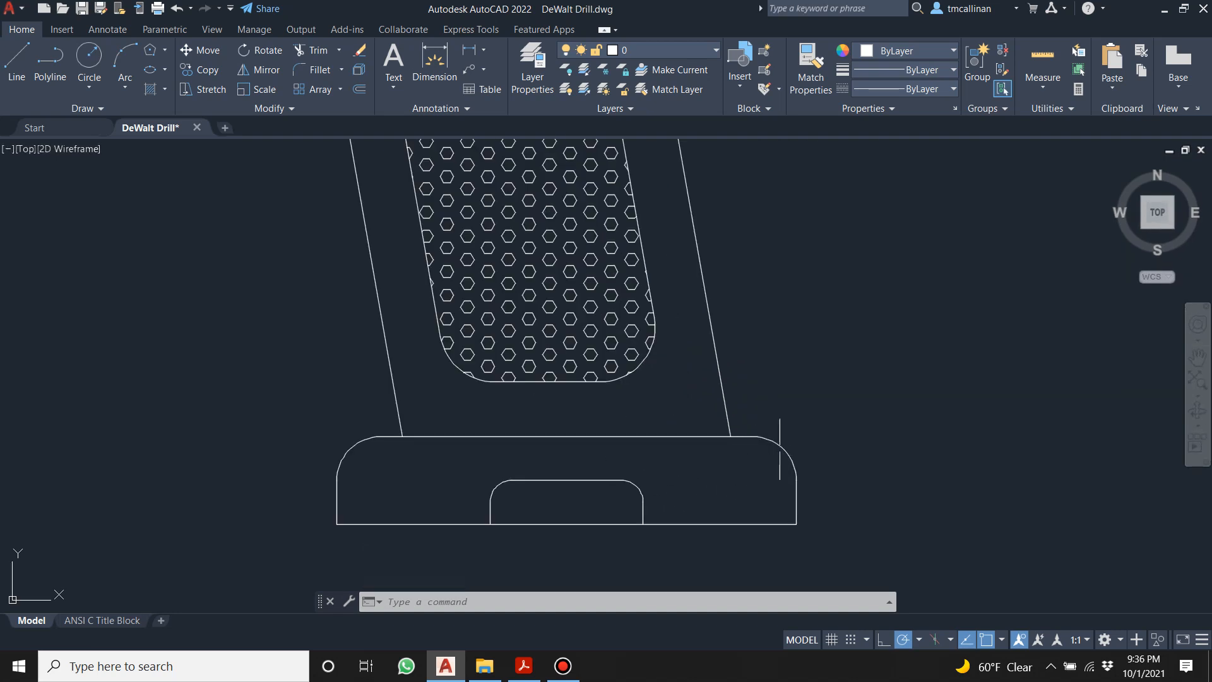
{"action": "scroll", "coordinate": [781, 431], "scroll_direction": "down", "scroll_amount": 5}
{"action": "scroll", "coordinate": [676, 270], "scroll_direction": "up", "scroll_amount": 4}
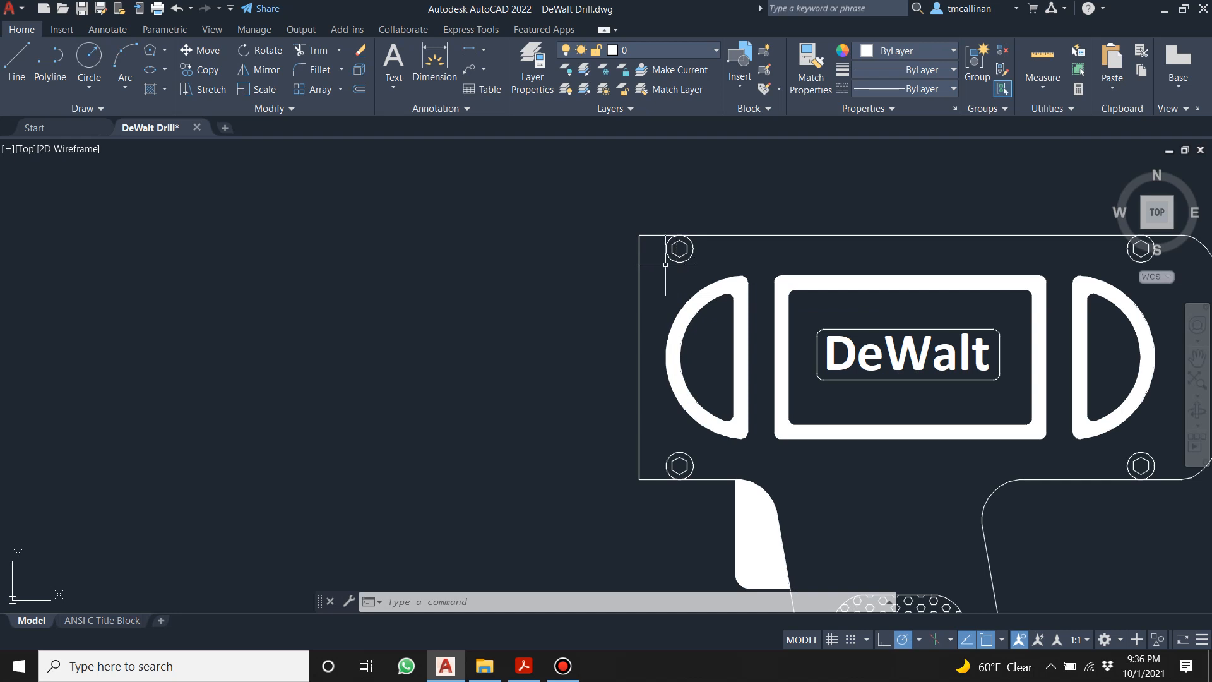
{"action": "left_click", "coordinate": [524, 666]}
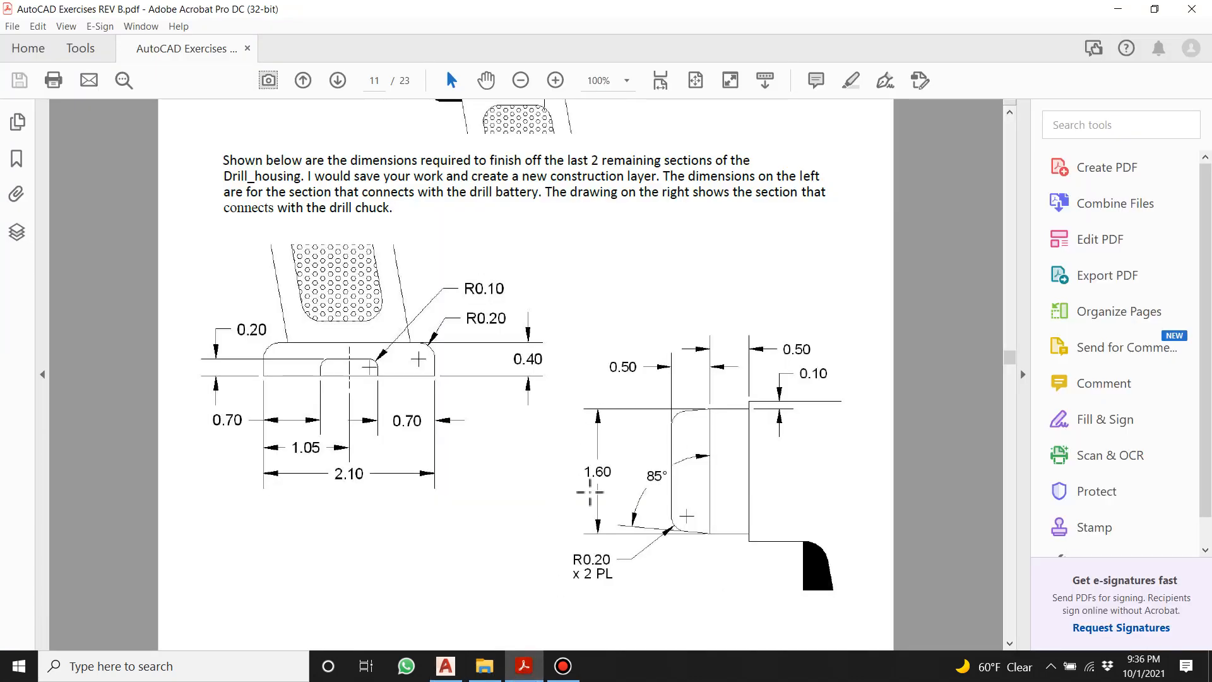
{"action": "scroll", "coordinate": [591, 492], "scroll_direction": "down", "scroll_amount": 10}
{"action": "scroll", "coordinate": [737, 400], "scroll_direction": "up", "scroll_amount": 10}
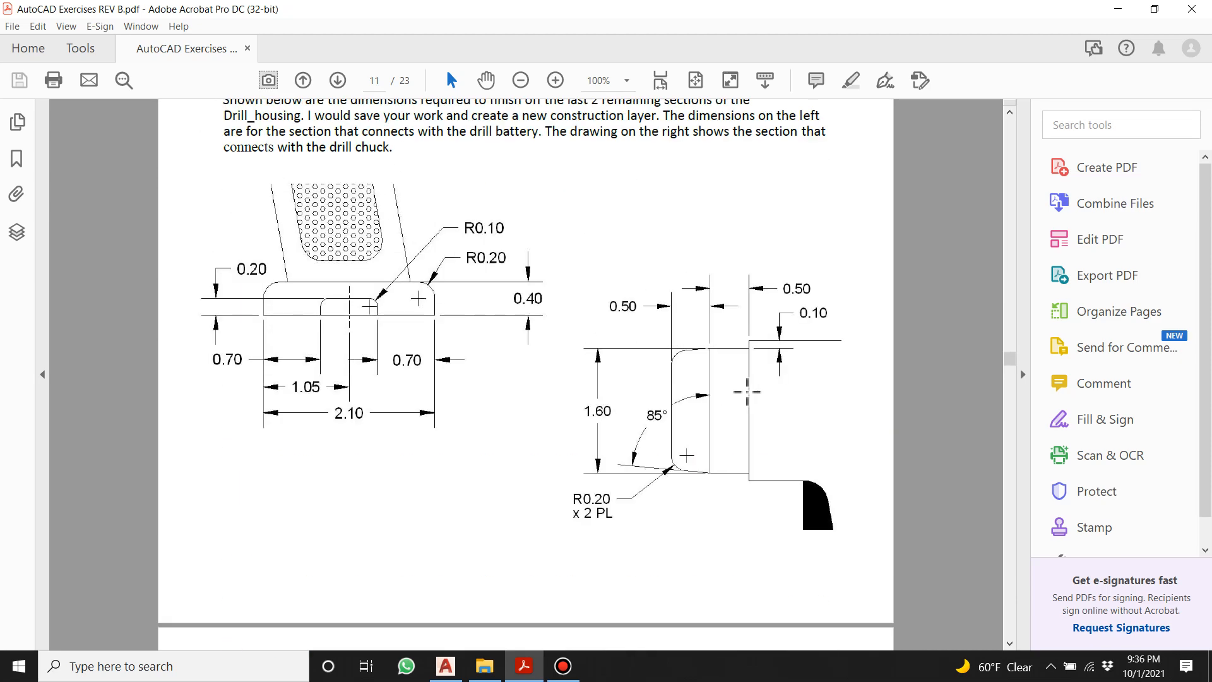
{"action": "scroll", "coordinate": [748, 359], "scroll_direction": "up", "scroll_amount": 1}
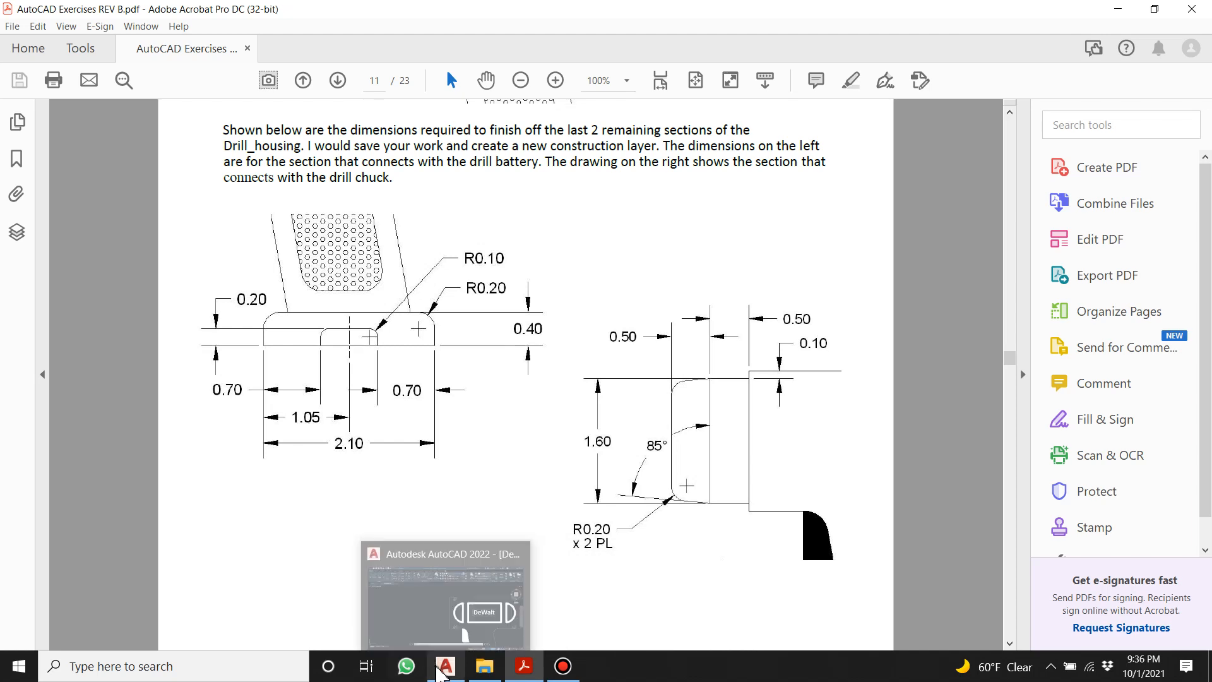
{"action": "left_click", "coordinate": [443, 671]}
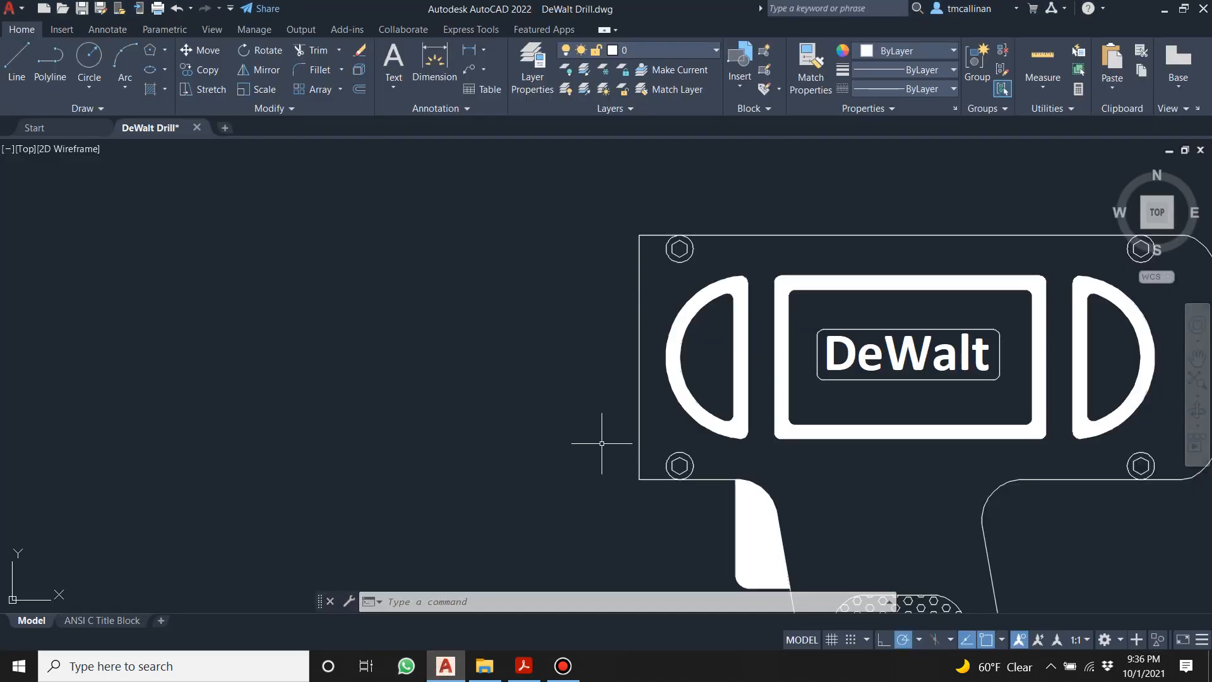
On layer 0, draw a line from the housing's upper-left corner 0.1 down and 0.5 outward to the left.
{"action": "key", "text": "Escape"}
{"action": "key", "text": "Escape"}
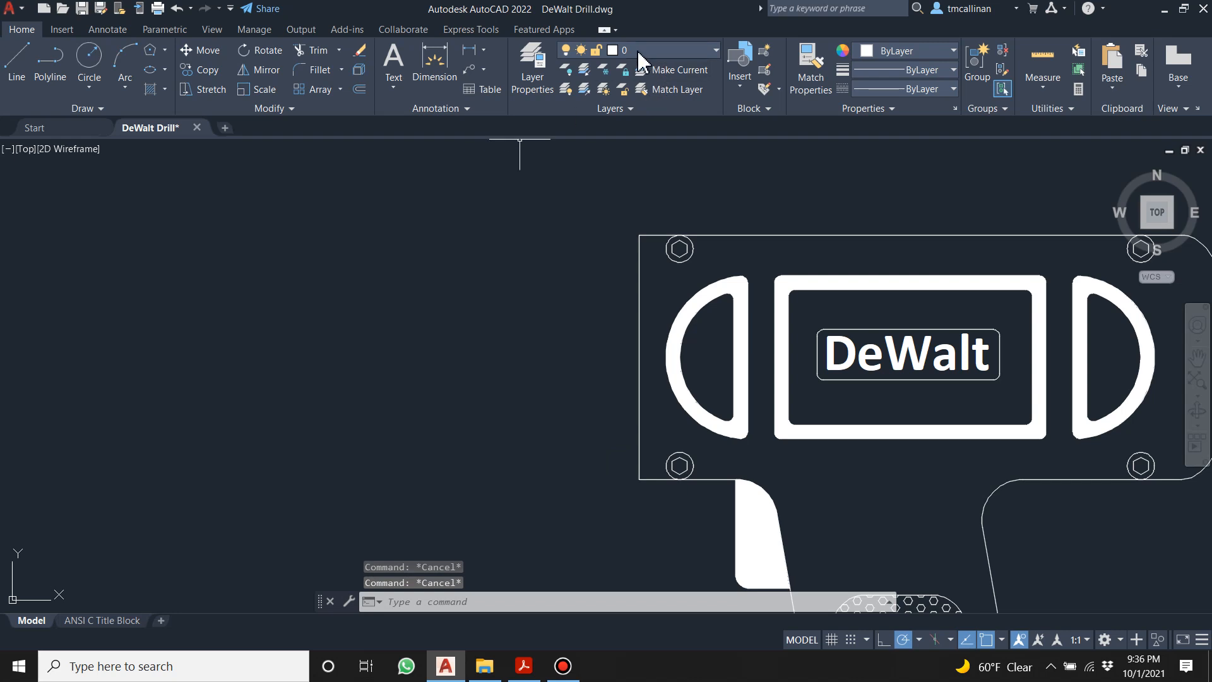
{"action": "left_click", "coordinate": [17, 62]}
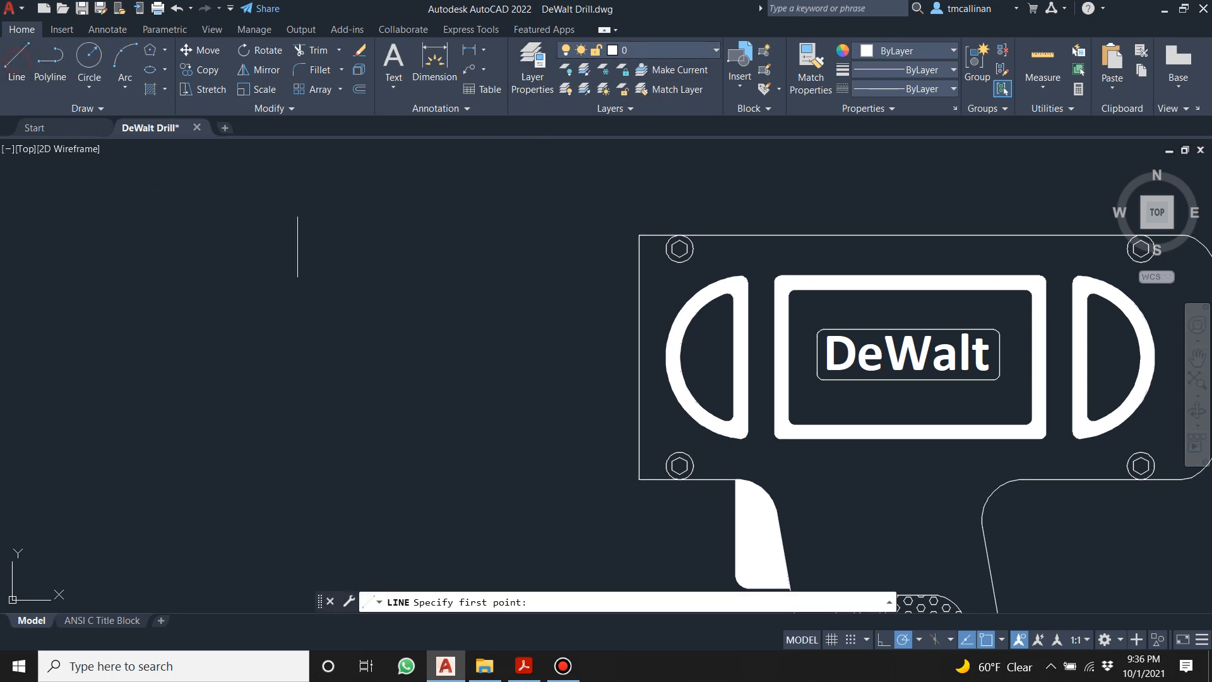
{"action": "left_click", "coordinate": [639, 236]}
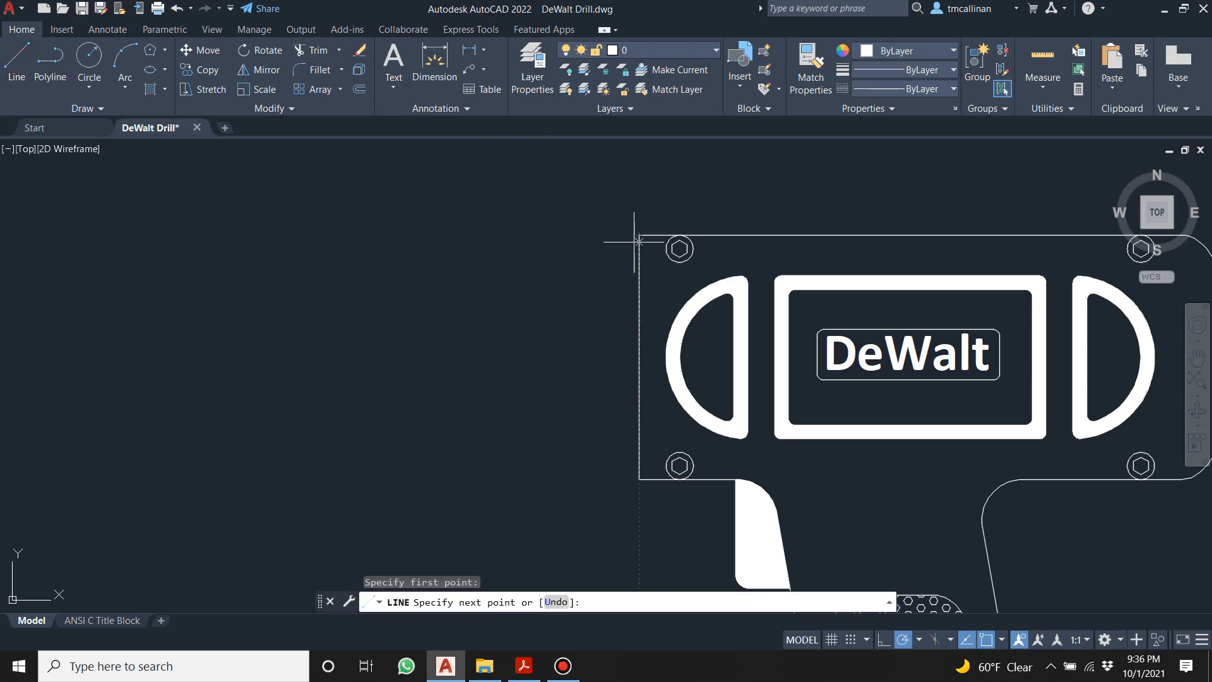
{"action": "type", "text": ".1"}
{"action": "key", "text": "Return"}
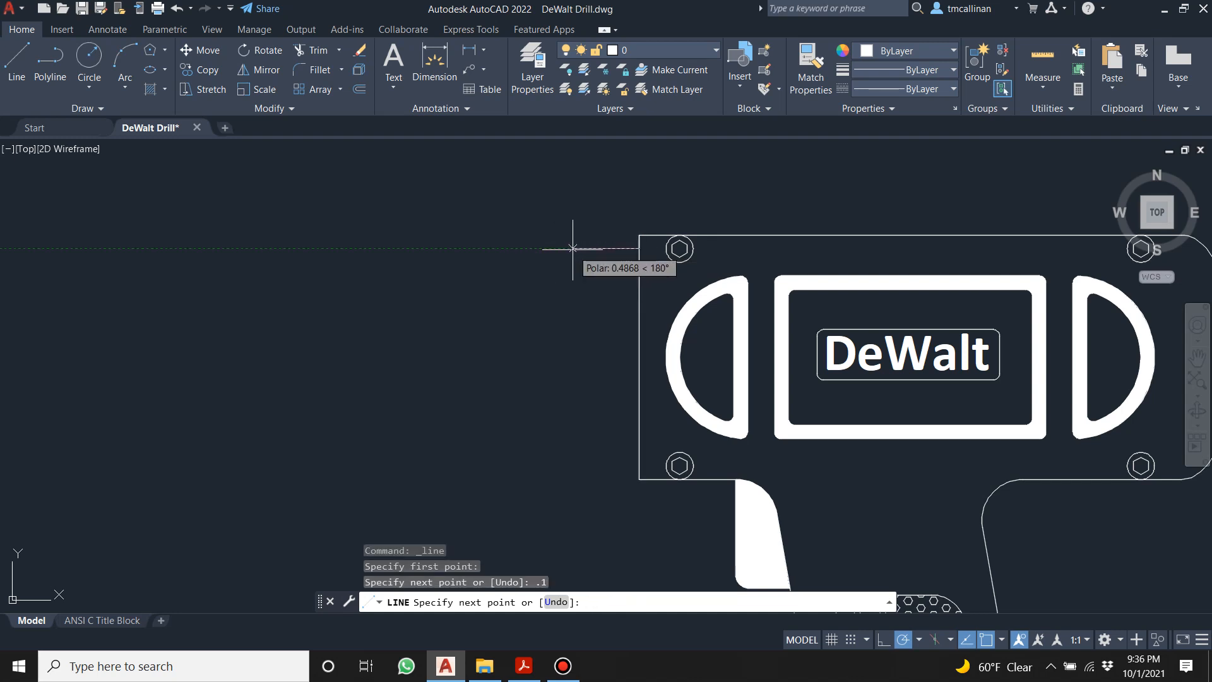
{"action": "type", "text": ".5"}
{"action": "key", "text": "Return"}
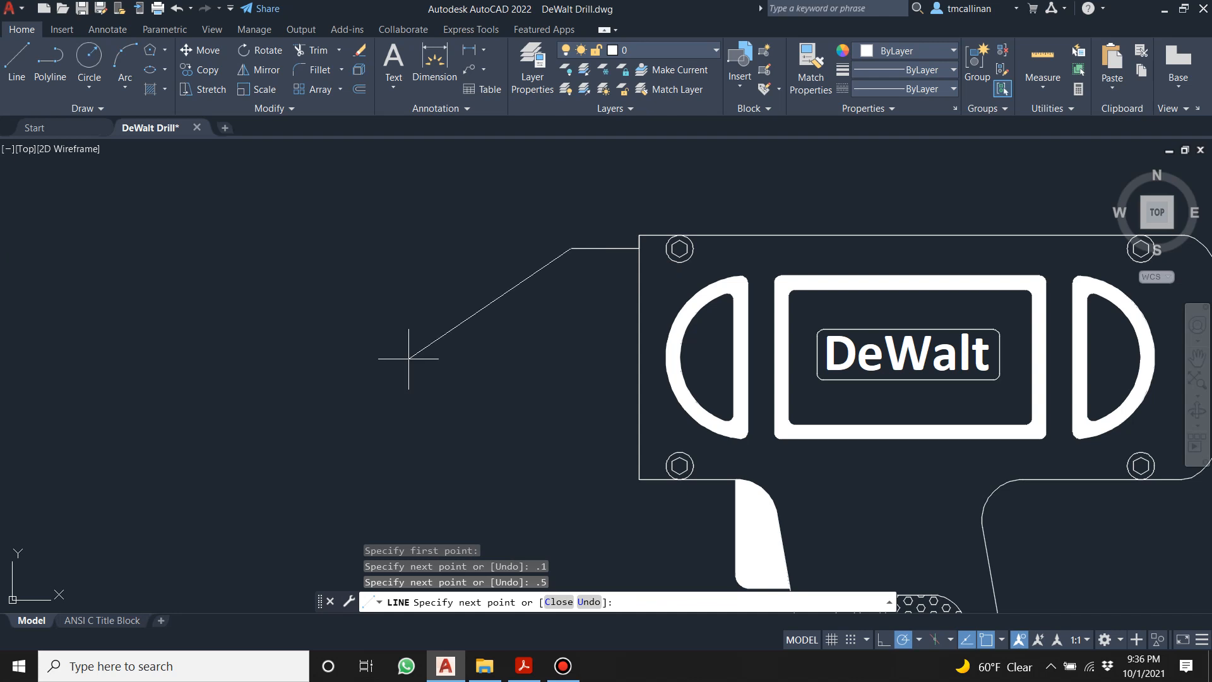
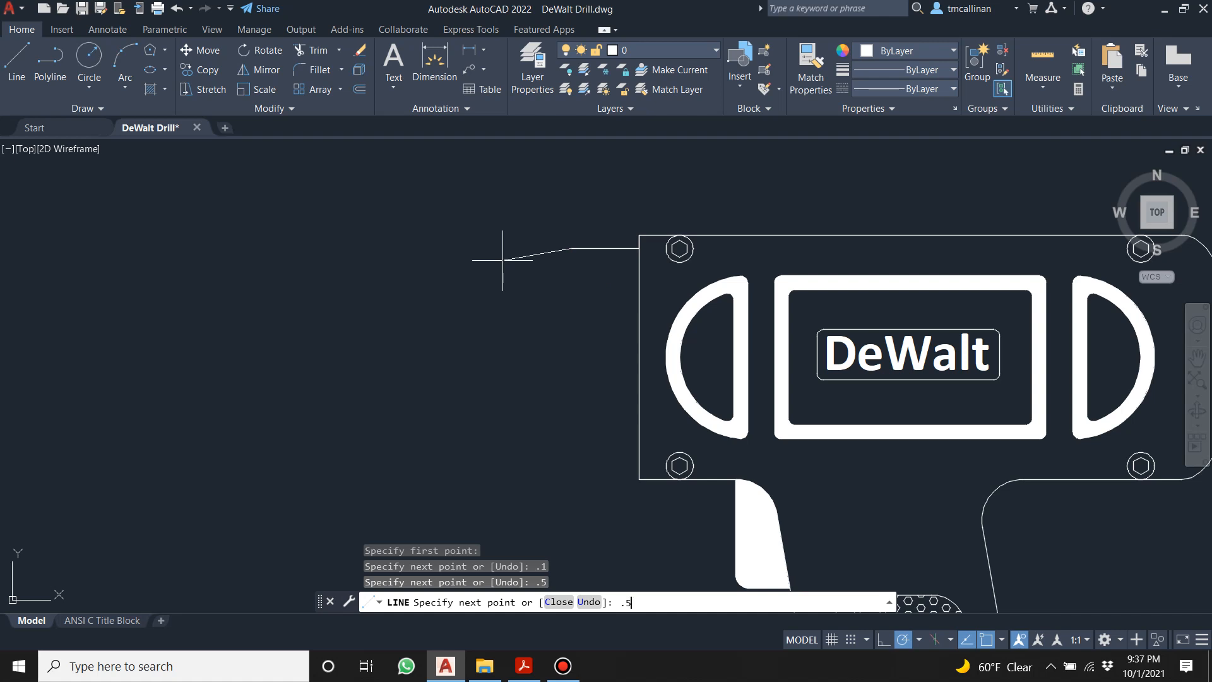
Try a slightly sloped 0.5 segment continuing from the line's free end, and erase it.
{"action": "key", "text": "Return"}
{"action": "key", "text": "Escape"}
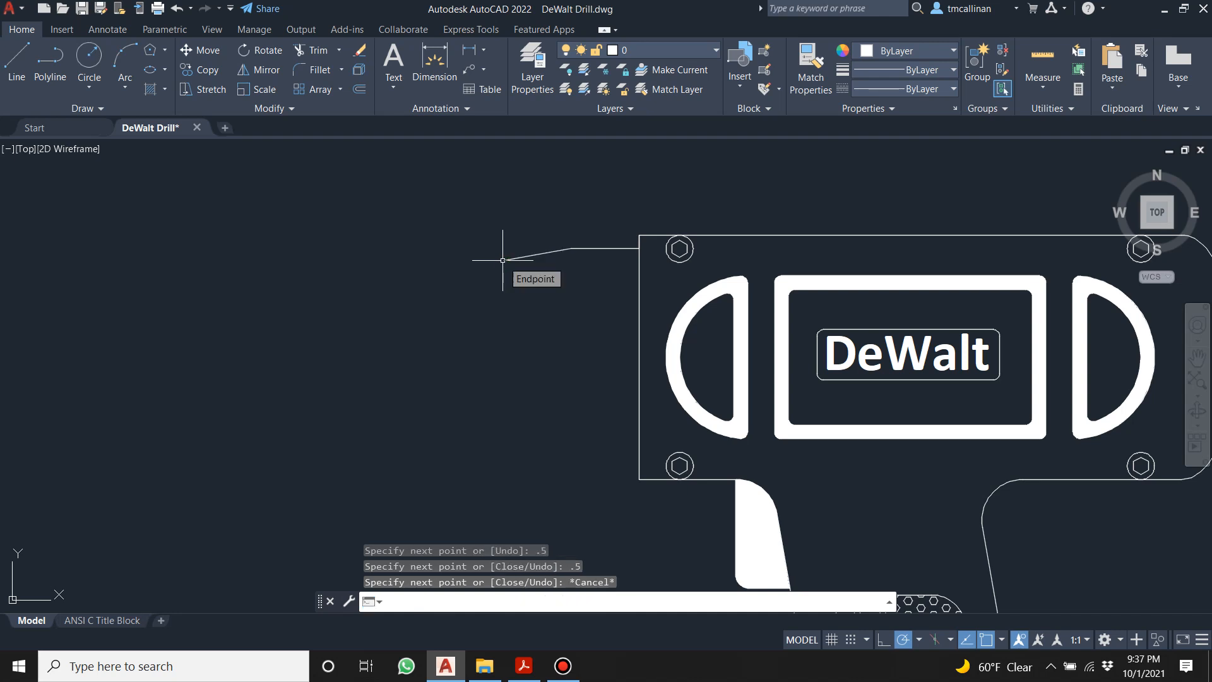
{"action": "key", "text": "Escape"}
{"action": "left_click", "coordinate": [532, 254]}
{"action": "key", "text": "Delete"}
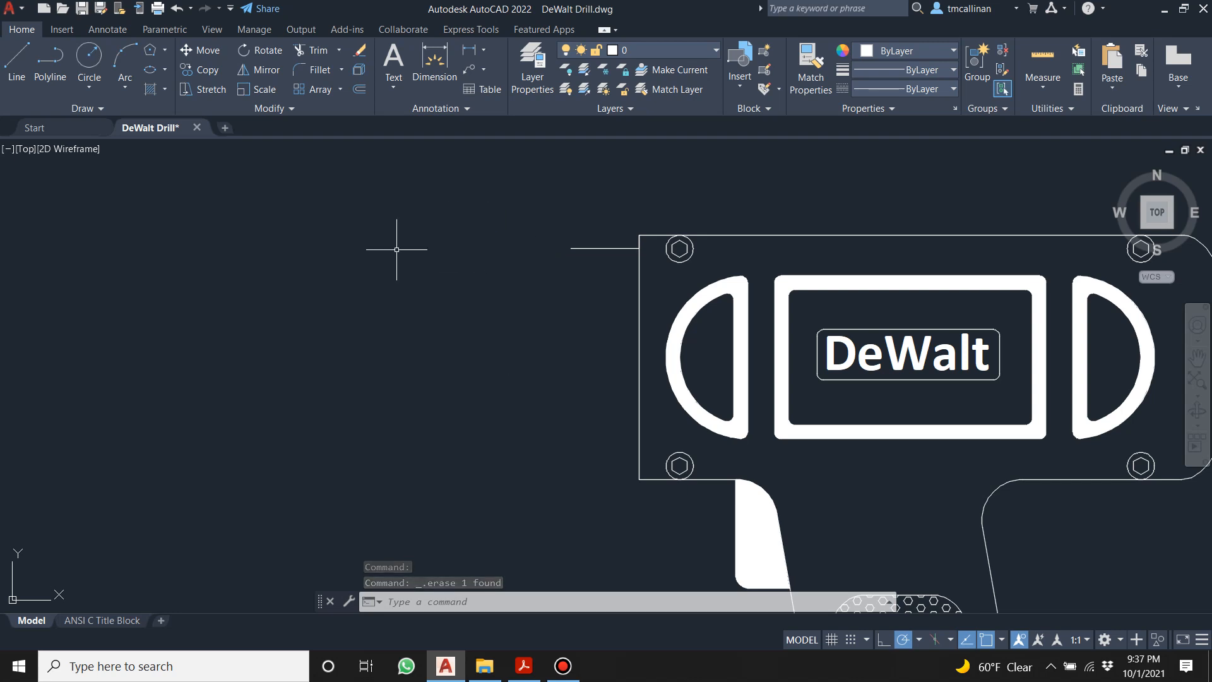
Turn layer CONST2 on to inspect its construction lines, and turn it off again.
{"action": "left_click", "coordinate": [634, 50]}
{"action": "left_click", "coordinate": [567, 106]}
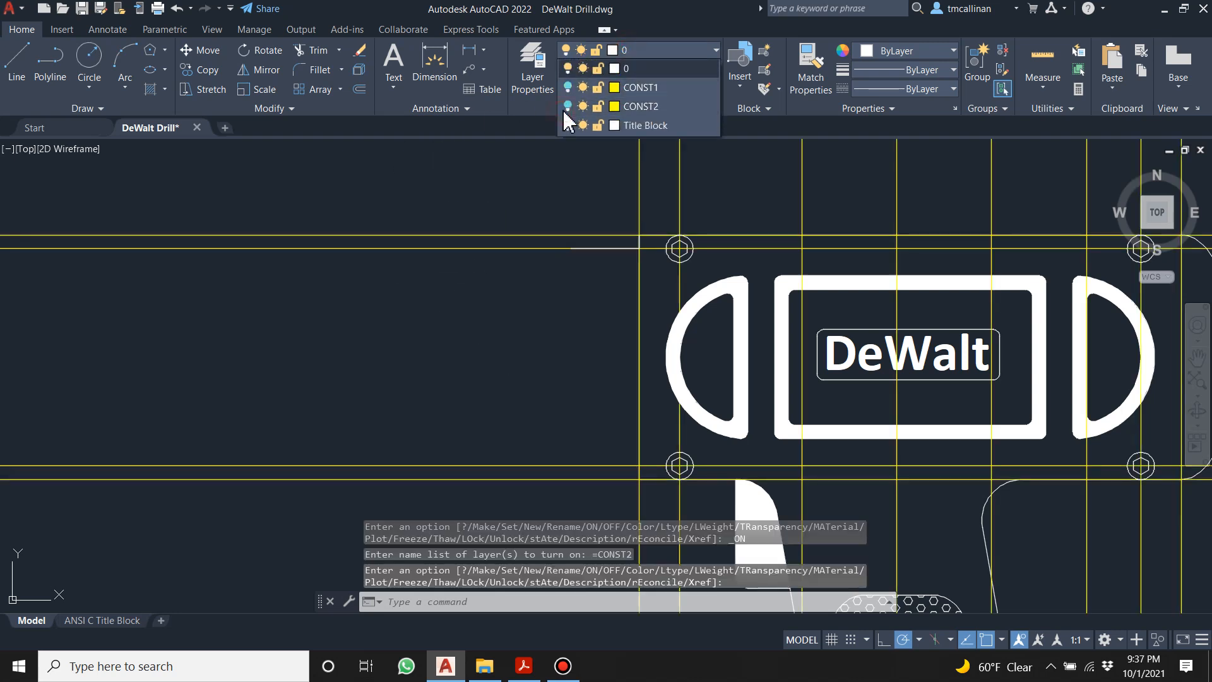
{"action": "left_click", "coordinate": [567, 106]}
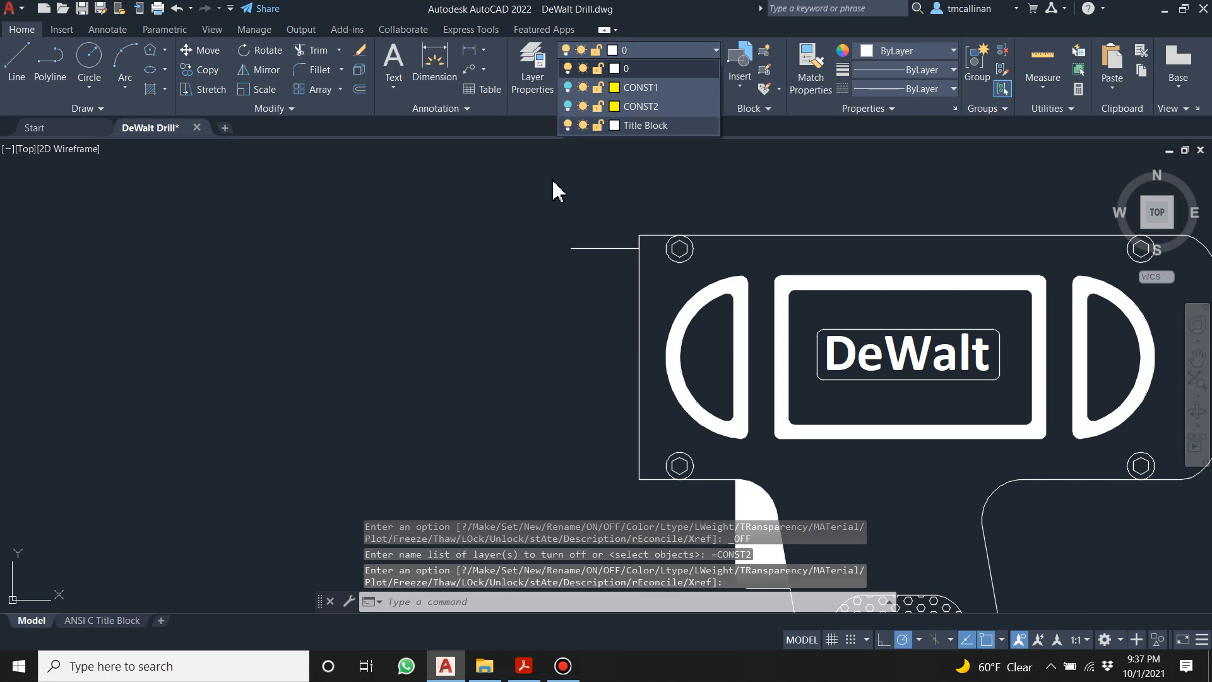
{"action": "left_click", "coordinate": [552, 189]}
Create a new yellow layer named CONST3 and make it the current layer.
{"action": "left_click", "coordinate": [544, 73]}
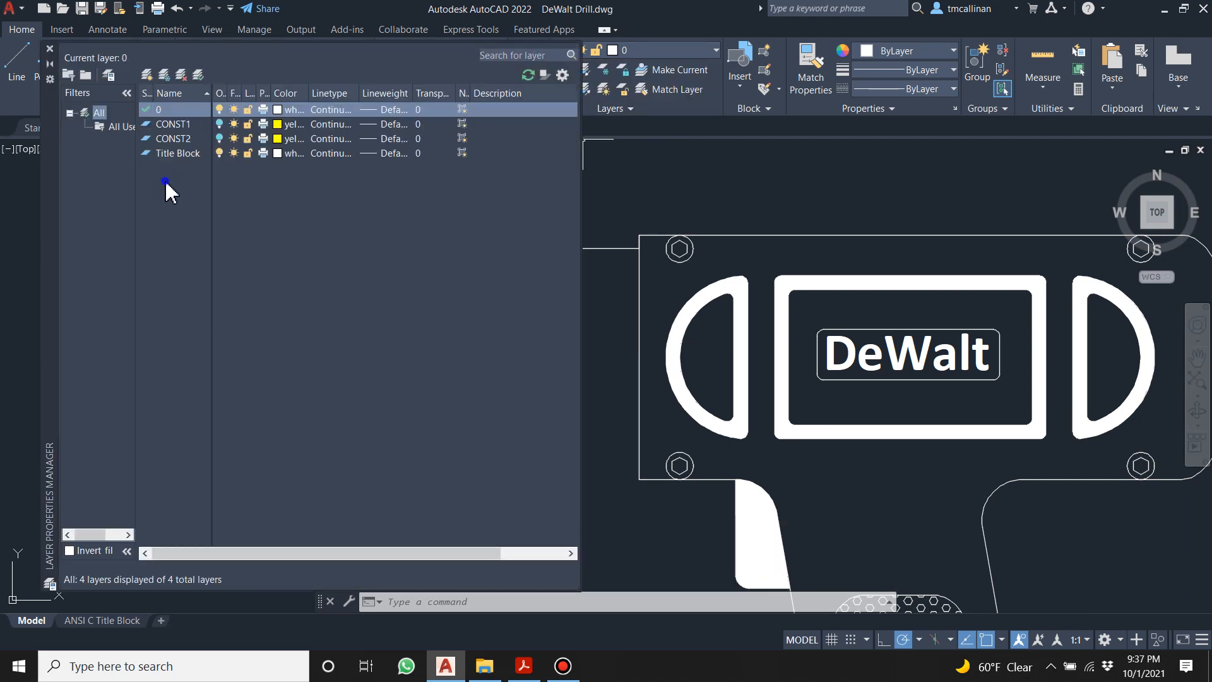
{"action": "right_click", "coordinate": [167, 189]}
{"action": "left_click", "coordinate": [221, 240]}
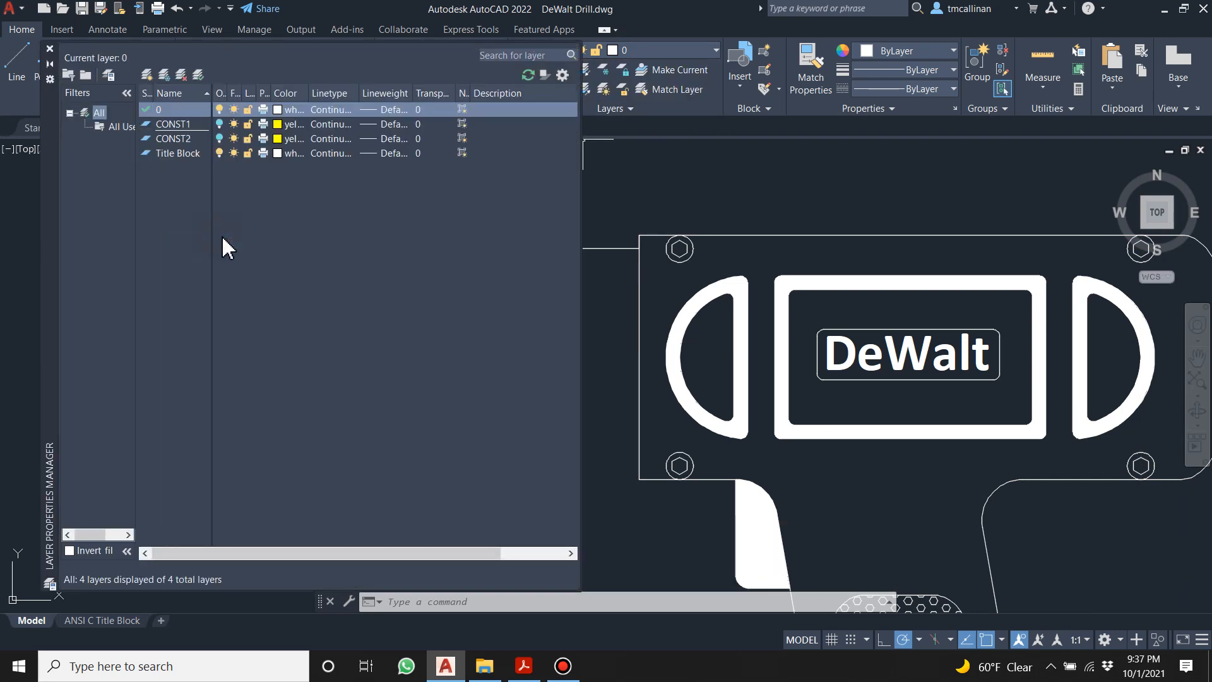
{"action": "type", "text": "CONS"}
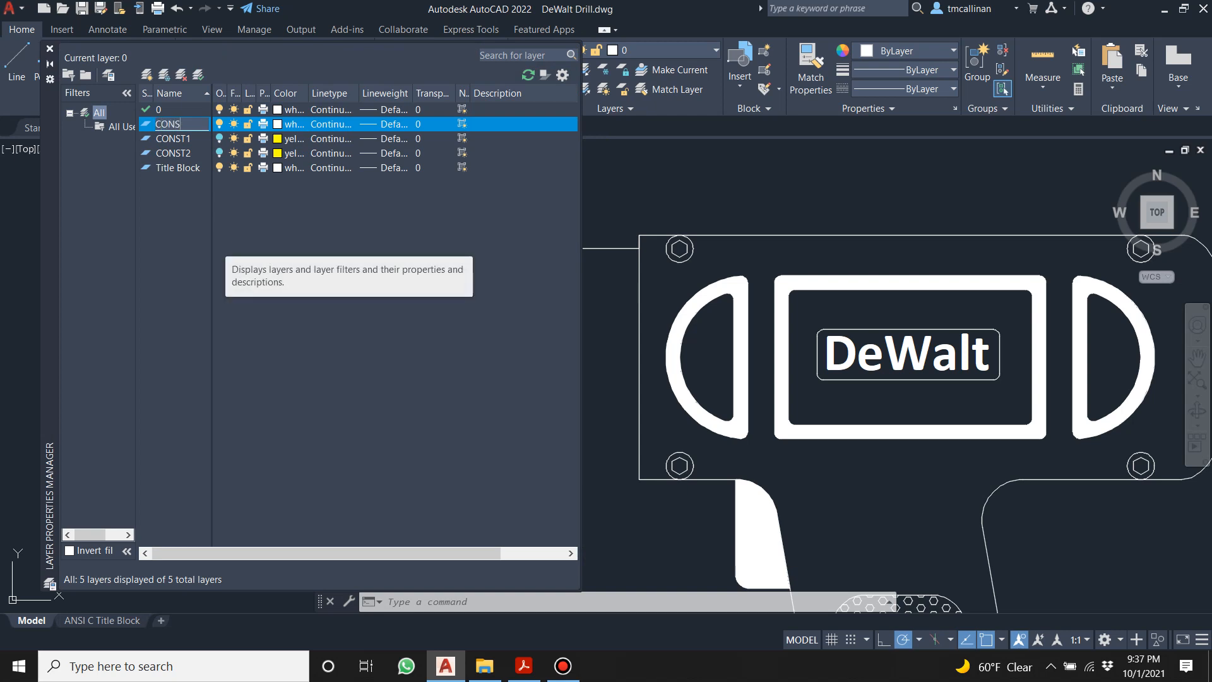
{"action": "left_click", "coordinate": [290, 125]}
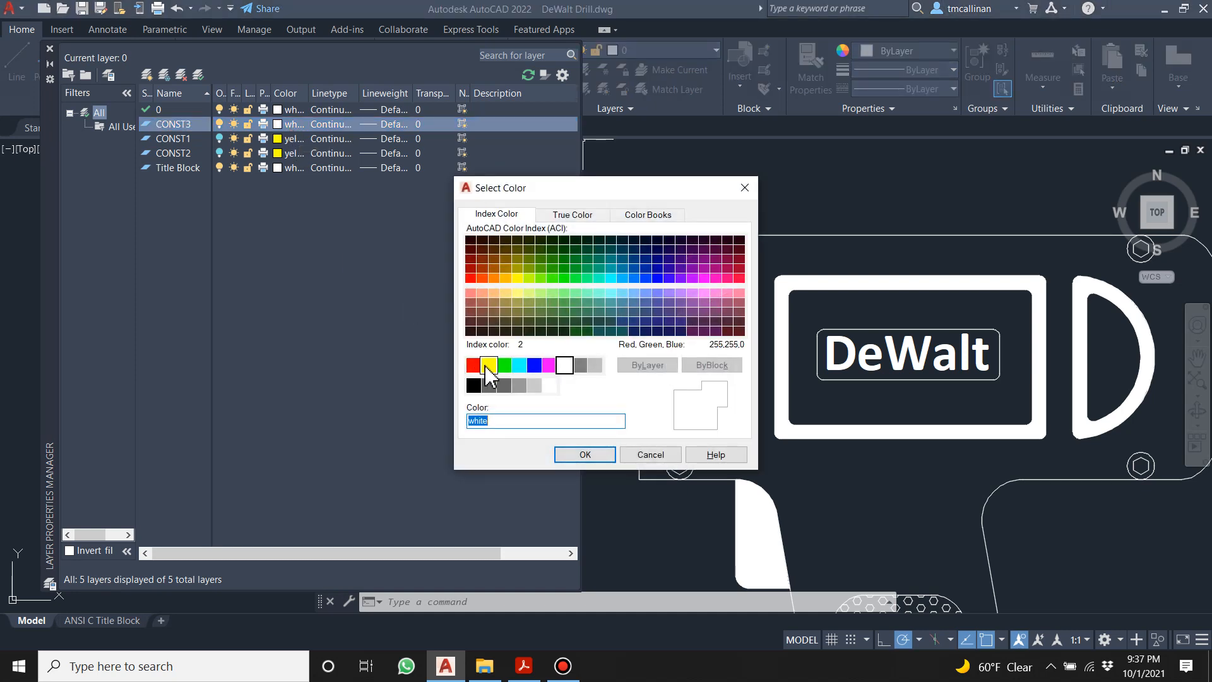
{"action": "left_click", "coordinate": [488, 365]}
{"action": "left_click", "coordinate": [585, 455]}
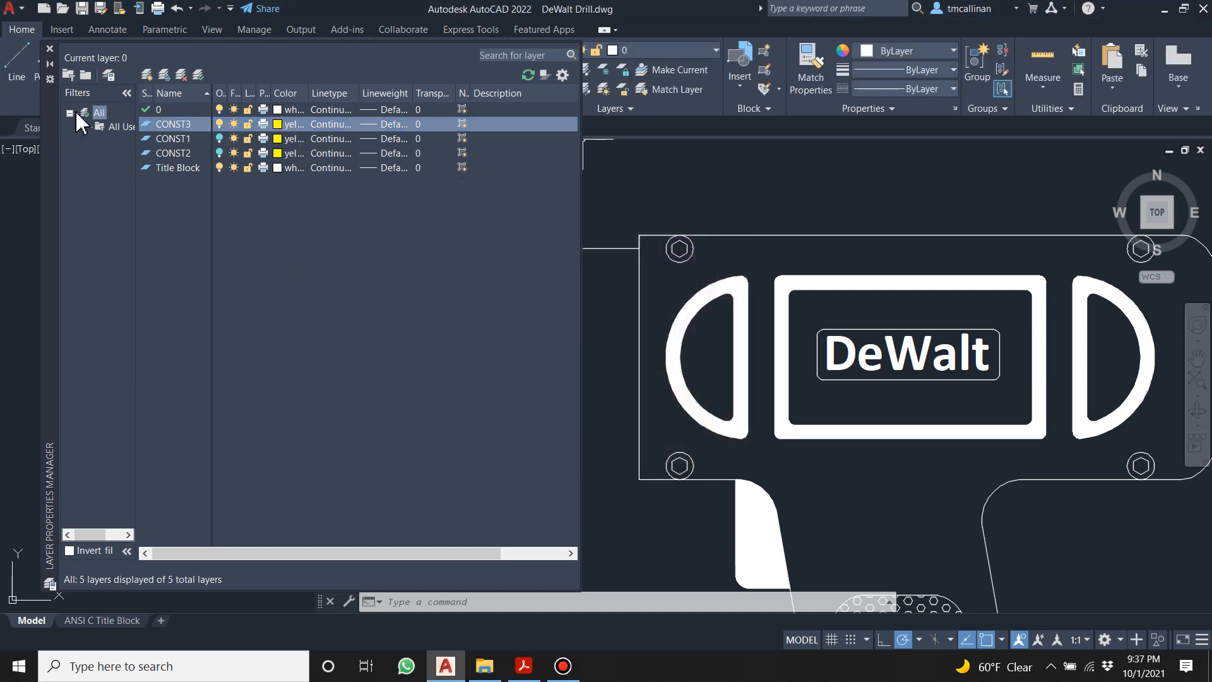
{"action": "left_click", "coordinate": [50, 49]}
{"action": "left_click", "coordinate": [647, 55]}
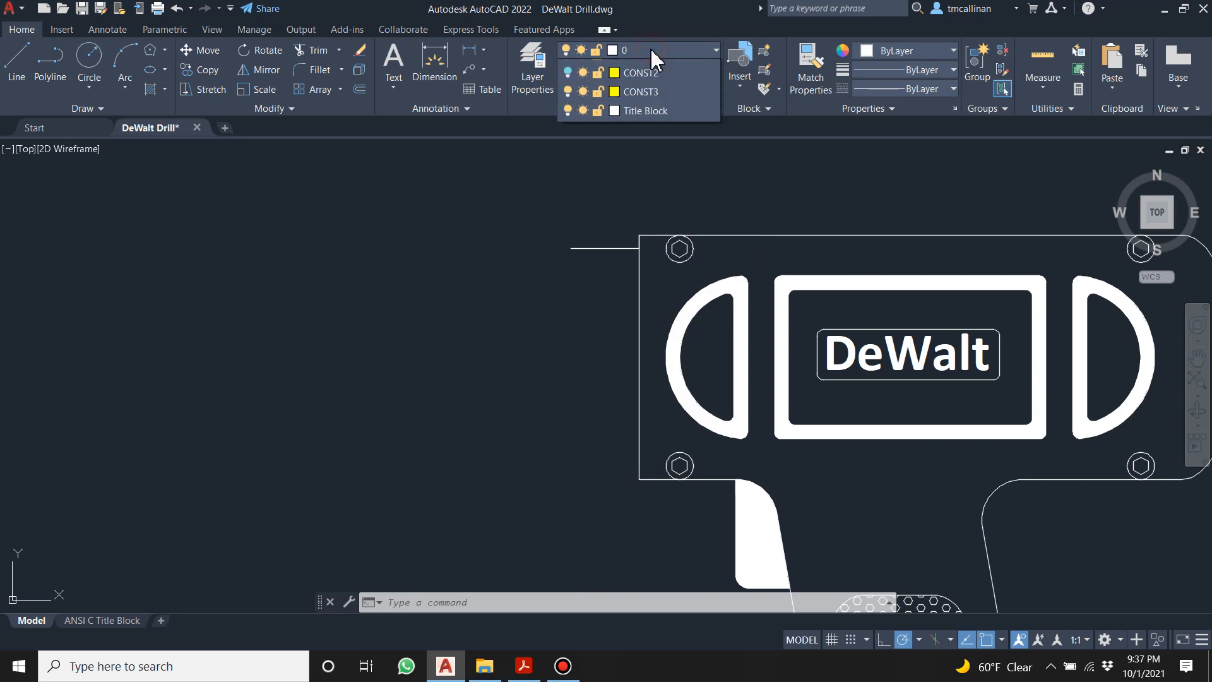
{"action": "left_click", "coordinate": [646, 117]}
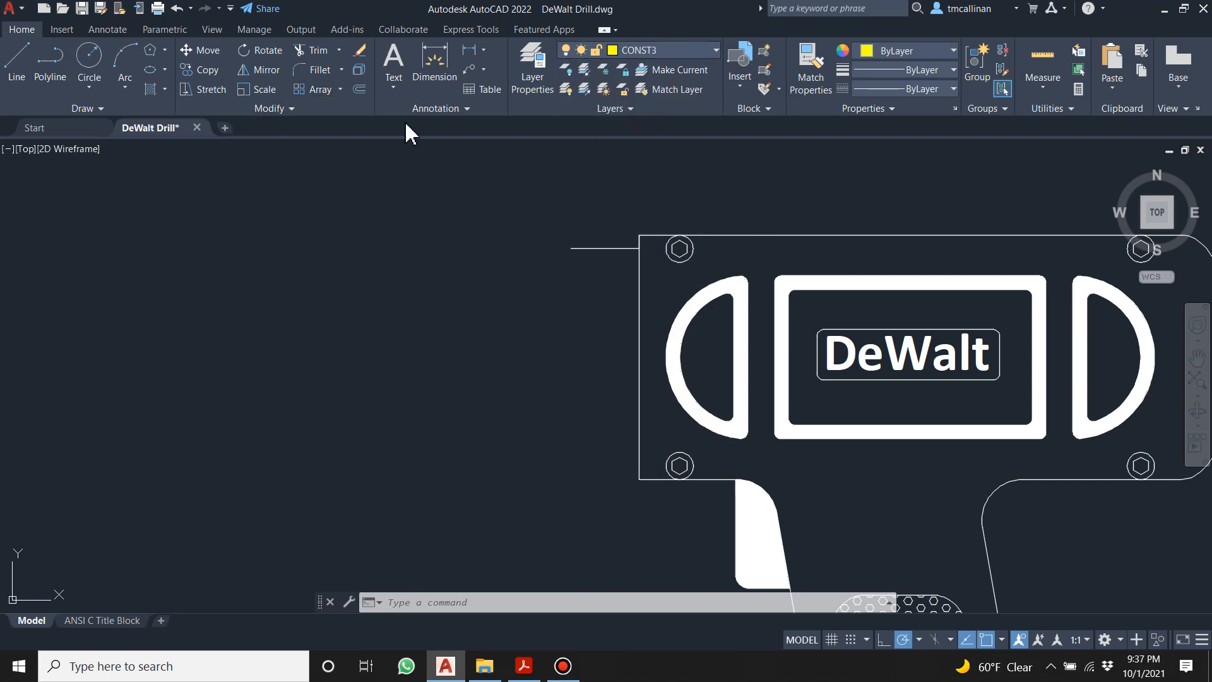
Draw a horizontal construction line through the midpoint of the housing's left edge.
{"action": "left_click", "coordinate": [88, 109]}
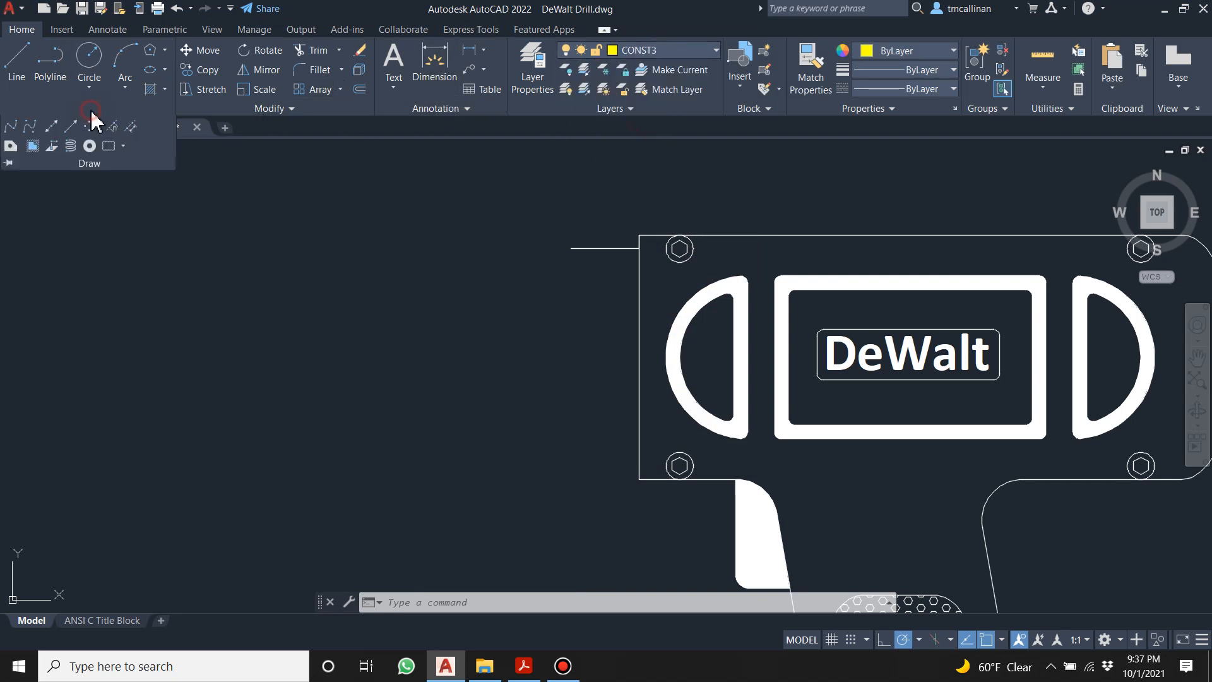
{"action": "left_click", "coordinate": [52, 126]}
{"action": "left_click", "coordinate": [639, 357]}
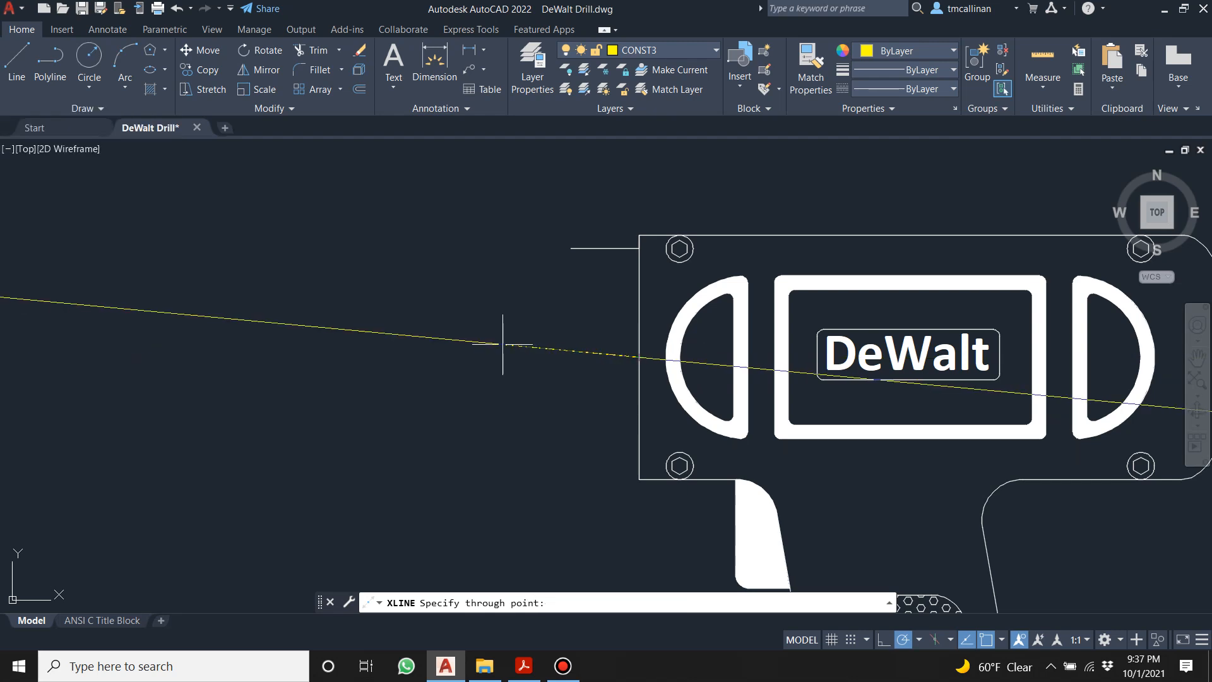
{"action": "left_click", "coordinate": [487, 356]}
{"action": "key", "text": "Return"}
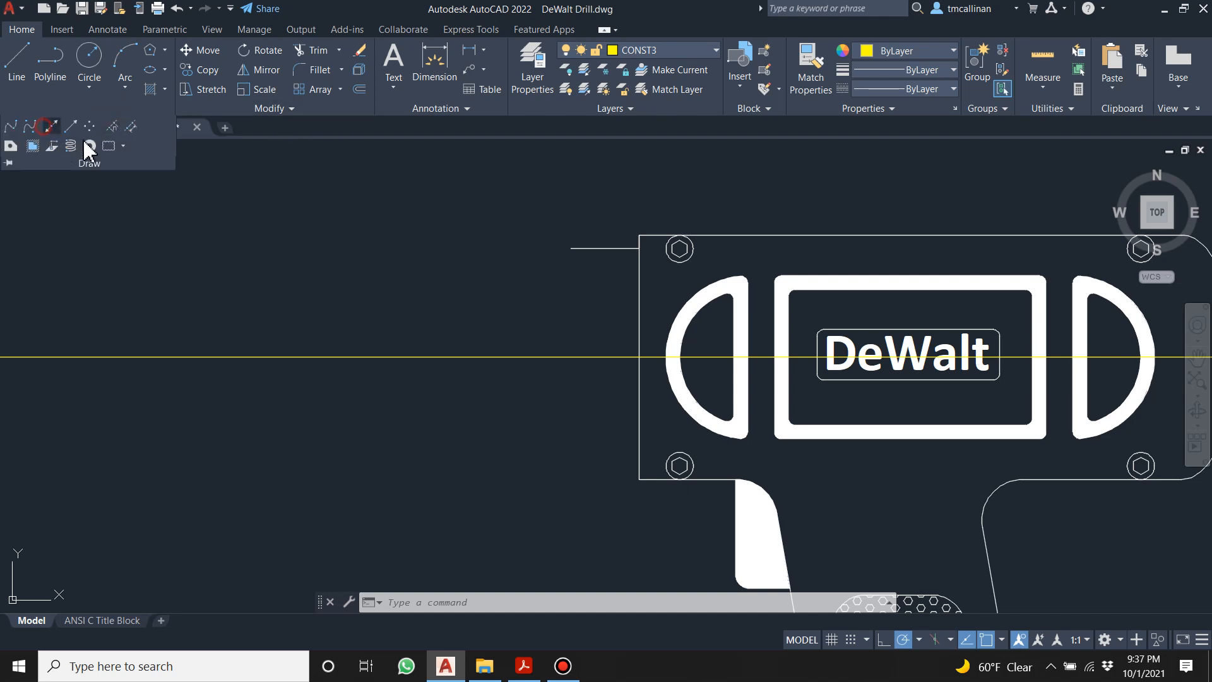
{"action": "left_click", "coordinate": [52, 126]}
{"action": "type", "text": "a"}
{"action": "key", "text": "Return"}
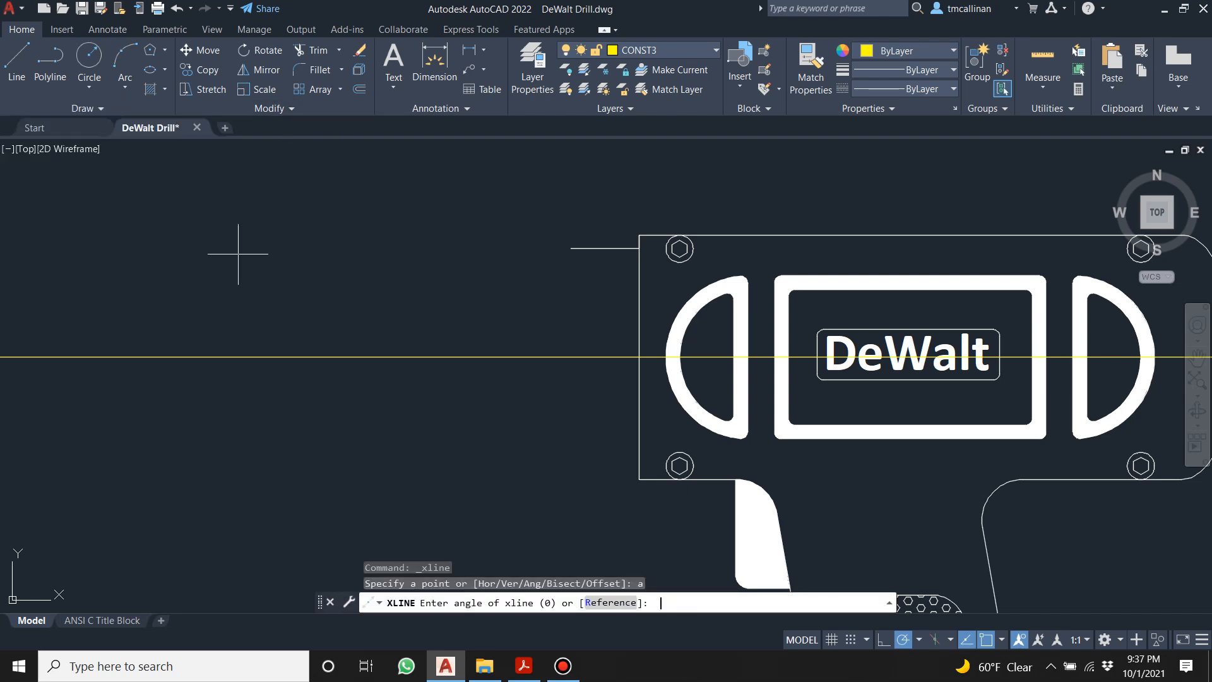
{"action": "type", "text": "85"}
{"action": "key", "text": "Return"}
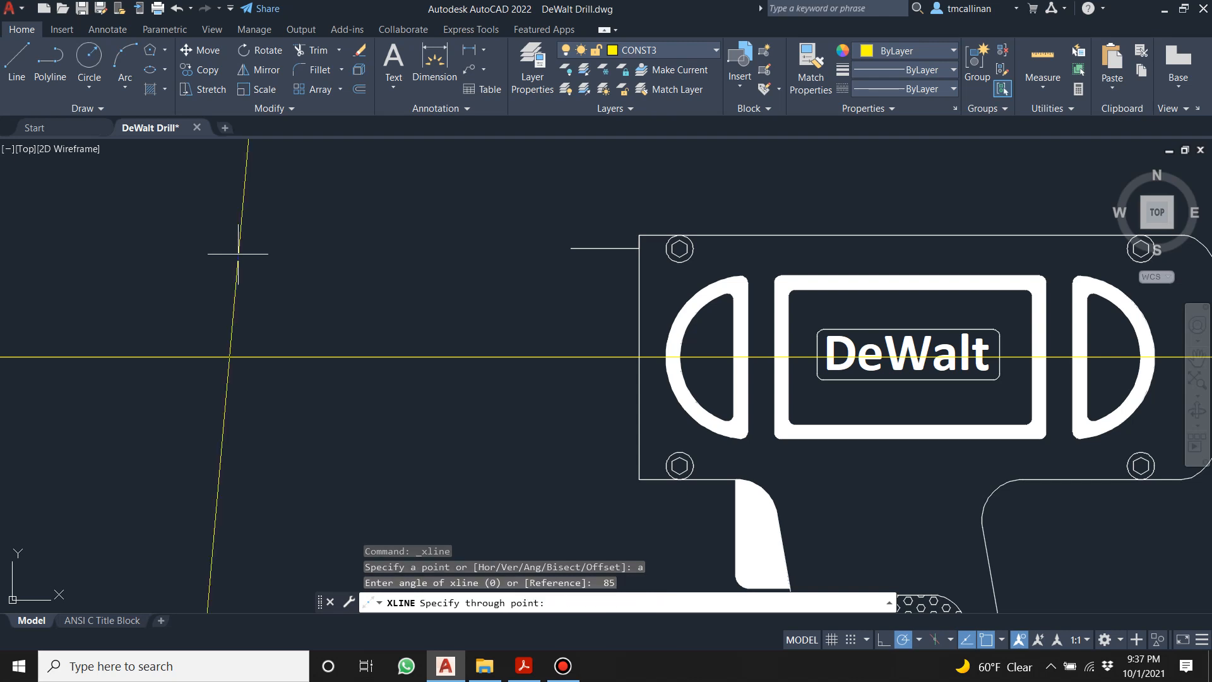
{"action": "key", "text": "Escape"}
Draw a construction line angled at 5 degrees through the free end of the short horizontal line beside the housing.
{"action": "left_click", "coordinate": [87, 108]}
{"action": "left_click", "coordinate": [52, 127]}
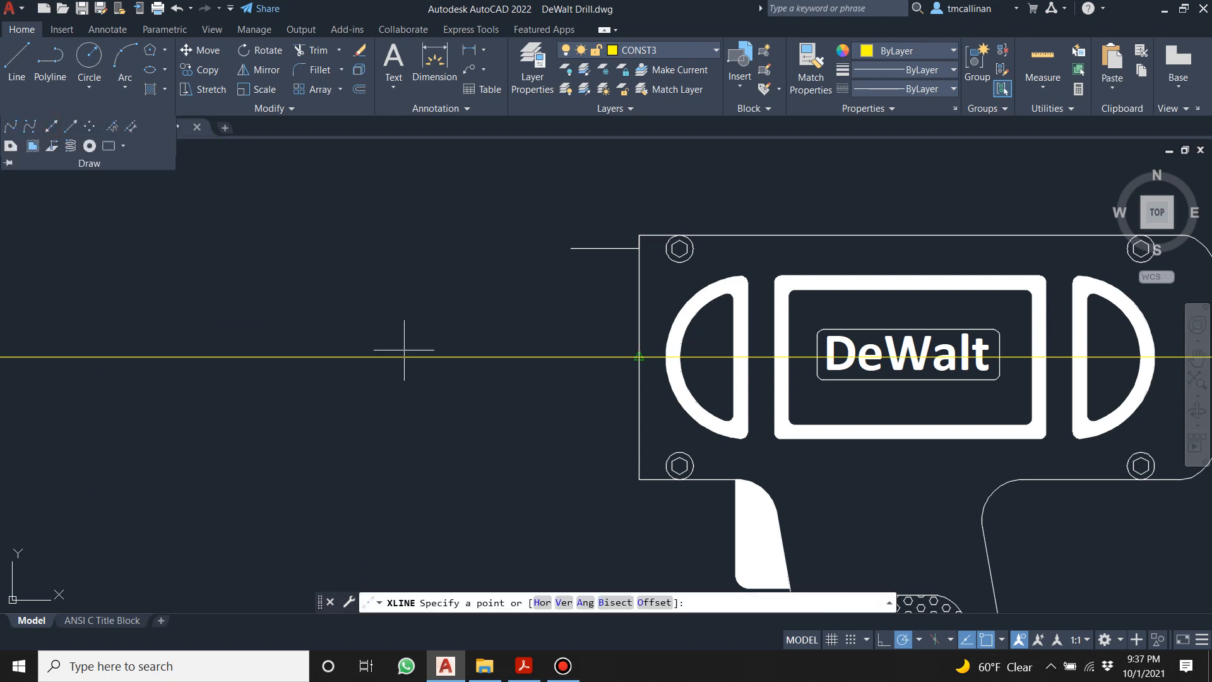
{"action": "type", "text": "a"}
{"action": "key", "text": "Return"}
{"action": "type", "text": "5"}
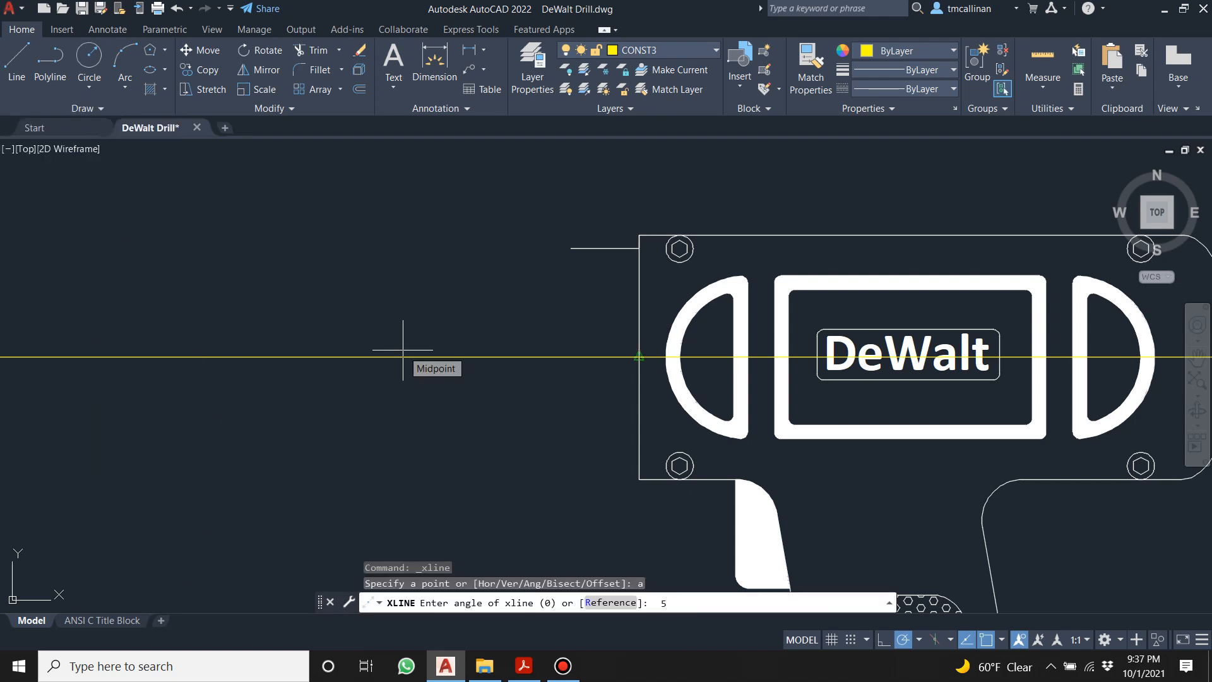
{"action": "key", "text": "Return"}
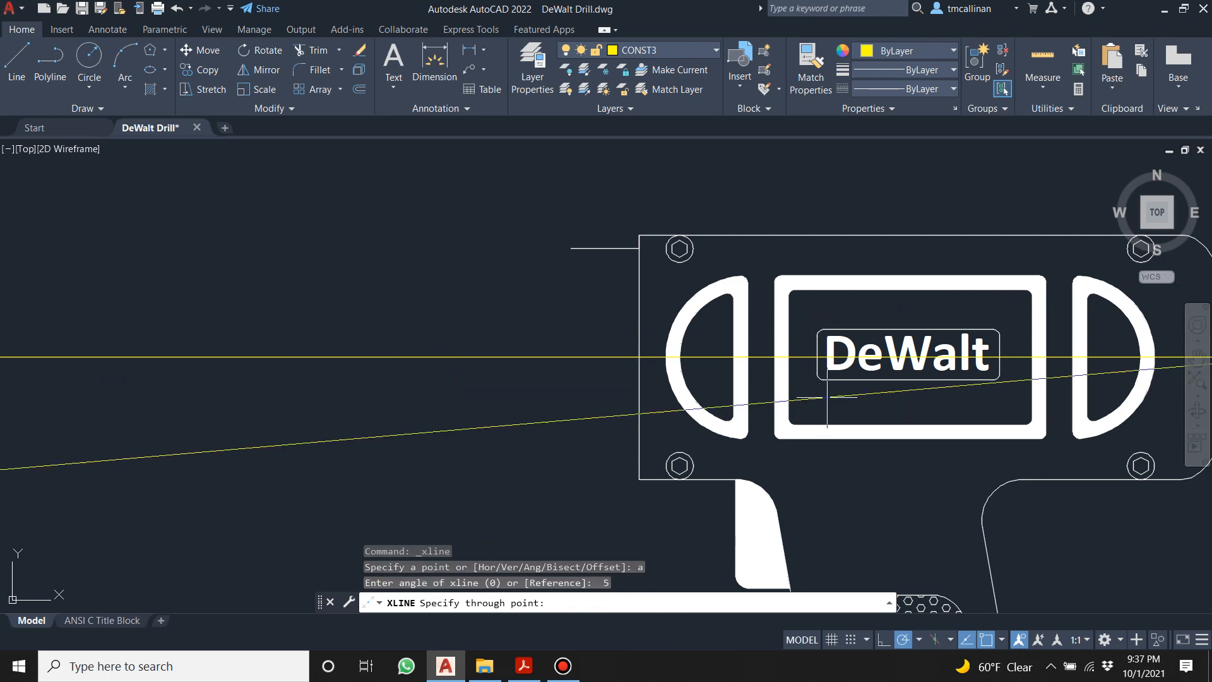
{"action": "left_click", "coordinate": [570, 248]}
{"action": "key", "text": "Escape"}
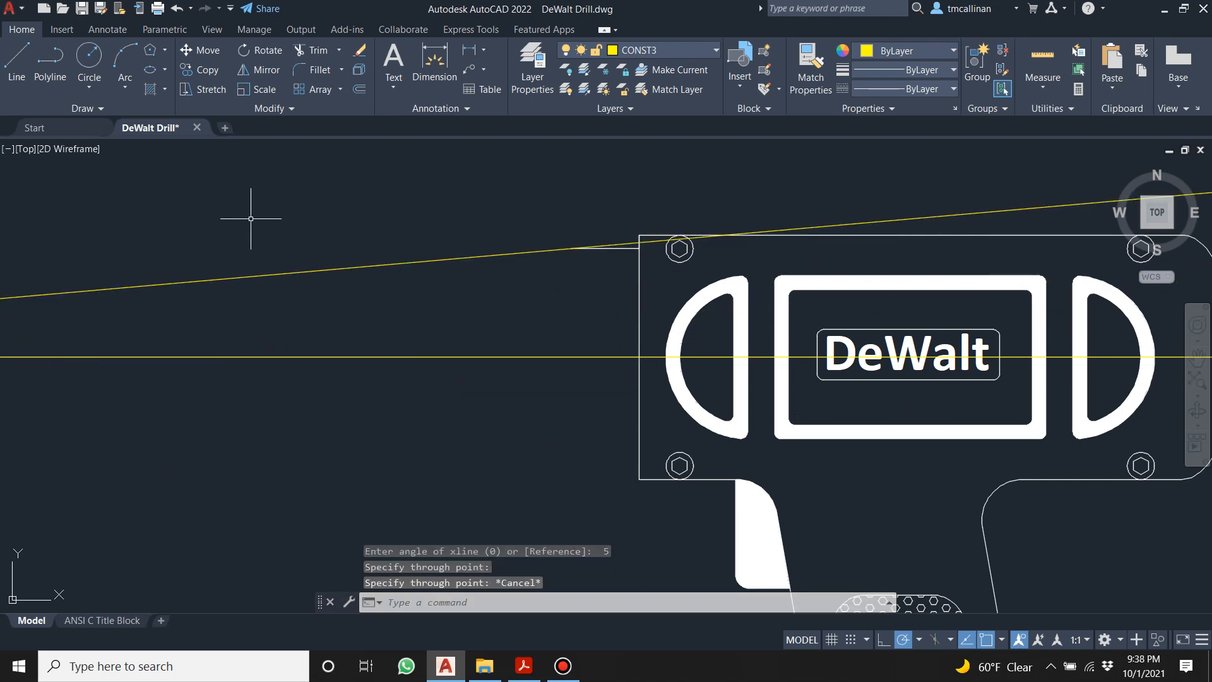
Draw a vertical construction line along the housing's left edge, starting from its lower corner.
{"action": "left_click", "coordinate": [55, 102]}
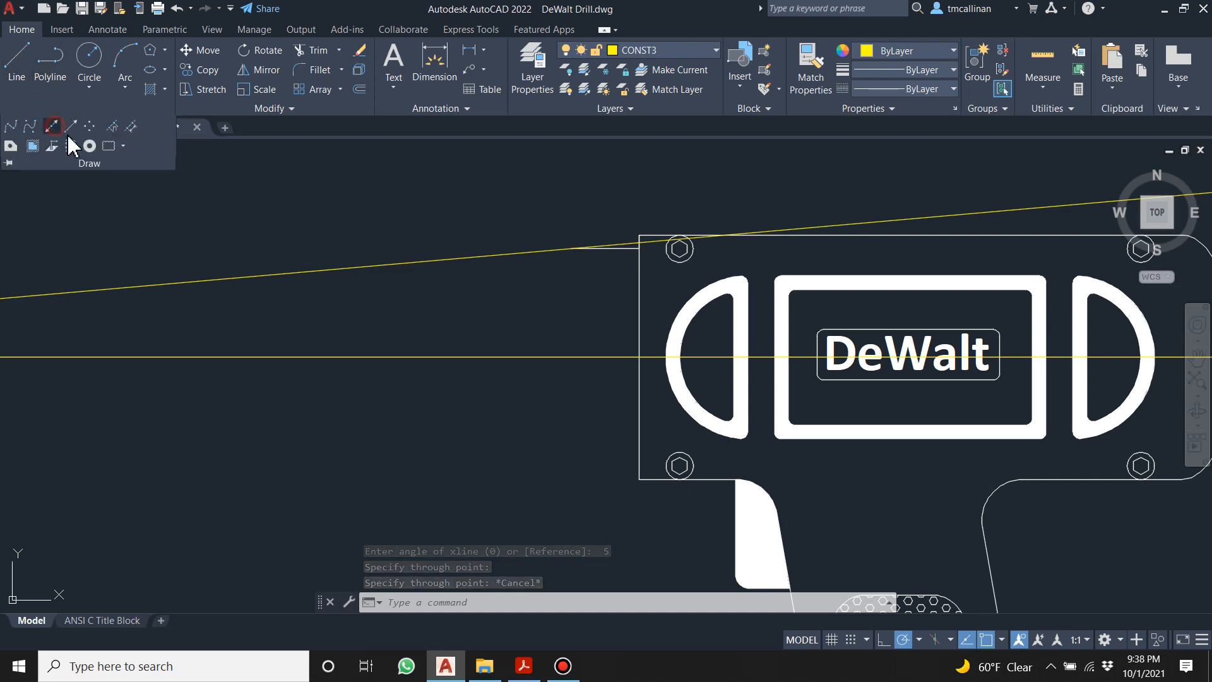
{"action": "left_click", "coordinate": [51, 126]}
{"action": "left_click", "coordinate": [639, 480]}
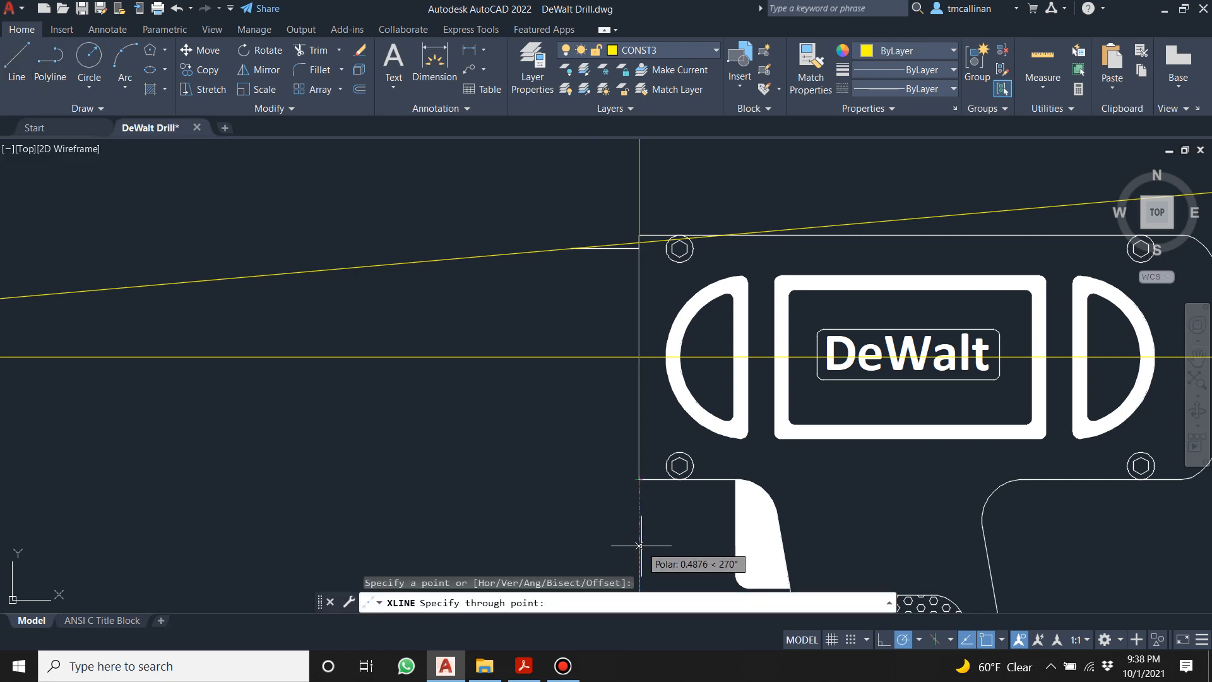
{"action": "left_click", "coordinate": [640, 533]}
{"action": "key", "text": "Escape"}
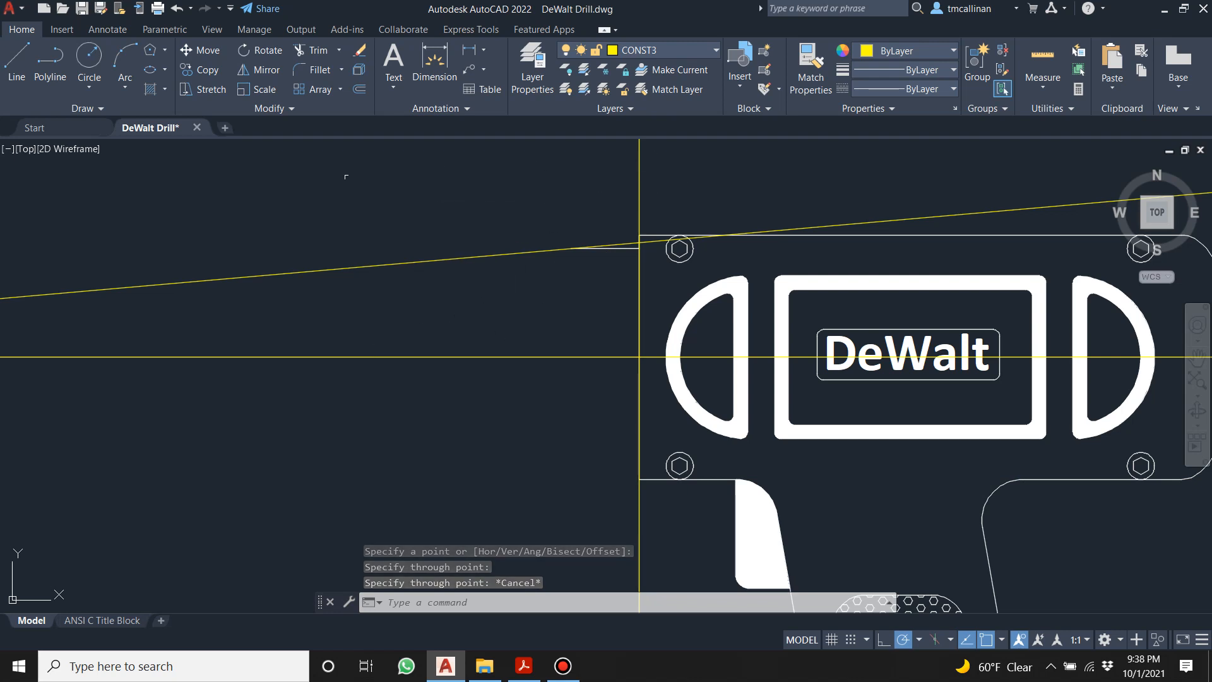
Offset the vertical construction line 1 unit to the left, away from the housing.
{"action": "left_click", "coordinate": [363, 91]}
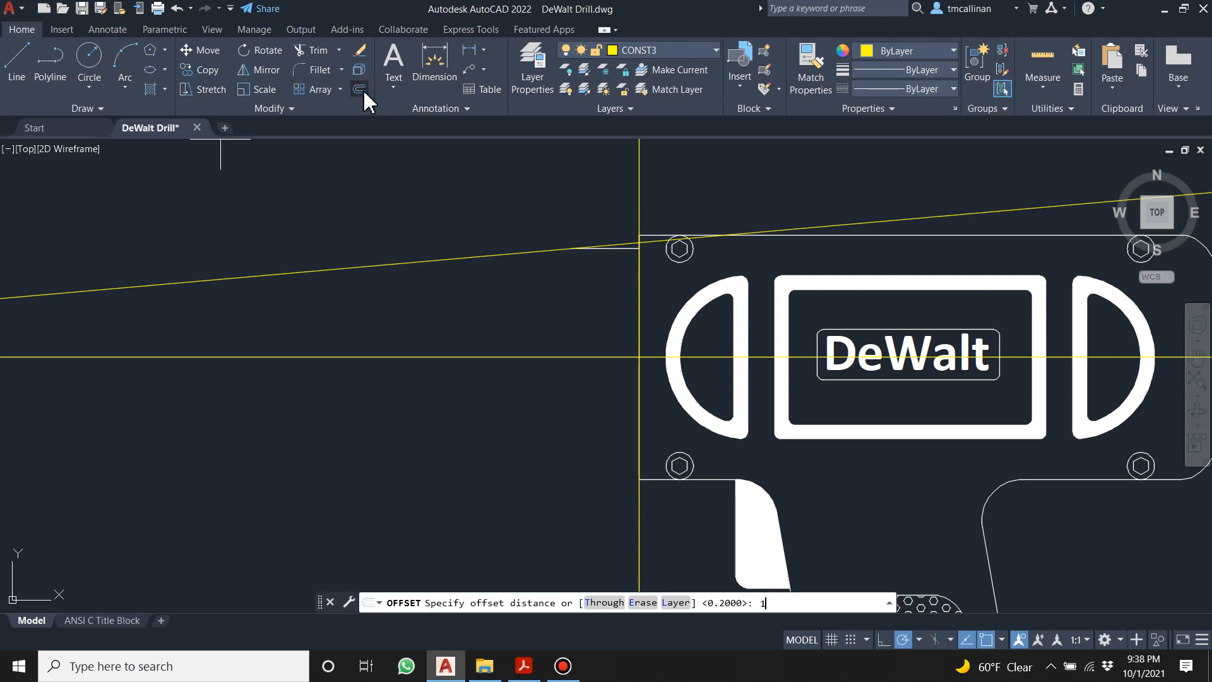
{"action": "key", "text": "Return"}
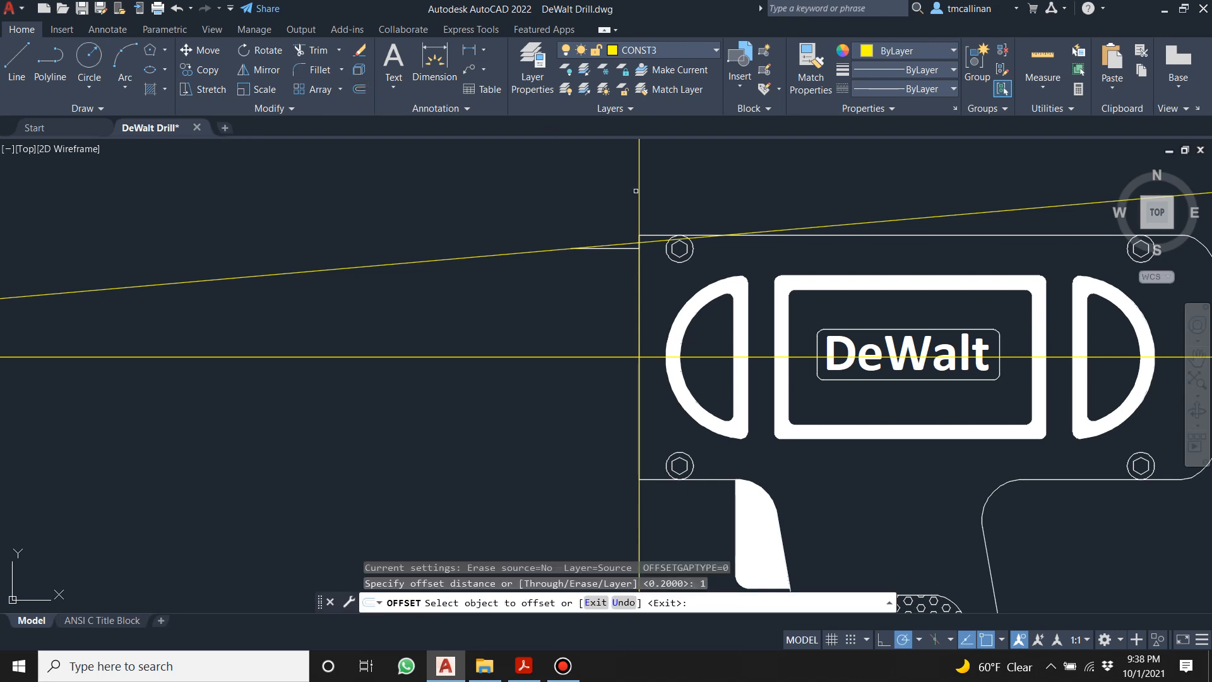
{"action": "left_click", "coordinate": [637, 191]}
{"action": "left_click", "coordinate": [509, 189]}
{"action": "key", "text": "Escape"}
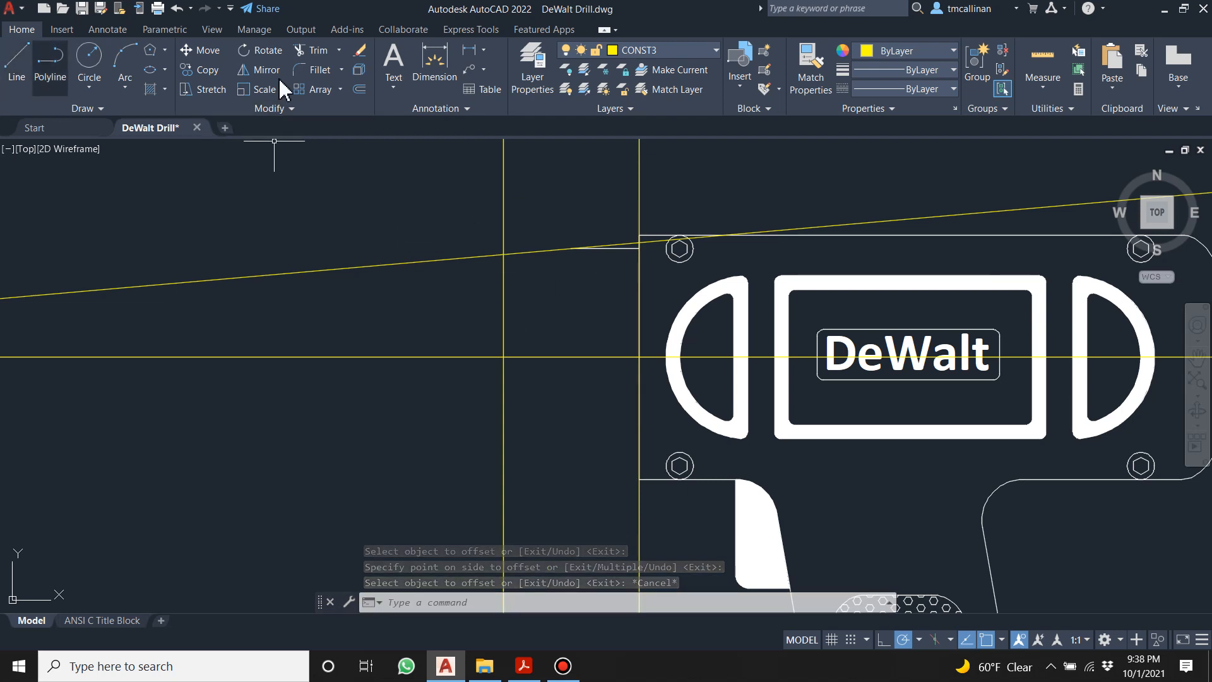
On layer 0, draw lines from the short line's free end along the sloped construction line to the offset line, then down to the horizontal centreline.
{"action": "left_click", "coordinate": [655, 50]}
{"action": "left_click", "coordinate": [628, 70]}
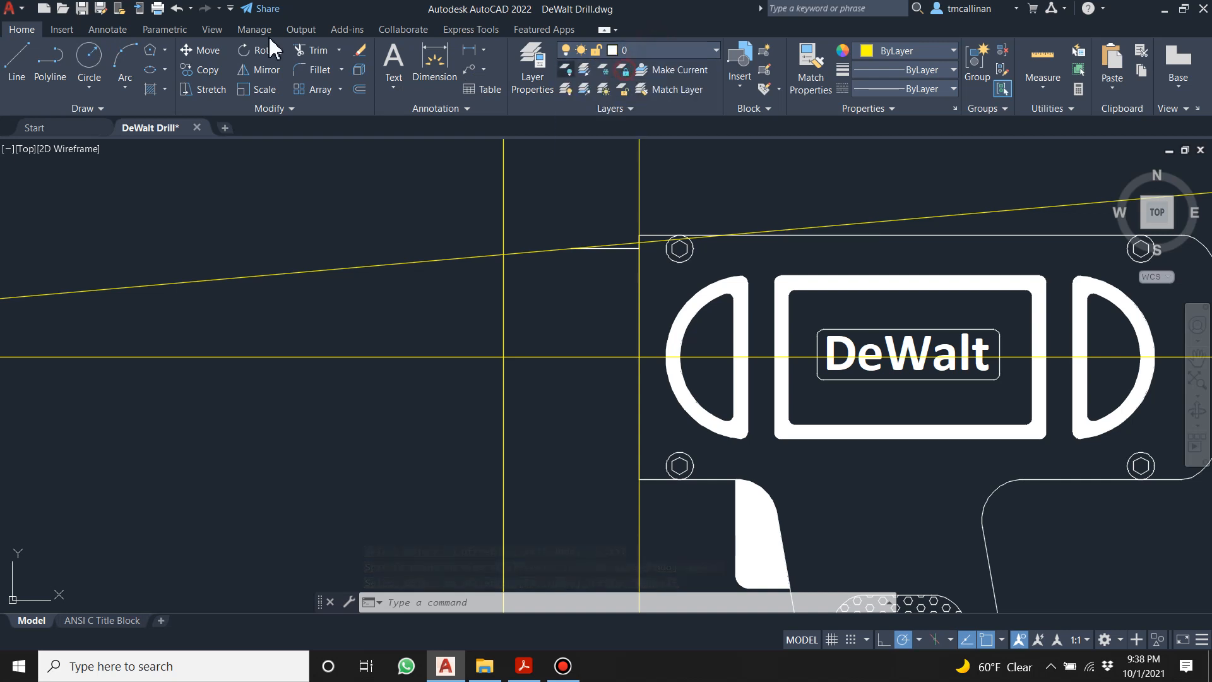
{"action": "left_click", "coordinate": [7, 63]}
{"action": "left_click", "coordinate": [571, 248]}
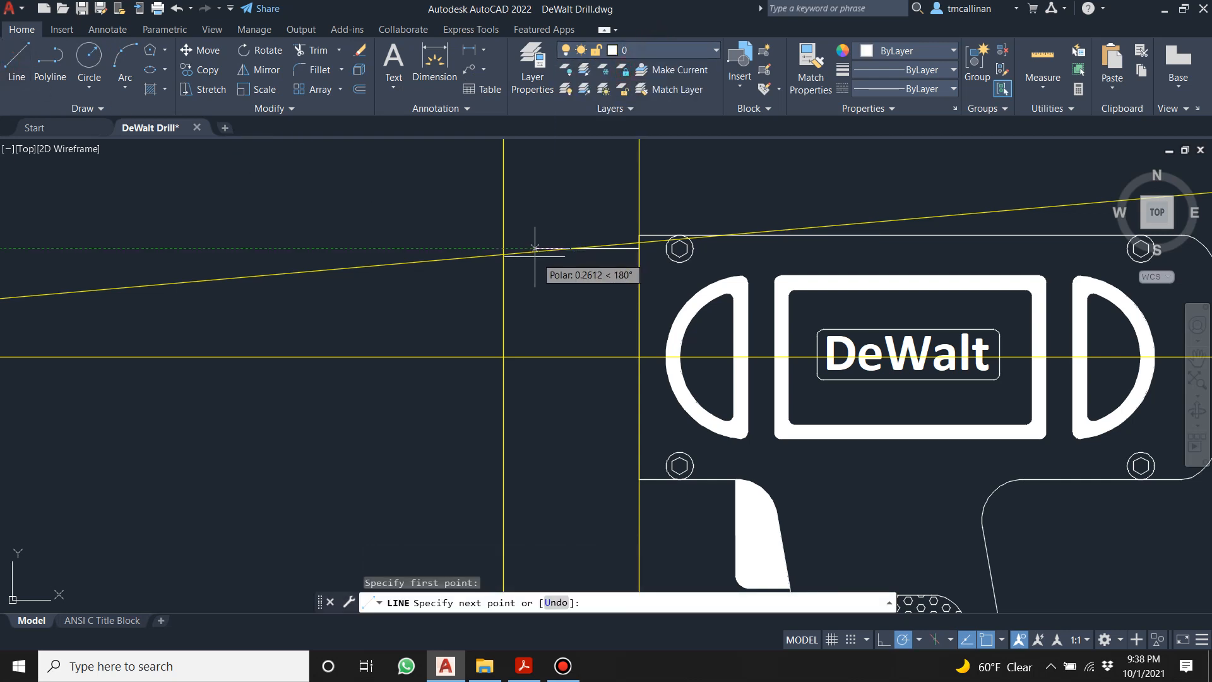
{"action": "left_click", "coordinate": [503, 254]}
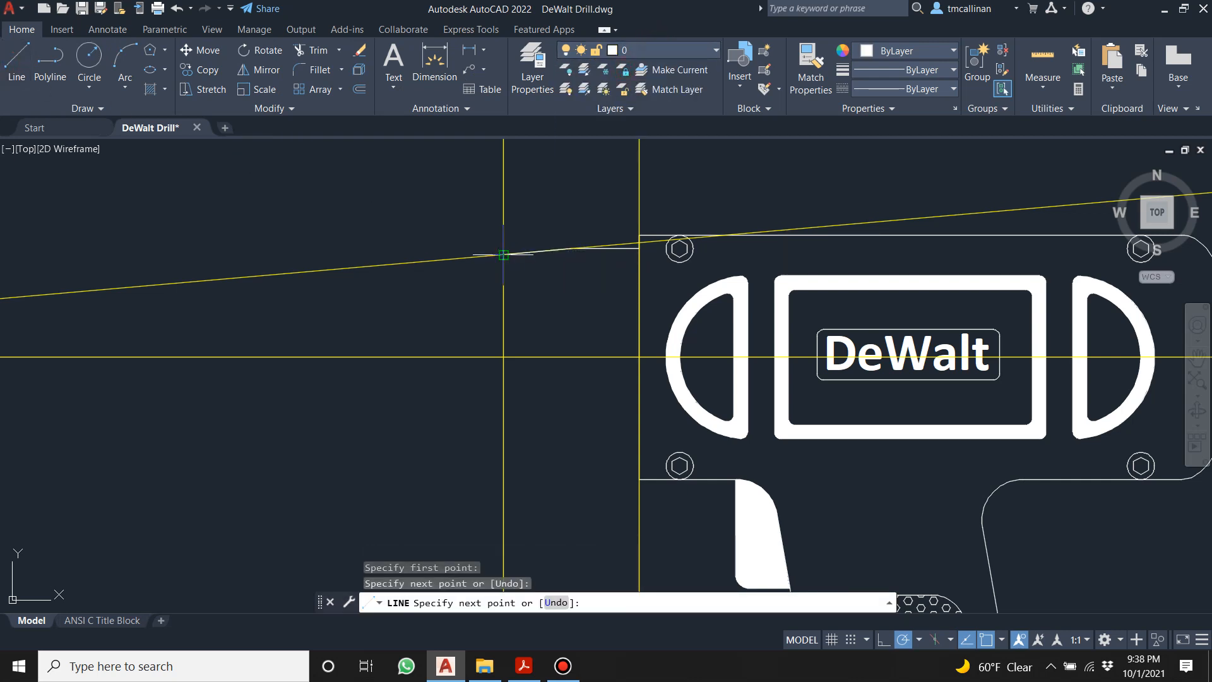
{"action": "left_click", "coordinate": [503, 357]}
{"action": "key", "text": "Escape"}
{"action": "key", "text": "Escape"}
Turn layer CONST3 off and fillet the corner between the sloped and vertical lines with a radius of 0.2.
{"action": "left_click", "coordinate": [656, 50]}
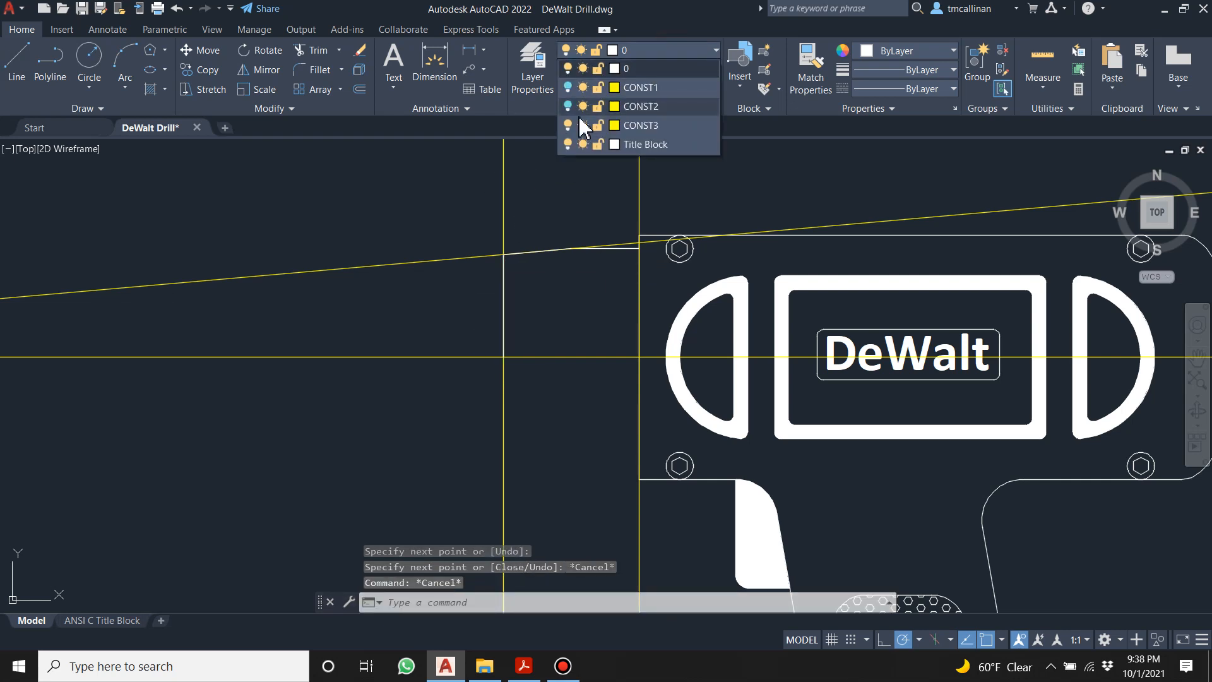
{"action": "left_click", "coordinate": [568, 125]}
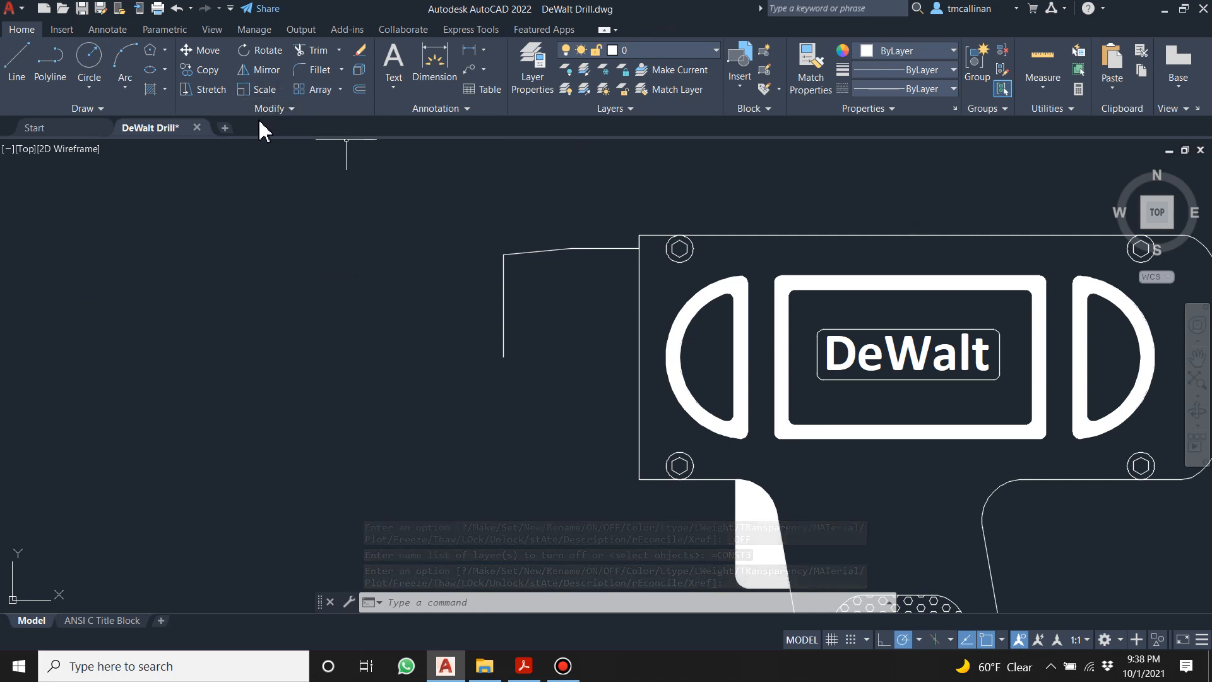
{"action": "left_click", "coordinate": [318, 71]}
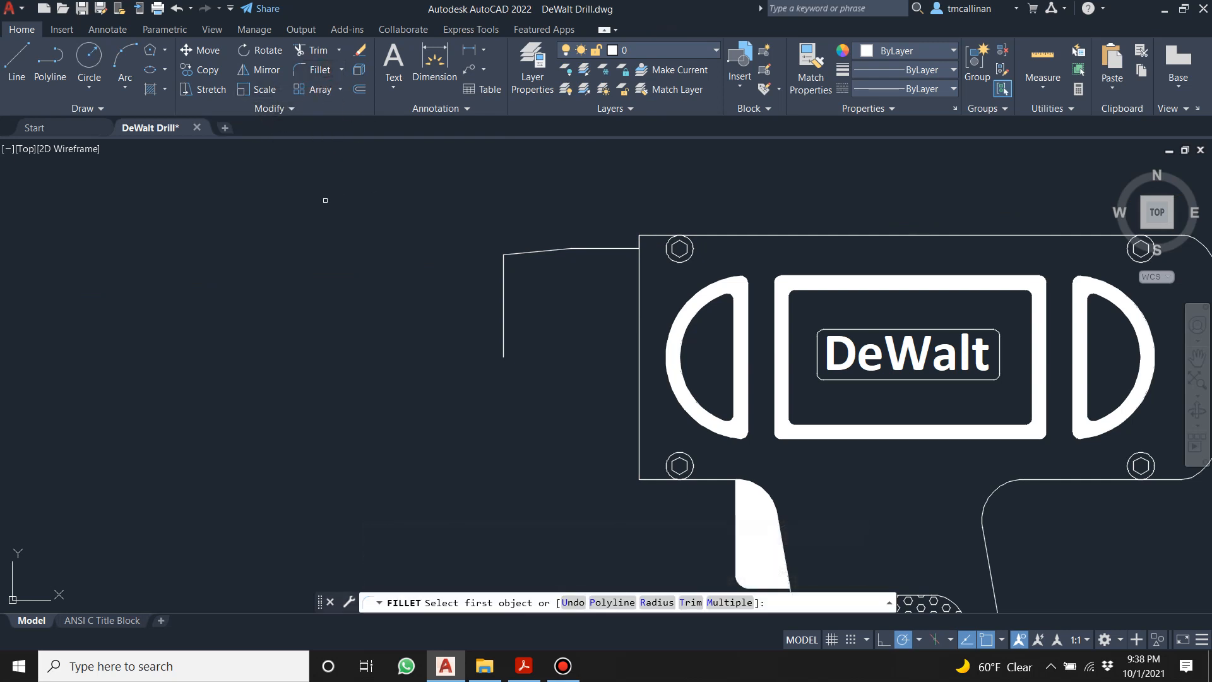
{"action": "key", "text": "Return"}
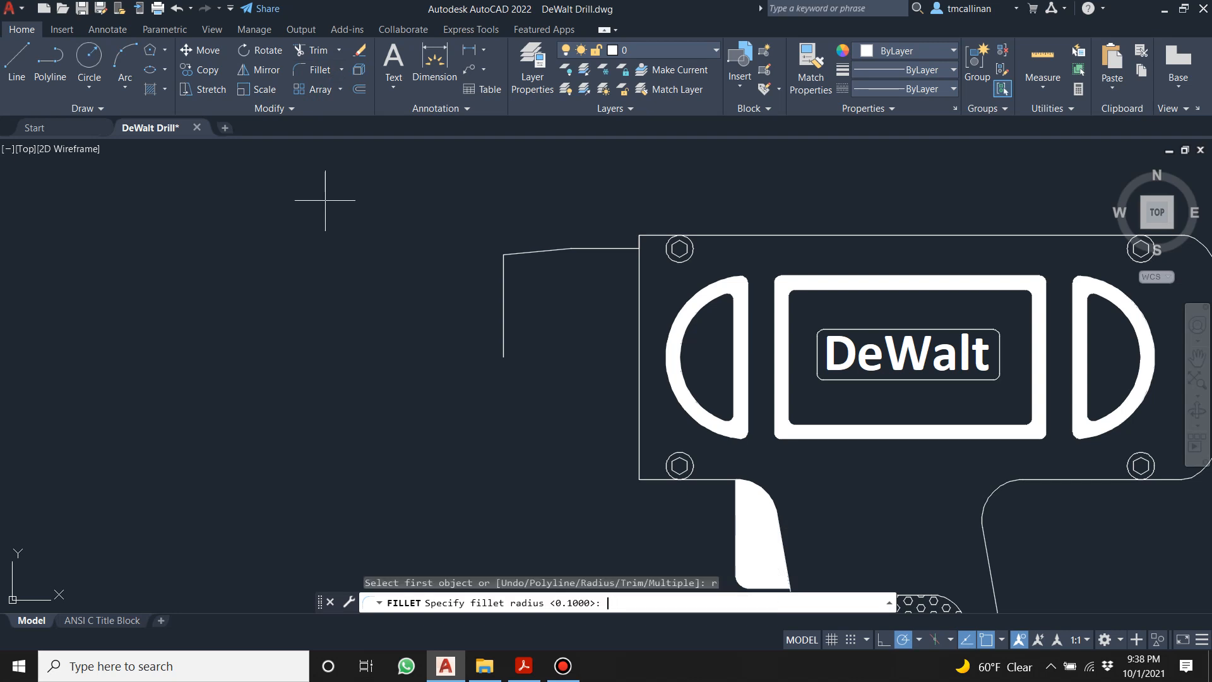
{"action": "type", "text": ".2"}
{"action": "key", "text": "Return"}
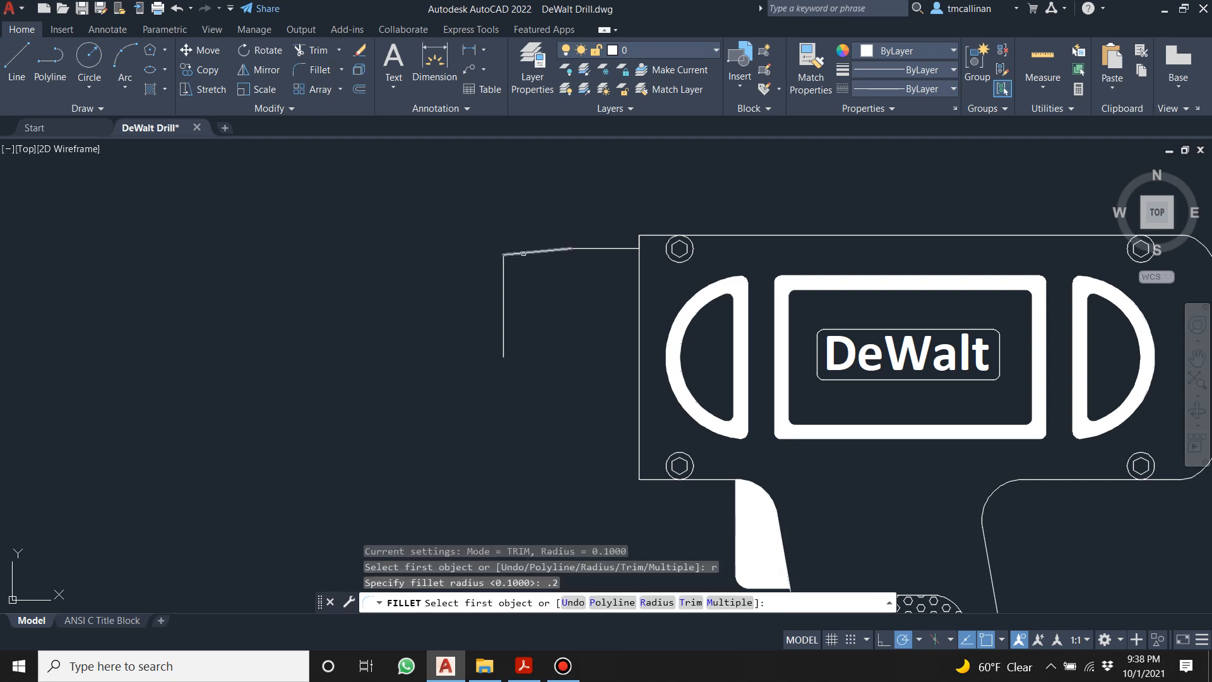
{"action": "left_click", "coordinate": [524, 254]}
{"action": "left_click", "coordinate": [499, 283]}
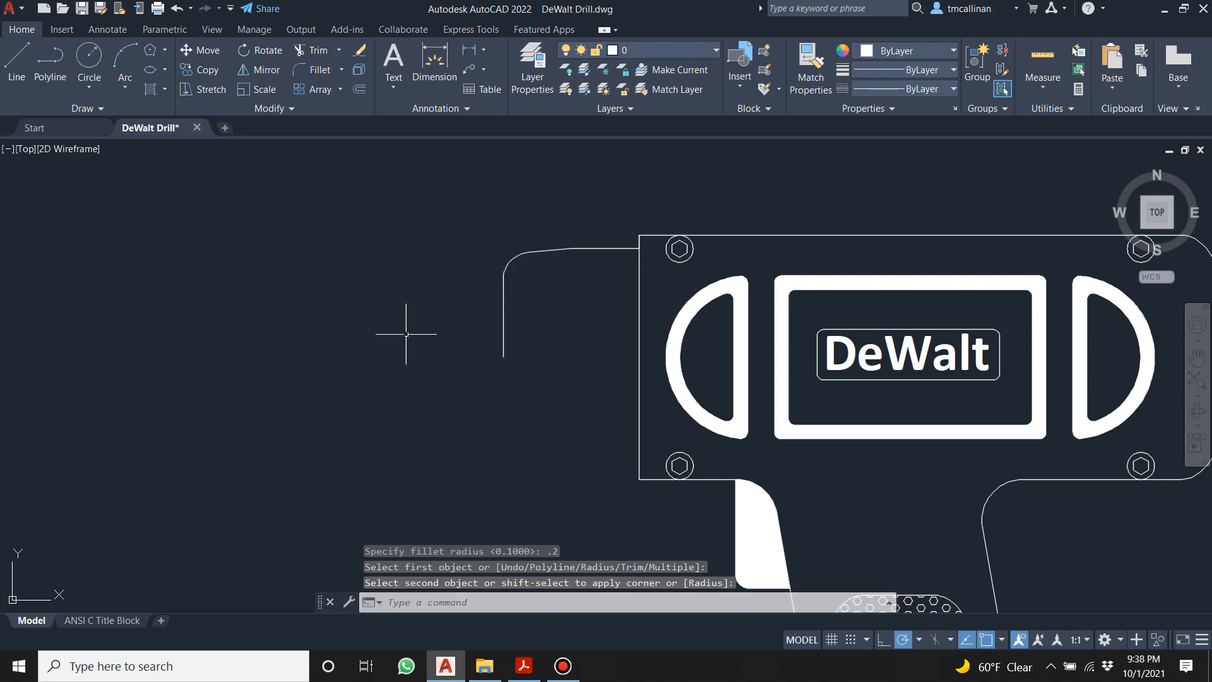
{"action": "key", "text": "Escape"}
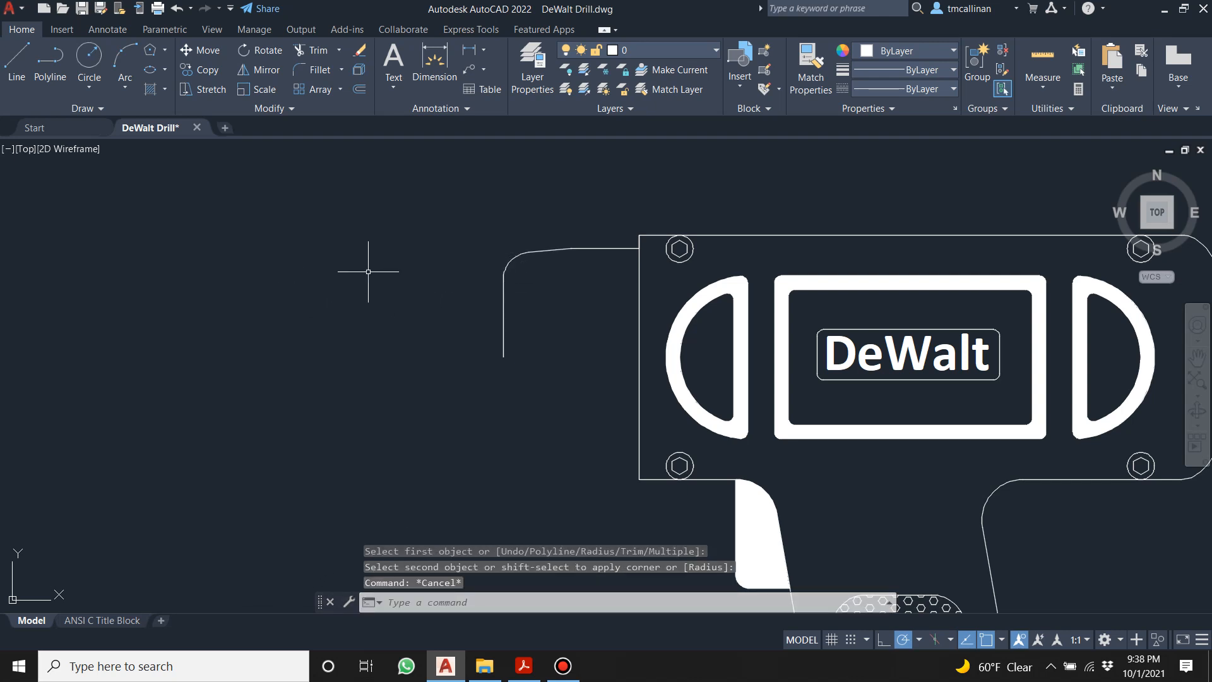
Turn layer CONST3 back on and mirror the upper chuck-section outline about the horizontal centreline, keeping the source objects.
{"action": "scroll", "coordinate": [368, 265], "scroll_direction": "up", "scroll_amount": 2}
{"action": "scroll", "coordinate": [735, 346], "scroll_direction": "down", "scroll_amount": 2}
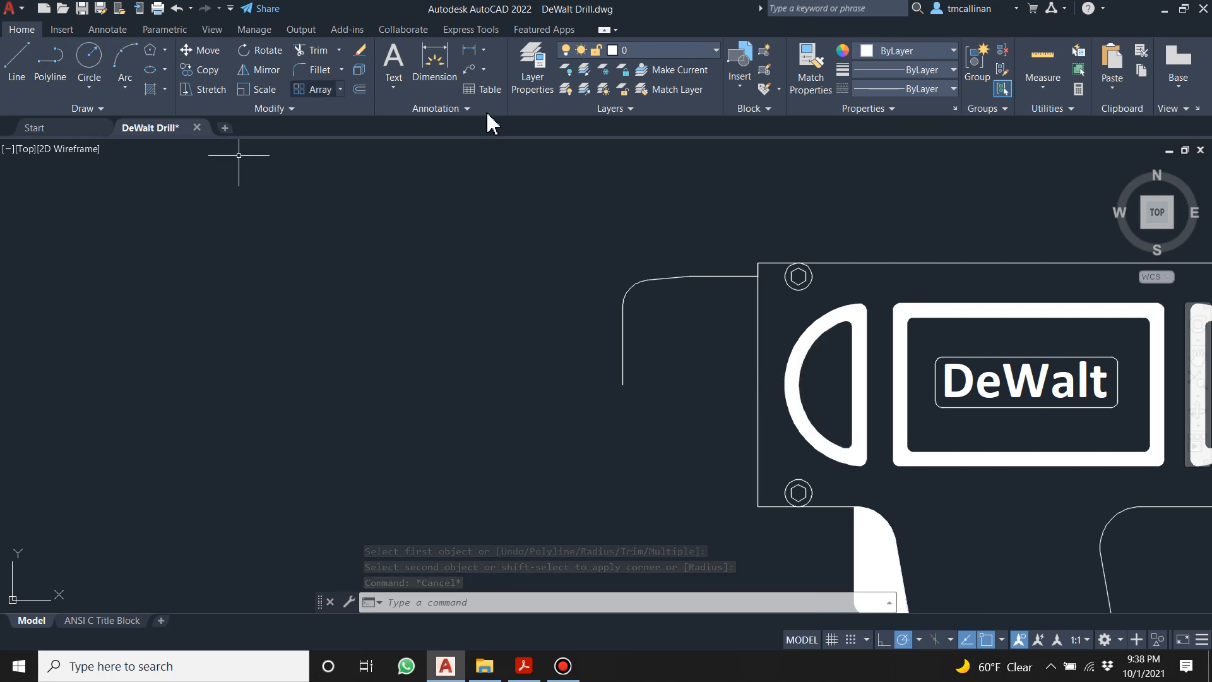
{"action": "left_click", "coordinate": [638, 49]}
{"action": "left_click", "coordinate": [567, 125]}
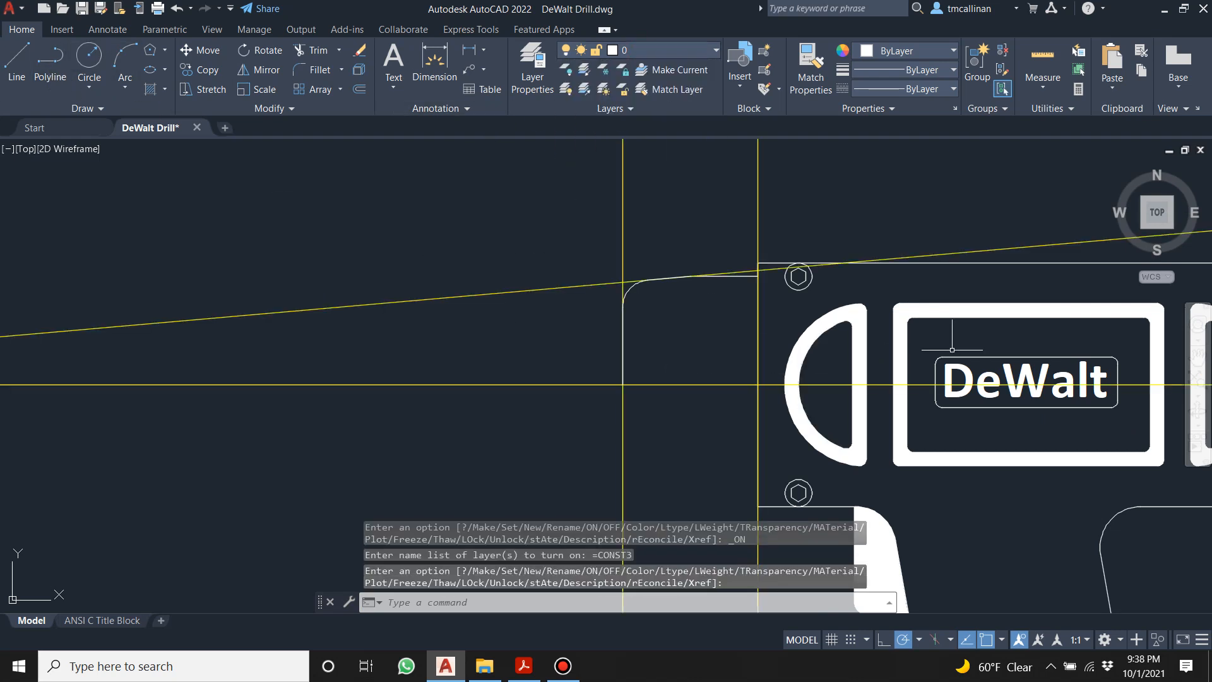
{"action": "scroll", "coordinate": [947, 344], "scroll_direction": "up", "scroll_amount": 2}
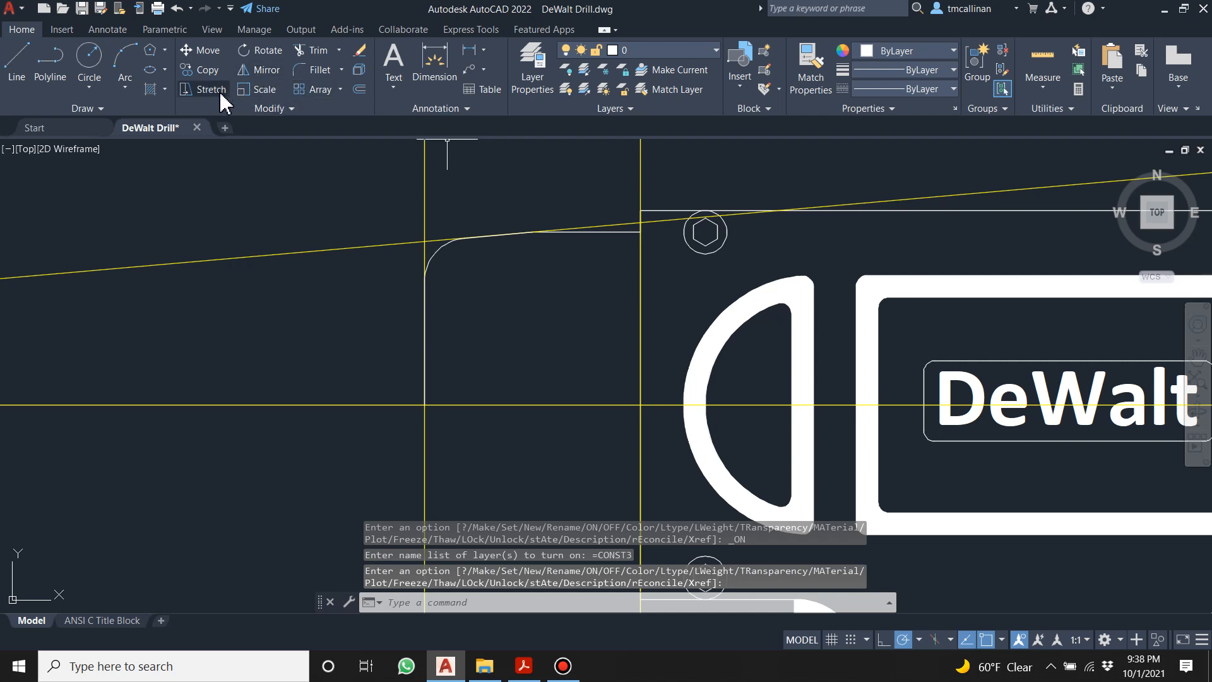
{"action": "left_click", "coordinate": [254, 72]}
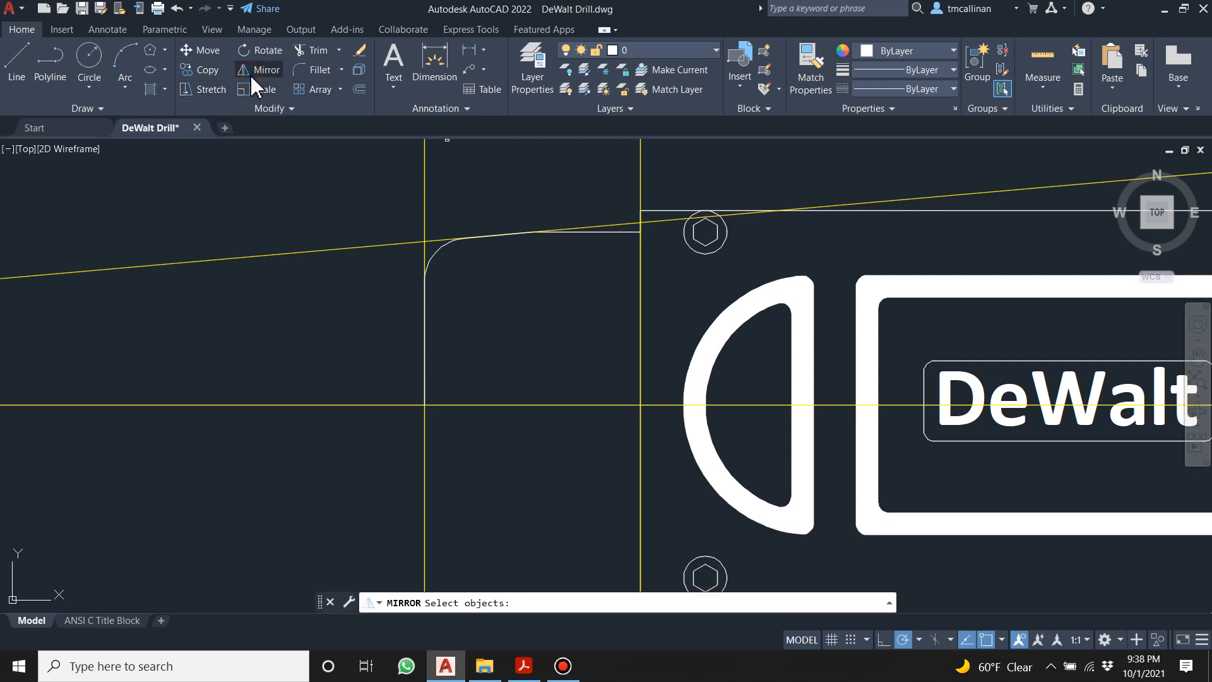
{"action": "left_click", "coordinate": [371, 199]}
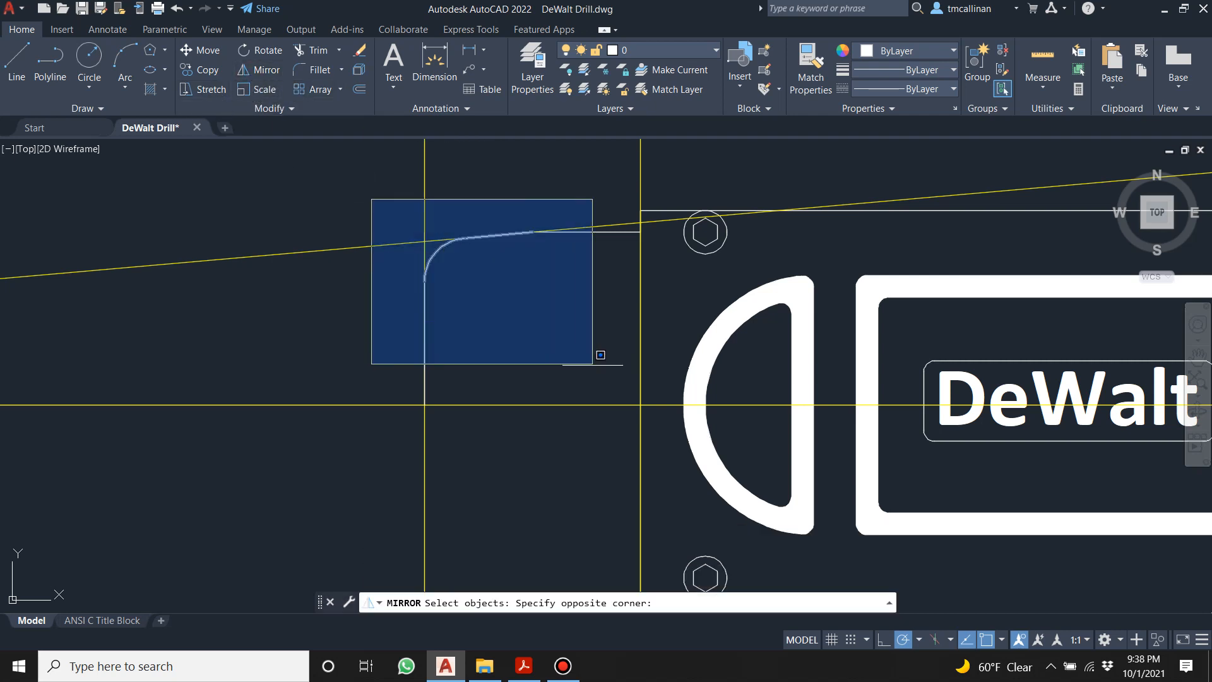
{"action": "left_click", "coordinate": [642, 431]}
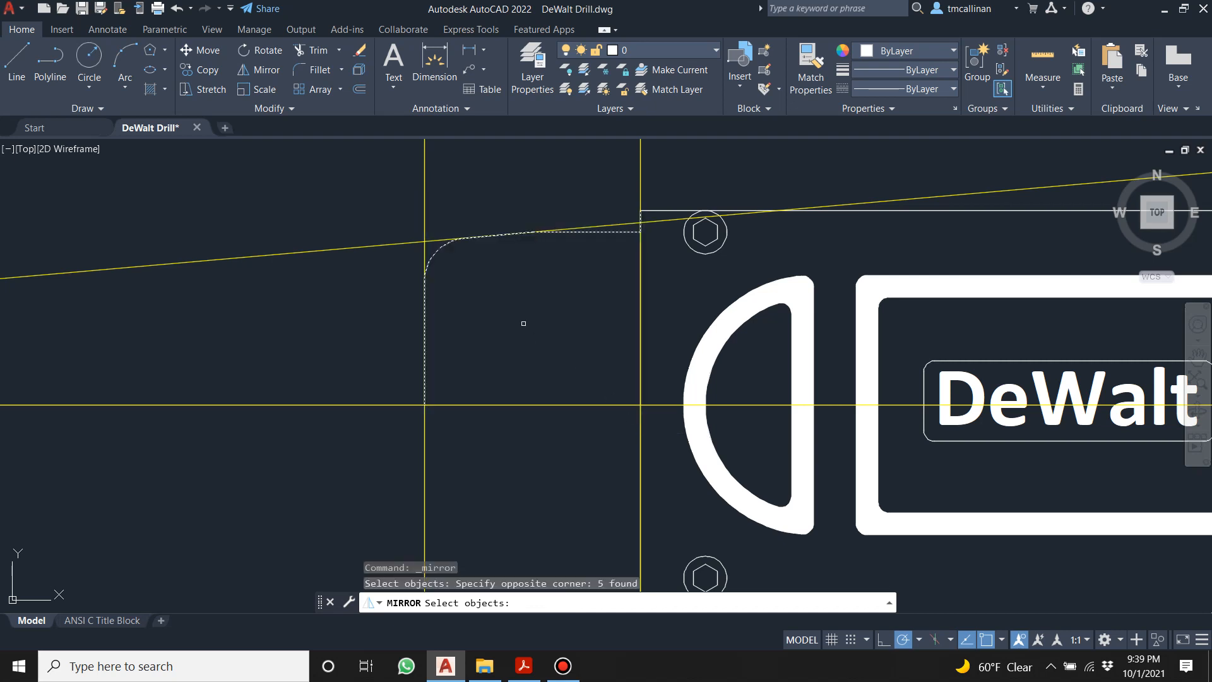
{"action": "key", "text": "Return"}
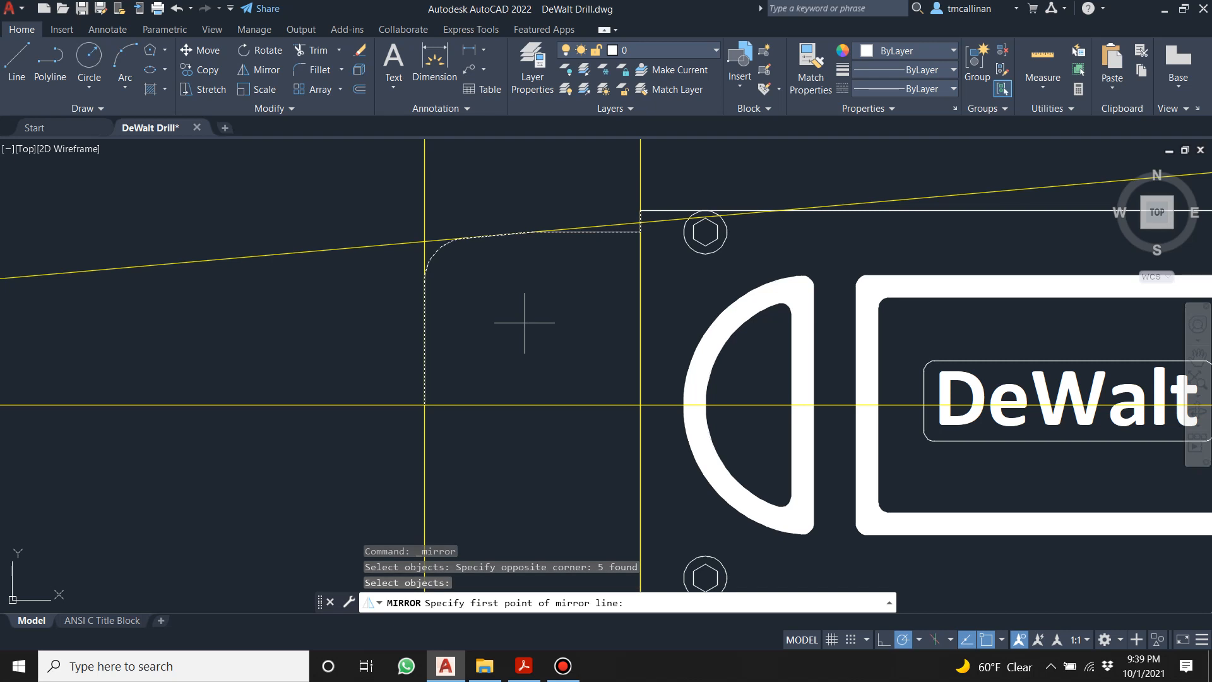
{"action": "left_click", "coordinate": [425, 405]}
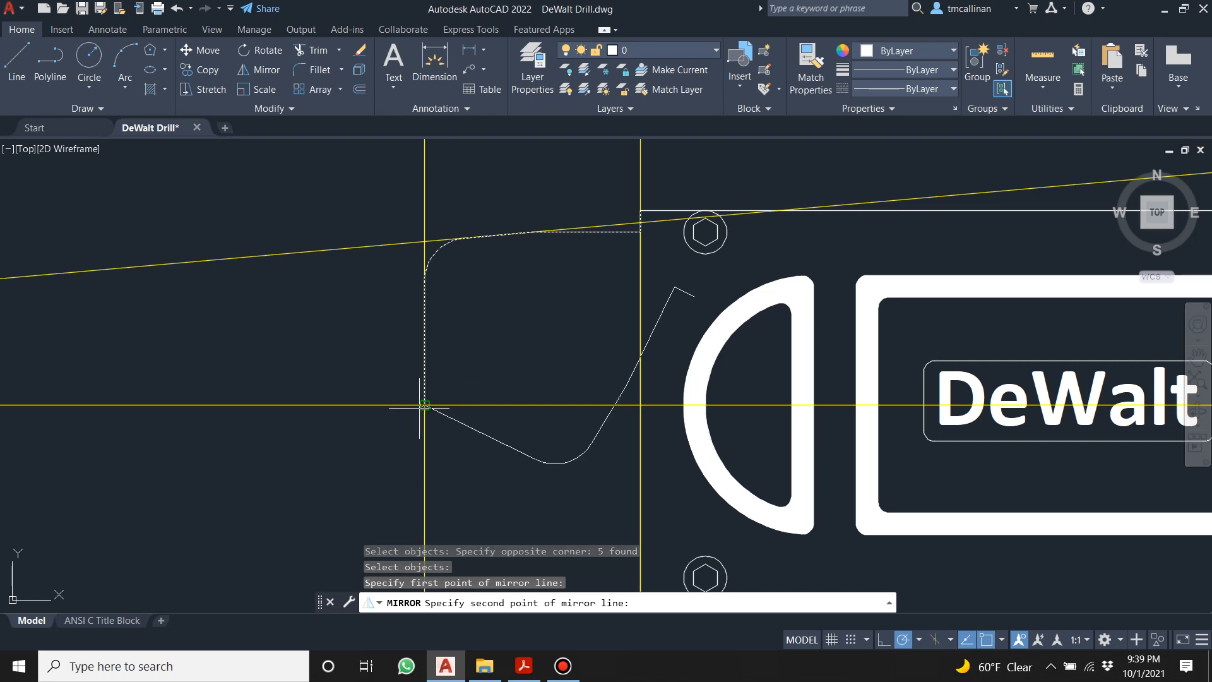
{"action": "scroll", "coordinate": [628, 429], "scroll_direction": "down", "scroll_amount": 4}
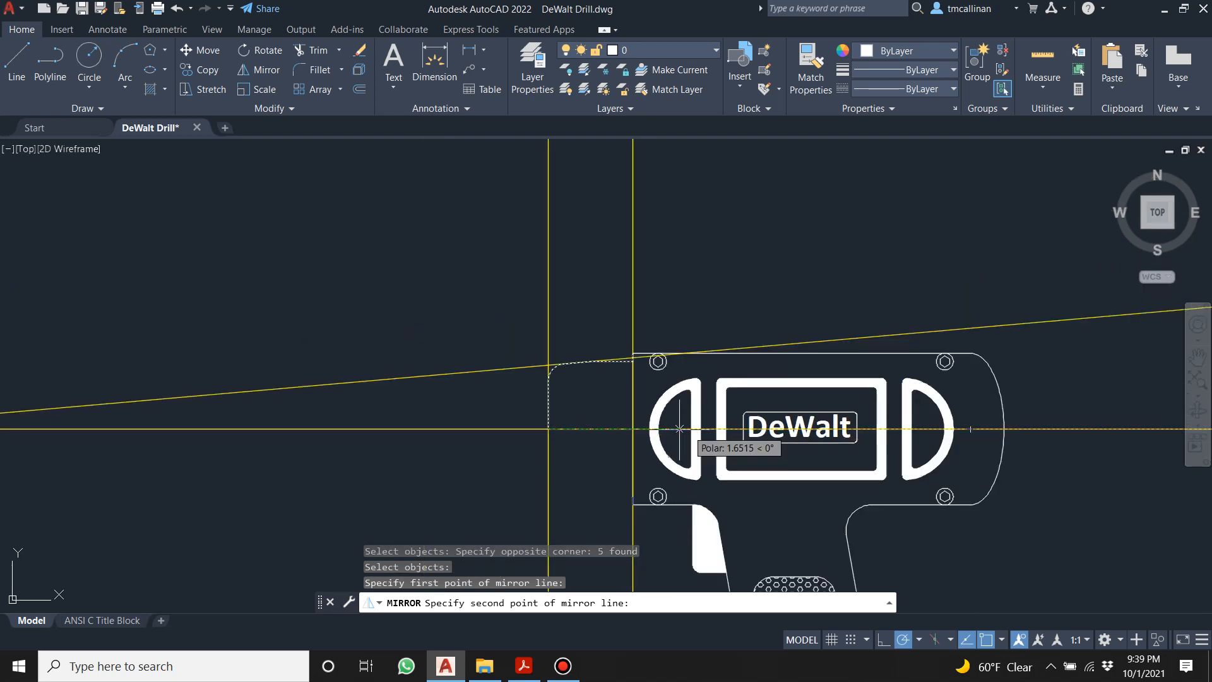
{"action": "scroll", "coordinate": [628, 428], "scroll_direction": "up", "scroll_amount": 4}
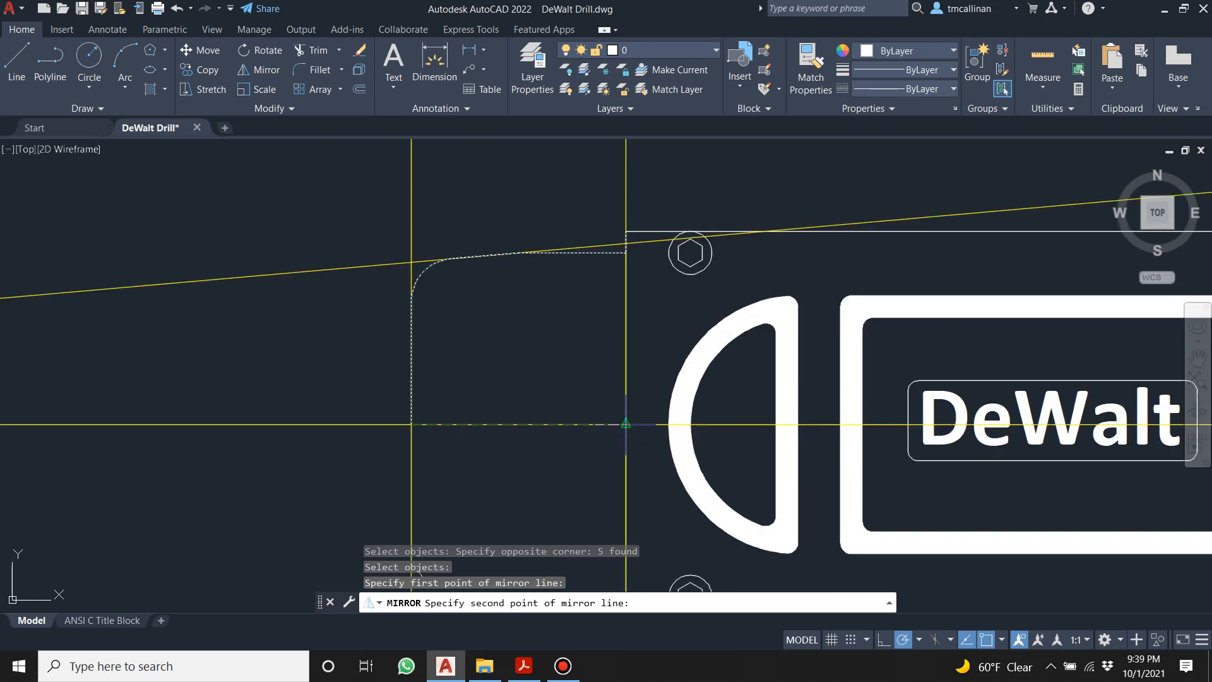
{"action": "left_click", "coordinate": [600, 425]}
{"action": "scroll", "coordinate": [598, 411], "scroll_direction": "down", "scroll_amount": 4}
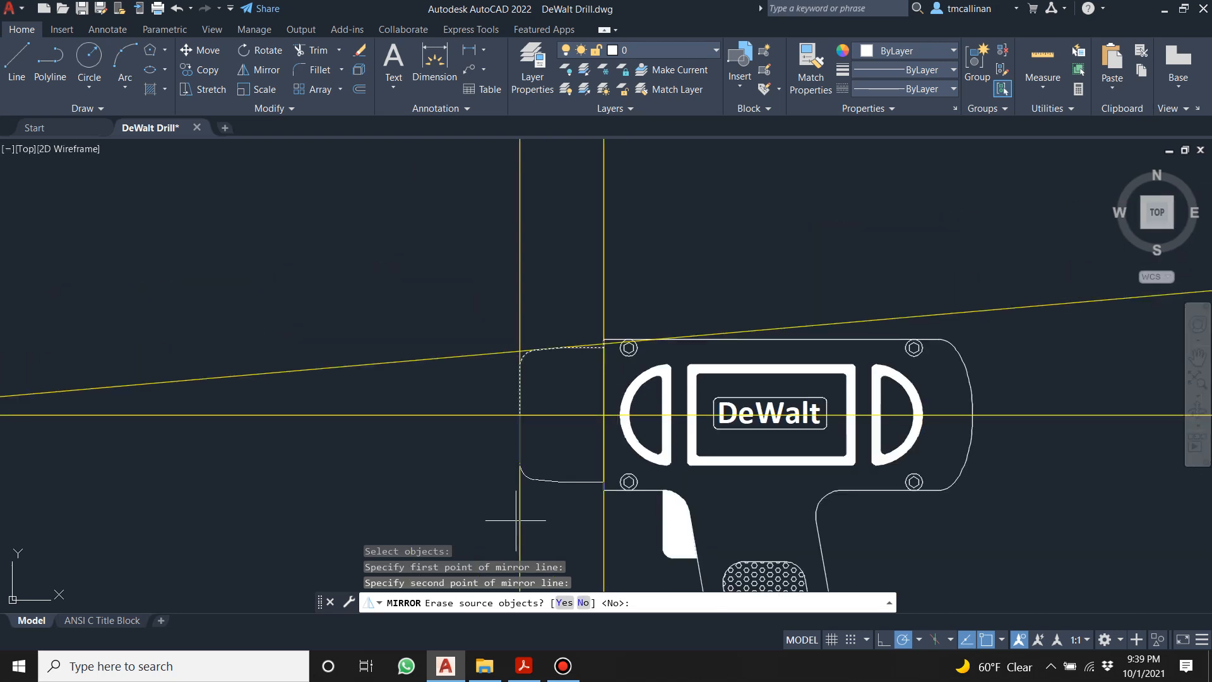
{"action": "key", "text": "Return"}
{"action": "key", "text": "Escape"}
Draw a vertical line joining the upper and lower points where the chuck section's straight edges begin to slope.
{"action": "scroll", "coordinate": [563, 347], "scroll_direction": "up", "scroll_amount": 2}
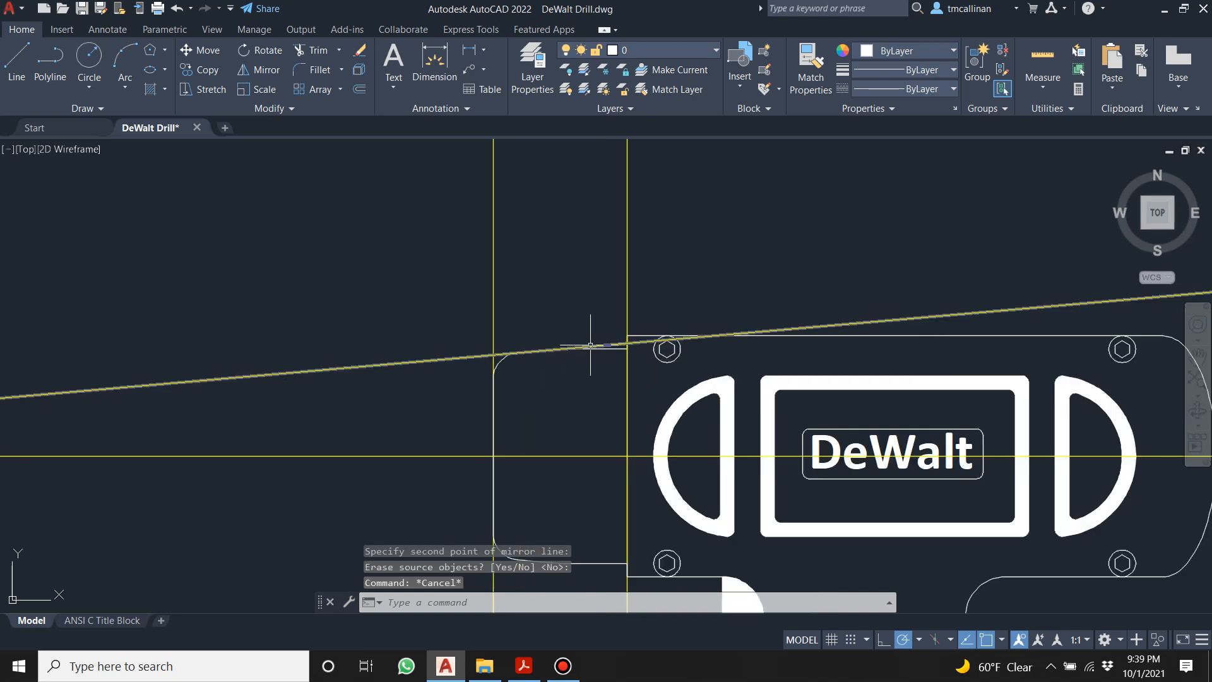
{"action": "left_click", "coordinate": [17, 58]}
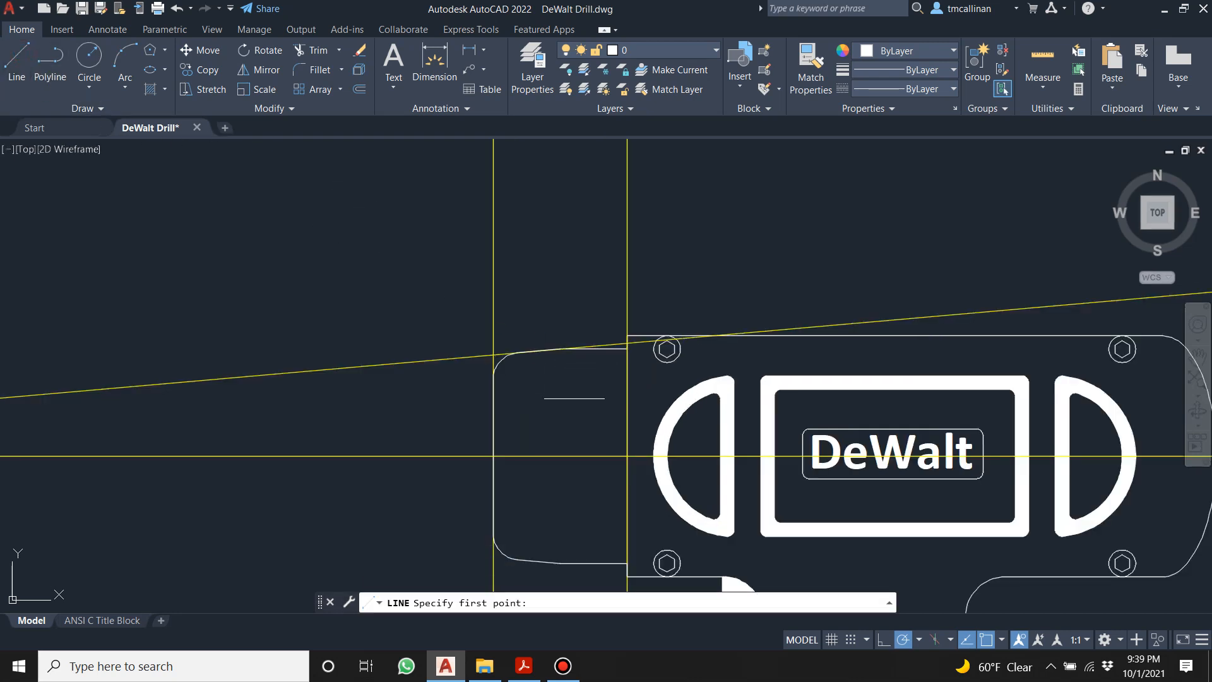
{"action": "left_click", "coordinate": [560, 349]}
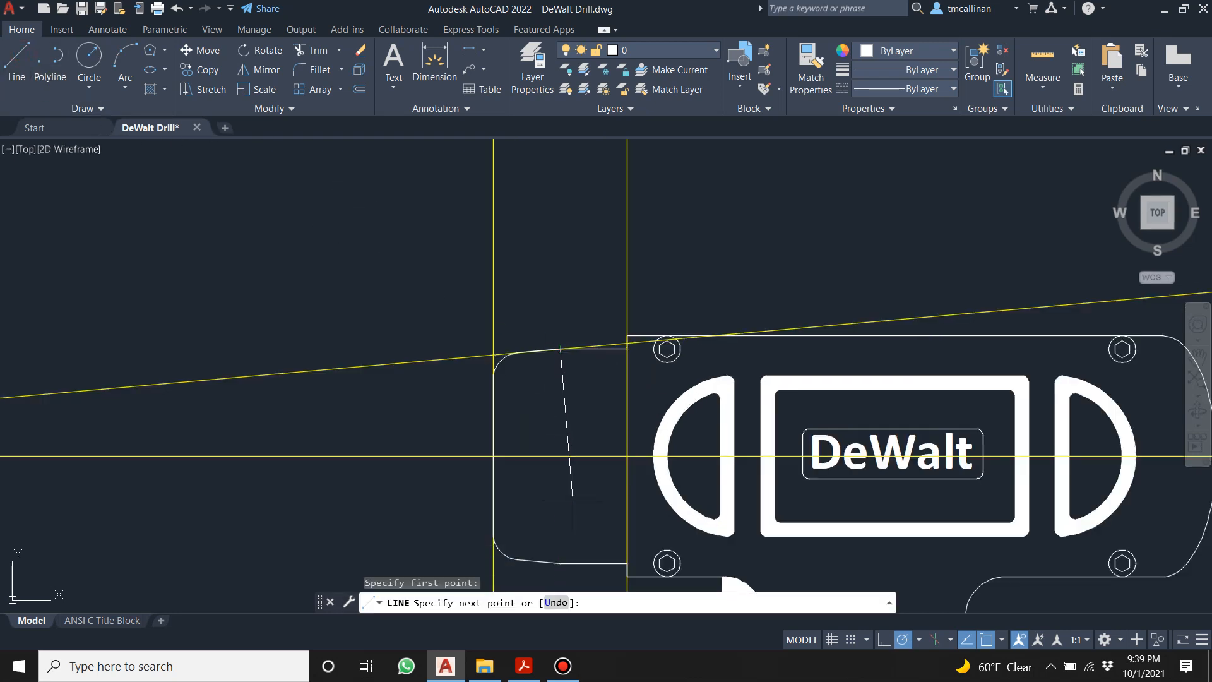
{"action": "left_click", "coordinate": [560, 562]}
{"action": "key", "text": "Escape"}
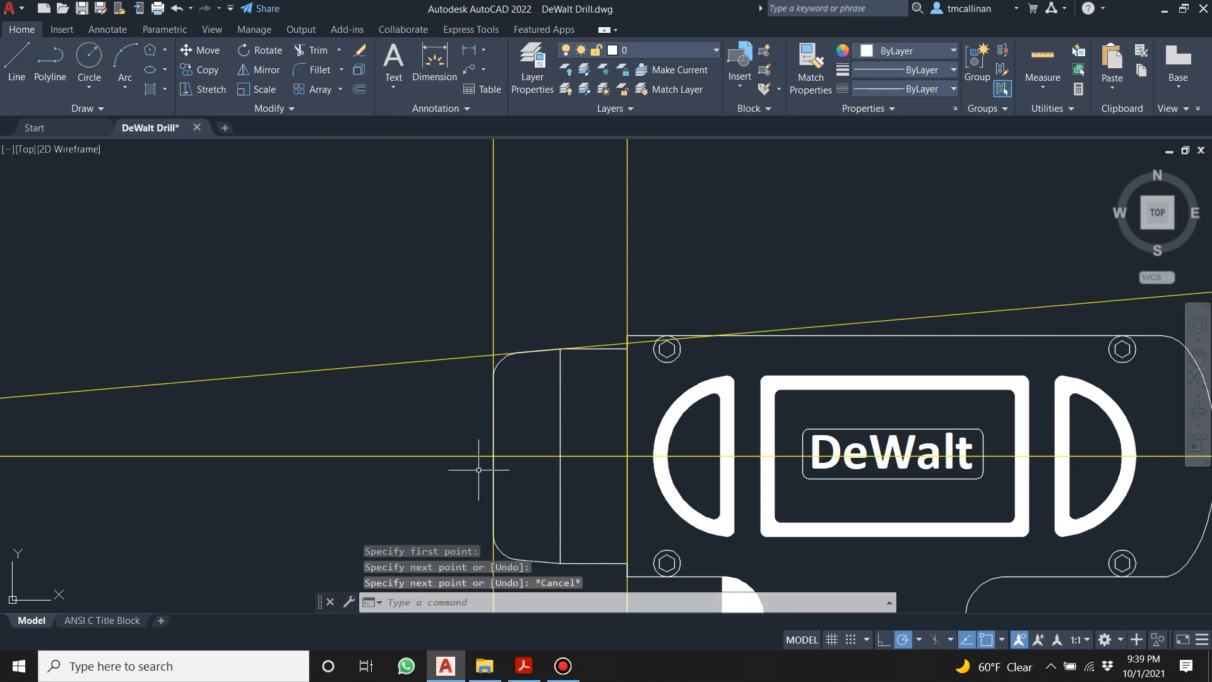
Turn off construction layer CONST3.
{"action": "scroll", "coordinate": [503, 400], "scroll_direction": "down", "scroll_amount": 2}
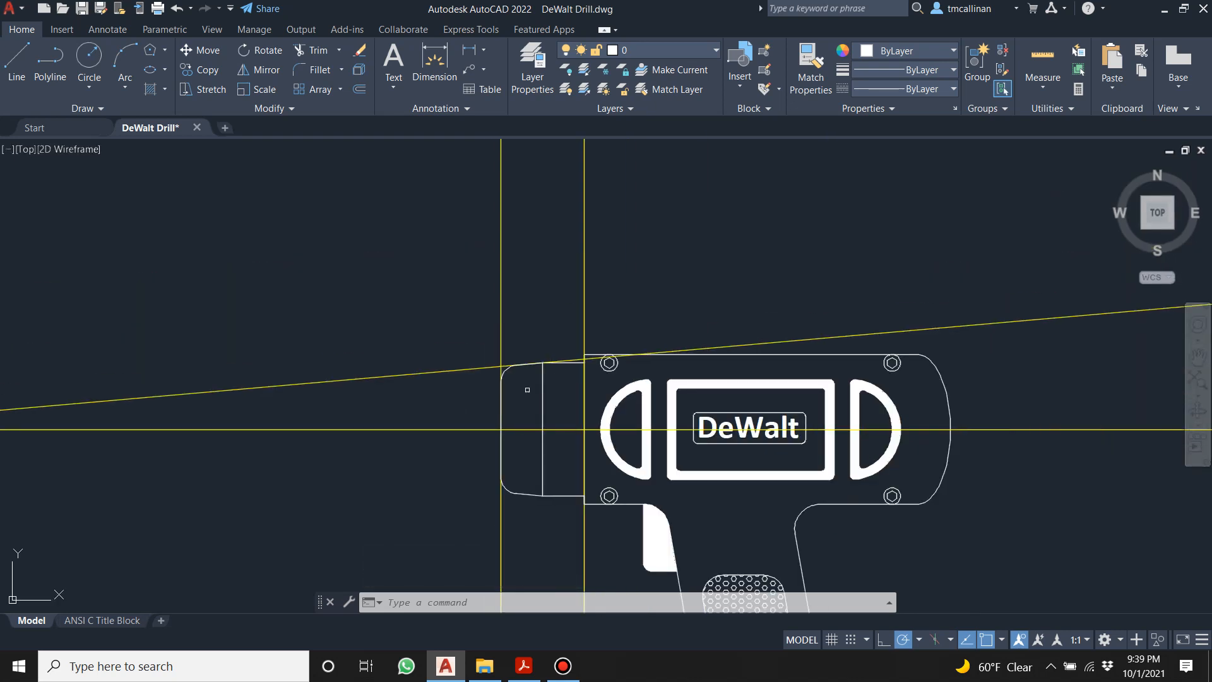
{"action": "left_click", "coordinate": [663, 49]}
{"action": "left_click", "coordinate": [568, 125]}
{"action": "scroll", "coordinate": [493, 204], "scroll_direction": "down", "scroll_amount": 2}
{"action": "middle_click_drag", "start_coordinate": [714, 358], "coordinate": [631, 296]}
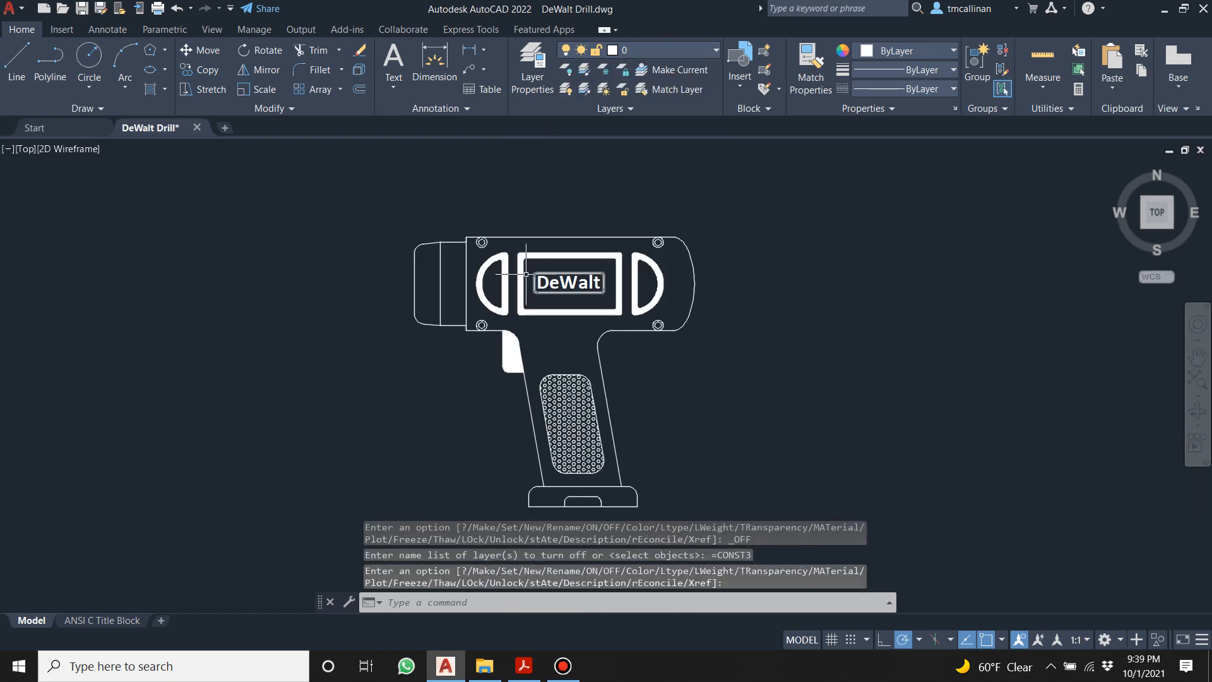
{"action": "scroll", "coordinate": [533, 275], "scroll_direction": "up", "scroll_amount": 2}
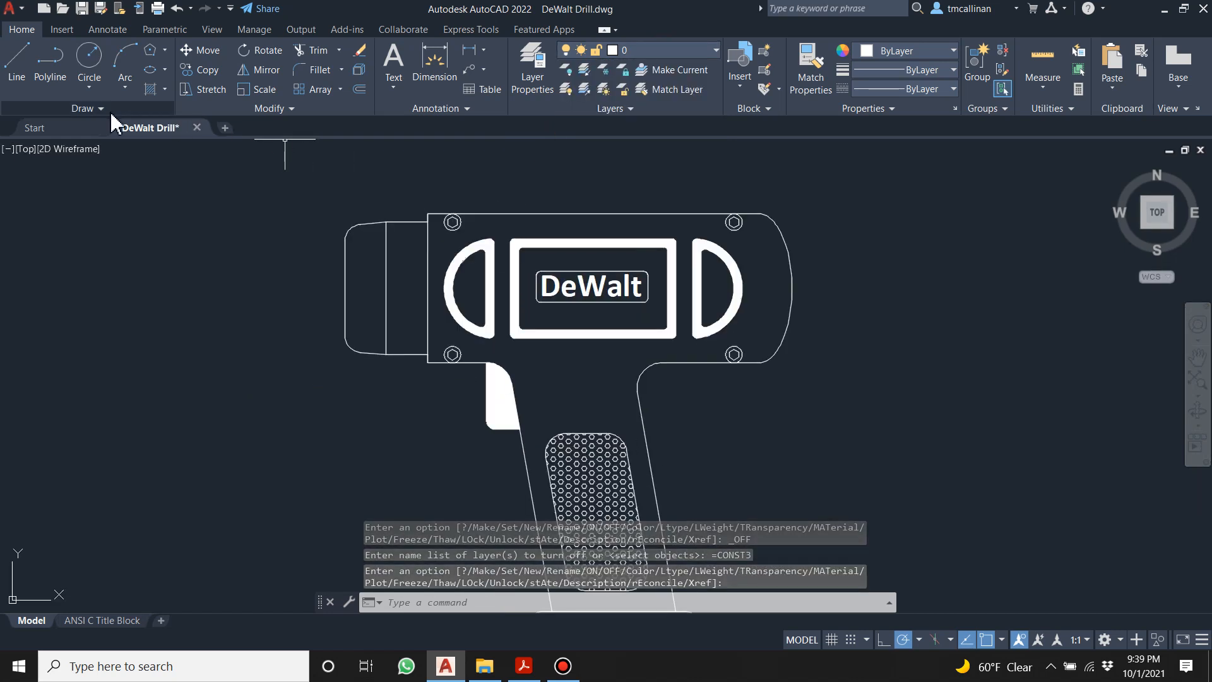
Try a solid hatch in both areas of the chuck section, on either side of its vertical line.
{"action": "left_click", "coordinate": [150, 89]}
{"action": "left_click", "coordinate": [361, 268]}
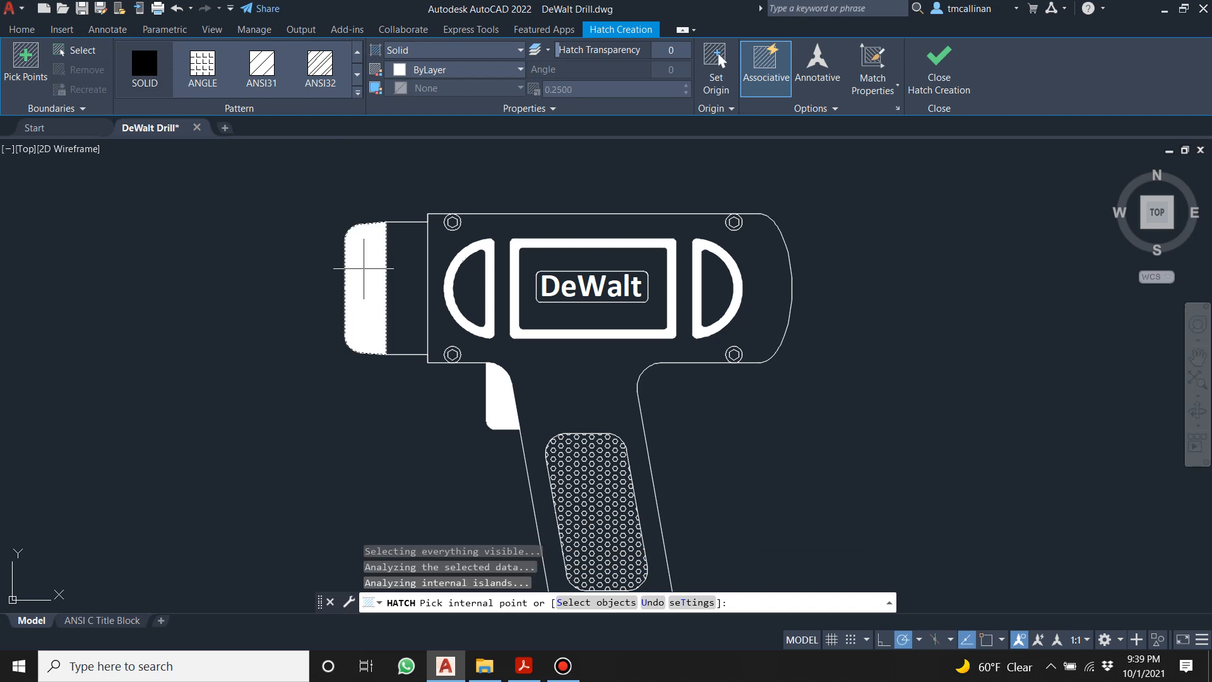
{"action": "left_click", "coordinate": [397, 265]}
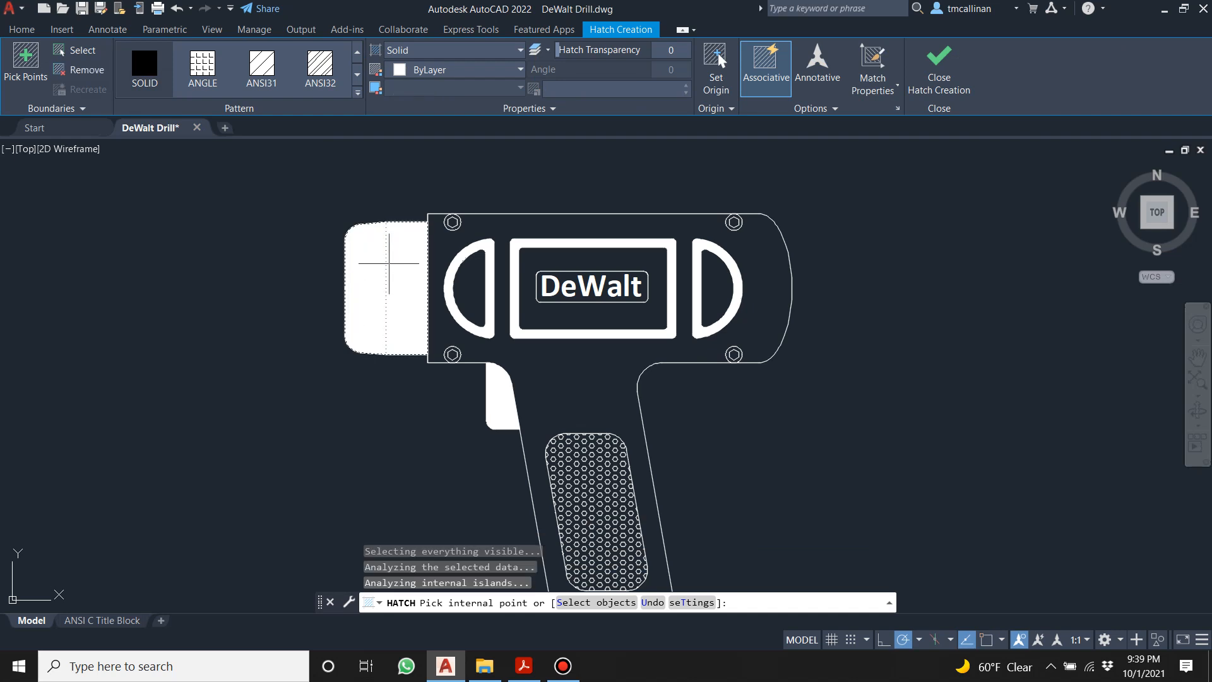
{"action": "left_click", "coordinate": [397, 260]}
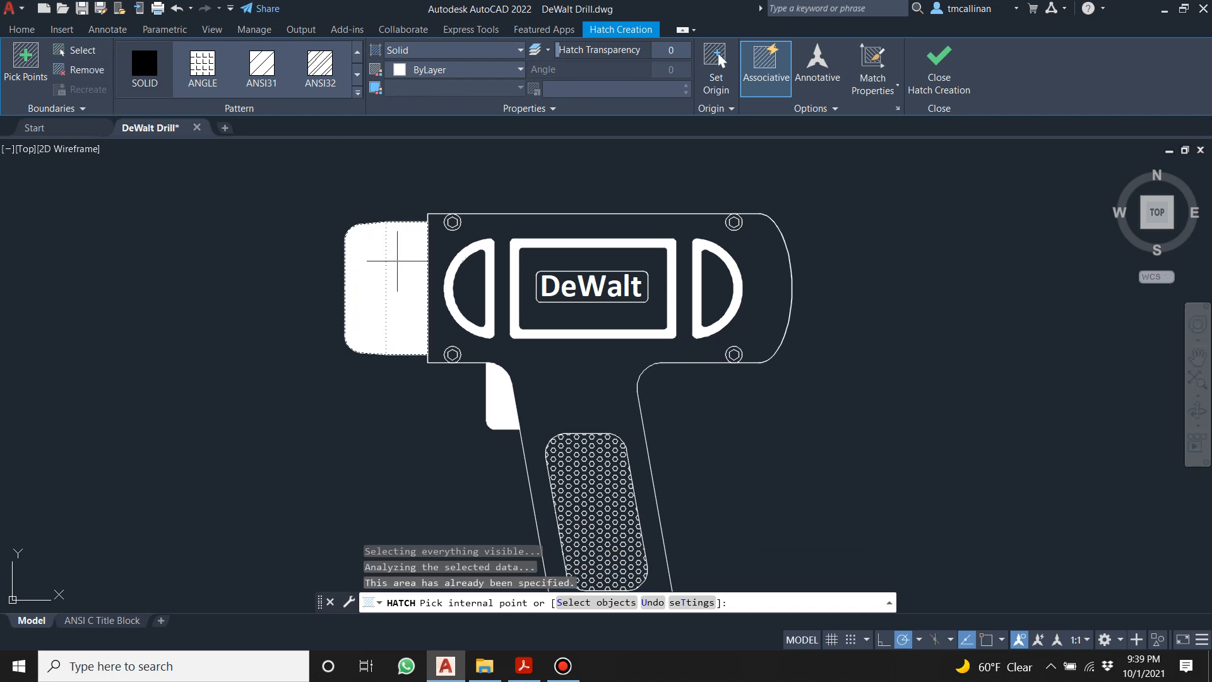
{"action": "key", "text": "Escape"}
{"action": "key", "text": "Escape"}
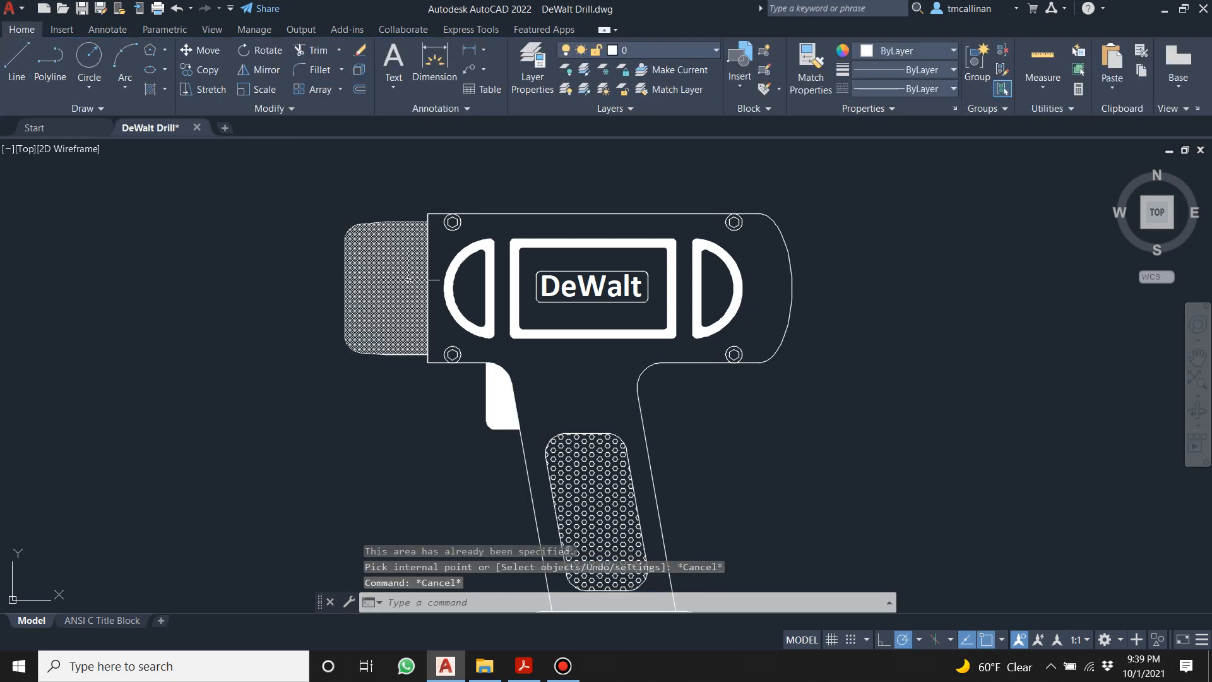
Delete the solid hatch from the chuck section.
{"action": "left_click", "coordinate": [395, 272]}
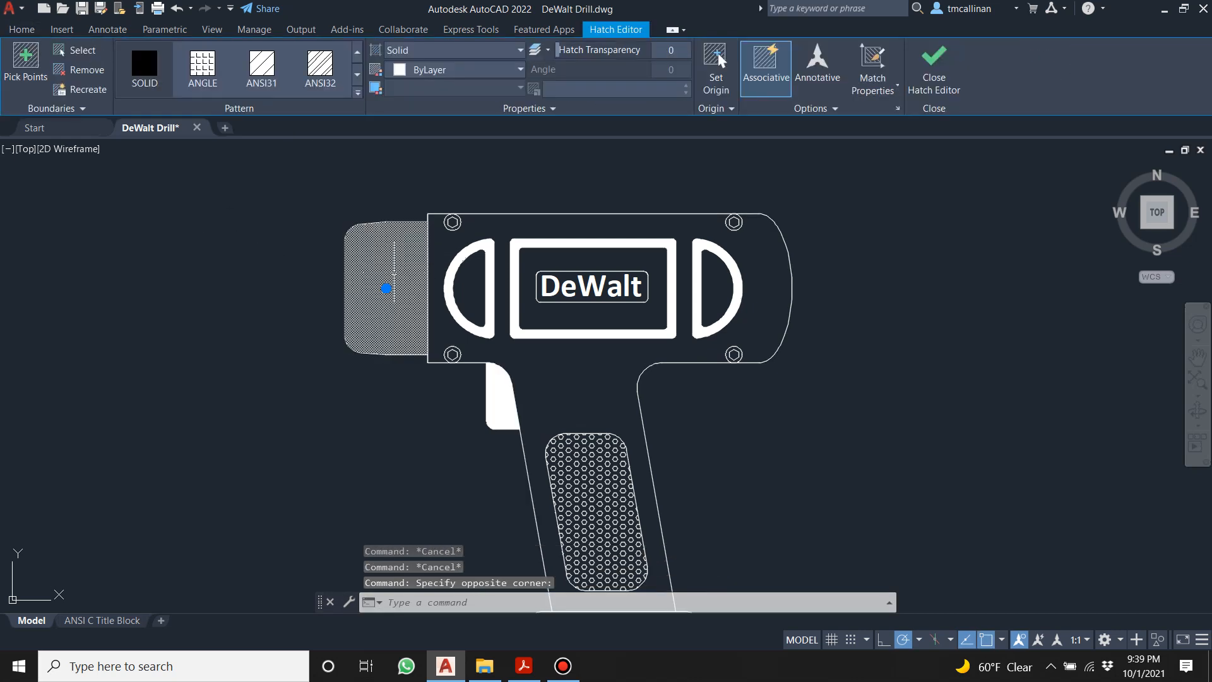
{"action": "key", "text": "Delete"}
Save the completed drill housing drawing.
{"action": "scroll", "coordinate": [499, 293], "scroll_direction": "down", "scroll_amount": 3}
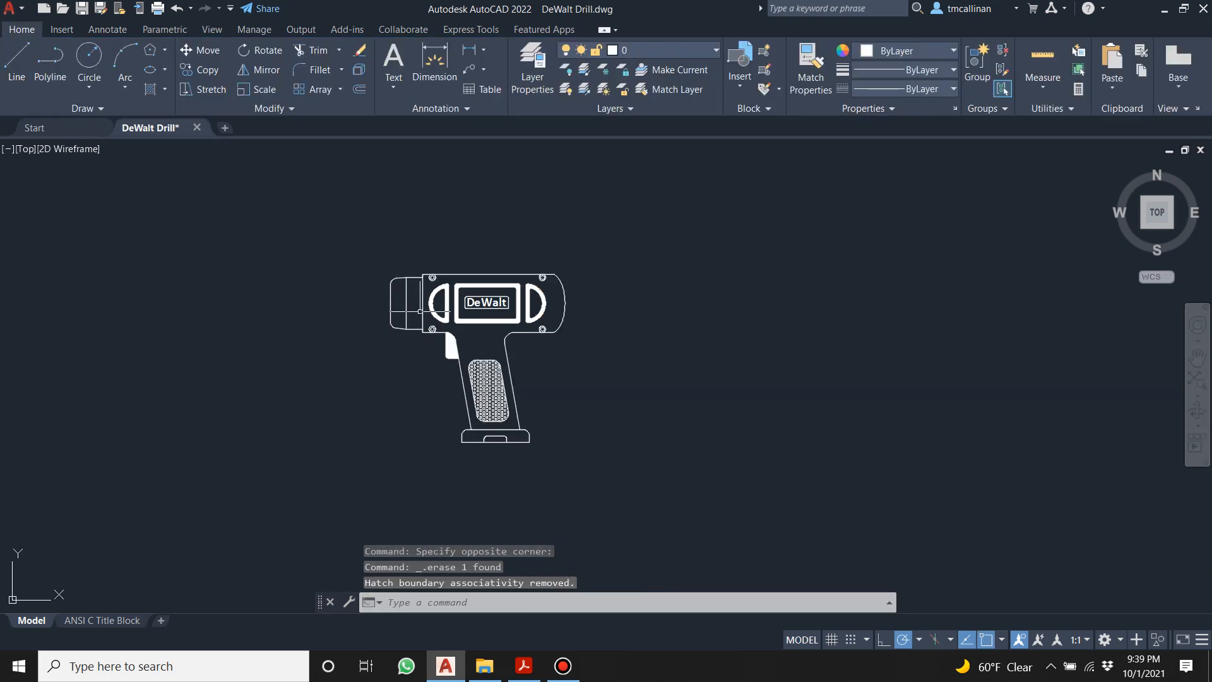
{"action": "scroll", "coordinate": [416, 297], "scroll_direction": "up", "scroll_amount": 1}
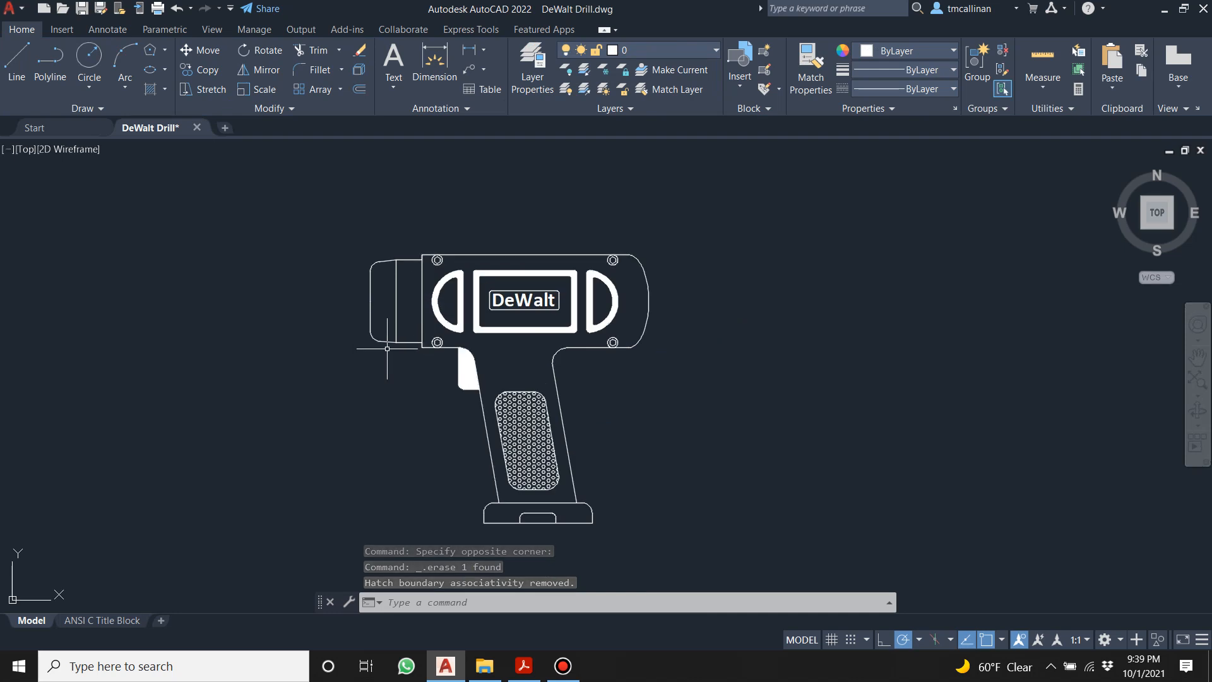
{"action": "left_click", "coordinate": [82, 8]}
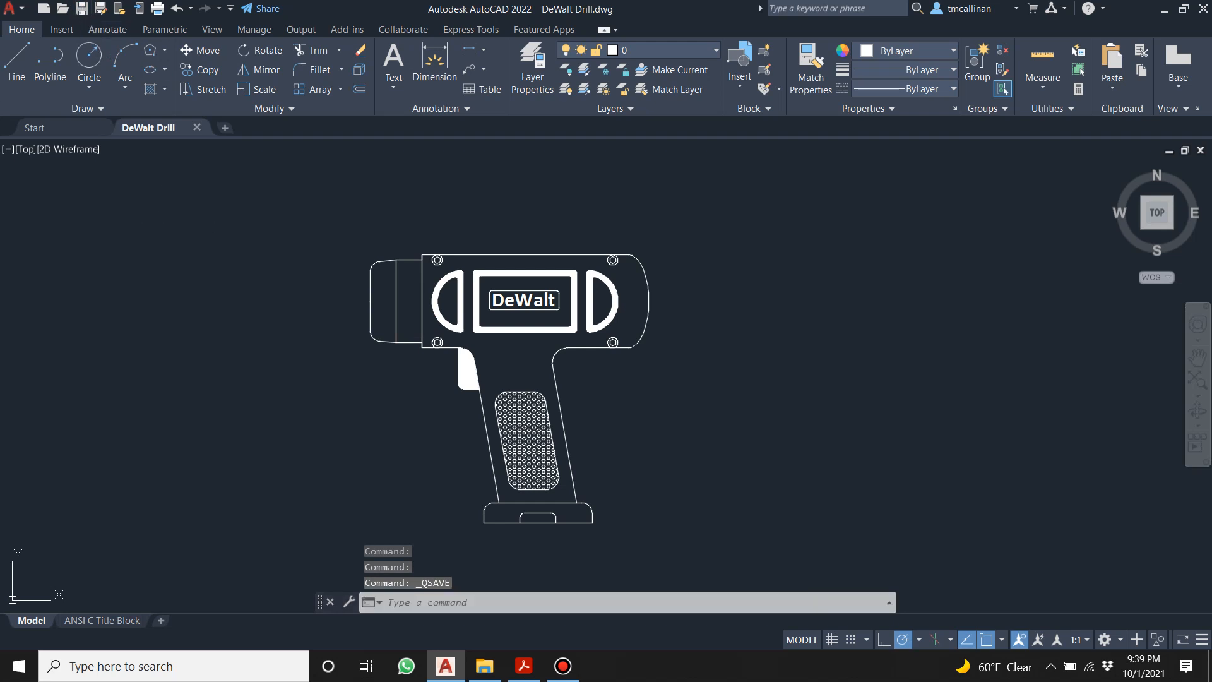
{"action": "scroll", "coordinate": [399, 421], "scroll_direction": "up", "scroll_amount": 2}
Switch to the exercise PDF in Acrobat and examine Step 4's drill battery instructions and dimensions.
{"action": "left_click", "coordinate": [523, 666]}
{"action": "scroll", "coordinate": [560, 588], "scroll_direction": "down", "scroll_amount": 8}
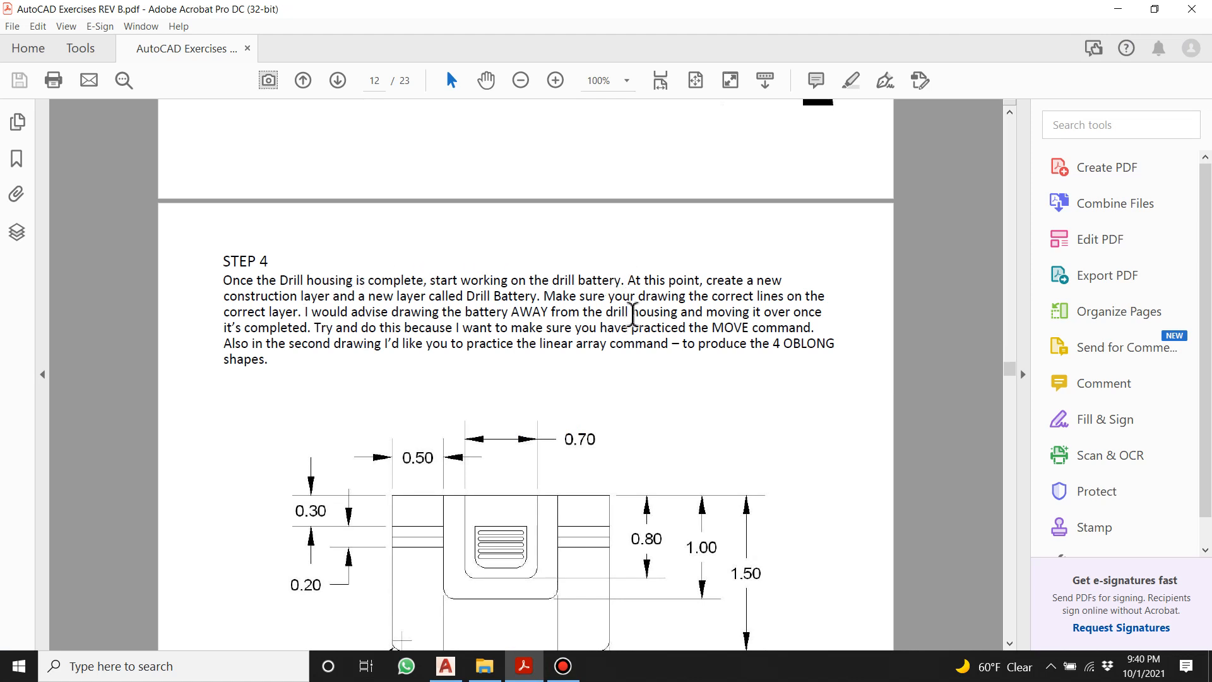
{"action": "scroll", "coordinate": [518, 296], "scroll_direction": "down", "scroll_amount": 1}
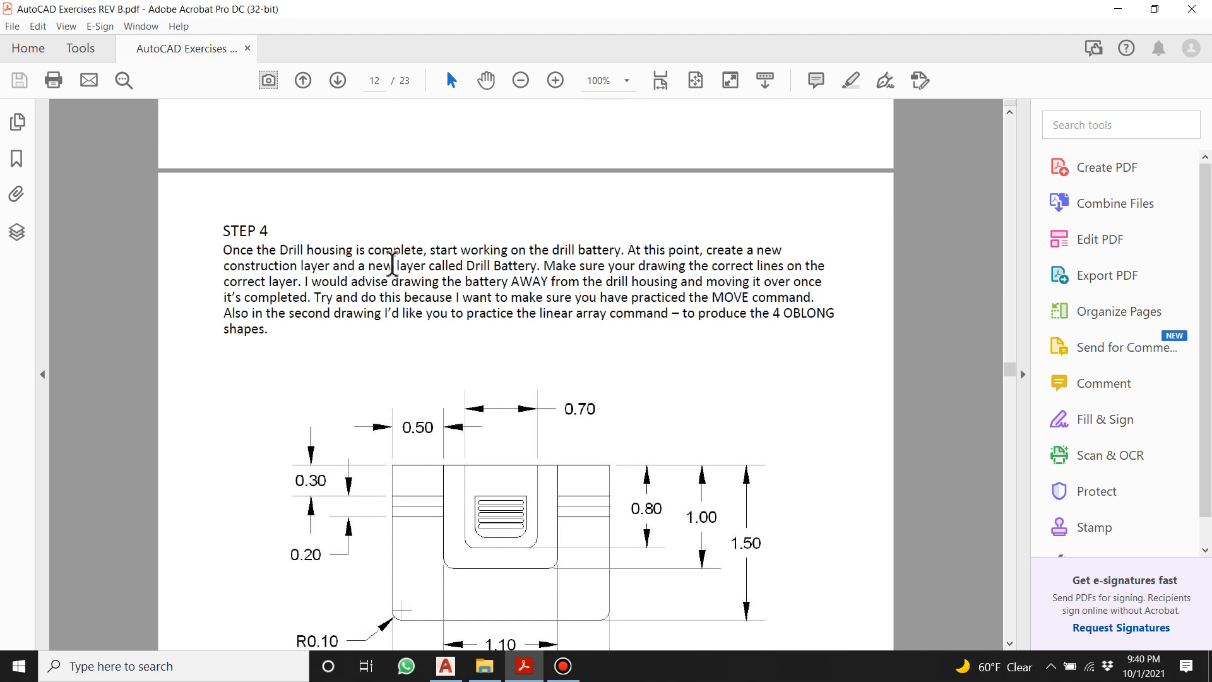
{"action": "scroll", "coordinate": [516, 260], "scroll_direction": "down", "scroll_amount": 3}
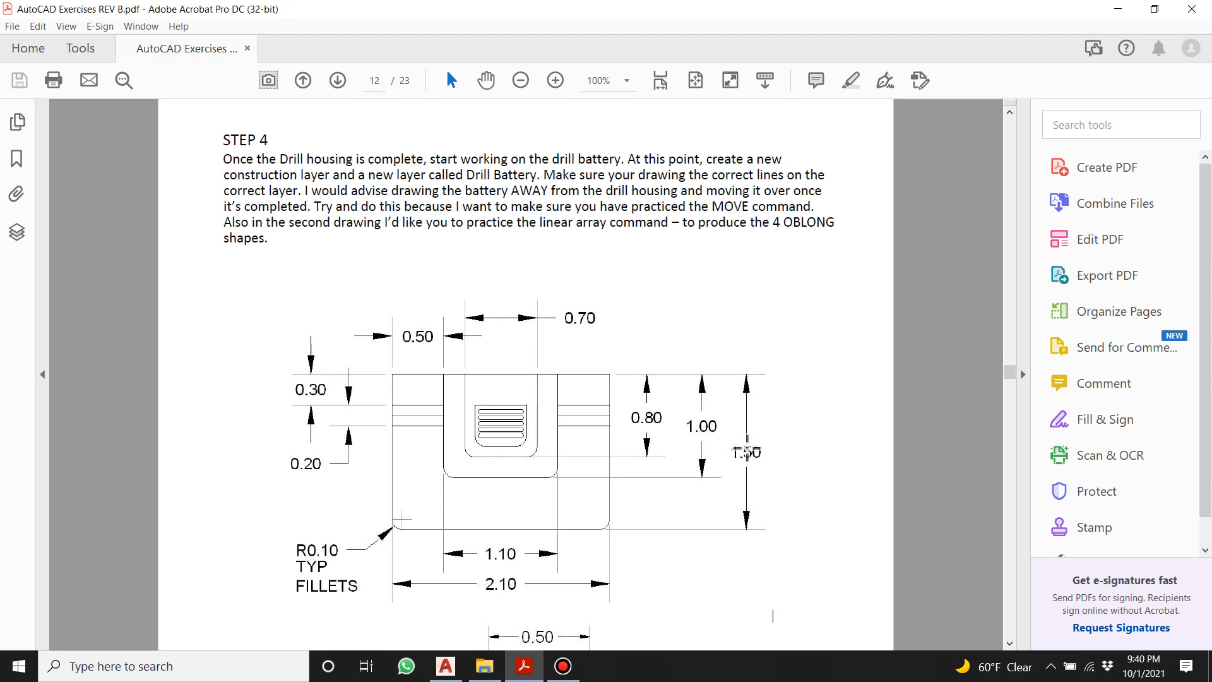
{"action": "scroll", "coordinate": [467, 573], "scroll_direction": "down", "scroll_amount": 10}
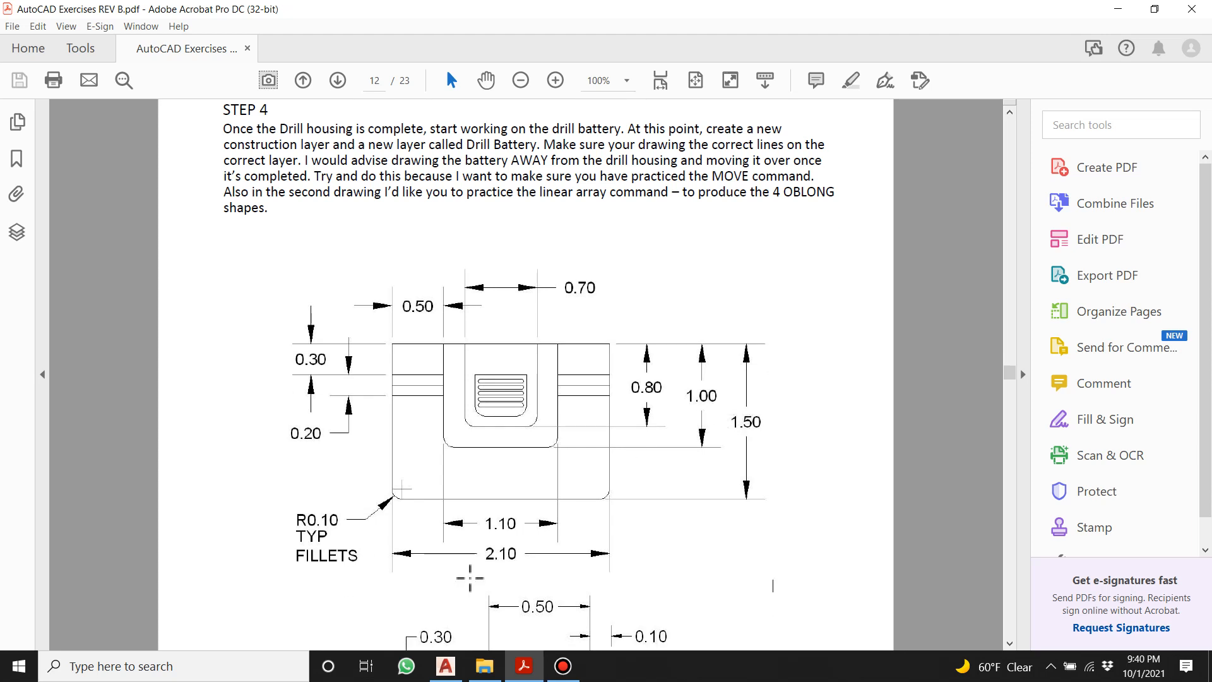
{"action": "scroll", "coordinate": [469, 572], "scroll_direction": "up", "scroll_amount": 8}
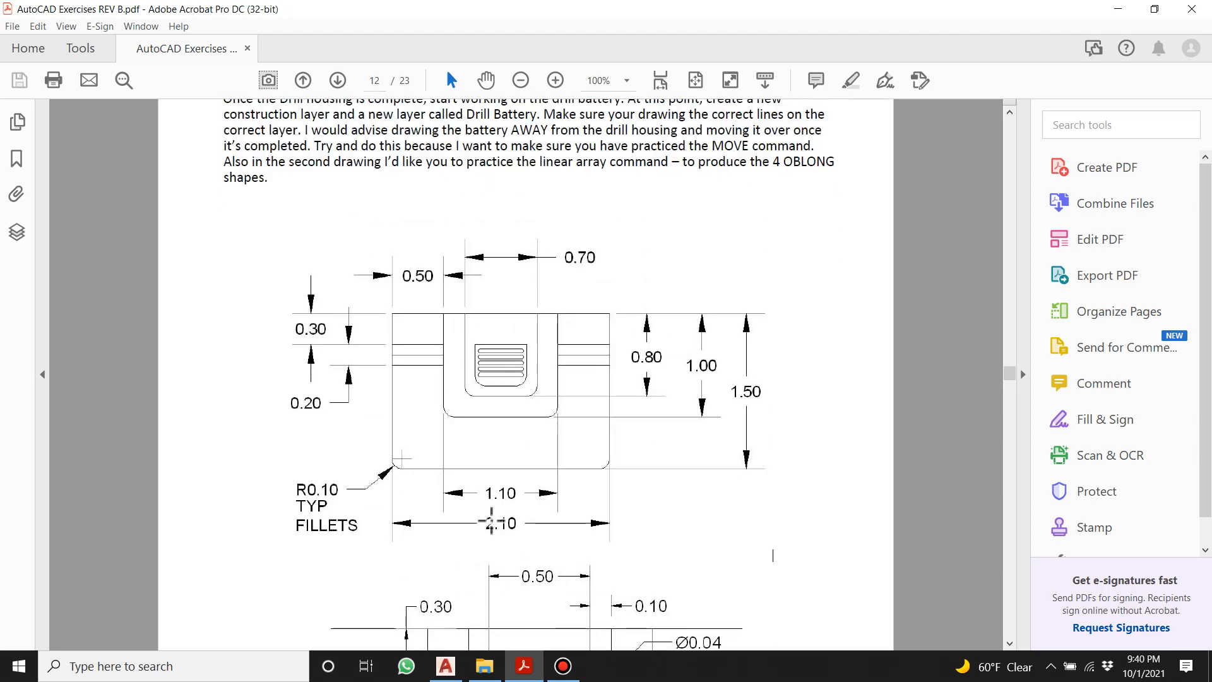
Switch back to AutoCAD and create a new layer named CONST4.
{"action": "left_click", "coordinate": [461, 669]}
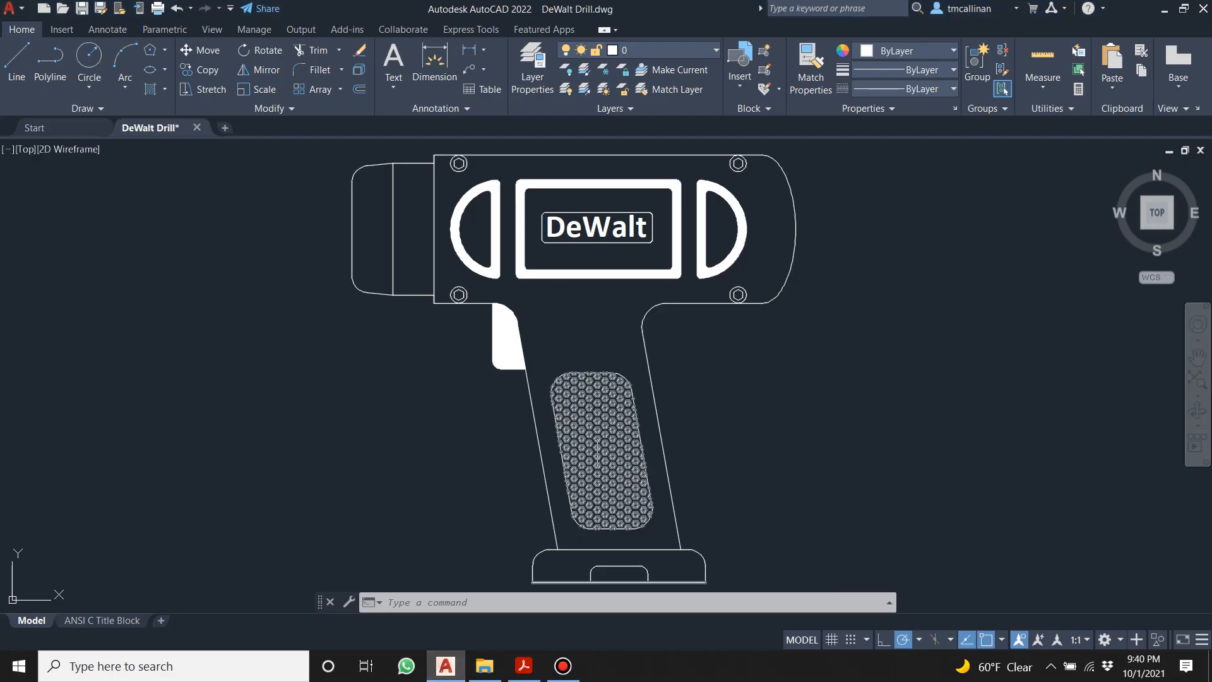
{"action": "scroll", "coordinate": [676, 438], "scroll_direction": "down", "scroll_amount": 2}
{"action": "middle_click_drag", "start_coordinate": [676, 438], "coordinate": [609, 418]}
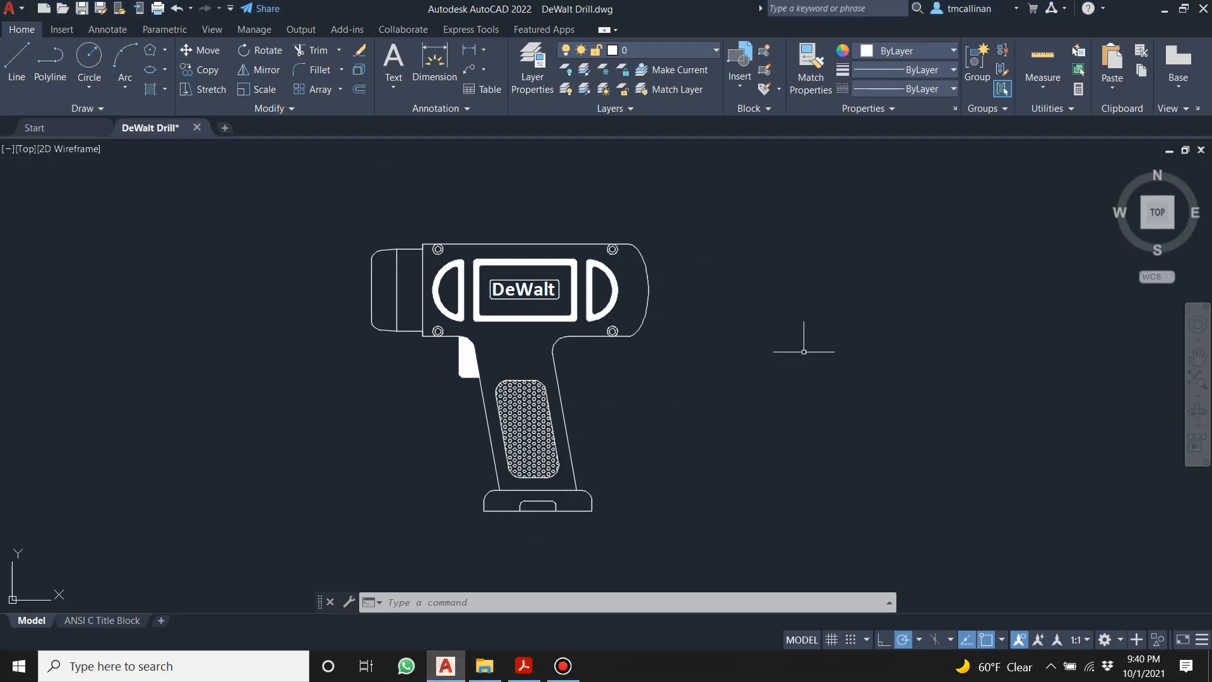
{"action": "scroll", "coordinate": [820, 292], "scroll_direction": "down", "scroll_amount": 2}
{"action": "mouse_move", "coordinate": [819, 288]}
{"action": "middle_mouse_down"}
{"action": "mouse_move", "coordinate": [712, 249]}
{"action": "mouse_move", "coordinate": [704, 220]}
{"action": "middle_mouse_up"}
{"action": "scroll", "coordinate": [699, 310], "scroll_direction": "up", "scroll_amount": 2}
{"action": "middle_click_drag", "start_coordinate": [699, 309], "coordinate": [704, 338]}
{"action": "mouse_move", "coordinate": [509, 301]}
{"action": "middle_mouse_down"}
{"action": "mouse_move", "coordinate": [560, 162]}
{"action": "mouse_move", "coordinate": [596, 137]}
{"action": "middle_mouse_up"}
{"action": "left_click", "coordinate": [537, 74]}
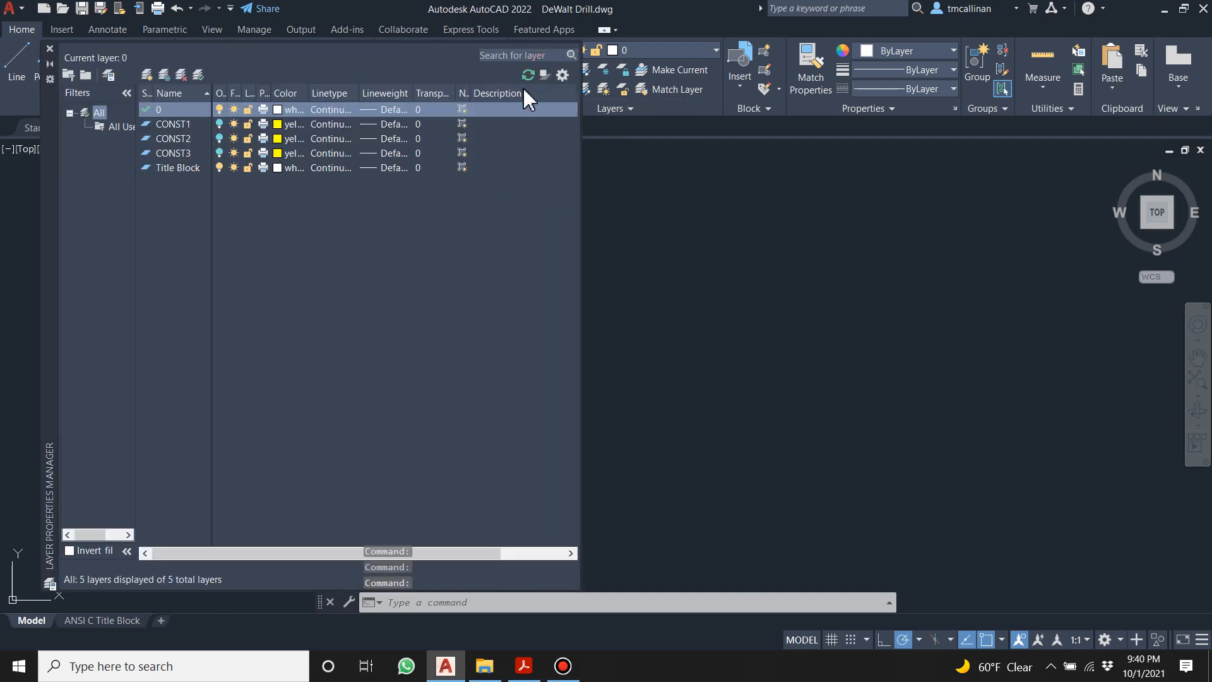
{"action": "right_click", "coordinate": [172, 198]}
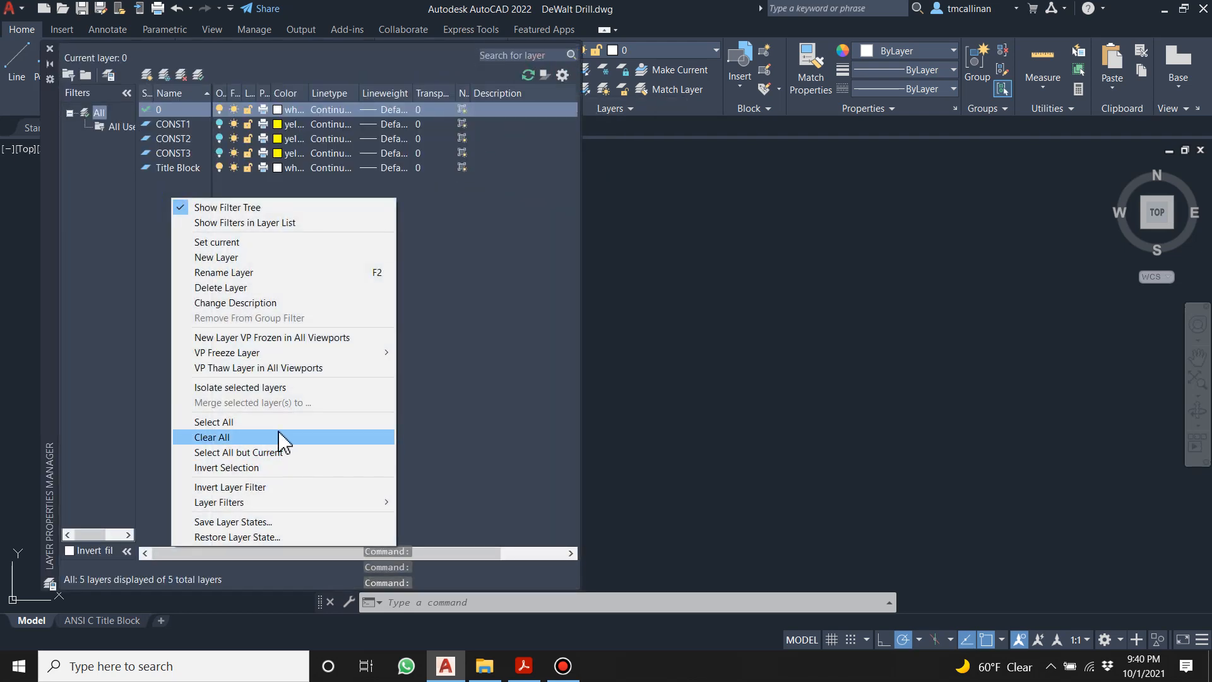
{"action": "left_click", "coordinate": [271, 257]}
{"action": "type", "text": "CONS"}
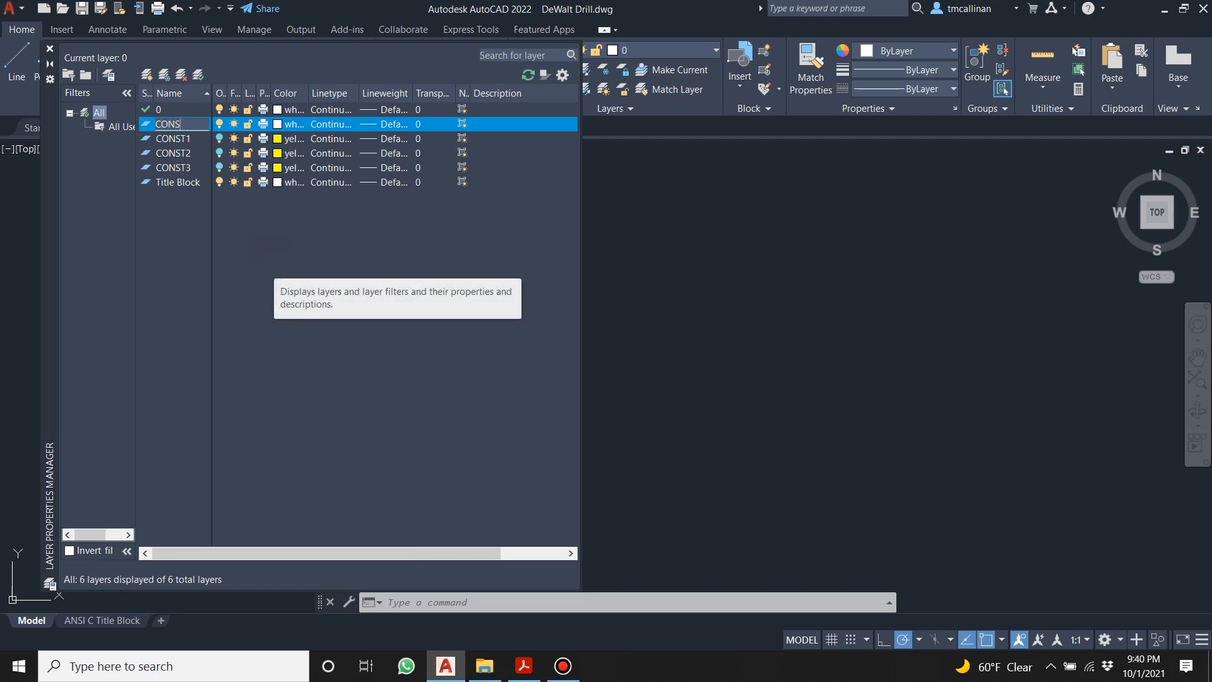
{"action": "type", "text": "Y4"}
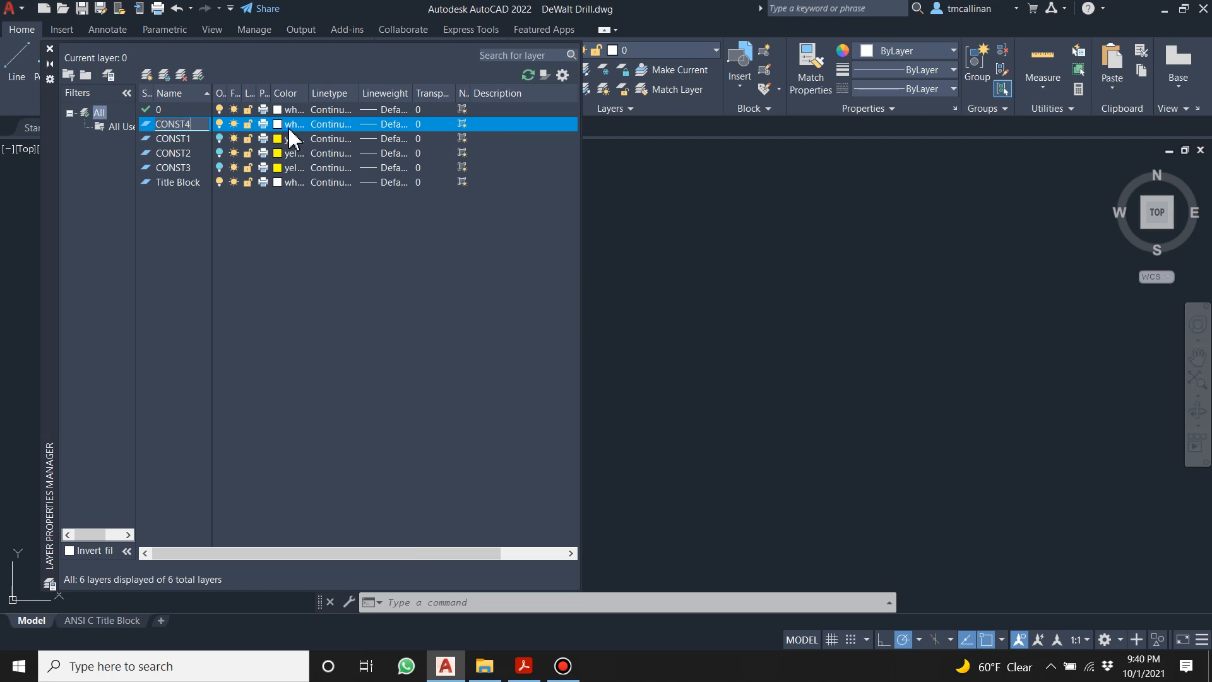
Set layer CONST4's color to yellow and close the layer manager.
{"action": "left_click", "coordinate": [288, 125]}
{"action": "left_click", "coordinate": [490, 365]}
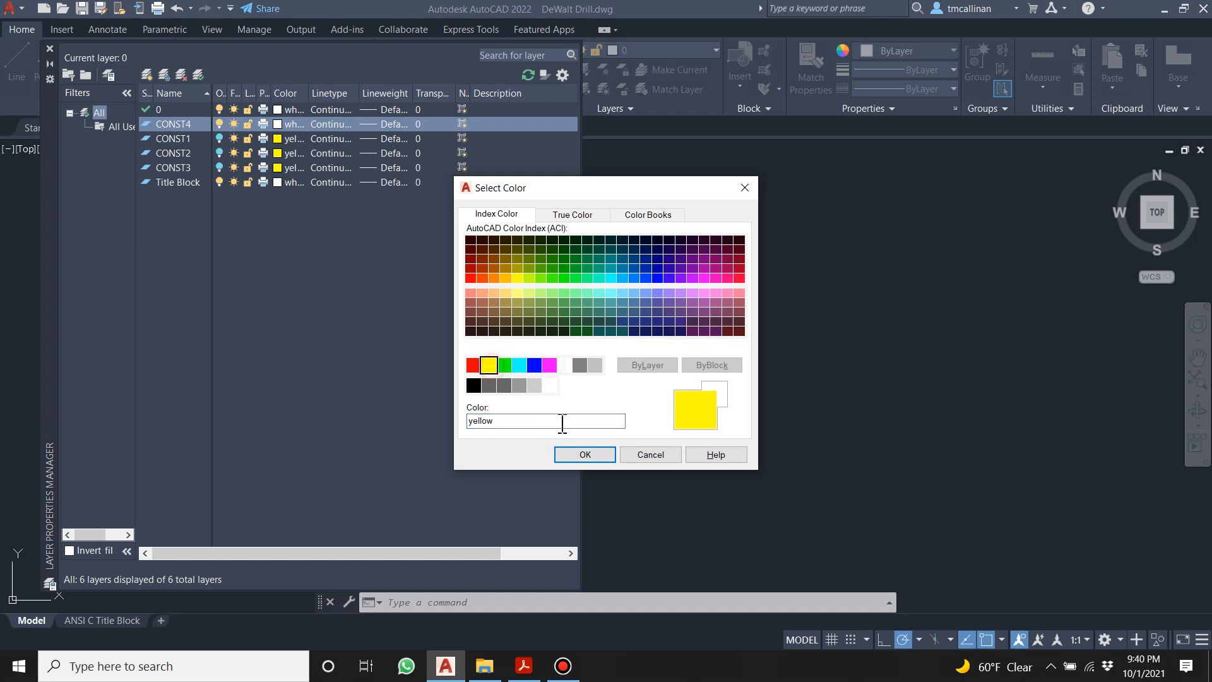
{"action": "left_click", "coordinate": [585, 455]}
{"action": "left_click", "coordinate": [50, 49]}
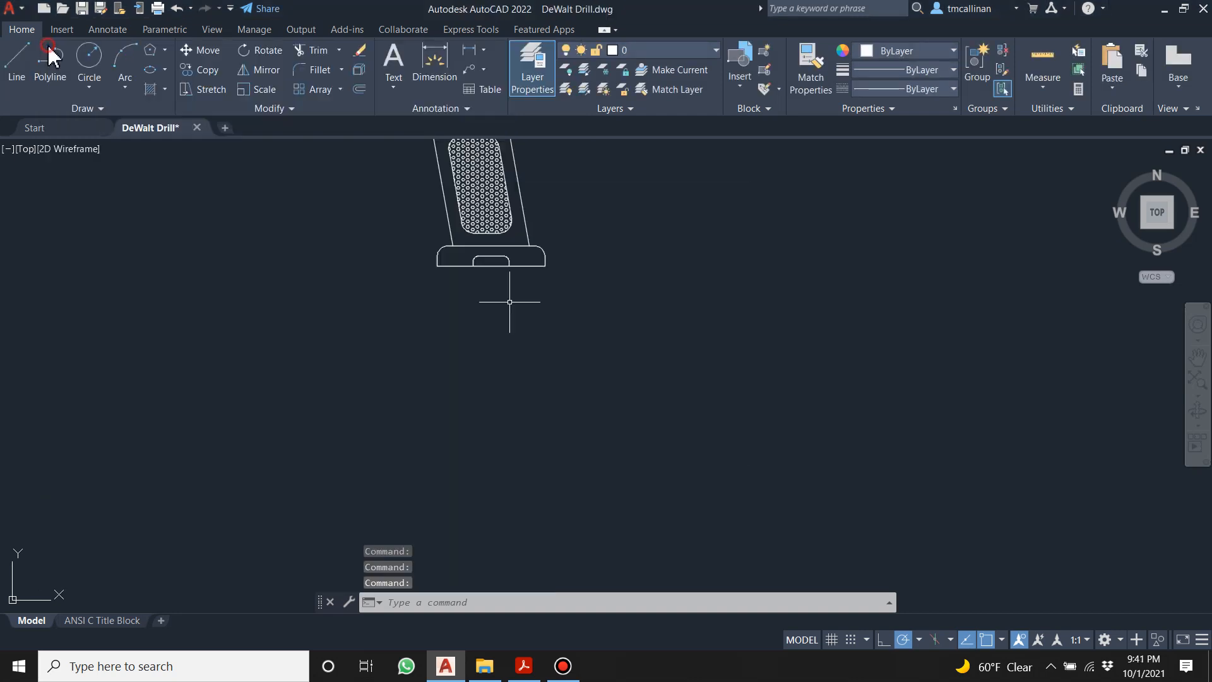
Make CONST4 the current layer and draw a vertical construction line in the empty space right of the drill handle.
{"action": "left_click", "coordinate": [642, 52]}
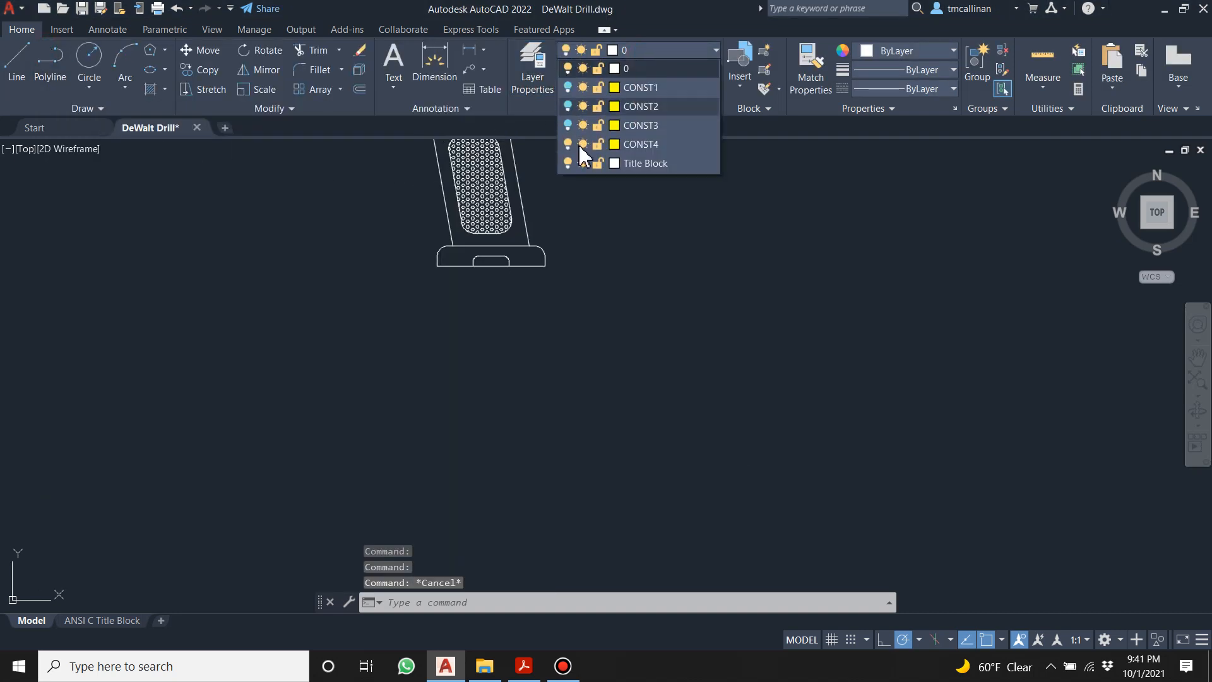
{"action": "left_click", "coordinate": [660, 142]}
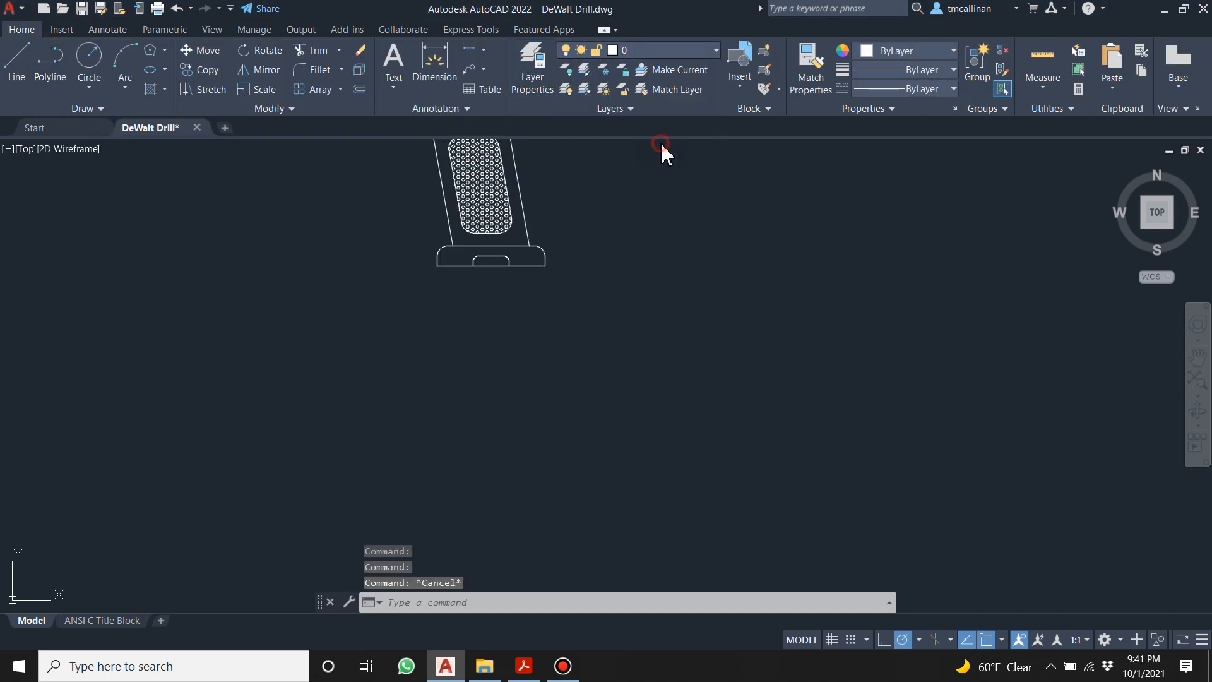
{"action": "left_click", "coordinate": [71, 110]}
{"action": "left_click", "coordinate": [53, 127]}
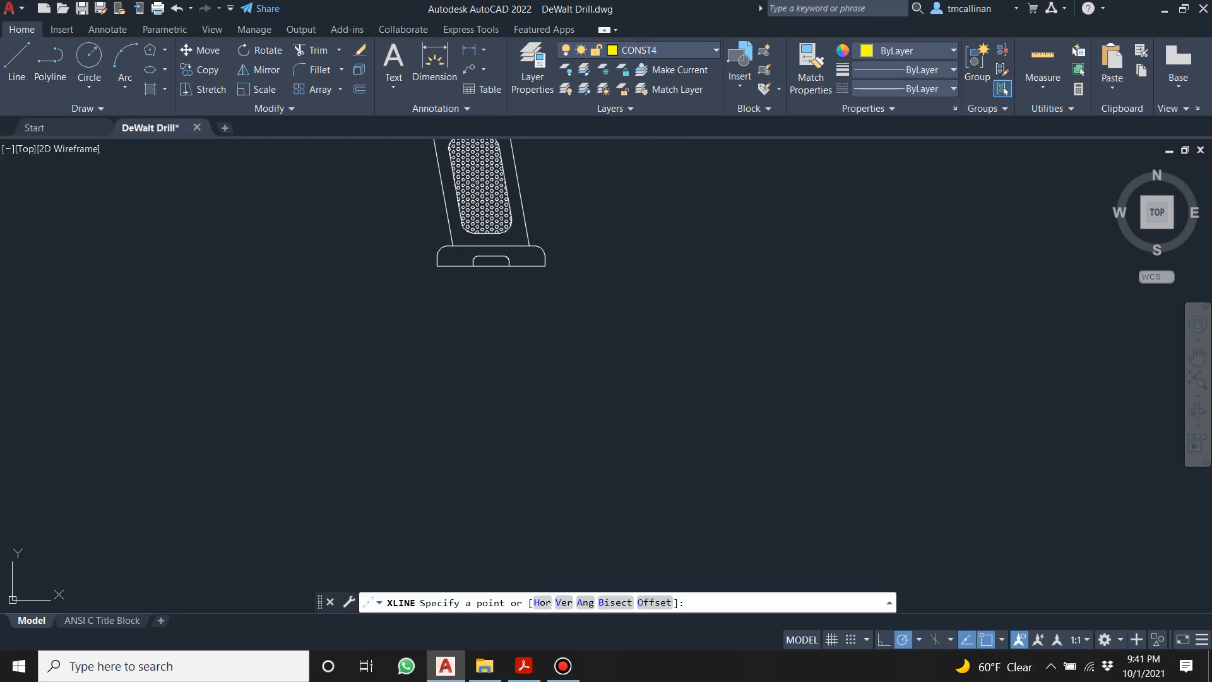
{"action": "left_click", "coordinate": [749, 262]}
{"action": "key", "text": "Escape"}
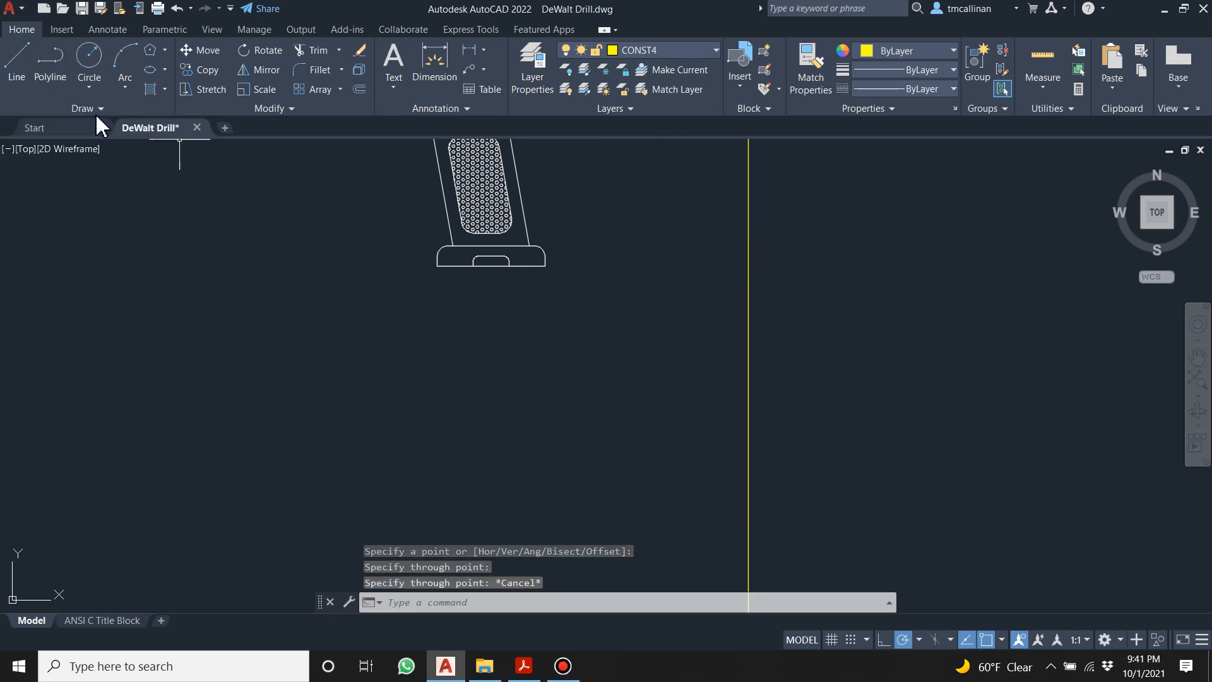
Draw a horizontal construction line crossing the vertical one, below the level of the drill's base.
{"action": "left_click", "coordinate": [51, 108]}
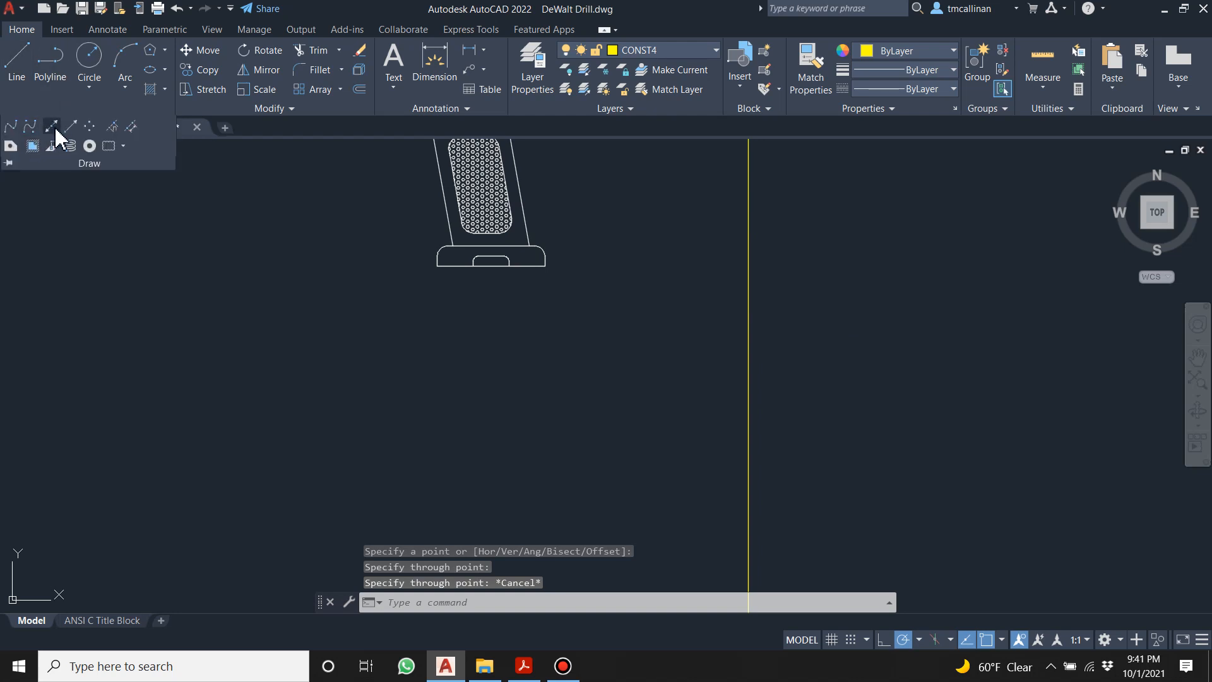
{"action": "left_click", "coordinate": [53, 129]}
{"action": "left_click", "coordinate": [665, 379]}
{"action": "left_click", "coordinate": [755, 378]}
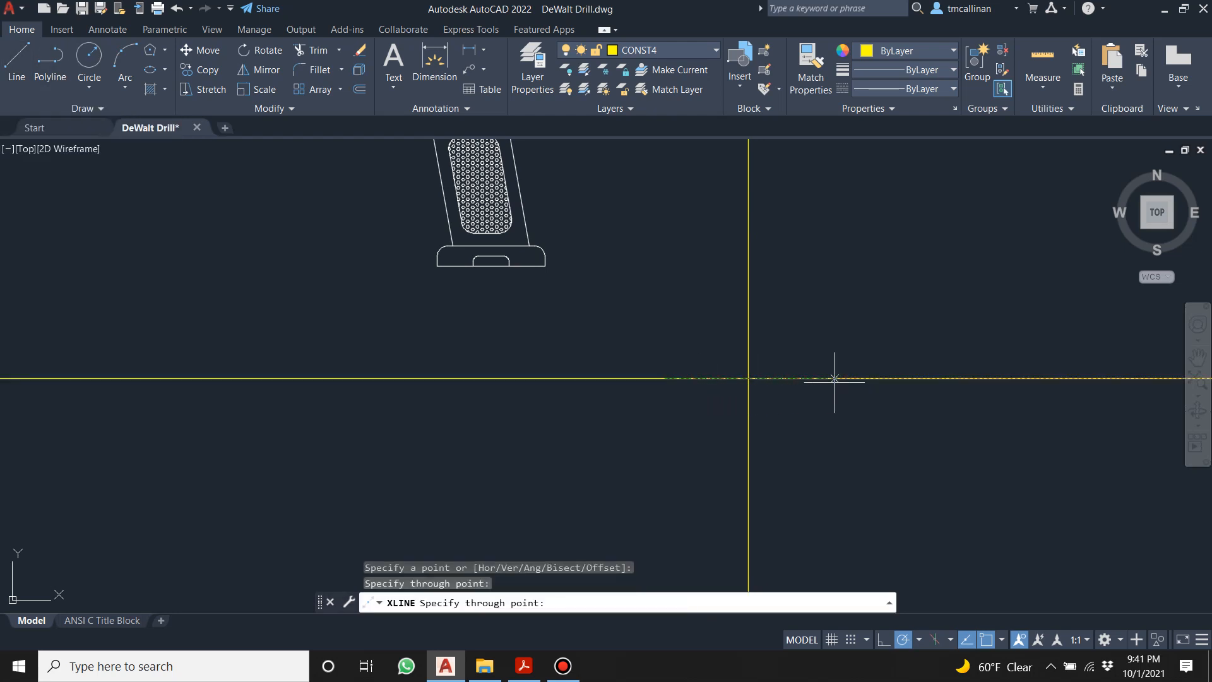
{"action": "key", "text": "Escape"}
Offset the vertical construction line 2.1 to the right for the battery's width.
{"action": "middle_click_drag", "start_coordinate": [889, 398], "coordinate": [602, 240]}
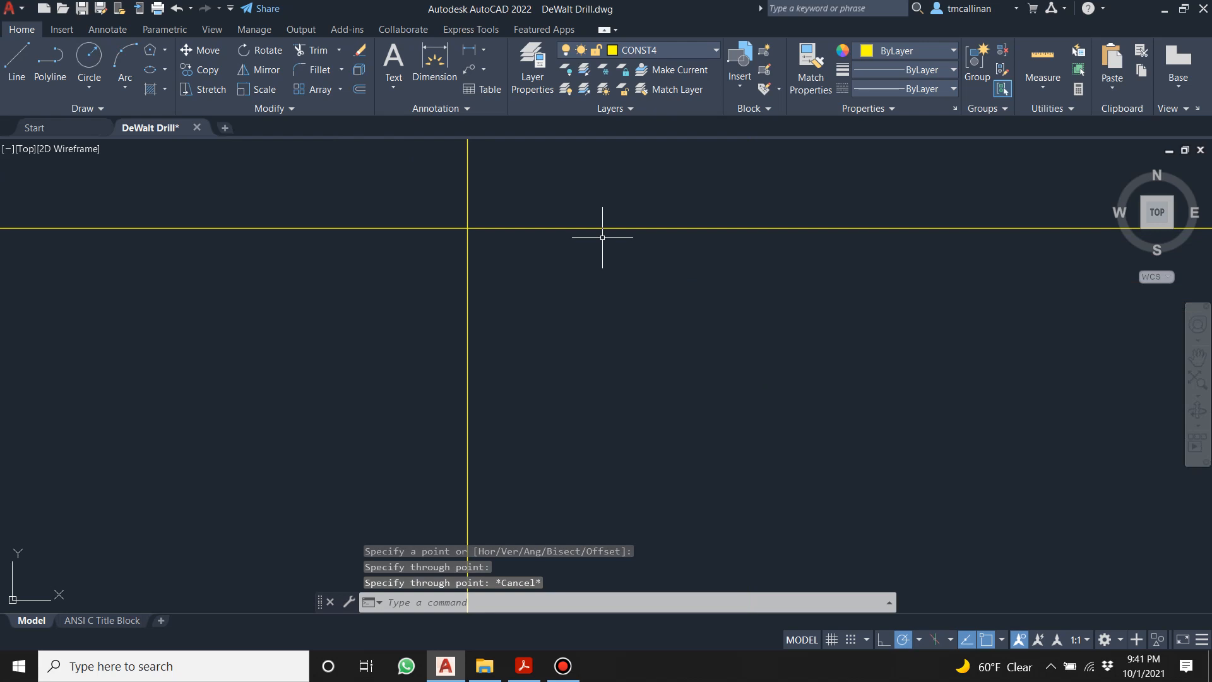
{"action": "scroll", "coordinate": [549, 209], "scroll_direction": "up", "scroll_amount": 2}
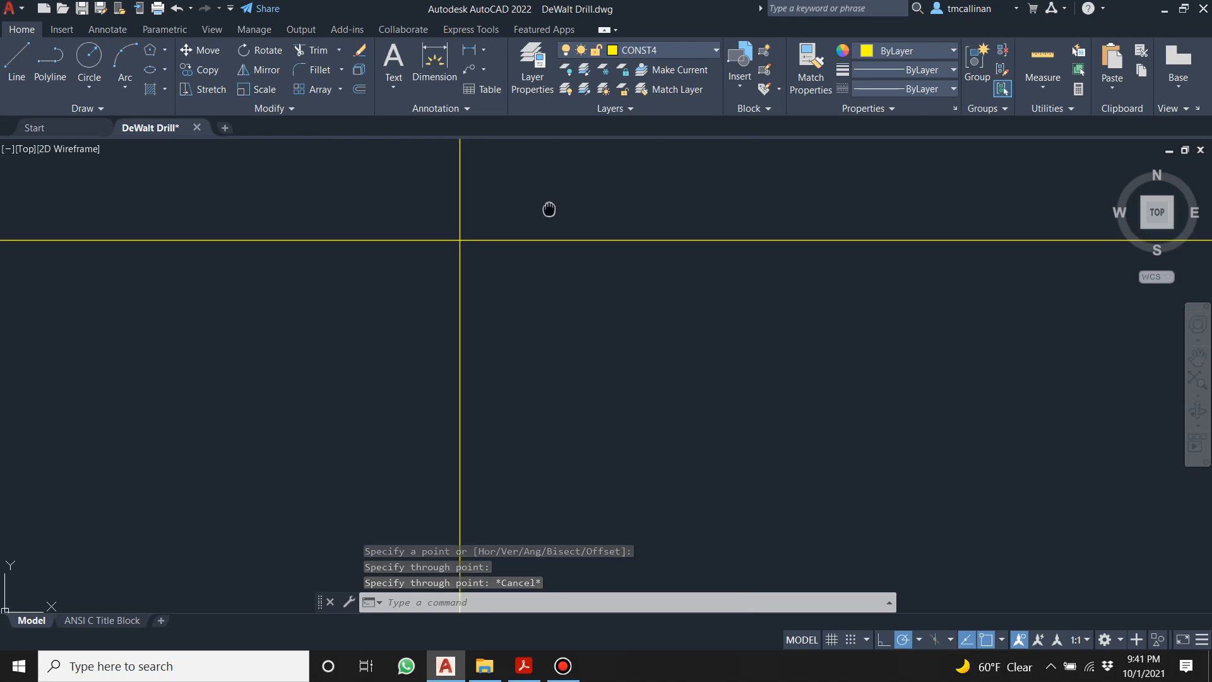
{"action": "left_click", "coordinate": [358, 89]}
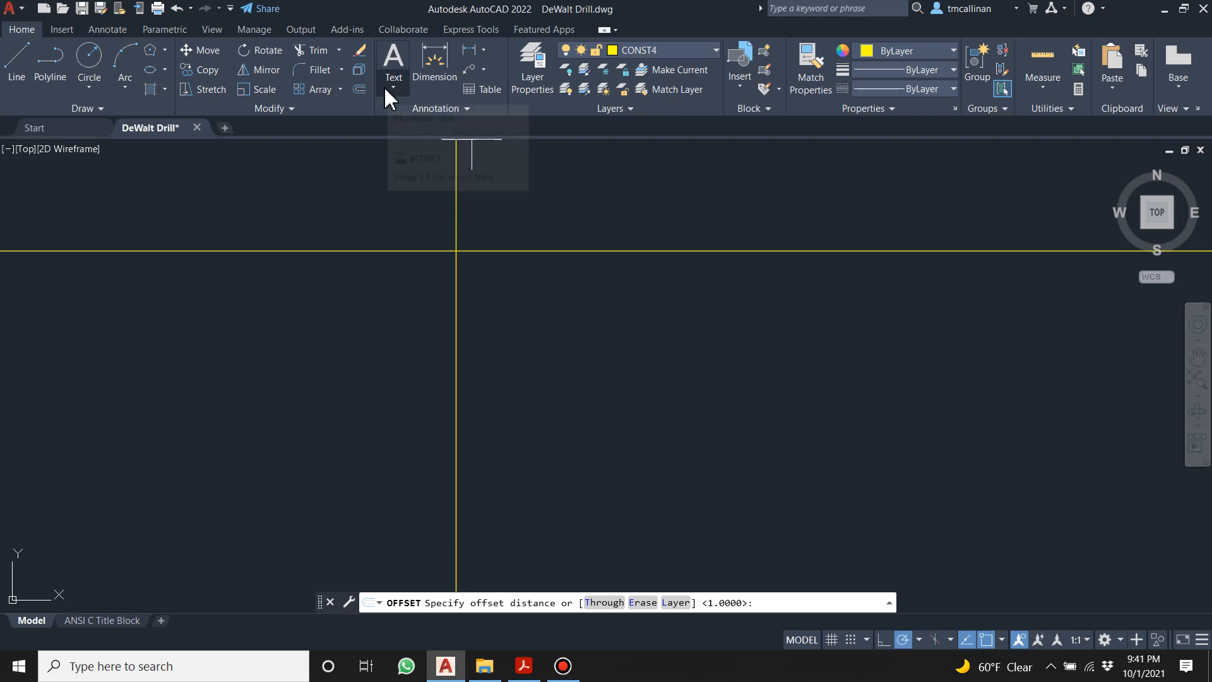
{"action": "type", "text": "2.1"}
{"action": "key", "text": "Return"}
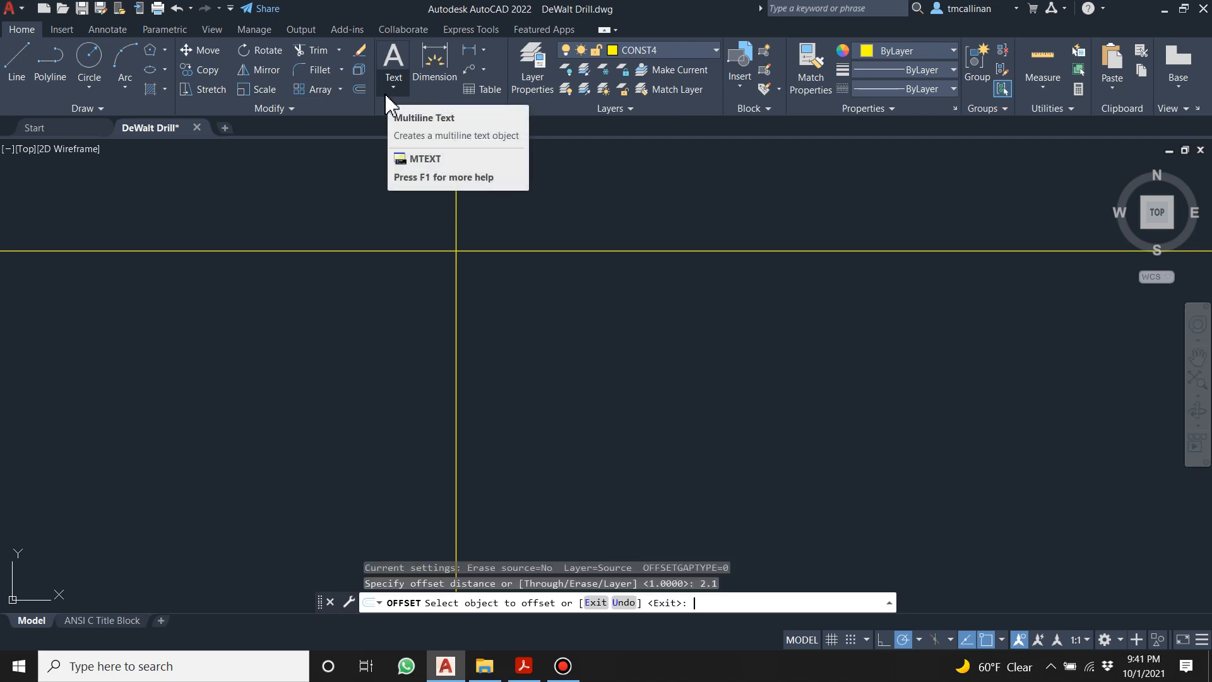
{"action": "left_click", "coordinate": [456, 303]}
{"action": "left_click", "coordinate": [563, 292]}
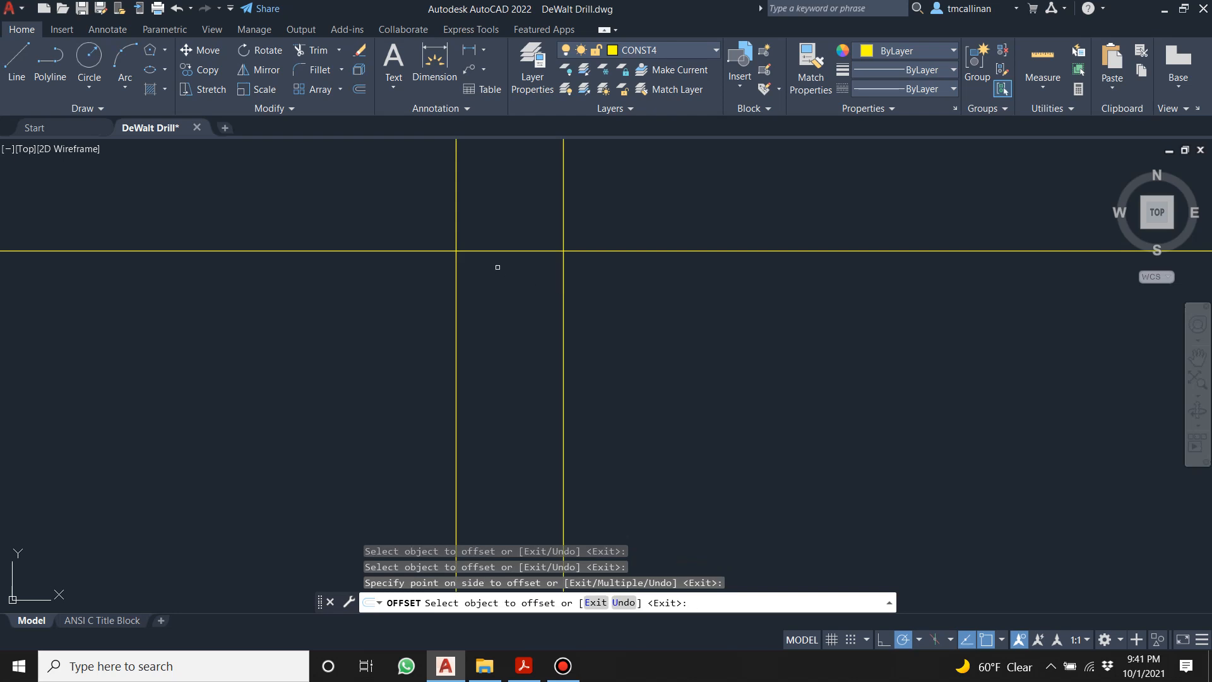
Offset the horizontal construction line 1.25 downward for the battery's height.
{"action": "left_click", "coordinate": [358, 89]}
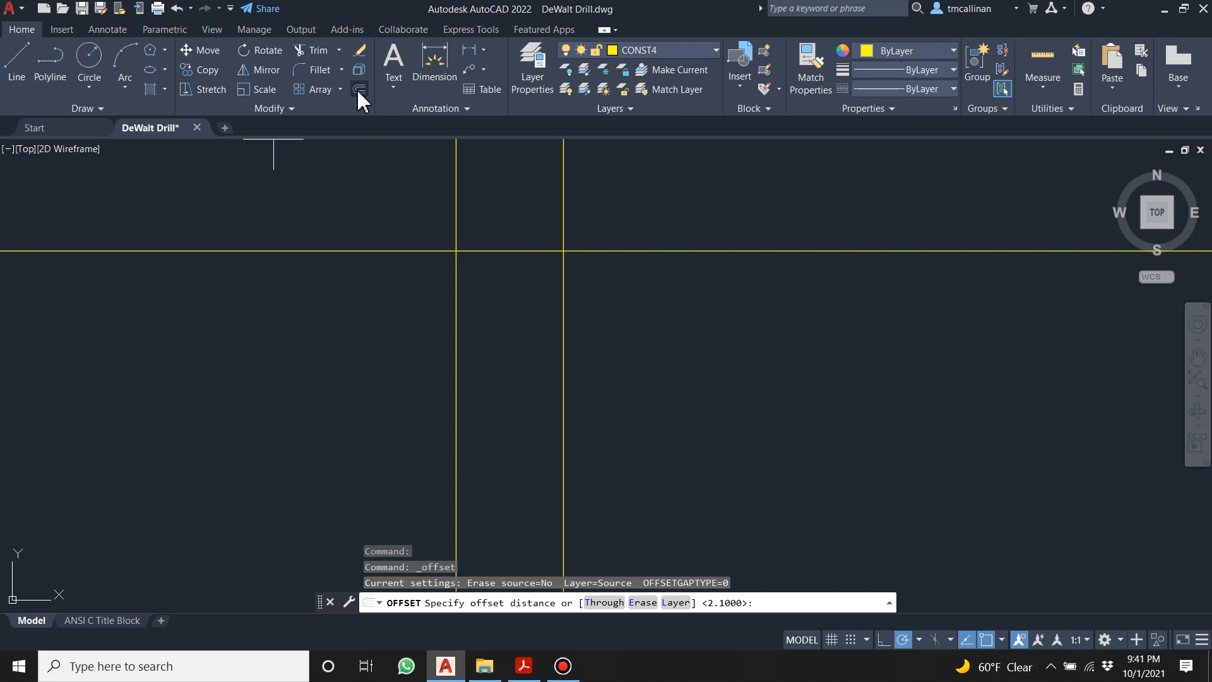
{"action": "type", "text": "1.25"}
{"action": "key", "text": "Return"}
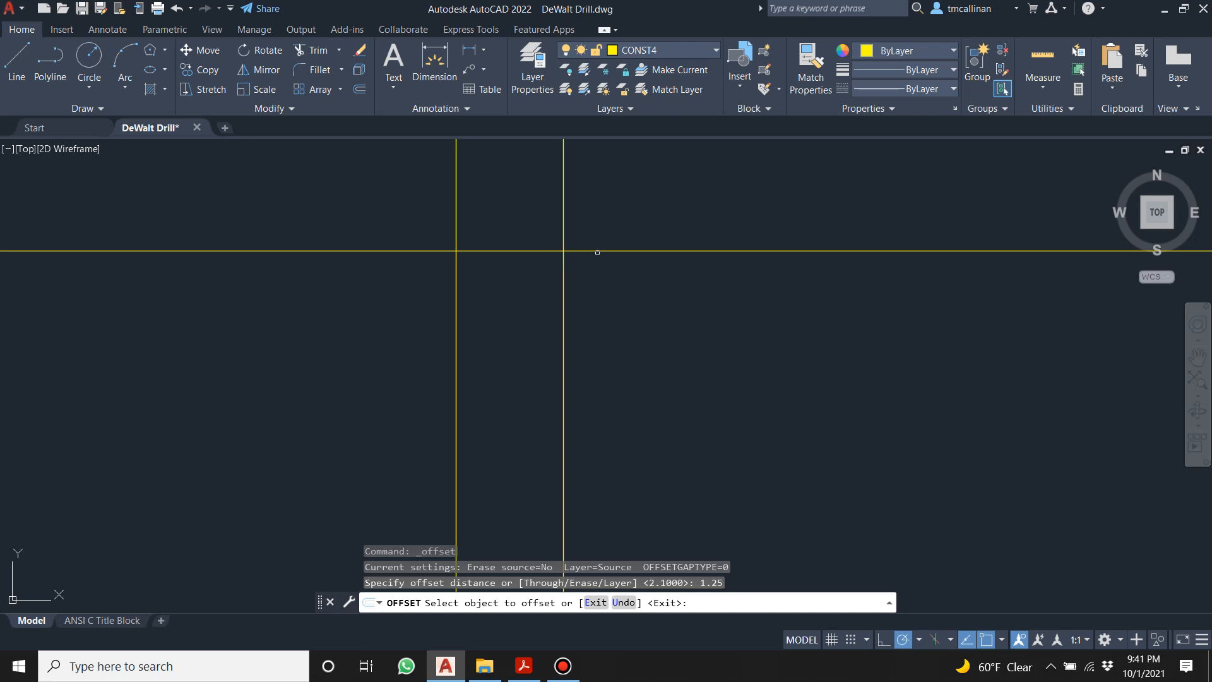
{"action": "left_click", "coordinate": [597, 252]}
{"action": "left_click", "coordinate": [582, 290]}
{"action": "key", "text": "Escape"}
{"action": "scroll", "coordinate": [453, 248], "scroll_direction": "up", "scroll_amount": 2}
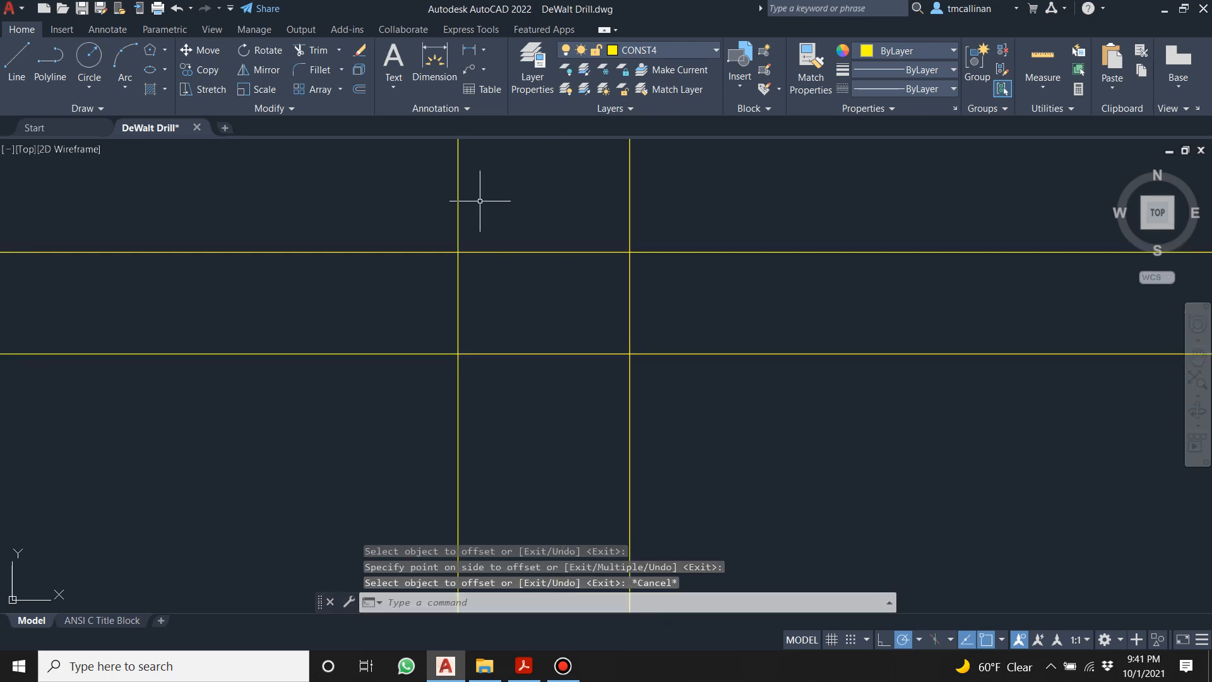
{"action": "key", "text": "Escape"}
{"action": "key", "text": "Escape"}
Make layer 0 current and draw the battery's outer rectangle between opposite corners of the construction line intersections.
{"action": "left_click", "coordinate": [655, 51]}
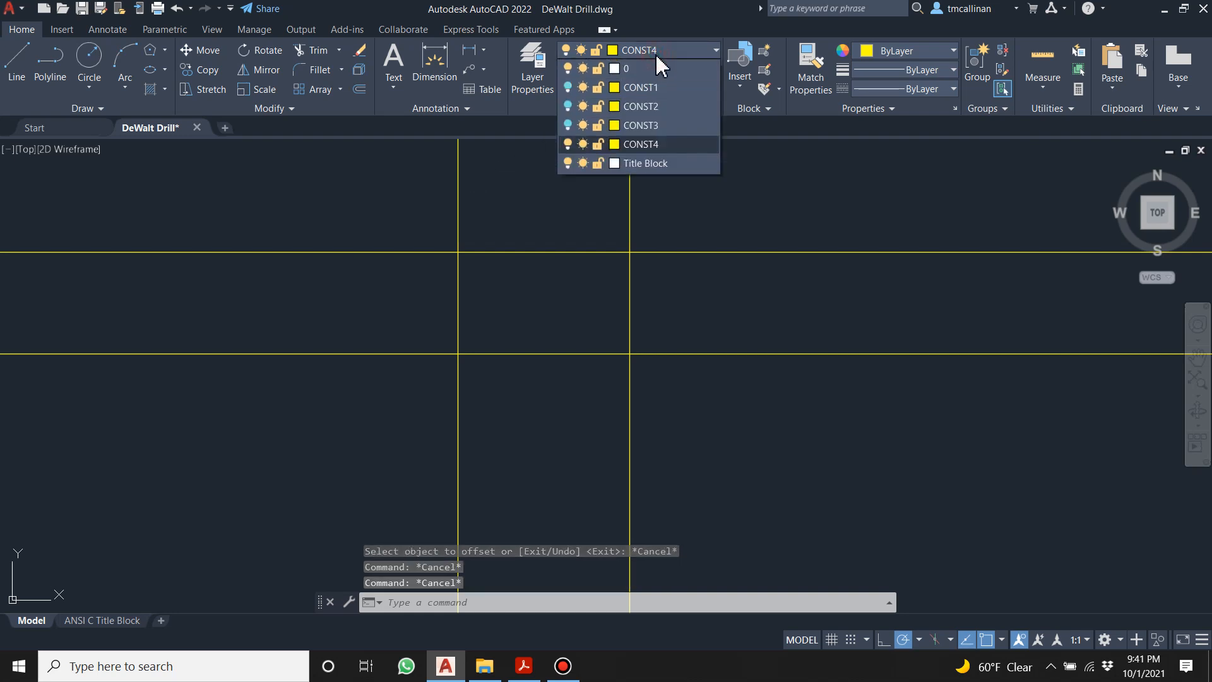
{"action": "left_click", "coordinate": [650, 69]}
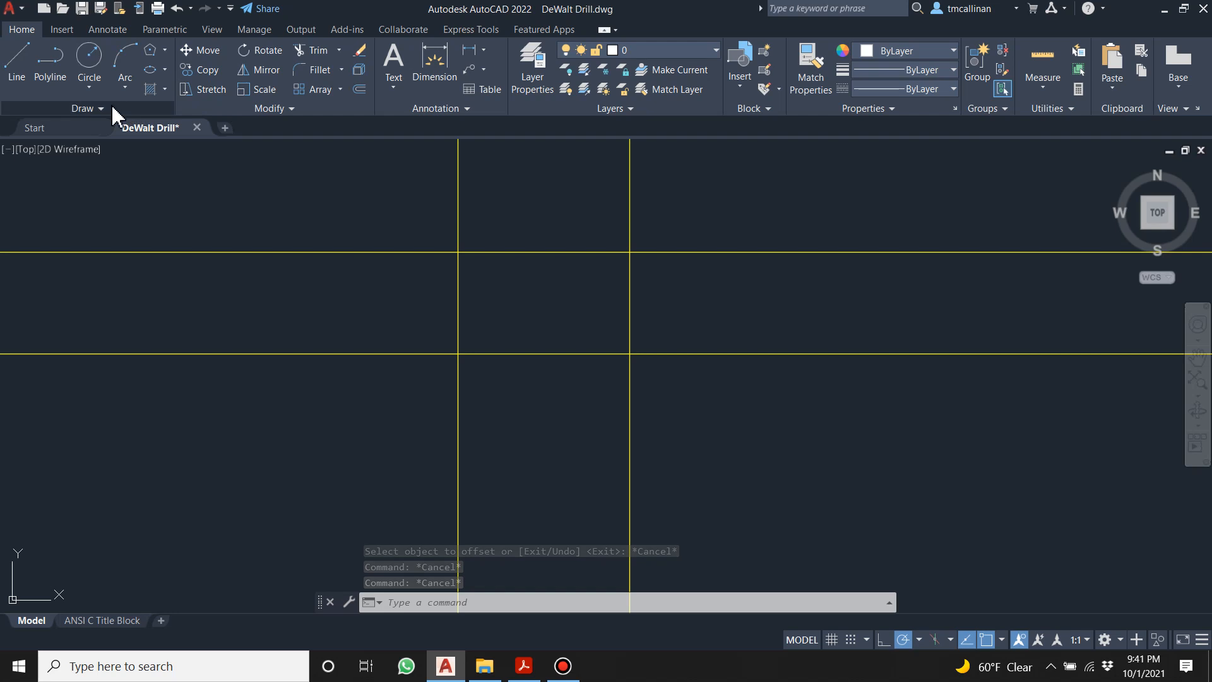
{"action": "left_click", "coordinate": [164, 49]}
{"action": "left_click", "coordinate": [193, 79]}
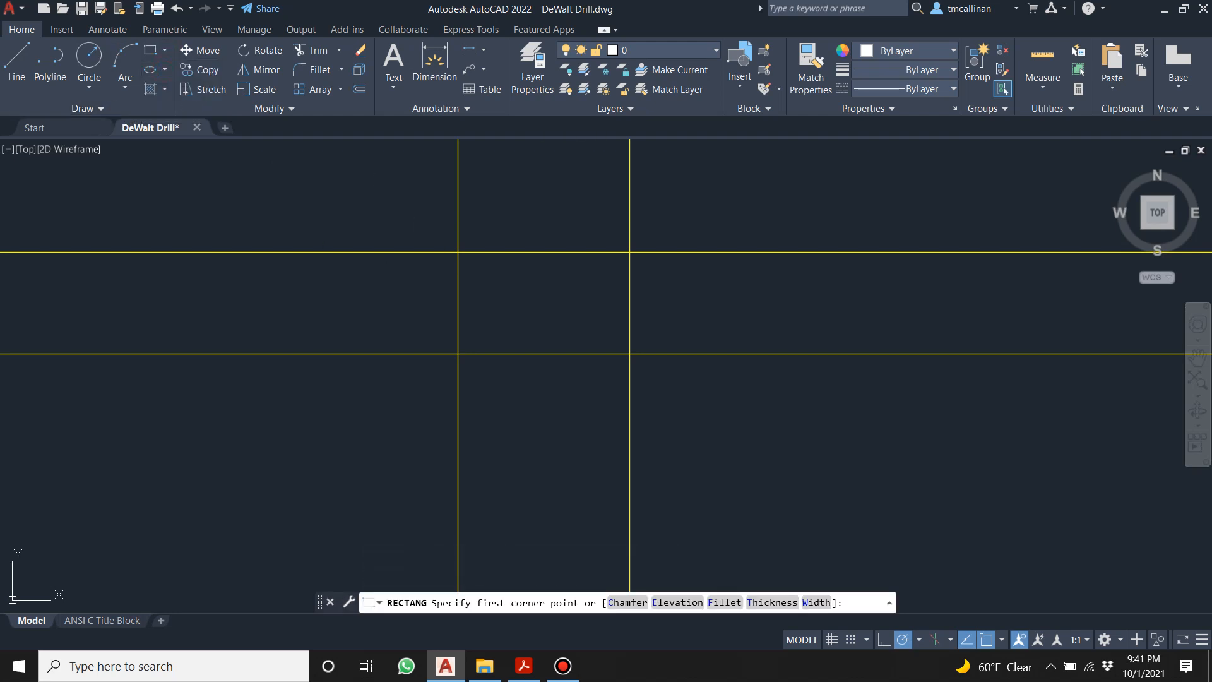
{"action": "left_click", "coordinate": [458, 252]}
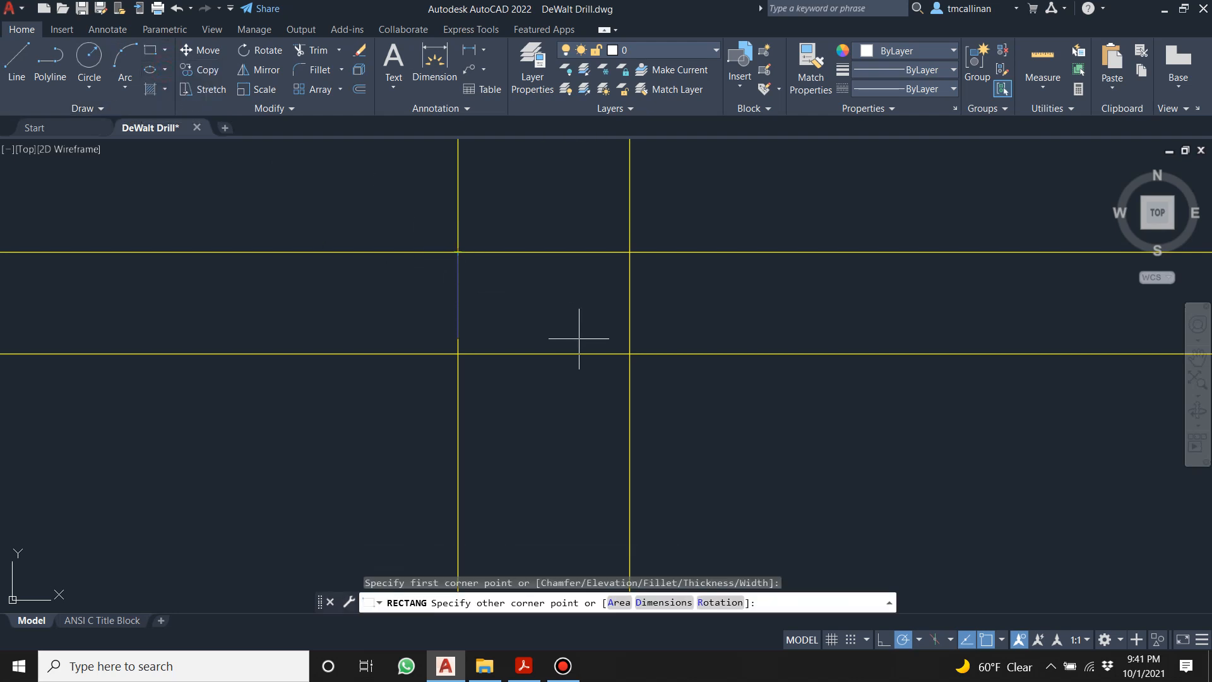
{"action": "left_click", "coordinate": [629, 354]}
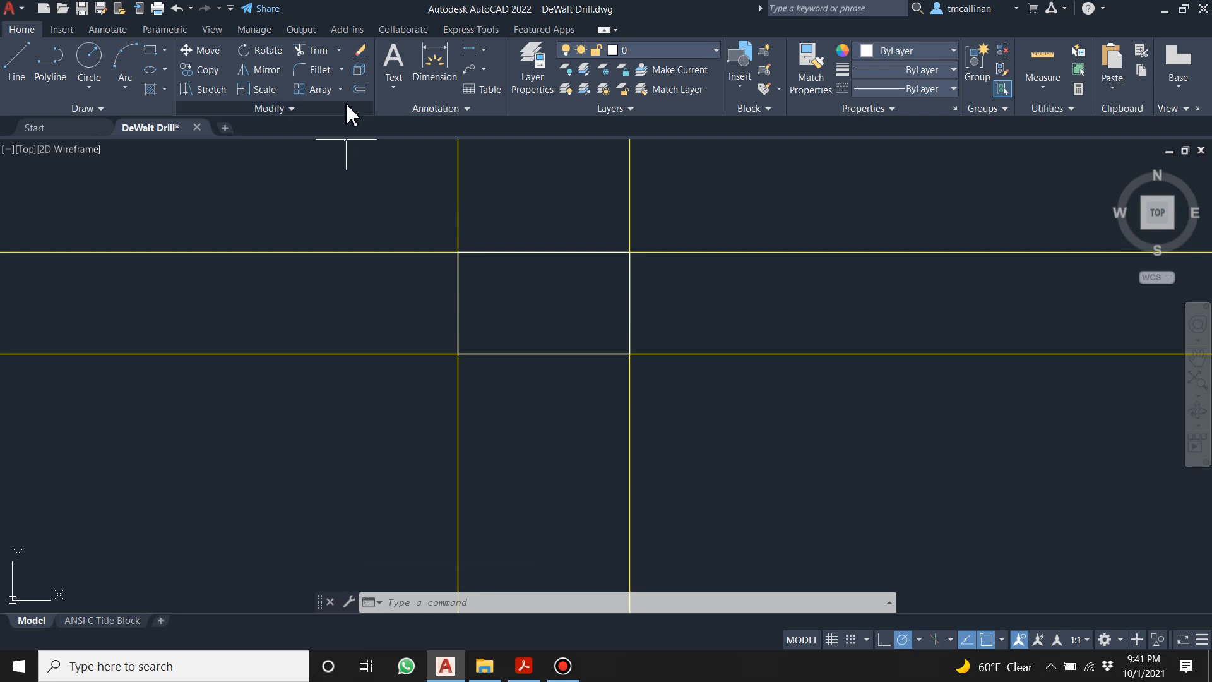
{"action": "left_click", "coordinate": [320, 72]}
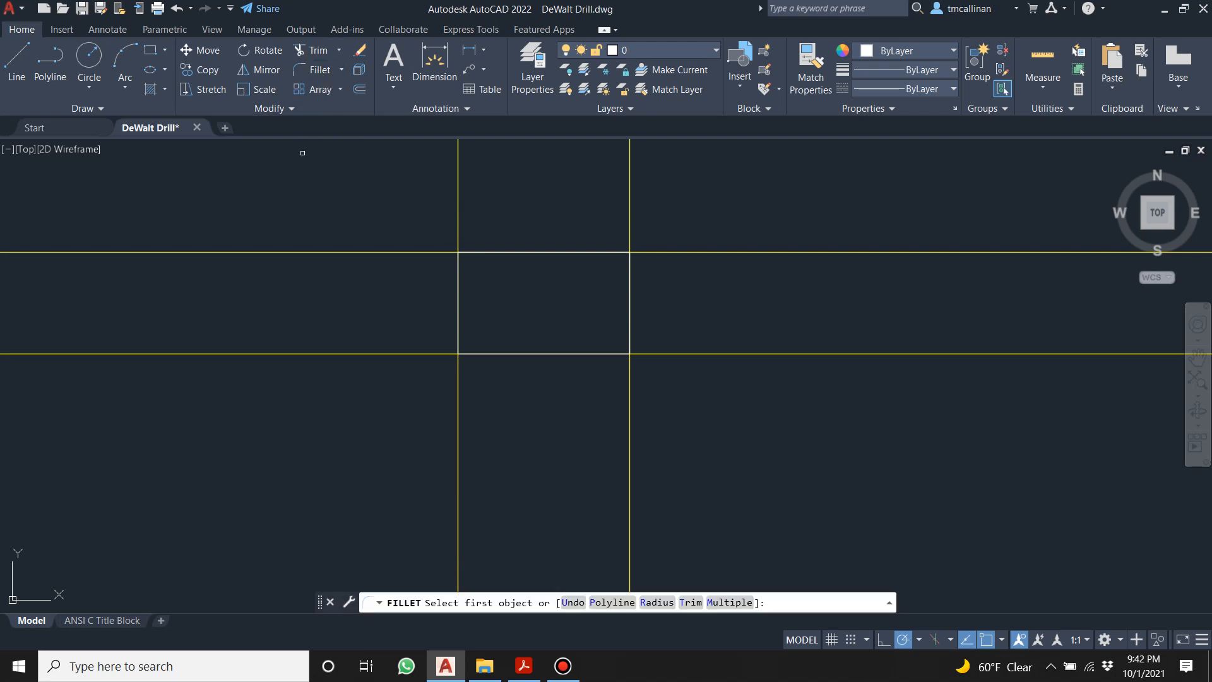
{"action": "key", "text": "Return"}
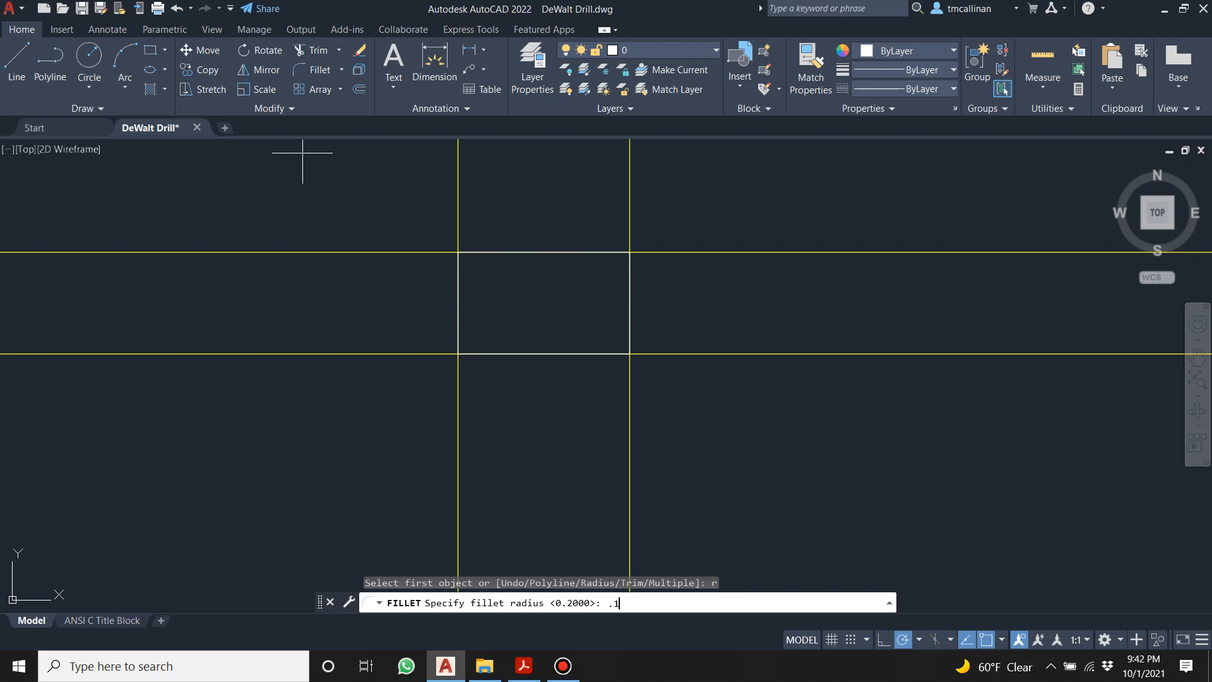
{"action": "key", "text": "Return"}
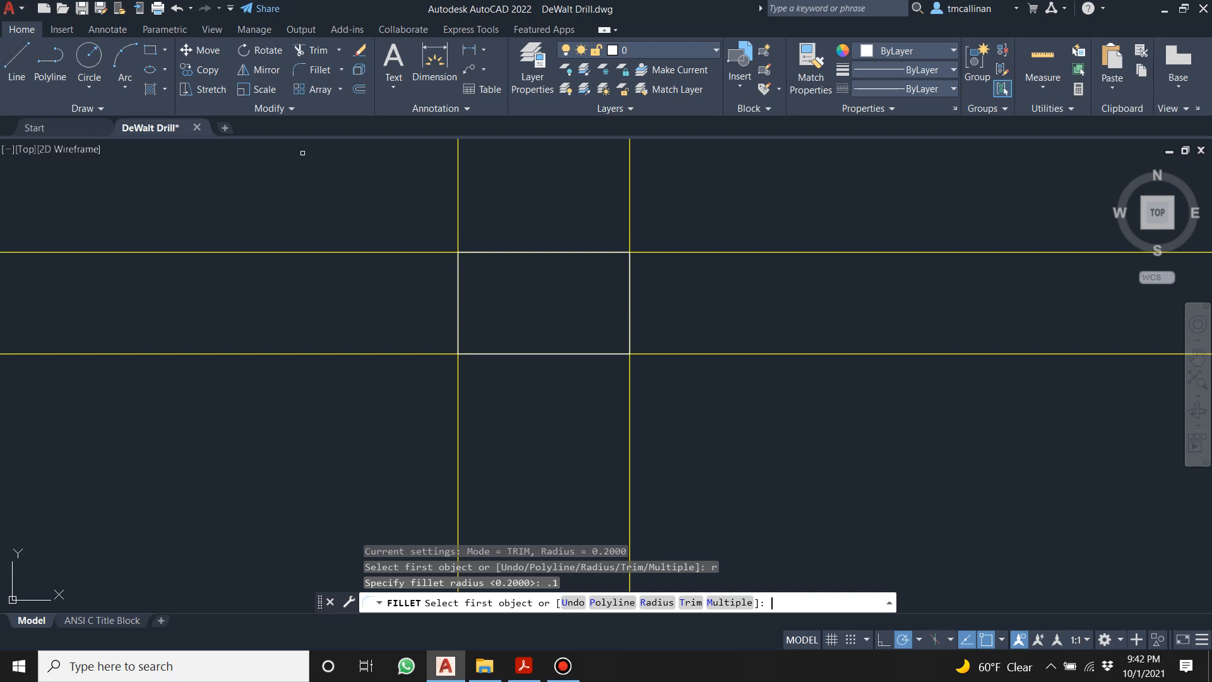
{"action": "type", "text": "m"}
{"action": "key", "text": "Return"}
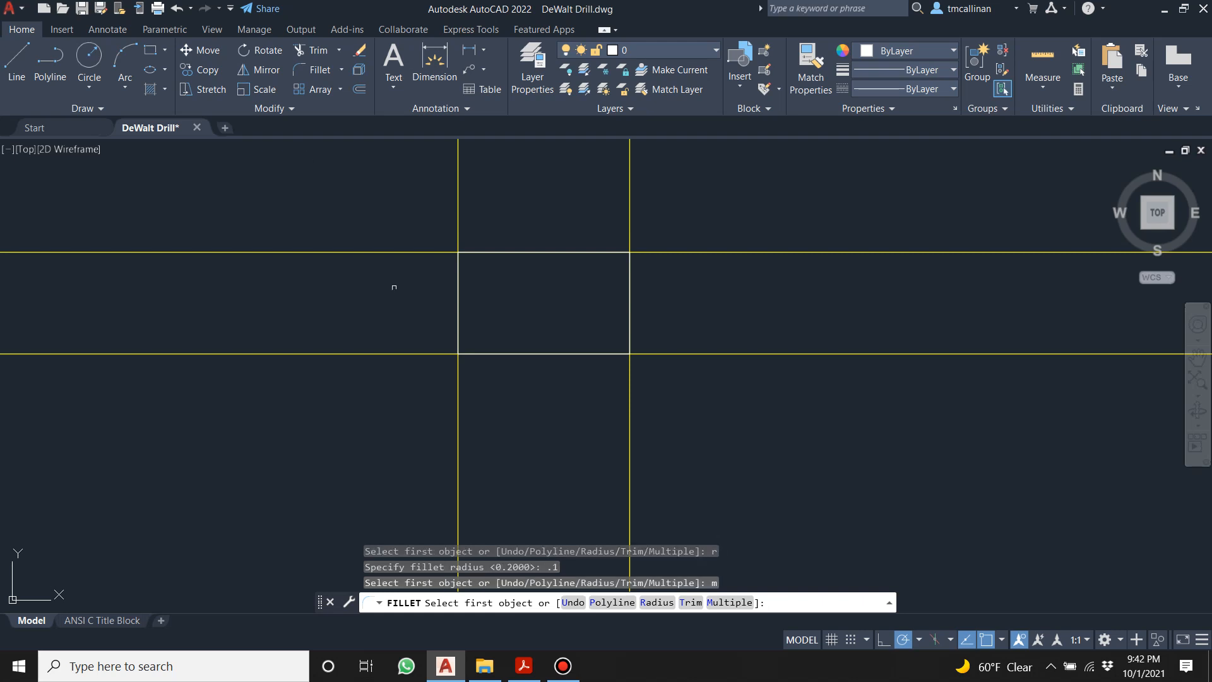
{"action": "left_click", "coordinate": [482, 353]}
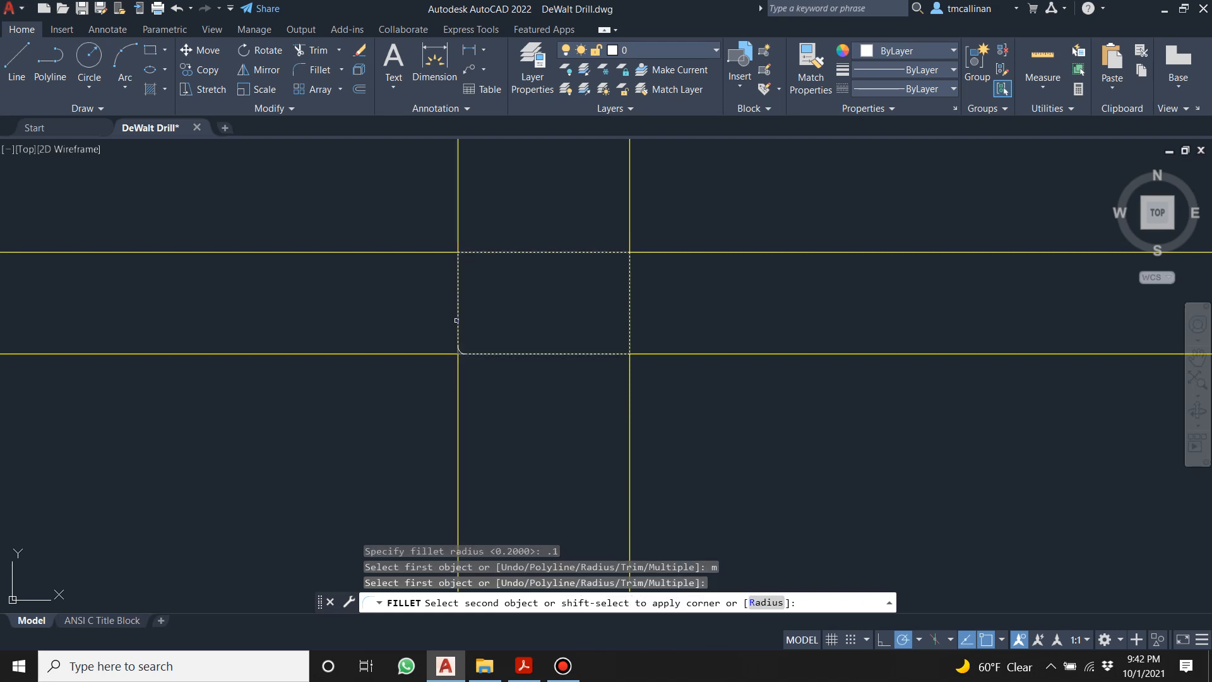
{"action": "key", "text": "Escape"}
Fillet both lower corners of the battery rectangle with a 0.25 radius using the Multiple option.
{"action": "scroll", "coordinate": [474, 325], "scroll_direction": "down", "scroll_amount": 10}
{"action": "scroll", "coordinate": [423, 300], "scroll_direction": "up", "scroll_amount": 4}
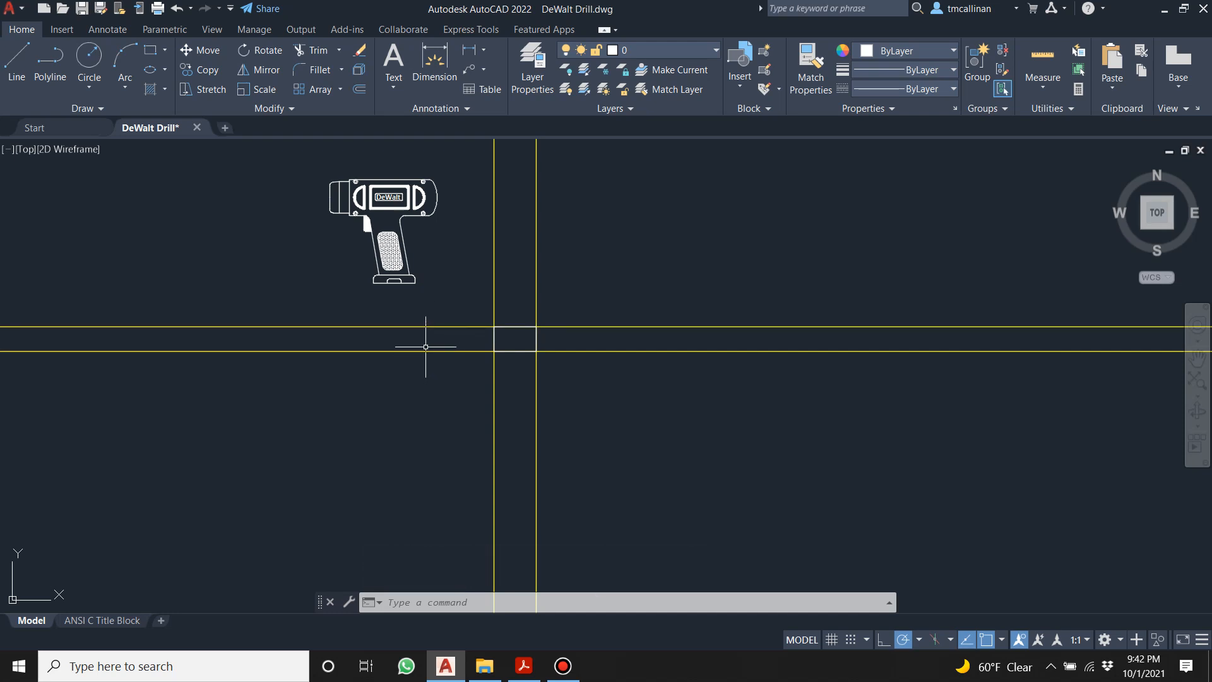
{"action": "scroll", "coordinate": [531, 332], "scroll_direction": "up", "scroll_amount": 3}
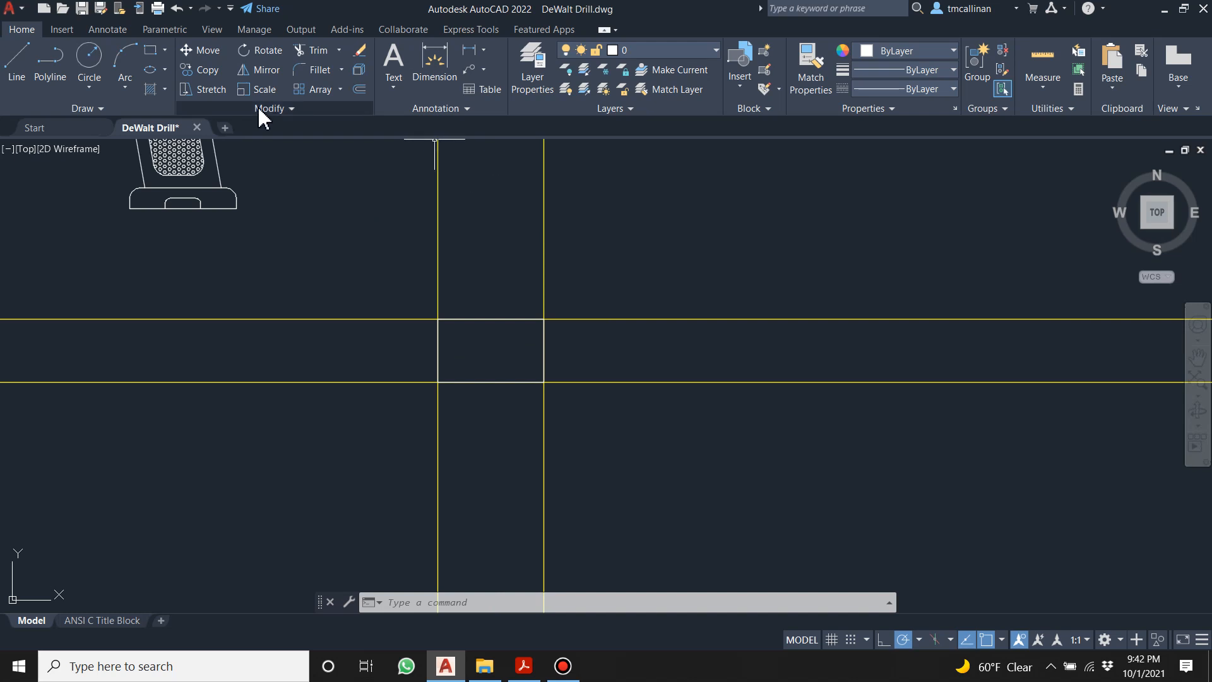
{"action": "left_click", "coordinate": [327, 72]}
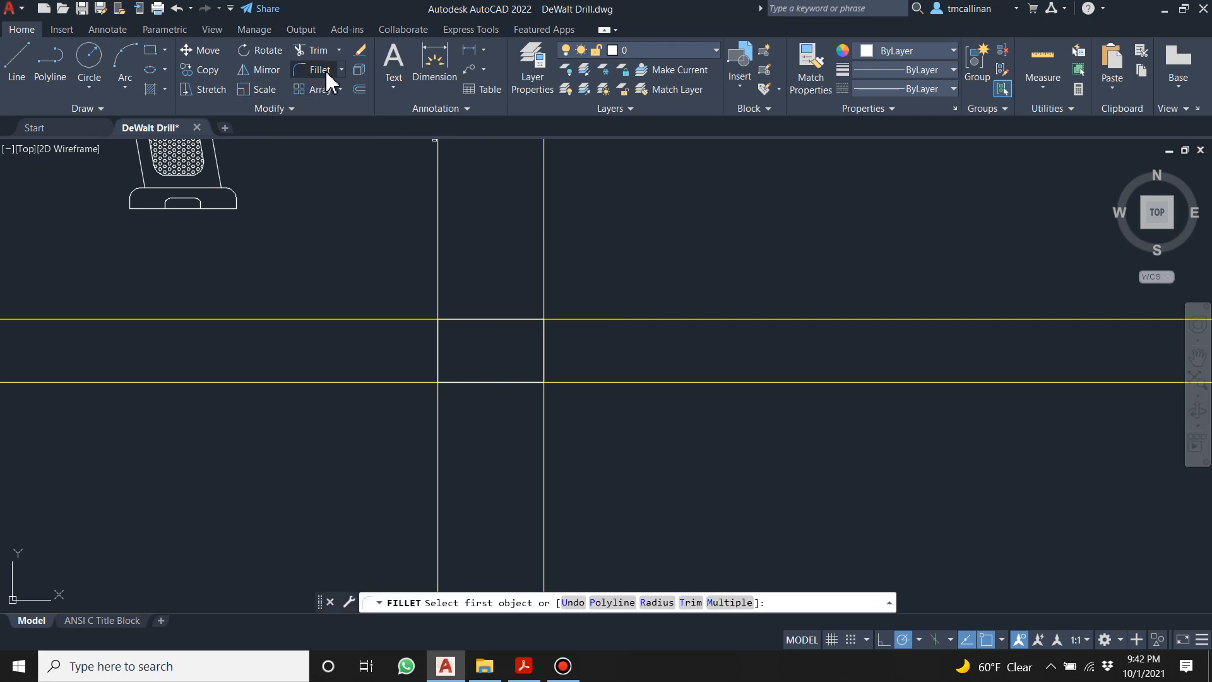
{"action": "type", "text": "r"}
{"action": "key", "text": "Return"}
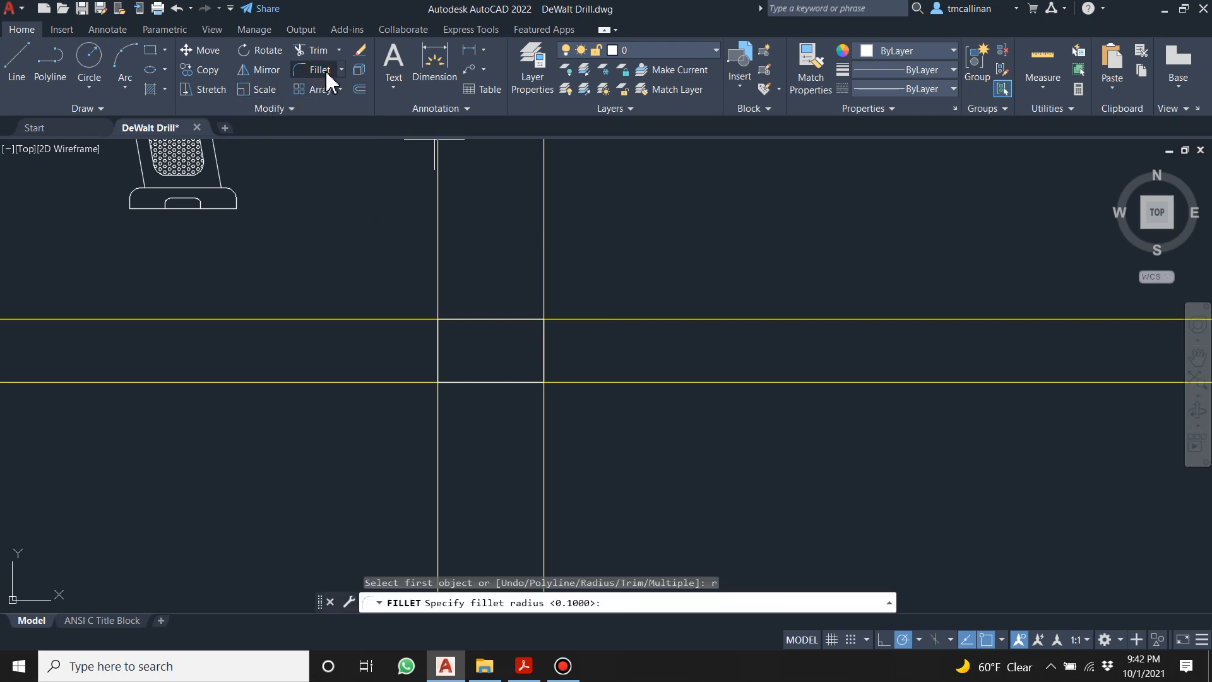
{"action": "type", "text": ".25"}
{"action": "key", "text": "Return"}
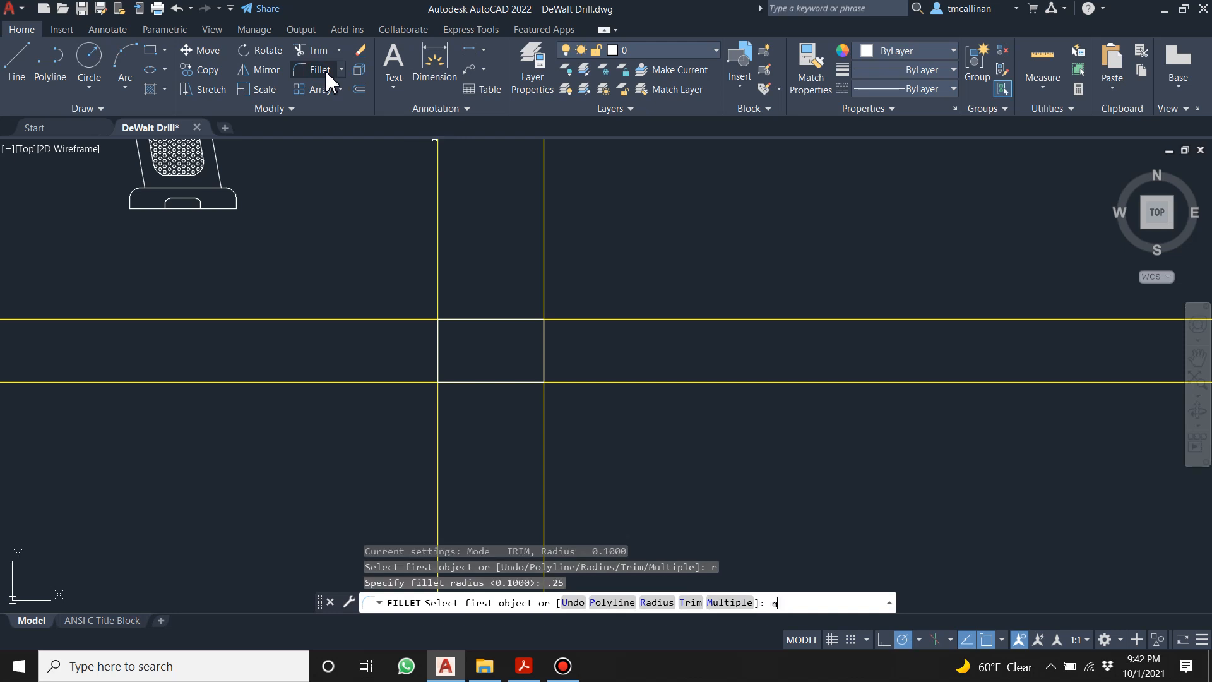
{"action": "key", "text": "Return"}
{"action": "left_click", "coordinate": [449, 382]}
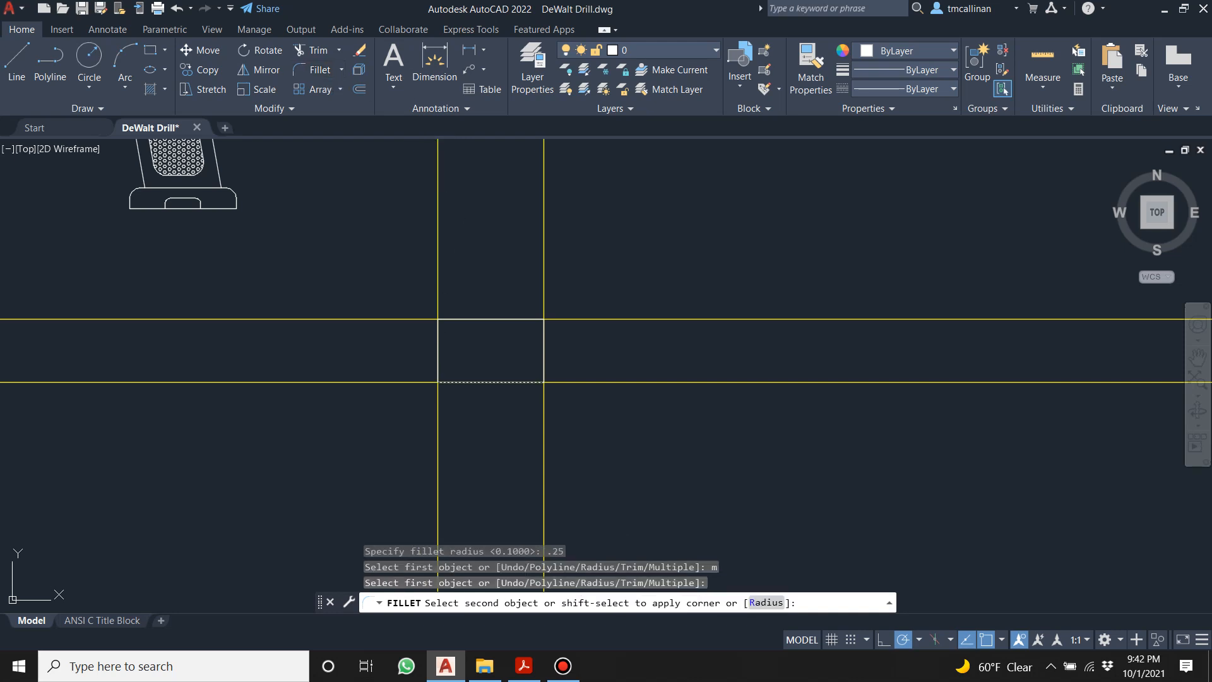
{"action": "left_click", "coordinate": [436, 358]}
{"action": "left_click", "coordinate": [531, 382]}
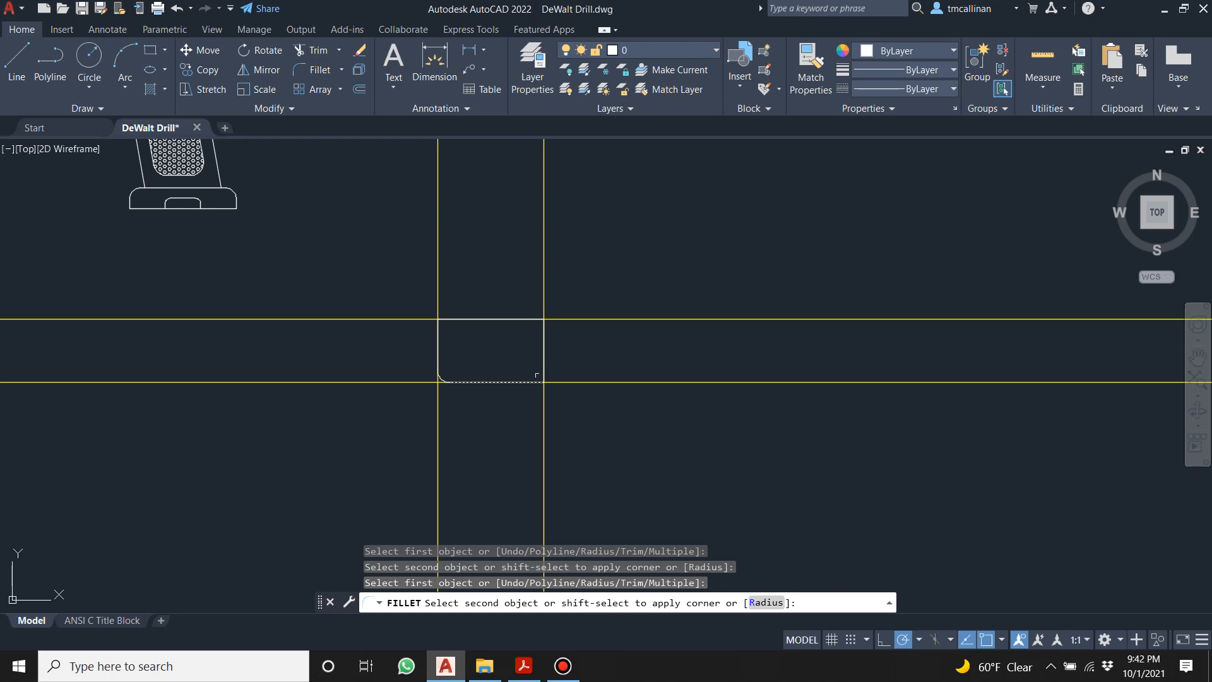
{"action": "left_click", "coordinate": [545, 363]}
{"action": "scroll", "coordinate": [467, 355], "scroll_direction": "up", "scroll_amount": 5}
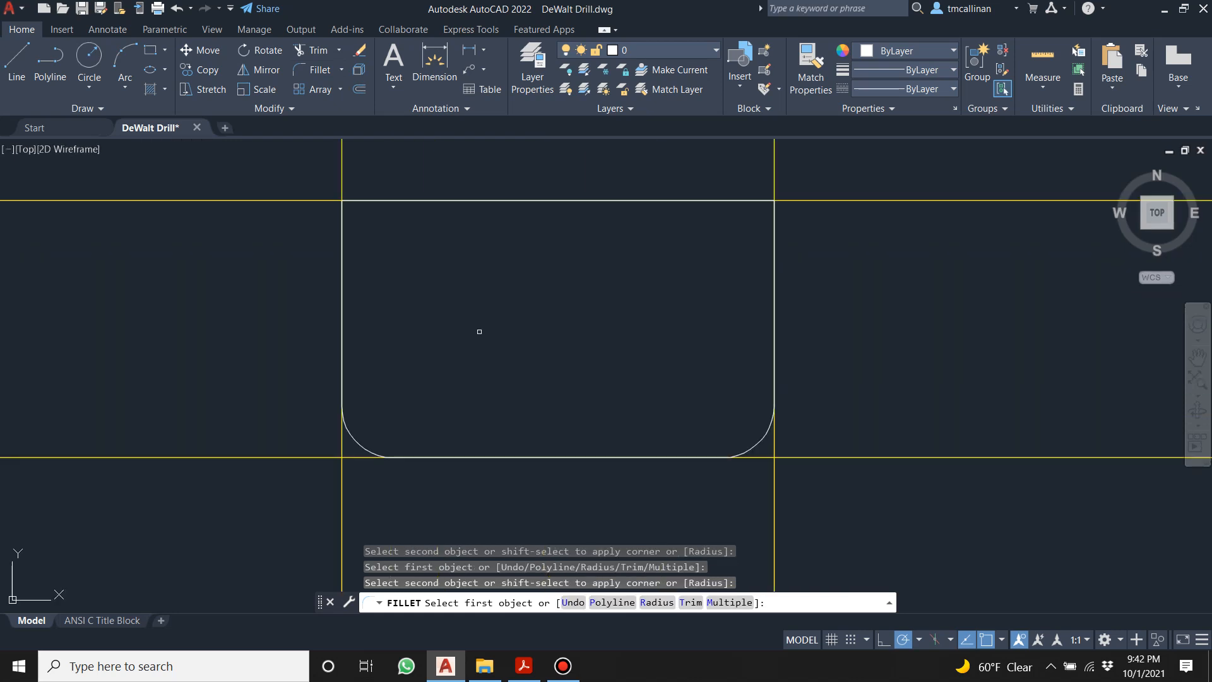
{"action": "key", "text": "Escape"}
{"action": "scroll", "coordinate": [492, 315], "scroll_direction": "down", "scroll_amount": 2}
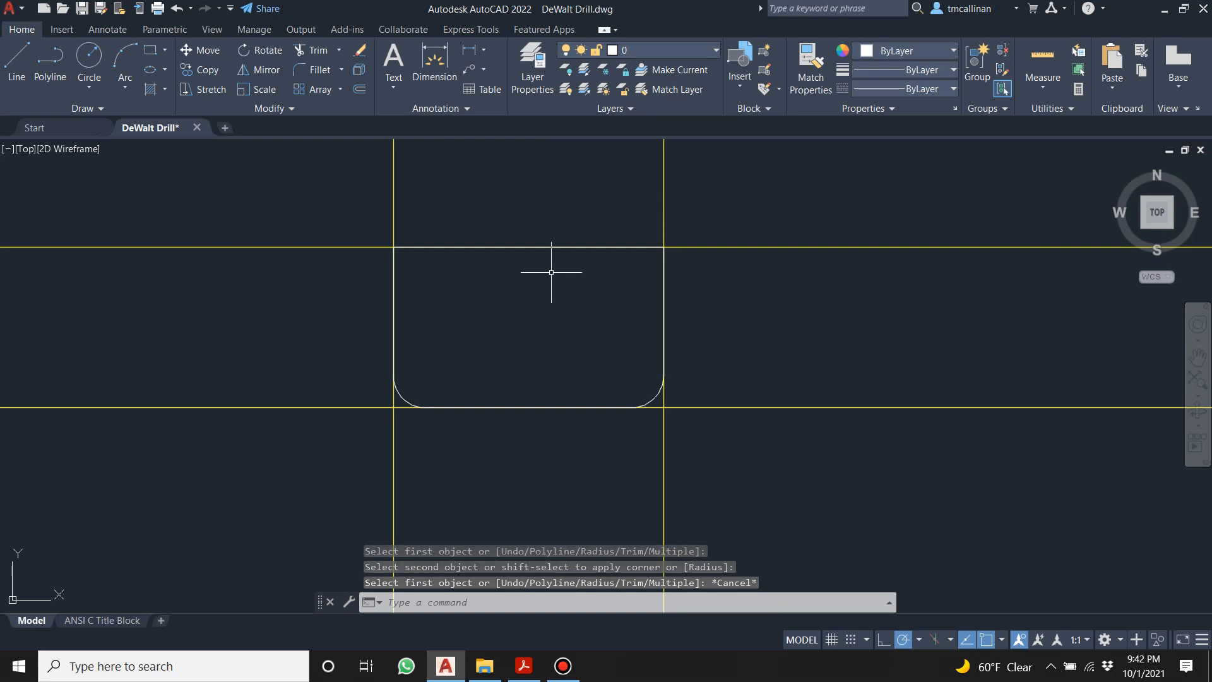
Make CONST4 current and draw a vertical construction line through the midpoint of the battery rectangle's upper edge.
{"action": "key", "text": "Escape"}
{"action": "left_click", "coordinate": [647, 50]}
{"action": "left_click", "coordinate": [636, 155]}
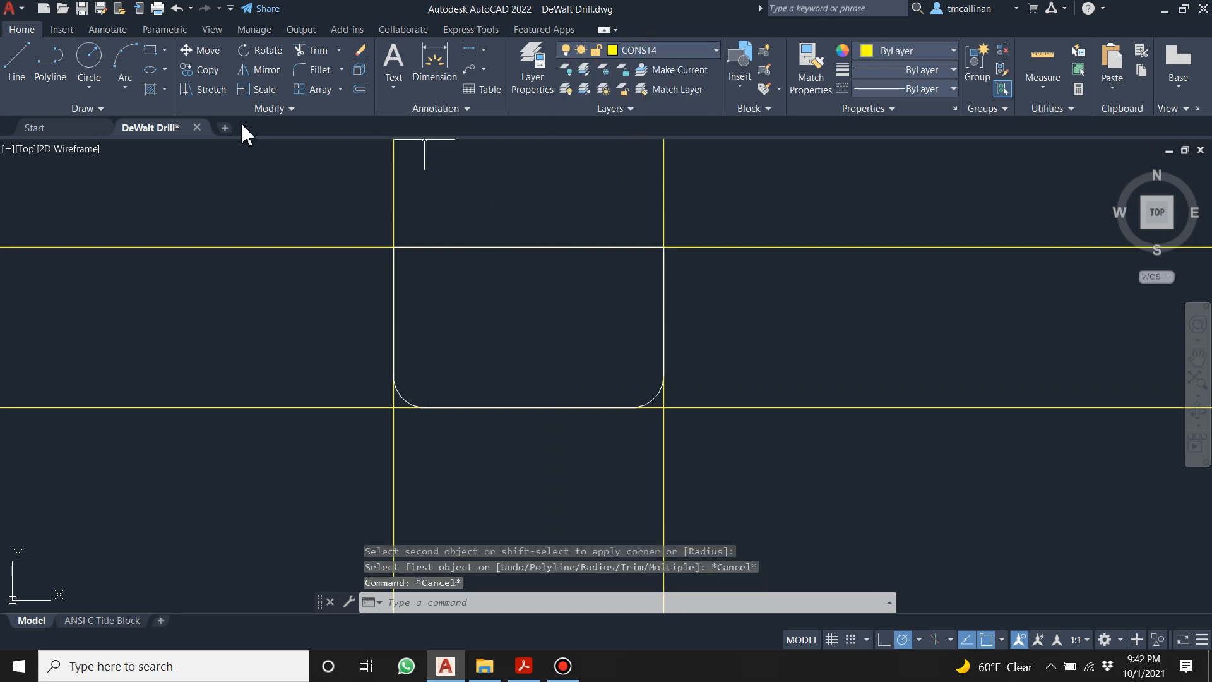
{"action": "left_click", "coordinate": [119, 111]}
{"action": "left_click", "coordinate": [56, 134]}
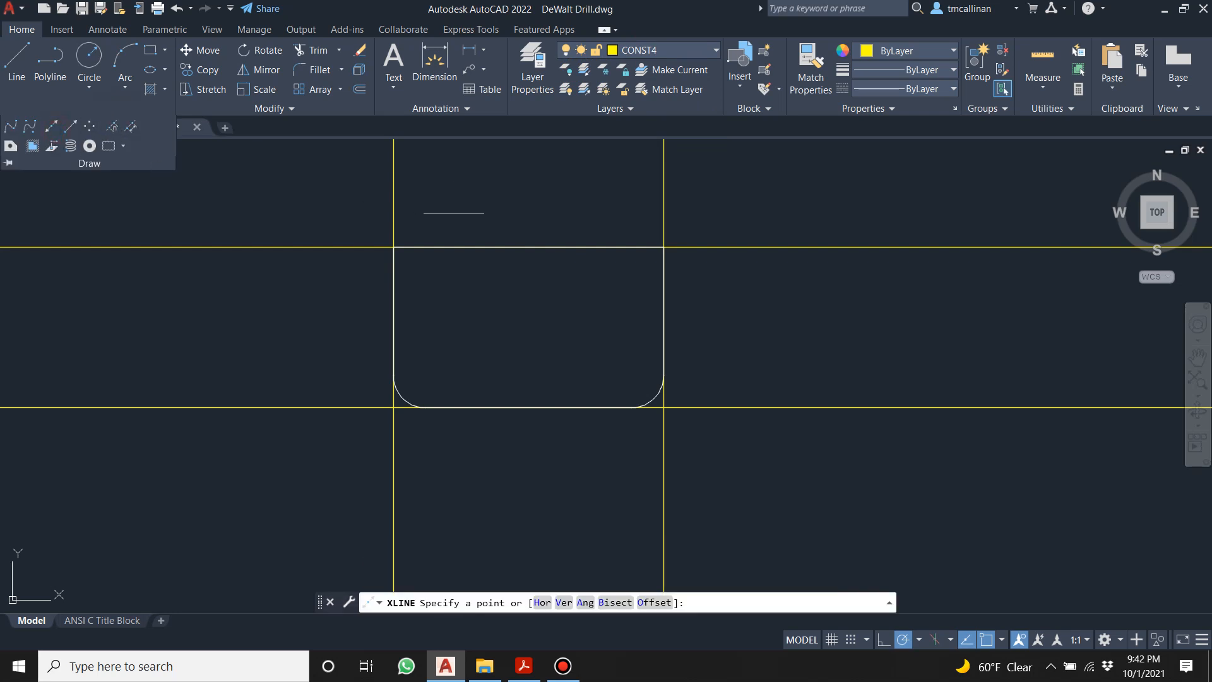
{"action": "left_click", "coordinate": [528, 247]}
{"action": "left_click", "coordinate": [528, 298]}
{"action": "key", "text": "Escape"}
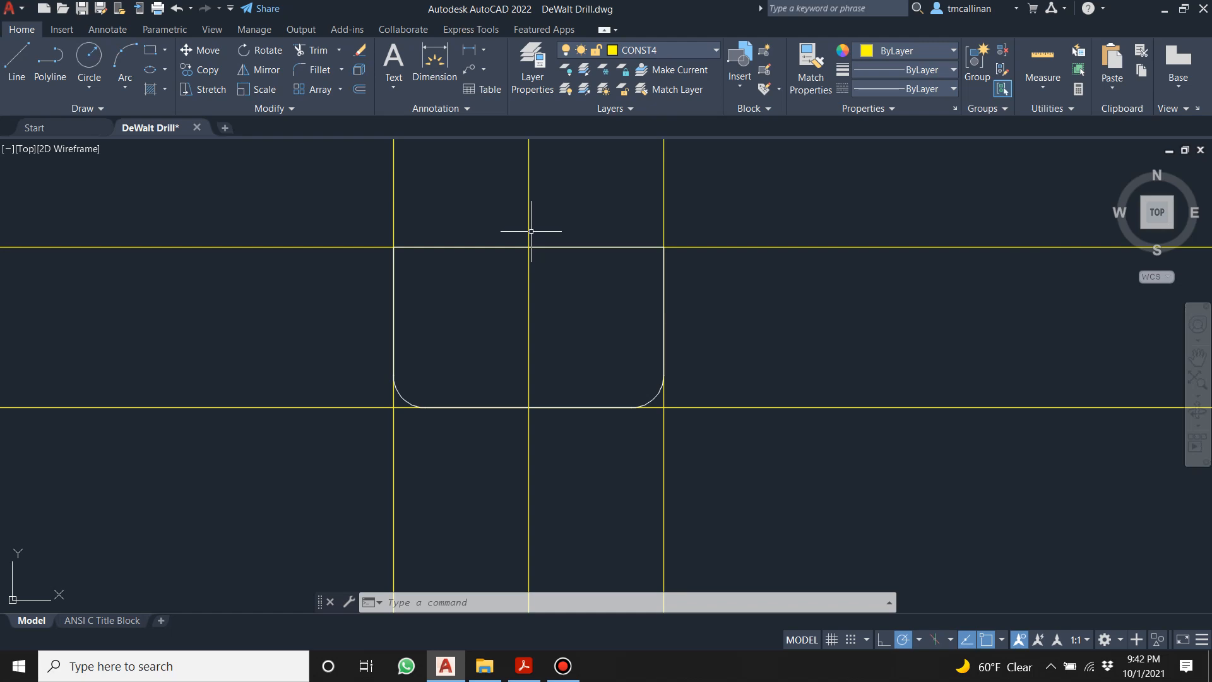
Check the battery dimensions in the exercise PDF and offset the vertical centre construction line 0.55 to both sides.
{"action": "left_click", "coordinate": [524, 666]}
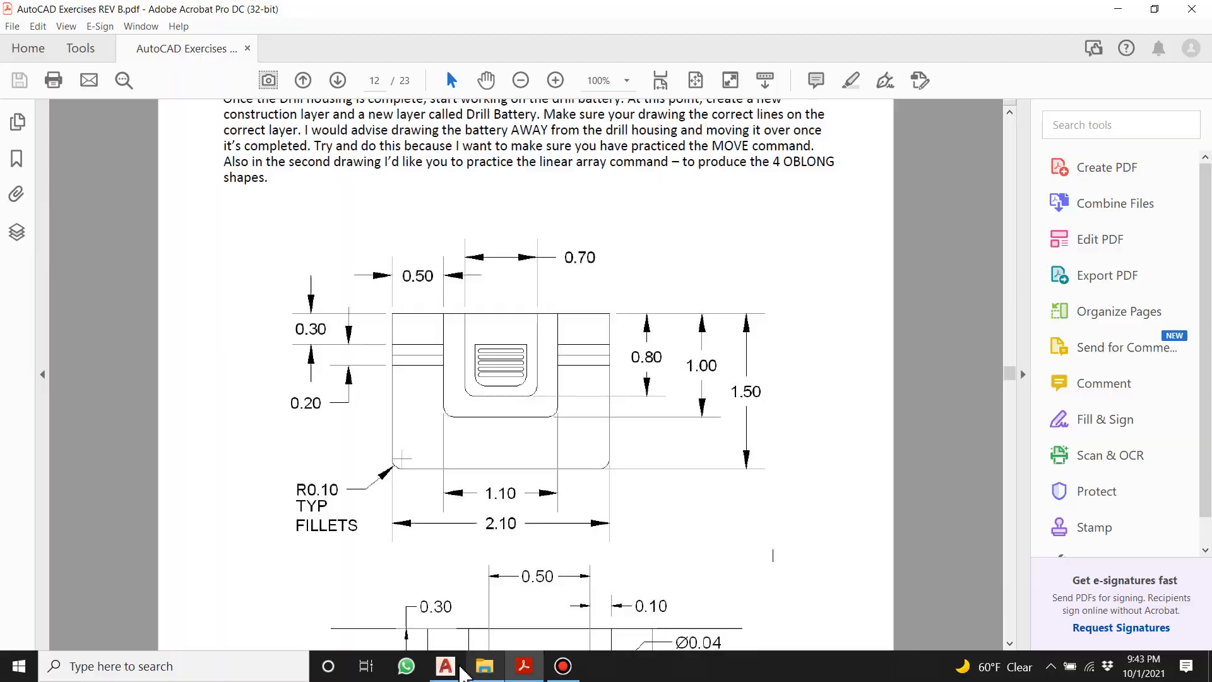
{"action": "left_click", "coordinate": [446, 666]}
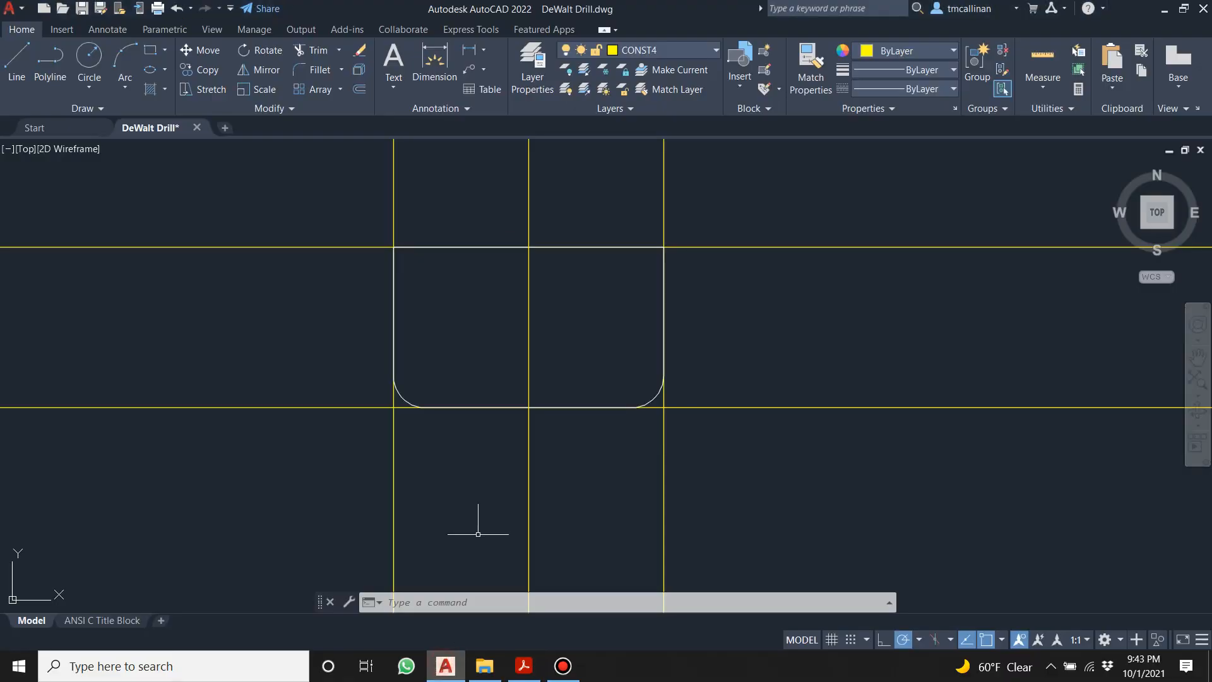
{"action": "left_click", "coordinate": [358, 89]}
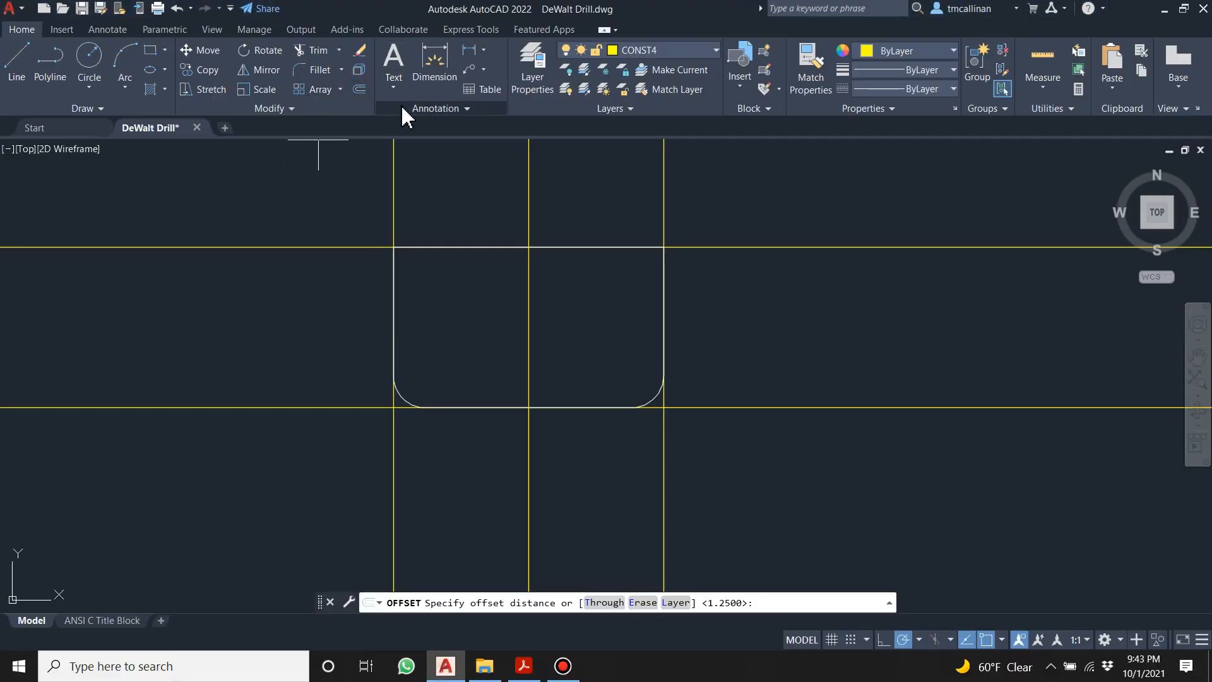
{"action": "type", "text": ".55"}
{"action": "key", "text": "Return"}
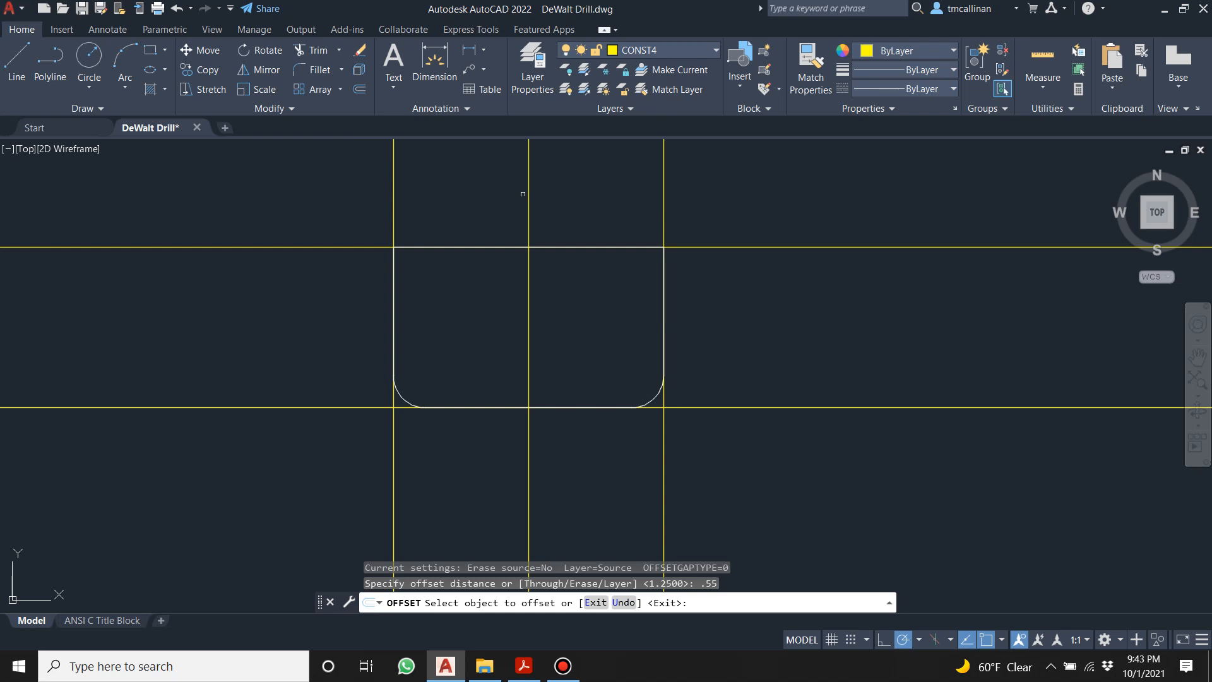
{"action": "left_click", "coordinate": [528, 196]}
{"action": "left_click", "coordinate": [569, 192]}
{"action": "left_click", "coordinate": [529, 198]}
{"action": "left_click", "coordinate": [495, 198]}
{"action": "key", "text": "Escape"}
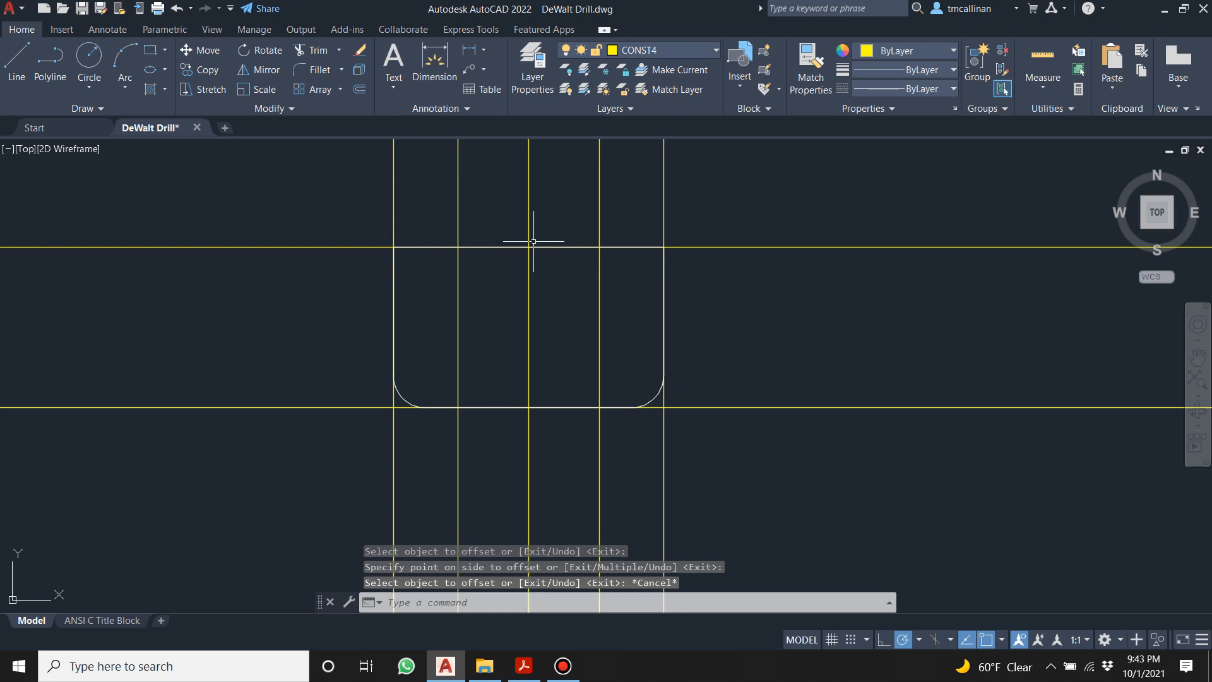
Offset the horizontal construction line along the battery's upper edge 1 downward.
{"action": "left_click", "coordinate": [365, 89]}
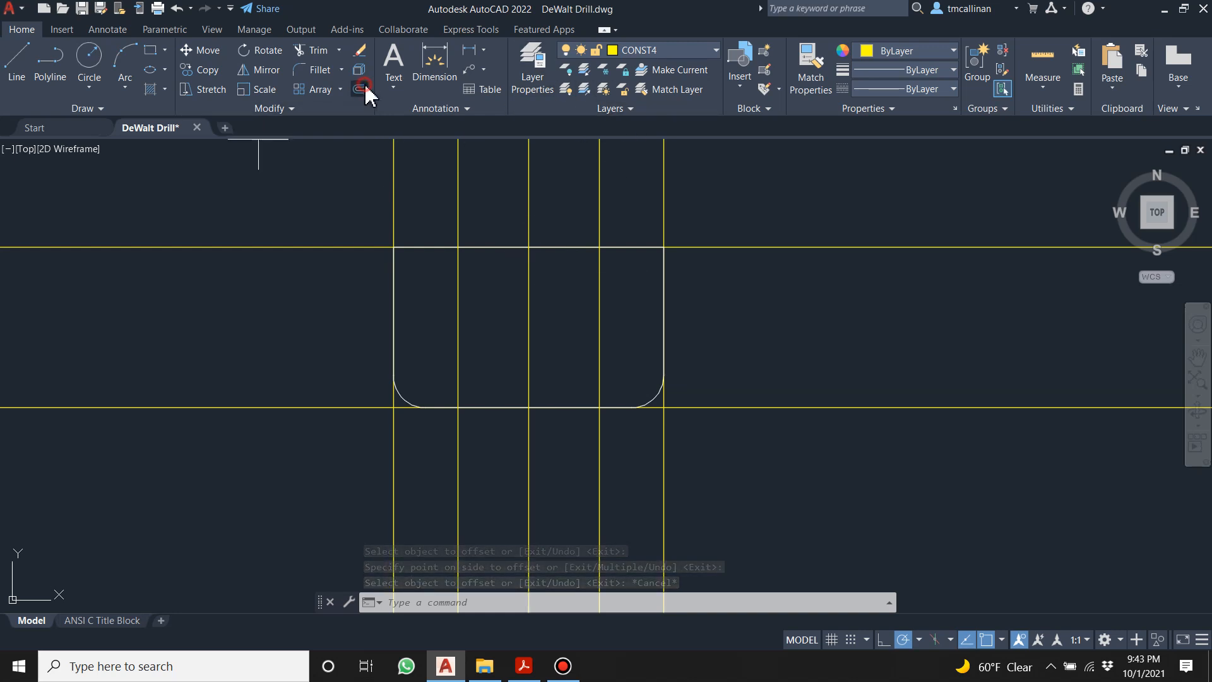
{"action": "type", "text": "1"}
{"action": "key", "text": "Return"}
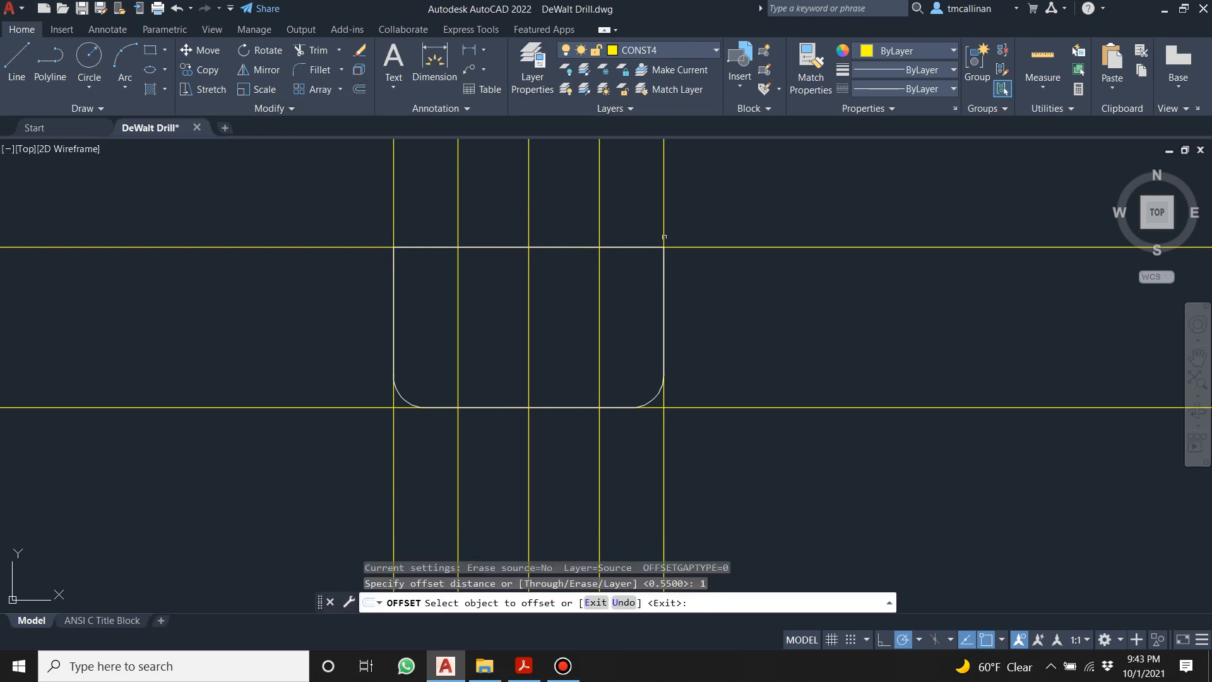
{"action": "left_click", "coordinate": [726, 247]}
{"action": "left_click", "coordinate": [694, 303]}
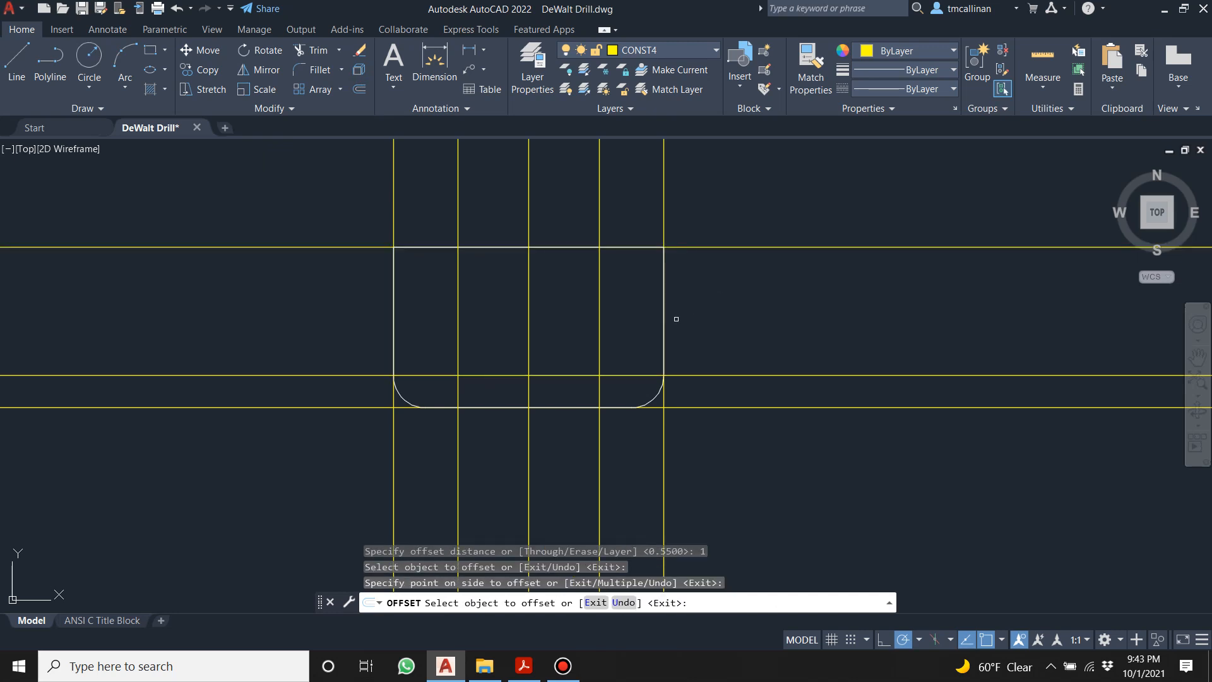
{"action": "key", "text": "Escape"}
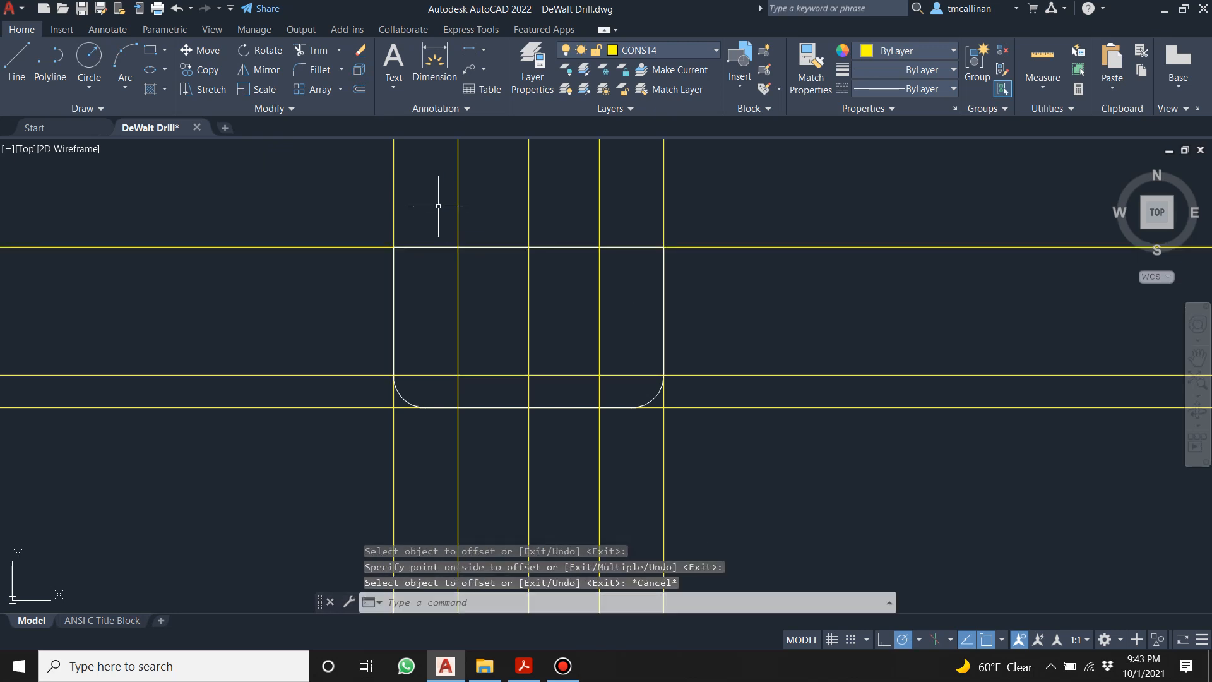
Make layer 0 current and draw the inner three-sided outline, 1.1 wide and 1 deep, with lines through the construction-line intersections.
{"action": "left_click", "coordinate": [661, 50]}
{"action": "left_click", "coordinate": [628, 66]}
{"action": "left_click", "coordinate": [15, 58]}
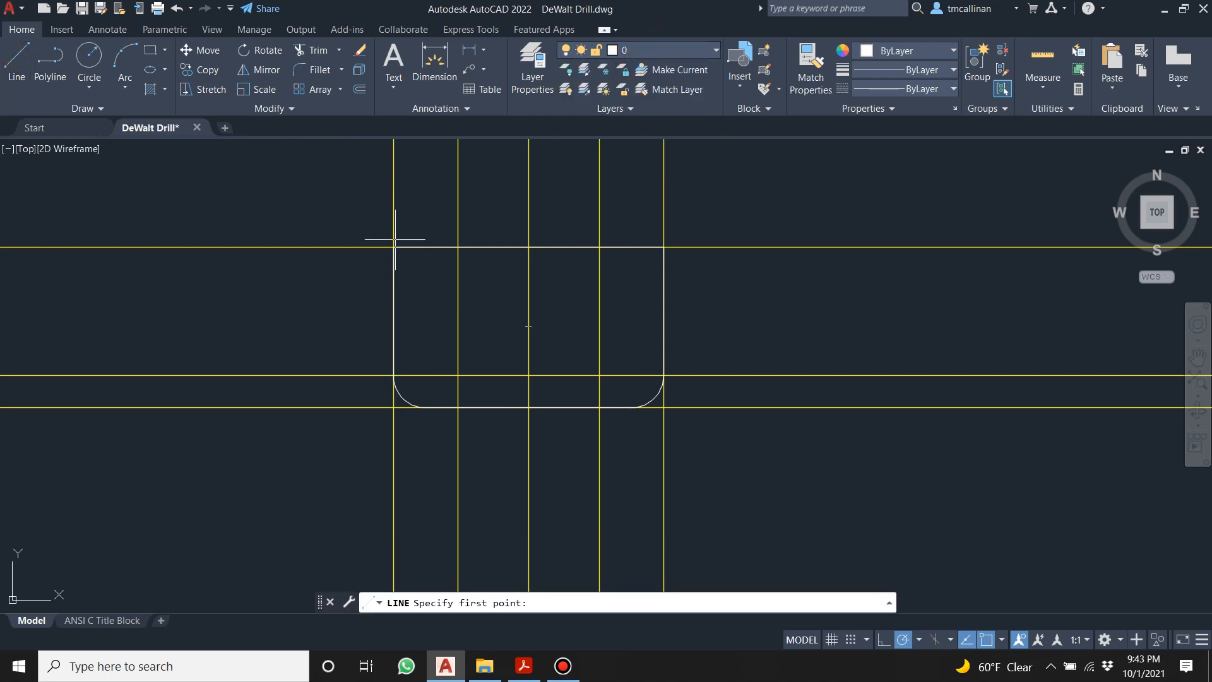
{"action": "left_click", "coordinate": [458, 247]}
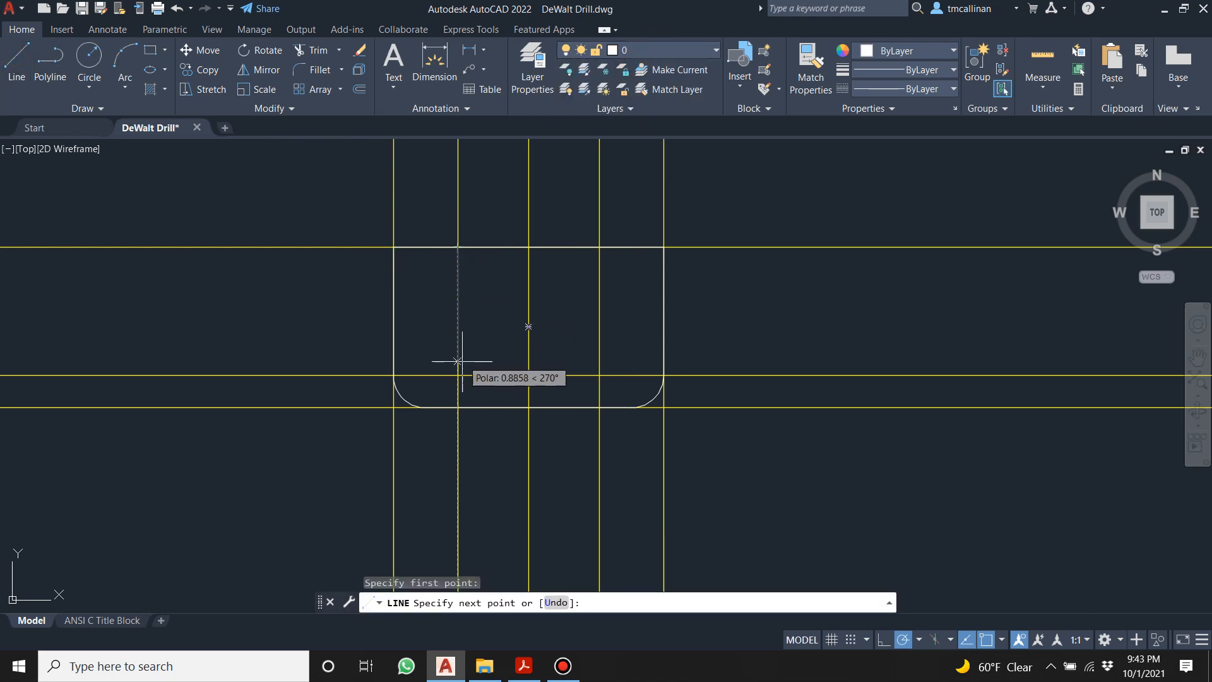
{"action": "left_click", "coordinate": [599, 375]}
{"action": "left_click", "coordinate": [600, 251]}
{"action": "key", "text": "Escape"}
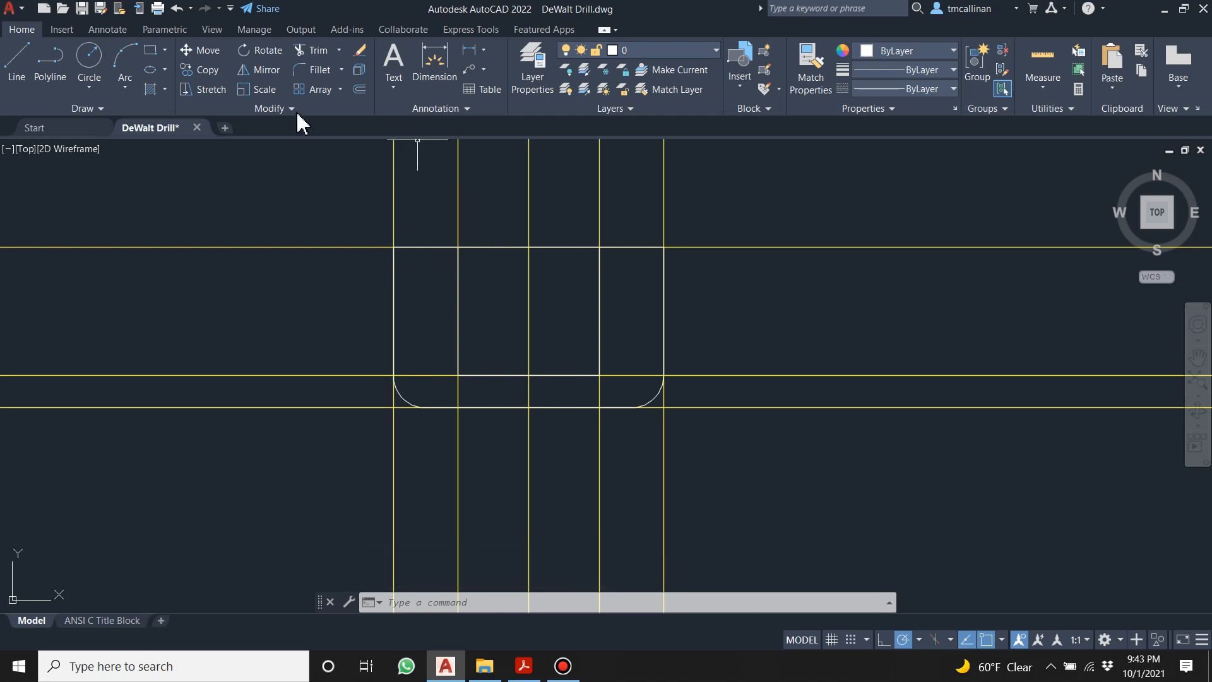
Fillet both lower corners of the inner battery outline with a 0.25 radius using the Multiple option.
{"action": "left_click", "coordinate": [320, 71]}
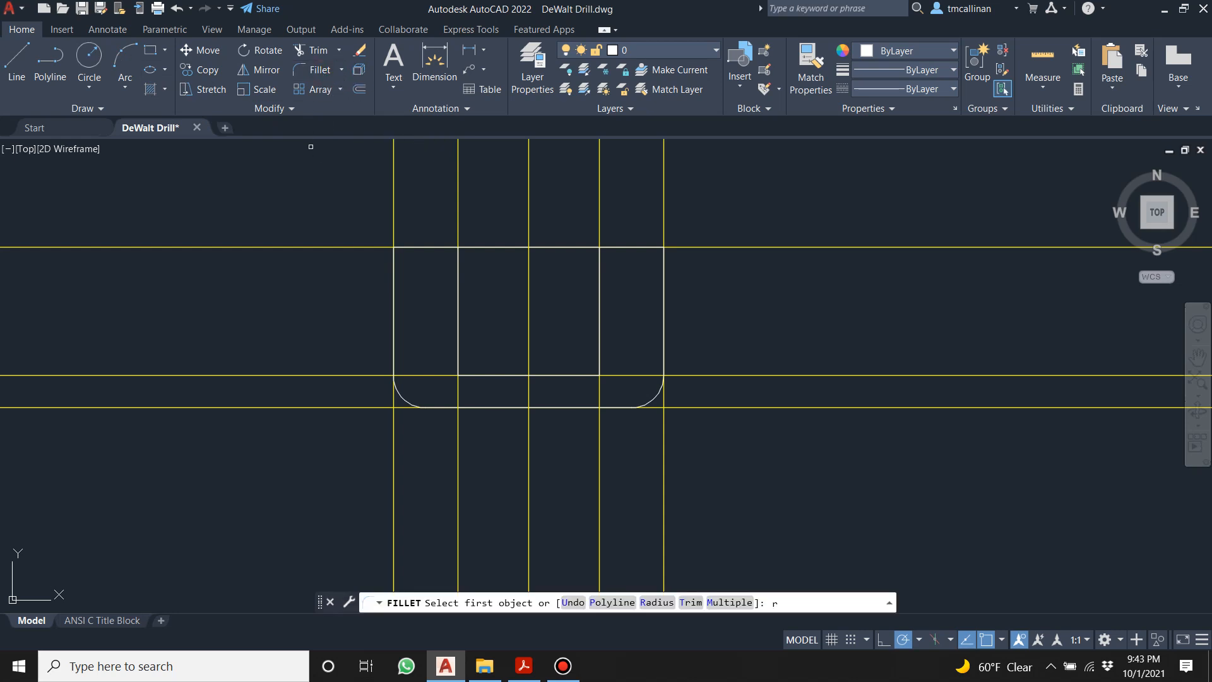
{"action": "key", "text": "Return"}
{"action": "key", "text": "Return"}
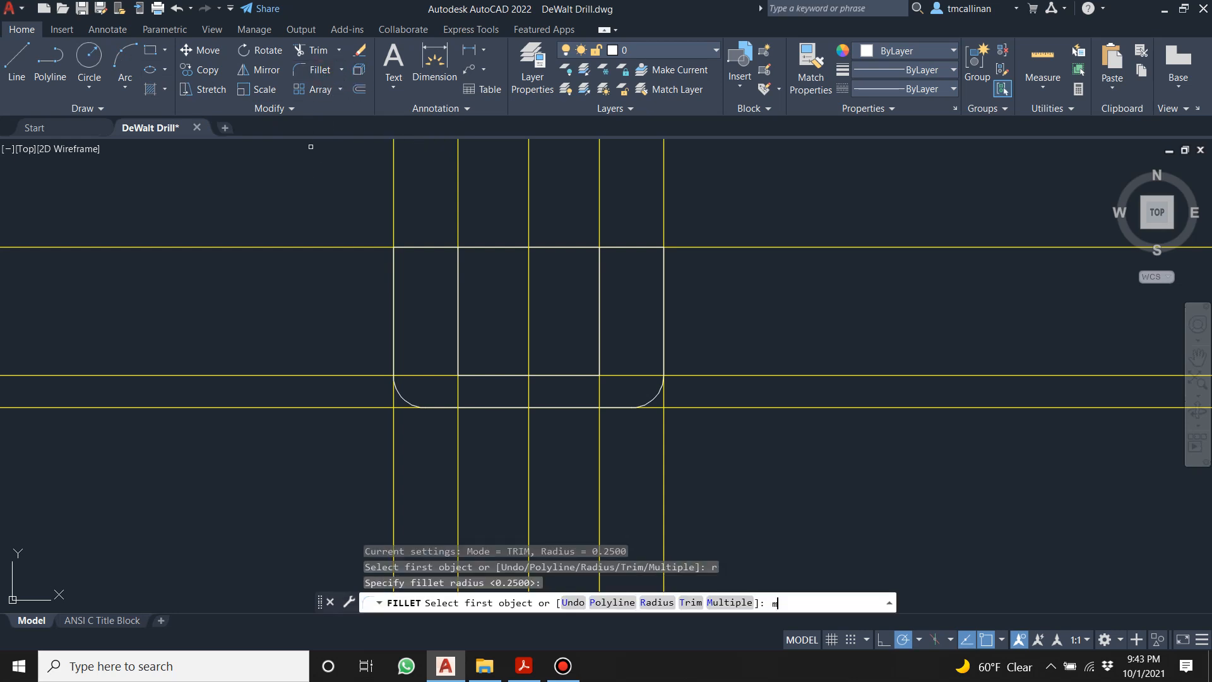
{"action": "key", "text": "Return"}
{"action": "left_click", "coordinate": [458, 366]}
{"action": "left_click", "coordinate": [556, 376]}
{"action": "left_click", "coordinate": [557, 375]}
{"action": "left_click", "coordinate": [602, 340]}
{"action": "key", "text": "Escape"}
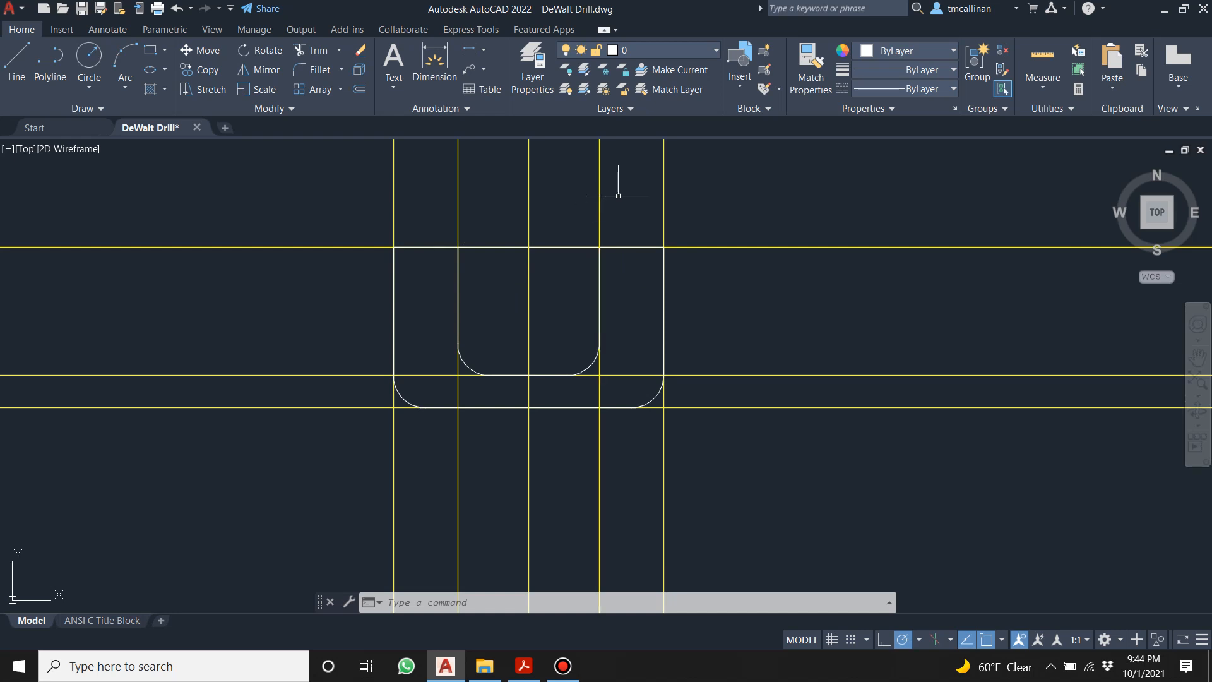
{"action": "key", "text": "Escape"}
{"action": "key", "text": "Escape"}
Make CONST4 current and offset the horizontal construction line along the battery's upper edge 0.3 downward.
{"action": "left_click", "coordinate": [650, 51]}
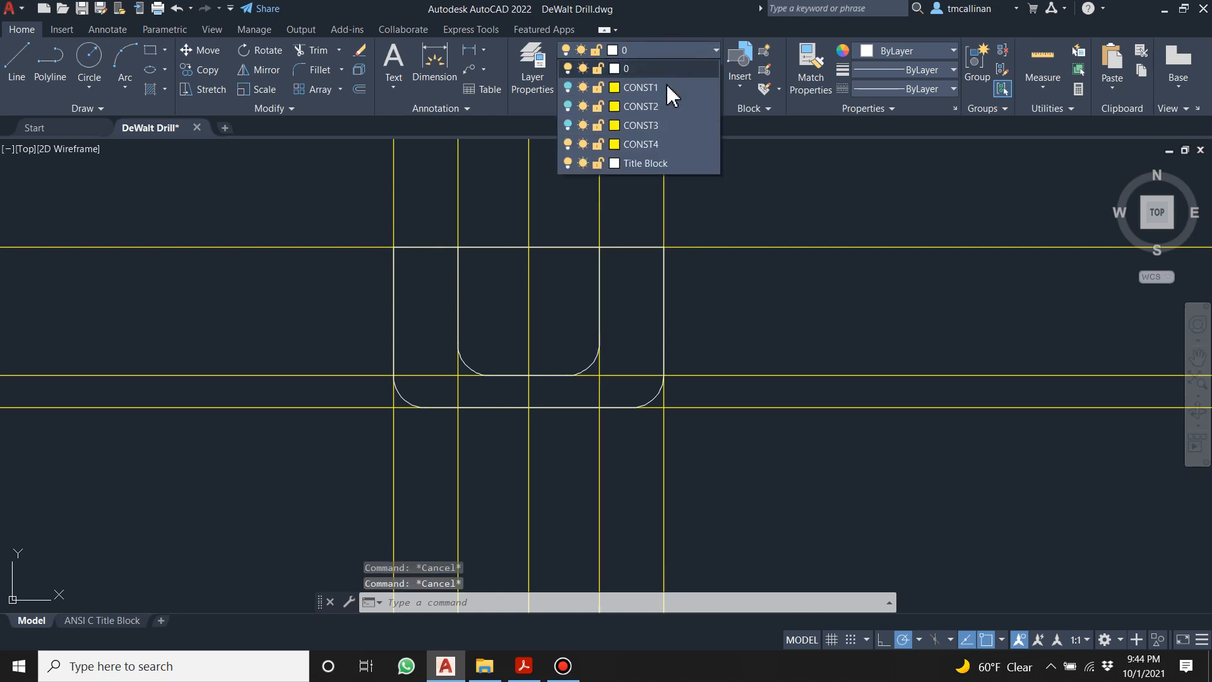
{"action": "left_click", "coordinate": [641, 144]}
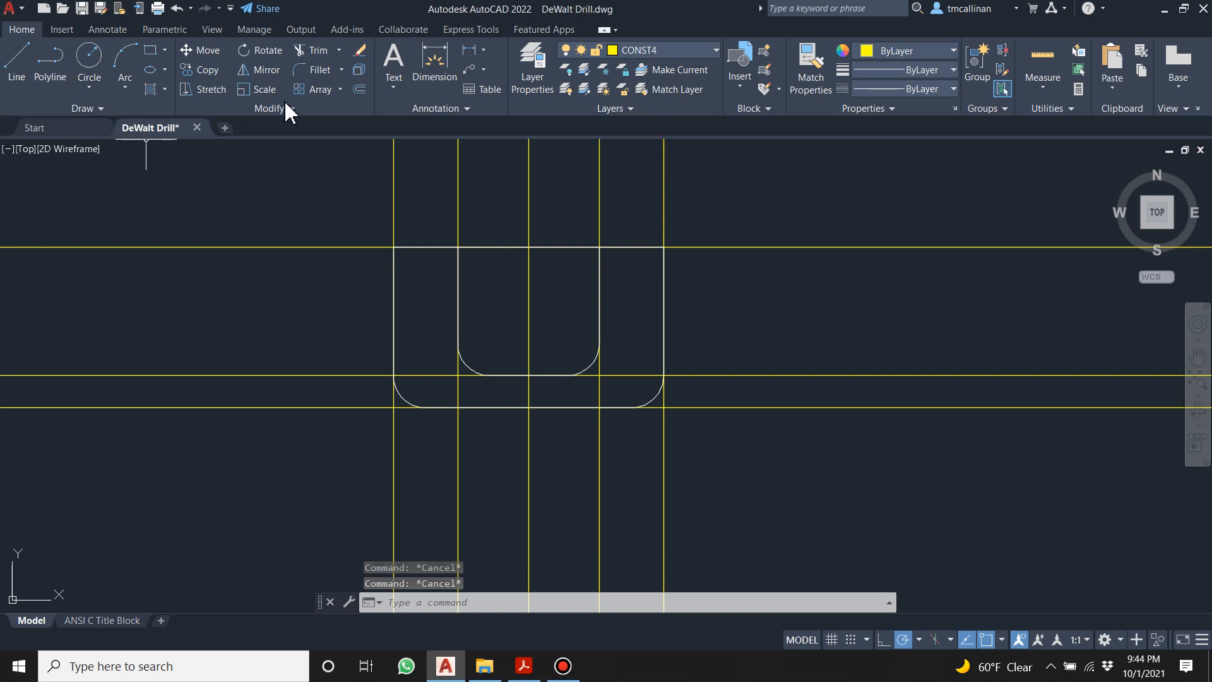
{"action": "left_click", "coordinate": [359, 89]}
{"action": "type", "text": ".3"}
{"action": "key", "text": "Return"}
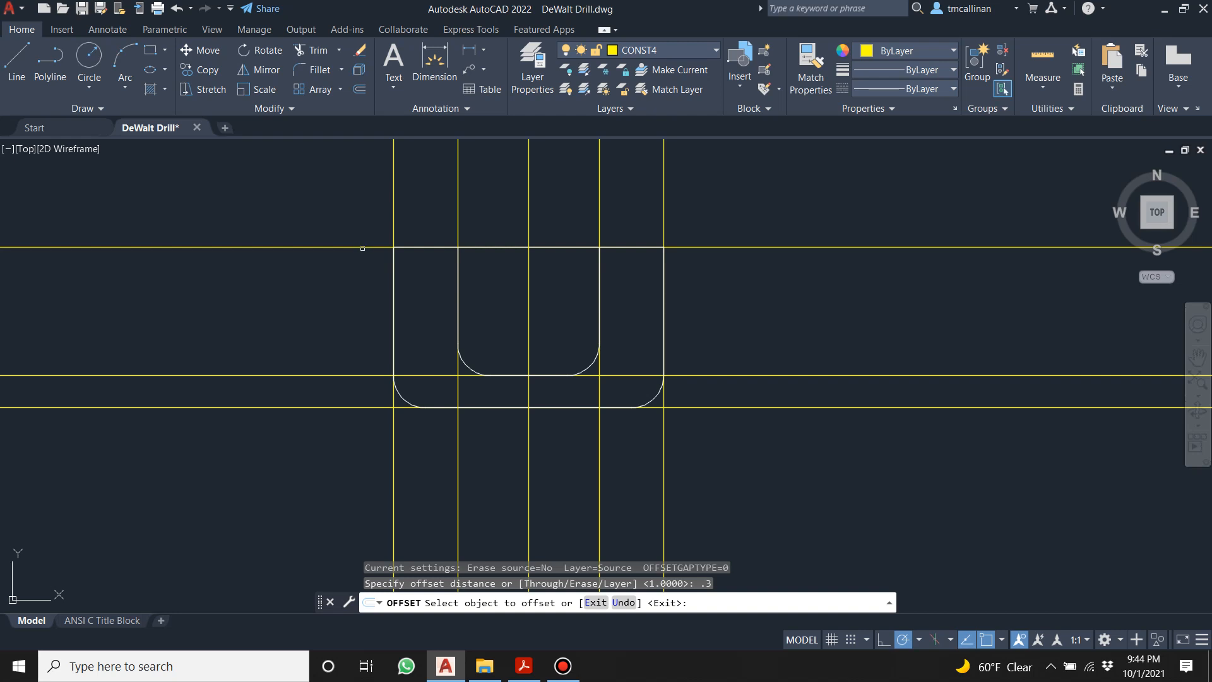
{"action": "left_click", "coordinate": [363, 247]}
{"action": "left_click", "coordinate": [359, 276]}
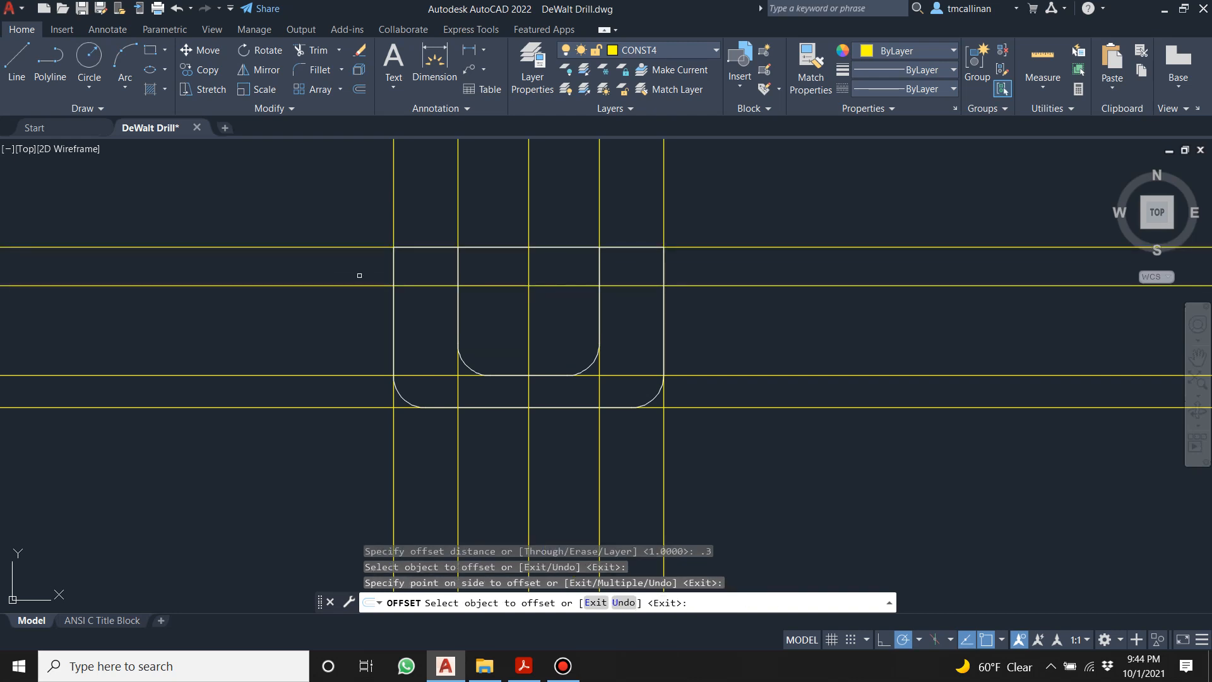
Offset the horizontal construction line lying 0.3 below the battery's upper edge another 0.2 downward.
{"action": "left_click", "coordinate": [360, 89]}
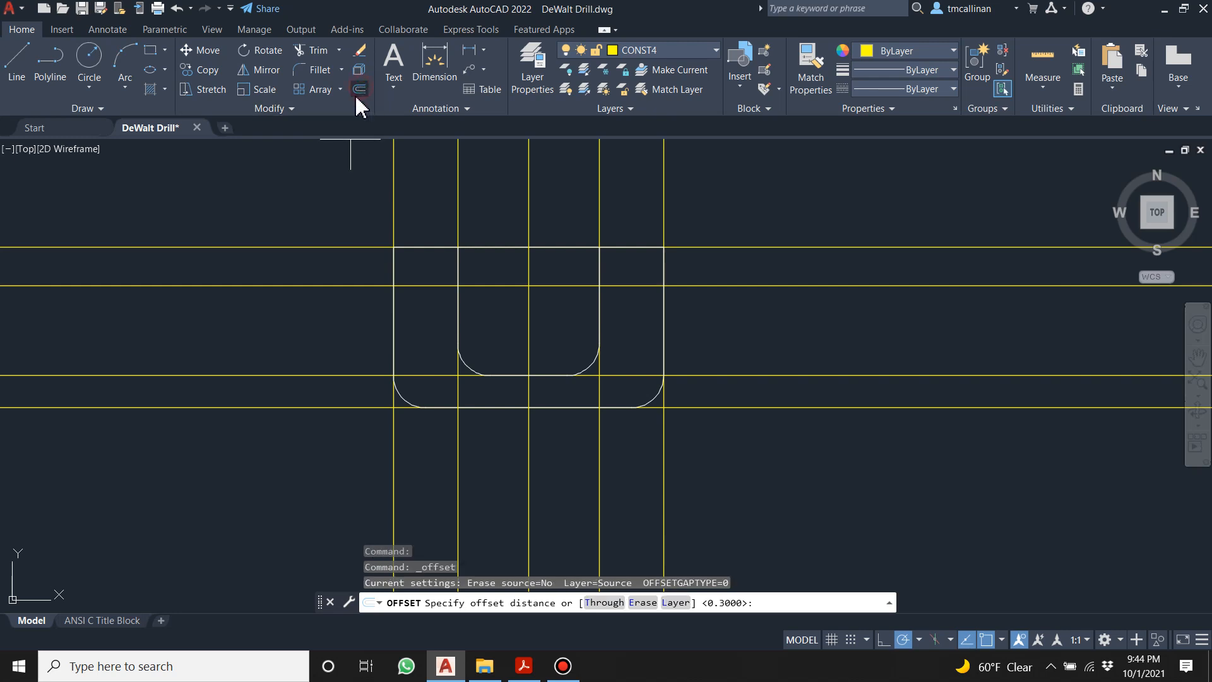
{"action": "type", "text": ".2"}
{"action": "key", "text": "Return"}
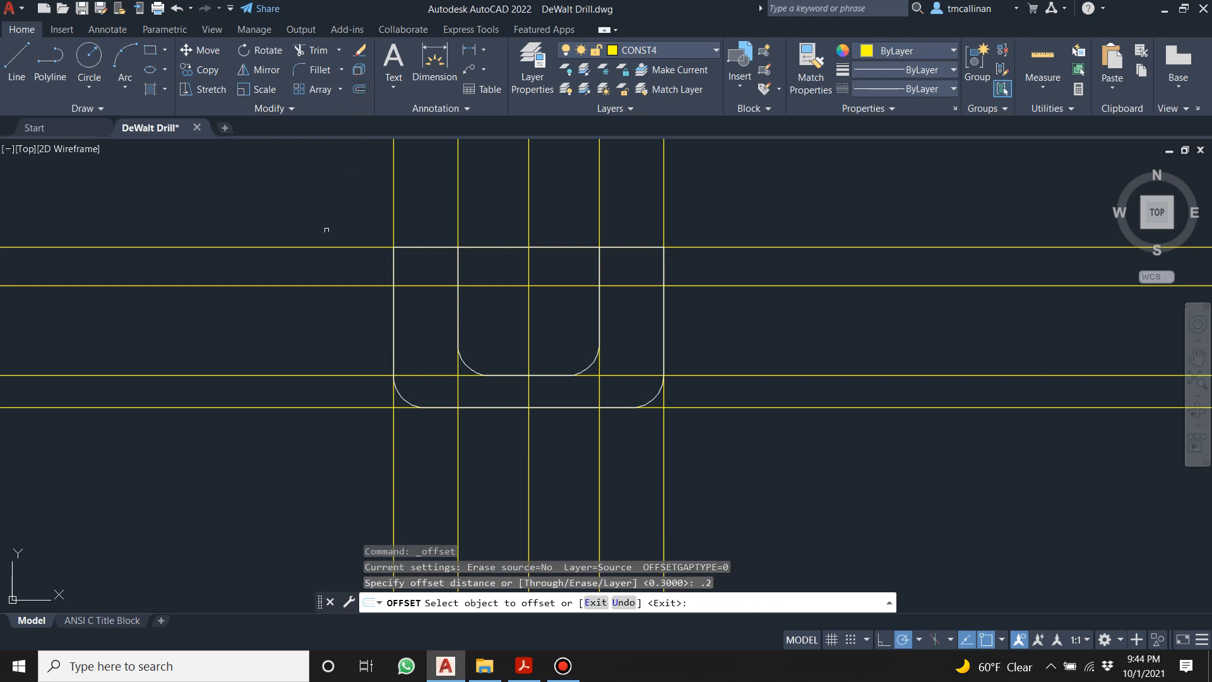
{"action": "left_click", "coordinate": [339, 286]}
{"action": "left_click", "coordinate": [331, 317]}
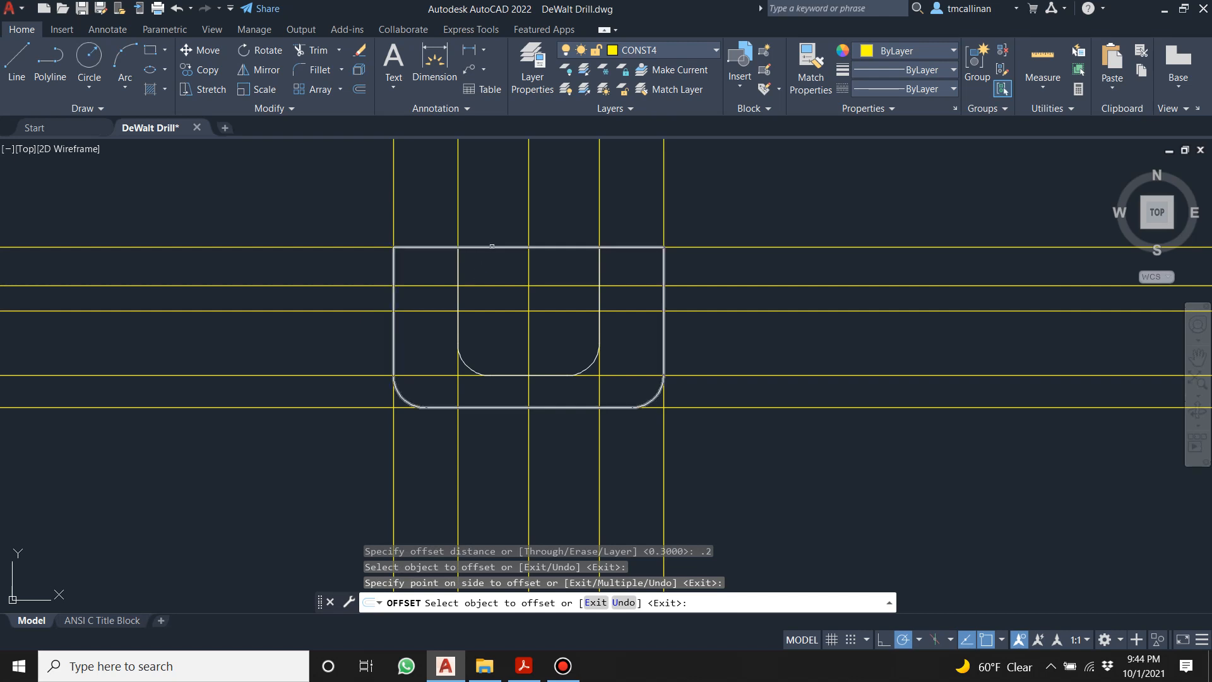
{"action": "scroll", "coordinate": [496, 246], "scroll_direction": "up", "scroll_amount": 2}
{"action": "key", "text": "Escape"}
{"action": "key", "text": "Escape"}
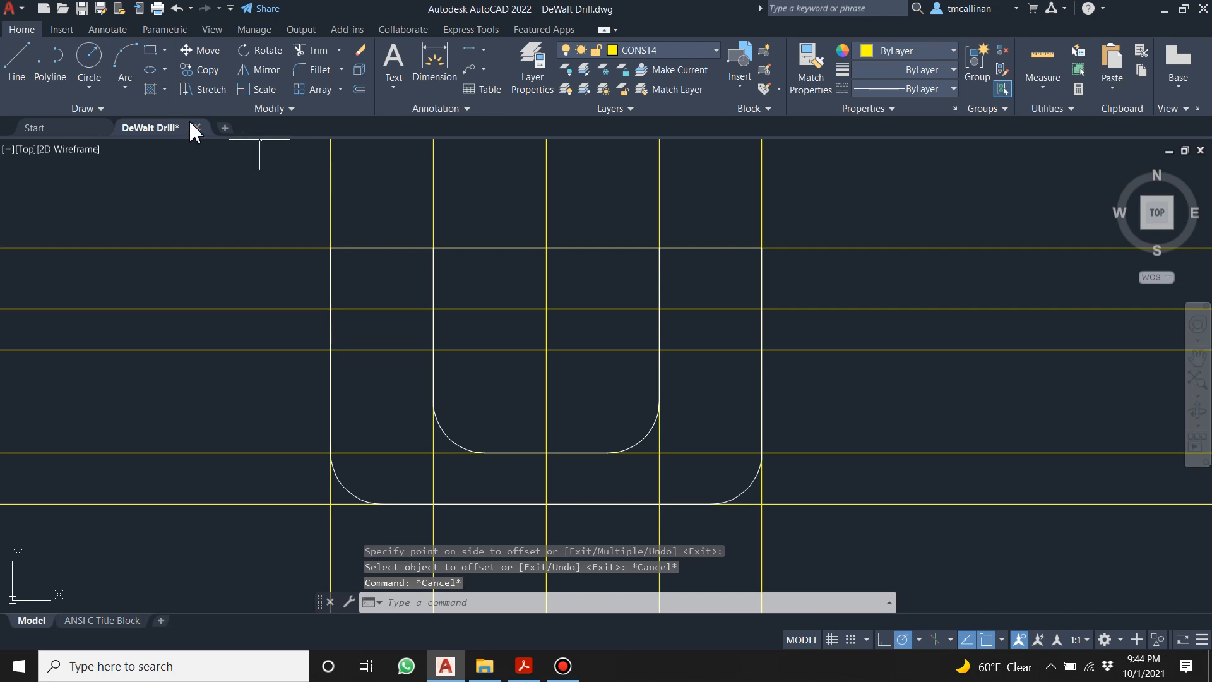
Make layer 0 current and draw two horizontal lines between the outer and inner battery outlines on the left side, along the 0.3 and 0.2 offsets.
{"action": "left_click", "coordinate": [672, 50]}
{"action": "left_click", "coordinate": [634, 68]}
{"action": "left_click", "coordinate": [19, 60]}
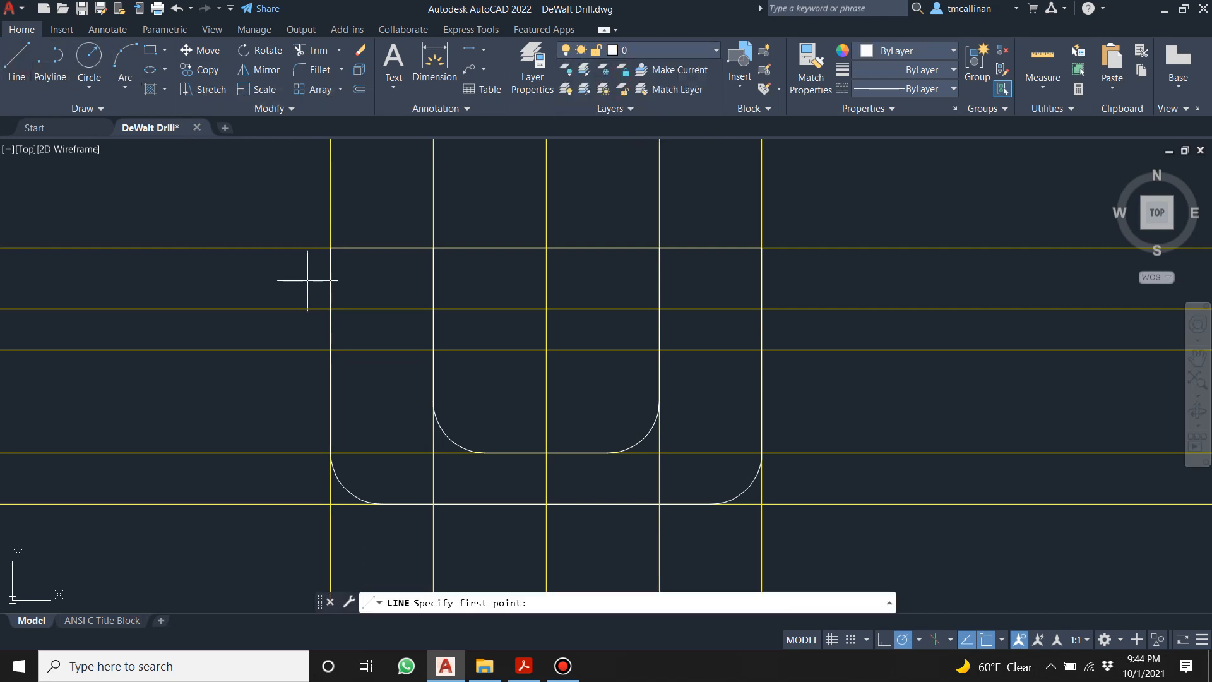
{"action": "left_click", "coordinate": [330, 308]}
{"action": "left_click", "coordinate": [433, 308]}
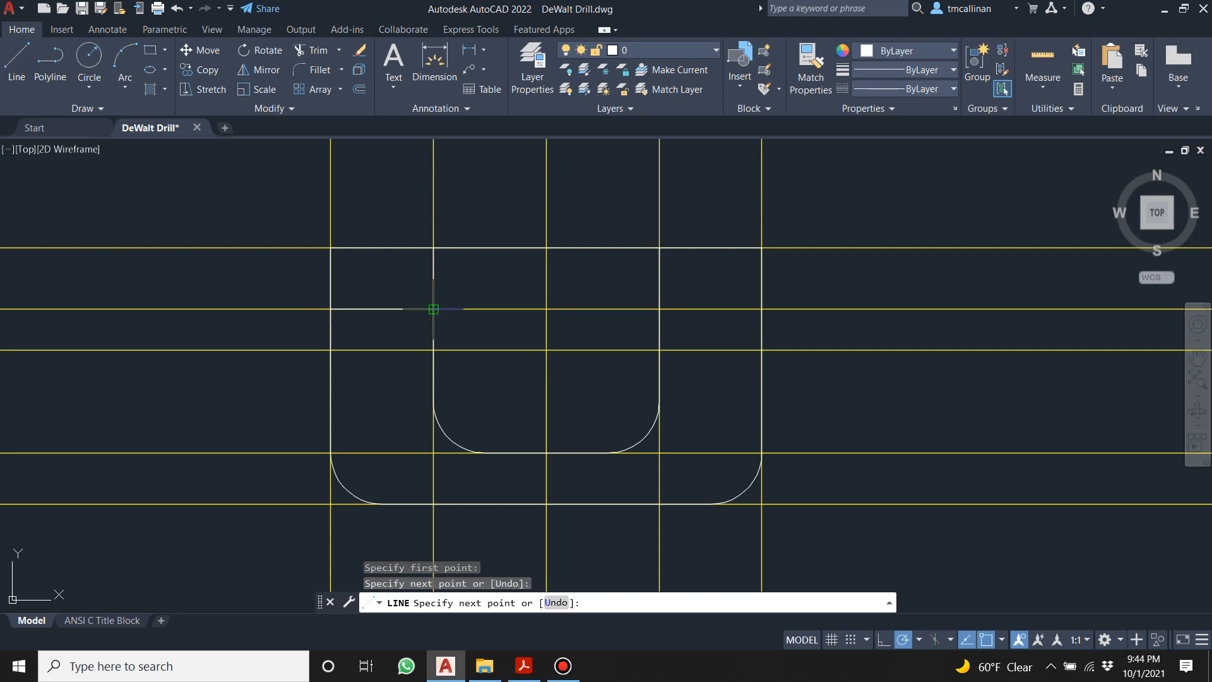
{"action": "key", "text": "Escape"}
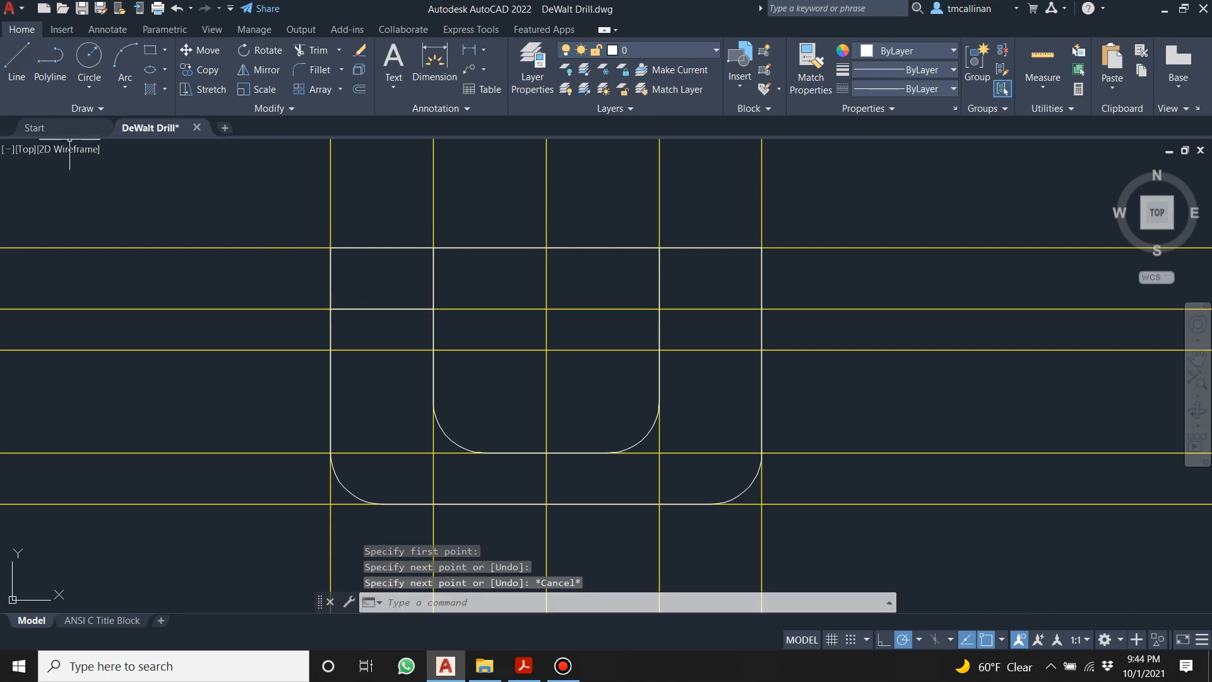
{"action": "left_click", "coordinate": [16, 60]}
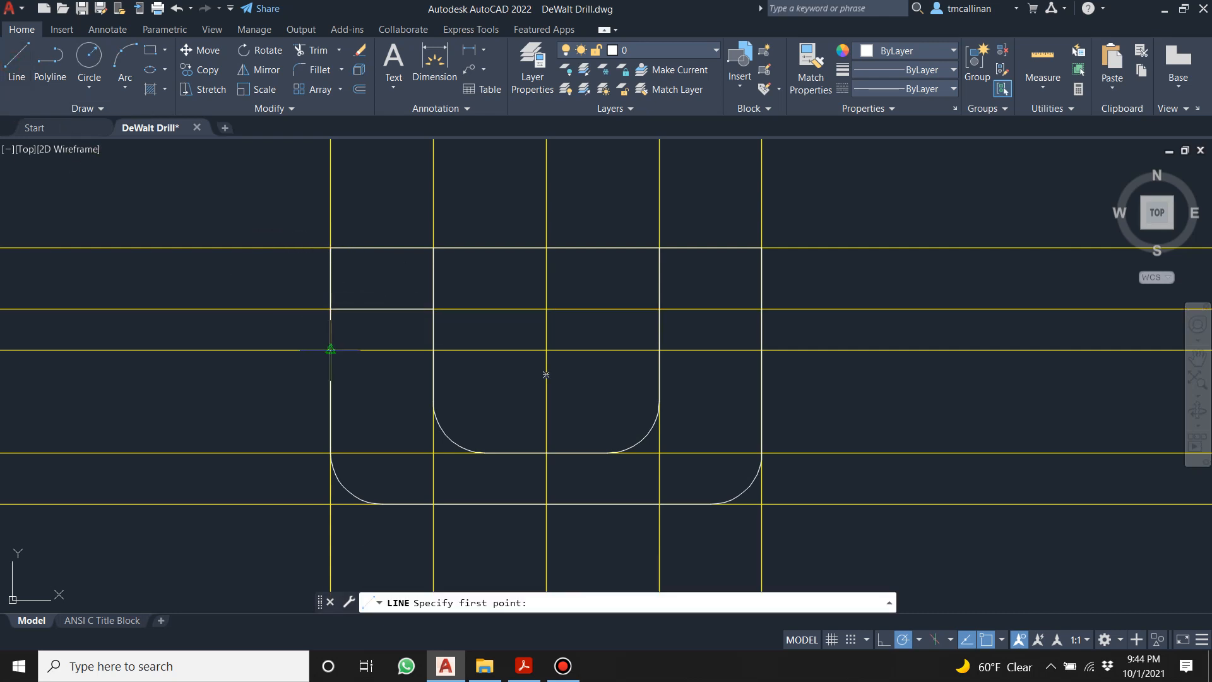
{"action": "left_click", "coordinate": [330, 349]}
{"action": "left_click", "coordinate": [434, 349]}
{"action": "key", "text": "Escape"}
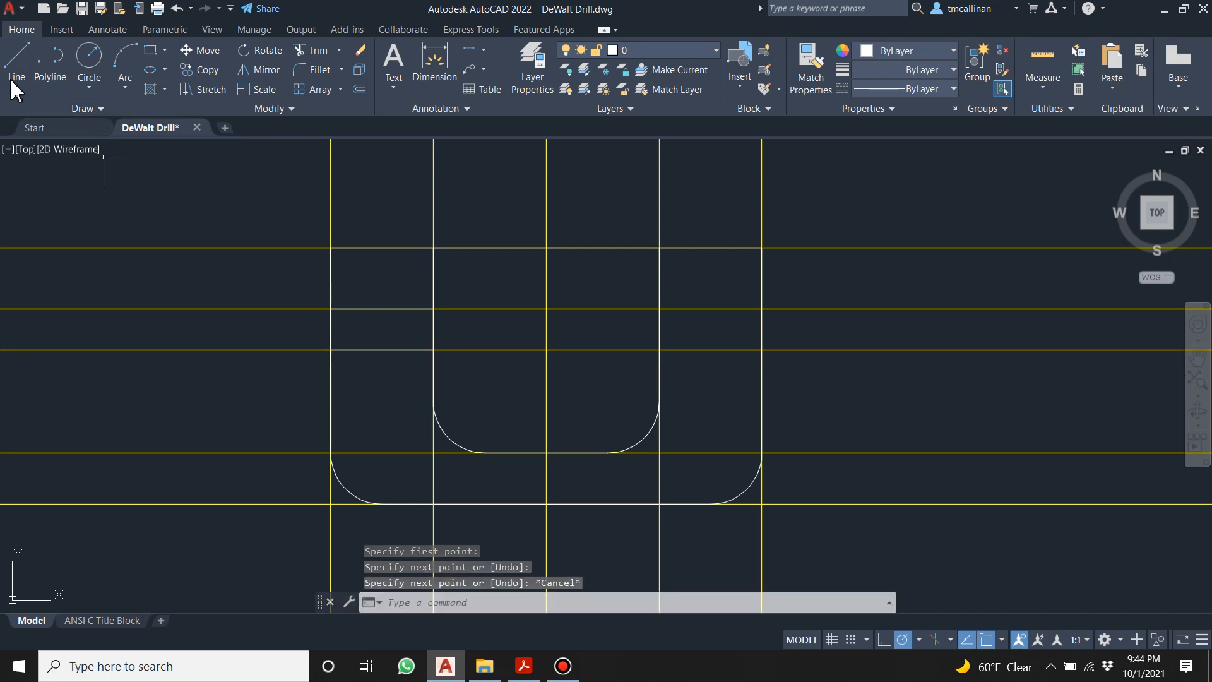
Draw the two matching horizontal lines between the inner and outer battery outlines on the right side.
{"action": "left_click", "coordinate": [15, 63]}
{"action": "left_click", "coordinate": [659, 309]}
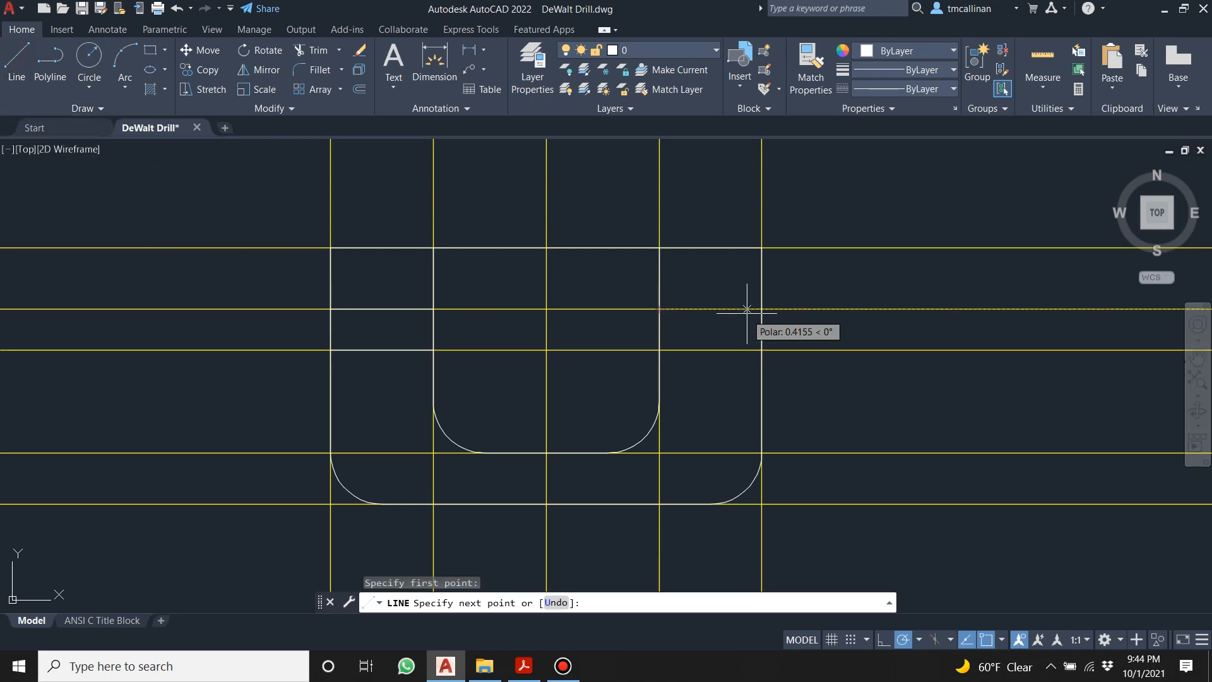
{"action": "left_click", "coordinate": [762, 309]}
{"action": "key", "text": "Escape"}
{"action": "key", "text": "Escape"}
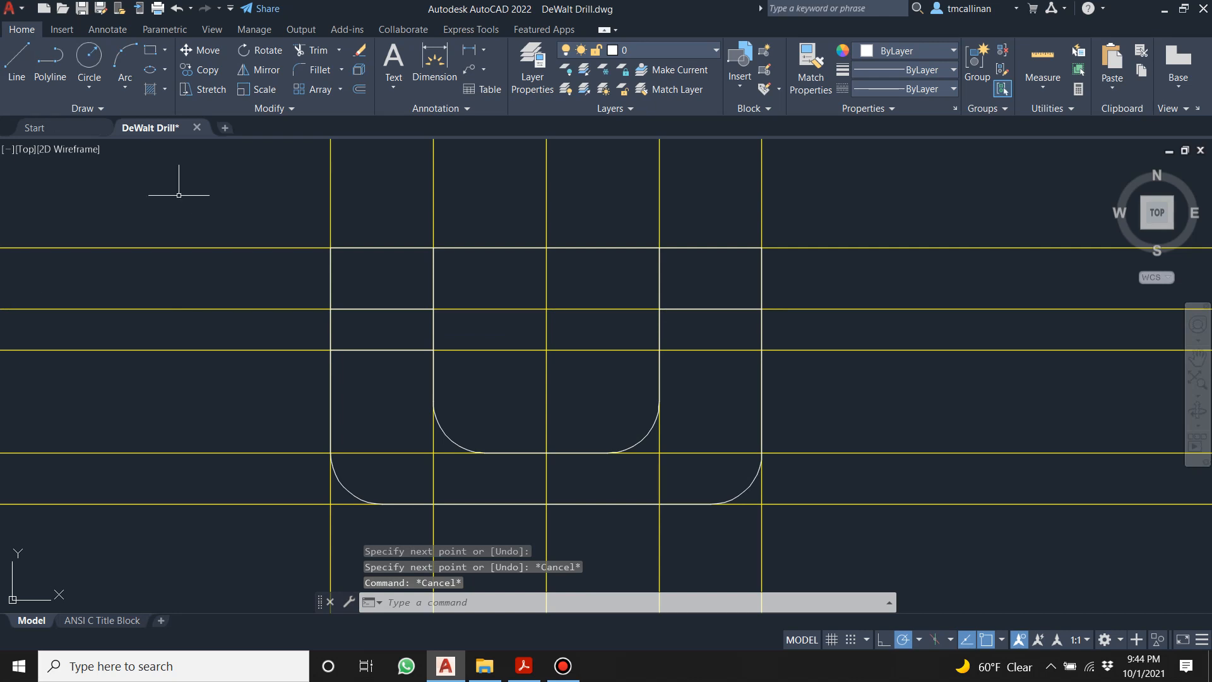
{"action": "left_click", "coordinate": [14, 53]}
{"action": "left_click", "coordinate": [659, 349]}
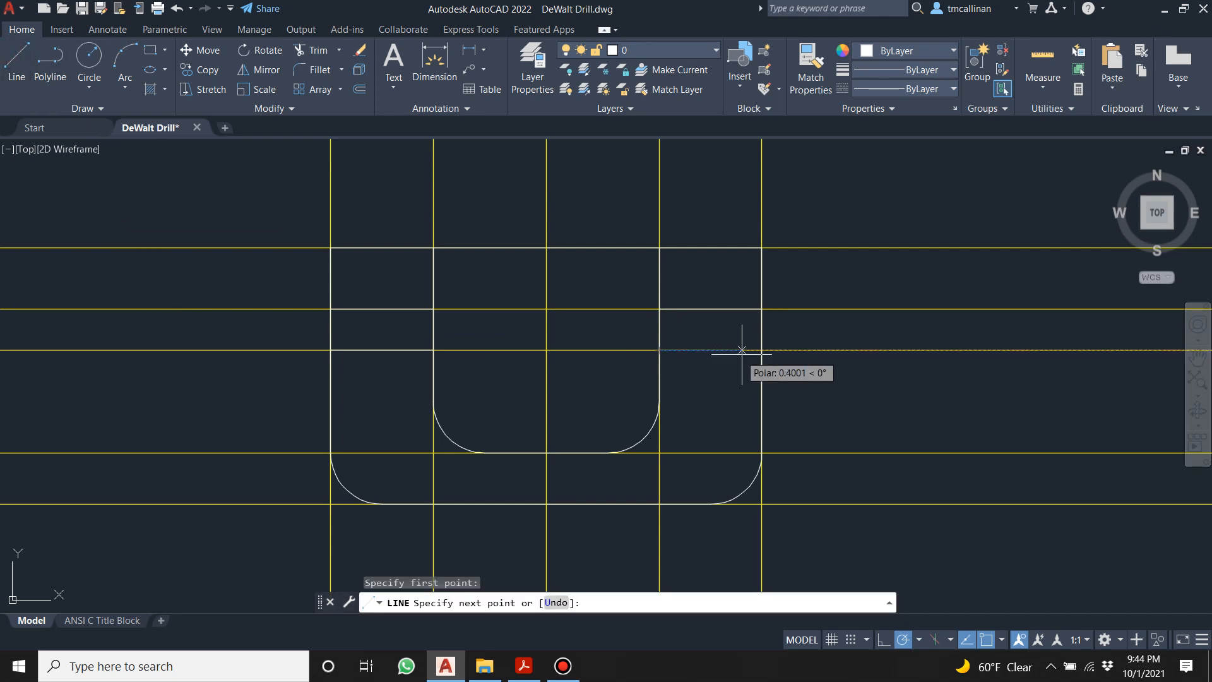
{"action": "left_click", "coordinate": [761, 349]}
{"action": "key", "text": "Escape"}
Check the width and depth dimensions of the battery's innermost outline in the exercise PDF and return to the AutoCAD drawing.
{"action": "scroll", "coordinate": [647, 351], "scroll_direction": "down", "scroll_amount": 5}
{"action": "scroll", "coordinate": [648, 351], "scroll_direction": "down", "scroll_amount": 2}
{"action": "scroll", "coordinate": [606, 353], "scroll_direction": "up", "scroll_amount": 10}
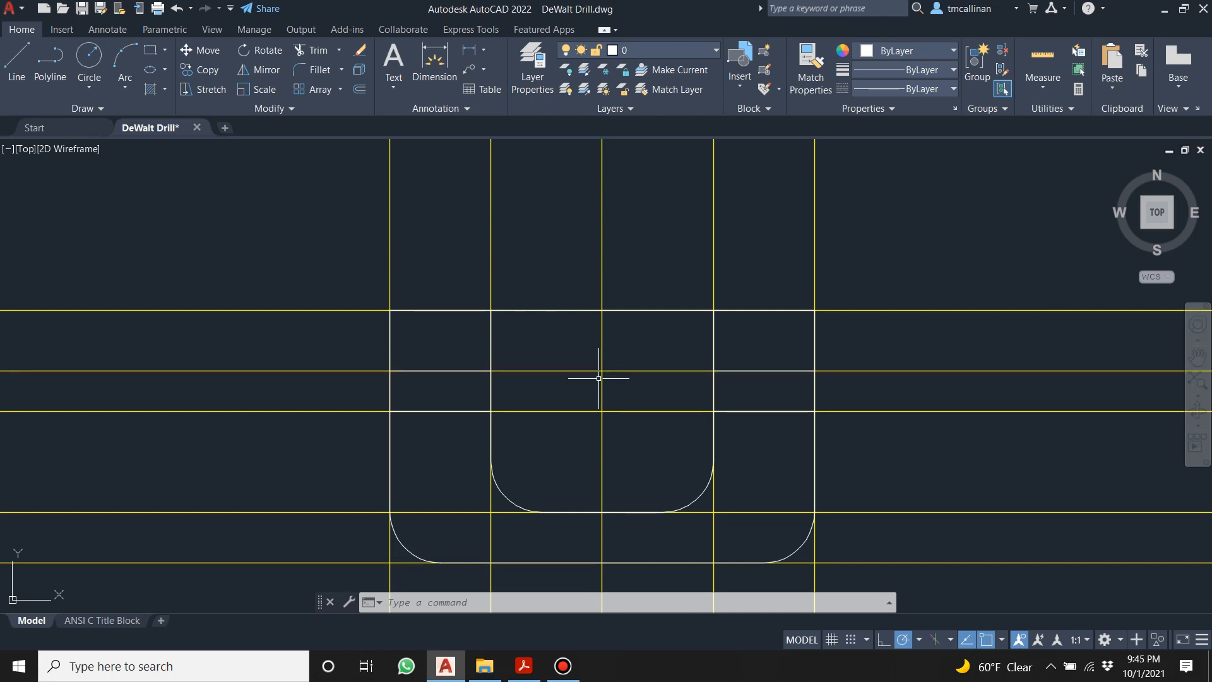
{"action": "scroll", "coordinate": [598, 378], "scroll_direction": "down", "scroll_amount": 2}
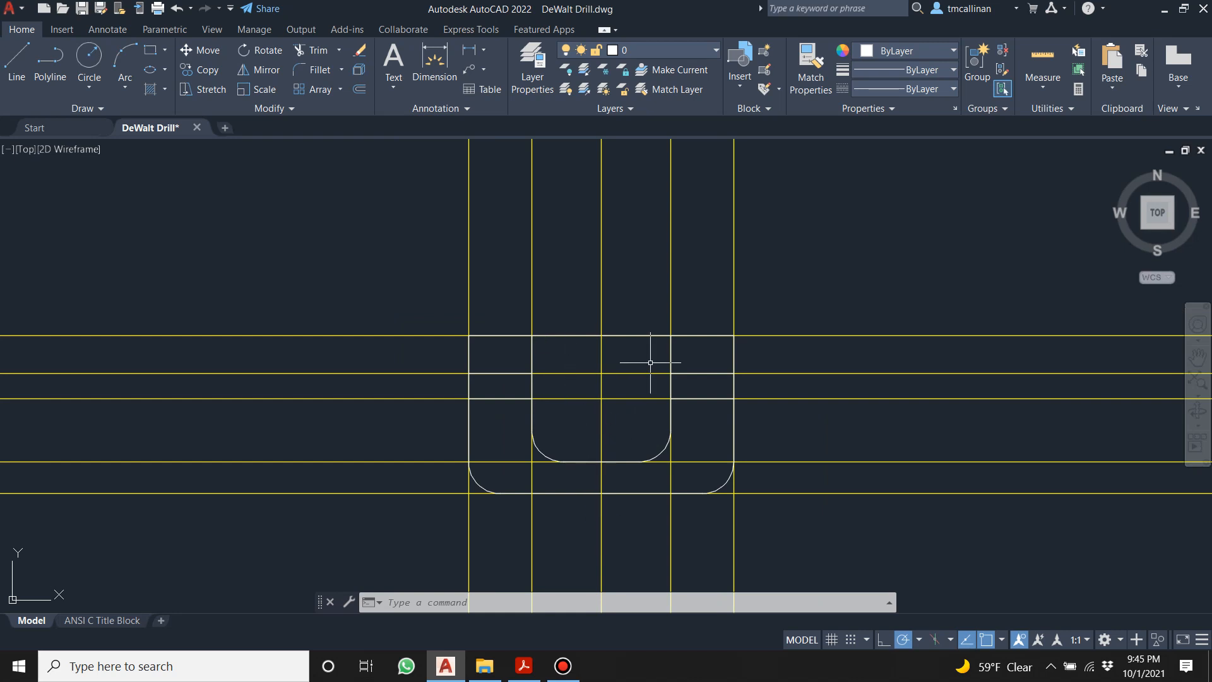
{"action": "left_click", "coordinate": [535, 669]}
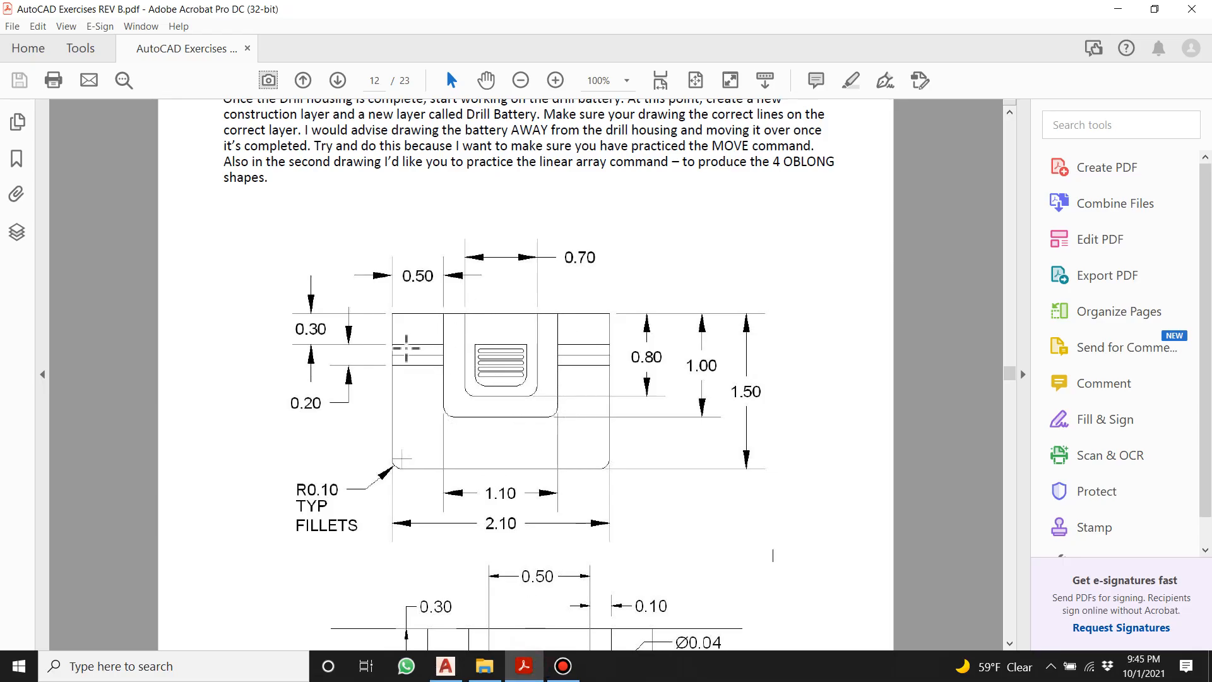
{"action": "scroll", "coordinate": [409, 345], "scroll_direction": "down", "scroll_amount": 1}
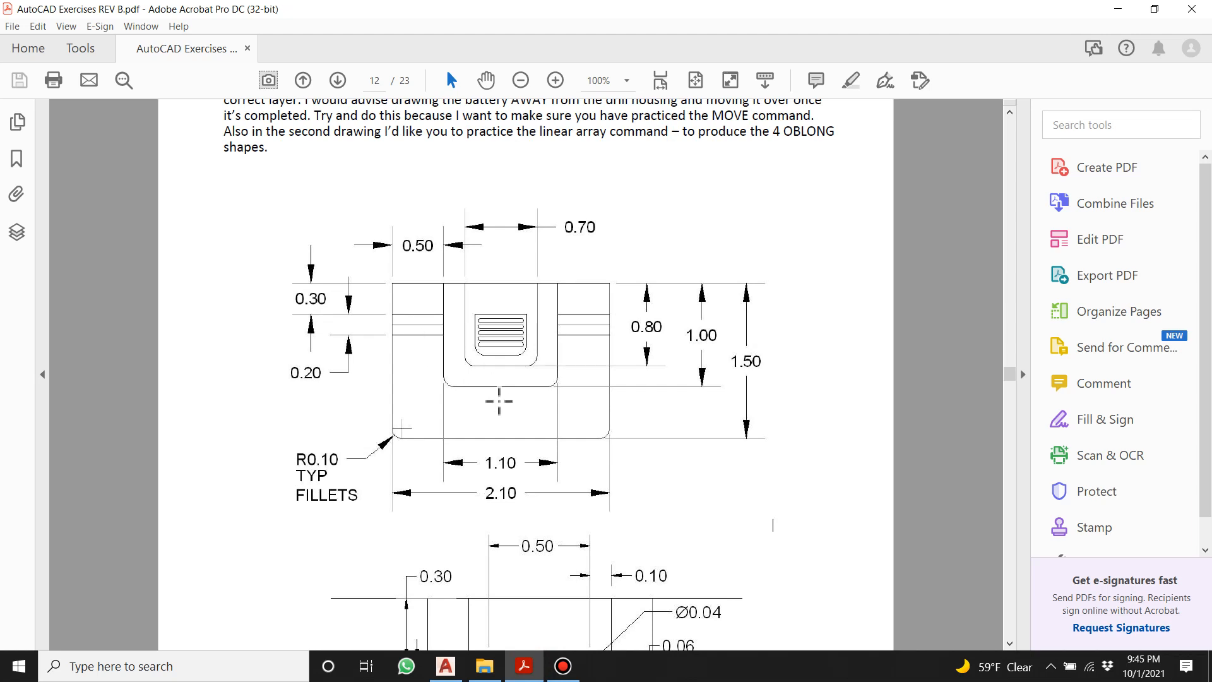
{"action": "scroll", "coordinate": [499, 401], "scroll_direction": "down", "scroll_amount": 1}
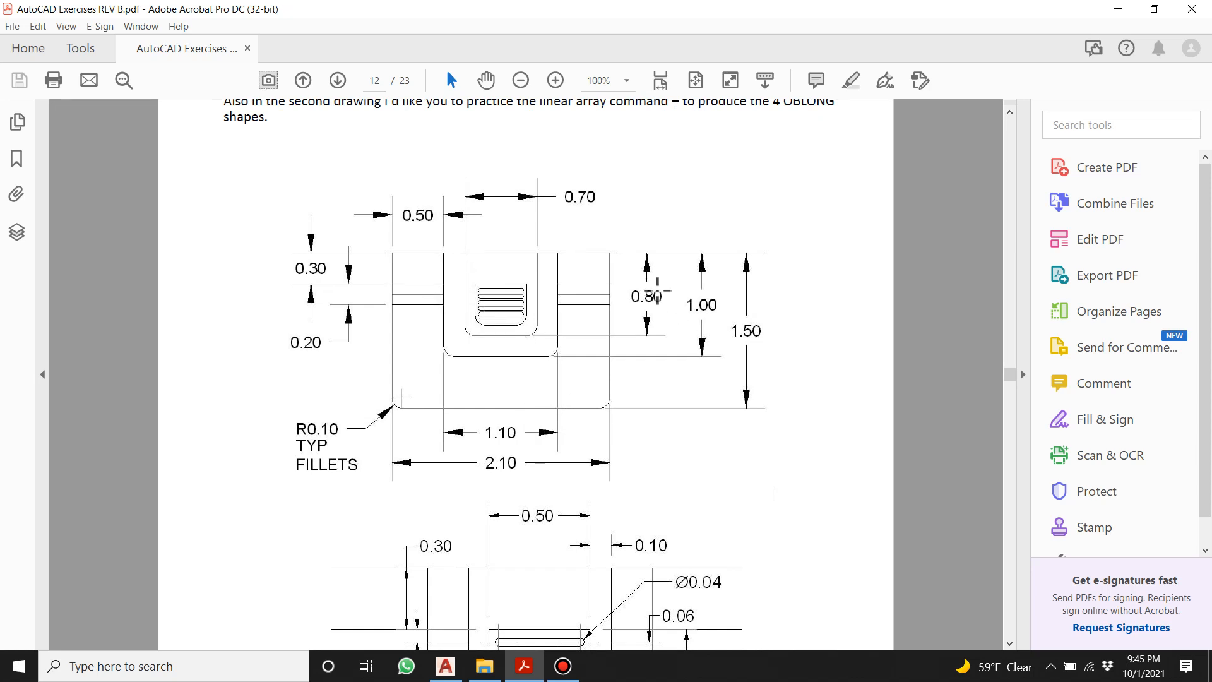
{"action": "left_click", "coordinate": [446, 666]}
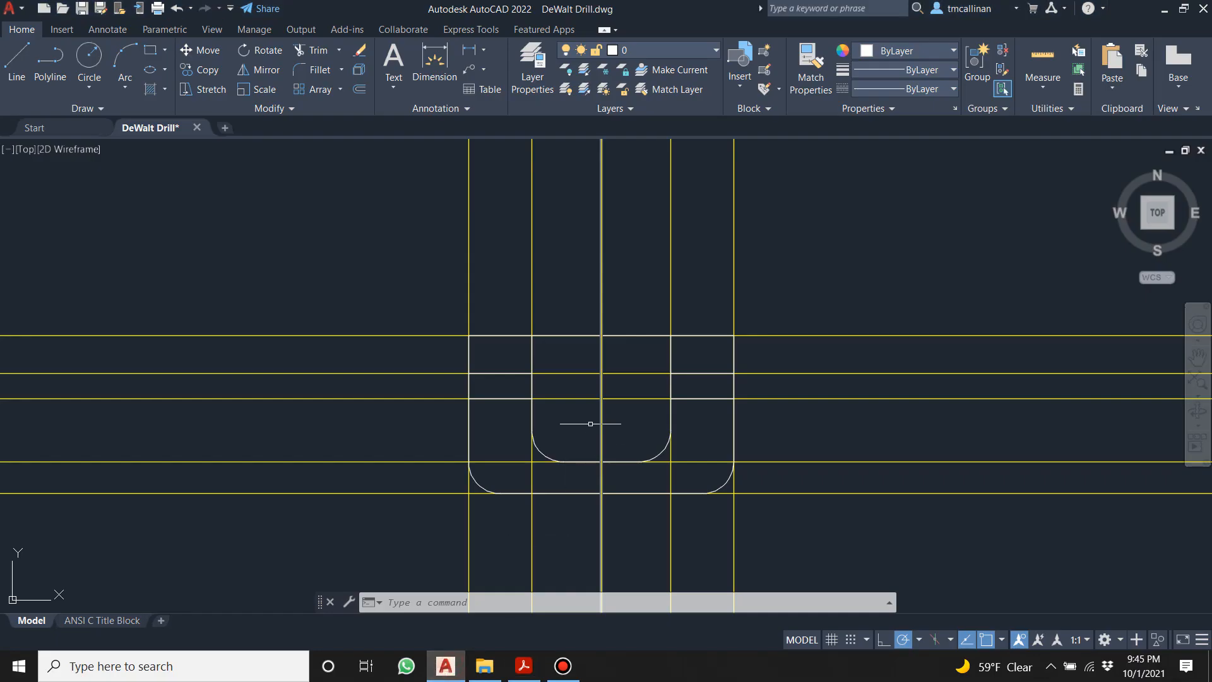
Make CONST4 current and offset the vertical centre construction line 0.35 to both sides.
{"action": "scroll", "coordinate": [594, 349], "scroll_direction": "up", "scroll_amount": 2}
{"action": "left_click", "coordinate": [358, 89]}
{"action": "key", "text": "Escape"}
{"action": "left_click", "coordinate": [669, 50]}
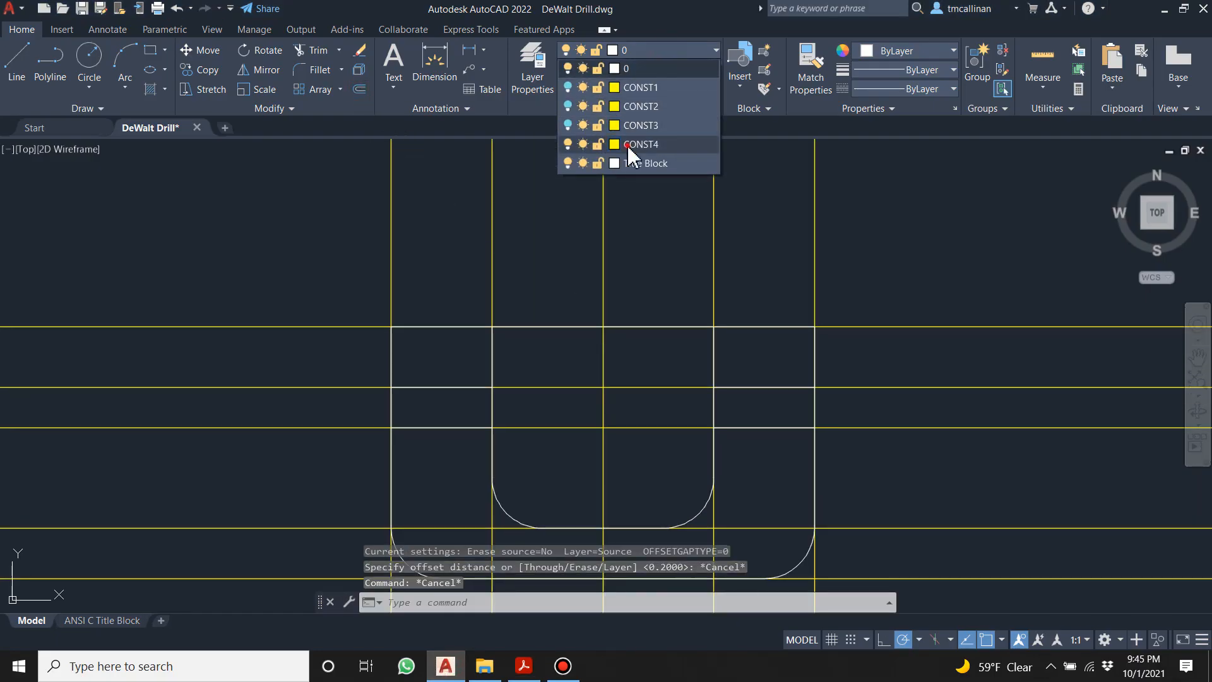
{"action": "left_click", "coordinate": [628, 147]}
{"action": "left_click", "coordinate": [358, 87]}
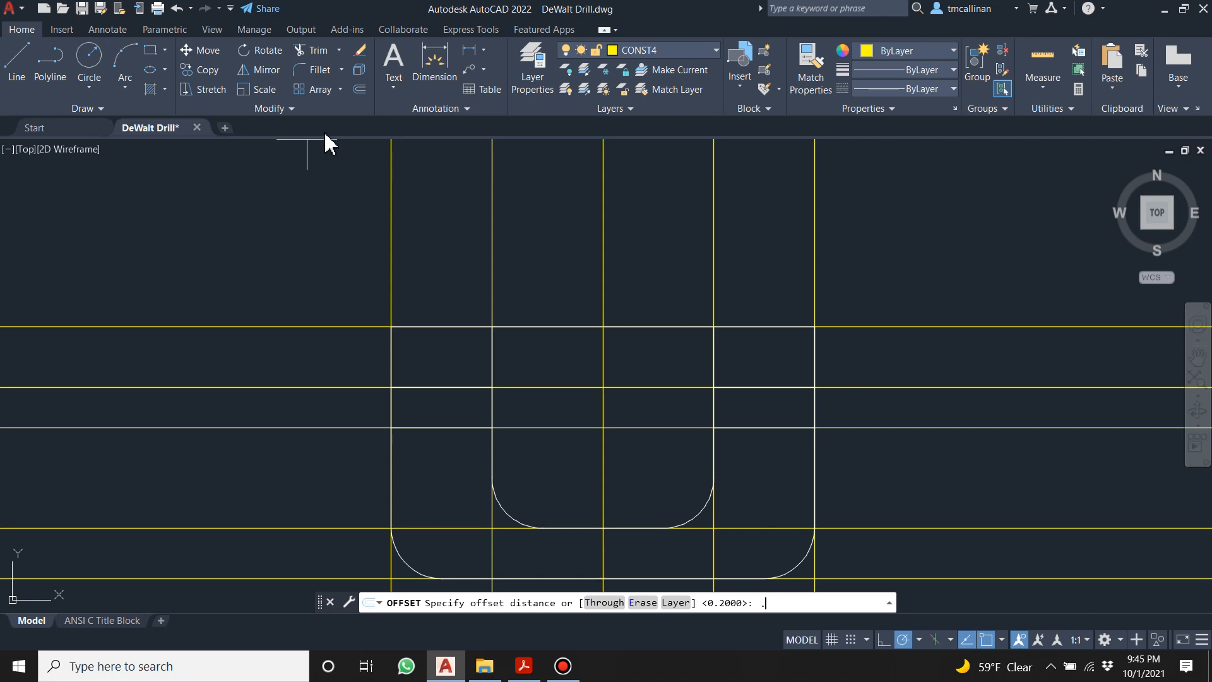
{"action": "key", "text": "Return"}
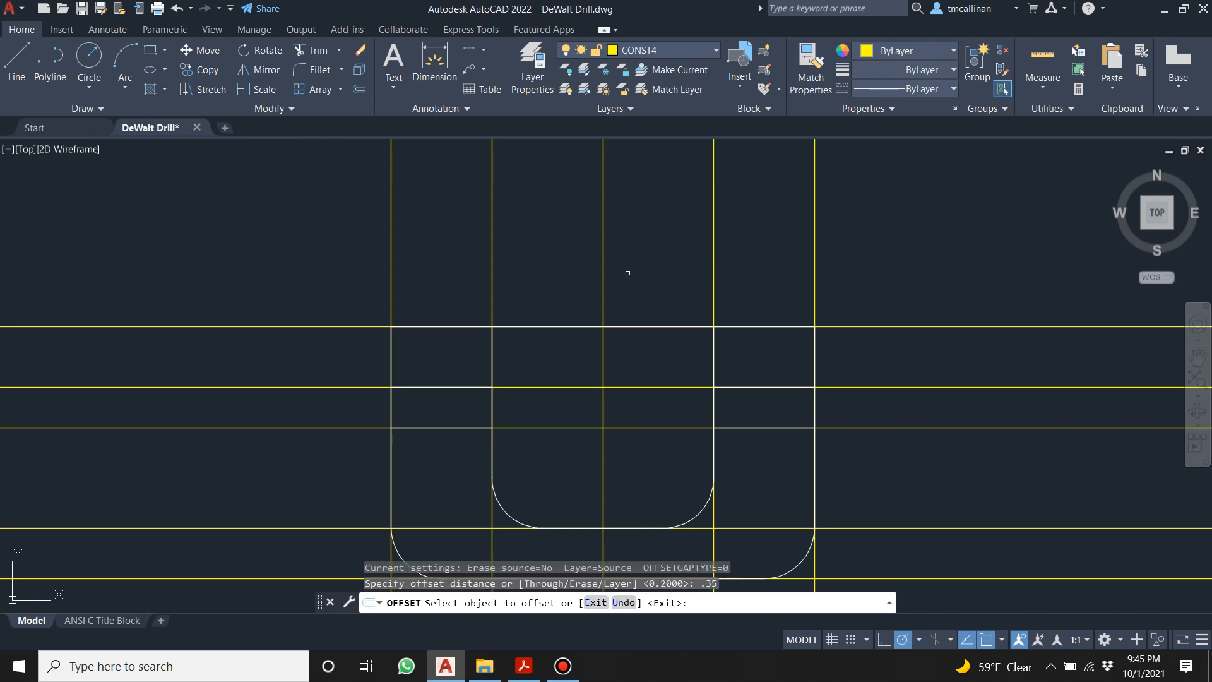
{"action": "left_click", "coordinate": [603, 263]}
{"action": "left_click", "coordinate": [650, 262]}
{"action": "left_click", "coordinate": [606, 267]}
{"action": "left_click", "coordinate": [553, 274]}
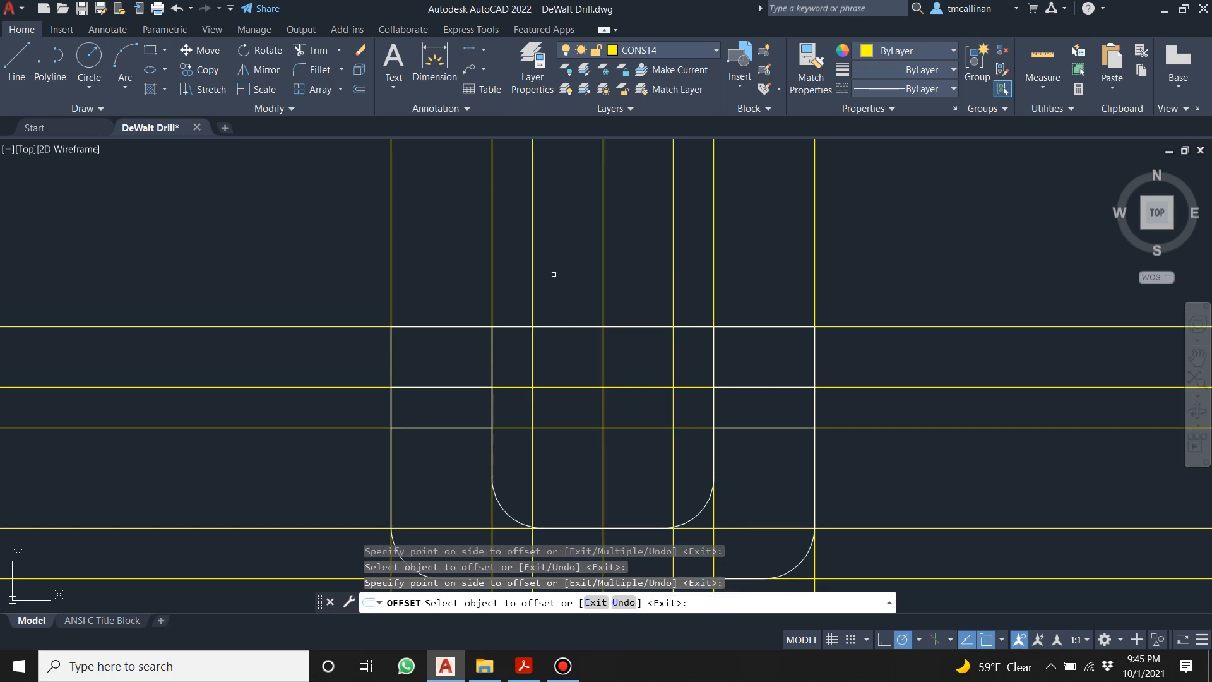
{"action": "key", "text": "Escape"}
{"action": "key", "text": "Escape"}
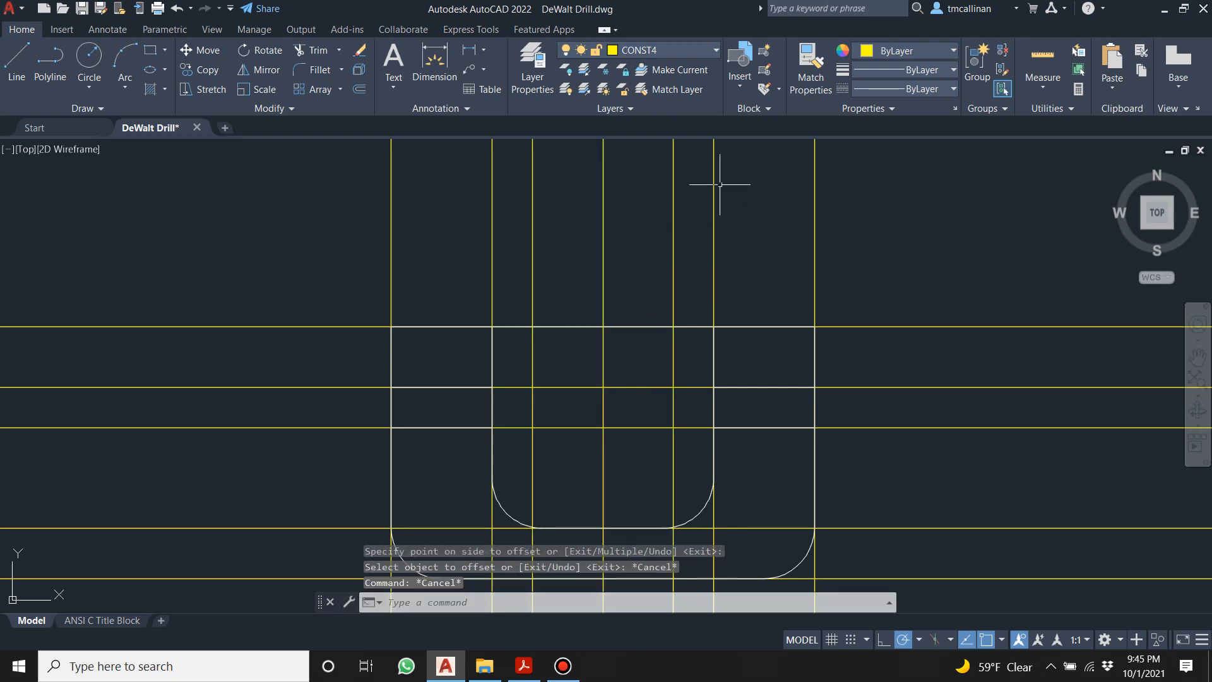
Offset the horizontal construction line along the battery's upper edge 0.8 downward.
{"action": "left_click", "coordinate": [359, 88]}
{"action": "key", "text": "Return"}
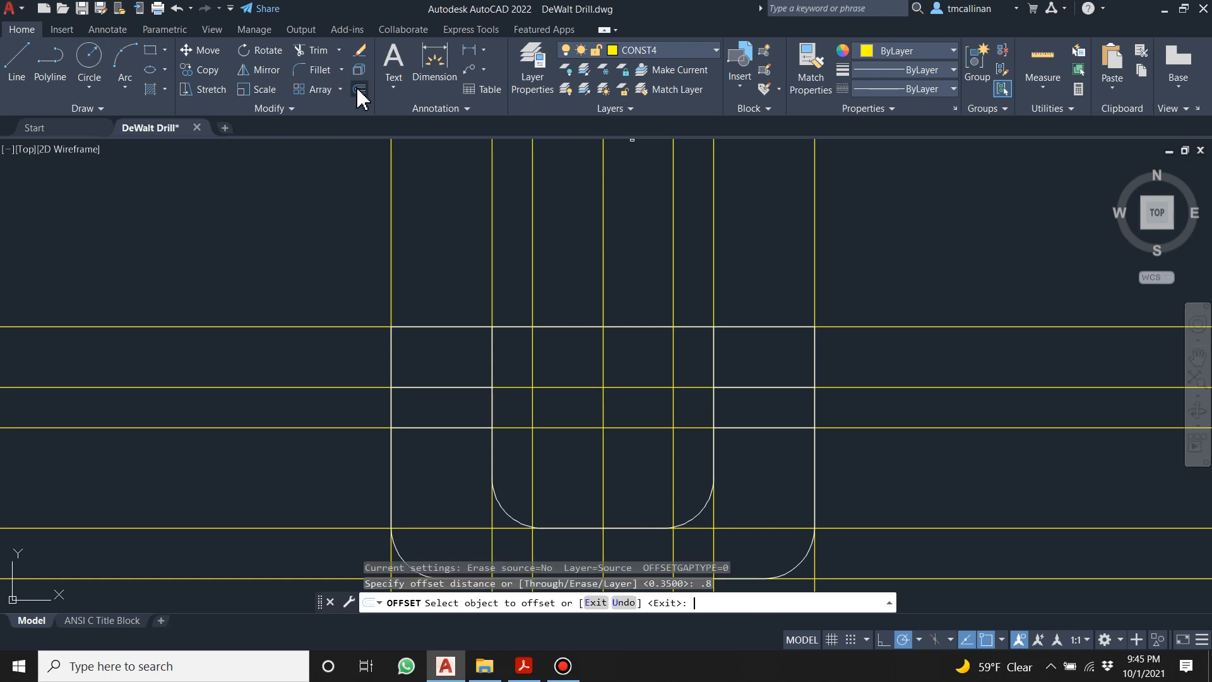
{"action": "left_click", "coordinate": [915, 327]}
{"action": "left_click", "coordinate": [877, 461]}
{"action": "key", "text": "Escape"}
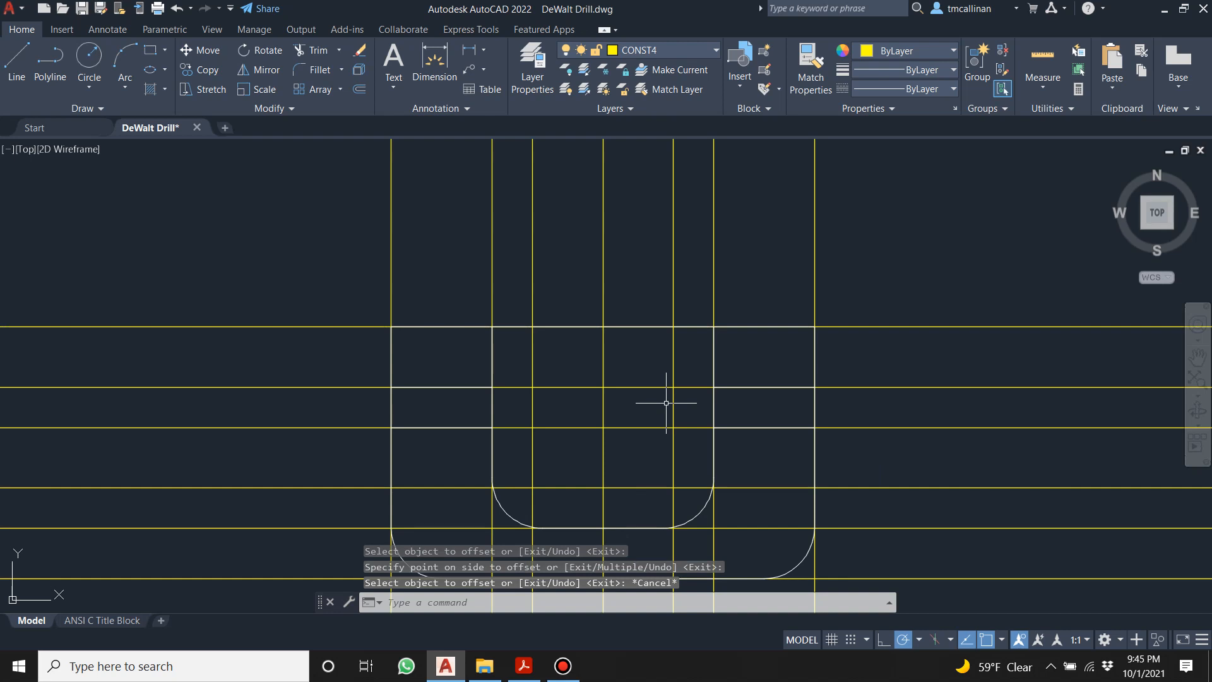
Make layer 0 current and draw the three-sided innermost battery outline down from the upper edge along the construction lines.
{"action": "scroll", "coordinate": [667, 404], "scroll_direction": "up", "scroll_amount": 1}
{"action": "scroll", "coordinate": [465, 316], "scroll_direction": "down", "scroll_amount": 1}
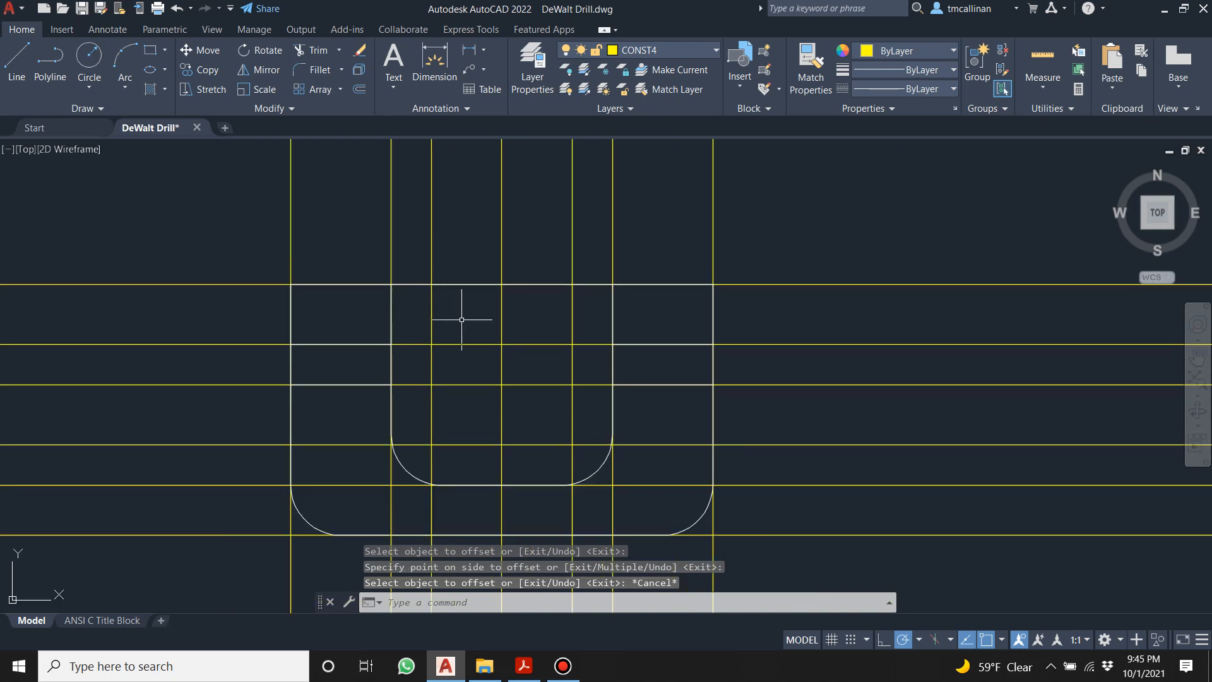
{"action": "left_click", "coordinate": [663, 50]}
{"action": "left_click", "coordinate": [657, 67]}
{"action": "left_click", "coordinate": [17, 63]}
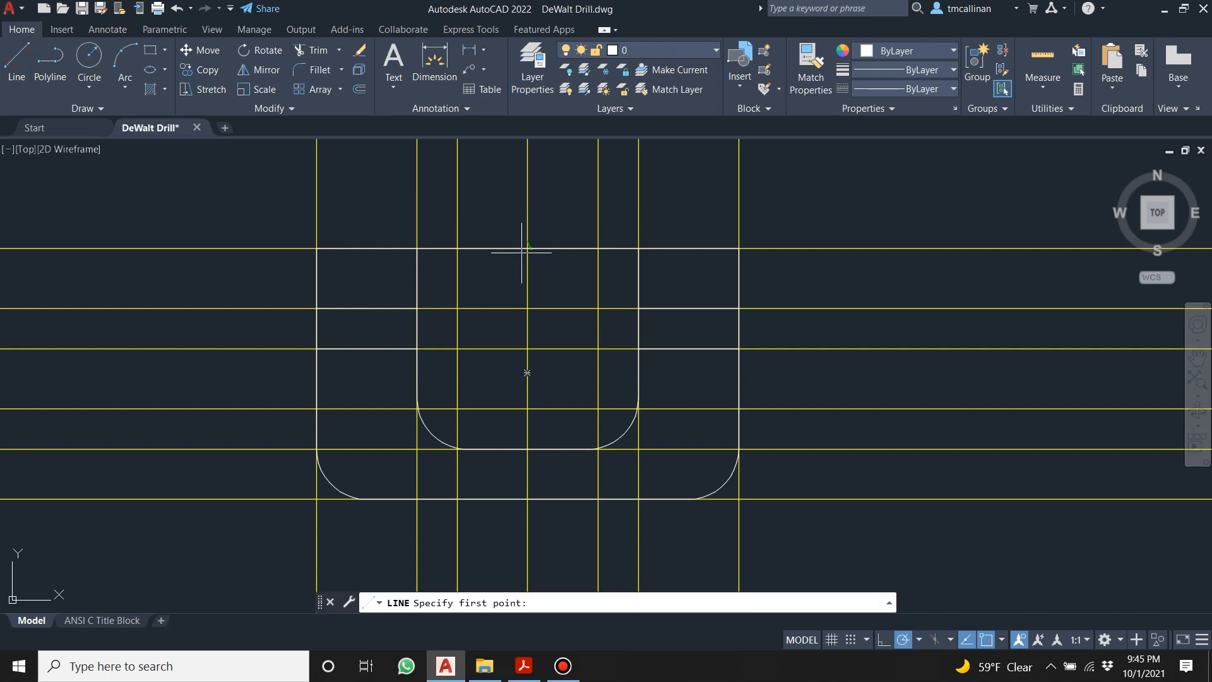
{"action": "left_click", "coordinate": [458, 250]}
{"action": "left_click", "coordinate": [458, 408]}
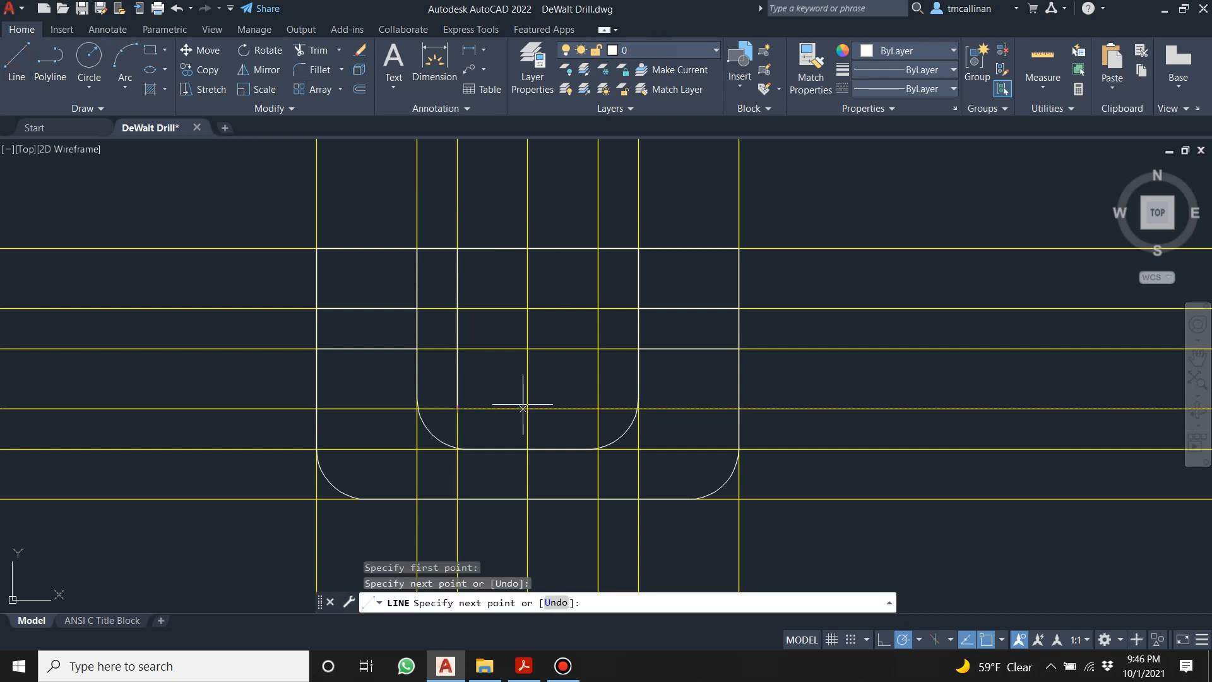
{"action": "left_click", "coordinate": [598, 408]}
{"action": "left_click", "coordinate": [598, 250]}
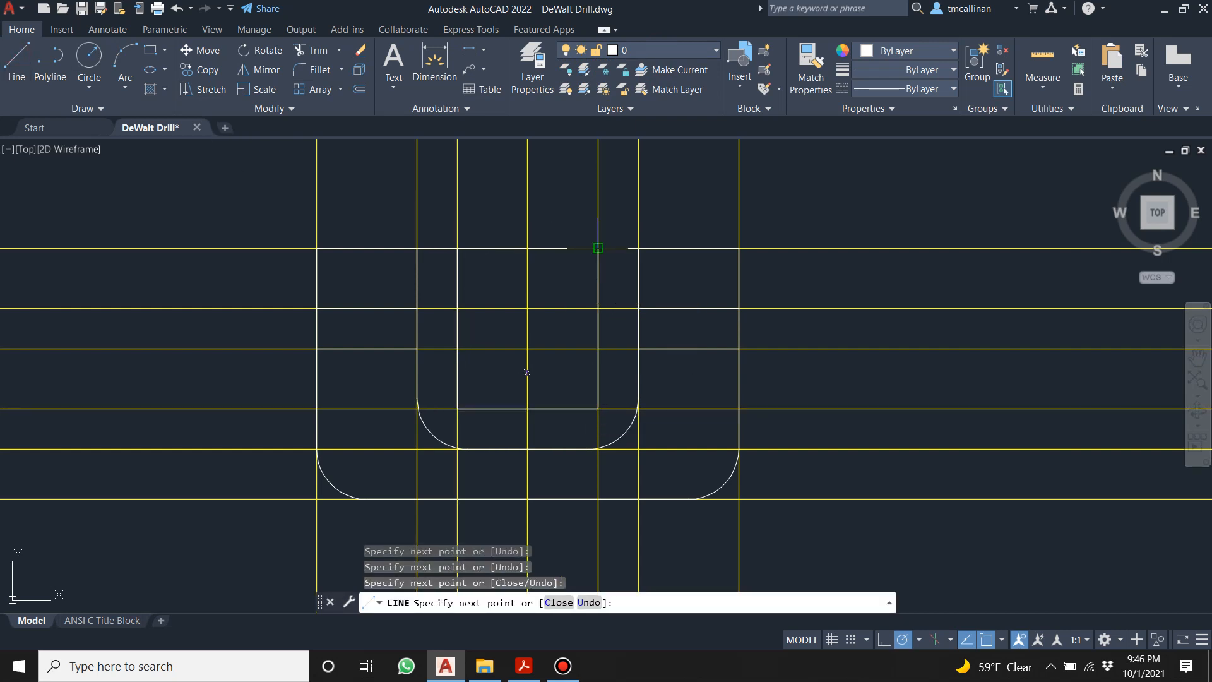
{"action": "key", "text": "Escape"}
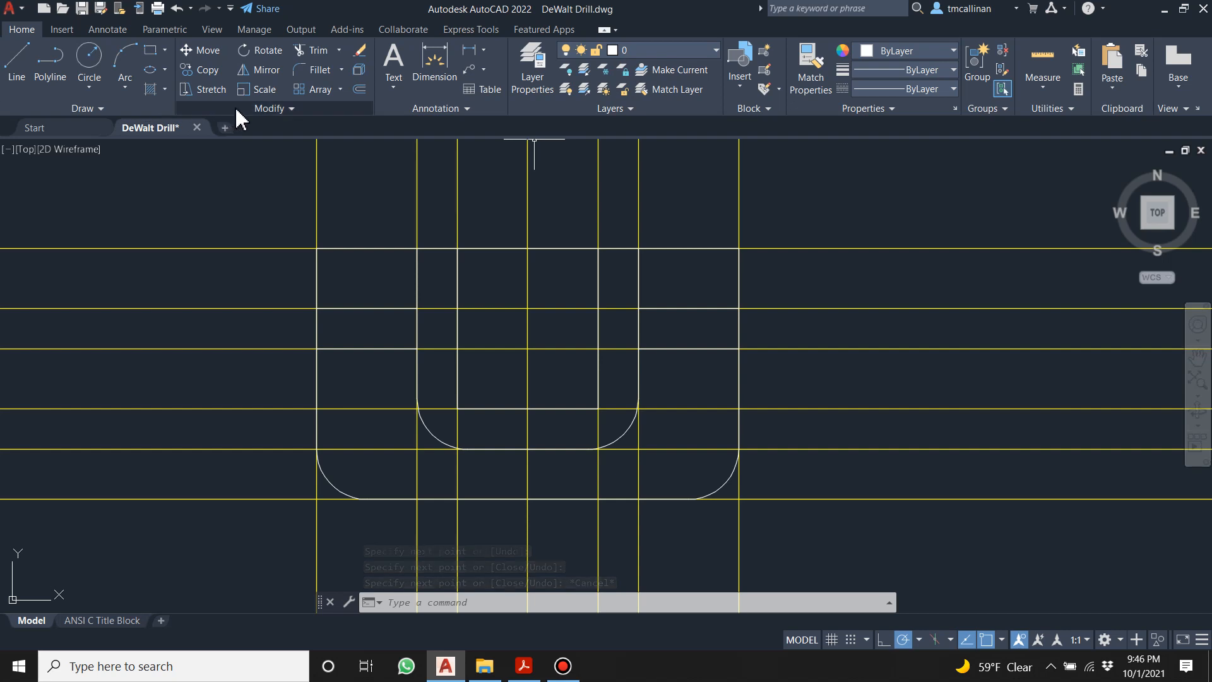
Fillet both lower corners of the innermost battery outline with a radius of 0.1.
{"action": "left_click", "coordinate": [317, 70]}
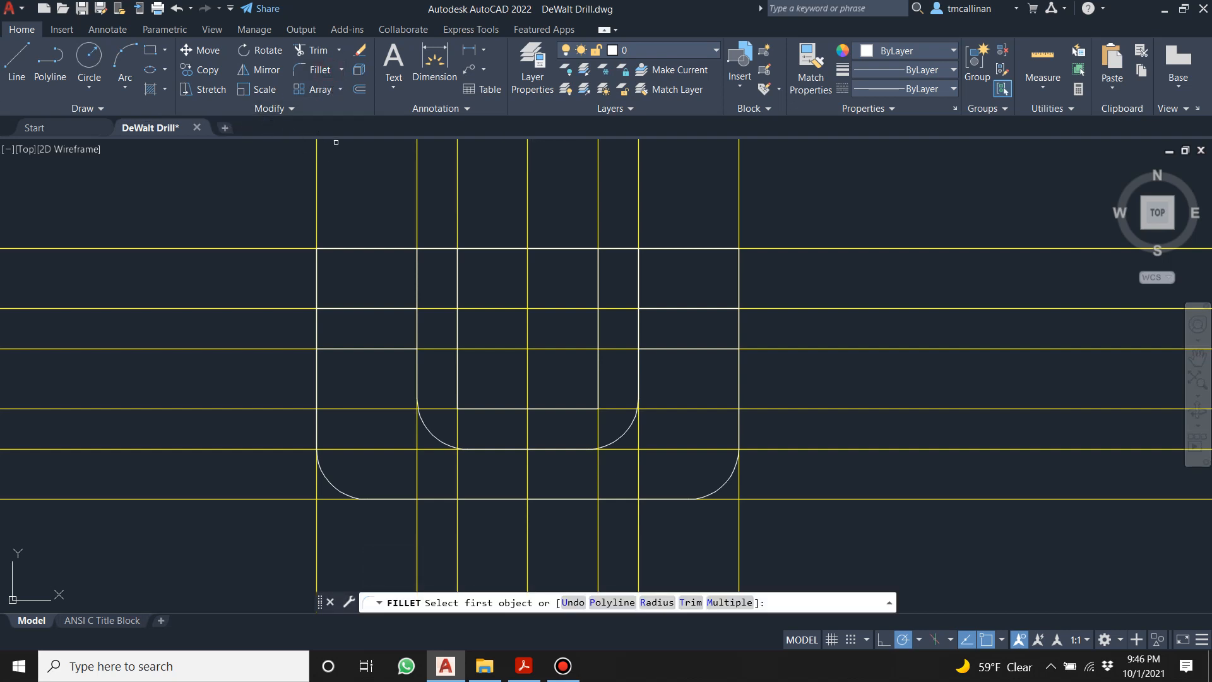
{"action": "type", "text": "r"}
{"action": "key", "text": "Return"}
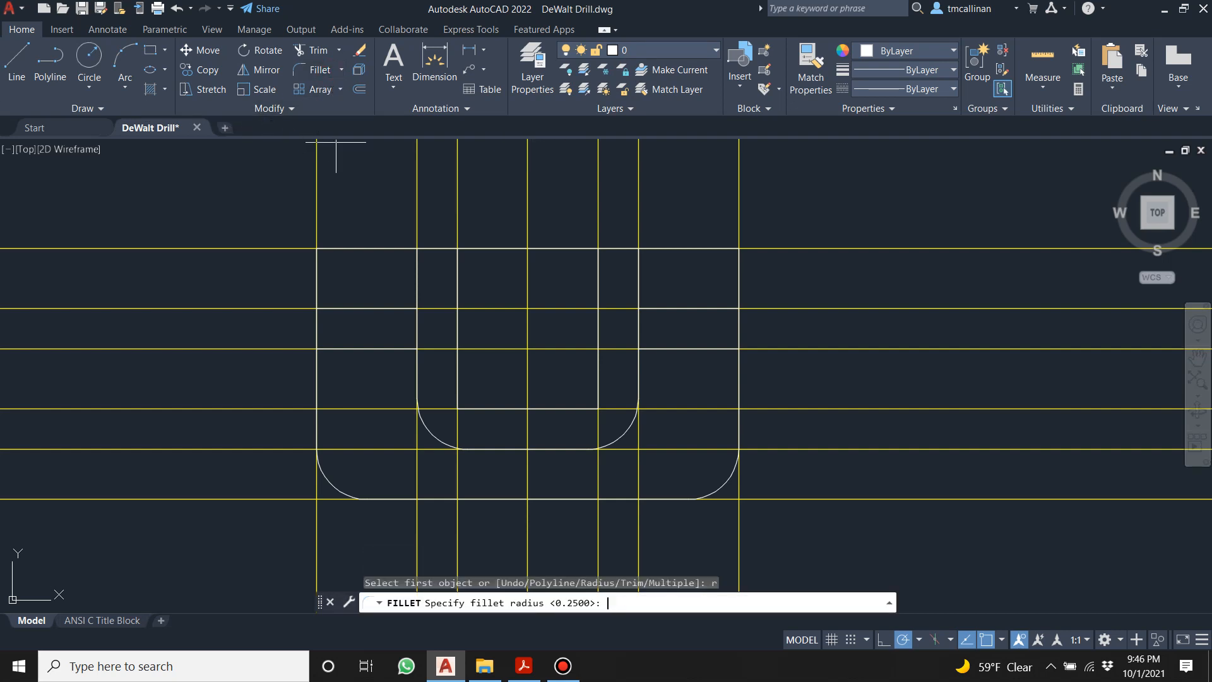
{"action": "type", "text": ".1"}
{"action": "key", "text": "Return"}
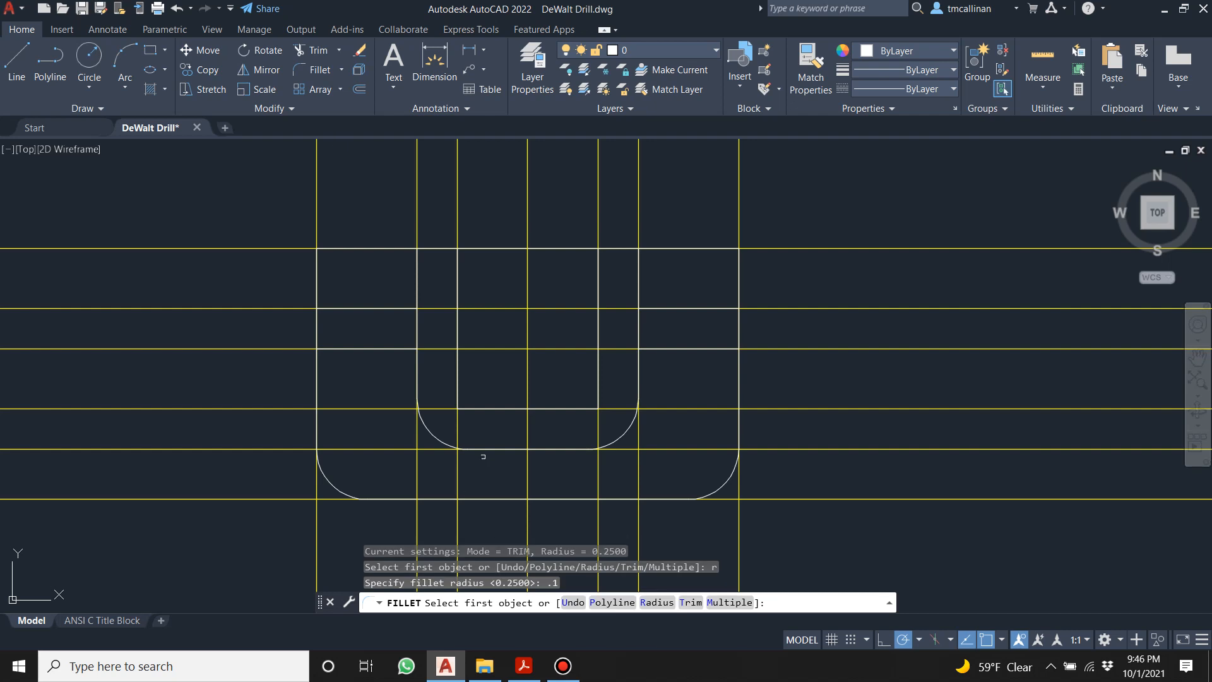
{"action": "left_click", "coordinate": [480, 409]}
{"action": "left_click", "coordinate": [458, 382]}
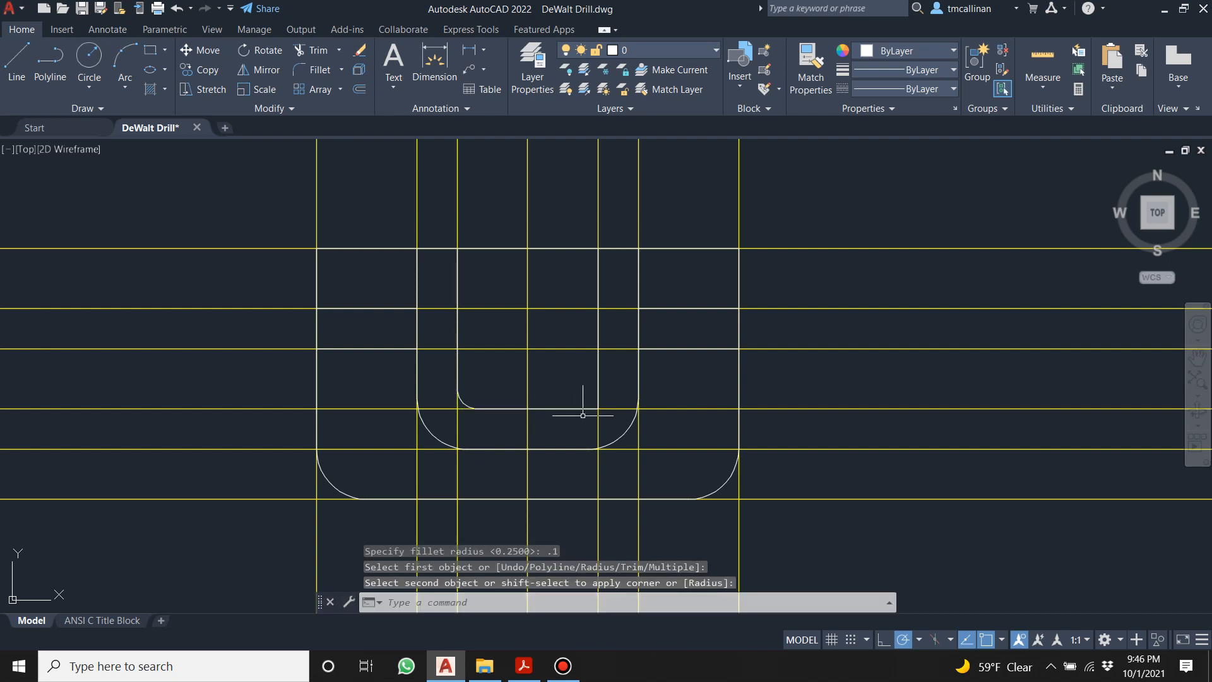
{"action": "key", "text": "Return"}
{"action": "left_click", "coordinate": [577, 410]}
{"action": "key", "text": "Escape"}
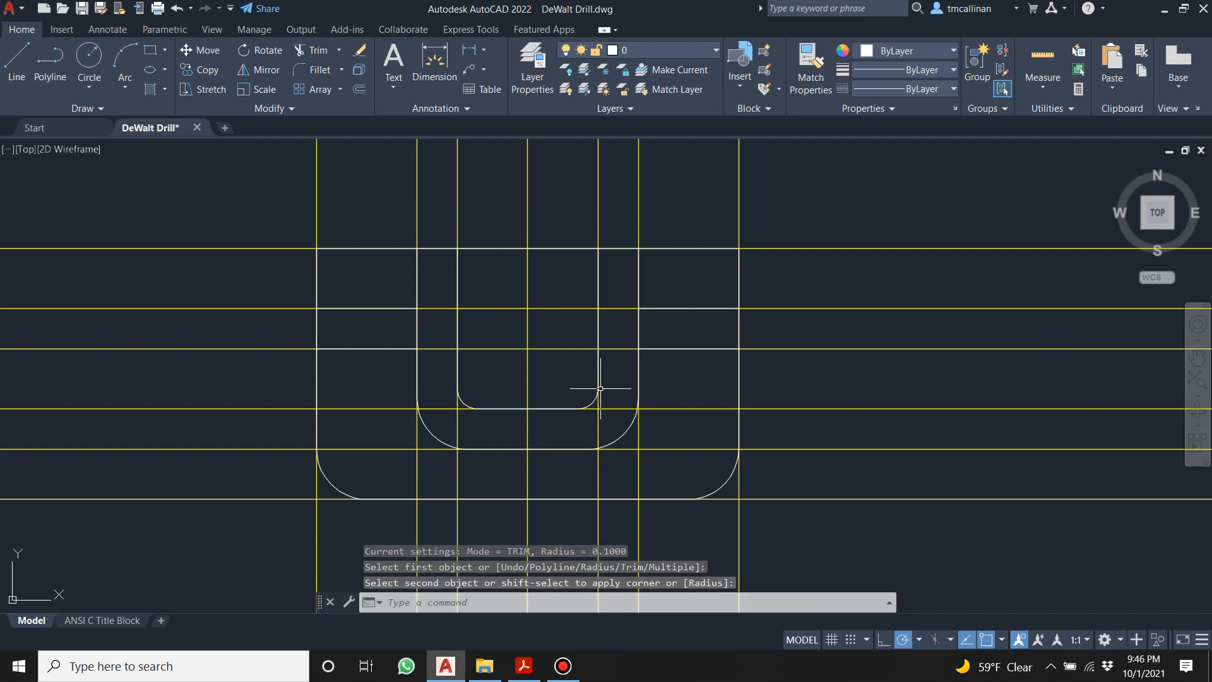
Check the dimensions of the small slotted rectangle in the exercise PDF's battery detail and return to the AutoCAD drawing.
{"action": "scroll", "coordinate": [599, 388], "scroll_direction": "down", "scroll_amount": 2}
{"action": "middle_click_drag", "start_coordinate": [576, 387], "coordinate": [613, 387]}
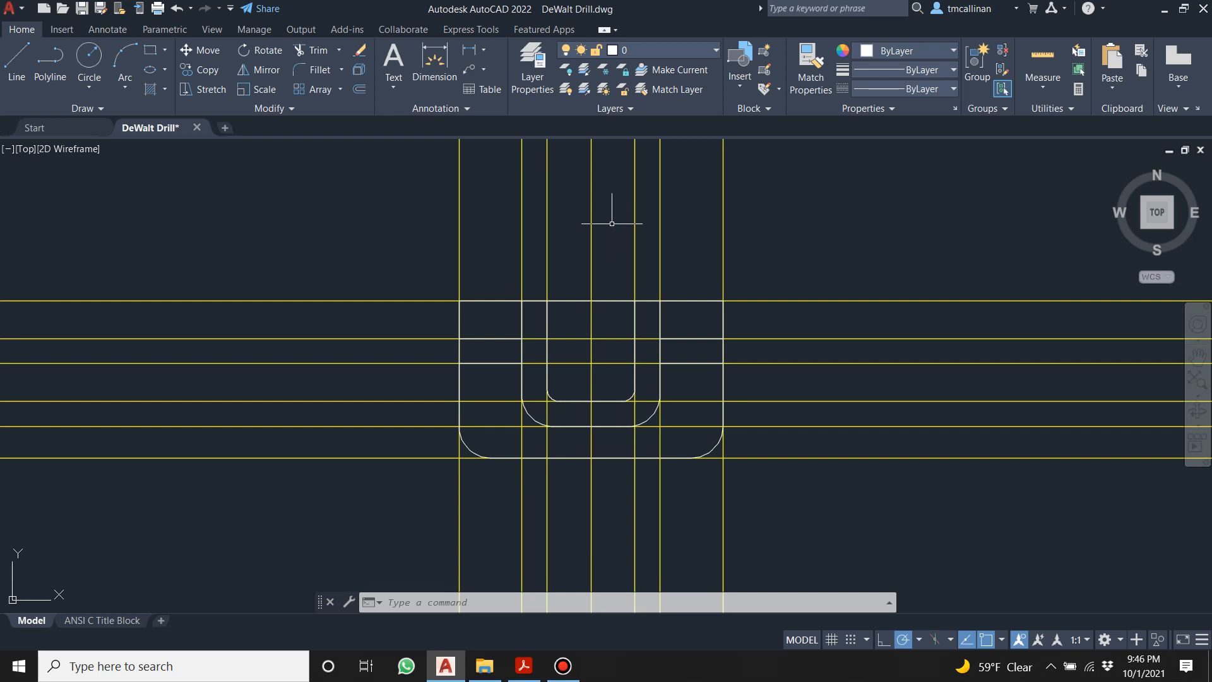
{"action": "left_click", "coordinate": [524, 666]}
{"action": "scroll", "coordinate": [554, 406], "scroll_direction": "down", "scroll_amount": 5}
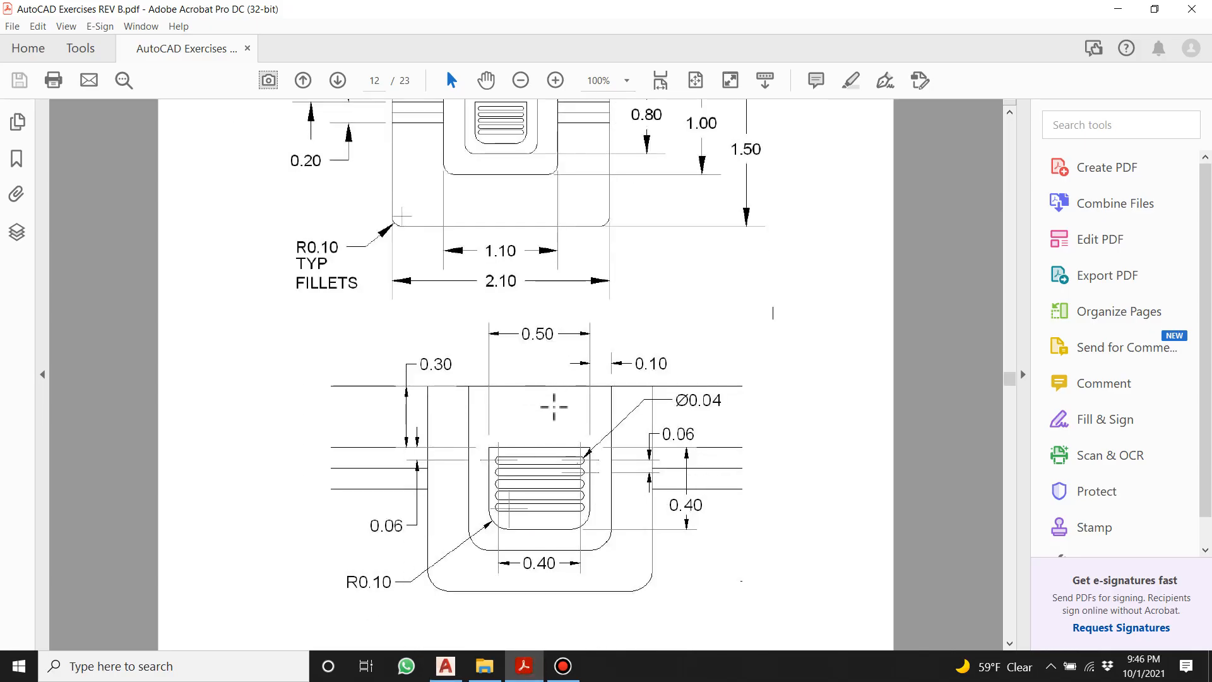
{"action": "scroll", "coordinate": [554, 406], "scroll_direction": "down", "scroll_amount": 2}
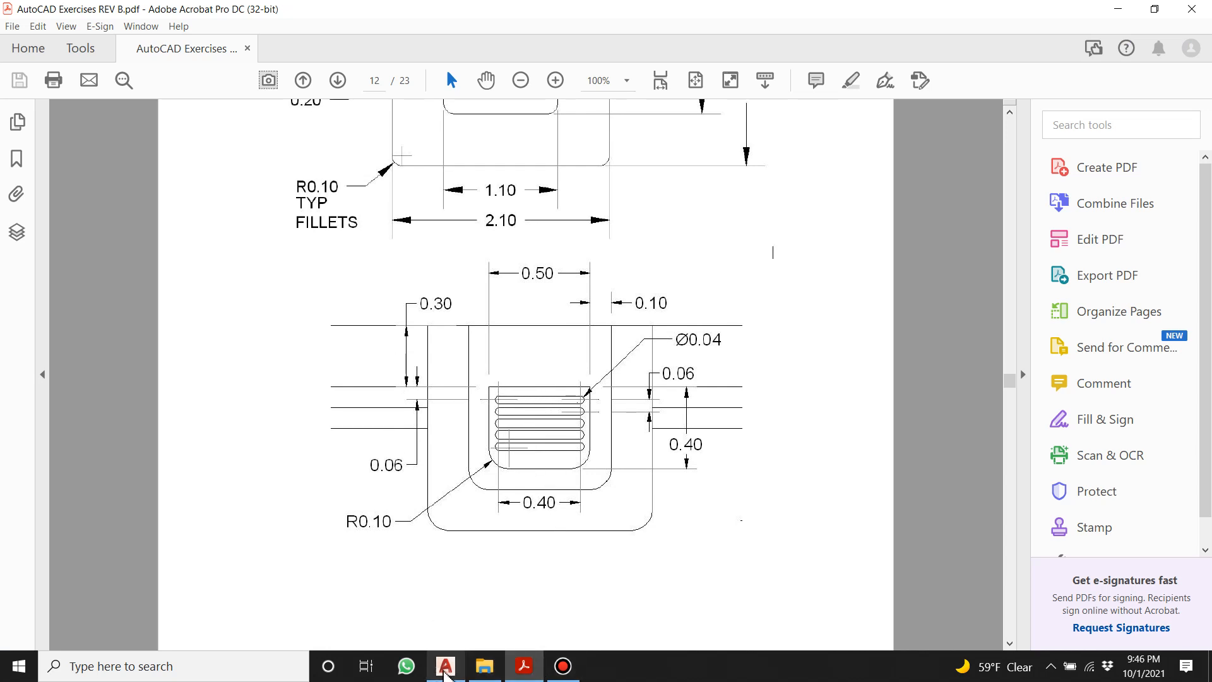
{"action": "left_click", "coordinate": [446, 666]}
{"action": "scroll", "coordinate": [576, 368], "scroll_direction": "up", "scroll_amount": 2}
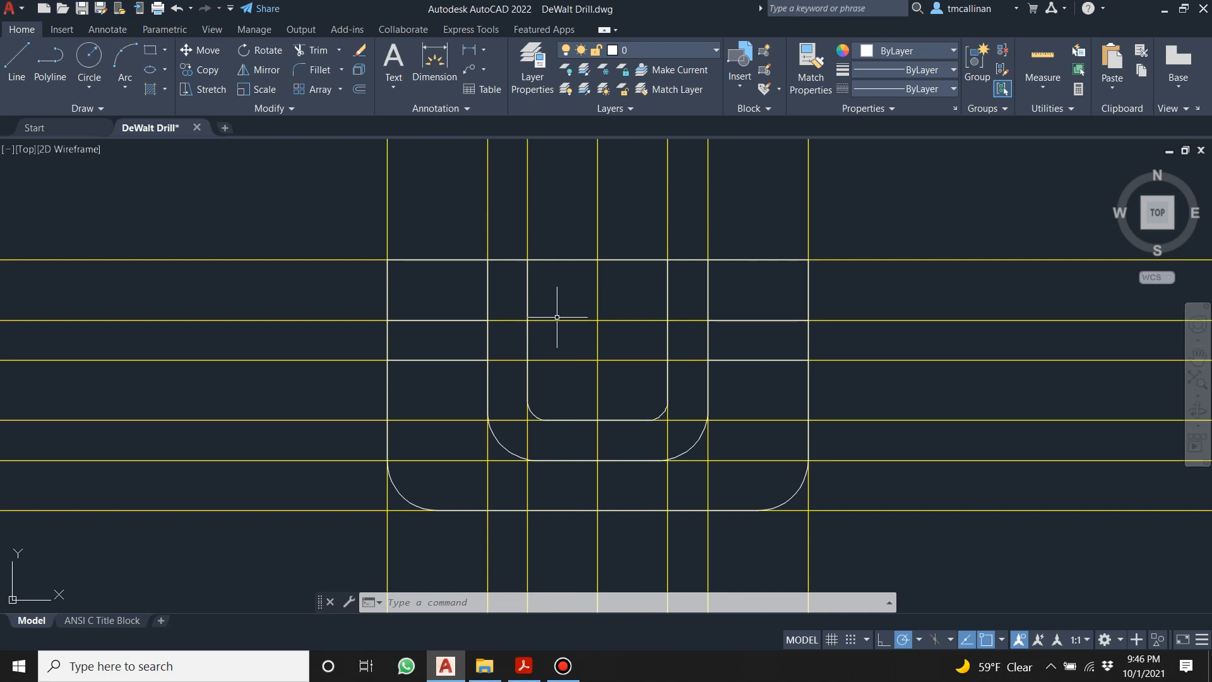
Check the distance from the battery's upper edge to the first horizontal line below it using a temporary dimension.
{"action": "key", "text": "Escape"}
{"action": "key", "text": "Escape"}
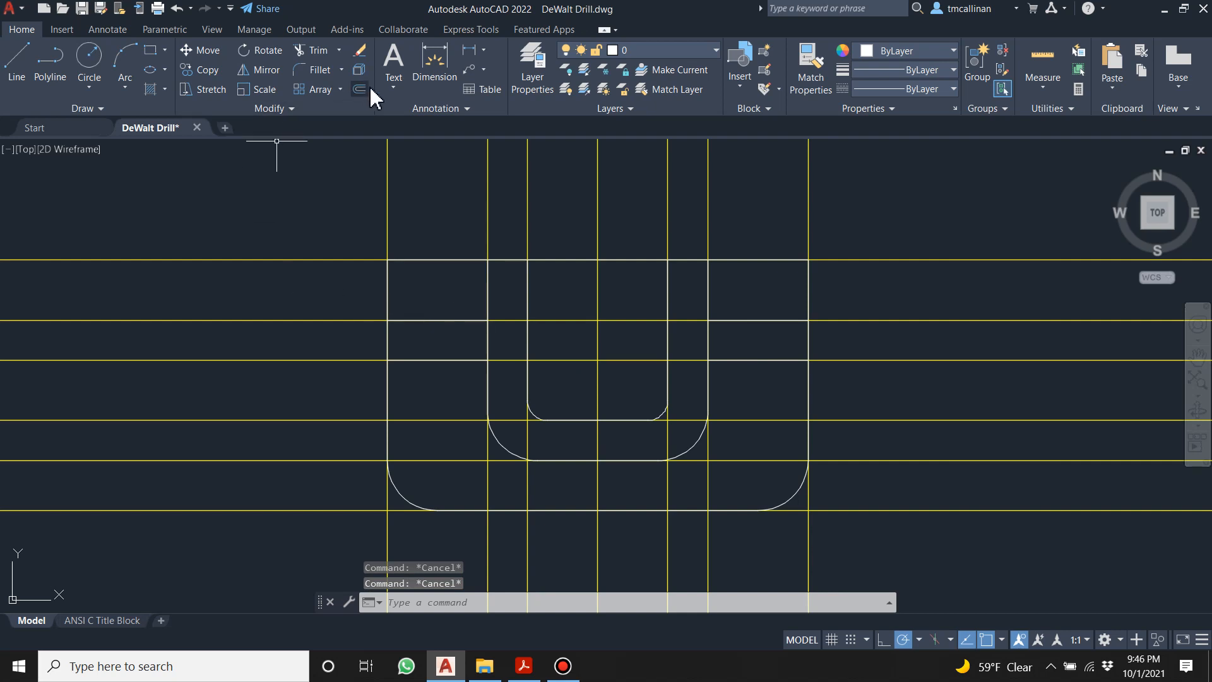
{"action": "left_click", "coordinate": [445, 86]}
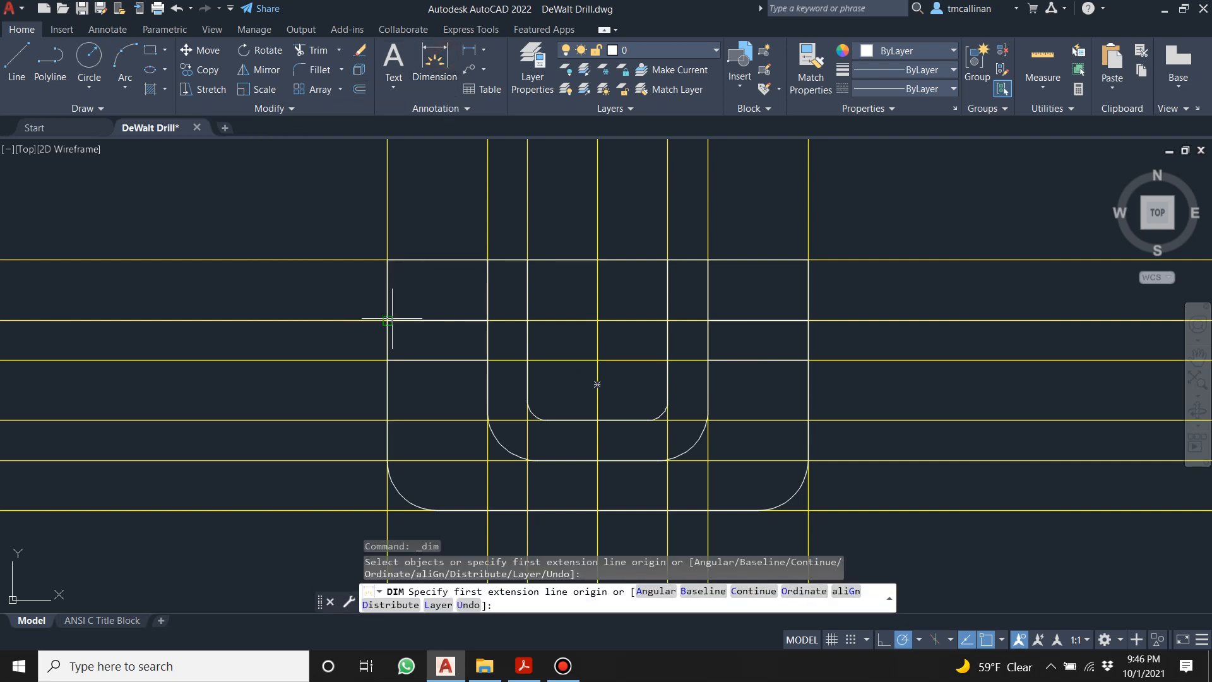
{"action": "left_click", "coordinate": [393, 282]}
{"action": "left_click", "coordinate": [387, 320]}
{"action": "key", "text": "Escape"}
{"action": "key", "text": "Escape"}
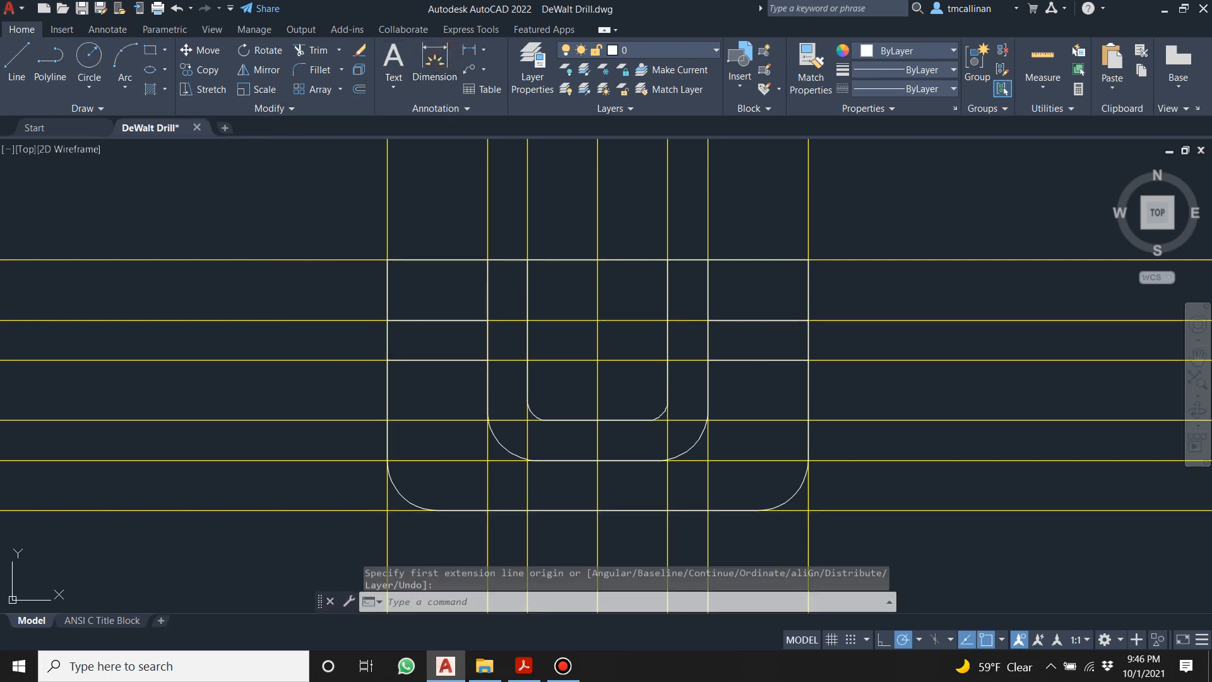
Make CONST4 current and offset the vertical centre construction line 0.25 to both sides.
{"action": "mouse_move", "coordinate": [527, 321]}
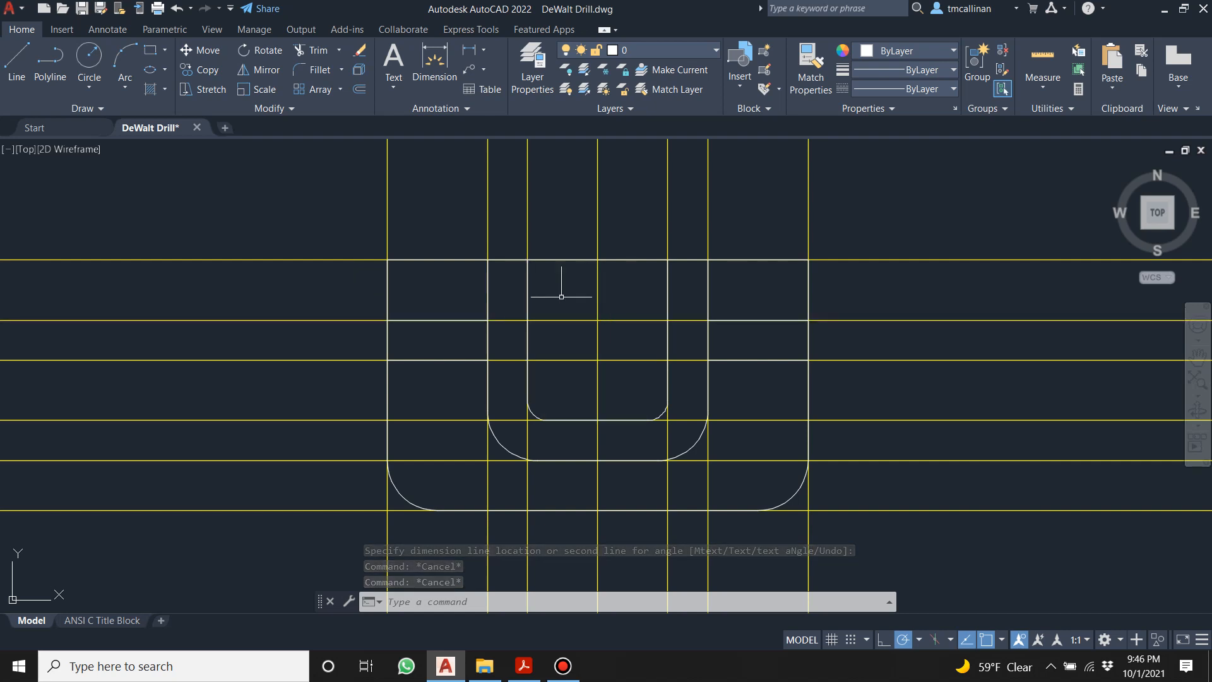
{"action": "left_click", "coordinate": [632, 50]}
{"action": "left_click", "coordinate": [634, 144]}
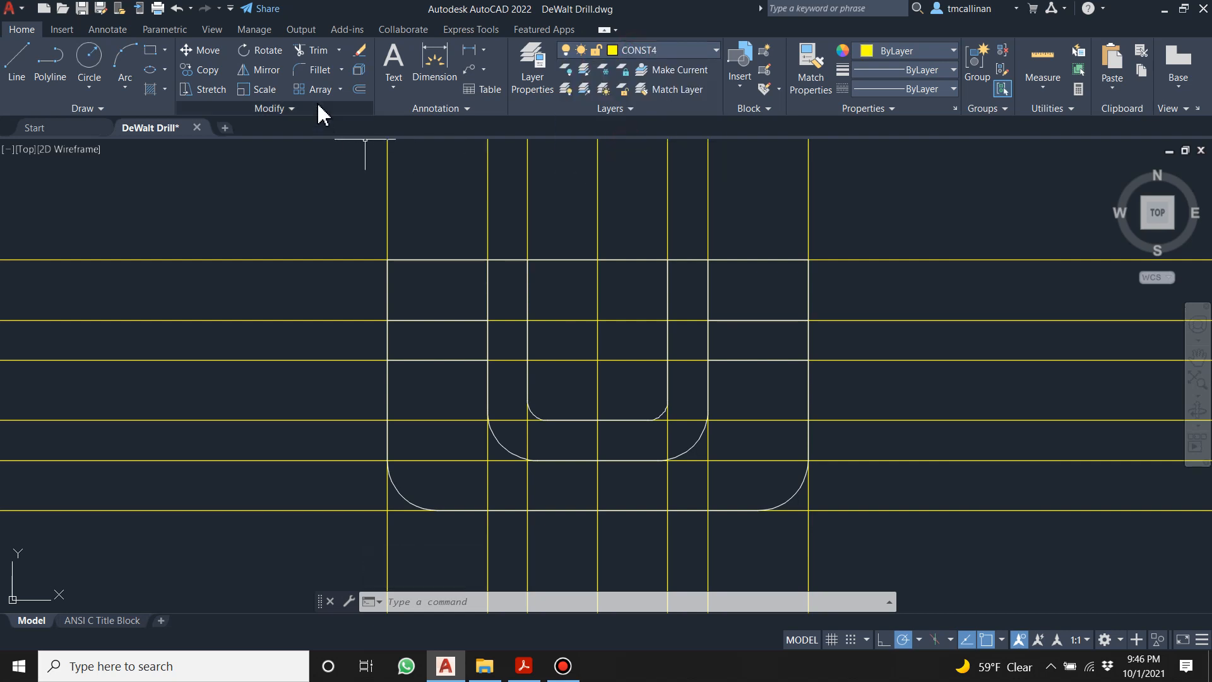
{"action": "left_click", "coordinate": [361, 91]}
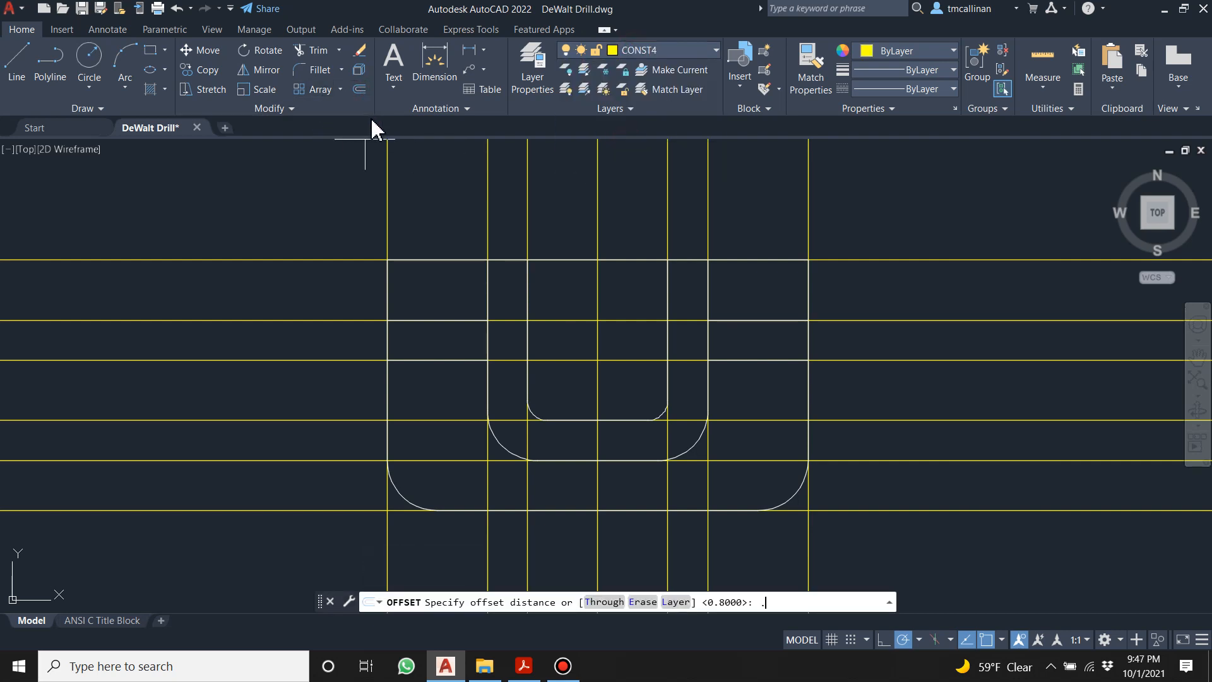
{"action": "type", "text": ".25"}
{"action": "key", "text": "Return"}
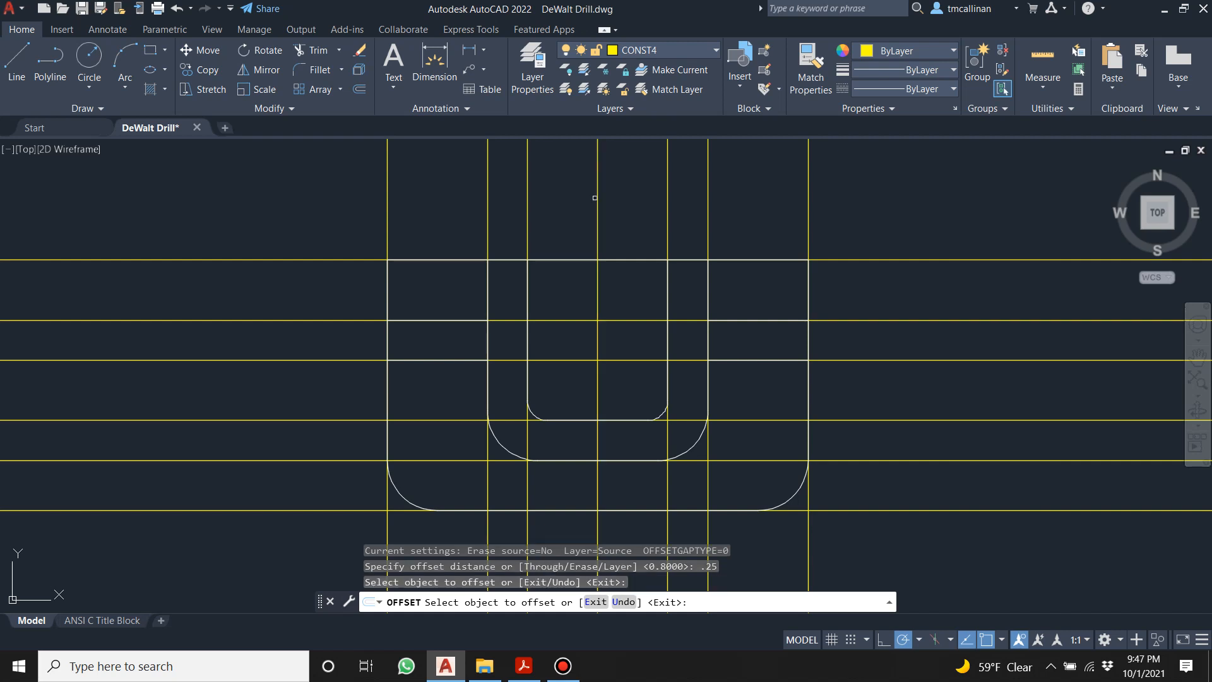
{"action": "left_click", "coordinate": [597, 202]}
{"action": "left_click", "coordinate": [622, 197]}
{"action": "left_click", "coordinate": [597, 205]}
{"action": "left_click", "coordinate": [557, 209]}
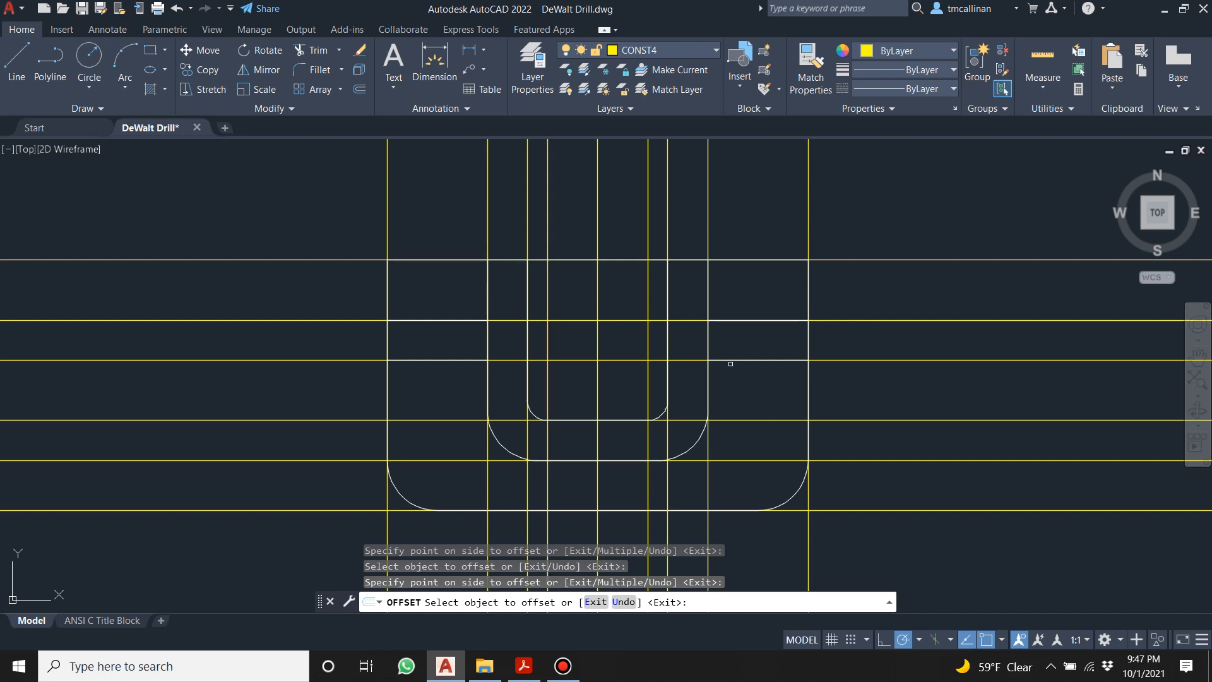
Offset the first horizontal construction line below the battery's upper edge 0.4 downward.
{"action": "scroll", "coordinate": [730, 364], "scroll_direction": "up", "scroll_amount": 2}
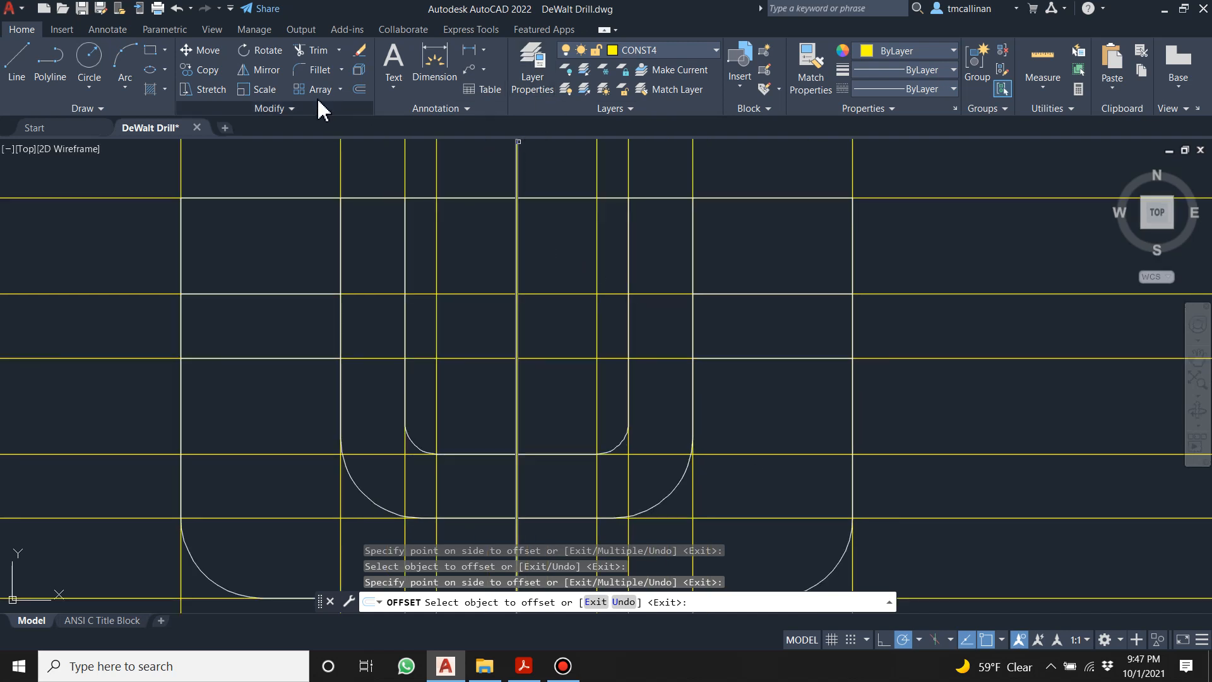
{"action": "left_click", "coordinate": [360, 89]}
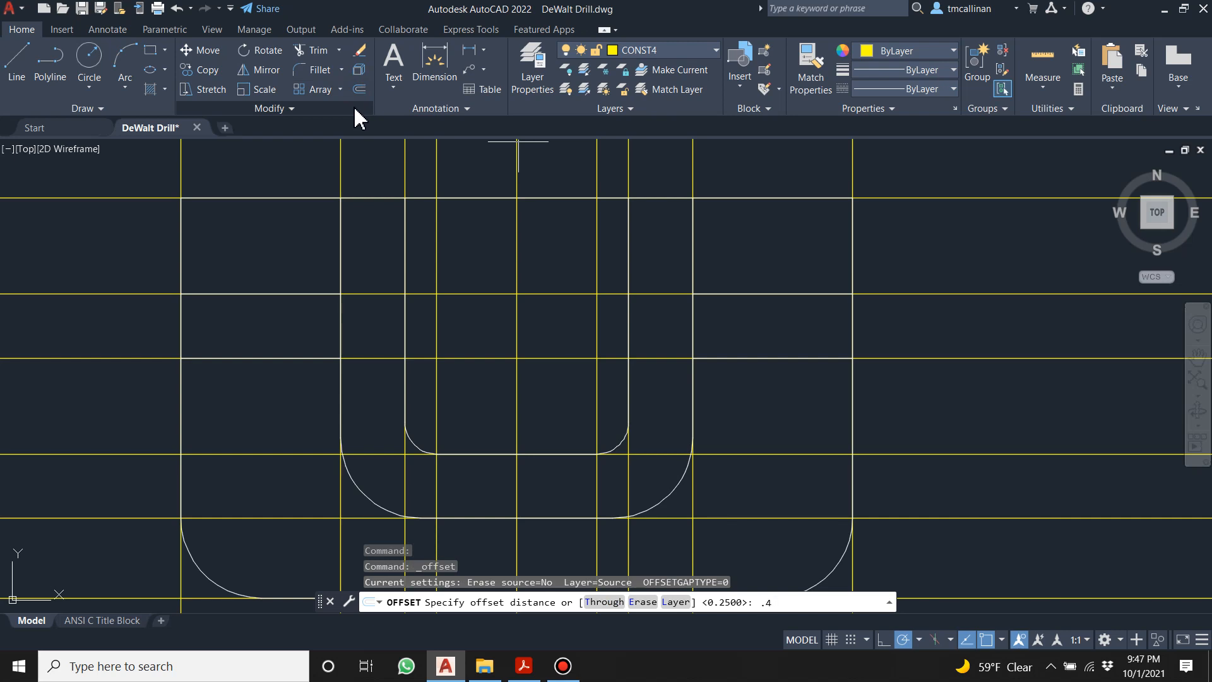
{"action": "key", "text": "Return"}
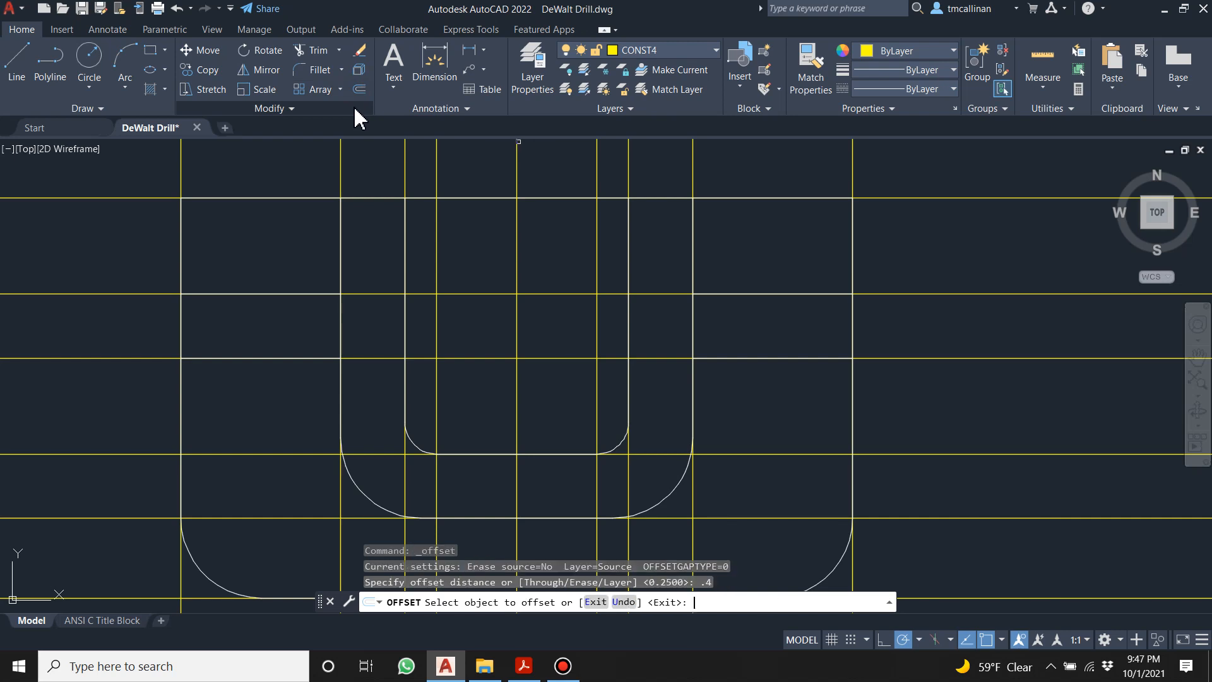
{"action": "left_click", "coordinate": [673, 295]}
{"action": "left_click", "coordinate": [661, 387]}
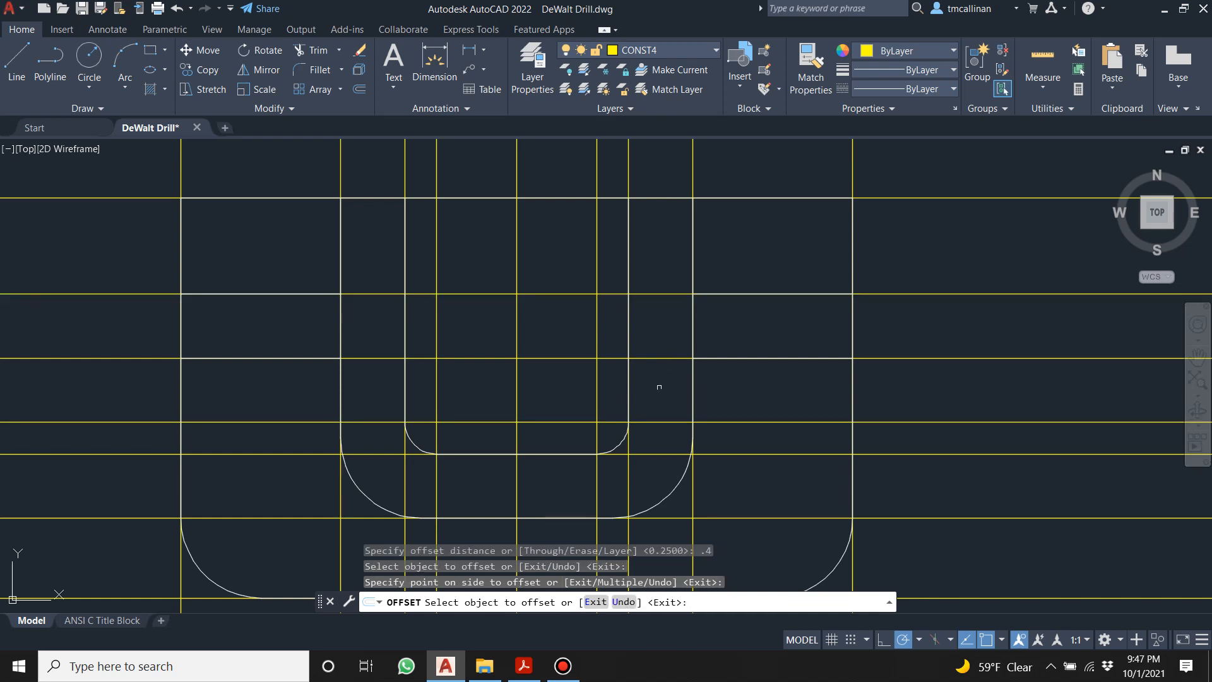
{"action": "key", "text": "Escape"}
Make layer 0 current and draw the closed 0.5 by 0.4 rectangle inside the innermost battery outline along the construction lines.
{"action": "scroll", "coordinate": [569, 324], "scroll_direction": "down", "scroll_amount": 2}
{"action": "middle_click_drag", "start_coordinate": [569, 324], "coordinate": [633, 320]}
{"action": "scroll", "coordinate": [594, 316], "scroll_direction": "up", "scroll_amount": 2}
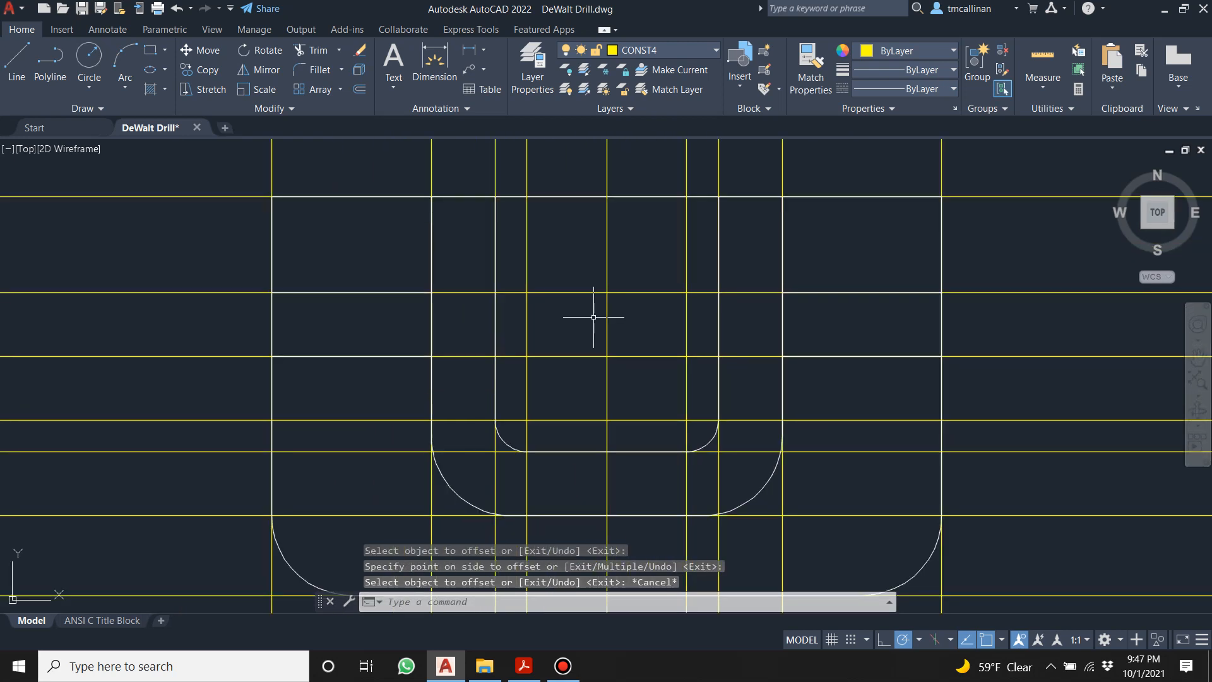
{"action": "left_click", "coordinate": [649, 52]}
{"action": "left_click", "coordinate": [645, 69]}
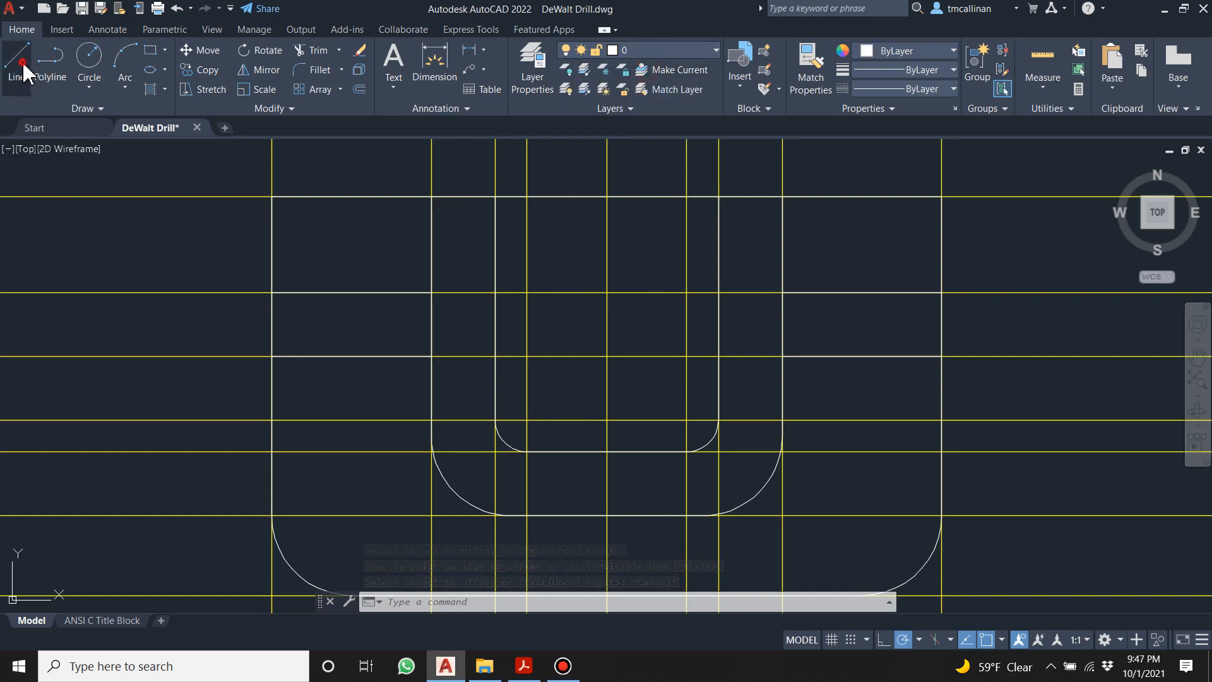
{"action": "left_click", "coordinate": [17, 63]}
{"action": "left_click", "coordinate": [527, 292]}
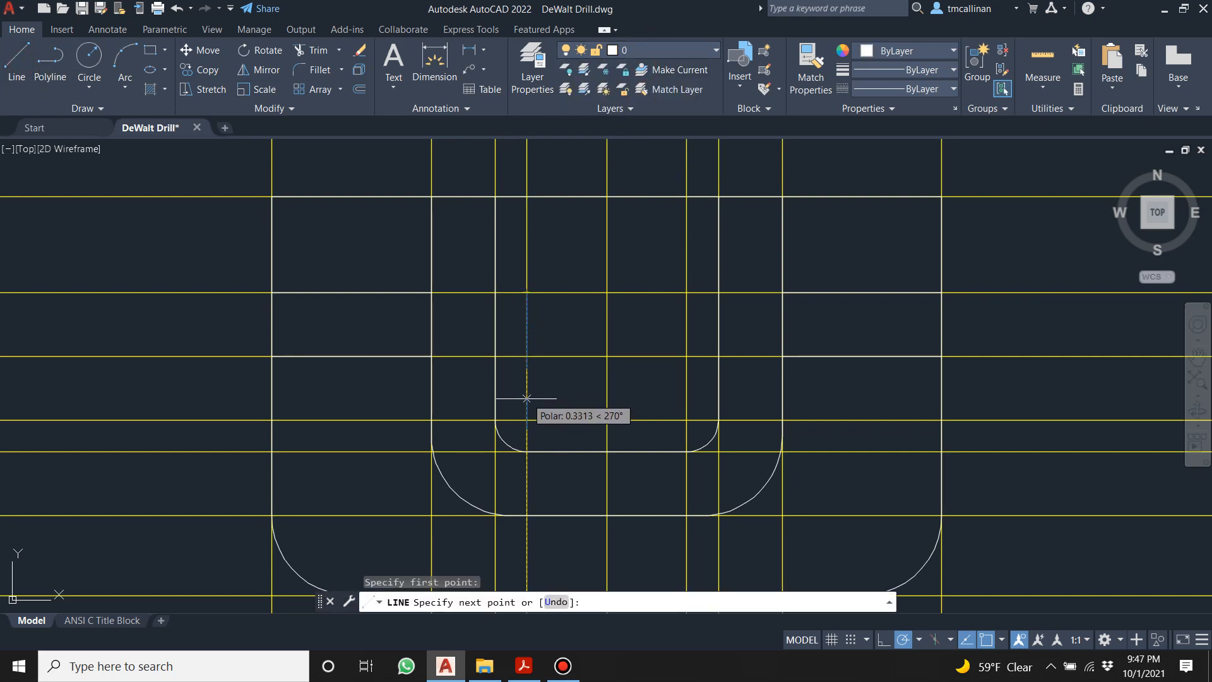
{"action": "left_click", "coordinate": [526, 420]}
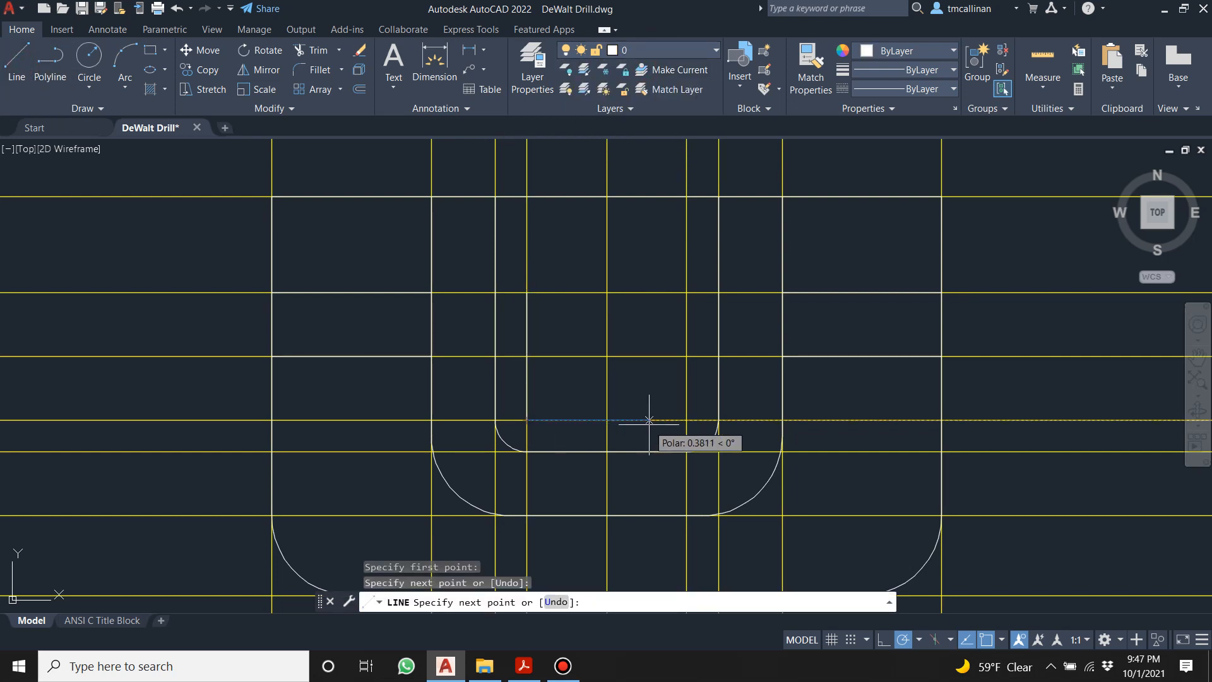
{"action": "left_click", "coordinate": [686, 420]}
{"action": "left_click", "coordinate": [687, 292]}
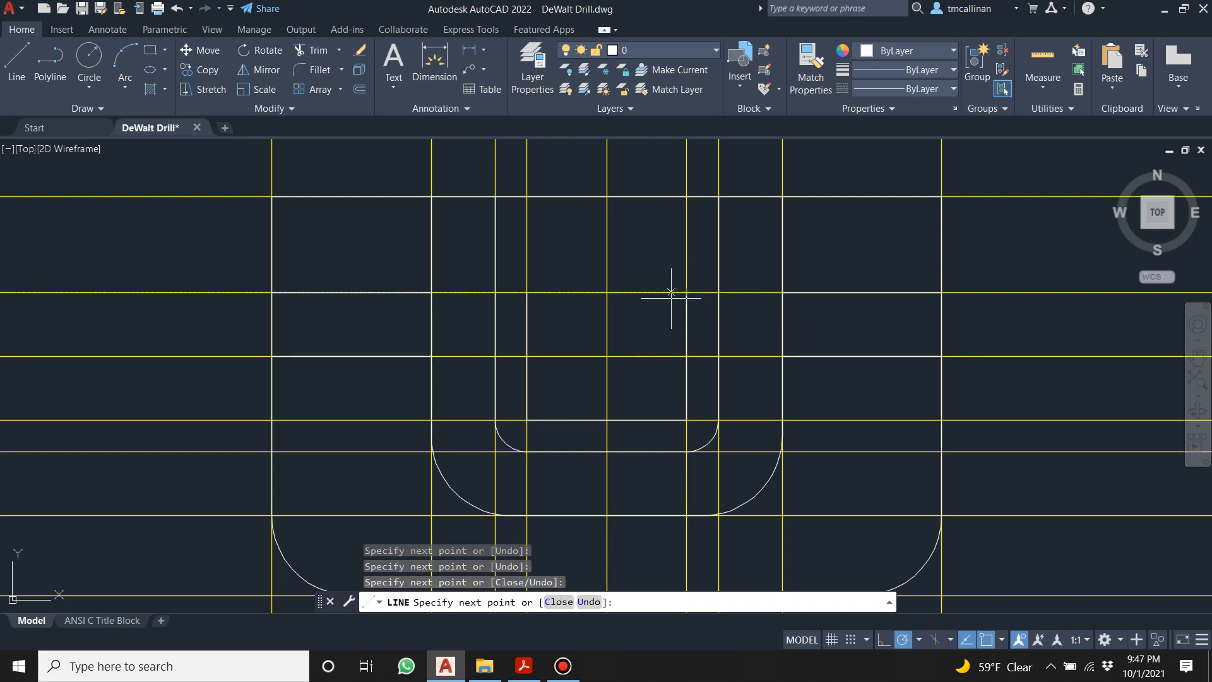
{"action": "left_click", "coordinate": [526, 292]}
{"action": "key", "text": "Escape"}
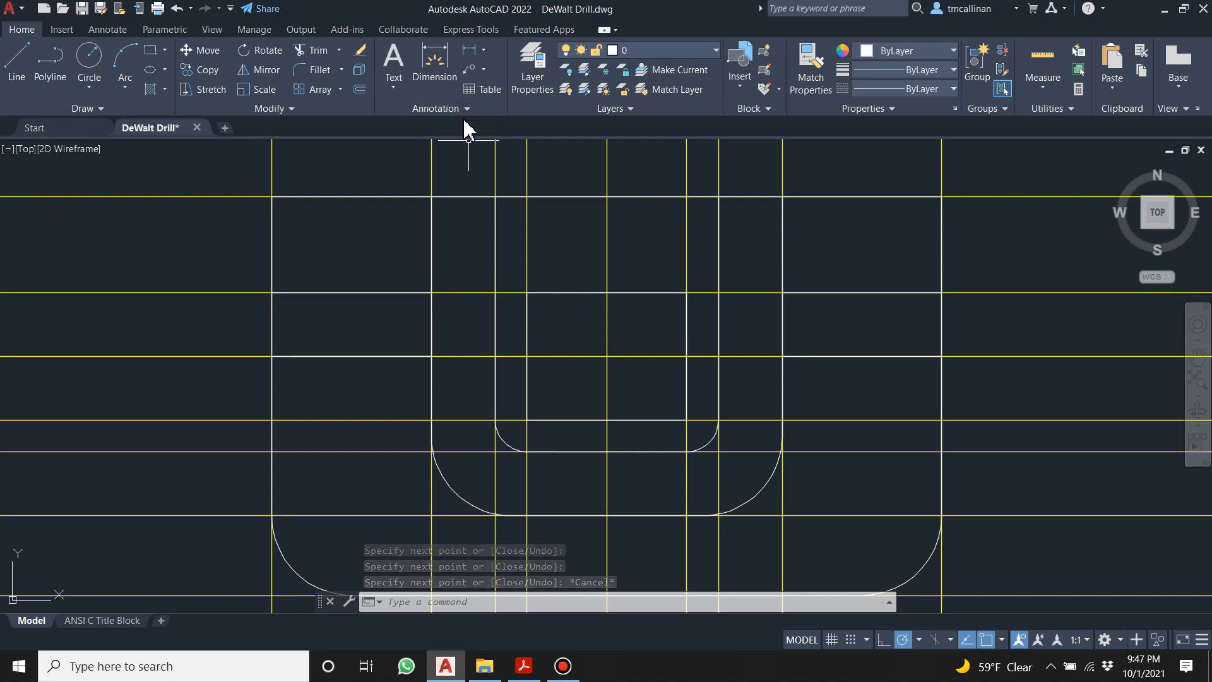
Fillet the two lower corners of the inner rectangle with a 0.1 radius.
{"action": "left_click", "coordinate": [315, 71]}
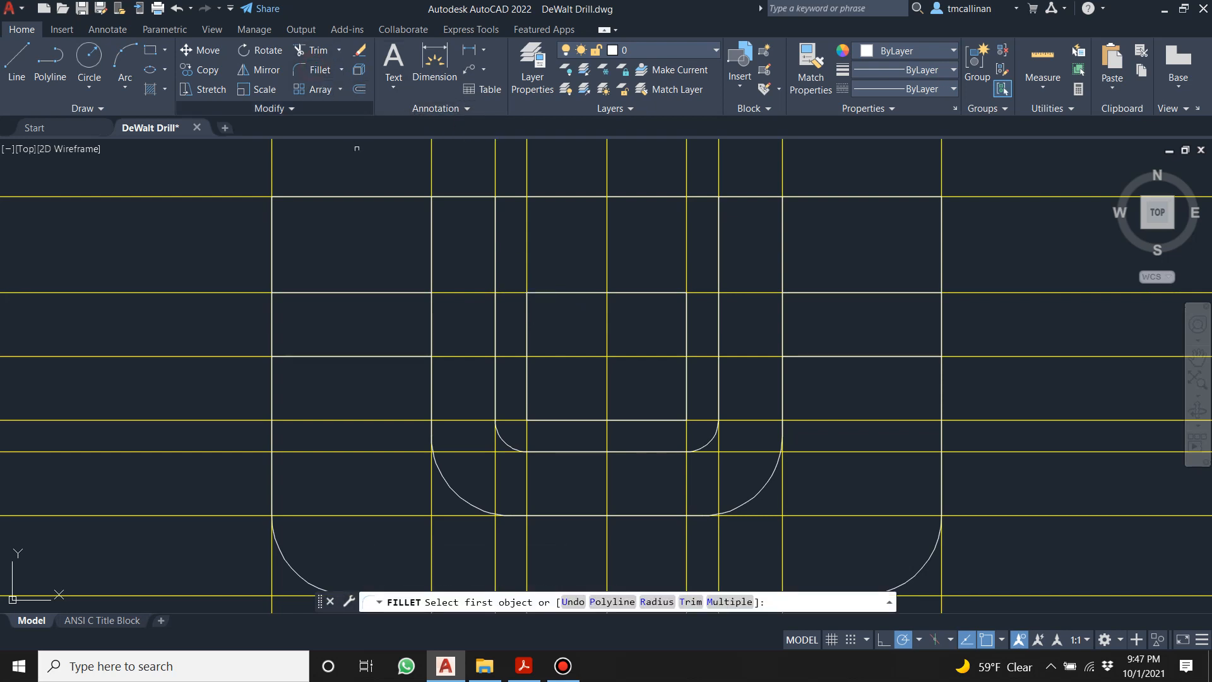
{"action": "type", "text": "r"}
{"action": "key", "text": "Return"}
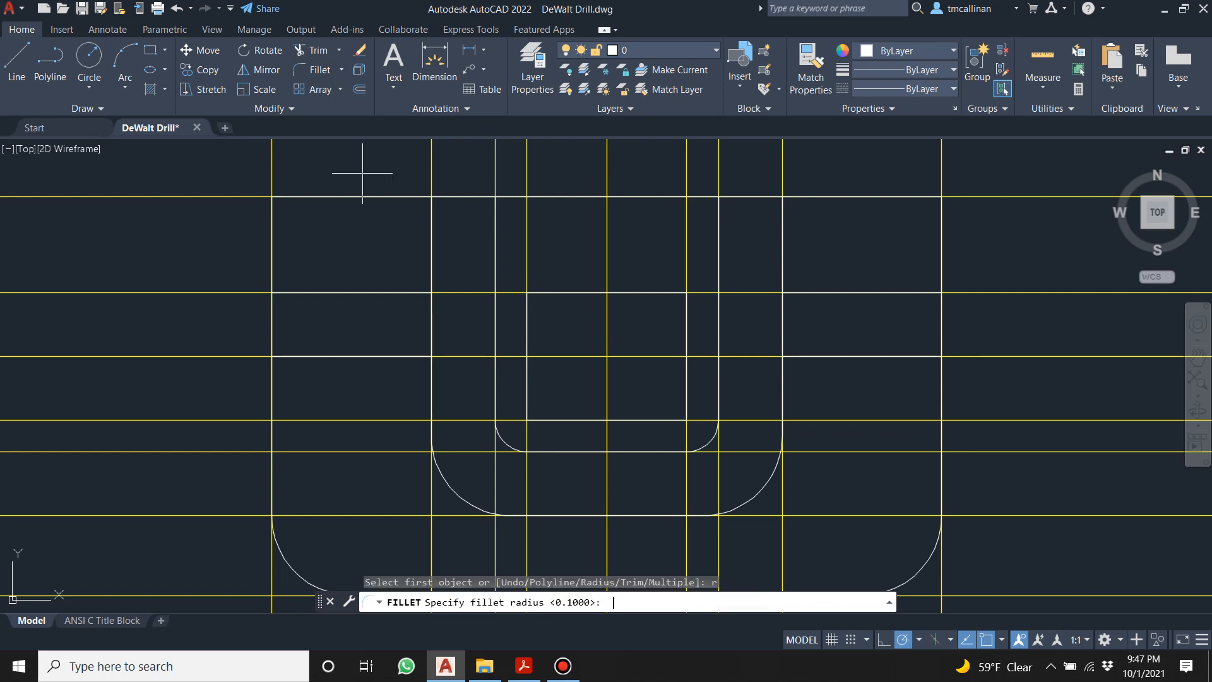
{"action": "key", "text": "Return"}
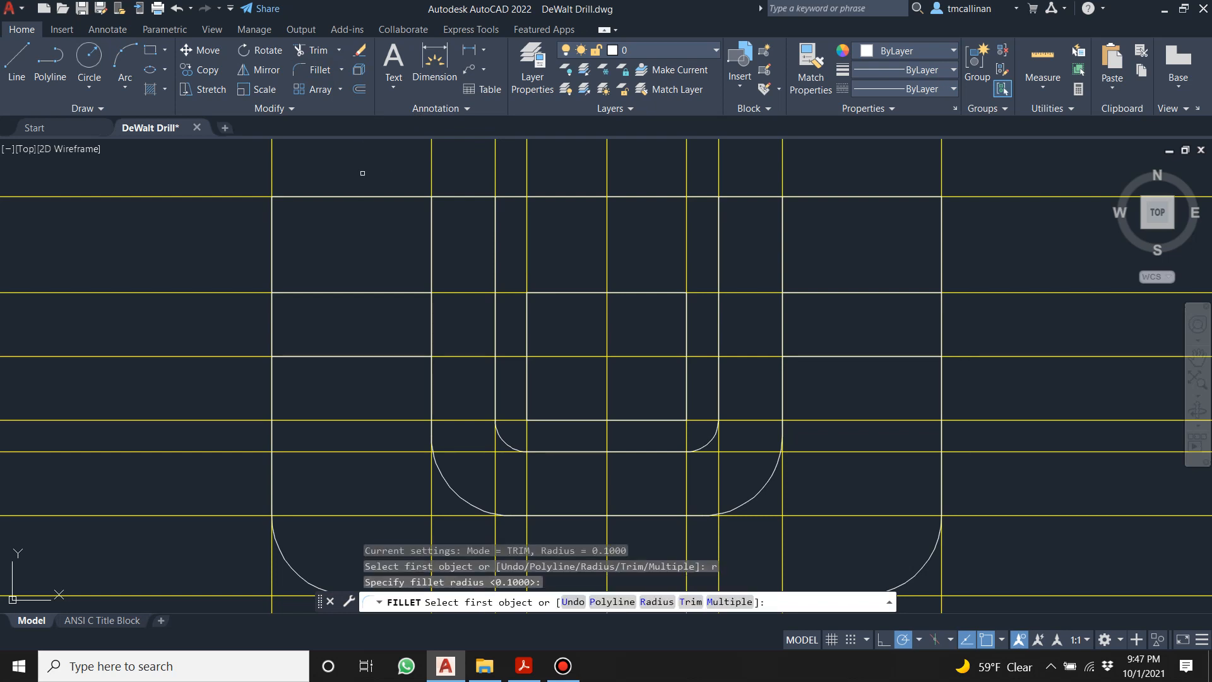
{"action": "type", "text": "m"}
{"action": "key", "text": "Return"}
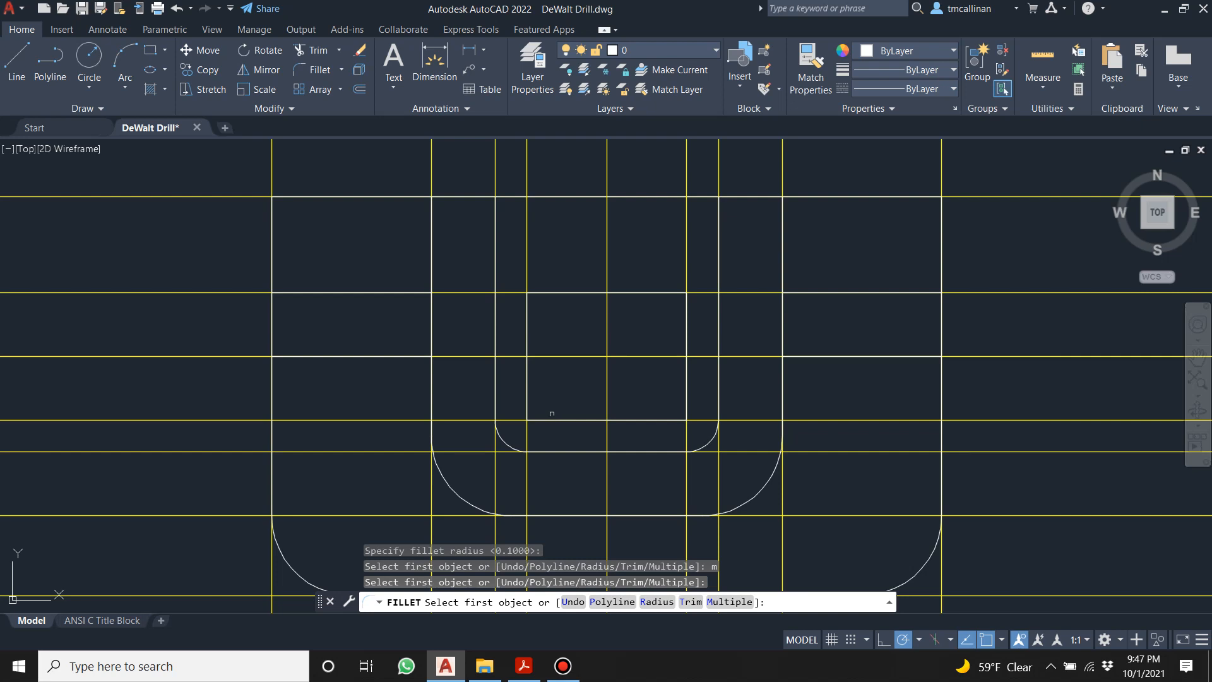
{"action": "left_click", "coordinate": [528, 405]}
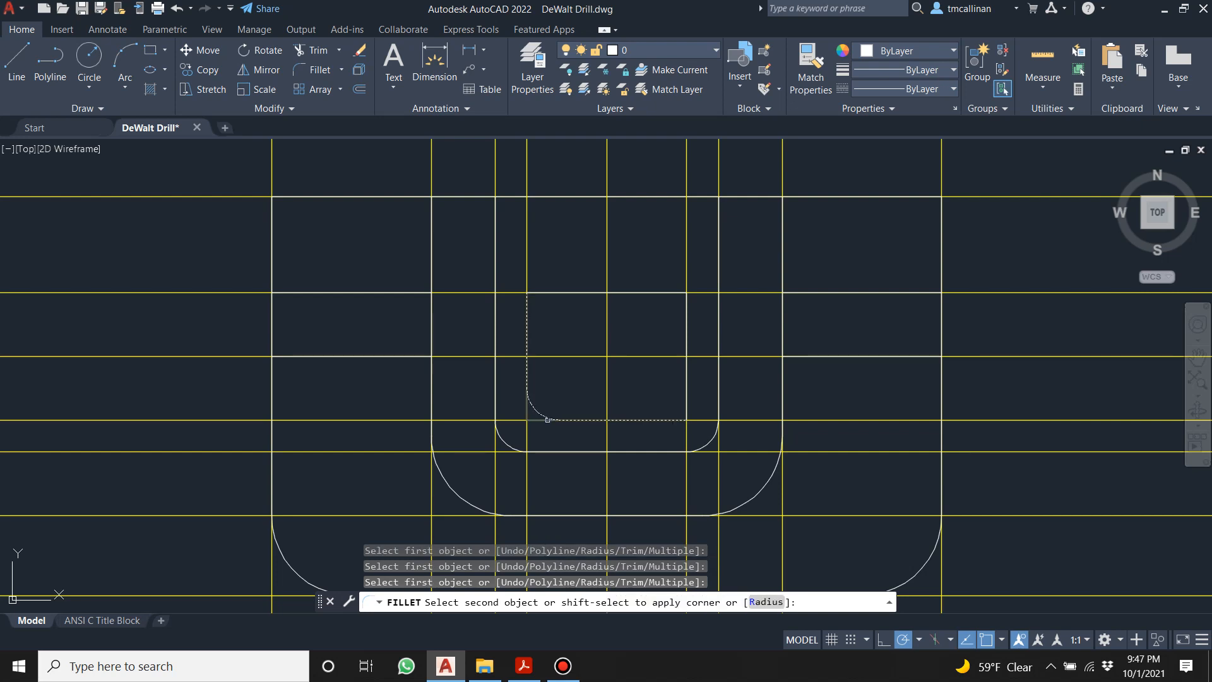
{"action": "left_click", "coordinate": [594, 420]}
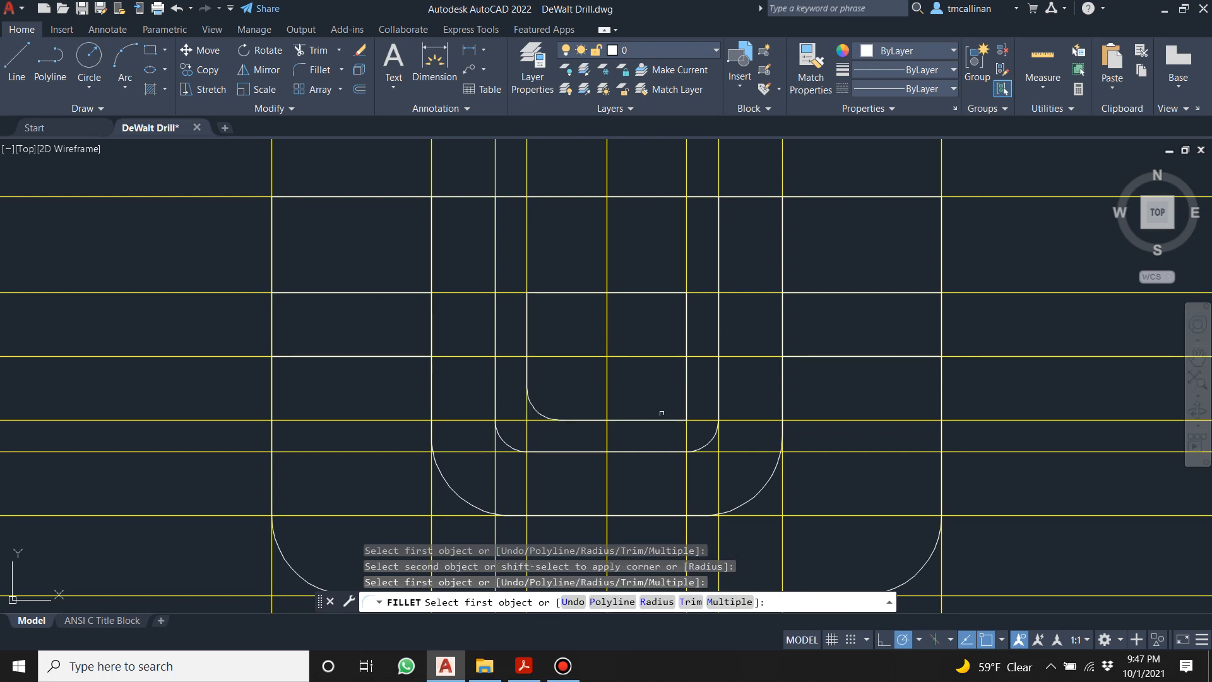
{"action": "left_click", "coordinate": [660, 418]}
{"action": "left_click", "coordinate": [684, 390]}
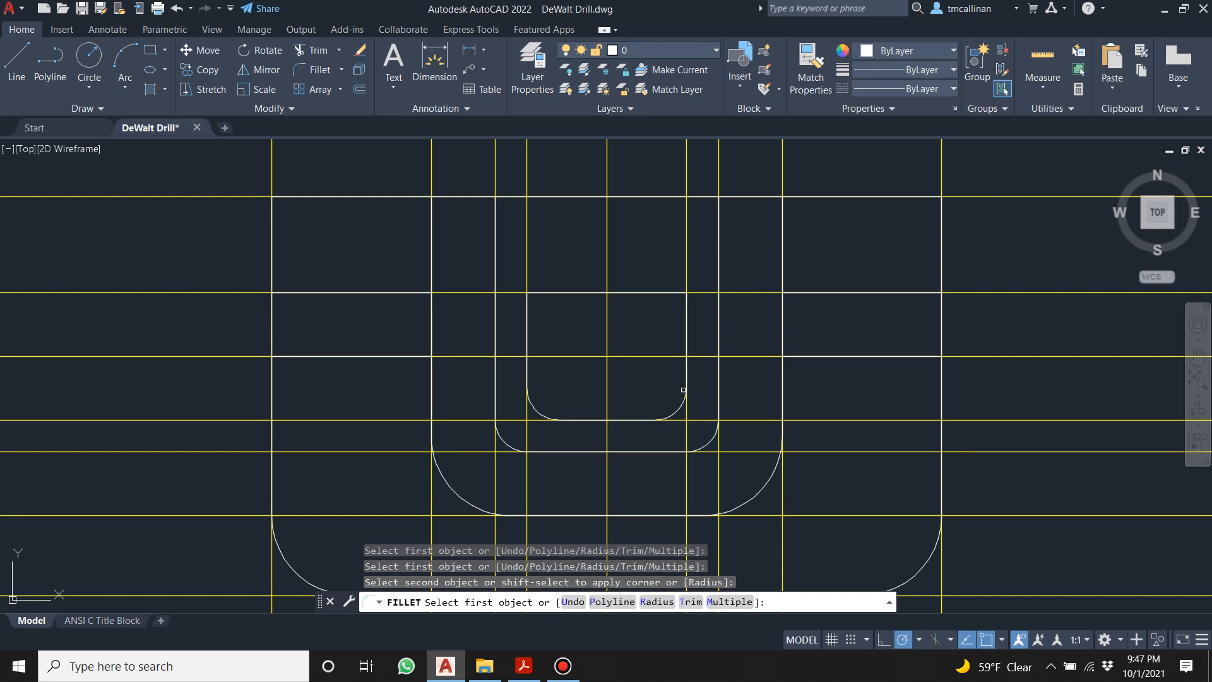
{"action": "key", "text": "Escape"}
{"action": "key", "text": "Escape"}
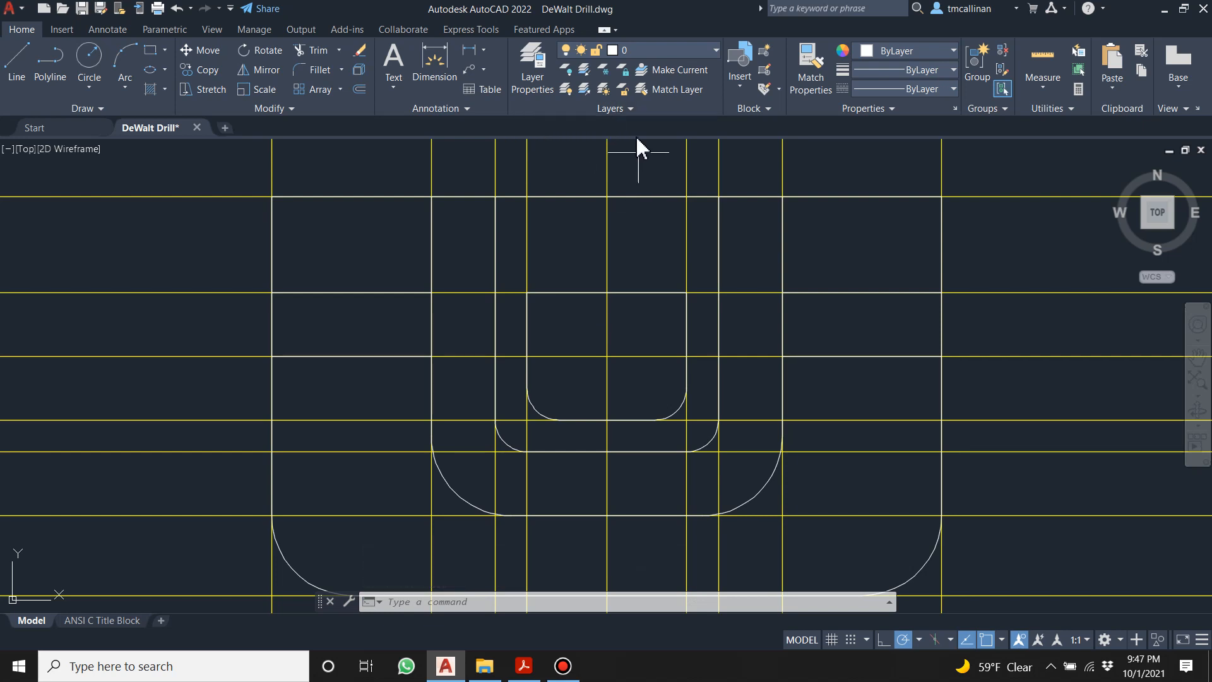
Turn off the CONST4 layer to hide its construction lines.
{"action": "left_click", "coordinate": [708, 50]}
{"action": "left_click", "coordinate": [568, 145]}
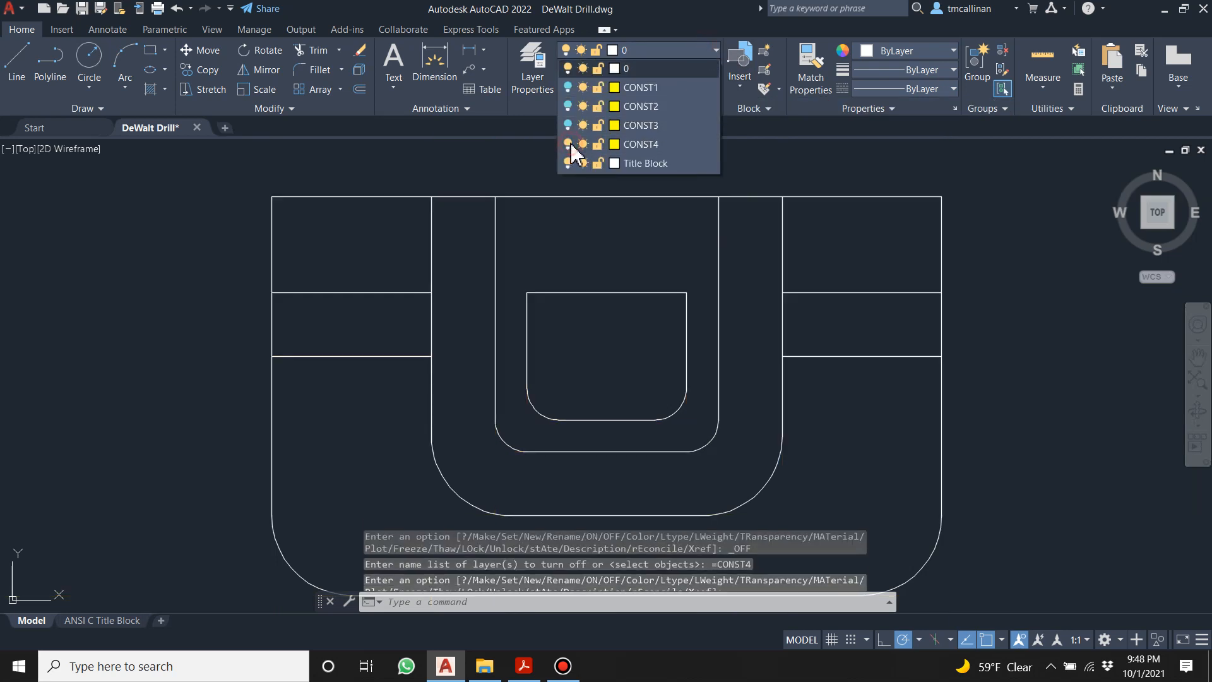
{"action": "scroll", "coordinate": [598, 296], "scroll_direction": "down", "scroll_amount": 5}
{"action": "scroll", "coordinate": [624, 297], "scroll_direction": "up", "scroll_amount": 5}
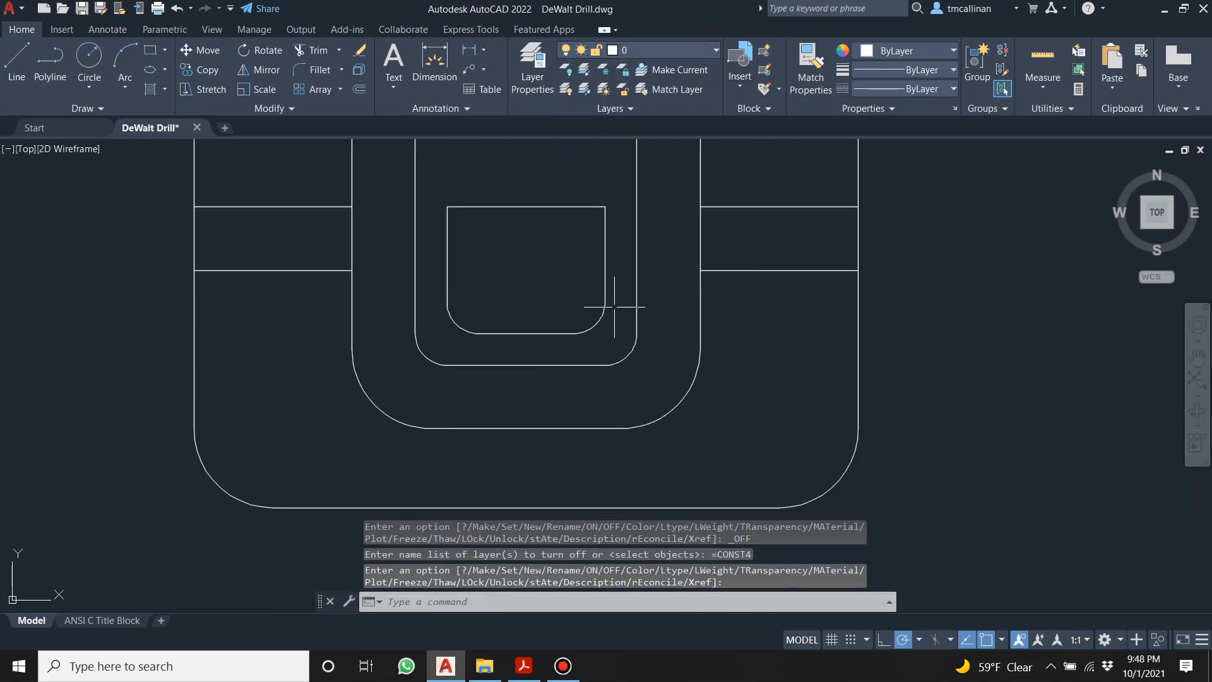
{"action": "scroll", "coordinate": [567, 270], "scroll_direction": "down", "scroll_amount": 3}
Create a new layer named CONST5 and set its color to yellow.
{"action": "left_click", "coordinate": [532, 63]}
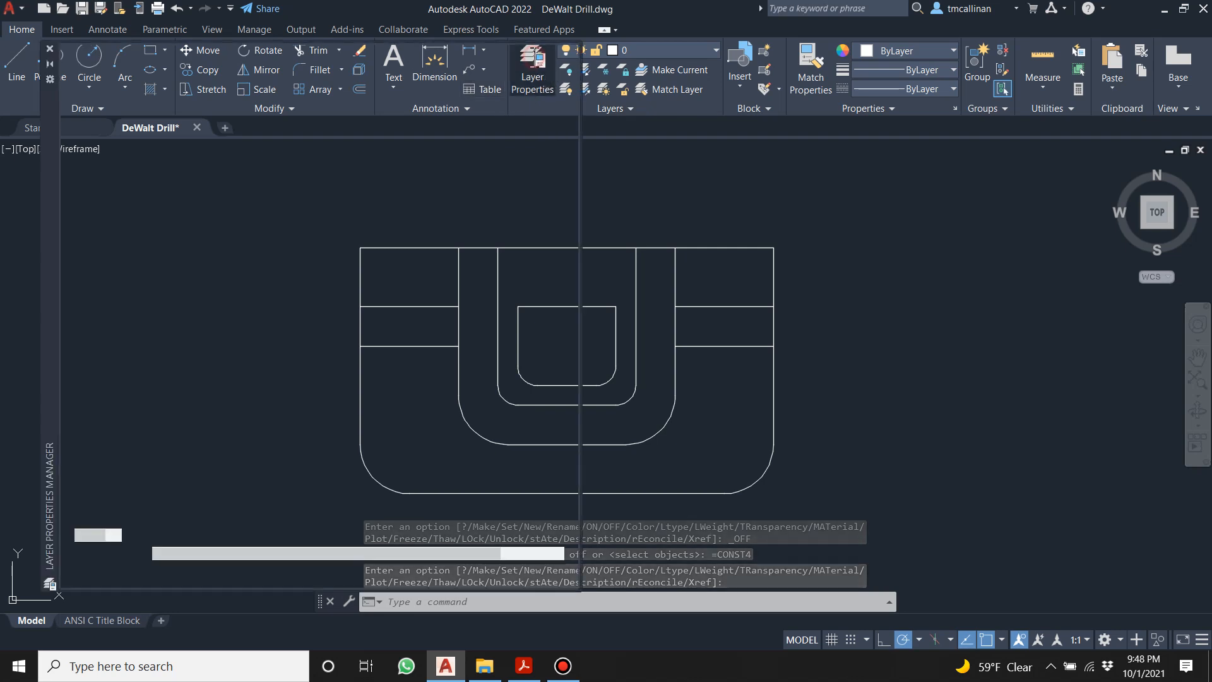
{"action": "right_click", "coordinate": [179, 211]}
{"action": "left_click", "coordinate": [232, 263]}
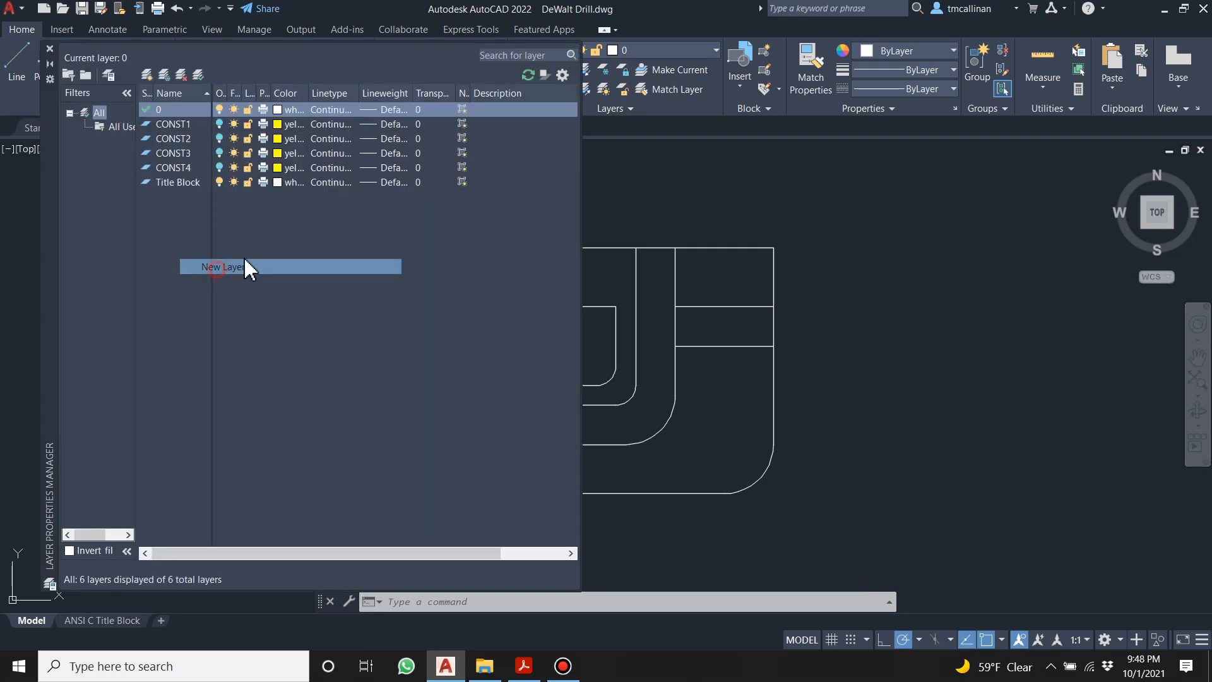
{"action": "type", "text": "CONST5"}
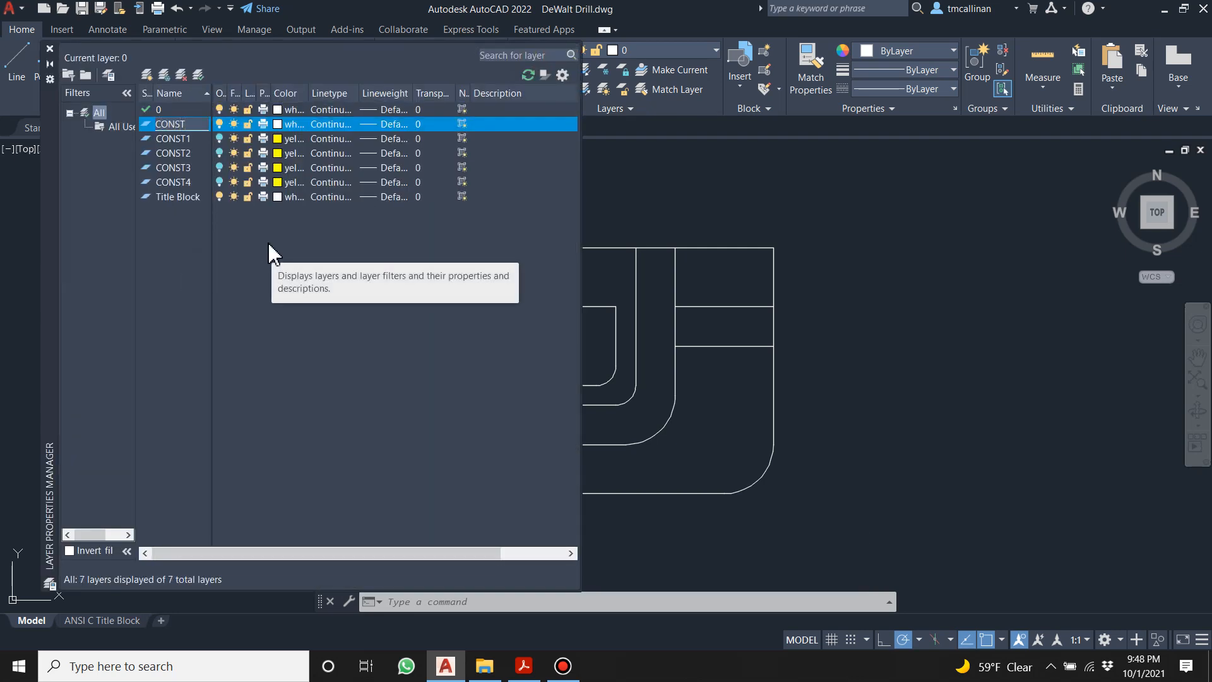
{"action": "left_click", "coordinate": [288, 122]}
{"action": "left_click", "coordinate": [489, 365]}
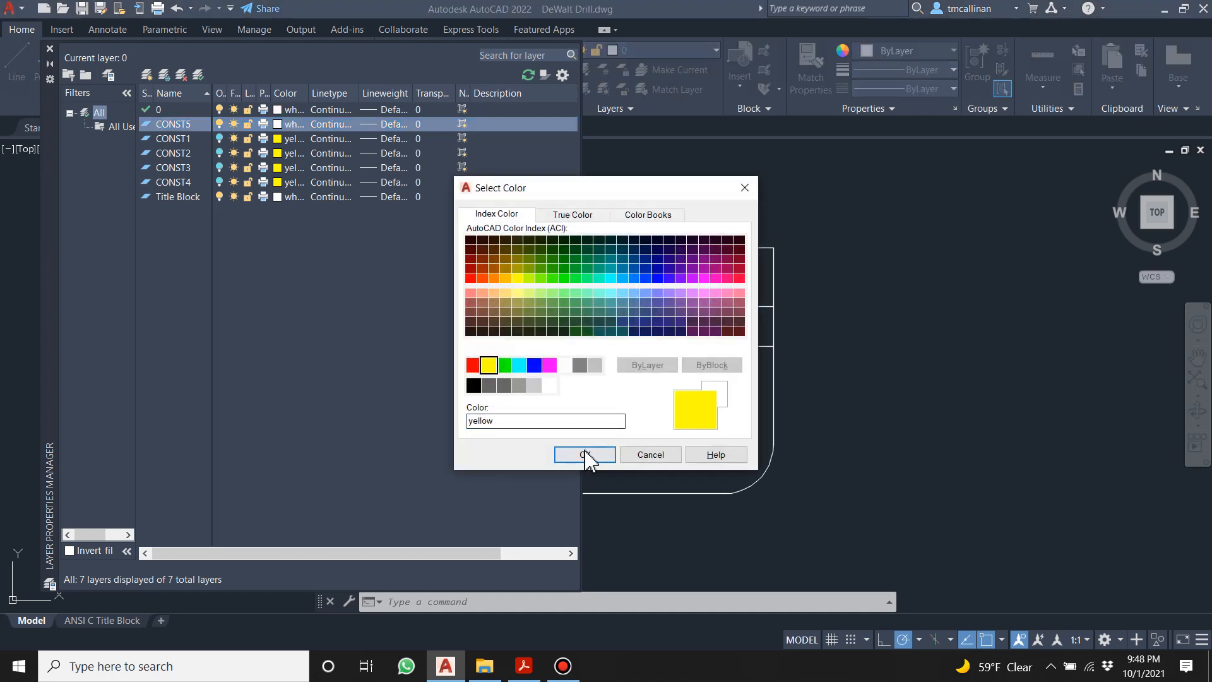
{"action": "left_click", "coordinate": [585, 455]}
{"action": "left_click", "coordinate": [50, 50]}
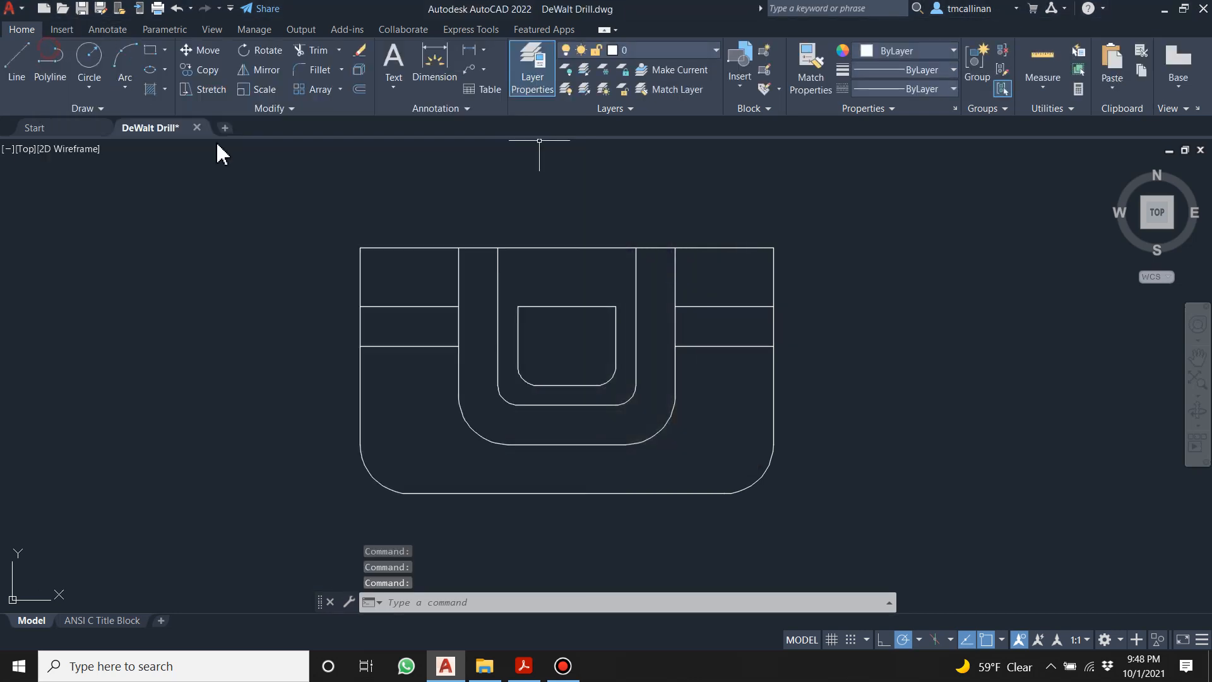
Fill the U-shaped band between the battery's two nested inner outlines with a Solid hatch on layer 0.
{"action": "scroll", "coordinate": [568, 233], "scroll_direction": "down", "scroll_amount": 2}
{"action": "scroll", "coordinate": [520, 310], "scroll_direction": "up", "scroll_amount": 2}
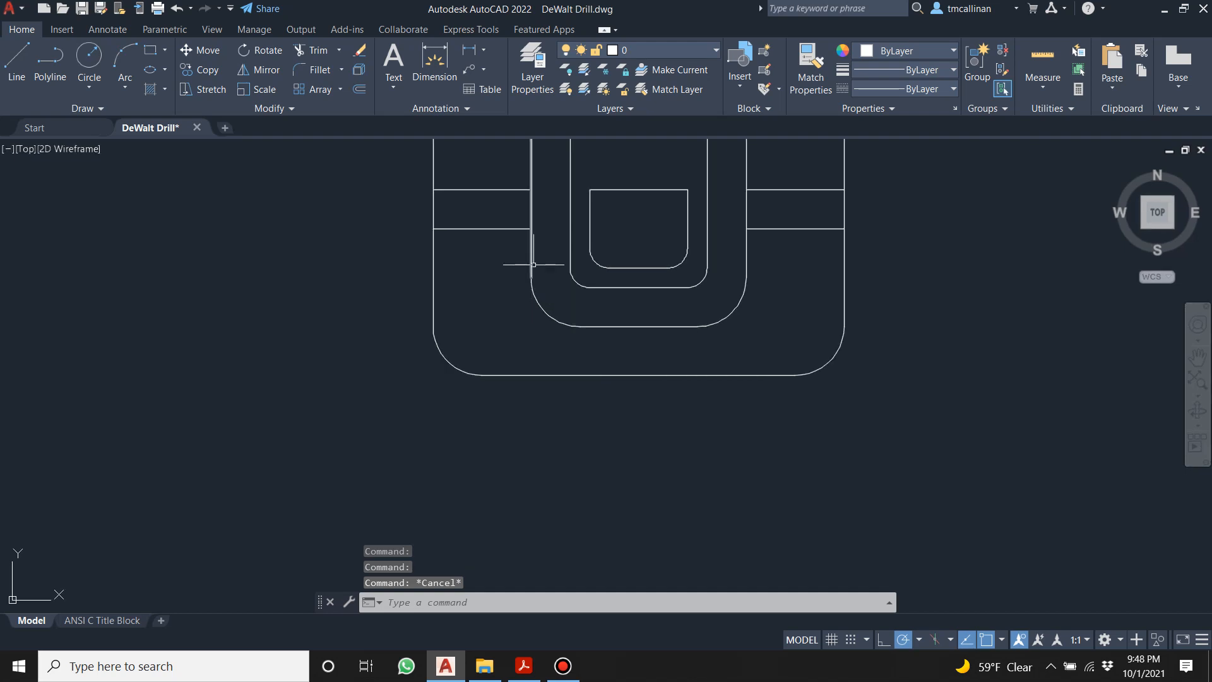
{"action": "scroll", "coordinate": [604, 235], "scroll_direction": "down", "scroll_amount": 1}
{"action": "middle_click_drag", "start_coordinate": [601, 240], "coordinate": [597, 298]}
{"action": "scroll", "coordinate": [607, 264], "scroll_direction": "up", "scroll_amount": 2}
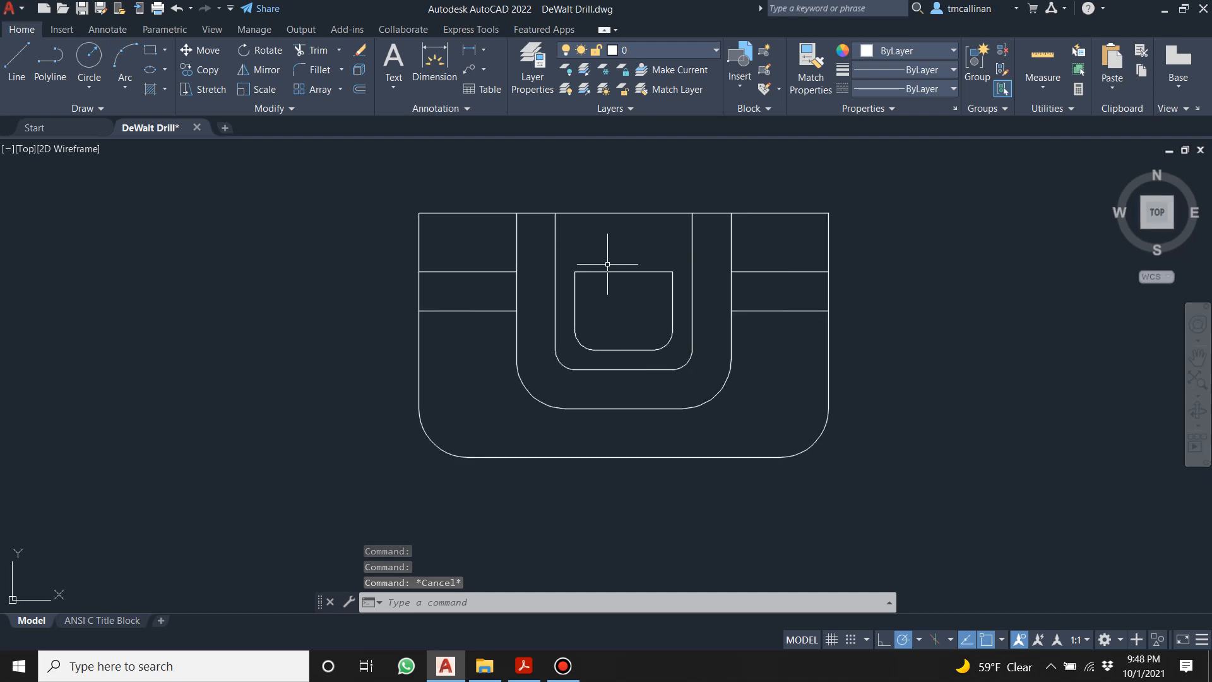
{"action": "scroll", "coordinate": [492, 227], "scroll_direction": "down", "scroll_amount": 3}
{"action": "middle_click_drag", "start_coordinate": [487, 232], "coordinate": [584, 371]}
{"action": "scroll", "coordinate": [582, 368], "scroll_direction": "down", "scroll_amount": 1}
{"action": "scroll", "coordinate": [617, 381], "scroll_direction": "up", "scroll_amount": 2}
{"action": "scroll", "coordinate": [647, 404], "scroll_direction": "up", "scroll_amount": 2}
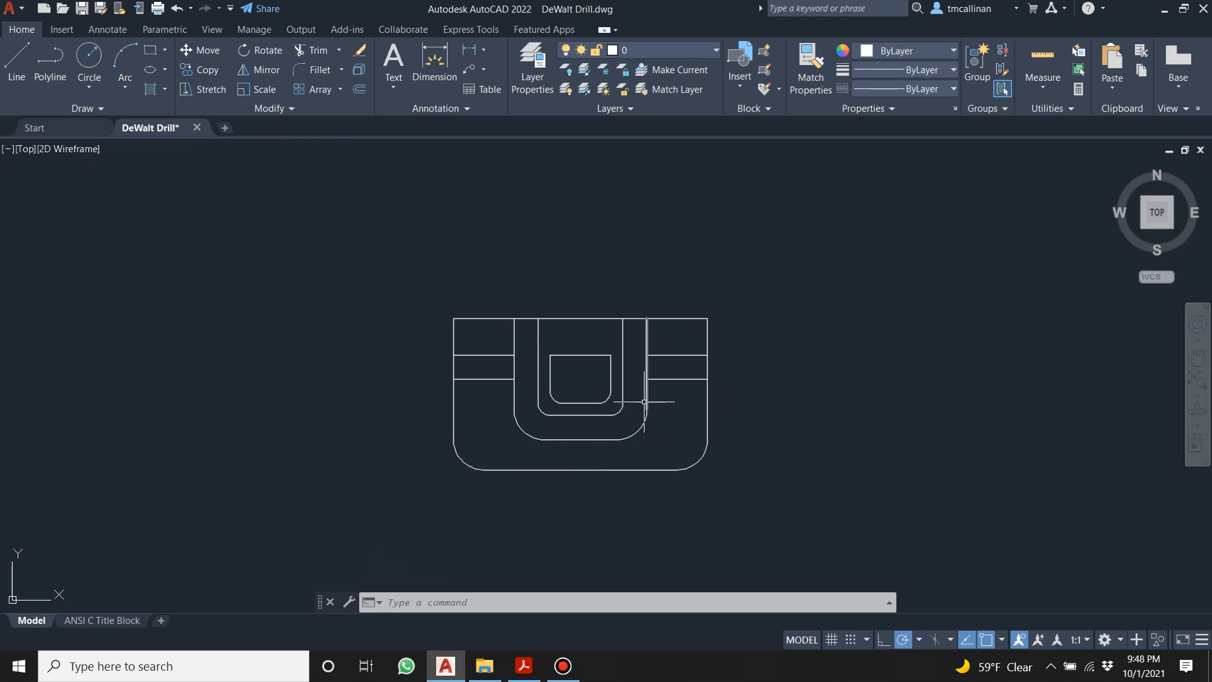
{"action": "left_click", "coordinate": [151, 89]}
{"action": "left_click", "coordinate": [539, 435]}
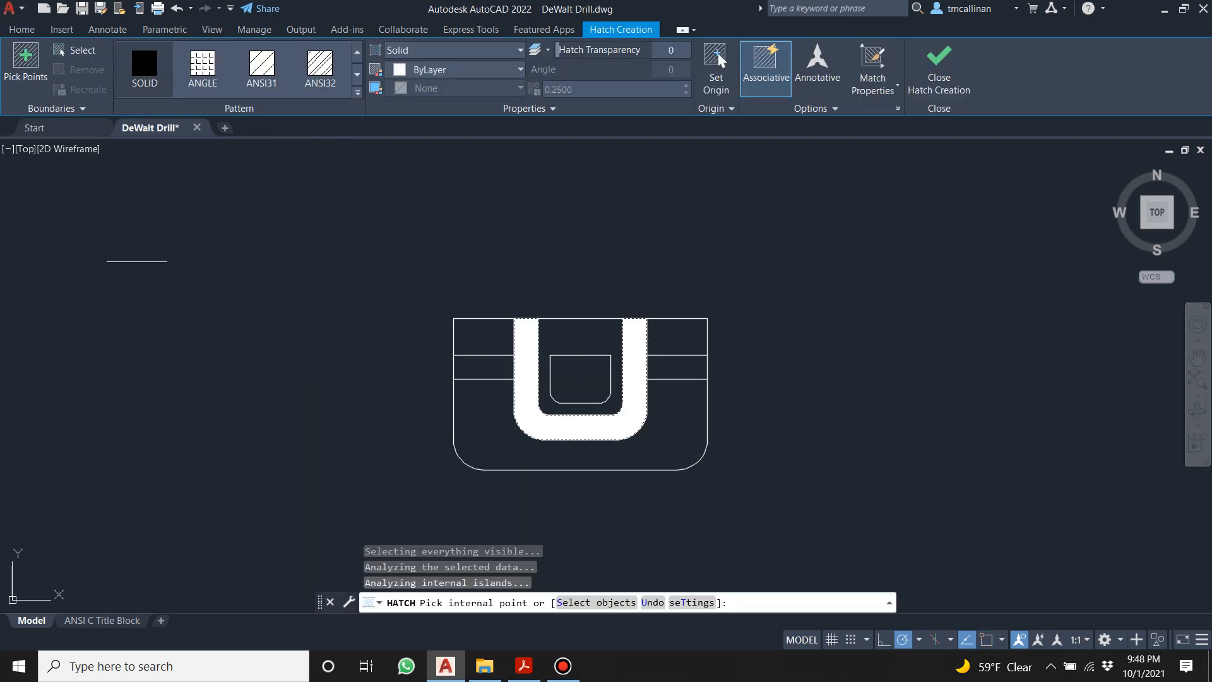
{"action": "left_click", "coordinate": [922, 88]}
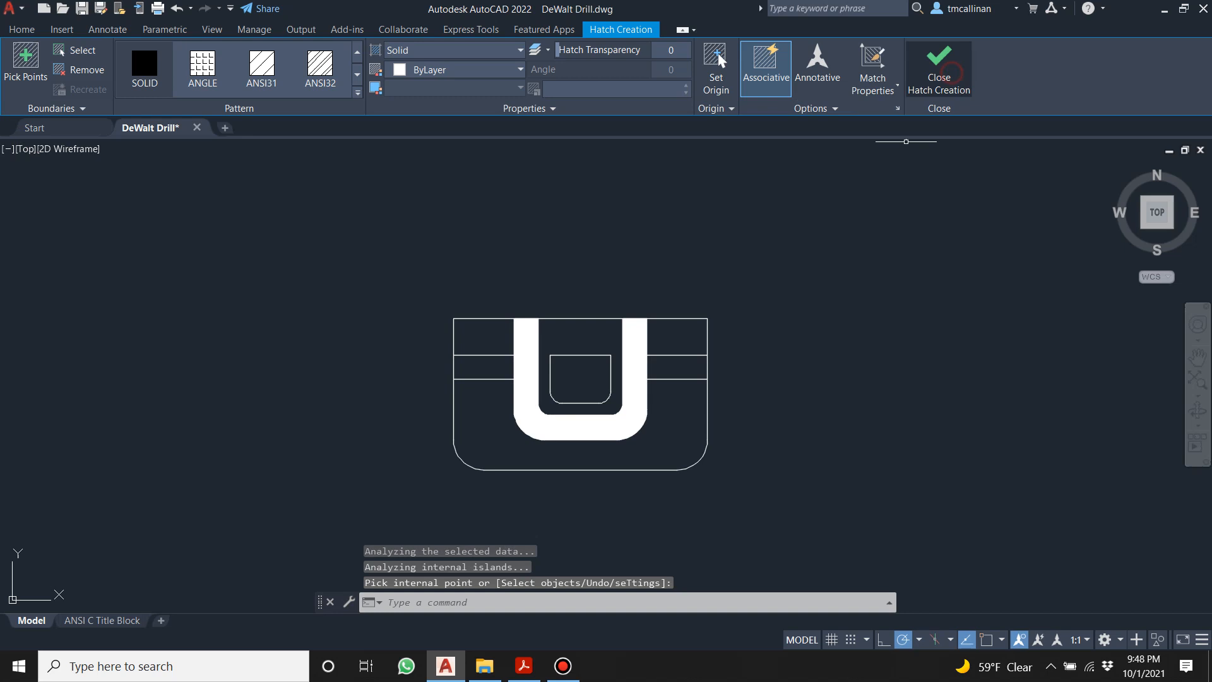
Fill the two horizontal side bands of the battery with a Solid hatch.
{"action": "scroll", "coordinate": [500, 447], "scroll_direction": "up", "scroll_amount": 2}
{"action": "scroll", "coordinate": [625, 333], "scroll_direction": "up", "scroll_amount": 2}
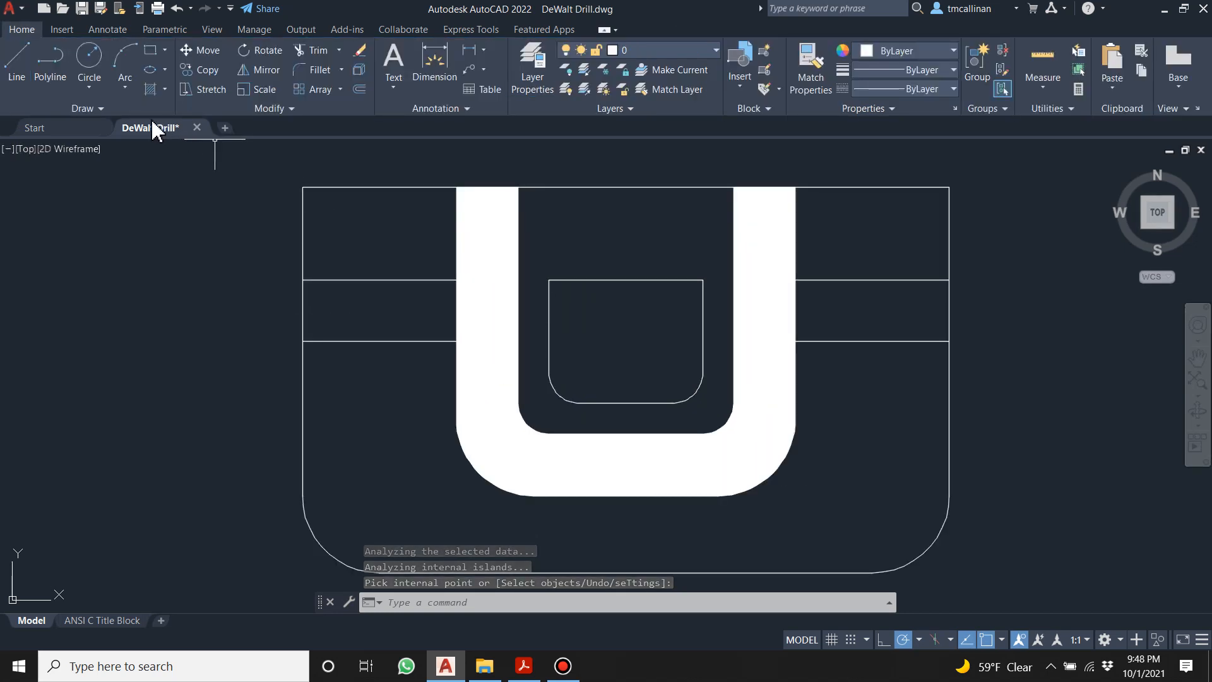
{"action": "left_click", "coordinate": [155, 89]}
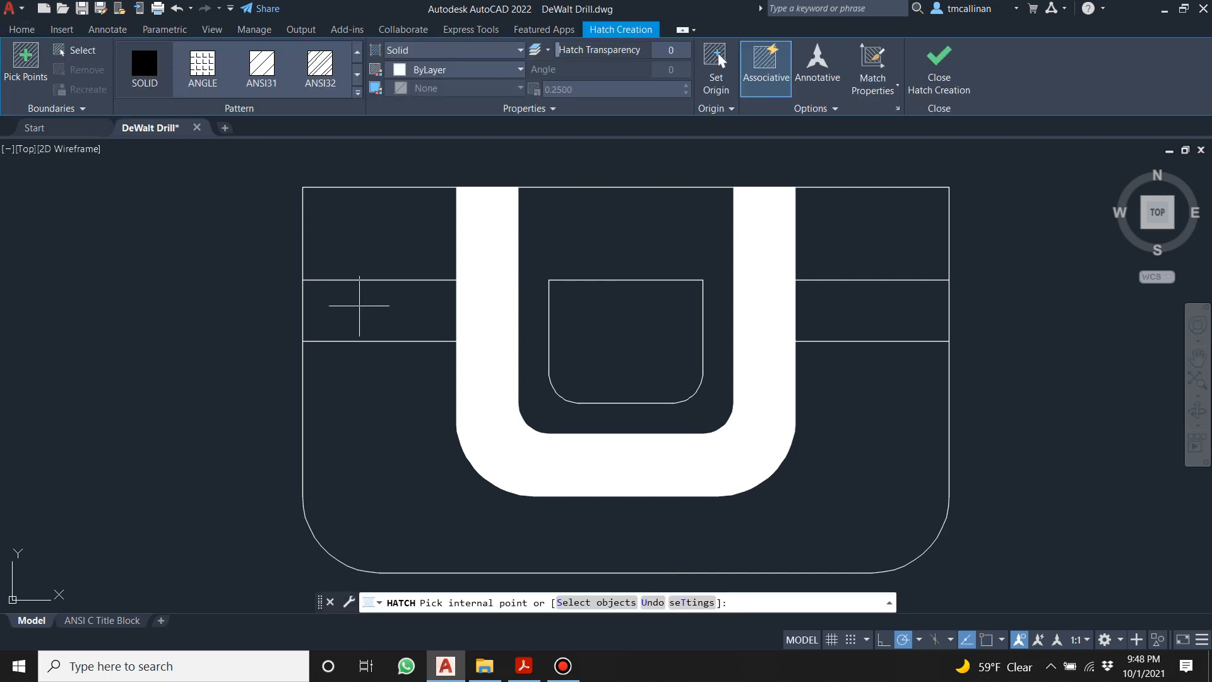
{"action": "left_click", "coordinate": [351, 305]}
{"action": "left_click", "coordinate": [892, 316]}
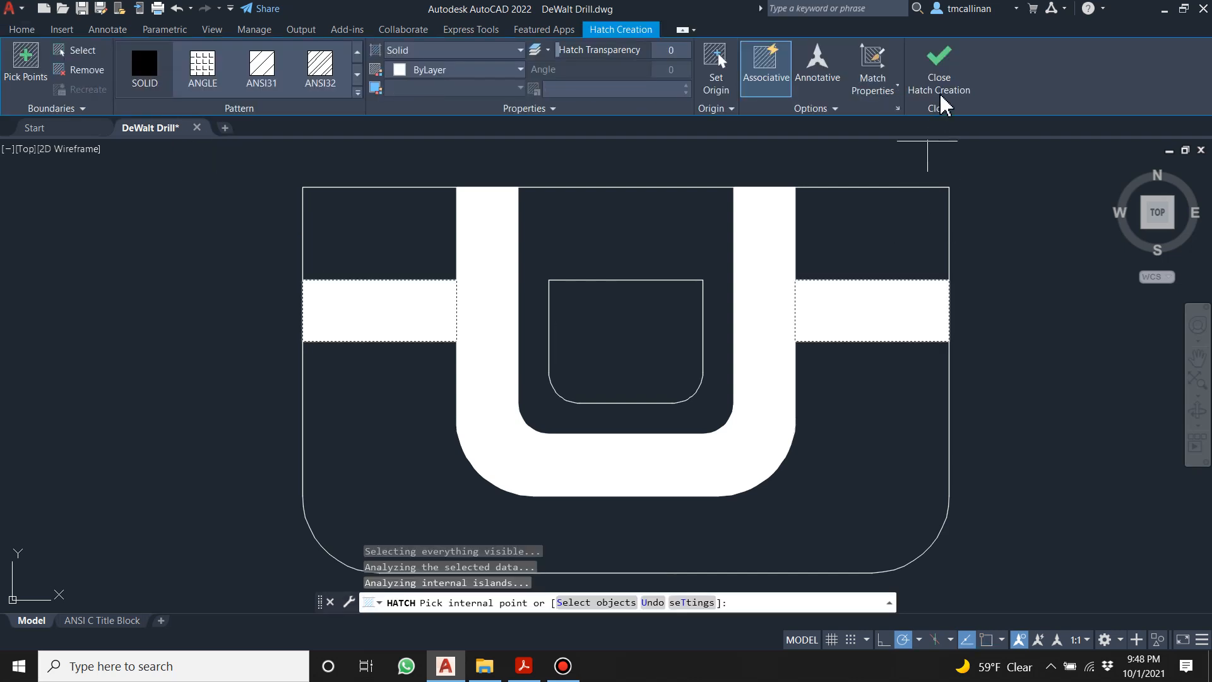
{"action": "left_click", "coordinate": [939, 89]}
Make CONST5 current and draw a vertical construction line through the midpoint of the inner rectangle's upper edge.
{"action": "scroll", "coordinate": [758, 277], "scroll_direction": "down", "scroll_amount": 8}
{"action": "middle_click_drag", "start_coordinate": [673, 298], "coordinate": [657, 314]}
{"action": "scroll", "coordinate": [684, 338], "scroll_direction": "up", "scroll_amount": 2}
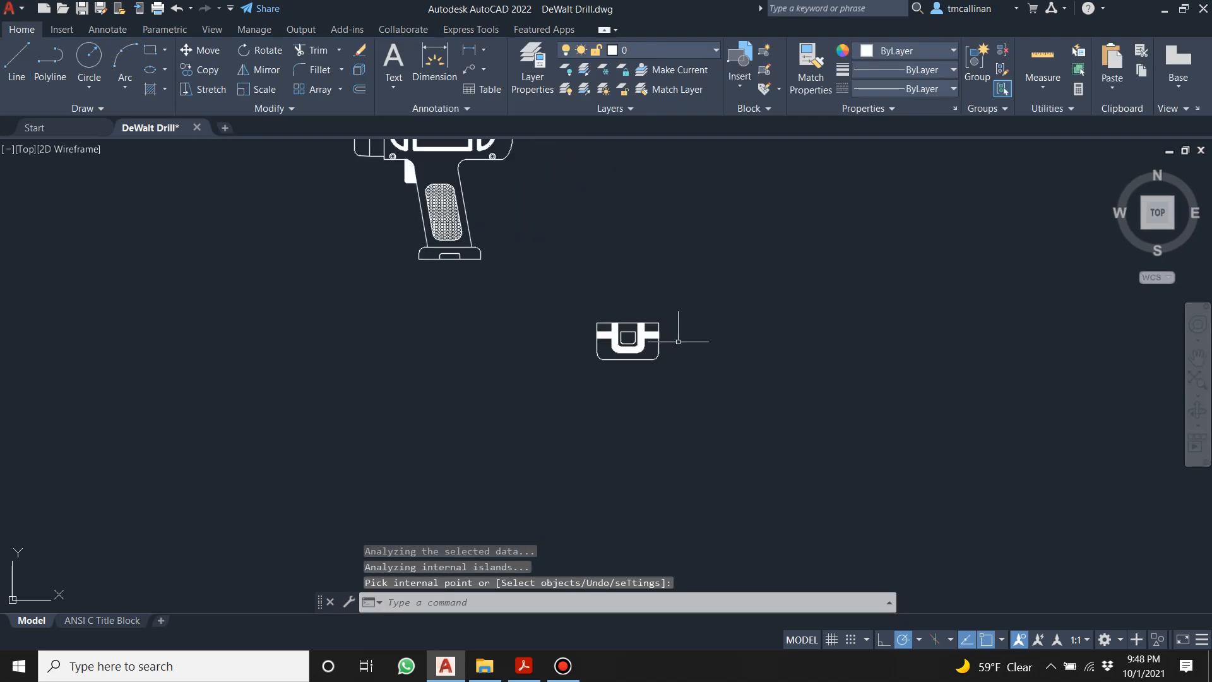
{"action": "scroll", "coordinate": [628, 323], "scroll_direction": "up", "scroll_amount": 3}
{"action": "scroll", "coordinate": [627, 323], "scroll_direction": "up", "scroll_amount": 3}
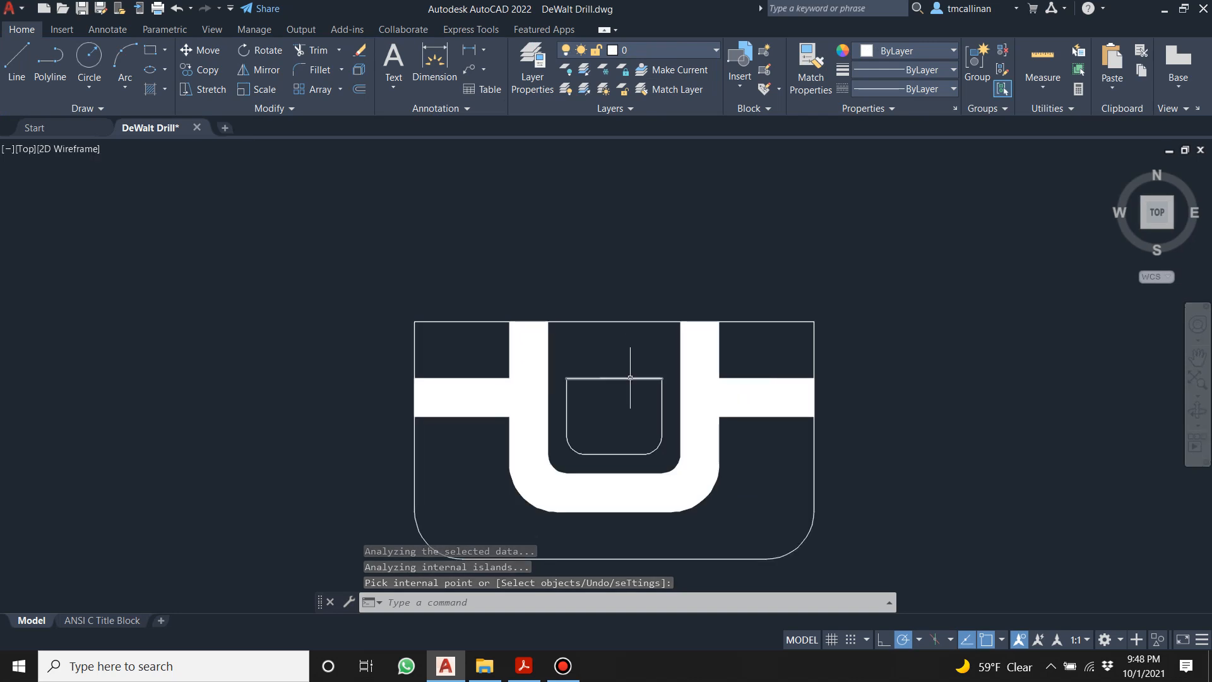
{"action": "scroll", "coordinate": [630, 378], "scroll_direction": "up", "scroll_amount": 2}
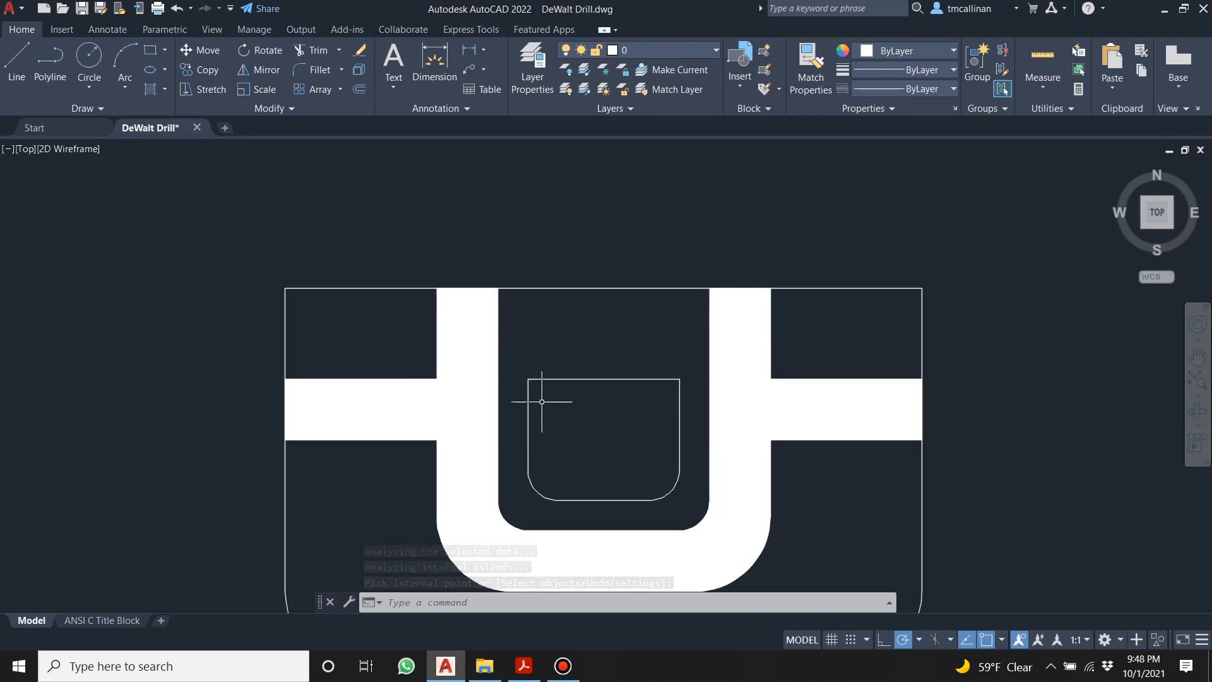
{"action": "scroll", "coordinate": [542, 402], "scroll_direction": "up", "scroll_amount": 1}
{"action": "key", "text": "Escape"}
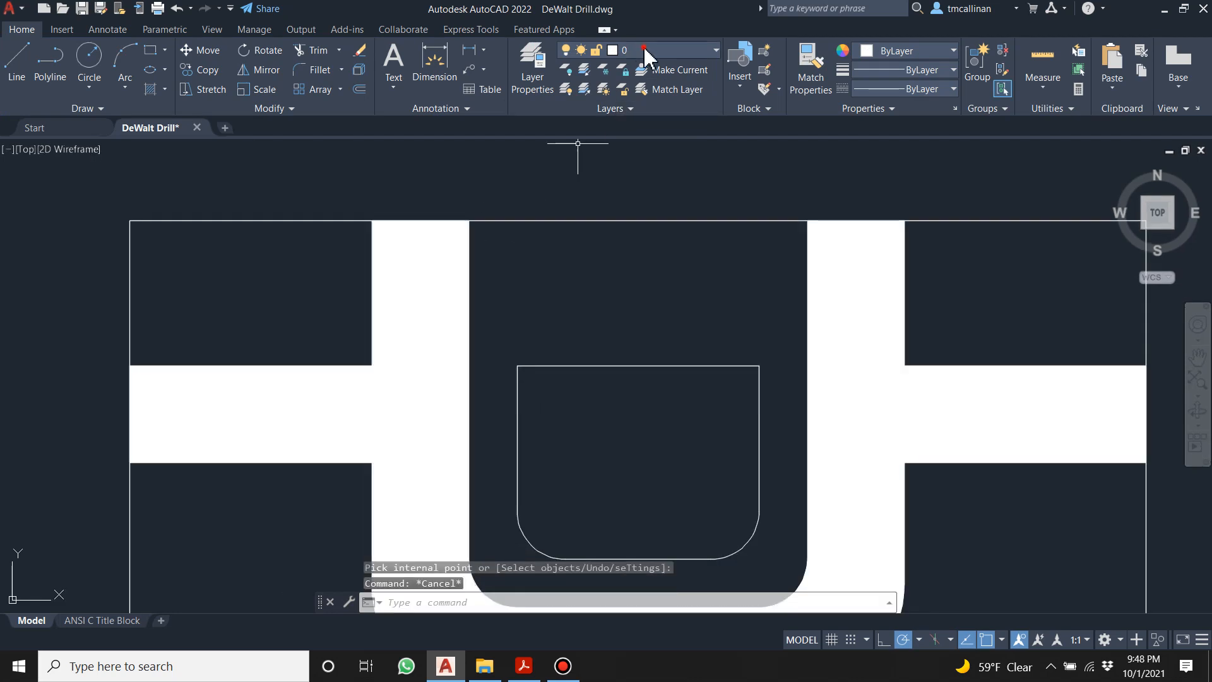
{"action": "left_click", "coordinate": [646, 56]}
{"action": "left_click", "coordinate": [635, 163]}
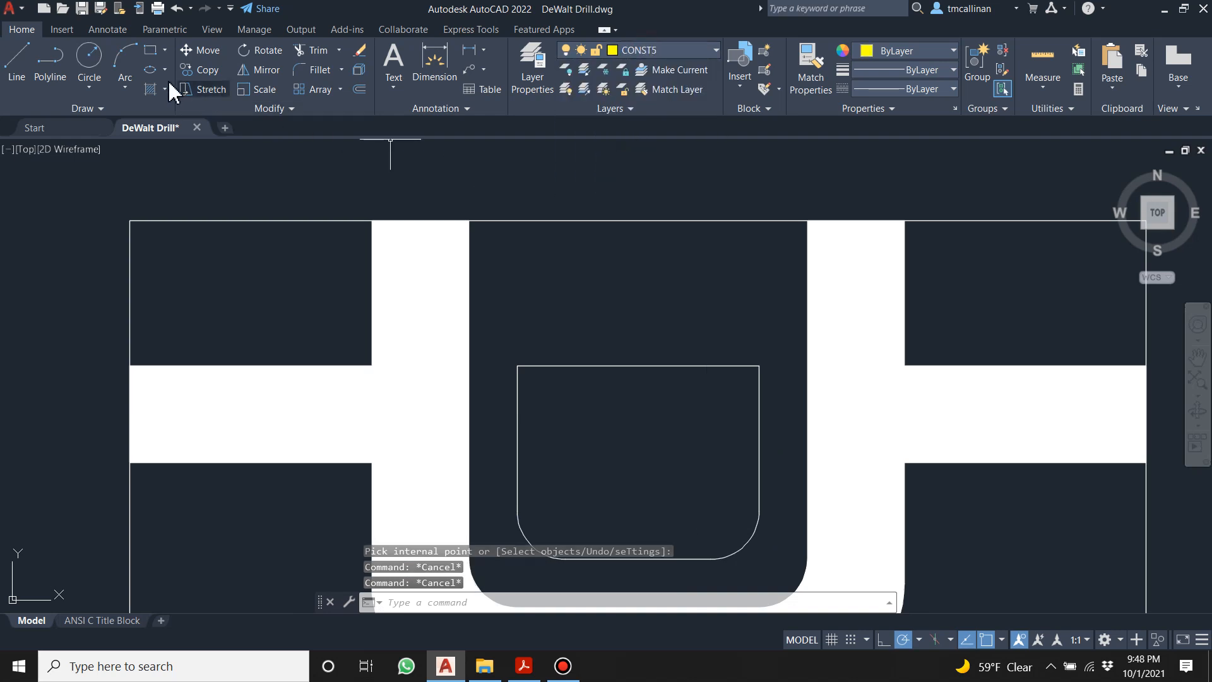
{"action": "left_click", "coordinate": [94, 109]}
{"action": "left_click", "coordinate": [52, 127]}
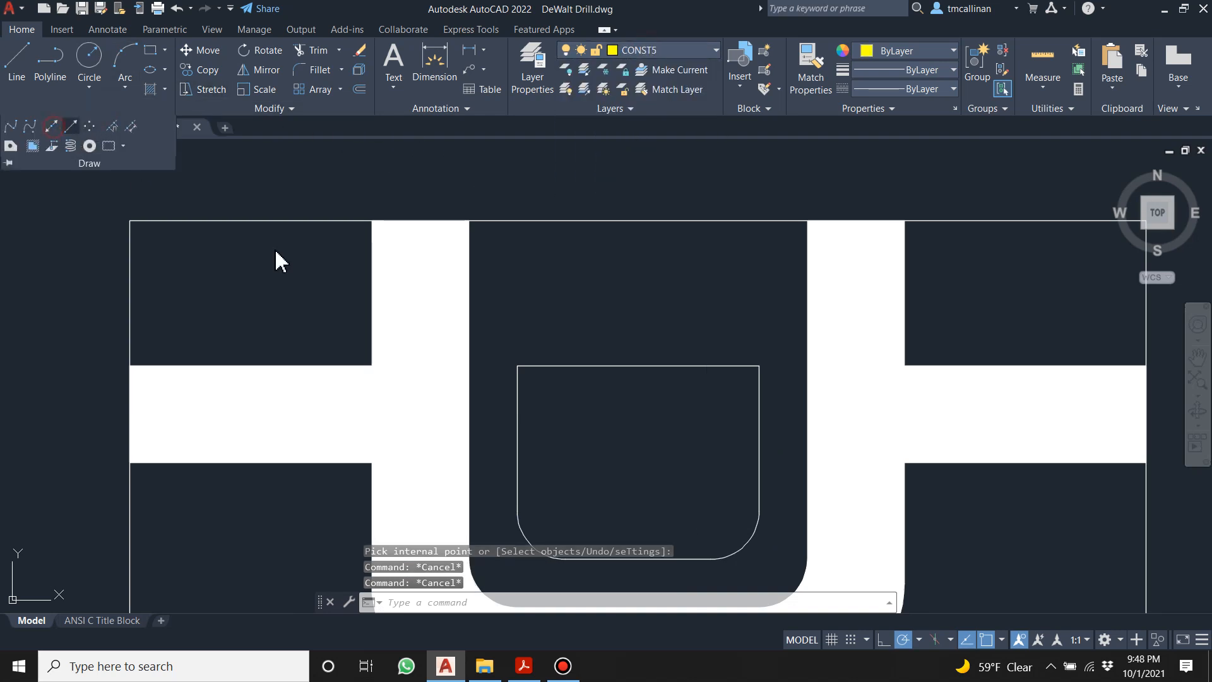
{"action": "left_click", "coordinate": [638, 365]}
{"action": "left_click", "coordinate": [633, 433]}
{"action": "key", "text": "Escape"}
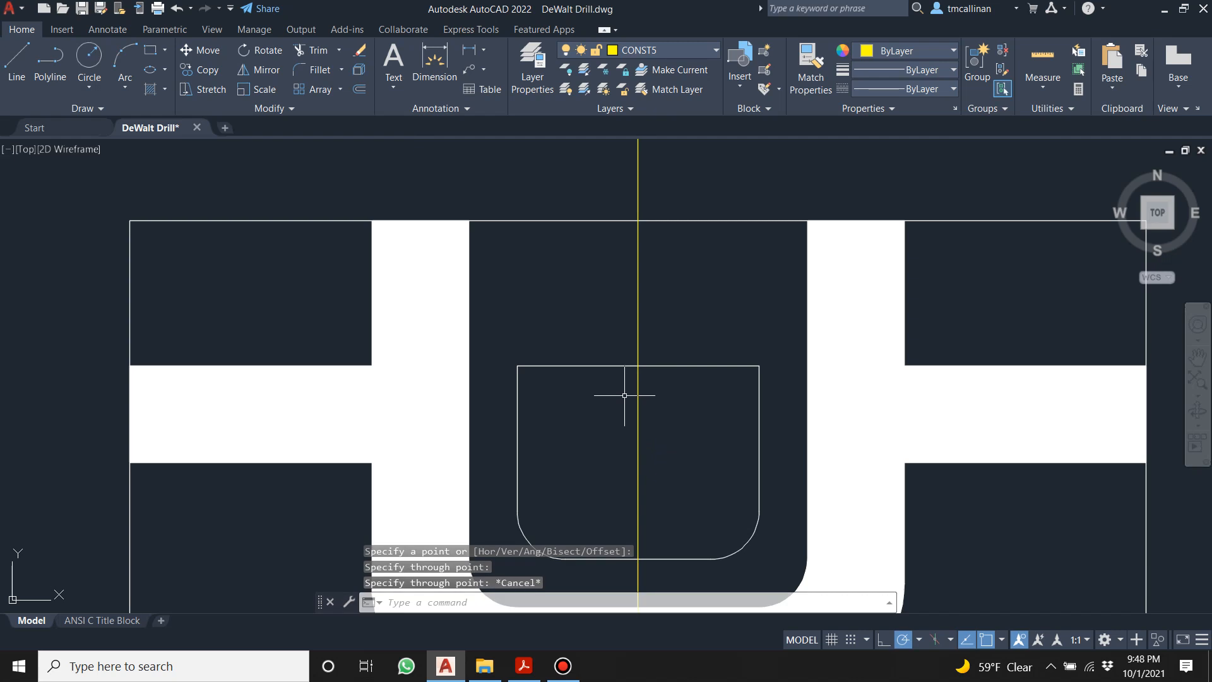
{"action": "key", "text": "Escape"}
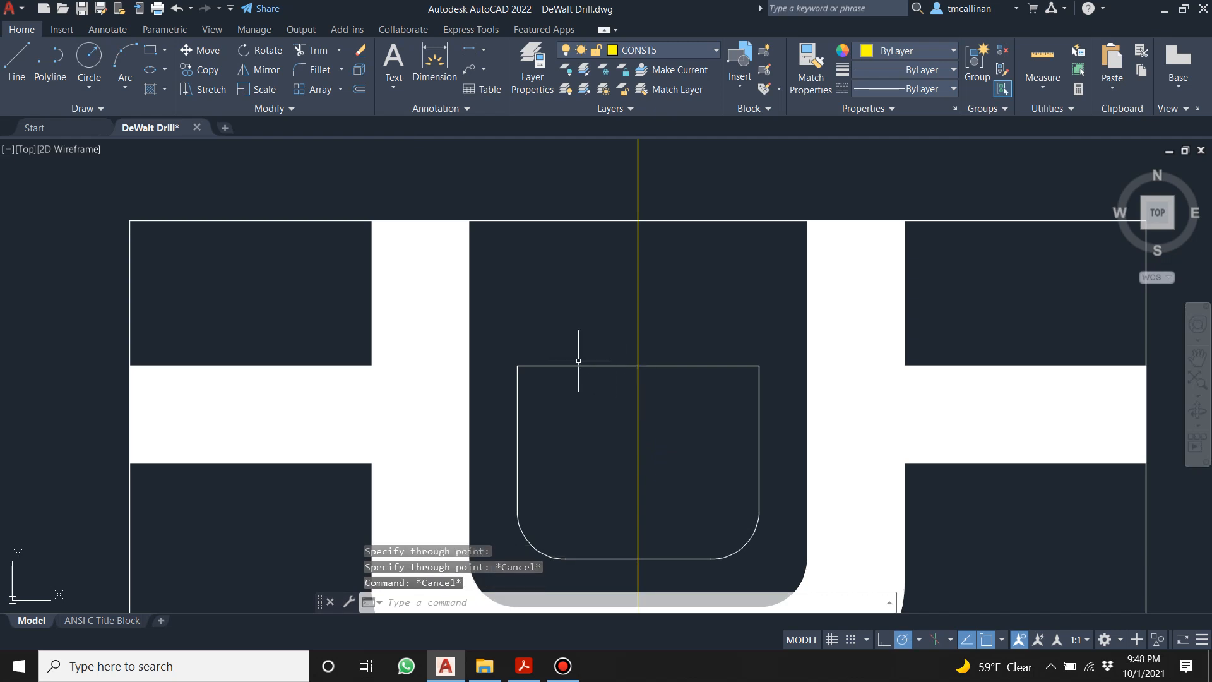
Check the slot dimensions in the PDF exercise in Acrobat, and in AutoCAD draw a horizontal construction line along the inner rectangle's upper edge.
{"action": "scroll", "coordinate": [596, 376], "scroll_direction": "down", "scroll_amount": 3}
{"action": "scroll", "coordinate": [622, 344], "scroll_direction": "up", "scroll_amount": 5}
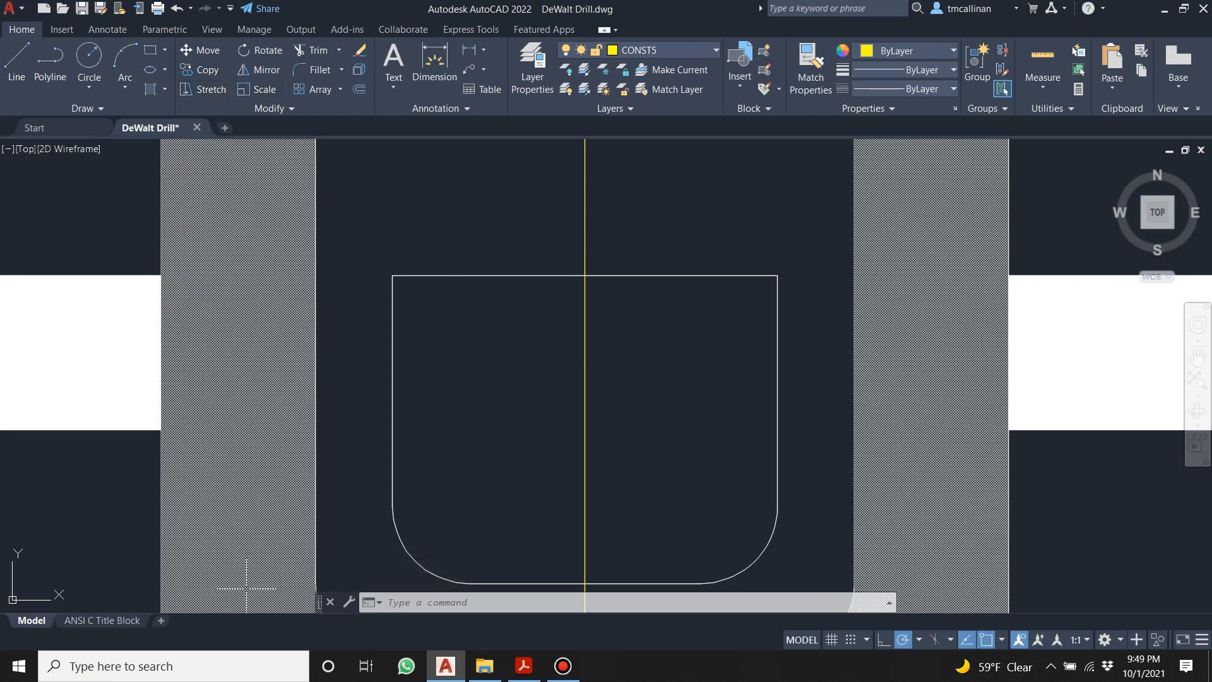
{"action": "left_click", "coordinate": [524, 666]}
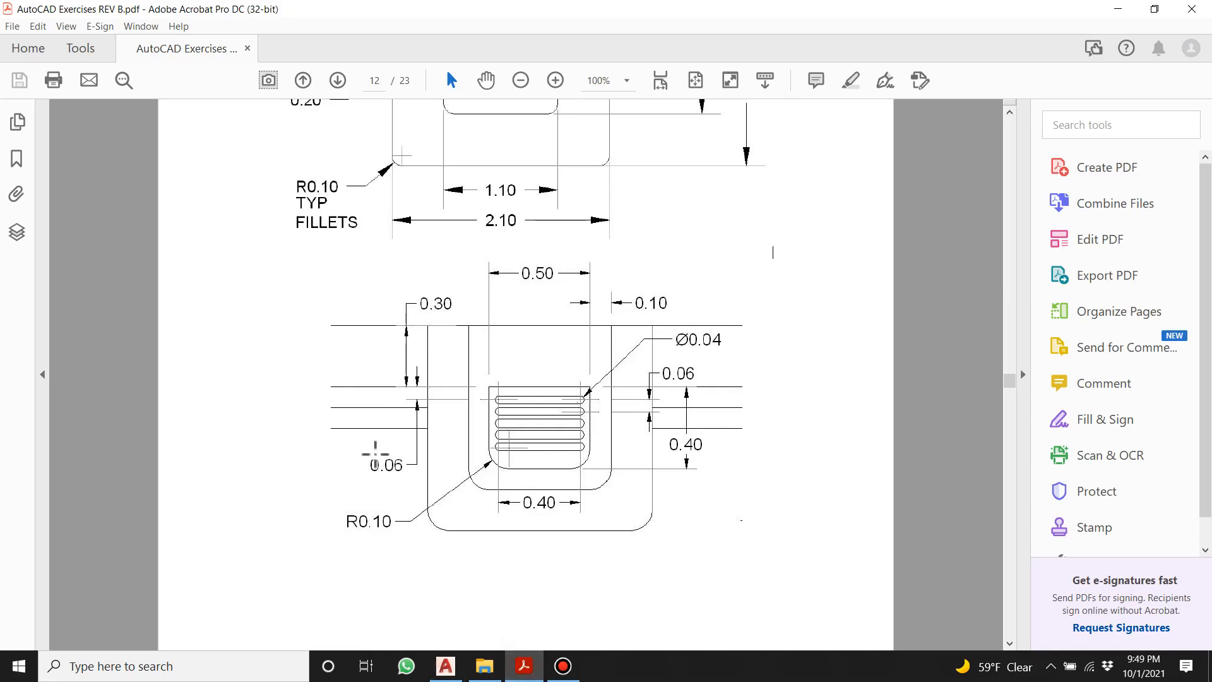
{"action": "left_click", "coordinate": [446, 666]}
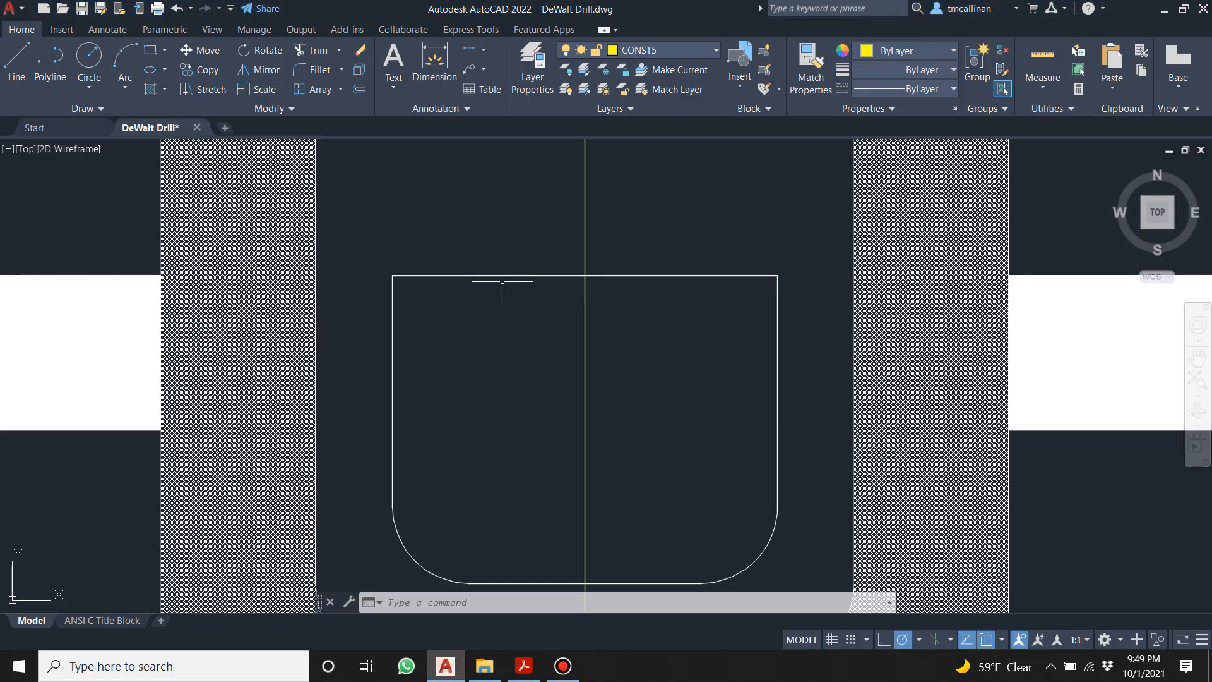
{"action": "left_click", "coordinate": [85, 113]}
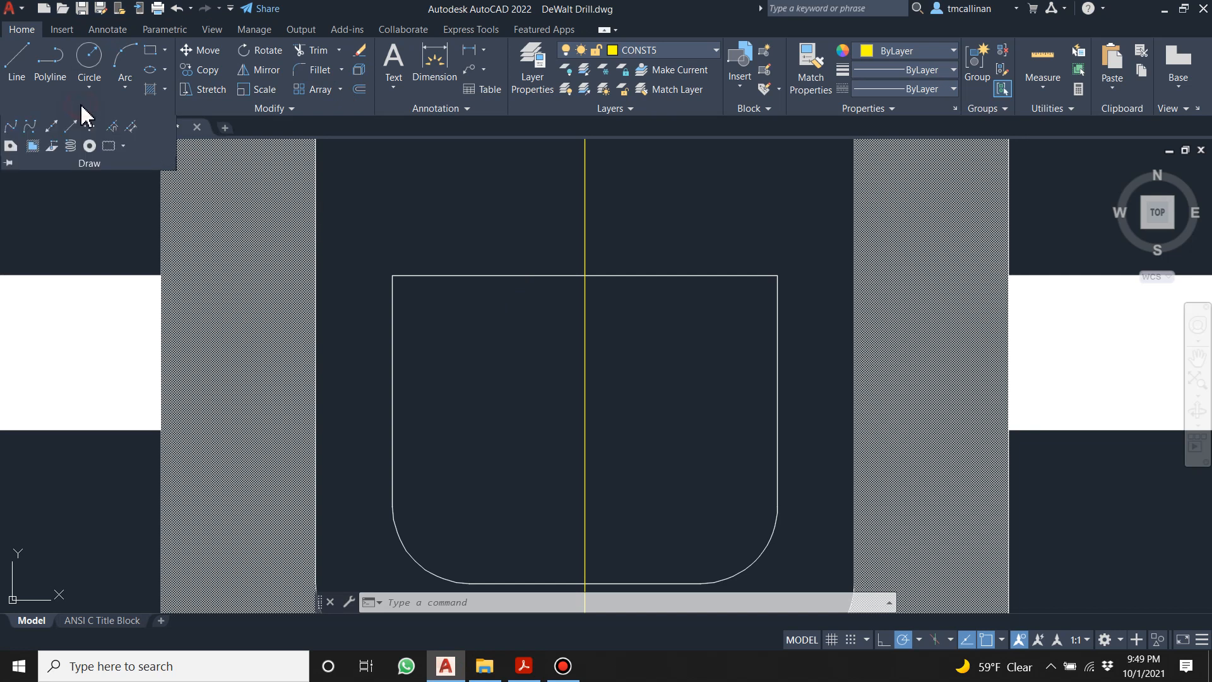
{"action": "left_click", "coordinate": [53, 126]}
{"action": "left_click", "coordinate": [392, 276]}
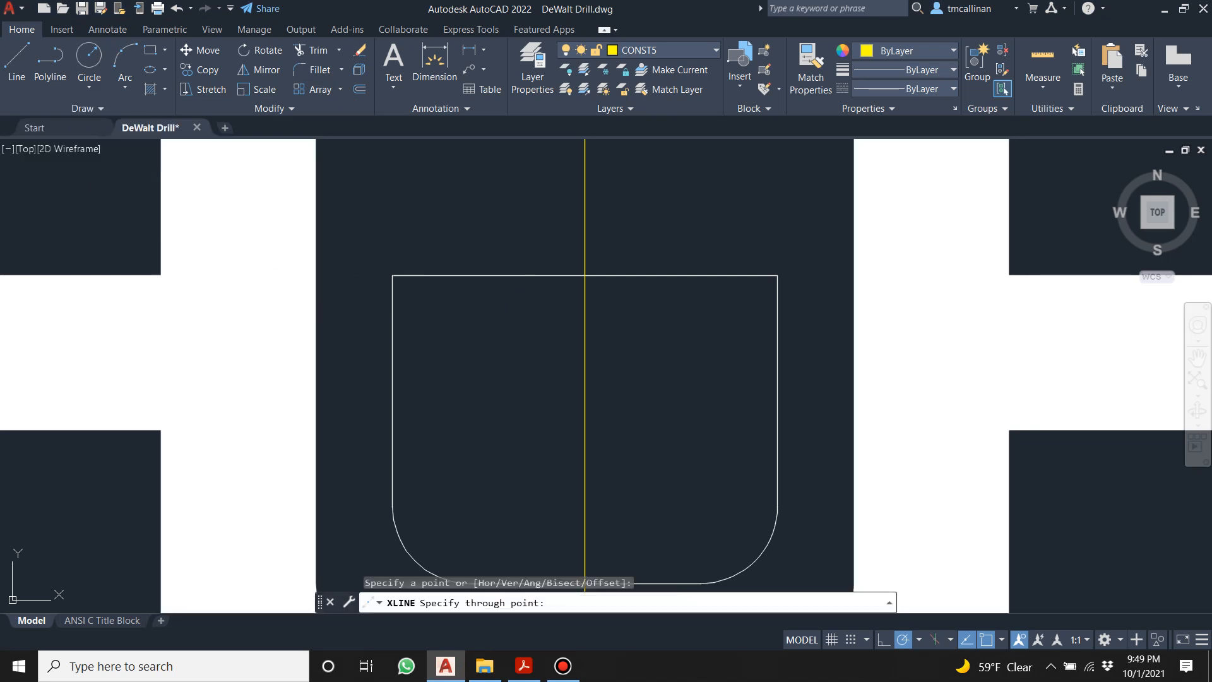
{"action": "left_click", "coordinate": [344, 265]}
{"action": "key", "text": "Escape"}
Offset the horizontal construction line 0.06 downward into the inner rectangle.
{"action": "scroll", "coordinate": [389, 260], "scroll_direction": "down", "scroll_amount": 2}
{"action": "middle_click_drag", "start_coordinate": [458, 279], "coordinate": [488, 291]}
{"action": "scroll", "coordinate": [463, 254], "scroll_direction": "up", "scroll_amount": 2}
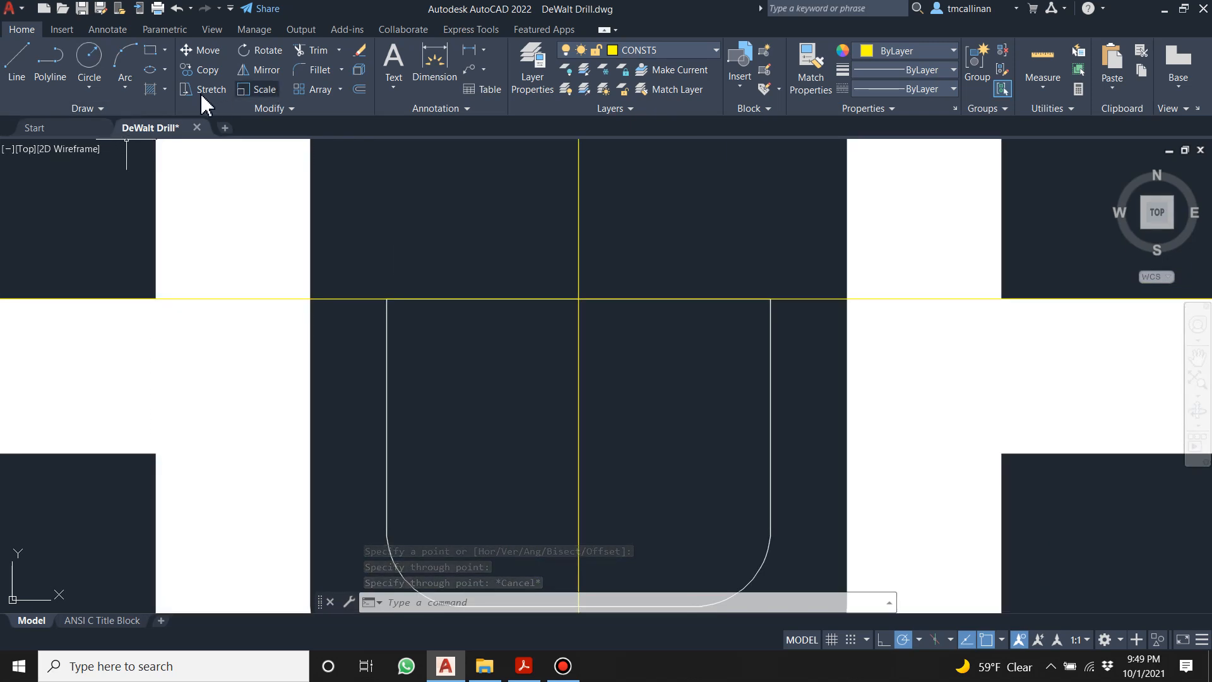
{"action": "left_click", "coordinate": [358, 87]}
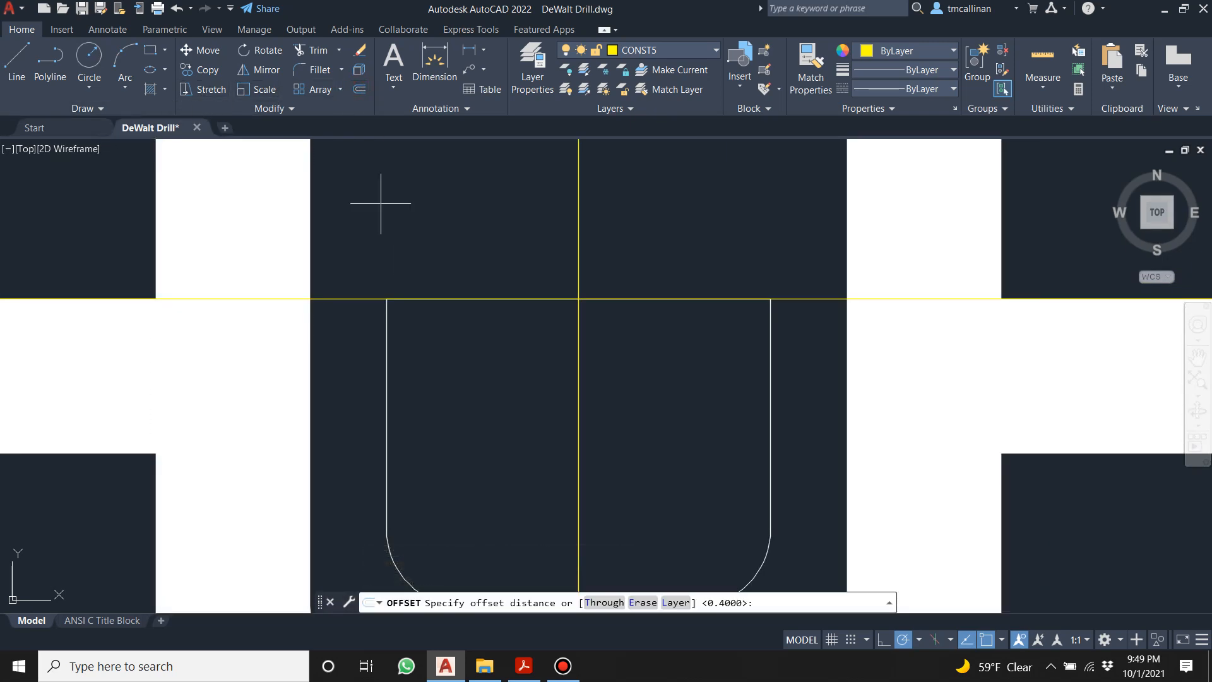
{"action": "type", "text": ".06"}
{"action": "key", "text": "Return"}
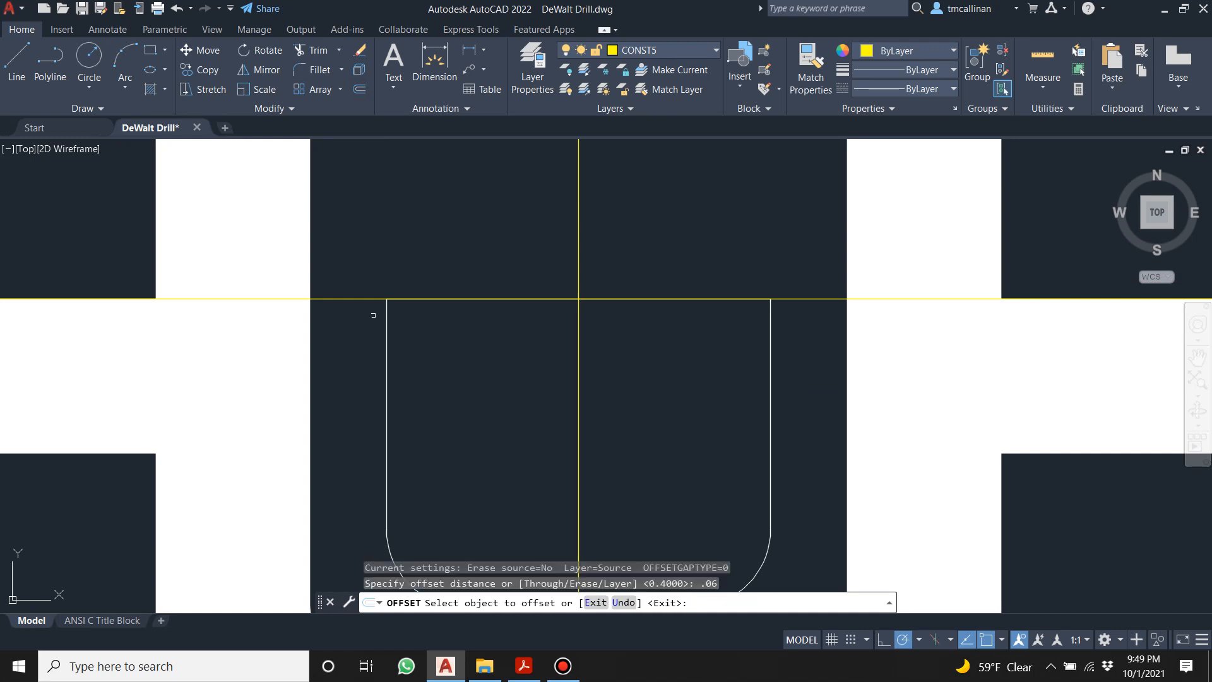
{"action": "left_click", "coordinate": [366, 299]}
{"action": "left_click", "coordinate": [373, 321]}
{"action": "scroll", "coordinate": [383, 324], "scroll_direction": "down", "scroll_amount": 2}
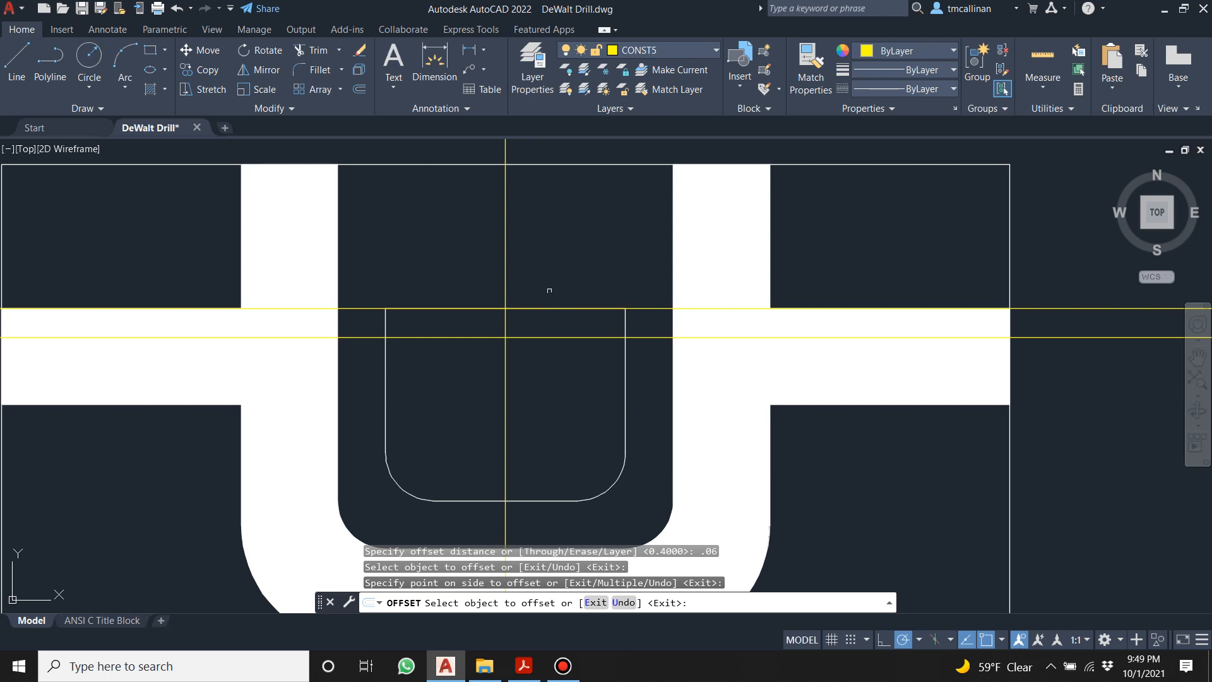
Offset the vertical center construction line 0.2 to each side.
{"action": "left_click", "coordinate": [358, 89]}
{"action": "type", "text": ".2"}
{"action": "key", "text": "Return"}
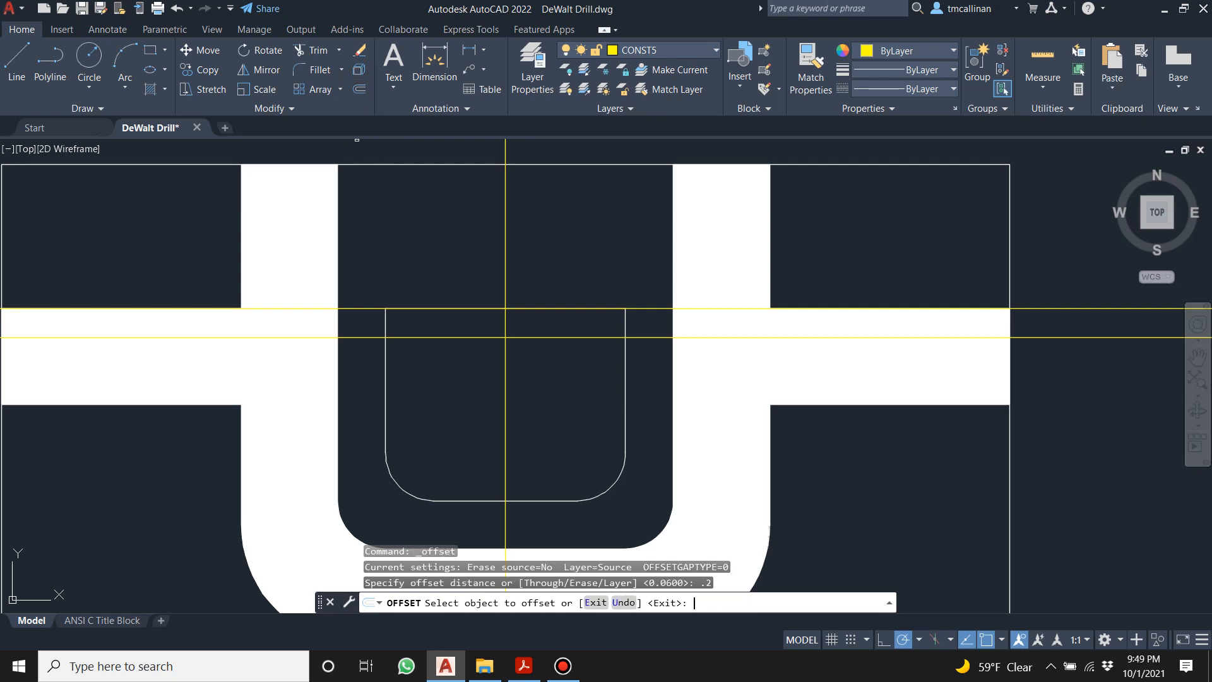
{"action": "left_click", "coordinate": [505, 249]}
{"action": "left_click", "coordinate": [528, 254]}
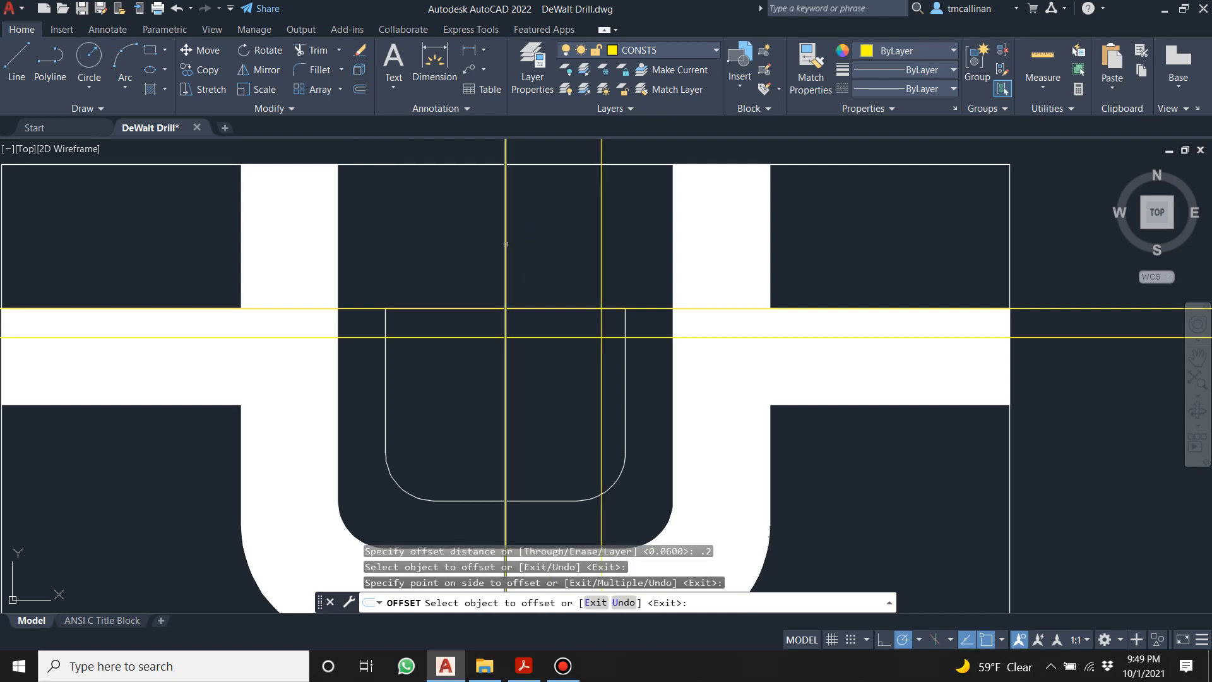
{"action": "left_click", "coordinate": [505, 246]}
{"action": "left_click", "coordinate": [467, 238]}
{"action": "key", "text": "Escape"}
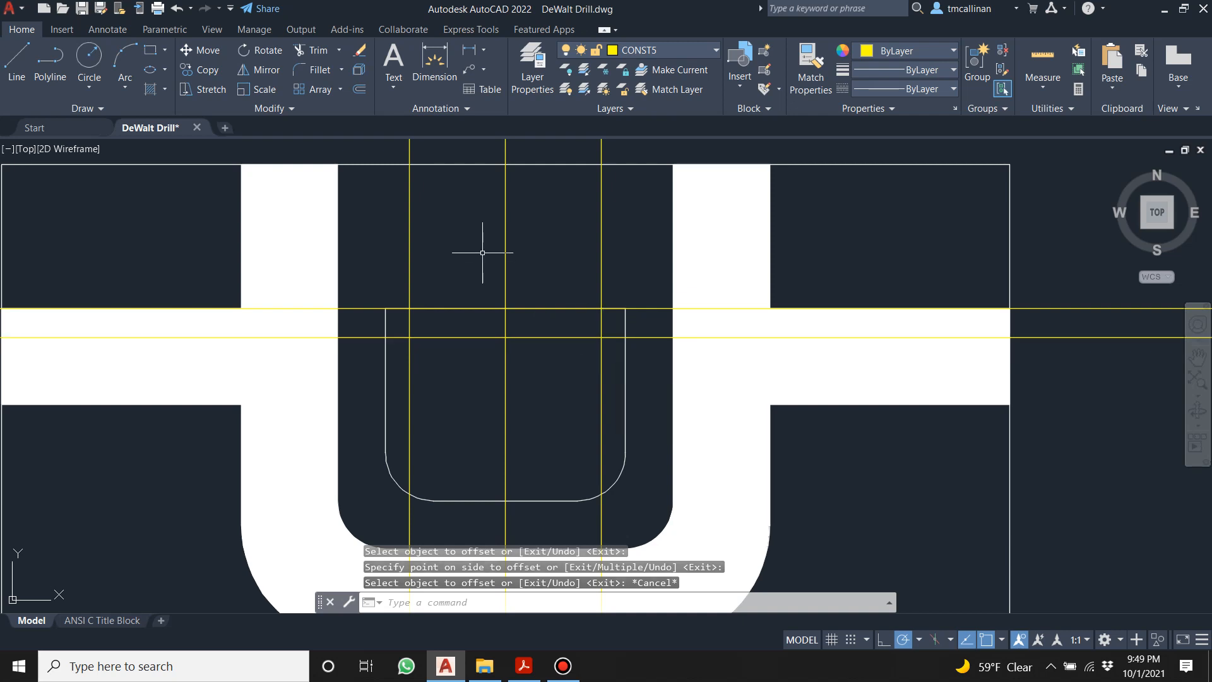
{"action": "key", "text": "Escape"}
{"action": "key", "text": "Escape"}
On layer 0, draw a 0.04 diameter circle where the left vertical construction line crosses the lower horizontal one.
{"action": "left_click", "coordinate": [89, 60]}
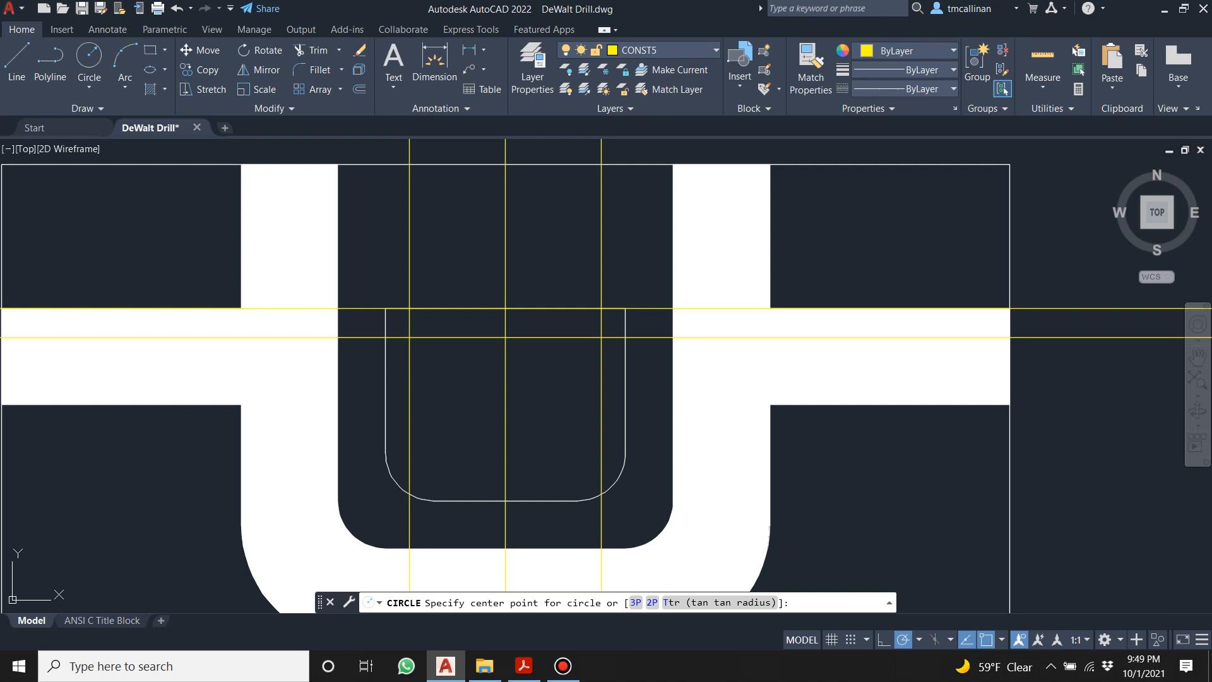
{"action": "key", "text": "Escape"}
{"action": "left_click", "coordinate": [661, 50]}
{"action": "left_click", "coordinate": [632, 63]}
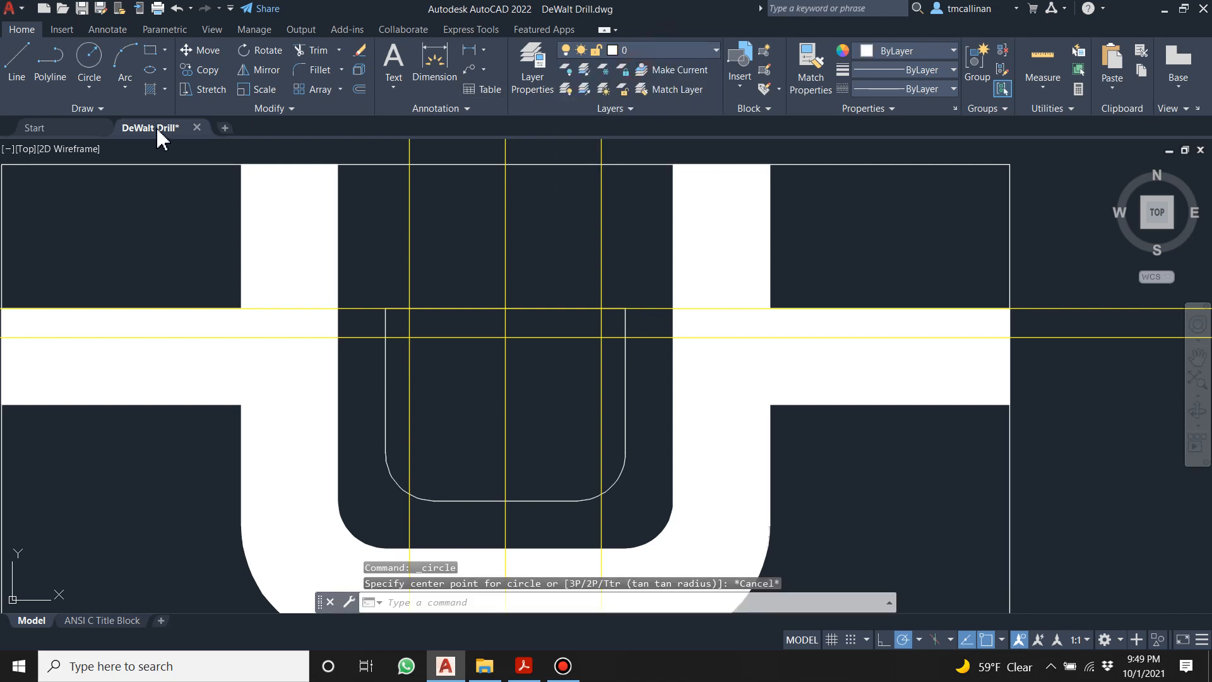
{"action": "left_click", "coordinate": [88, 57]}
{"action": "left_click", "coordinate": [409, 337]}
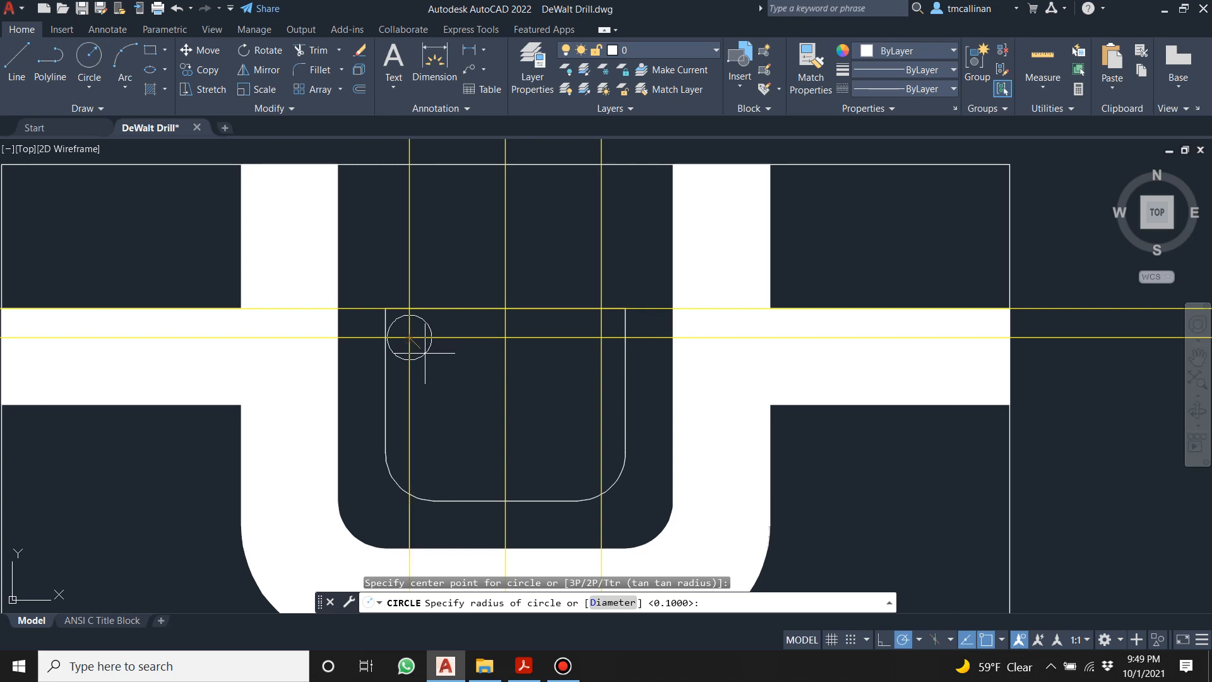
{"action": "key", "text": "Return"}
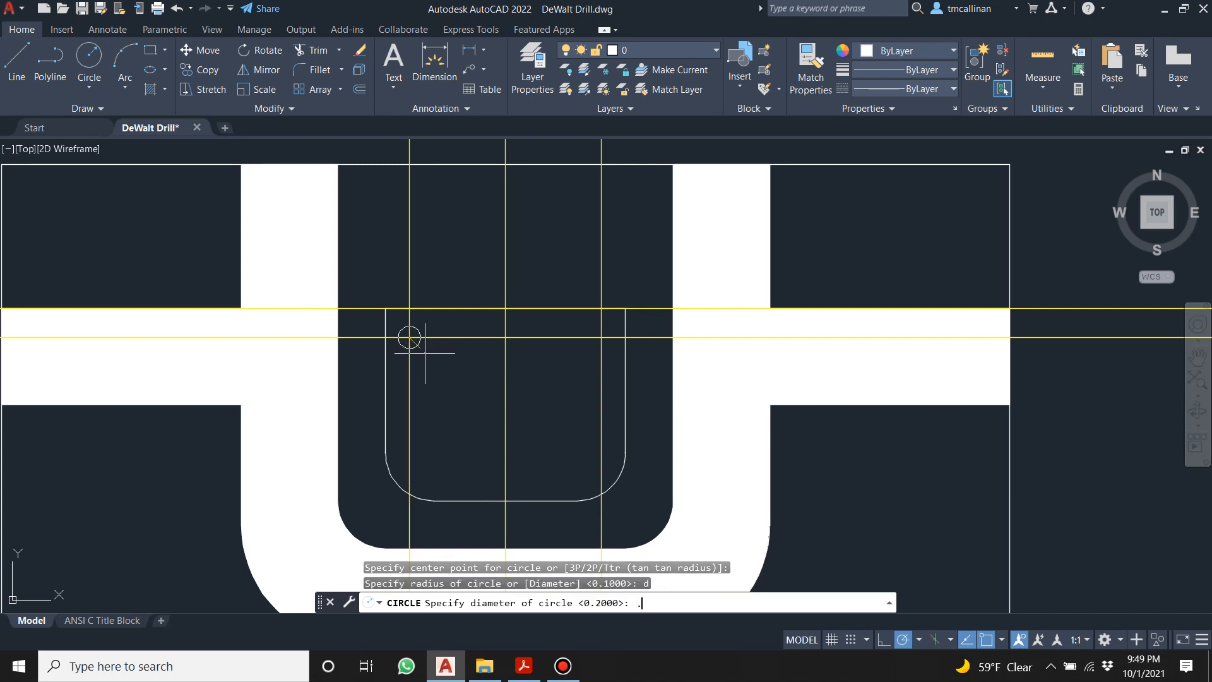
{"action": "type", "text": ".04"}
{"action": "key", "text": "Return"}
{"action": "key", "text": "Escape"}
{"action": "key", "text": "Escape"}
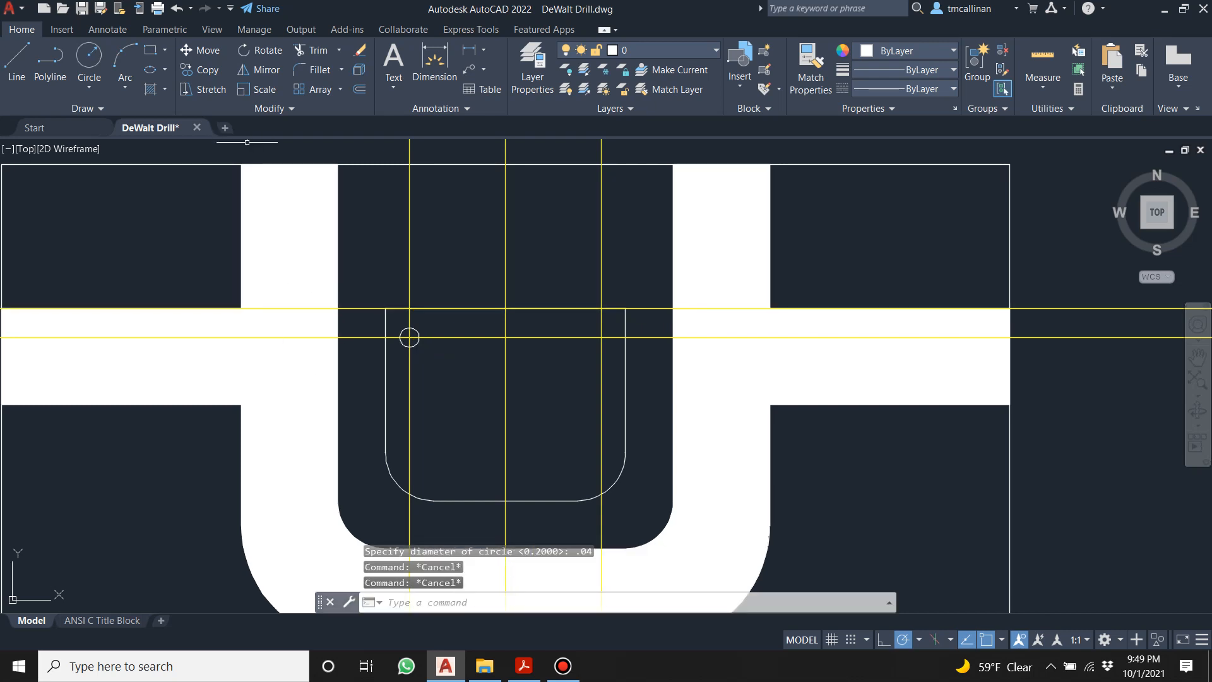
Copy the small circle from its center to the intersection on the right vertical construction line.
{"action": "left_click", "coordinate": [201, 70]}
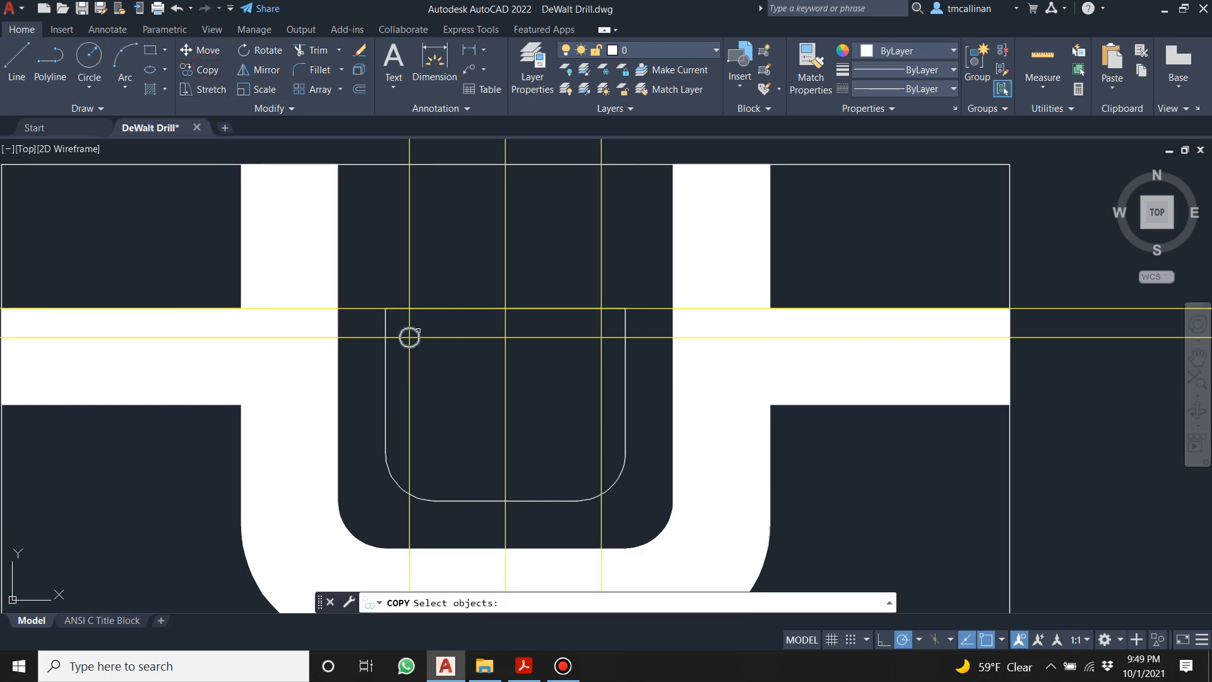
{"action": "left_click", "coordinate": [409, 337]}
{"action": "key", "text": "Return"}
{"action": "scroll", "coordinate": [411, 338], "scroll_direction": "up", "scroll_amount": 4}
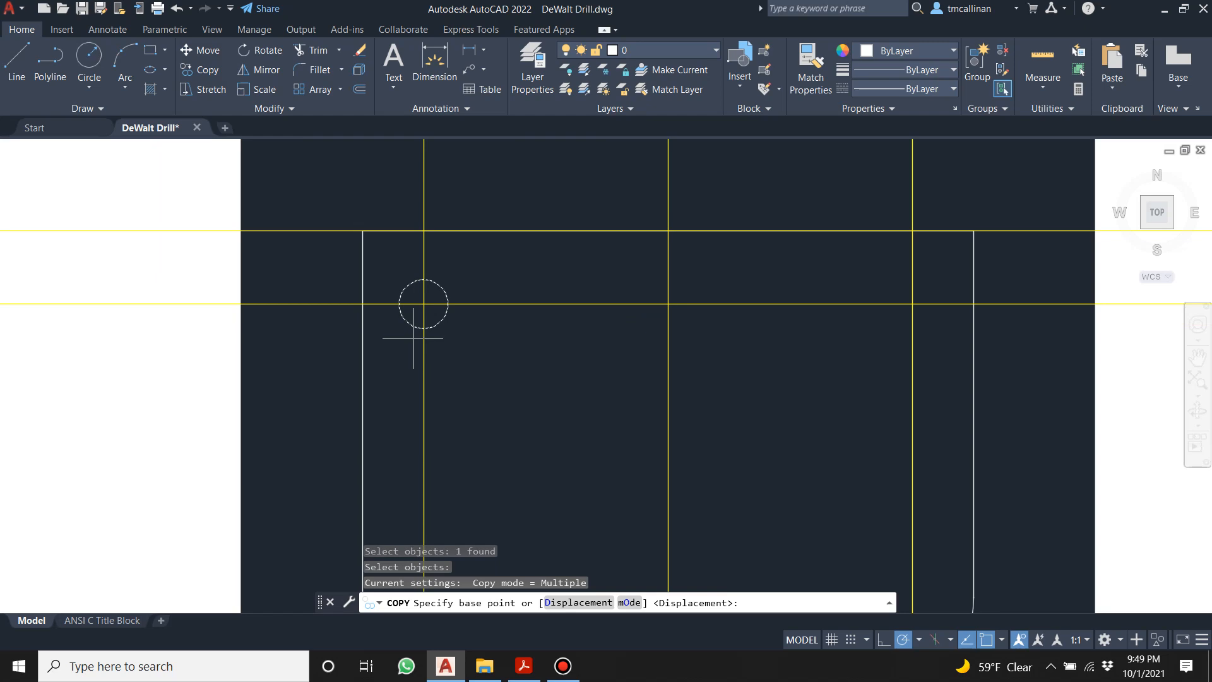
{"action": "left_click", "coordinate": [423, 303]}
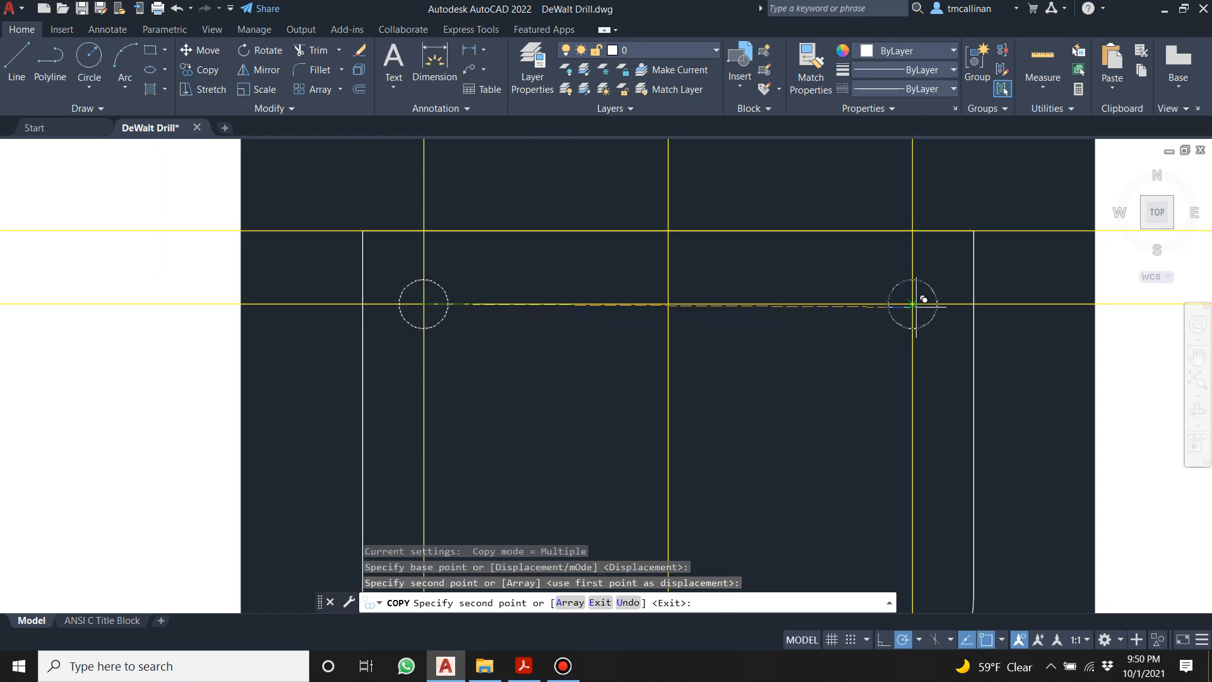
{"action": "key", "text": "Escape"}
Join the two circles' top and bottom quadrants with horizontal lines and save the drawing.
{"action": "left_click", "coordinate": [18, 43]}
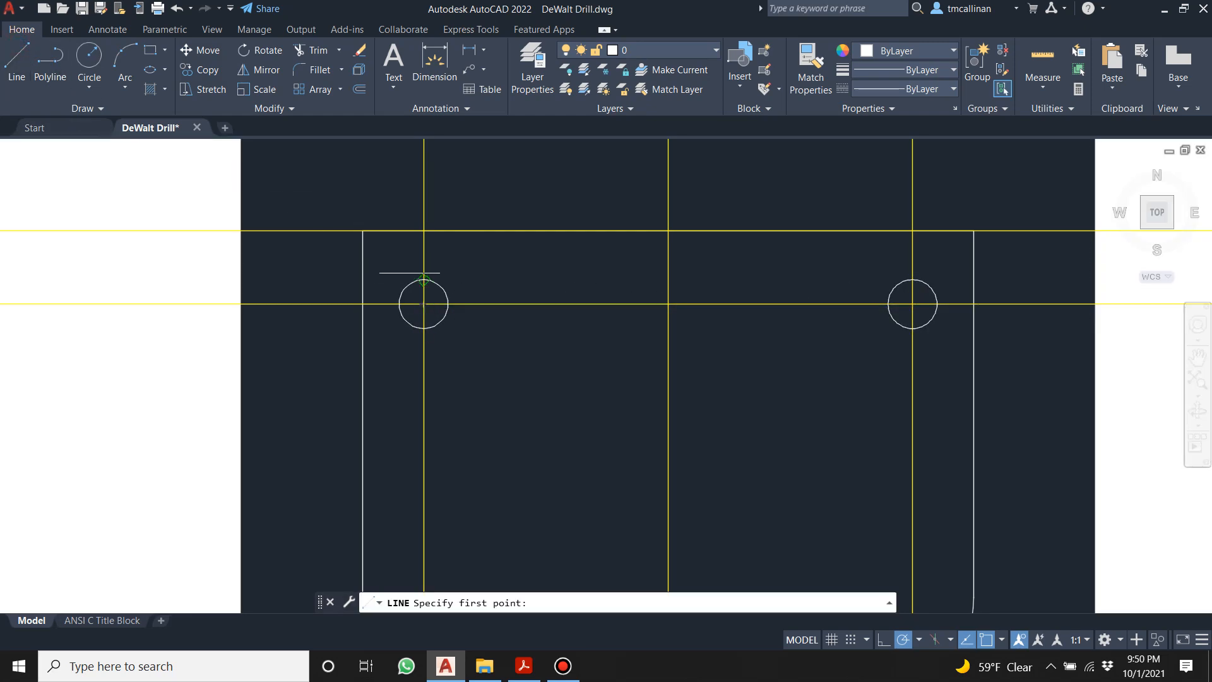
{"action": "left_click", "coordinate": [424, 279]}
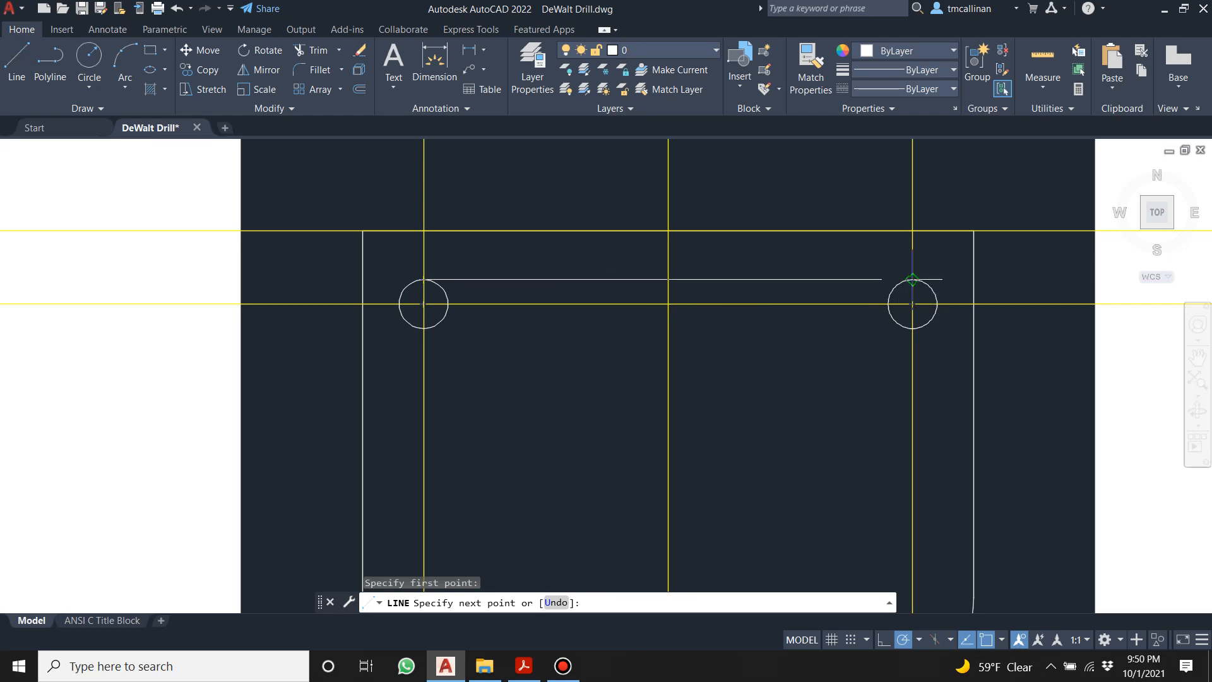
{"action": "left_click", "coordinate": [909, 280]}
{"action": "key", "text": "Escape"}
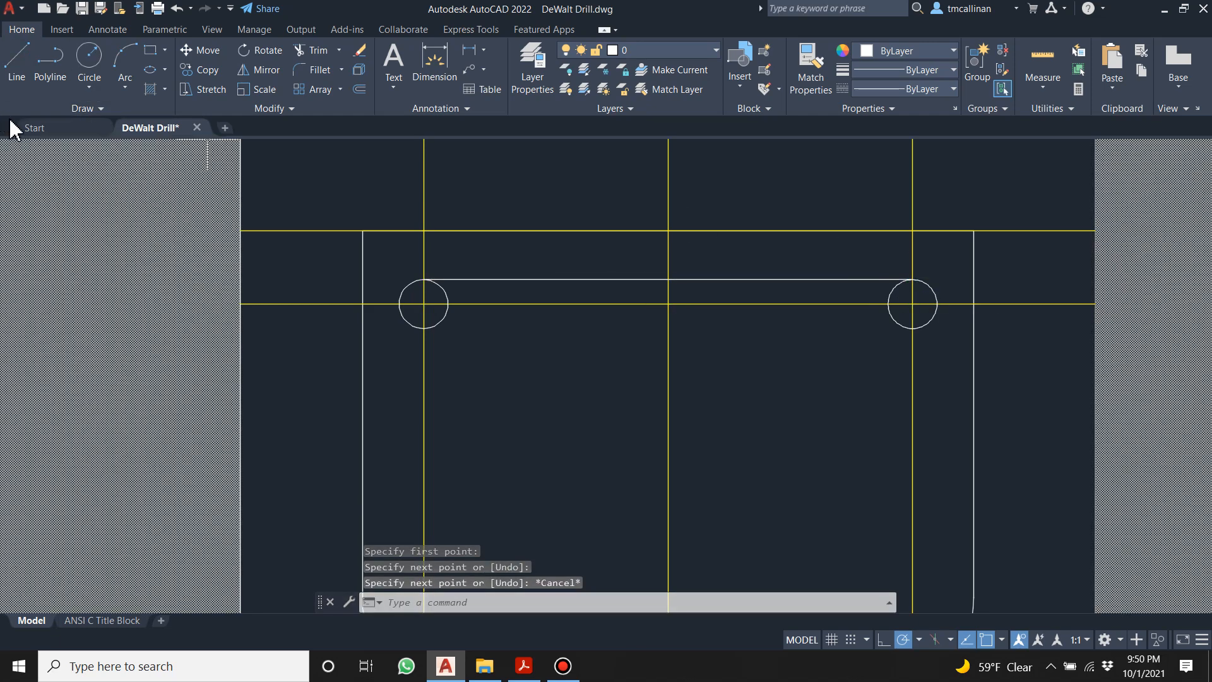
{"action": "left_click", "coordinate": [18, 60]}
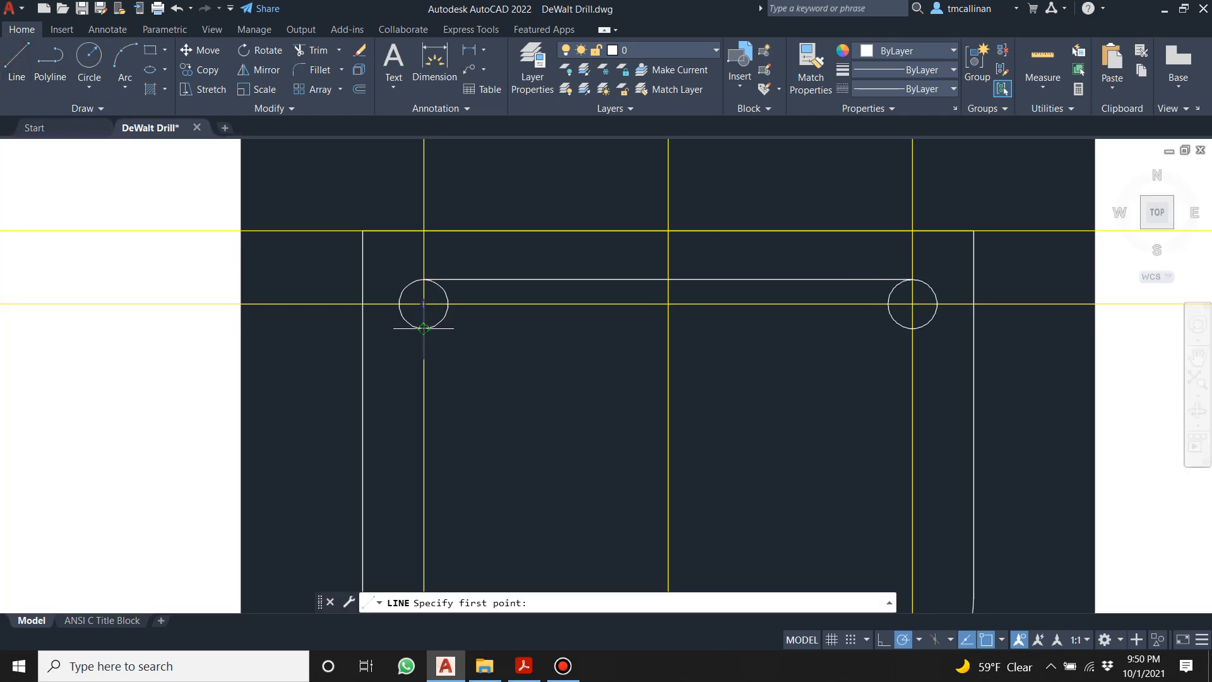
{"action": "left_click", "coordinate": [424, 328]}
{"action": "left_click", "coordinate": [912, 328]}
{"action": "key", "text": "Escape"}
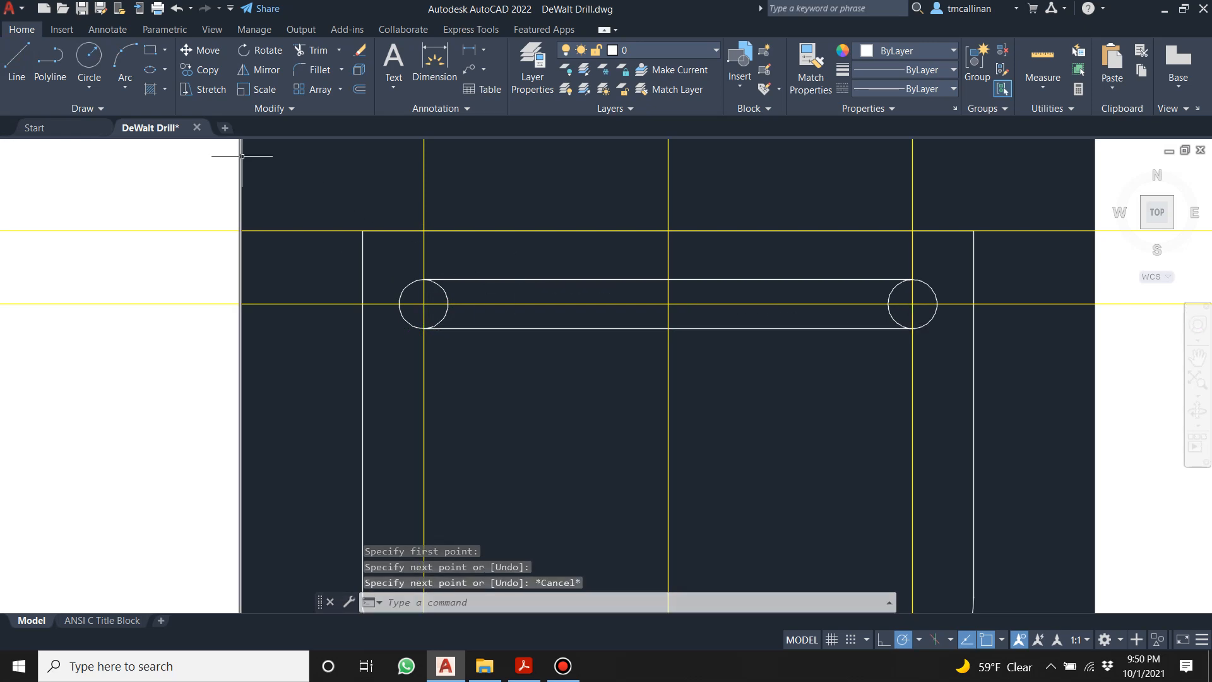
{"action": "left_click", "coordinate": [83, 9]}
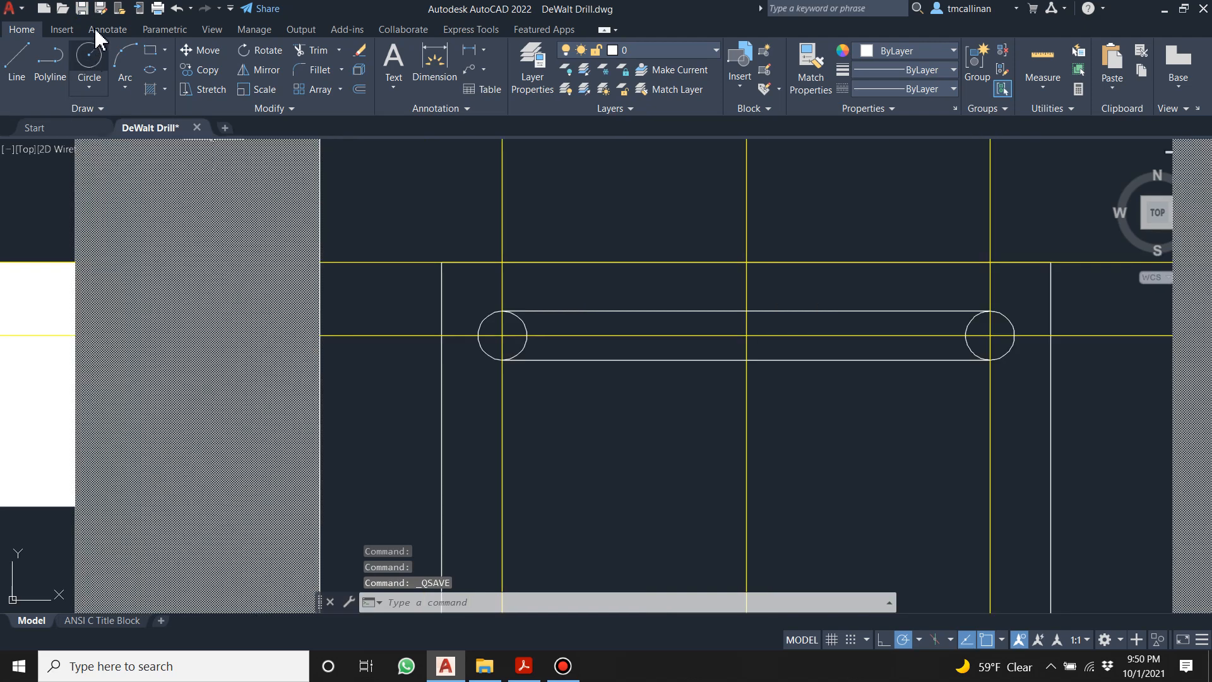
Trim the inner halves of both circles to form a closed rounded slot.
{"action": "scroll", "coordinate": [631, 316], "scroll_direction": "down", "scroll_amount": 2}
{"action": "key", "text": "Escape"}
{"action": "key", "text": "Escape"}
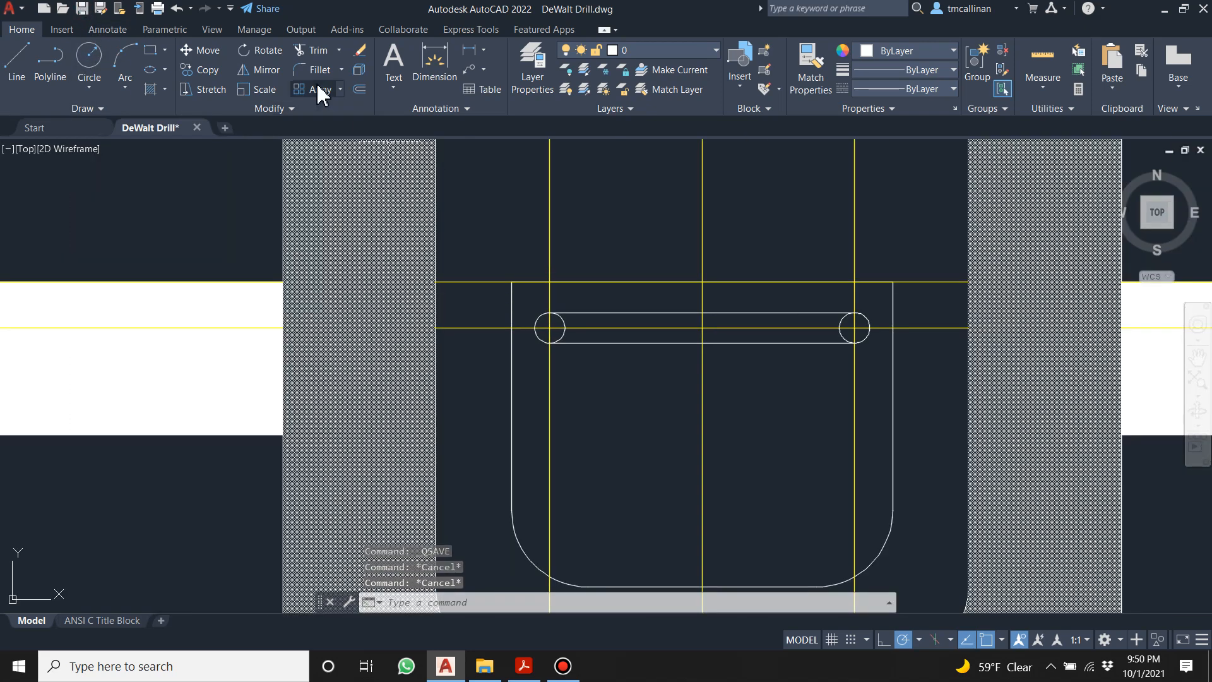
{"action": "left_click", "coordinate": [328, 51]}
{"action": "scroll", "coordinate": [612, 347], "scroll_direction": "up", "scroll_amount": 4}
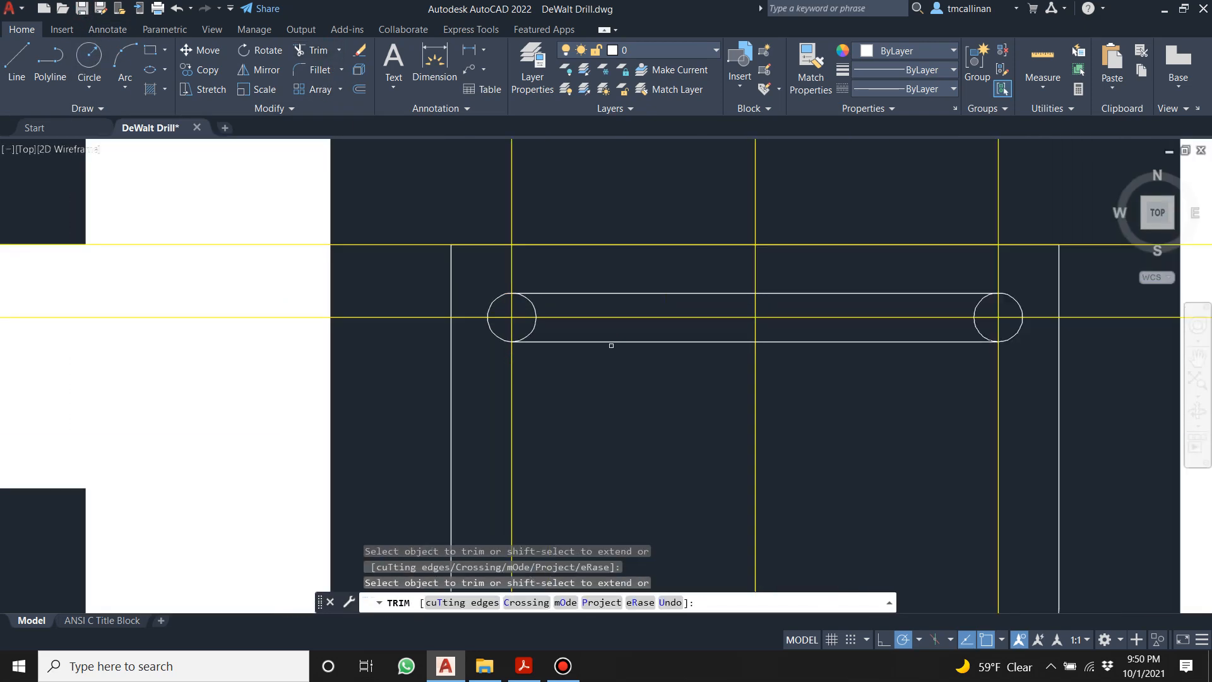
{"action": "left_click", "coordinate": [482, 278]}
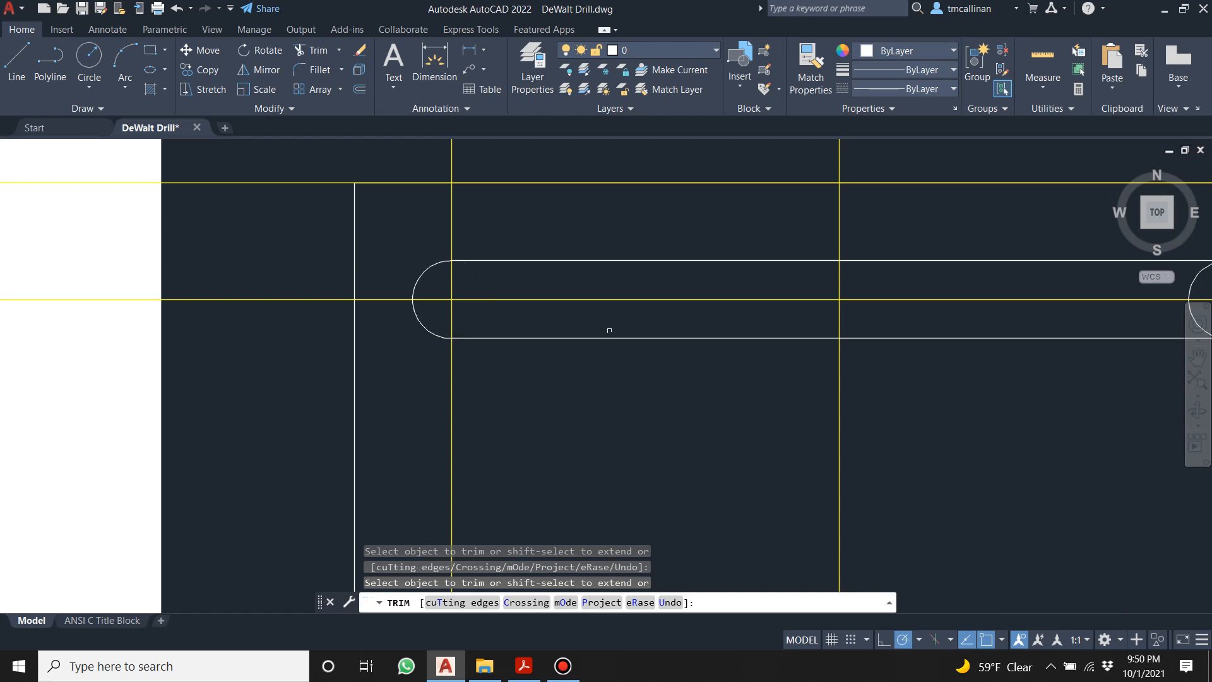
{"action": "scroll", "coordinate": [681, 329], "scroll_direction": "down", "scroll_amount": 2}
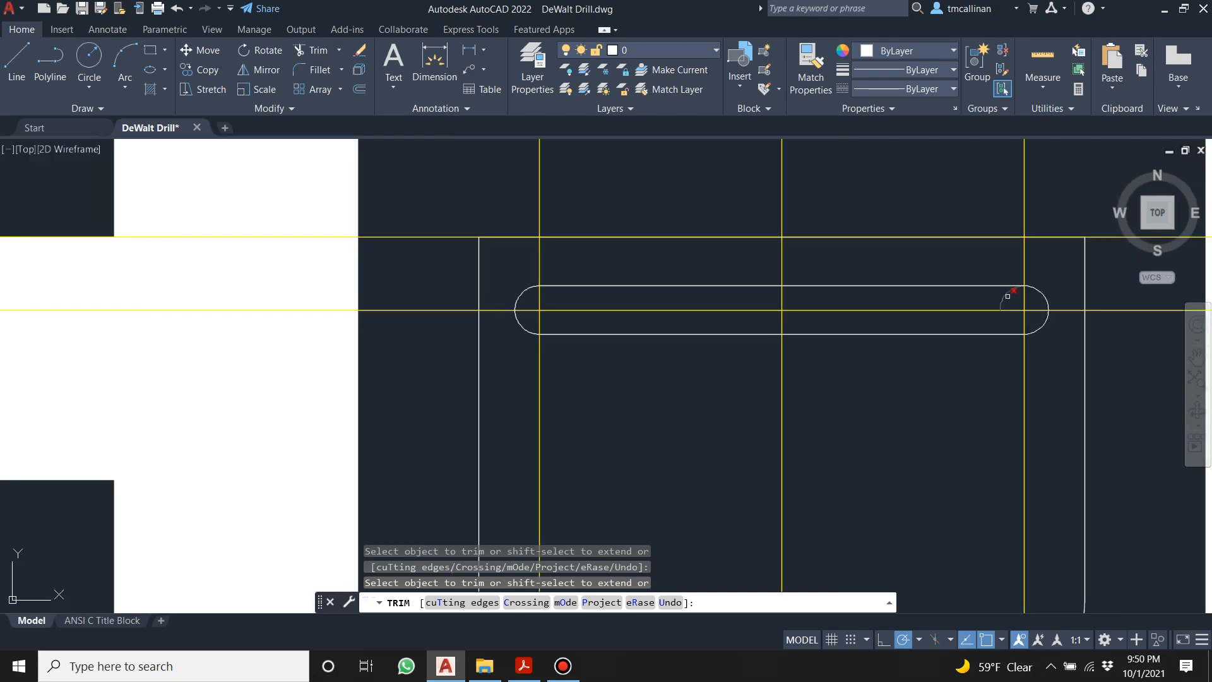
{"action": "key", "text": "Escape"}
{"action": "key", "text": "Escape"}
Delete the Solid hatch that fills the battery's two horizontal side bands.
{"action": "scroll", "coordinate": [541, 281], "scroll_direction": "down", "scroll_amount": 6}
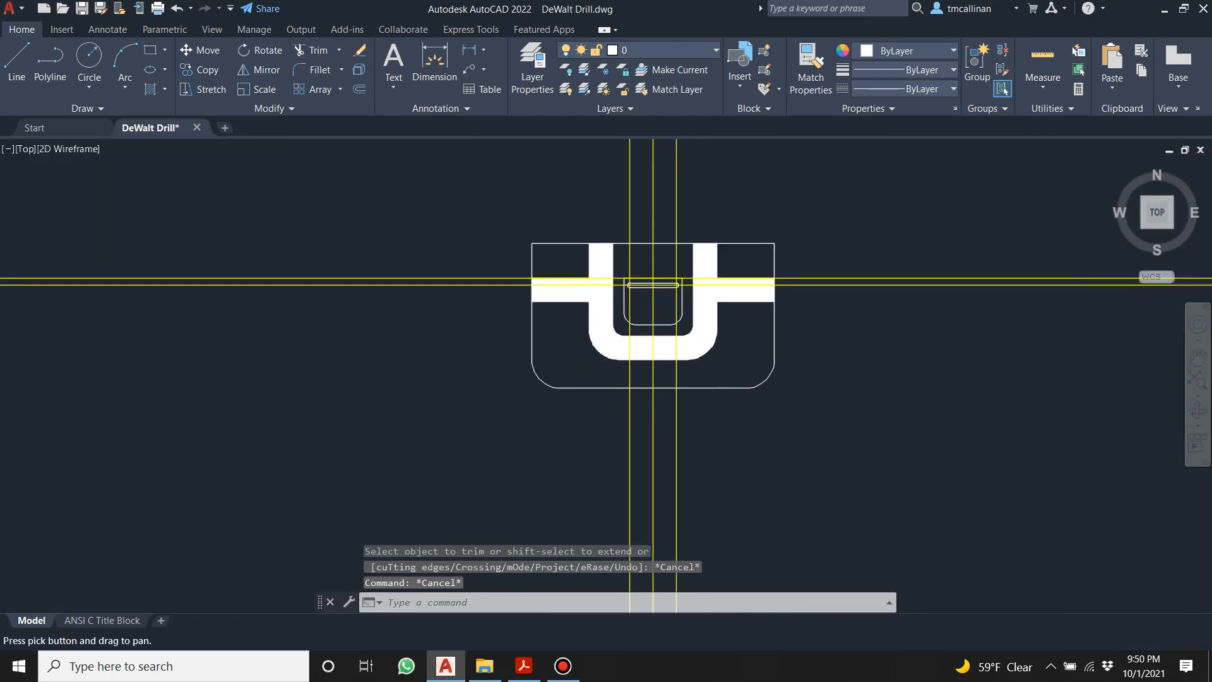
{"action": "left_click", "coordinate": [818, 320]}
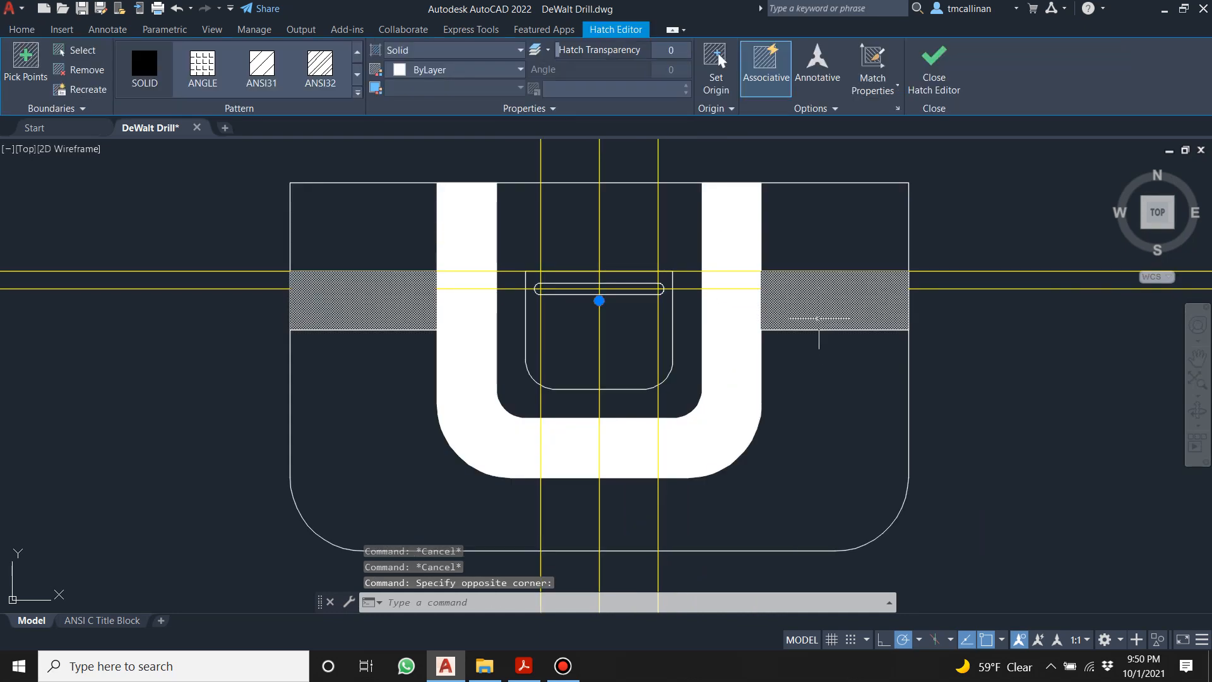
{"action": "key", "text": "Delete"}
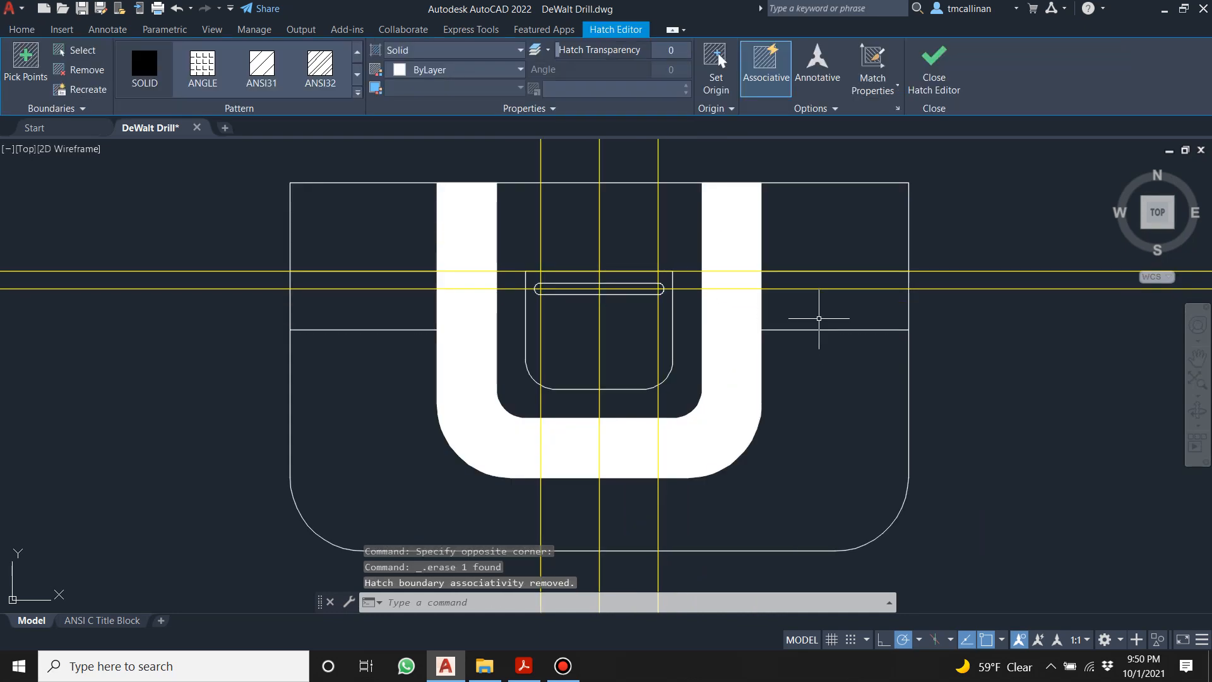
{"action": "scroll", "coordinate": [735, 302], "scroll_direction": "up", "scroll_amount": 3}
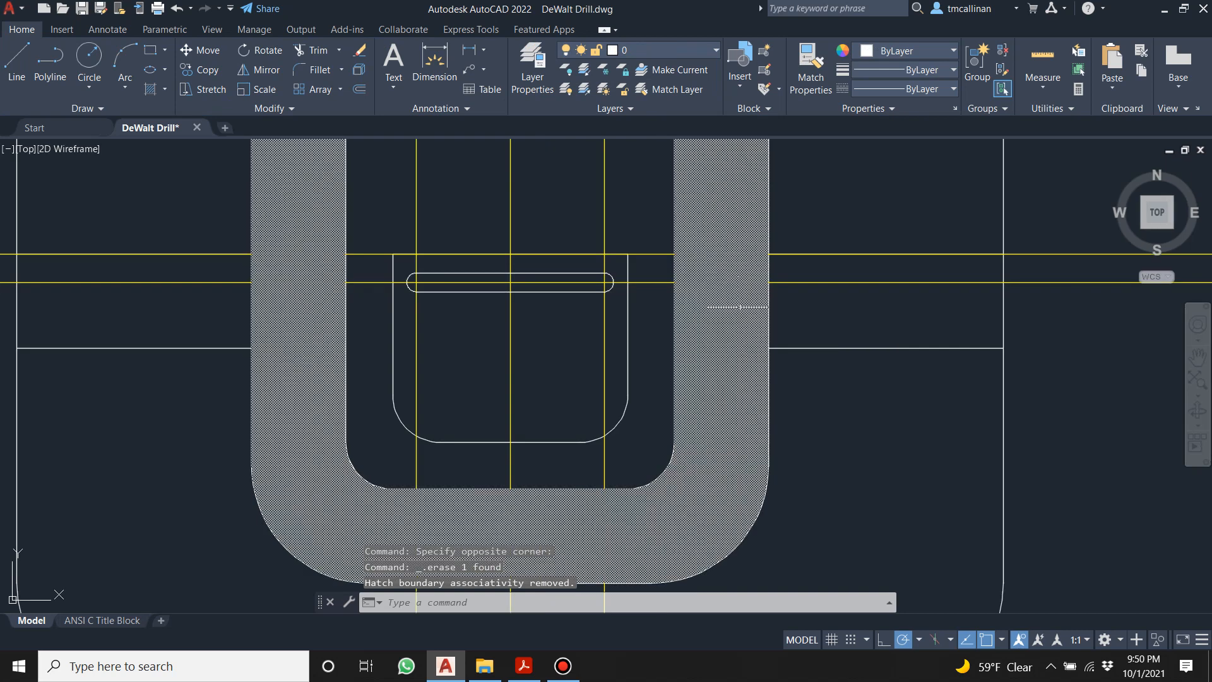
{"action": "scroll", "coordinate": [726, 304], "scroll_direction": "down", "scroll_amount": 4}
{"action": "scroll", "coordinate": [638, 297], "scroll_direction": "up", "scroll_amount": 3}
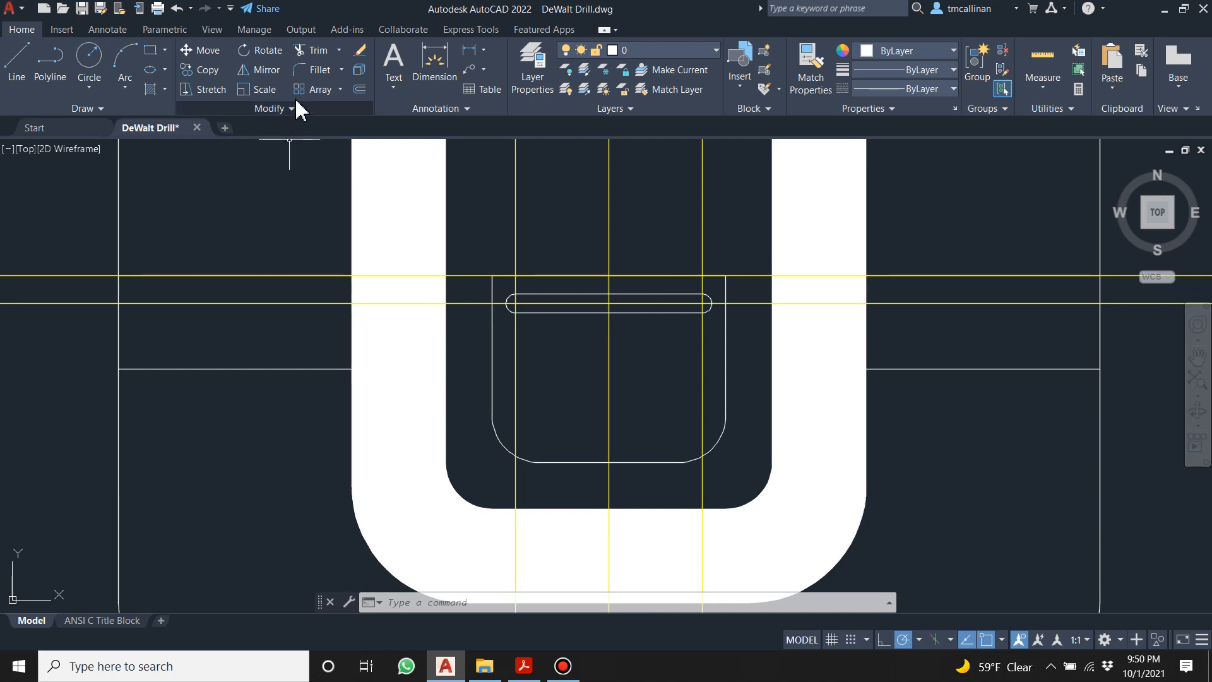
Create a rectangular array of the closed rounded slot with 1 column and 5 rows.
{"action": "left_click", "coordinate": [313, 89]}
{"action": "scroll", "coordinate": [567, 325], "scroll_direction": "up", "scroll_amount": 2}
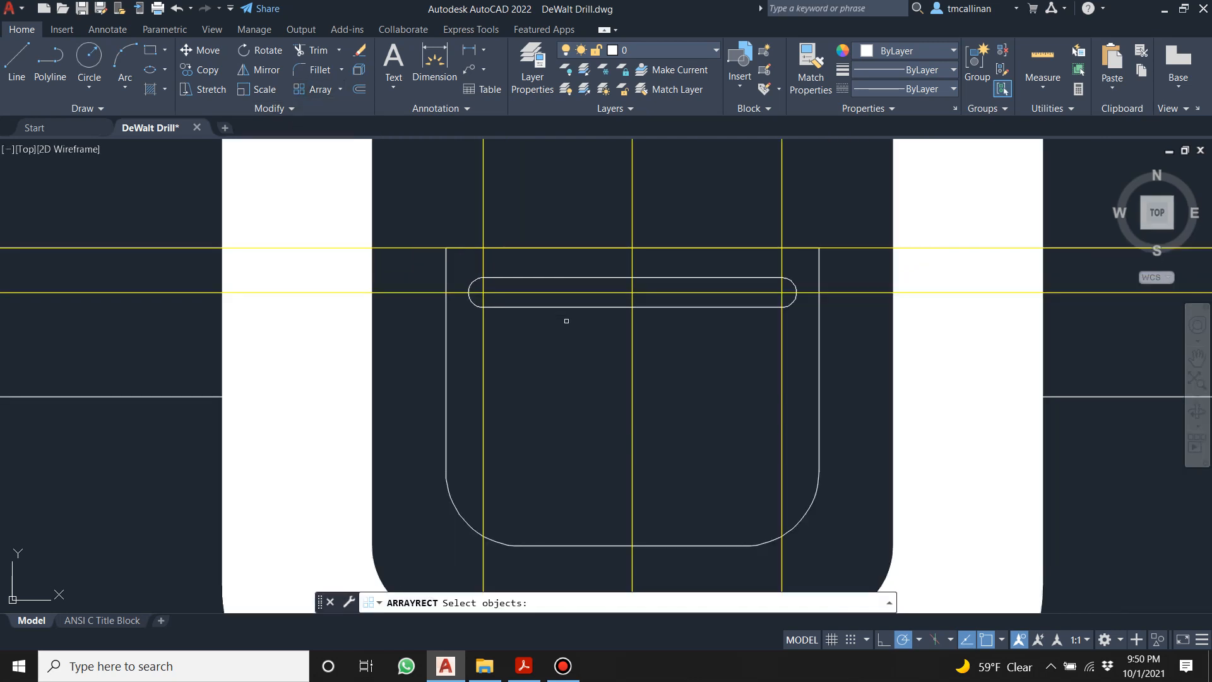
{"action": "left_click", "coordinate": [458, 260]}
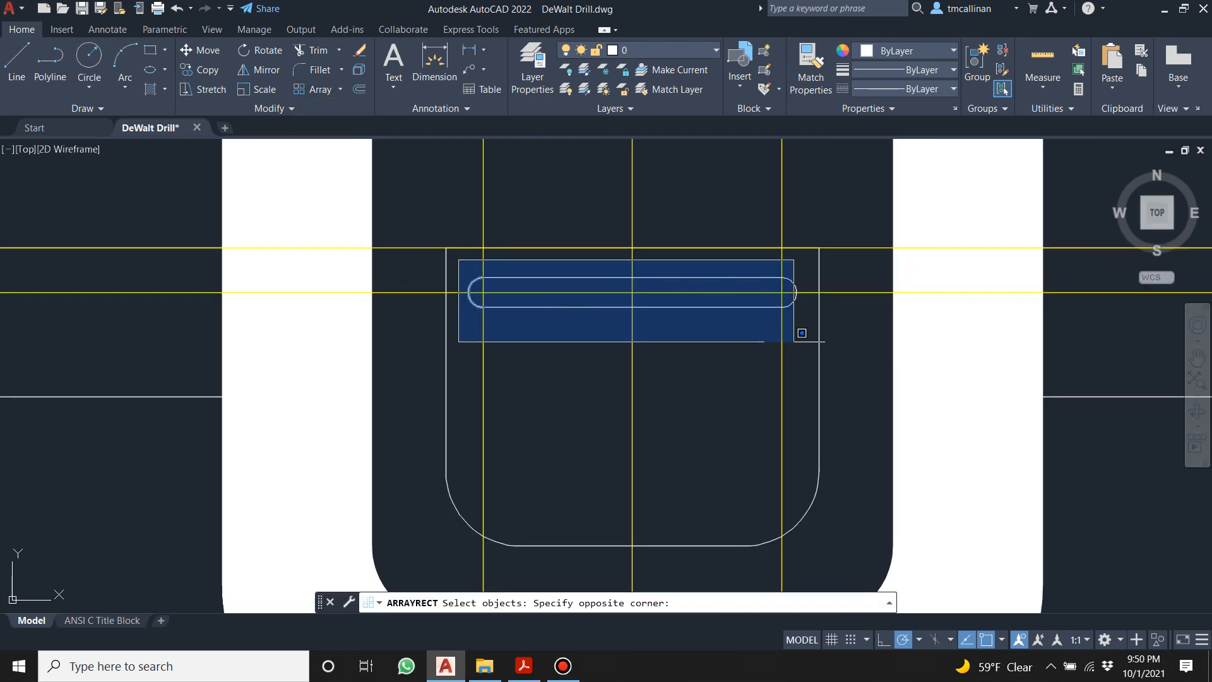
{"action": "left_click", "coordinate": [801, 325]}
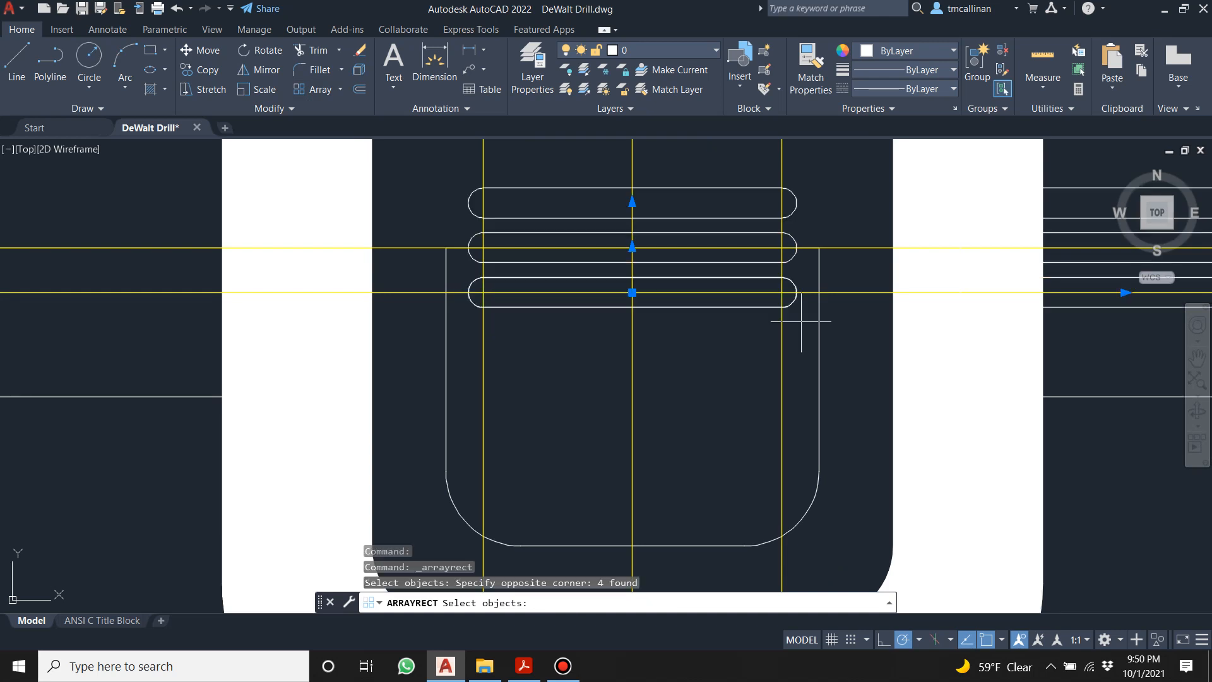
{"action": "key", "text": "Return"}
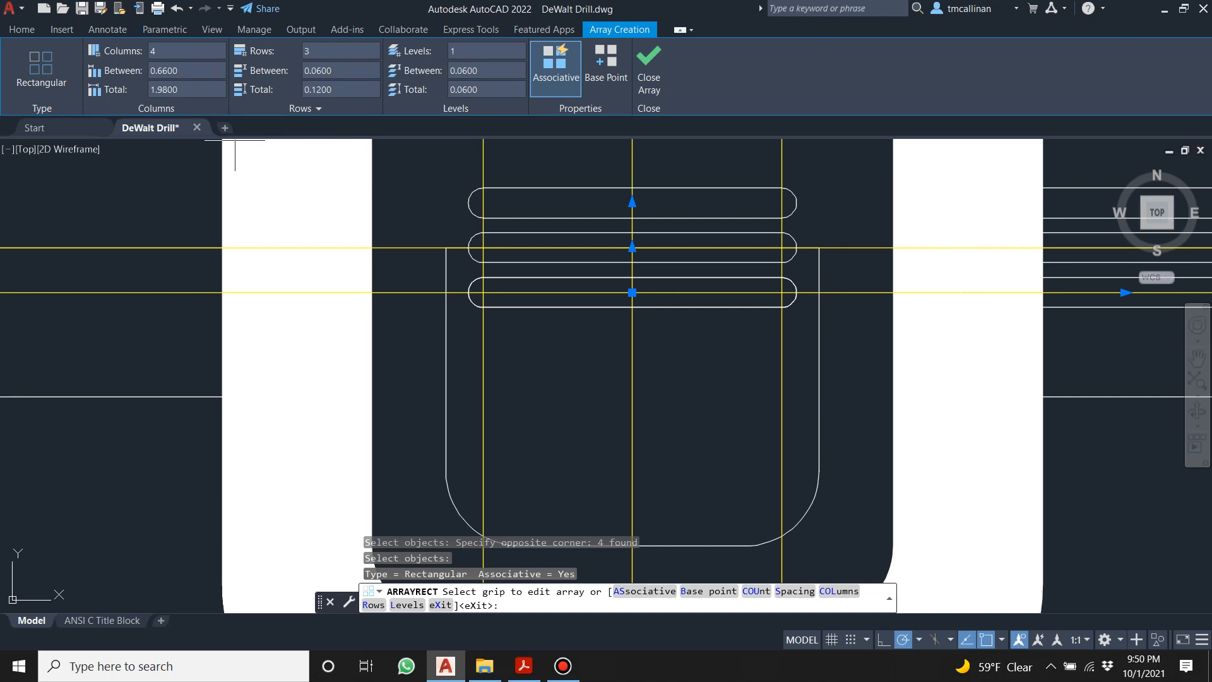
{"action": "scroll", "coordinate": [613, 165], "scroll_direction": "down", "scroll_amount": 4}
{"action": "scroll", "coordinate": [613, 164], "scroll_direction": "up", "scroll_amount": 2}
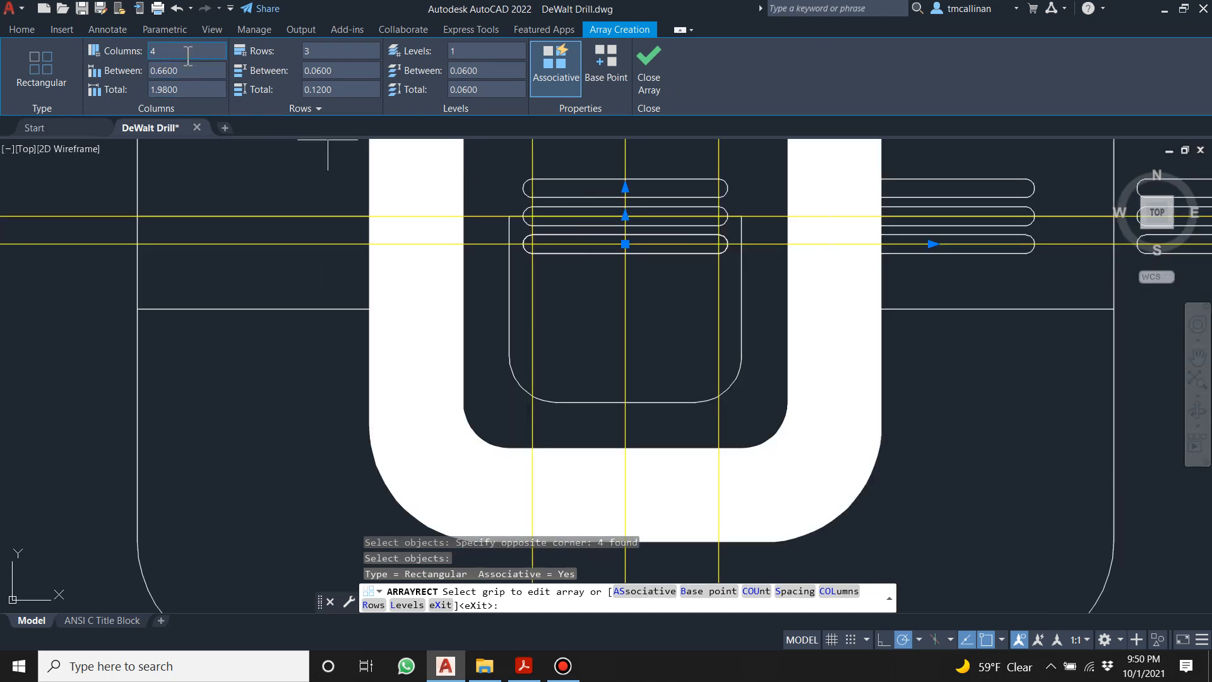
{"action": "double_click", "coordinate": [165, 52]}
{"action": "type", "text": "1"}
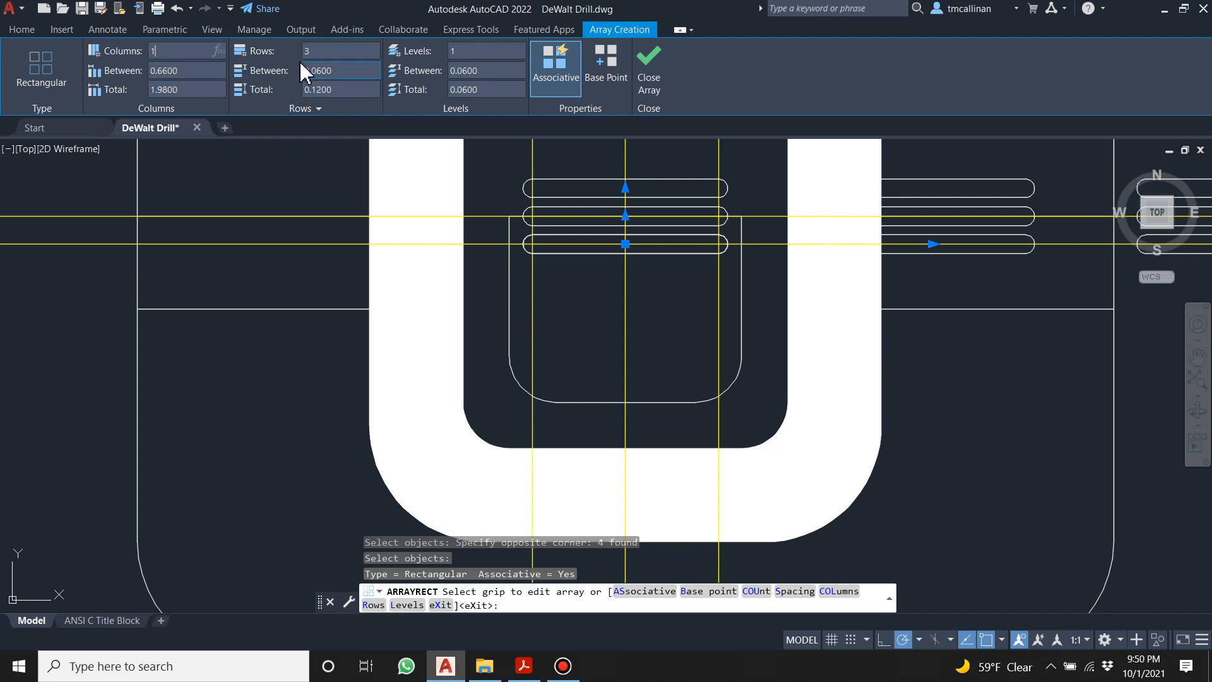
{"action": "key", "text": "Return"}
{"action": "left_click", "coordinate": [329, 50]}
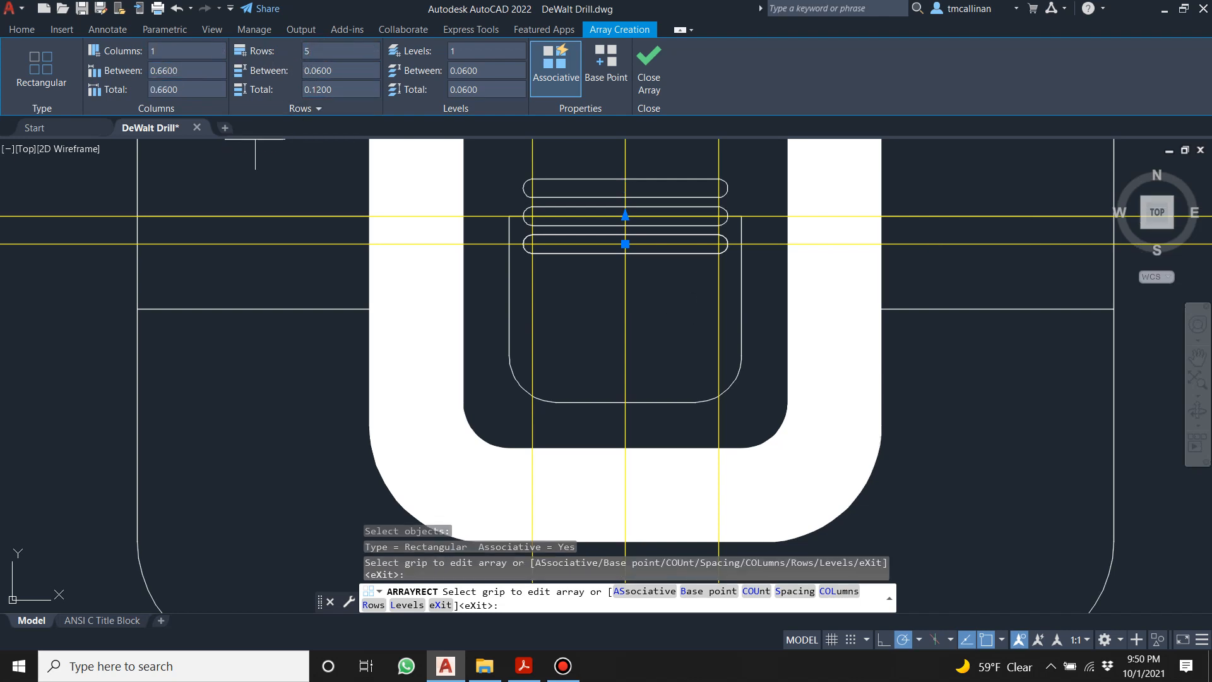
{"action": "key", "text": "Return"}
{"action": "scroll", "coordinate": [640, 253], "scroll_direction": "down", "scroll_amount": 2}
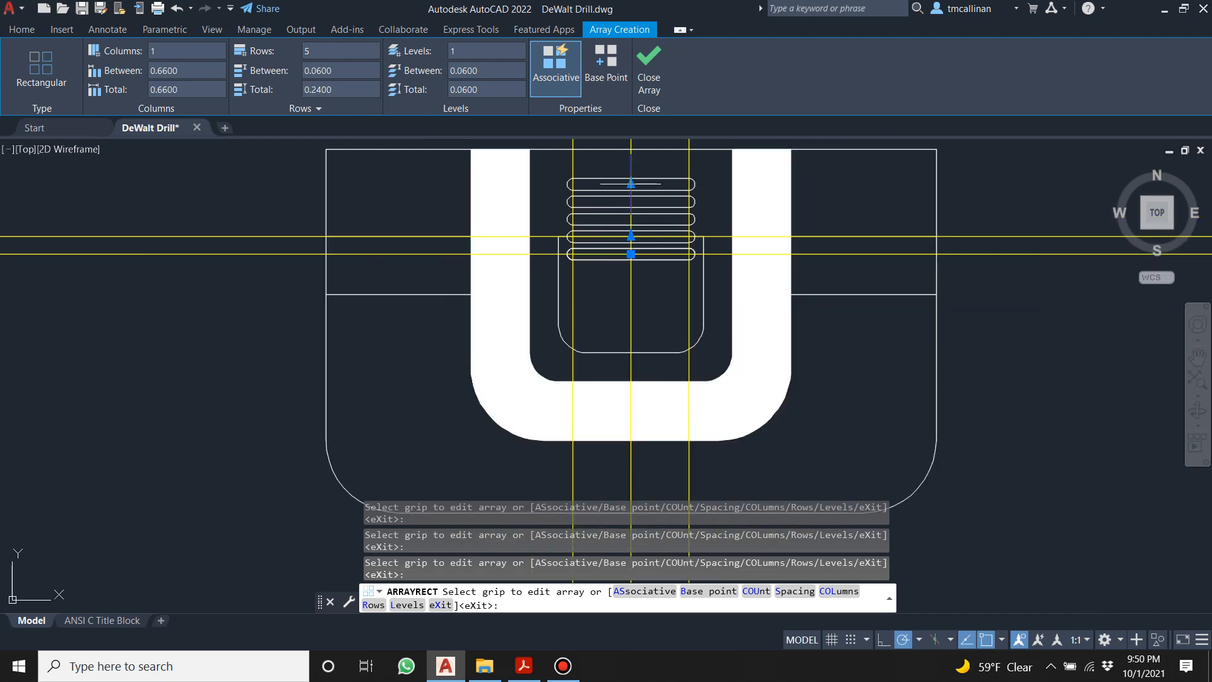
Flip the array's five rows downward into the inner rectangle at -0.06 spacing and finish the array.
{"action": "left_click", "coordinate": [630, 183]}
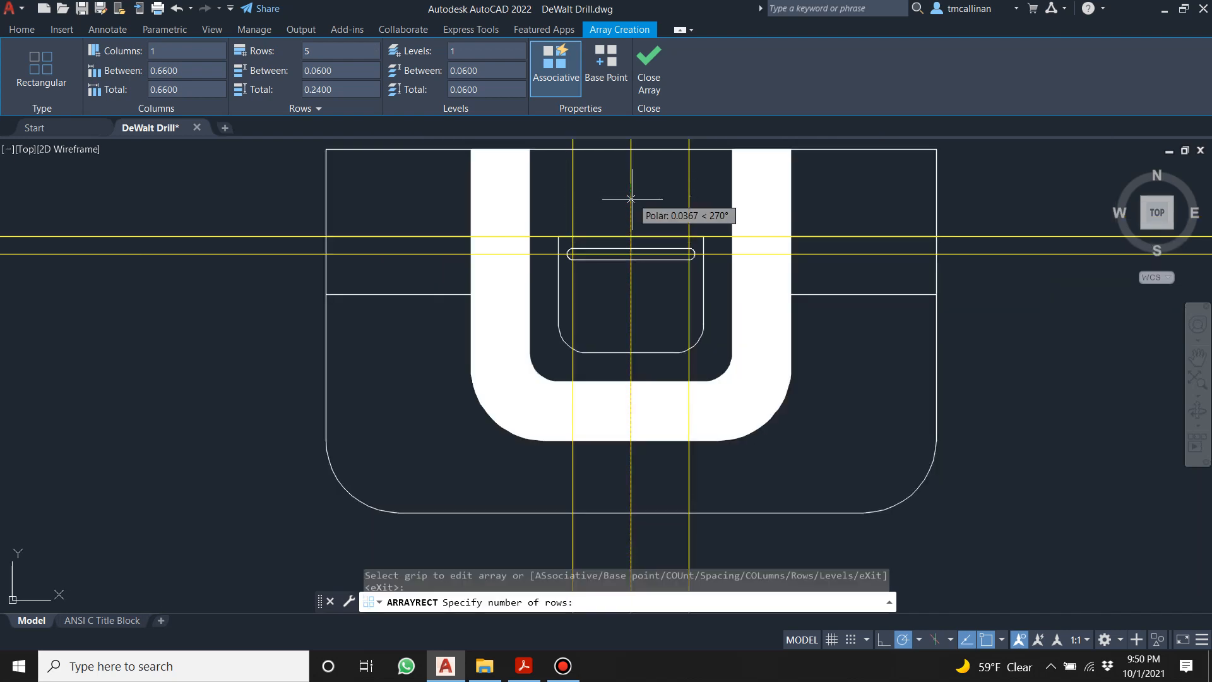
{"action": "left_click", "coordinate": [631, 329]}
{"action": "scroll", "coordinate": [631, 277], "scroll_direction": "up", "scroll_amount": 2}
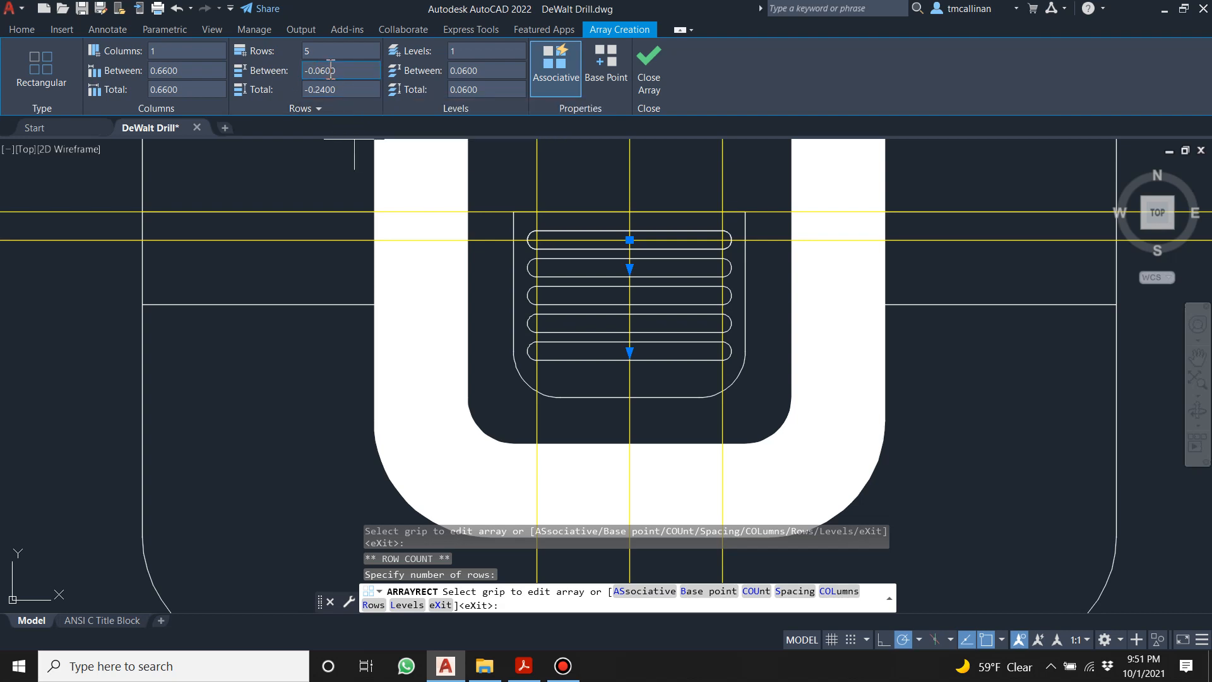
{"action": "left_click", "coordinate": [646, 57]}
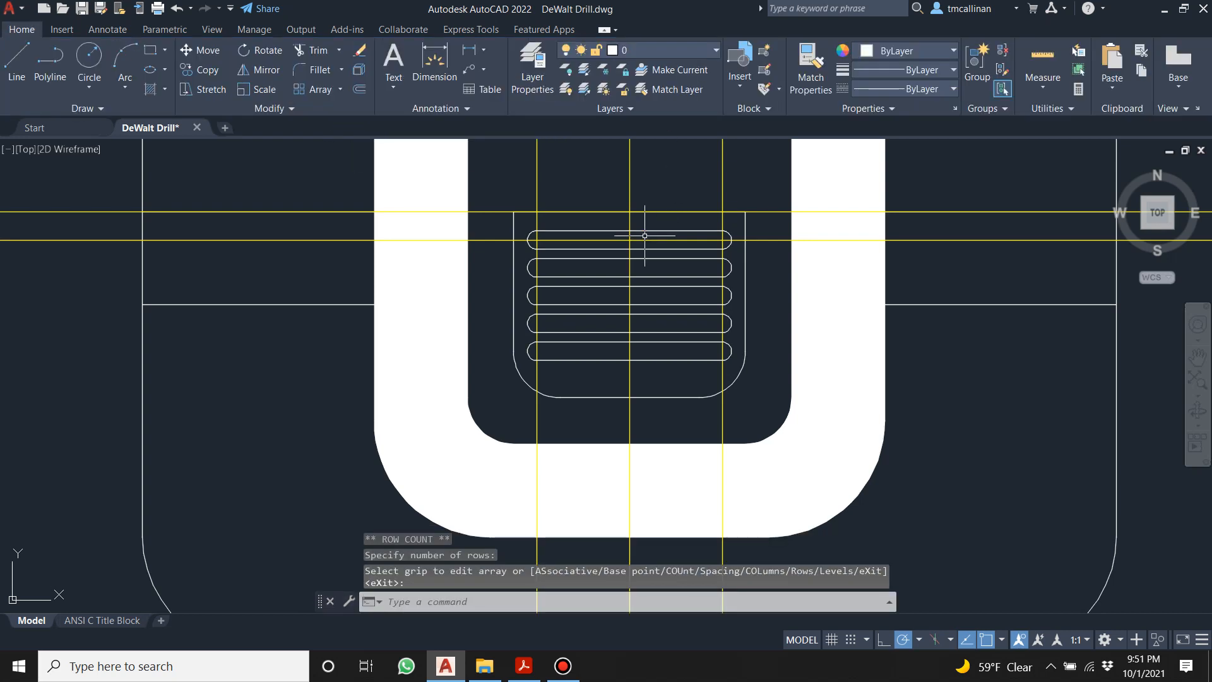
Turn off the CONST5 construction layer.
{"action": "scroll", "coordinate": [646, 249], "scroll_direction": "down", "scroll_amount": 4}
{"action": "scroll", "coordinate": [646, 249], "scroll_direction": "down", "scroll_amount": 2}
{"action": "key", "text": "Escape"}
{"action": "scroll", "coordinate": [676, 205], "scroll_direction": "up", "scroll_amount": 2}
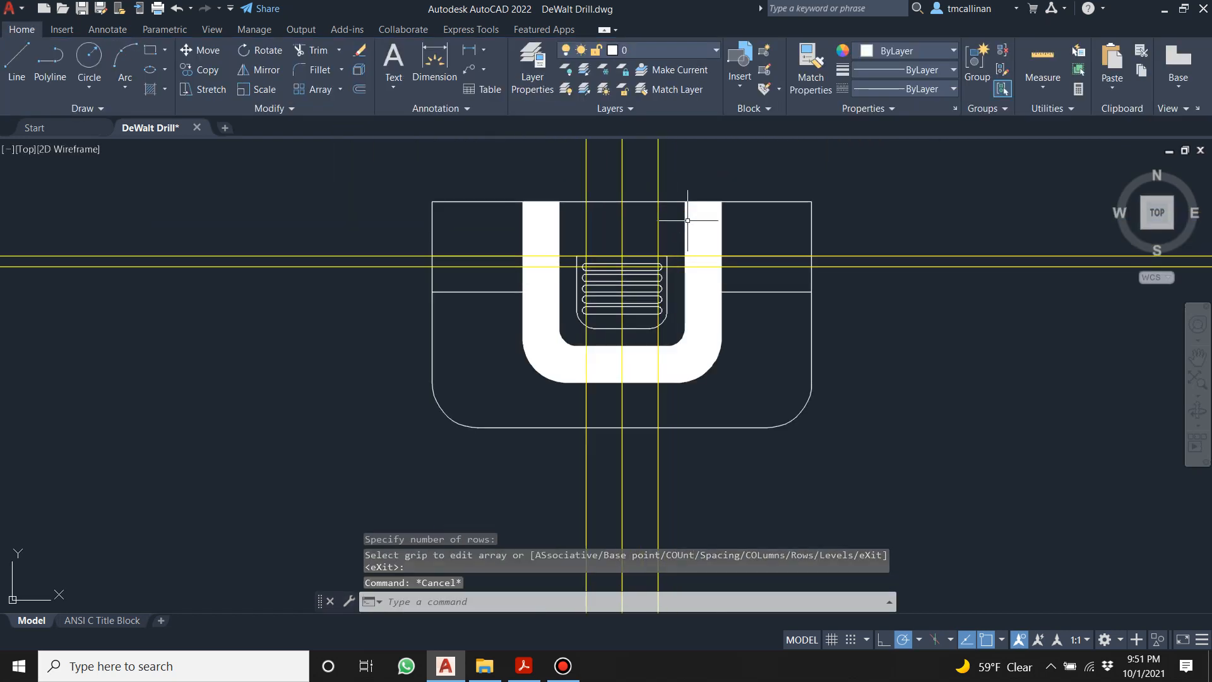
{"action": "scroll", "coordinate": [606, 190], "scroll_direction": "down", "scroll_amount": 2}
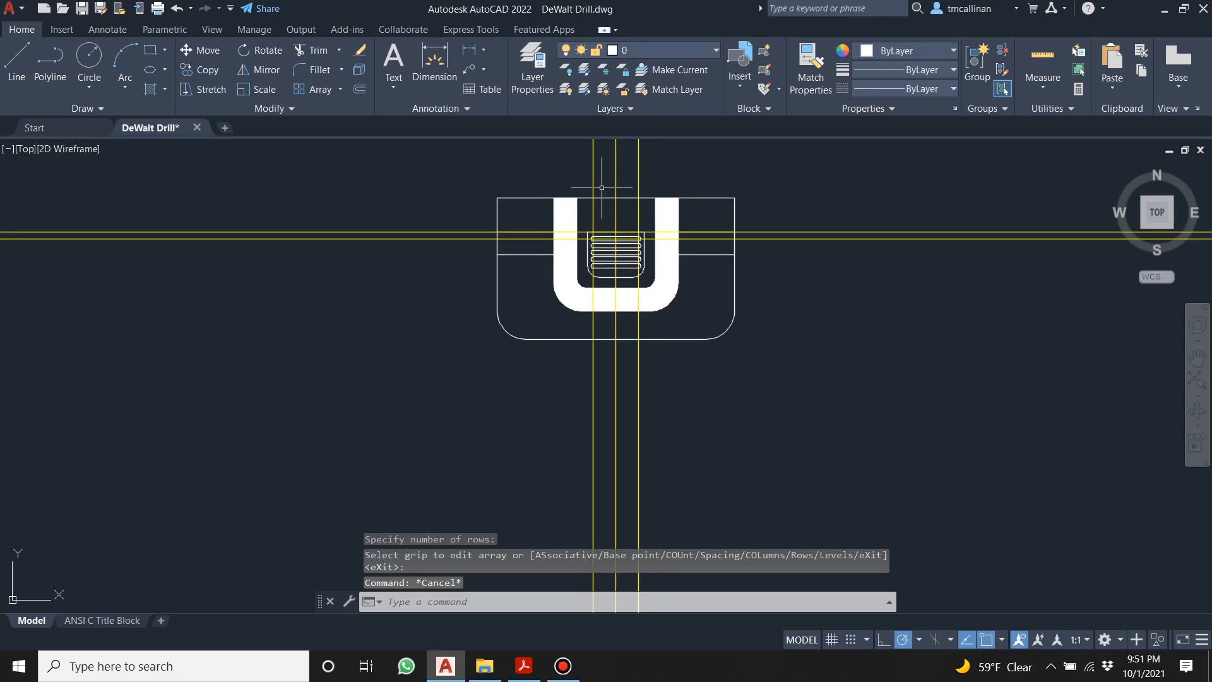
{"action": "left_click", "coordinate": [660, 50]}
{"action": "left_click", "coordinate": [567, 163]}
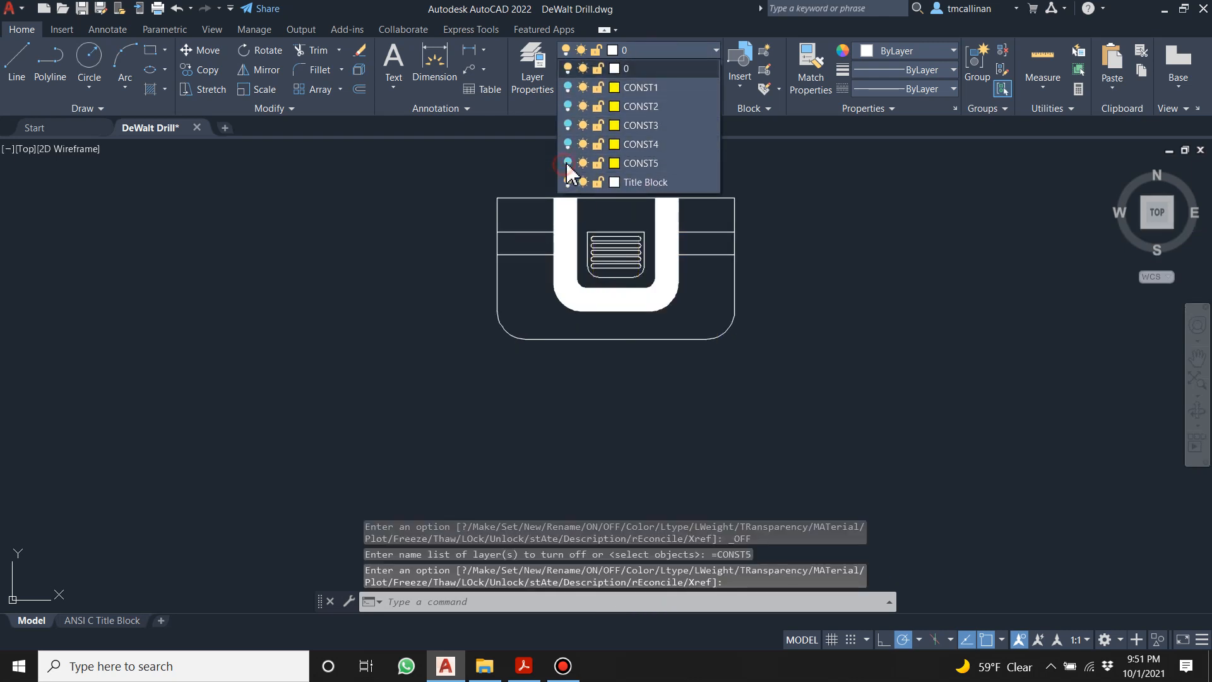
{"action": "key", "text": "Escape"}
Move the whole battery by its top-left corner onto the lower-left corner of the drill handle's base.
{"action": "scroll", "coordinate": [467, 266], "scroll_direction": "down", "scroll_amount": 6}
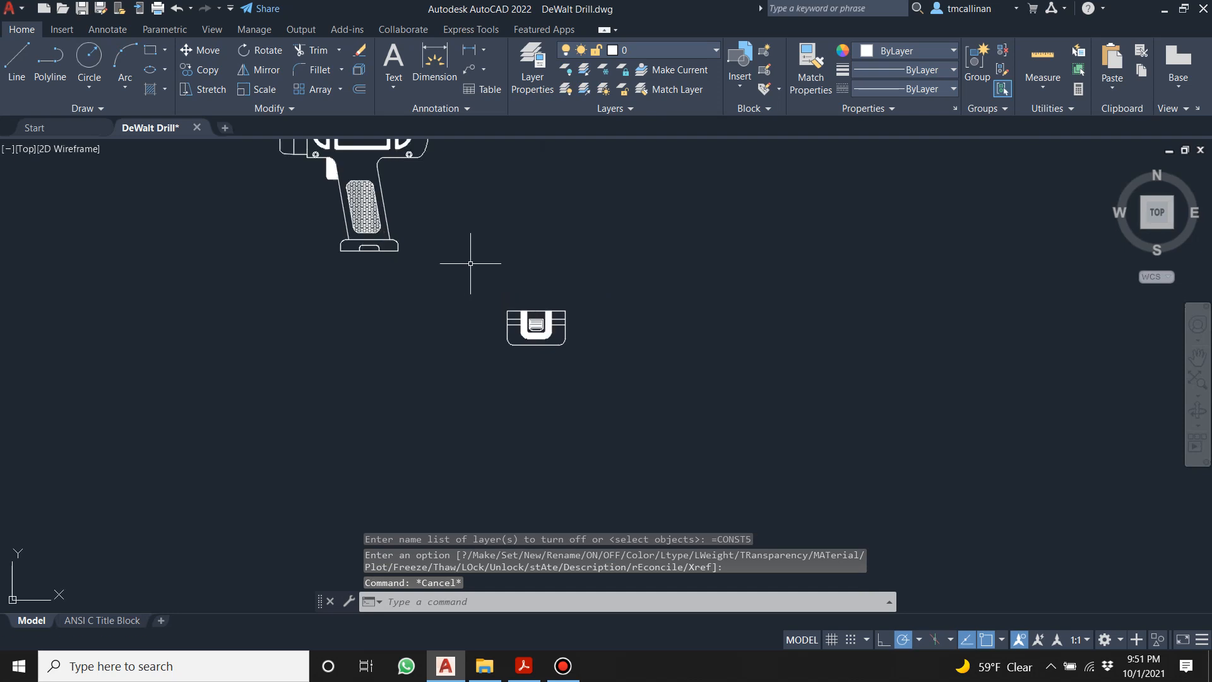
{"action": "scroll", "coordinate": [470, 264], "scroll_direction": "up", "scroll_amount": 2}
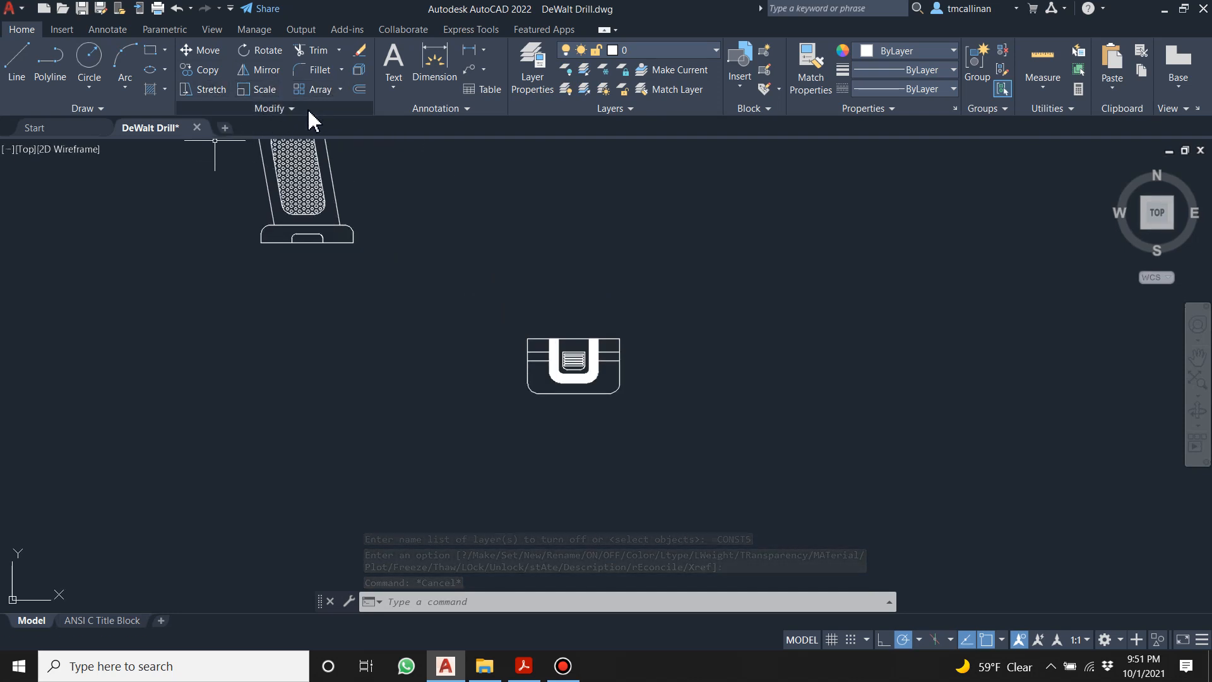
{"action": "left_click", "coordinate": [193, 51]}
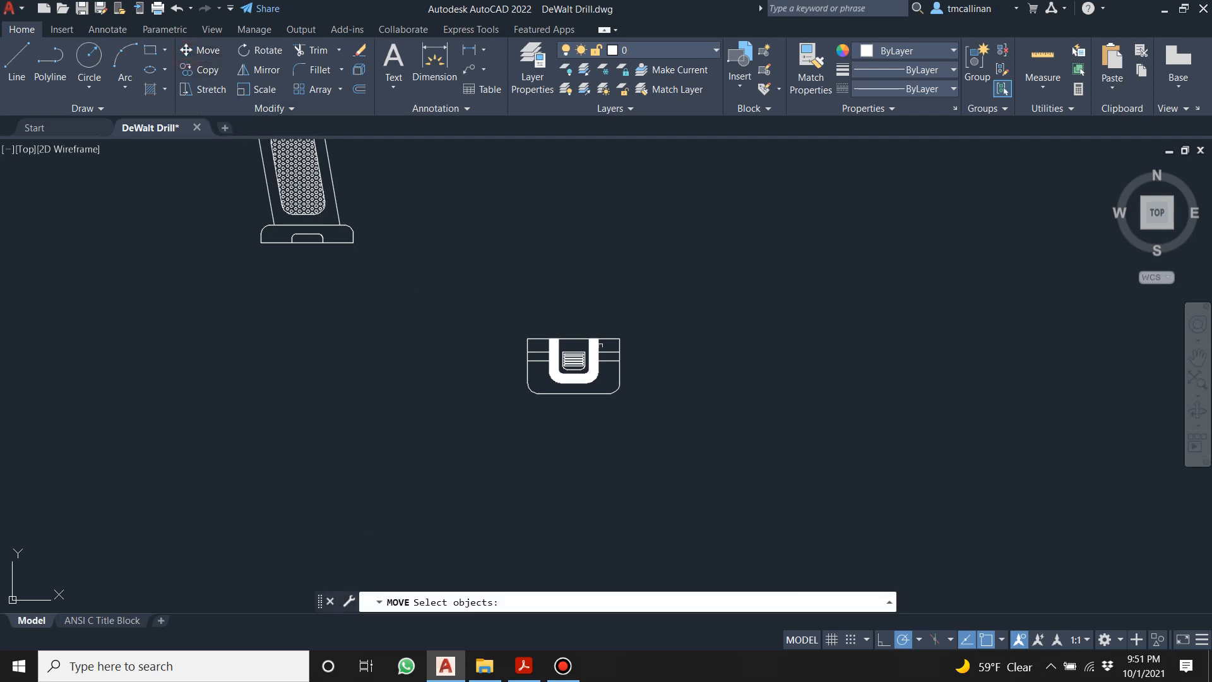
{"action": "left_click", "coordinate": [514, 314]}
{"action": "left_click", "coordinate": [797, 486]}
{"action": "key", "text": "Return"}
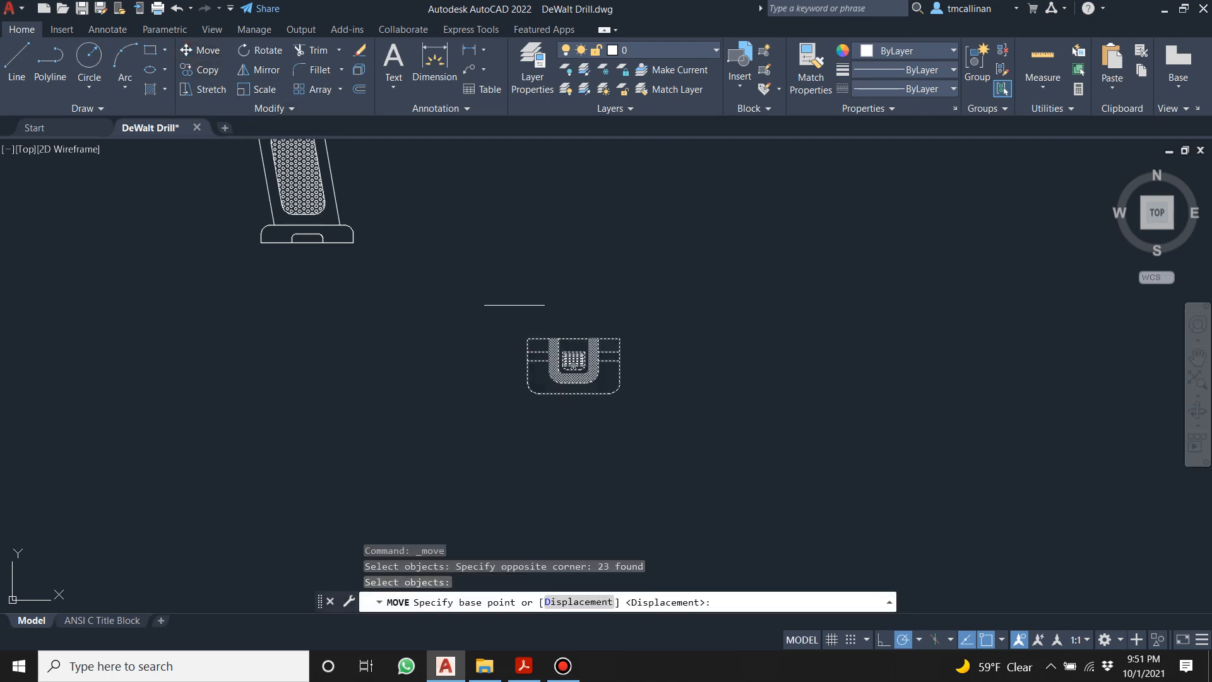
{"action": "scroll", "coordinate": [512, 322], "scroll_direction": "up", "scroll_amount": 4}
{"action": "left_click", "coordinate": [552, 371]}
{"action": "scroll", "coordinate": [552, 372], "scroll_direction": "down", "scroll_amount": 4}
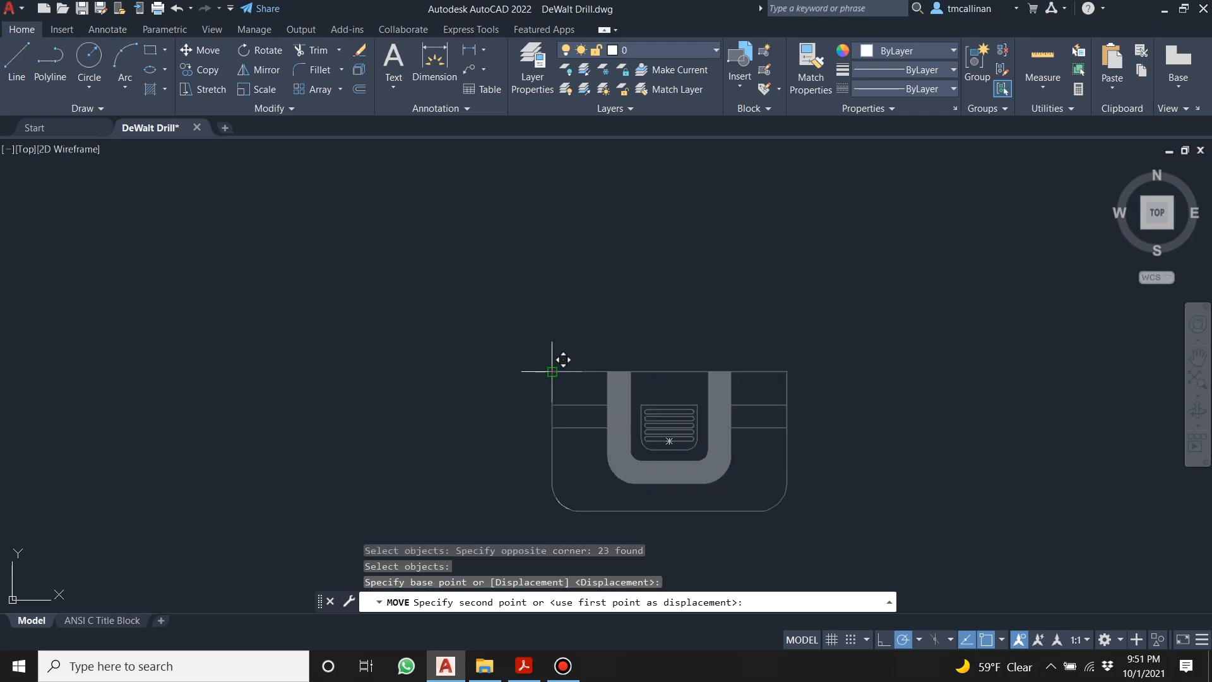
{"action": "left_click", "coordinate": [286, 257]}
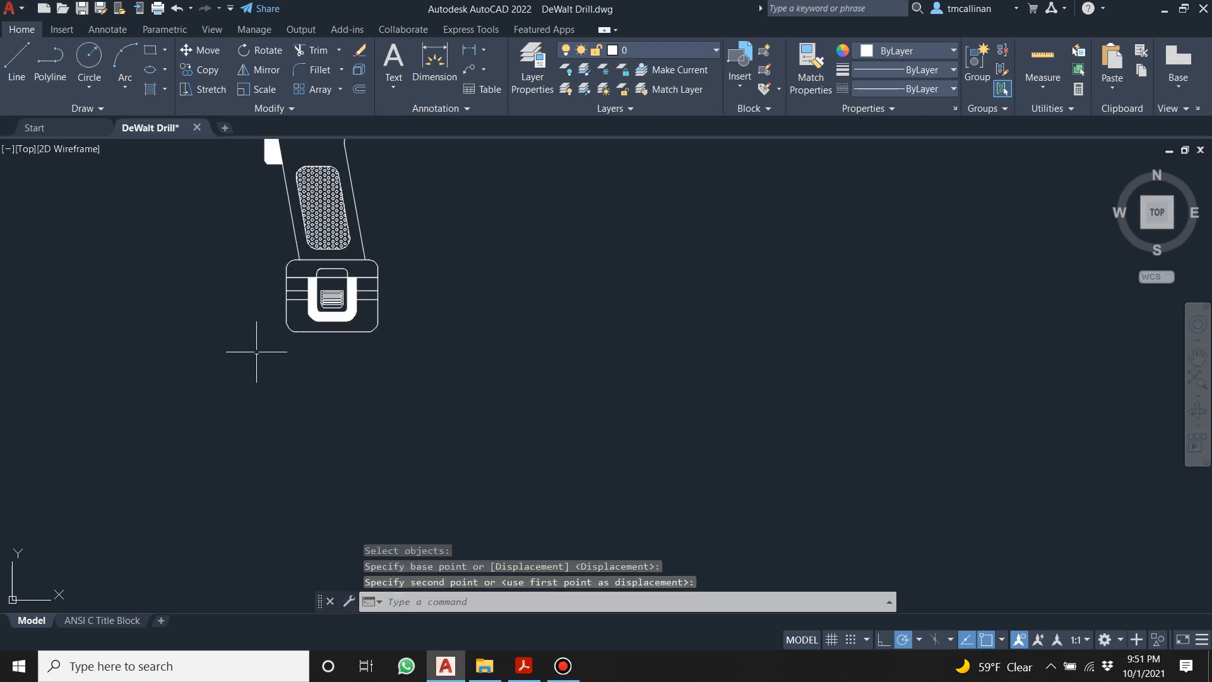
{"action": "key", "text": "Escape"}
Examine the battery's fit against the handle base and review the complete drill.
{"action": "scroll", "coordinate": [273, 285], "scroll_direction": "up", "scroll_amount": 3}
{"action": "scroll", "coordinate": [273, 285], "scroll_direction": "up", "scroll_amount": 4}
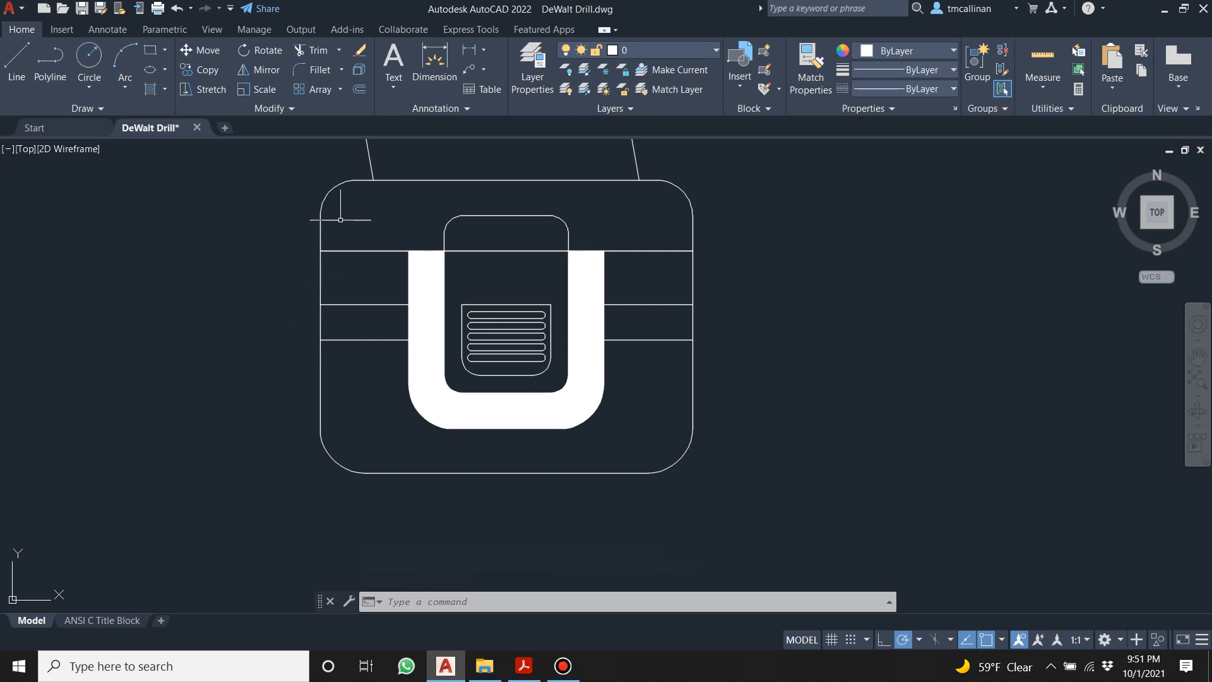
{"action": "scroll", "coordinate": [340, 221], "scroll_direction": "down", "scroll_amount": 4}
{"action": "scroll", "coordinate": [343, 226], "scroll_direction": "up", "scroll_amount": 4}
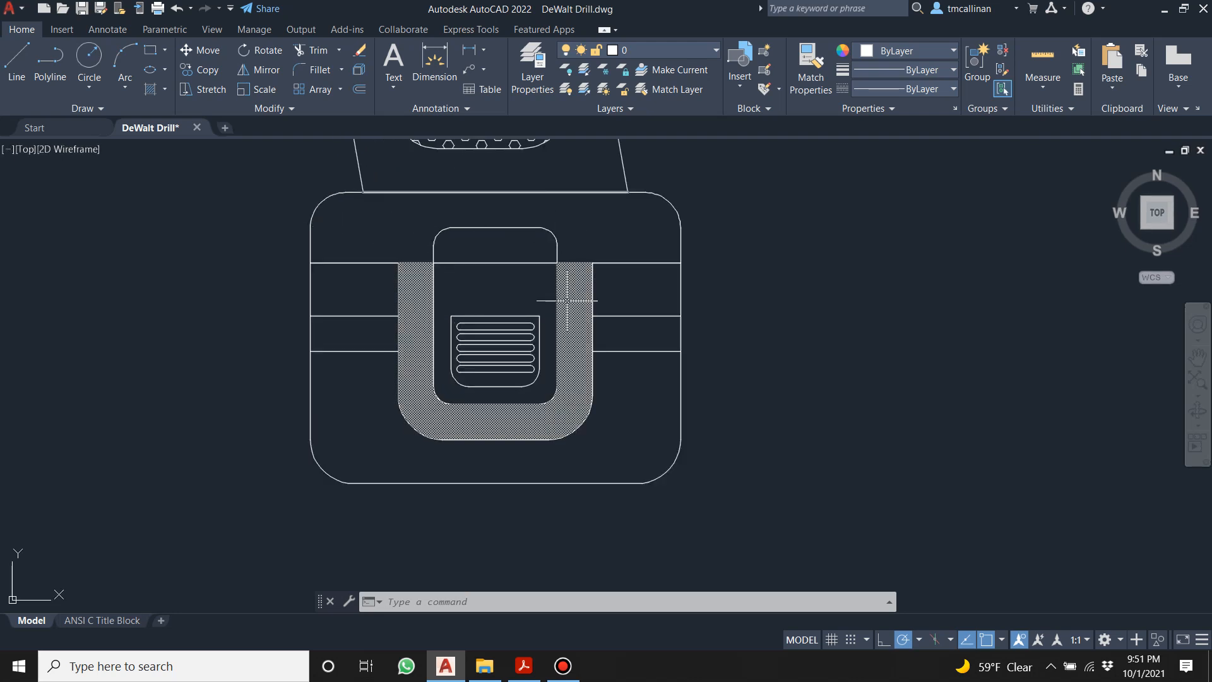
{"action": "scroll", "coordinate": [537, 221], "scroll_direction": "down", "scroll_amount": 4}
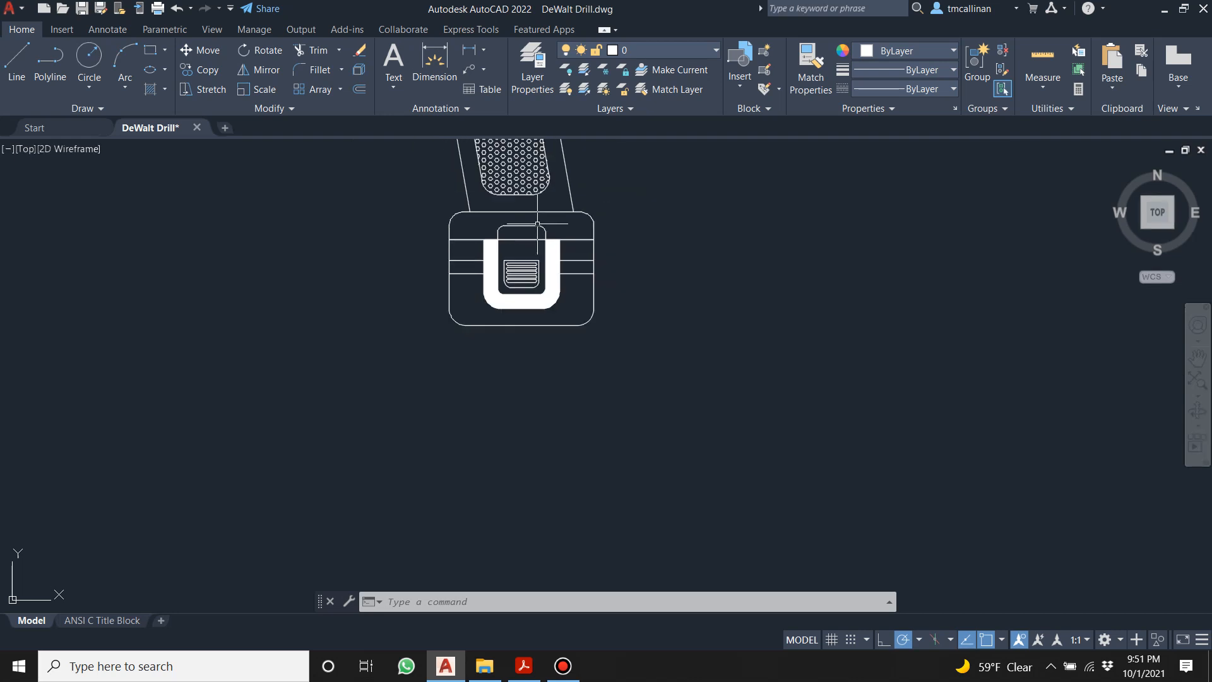
{"action": "scroll", "coordinate": [416, 217], "scroll_direction": "up", "scroll_amount": 2}
{"action": "scroll", "coordinate": [409, 241], "scroll_direction": "down", "scroll_amount": 5}
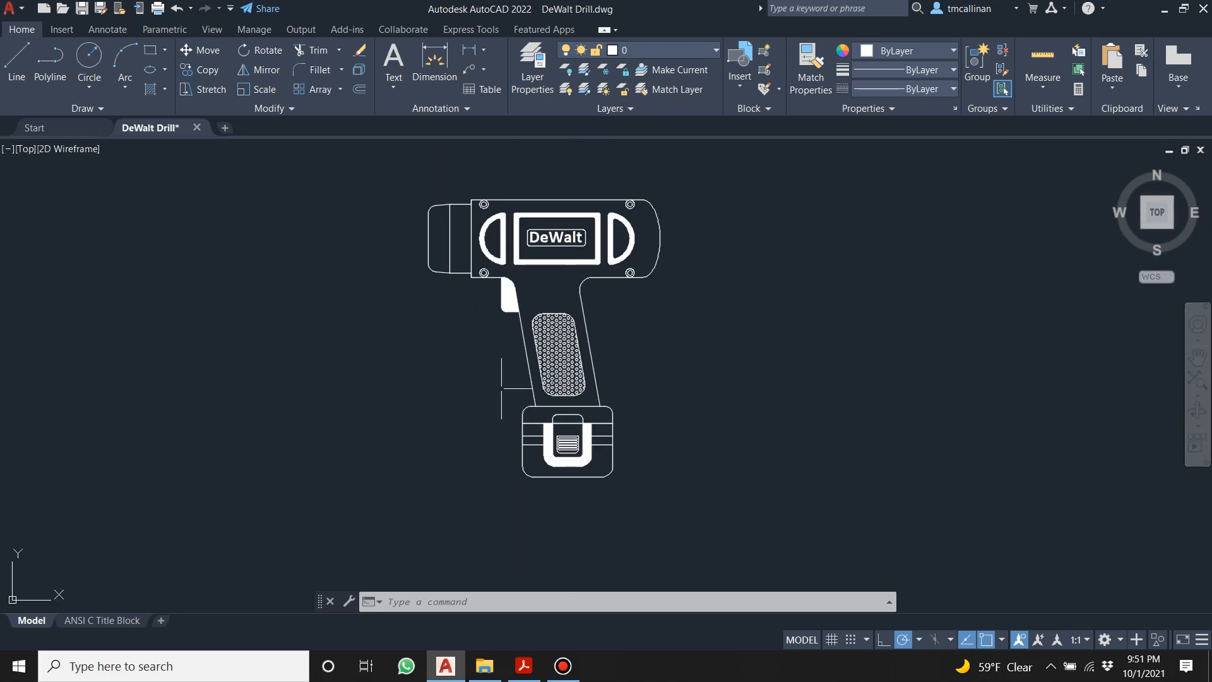
{"action": "key", "text": "Escape"}
{"action": "key", "text": "Escape"}
{"action": "key", "text": "Escape"}
{"action": "scroll", "coordinate": [532, 427], "scroll_direction": "up", "scroll_amount": 4}
{"action": "scroll", "coordinate": [532, 426], "scroll_direction": "down", "scroll_amount": 2}
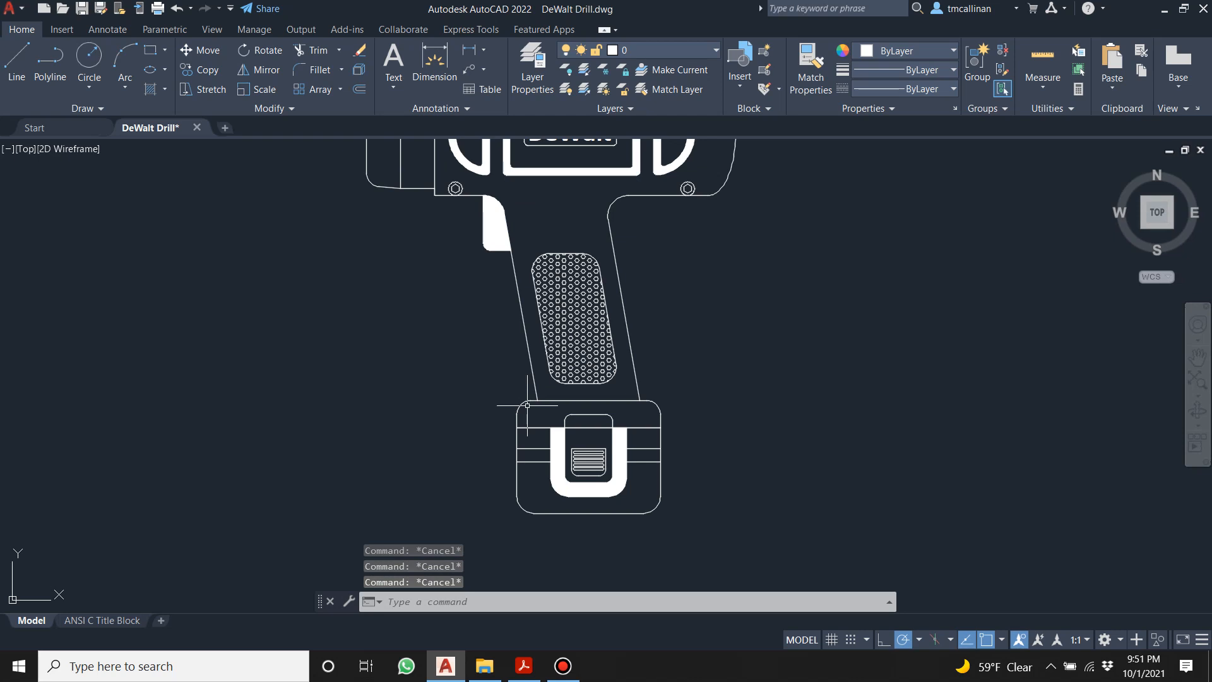
{"action": "scroll", "coordinate": [482, 364], "scroll_direction": "down", "scroll_amount": 2}
{"action": "middle_click_drag", "start_coordinate": [482, 363], "coordinate": [534, 394]}
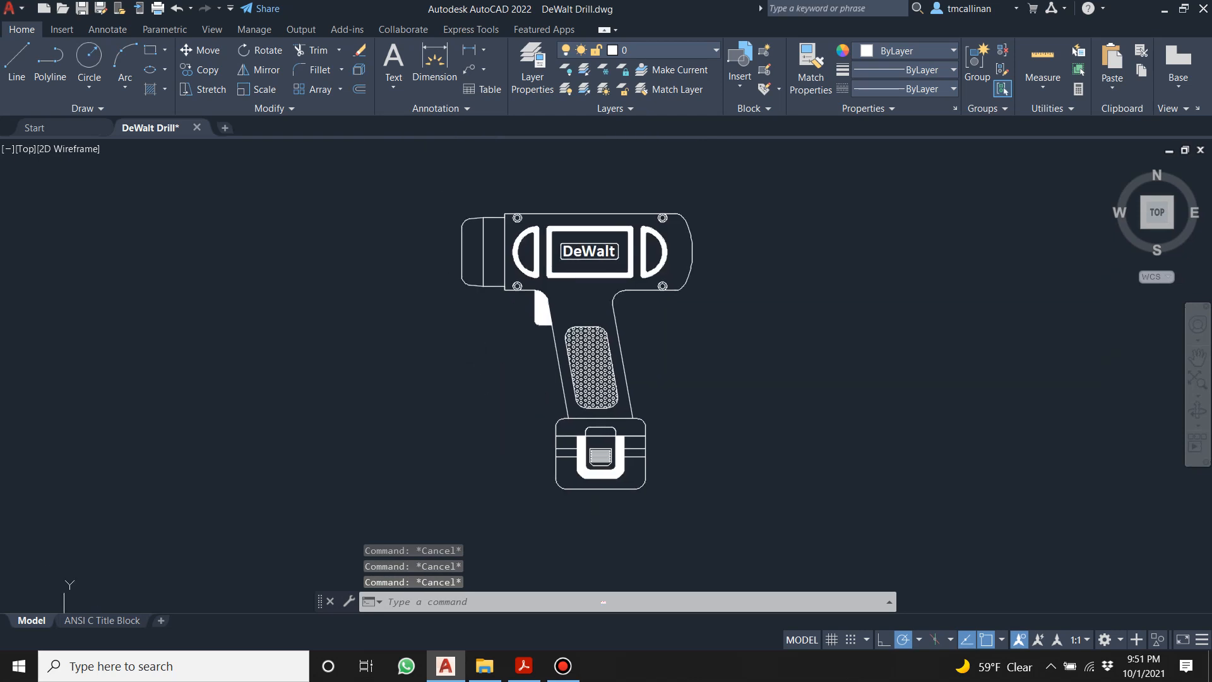
{"action": "scroll", "coordinate": [529, 326], "scroll_direction": "up", "scroll_amount": 2}
{"action": "scroll", "coordinate": [512, 265], "scroll_direction": "down", "scroll_amount": 2}
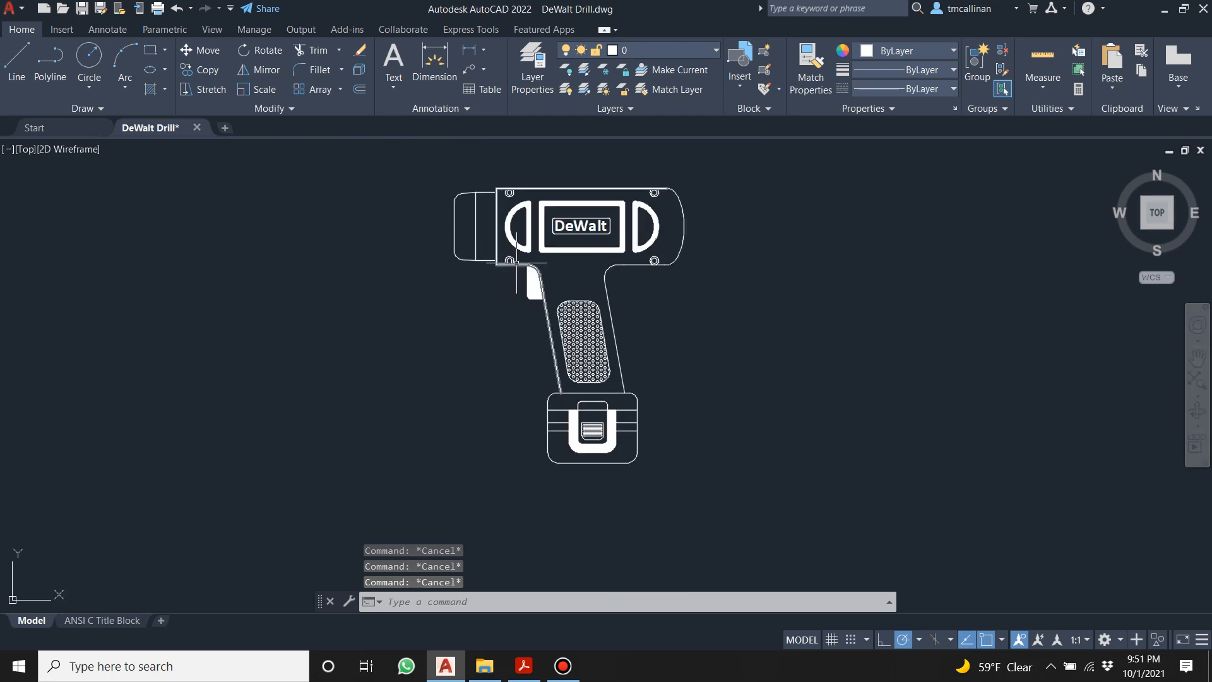
Save the drill drawing.
{"action": "left_click", "coordinate": [83, 9]}
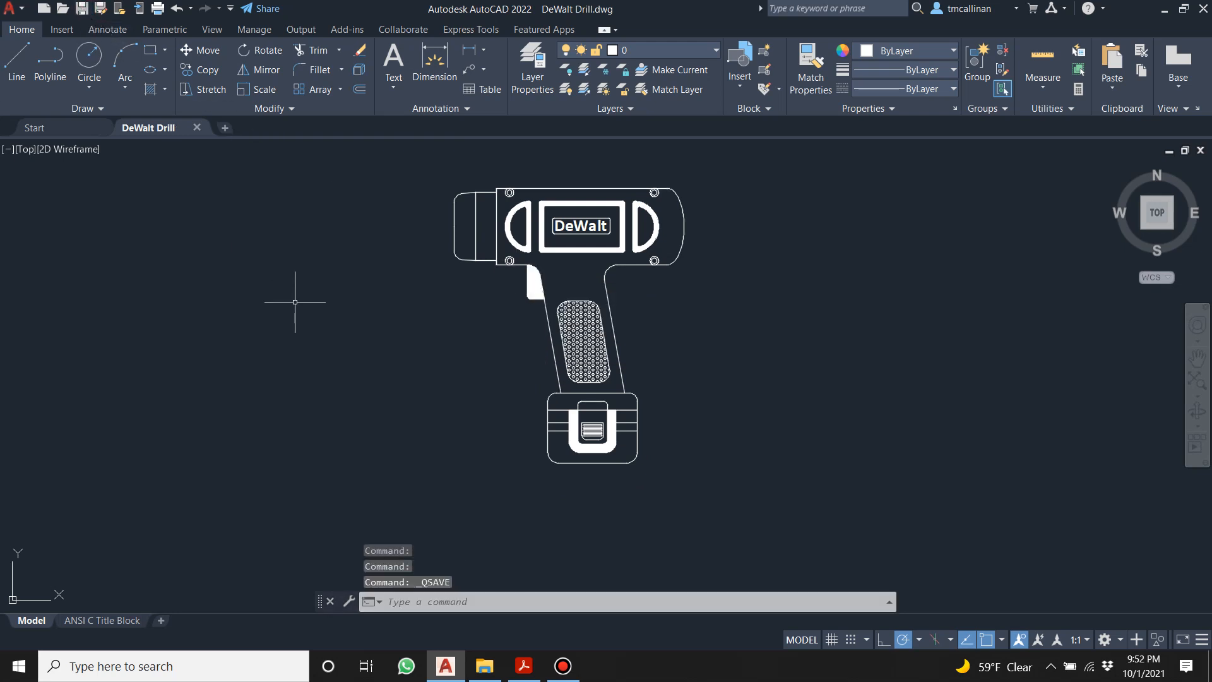
{"action": "middle_click_drag", "start_coordinate": [383, 236], "coordinate": [555, 290]}
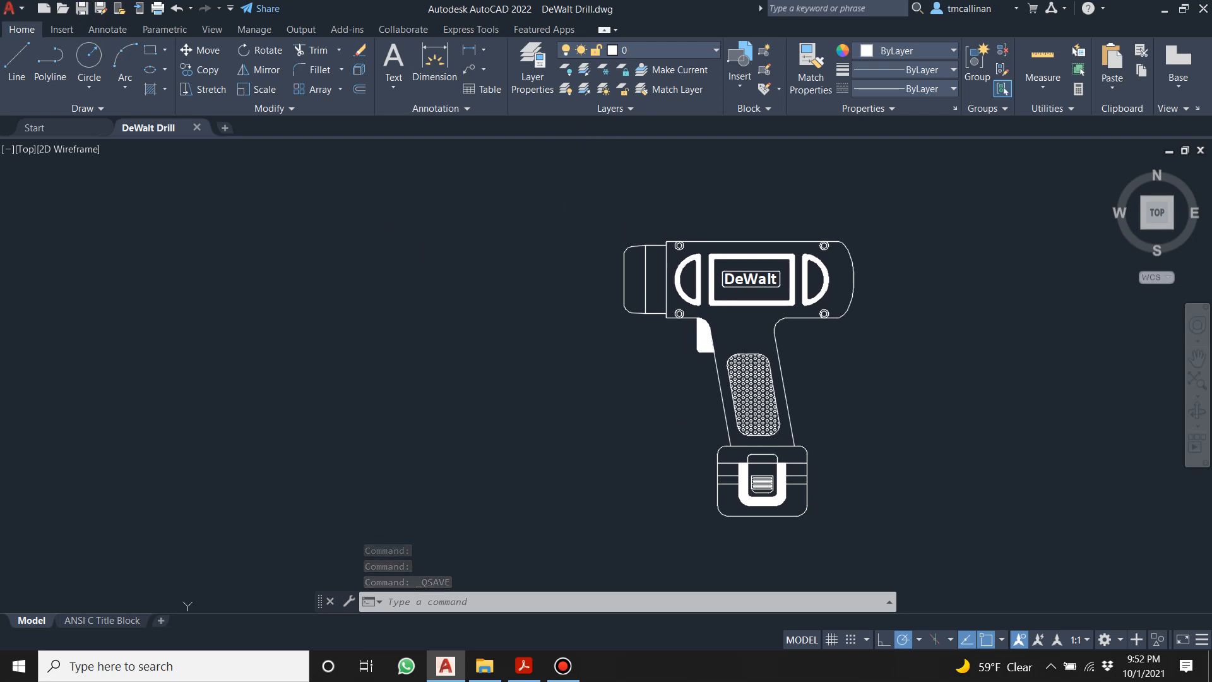
{"action": "middle_click_drag", "start_coordinate": [831, 323], "coordinate": [763, 308]}
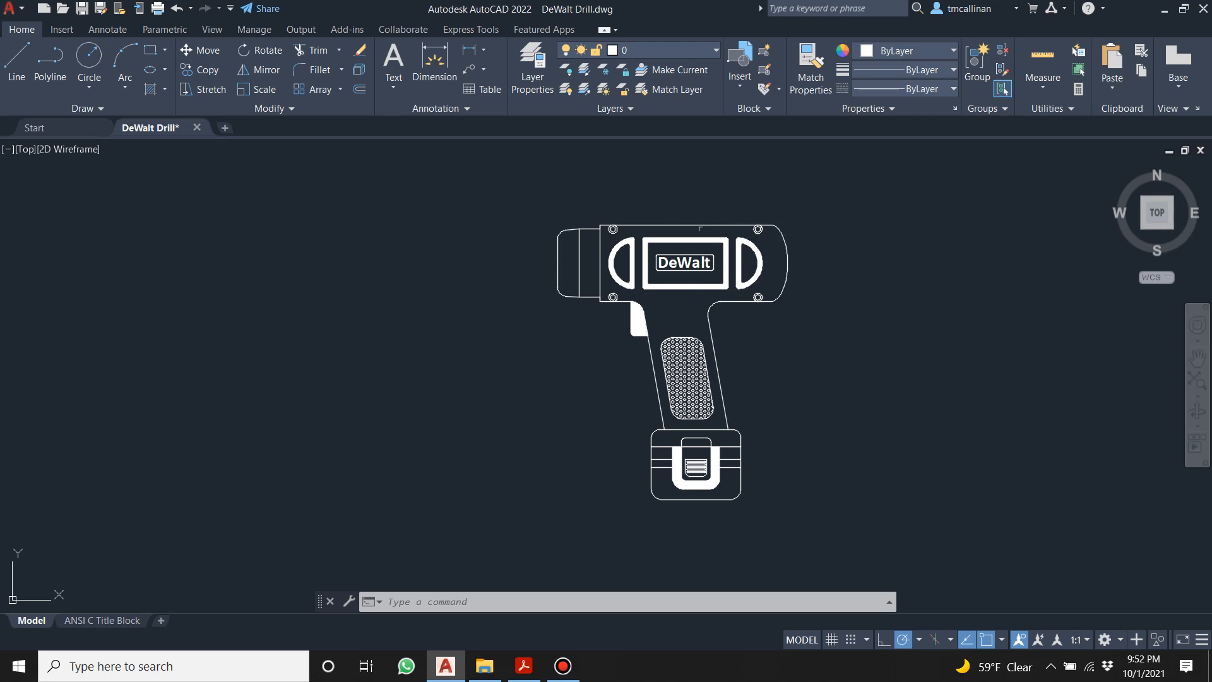
Create a new layer named CONST6.
{"action": "scroll", "coordinate": [640, 215], "scroll_direction": "up", "scroll_amount": 2}
{"action": "left_click", "coordinate": [621, 50]}
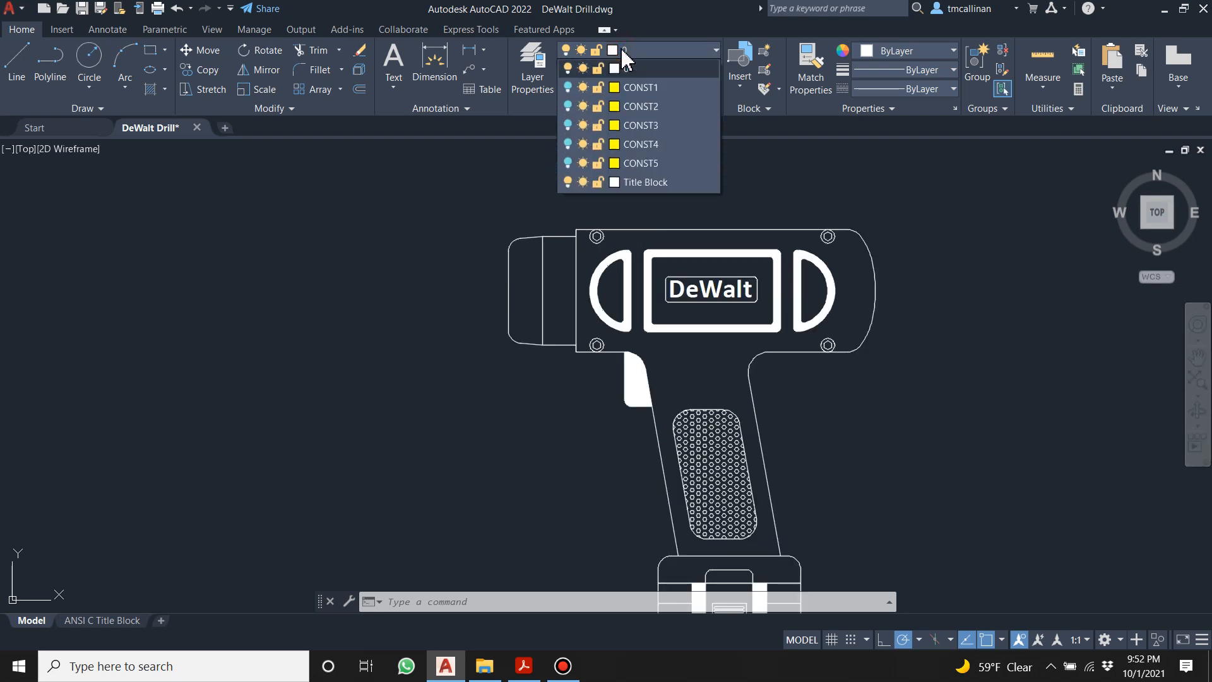
{"action": "left_click", "coordinate": [645, 47]}
{"action": "left_click", "coordinate": [529, 70]}
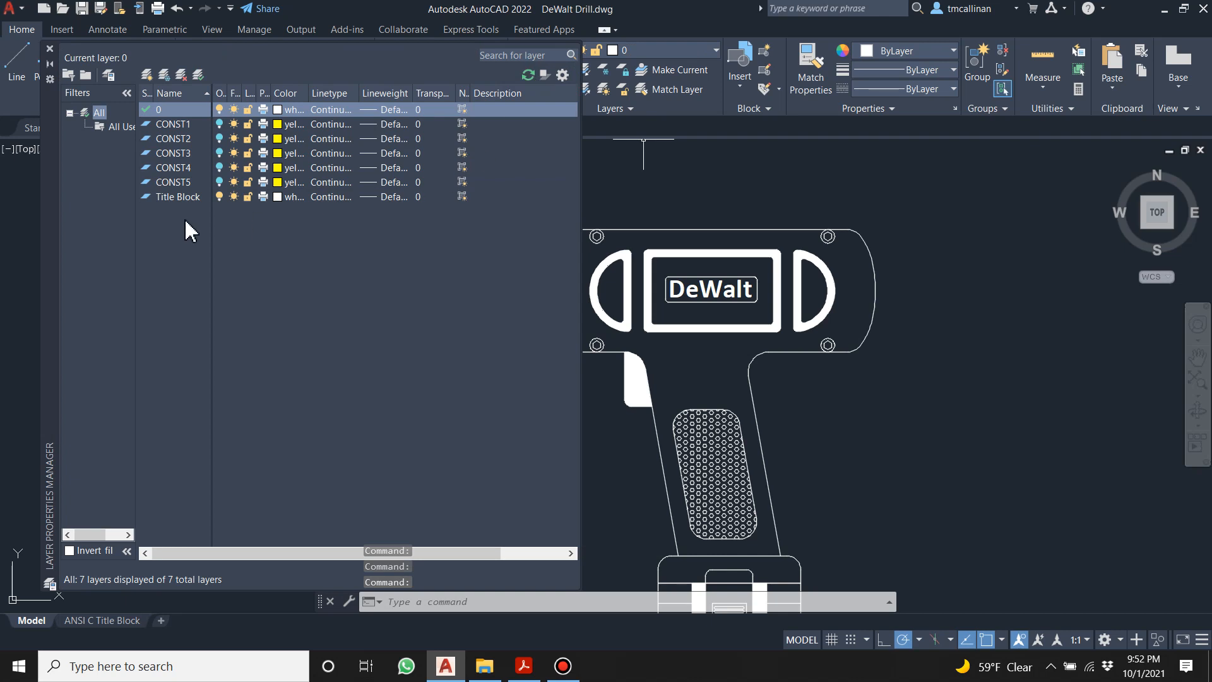
{"action": "right_click", "coordinate": [145, 218]}
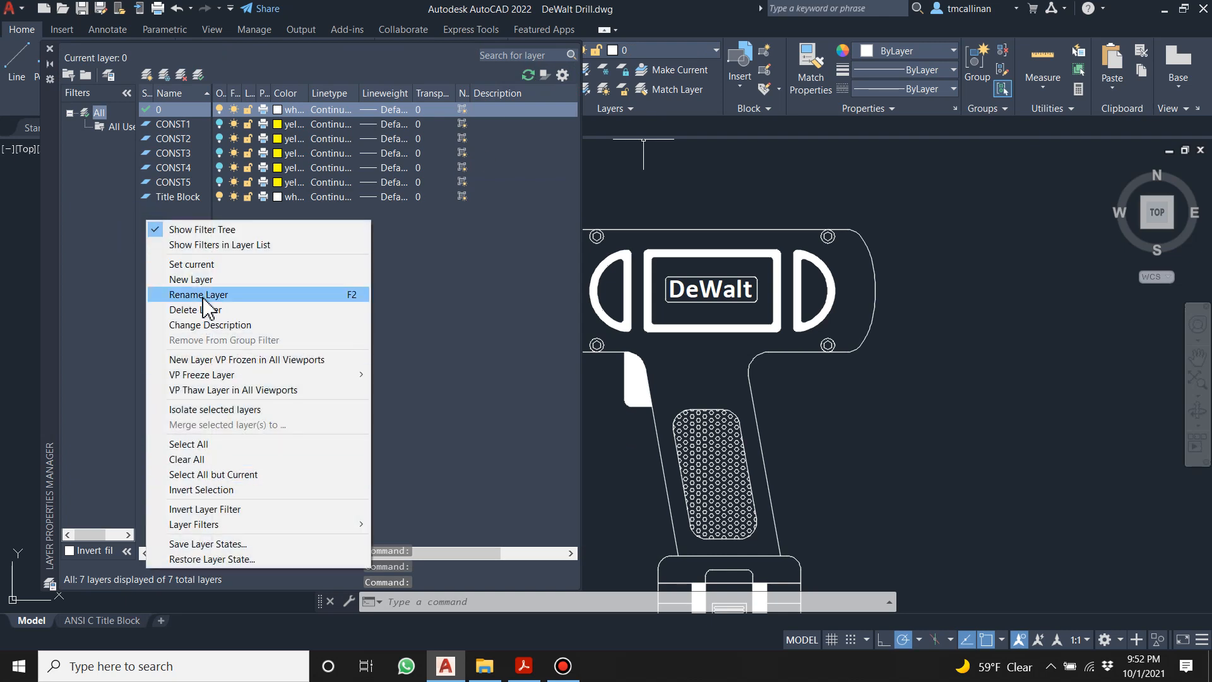
{"action": "left_click", "coordinate": [211, 279]}
{"action": "type", "text": "CONSY"}
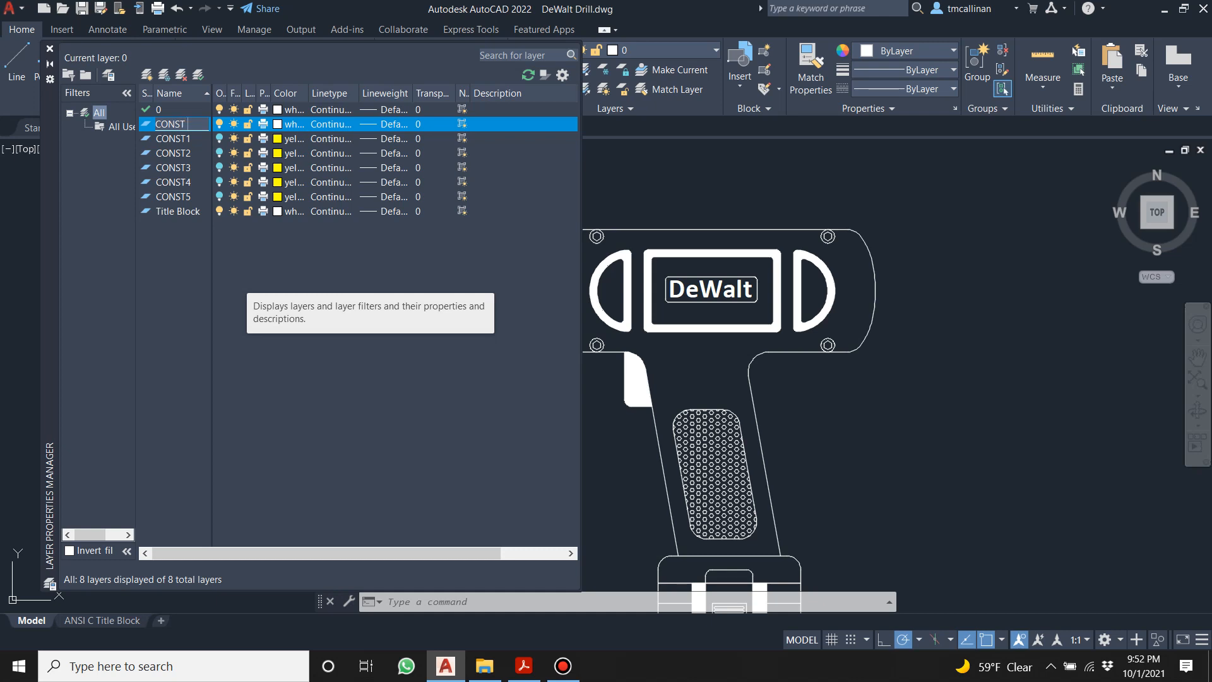
{"action": "key", "text": "Return"}
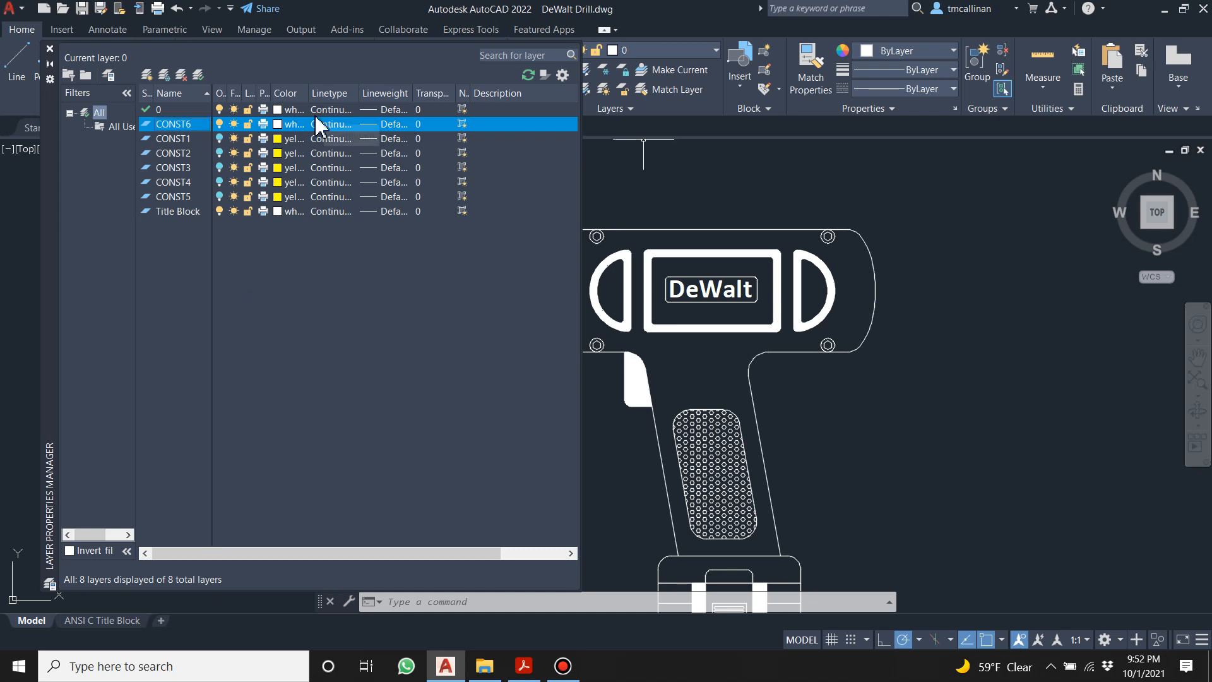
Set the CONST6 layer's color to yellow and make CONST6 the current layer.
{"action": "left_click", "coordinate": [288, 126]}
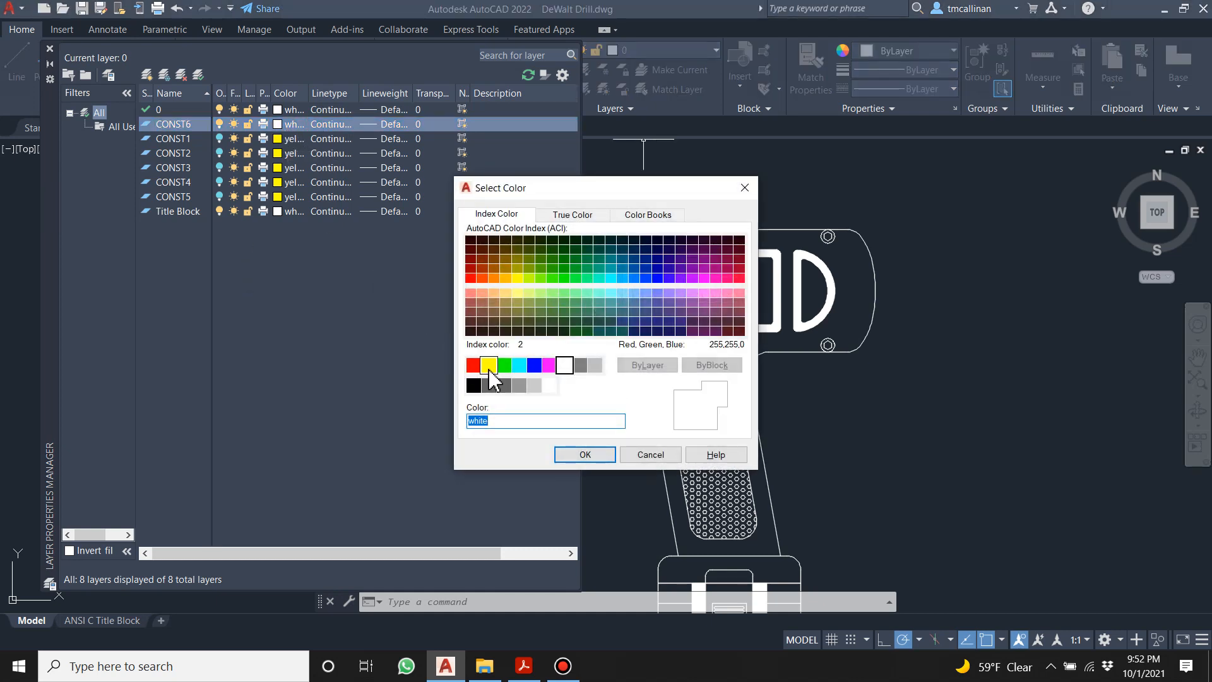
{"action": "left_click", "coordinate": [488, 365]}
{"action": "left_click", "coordinate": [577, 455]}
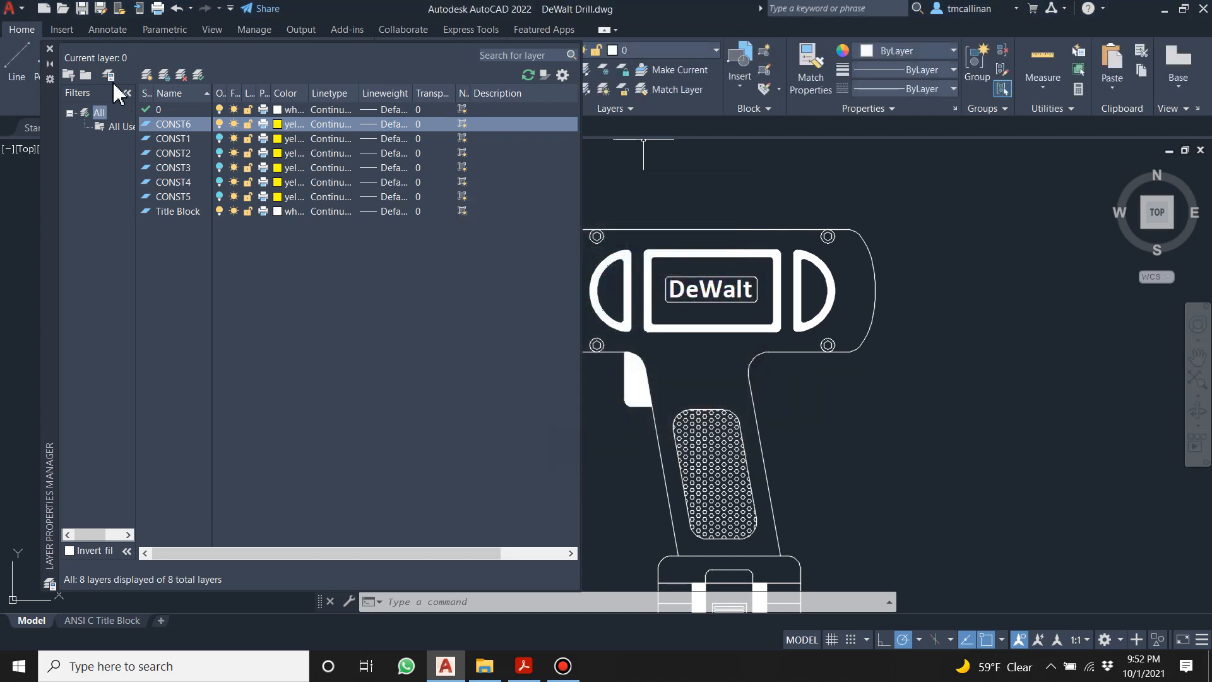
{"action": "left_click", "coordinate": [50, 49]}
{"action": "key", "text": "Escape"}
{"action": "key", "text": "Escape"}
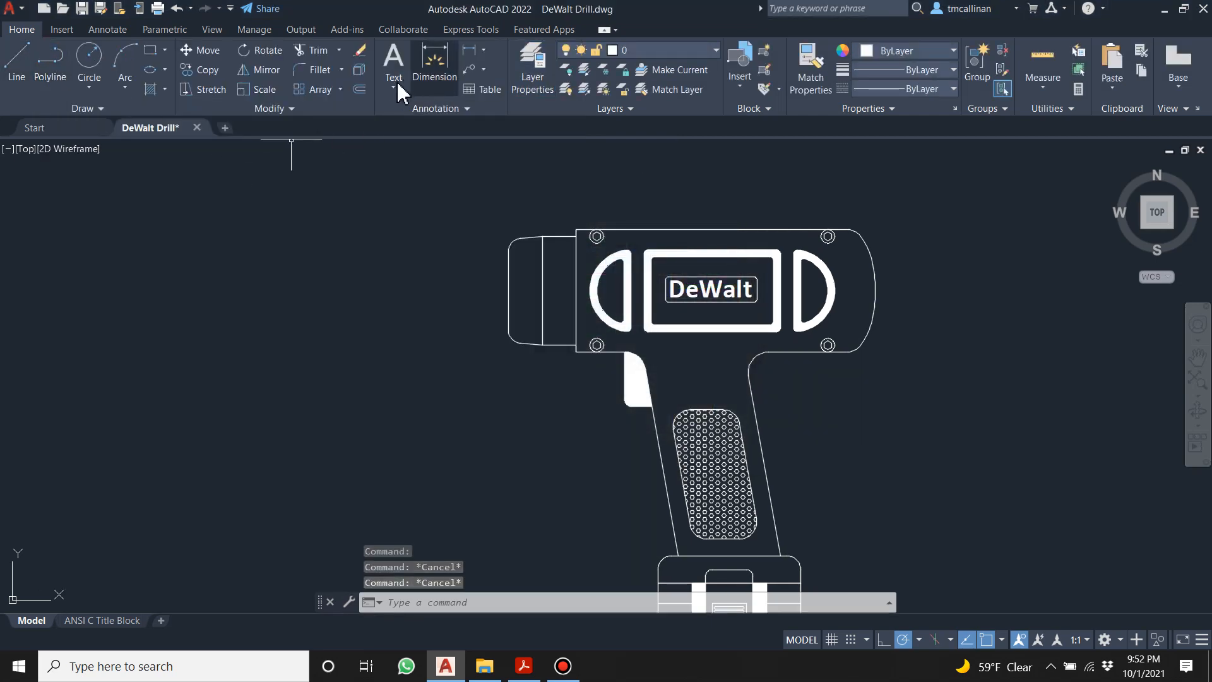
{"action": "left_click", "coordinate": [657, 50]}
{"action": "left_click", "coordinate": [639, 181]}
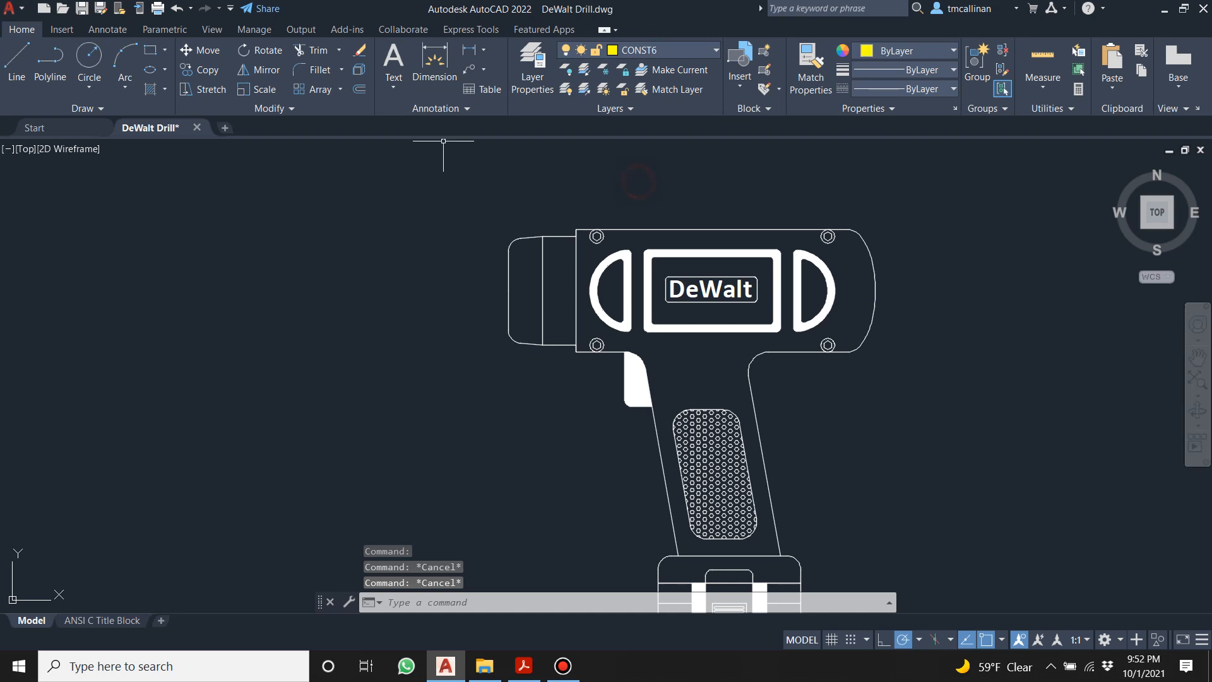
Draw a horizontal construction line through the midpoint of the drill nose's front edge.
{"action": "left_click", "coordinate": [82, 109]}
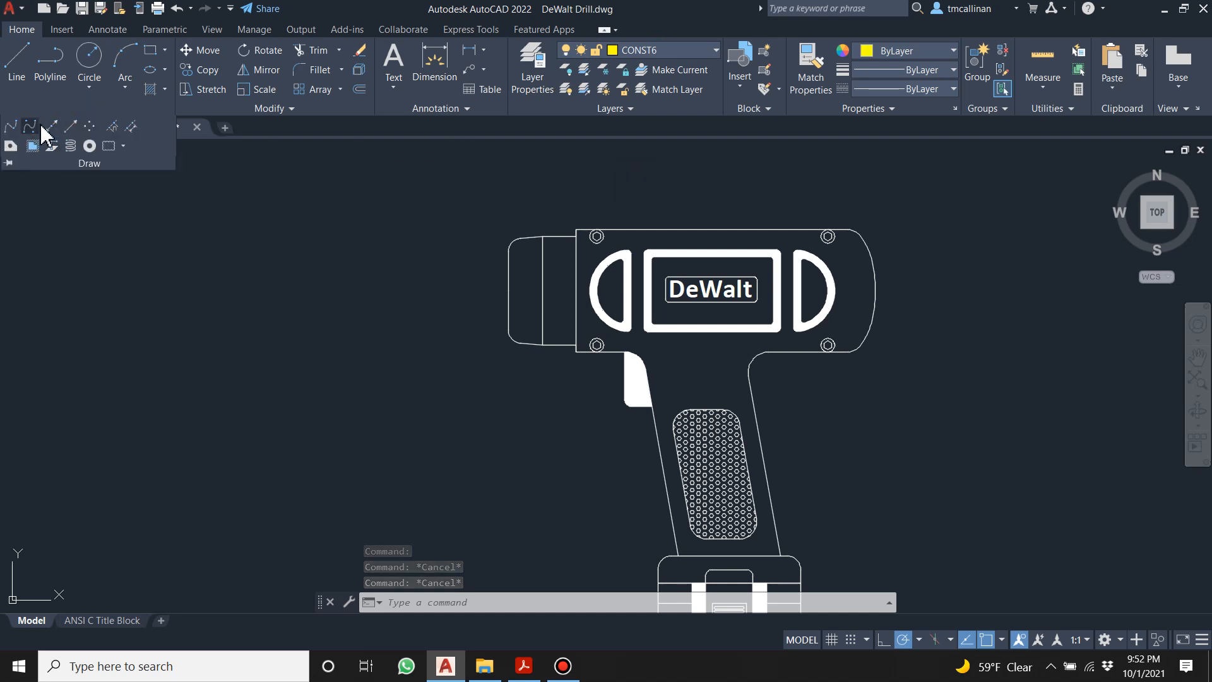
{"action": "left_click", "coordinate": [51, 125]}
{"action": "left_click", "coordinate": [511, 290]}
{"action": "left_click", "coordinate": [402, 281]}
{"action": "key", "text": "Escape"}
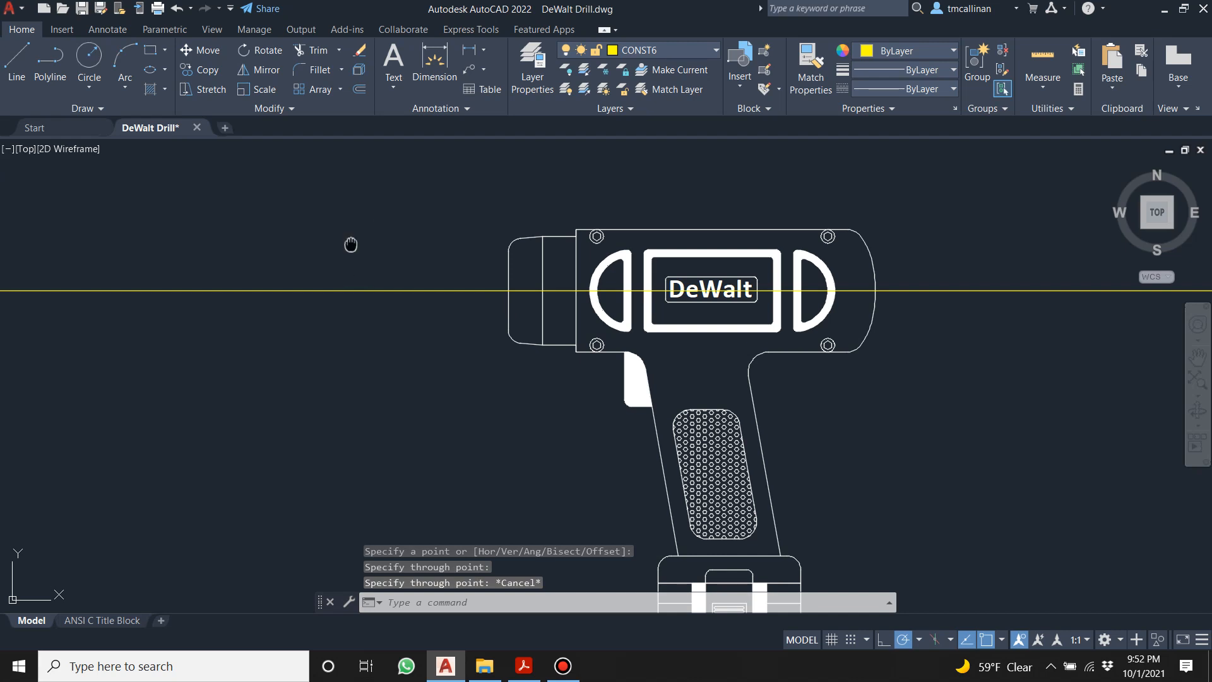
Draw a vertical construction line along the front edge of the drill nose.
{"action": "scroll", "coordinate": [349, 244], "scroll_direction": "up", "scroll_amount": 3}
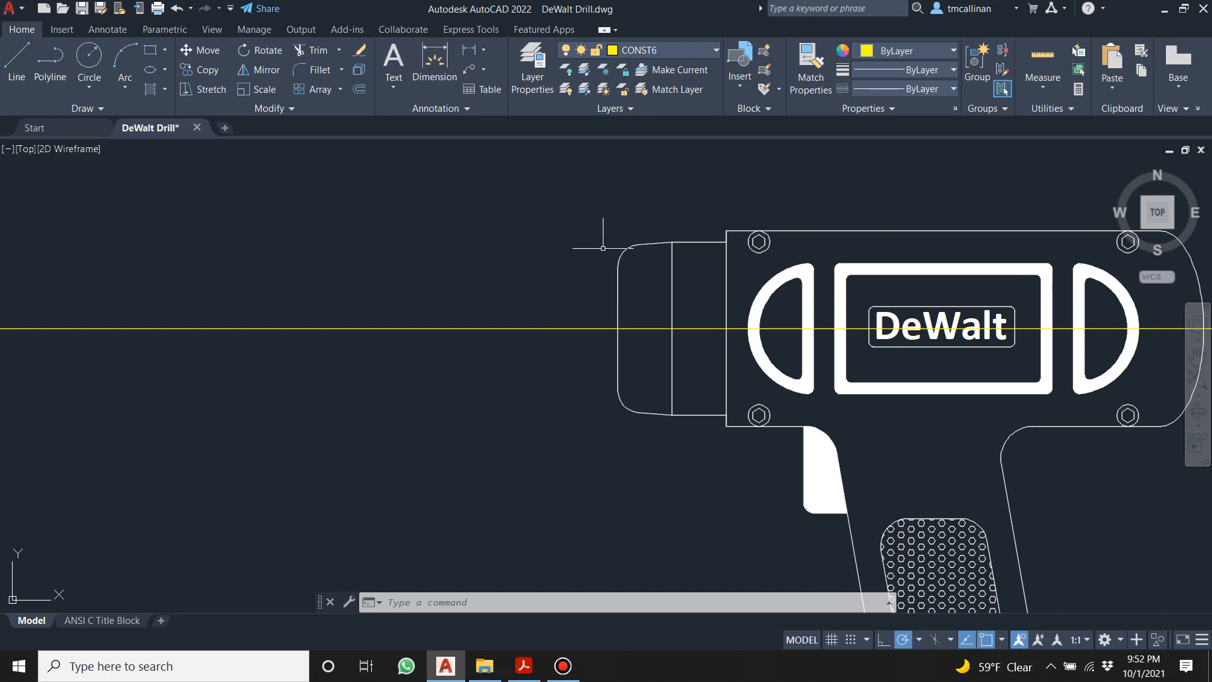
{"action": "left_click", "coordinate": [85, 109]}
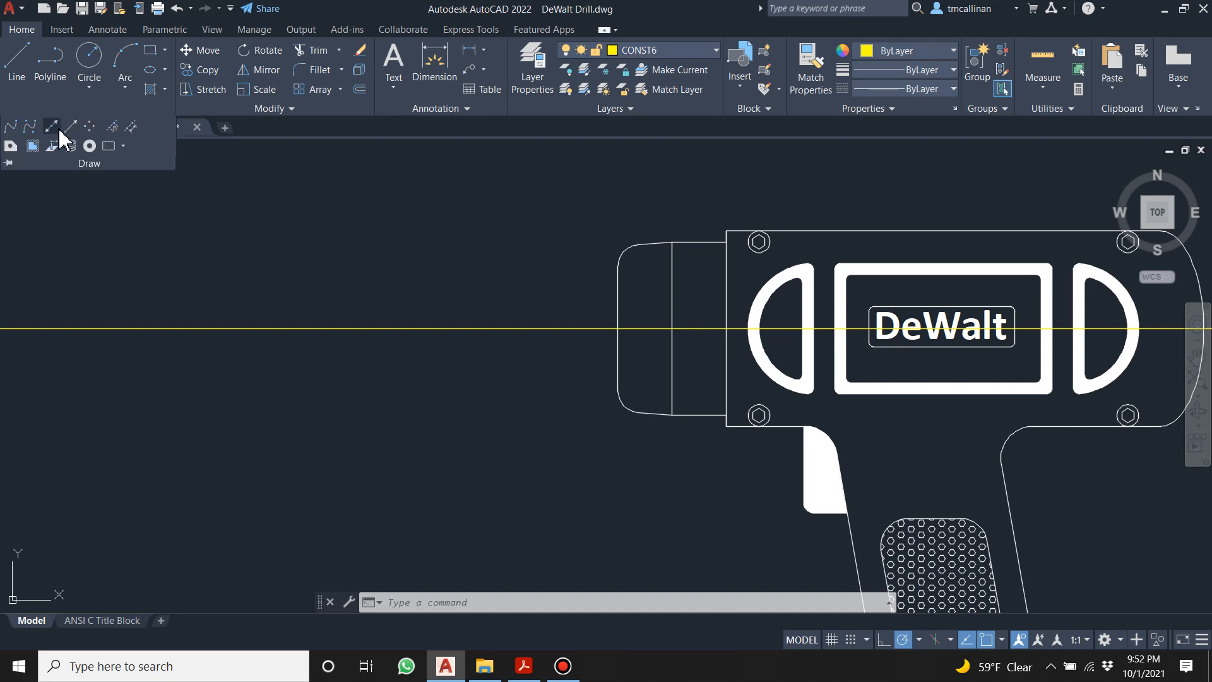
{"action": "left_click", "coordinate": [53, 128]}
{"action": "left_click", "coordinate": [619, 266]}
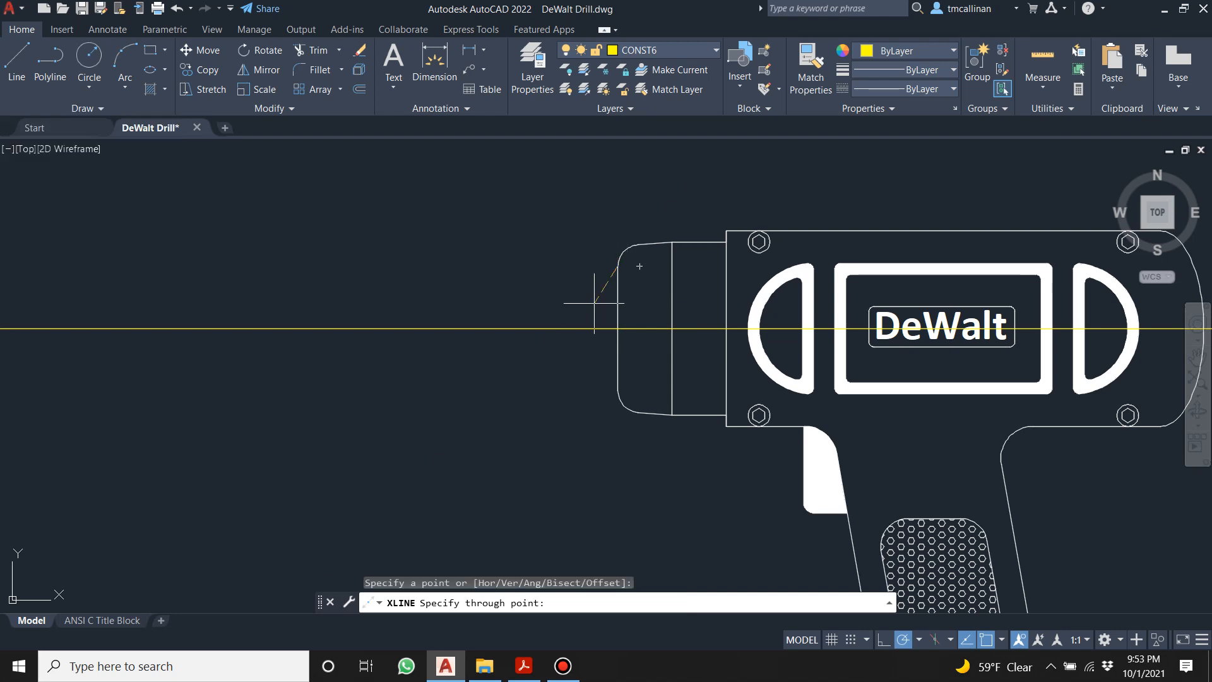
{"action": "left_click", "coordinate": [614, 361]}
{"action": "key", "text": "Escape"}
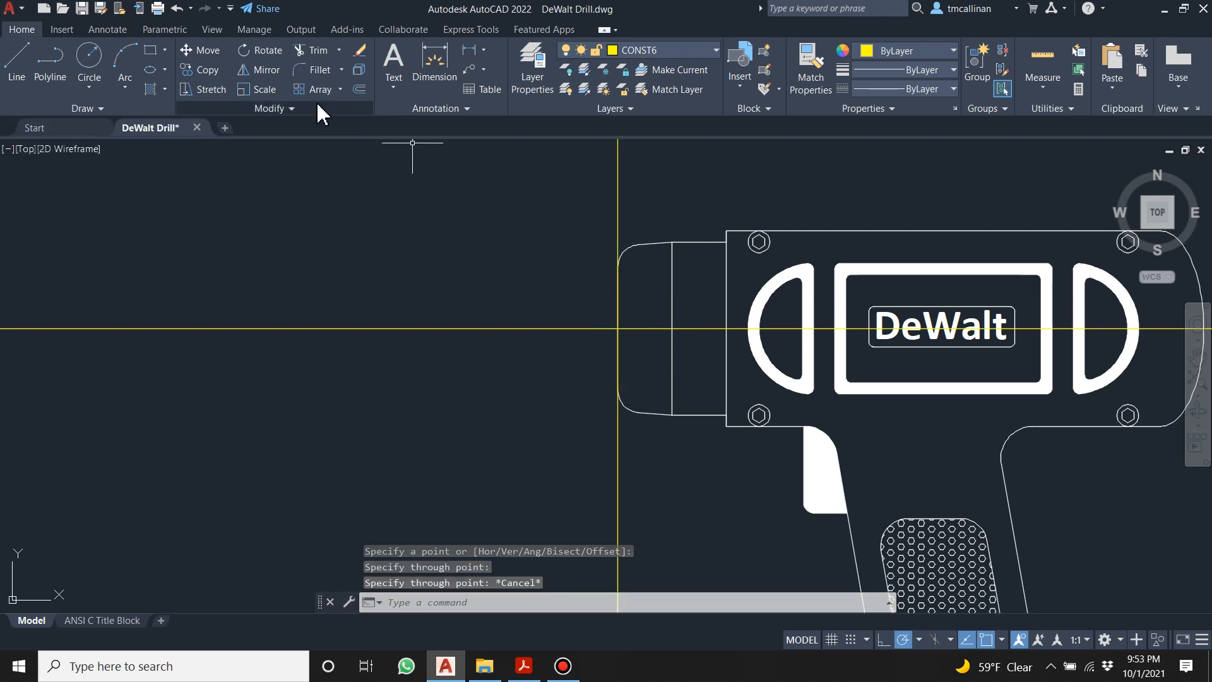
Offset the vertical construction line at the nose's front edge by 0.1, away from the drill.
{"action": "left_click", "coordinate": [358, 89]}
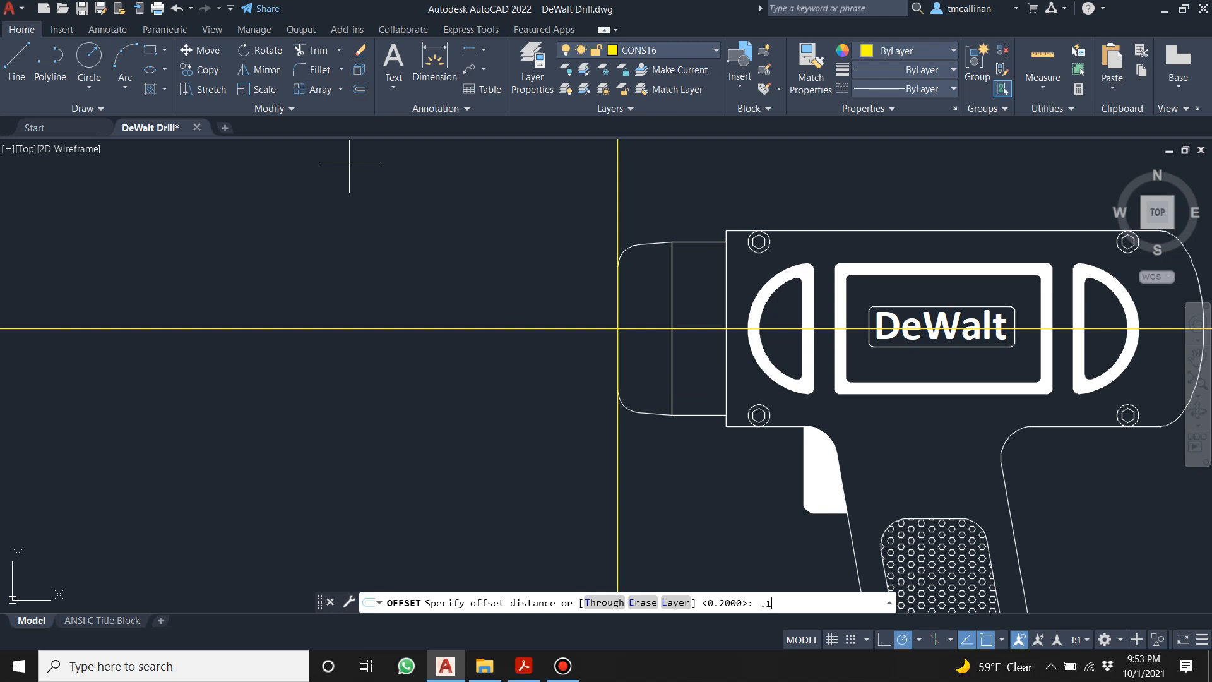
{"action": "type", "text": ".1"}
{"action": "key", "text": "Return"}
{"action": "left_click", "coordinate": [618, 189]}
{"action": "left_click", "coordinate": [593, 195]}
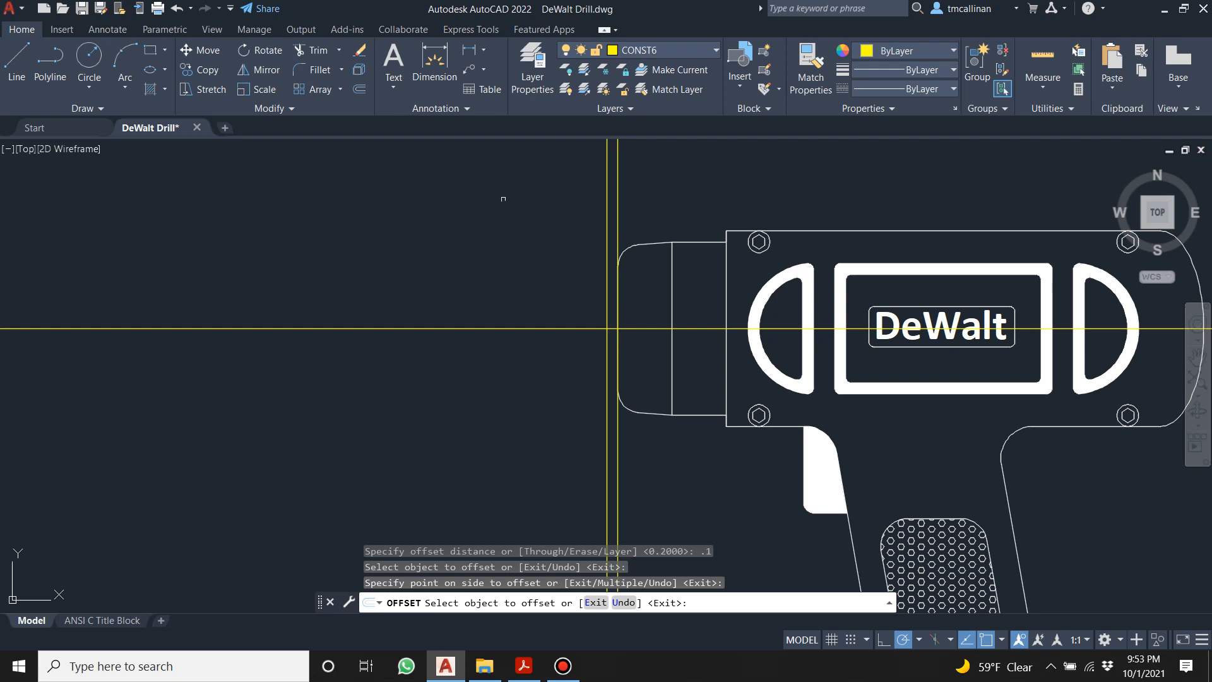
Offset the vertical line lying 0.1 in front of the nose by 1.8, away from the drill.
{"action": "left_click", "coordinate": [359, 89]}
{"action": "type", "text": "1.8"}
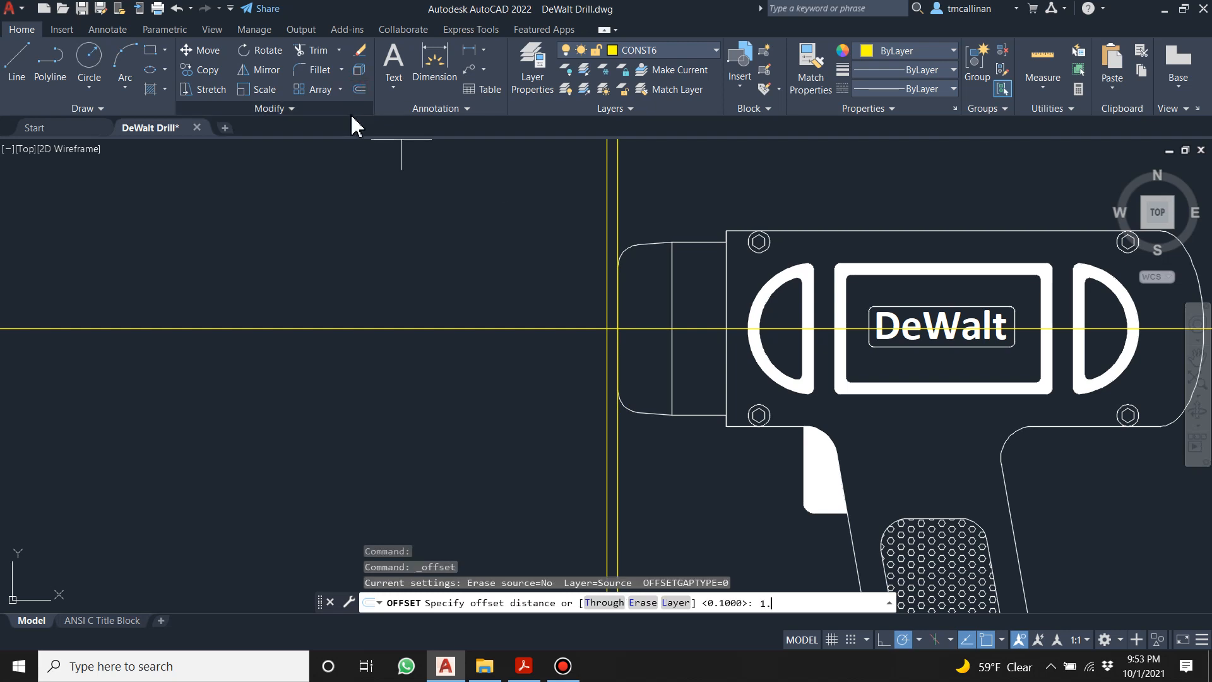
{"action": "key", "text": "Return"}
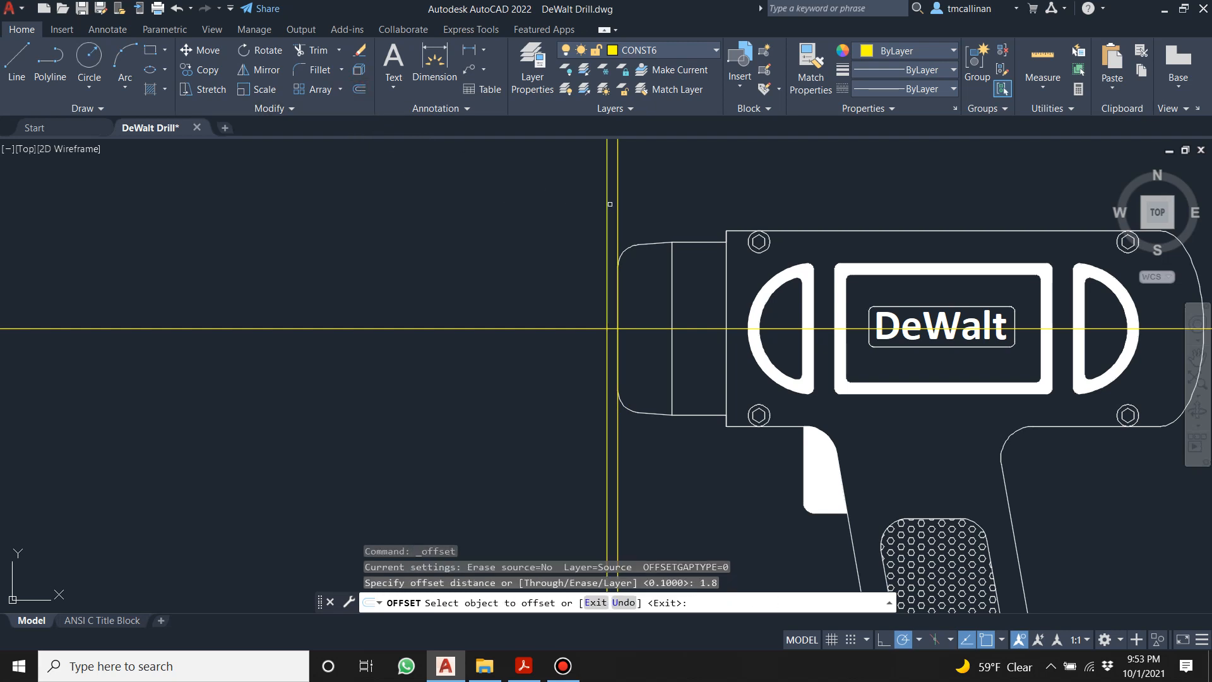
{"action": "left_click", "coordinate": [608, 204]}
{"action": "left_click", "coordinate": [608, 205]}
{"action": "left_click", "coordinate": [563, 219]}
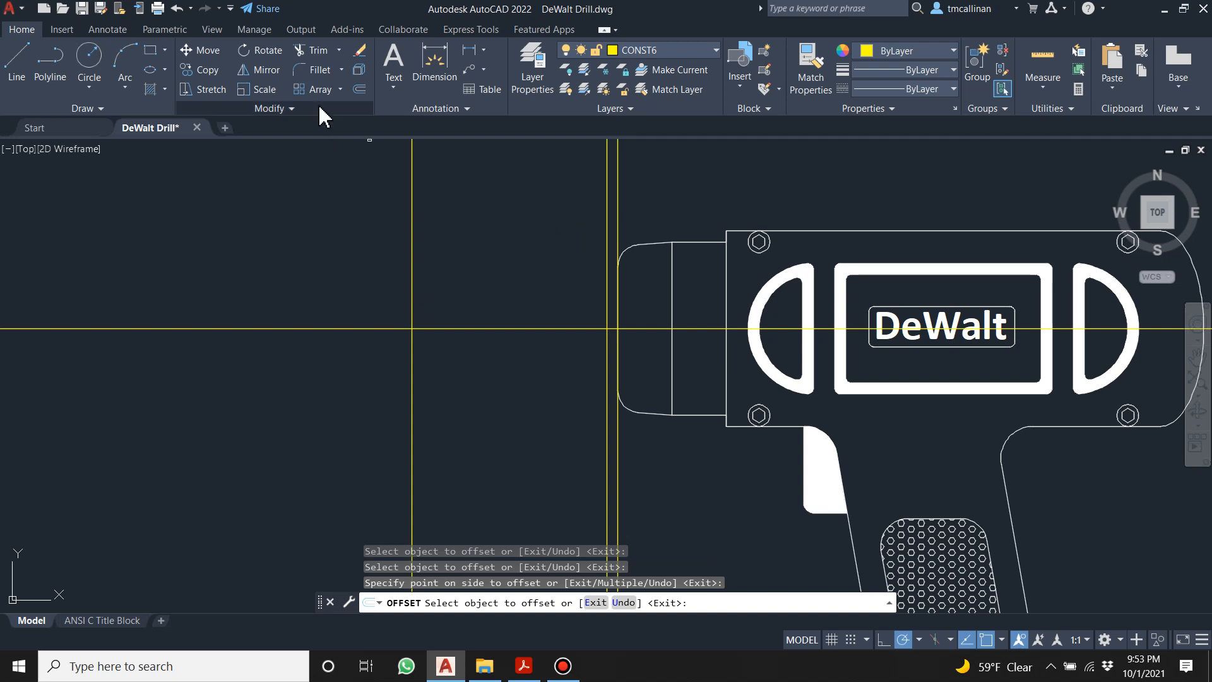
Offset the vertical line lying 0.1 in front of the nose by 0.4, away from the drill.
{"action": "left_click", "coordinate": [358, 90]}
{"action": "type", "text": ".4"}
{"action": "key", "text": "Return"}
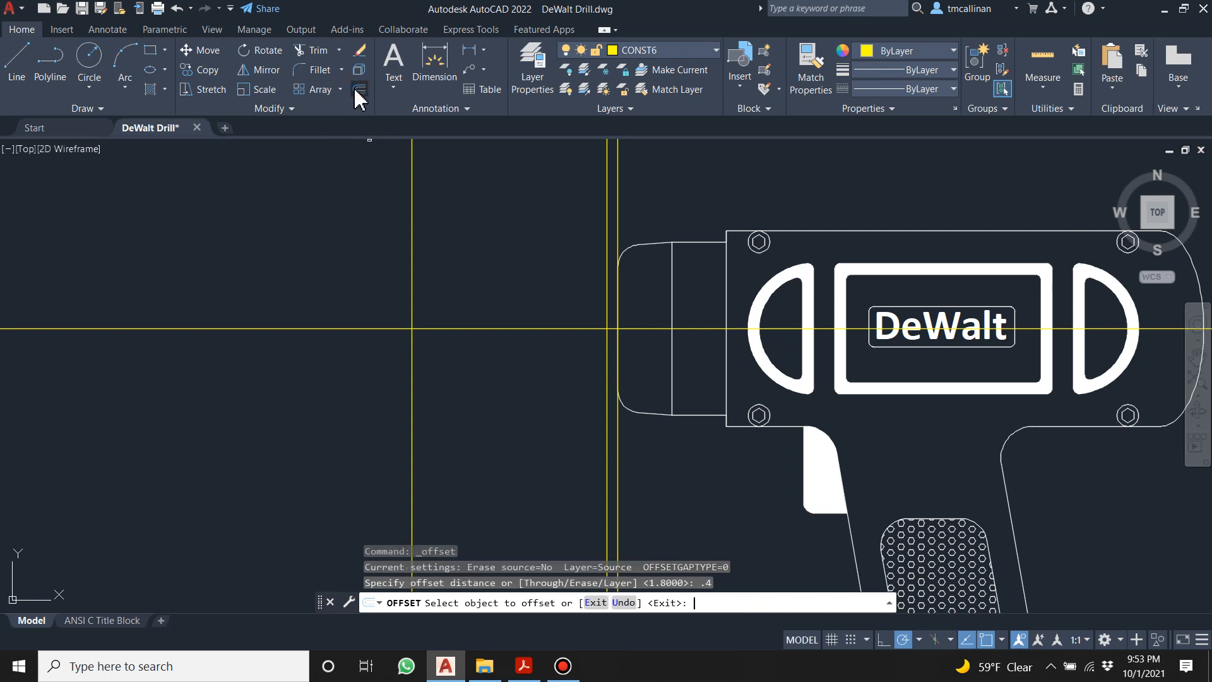
{"action": "left_click", "coordinate": [605, 195]}
{"action": "left_click", "coordinate": [562, 190]}
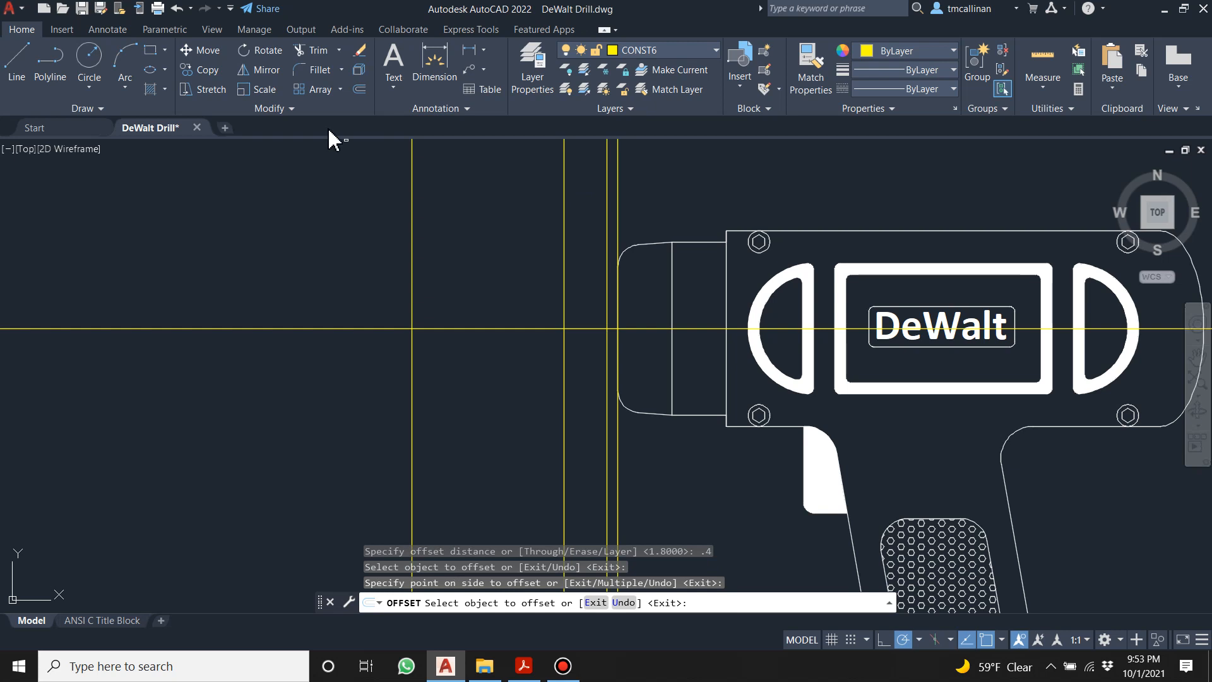
Offset the vertical line created by the 0.4 offset a further 1.1 away from the drill.
{"action": "left_click", "coordinate": [357, 89]}
{"action": "type", "text": "1.1"}
{"action": "key", "text": "Return"}
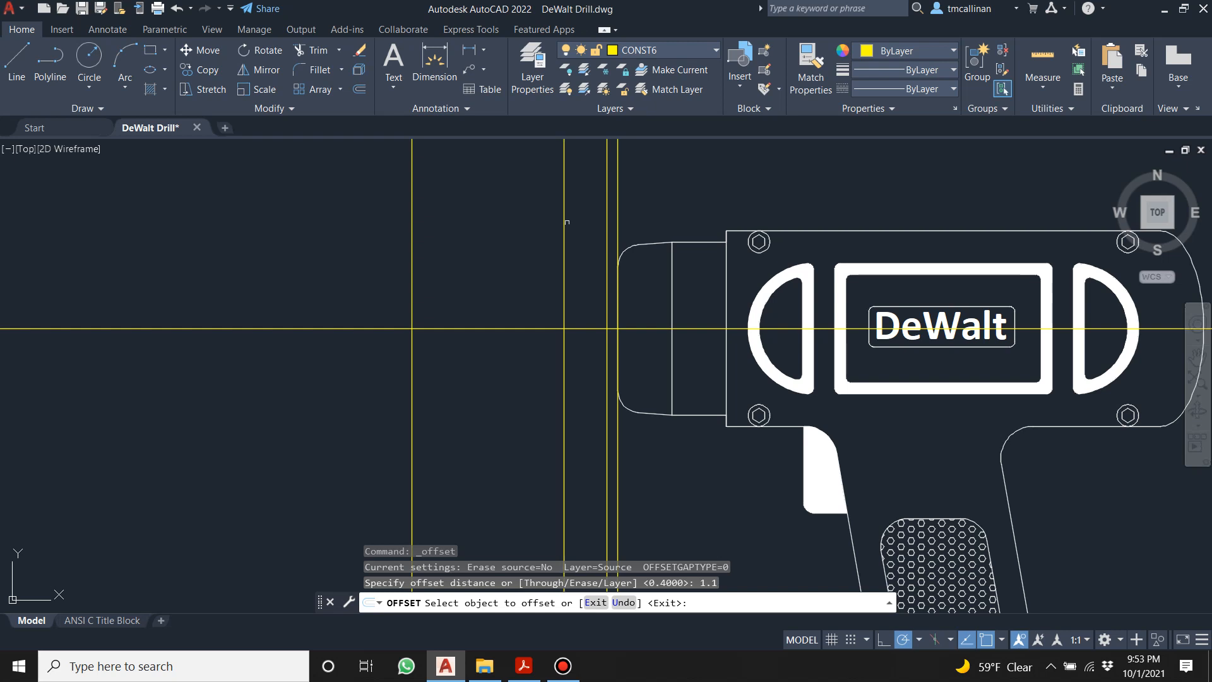
{"action": "left_click", "coordinate": [565, 222]}
{"action": "left_click", "coordinate": [501, 222]}
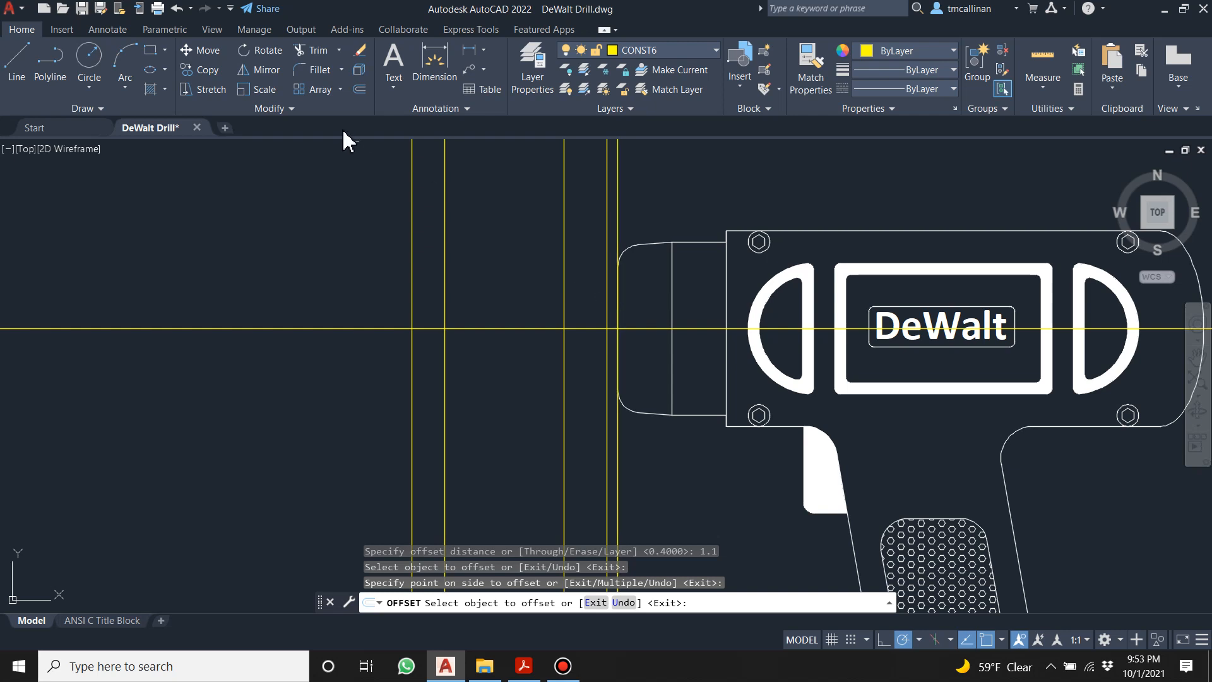
Offset the horizontal construction centerline by 0.6 both above and below.
{"action": "left_click", "coordinate": [359, 89]}
{"action": "type", "text": "."}
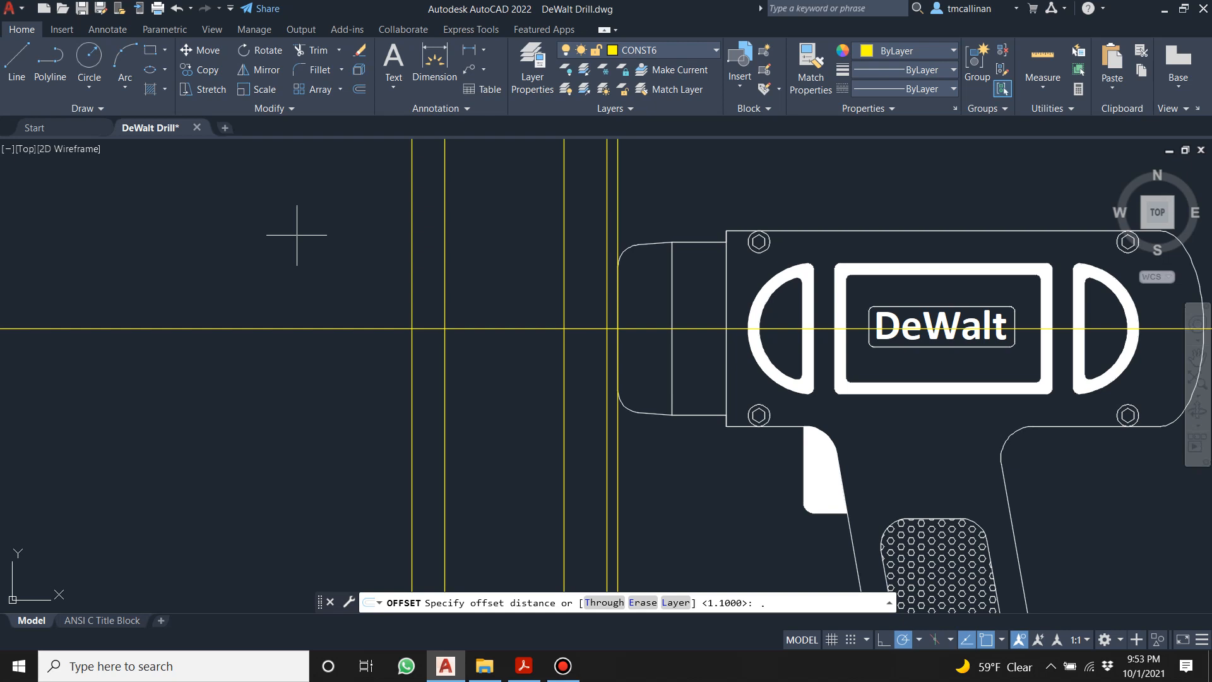
{"action": "type", "text": "6"}
{"action": "key", "text": "Return"}
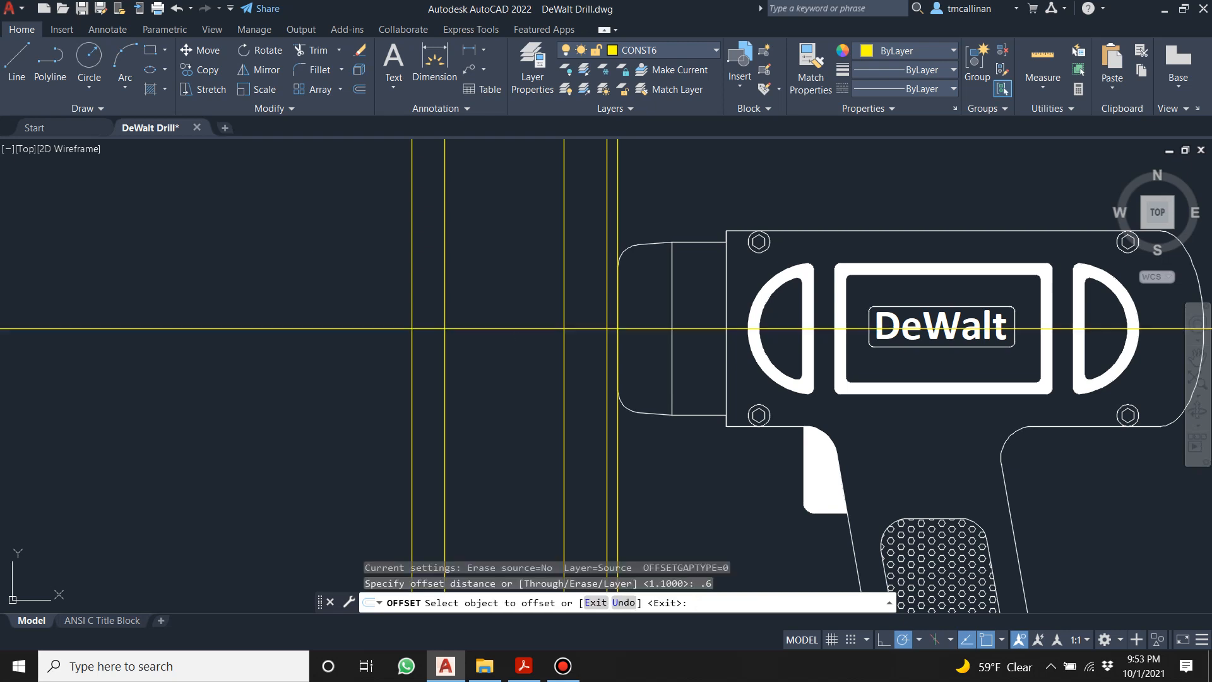
{"action": "left_click", "coordinate": [515, 328]}
{"action": "left_click", "coordinate": [505, 252]}
{"action": "left_click", "coordinate": [495, 329]}
{"action": "left_click", "coordinate": [483, 387]}
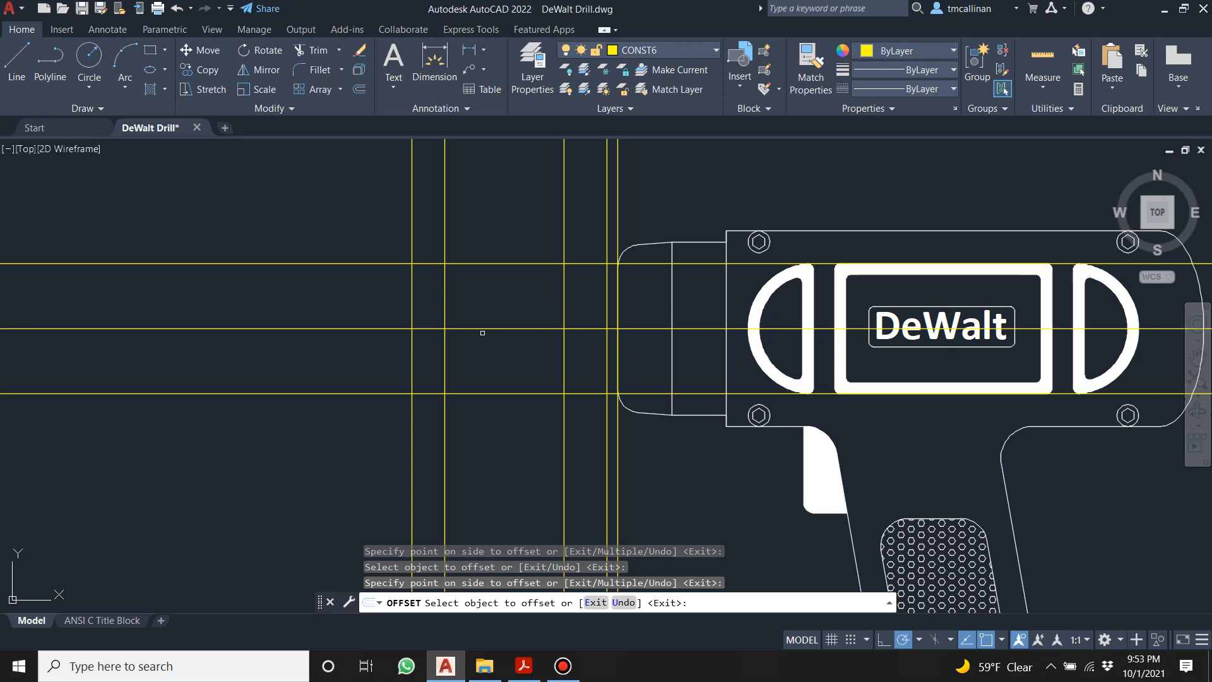
Finish offsetting the construction lines and make layer 0 current.
{"action": "key", "text": "Escape"}
{"action": "scroll", "coordinate": [564, 332], "scroll_direction": "up", "scroll_amount": 2}
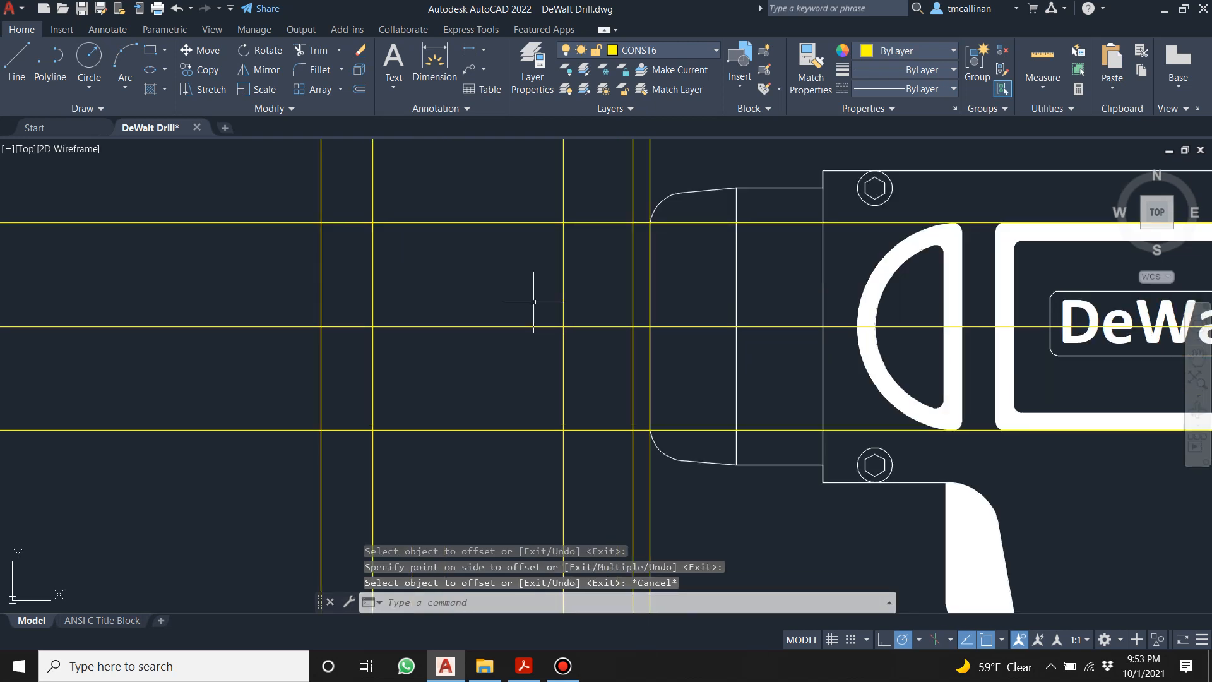
{"action": "left_click", "coordinate": [690, 51]}
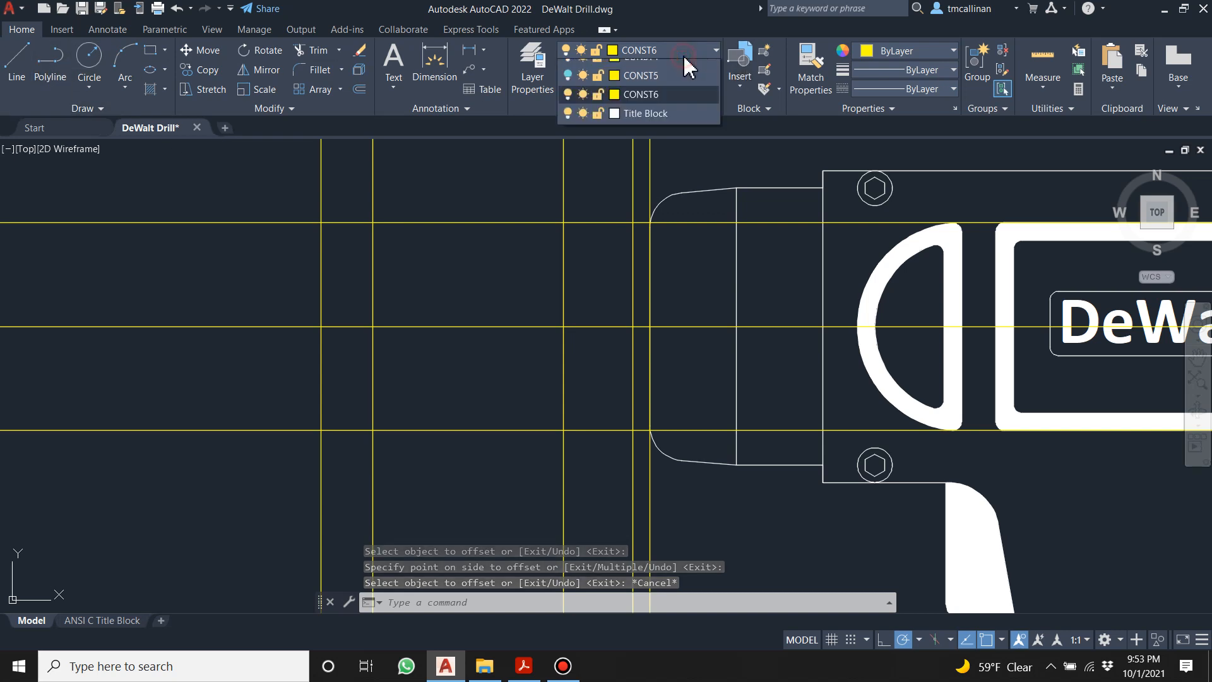
{"action": "left_click", "coordinate": [657, 83]}
Draw a 0.4-high rectangle centred on the horizontal centreline, between the drill nose's front edge and the adjacent vertical construction line.
{"action": "left_click", "coordinate": [17, 64]}
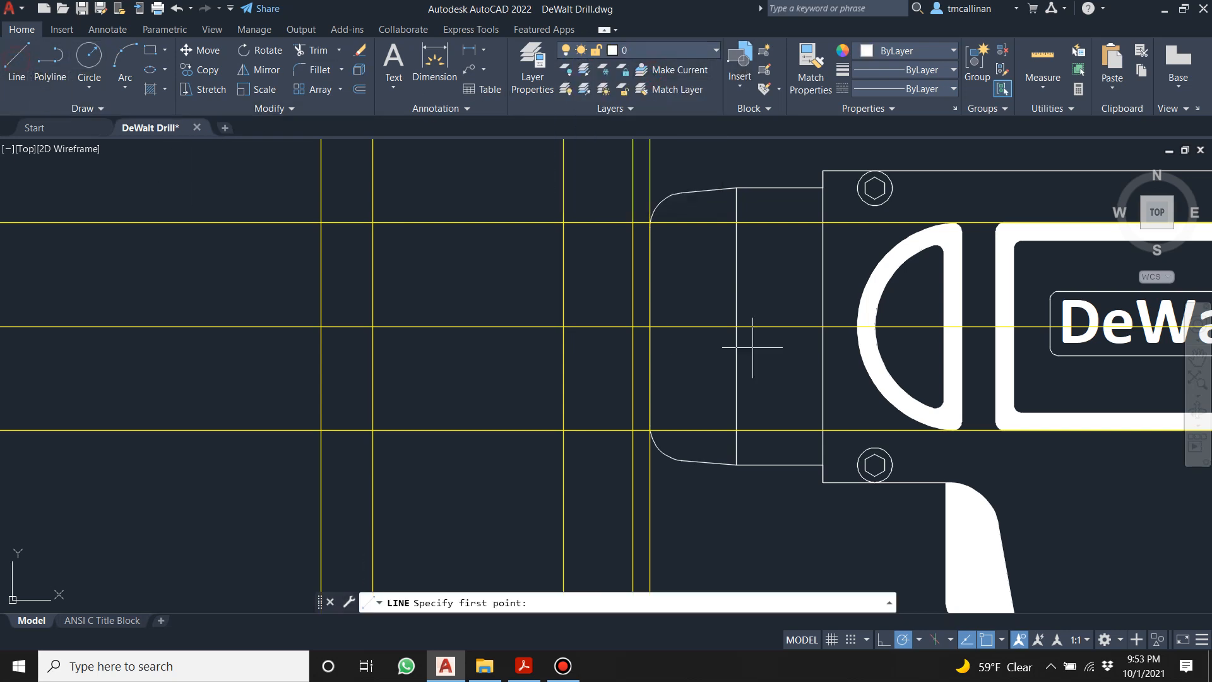
{"action": "left_click", "coordinate": [650, 327]}
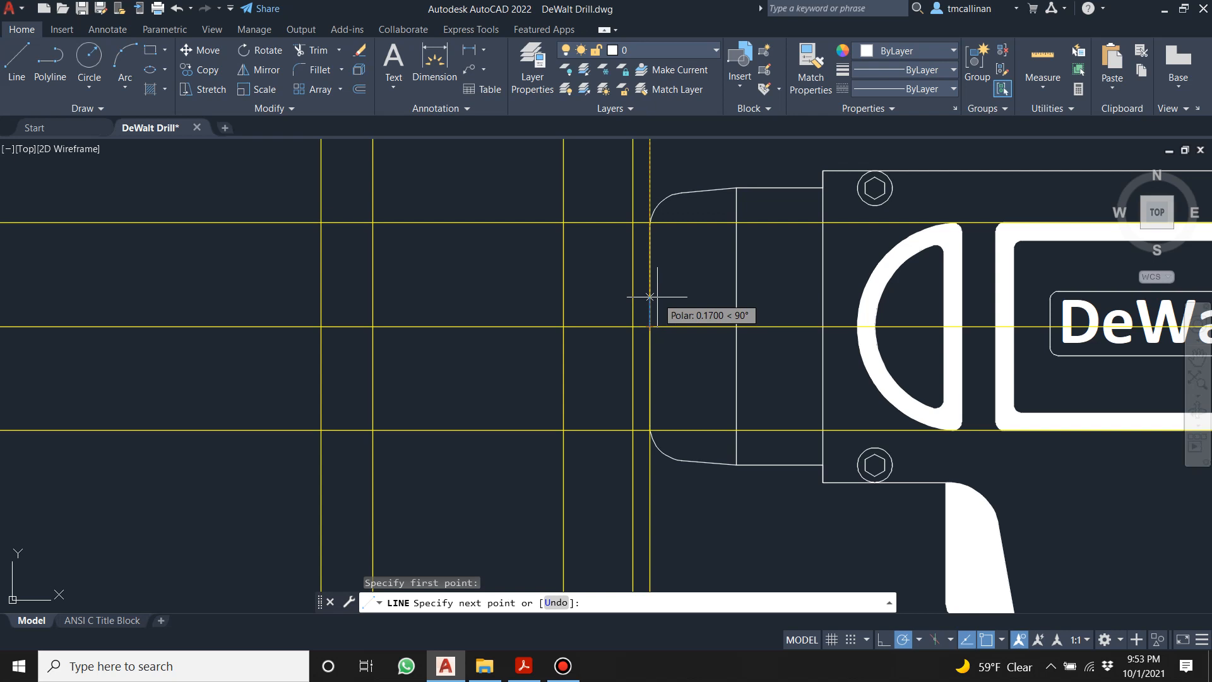
{"action": "type", "text": ".2"}
{"action": "key", "text": "Return"}
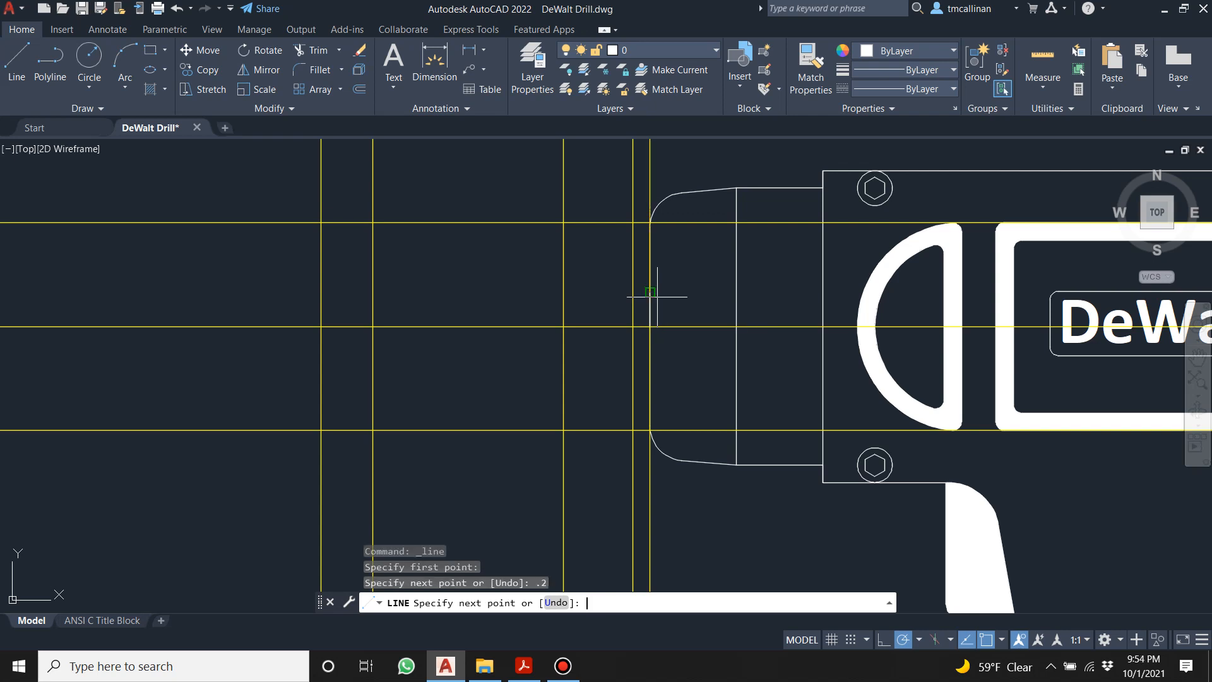
{"action": "scroll", "coordinate": [658, 296], "scroll_direction": "up", "scroll_amount": 4}
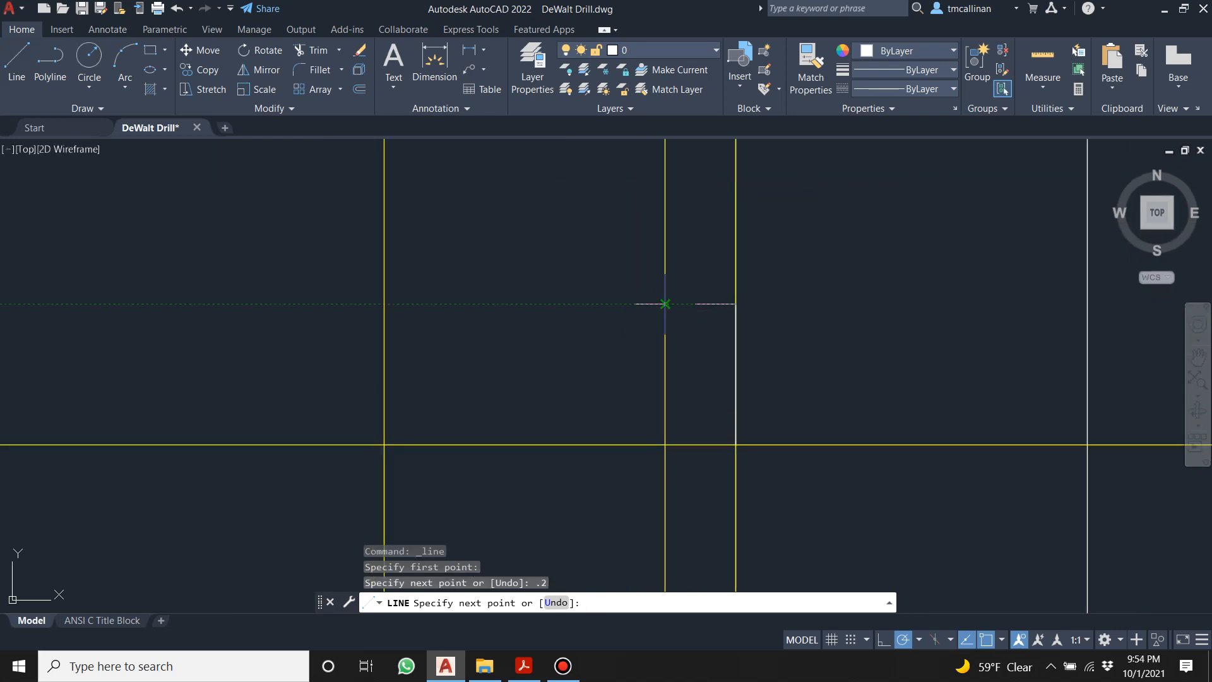
{"action": "left_click", "coordinate": [663, 303]}
{"action": "scroll", "coordinate": [664, 303], "scroll_direction": "down", "scroll_amount": 2}
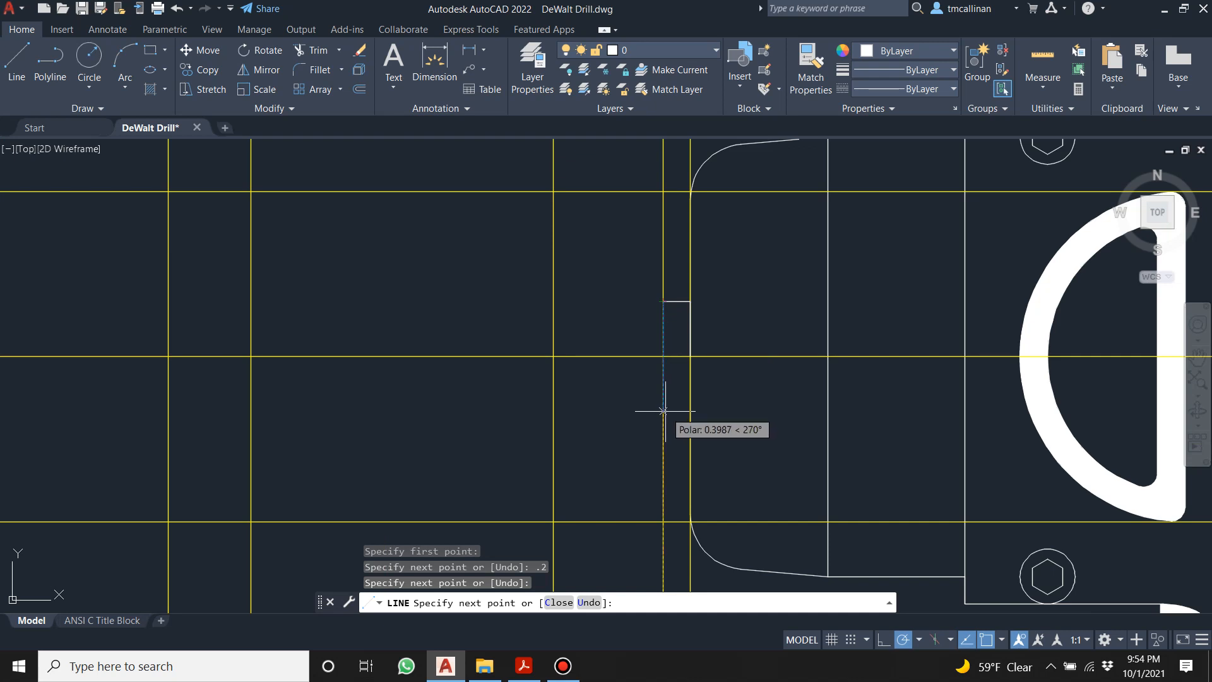
{"action": "key", "text": "Return"}
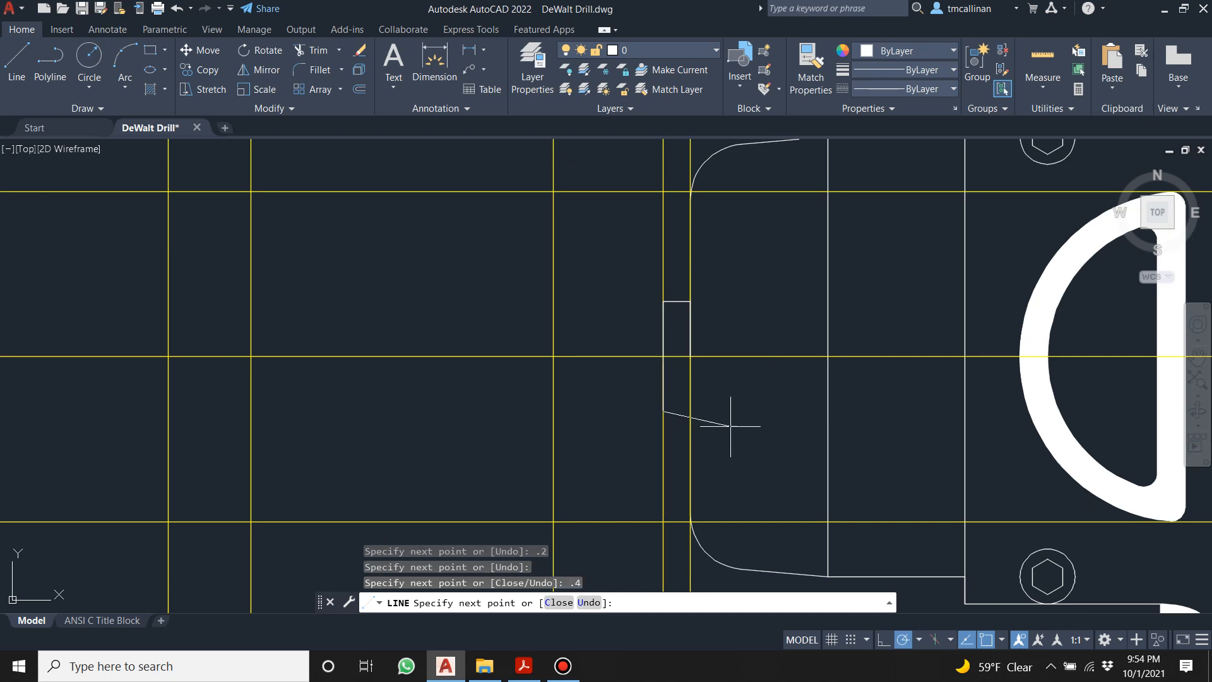
{"action": "left_click", "coordinate": [690, 411]}
{"action": "left_click", "coordinate": [692, 353]}
{"action": "key", "text": "Escape"}
{"action": "scroll", "coordinate": [732, 376], "scroll_direction": "down", "scroll_amount": 2}
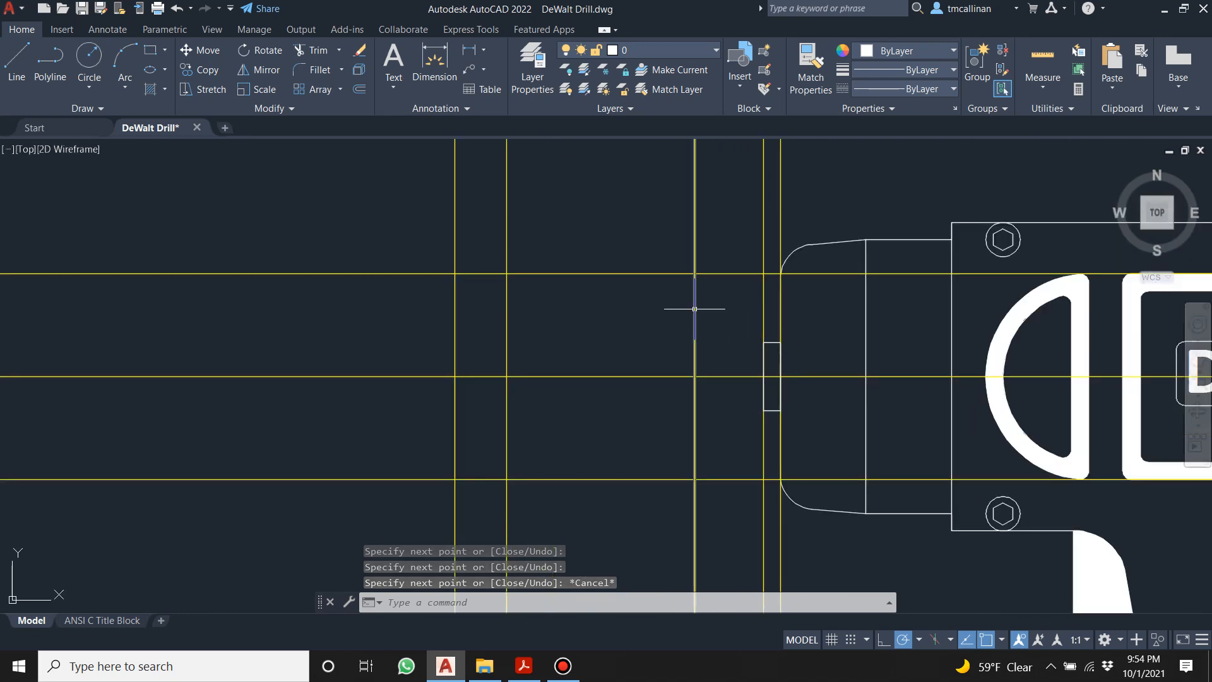
Draw the taller chuck rectangle in front of the small neck, bounded by the next vertical construction line and the outer horizontal ones.
{"action": "middle_click_drag", "start_coordinate": [700, 311], "coordinate": [708, 315]}
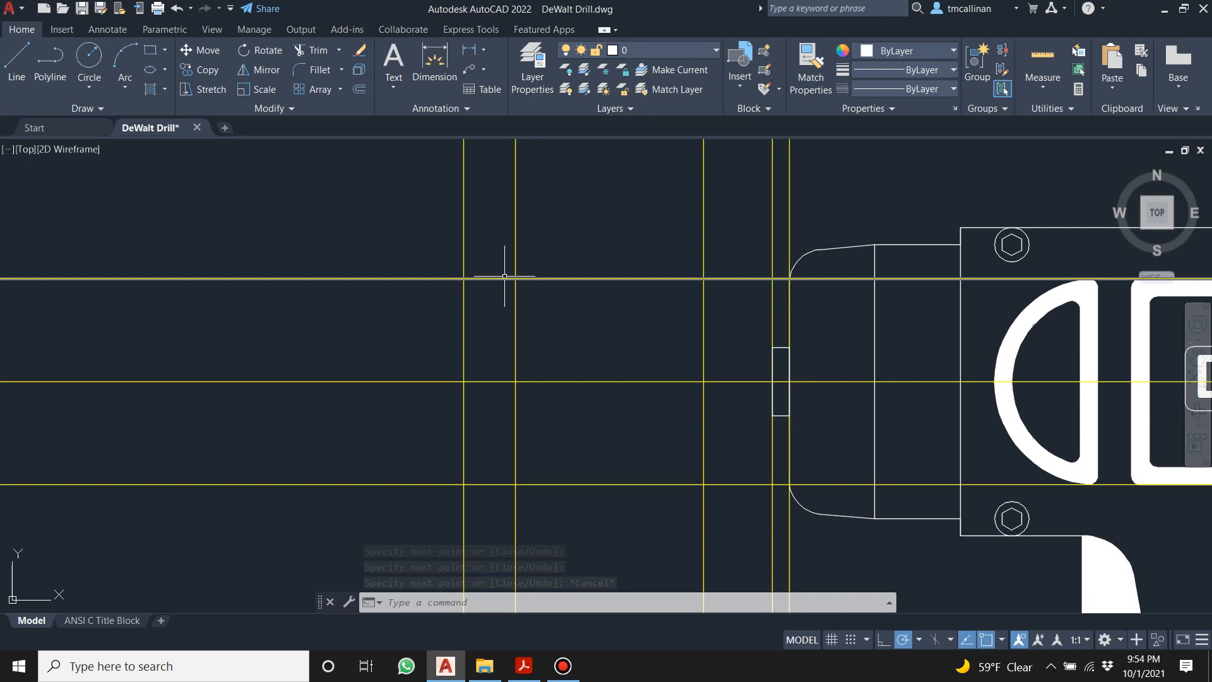
{"action": "left_click", "coordinate": [20, 55]}
{"action": "left_click", "coordinate": [772, 279]}
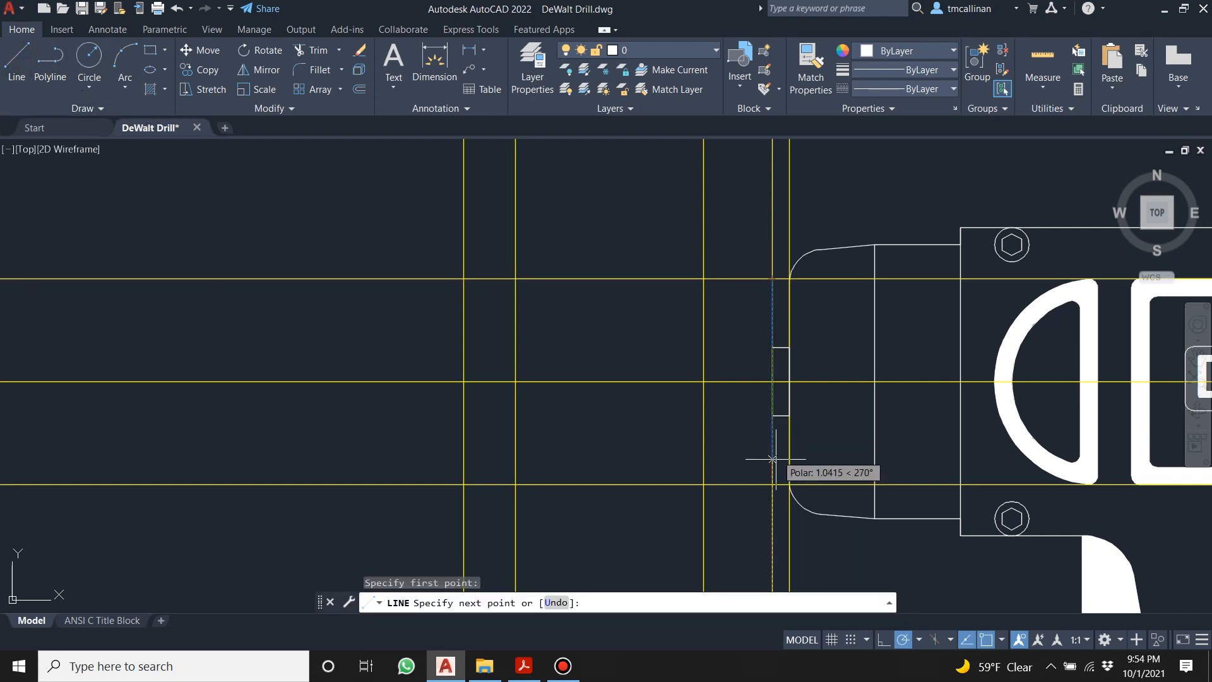
{"action": "left_click", "coordinate": [773, 484]}
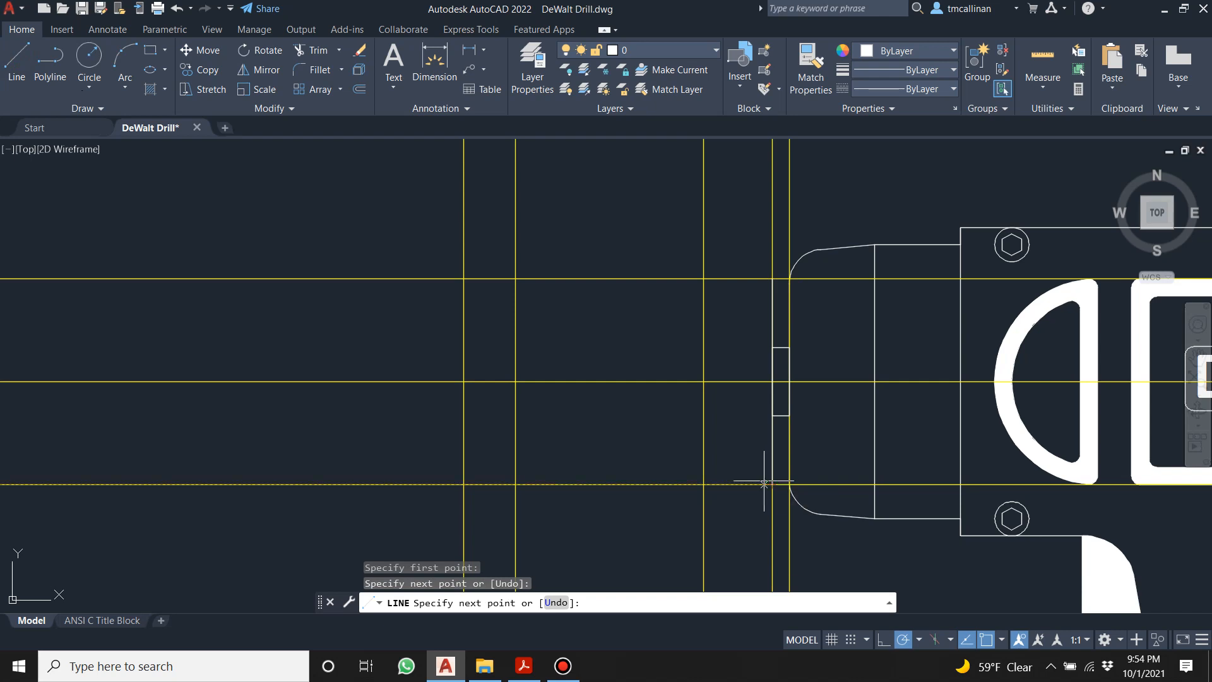
{"action": "left_click", "coordinate": [704, 485]}
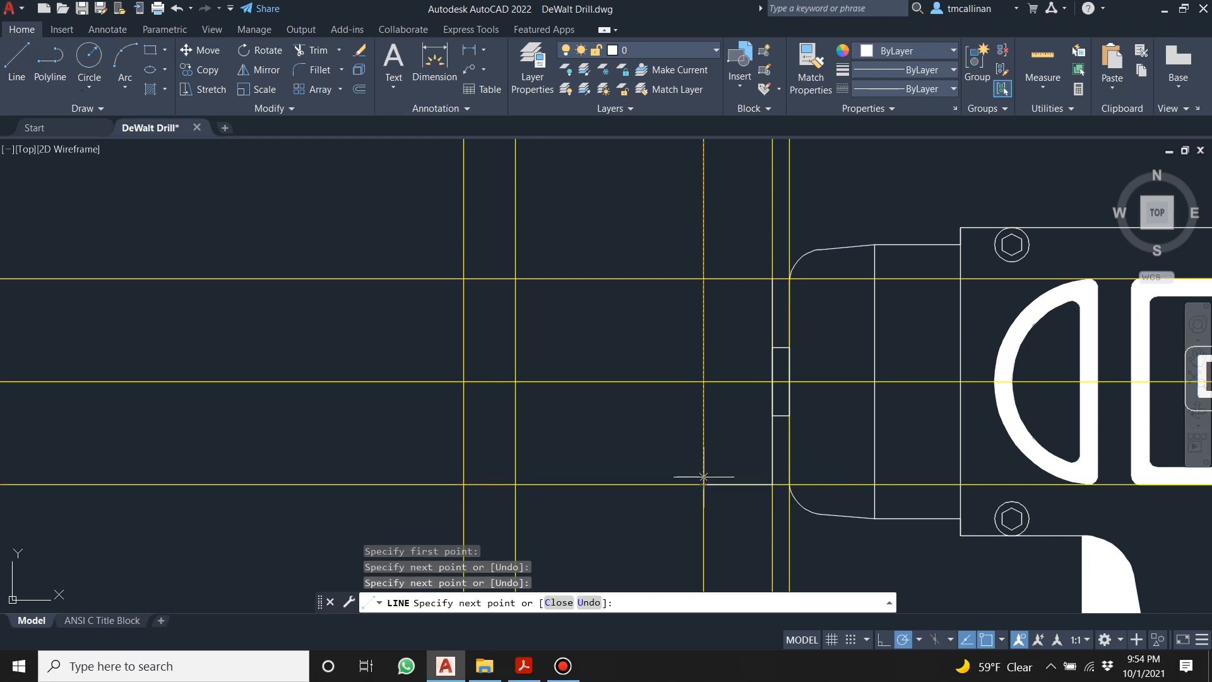
{"action": "left_click", "coordinate": [704, 278]}
{"action": "left_click", "coordinate": [772, 279]}
{"action": "scroll", "coordinate": [770, 280], "scroll_direction": "up", "scroll_amount": 6}
{"action": "key", "text": "Escape"}
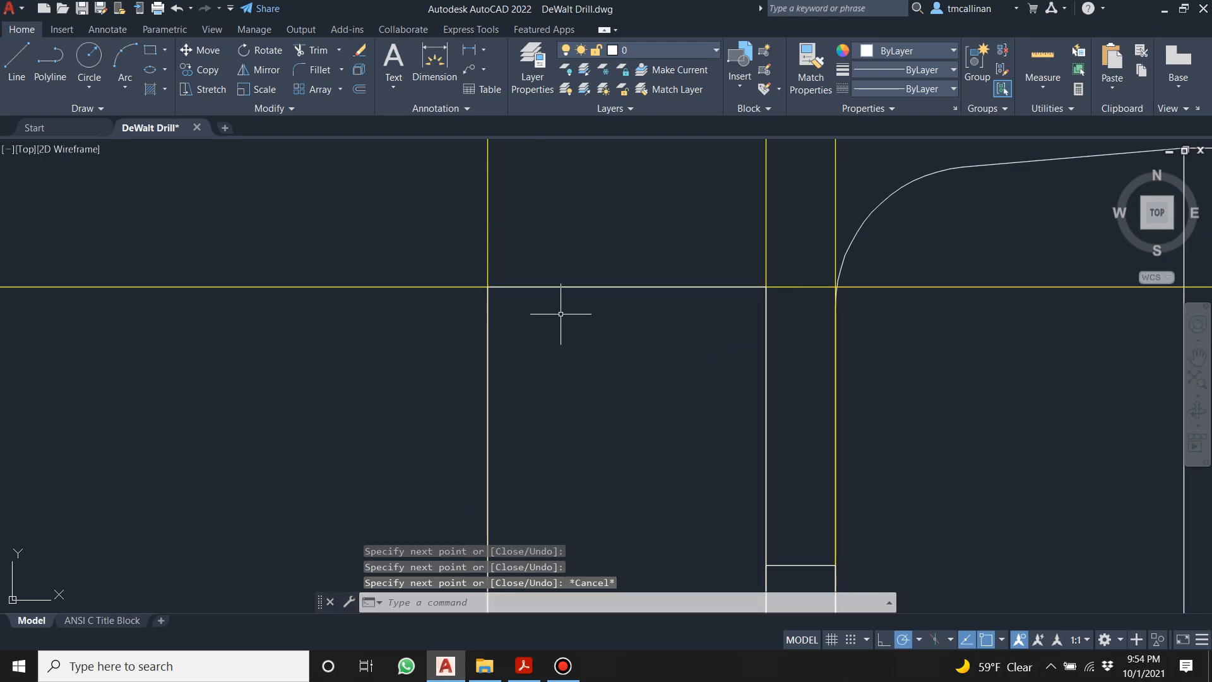
Make CONST6 the current layer.
{"action": "scroll", "coordinate": [560, 313], "scroll_direction": "down", "scroll_amount": 4}
{"action": "middle_click_drag", "start_coordinate": [574, 316], "coordinate": [718, 276]}
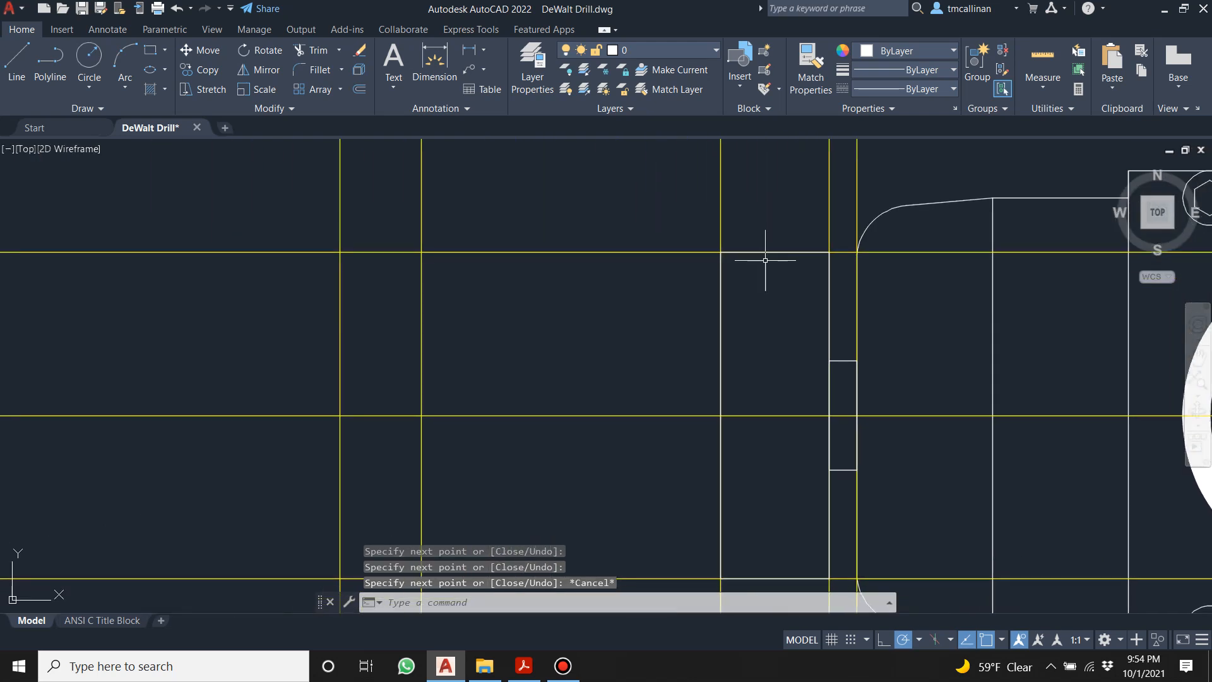
{"action": "scroll", "coordinate": [726, 391], "scroll_direction": "down", "scroll_amount": 2}
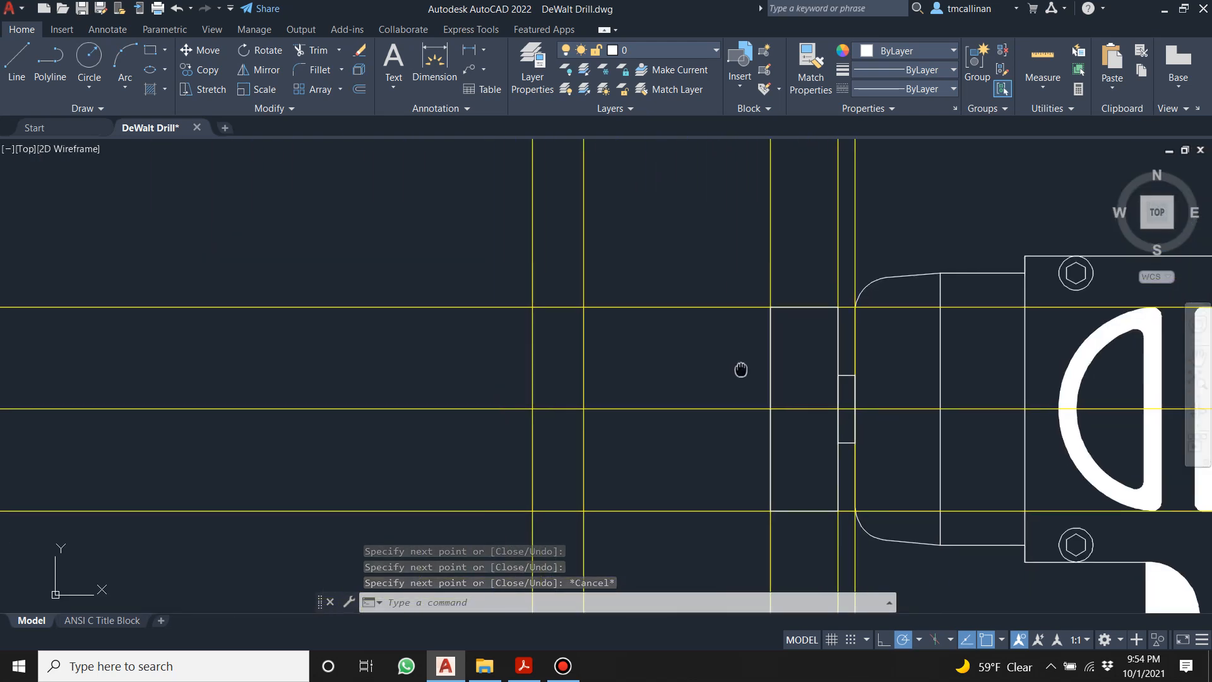
{"action": "left_click", "coordinate": [650, 50]}
{"action": "left_click", "coordinate": [641, 180]}
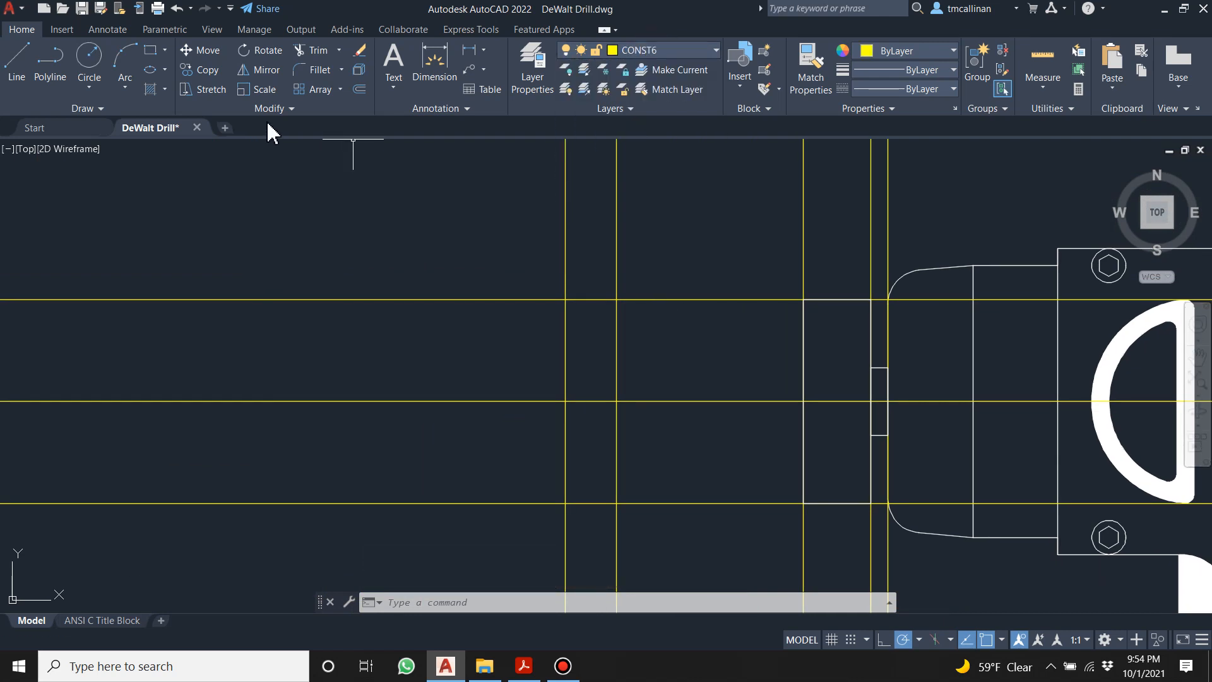
Add a construction line at 10 degrees through the upper front corner of the chuck rectangle.
{"action": "left_click", "coordinate": [101, 108]}
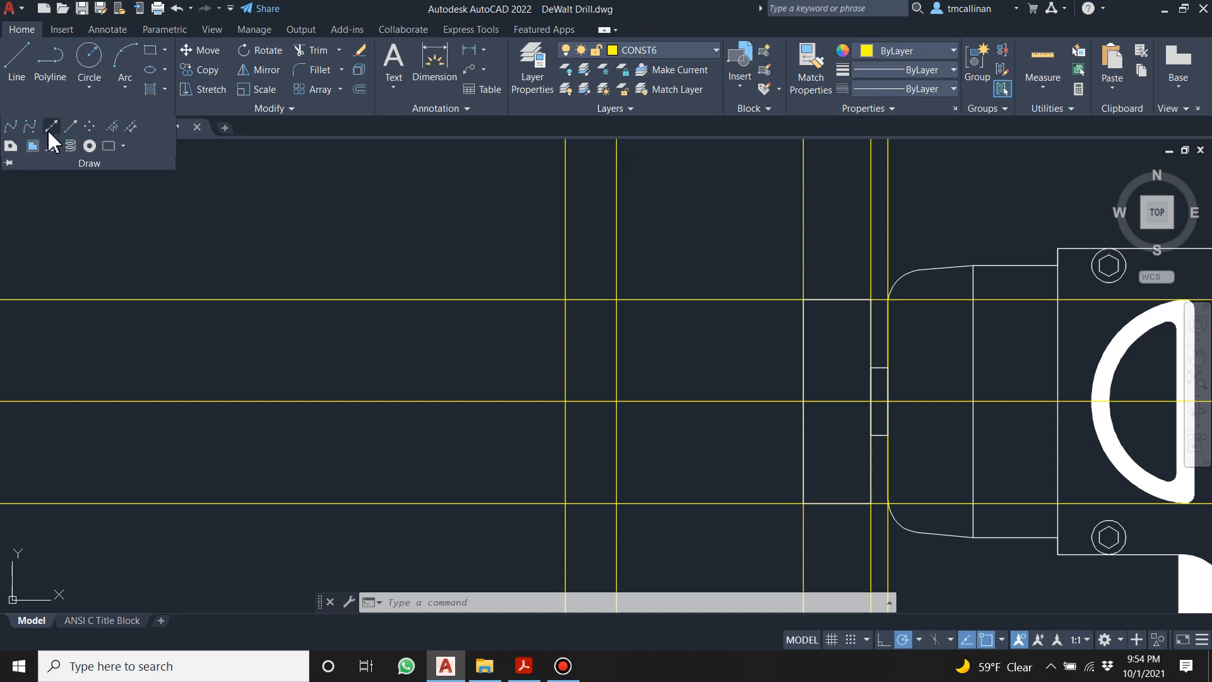
{"action": "left_click", "coordinate": [51, 126]}
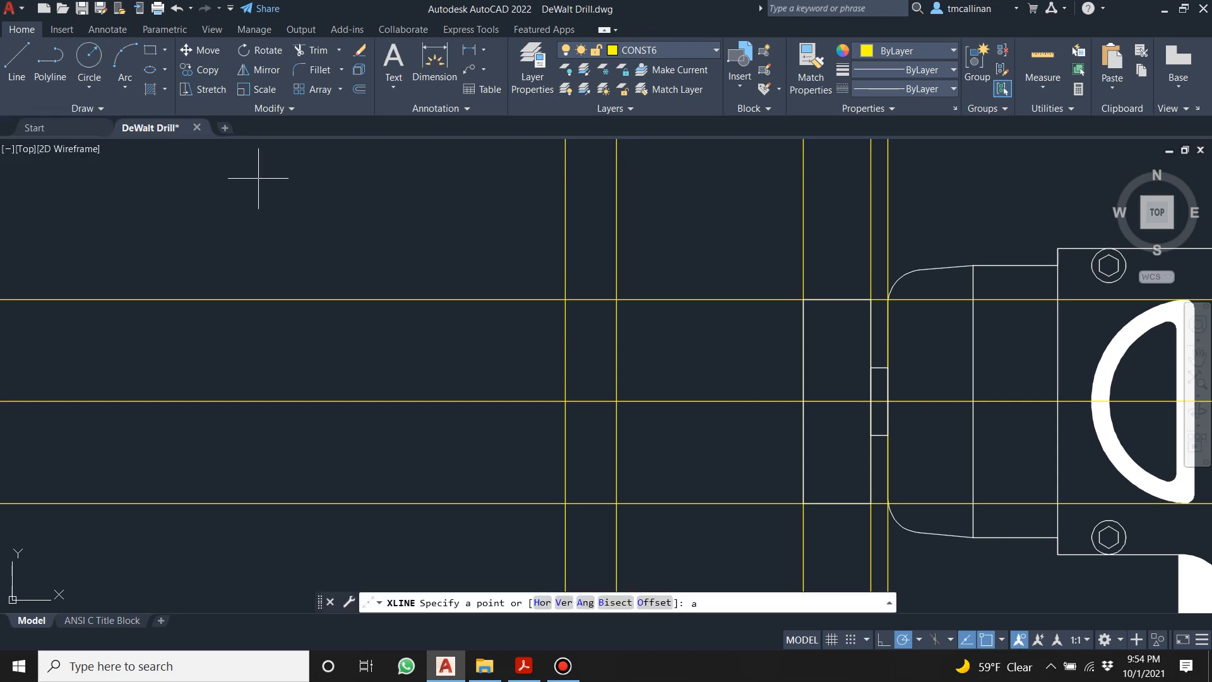
{"action": "key", "text": "Return"}
{"action": "type", "text": "10"}
{"action": "key", "text": "Return"}
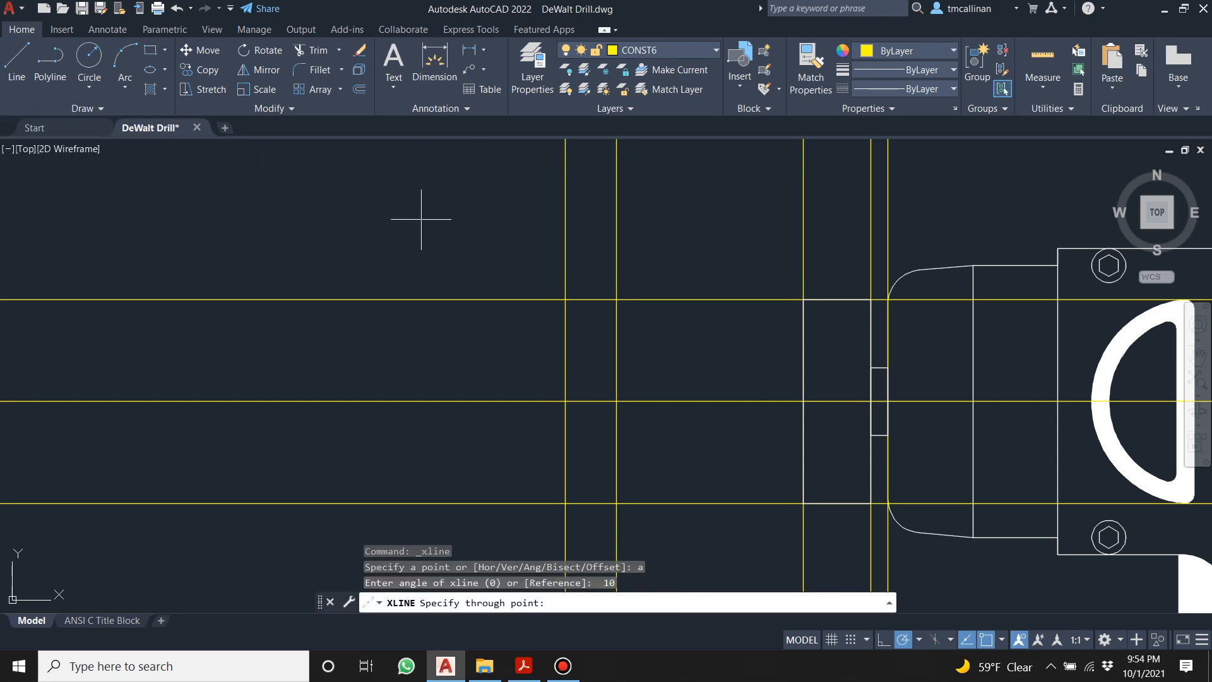
{"action": "left_click", "coordinate": [803, 299]}
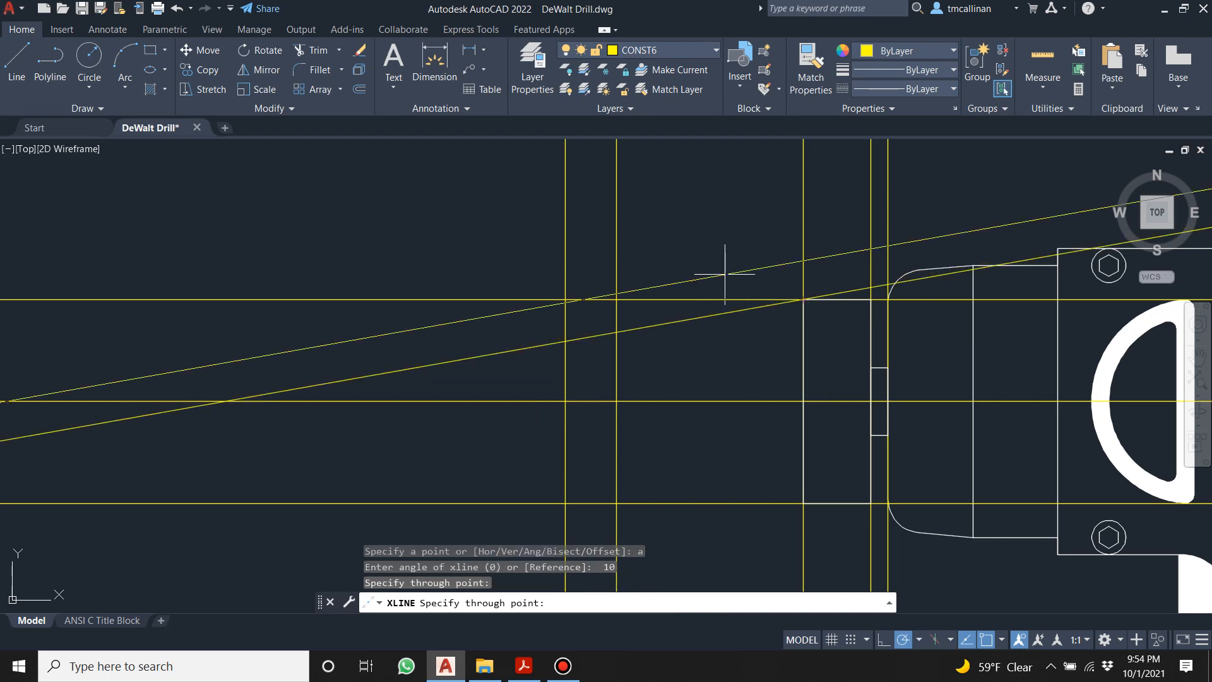
{"action": "key", "text": "Escape"}
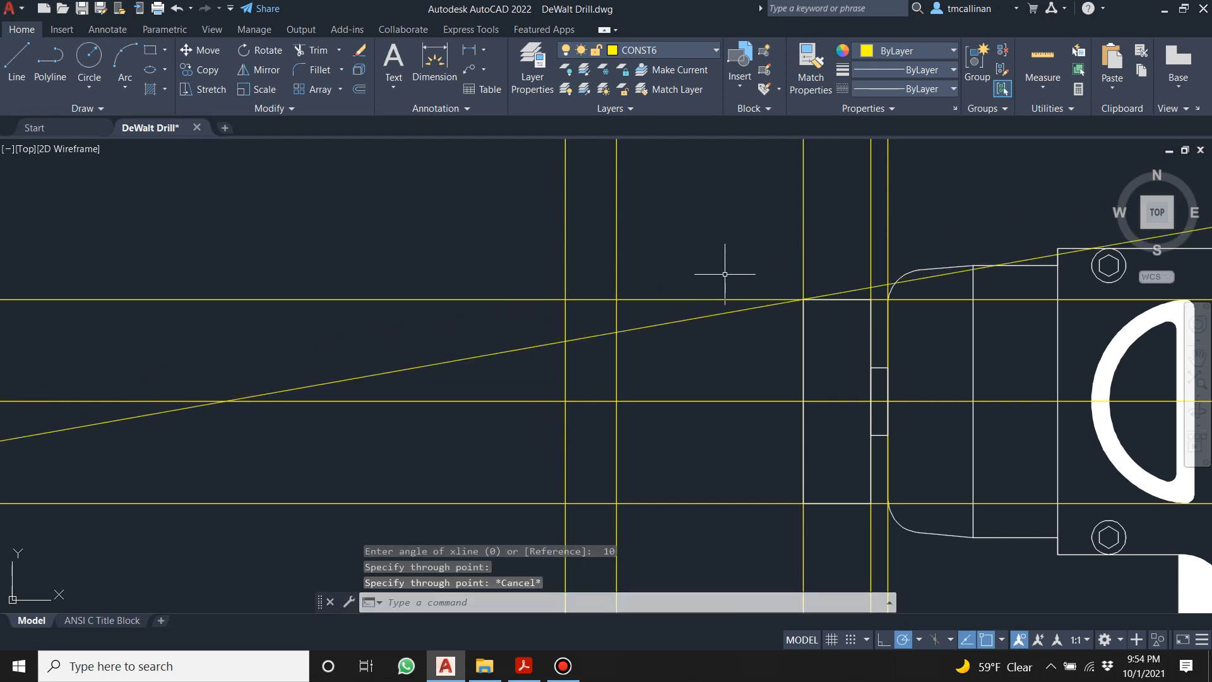
Add a construction line at -10 degrees through the lower front corner of the chuck rectangle.
{"action": "left_click", "coordinate": [94, 110]}
{"action": "left_click", "coordinate": [51, 127]}
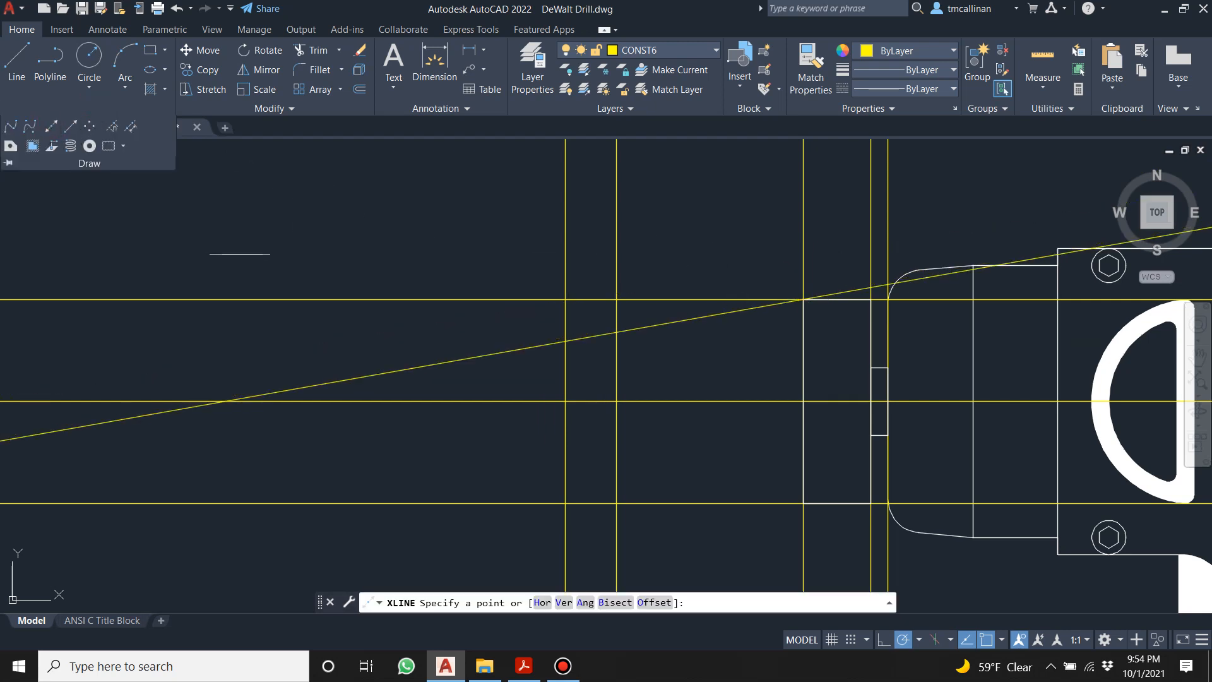
{"action": "key", "text": "Return"}
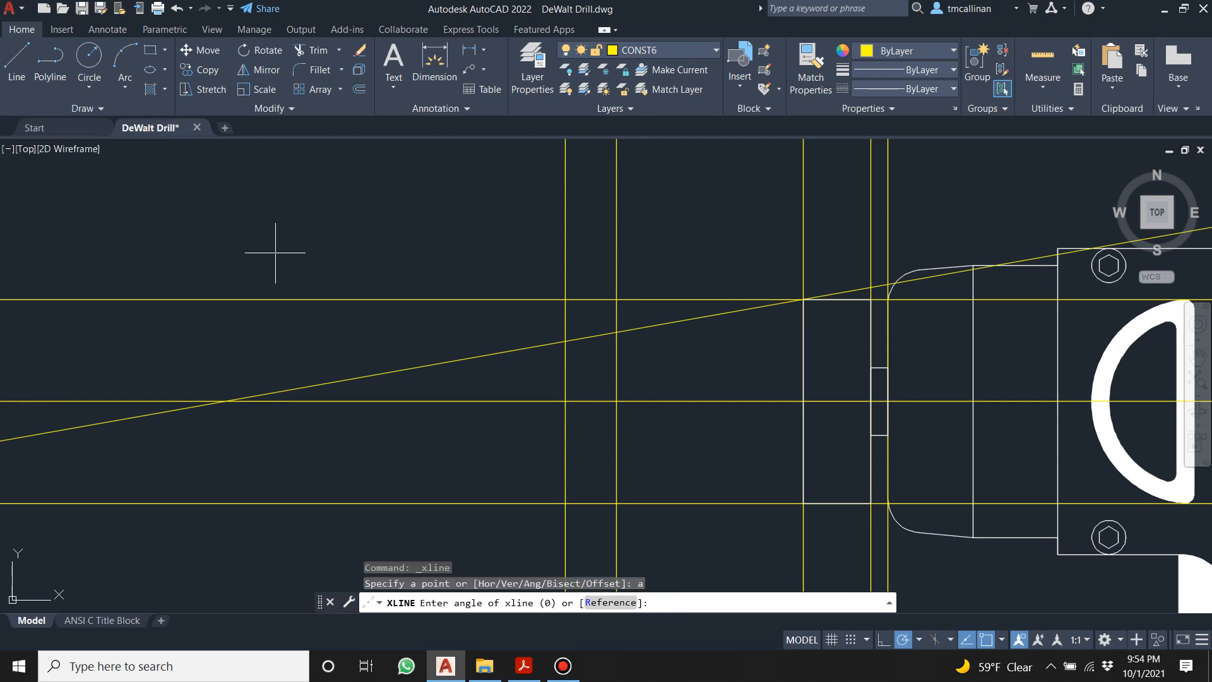
{"action": "key", "text": "Return"}
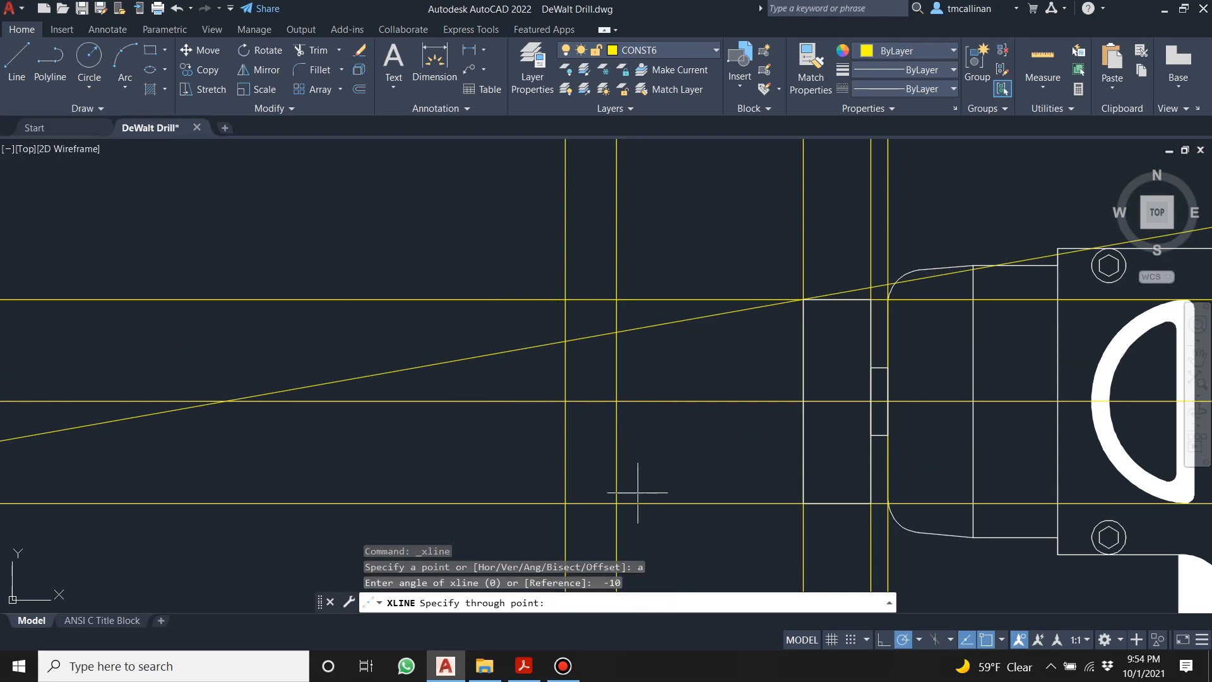
{"action": "left_click", "coordinate": [808, 503]}
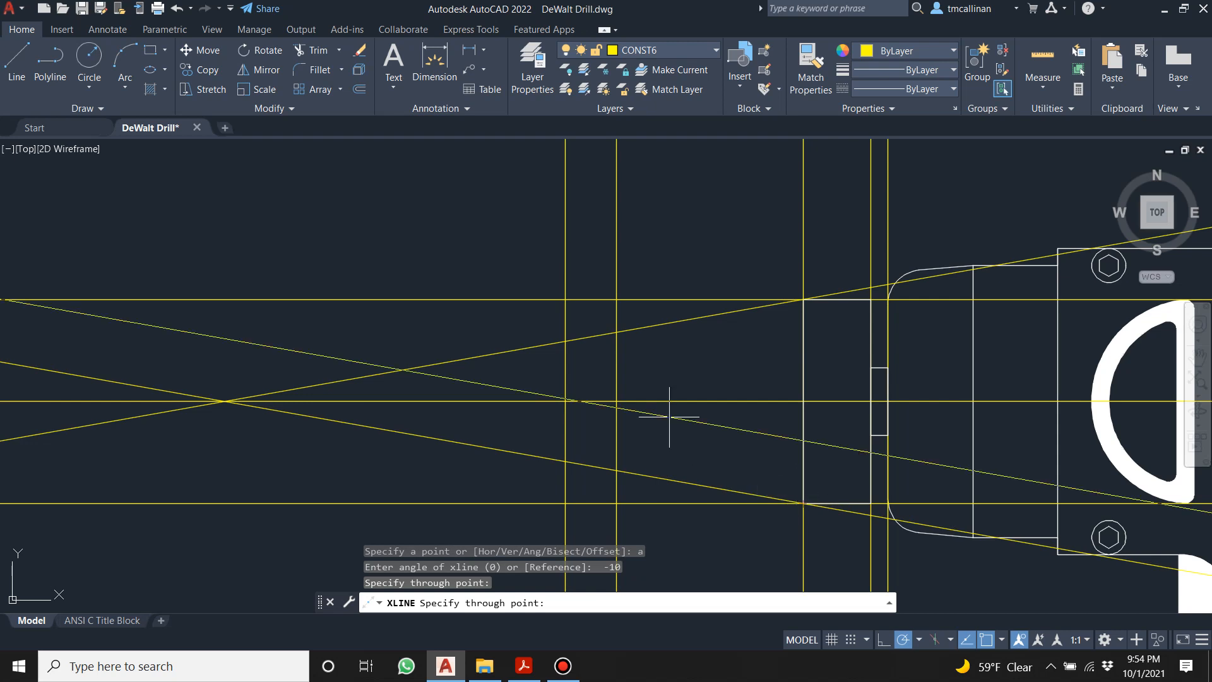
{"action": "middle_click_drag", "start_coordinate": [672, 410], "coordinate": [638, 382]}
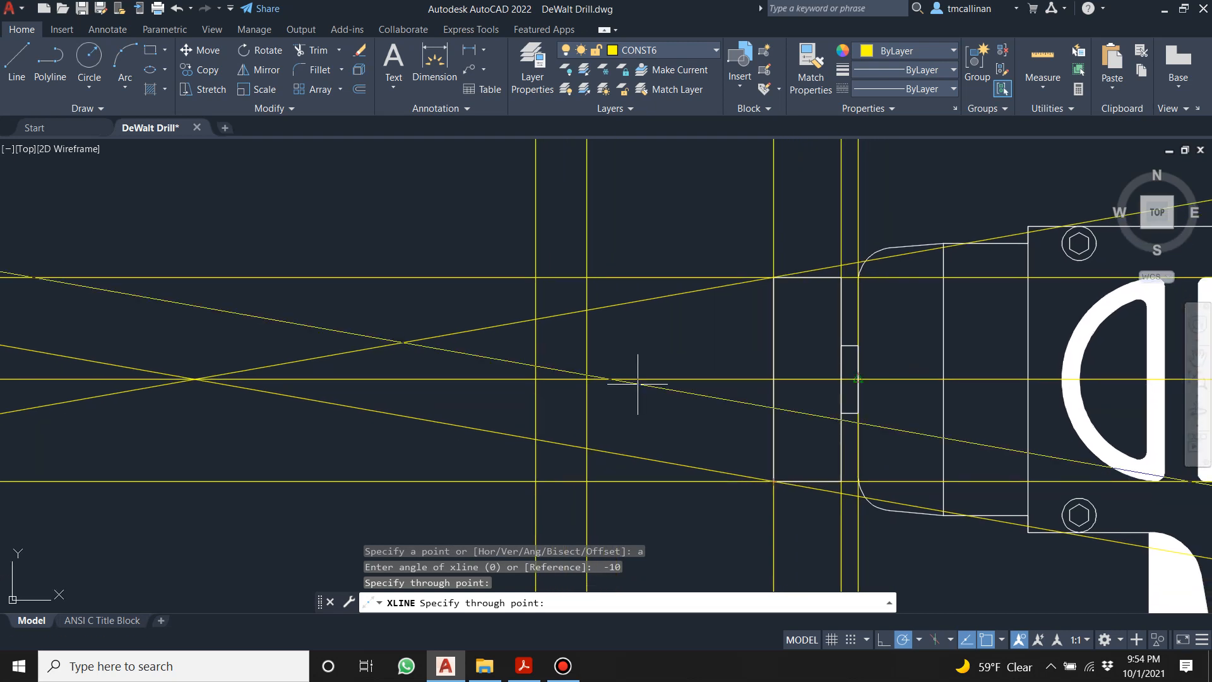
{"action": "scroll", "coordinate": [587, 388], "scroll_direction": "down", "scroll_amount": 2}
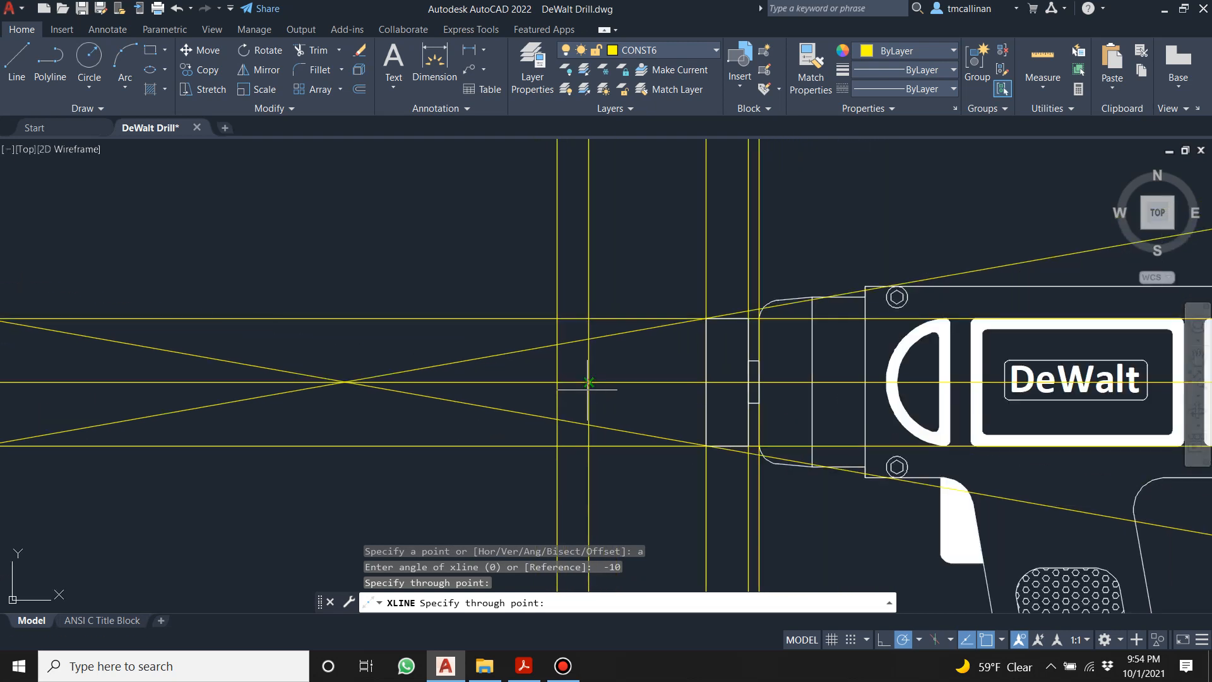
{"action": "middle_click_drag", "start_coordinate": [588, 383], "coordinate": [575, 380]}
{"action": "key", "text": "Escape"}
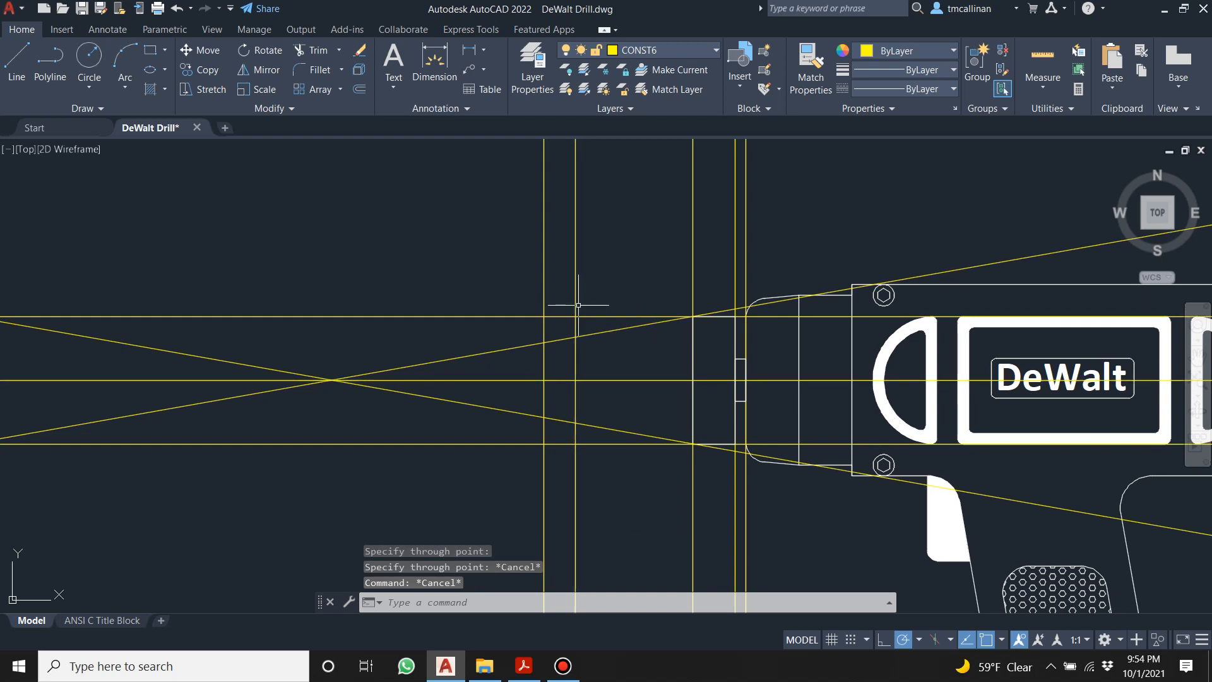
On layer 0, outline the chuck's tapered section along both angled construction lines, with its front edge on the nearer of the two remaining vertical construction lines.
{"action": "left_click", "coordinate": [685, 50]}
{"action": "left_click", "coordinate": [659, 67]}
{"action": "left_click", "coordinate": [19, 63]}
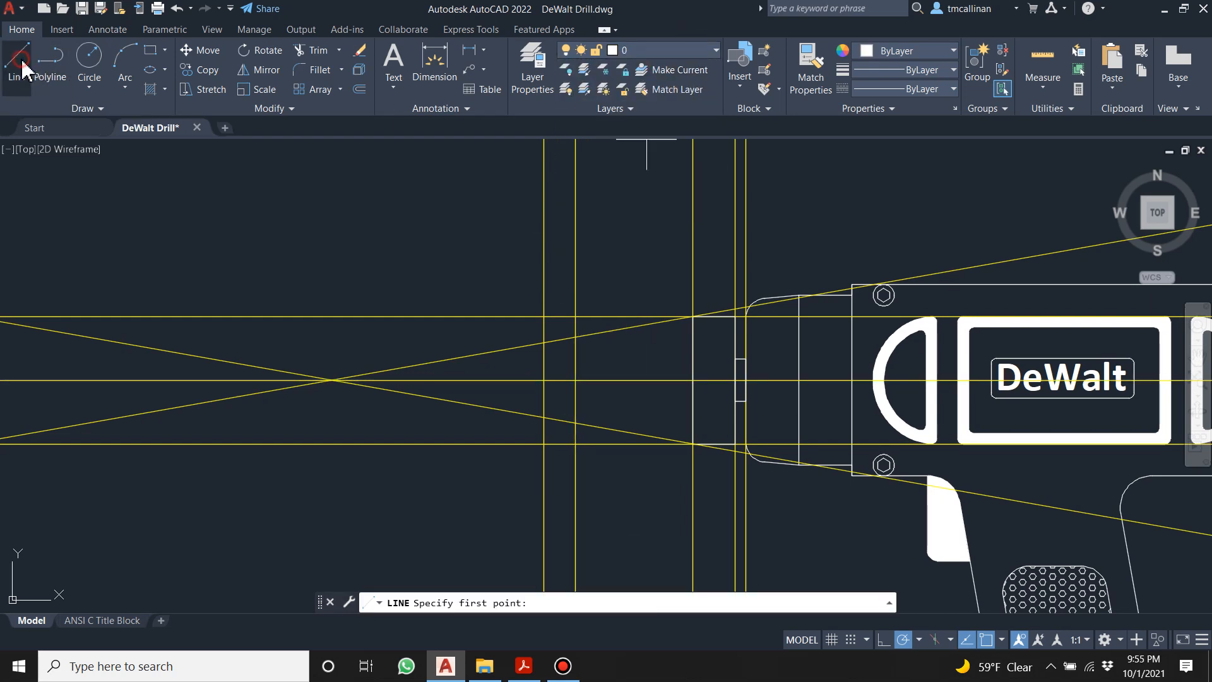
{"action": "scroll", "coordinate": [693, 317], "scroll_direction": "up", "scroll_amount": 3}
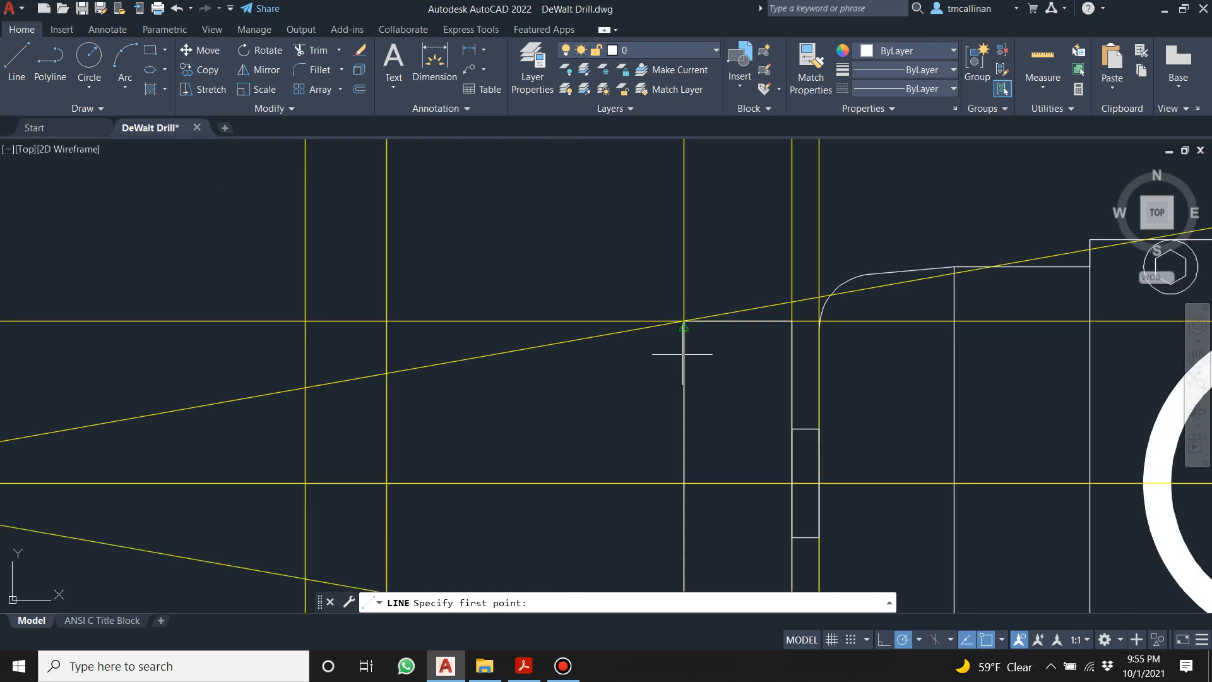
{"action": "scroll", "coordinate": [688, 327], "scroll_direction": "up", "scroll_amount": 2}
{"action": "left_click", "coordinate": [685, 324]}
{"action": "scroll", "coordinate": [685, 323], "scroll_direction": "down", "scroll_amount": 3}
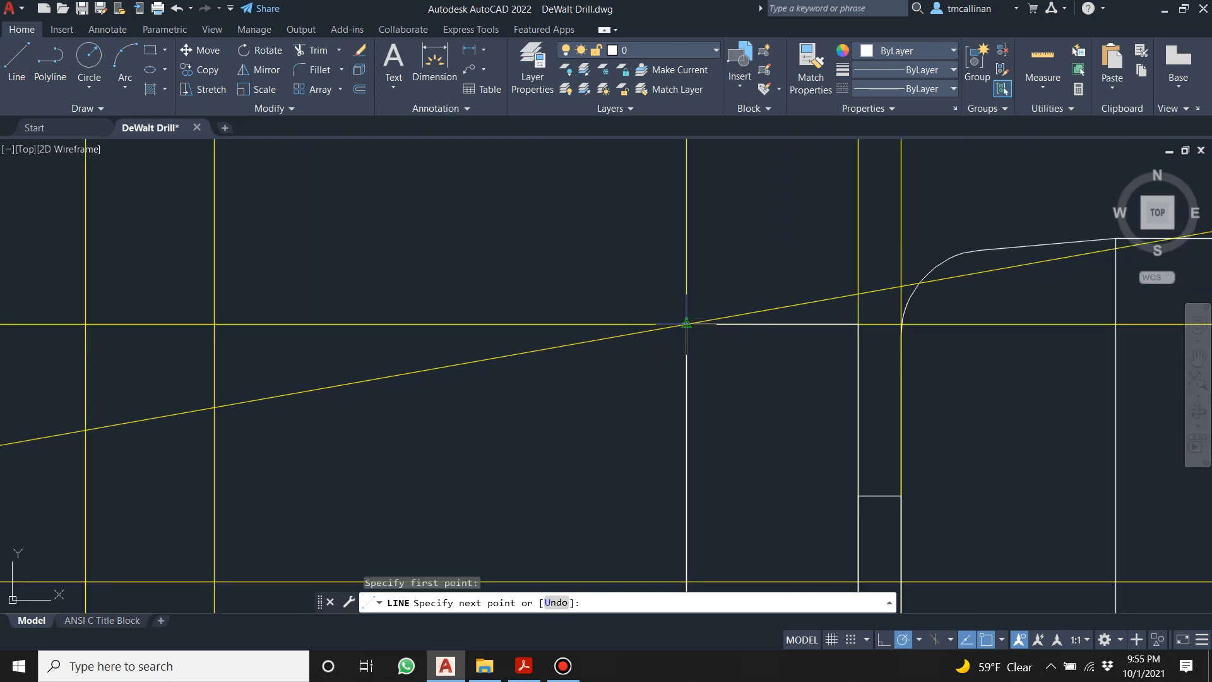
{"action": "left_click", "coordinate": [392, 375]}
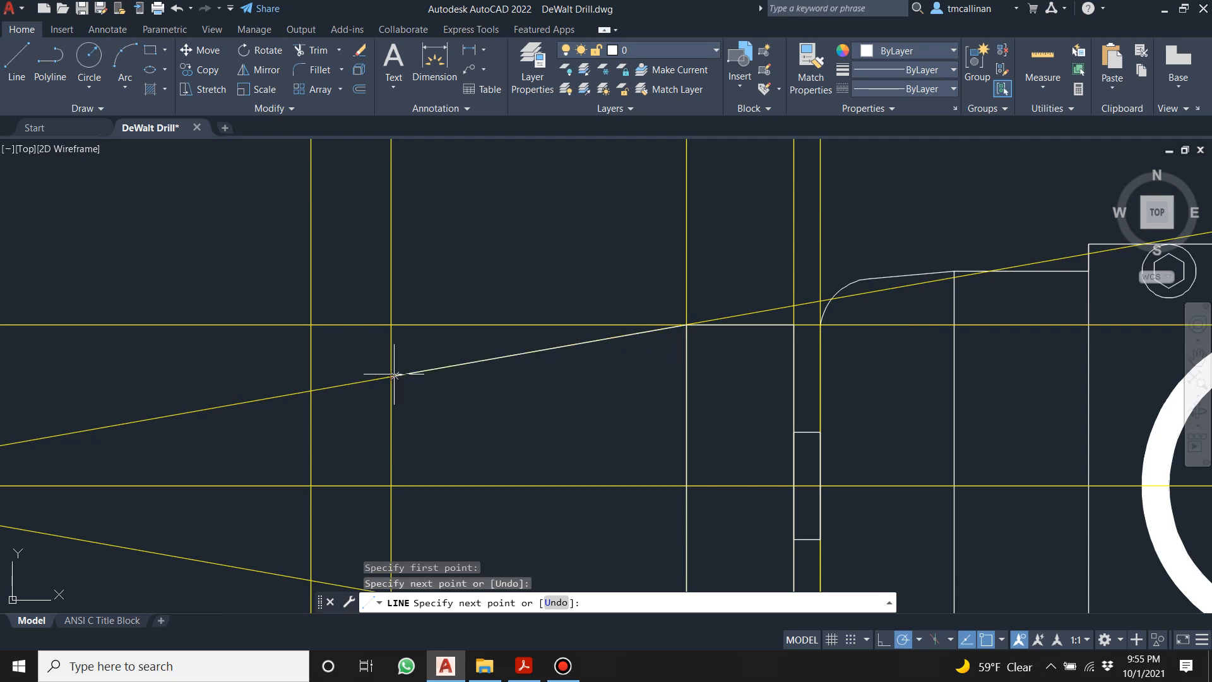
{"action": "scroll", "coordinate": [446, 410], "scroll_direction": "down", "scroll_amount": 2}
{"action": "left_click", "coordinate": [411, 508]}
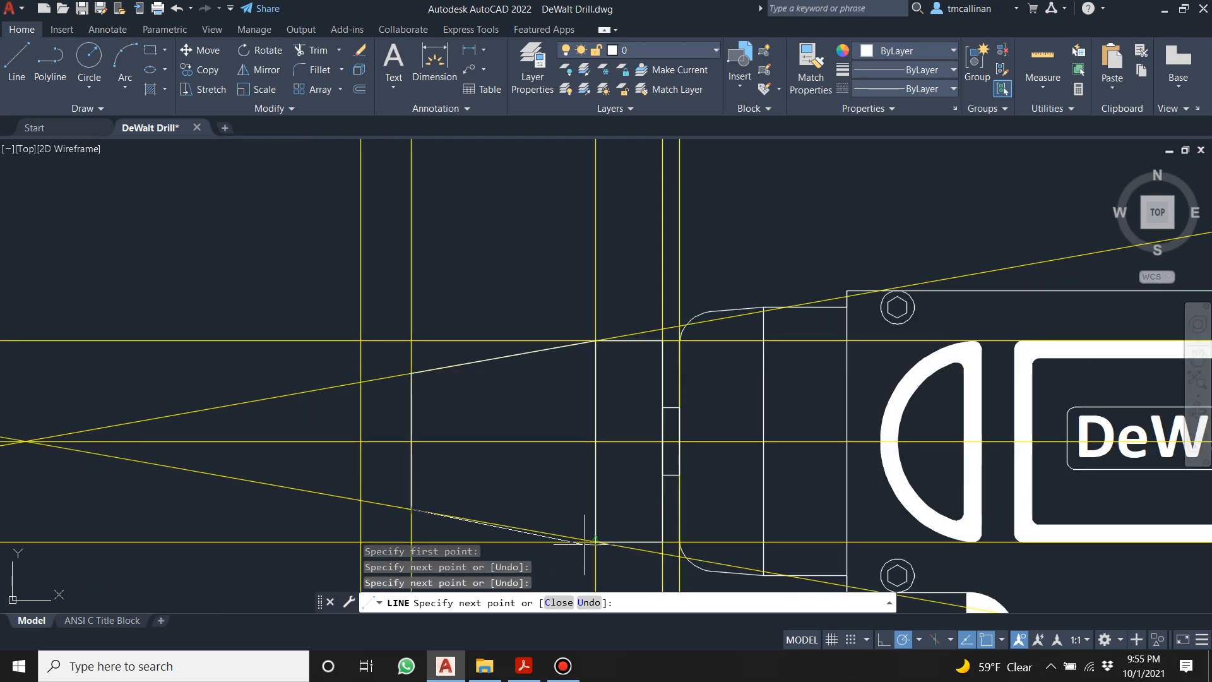
{"action": "scroll", "coordinate": [407, 505], "scroll_direction": "up", "scroll_amount": 4}
{"action": "key", "text": "Escape"}
{"action": "scroll", "coordinate": [588, 402], "scroll_direction": "down", "scroll_amount": 4}
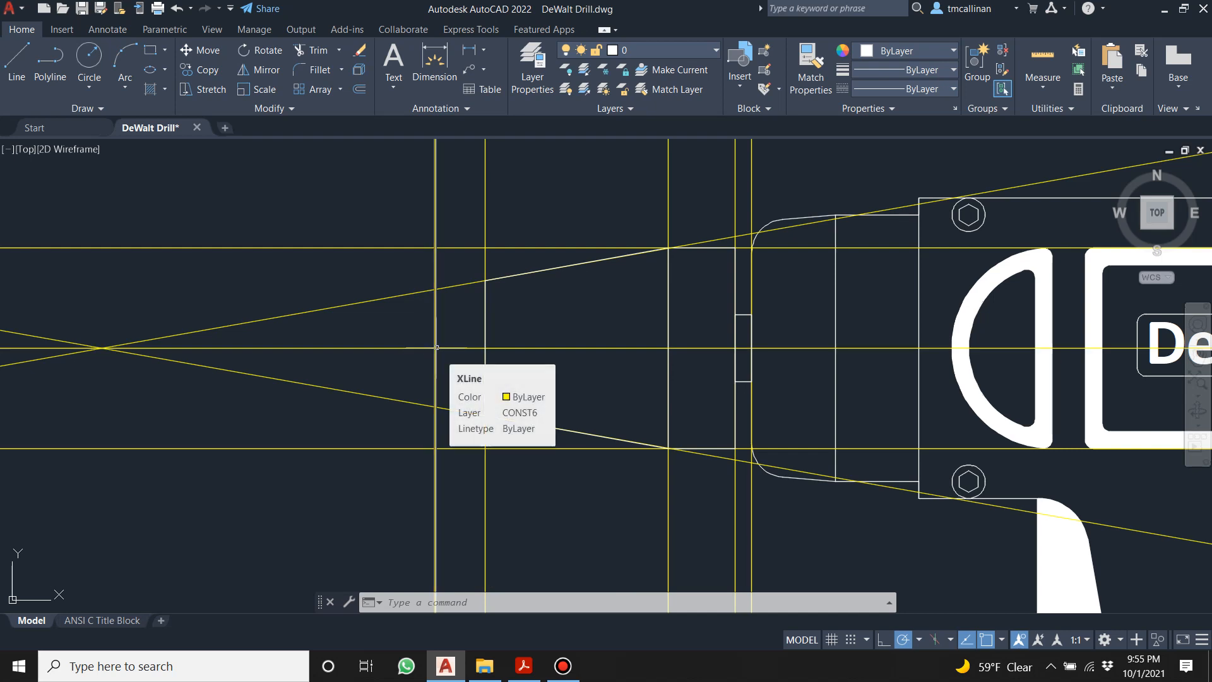
Draw the upper nose outline from the centerline at the frontmost vertical construction line, 0.2 upward, ending at the taper's upper front corner.
{"action": "left_click", "coordinate": [16, 69]}
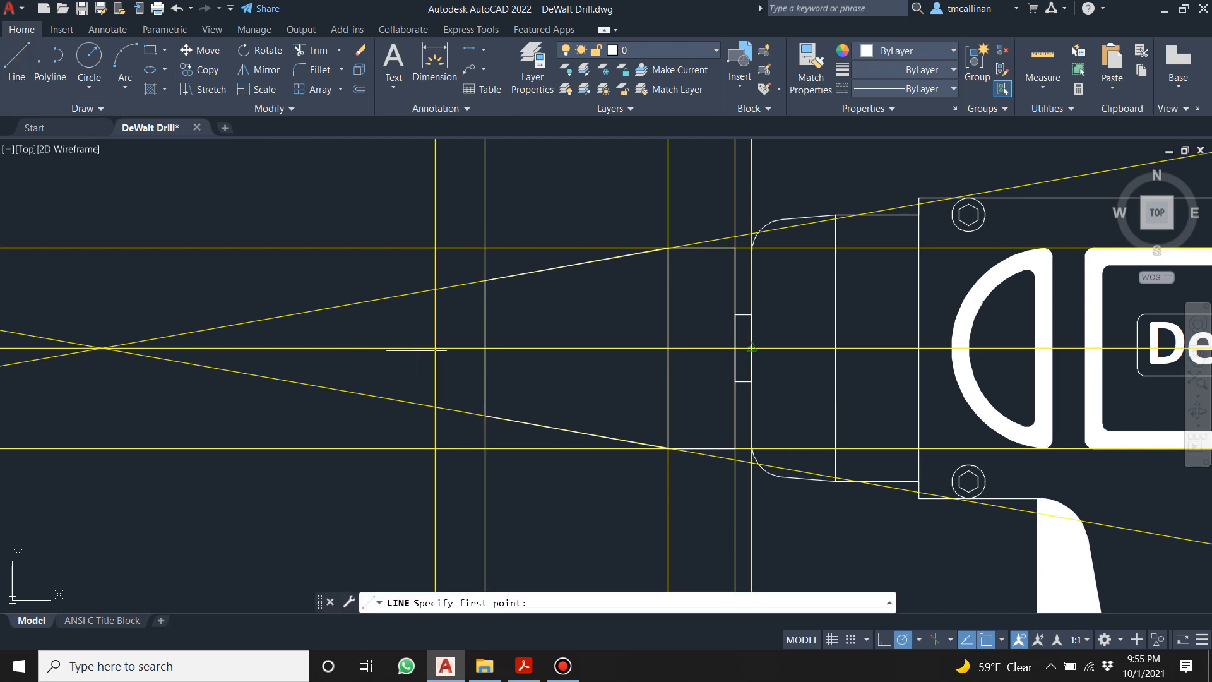
{"action": "left_click", "coordinate": [435, 348]}
{"action": "type", "text": ".2"}
{"action": "key", "text": "Return"}
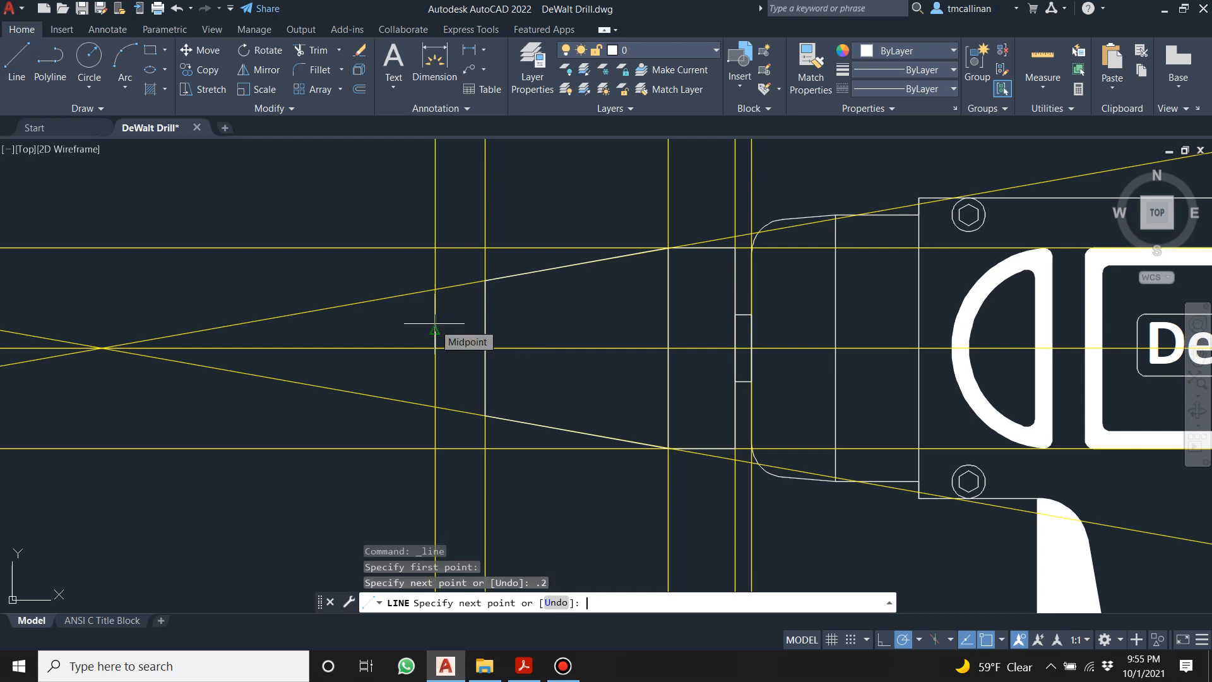
{"action": "left_click", "coordinate": [485, 280]}
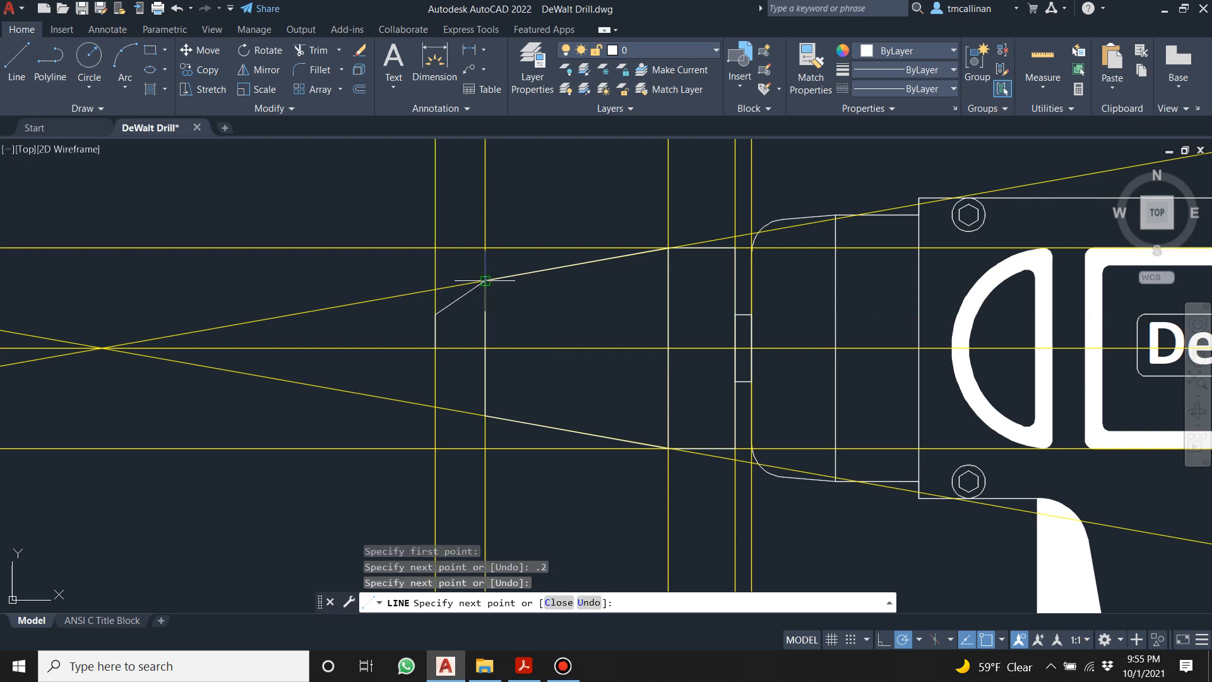
{"action": "key", "text": "Escape"}
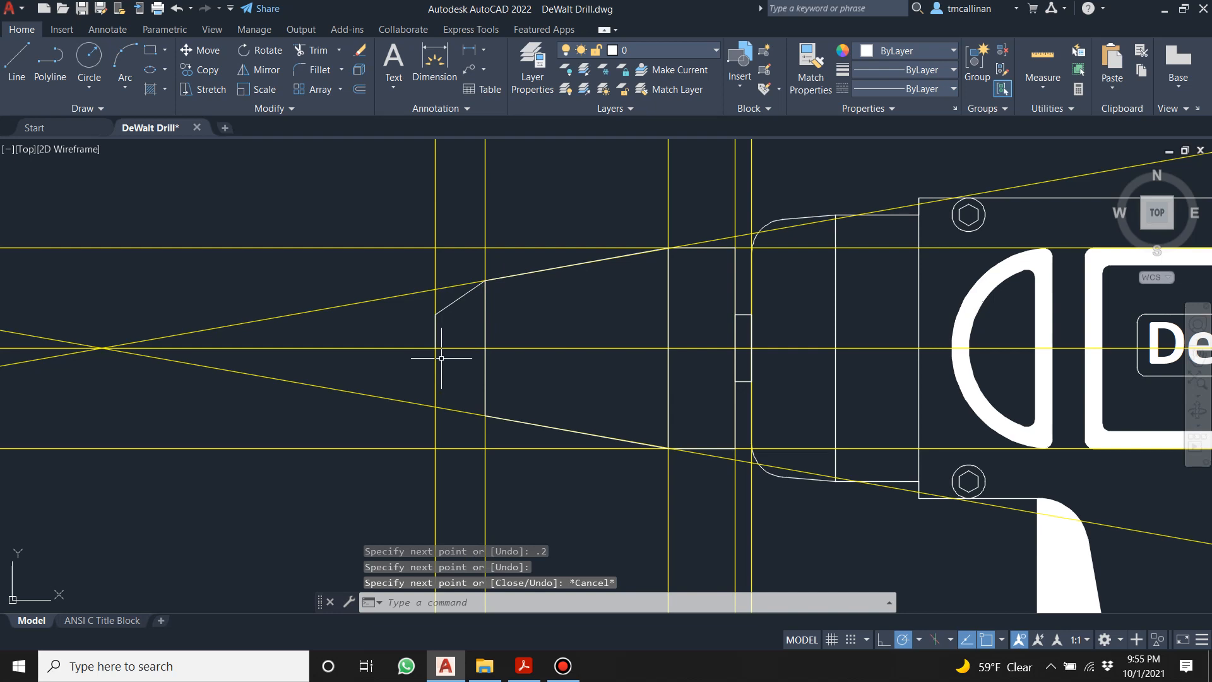
Draw a line 0.2 downward from the taper's upper front corner, then on to the nose's center point at the front.
{"action": "scroll", "coordinate": [471, 295], "scroll_direction": "up", "scroll_amount": 2}
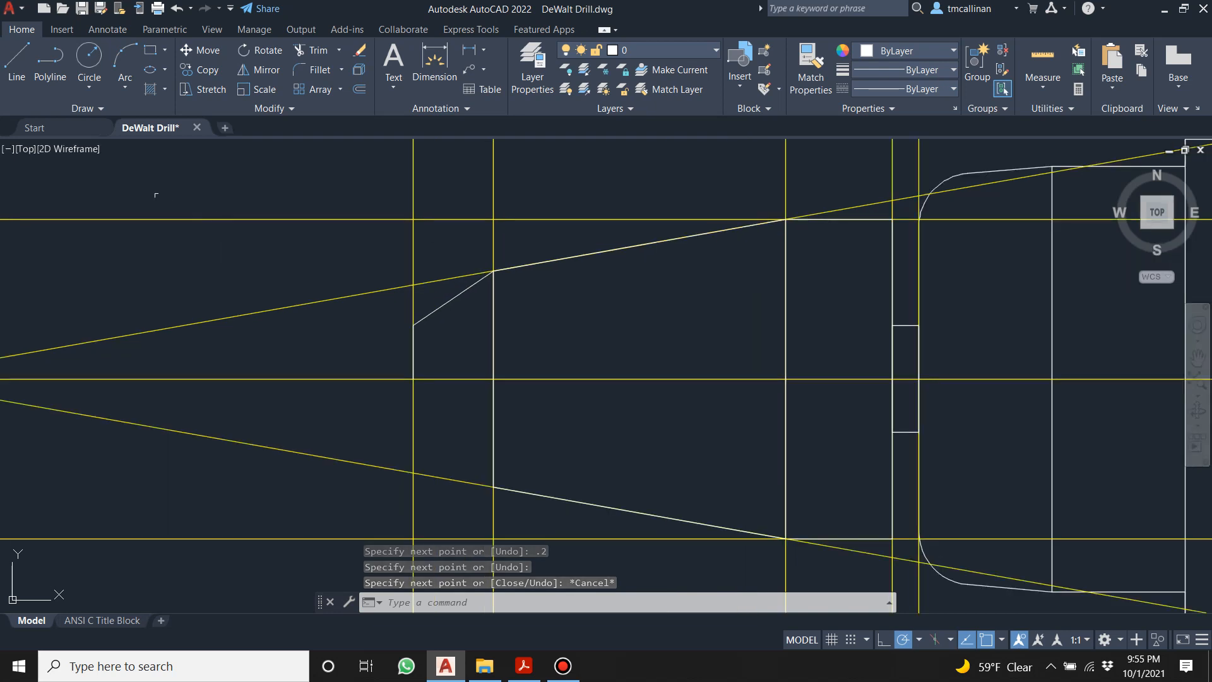
{"action": "left_click", "coordinate": [18, 68]}
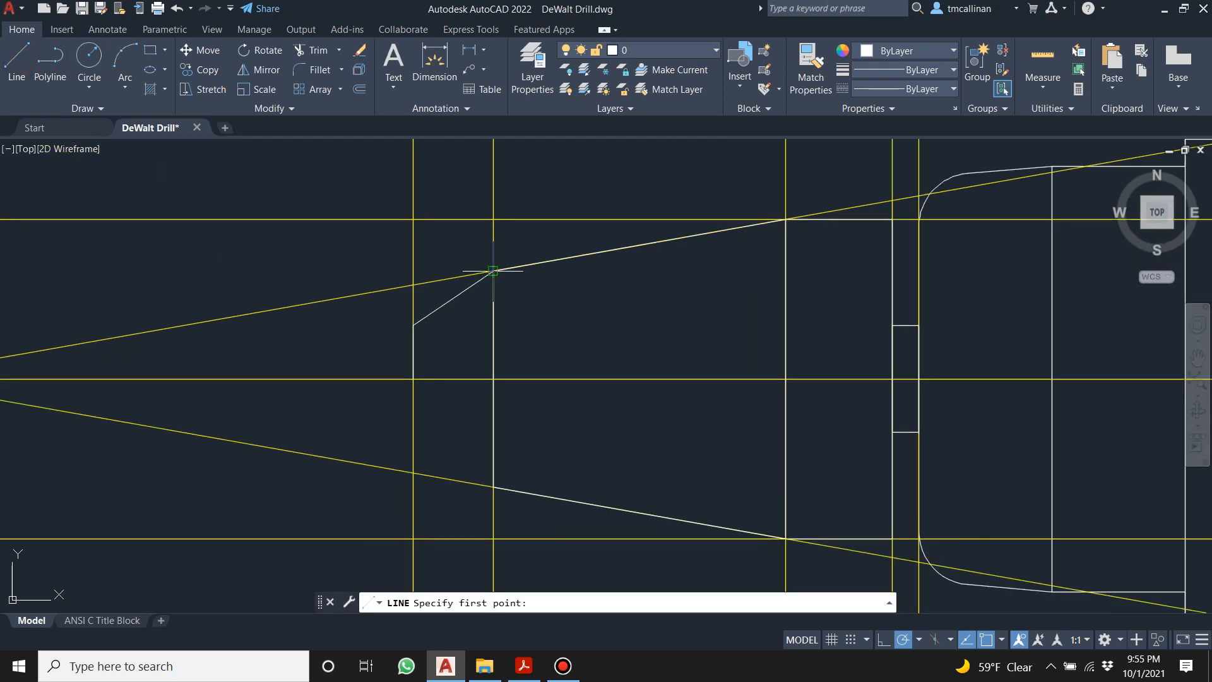
{"action": "left_click", "coordinate": [493, 271]}
{"action": "type", "text": ".2"}
{"action": "key", "text": "Return"}
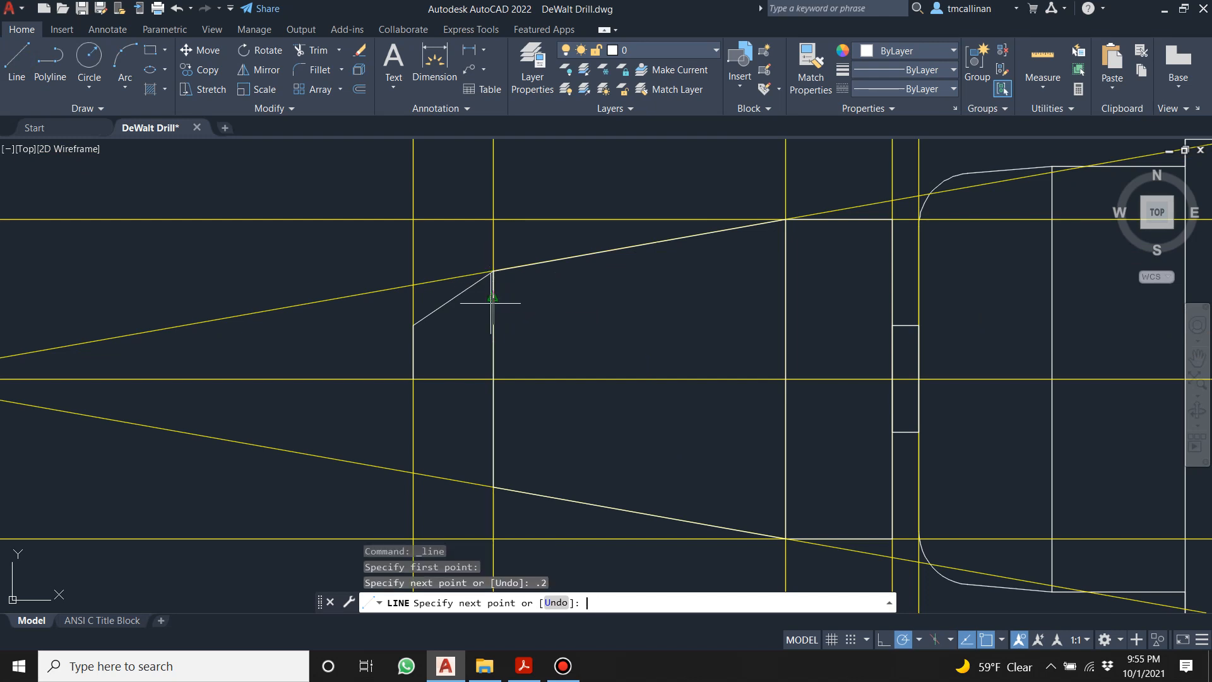
{"action": "left_click", "coordinate": [413, 379]}
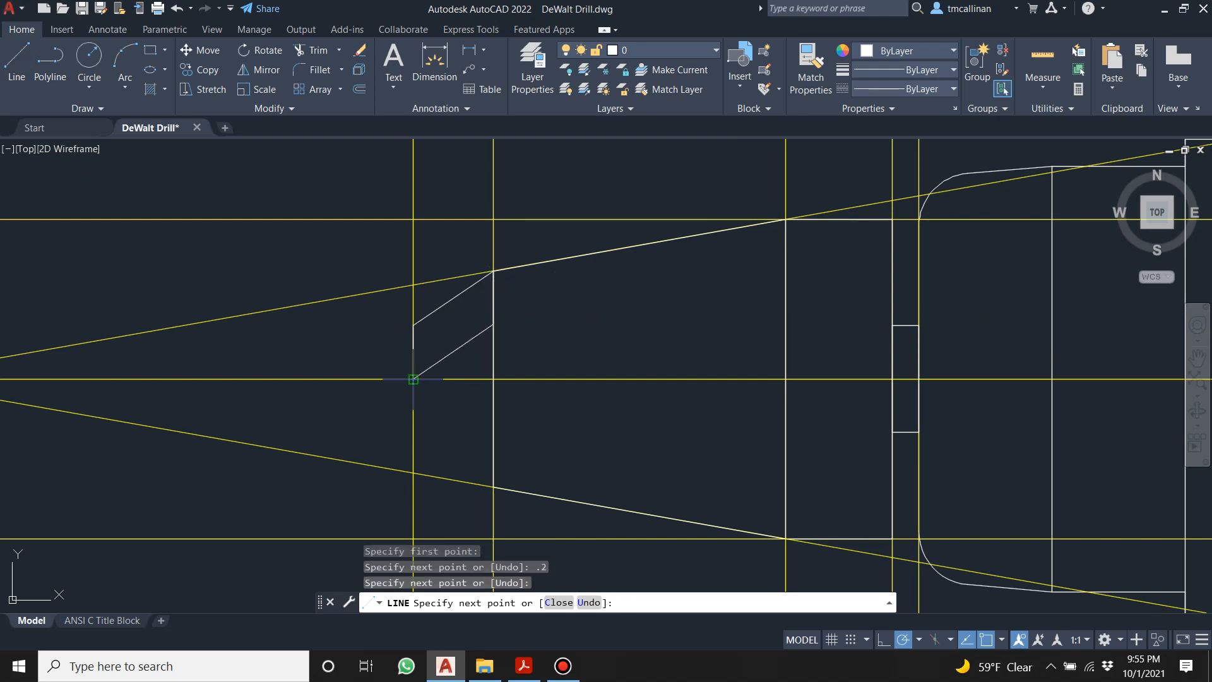
{"action": "key", "text": "Escape"}
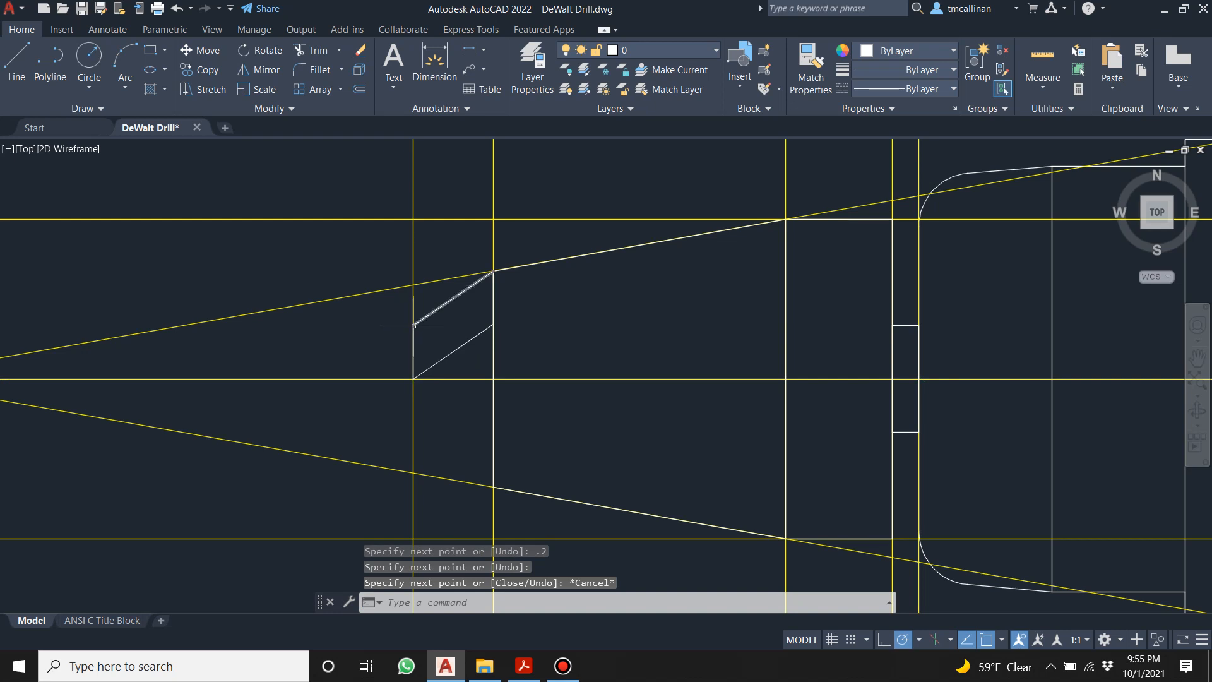
Erase the two angled construction lines that guided the chuck's taper.
{"action": "scroll", "coordinate": [414, 326], "scroll_direction": "down", "scroll_amount": 2}
{"action": "left_click", "coordinate": [652, 49]}
{"action": "left_click", "coordinate": [652, 49]}
{"action": "key", "text": "Escape"}
{"action": "left_click", "coordinate": [359, 432]}
{"action": "left_click", "coordinate": [317, 397]}
{"action": "key", "text": "Delete"}
{"action": "left_click", "coordinate": [336, 340]}
{"action": "left_click", "coordinate": [285, 298]}
{"action": "key", "text": "Delete"}
Erase the two horizontal construction lines along the chuck's upper and lower edges, keeping the centerline.
{"action": "left_click", "coordinate": [436, 459]}
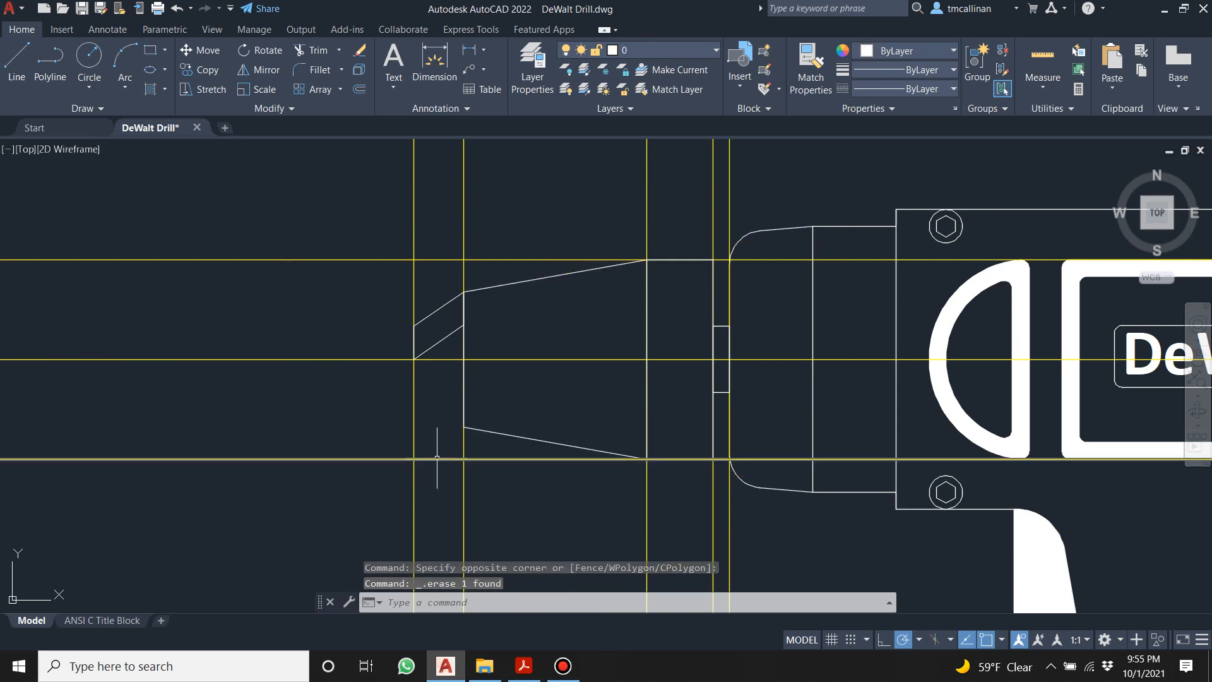
{"action": "key", "text": "Delete"}
{"action": "left_click", "coordinate": [331, 259]}
{"action": "key", "text": "Delete"}
{"action": "key", "text": "Escape"}
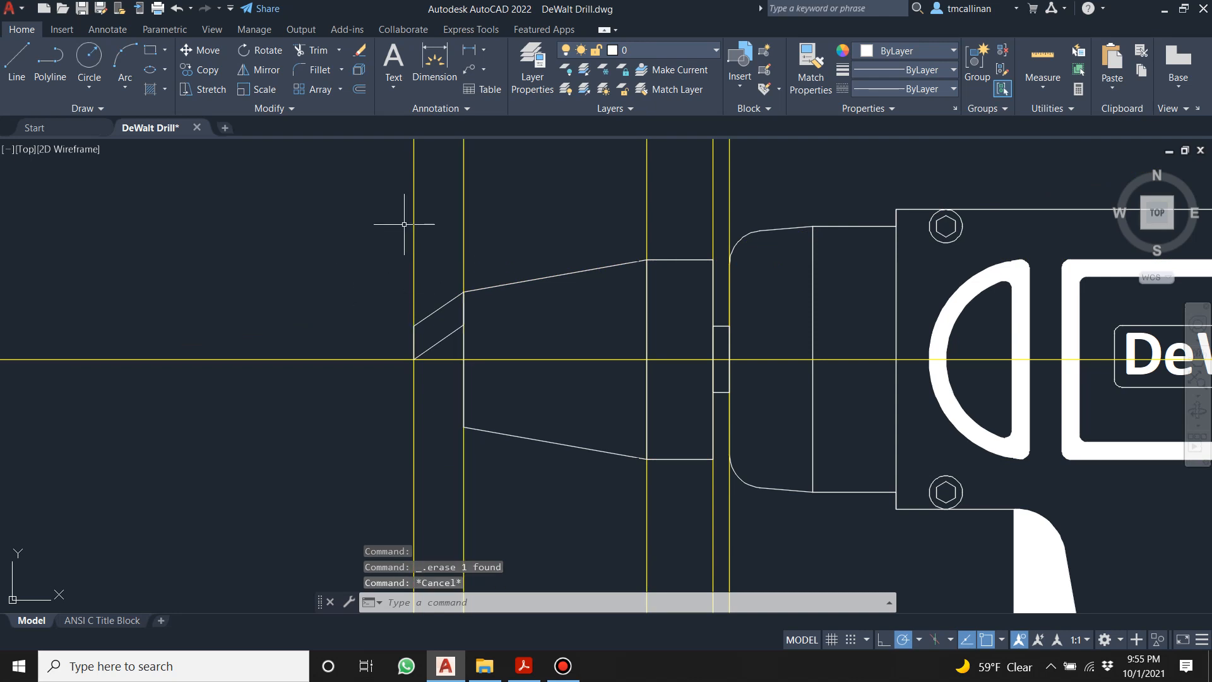
{"action": "left_click", "coordinate": [265, 71]}
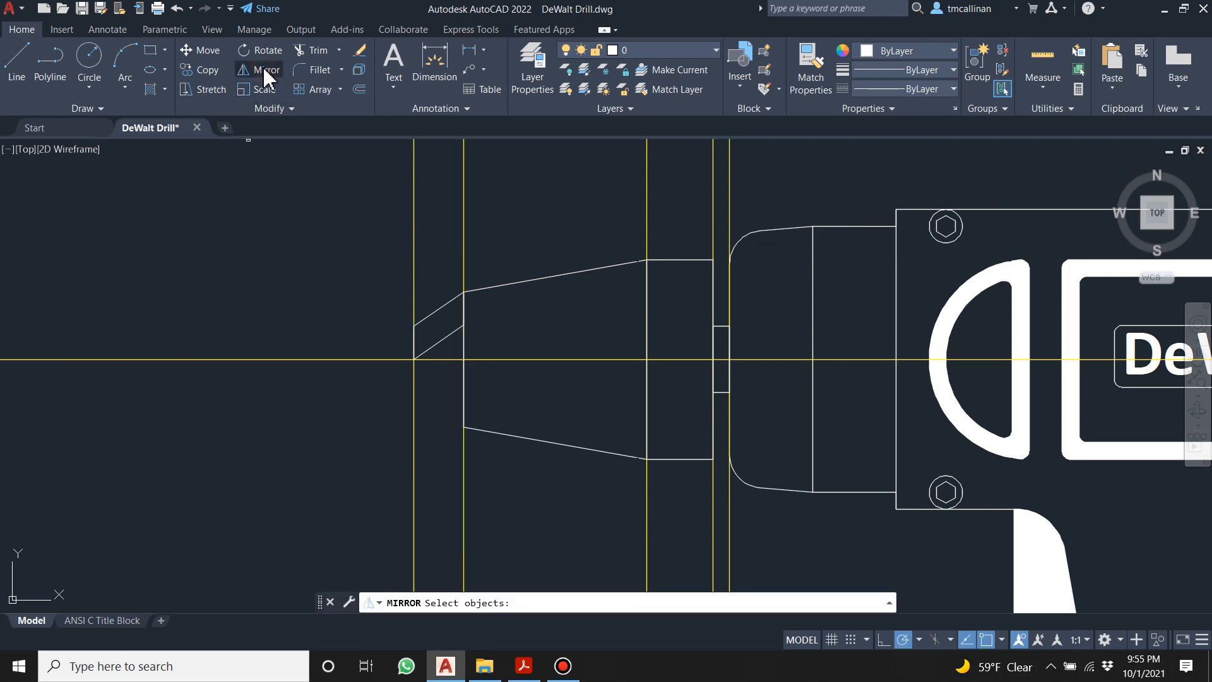
{"action": "left_click", "coordinate": [363, 283]}
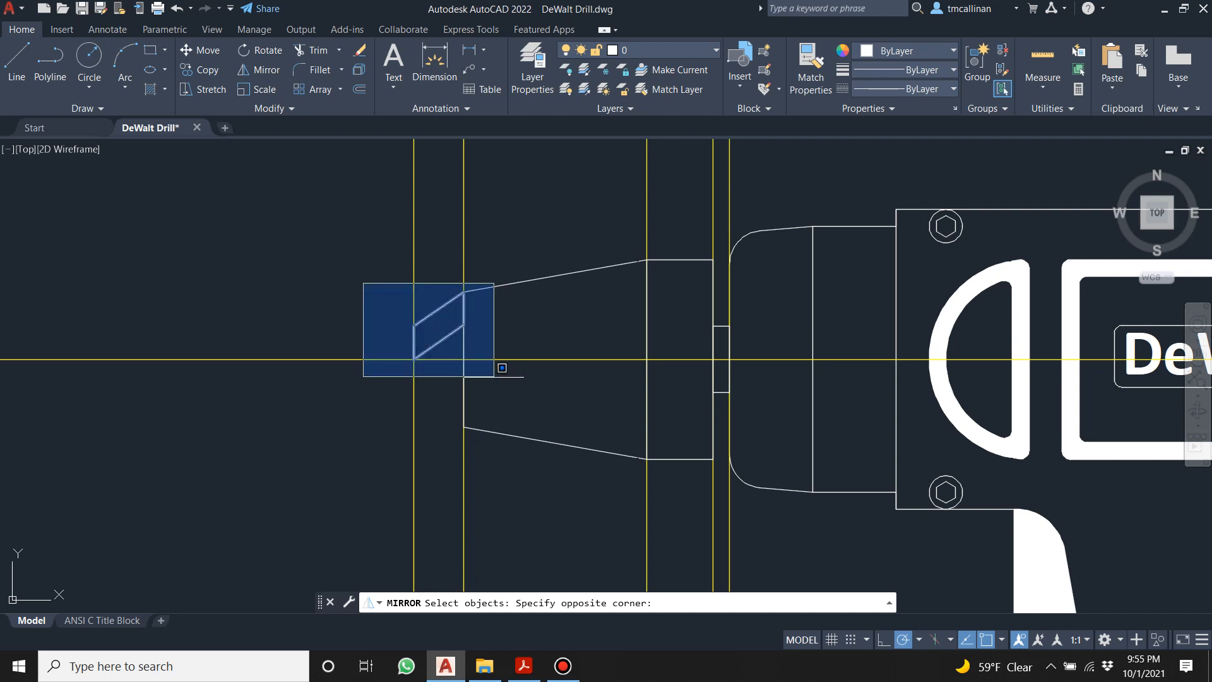
{"action": "left_click", "coordinate": [501, 387]}
{"action": "key", "text": "Return"}
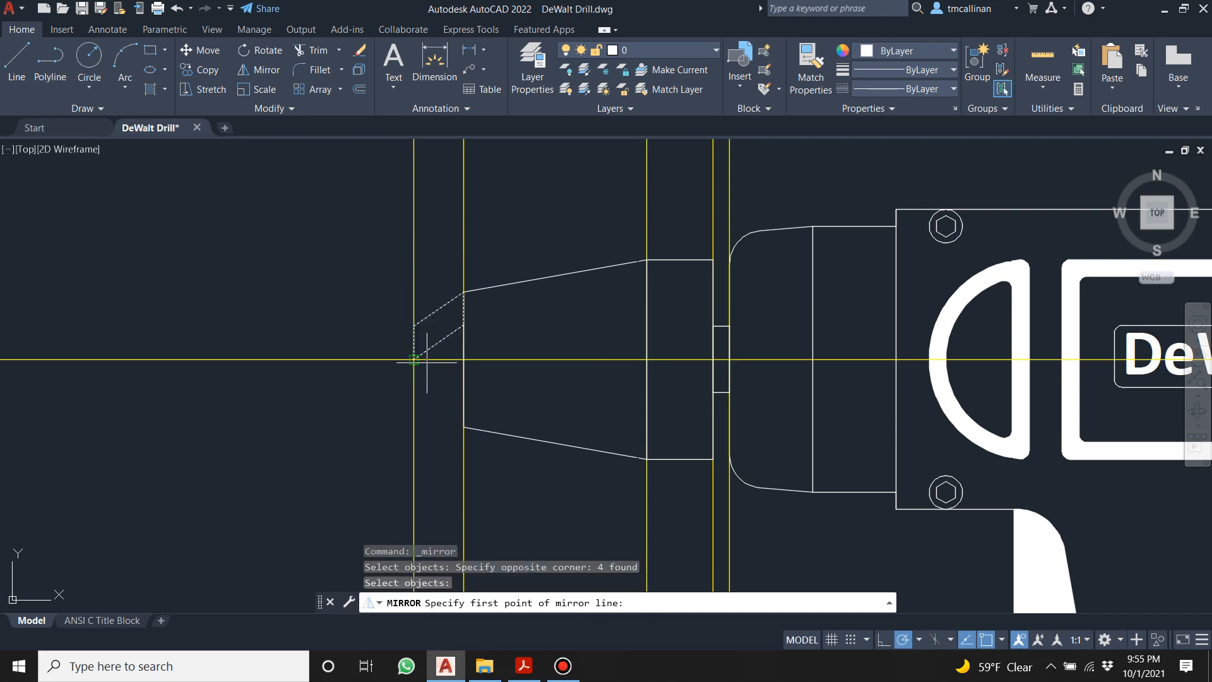
{"action": "left_click", "coordinate": [414, 358]}
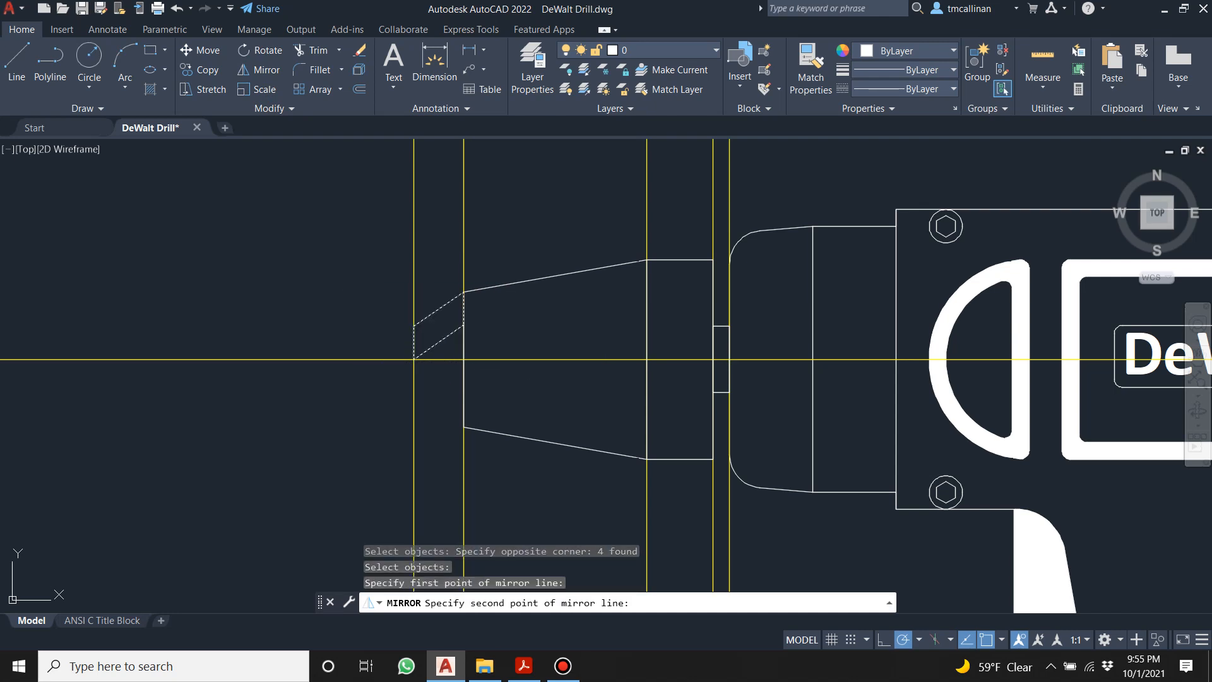
{"action": "left_click", "coordinate": [455, 358]}
{"action": "key", "text": "Escape"}
{"action": "key", "text": "Escape"}
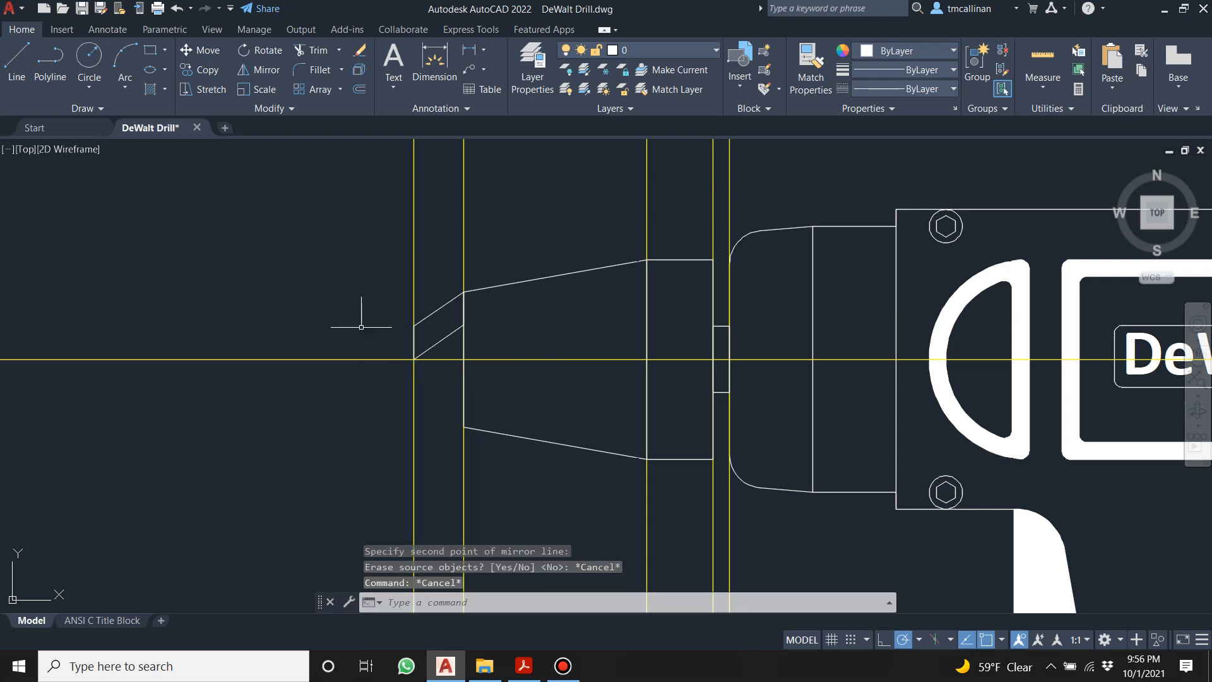
Mirror the four nose lines about the horizontal centerline, keeping the source objects.
{"action": "left_click", "coordinate": [258, 71]}
{"action": "left_click", "coordinate": [366, 268]}
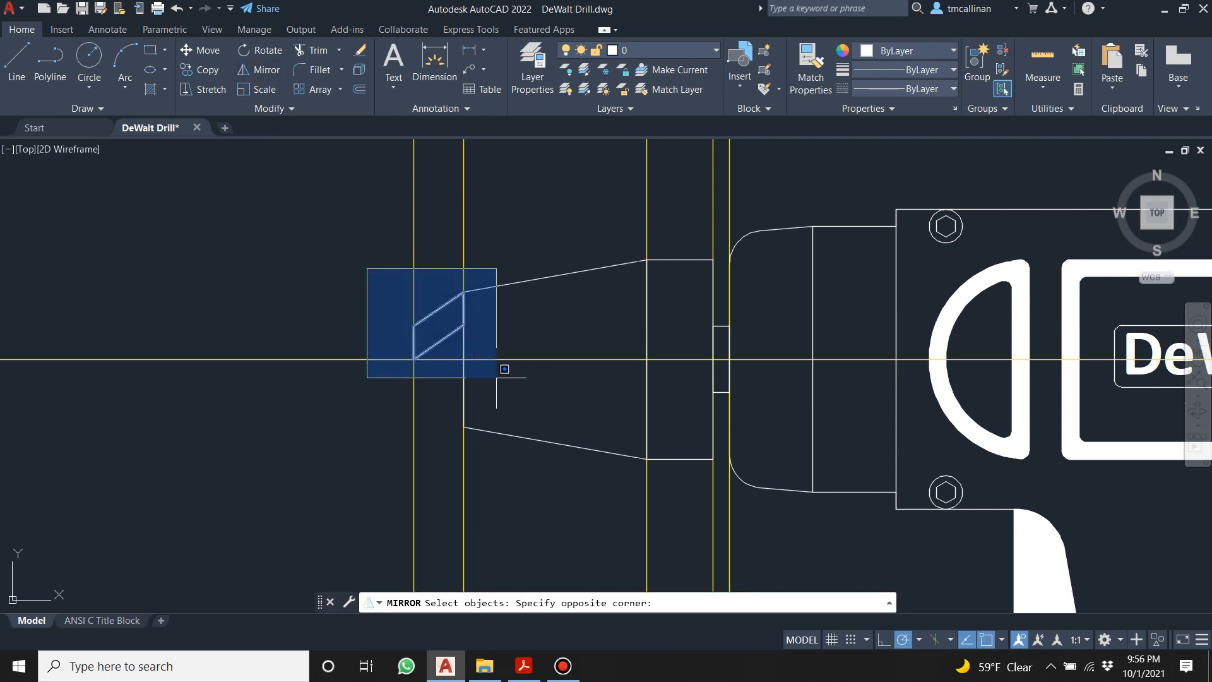
{"action": "left_click", "coordinate": [495, 378]}
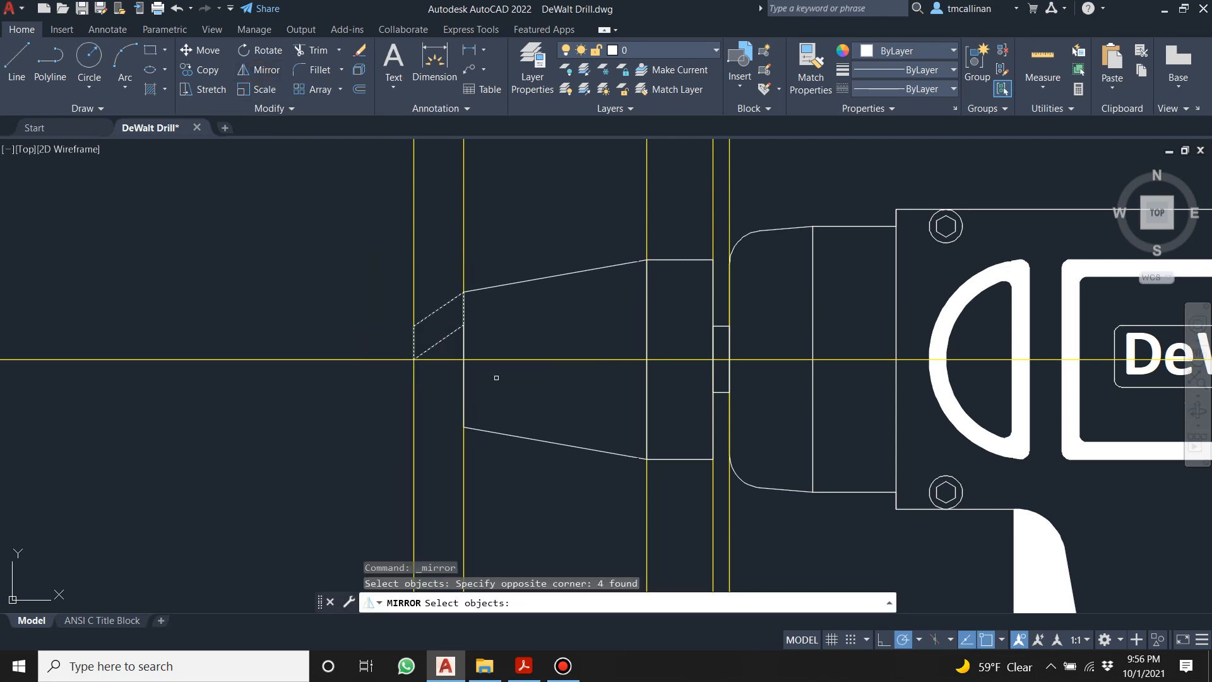
{"action": "left_click", "coordinate": [414, 359]}
{"action": "left_click", "coordinate": [461, 359]}
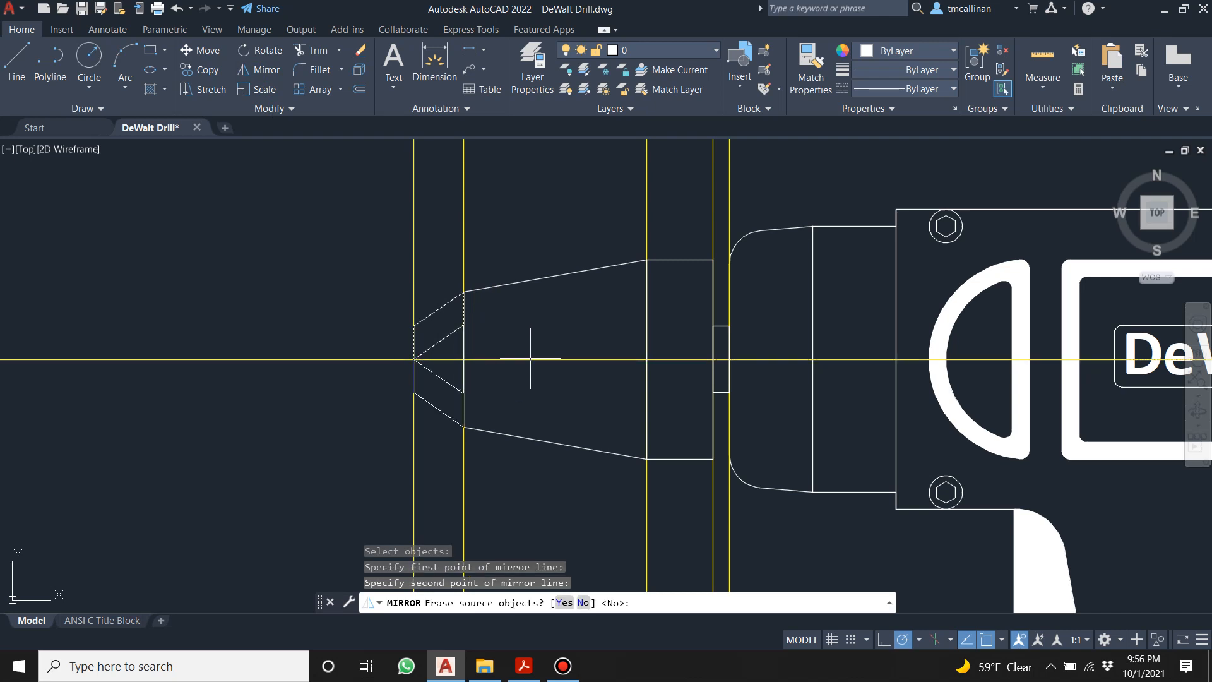
{"action": "key", "text": "Return"}
{"action": "key", "text": "Escape"}
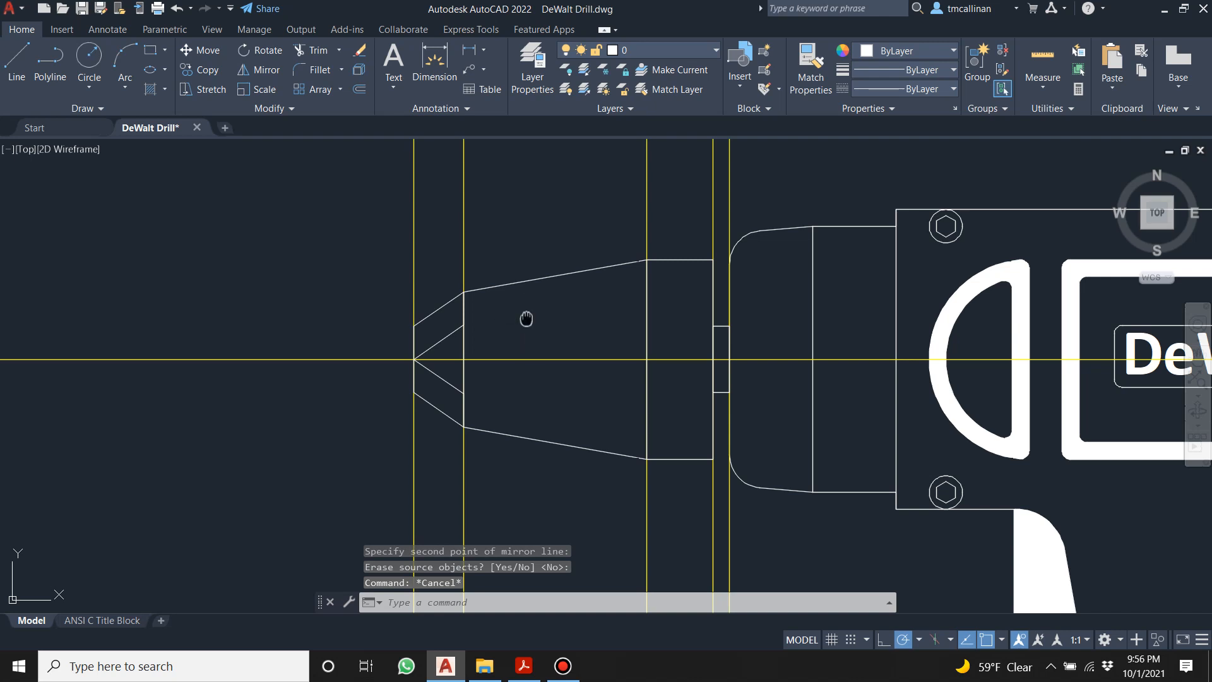
Fill the small neck rectangle between the chuck and the drill body with a solid hatch.
{"action": "scroll", "coordinate": [505, 318], "scroll_direction": "down", "scroll_amount": 3}
{"action": "scroll", "coordinate": [574, 306], "scroll_direction": "up", "scroll_amount": 3}
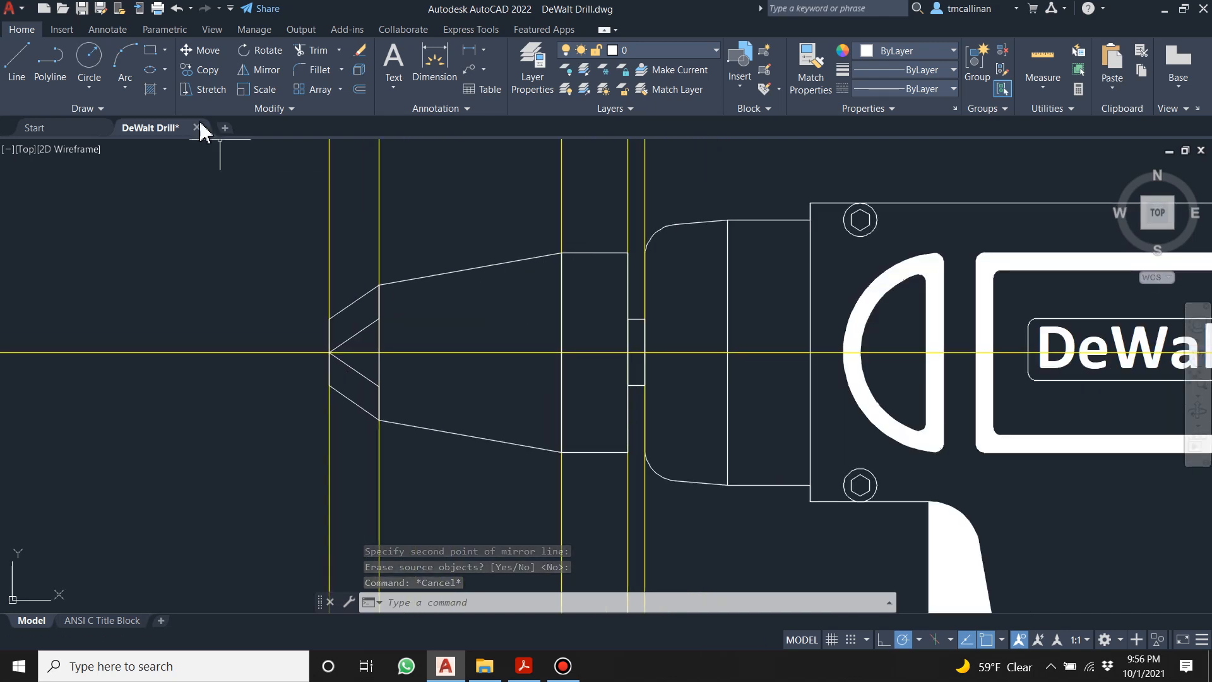
{"action": "left_click", "coordinate": [150, 89]}
{"action": "scroll", "coordinate": [662, 359], "scroll_direction": "up", "scroll_amount": 2}
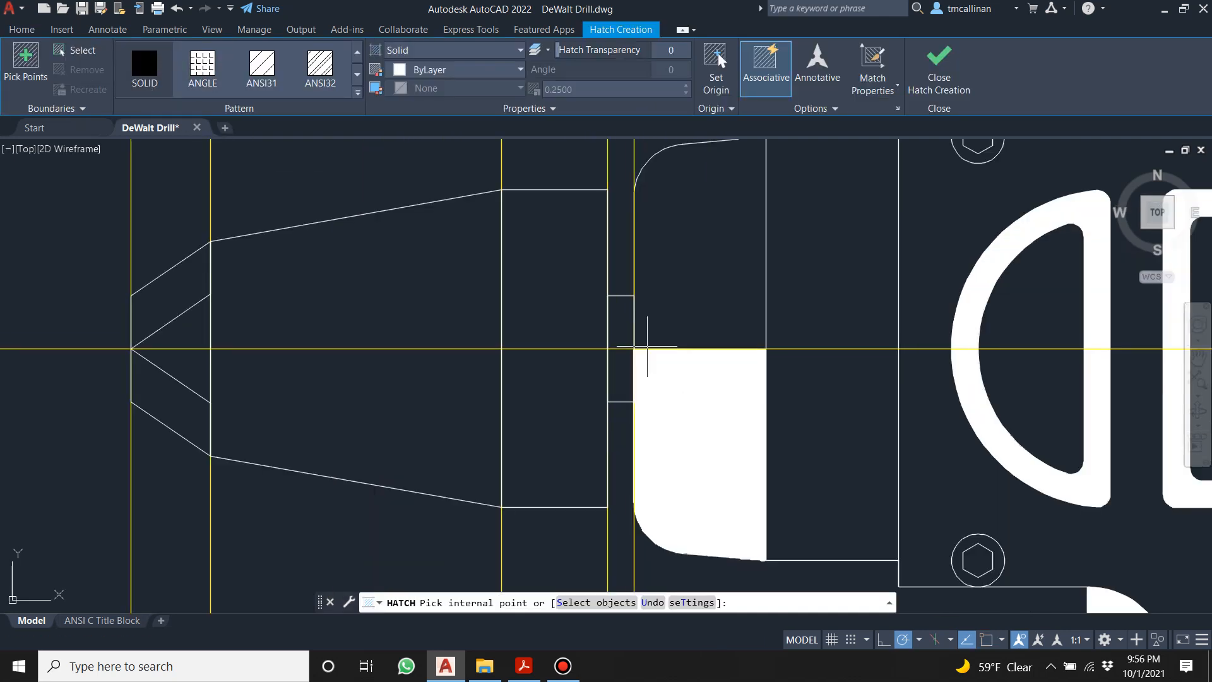
{"action": "left_click", "coordinate": [621, 322]}
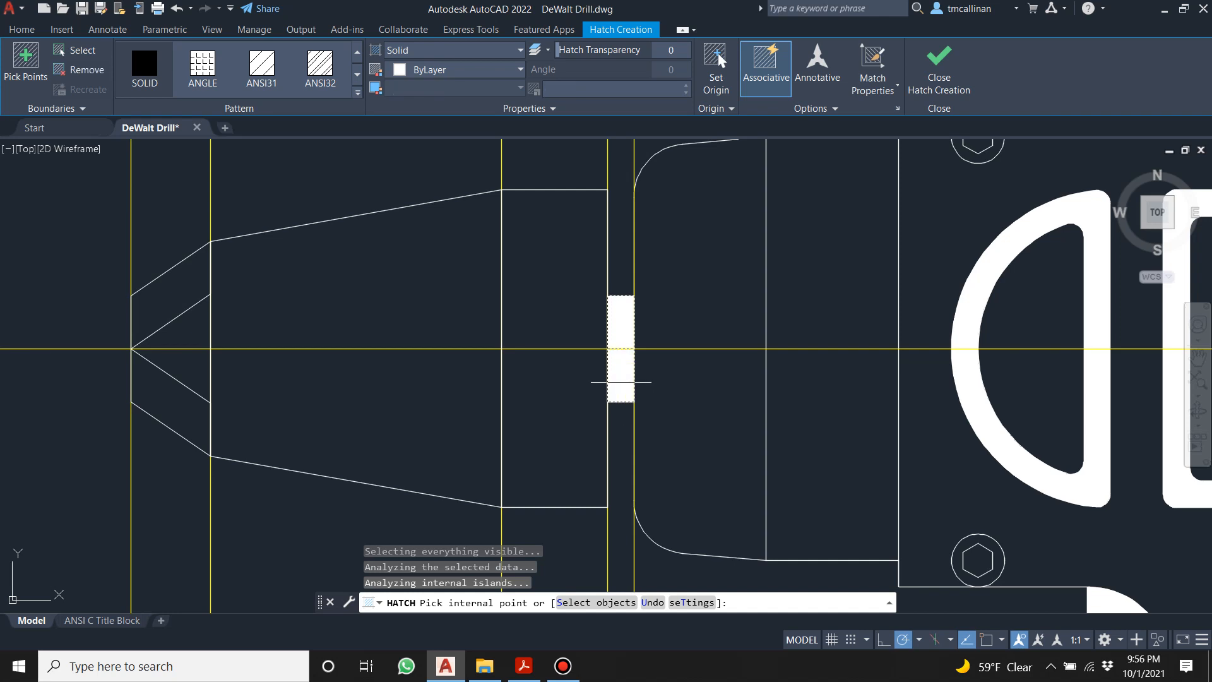
{"action": "scroll", "coordinate": [621, 382], "scroll_direction": "down", "scroll_amount": 3}
{"action": "left_click", "coordinate": [939, 70]}
{"action": "scroll", "coordinate": [619, 239], "scroll_direction": "up", "scroll_amount": 2}
{"action": "scroll", "coordinate": [618, 238], "scroll_direction": "down", "scroll_amount": 3}
{"action": "scroll", "coordinate": [600, 238], "scroll_direction": "up", "scroll_amount": 5}
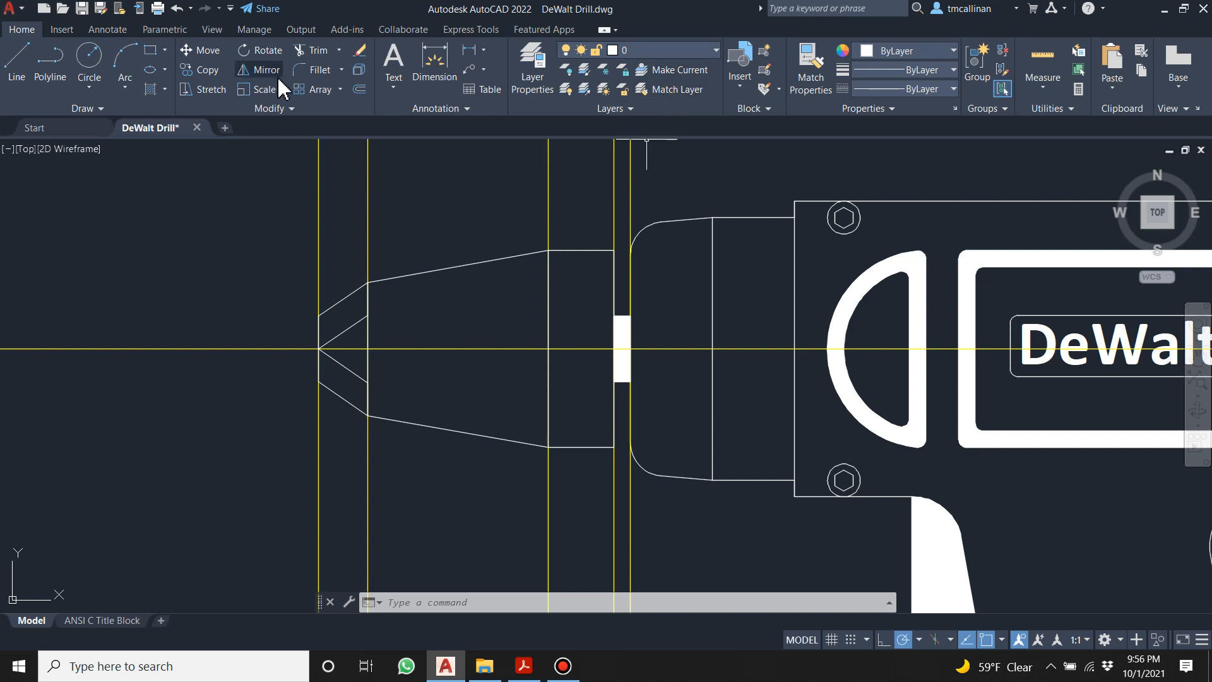
Fillet the upper and lower rear corners of the chuck rectangle with a 0.1 radius, using the Multiple option.
{"action": "left_click", "coordinate": [319, 72]}
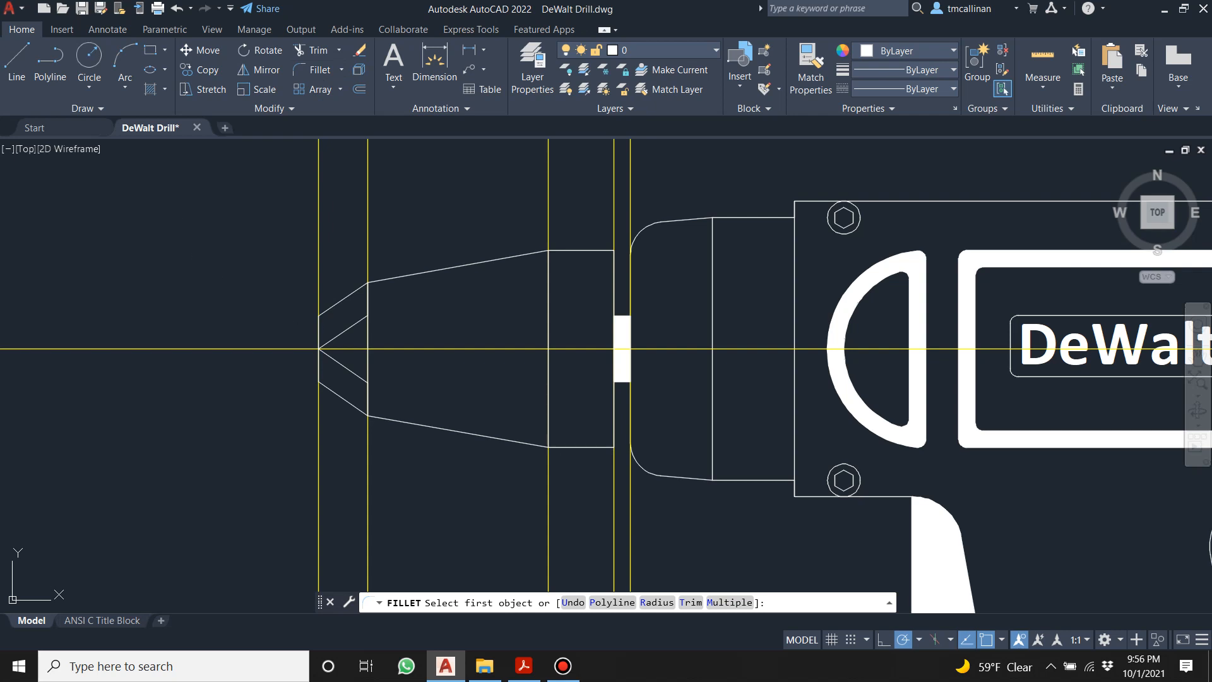
{"action": "type", "text": "r"}
{"action": "key", "text": "Return"}
{"action": "type", "text": "."}
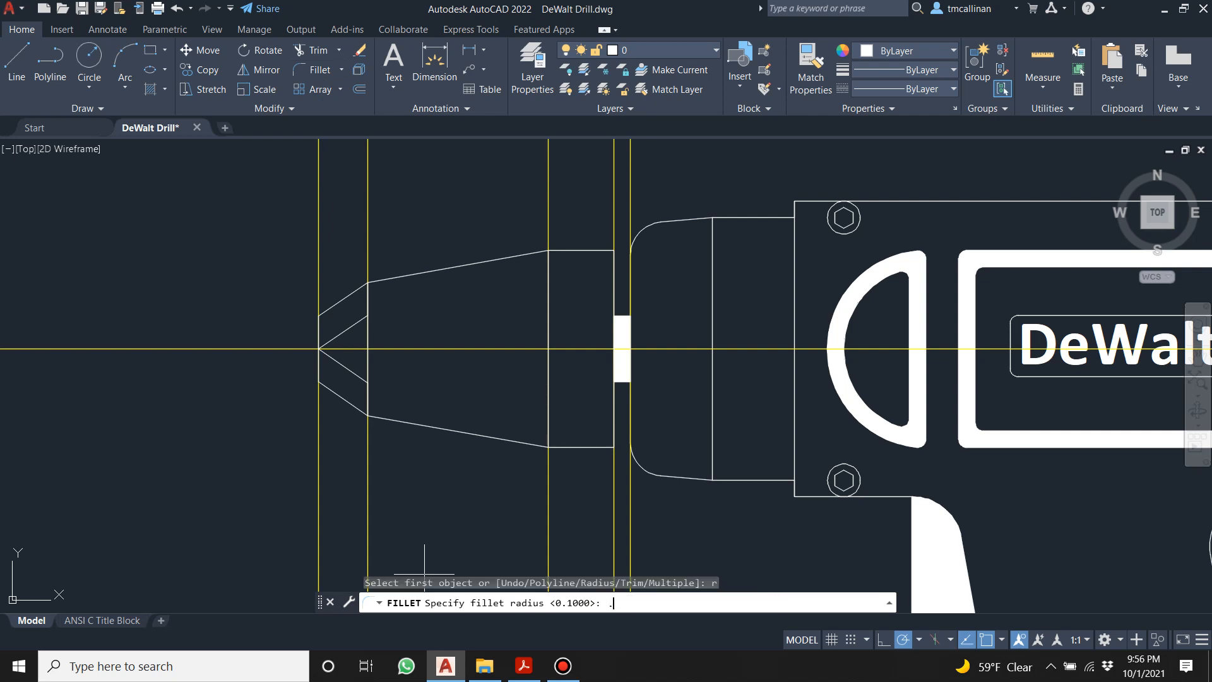
{"action": "type", "text": "1"}
{"action": "key", "text": "Return"}
{"action": "type", "text": "m"}
{"action": "key", "text": "Return"}
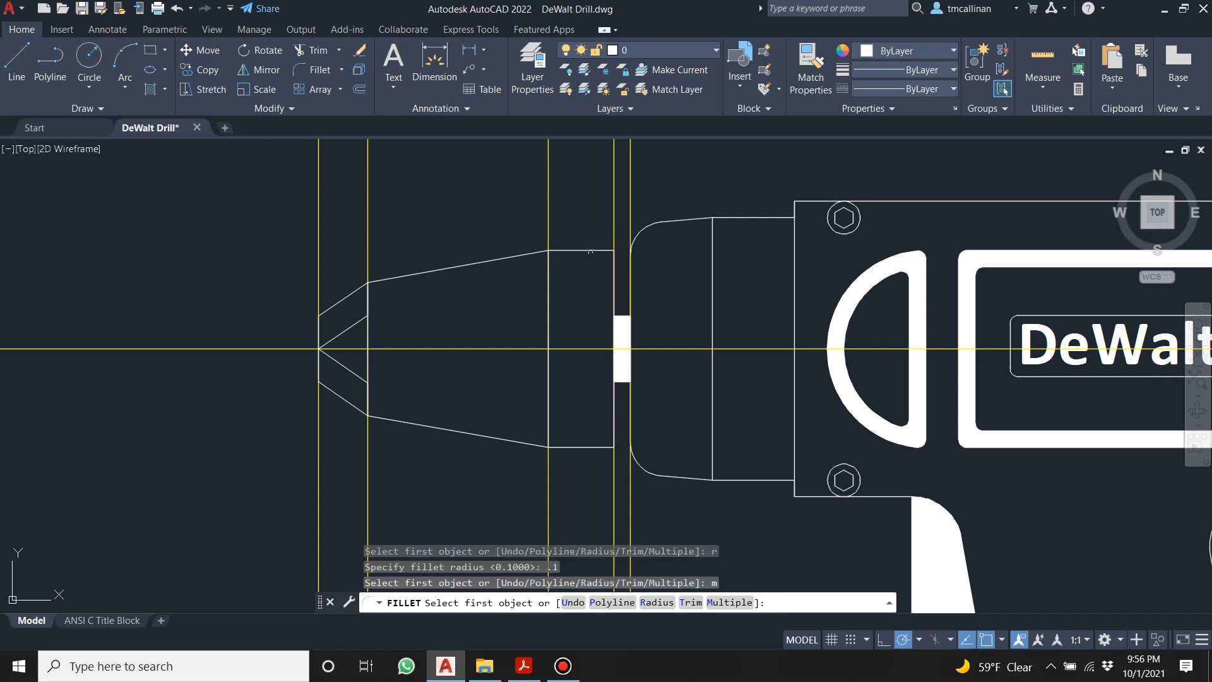
{"action": "left_click", "coordinate": [590, 251]}
{"action": "left_click", "coordinate": [615, 411]}
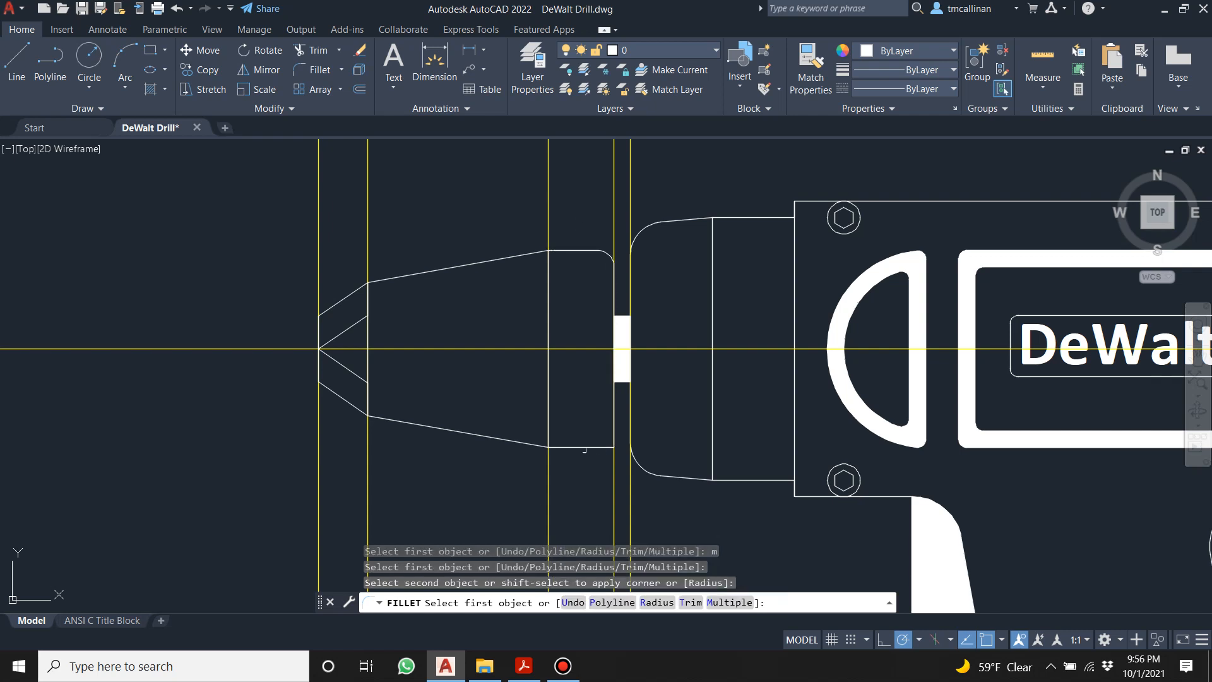
{"action": "left_click", "coordinate": [590, 445]}
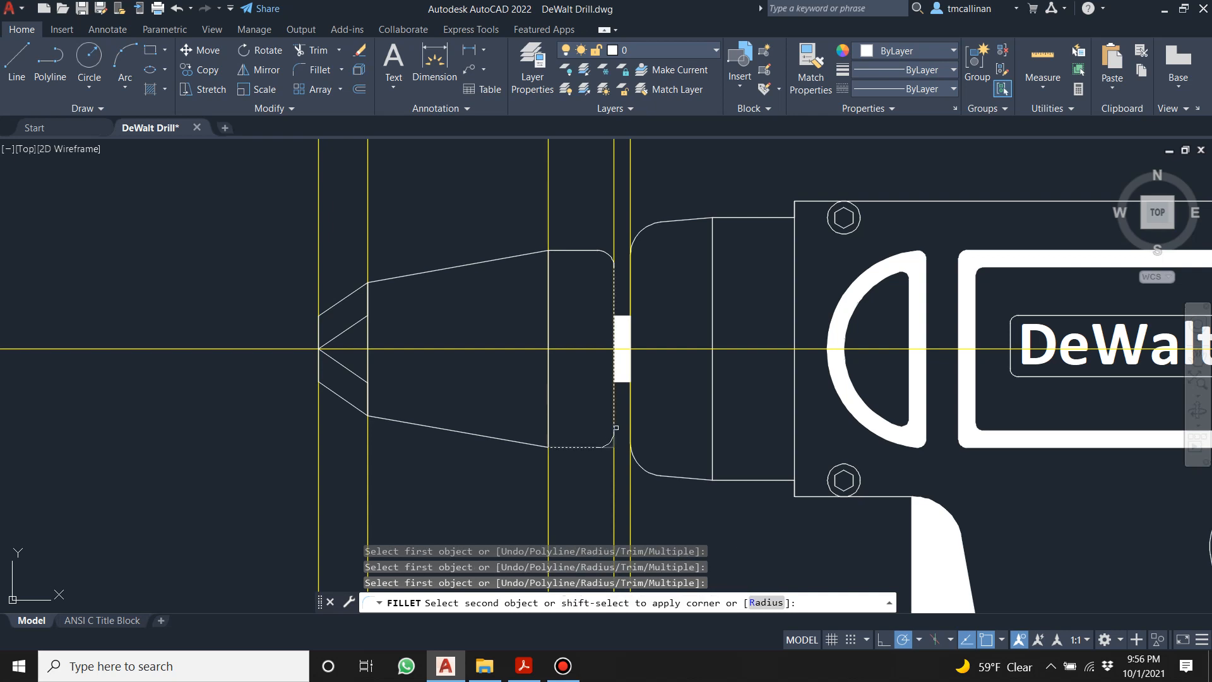
{"action": "left_click", "coordinate": [614, 417]}
{"action": "key", "text": "Escape"}
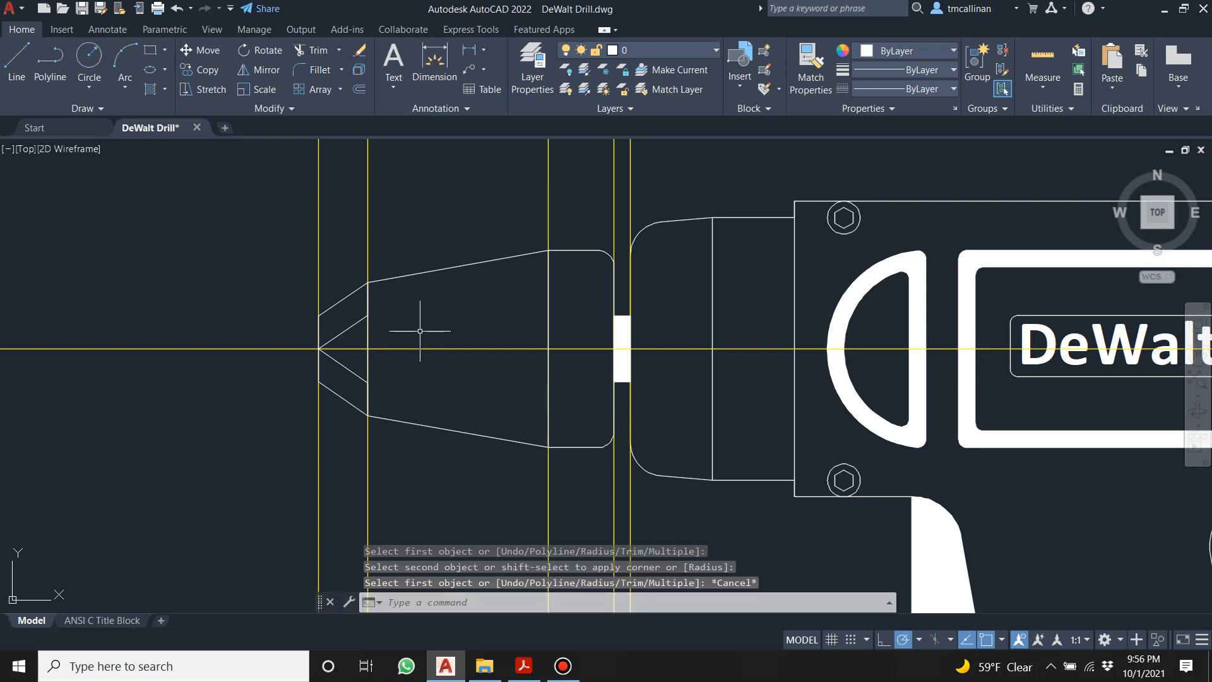
Draw a line along the centerline across the chuck's rear section, from the taper's rear edge to the neck.
{"action": "scroll", "coordinate": [569, 350], "scroll_direction": "up", "scroll_amount": 2}
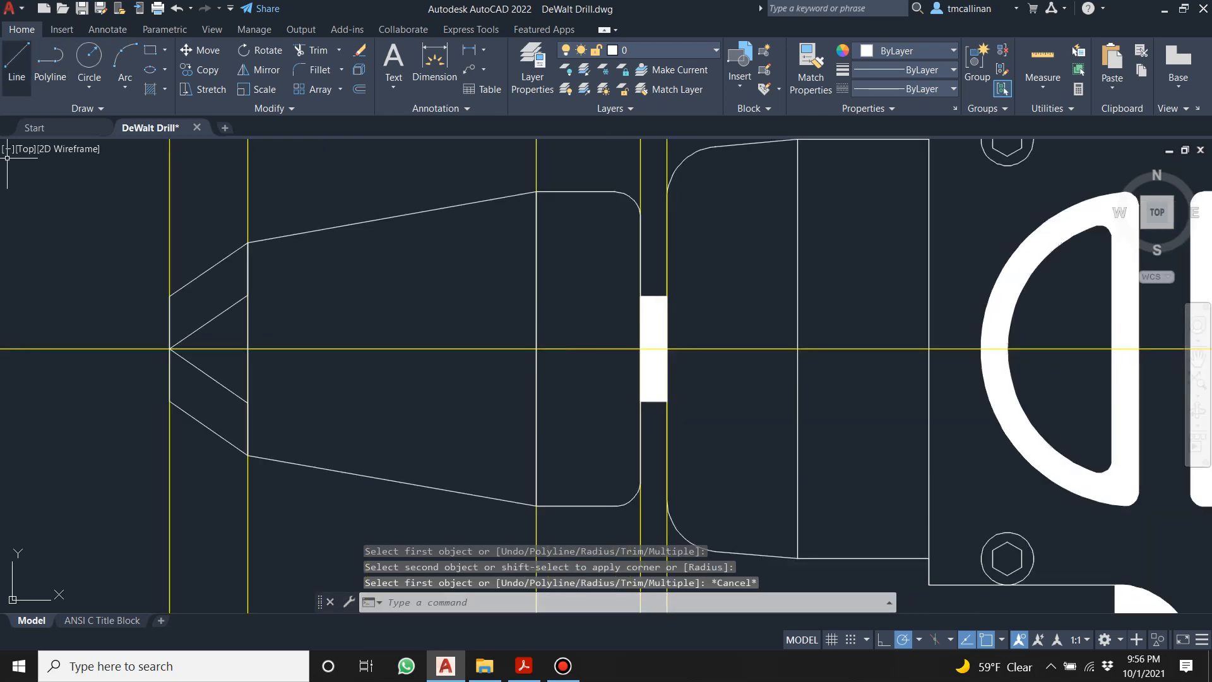
{"action": "left_click", "coordinate": [17, 59]}
{"action": "left_click", "coordinate": [536, 349]}
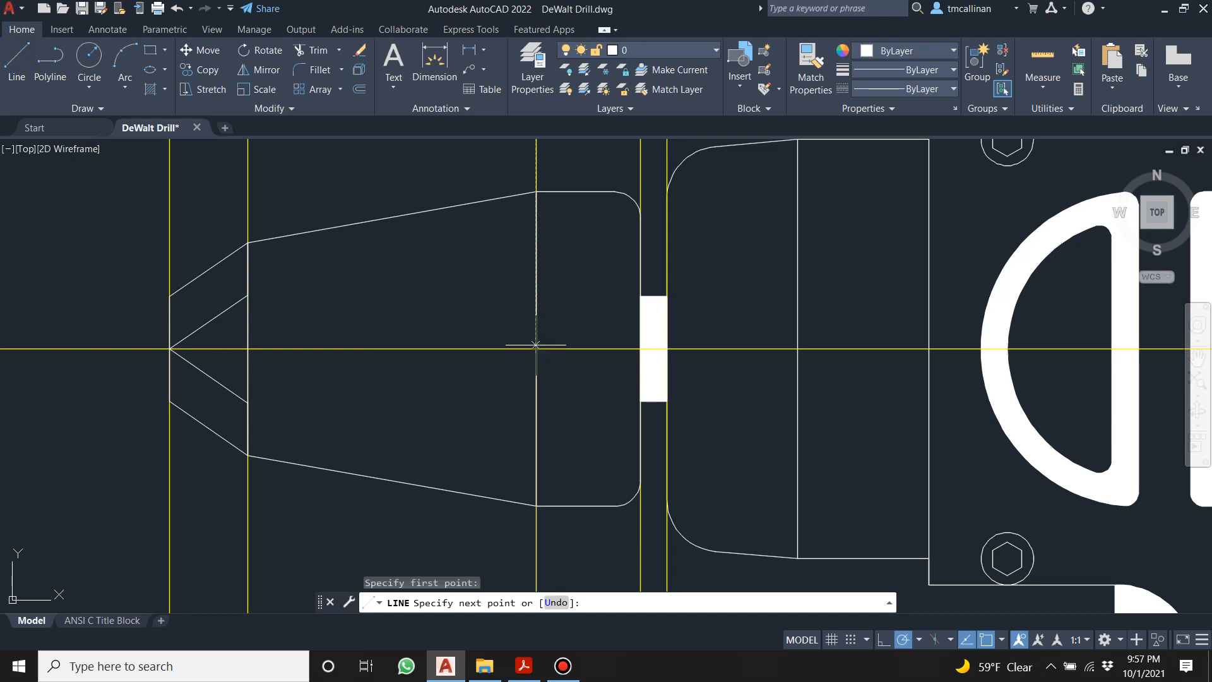
{"action": "left_click", "coordinate": [641, 349]}
{"action": "key", "text": "Escape"}
{"action": "key", "text": "Escape"}
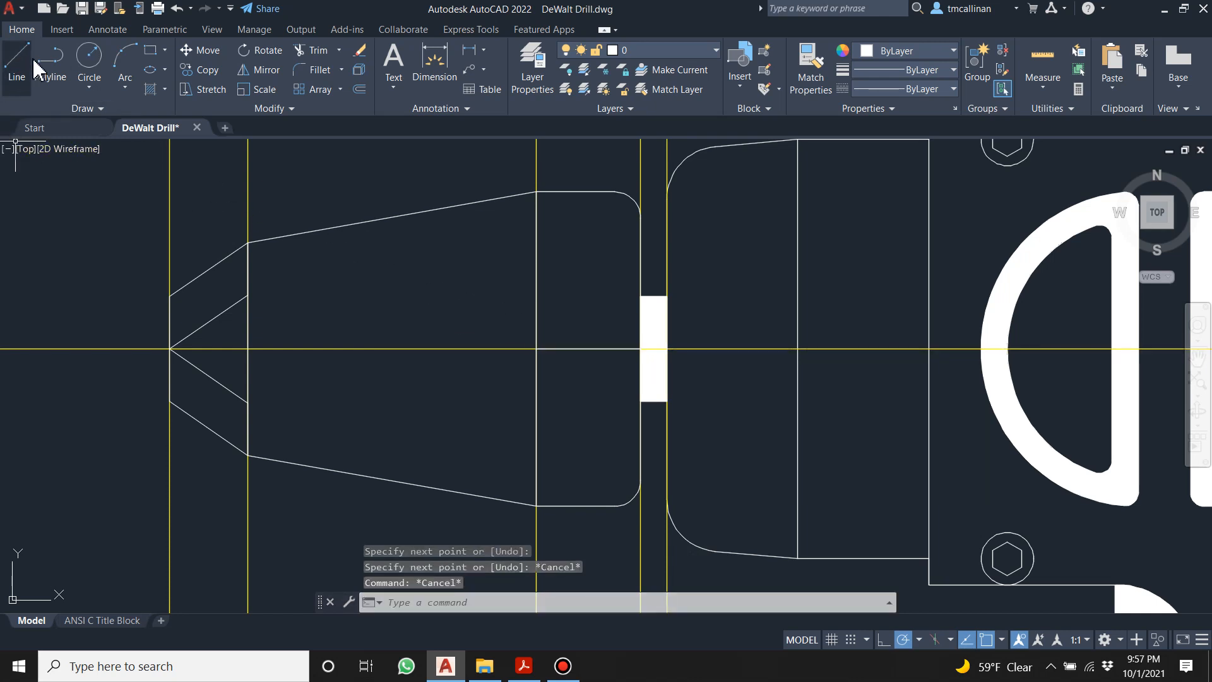
Save the drawing and bring the drill's upper body and chuck into view.
{"action": "left_click", "coordinate": [82, 9]}
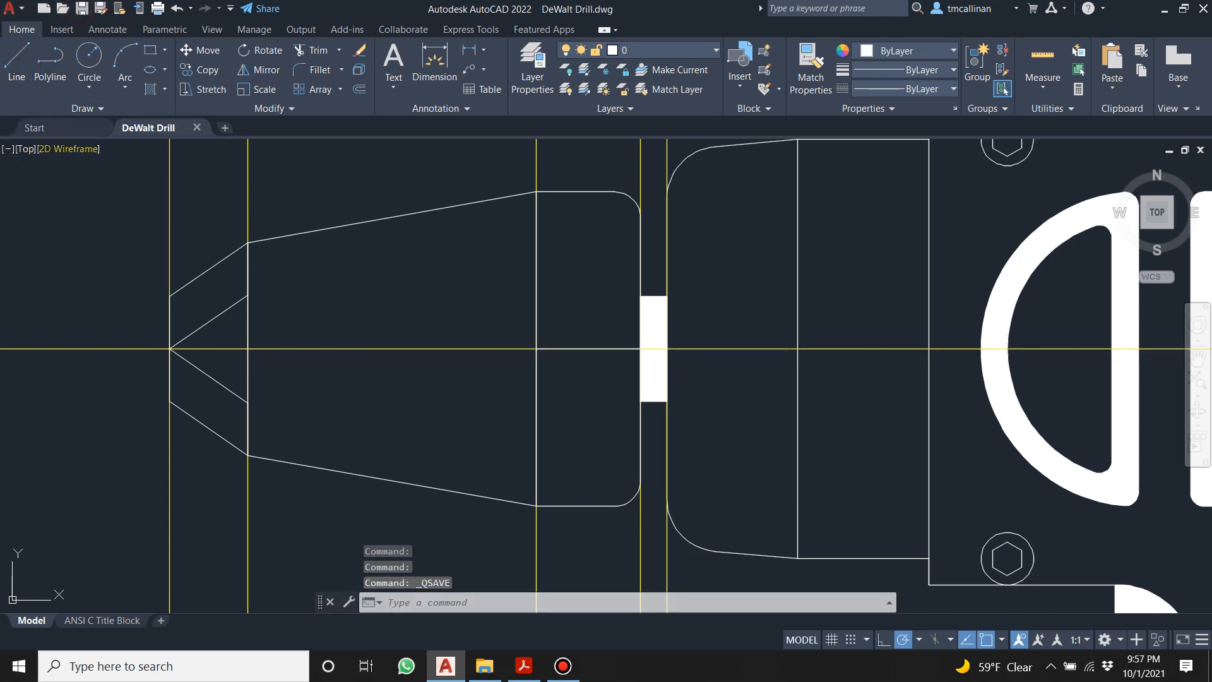
{"action": "scroll", "coordinate": [306, 304], "scroll_direction": "down", "scroll_amount": 2}
{"action": "scroll", "coordinate": [306, 304], "scroll_direction": "down", "scroll_amount": 1}
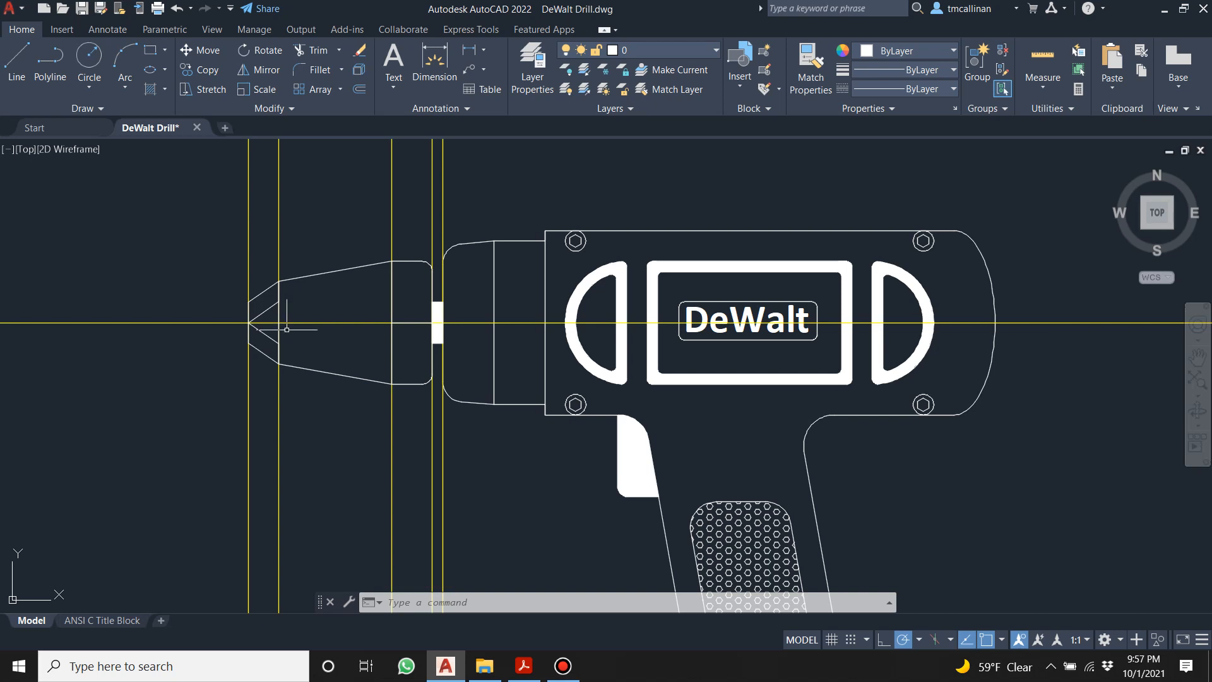
Offset the vertical construction lines at the chuck taper's front and rear edges 0.1 inward, and make CONST6 the current layer.
{"action": "scroll", "coordinate": [287, 329], "scroll_direction": "down", "scroll_amount": 1}
{"action": "scroll", "coordinate": [341, 329], "scroll_direction": "up", "scroll_amount": 3}
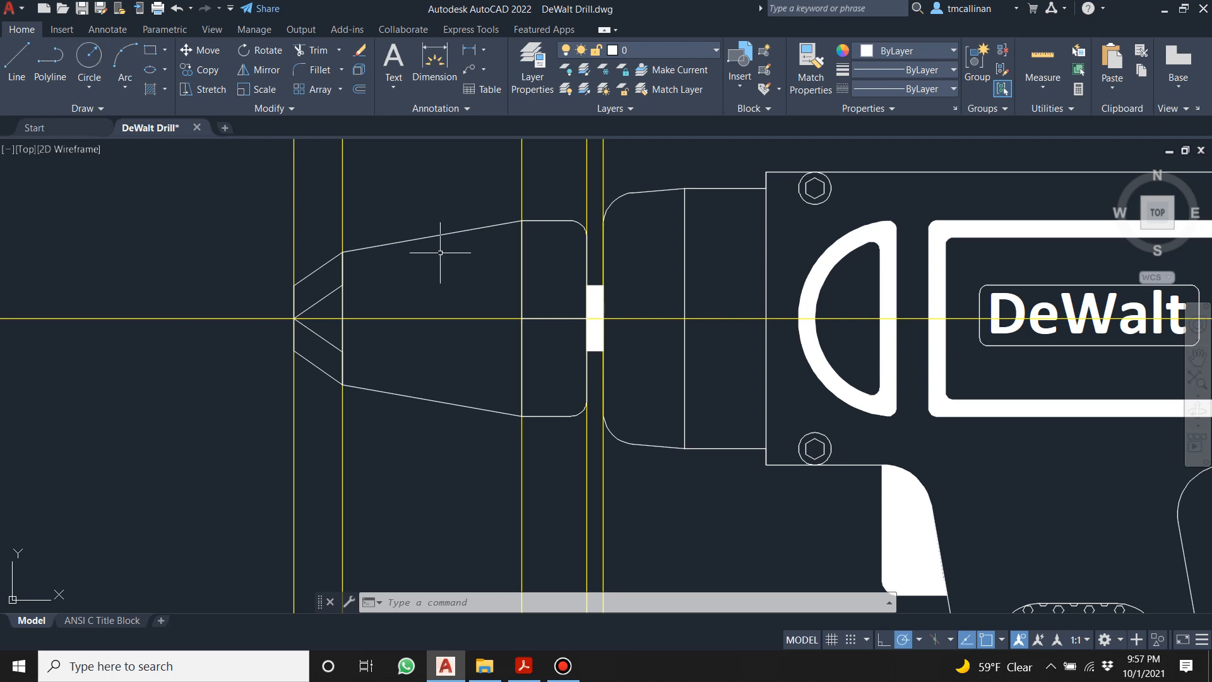
{"action": "left_click", "coordinate": [361, 88]}
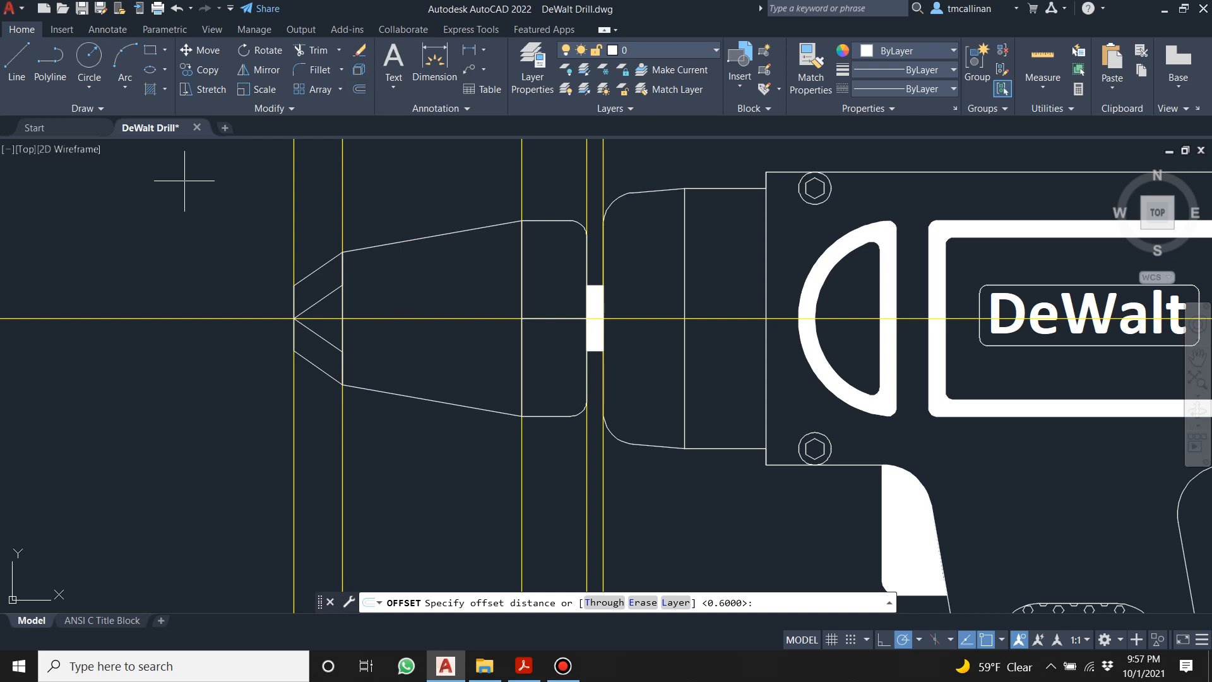
{"action": "type", "text": ".1"}
{"action": "key", "text": "Return"}
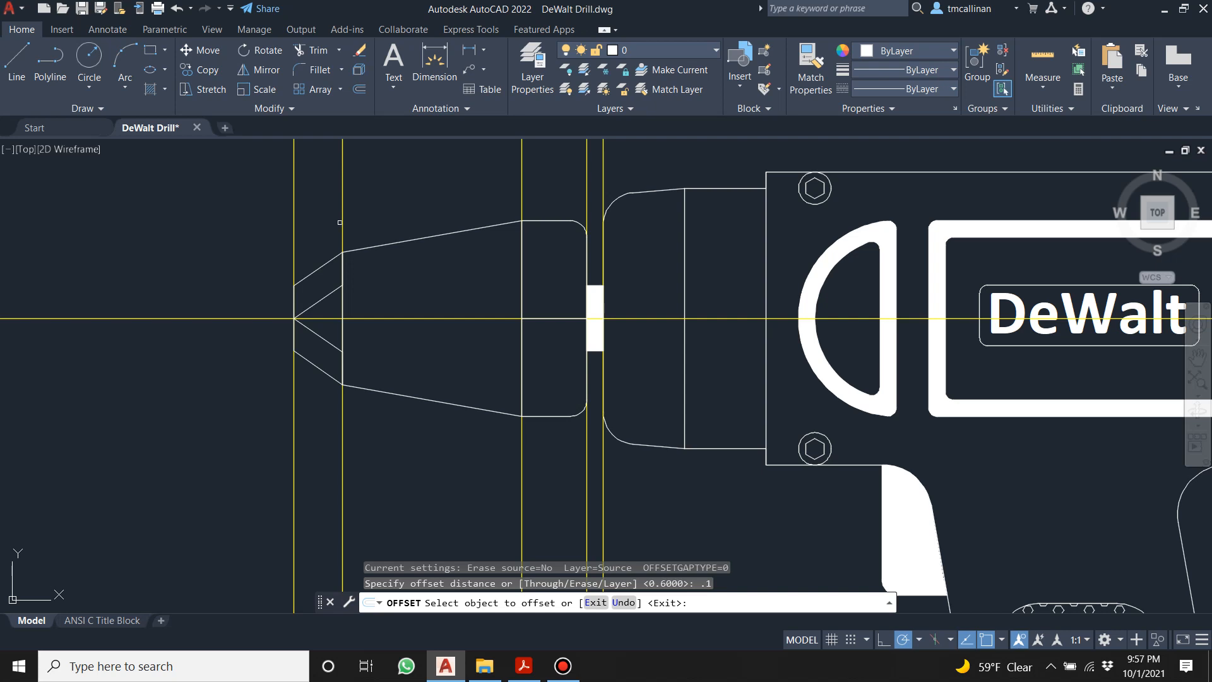
{"action": "left_click", "coordinate": [341, 222]}
{"action": "left_click", "coordinate": [442, 213]}
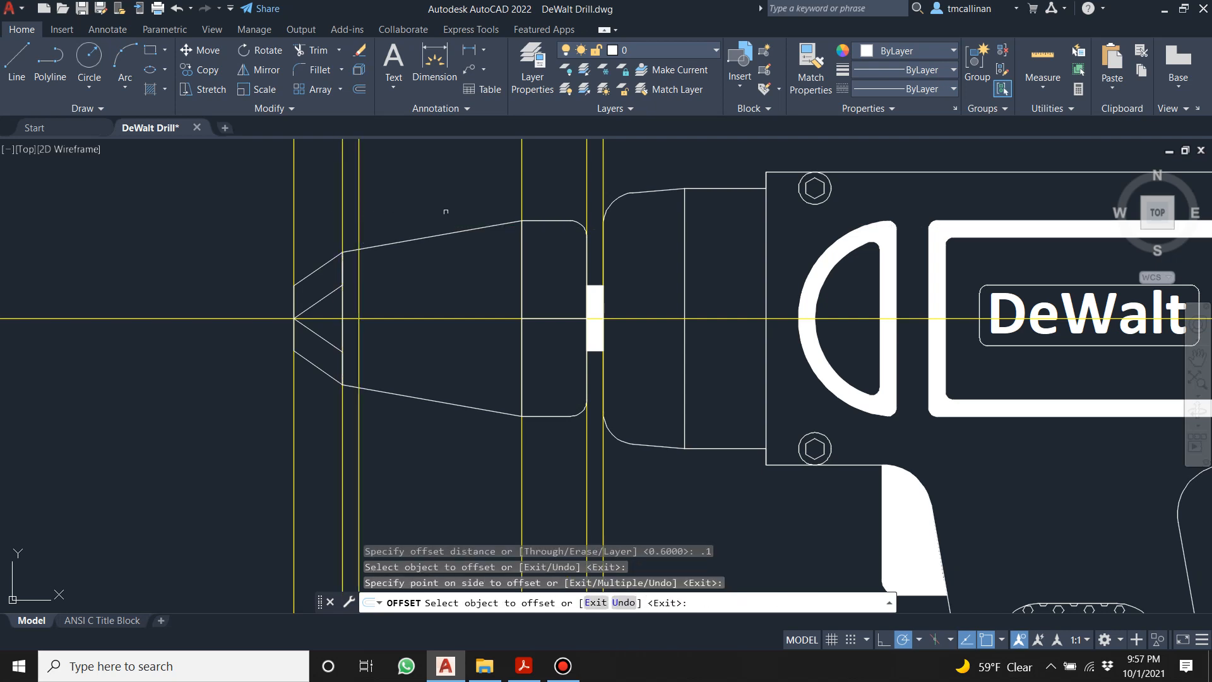
{"action": "left_click", "coordinate": [519, 180]}
{"action": "left_click", "coordinate": [463, 183]}
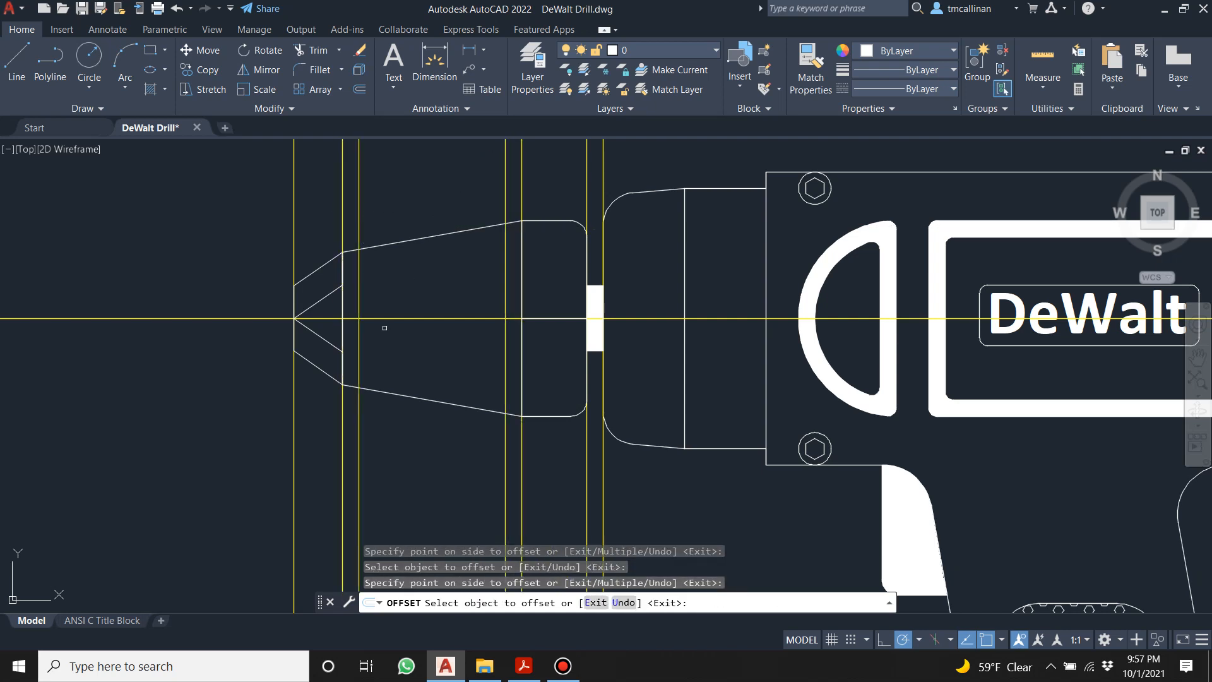
{"action": "scroll", "coordinate": [385, 325], "scroll_direction": "up", "scroll_amount": 2}
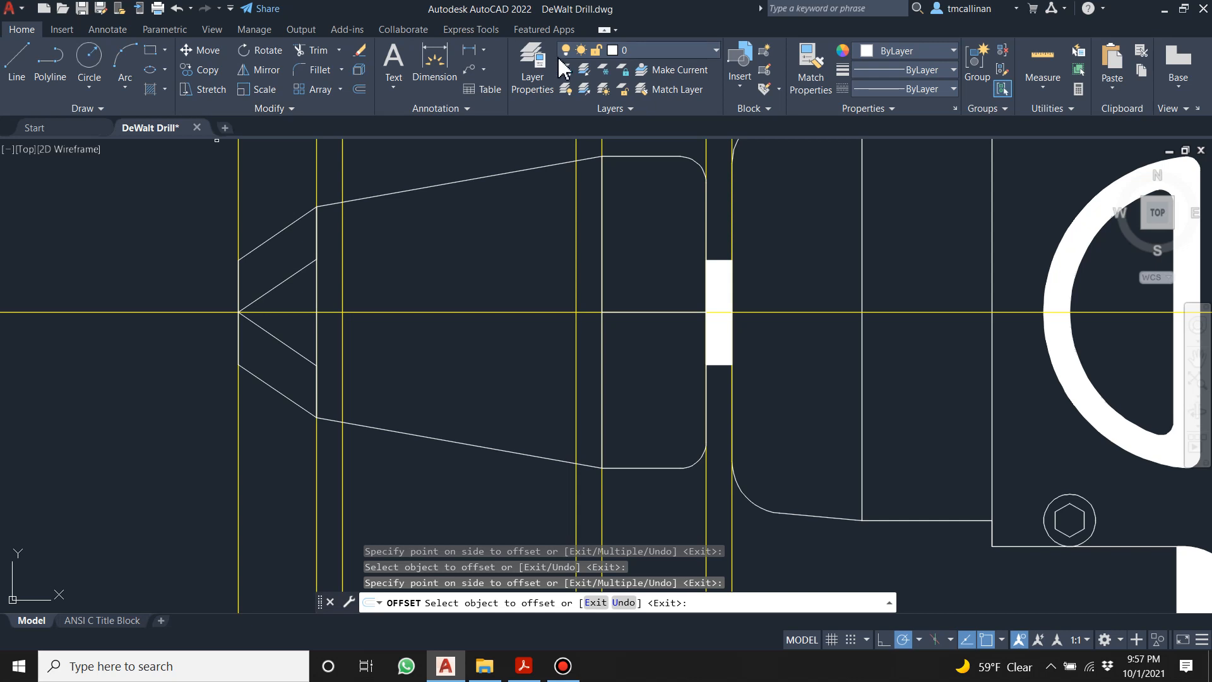
{"action": "left_click", "coordinate": [643, 50]}
{"action": "left_click", "coordinate": [649, 182]}
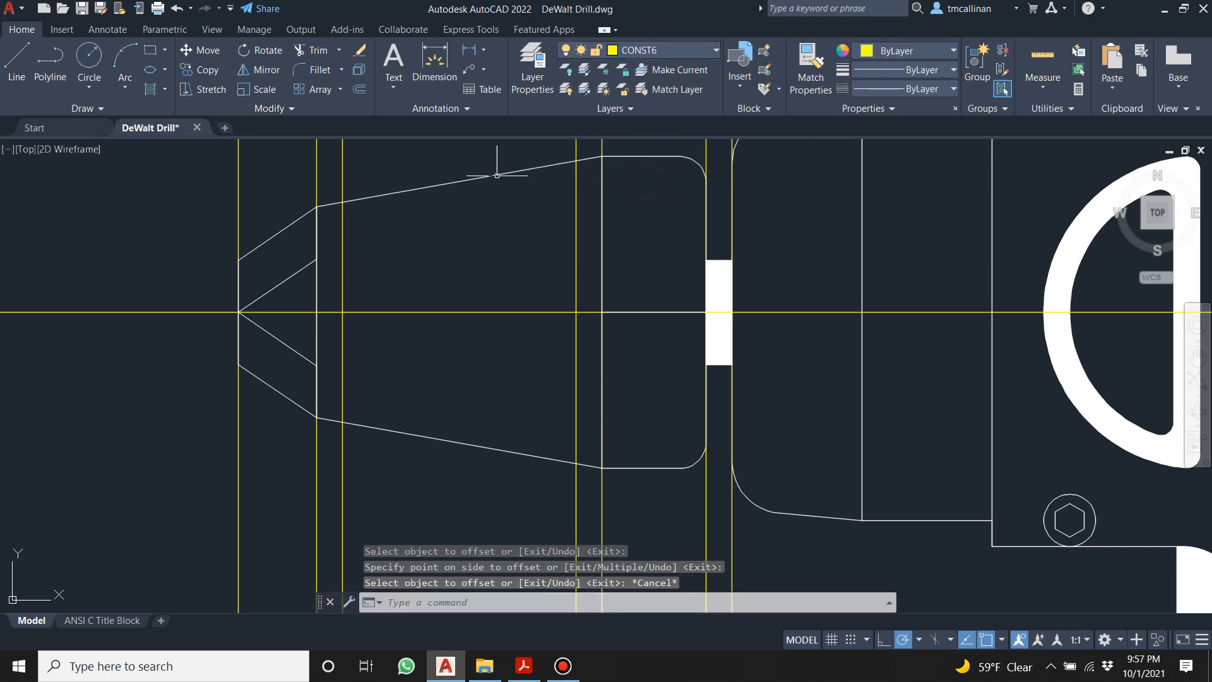
Examine the chuck slot spacing, angles and end diameter on page 13 of the AutoCAD Exercises PDF in Acrobat, and return to AutoCAD.
{"action": "left_click", "coordinate": [524, 667]}
{"action": "scroll", "coordinate": [452, 411], "scroll_direction": "down", "scroll_amount": 15}
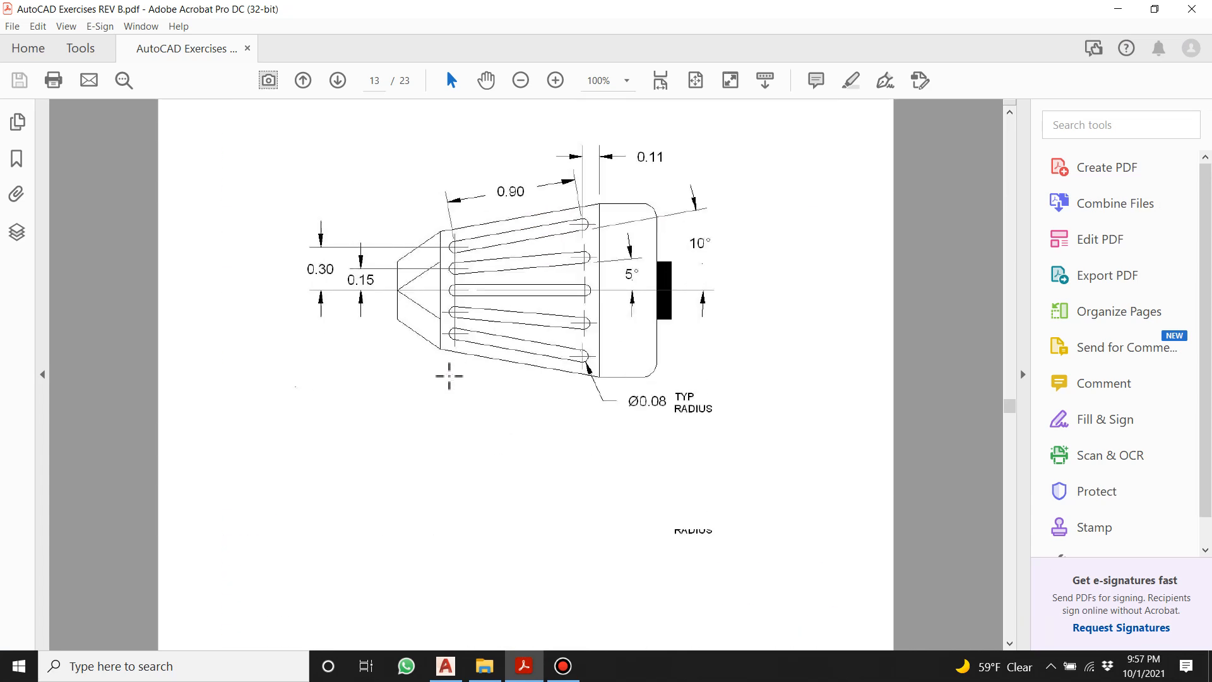
{"action": "scroll", "coordinate": [455, 324], "scroll_direction": "up", "scroll_amount": 3, "text": "ctrl"}
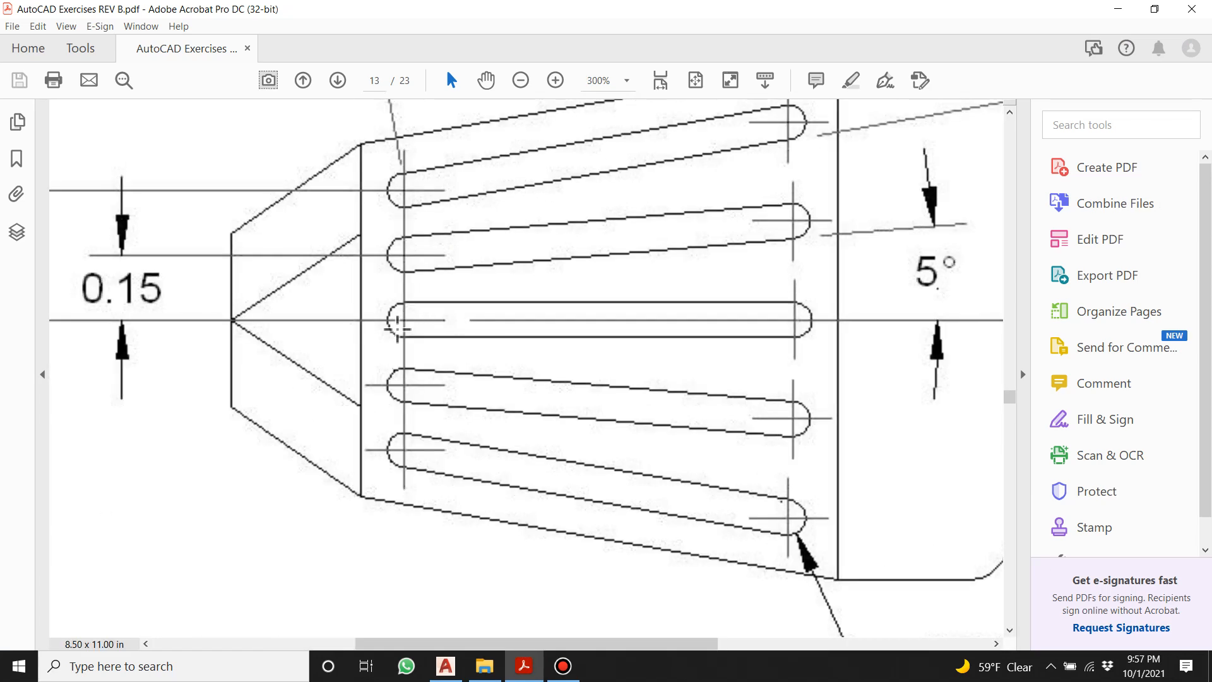
{"action": "scroll", "coordinate": [409, 268], "scroll_direction": "down", "scroll_amount": 1}
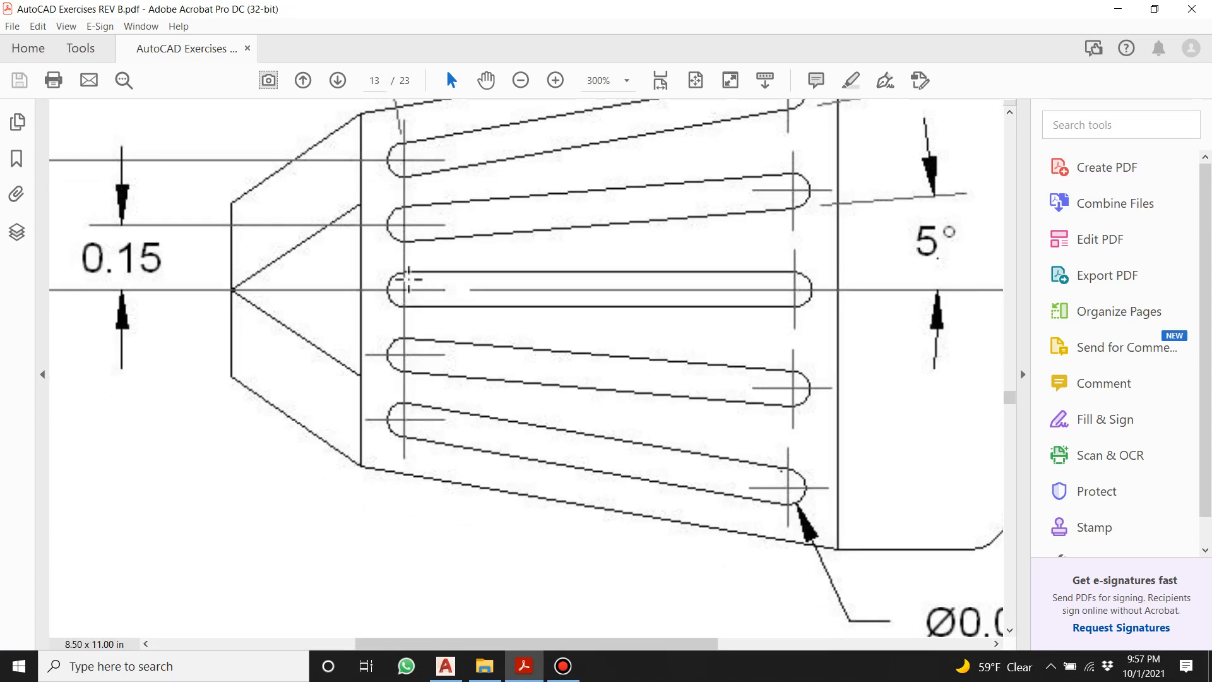
{"action": "left_click", "coordinate": [359, 268]}
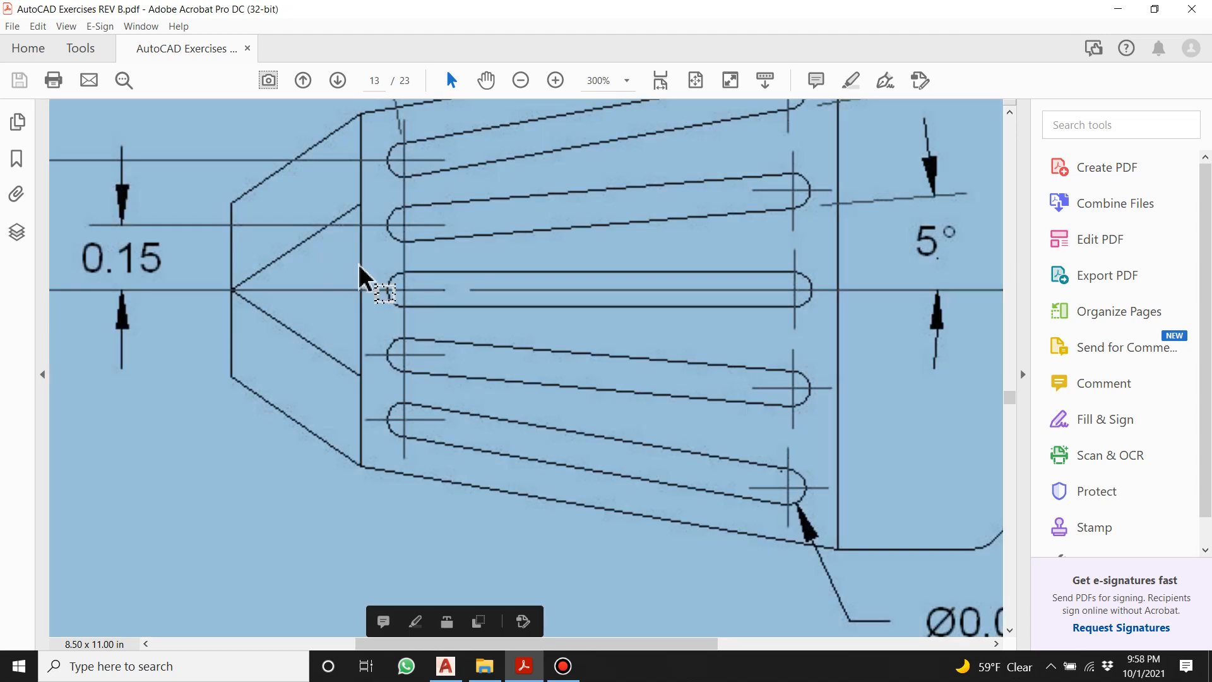
{"action": "scroll", "coordinate": [360, 272], "scroll_direction": "down", "scroll_amount": 2, "text": "ctrl"}
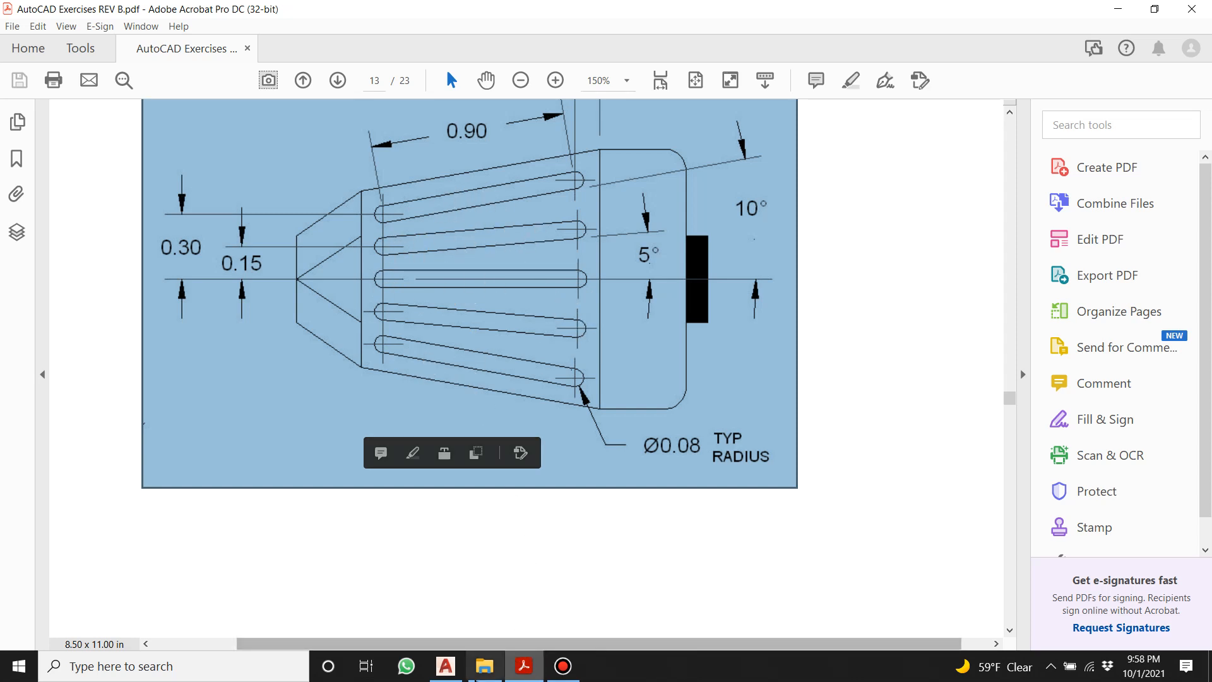
{"action": "left_click", "coordinate": [446, 666]}
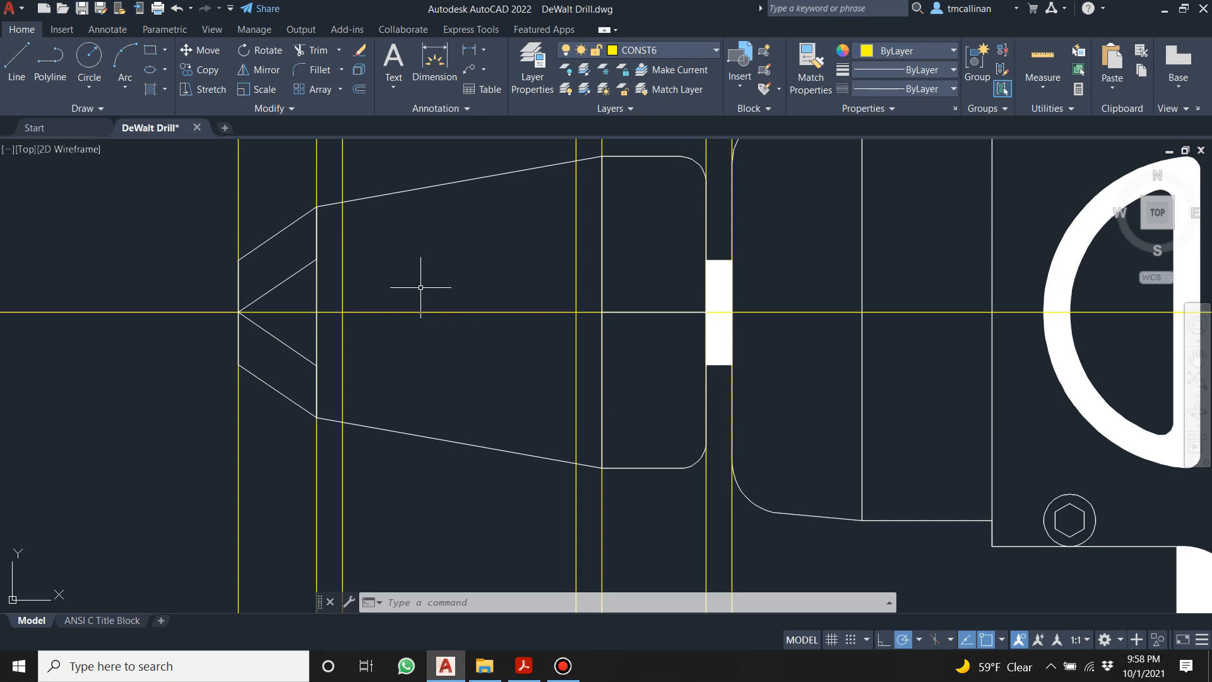
On layer 0, draw a 0.08 diameter circle where the centerline crosses the front offset construction line of the chuck.
{"action": "left_click", "coordinate": [657, 50]}
{"action": "left_click", "coordinate": [656, 75]}
{"action": "left_click", "coordinate": [87, 55]}
{"action": "left_click", "coordinate": [342, 312]}
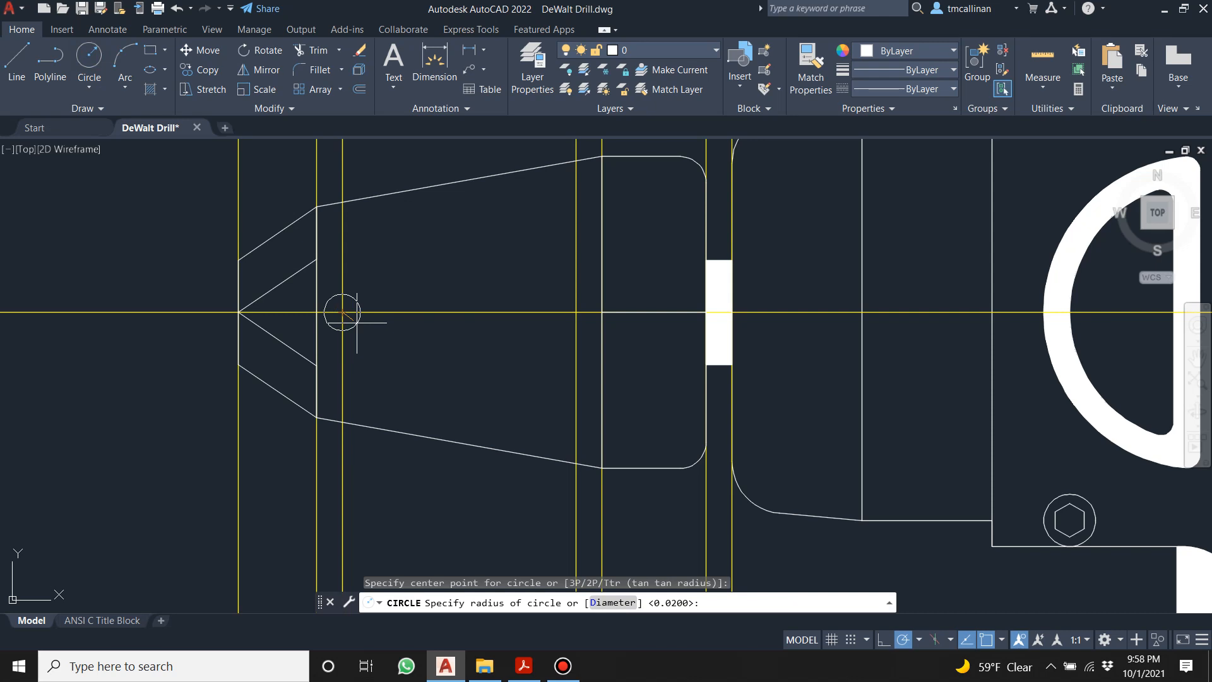
{"action": "type", "text": "d"}
{"action": "key", "text": "Return"}
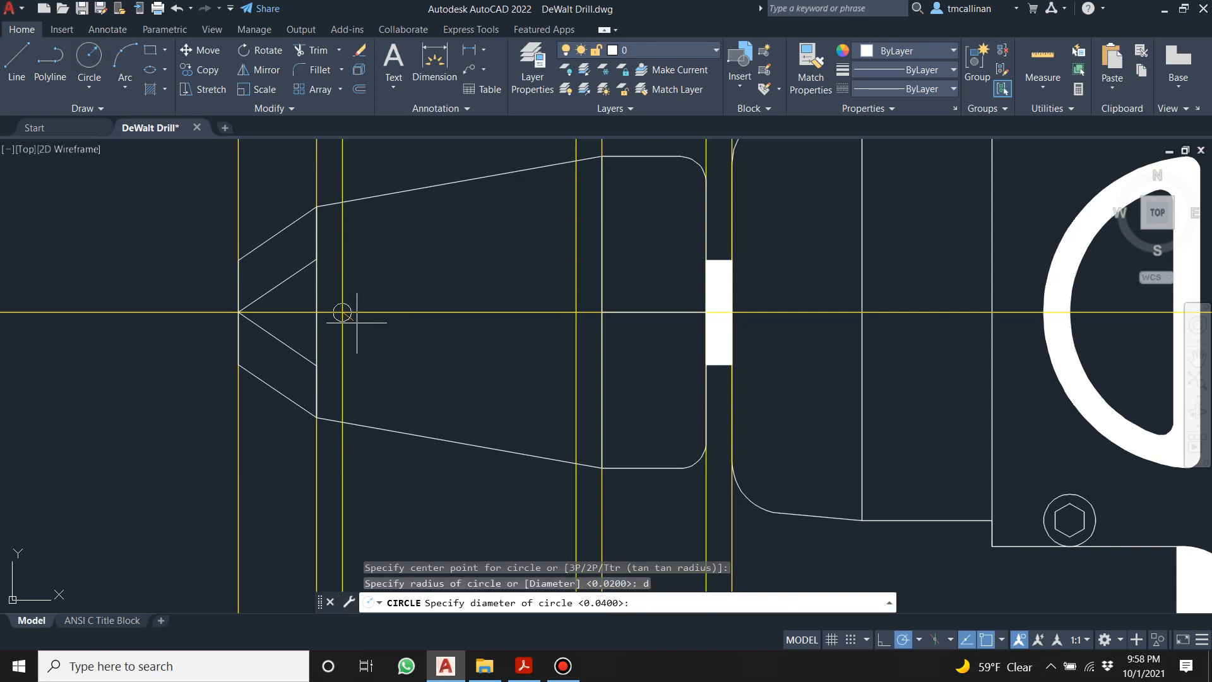
{"action": "key", "text": "Return"}
{"action": "key", "text": "Escape"}
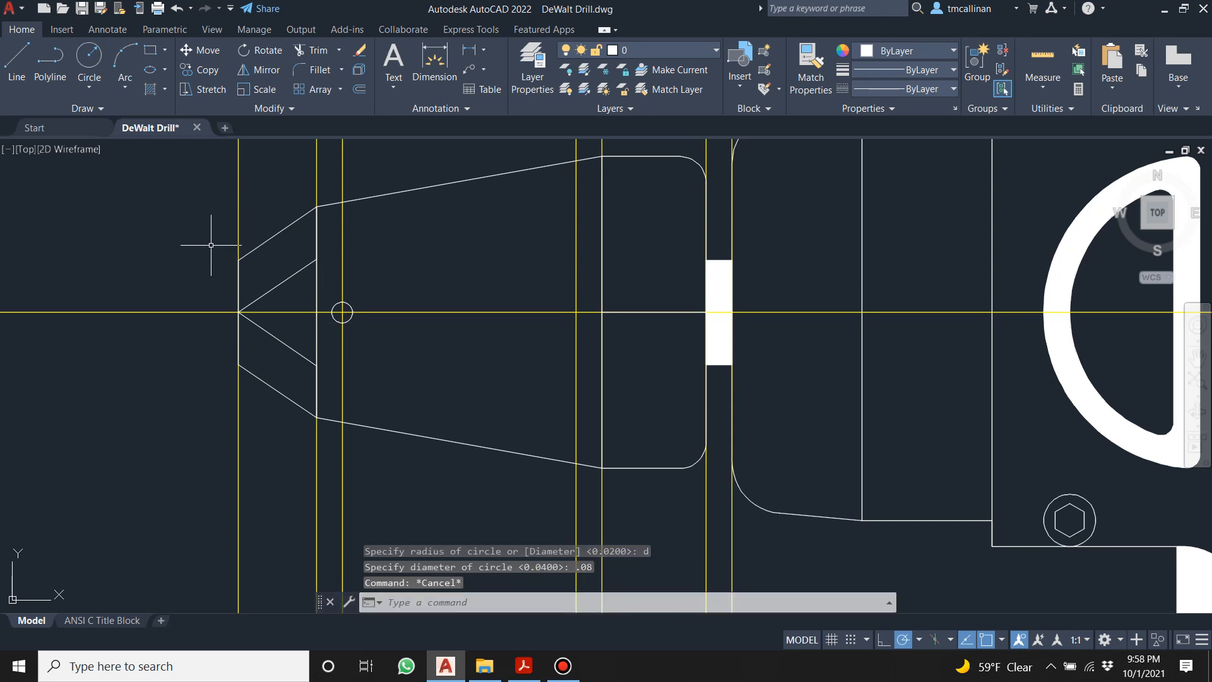
Copy the small circle from its center to the intersection of the centerline and the rear offset construction line.
{"action": "left_click", "coordinate": [205, 71]}
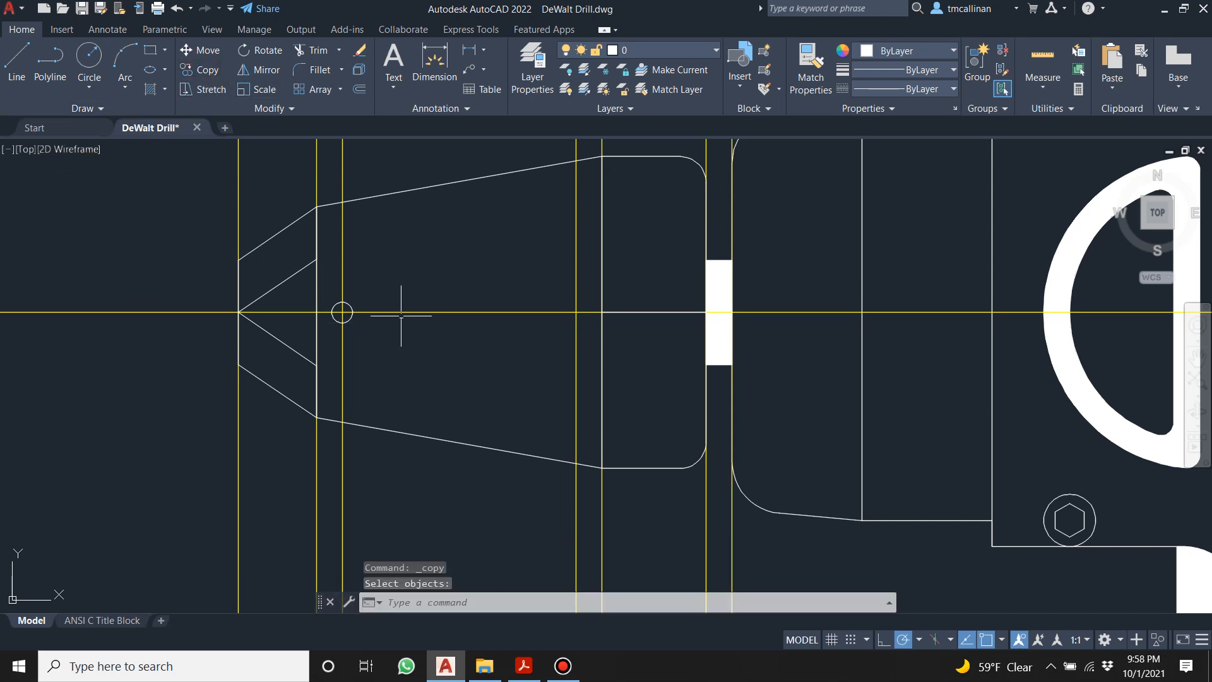
{"action": "left_click", "coordinate": [204, 69]}
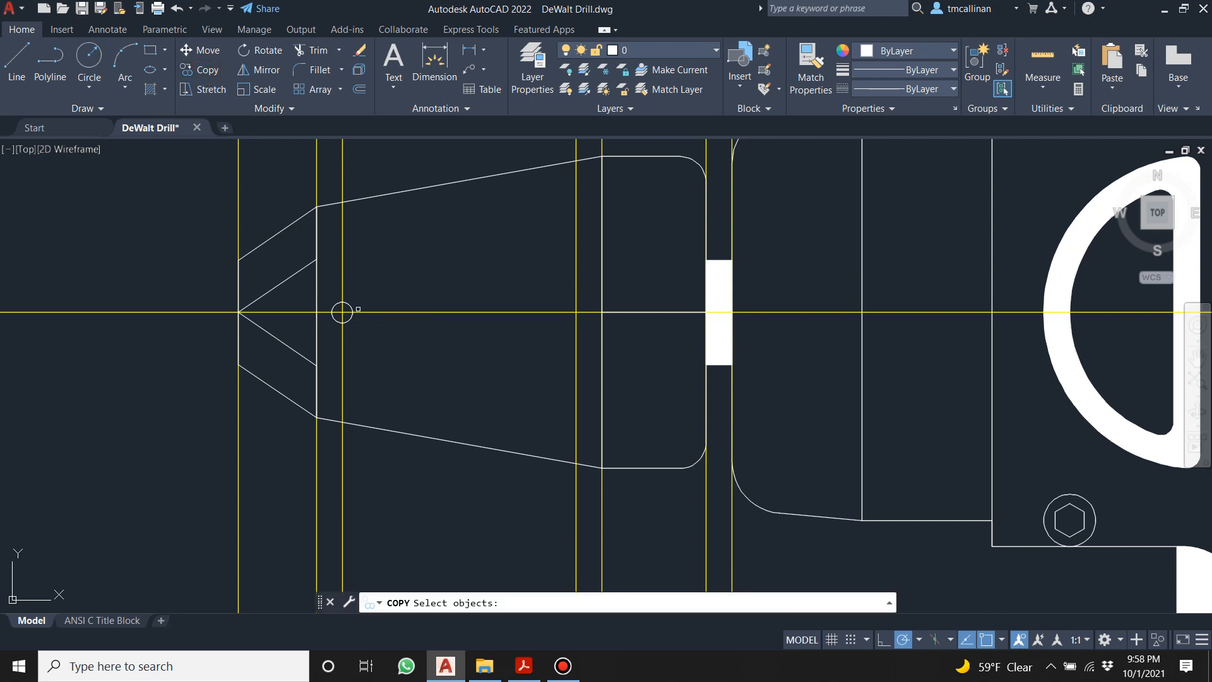
{"action": "left_click", "coordinate": [341, 312]}
{"action": "key", "text": "Return"}
{"action": "scroll", "coordinate": [341, 312], "scroll_direction": "up", "scroll_amount": 2}
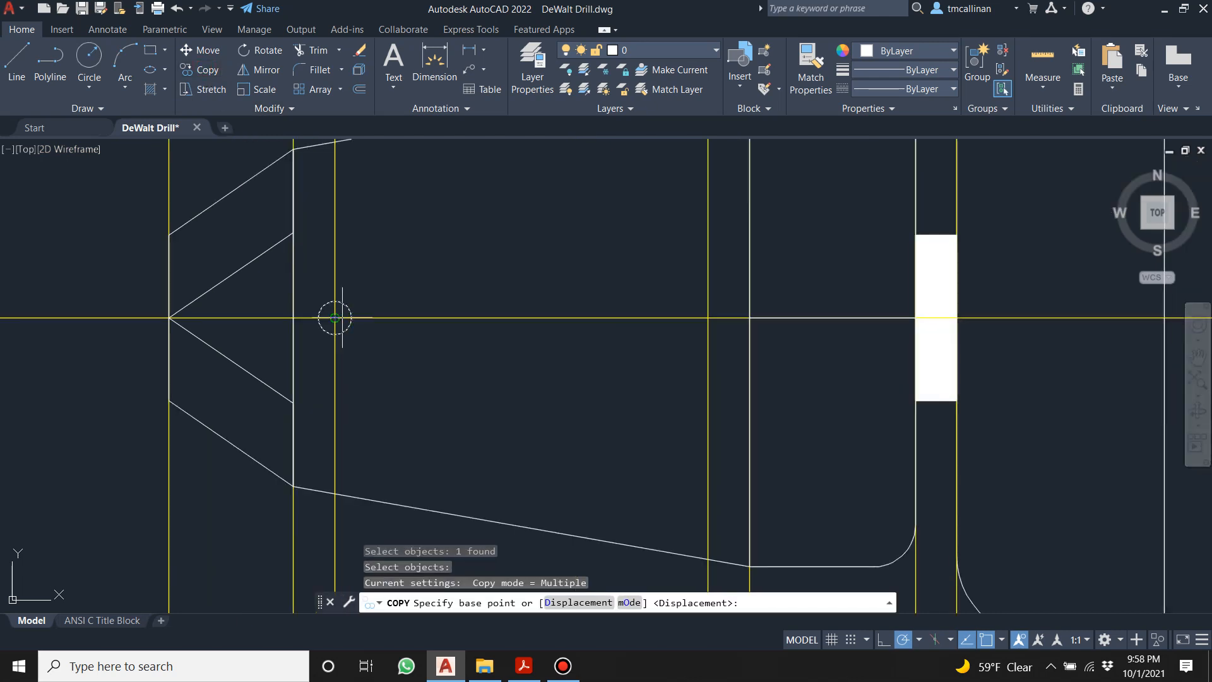
{"action": "left_click", "coordinate": [335, 317]}
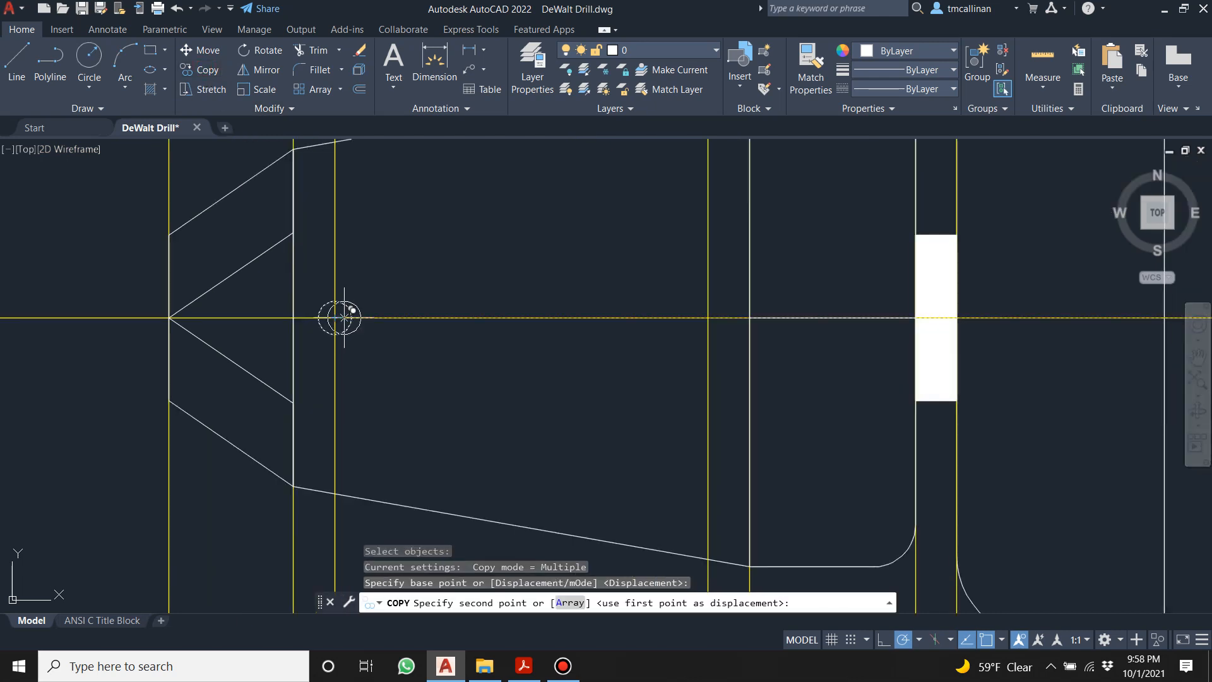
{"action": "left_click", "coordinate": [707, 317]}
{"action": "key", "text": "Escape"}
Draw two horizontal lines joining the upper and lower quadrants of the two small circles to form the slot's sides.
{"action": "left_click", "coordinate": [15, 61]}
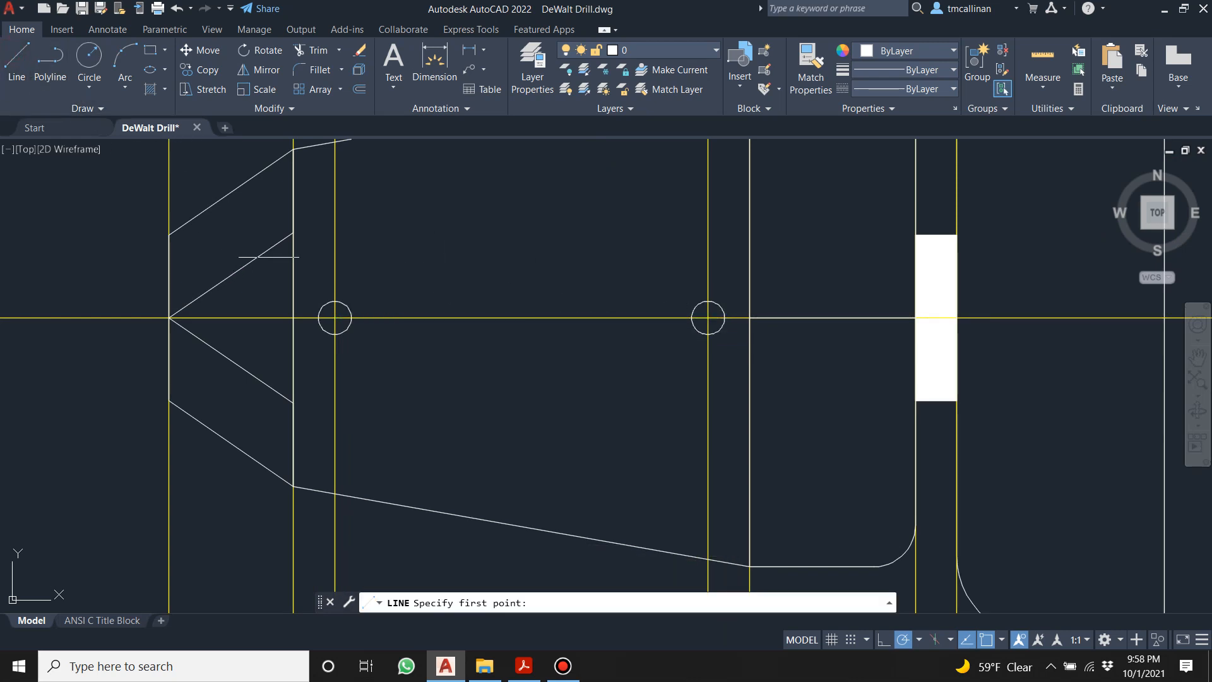
{"action": "left_click", "coordinate": [335, 302]}
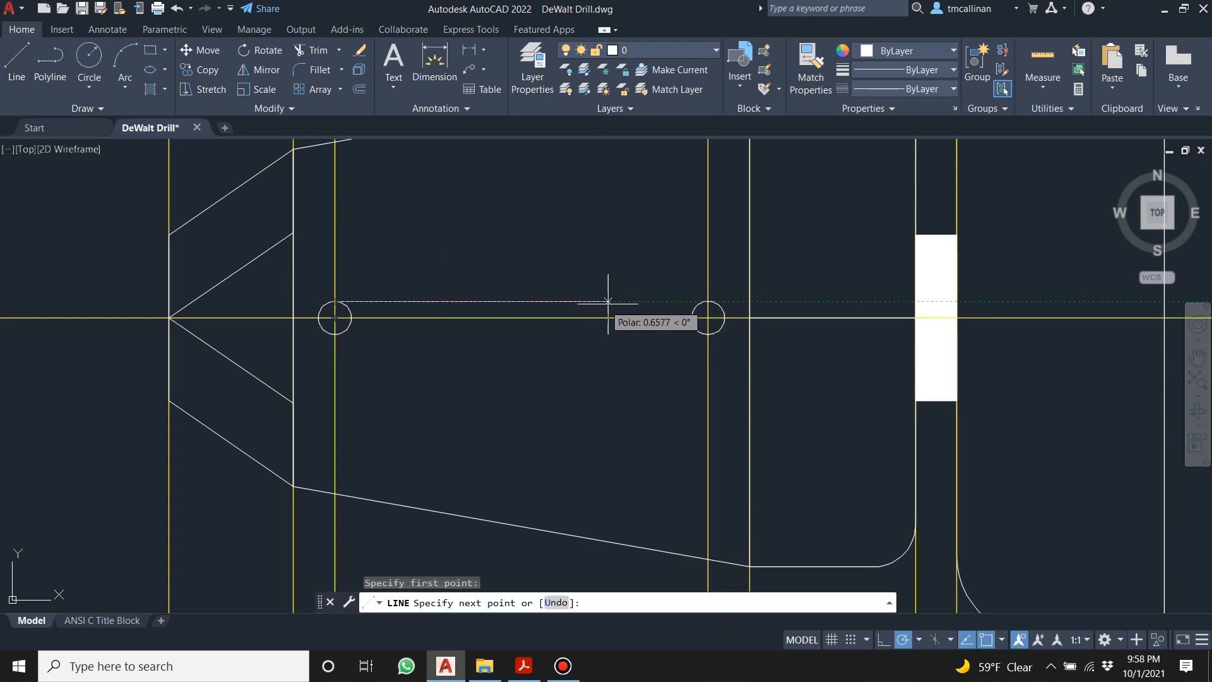
{"action": "left_click", "coordinate": [708, 302]}
{"action": "key", "text": "Escape"}
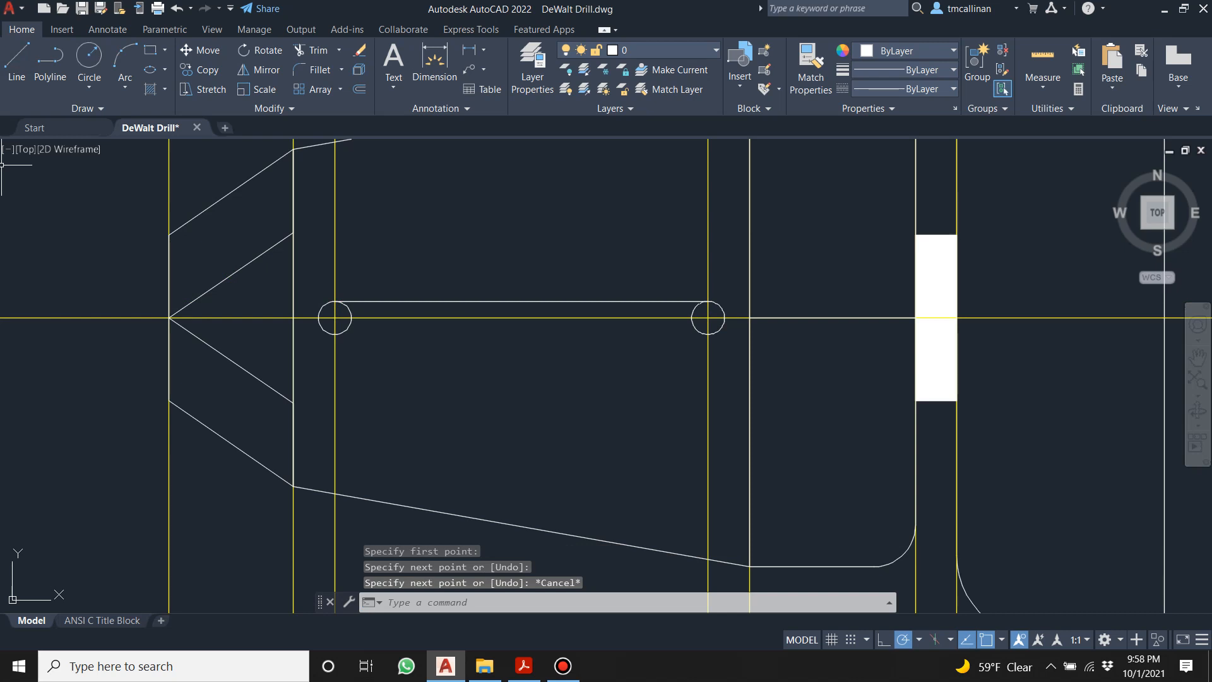
{"action": "left_click", "coordinate": [19, 63]}
{"action": "left_click", "coordinate": [335, 334]}
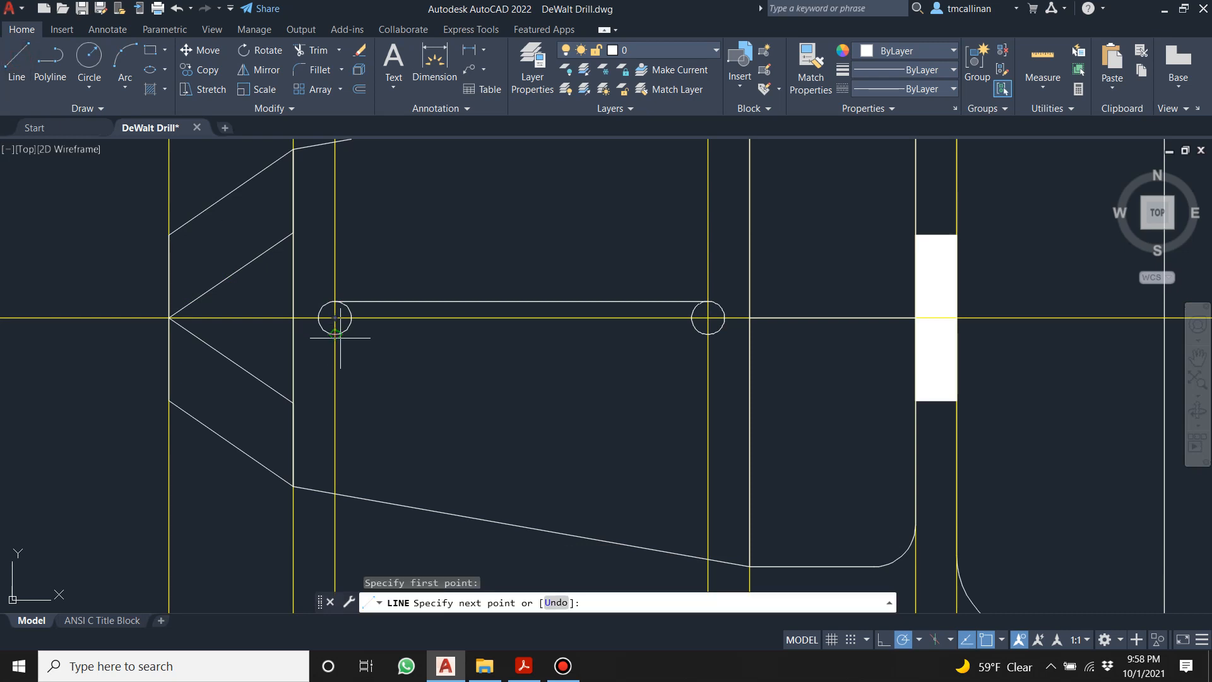
{"action": "left_click", "coordinate": [708, 334]}
{"action": "key", "text": "Escape"}
{"action": "key", "text": "Escape"}
{"action": "scroll", "coordinate": [723, 337], "scroll_direction": "up", "scroll_amount": 2}
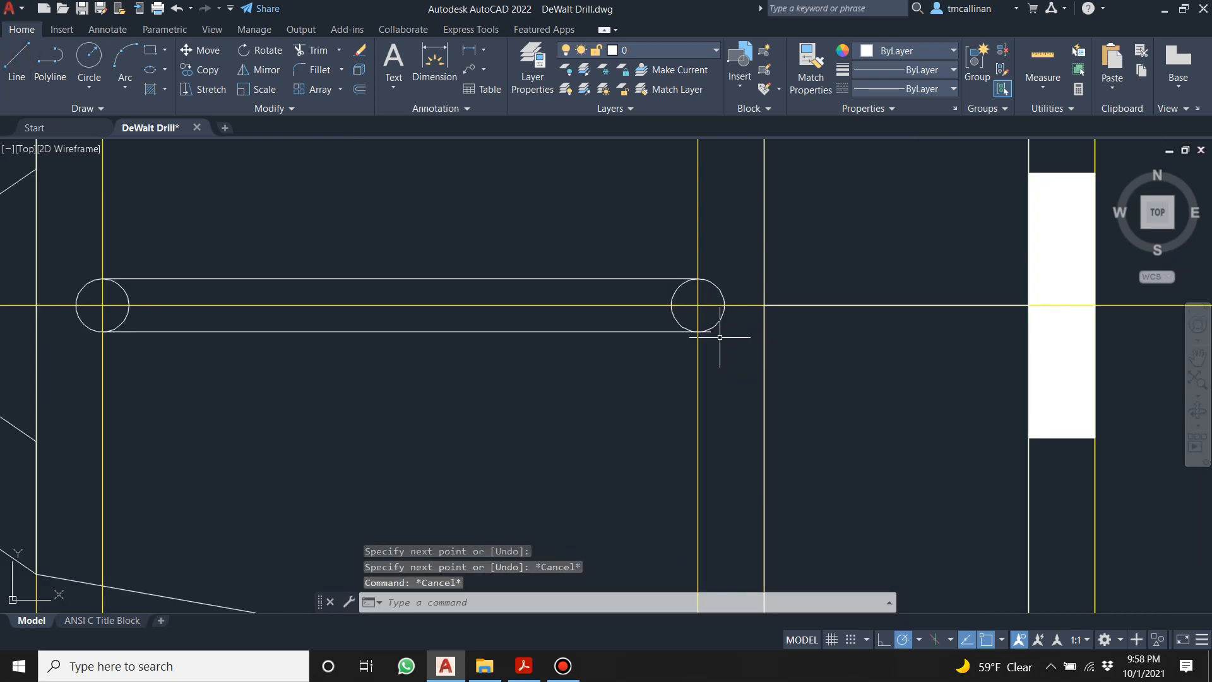
Shorten the overshooting rear end of the slot's lower line to the rear circle's bottom quadrant.
{"action": "key", "text": "ctrl+z"}
{"action": "scroll", "coordinate": [714, 334], "scroll_direction": "up", "scroll_amount": 4}
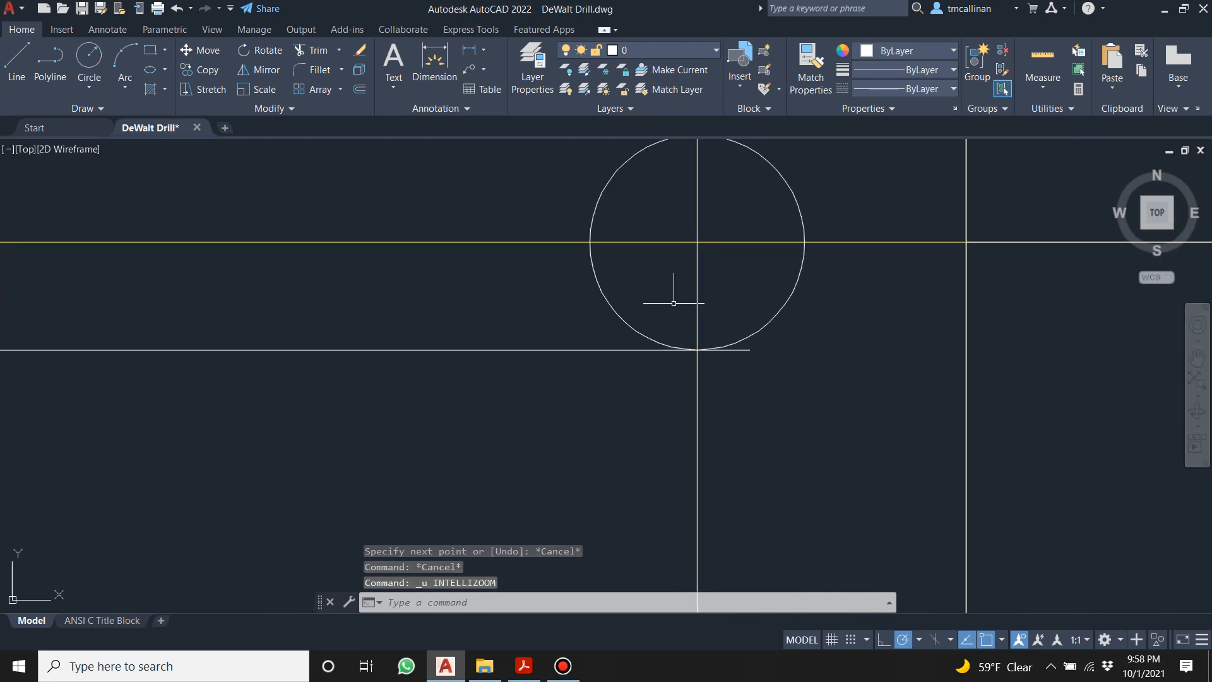
{"action": "left_click", "coordinate": [743, 349]}
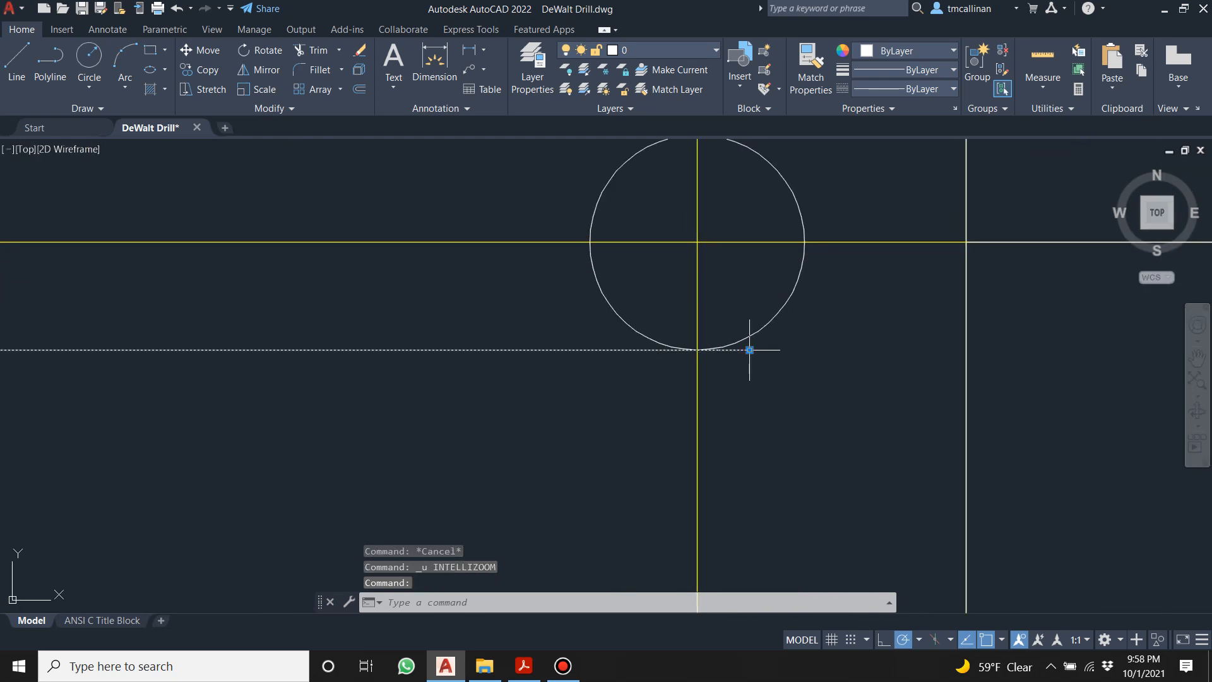
{"action": "left_click", "coordinate": [749, 349]}
{"action": "key", "text": "Escape"}
{"action": "scroll", "coordinate": [493, 313], "scroll_direction": "down", "scroll_amount": 6}
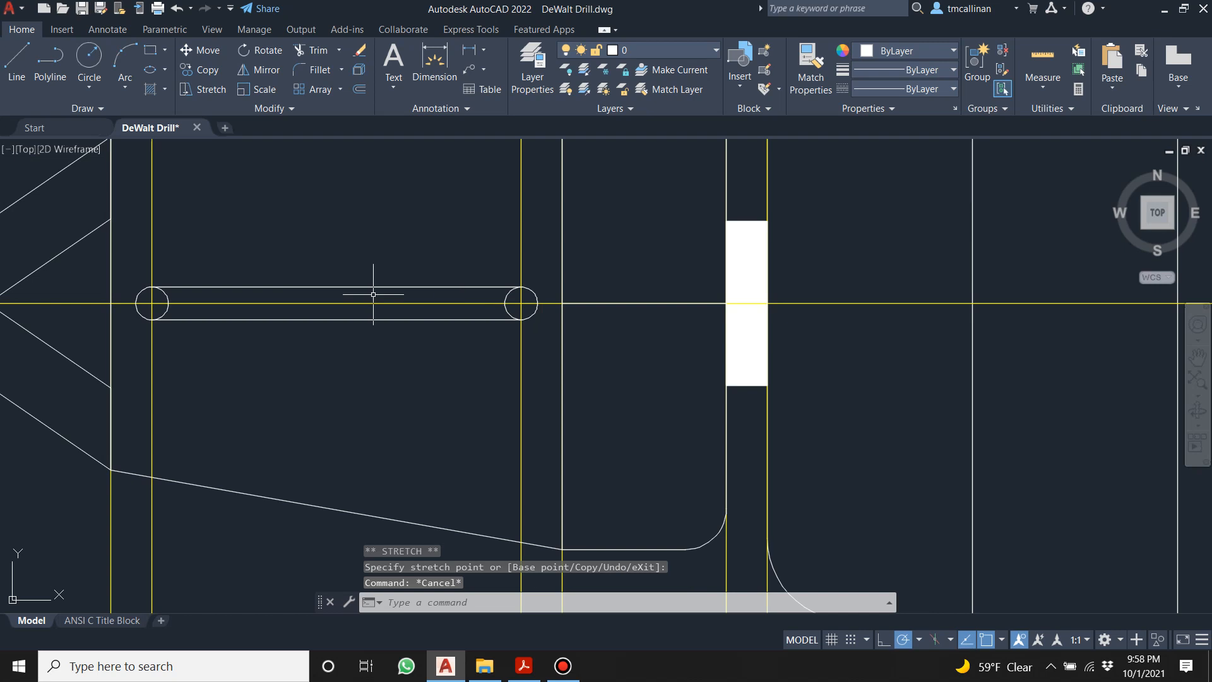
Trim away the inner halves of both circles to leave a round-ended slot on the chuck's centerline.
{"action": "middle_click_drag", "start_coordinate": [200, 284], "coordinate": [363, 300]}
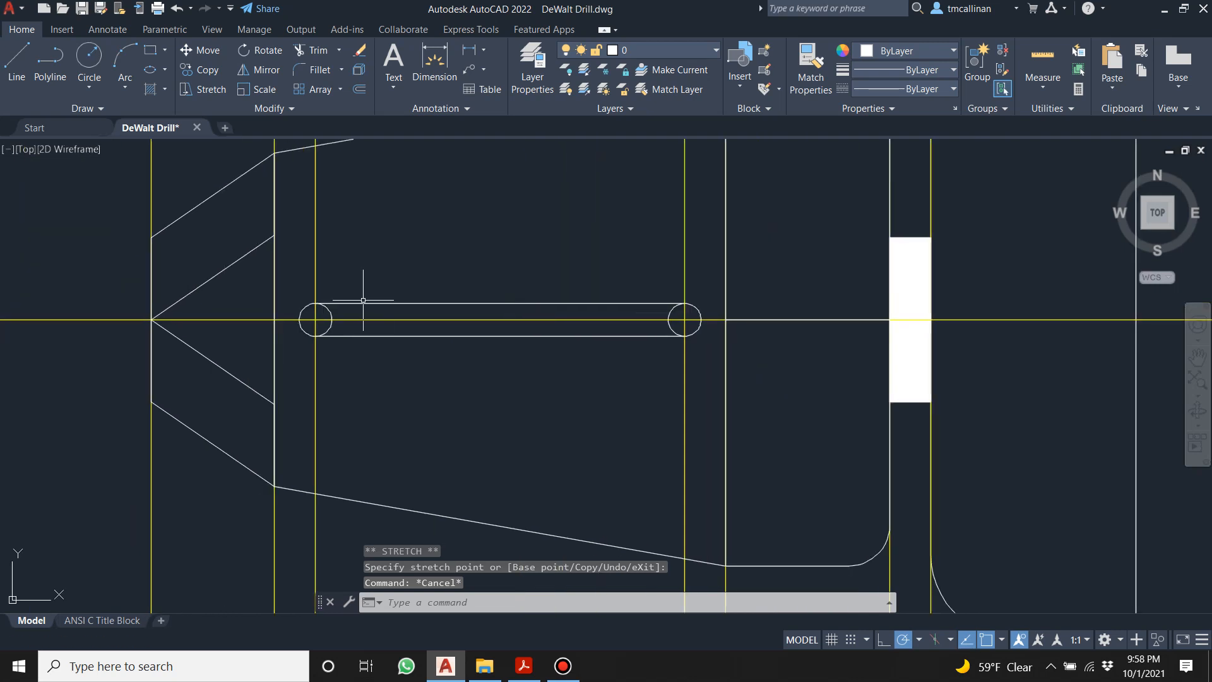
{"action": "left_click", "coordinate": [313, 50]}
{"action": "scroll", "coordinate": [339, 305], "scroll_direction": "up", "scroll_amount": 2}
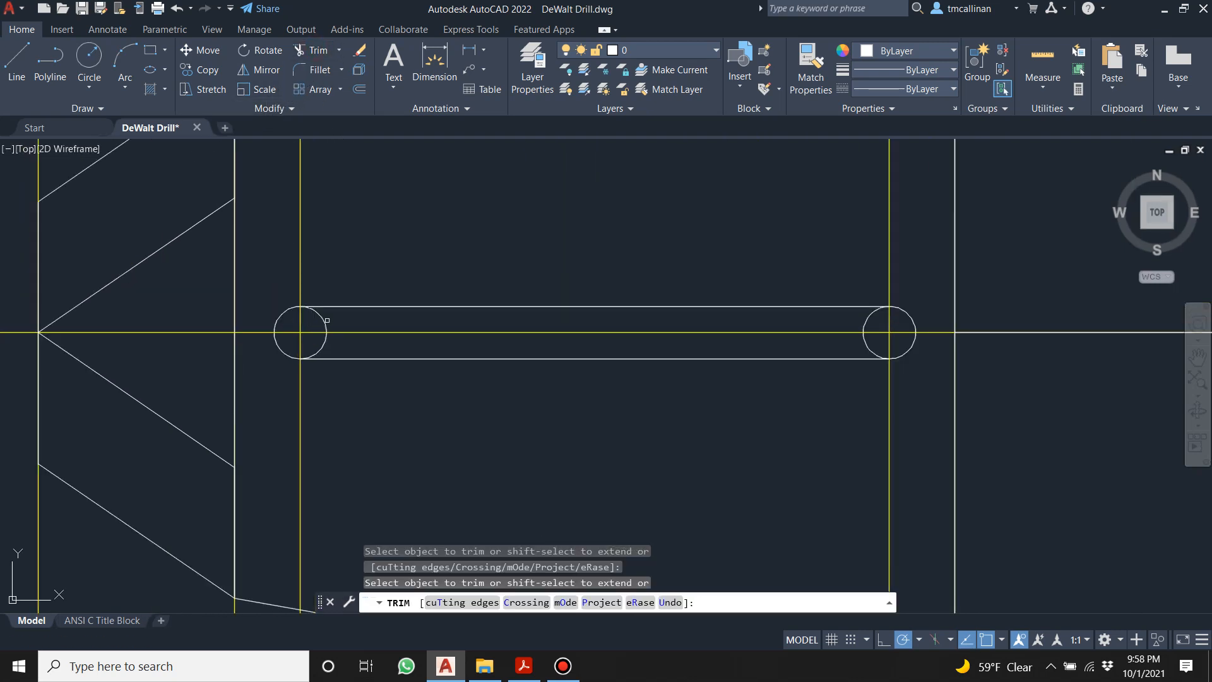
{"action": "left_click", "coordinate": [325, 340]}
{"action": "left_click_drag", "start_coordinate": [871, 322], "coordinate": [860, 319]}
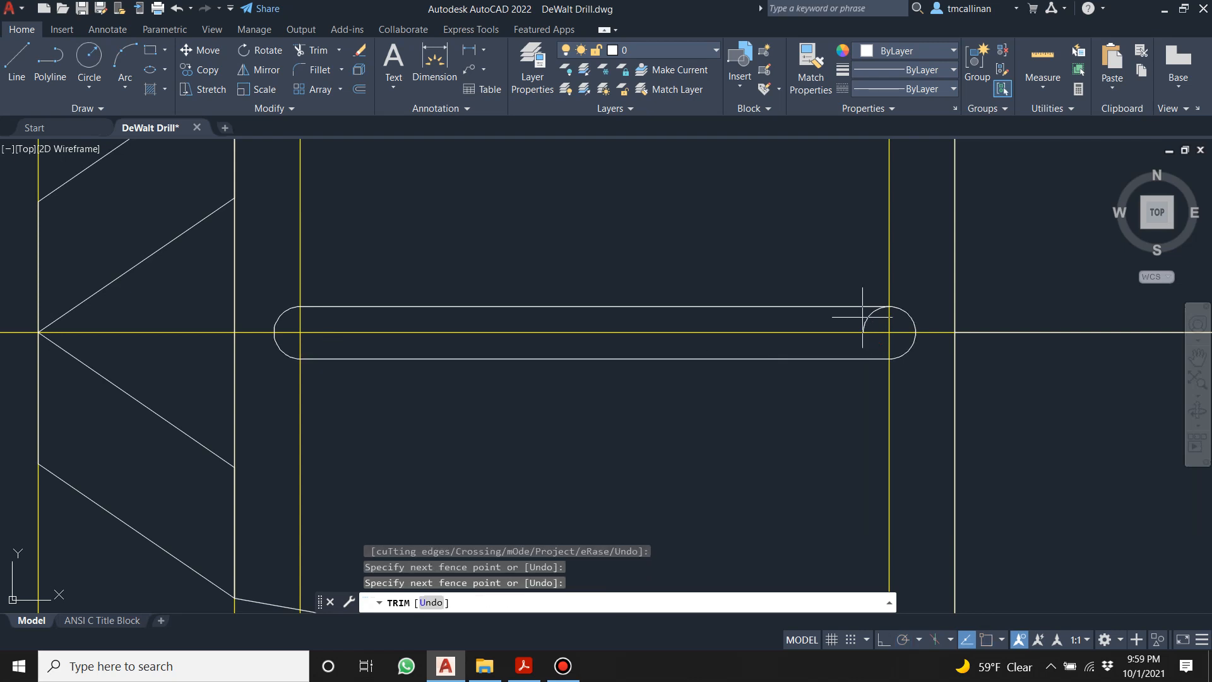
{"action": "key", "text": "Escape"}
{"action": "key", "text": "Escape"}
{"action": "key", "text": "Escape"}
Make CONST6 the current layer.
{"action": "scroll", "coordinate": [755, 303], "scroll_direction": "down", "scroll_amount": 6}
{"action": "middle_click_drag", "start_coordinate": [732, 290], "coordinate": [631, 296]}
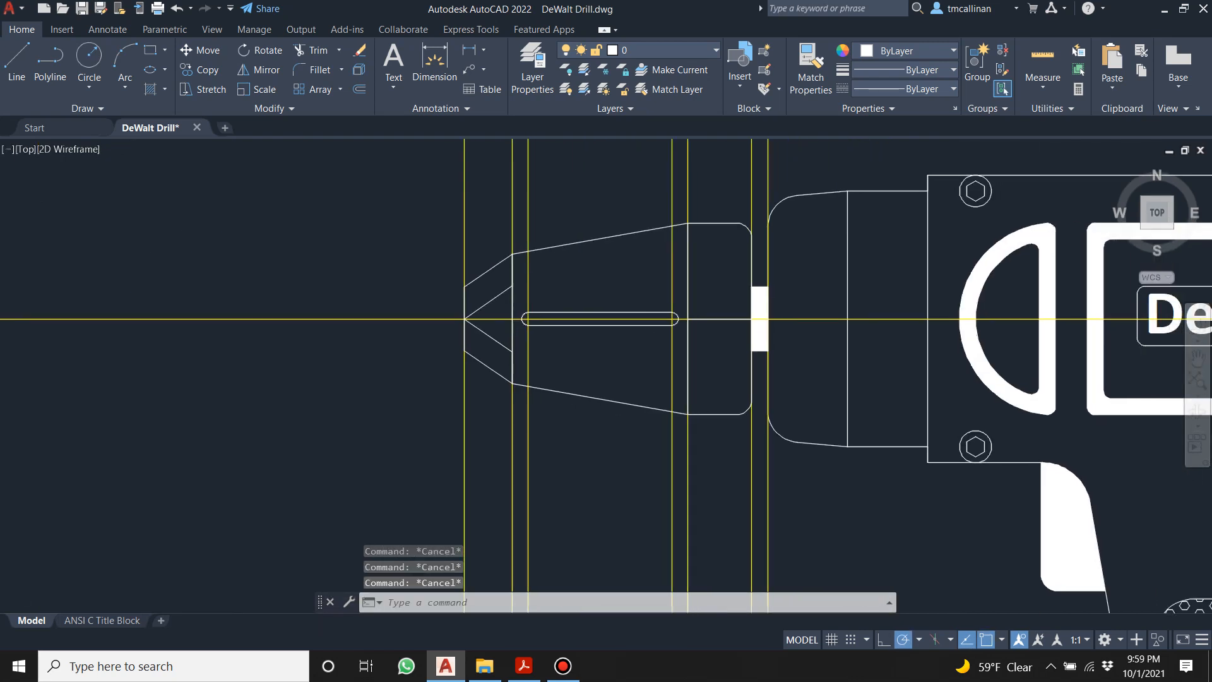
{"action": "left_click", "coordinate": [670, 52]}
{"action": "left_click", "coordinate": [642, 181]}
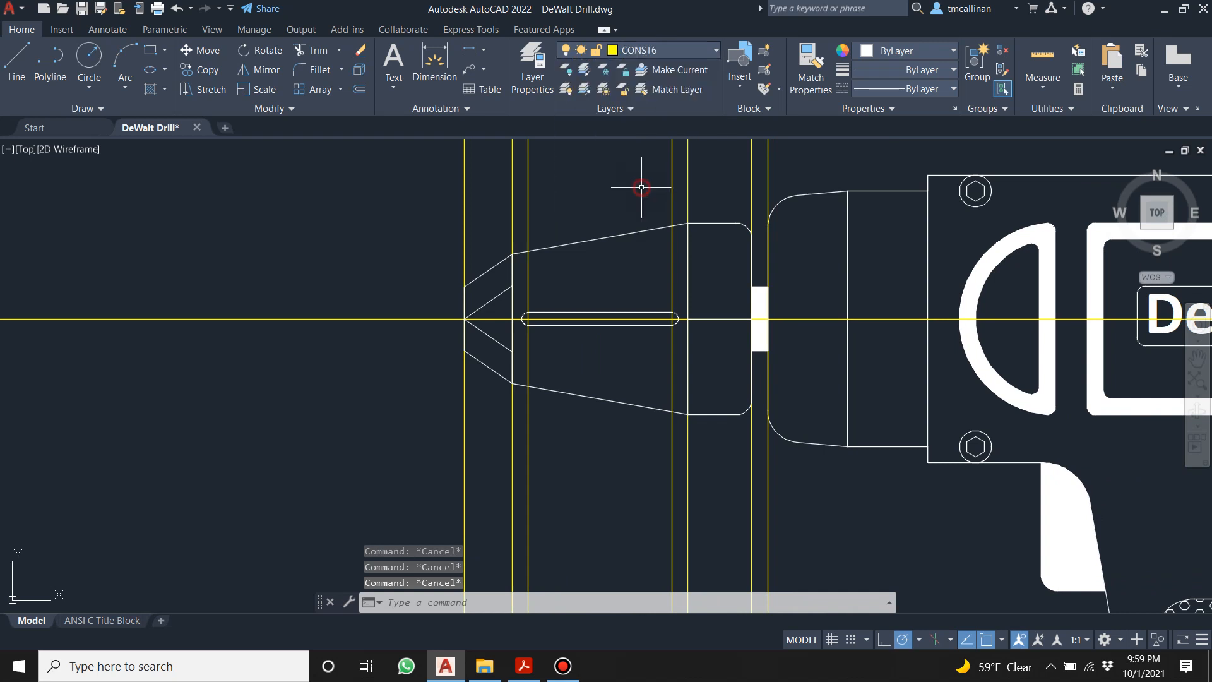
Offset the chuck's horizontal centerline 0.15 upward as a construction line.
{"action": "middle_click_drag", "start_coordinate": [698, 297], "coordinate": [587, 295]}
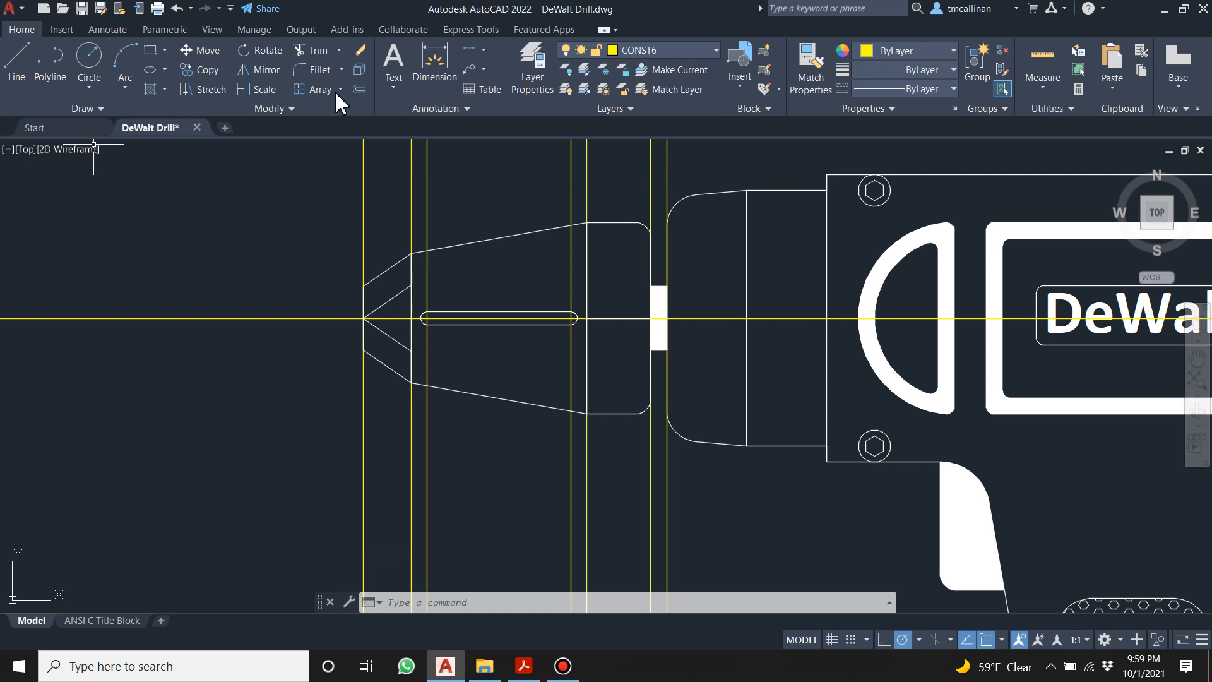
{"action": "left_click", "coordinate": [358, 89]}
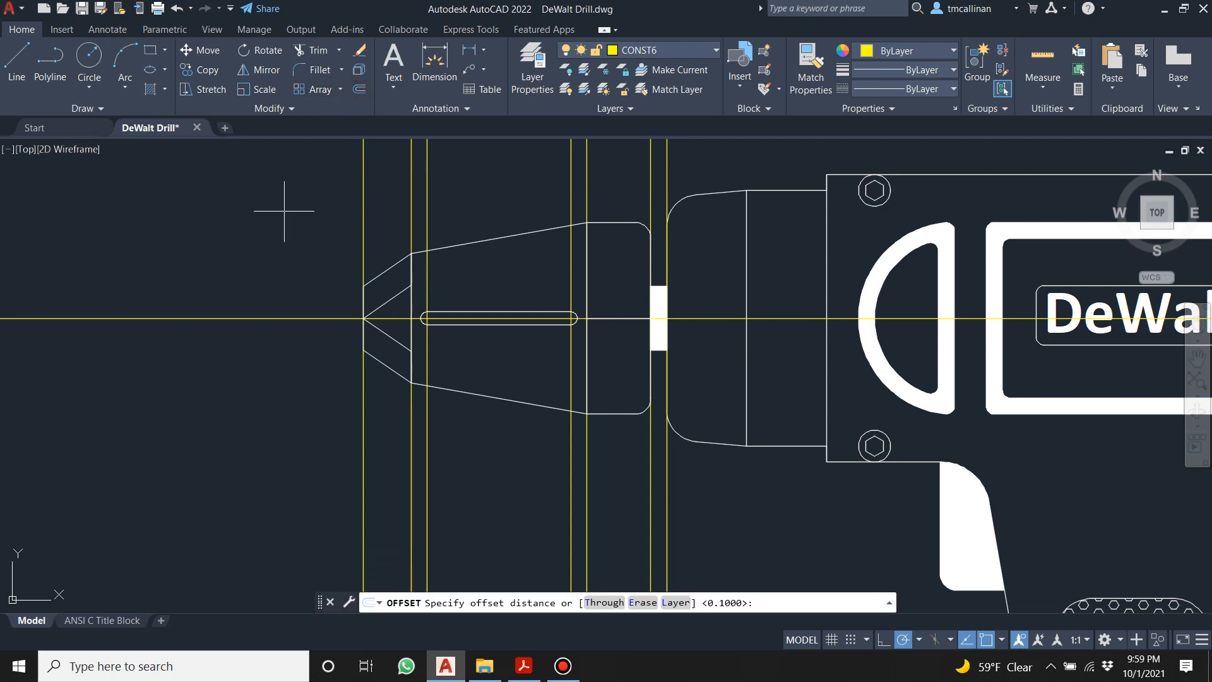
{"action": "type", "text": ".15"}
{"action": "key", "text": "Return"}
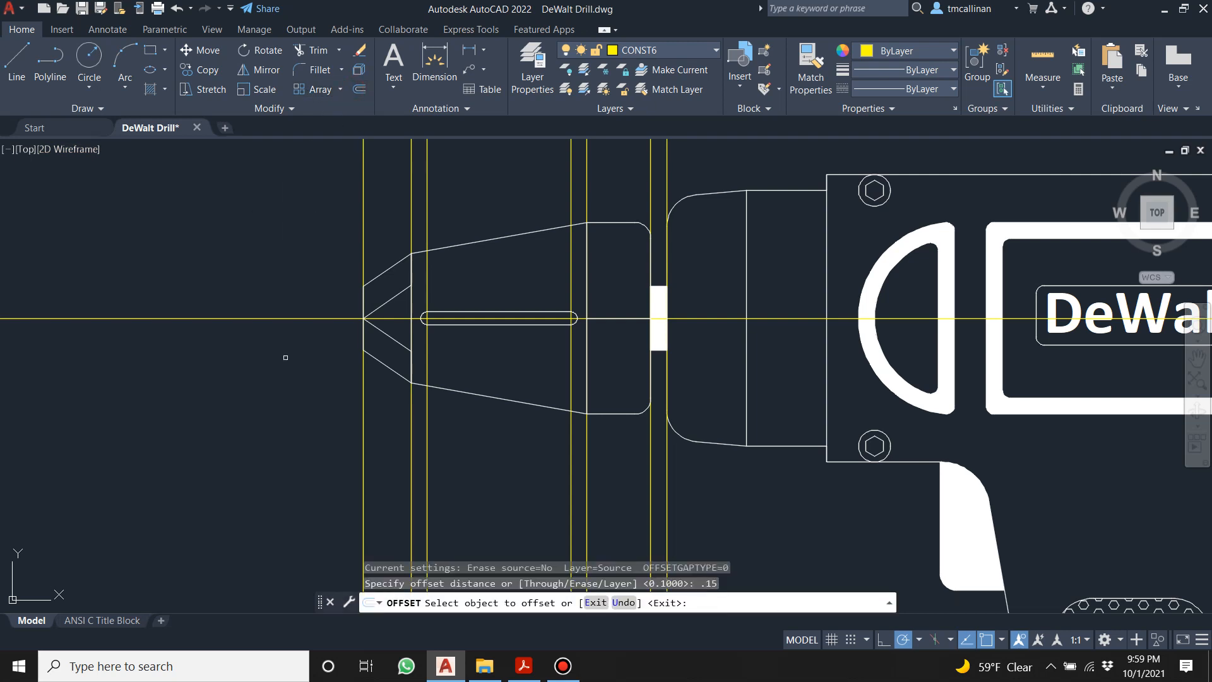
{"action": "left_click", "coordinate": [292, 318]}
{"action": "left_click", "coordinate": [300, 307]}
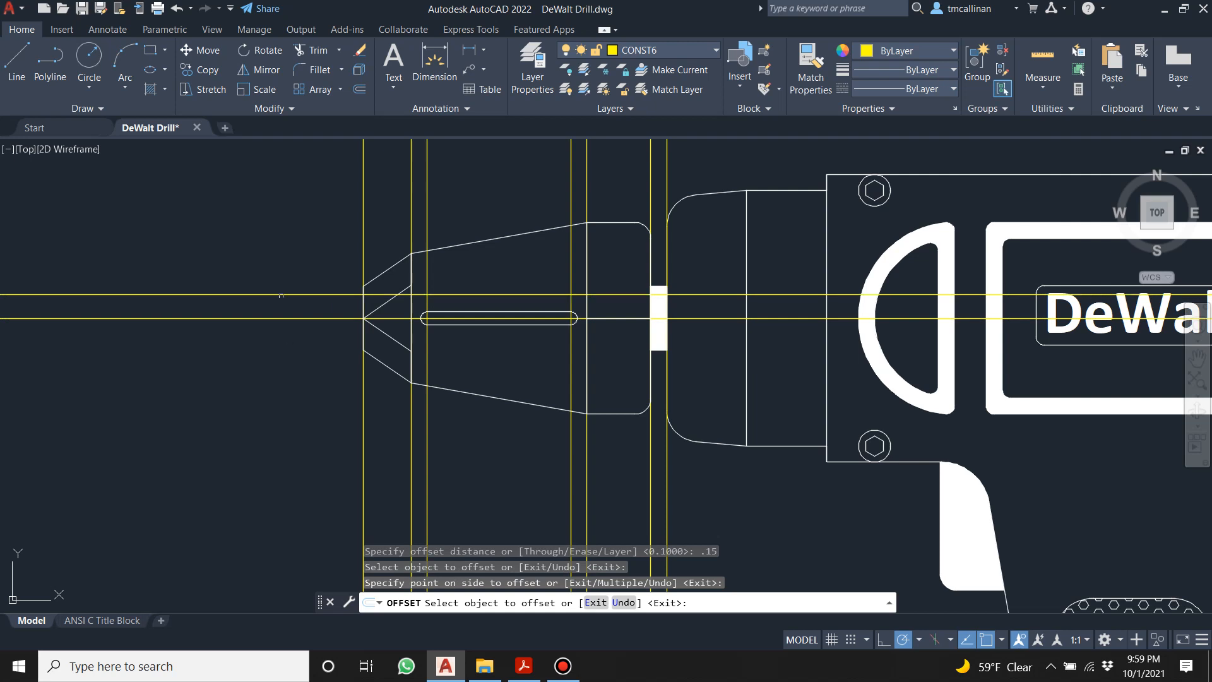
Offset the upper horizontal construction line another 0.15 upward.
{"action": "left_click", "coordinate": [358, 89]}
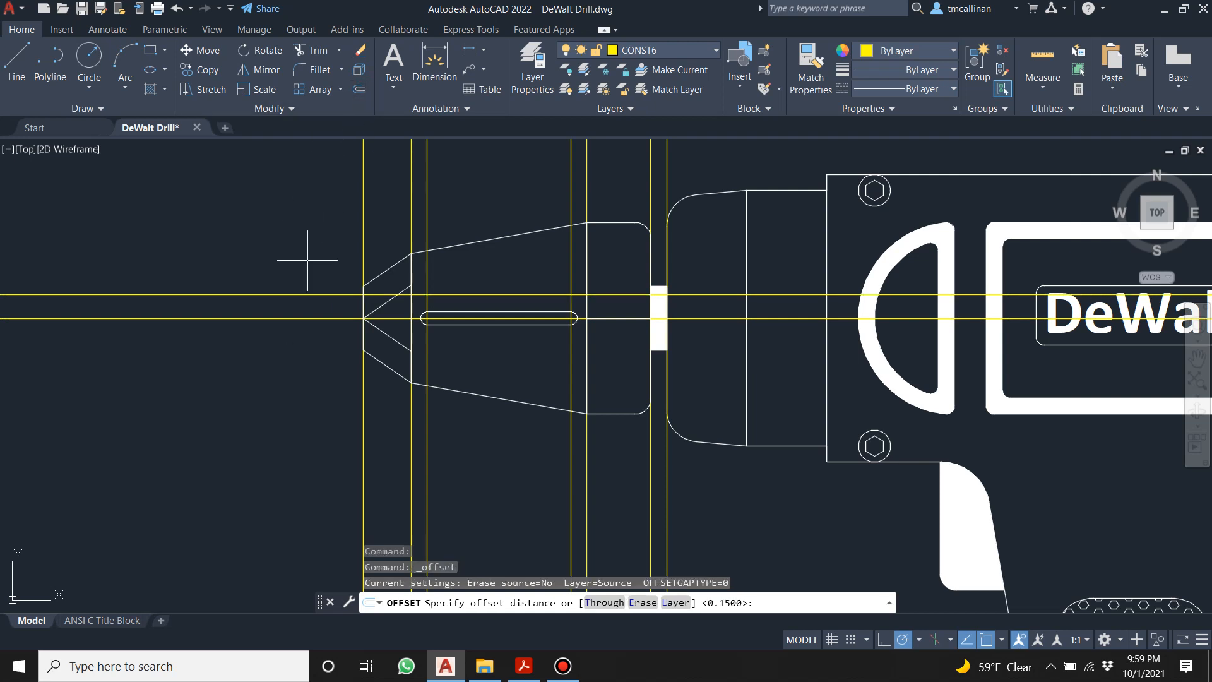
{"action": "key", "text": "Return"}
{"action": "left_click", "coordinate": [324, 295]}
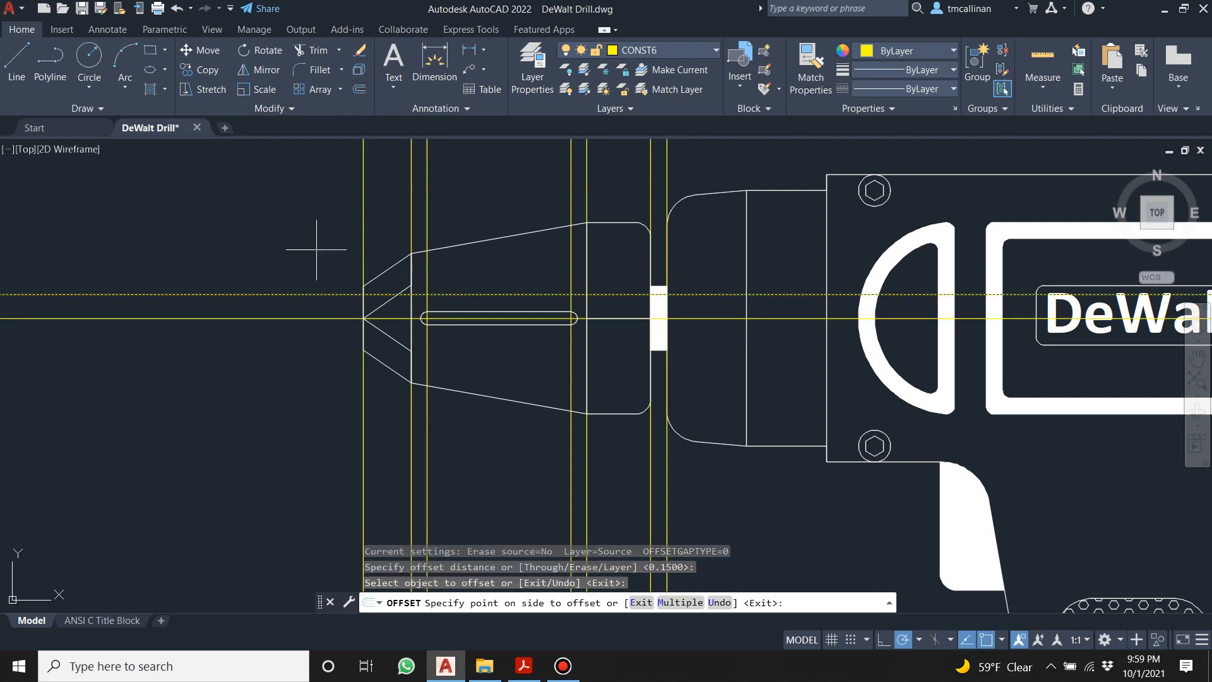
{"action": "left_click", "coordinate": [319, 252]}
{"action": "key", "text": "Escape"}
{"action": "scroll", "coordinate": [423, 281], "scroll_direction": "up", "scroll_amount": 2}
{"action": "key", "text": "Escape"}
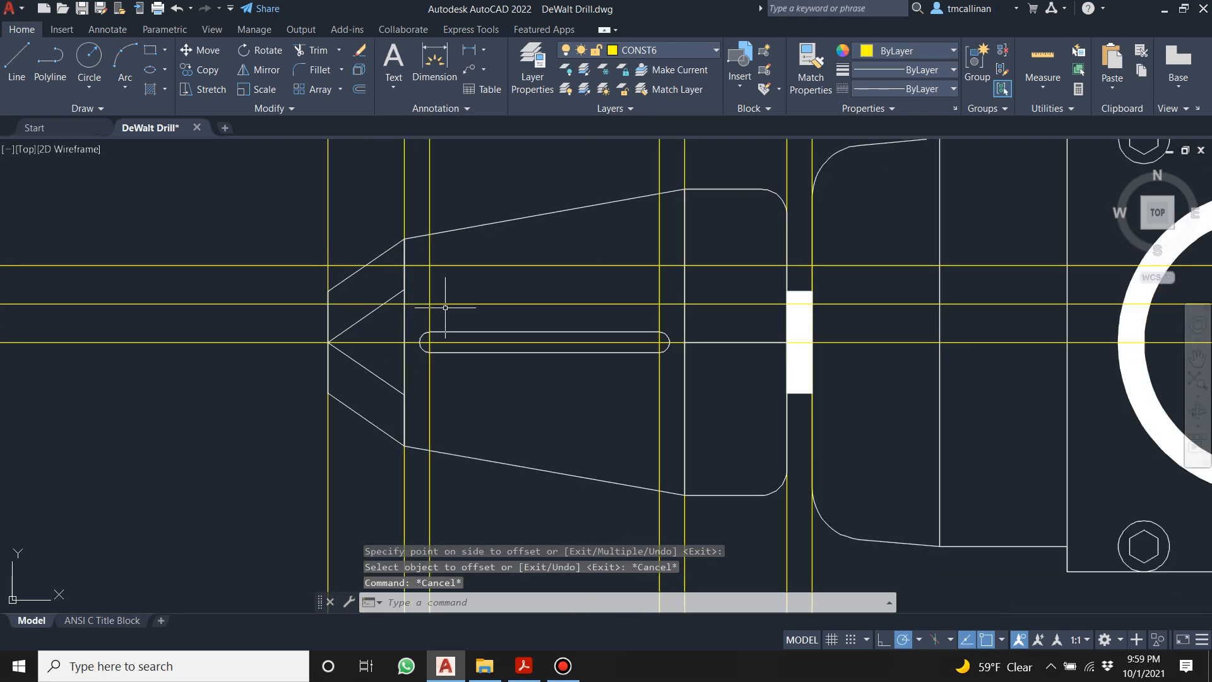
Make layer 0 the current layer.
{"action": "scroll", "coordinate": [436, 308], "scroll_direction": "up", "scroll_amount": 2}
{"action": "left_click", "coordinate": [630, 55]}
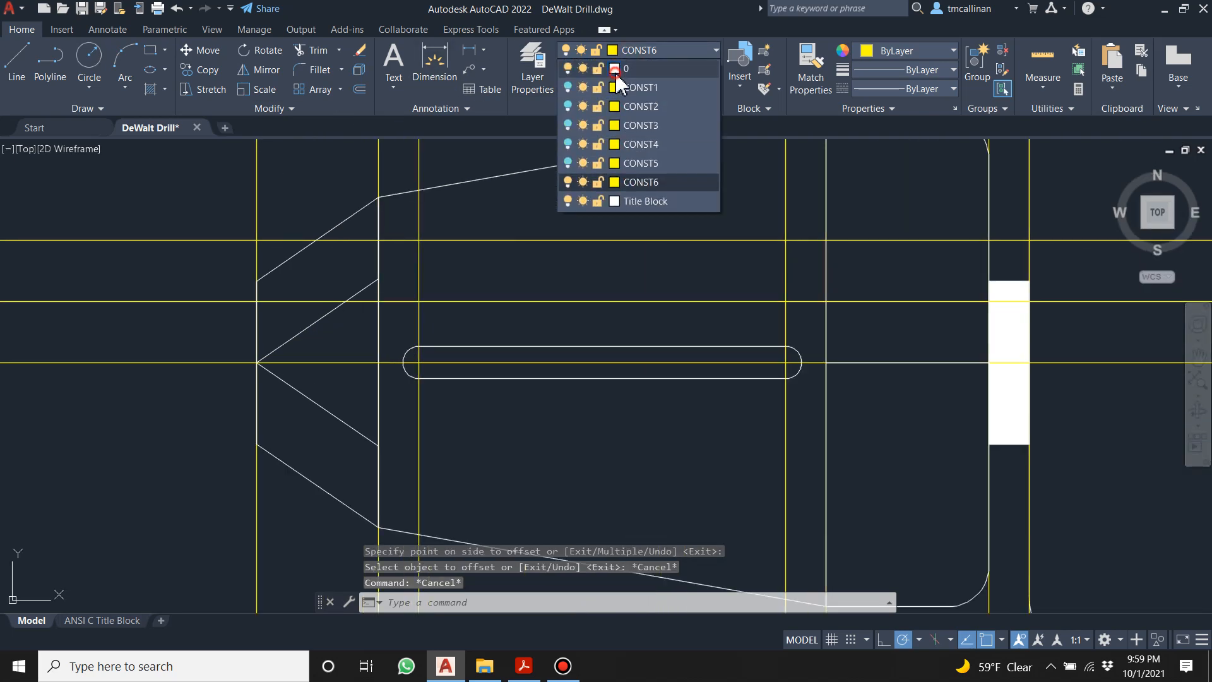
{"action": "left_click", "coordinate": [614, 71]}
{"action": "key", "text": "Escape"}
{"action": "left_click", "coordinate": [657, 51]}
{"action": "left_click", "coordinate": [657, 71]}
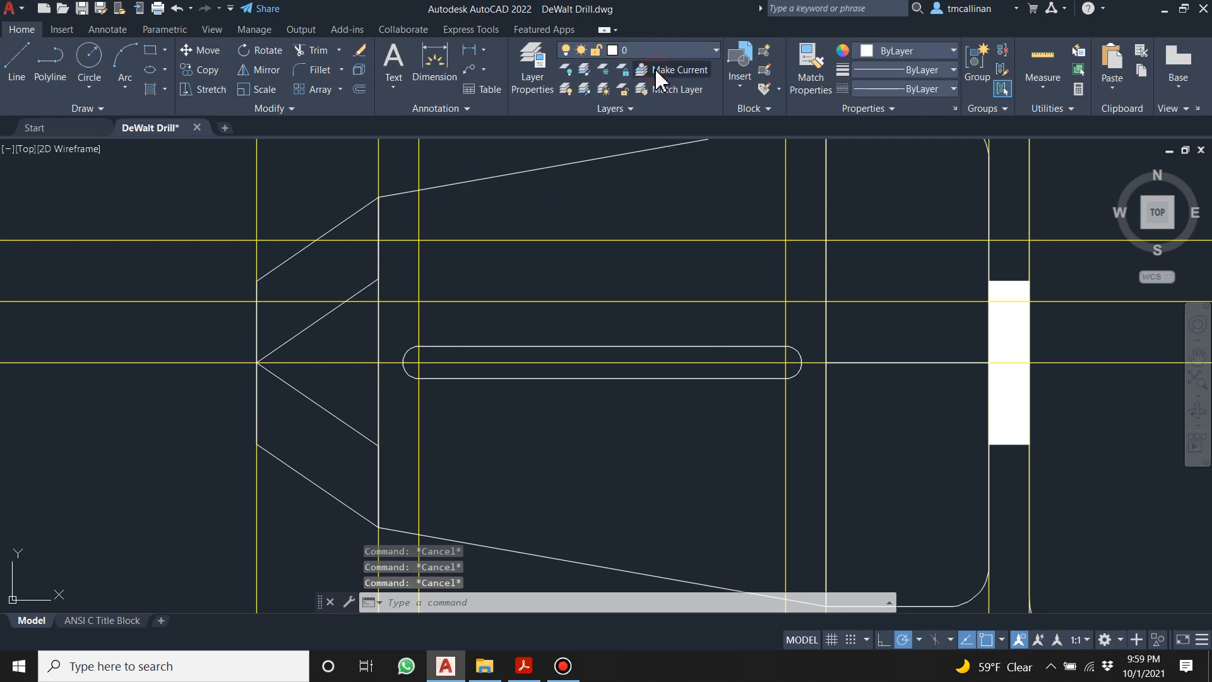
Copy the slot from its front arc center to the front vertical construction line's intersections with the two offset horizontal lines.
{"action": "left_click", "coordinate": [197, 69]}
{"action": "left_click_drag", "start_coordinate": [388, 331], "coordinate": [816, 382]}
{"action": "key", "text": "Return"}
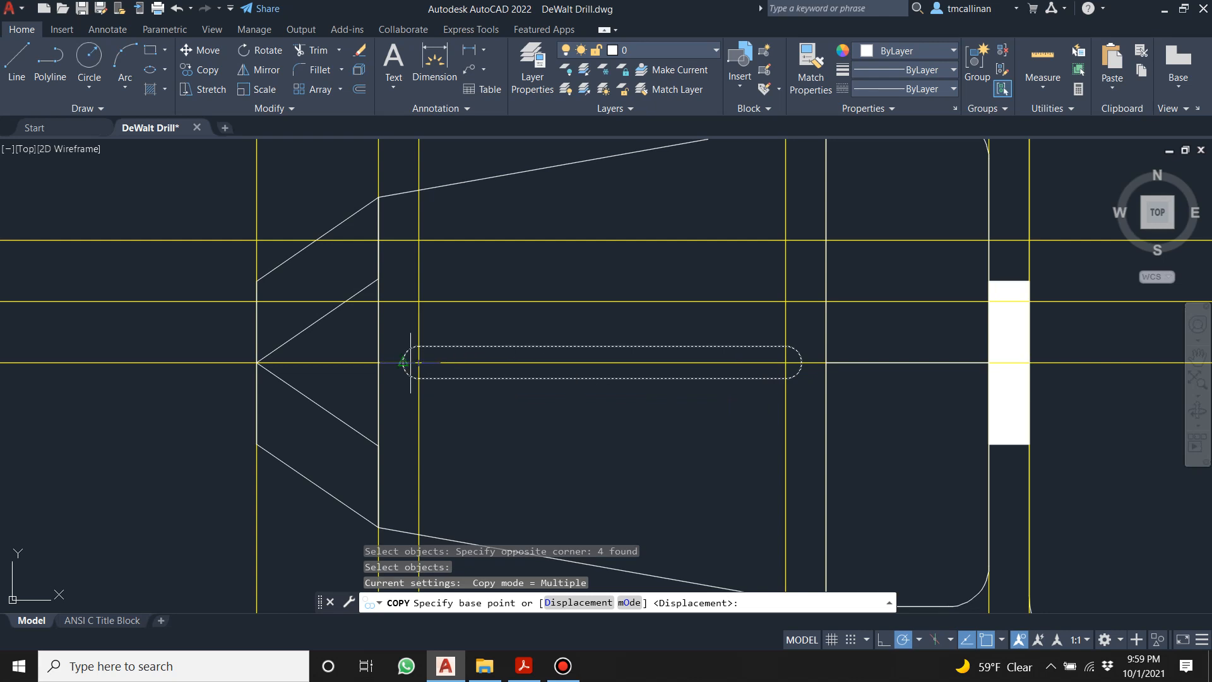
{"action": "left_click", "coordinate": [418, 363]}
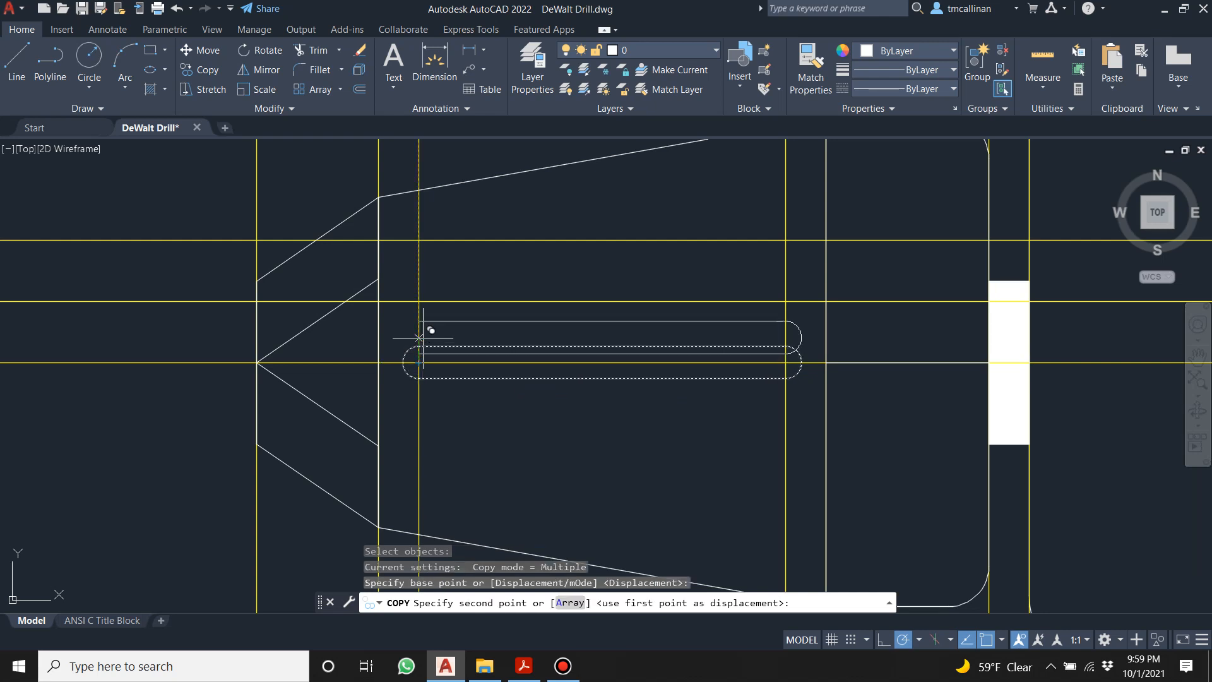
{"action": "left_click", "coordinate": [418, 301]}
{"action": "left_click", "coordinate": [419, 240]}
{"action": "key", "text": "Escape"}
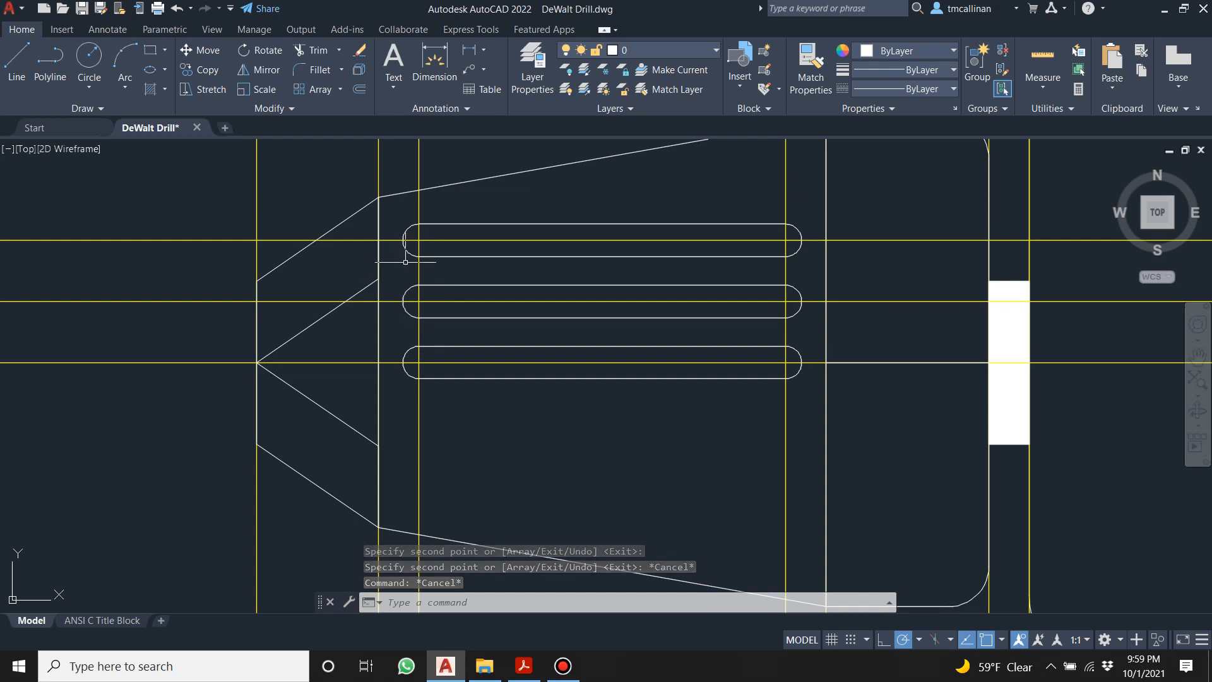
Rotate the middle slot 5 degrees counterclockwise about the center of its front arc.
{"action": "scroll", "coordinate": [418, 256], "scroll_direction": "up", "scroll_amount": 2}
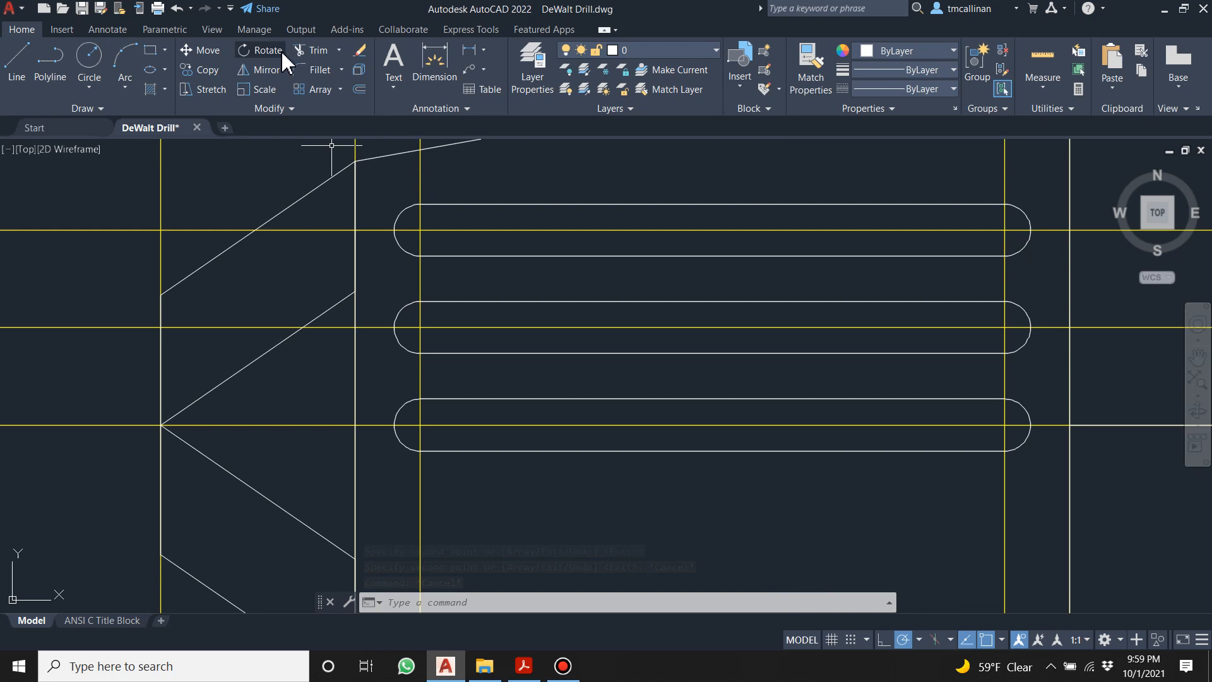
{"action": "left_click", "coordinate": [261, 51]}
{"action": "left_click", "coordinate": [379, 294]}
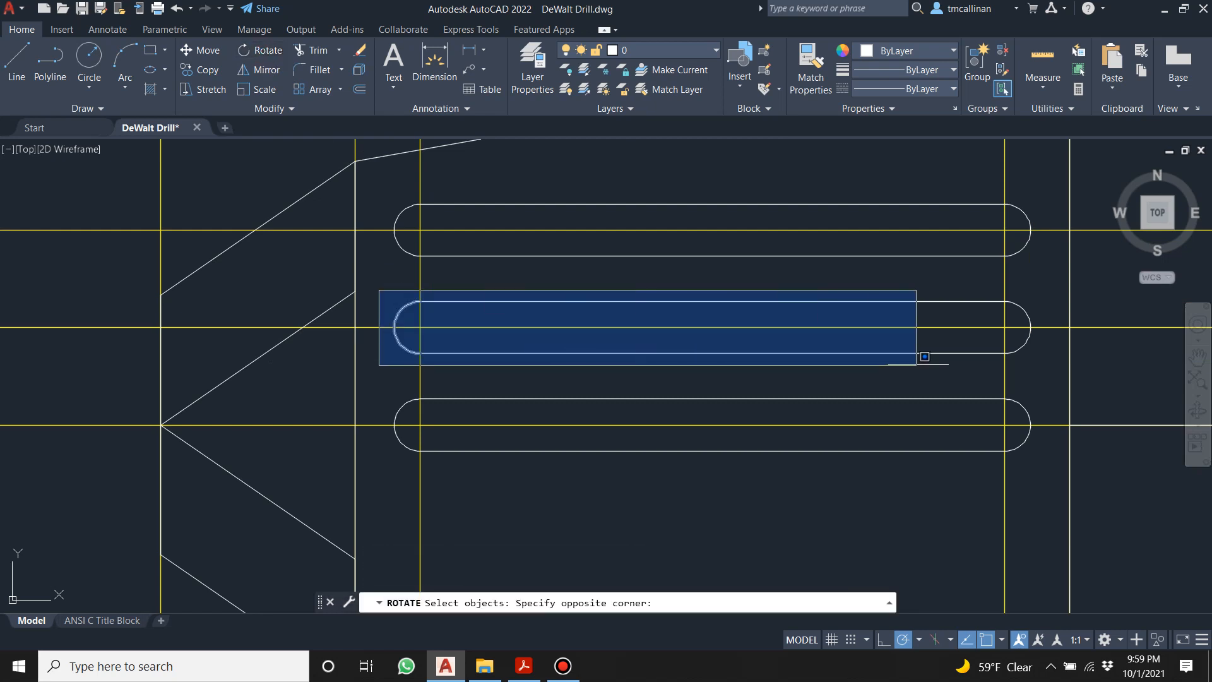
{"action": "left_click", "coordinate": [1022, 361]}
{"action": "key", "text": "Return"}
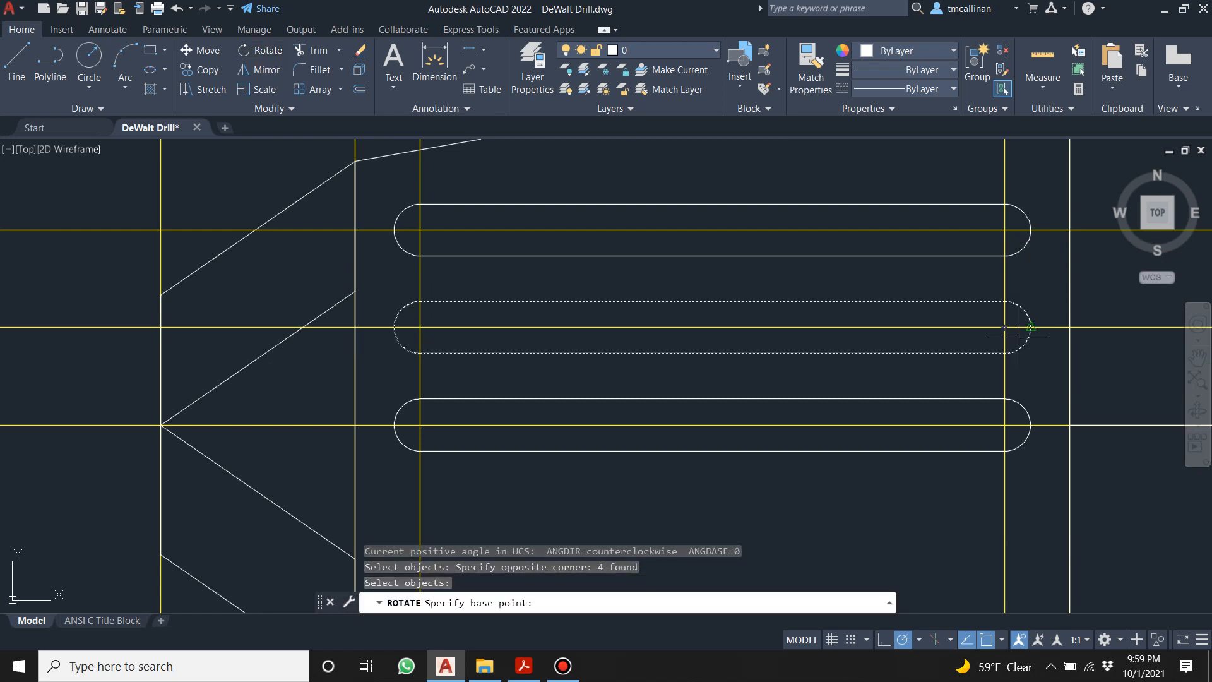
{"action": "left_click", "coordinate": [421, 327]}
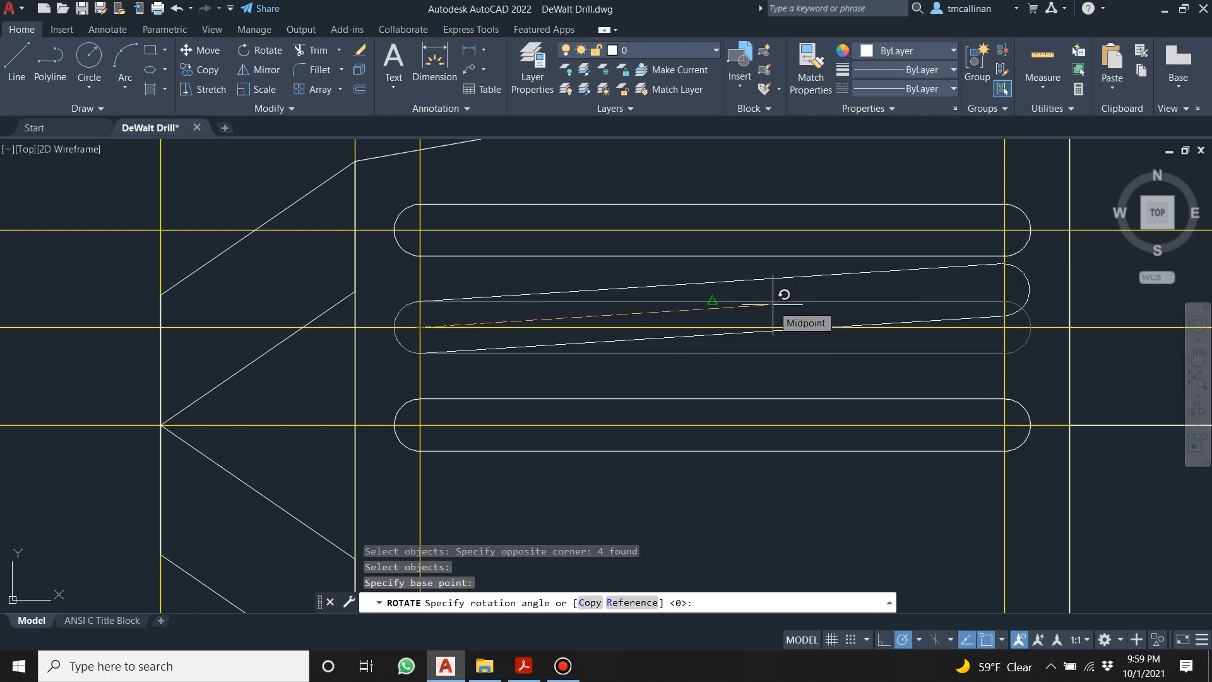
{"action": "key", "text": "Return"}
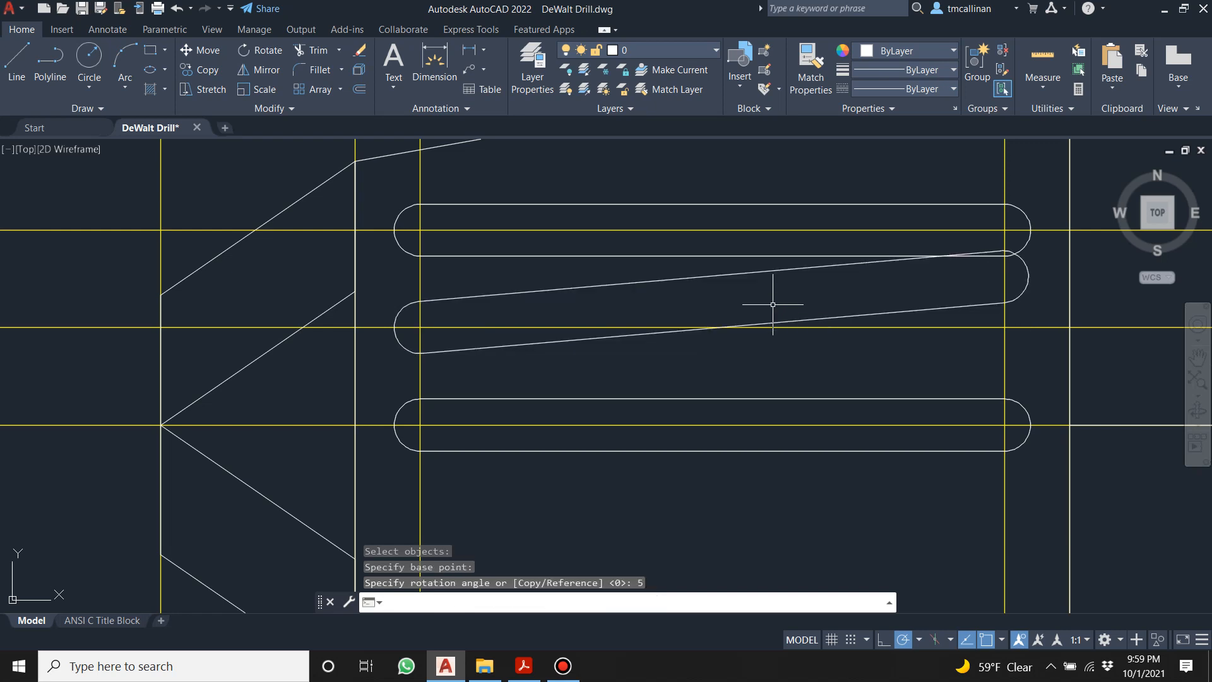
Rotate the uppermost slot 10 degrees counterclockwise about the center of its front arc.
{"action": "scroll", "coordinate": [773, 304], "scroll_direction": "down", "scroll_amount": 2}
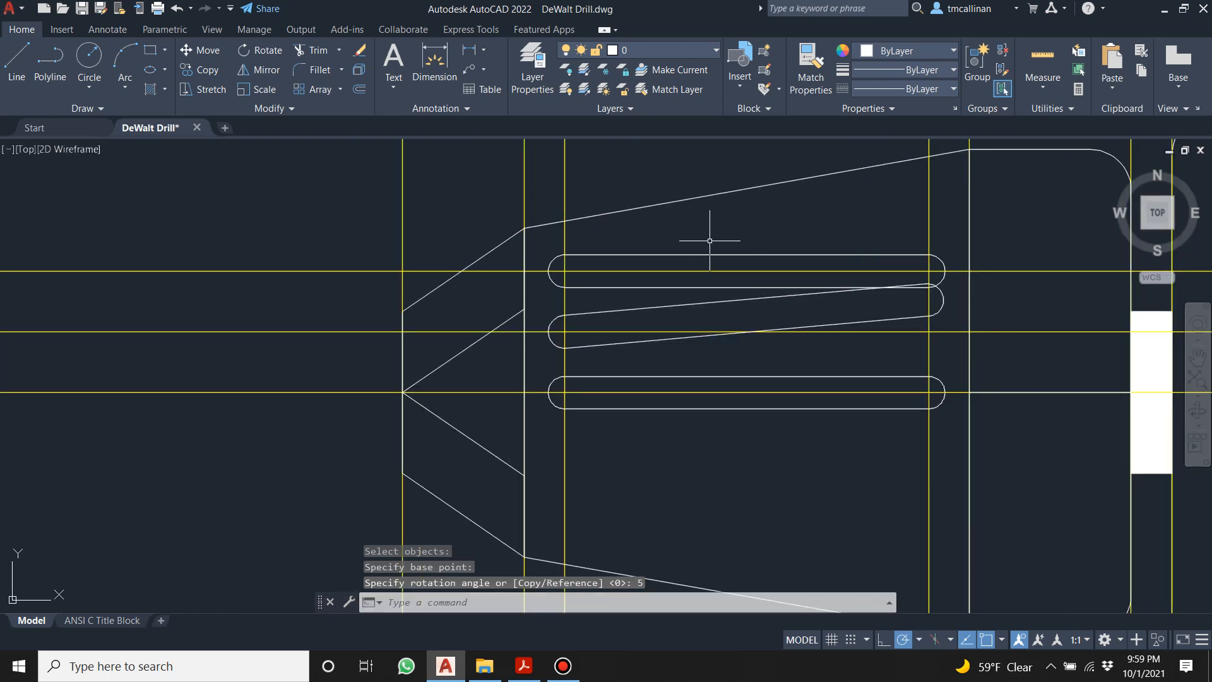
{"action": "scroll", "coordinate": [709, 241], "scroll_direction": "up", "scroll_amount": 2}
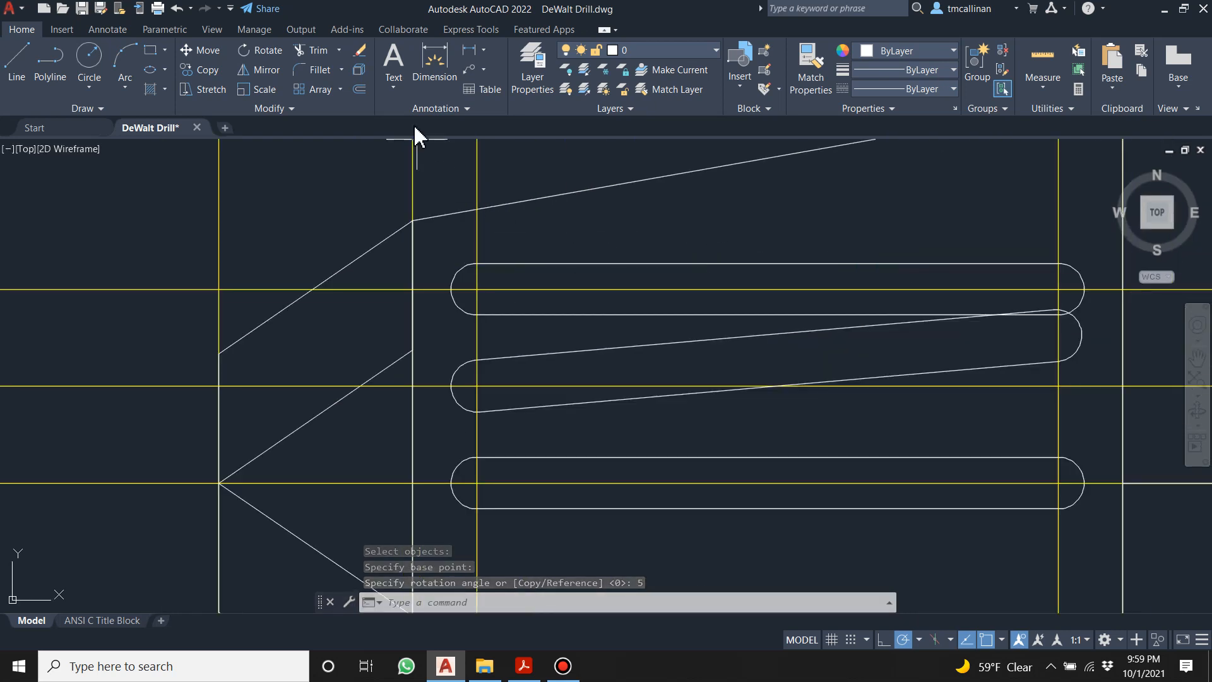
{"action": "left_click", "coordinate": [265, 51]}
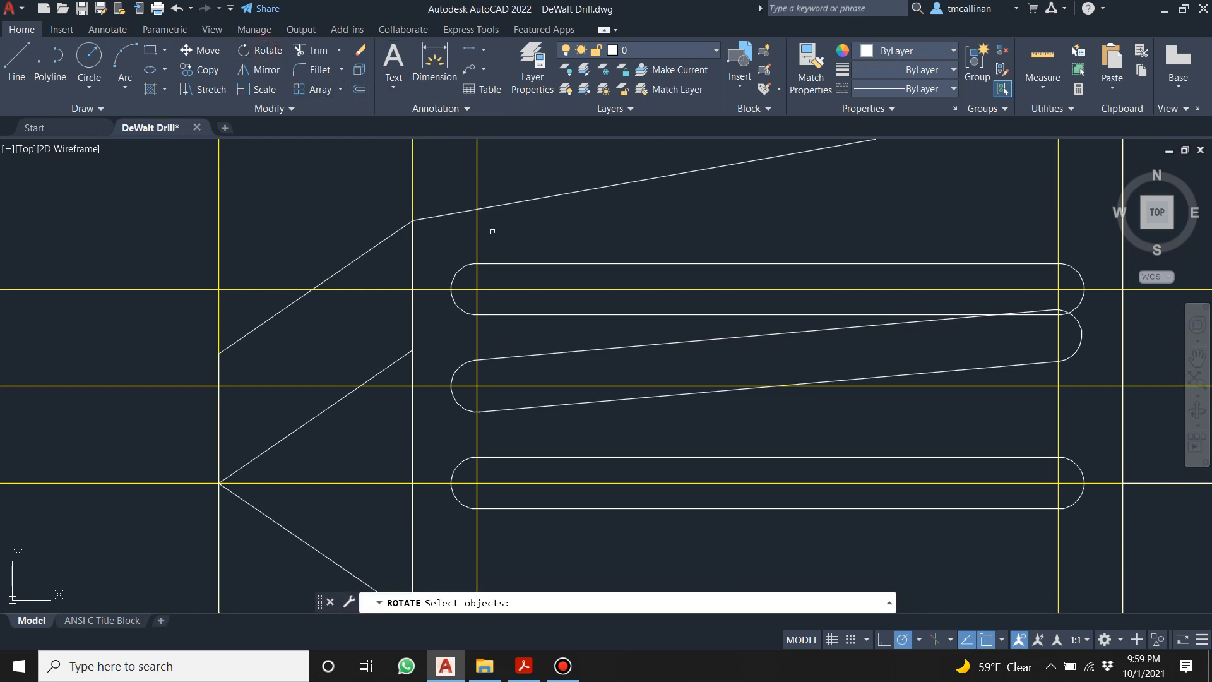
{"action": "left_click", "coordinate": [435, 242]}
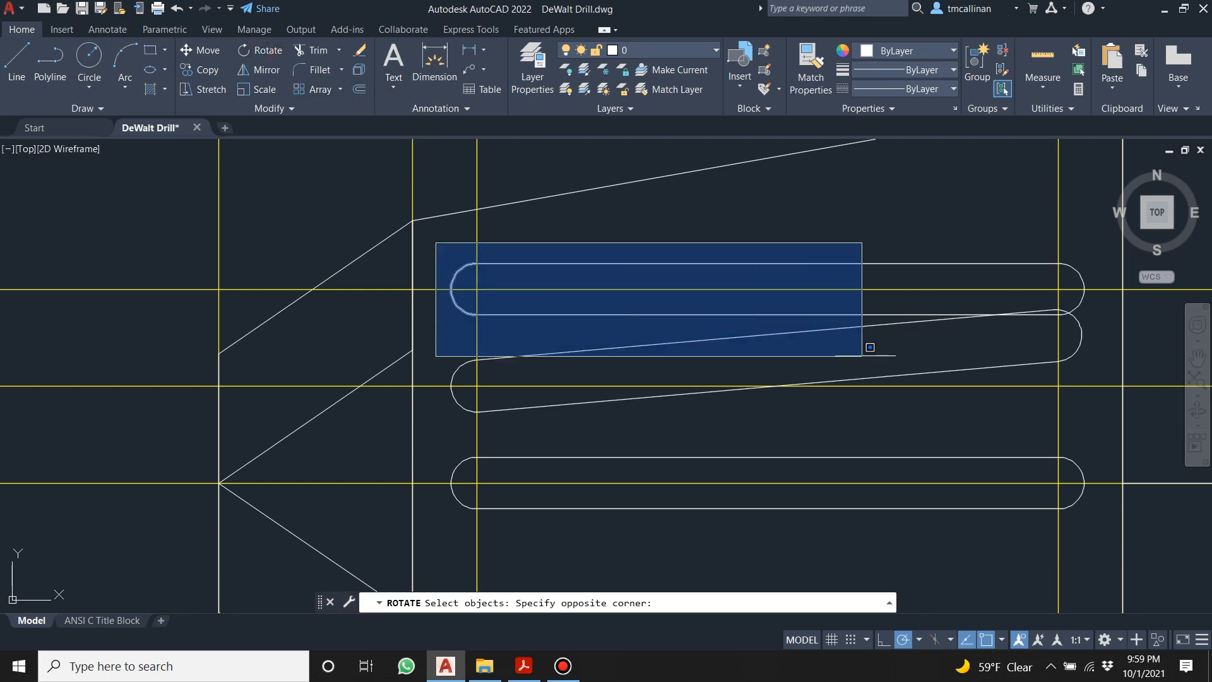
{"action": "left_click", "coordinate": [1096, 327]}
{"action": "key", "text": "Return"}
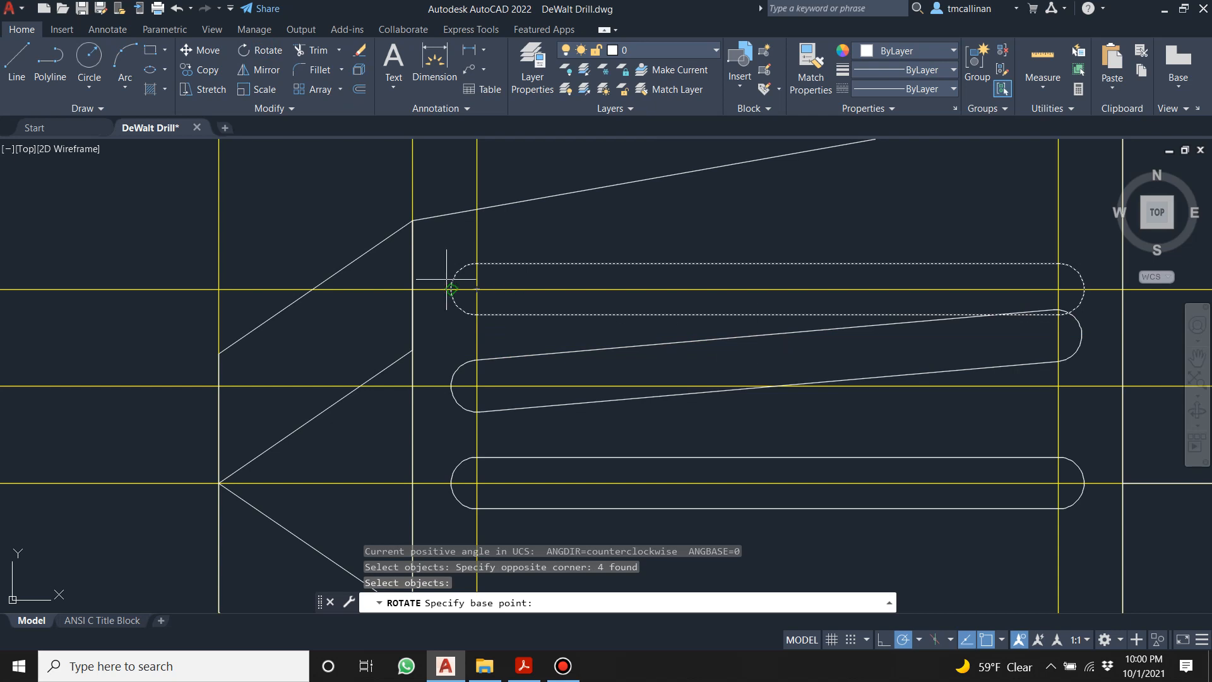
{"action": "left_click", "coordinate": [476, 290]}
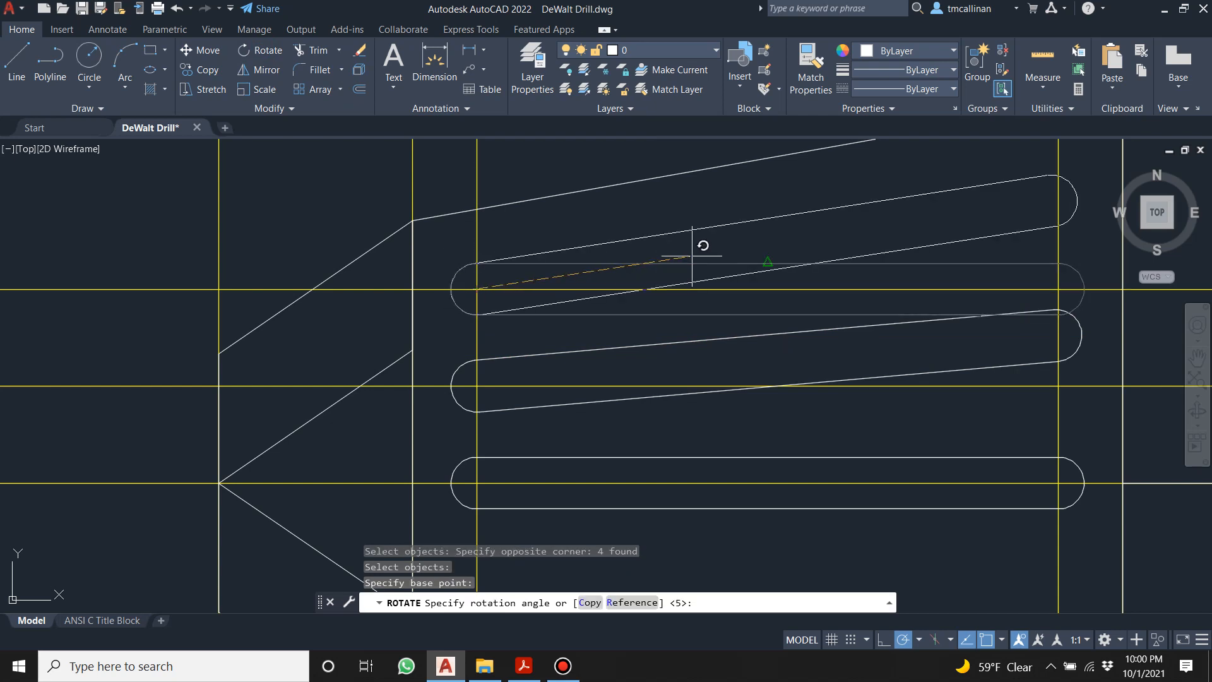
{"action": "type", "text": "10"}
{"action": "key", "text": "Return"}
{"action": "key", "text": "Escape"}
{"action": "key", "text": "Escape"}
{"action": "scroll", "coordinate": [694, 252], "scroll_direction": "down", "scroll_amount": 4}
{"action": "scroll", "coordinate": [871, 375], "scroll_direction": "up", "scroll_amount": 2}
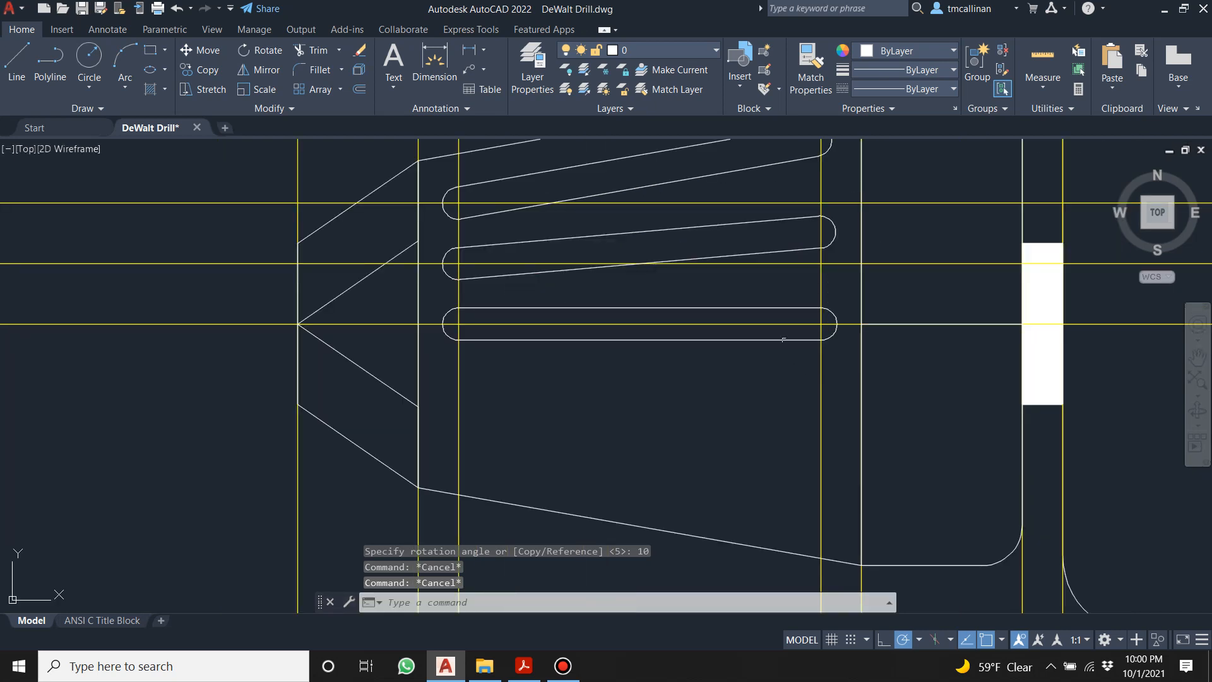
{"action": "key", "text": "Escape"}
{"action": "middle_click_drag", "start_coordinate": [613, 173], "coordinate": [600, 284]}
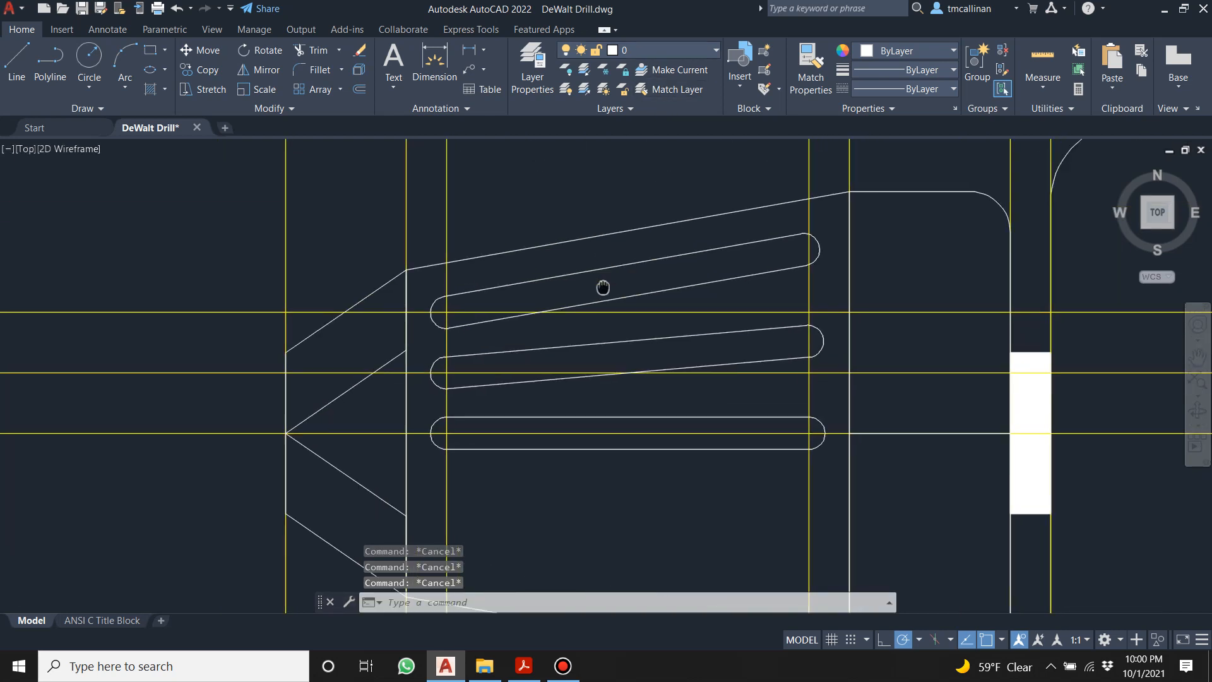
{"action": "left_click", "coordinate": [261, 70]}
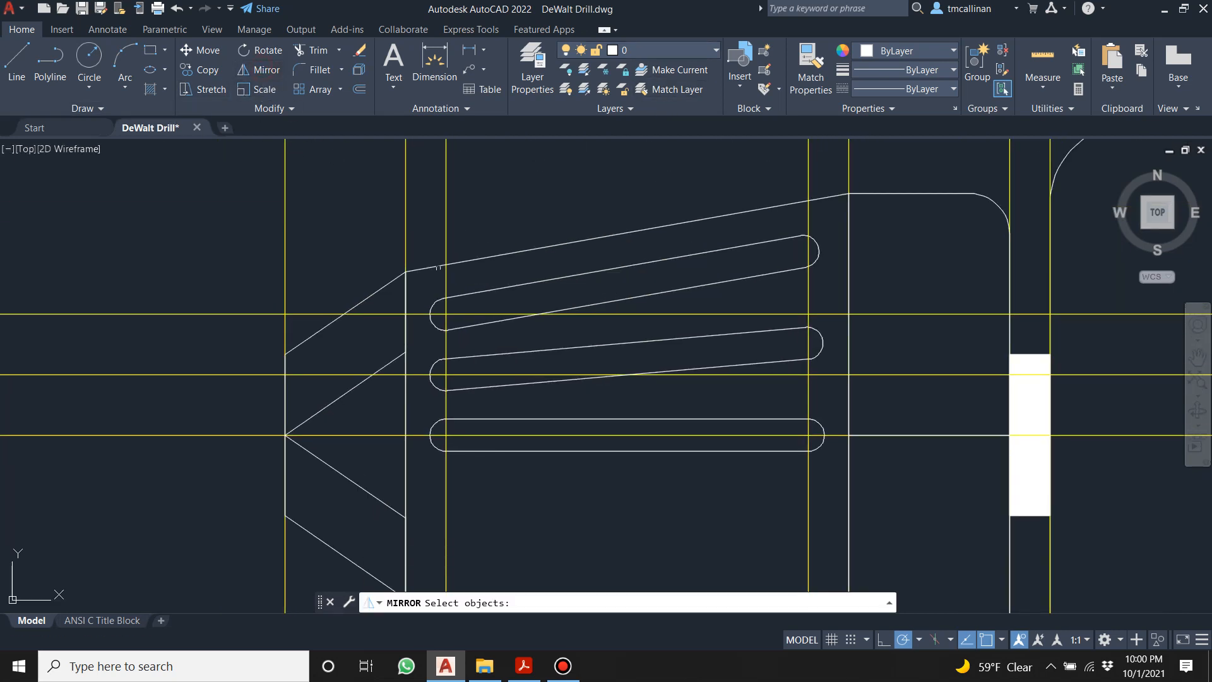
{"action": "left_click", "coordinate": [424, 172]}
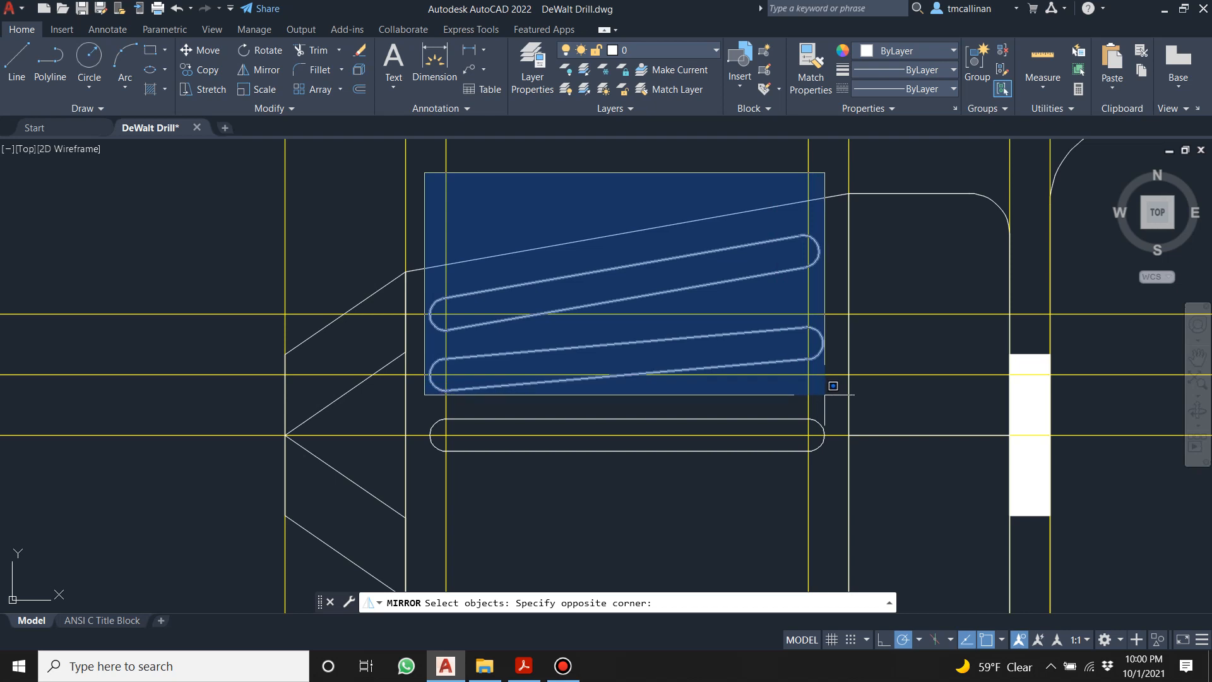
{"action": "left_click", "coordinate": [824, 397]}
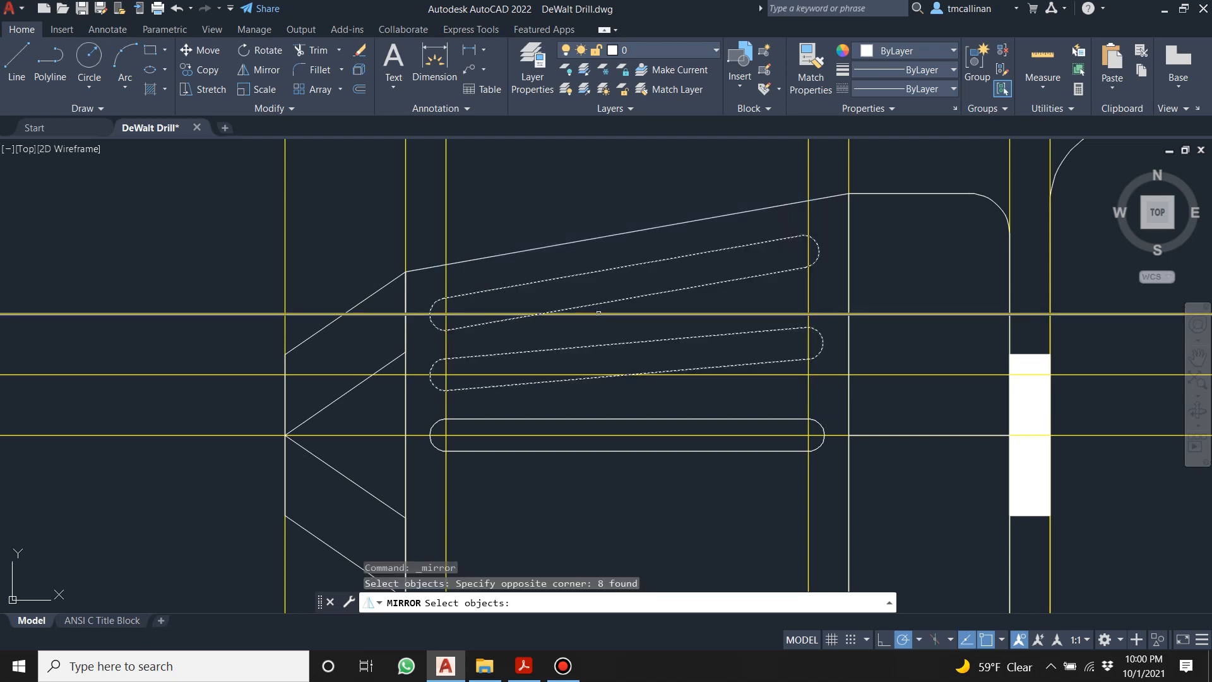
{"action": "key", "text": "Return"}
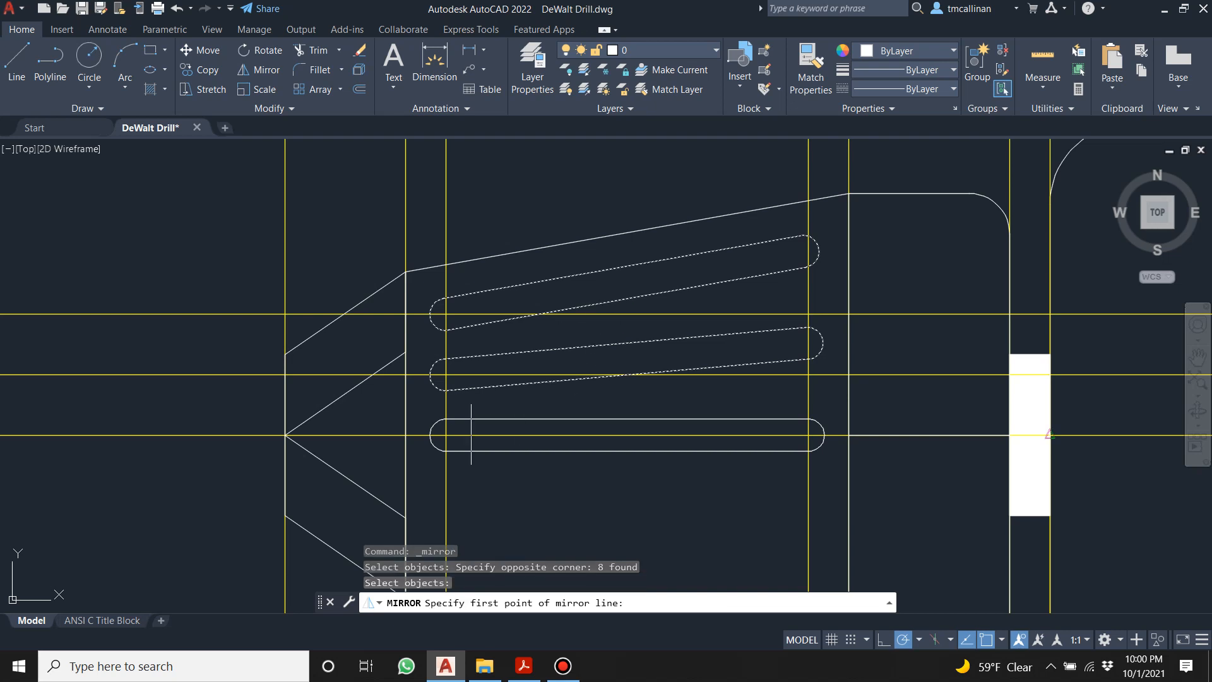
{"action": "left_click", "coordinate": [446, 435]}
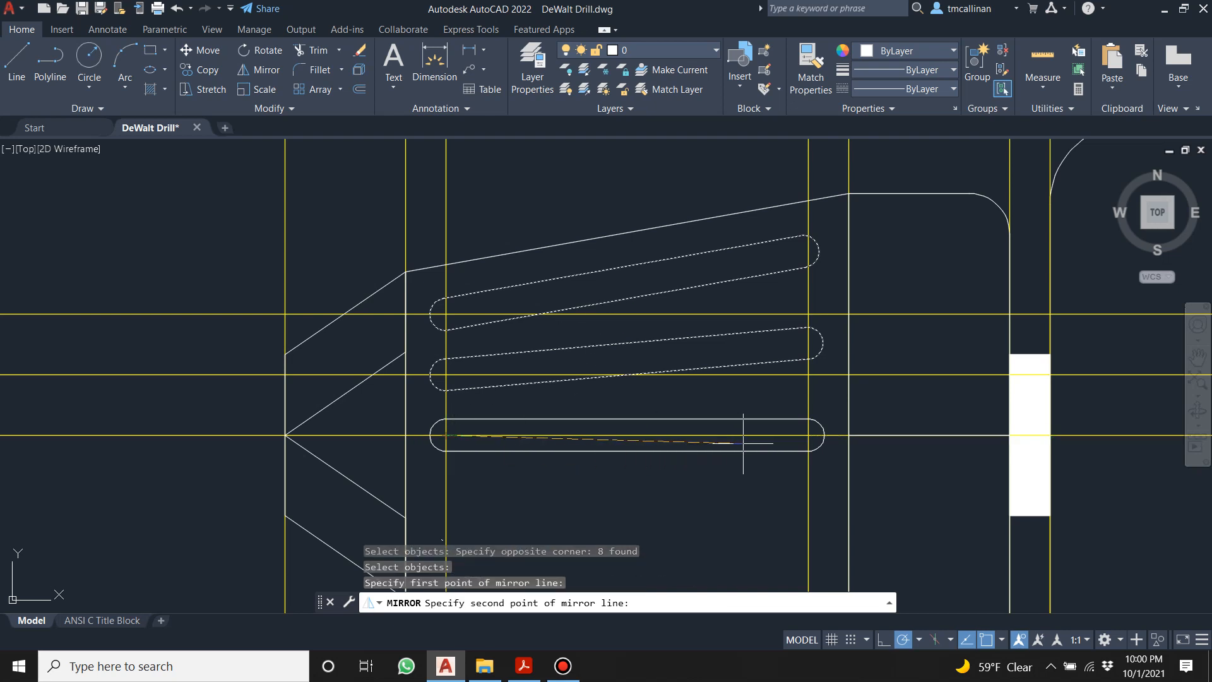
{"action": "left_click", "coordinate": [808, 435]}
{"action": "key", "text": "Escape"}
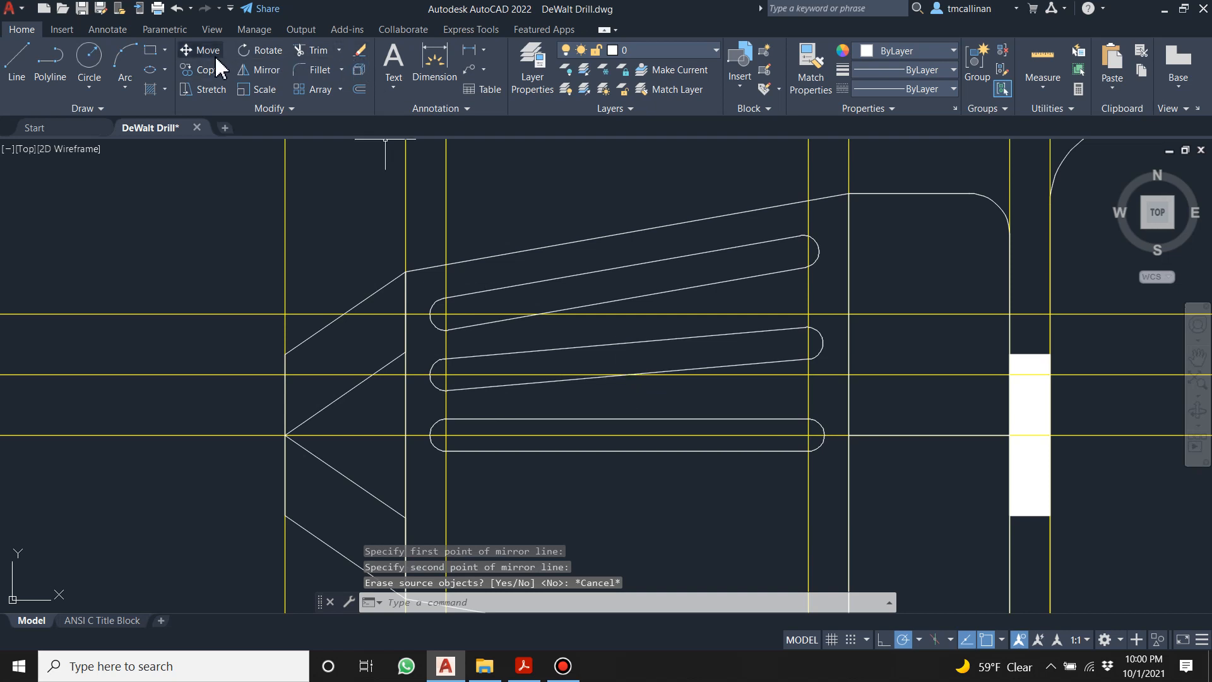
Mirror the two angled slots about the chuck's horizontal centerline, keeping the source slots.
{"action": "left_click", "coordinate": [267, 71]}
{"action": "left_click", "coordinate": [418, 177]}
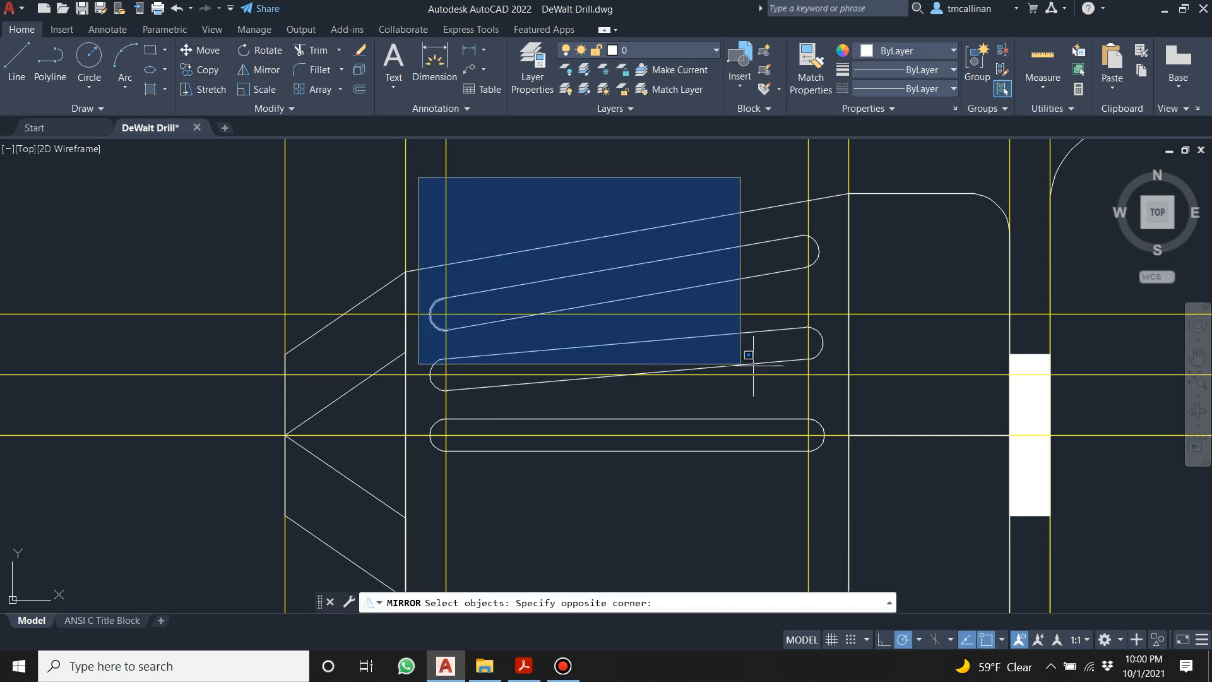
{"action": "left_click", "coordinate": [833, 392]}
{"action": "key", "text": "Return"}
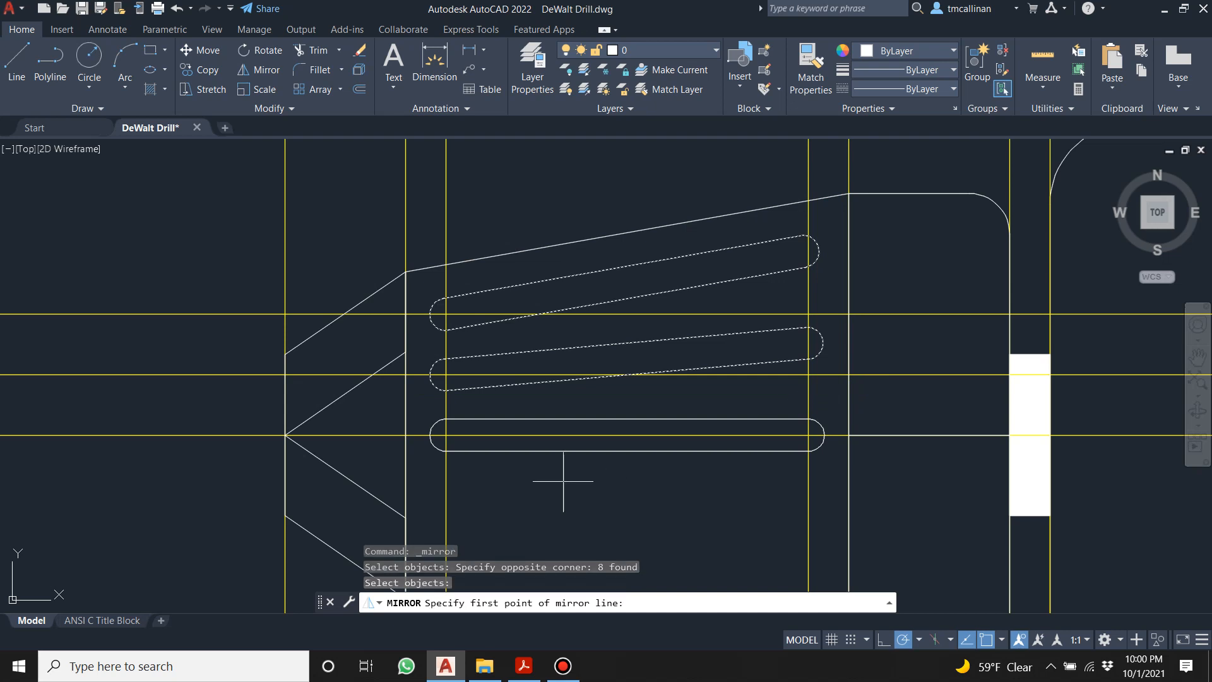
{"action": "left_click", "coordinate": [446, 435]}
{"action": "left_click", "coordinate": [808, 433]}
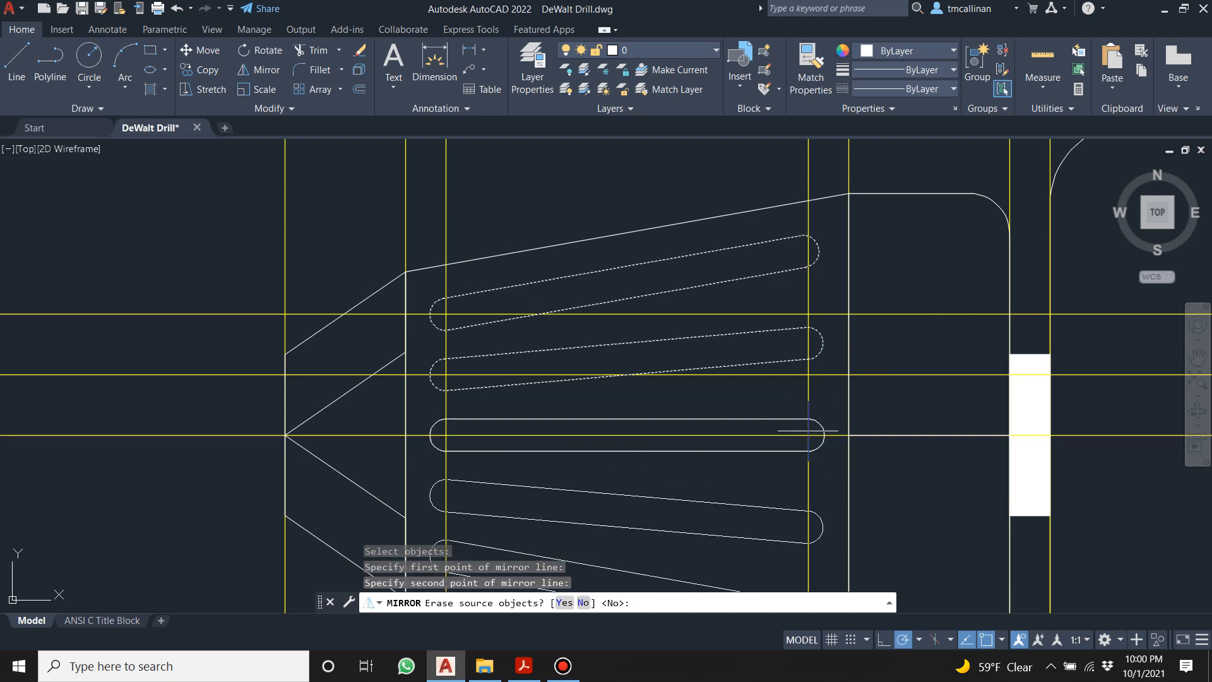
{"action": "key", "text": "Return"}
{"action": "key", "text": "Escape"}
Turn off the CONST6 construction layer and save the drawing.
{"action": "scroll", "coordinate": [781, 413], "scroll_direction": "down", "scroll_amount": 4}
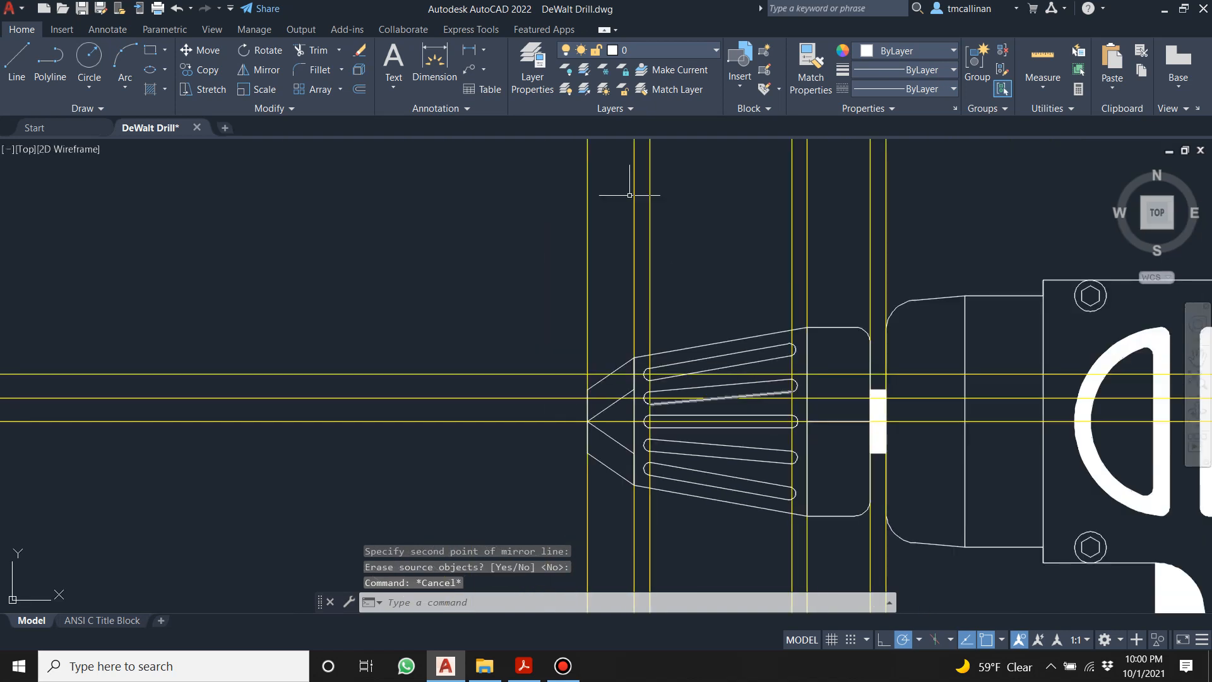
{"action": "left_click", "coordinate": [669, 50]}
{"action": "left_click", "coordinate": [567, 182]}
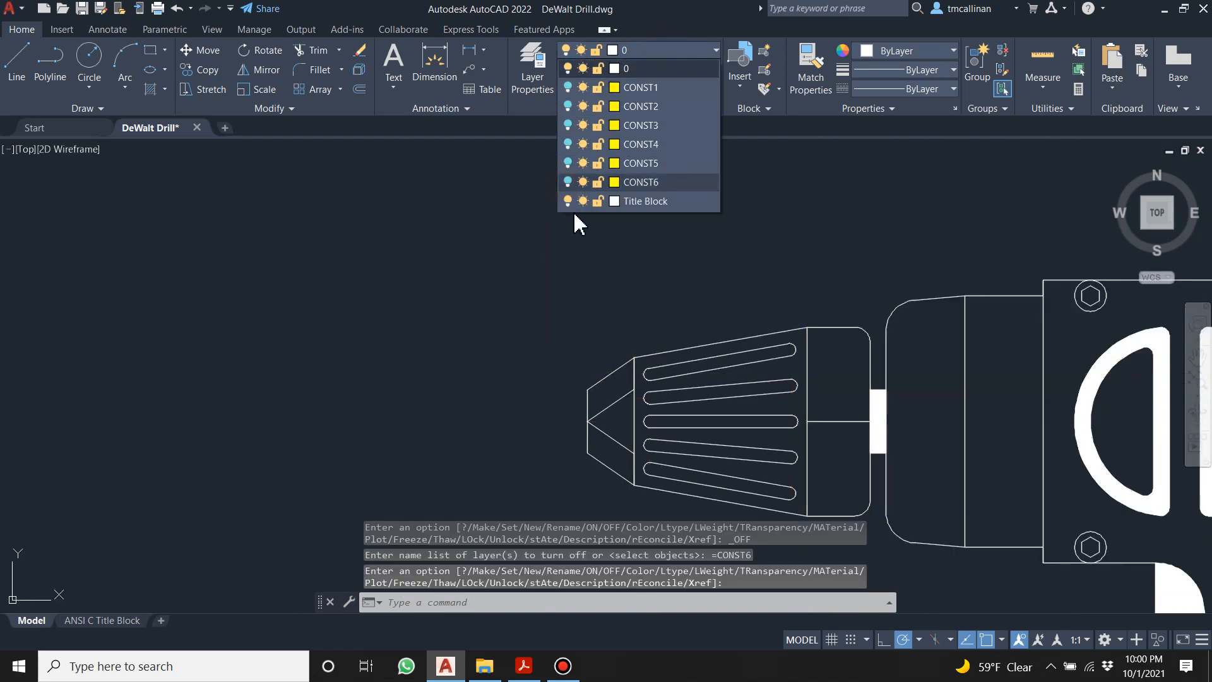
{"action": "scroll", "coordinate": [600, 256], "scroll_direction": "down", "scroll_amount": 2}
{"action": "scroll", "coordinate": [601, 257], "scroll_direction": "down", "scroll_amount": 4}
{"action": "scroll", "coordinate": [823, 327], "scroll_direction": "up", "scroll_amount": 4}
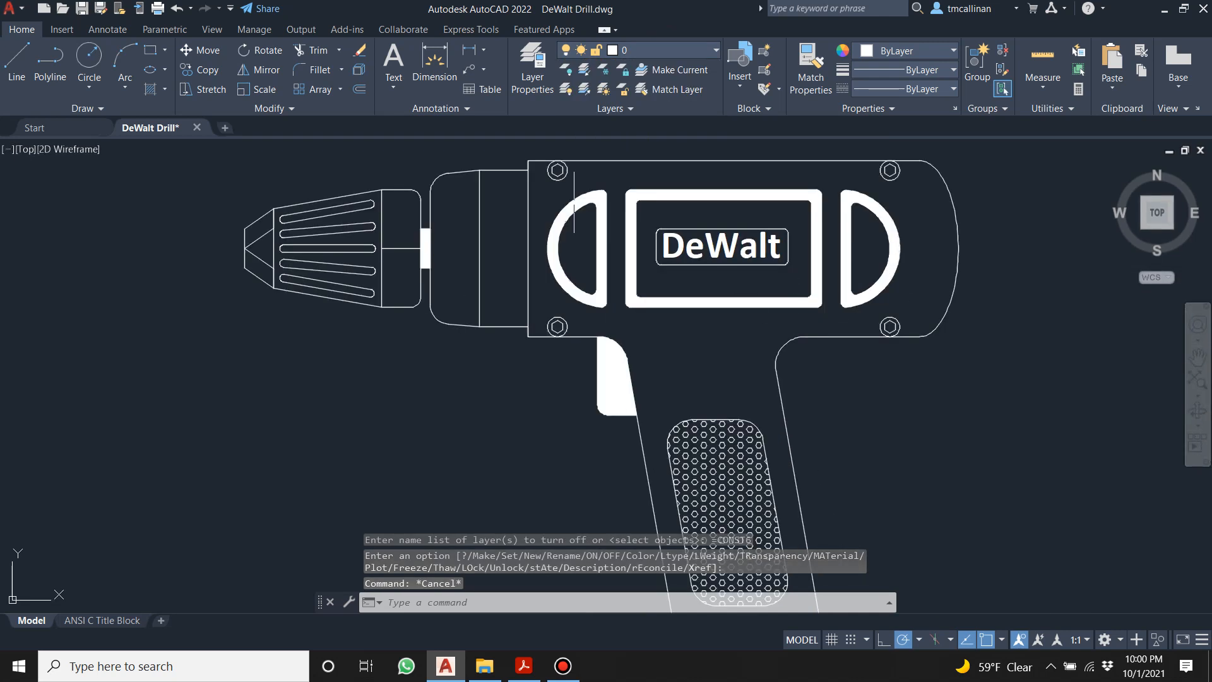
{"action": "left_click", "coordinate": [84, 10]}
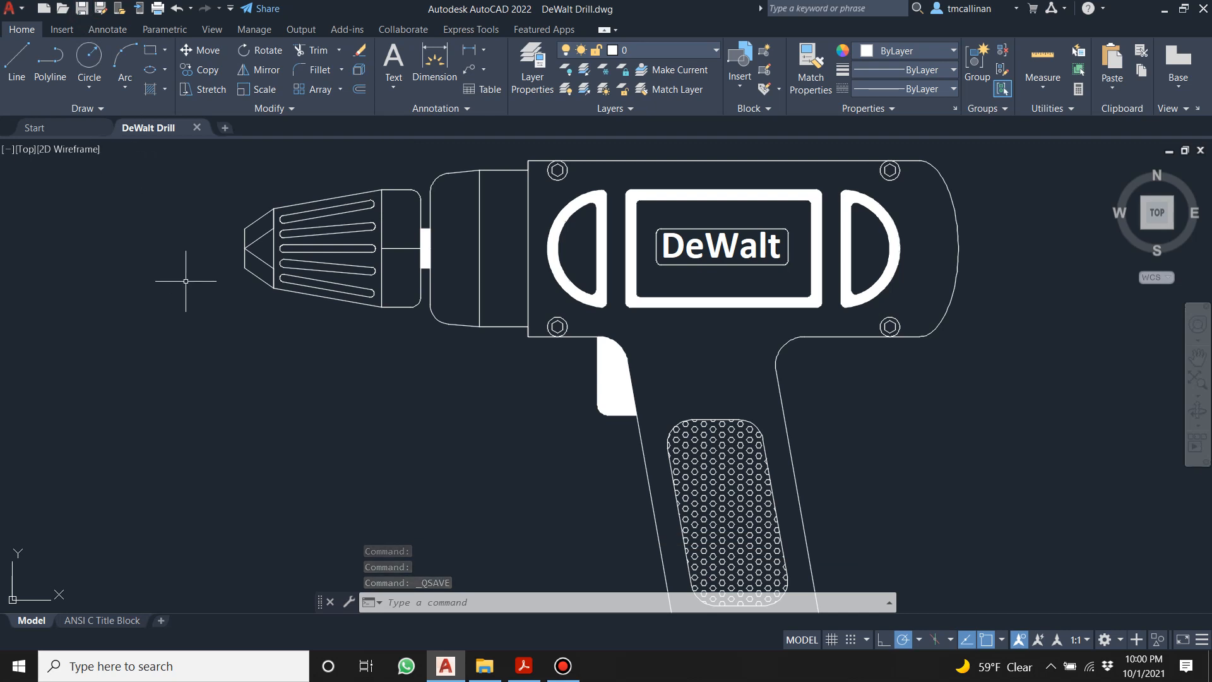
Add a two-color gradient fill to the drill body and handle with the GR_LINEAR pattern.
{"action": "scroll", "coordinate": [340, 255], "scroll_direction": "down", "scroll_amount": 4}
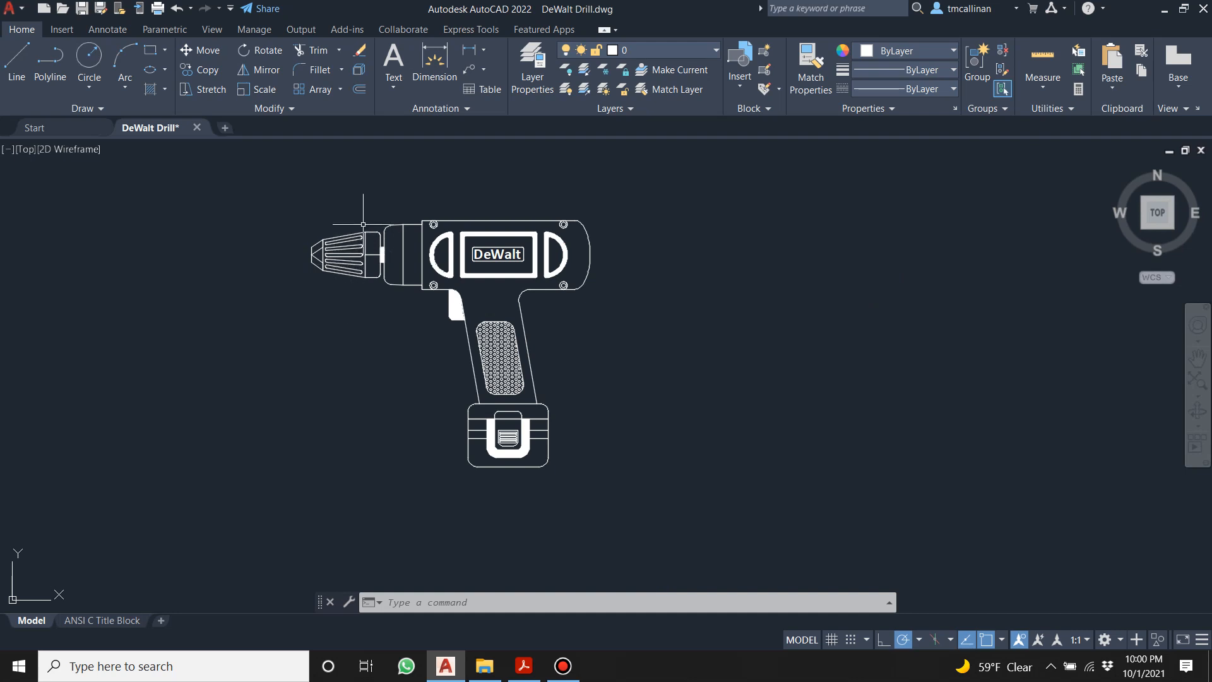
{"action": "scroll", "coordinate": [453, 217], "scroll_direction": "up", "scroll_amount": 2}
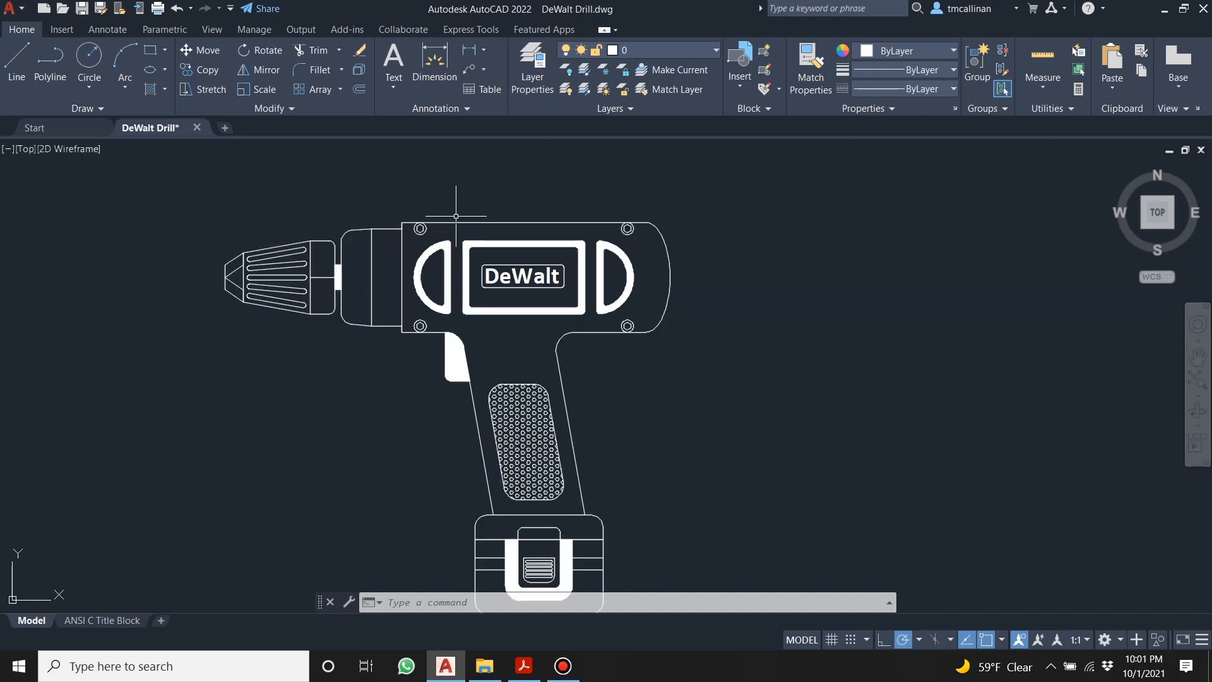
{"action": "middle_click_drag", "start_coordinate": [463, 209], "coordinate": [492, 229]}
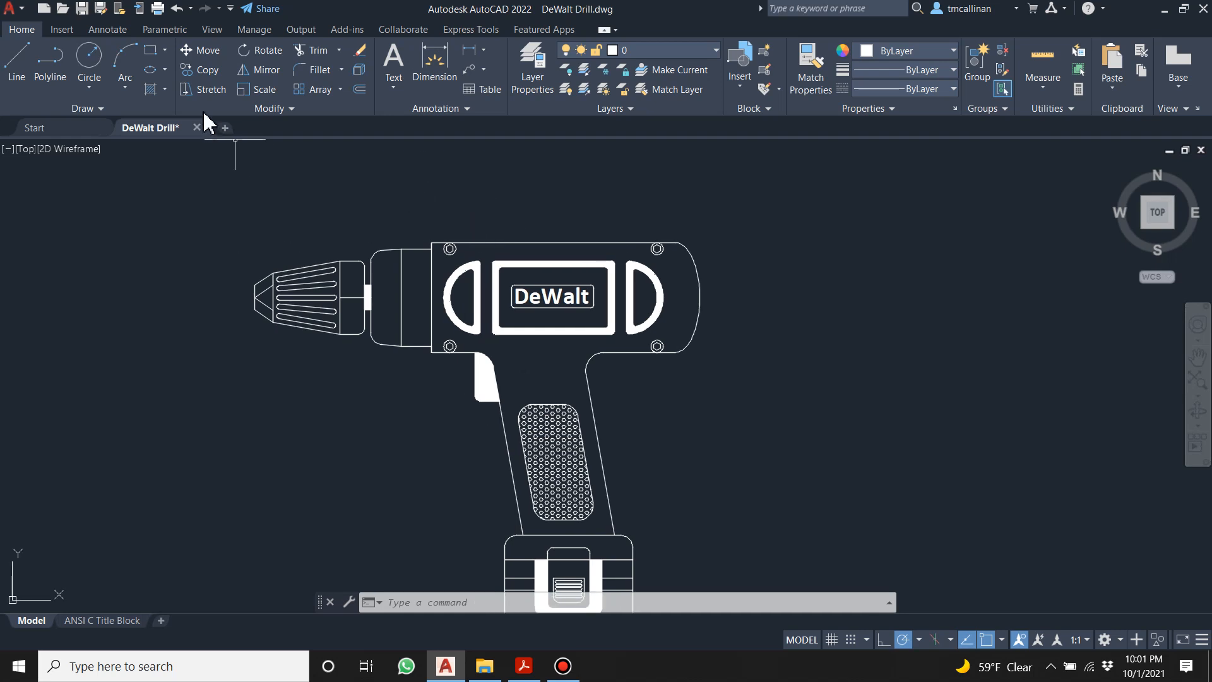
{"action": "left_click", "coordinate": [167, 89]}
{"action": "left_click", "coordinate": [176, 147]}
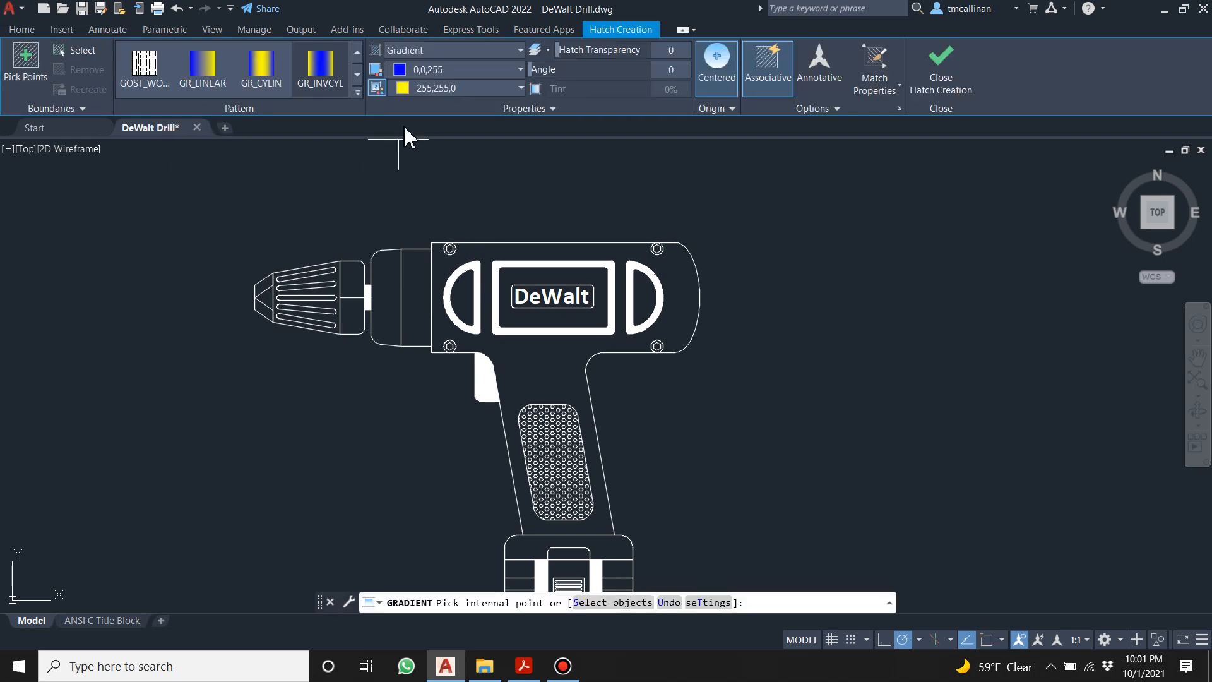
{"action": "left_click", "coordinate": [510, 251]}
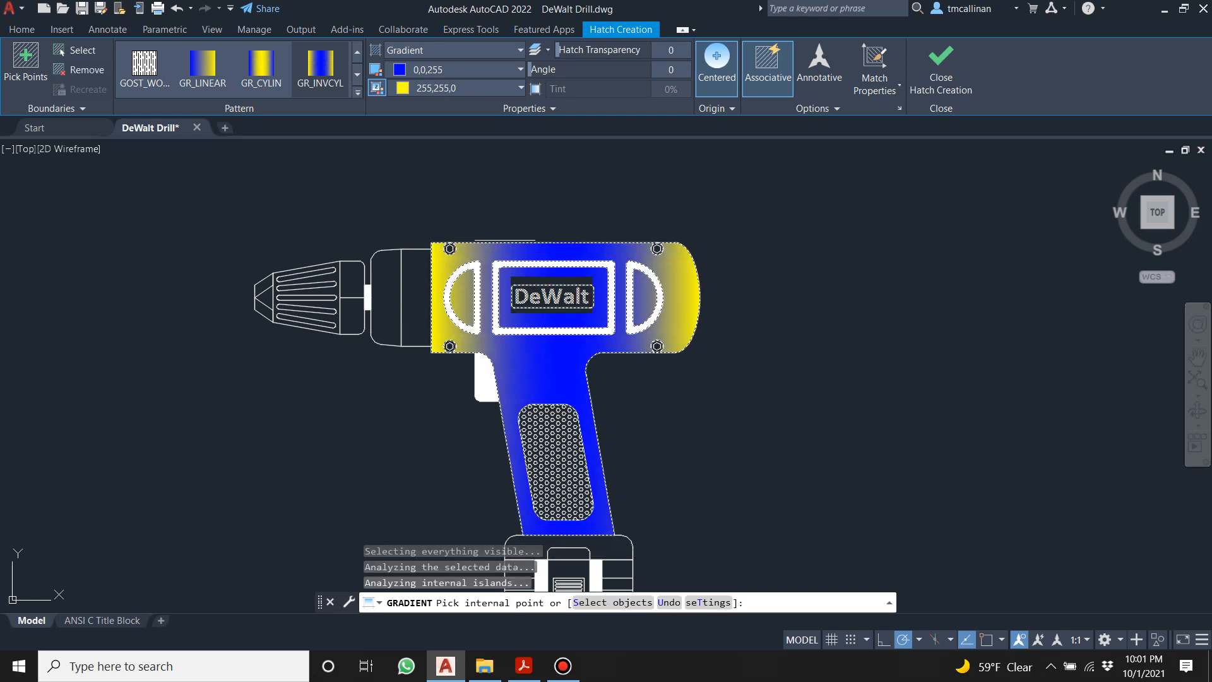
{"action": "left_click", "coordinate": [249, 94]}
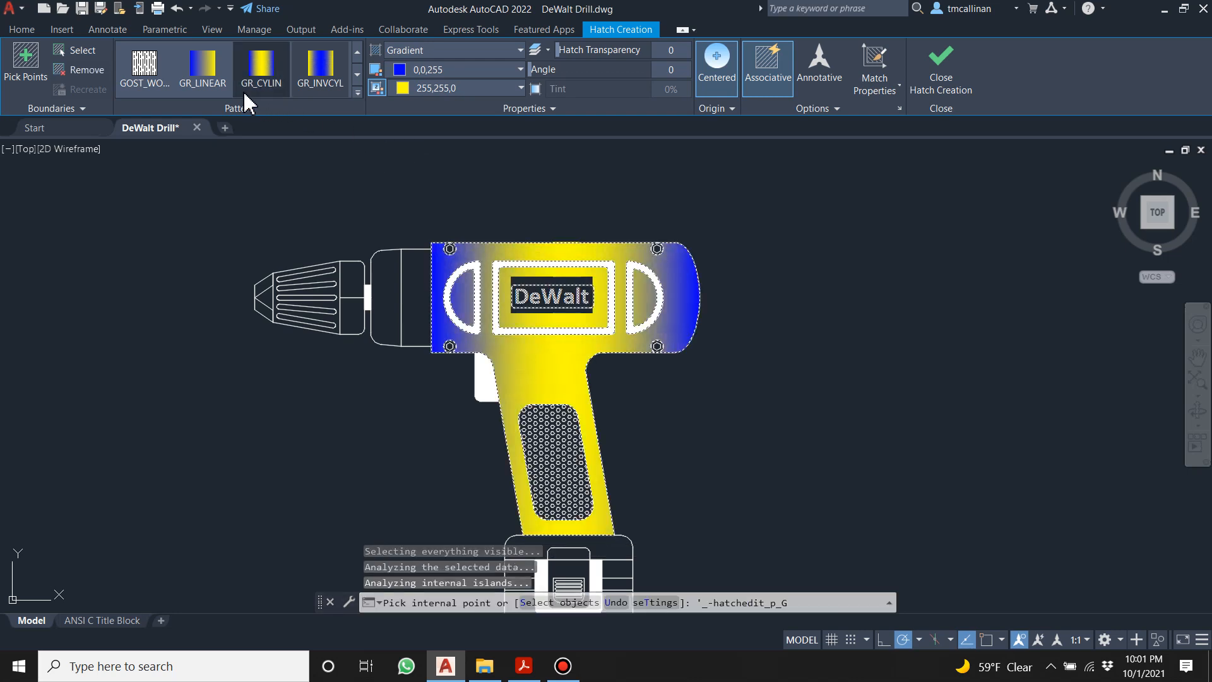
{"action": "left_click", "coordinate": [209, 67]}
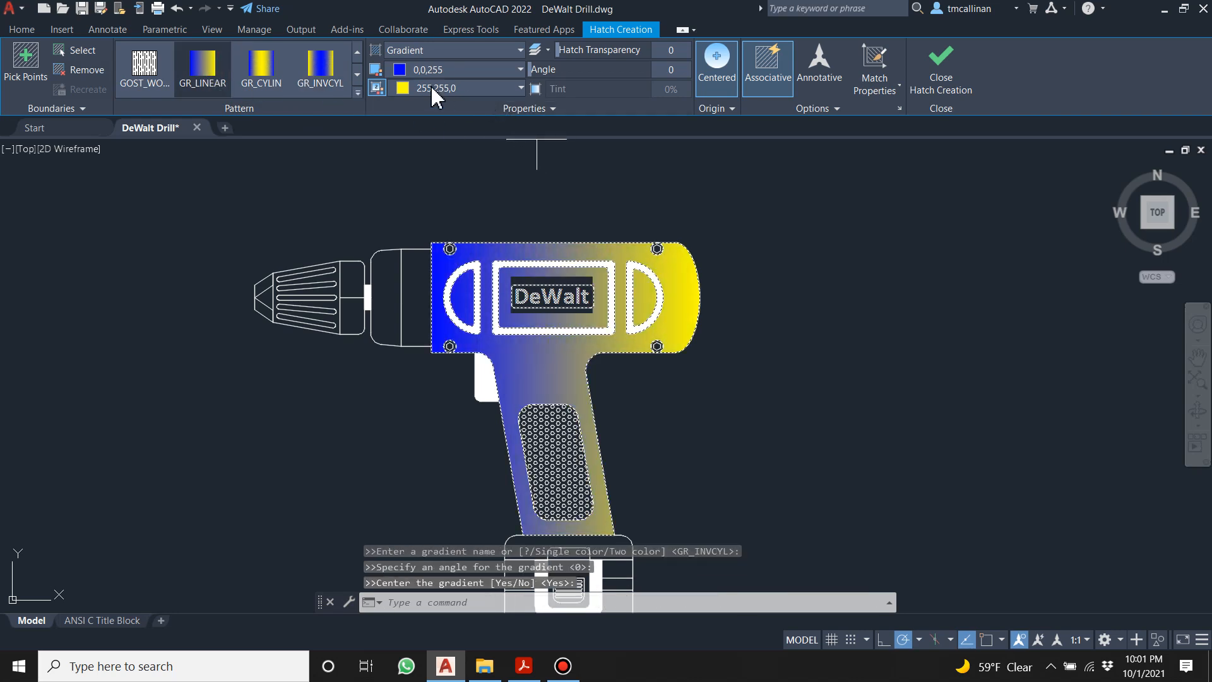
Set the gradient's second color to index Yellow, its first color to black (0,0,0) and its angle to 218.
{"action": "left_click", "coordinate": [520, 88]}
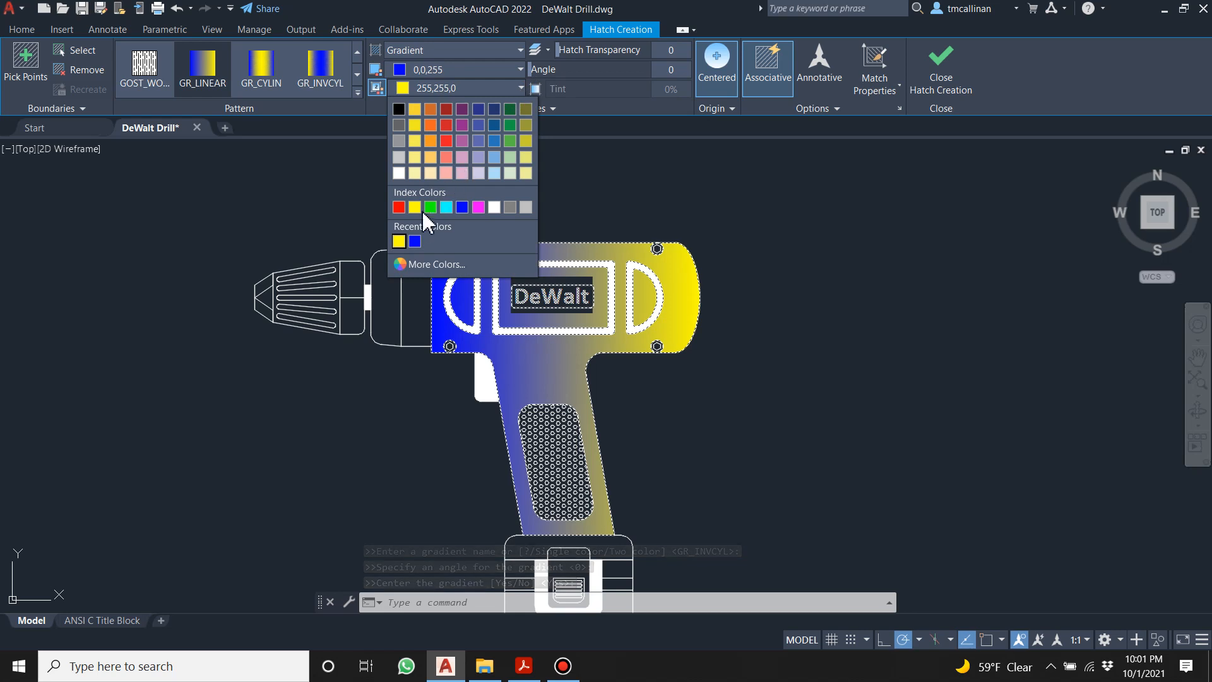
{"action": "left_click", "coordinate": [414, 207]}
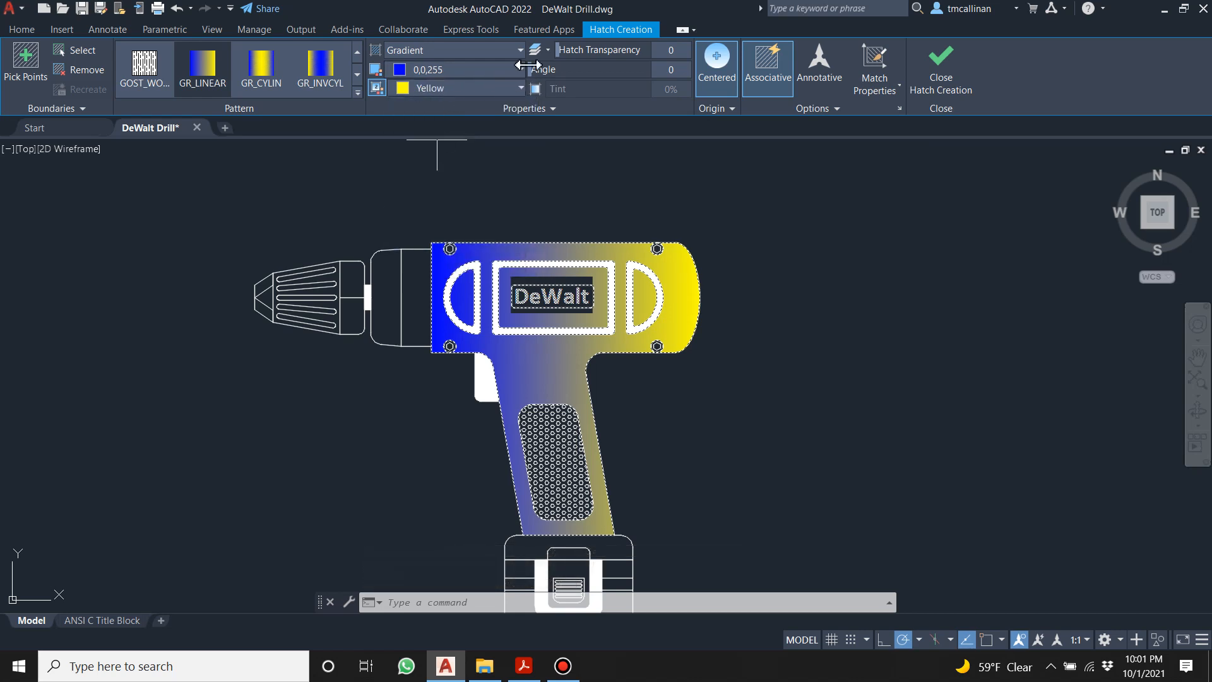
{"action": "left_click", "coordinate": [521, 69]}
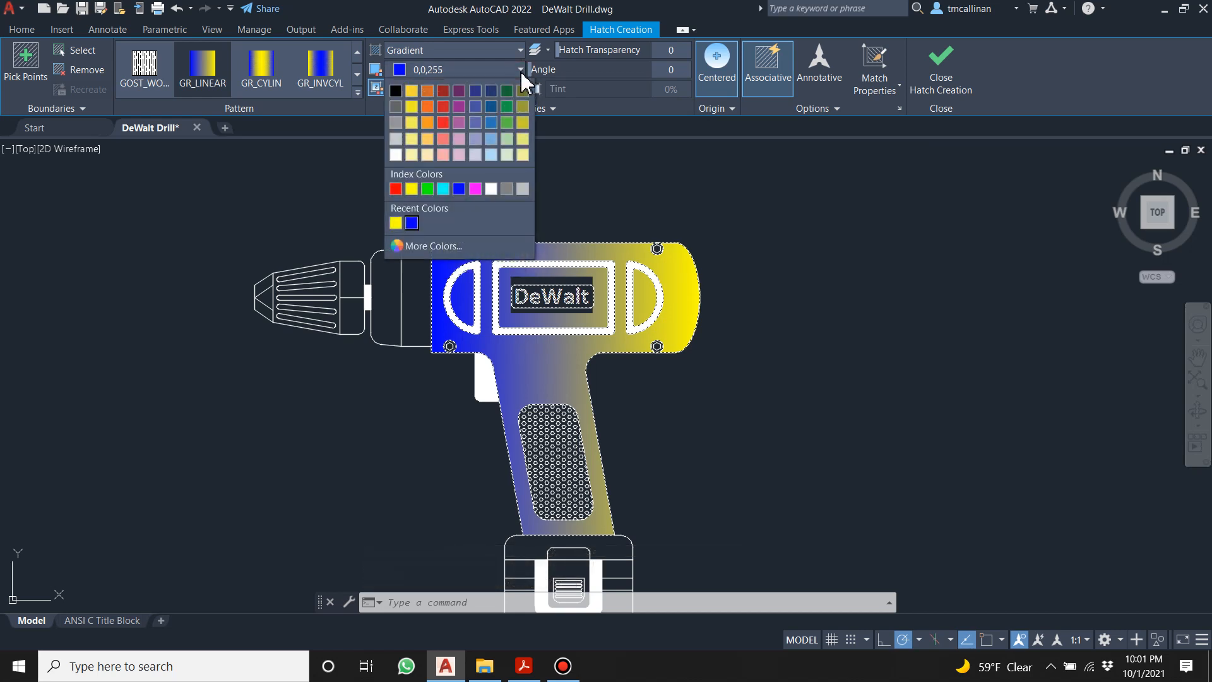
{"action": "left_click", "coordinate": [400, 91]}
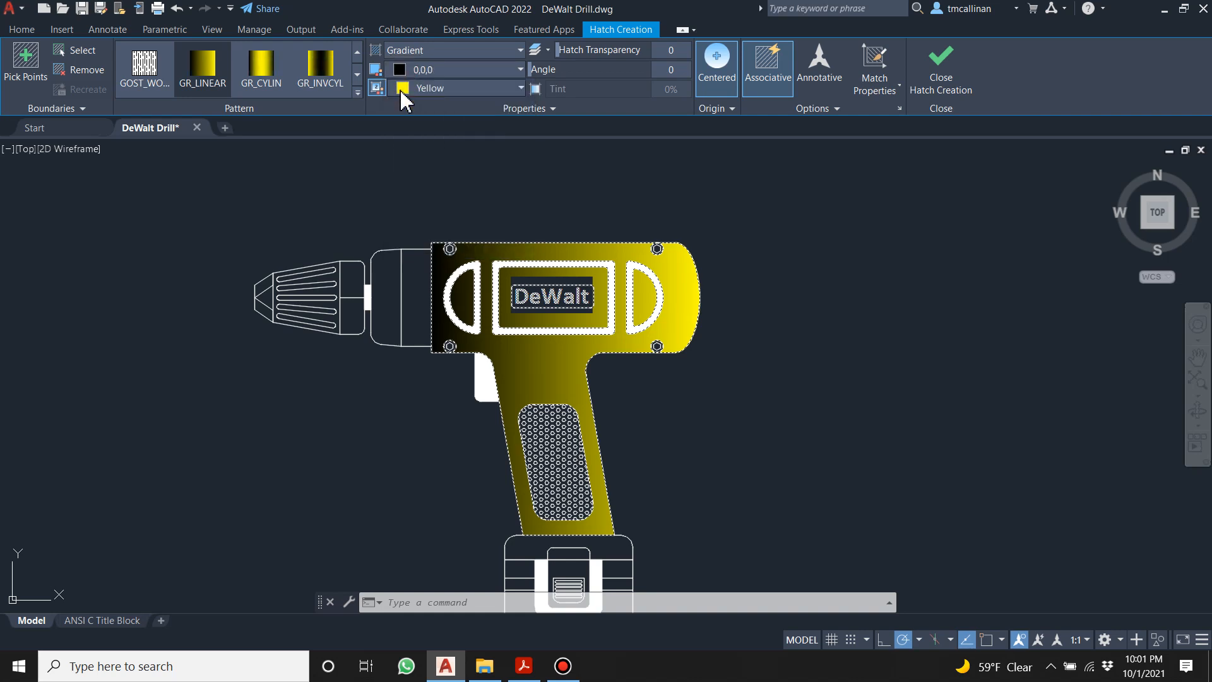
{"action": "mouse_move", "coordinate": [537, 70]}
{"action": "left_mouse_down"}
{"action": "mouse_move", "coordinate": [658, 63]}
{"action": "mouse_move", "coordinate": [640, 62]}
{"action": "left_mouse_up"}
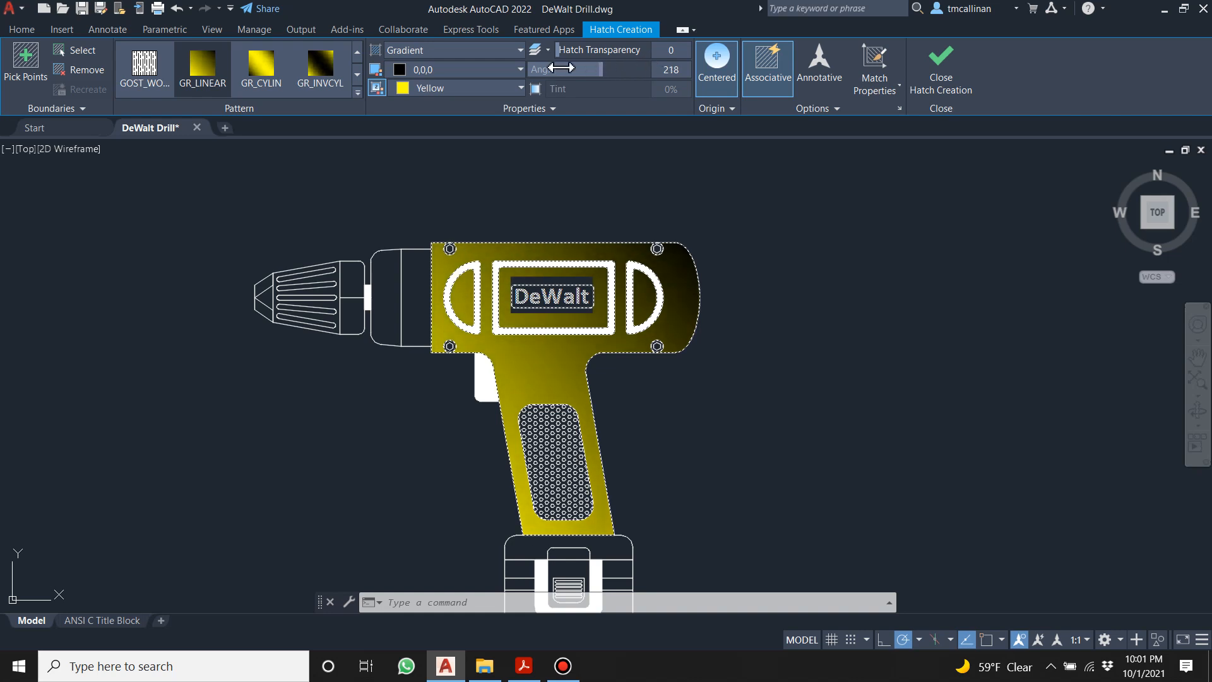
Change the gradient's first color to dark gray 99,100,102 and finish the body hatch.
{"action": "left_click", "coordinate": [482, 69]}
{"action": "left_click", "coordinate": [414, 108]}
{"action": "left_click", "coordinate": [423, 71]}
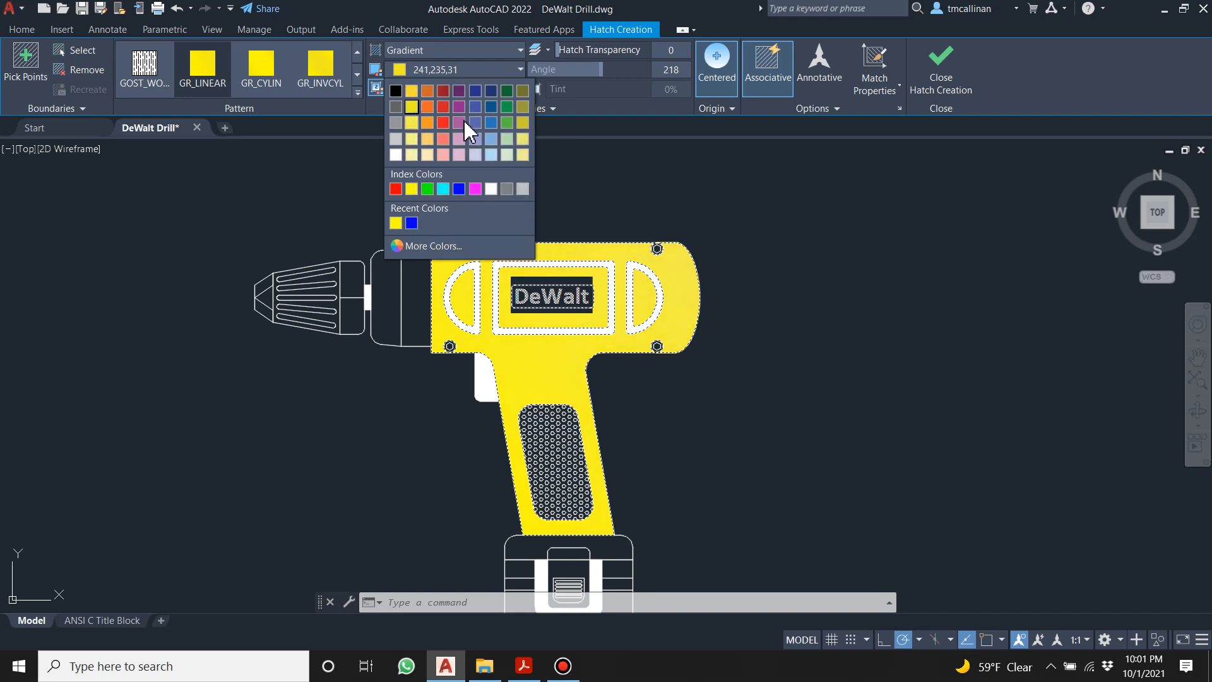
{"action": "left_click", "coordinate": [396, 106]}
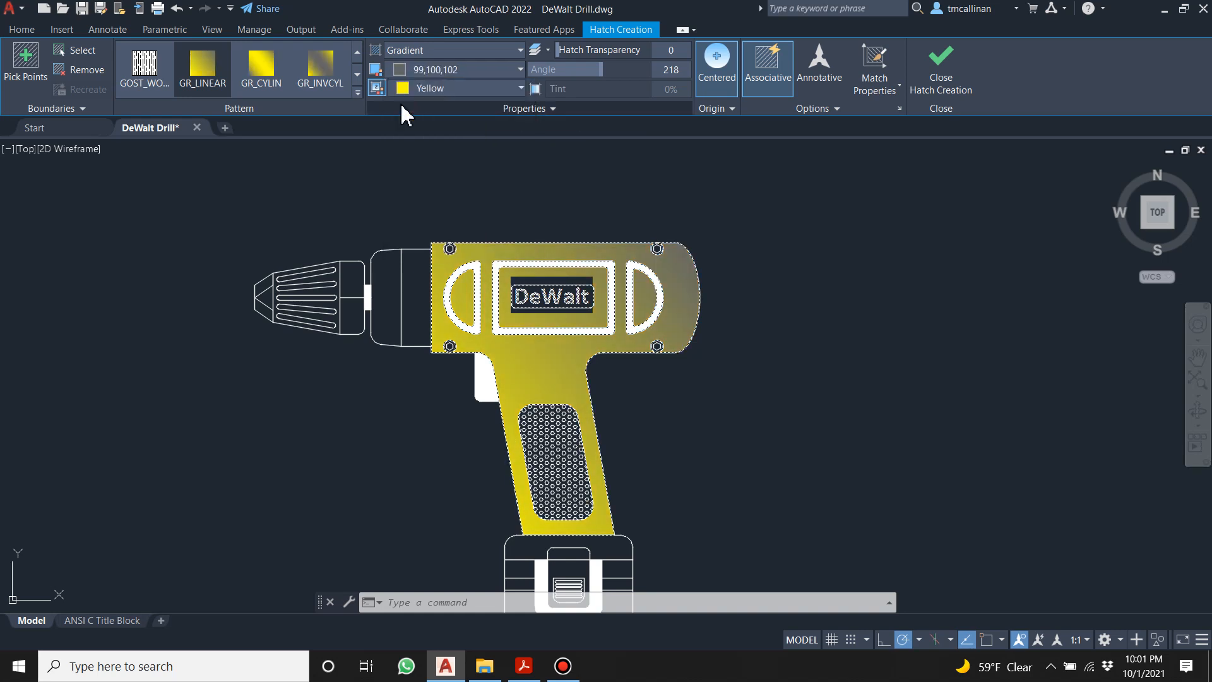
{"action": "left_click", "coordinate": [927, 71]}
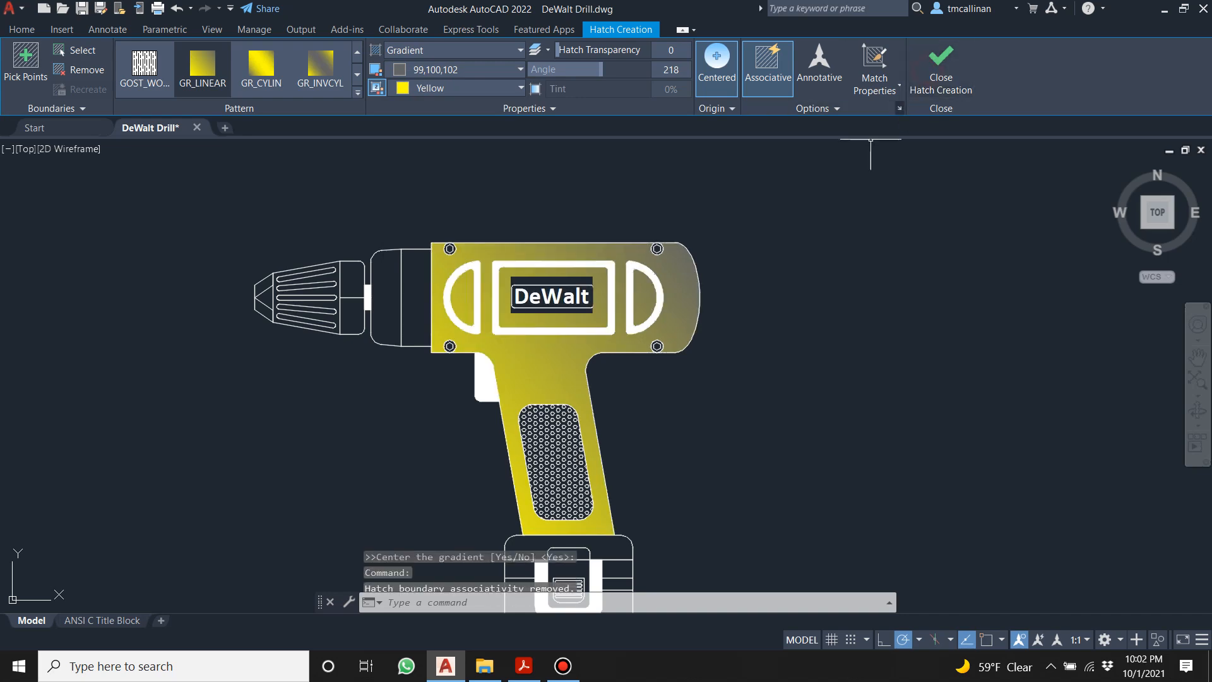
Examine how the gradient fill meets the DeWalt lettering, its rounded border and the surrounding frame.
{"action": "scroll", "coordinate": [564, 294], "scroll_direction": "up", "scroll_amount": 5}
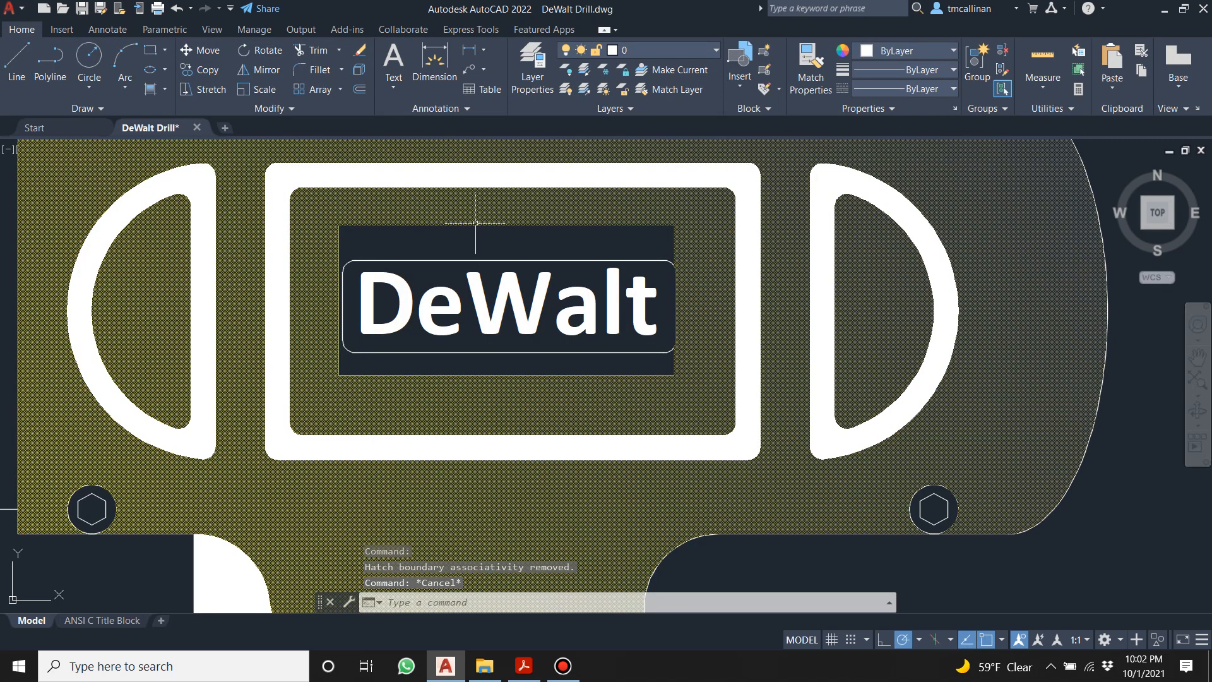
{"action": "scroll", "coordinate": [484, 222], "scroll_direction": "down", "scroll_amount": 4}
{"action": "scroll", "coordinate": [484, 222], "scroll_direction": "up", "scroll_amount": 2}
{"action": "left_click", "coordinate": [494, 224]}
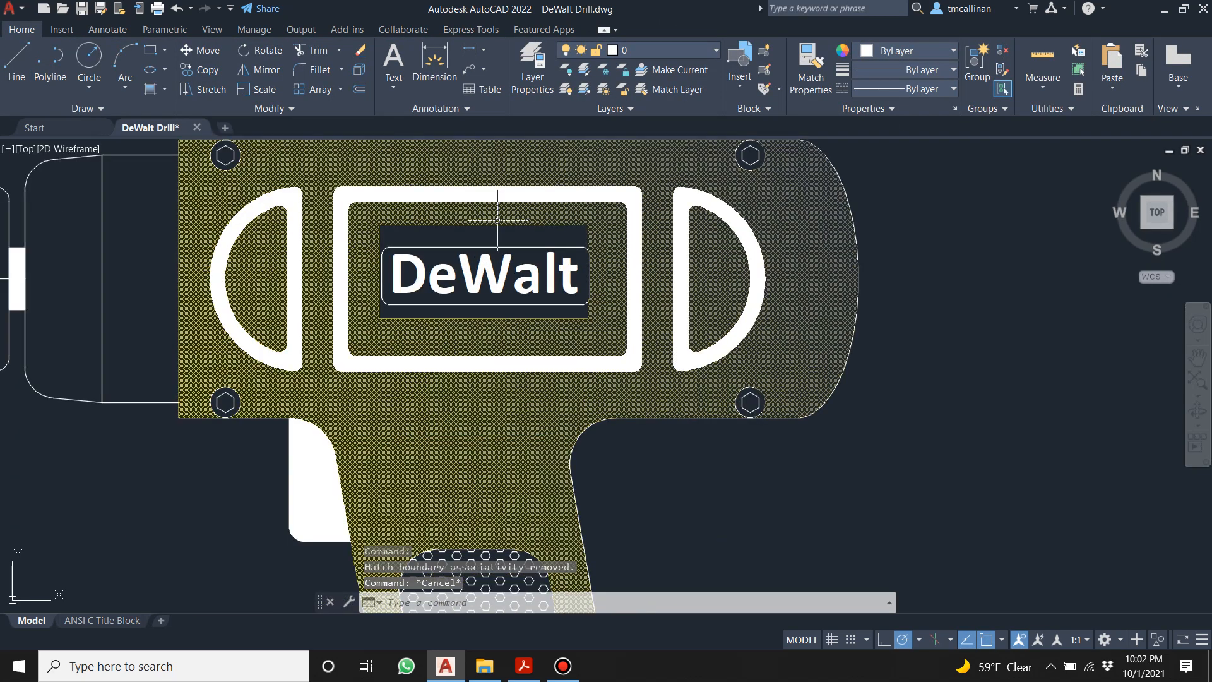
{"action": "key", "text": "Escape"}
{"action": "key", "text": "Escape"}
{"action": "scroll", "coordinate": [577, 249], "scroll_direction": "down", "scroll_amount": 4}
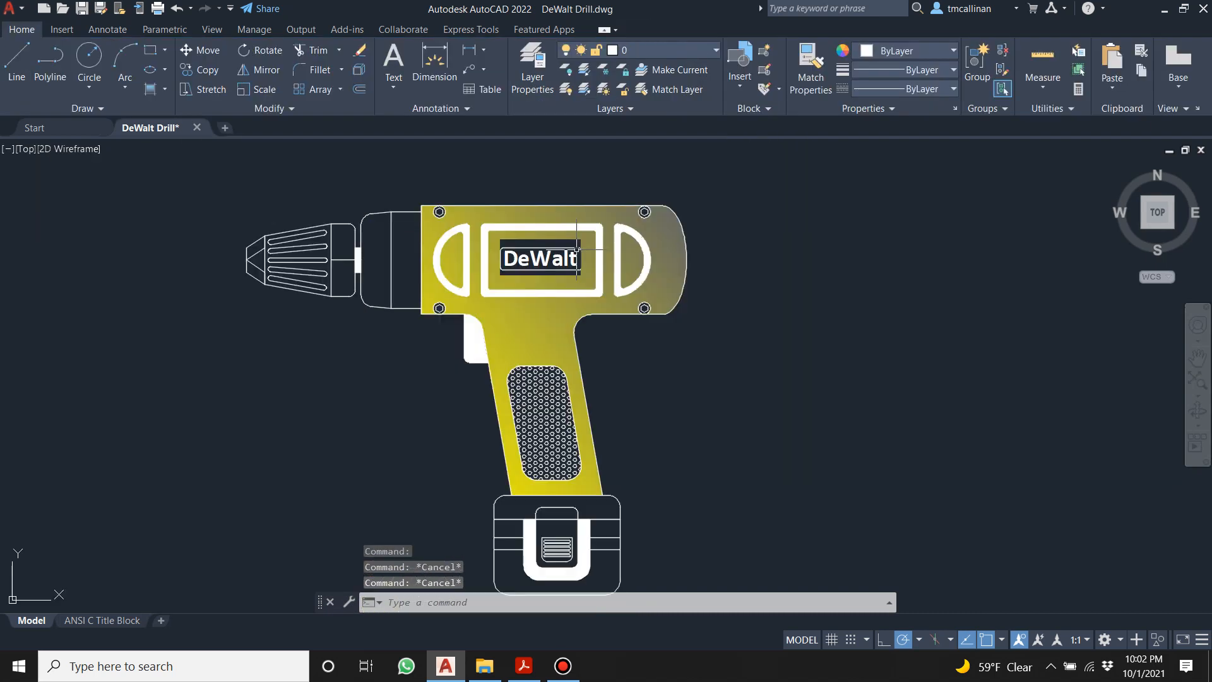
{"action": "scroll", "coordinate": [470, 228], "scroll_direction": "up", "scroll_amount": 10}
{"action": "scroll", "coordinate": [767, 310], "scroll_direction": "down", "scroll_amount": 2}
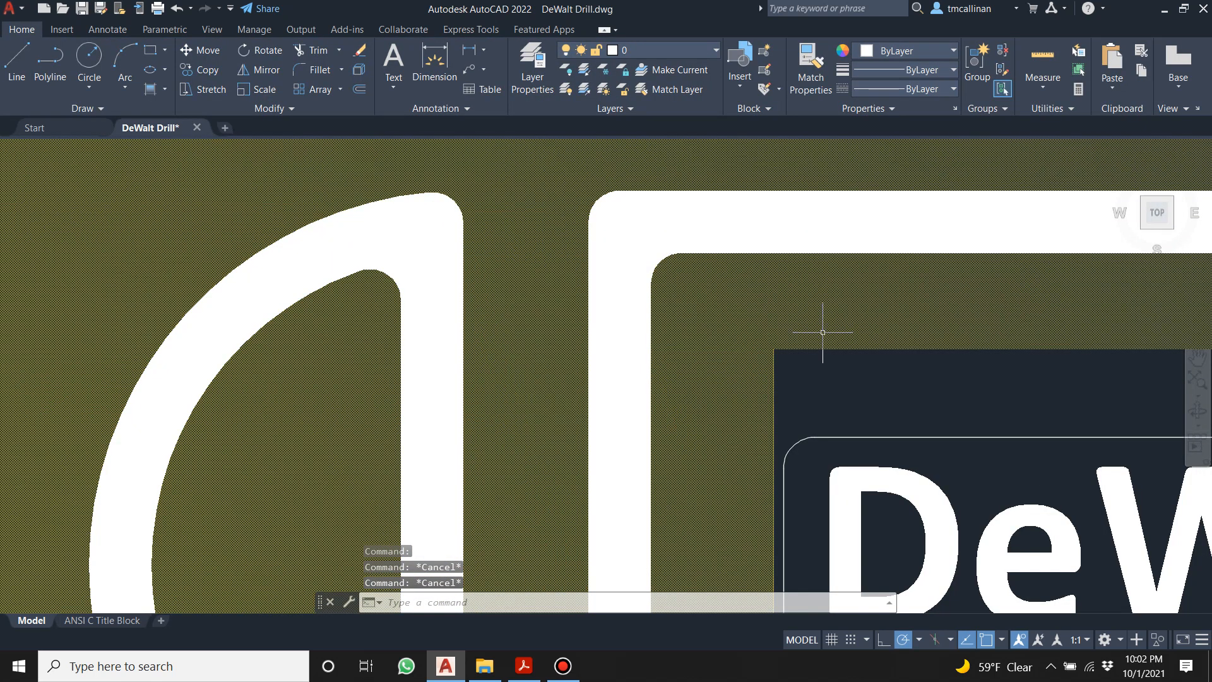
{"action": "scroll", "coordinate": [820, 331], "scroll_direction": "down", "scroll_amount": 5}
{"action": "scroll", "coordinate": [726, 325], "scroll_direction": "down", "scroll_amount": 4}
{"action": "scroll", "coordinate": [762, 336], "scroll_direction": "up", "scroll_amount": 4}
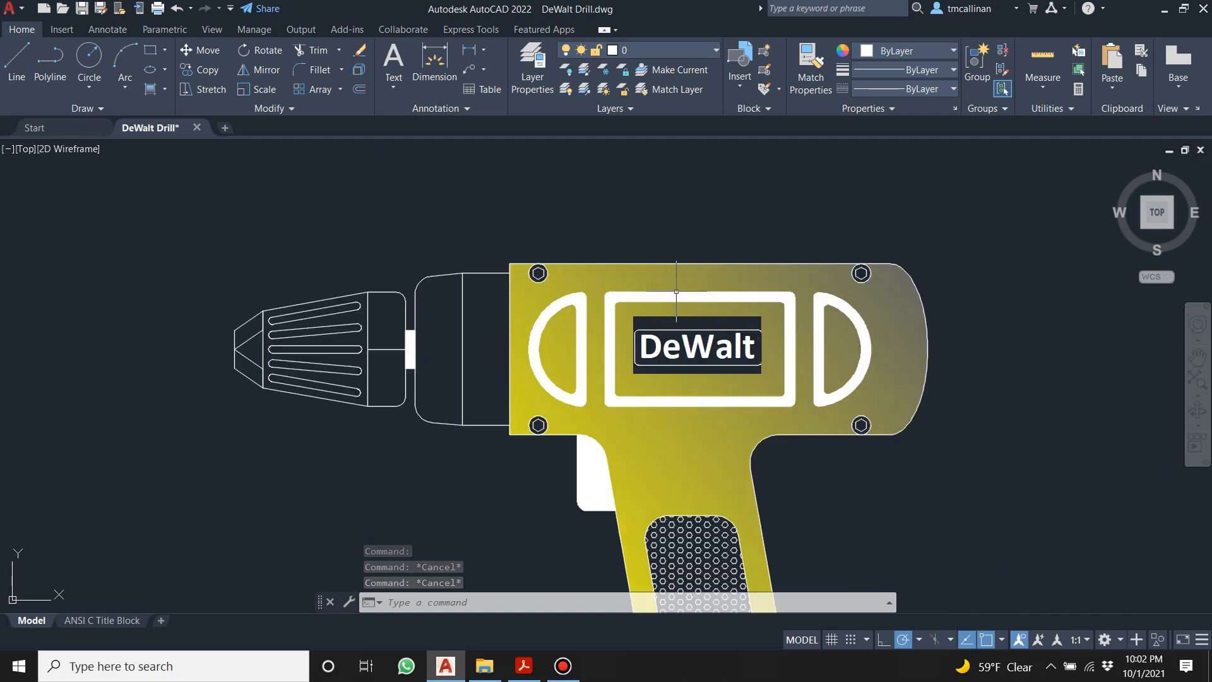
{"action": "middle_click_drag", "start_coordinate": [741, 337], "coordinate": [630, 324]}
{"action": "scroll", "coordinate": [675, 324], "scroll_direction": "up", "scroll_amount": 4}
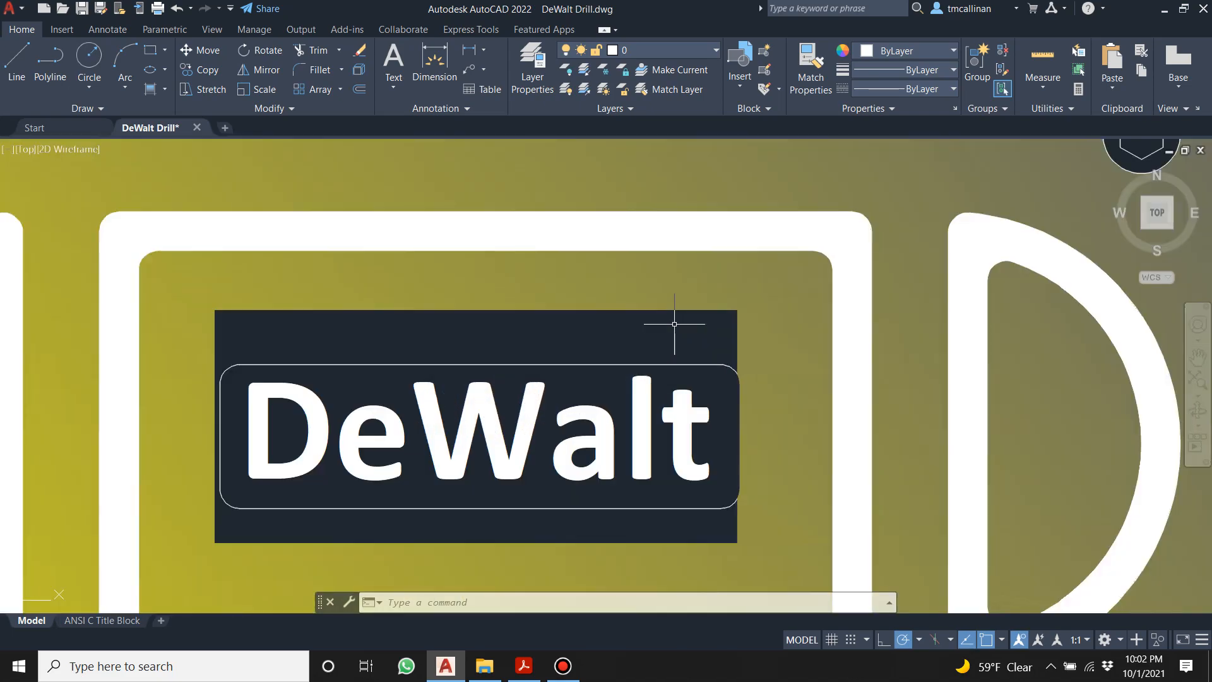
Delete the gradient hatch from the drill body and handle.
{"action": "left_click", "coordinate": [748, 321]}
{"action": "left_click", "coordinate": [760, 322]}
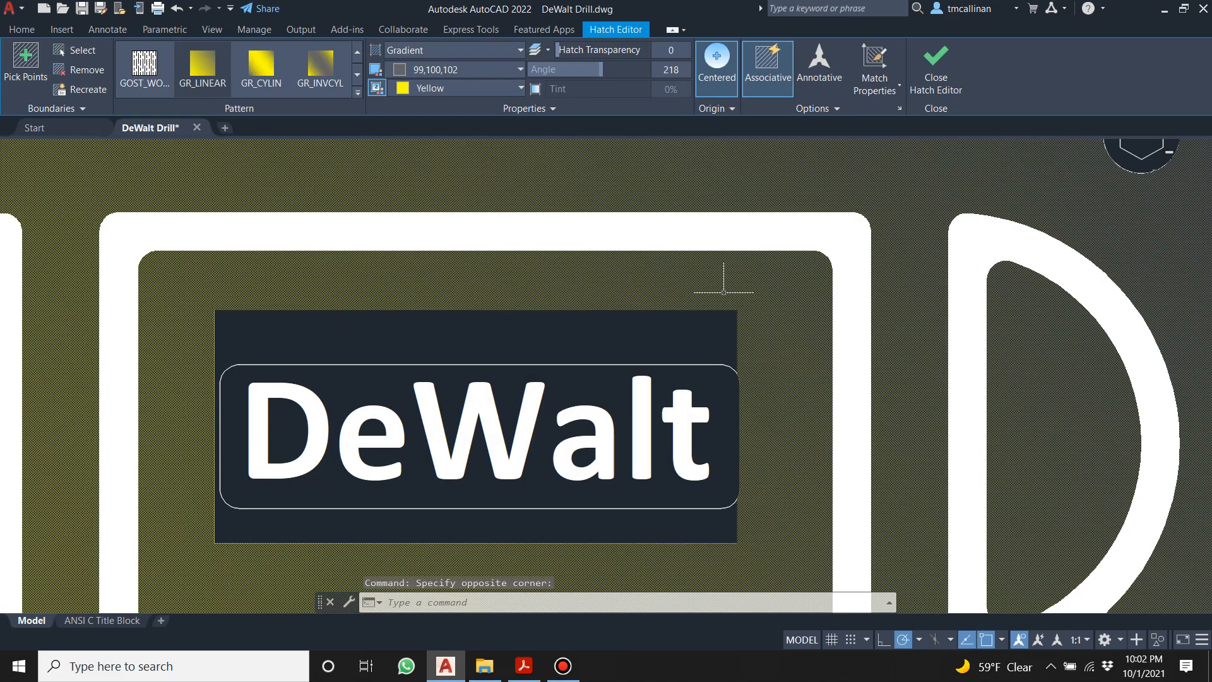
{"action": "key", "text": "Delete"}
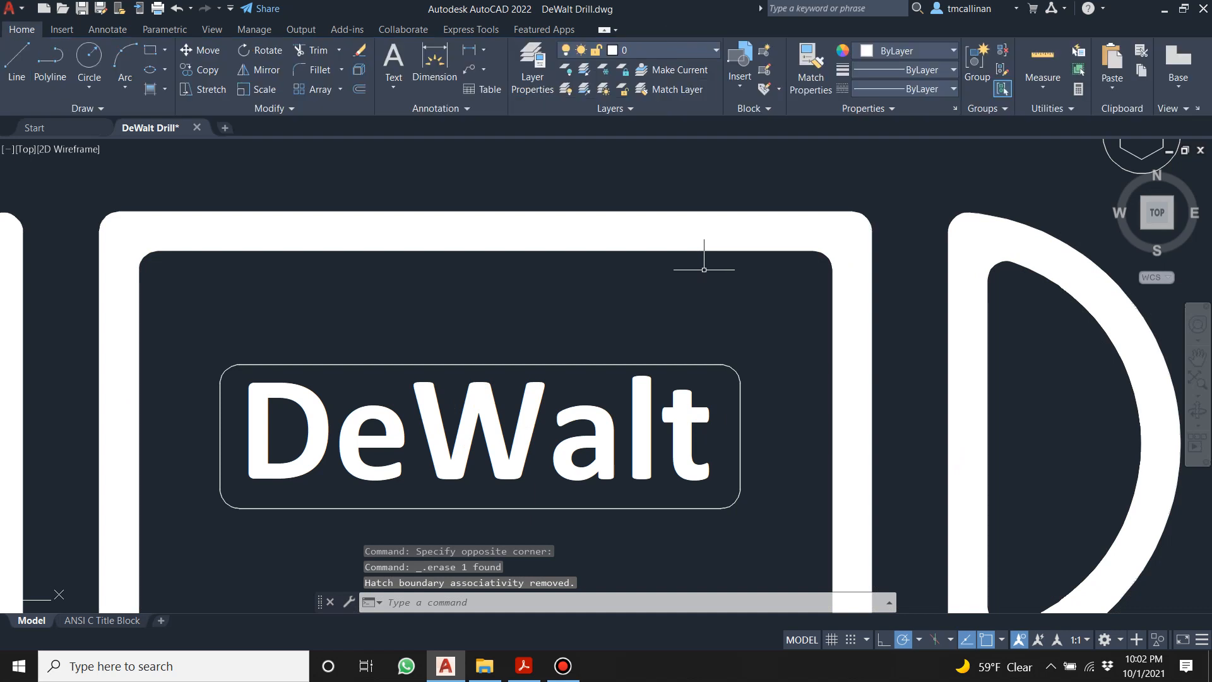
Start a gray-to-yellow gradient hatch in the area between the white rectangular frame and the DeWalt label.
{"action": "left_click", "coordinate": [150, 89]}
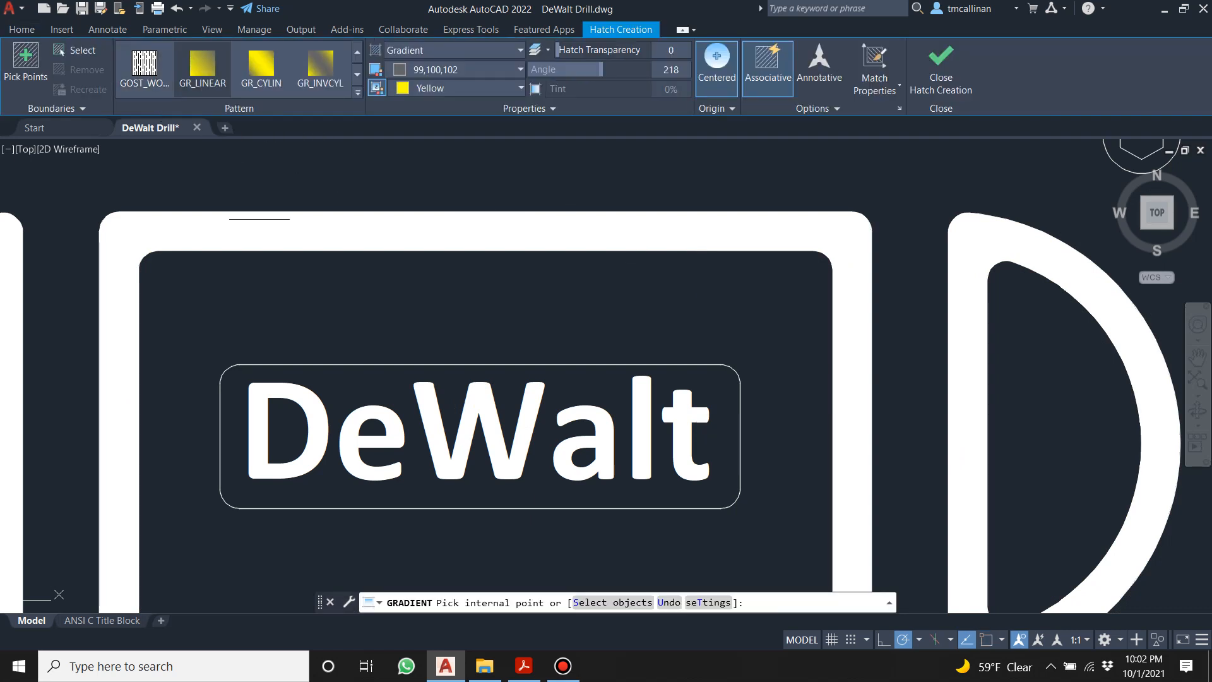
{"action": "left_click", "coordinate": [324, 297]}
{"action": "left_click", "coordinate": [345, 322]}
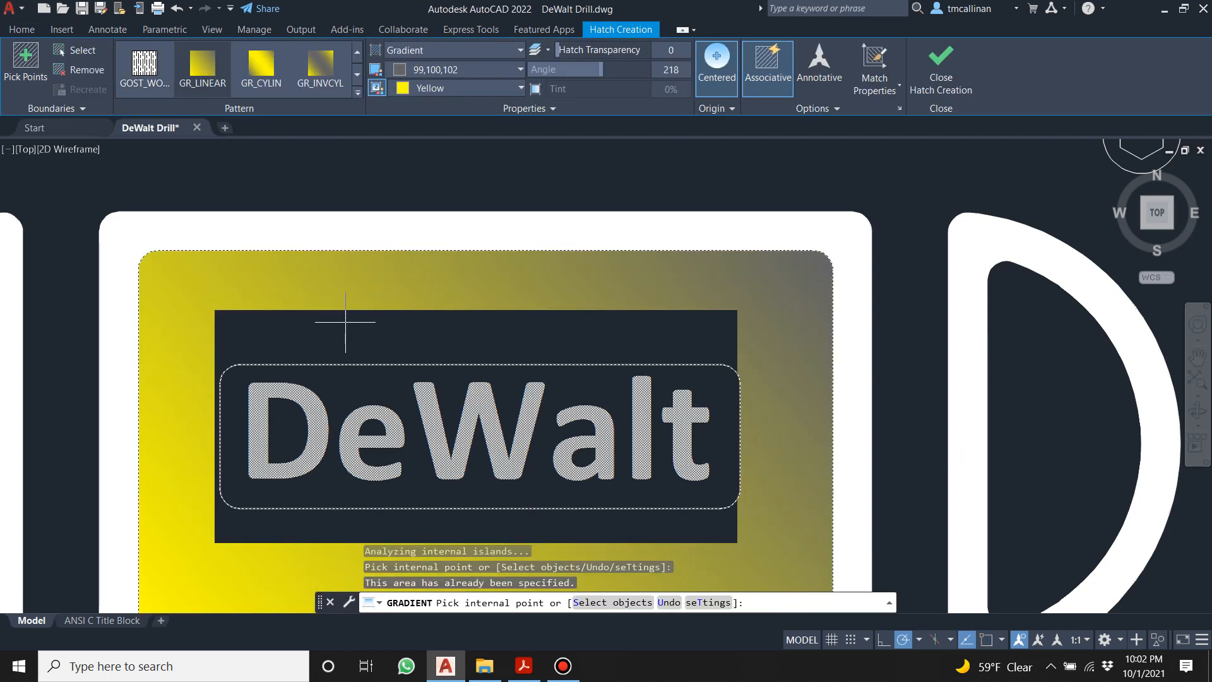
Try to remove the rectangular text boundary and the rounded border from the gradient around the DeWalt lettering.
{"action": "scroll", "coordinate": [345, 322], "scroll_direction": "down", "scroll_amount": 2}
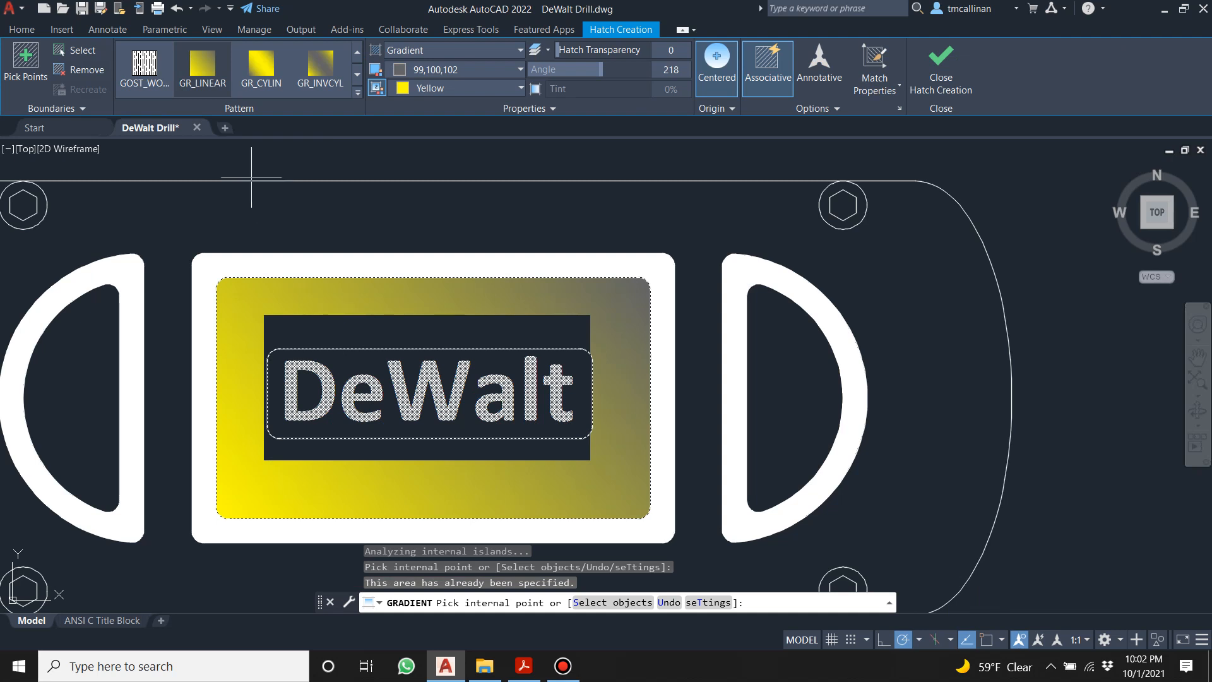
{"action": "left_click", "coordinate": [86, 71]}
{"action": "left_click", "coordinate": [322, 332]}
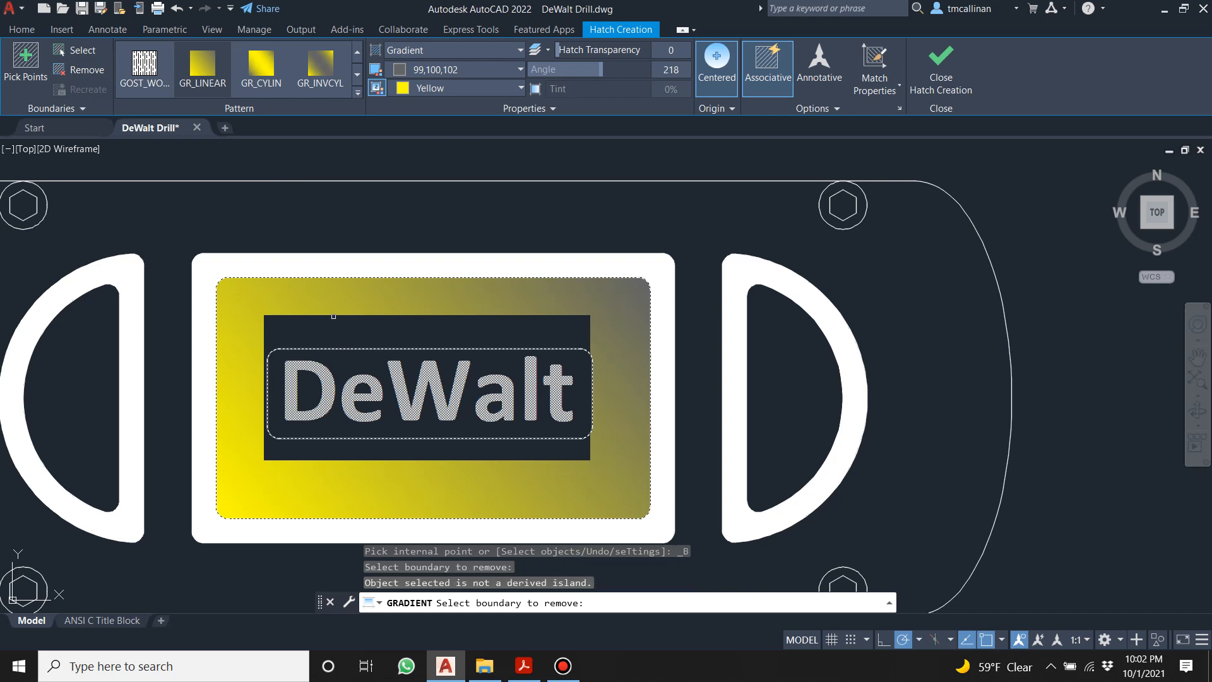
{"action": "left_click", "coordinate": [308, 350]}
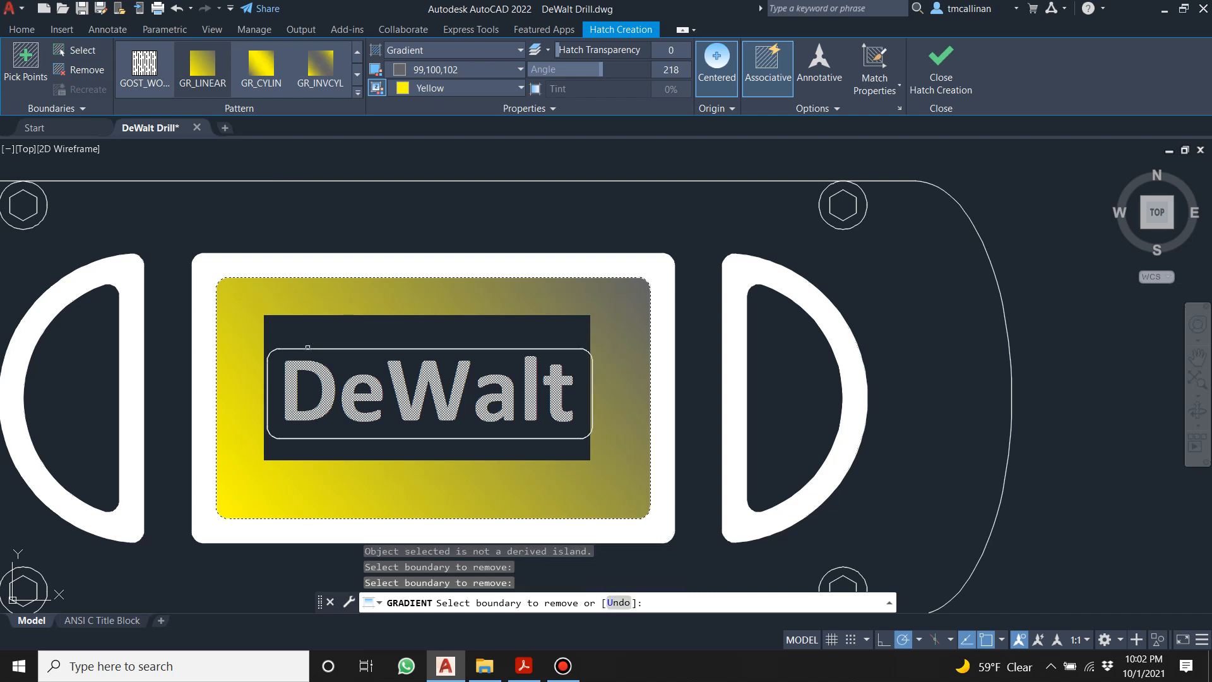
{"action": "left_click", "coordinate": [293, 315]}
{"action": "key", "text": "Escape"}
{"action": "key", "text": "Escape"}
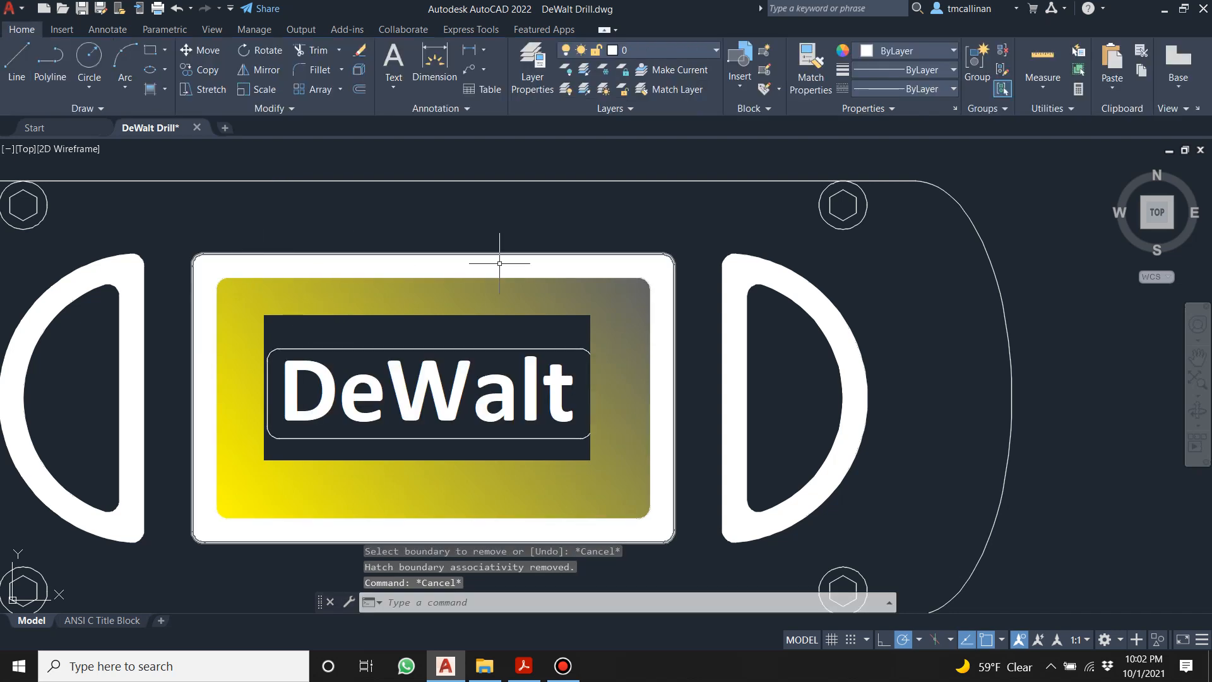
Delete the gradient hatch inside the white rectangular frame.
{"action": "key", "text": "Escape"}
{"action": "left_click", "coordinate": [604, 318]}
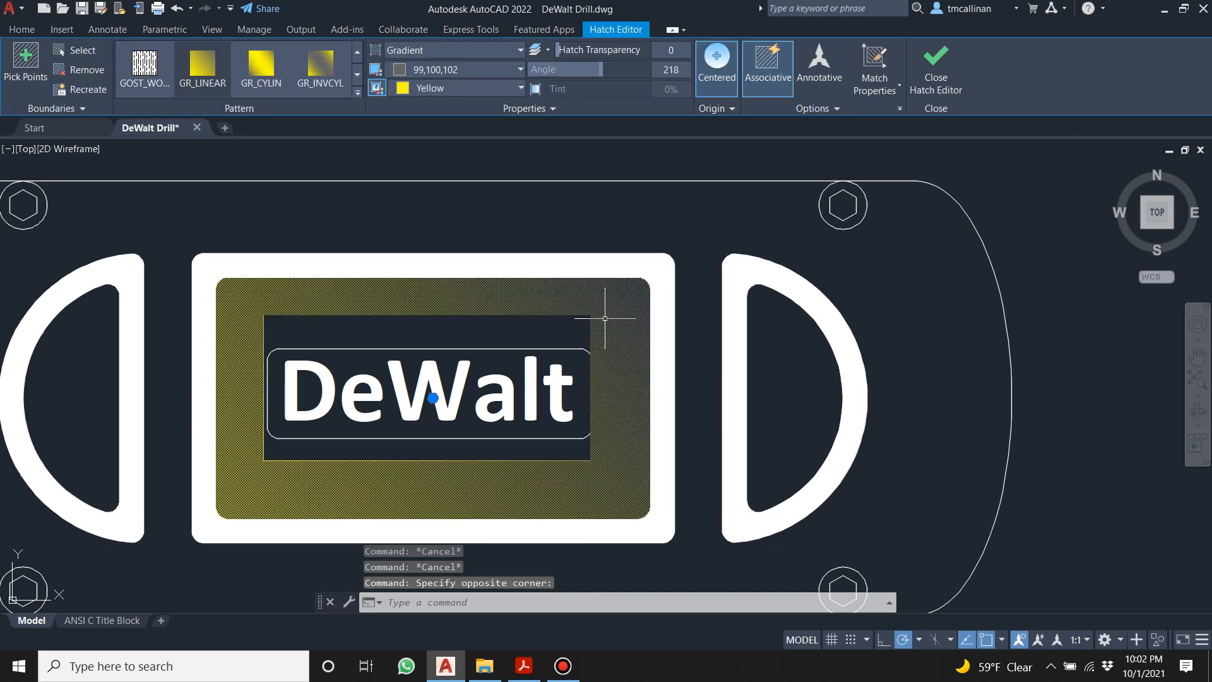
{"action": "key", "text": "Delete"}
Apply the linear gradient of 99,100,102 and yellow to the drill body, handle and the two front housing sections.
{"action": "scroll", "coordinate": [606, 319], "scroll_direction": "down", "scroll_amount": 5}
{"action": "scroll", "coordinate": [515, 322], "scroll_direction": "up", "scroll_amount": 2}
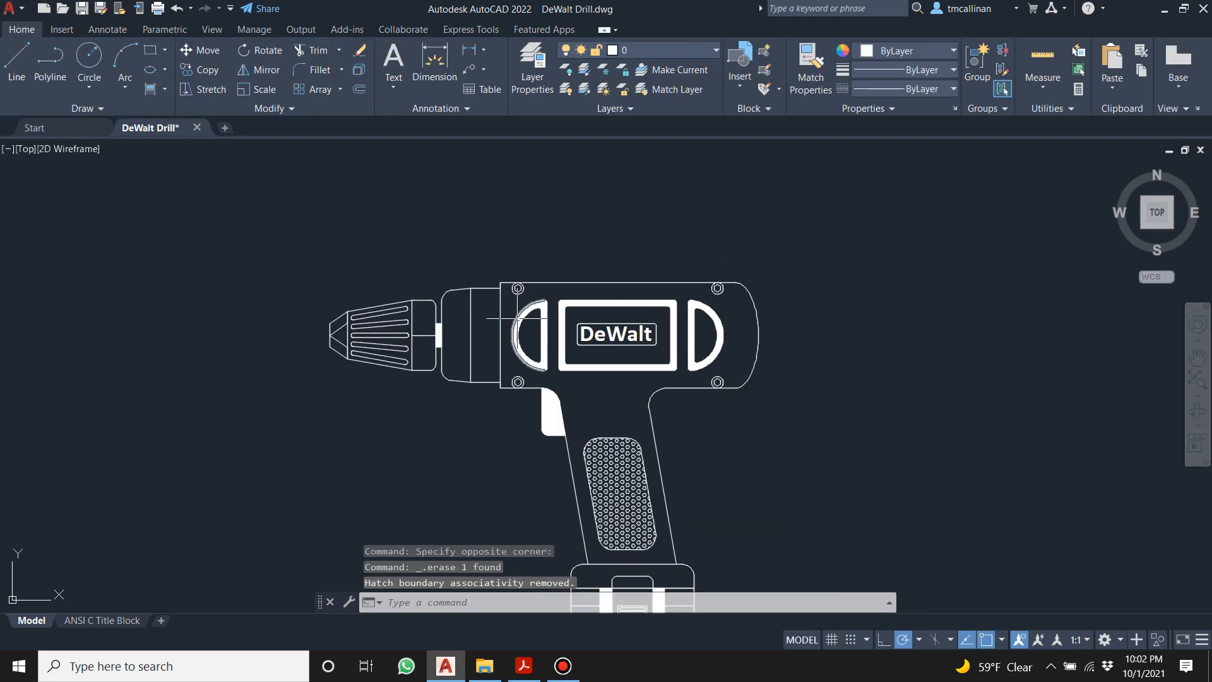
{"action": "left_click", "coordinate": [152, 91]}
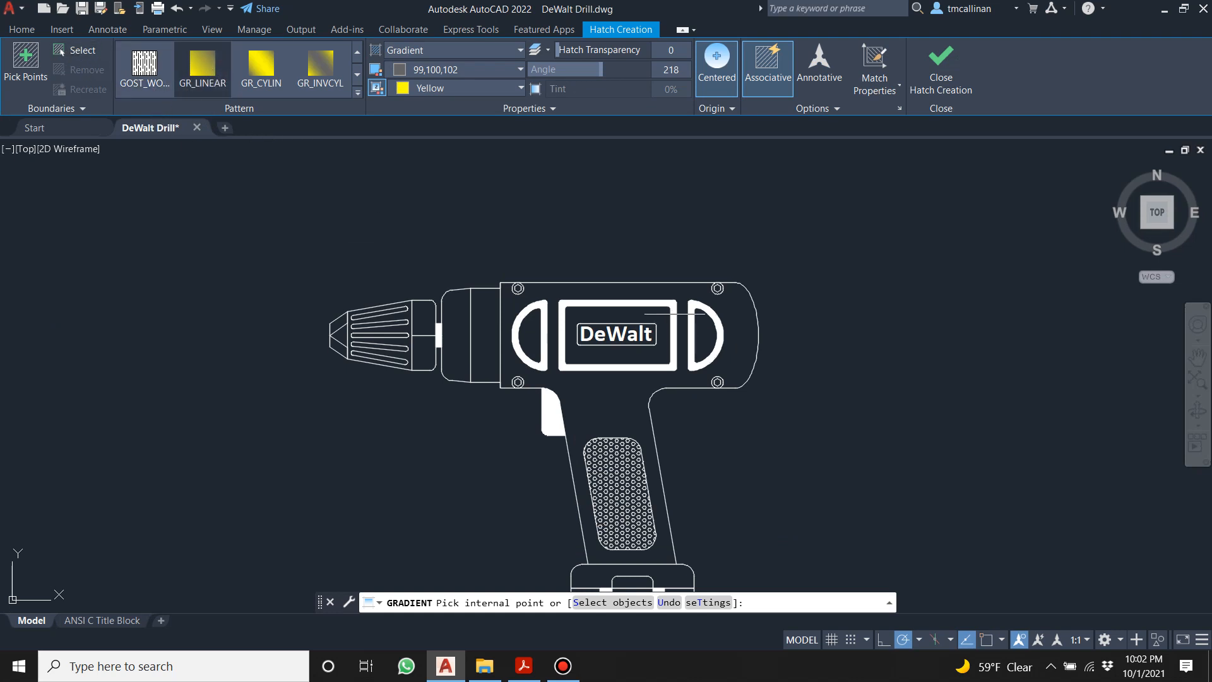
{"action": "left_click", "coordinate": [665, 292]}
{"action": "scroll", "coordinate": [614, 320], "scroll_direction": "up", "scroll_amount": 2}
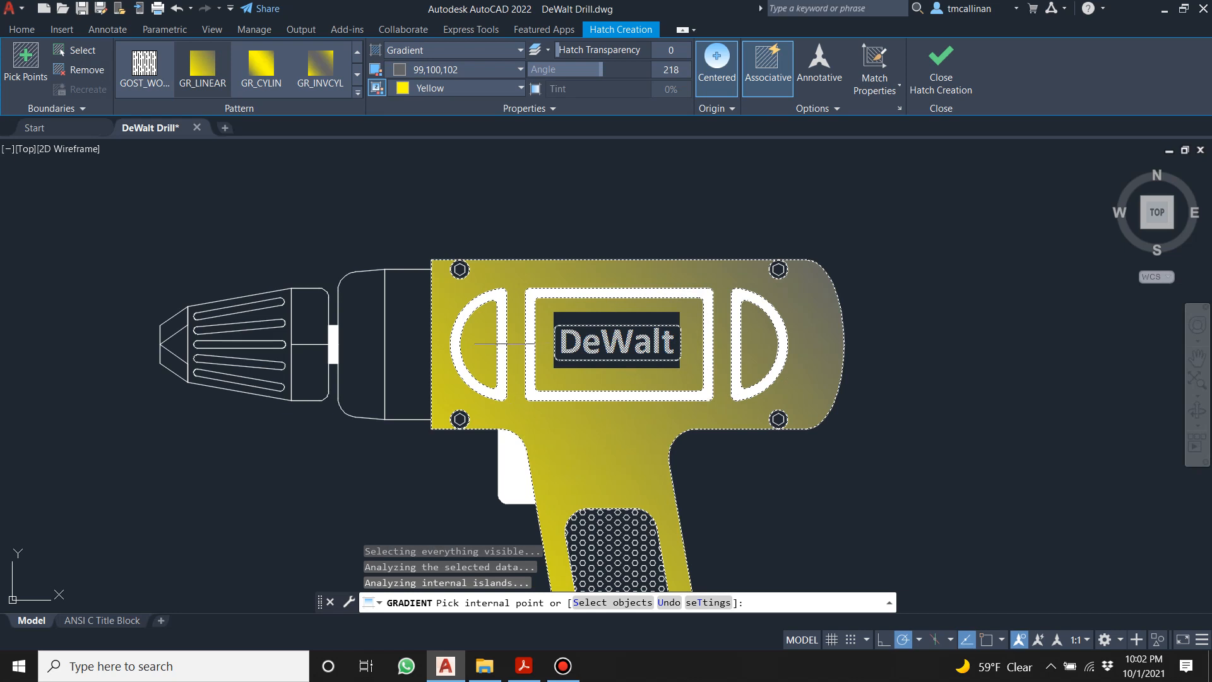
{"action": "left_click", "coordinate": [395, 314]}
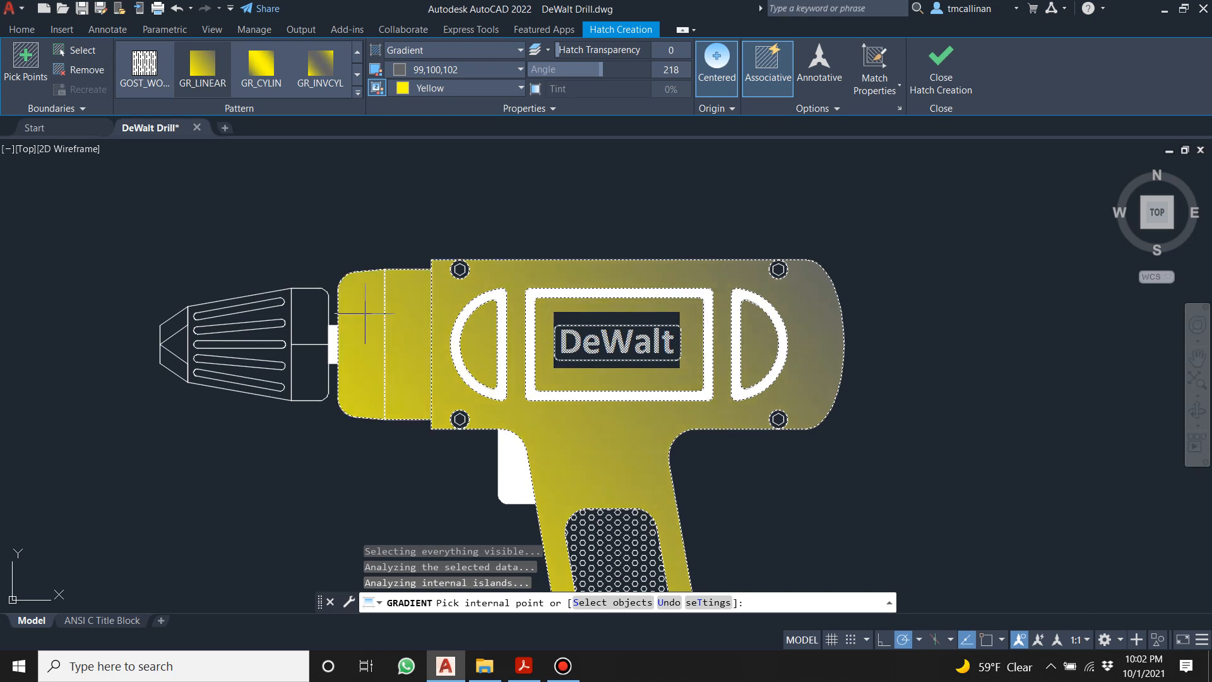
Add the upper part of the battery base below the handle to the gradient and finish the hatch.
{"action": "scroll", "coordinate": [505, 335], "scroll_direction": "down", "scroll_amount": 3}
{"action": "scroll", "coordinate": [549, 480], "scroll_direction": "up", "scroll_amount": 5}
{"action": "left_click", "coordinate": [526, 481]}
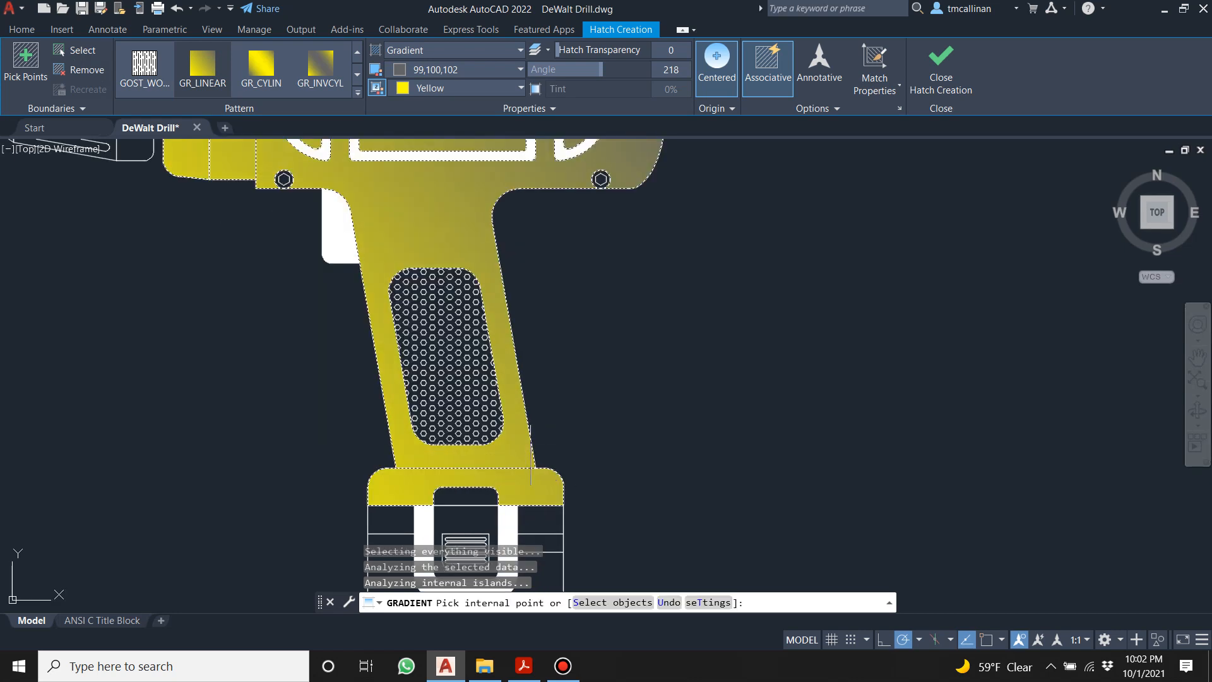
{"action": "scroll", "coordinate": [508, 456], "scroll_direction": "down", "scroll_amount": 3}
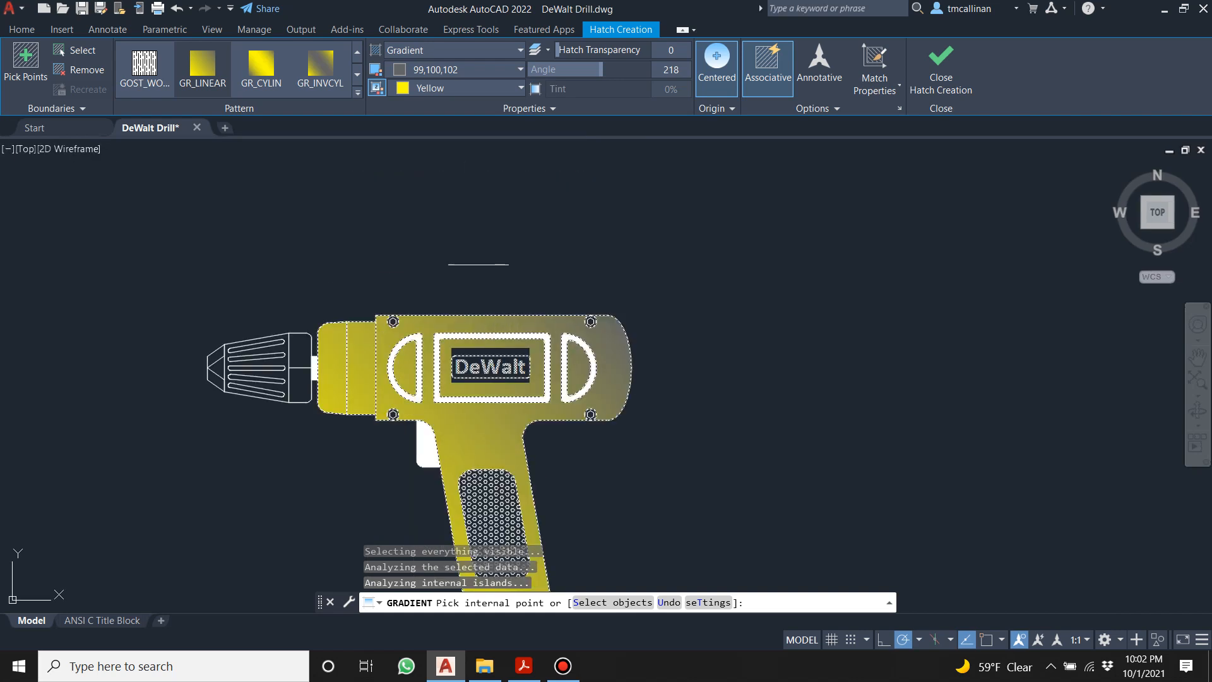
{"action": "scroll", "coordinate": [458, 297], "scroll_direction": "up", "scroll_amount": 5}
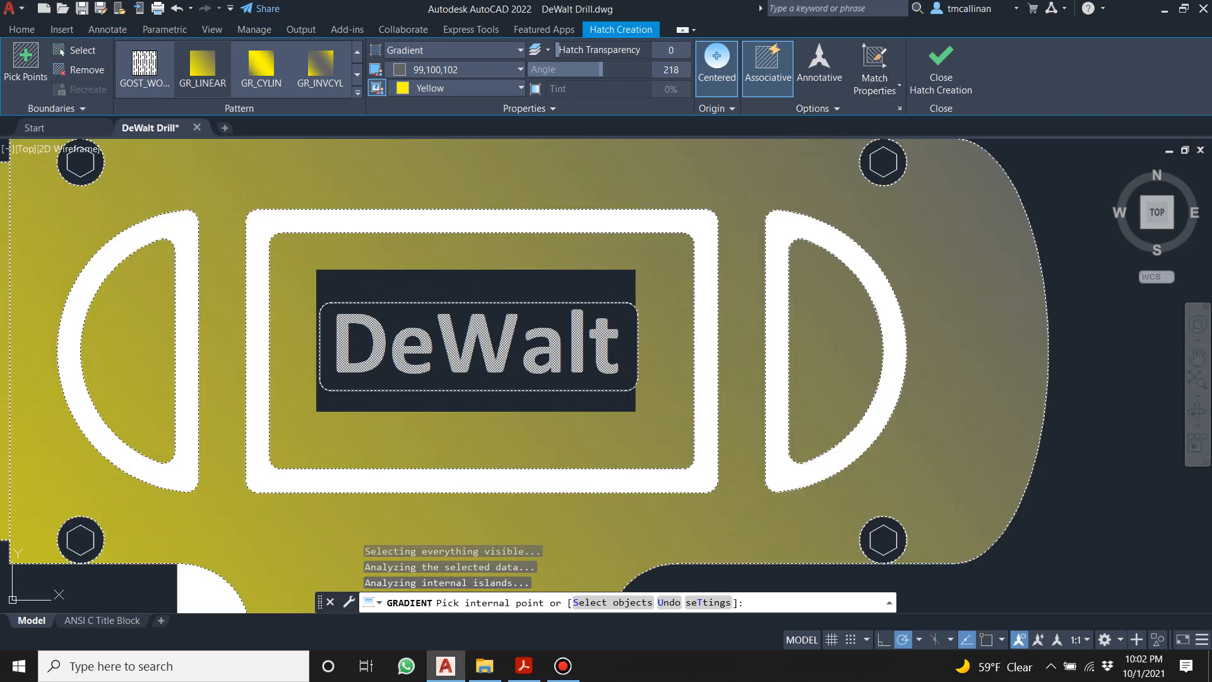
{"action": "left_click", "coordinate": [933, 66]}
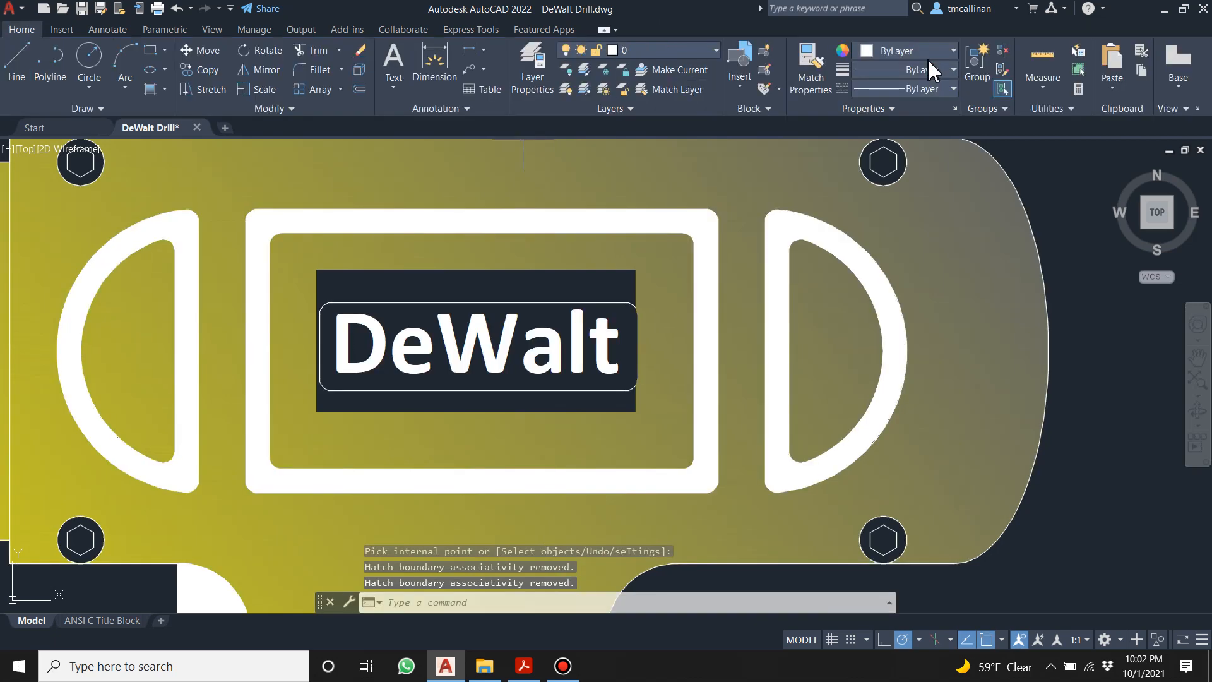
{"action": "scroll", "coordinate": [612, 275], "scroll_direction": "down", "scroll_amount": 2}
{"action": "key", "text": "Escape"}
{"action": "key", "text": "Escape"}
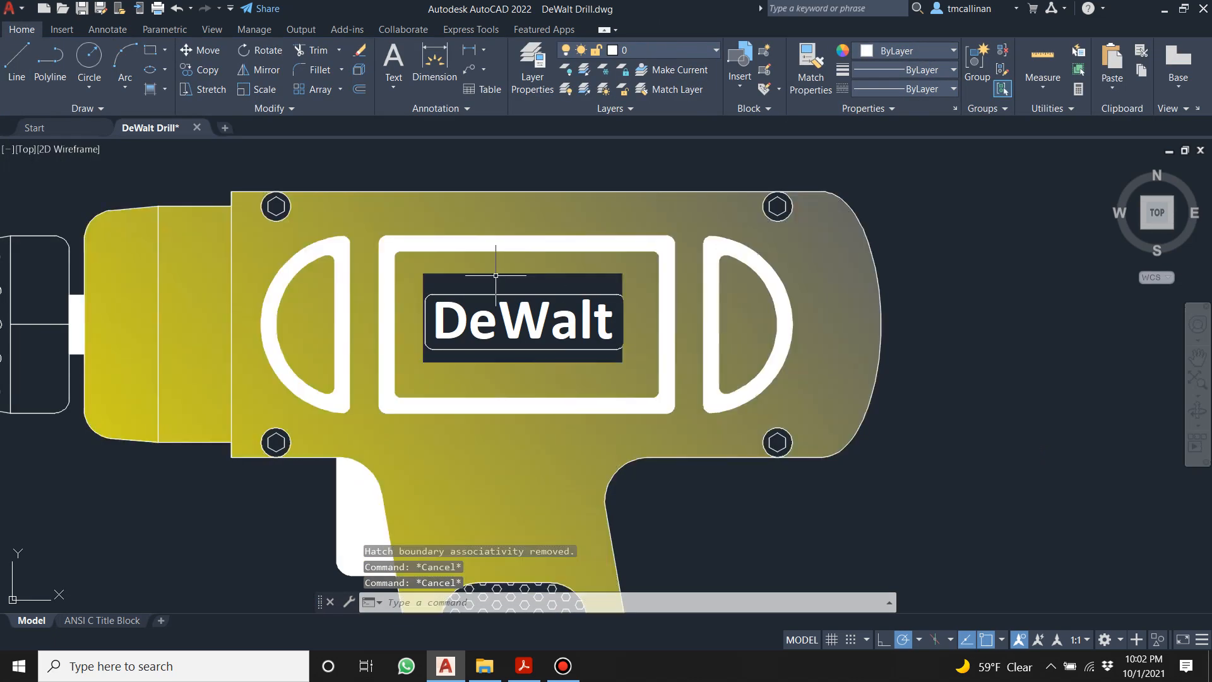
{"action": "key", "text": "Escape"}
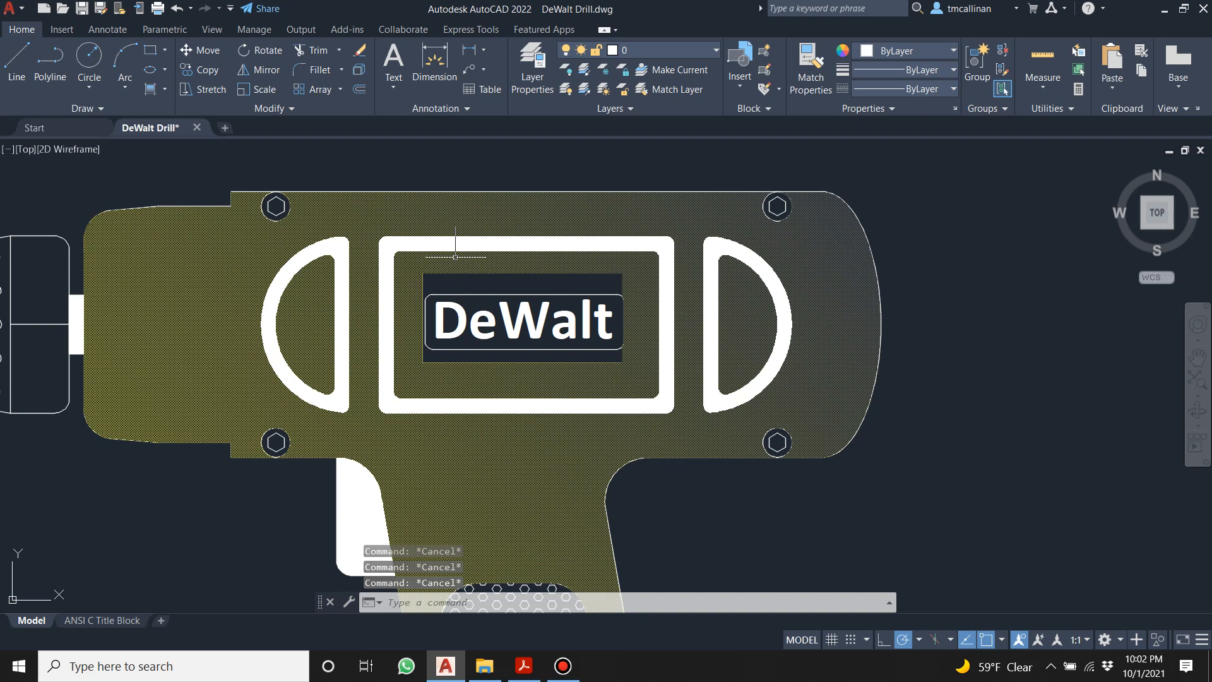
Try to remove the rectangular boundary around the DeWalt lettering from the finished body gradient and recreate the hatch boundary.
{"action": "left_click", "coordinate": [455, 257]}
{"action": "scroll", "coordinate": [524, 306], "scroll_direction": "up", "scroll_amount": 2}
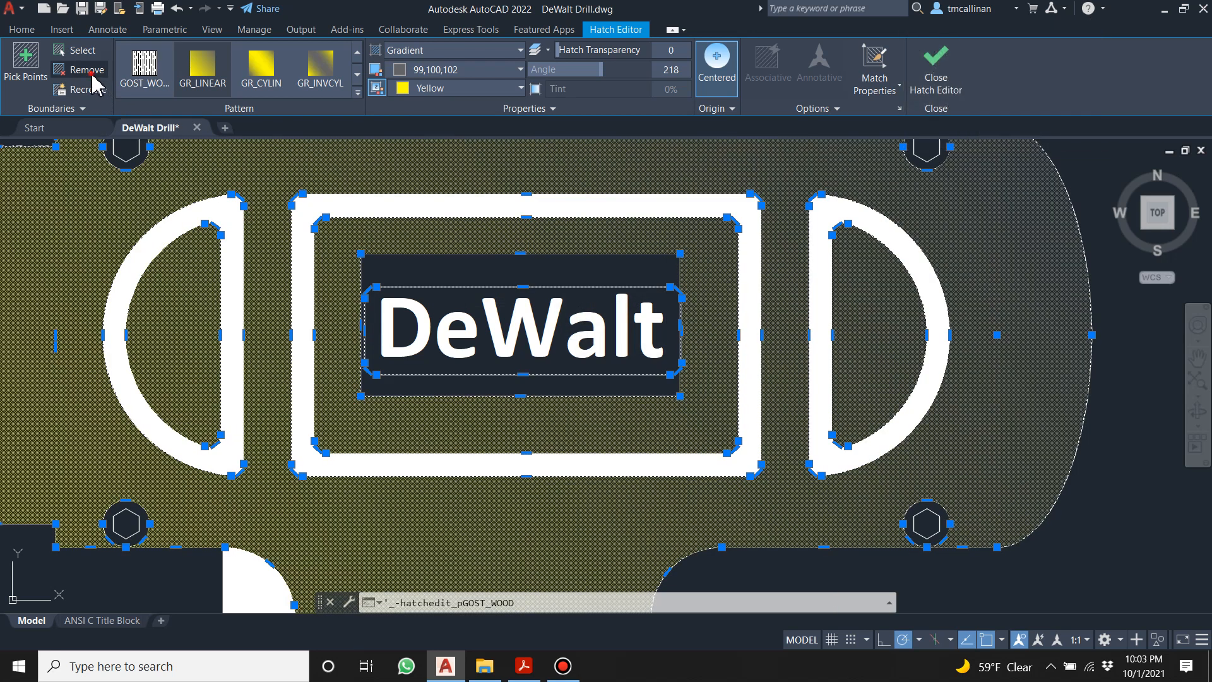
{"action": "left_click", "coordinate": [81, 69]}
{"action": "left_click", "coordinate": [400, 254]}
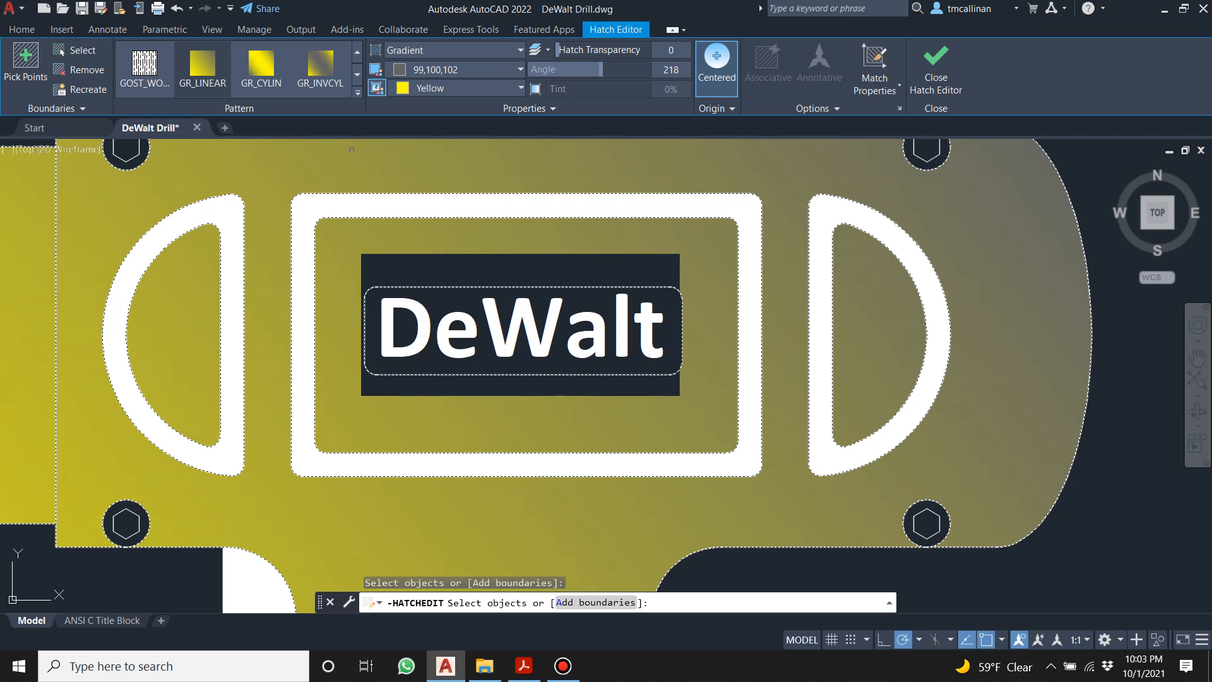
{"action": "left_click", "coordinate": [81, 88]}
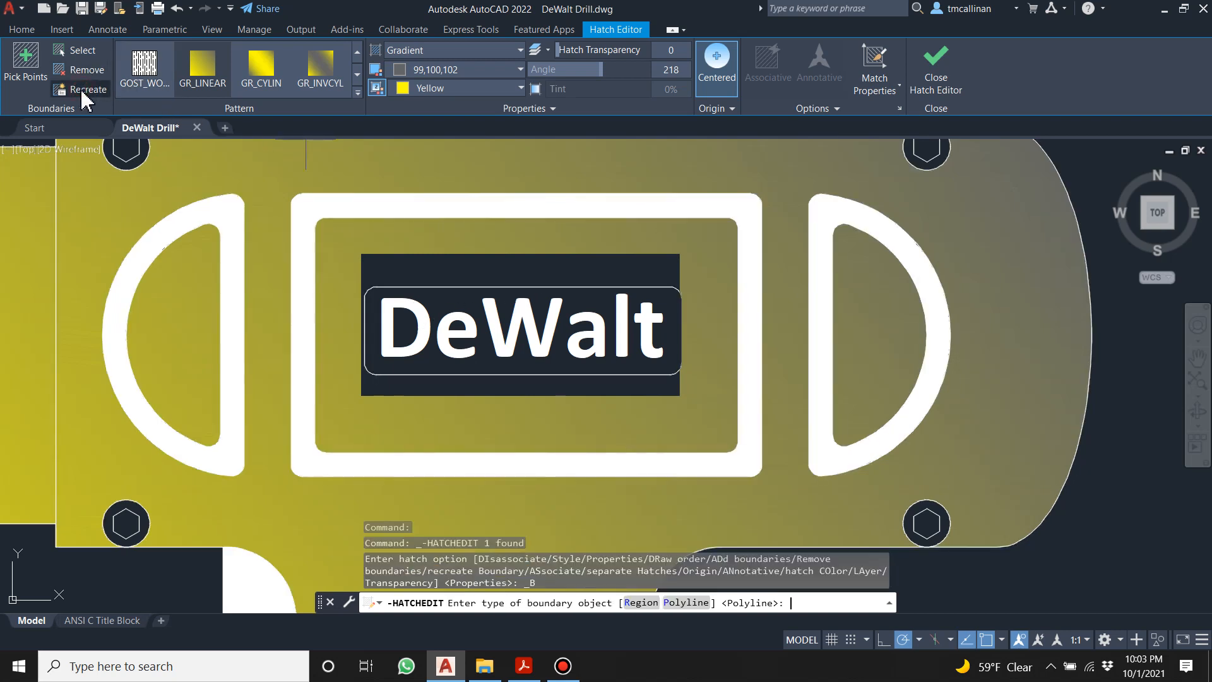
{"action": "left_click", "coordinate": [937, 70]}
{"action": "scroll", "coordinate": [450, 259], "scroll_direction": "down", "scroll_amount": 5}
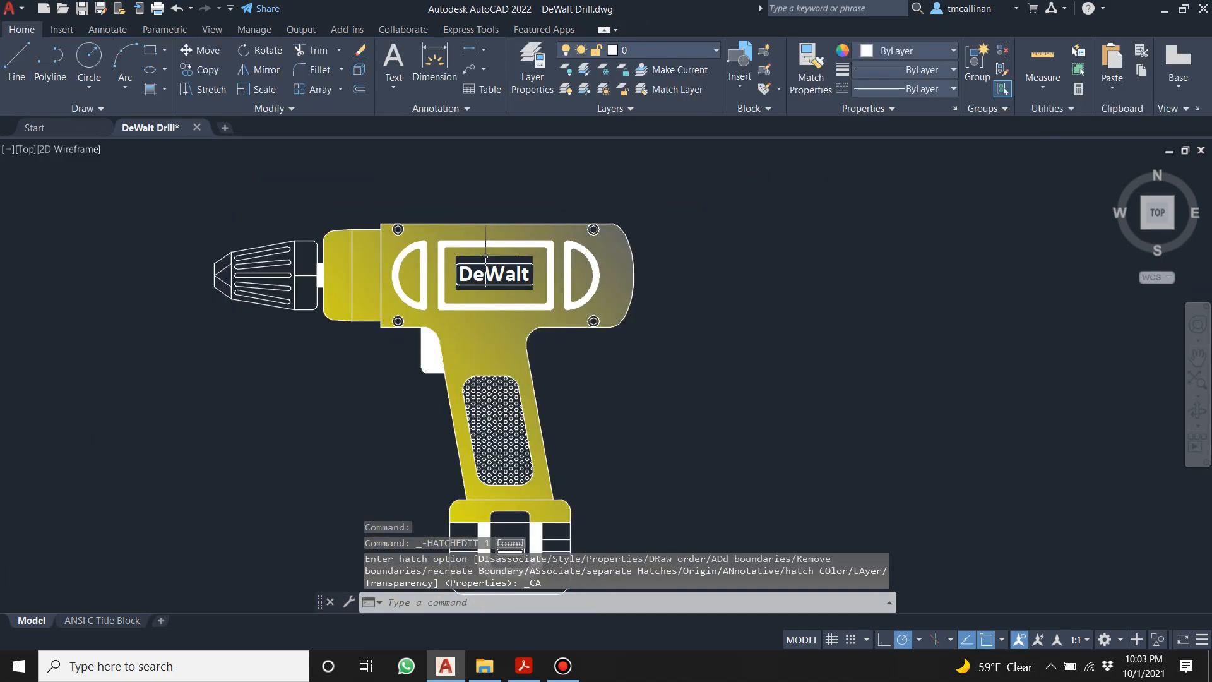
Reselect the body gradient and try again to take out the text's rectangular boundary and recreate the hatch boundary.
{"action": "scroll", "coordinate": [451, 259], "scroll_direction": "up", "scroll_amount": 5}
{"action": "key", "text": "Escape"}
{"action": "key", "text": "Escape"}
{"action": "left_click", "coordinate": [451, 259]}
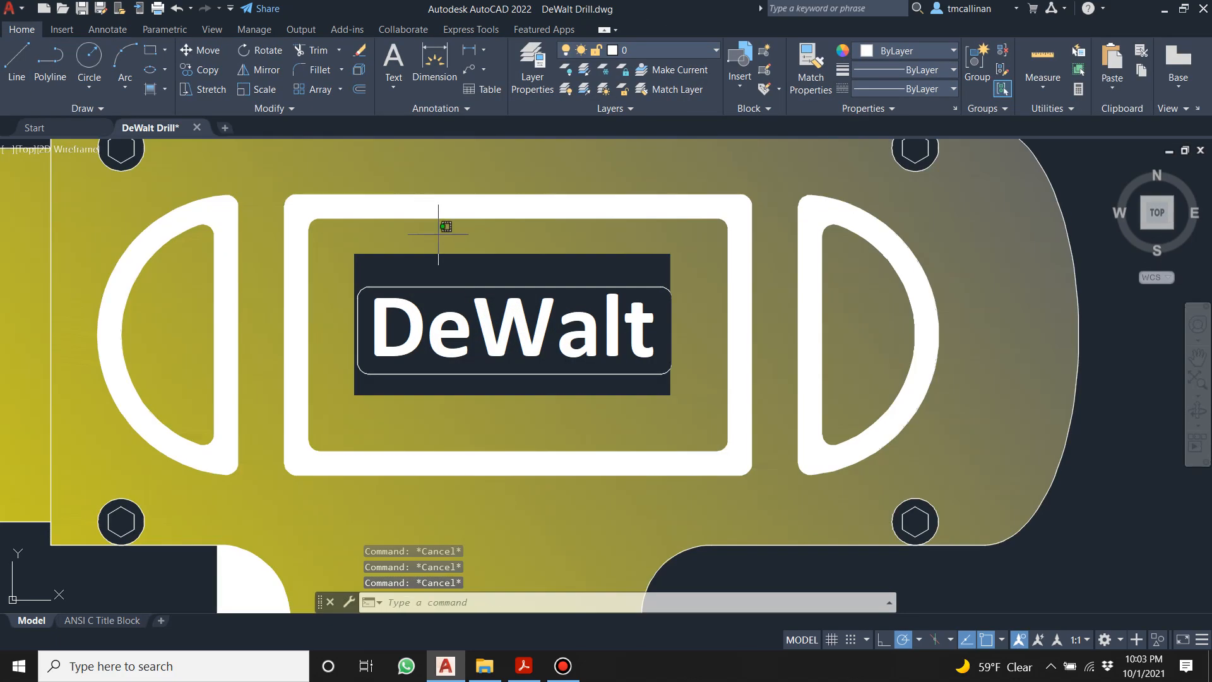
{"action": "left_click", "coordinate": [425, 258]}
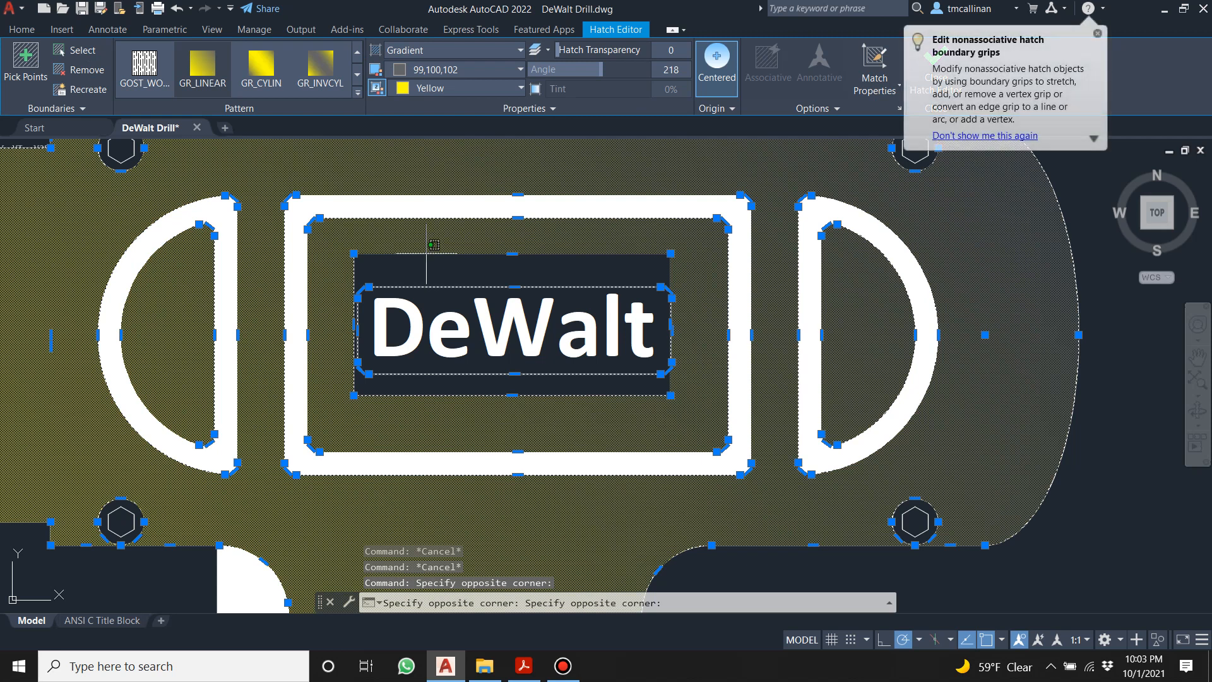
{"action": "left_click", "coordinate": [76, 69]}
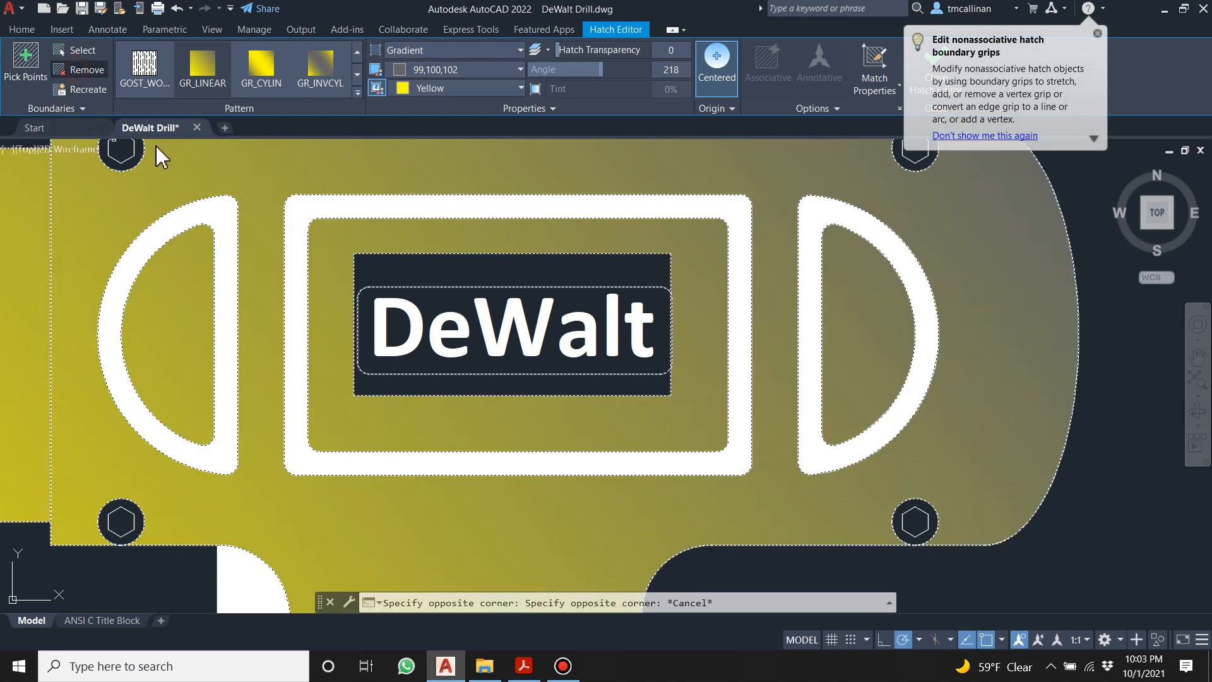
{"action": "left_click", "coordinate": [383, 254]}
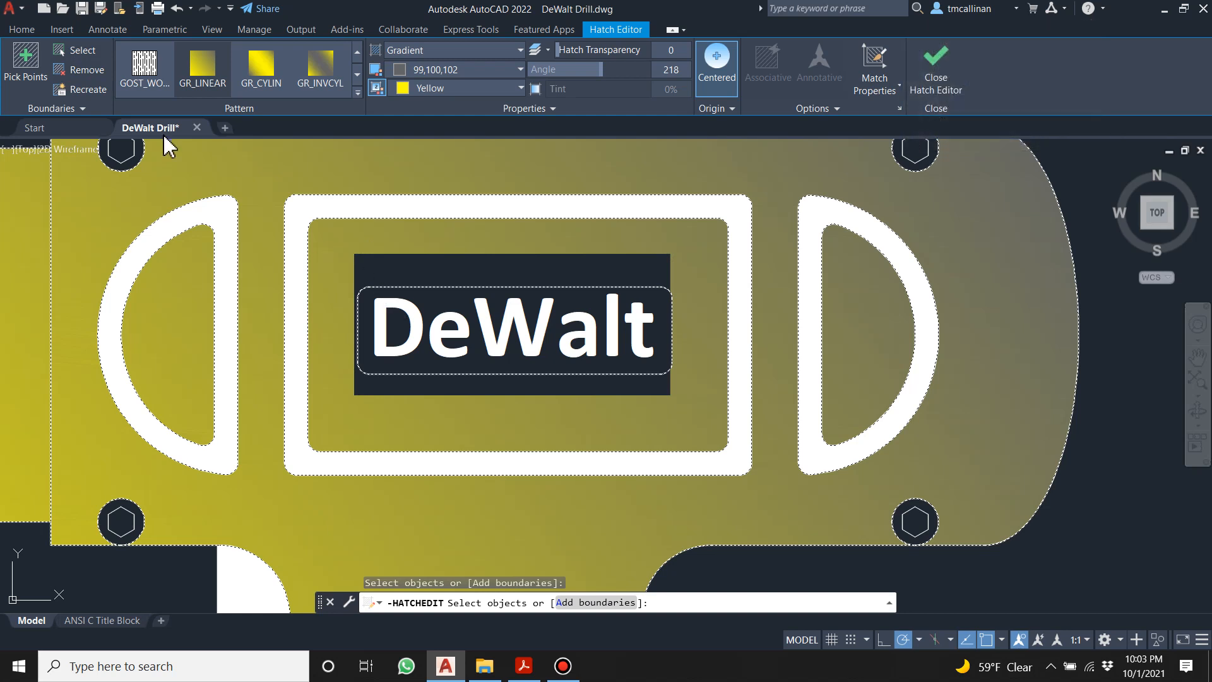
{"action": "left_click", "coordinate": [89, 89]}
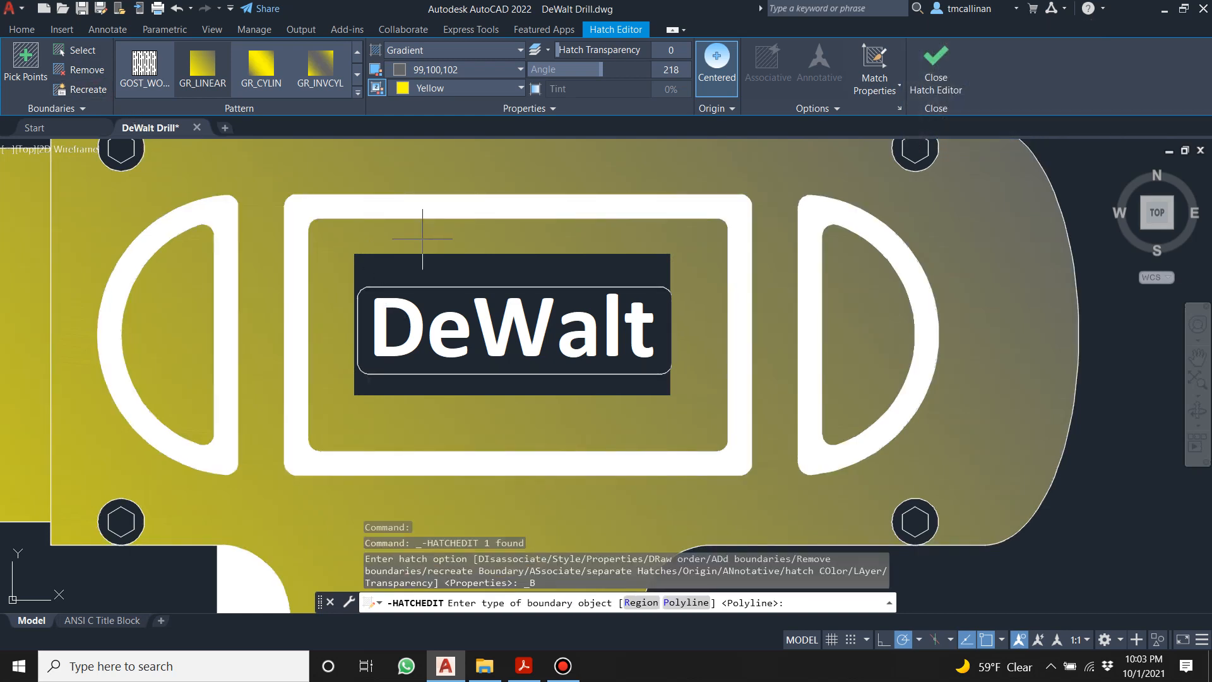
Try adding boundary objects to the body gradient, then try removing the hatch area around the DeWalt lettering.
{"action": "left_click", "coordinate": [78, 51]}
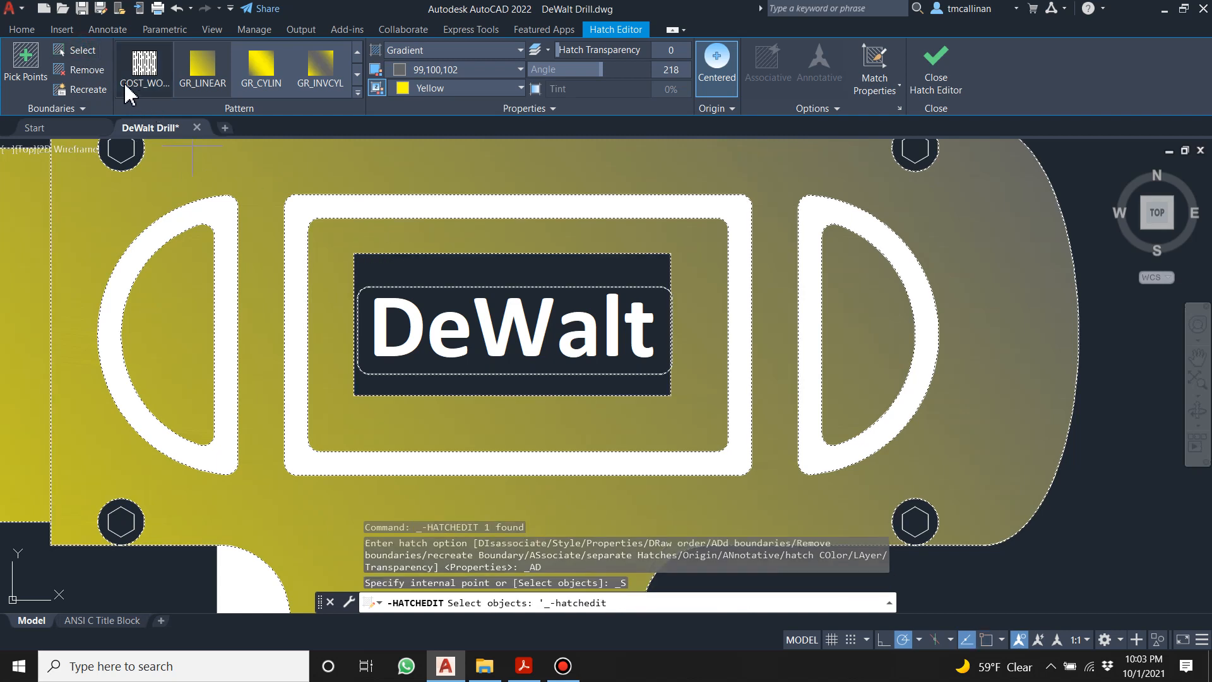
{"action": "left_click", "coordinate": [141, 73]}
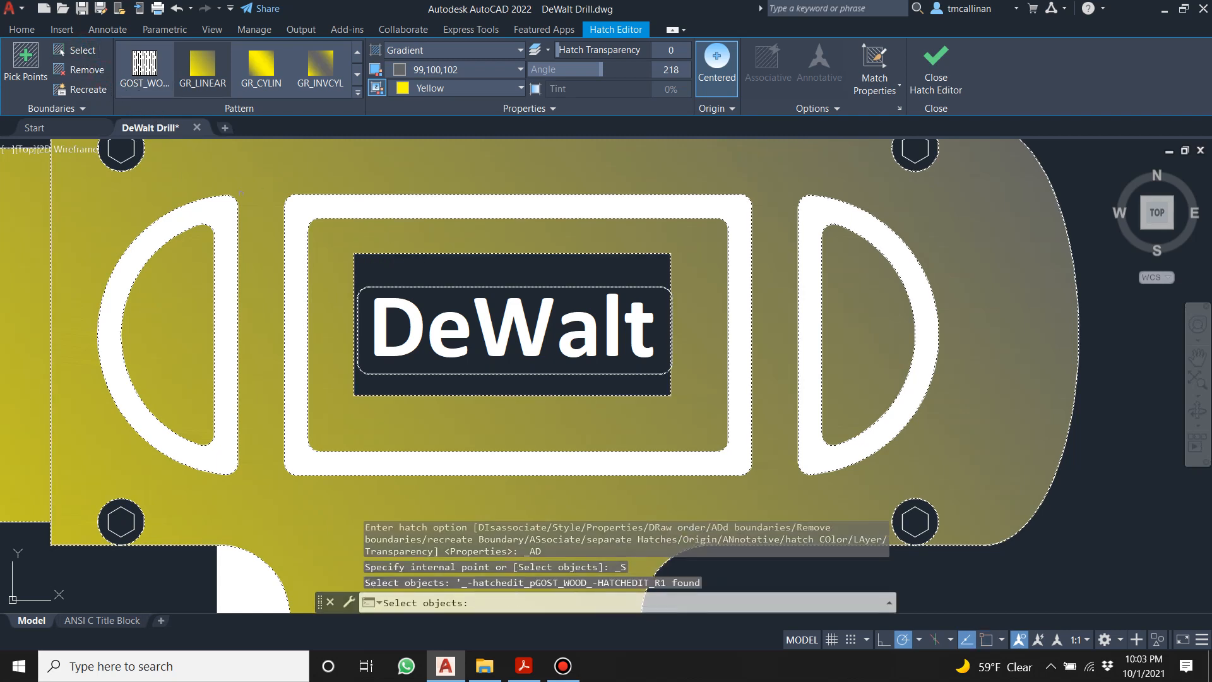
{"action": "left_click", "coordinate": [78, 70]}
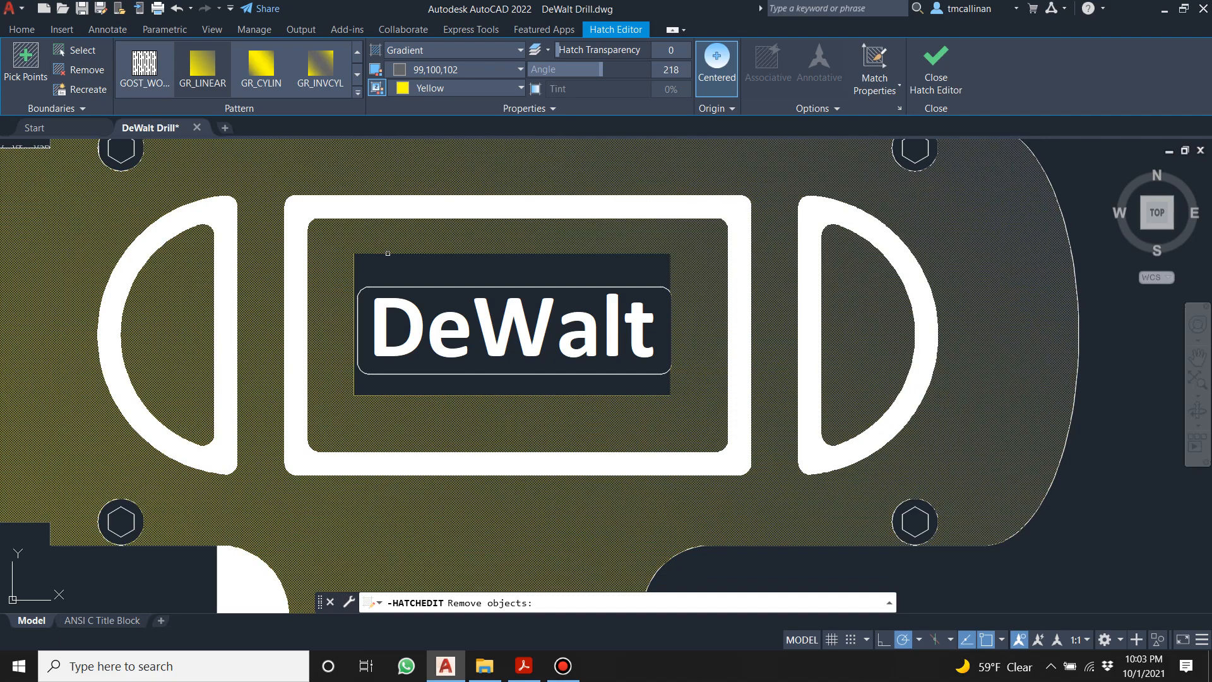
{"action": "left_click", "coordinate": [388, 253]}
{"action": "left_click", "coordinate": [72, 72]}
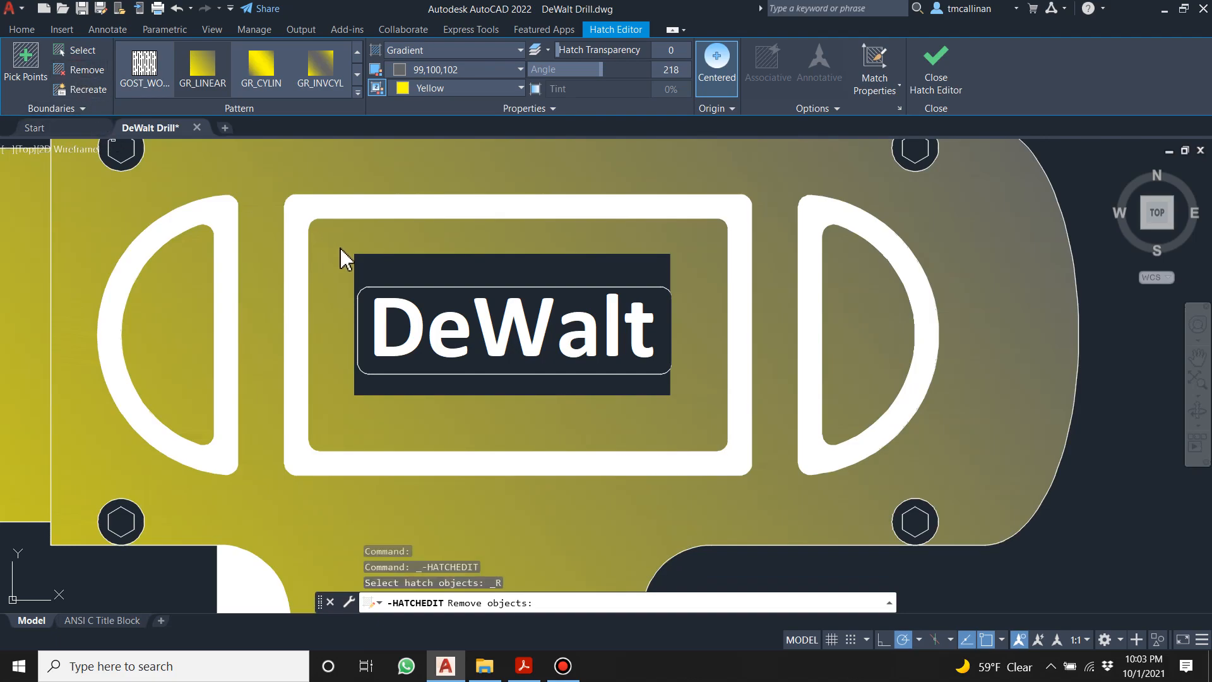
{"action": "left_click", "coordinate": [402, 240]}
{"action": "left_click", "coordinate": [400, 235]}
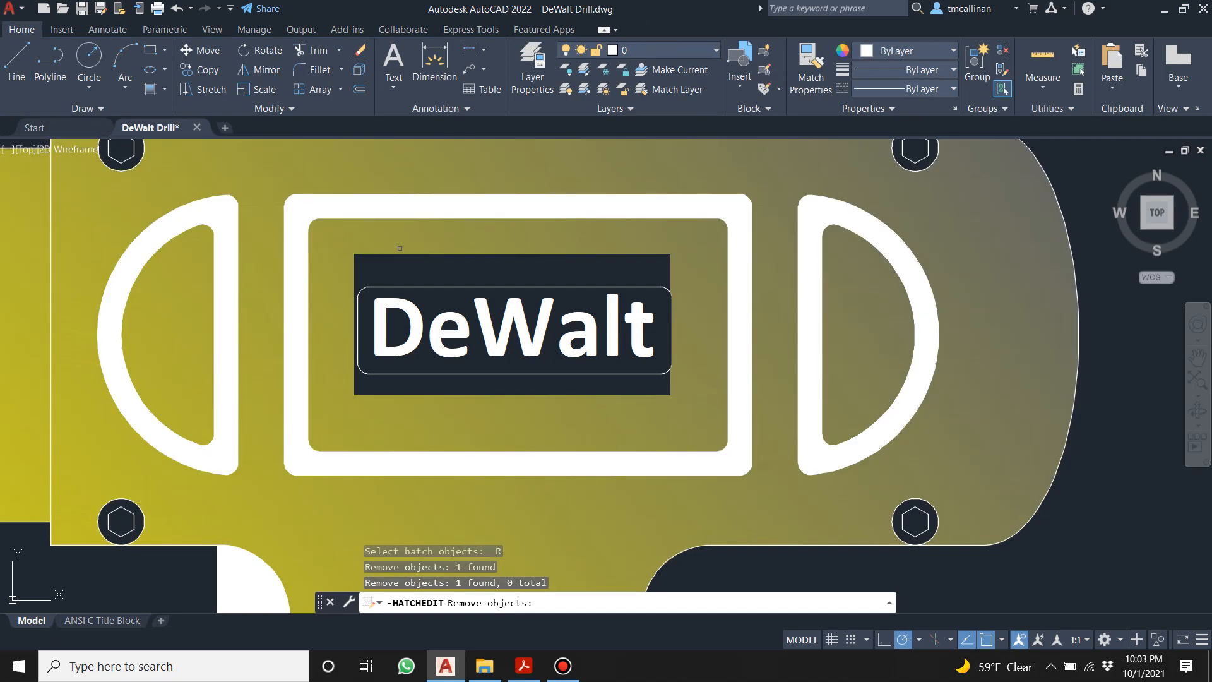
{"action": "left_click", "coordinate": [397, 228]}
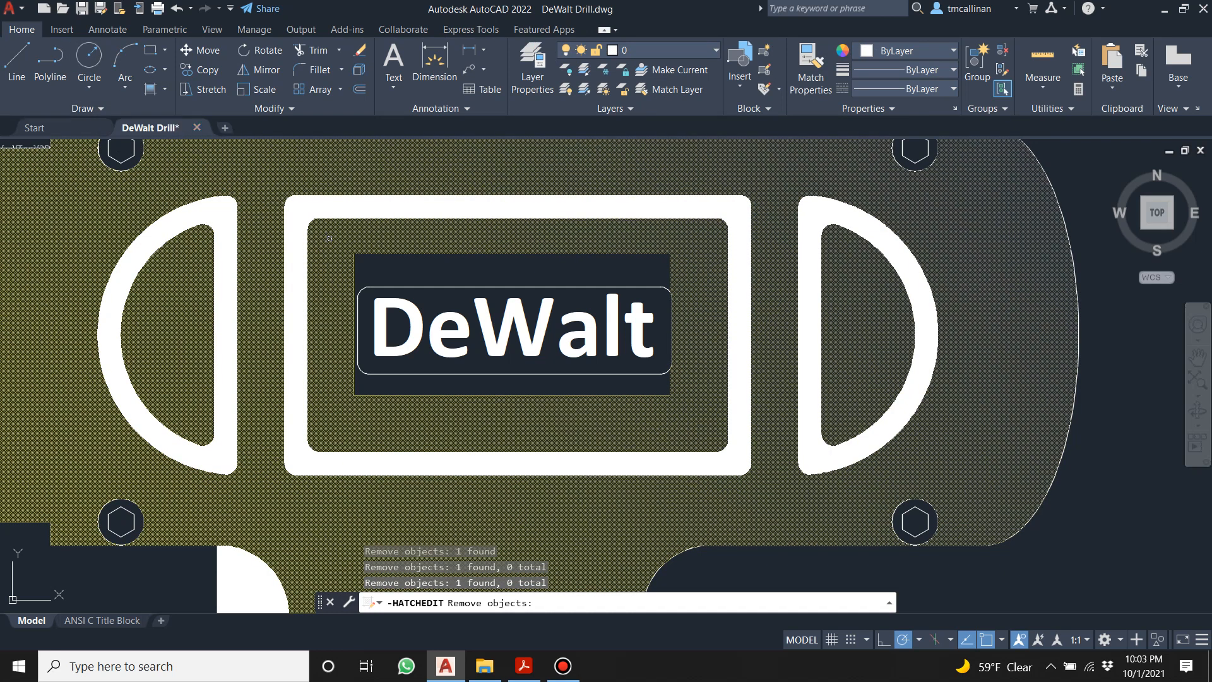
{"action": "left_click", "coordinate": [569, 671]}
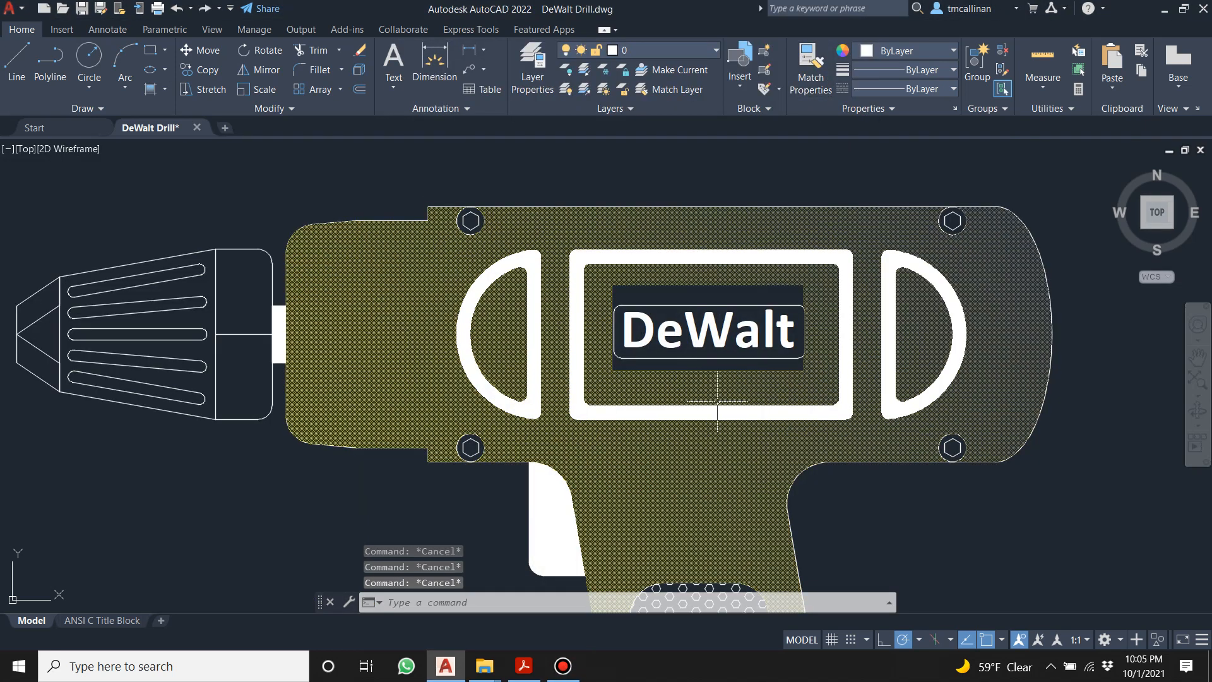
{"action": "scroll", "coordinate": [728, 312], "scroll_direction": "up", "scroll_amount": 2}
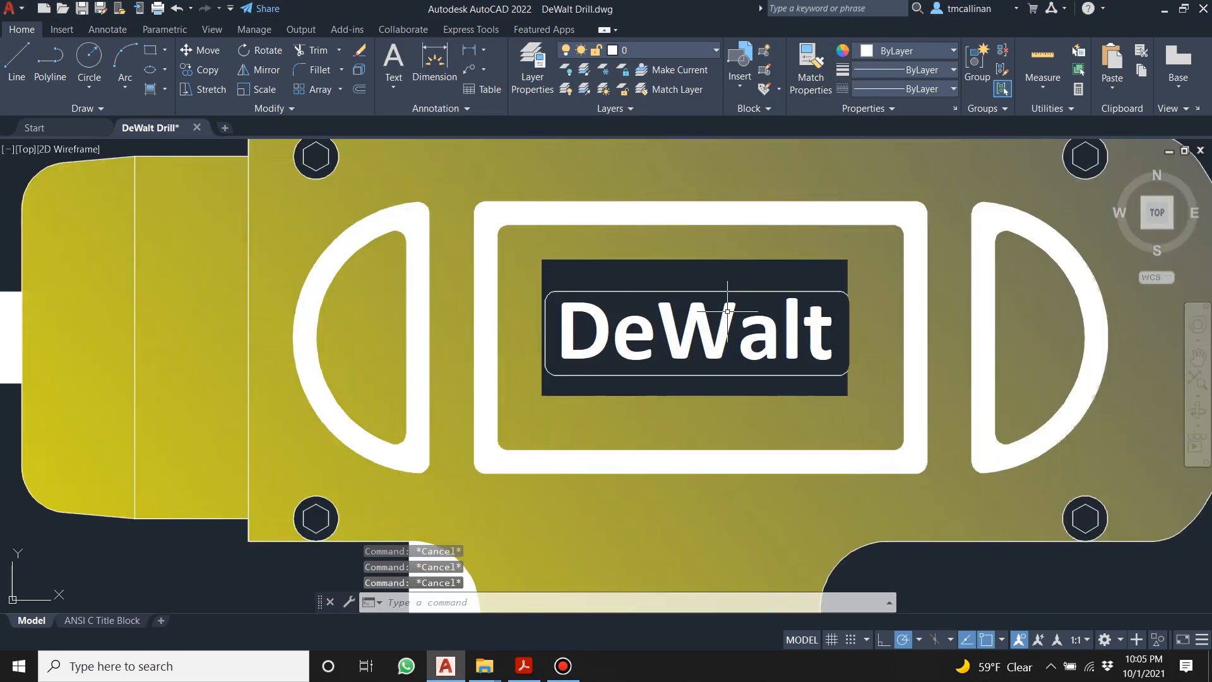
{"action": "scroll", "coordinate": [738, 319], "scroll_direction": "up", "scroll_amount": 1}
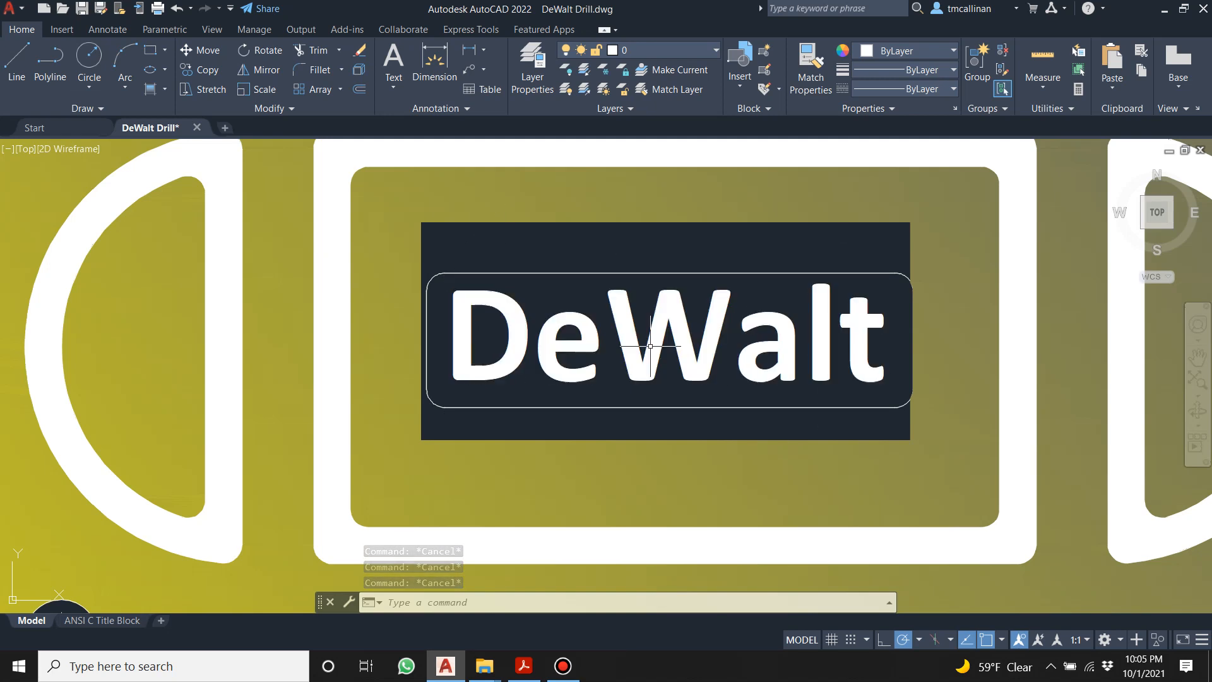
Move the DeWalt lettering out of its rounded rectangle to the empty space above the drill body.
{"action": "scroll", "coordinate": [637, 346], "scroll_direction": "down", "scroll_amount": 5}
{"action": "left_click", "coordinate": [629, 346]}
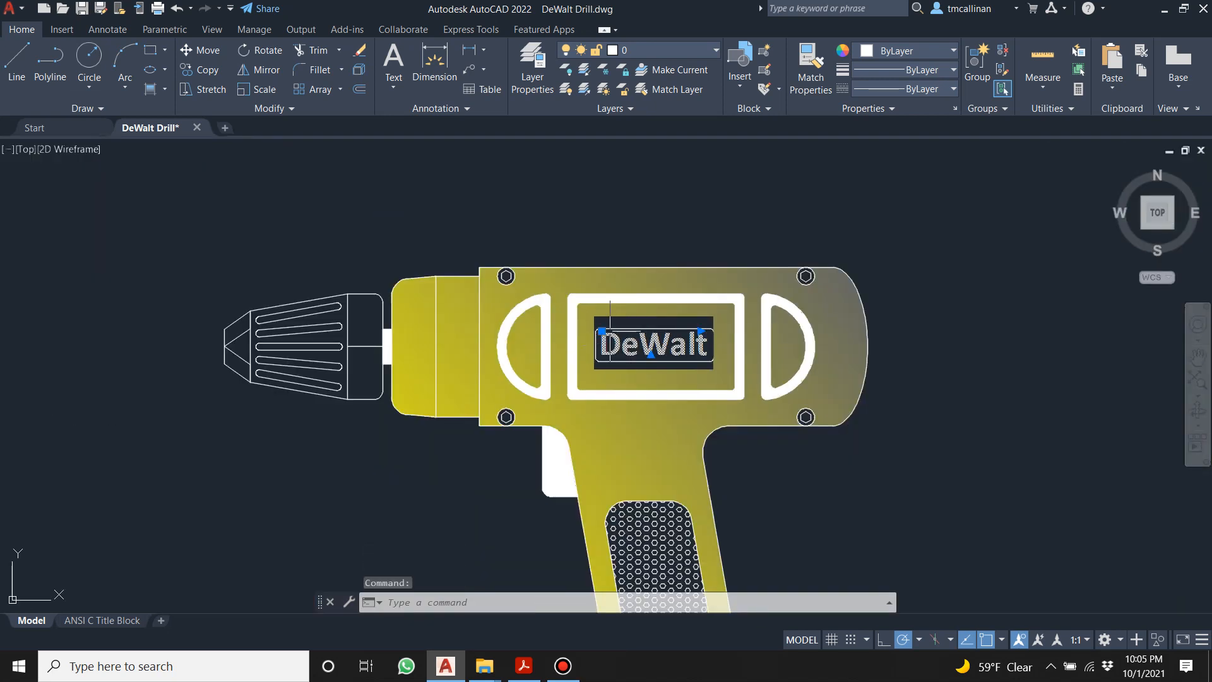
{"action": "left_click", "coordinate": [603, 330]}
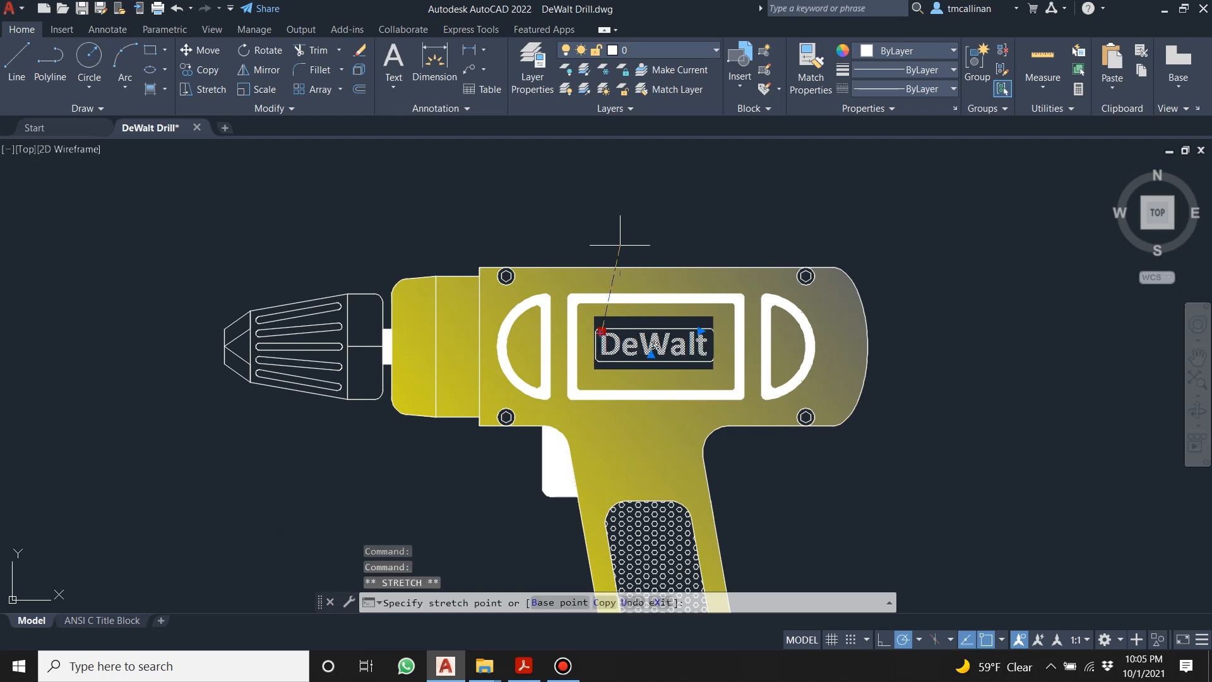
{"action": "left_click", "coordinate": [615, 199]}
{"action": "key", "text": "Escape"}
{"action": "key", "text": "Escape"}
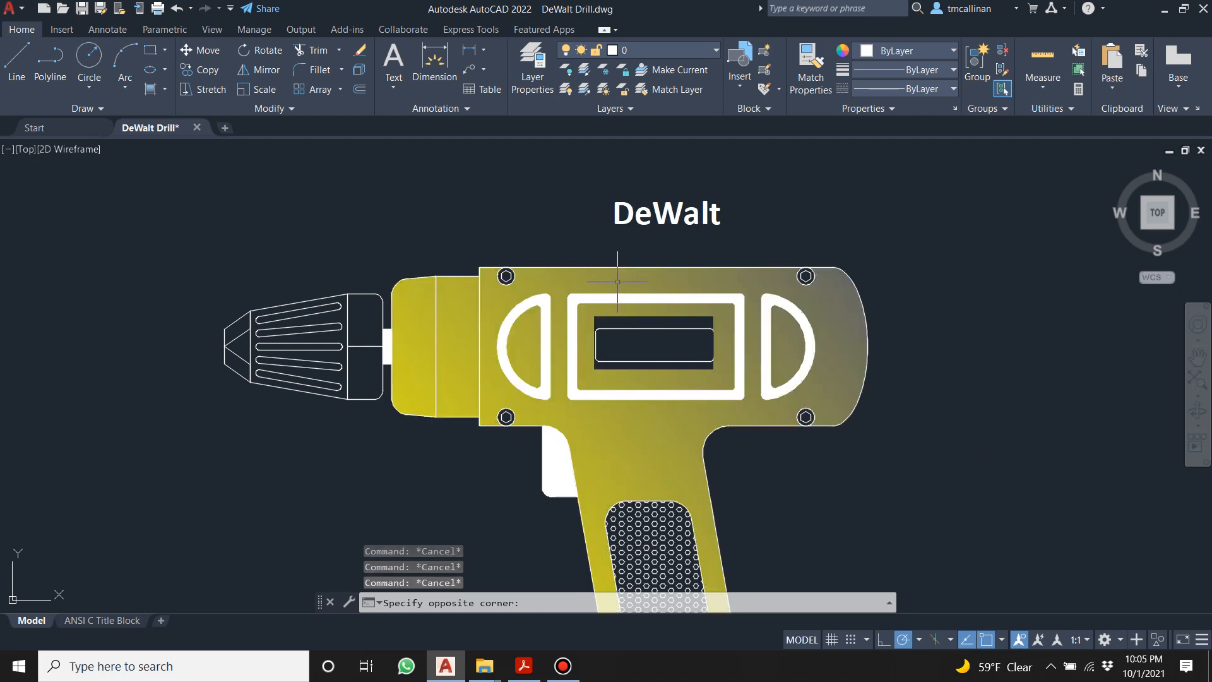
Delete the existing body gradient and apply a new gradient to the body and handle, both front collar sections and the upper battery base.
{"action": "left_click", "coordinate": [618, 281]}
{"action": "key", "text": "Delete"}
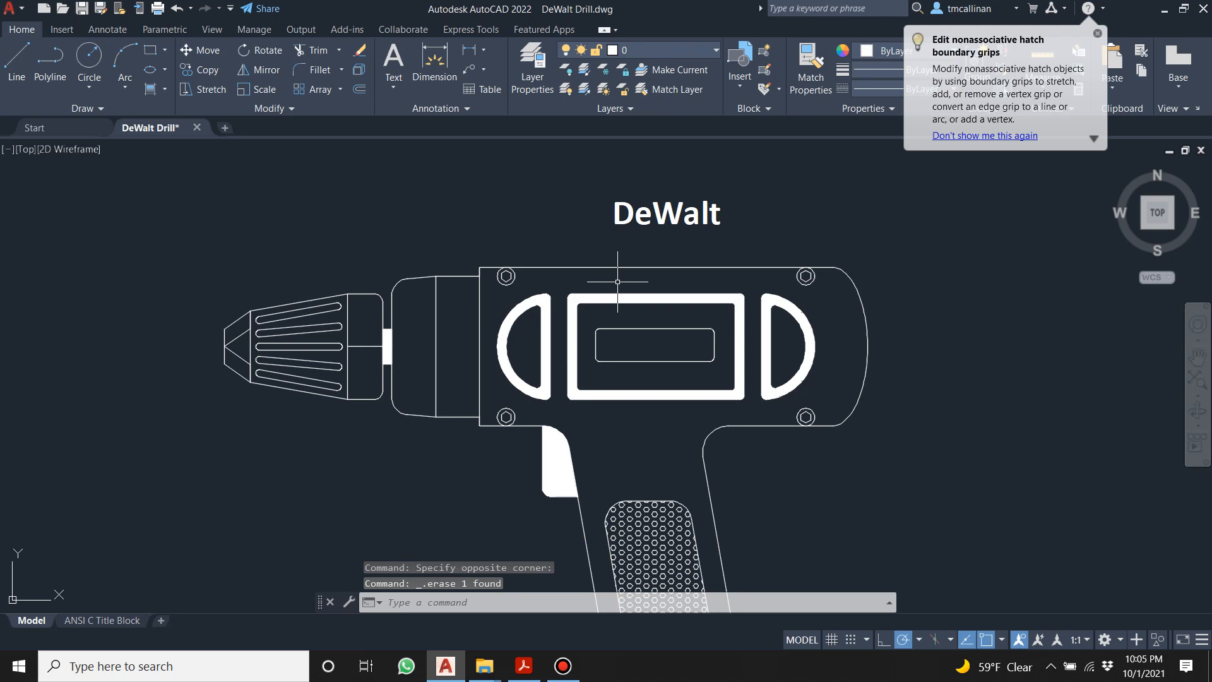
{"action": "left_click", "coordinate": [150, 89]}
{"action": "left_click", "coordinate": [568, 274]}
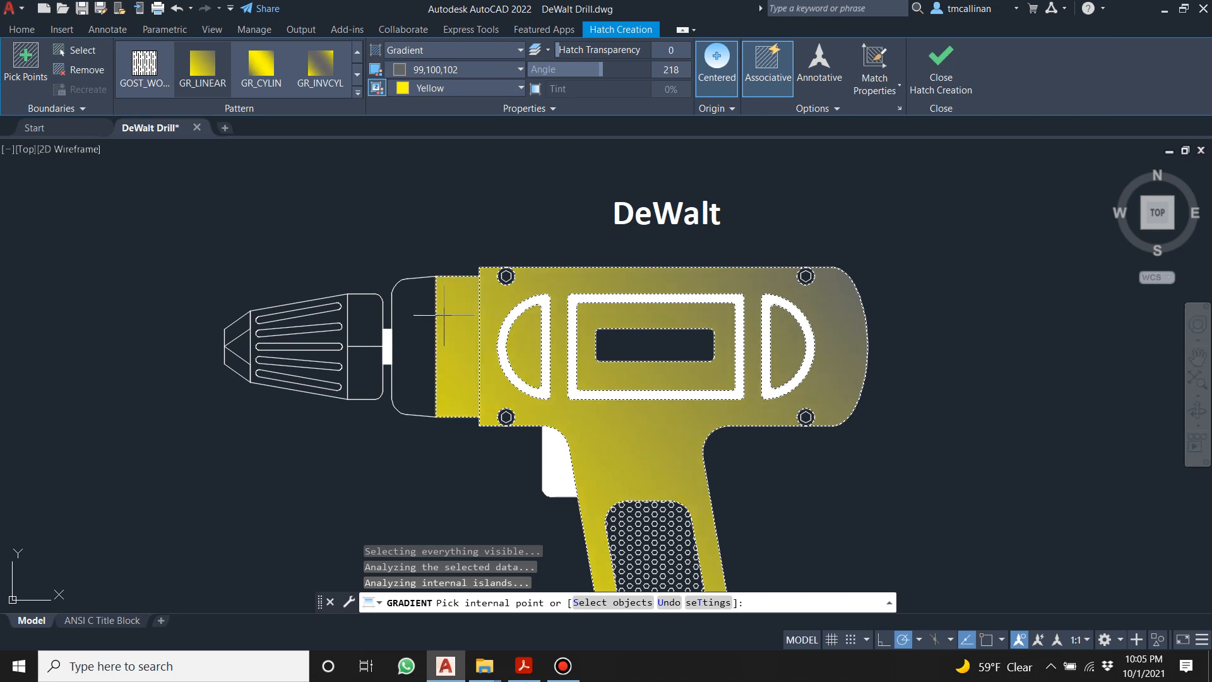
{"action": "left_click", "coordinate": [414, 315]}
{"action": "scroll", "coordinate": [599, 349], "scroll_direction": "down", "scroll_amount": 3}
{"action": "scroll", "coordinate": [646, 436], "scroll_direction": "up", "scroll_amount": 2}
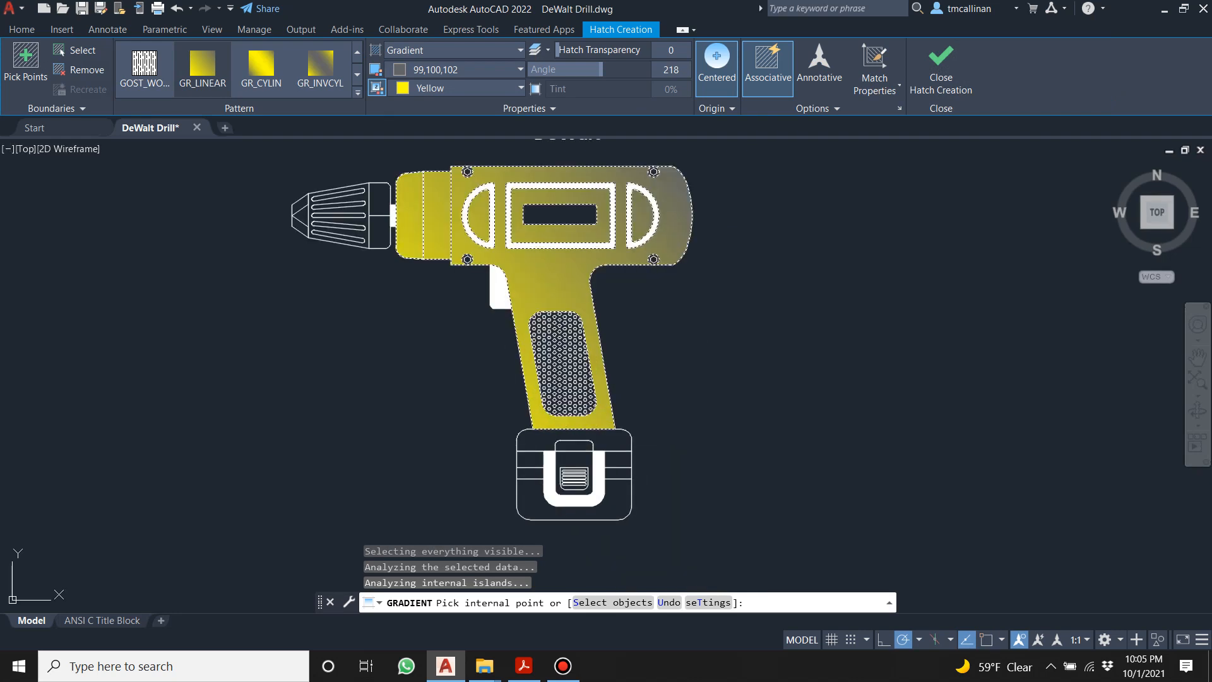
{"action": "left_click", "coordinate": [608, 434]}
{"action": "scroll", "coordinate": [510, 298], "scroll_direction": "up", "scroll_amount": 2}
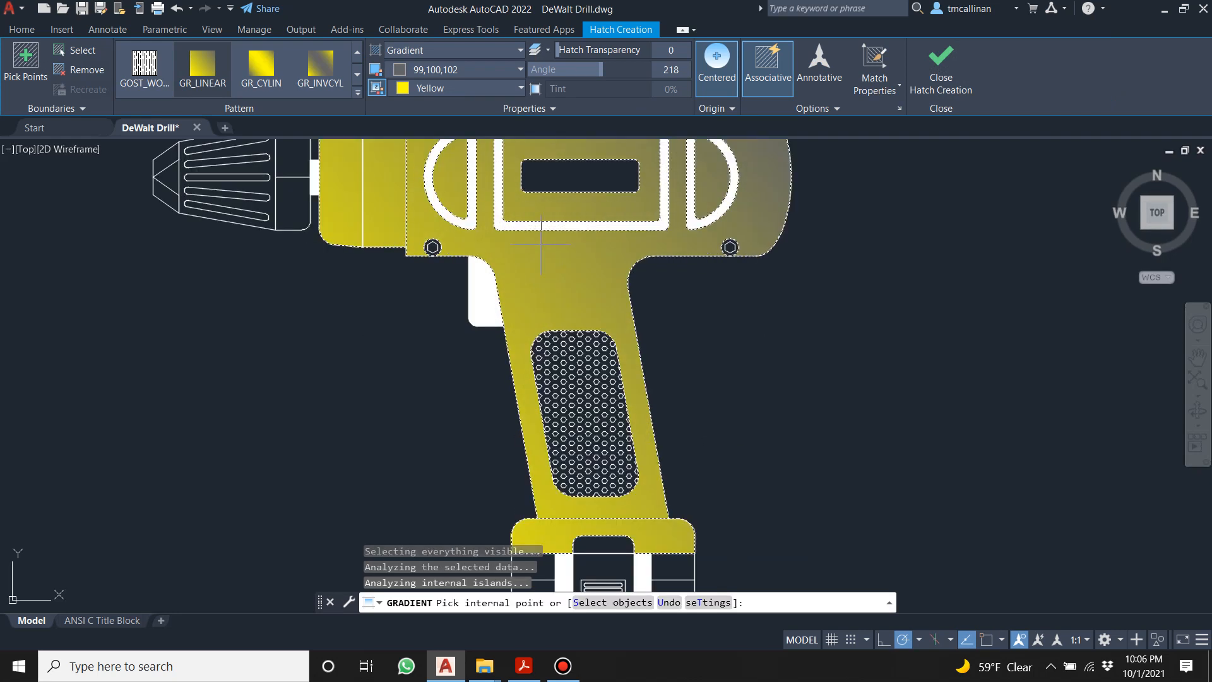
{"action": "scroll", "coordinate": [537, 253], "scroll_direction": "down", "scroll_amount": 3}
{"action": "scroll", "coordinate": [573, 166], "scroll_direction": "up", "scroll_amount": 2}
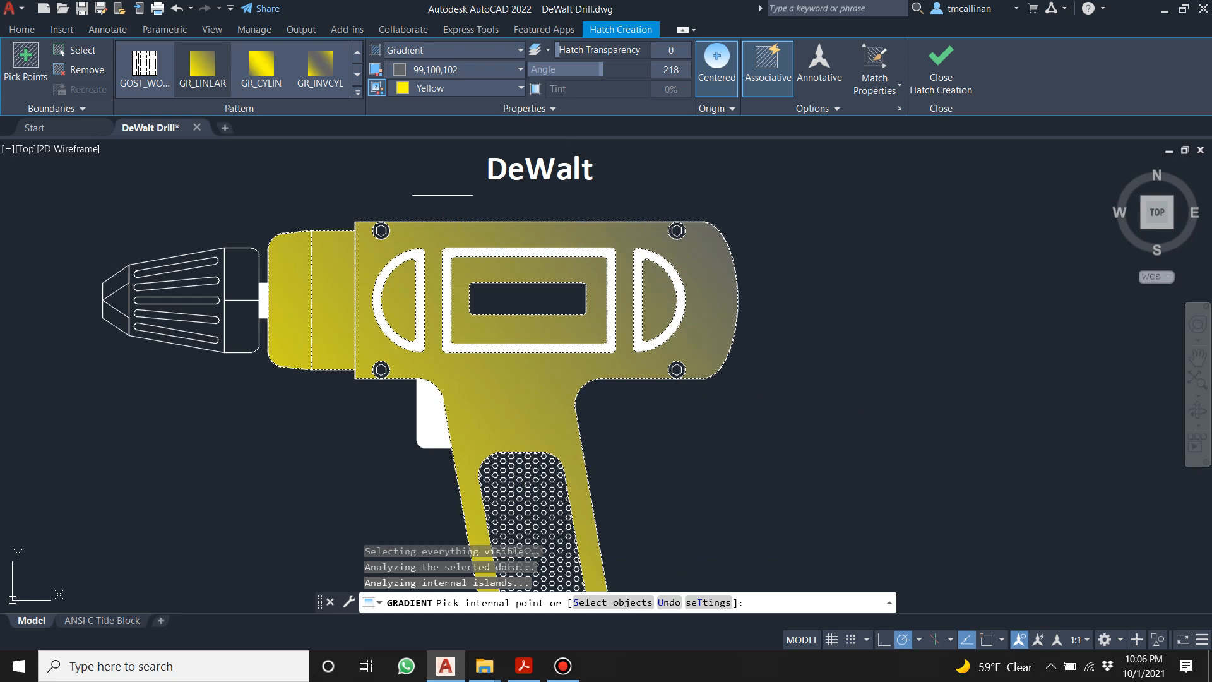
Darken the gradient's gray color to 61,61,62 and finish the hatch.
{"action": "left_click", "coordinate": [436, 70]}
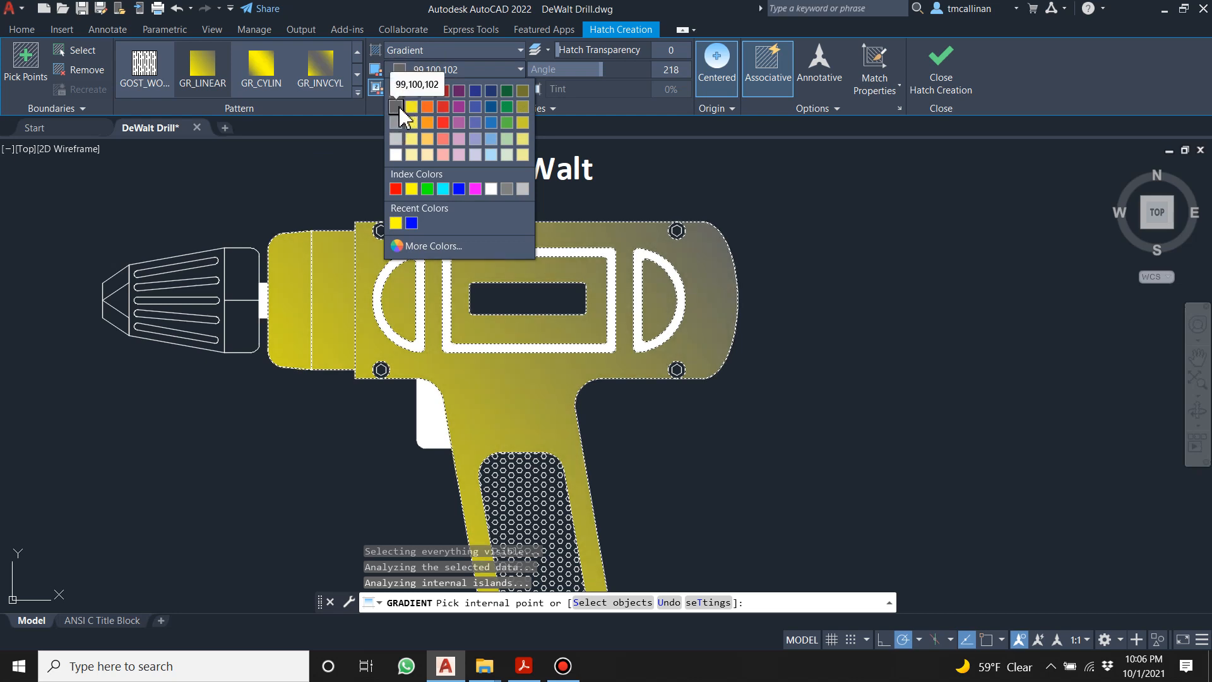
{"action": "left_click", "coordinate": [397, 106]}
{"action": "left_click", "coordinate": [407, 69]}
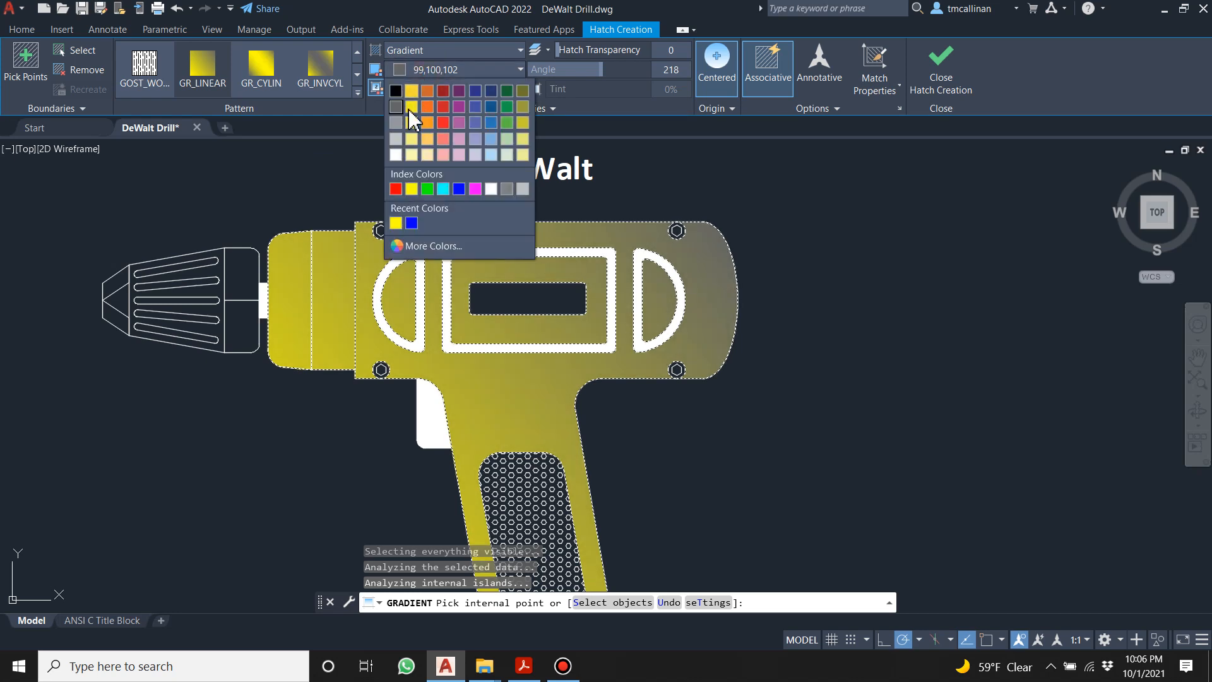
{"action": "left_click", "coordinate": [421, 246]}
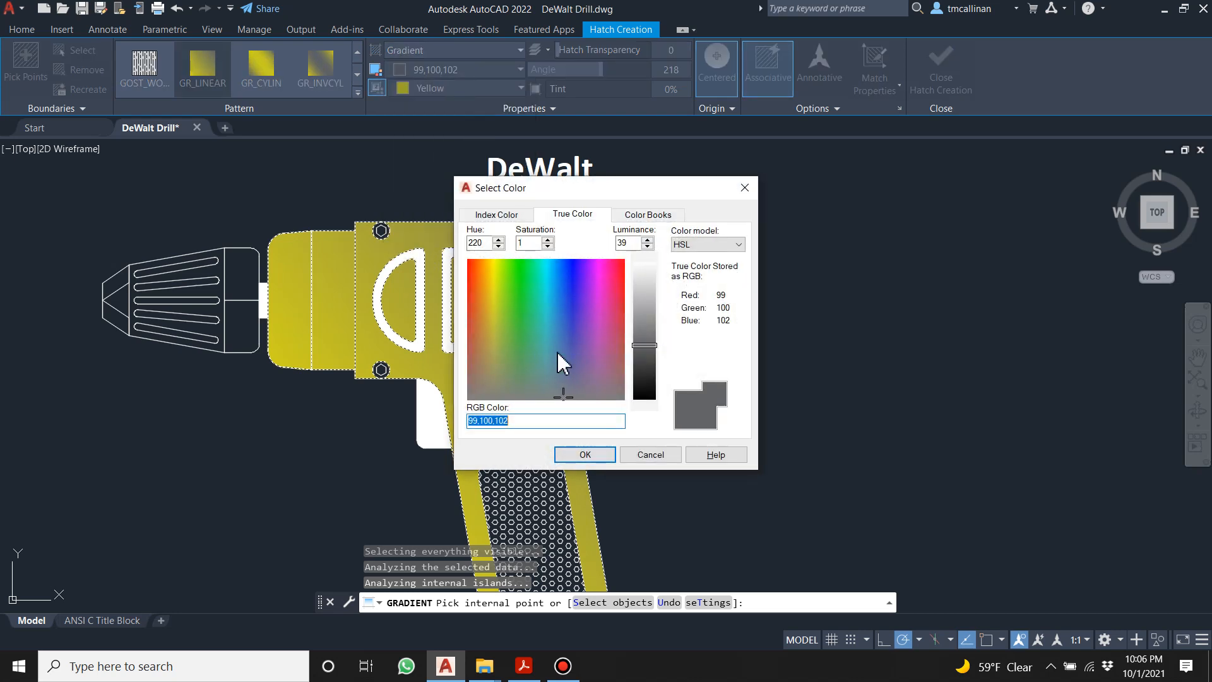
{"action": "left_click_drag", "start_coordinate": [637, 388], "coordinate": [655, 371]}
{"action": "left_click_drag", "start_coordinate": [630, 197], "coordinate": [1001, 185]}
{"action": "left_click_drag", "start_coordinate": [1026, 337], "coordinate": [1016, 359]}
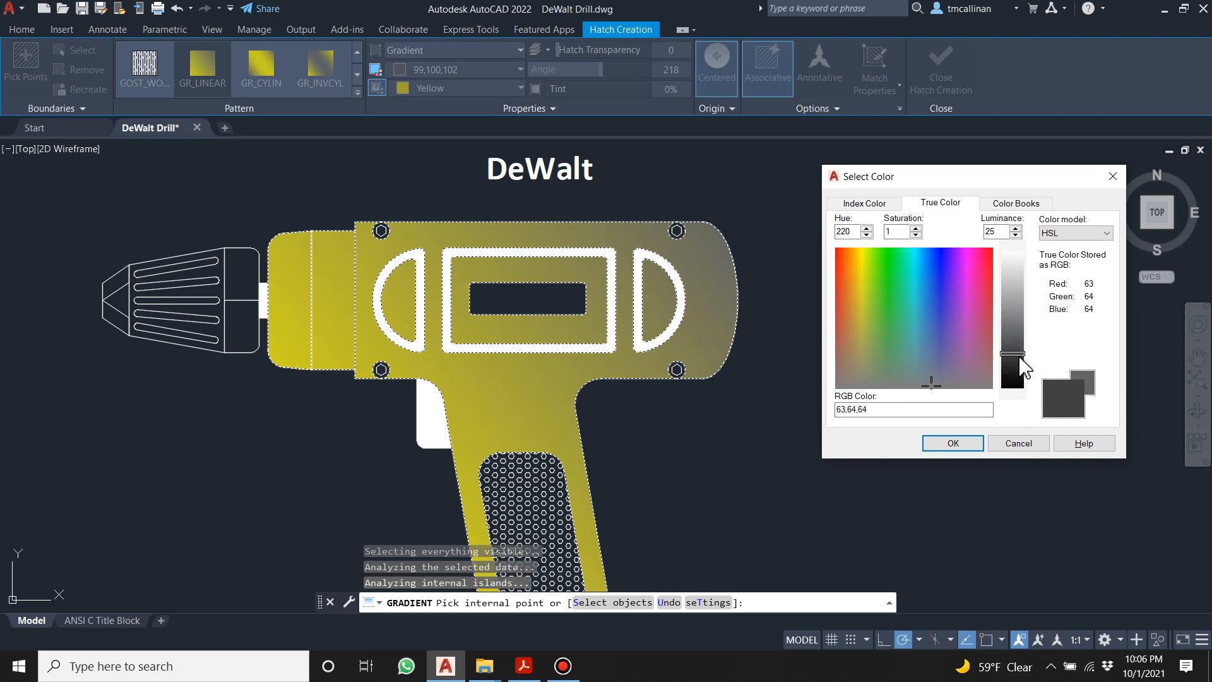
{"action": "left_click", "coordinate": [952, 444]}
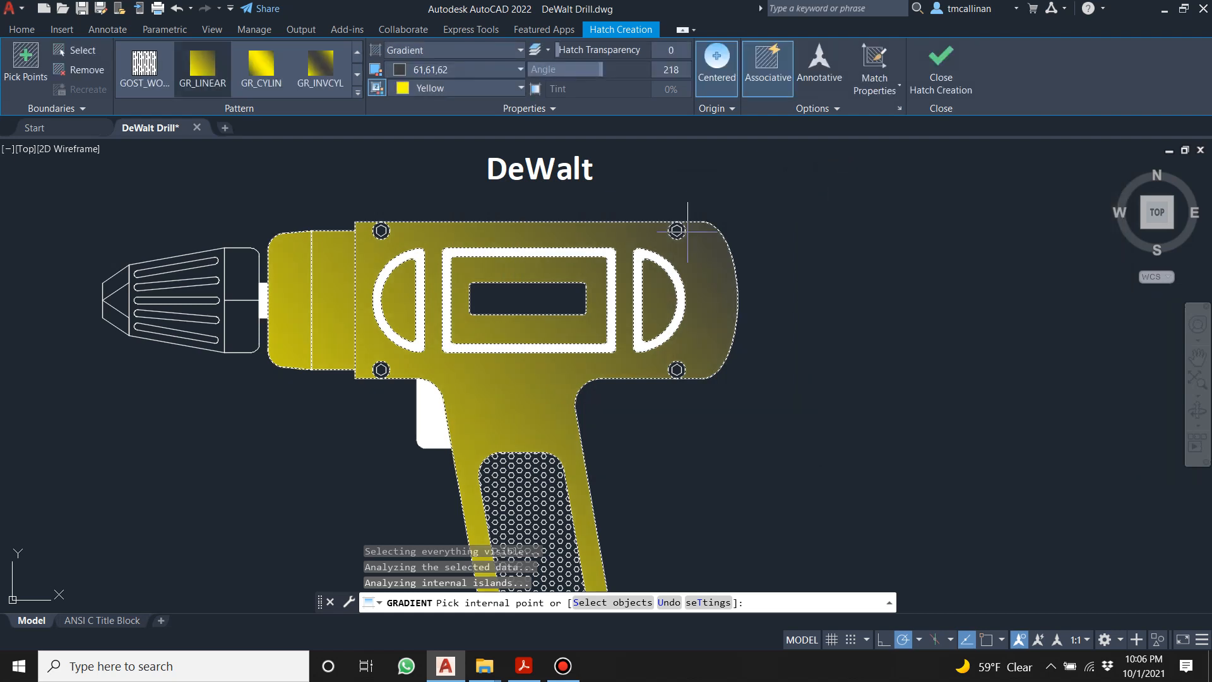
{"action": "left_click", "coordinate": [407, 73]}
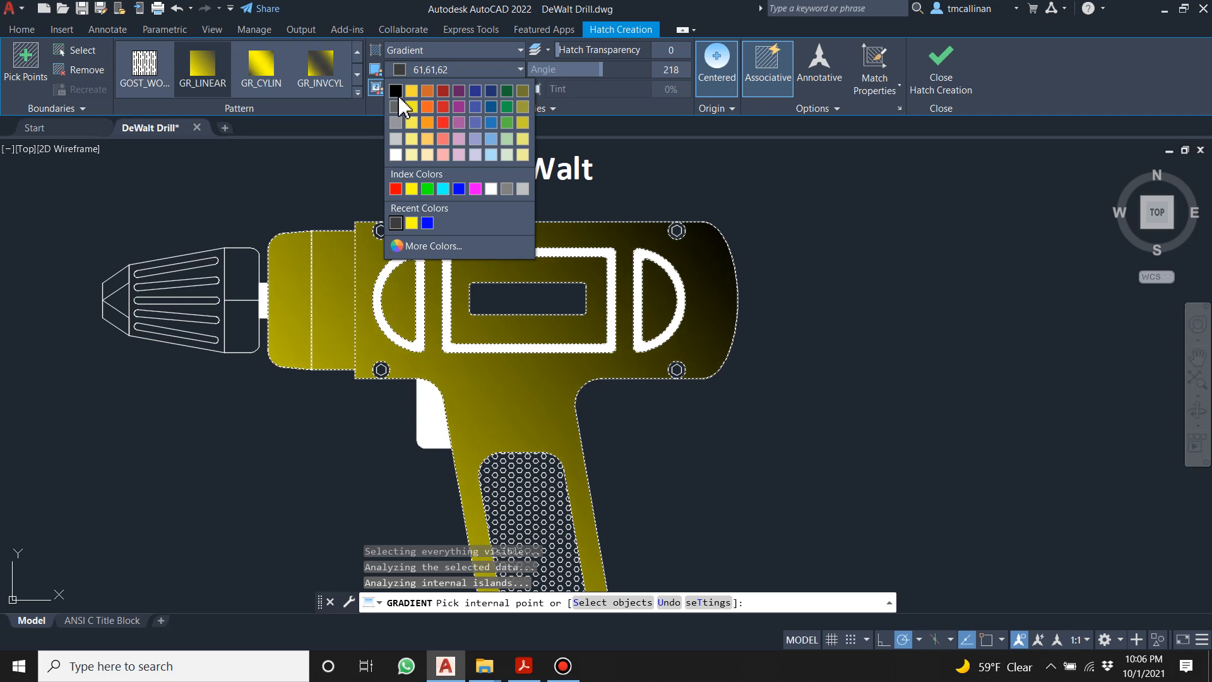
{"action": "left_click", "coordinate": [409, 222]}
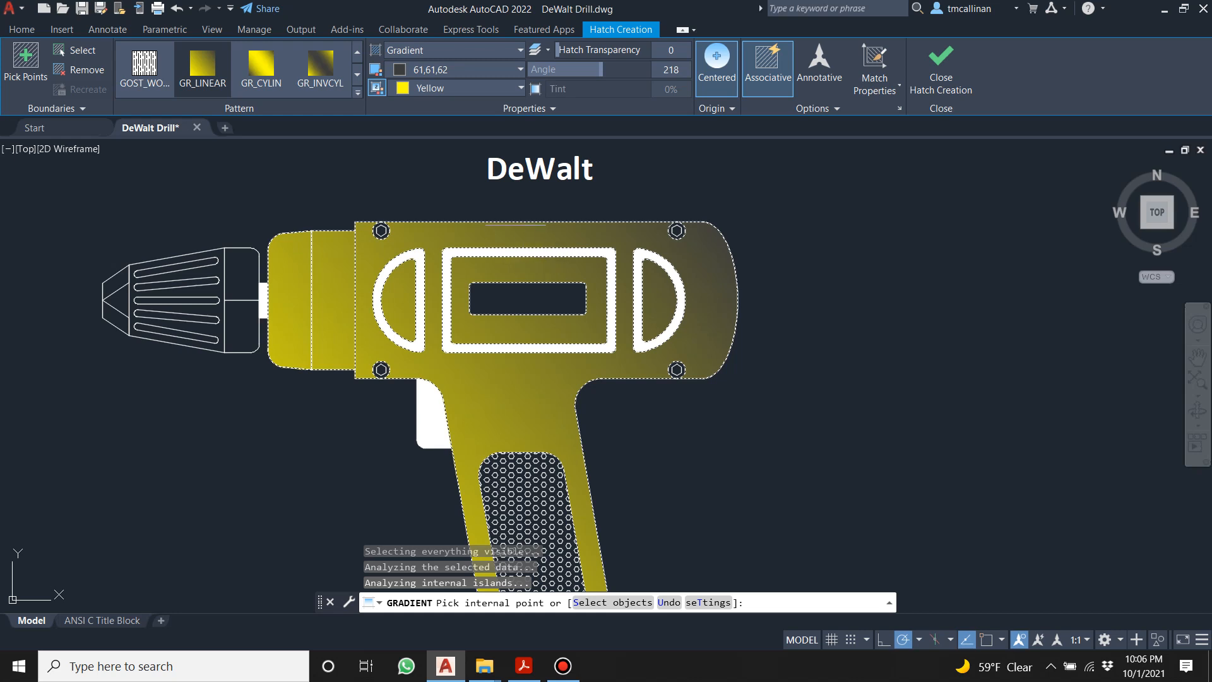
{"action": "scroll", "coordinate": [498, 199], "scroll_direction": "down", "scroll_amount": 2}
{"action": "key", "text": "Escape"}
Move the DeWalt lettering from above the drill back into the unfilled rounded rectangle on the body.
{"action": "scroll", "coordinate": [492, 190], "scroll_direction": "up", "scroll_amount": 3}
{"action": "left_click", "coordinate": [490, 183]}
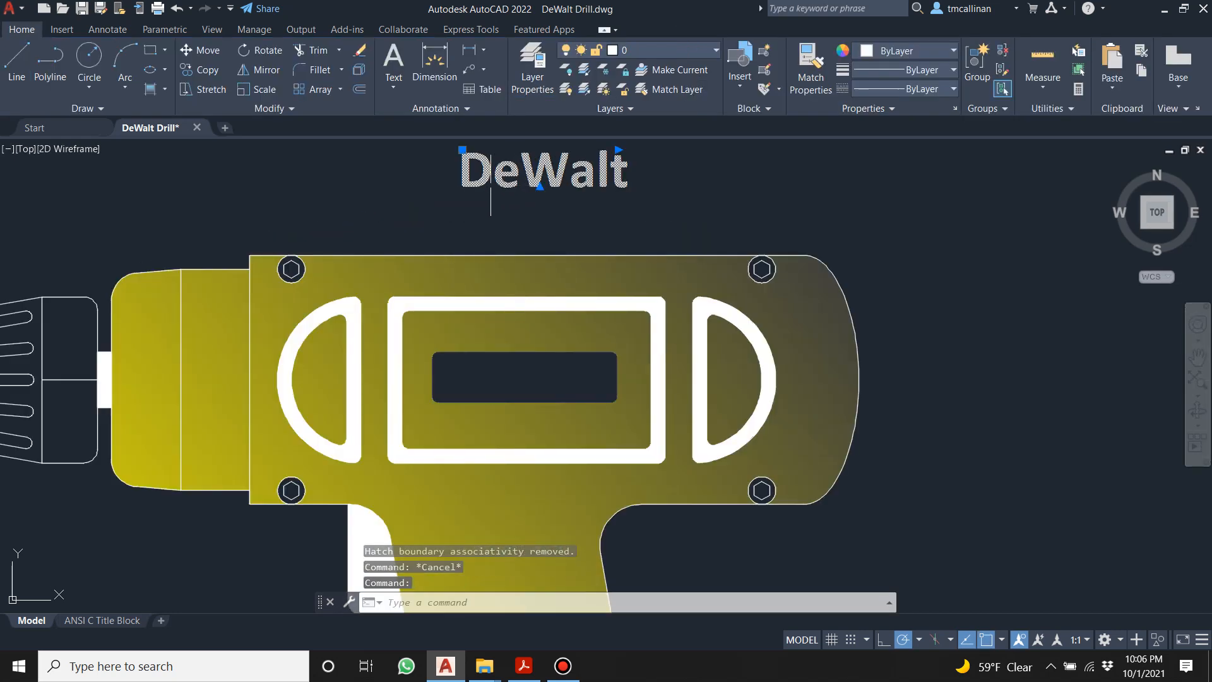
{"action": "left_click", "coordinate": [463, 150]}
{"action": "scroll", "coordinate": [441, 349], "scroll_direction": "up", "scroll_amount": 2}
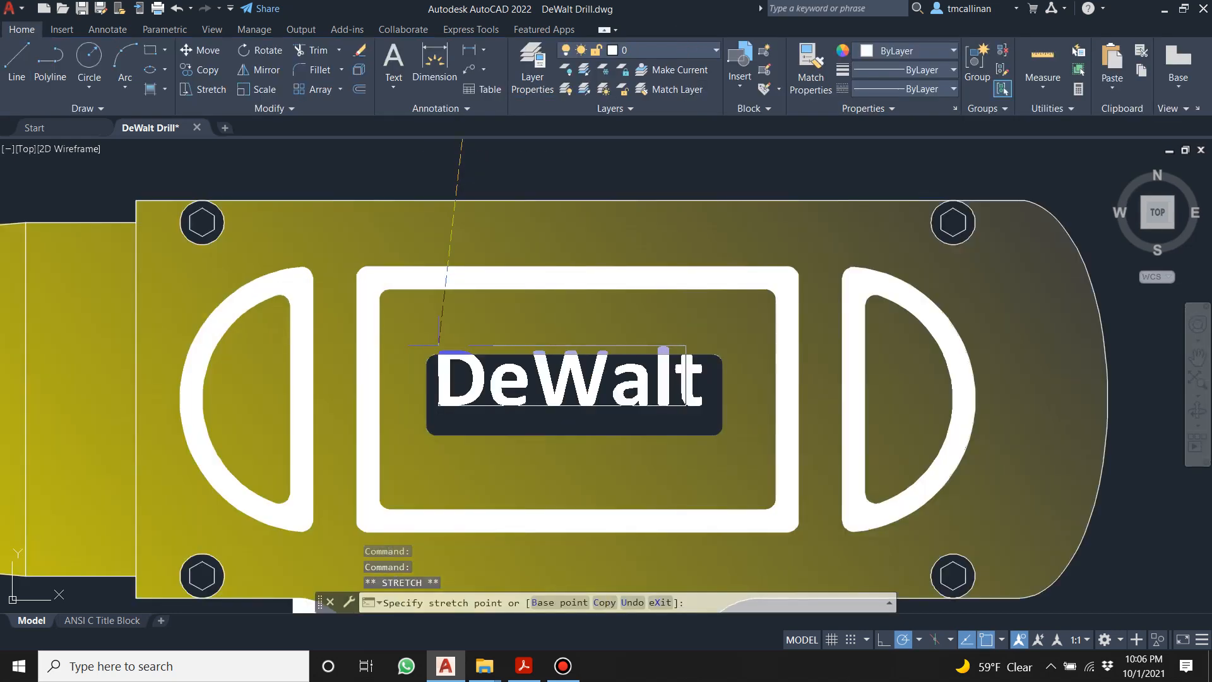
{"action": "key", "text": "Escape"}
{"action": "key", "text": "Escape"}
Nudge the DeWalt lettering slightly to the right to center it in its rounded rectangle.
{"action": "left_click", "coordinate": [450, 374]}
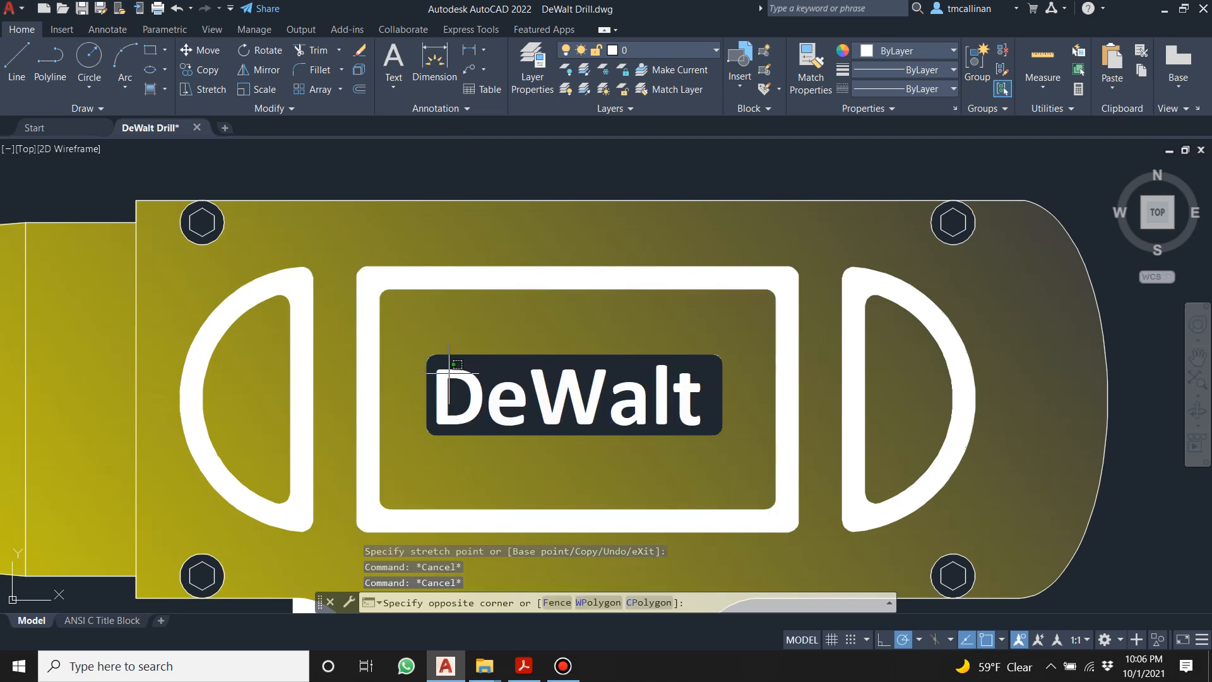
{"action": "scroll", "coordinate": [464, 377], "scroll_direction": "up", "scroll_amount": 2}
{"action": "key", "text": "Escape"}
{"action": "left_click", "coordinate": [447, 367]}
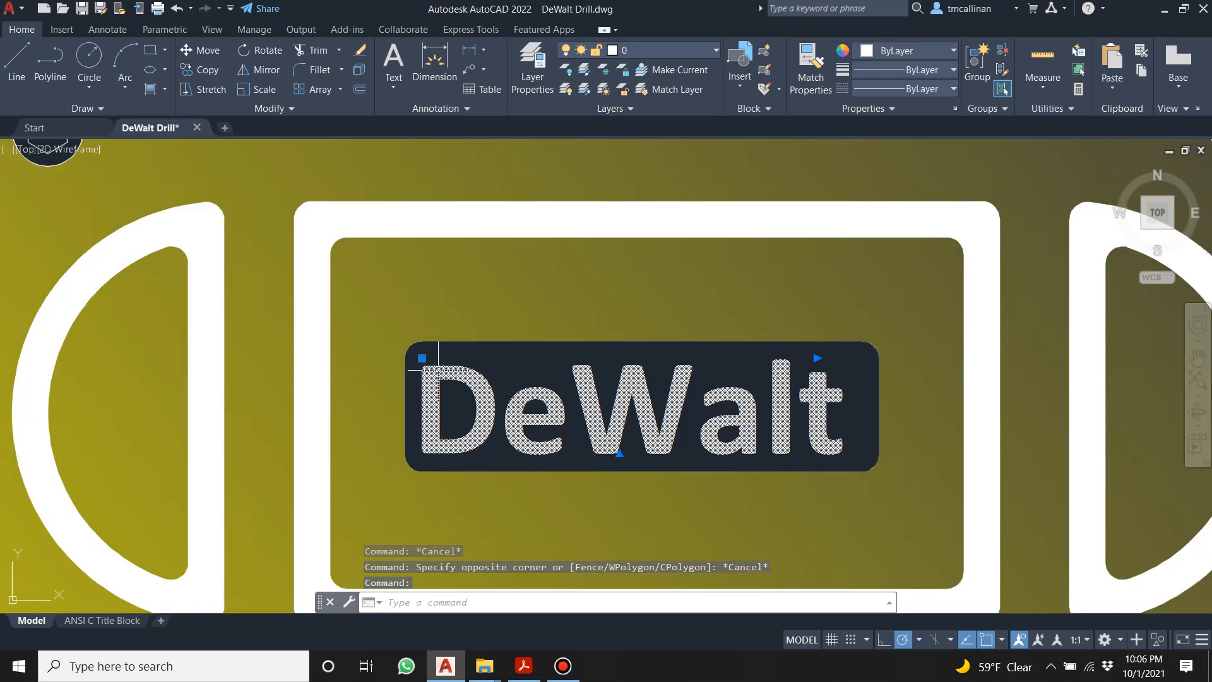
{"action": "left_click", "coordinate": [422, 358]}
{"action": "left_click", "coordinate": [435, 358]}
{"action": "key", "text": "Escape"}
{"action": "scroll", "coordinate": [493, 328], "scroll_direction": "down", "scroll_amount": 8}
{"action": "key", "text": "Escape"}
{"action": "key", "text": "Escape"}
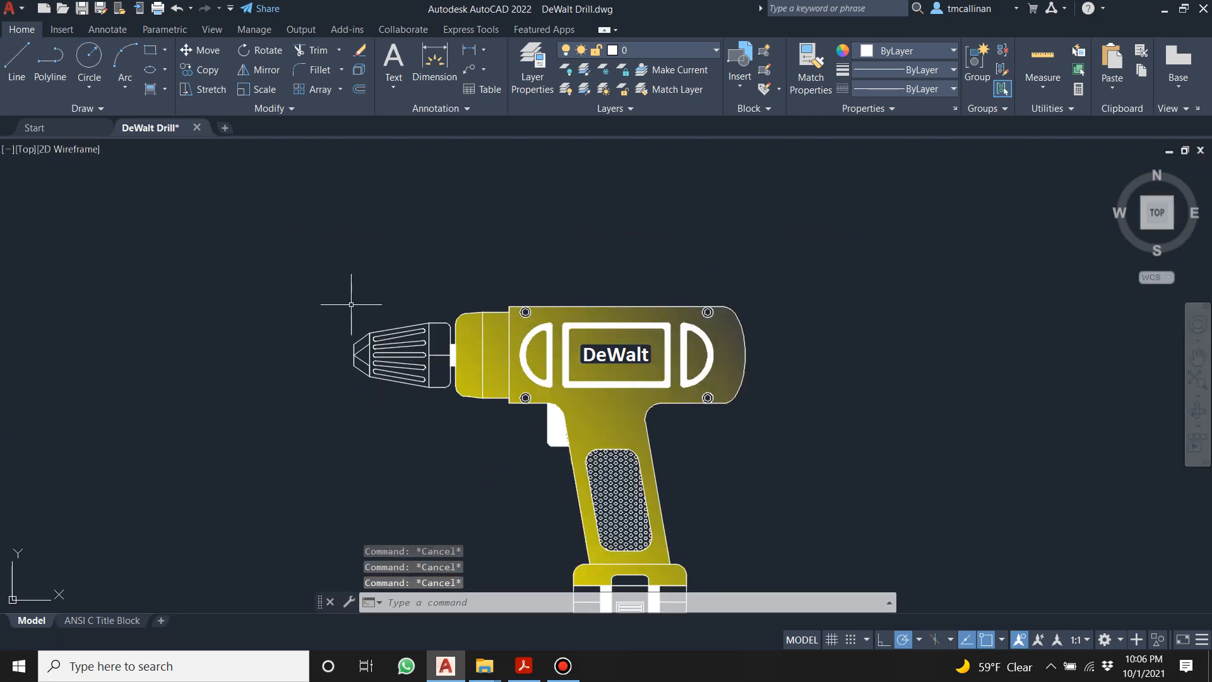
Fill the battery's side bands, lower part and center latch area with the yellow and 61,61,62 gray gradient.
{"action": "scroll", "coordinate": [408, 288], "scroll_direction": "up", "scroll_amount": 2}
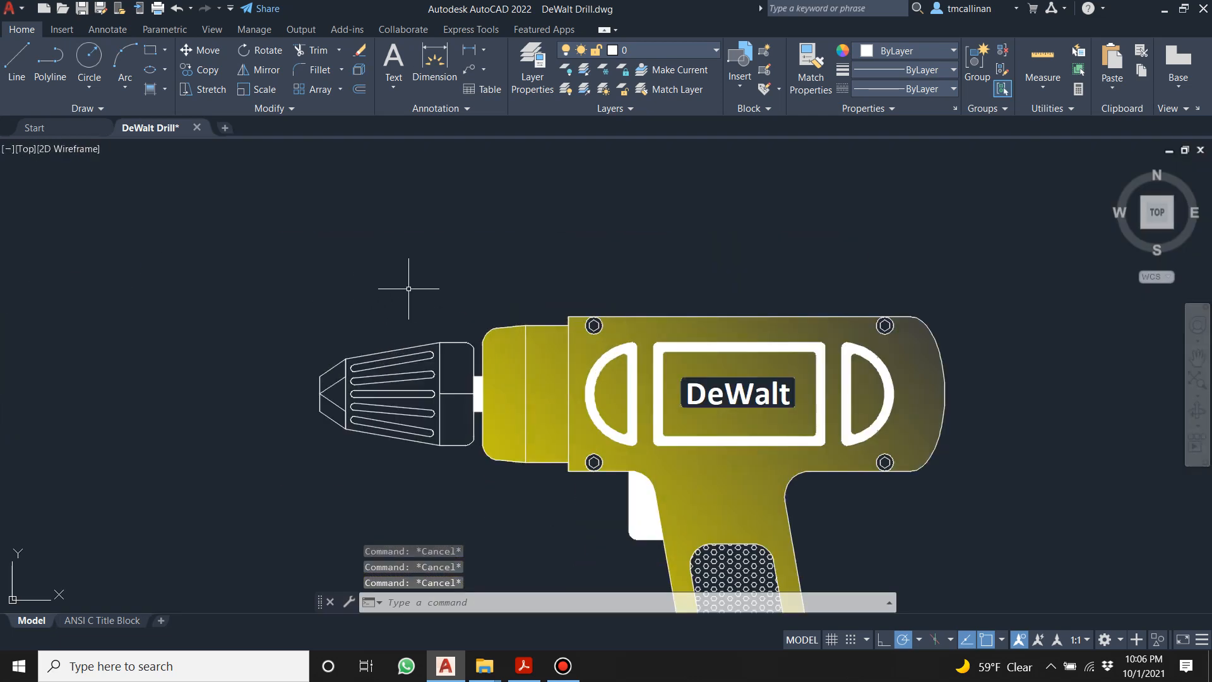
{"action": "scroll", "coordinate": [483, 325], "scroll_direction": "down", "scroll_amount": 2}
{"action": "mouse_move", "coordinate": [624, 339]}
{"action": "middle_mouse_down"}
{"action": "mouse_move", "coordinate": [695, 276]}
{"action": "mouse_move", "coordinate": [711, 240]}
{"action": "middle_mouse_up"}
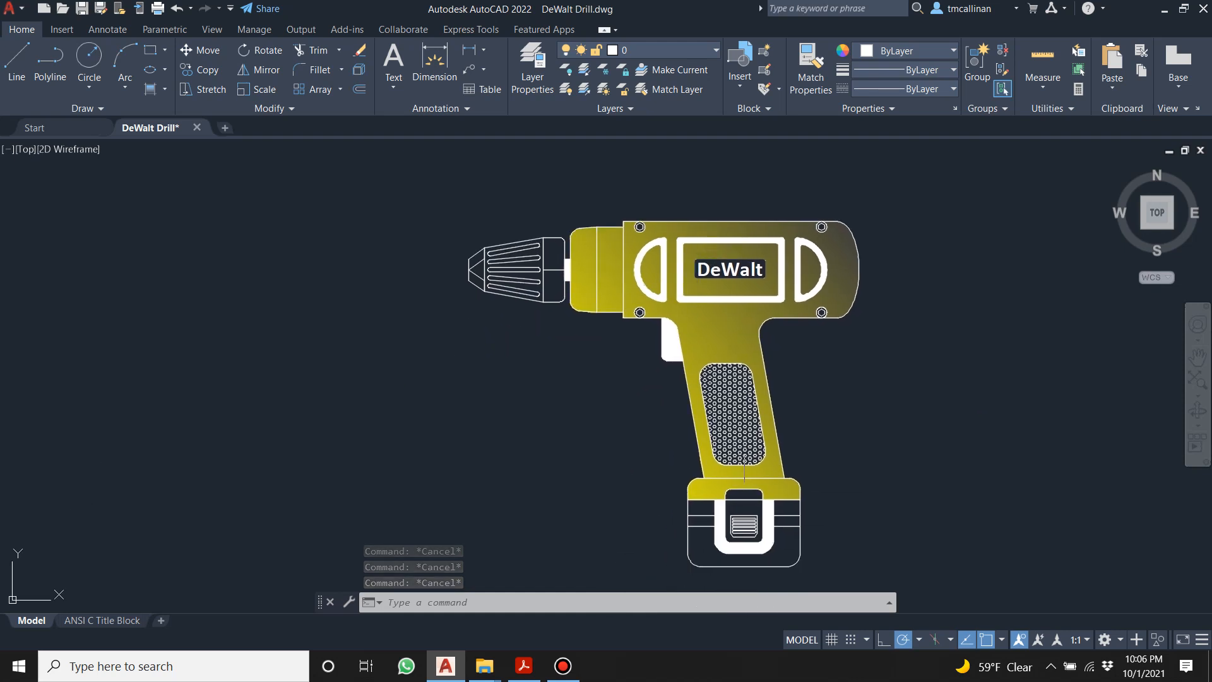
{"action": "scroll", "coordinate": [855, 572], "scroll_direction": "up", "scroll_amount": 1}
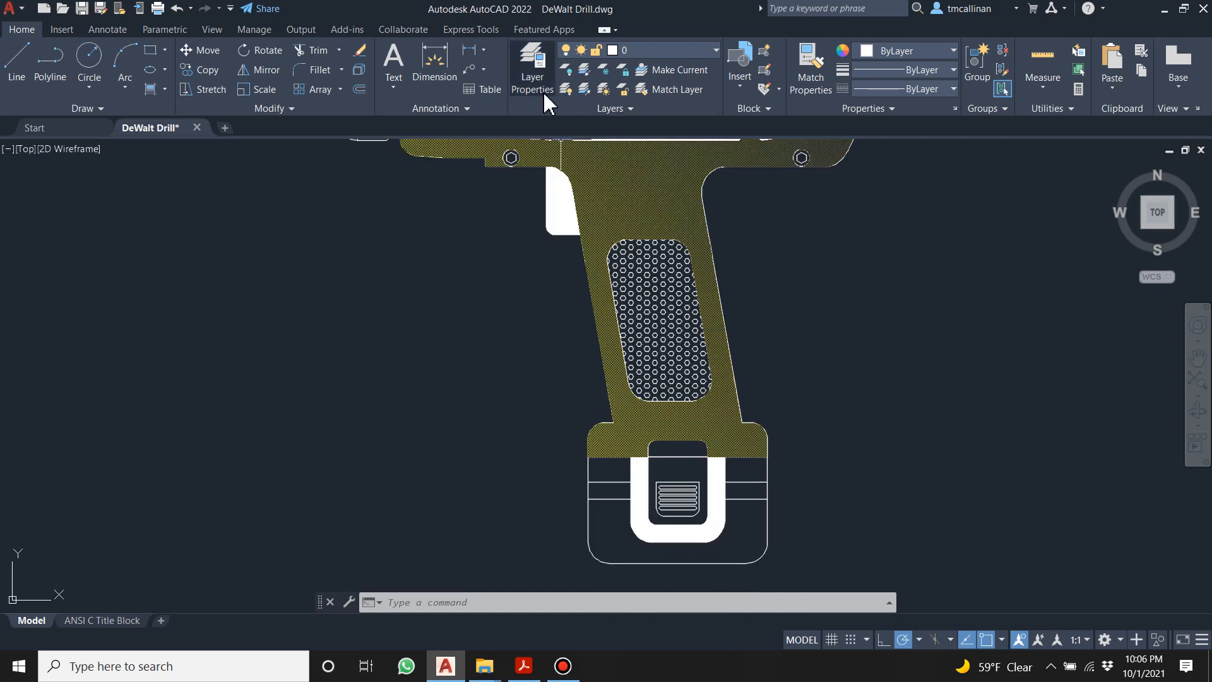
{"action": "left_click", "coordinate": [150, 89]}
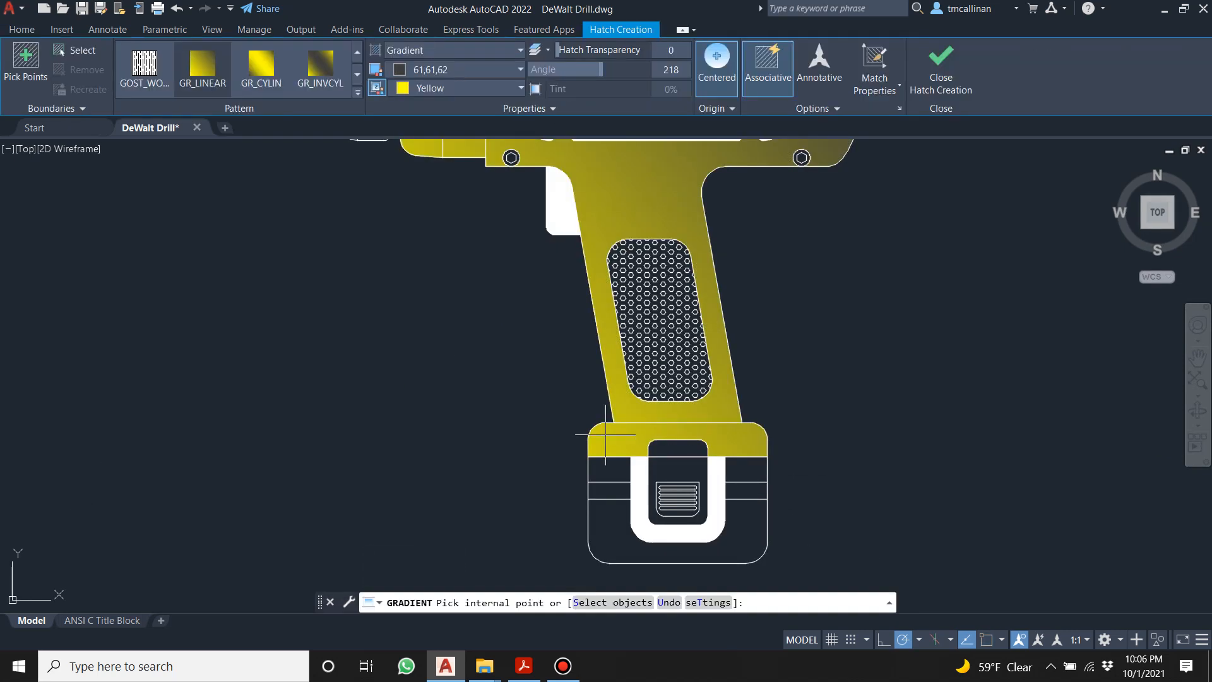
{"action": "scroll", "coordinate": [731, 481], "scroll_direction": "up", "scroll_amount": 2}
{"action": "left_click", "coordinate": [745, 470]}
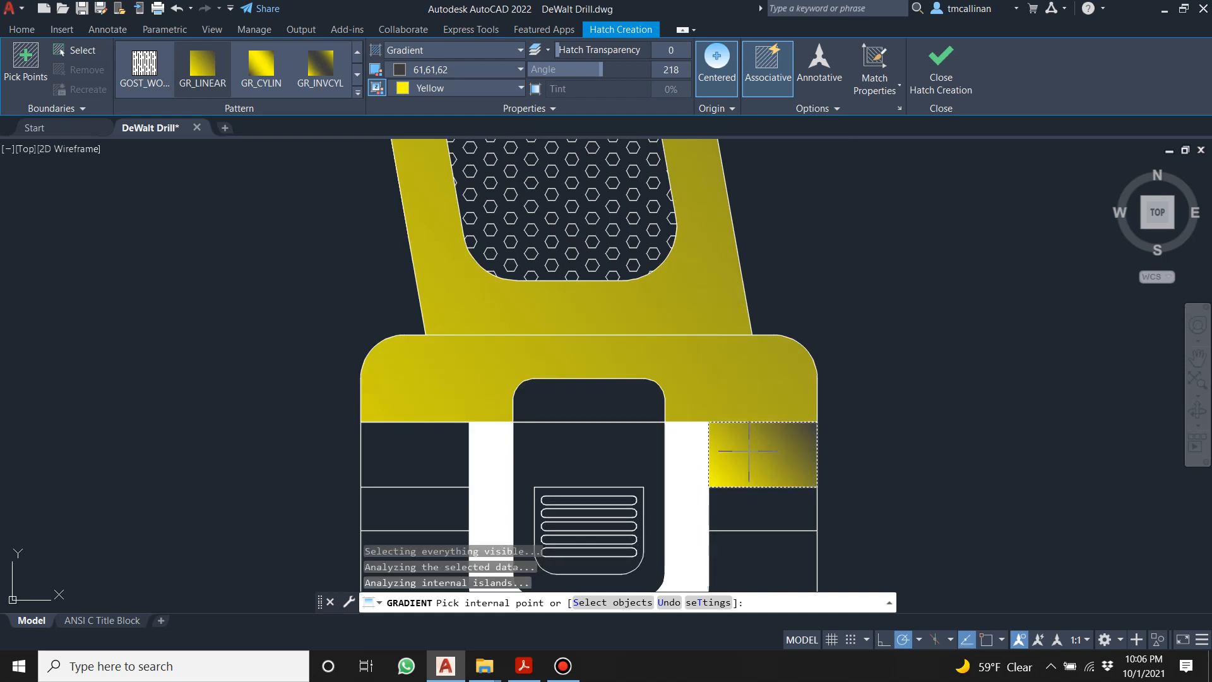
{"action": "left_click", "coordinate": [436, 442]}
{"action": "scroll", "coordinate": [625, 450], "scroll_direction": "down", "scroll_amount": 1}
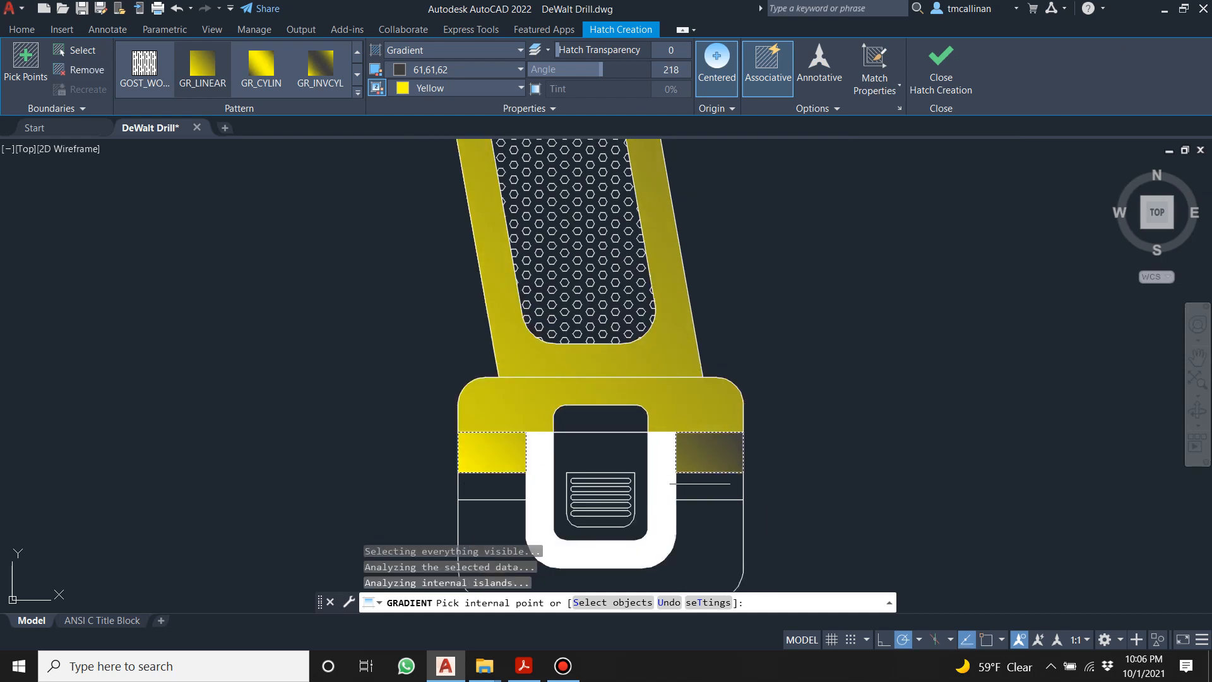
{"action": "left_click", "coordinate": [704, 479]}
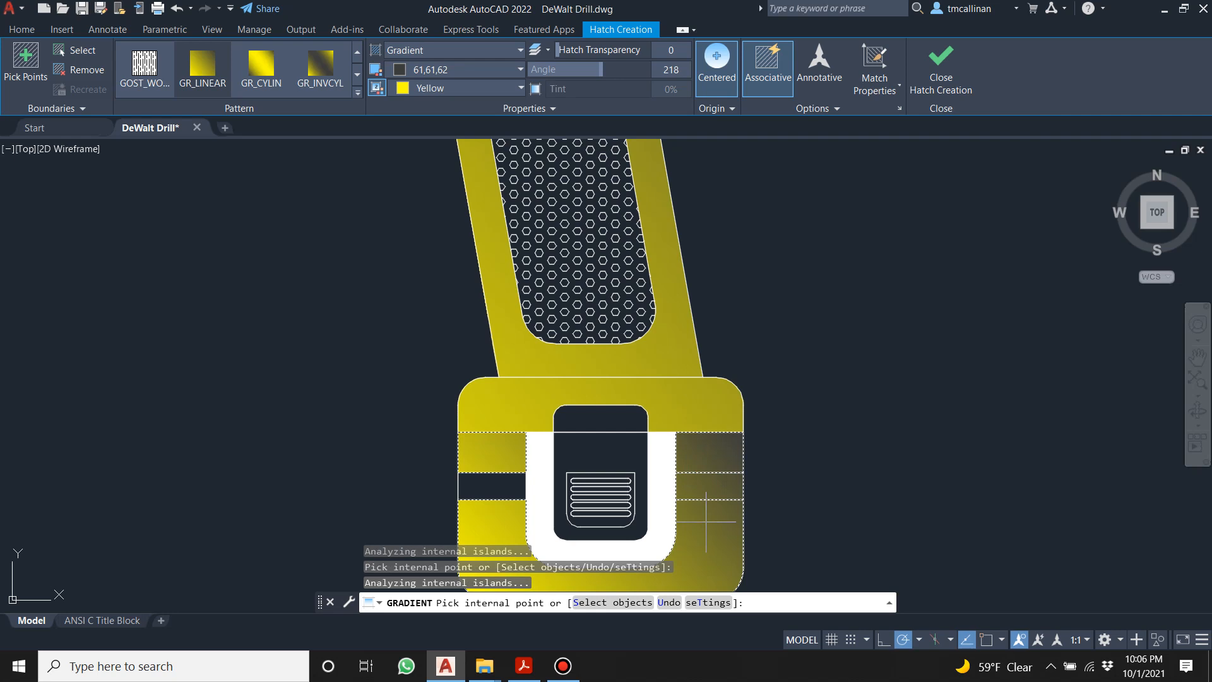
{"action": "left_click", "coordinate": [495, 482]}
{"action": "left_click", "coordinate": [584, 454]}
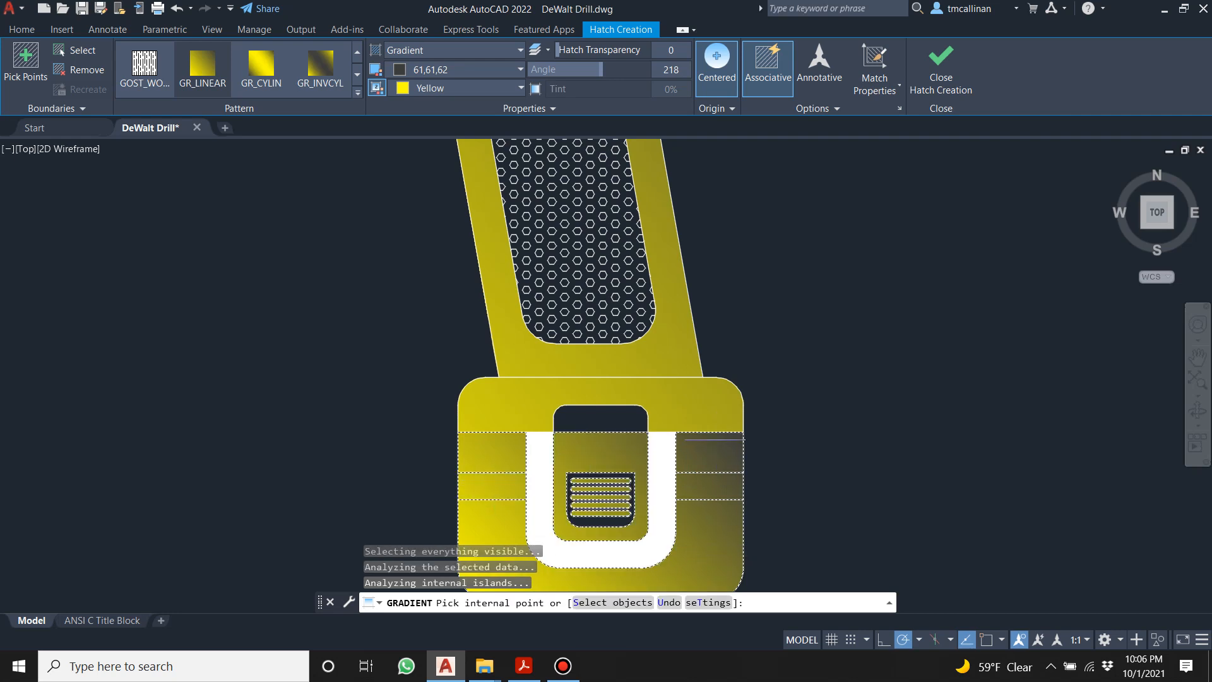
{"action": "scroll", "coordinate": [716, 439], "scroll_direction": "down", "scroll_amount": 2}
{"action": "scroll", "coordinate": [594, 393], "scroll_direction": "up", "scroll_amount": 2}
{"action": "scroll", "coordinate": [684, 460], "scroll_direction": "up", "scroll_amount": 2}
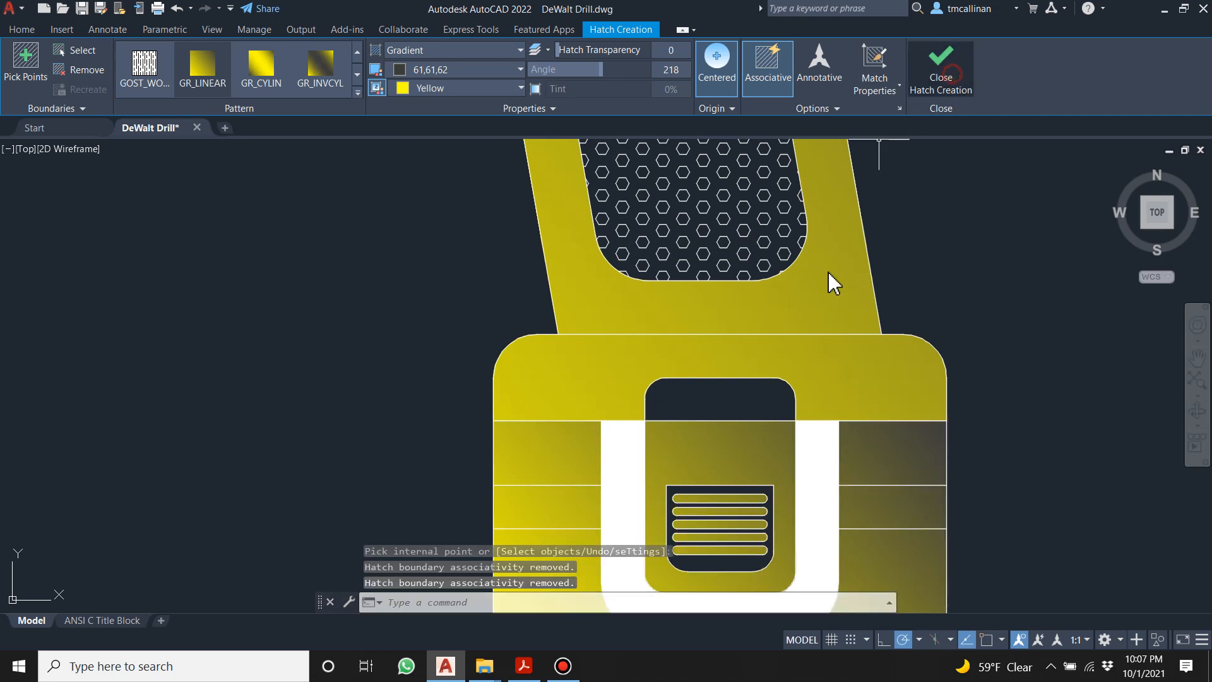
{"action": "key", "text": "Return"}
{"action": "scroll", "coordinate": [701, 315], "scroll_direction": "down", "scroll_amount": 5}
{"action": "key", "text": "Escape"}
{"action": "key", "text": "Escape"}
Undo the yellow and gray gradient on the battery.
{"action": "scroll", "coordinate": [701, 315], "scroll_direction": "up", "scroll_amount": 1}
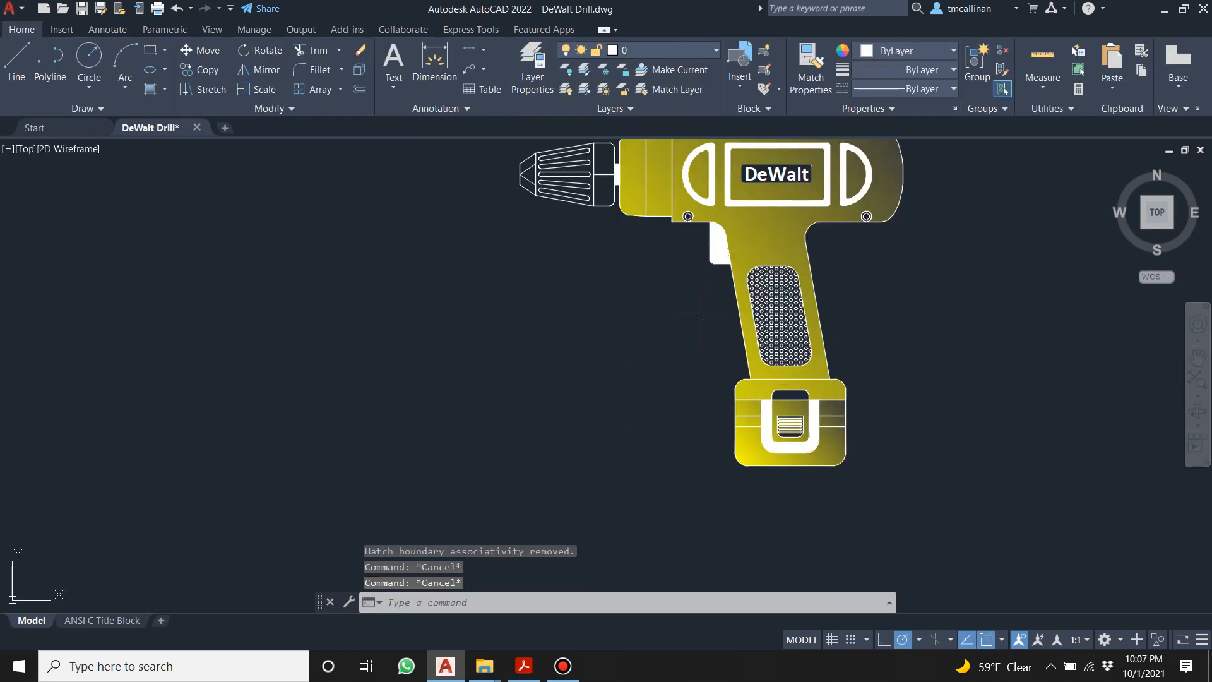
{"action": "key", "text": "ctrl+z"}
{"action": "key", "text": "ctrl+z"}
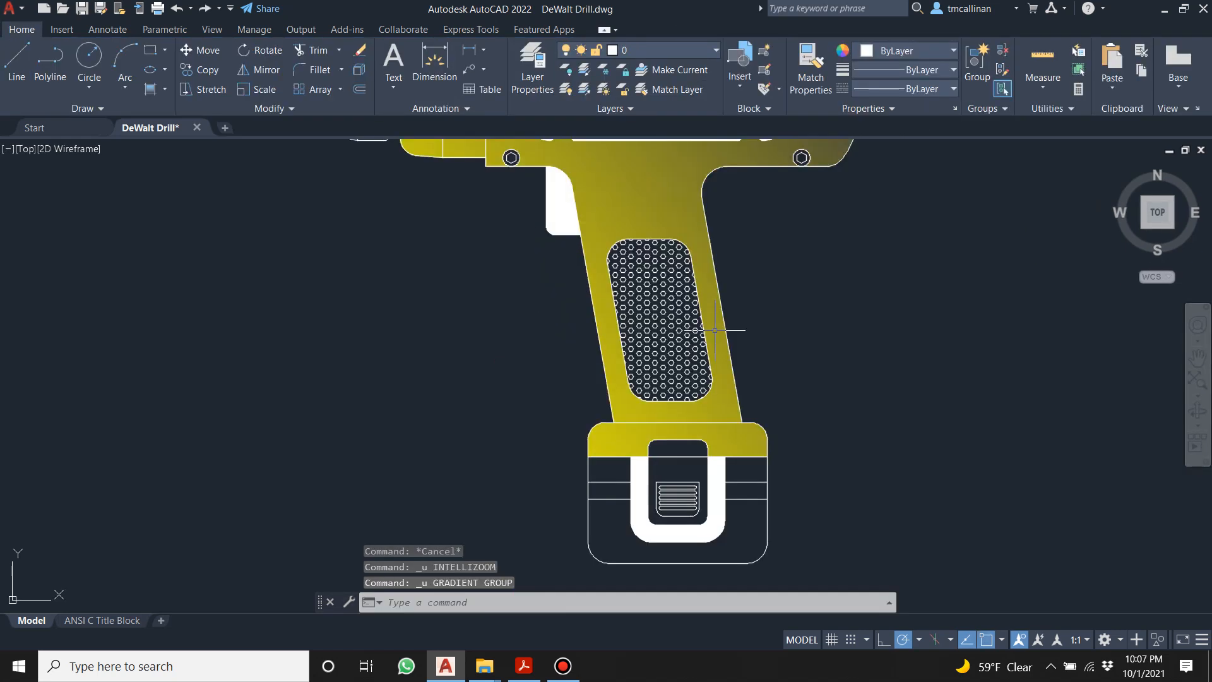
Fill the battery's side bands, U-shaped surround and lower part with a gradient of 61,61,62 and 147,149,152 gray.
{"action": "left_click", "coordinate": [151, 89]}
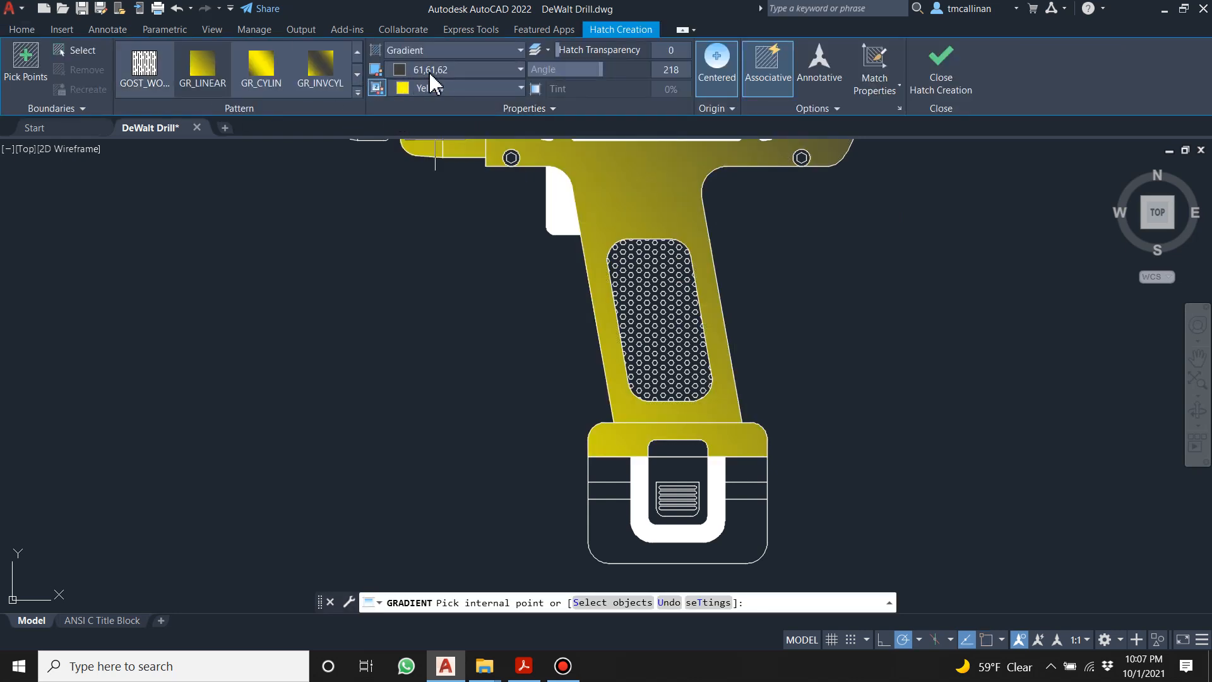
{"action": "left_click", "coordinate": [436, 90]}
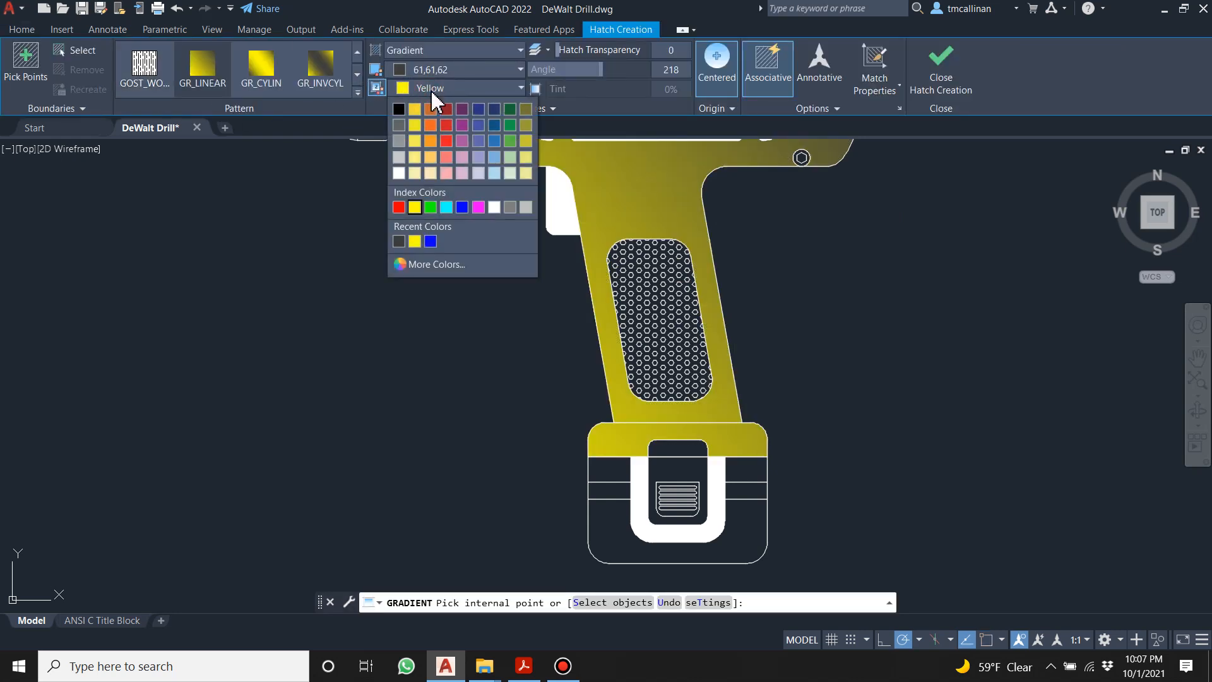
{"action": "left_click", "coordinate": [401, 142]}
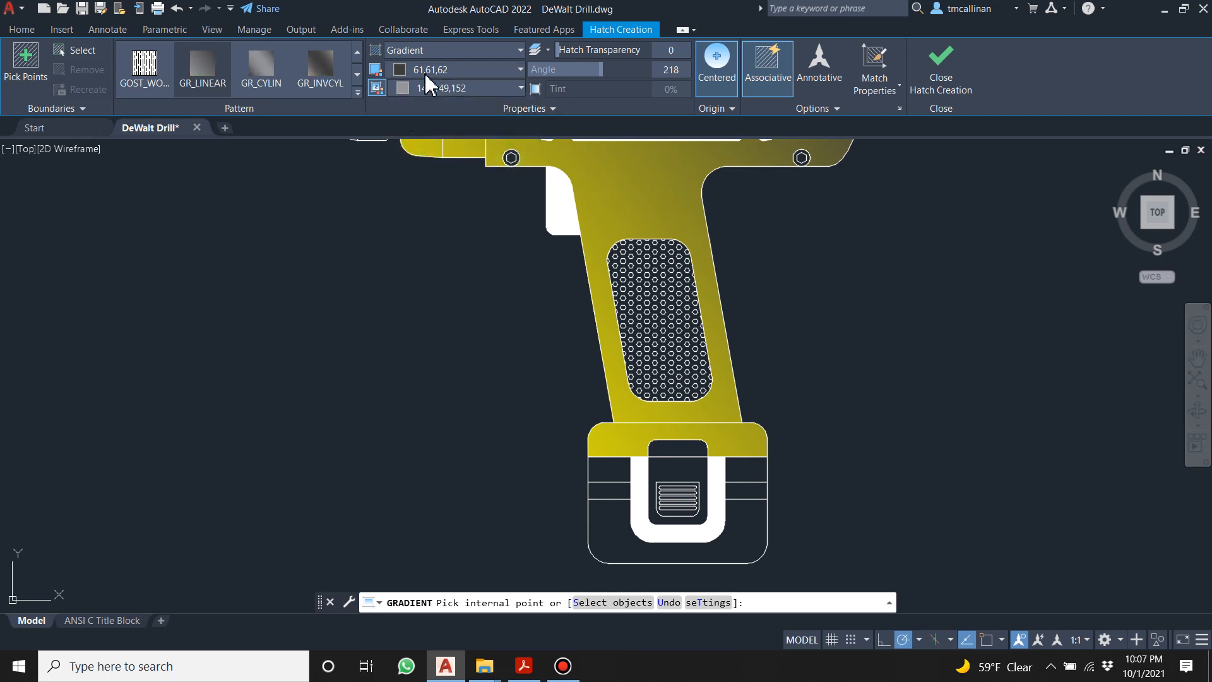
{"action": "left_click", "coordinate": [752, 463]}
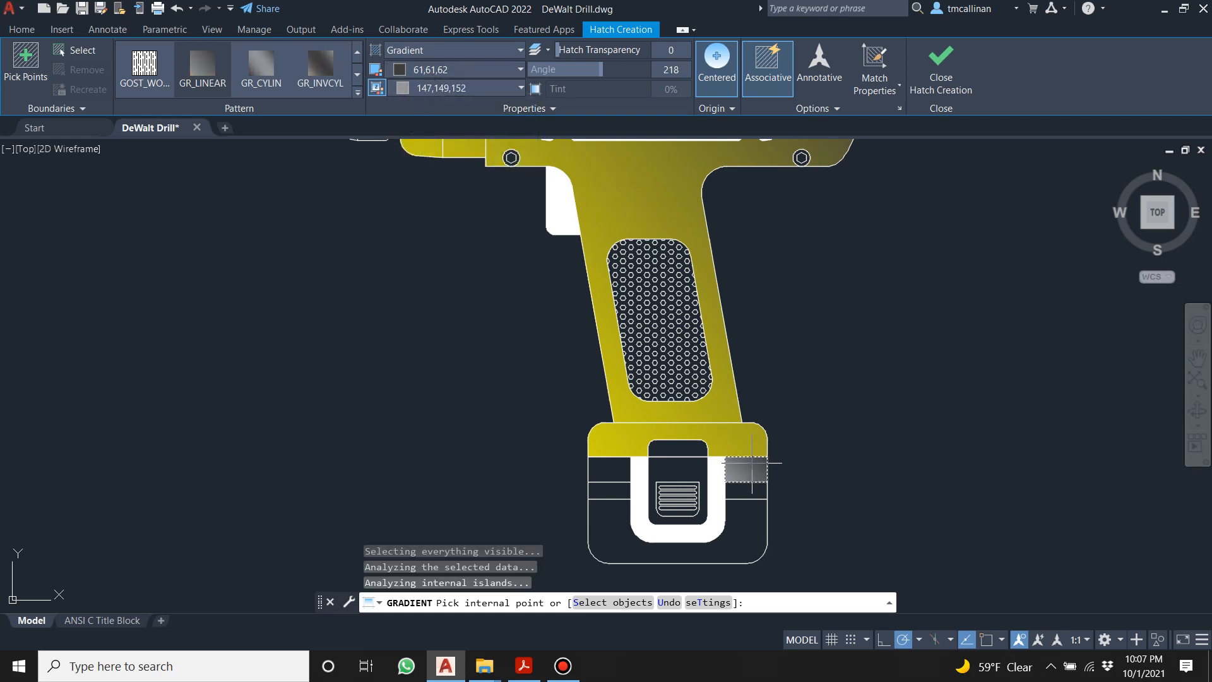
{"action": "left_click", "coordinate": [613, 469]}
{"action": "left_click", "coordinate": [645, 475]}
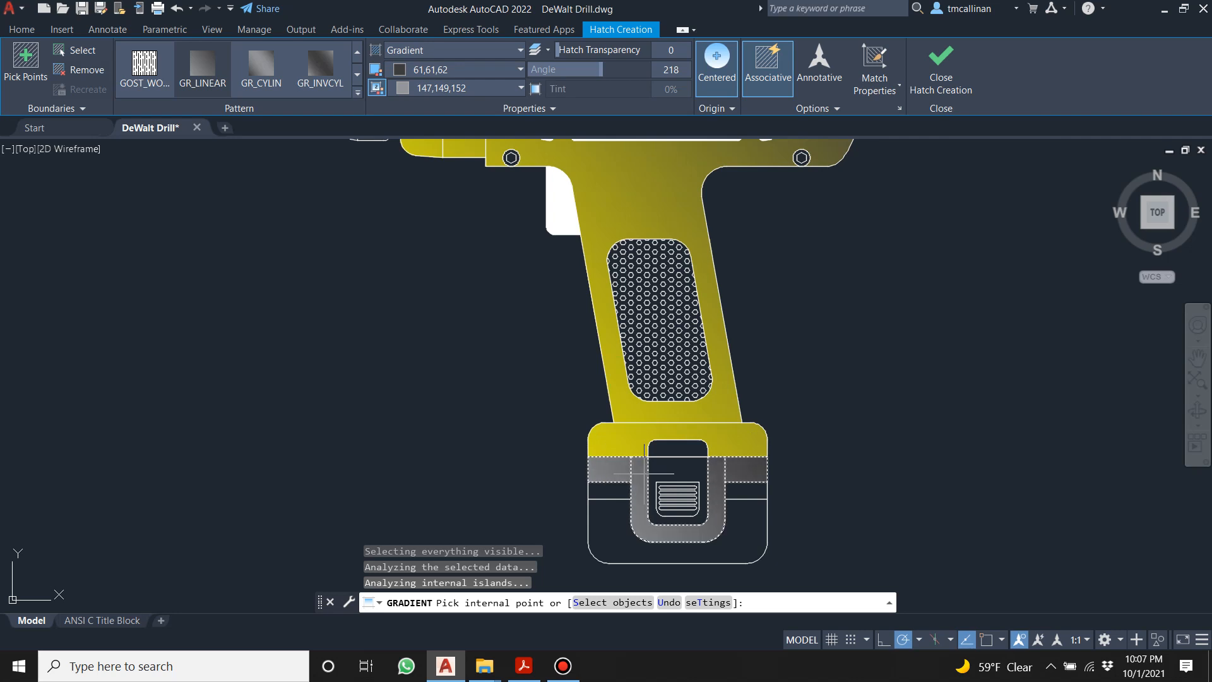
{"action": "left_click", "coordinate": [740, 494]}
{"action": "left_click", "coordinate": [735, 524]}
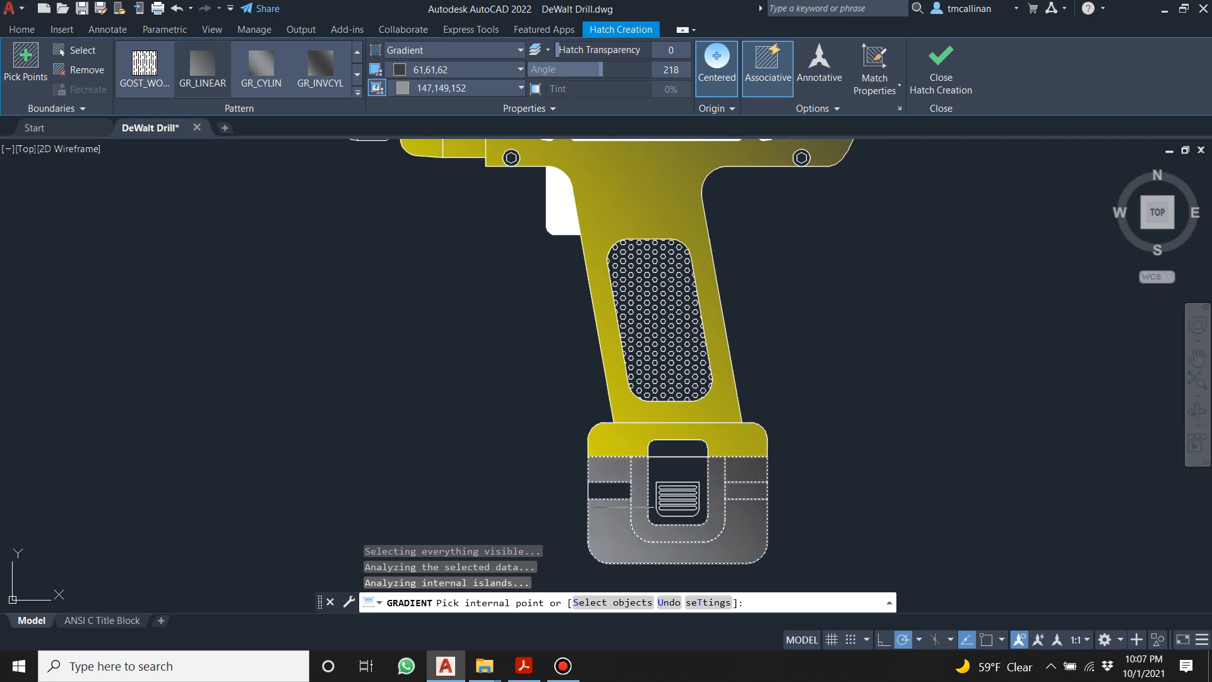
{"action": "left_click", "coordinate": [621, 492]}
{"action": "scroll", "coordinate": [687, 473], "scroll_direction": "up", "scroll_amount": 4}
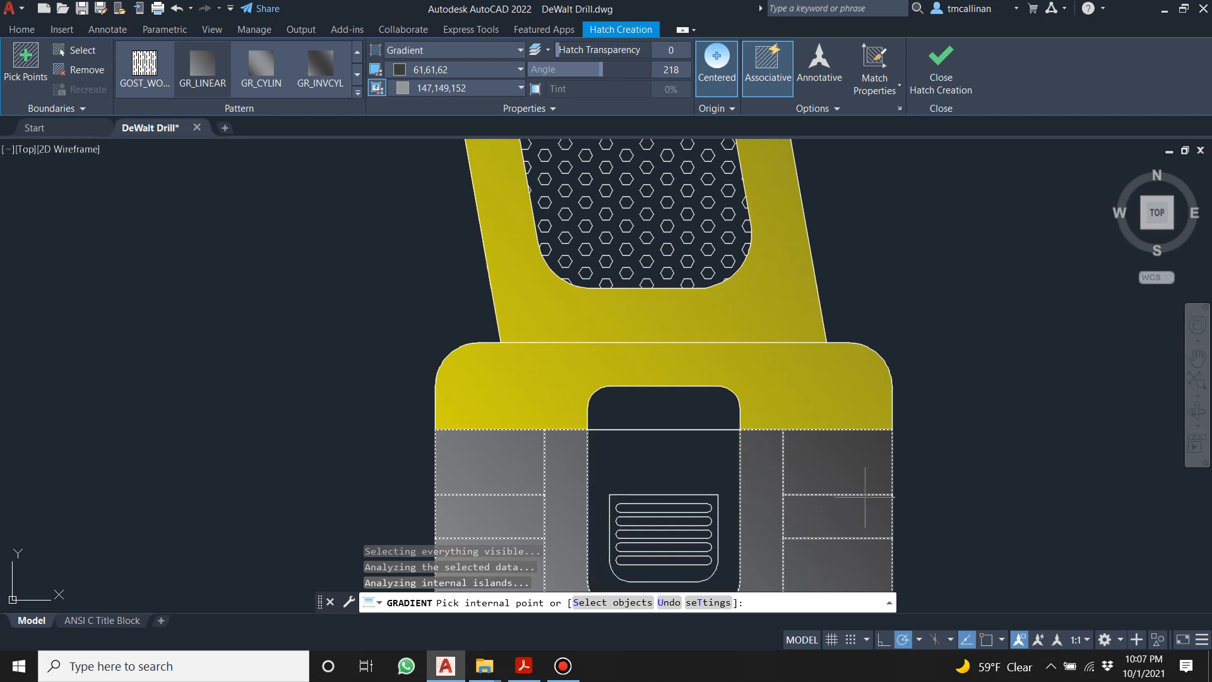
{"action": "scroll", "coordinate": [864, 481], "scroll_direction": "down", "scroll_amount": 2}
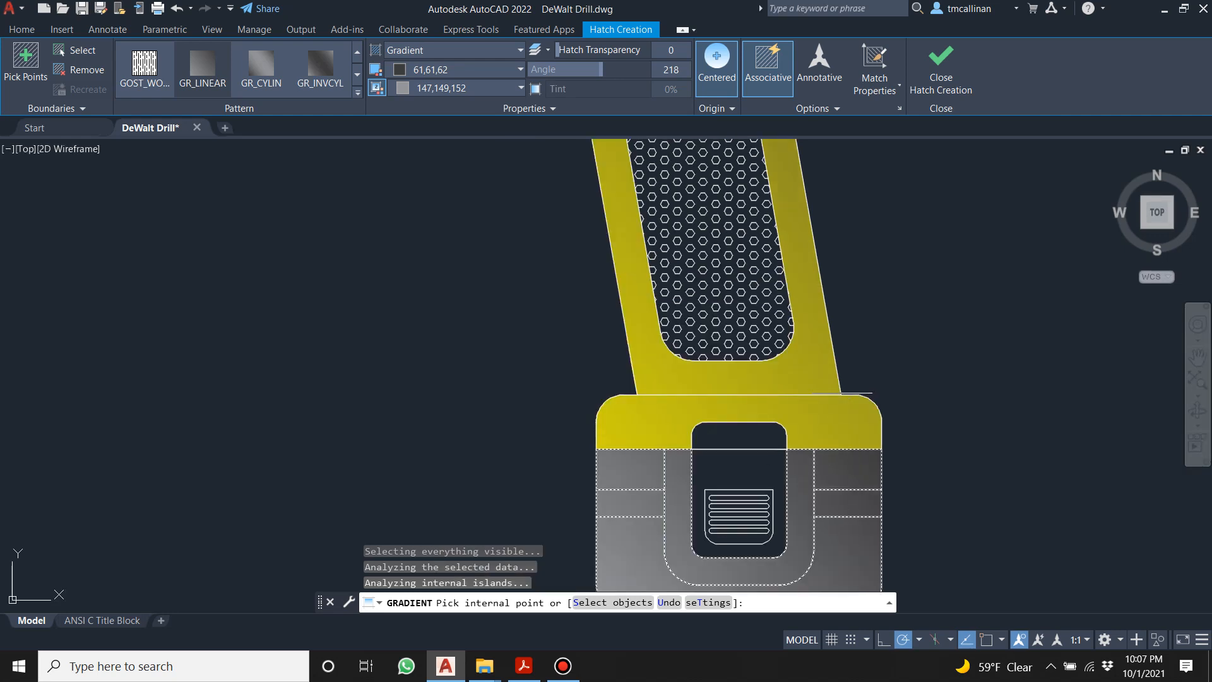
{"action": "left_click", "coordinate": [935, 81]}
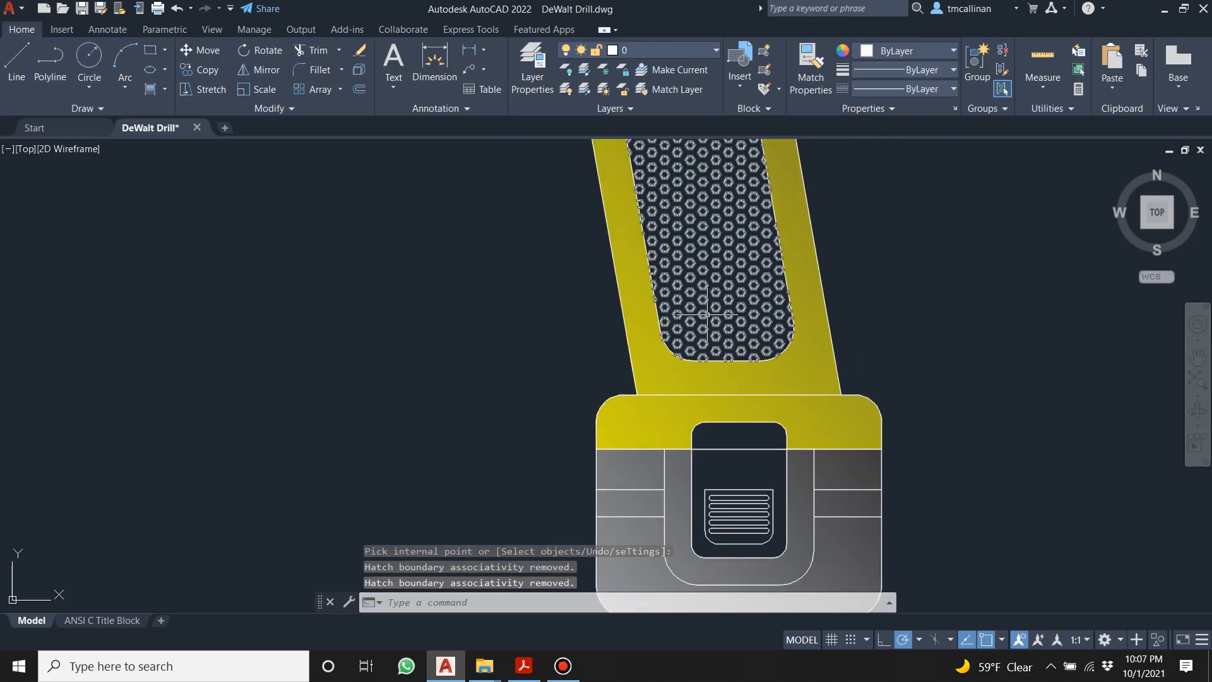
Try a solid hatch on the slotted grip plate of the battery latch, picking inside its top slot.
{"action": "left_click", "coordinate": [152, 92]}
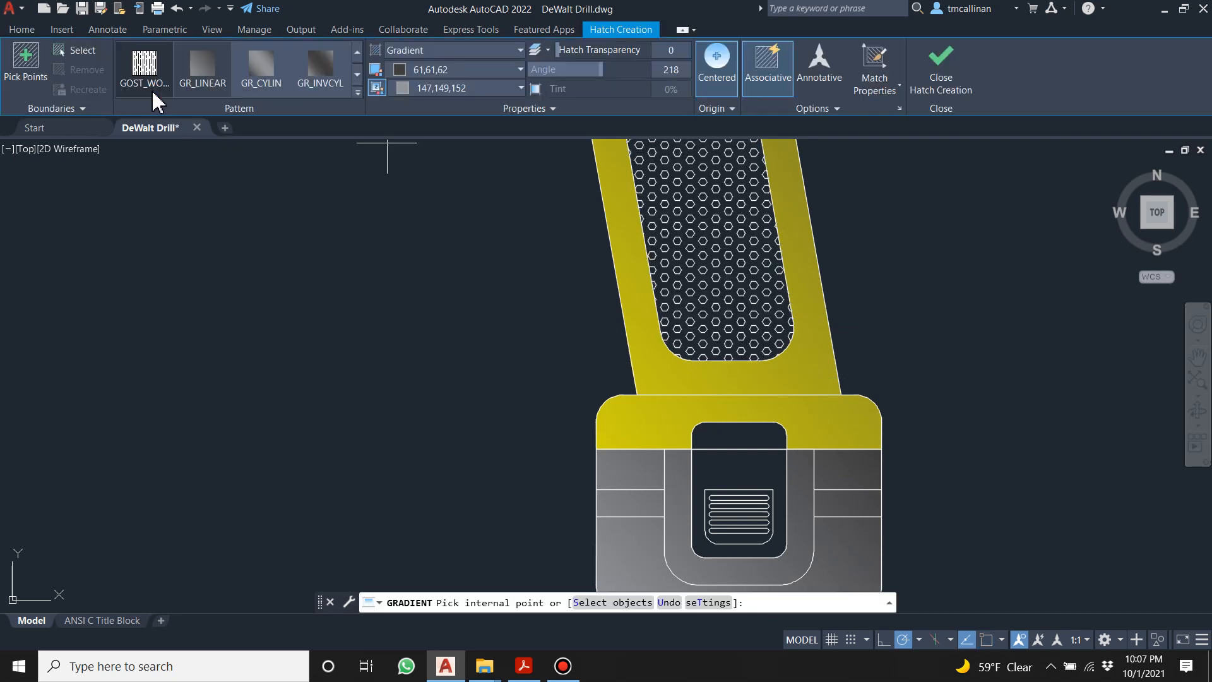
{"action": "scroll", "coordinate": [221, 69], "scroll_direction": "up", "scroll_amount": 10}
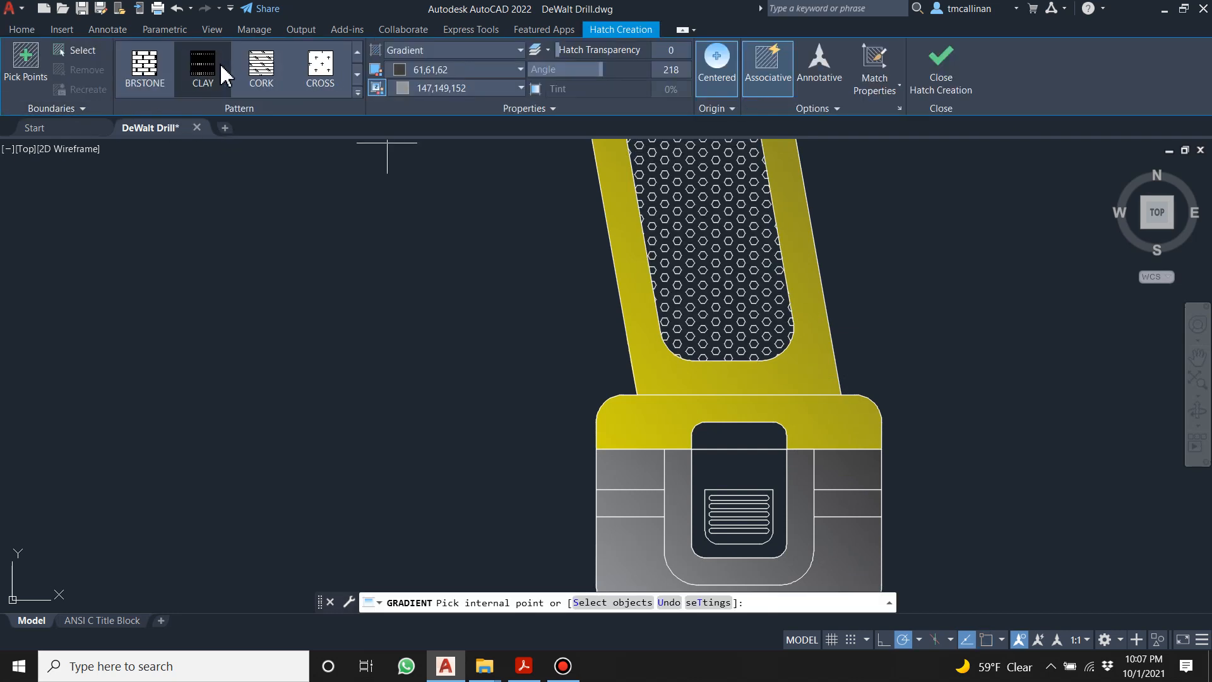
{"action": "left_click", "coordinate": [145, 66]}
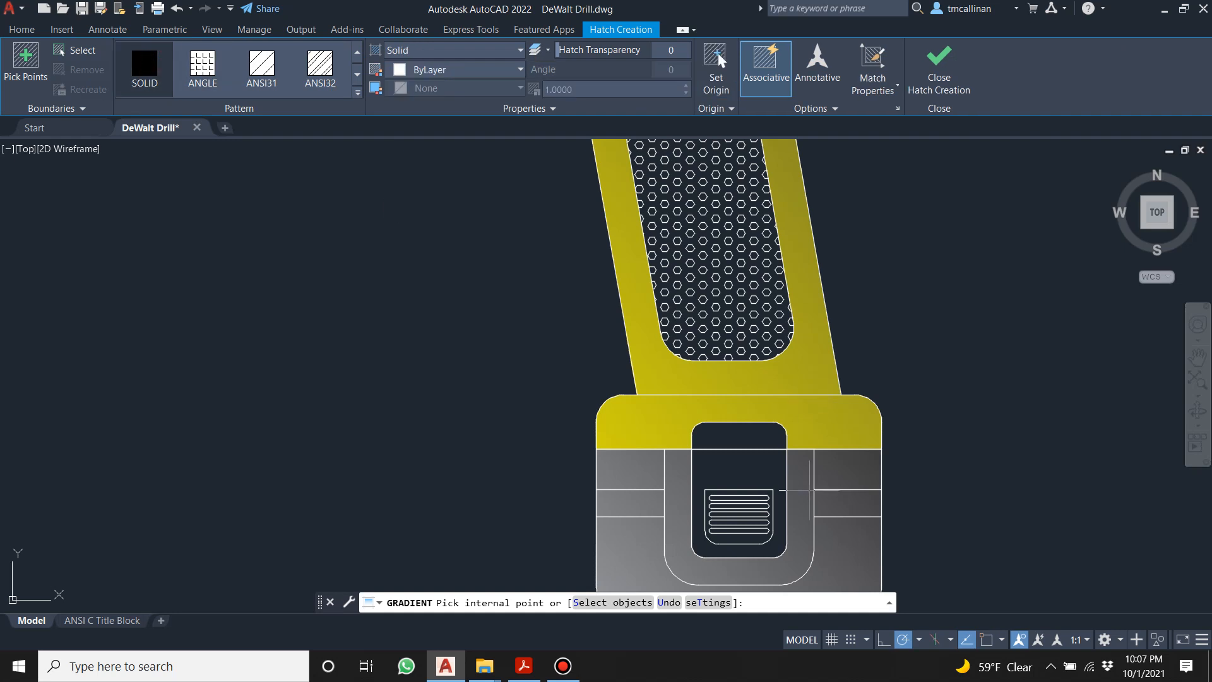
{"action": "scroll", "coordinate": [797, 489], "scroll_direction": "down", "scroll_amount": 4}
{"action": "scroll", "coordinate": [798, 486], "scroll_direction": "up", "scroll_amount": 2}
{"action": "scroll", "coordinate": [788, 381], "scroll_direction": "up", "scroll_amount": 5}
{"action": "scroll", "coordinate": [501, 316], "scroll_direction": "up", "scroll_amount": 2}
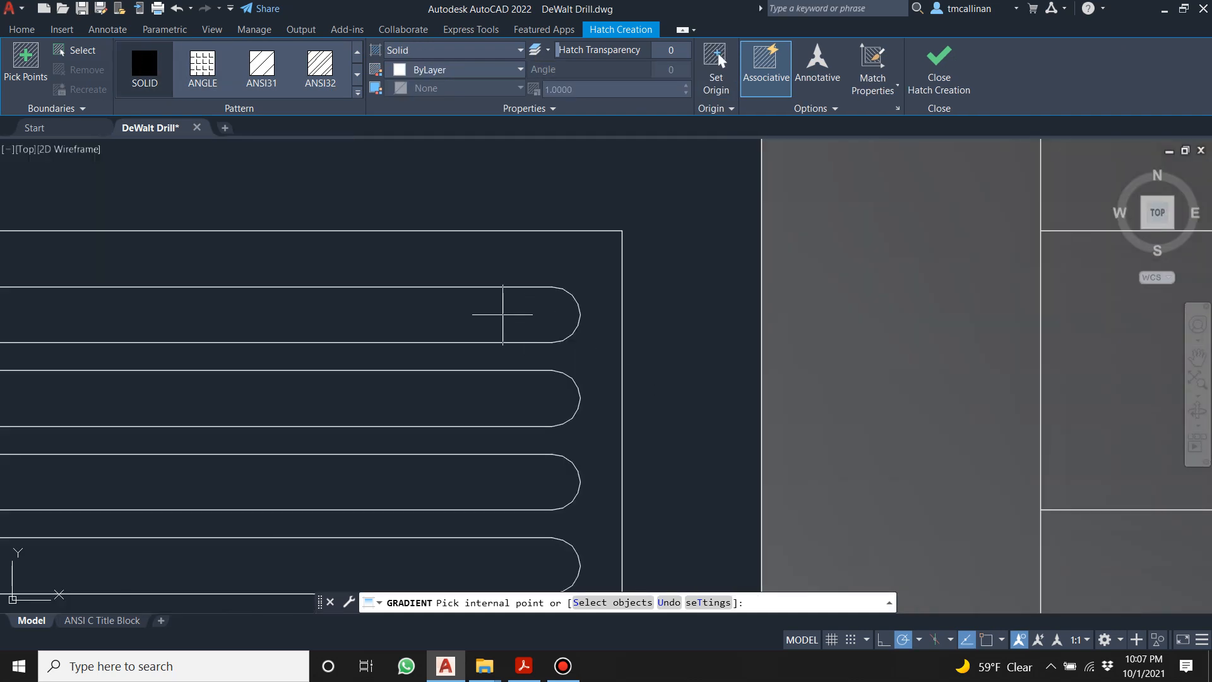
{"action": "left_click", "coordinate": [501, 317]}
{"action": "scroll", "coordinate": [500, 316], "scroll_direction": "down", "scroll_amount": 3}
{"action": "key", "text": "Escape"}
{"action": "key", "text": "Escape"}
{"action": "key", "text": "Escape"}
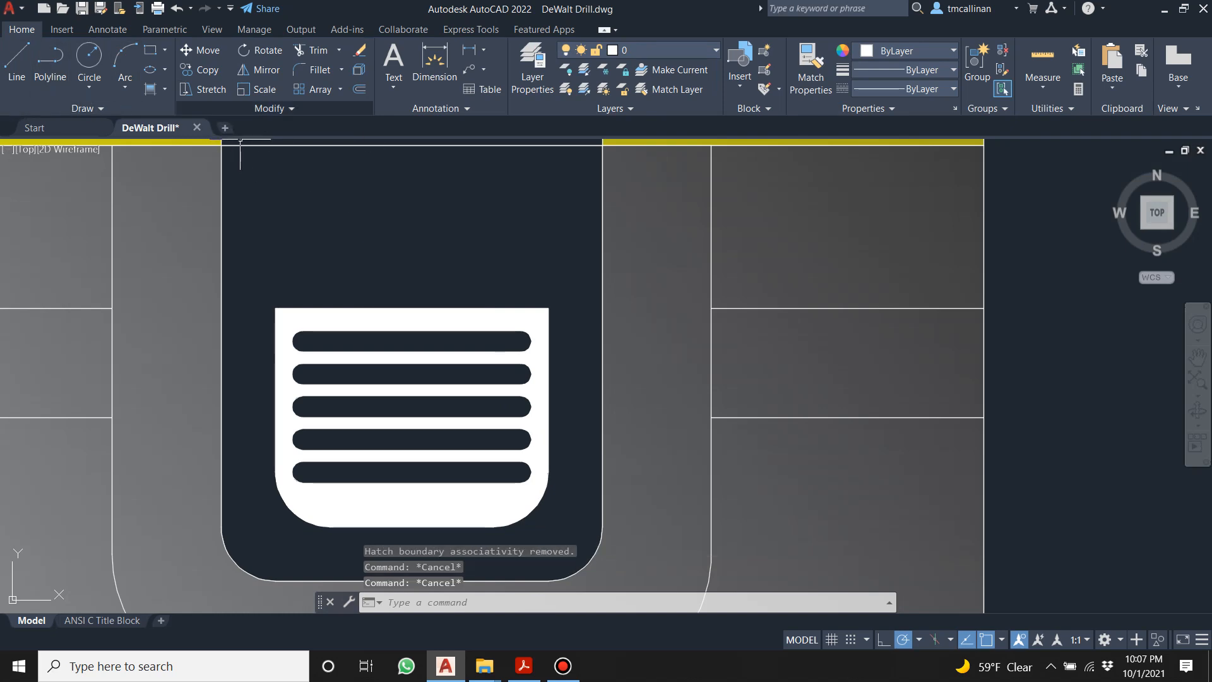
Erase the solid hatch surrounding the slots on the latch's grip plate.
{"action": "scroll", "coordinate": [465, 312], "scroll_direction": "down", "scroll_amount": 4}
{"action": "scroll", "coordinate": [465, 312], "scroll_direction": "up", "scroll_amount": 3}
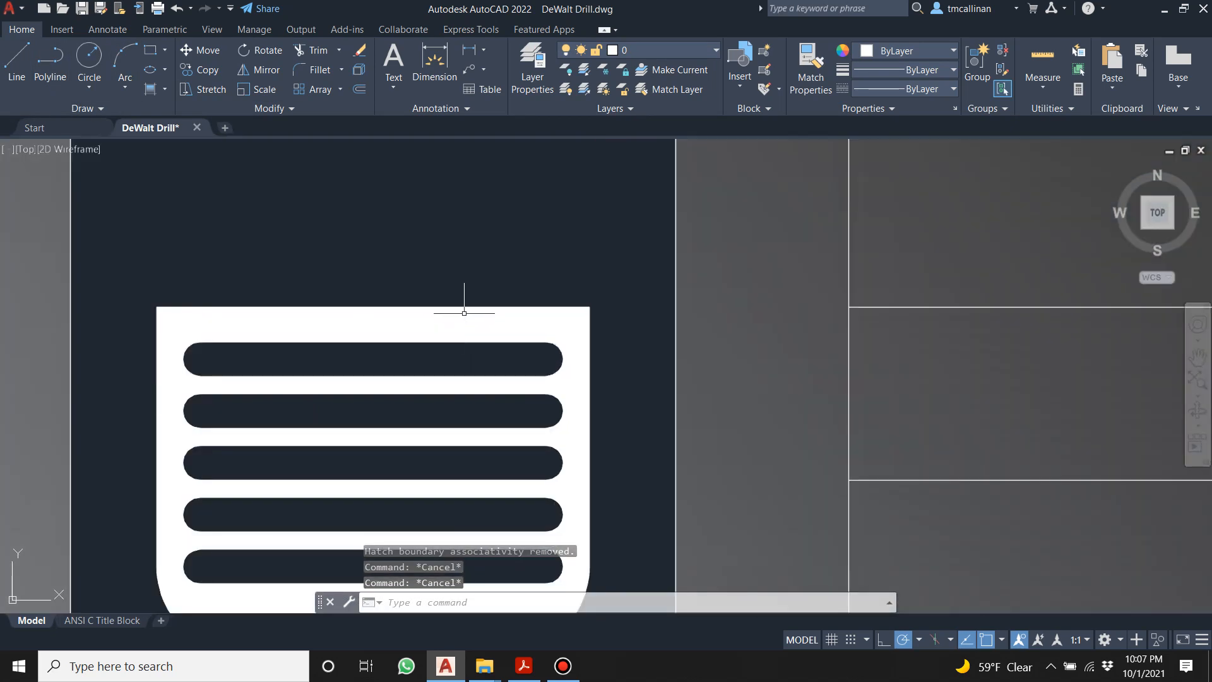
{"action": "left_click", "coordinate": [458, 320]}
{"action": "key", "text": "Delete"}
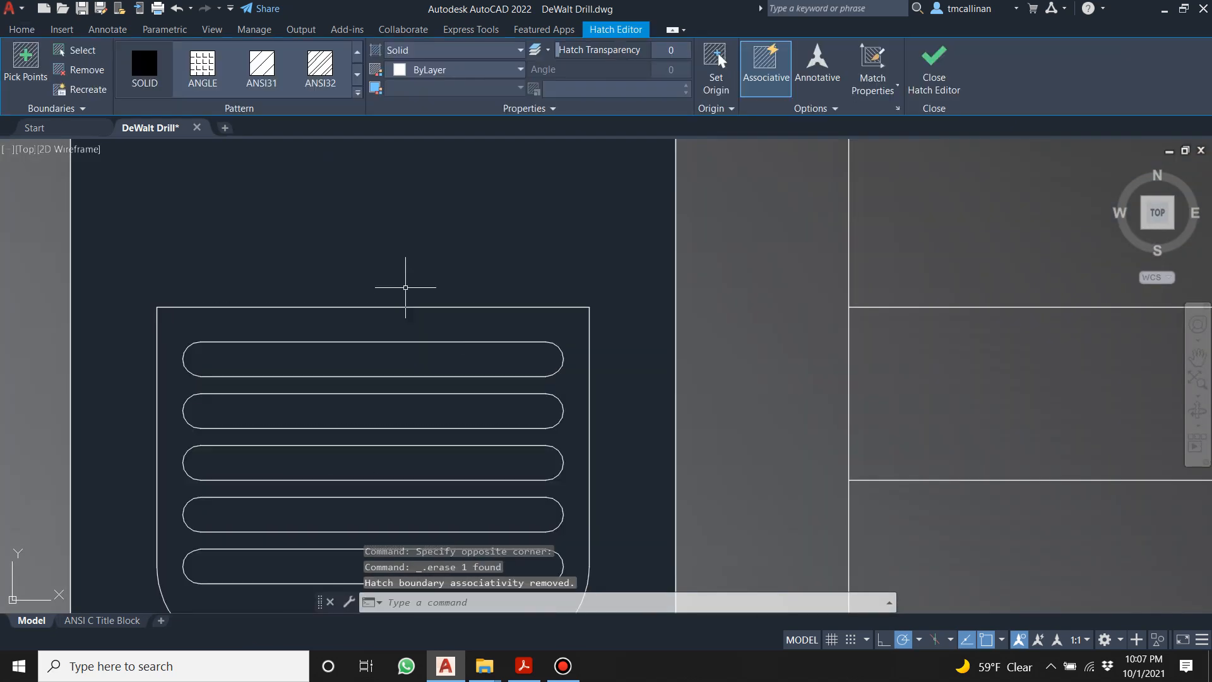
Fill the five rounded slots on the latch's grip plate with a solid ByLayer hatch.
{"action": "left_click", "coordinate": [19, 29]}
{"action": "left_click", "coordinate": [159, 97]}
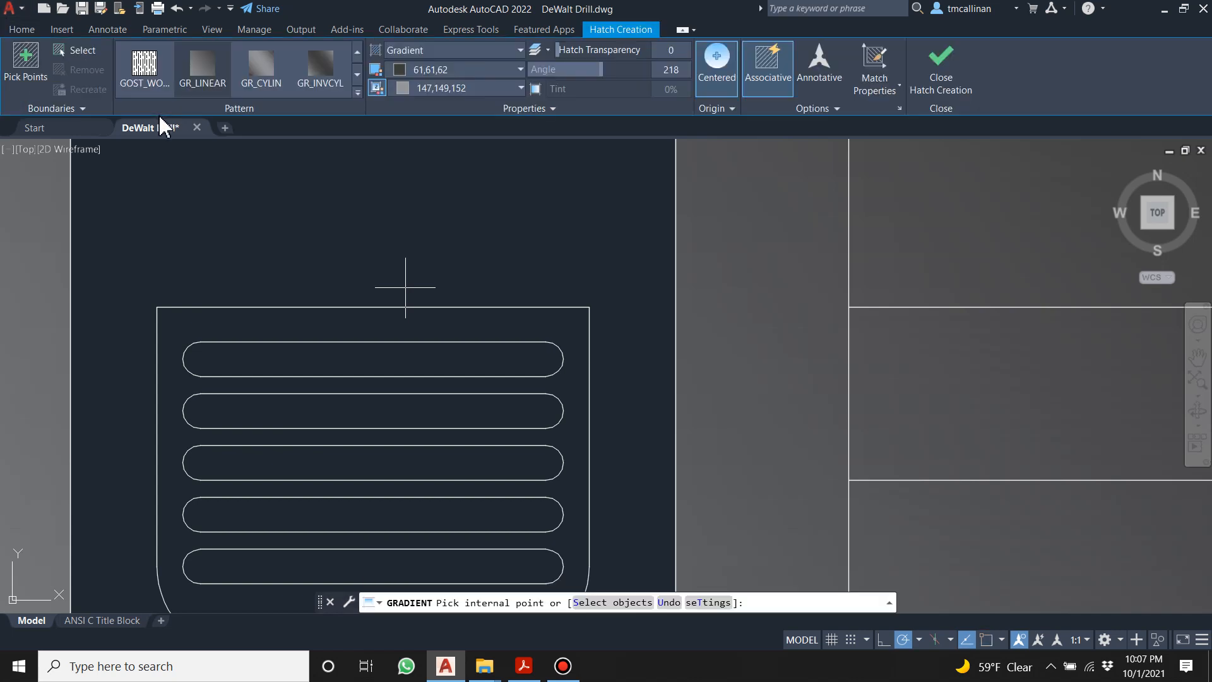
{"action": "scroll", "coordinate": [146, 83], "scroll_direction": "up", "scroll_amount": 10}
{"action": "left_click", "coordinate": [145, 69]}
{"action": "left_click", "coordinate": [328, 355]}
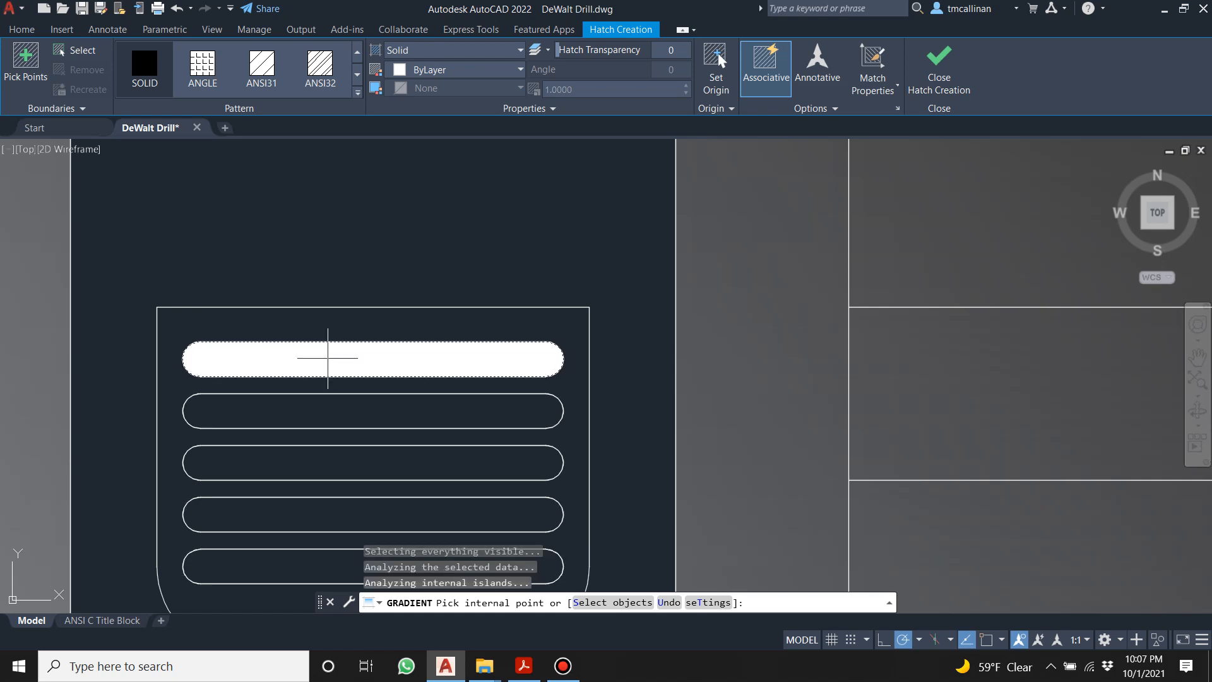
{"action": "left_click", "coordinate": [334, 422]}
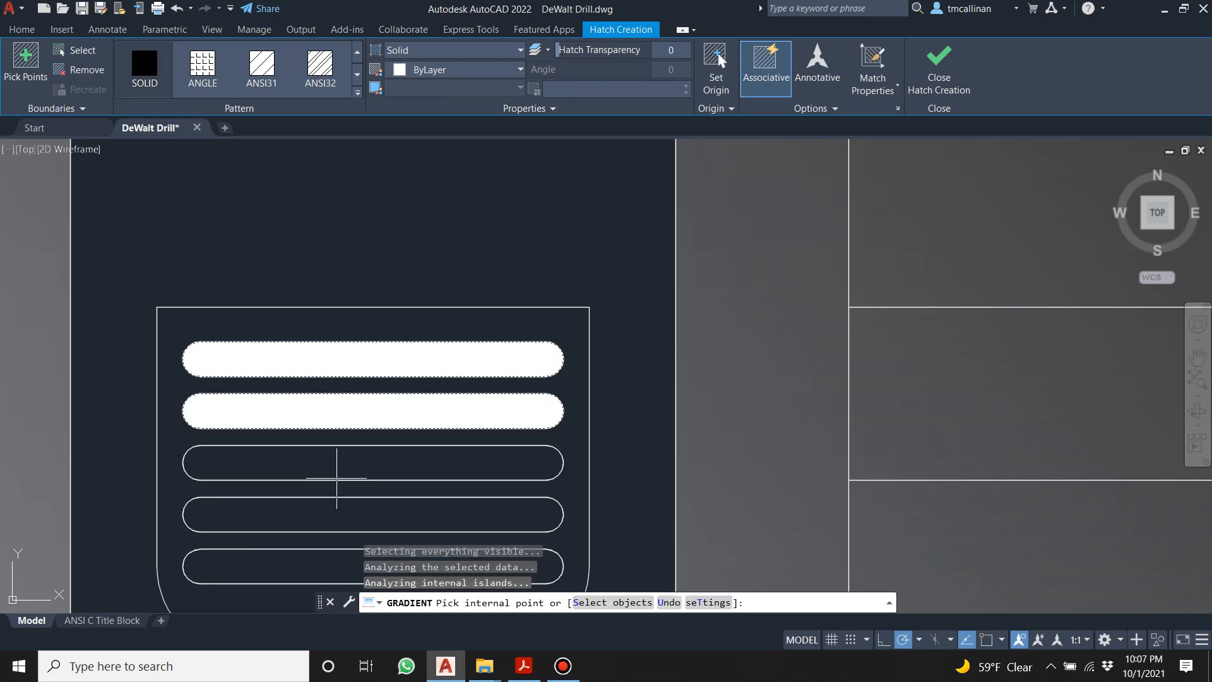
{"action": "left_click", "coordinate": [339, 460]}
{"action": "left_click", "coordinate": [333, 504]}
{"action": "left_click", "coordinate": [315, 566]}
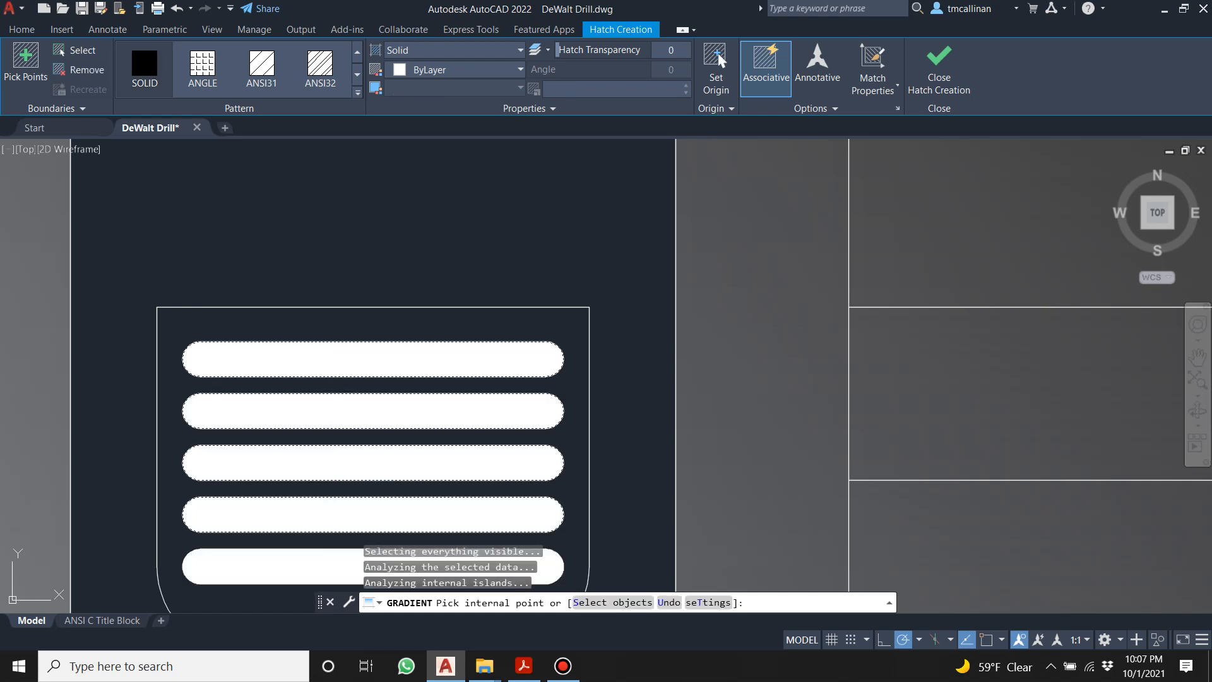
{"action": "scroll", "coordinate": [397, 402], "scroll_direction": "down", "scroll_amount": 3}
{"action": "scroll", "coordinate": [452, 373], "scroll_direction": "down", "scroll_amount": 2}
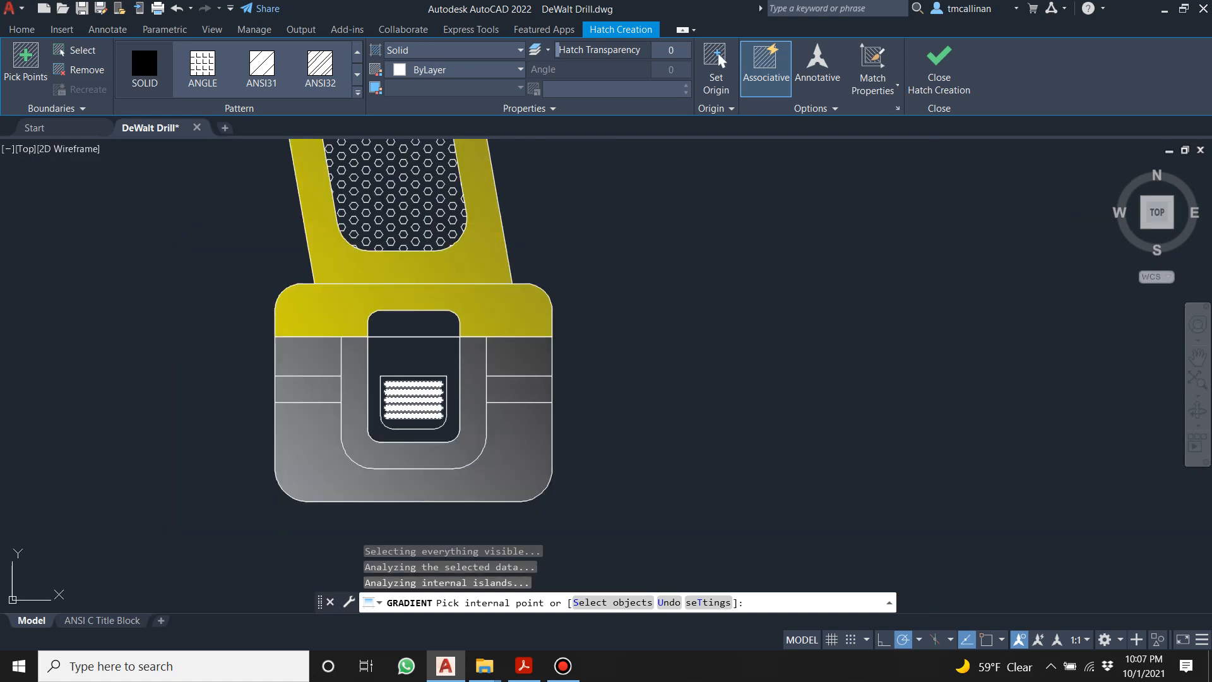
{"action": "left_click", "coordinate": [944, 79]}
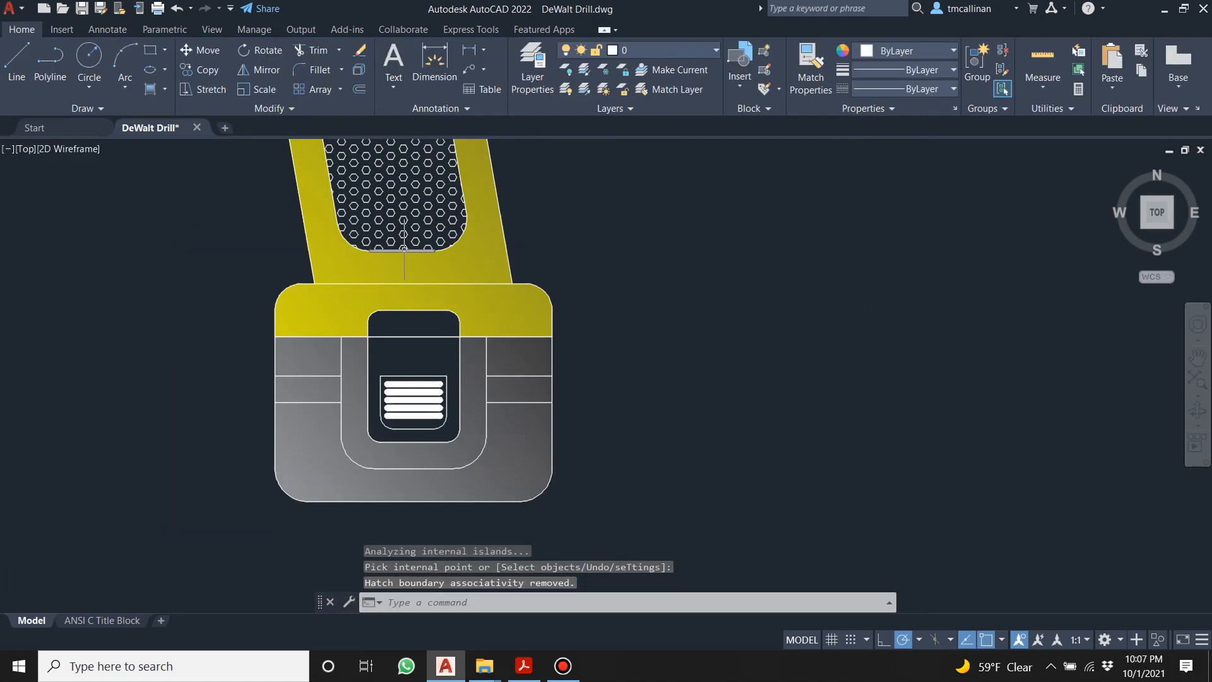
Examine the fills on the whole drill and the remaining empty areas of the battery latch.
{"action": "scroll", "coordinate": [547, 329], "scroll_direction": "down", "scroll_amount": 3}
{"action": "scroll", "coordinate": [482, 324], "scroll_direction": "up", "scroll_amount": 3}
{"action": "scroll", "coordinate": [515, 355], "scroll_direction": "down", "scroll_amount": 4}
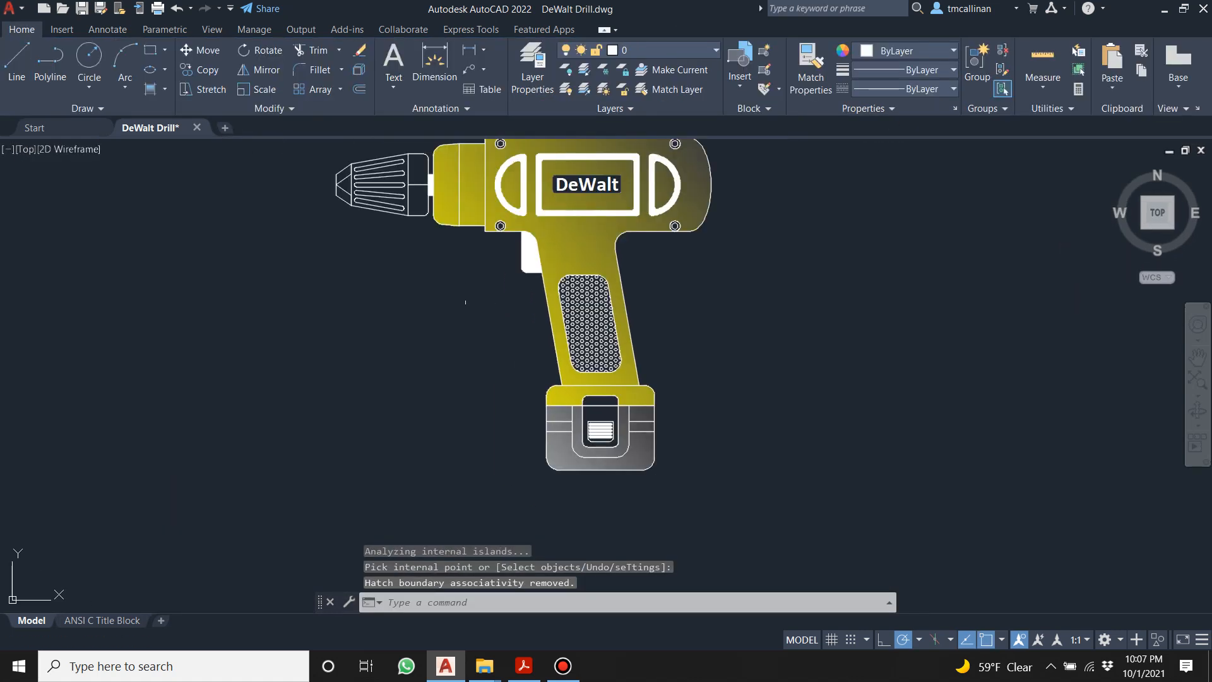
{"action": "scroll", "coordinate": [583, 404], "scroll_direction": "up", "scroll_amount": 5}
{"action": "scroll", "coordinate": [584, 404], "scroll_direction": "up", "scroll_amount": 4}
{"action": "scroll", "coordinate": [231, 326], "scroll_direction": "down", "scroll_amount": 9}
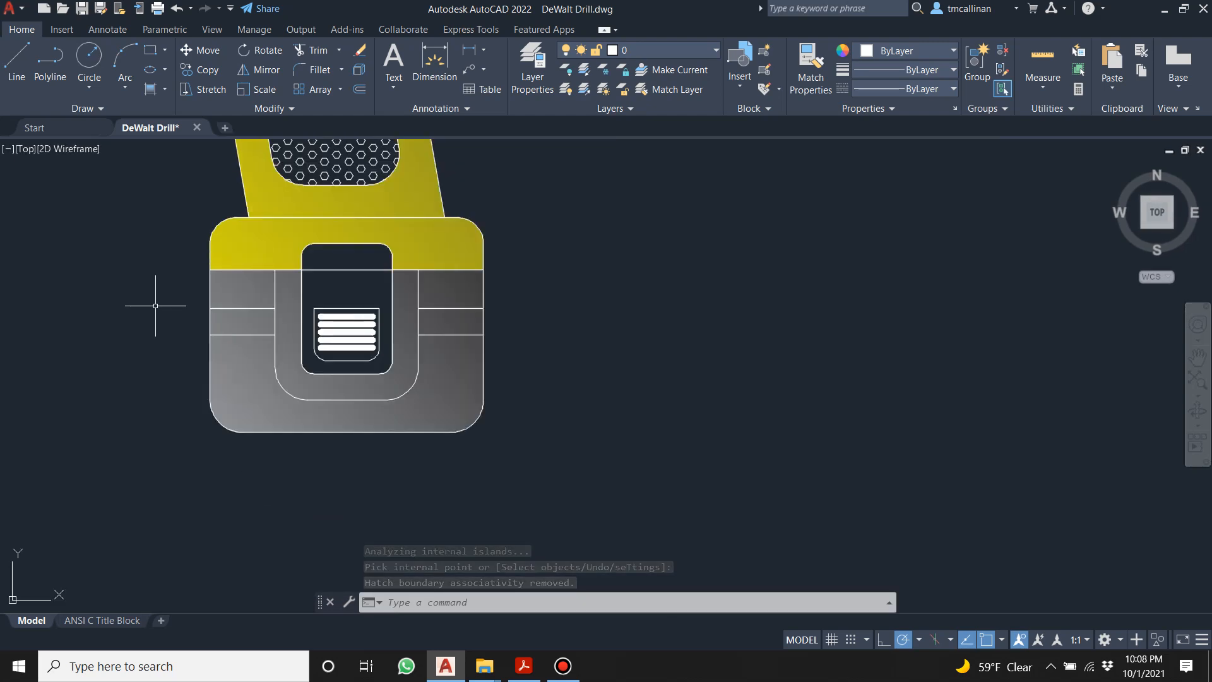
{"action": "scroll", "coordinate": [545, 490], "scroll_direction": "up", "scroll_amount": 8}
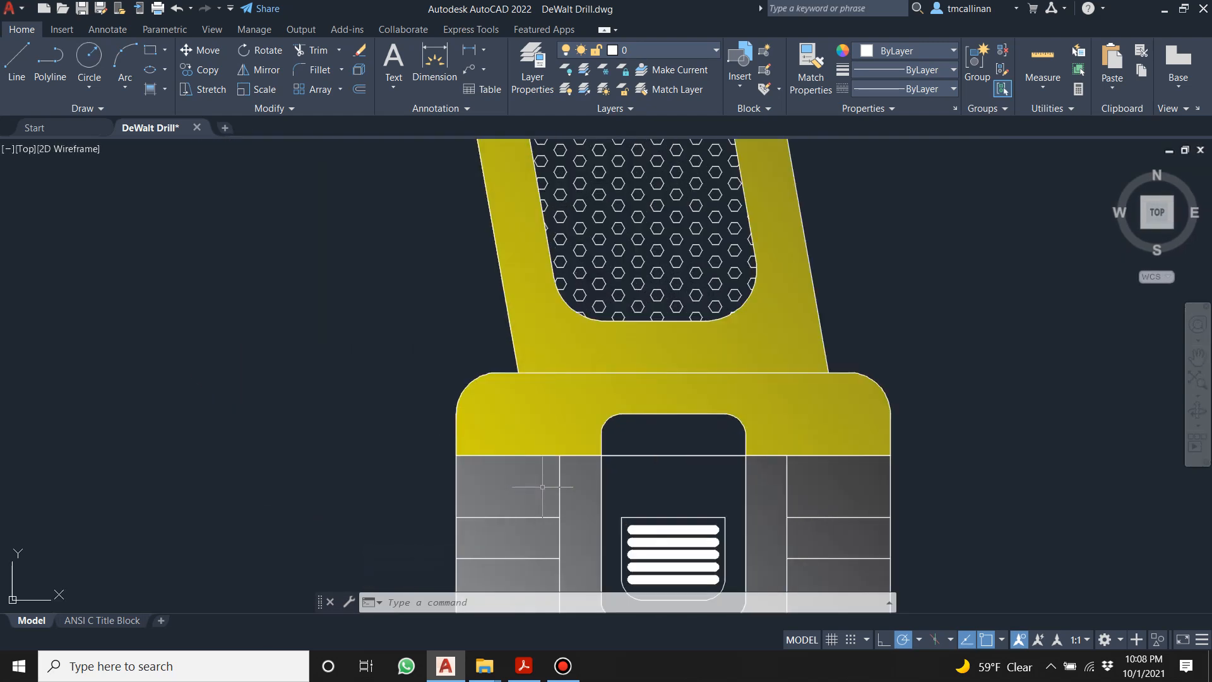
{"action": "scroll", "coordinate": [650, 454], "scroll_direction": "down", "scroll_amount": 4}
{"action": "scroll", "coordinate": [690, 463], "scroll_direction": "up", "scroll_amount": 2}
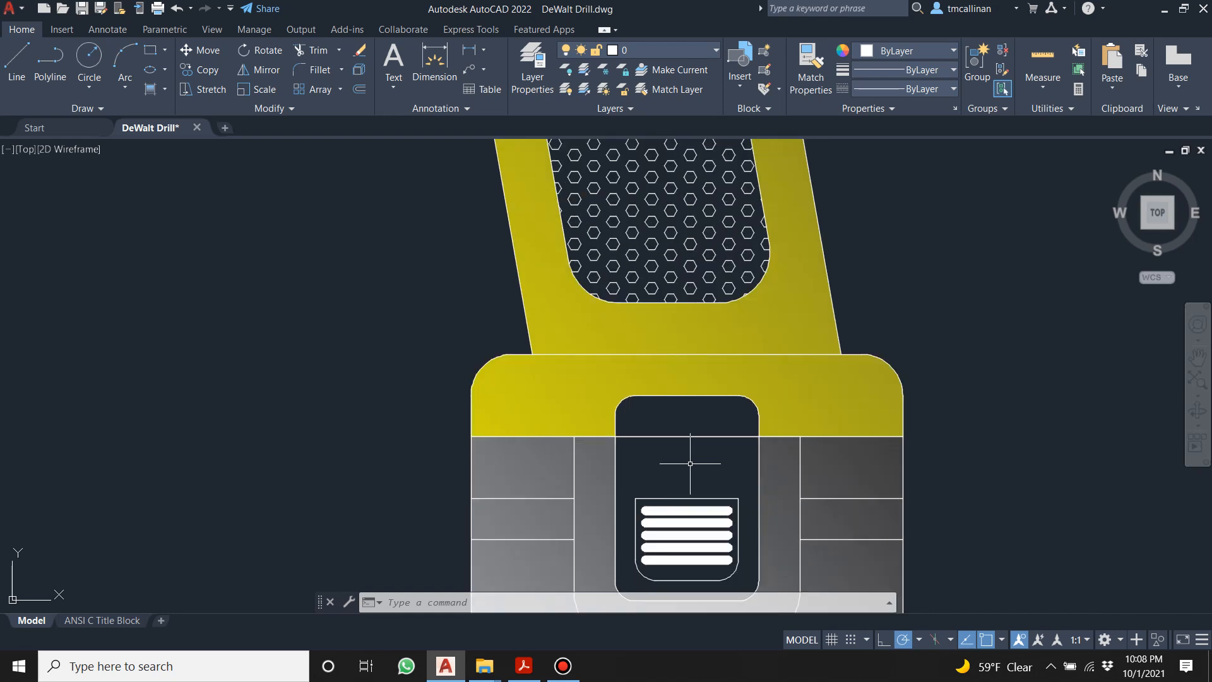
Fill the battery latch's upper section and the area around its grip plate with a solid ByLayer hatch.
{"action": "left_click", "coordinate": [611, 395]}
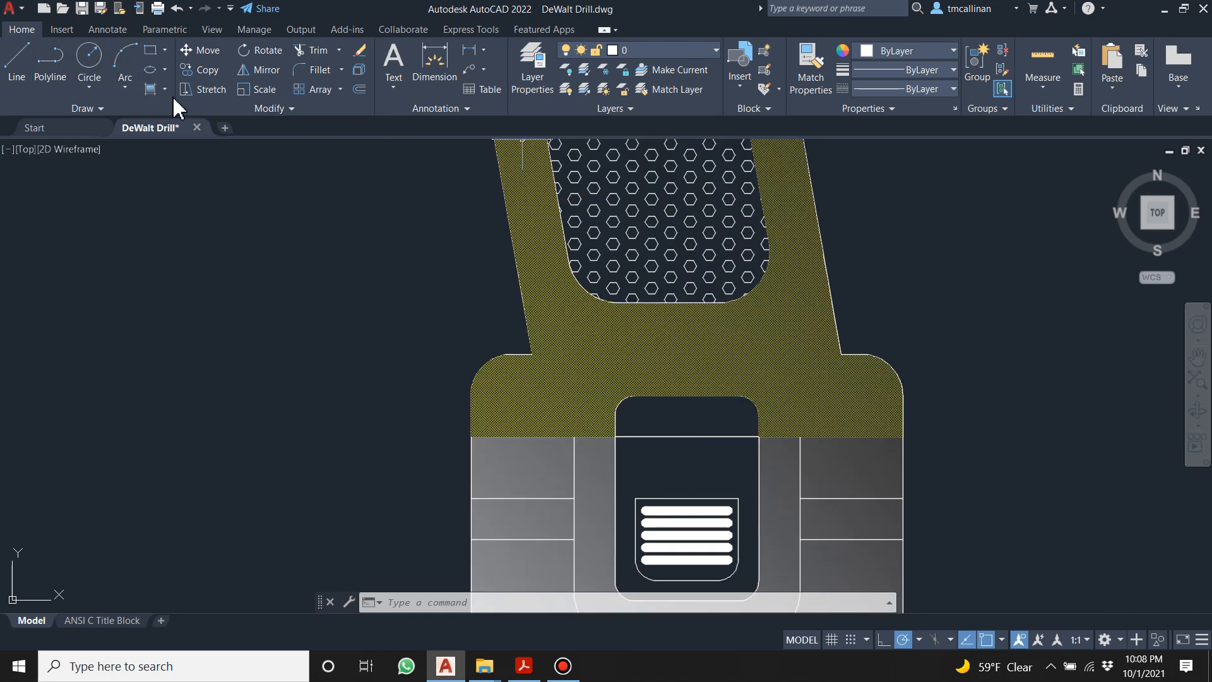
{"action": "left_click", "coordinate": [149, 90]}
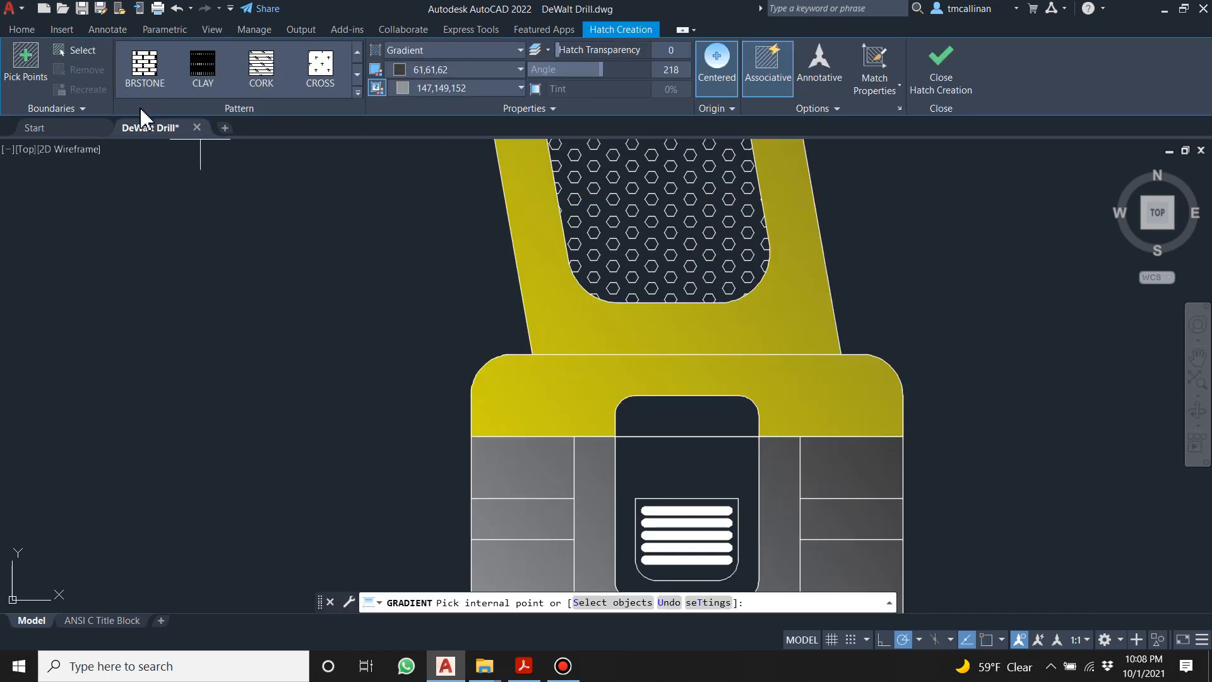
{"action": "scroll", "coordinate": [152, 79], "scroll_direction": "up", "scroll_amount": 6}
{"action": "left_click", "coordinate": [150, 60]}
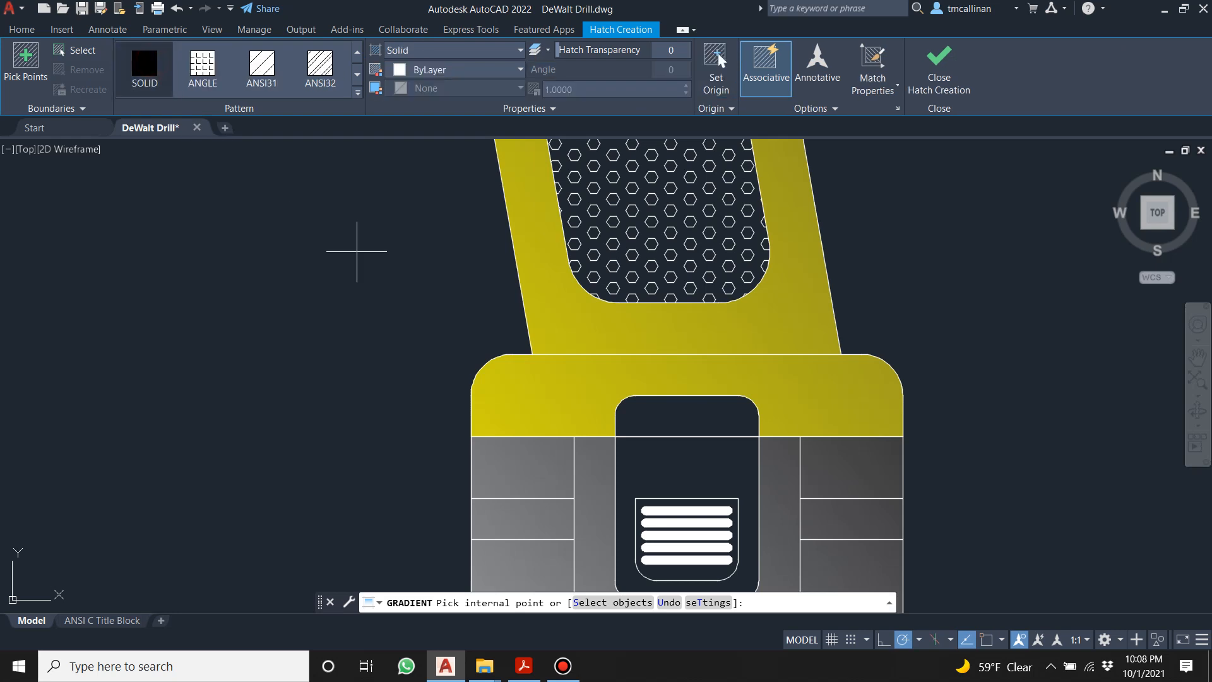
{"action": "left_click", "coordinate": [714, 419]}
{"action": "left_click", "coordinate": [699, 460]}
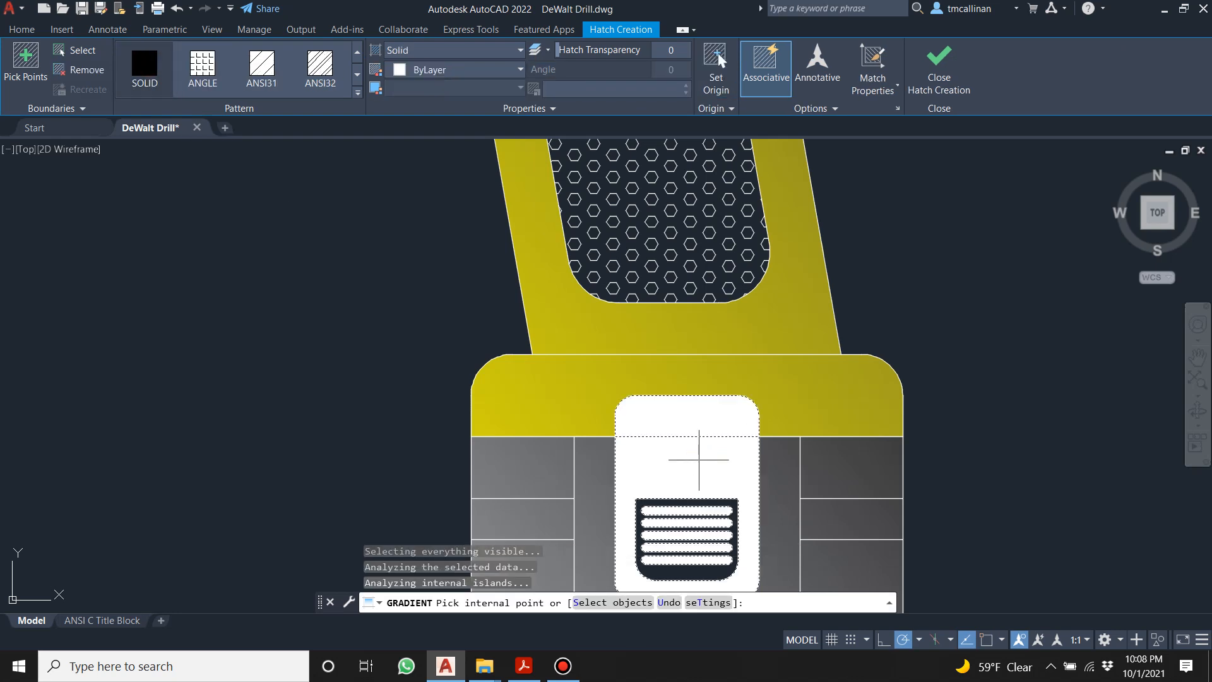
{"action": "scroll", "coordinate": [688, 378], "scroll_direction": "down", "scroll_amount": 2}
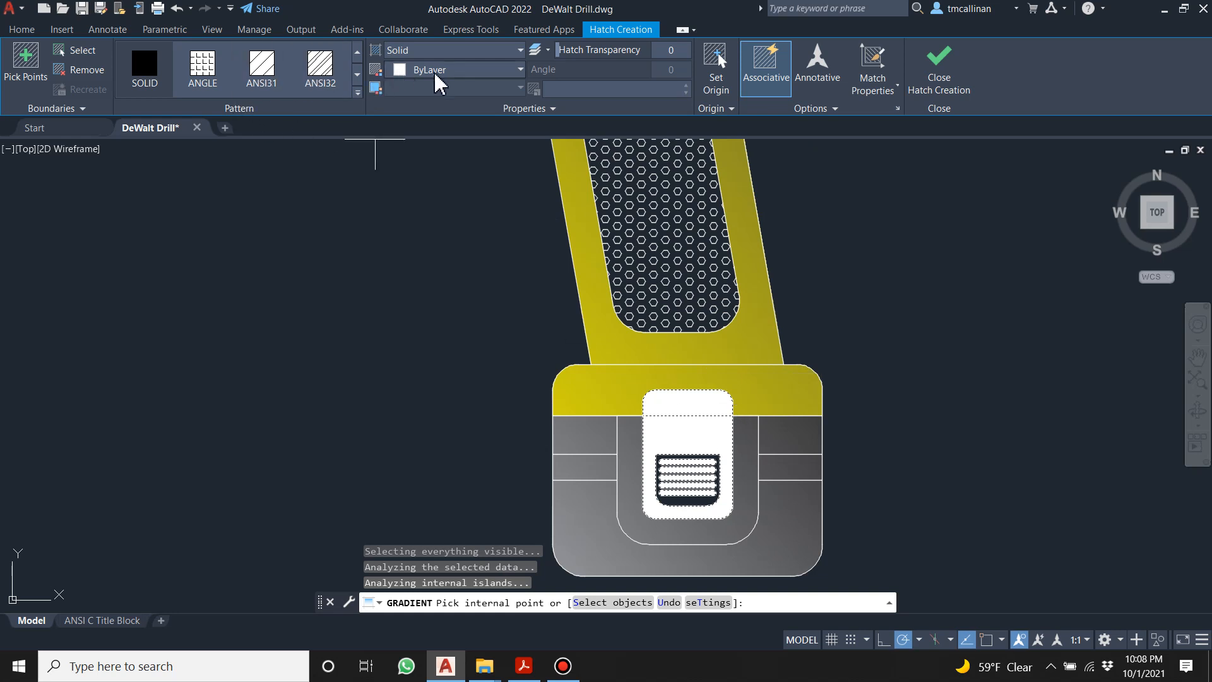
{"action": "key", "text": "Escape"}
{"action": "key", "text": "Escape"}
{"action": "key", "text": "Escape"}
{"action": "key", "text": "Escape"}
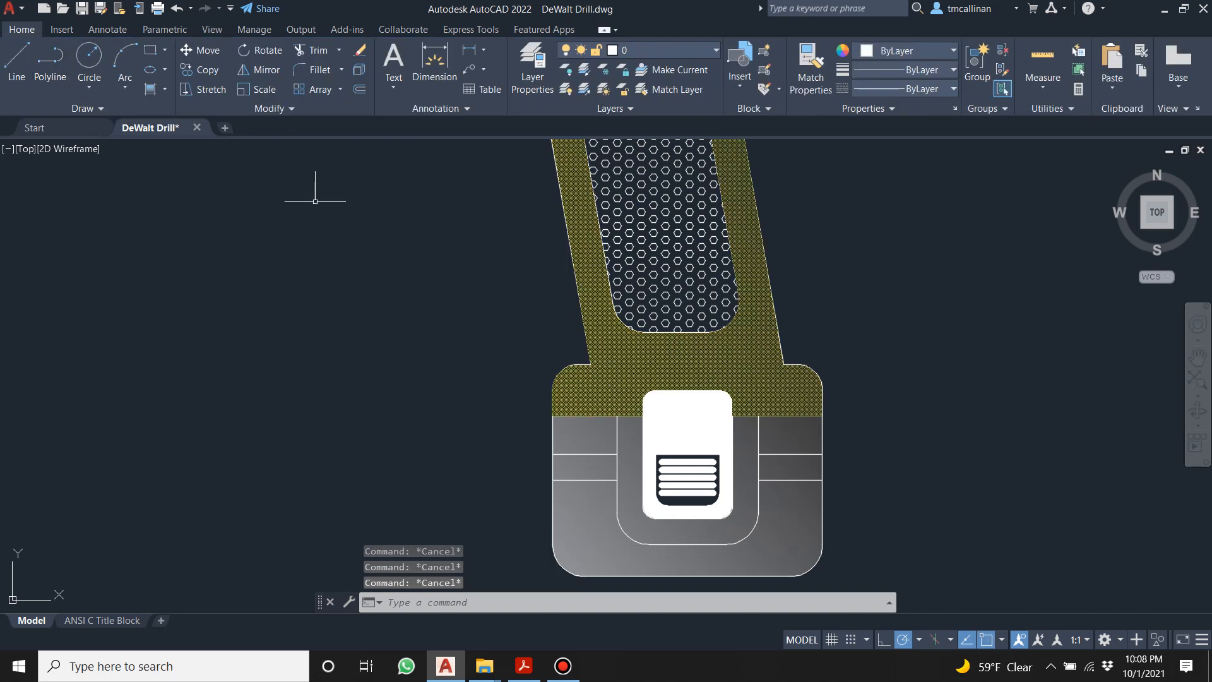
Fill the battery latch around its grip plate with the two-color gray gradient 61,61,62 to 147,149,152.
{"action": "left_click", "coordinate": [152, 89]}
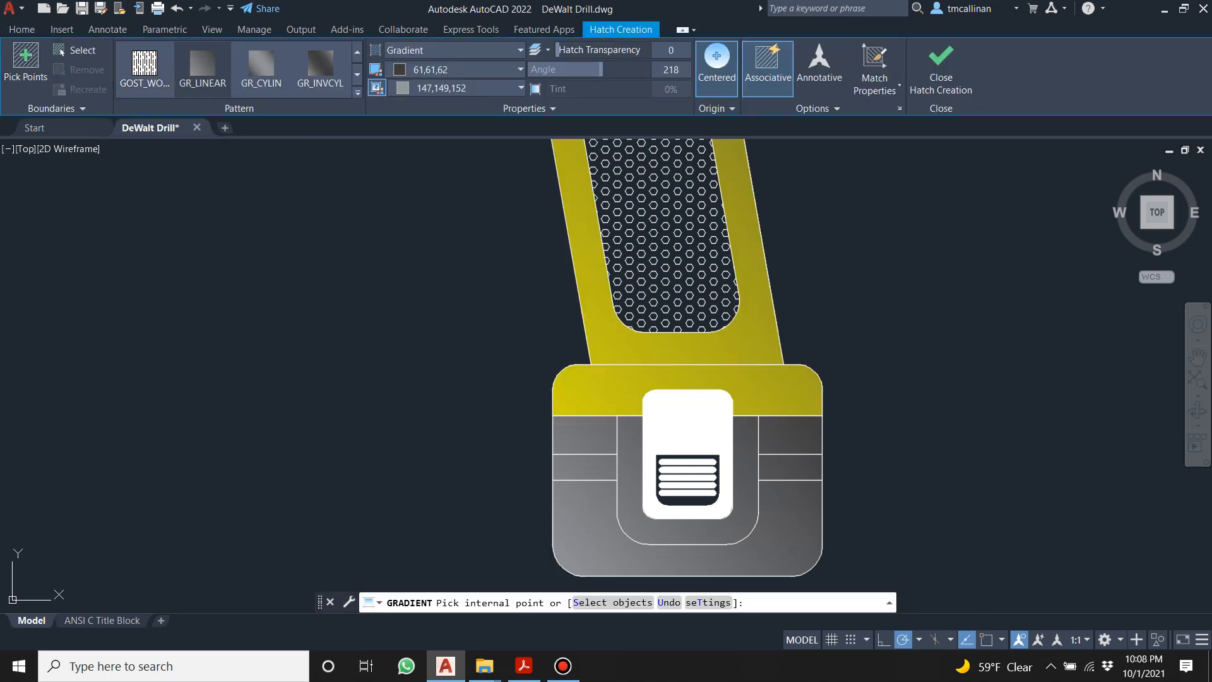
{"action": "left_click", "coordinate": [688, 411]}
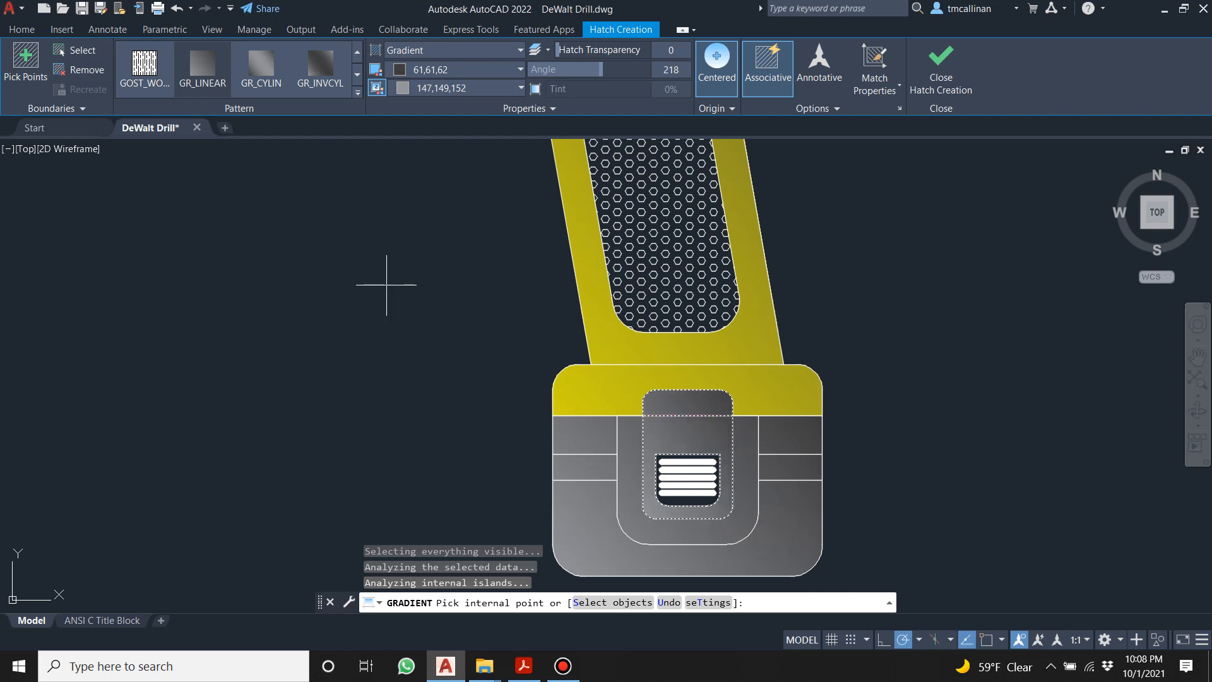
{"action": "scroll", "coordinate": [554, 270], "scroll_direction": "down", "scroll_amount": 4}
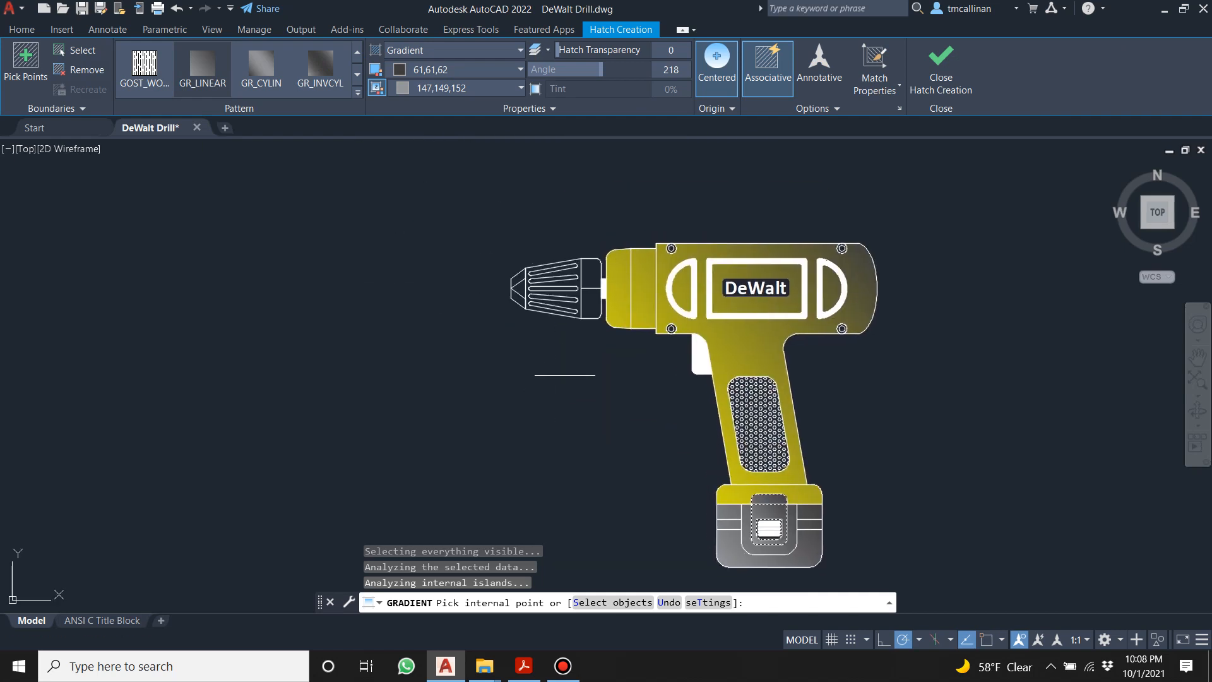
Fill both halves of the chuck's rear collar and the facets of its tip with the 61,61,62 to 147,149,152 gradient.
{"action": "scroll", "coordinate": [549, 299], "scroll_direction": "up", "scroll_amount": 4}
{"action": "left_click", "coordinate": [650, 233]}
{"action": "left_click", "coordinate": [650, 310]}
{"action": "left_click", "coordinate": [461, 253]}
{"action": "left_click", "coordinate": [461, 290]}
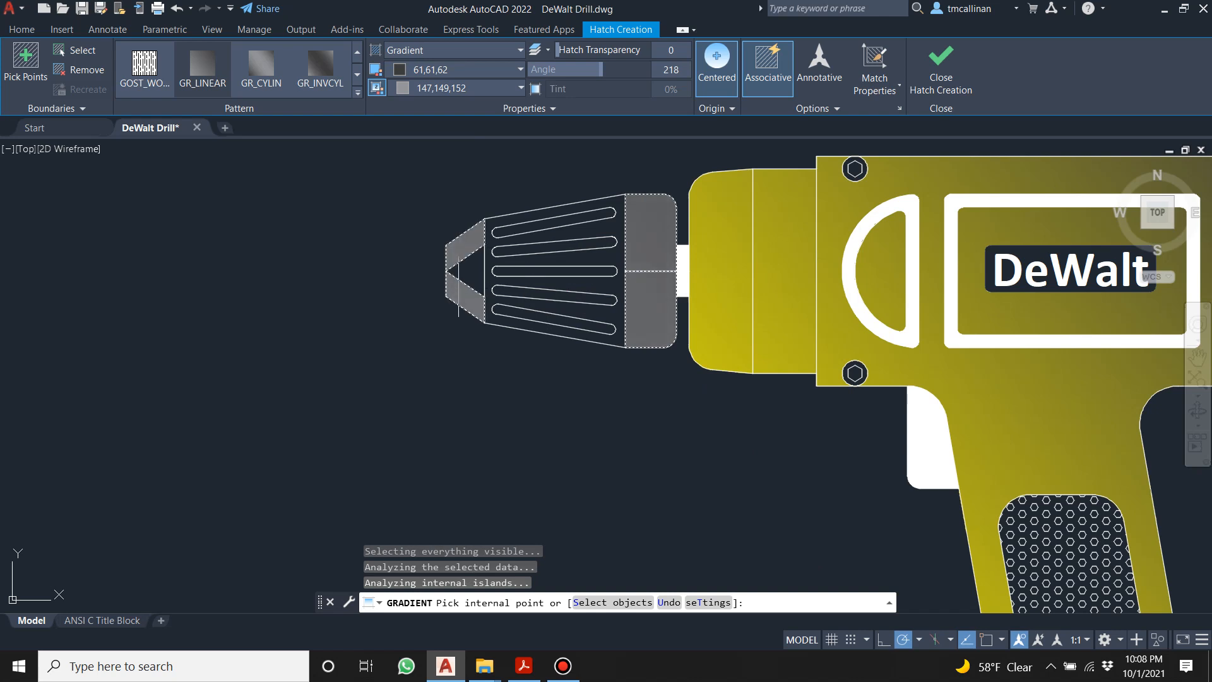
{"action": "left_click", "coordinate": [508, 272]}
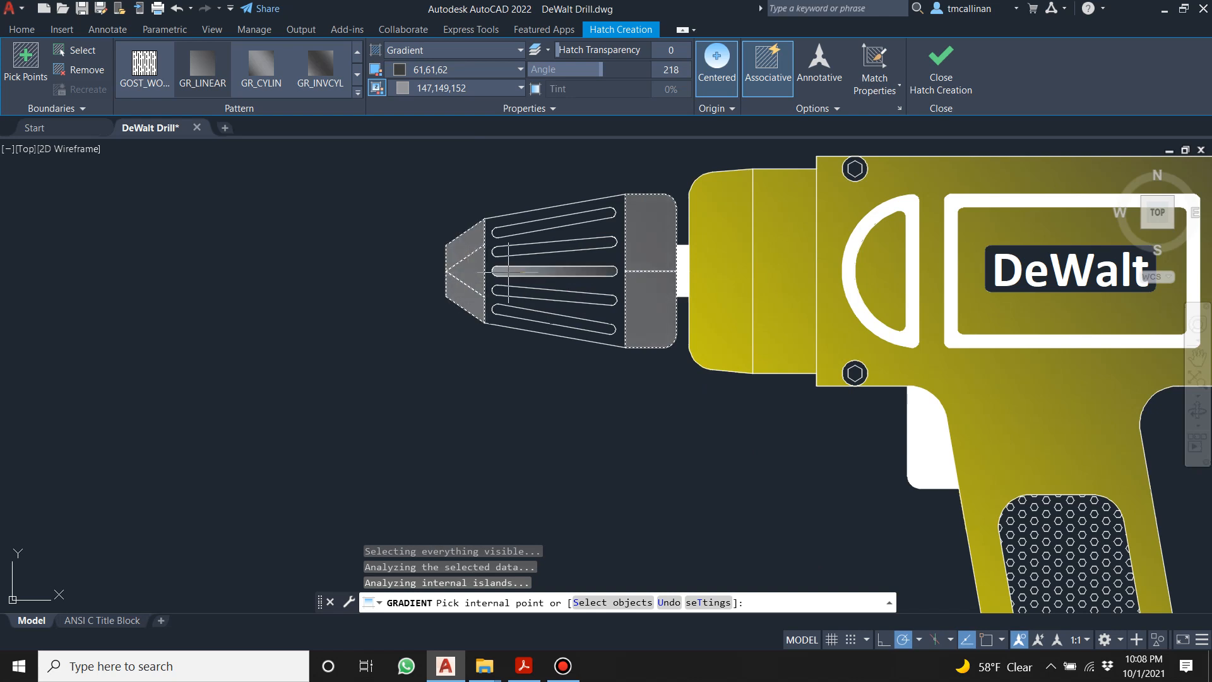
{"action": "left_click", "coordinate": [940, 70]}
{"action": "scroll", "coordinate": [536, 222], "scroll_direction": "down", "scroll_amount": 6}
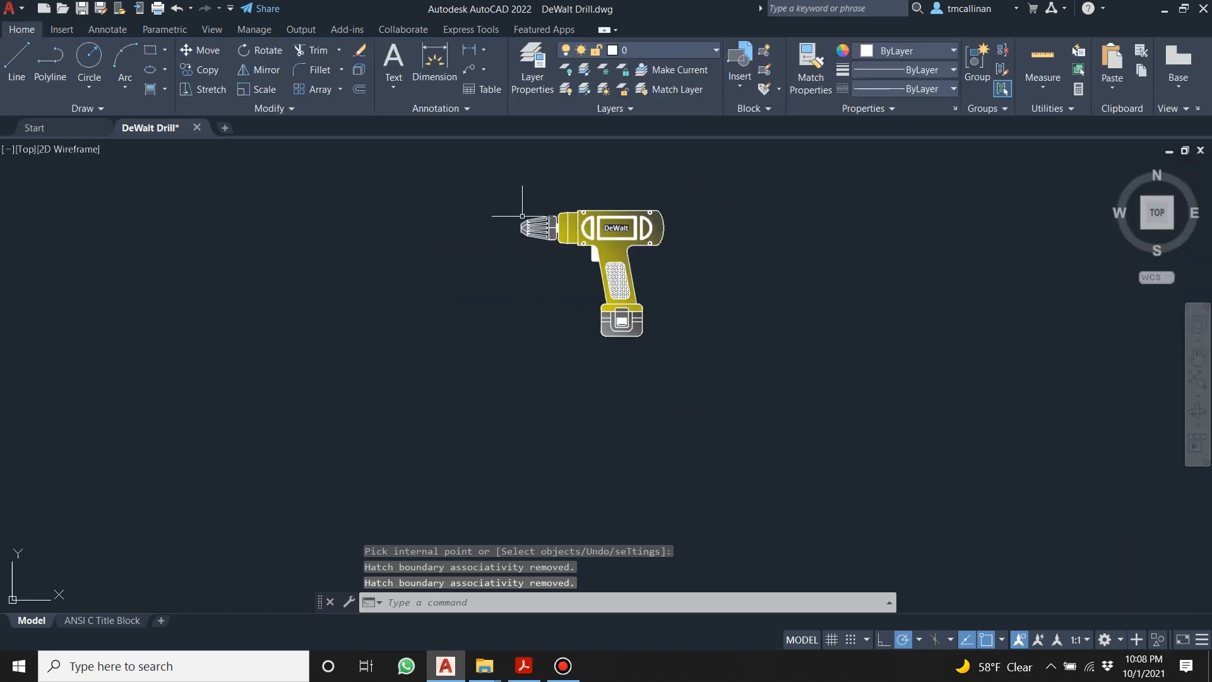
Fill the chuck's tapered middle sleeve around its five slots with the 61,61,62 to 147,149,152 gradient.
{"action": "scroll", "coordinate": [536, 222], "scroll_direction": "up", "scroll_amount": 6}
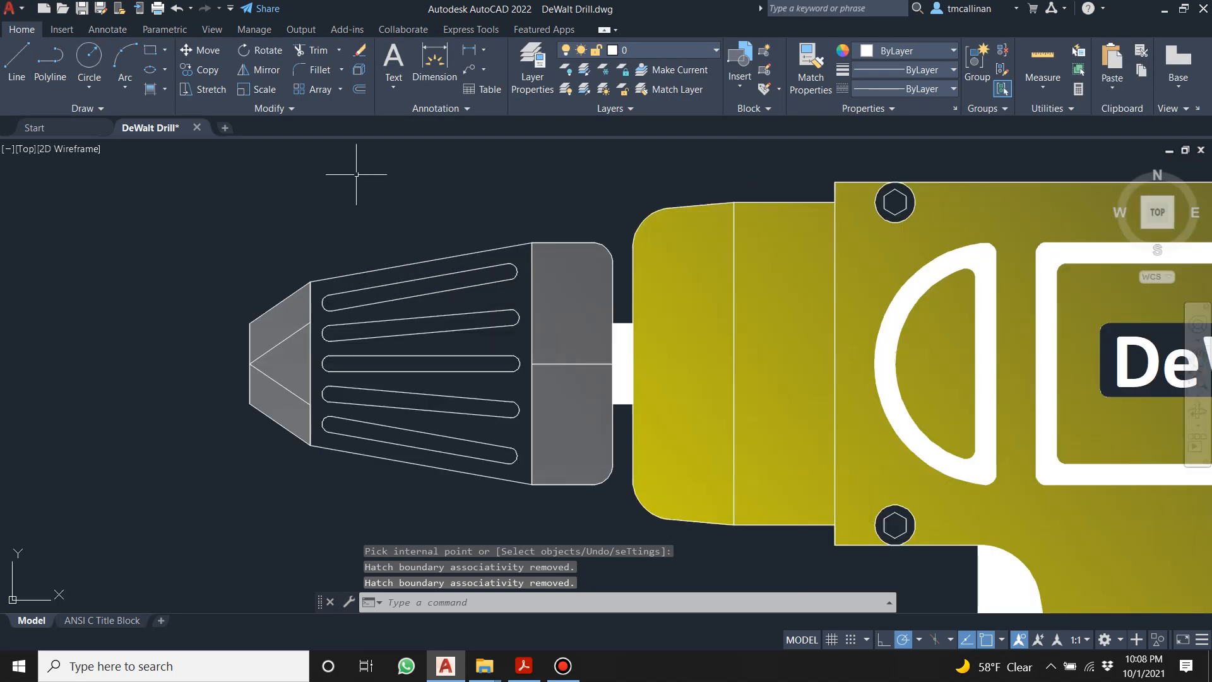
{"action": "left_click", "coordinate": [150, 89]}
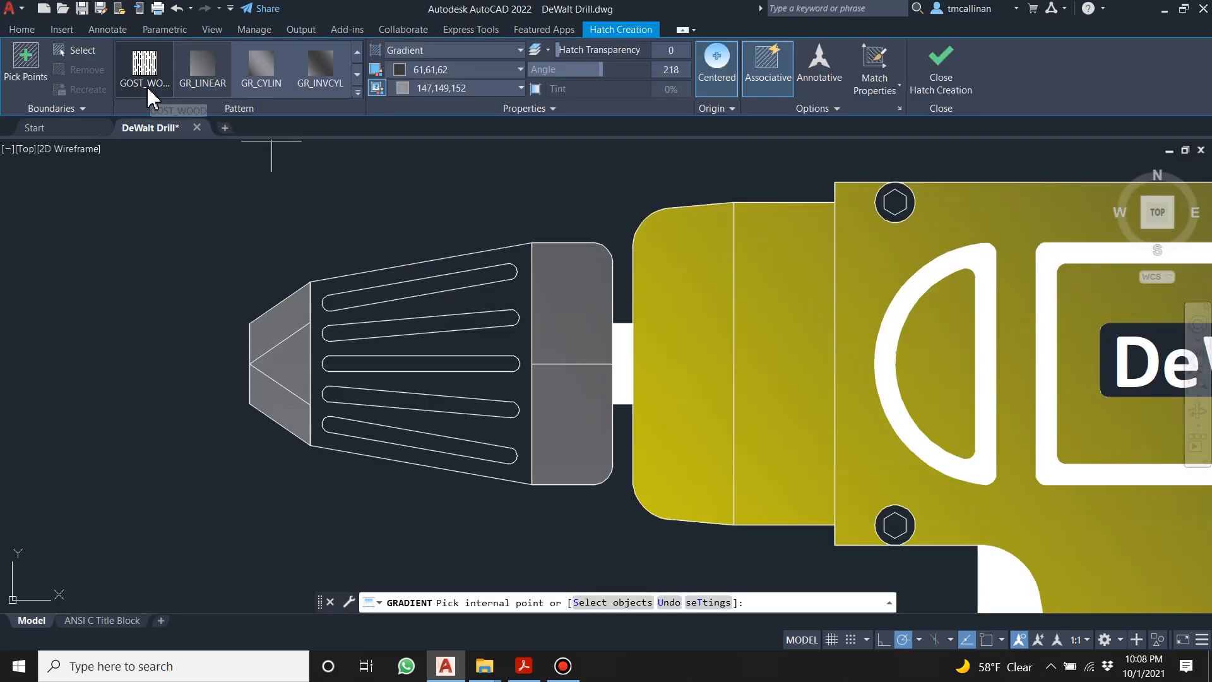
{"action": "scroll", "coordinate": [245, 78], "scroll_direction": "up", "scroll_amount": 1}
{"action": "scroll", "coordinate": [250, 78], "scroll_direction": "down", "scroll_amount": 1}
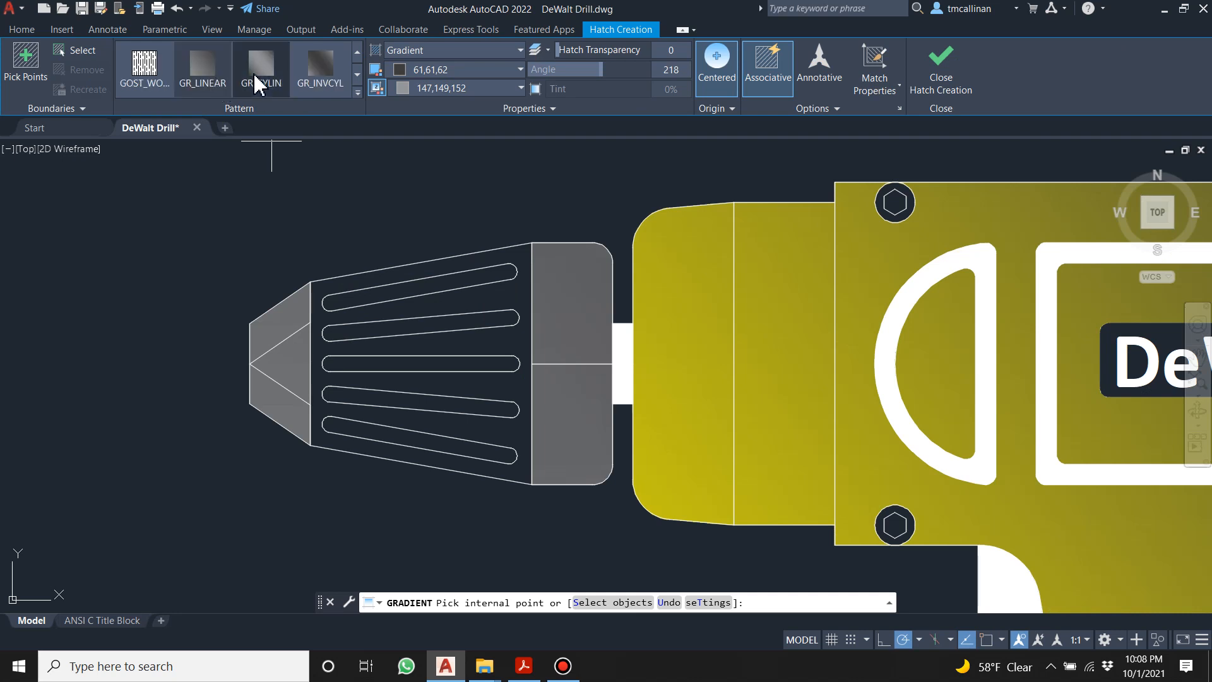
{"action": "left_click", "coordinate": [211, 75]}
{"action": "left_click", "coordinate": [509, 295]}
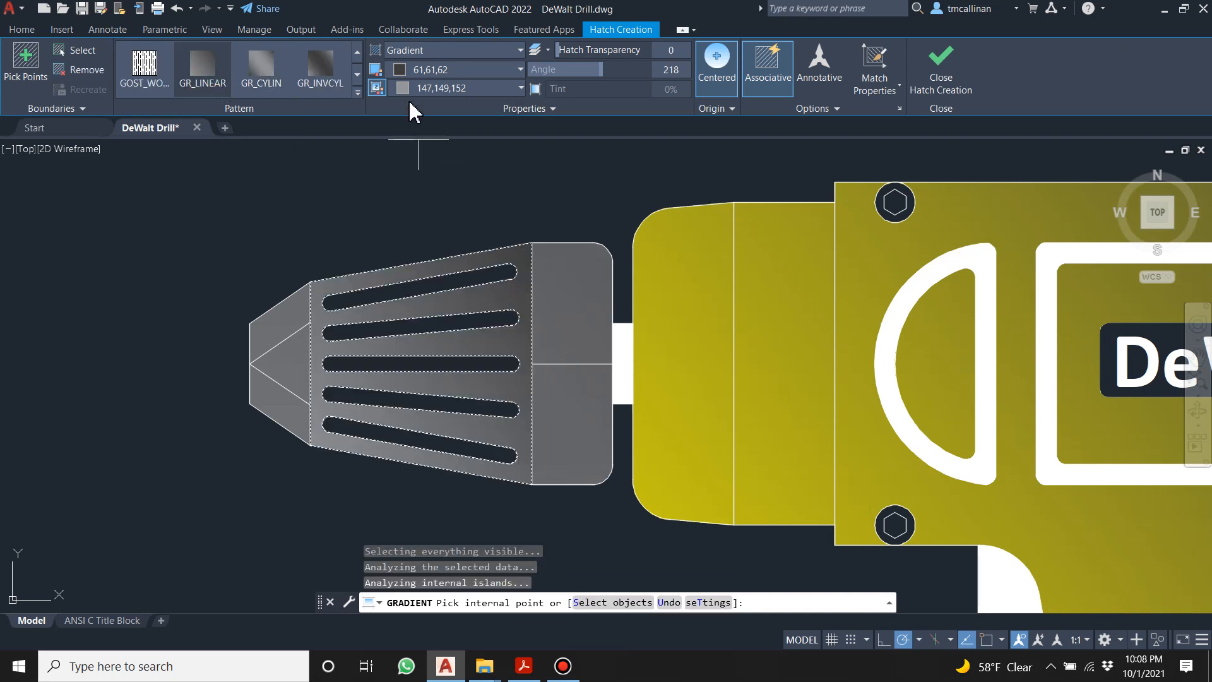
{"action": "left_click", "coordinate": [941, 70]}
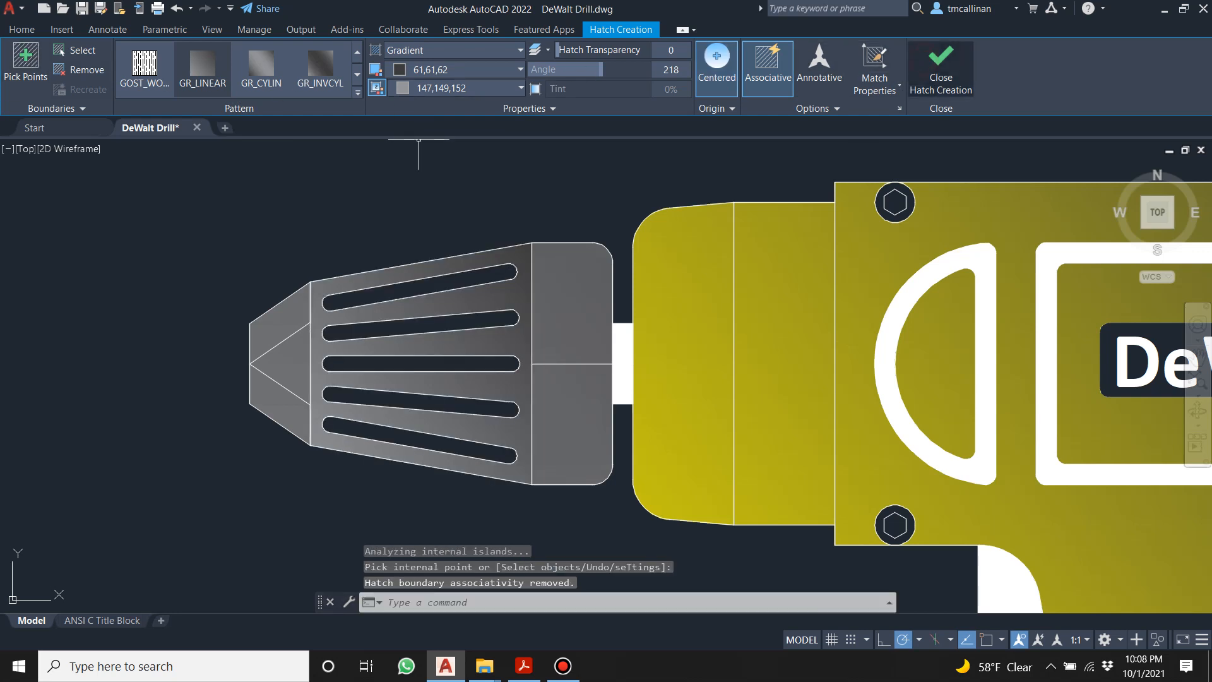
{"action": "scroll", "coordinate": [520, 287], "scroll_direction": "down", "scroll_amount": 6}
{"action": "key", "text": "Escape"}
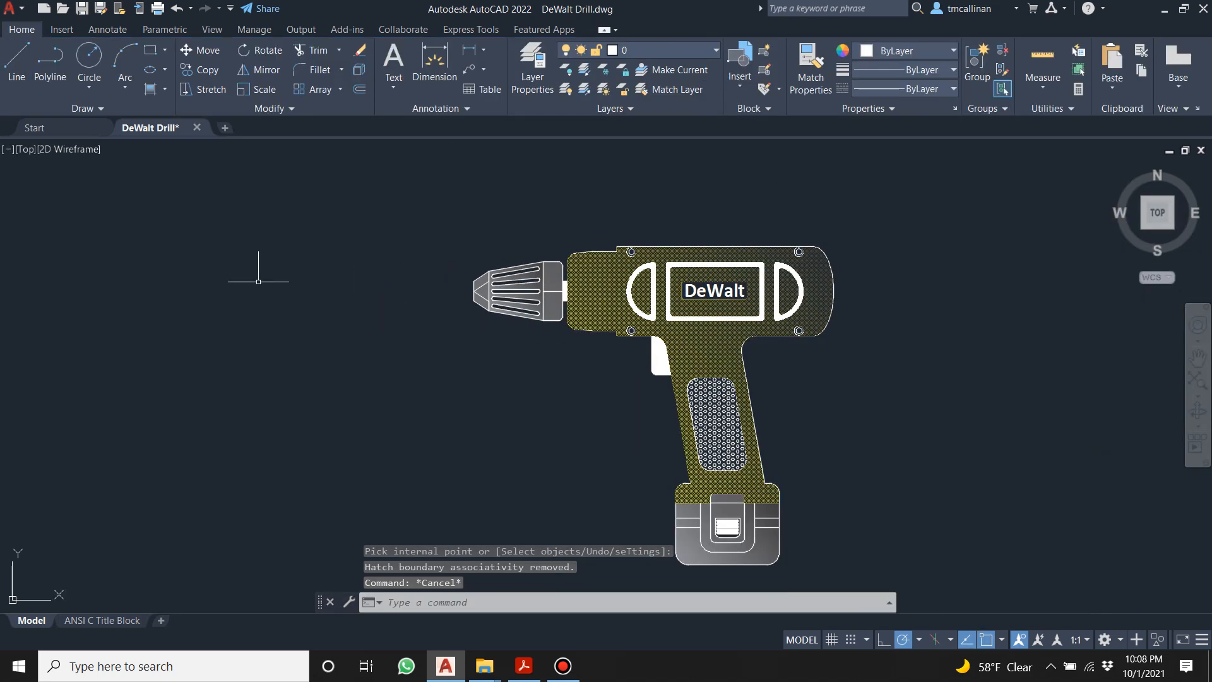
Check the fills on the chuck and body, and save the drill drawing.
{"action": "scroll", "coordinate": [474, 318], "scroll_direction": "down", "scroll_amount": 2}
{"action": "scroll", "coordinate": [636, 327], "scroll_direction": "up", "scroll_amount": 2}
{"action": "scroll", "coordinate": [554, 263], "scroll_direction": "up", "scroll_amount": 4}
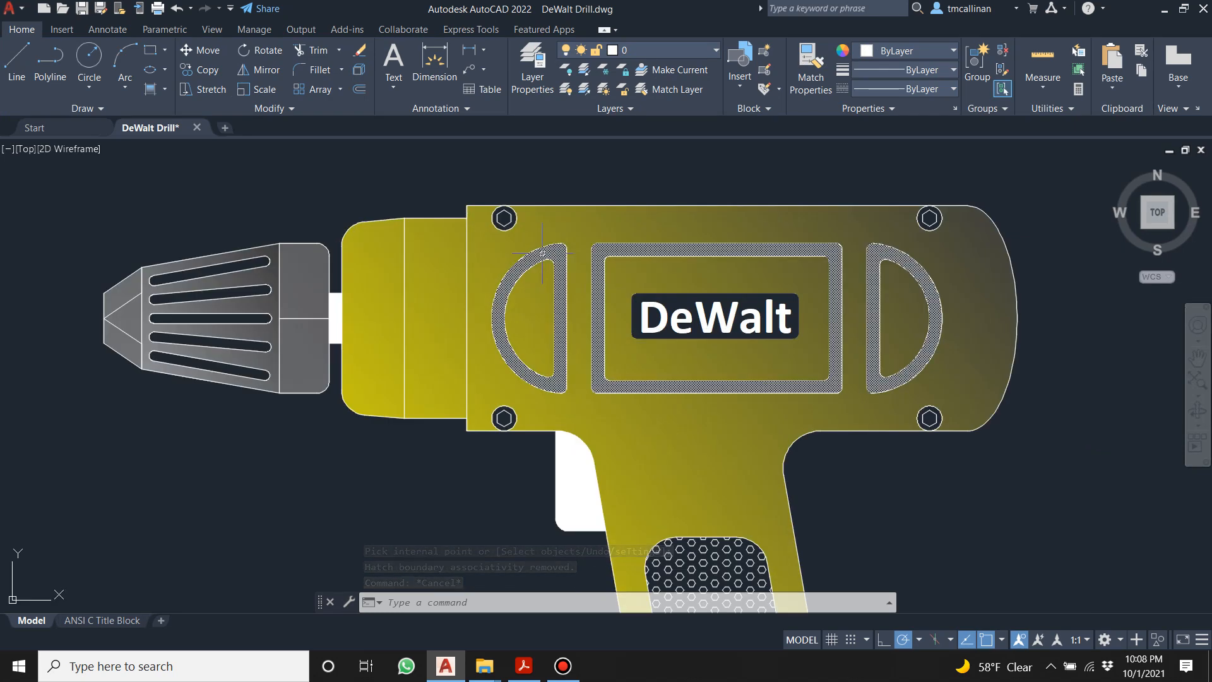
{"action": "scroll", "coordinate": [532, 214], "scroll_direction": "up", "scroll_amount": 2}
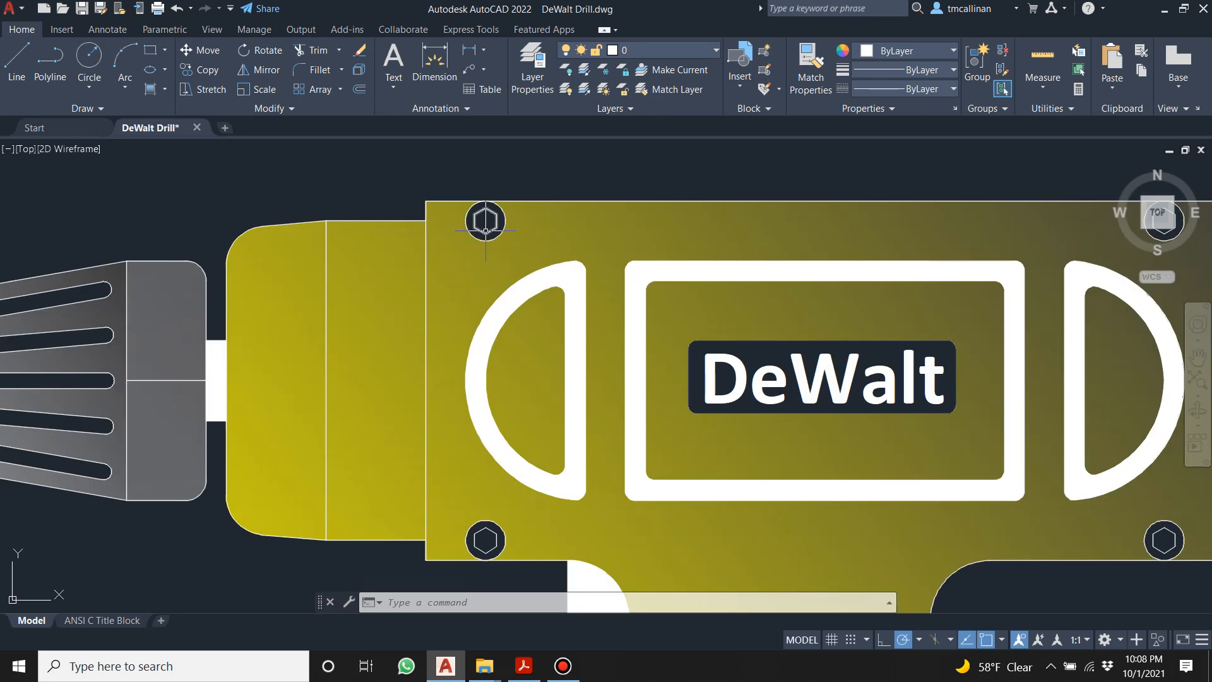
{"action": "scroll", "coordinate": [486, 231], "scroll_direction": "down", "scroll_amount": 6}
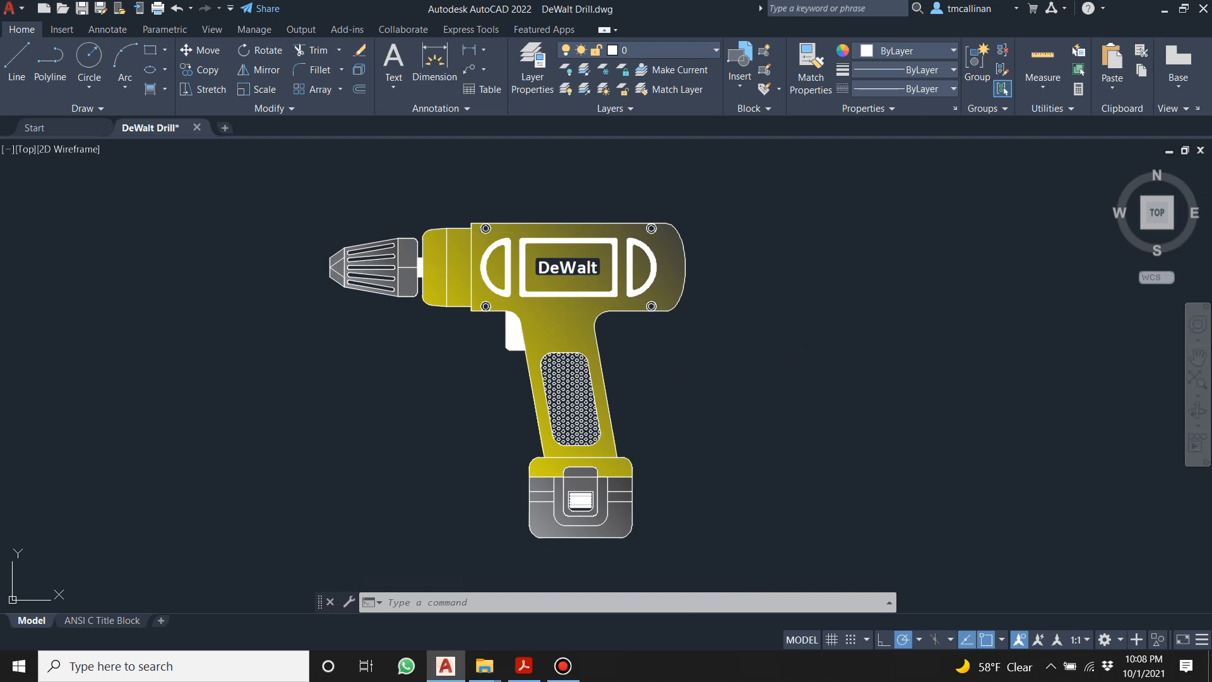
{"action": "left_click", "coordinate": [82, 9]}
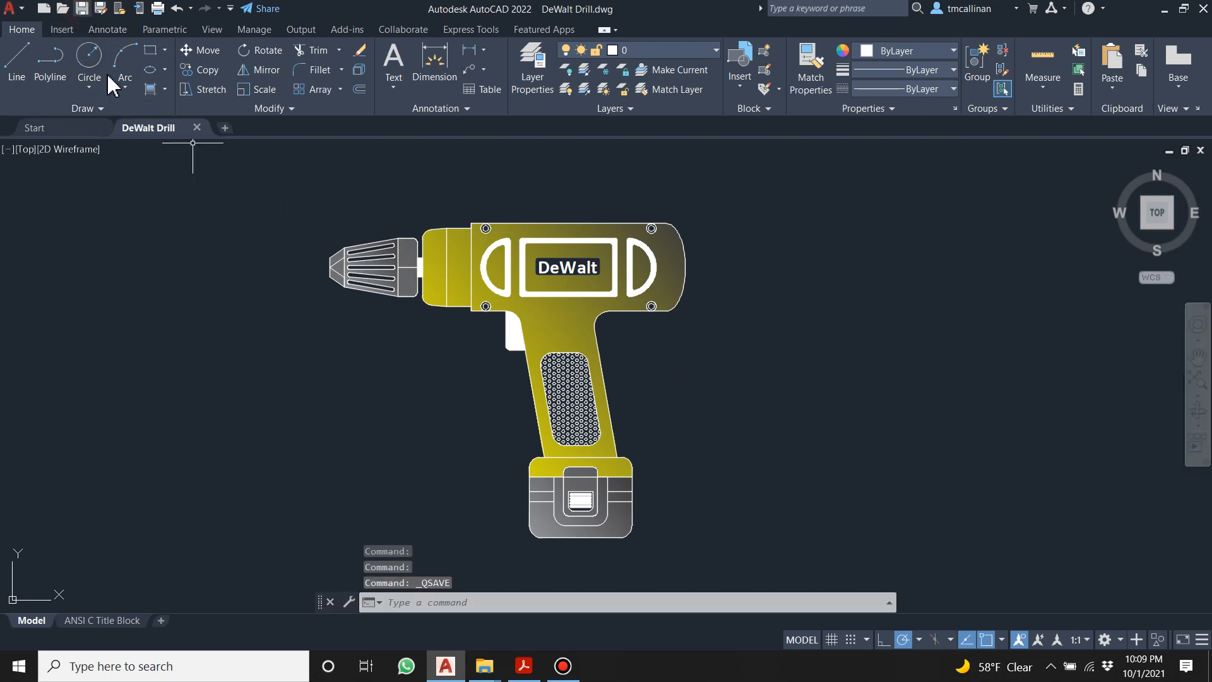
Minimize AutoCAD, switch to Google Chrome and search the web for "drill bit autocad block".
{"action": "left_click", "coordinate": [1165, 8]}
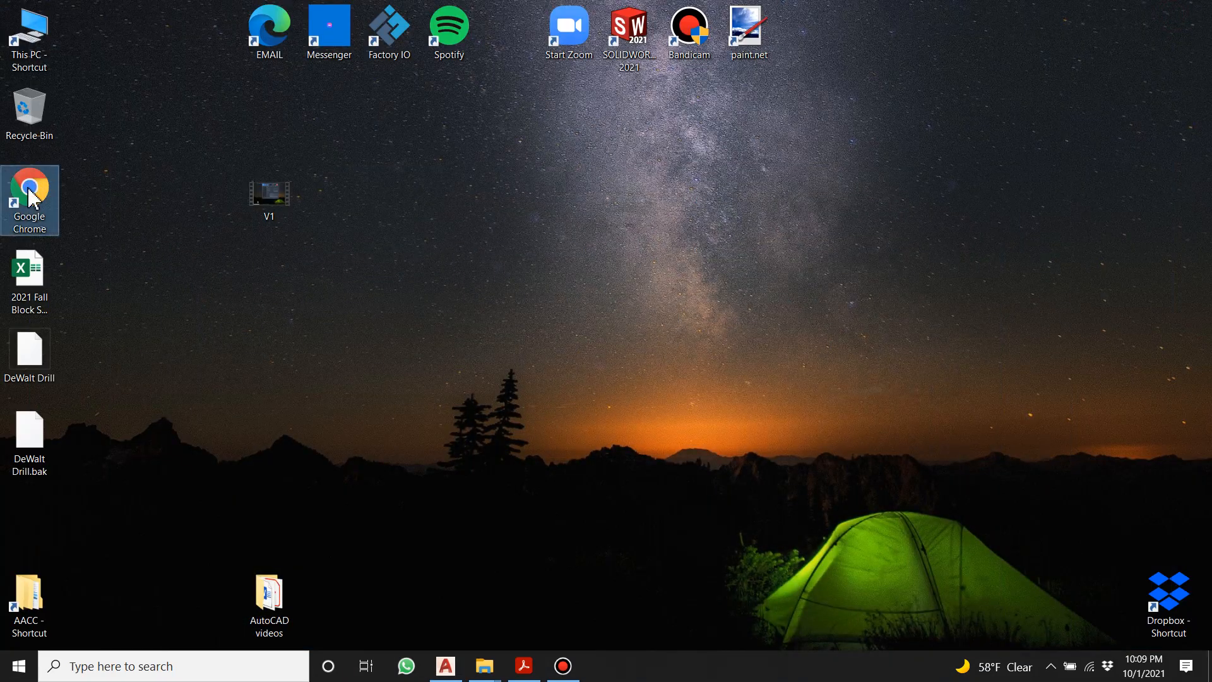
{"action": "double_click", "coordinate": [30, 197]}
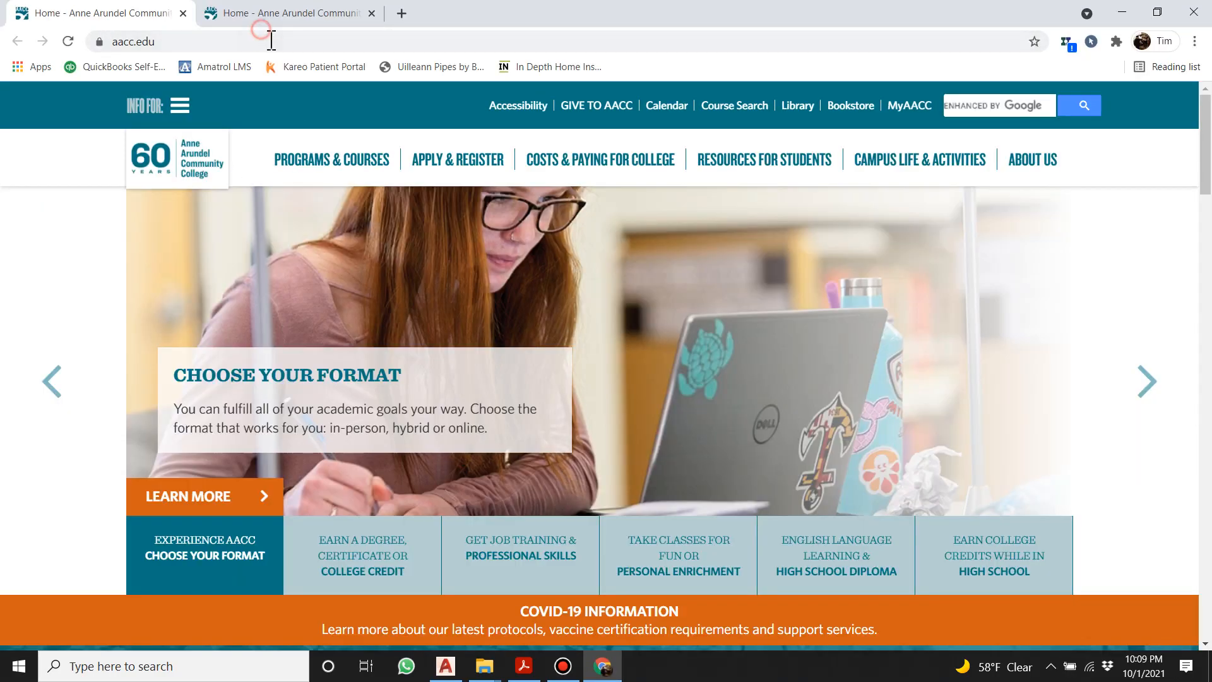
{"action": "left_click", "coordinate": [269, 36]}
{"action": "type", "text": "dr"}
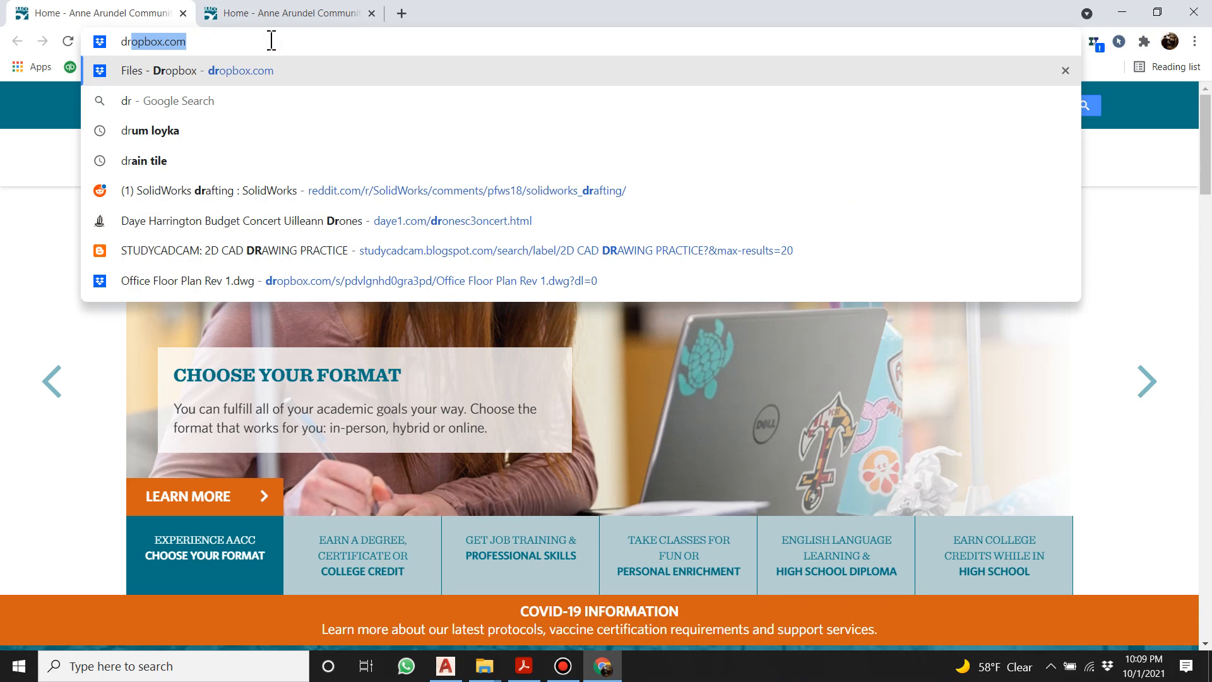
{"action": "type", "text": "ill bi"}
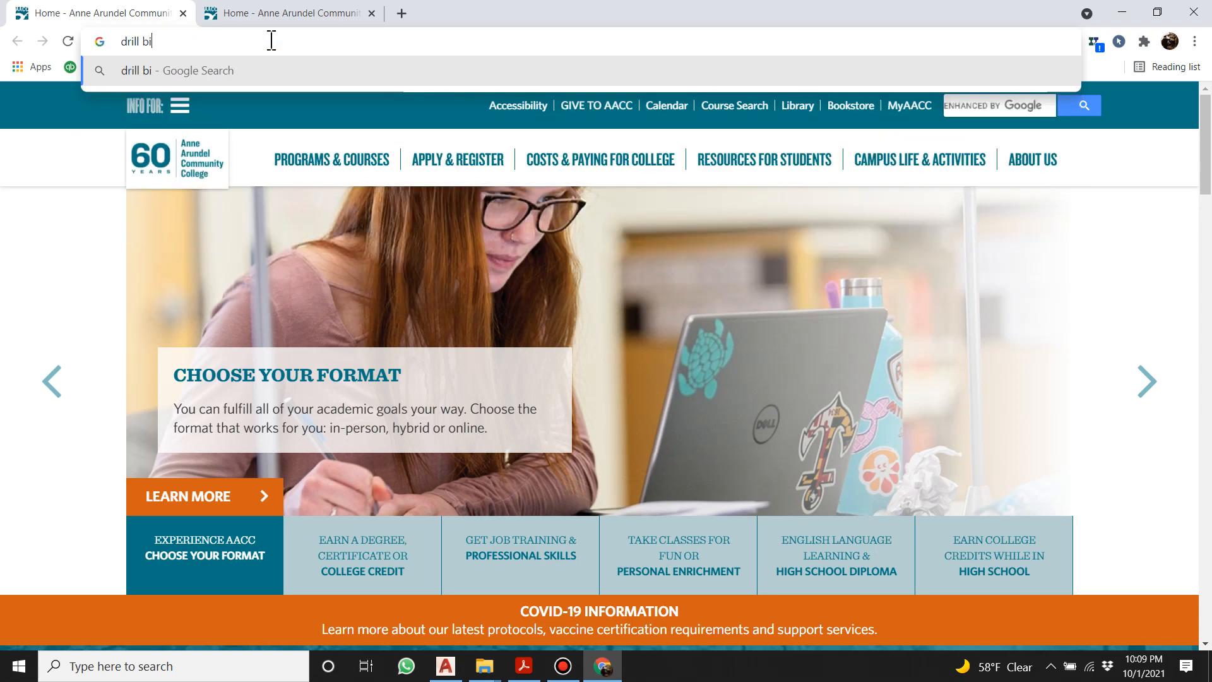
{"action": "type", "text": "t autocad "}
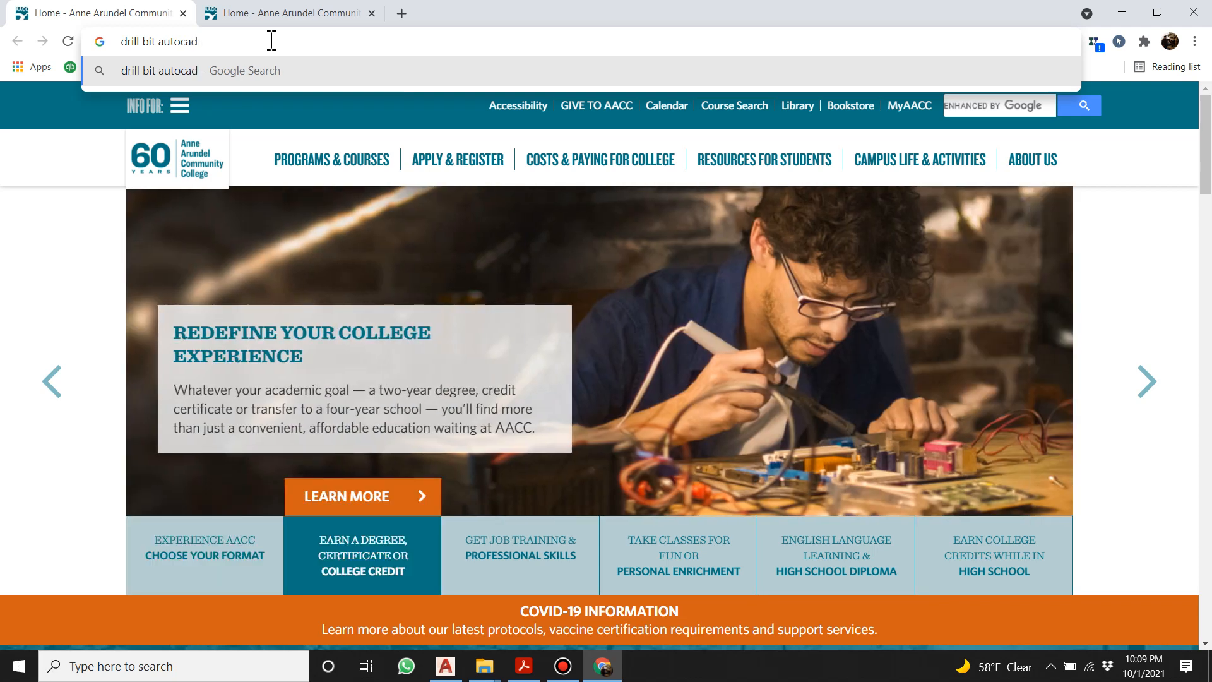
{"action": "type", "text": "block"}
{"action": "key", "text": "Return"}
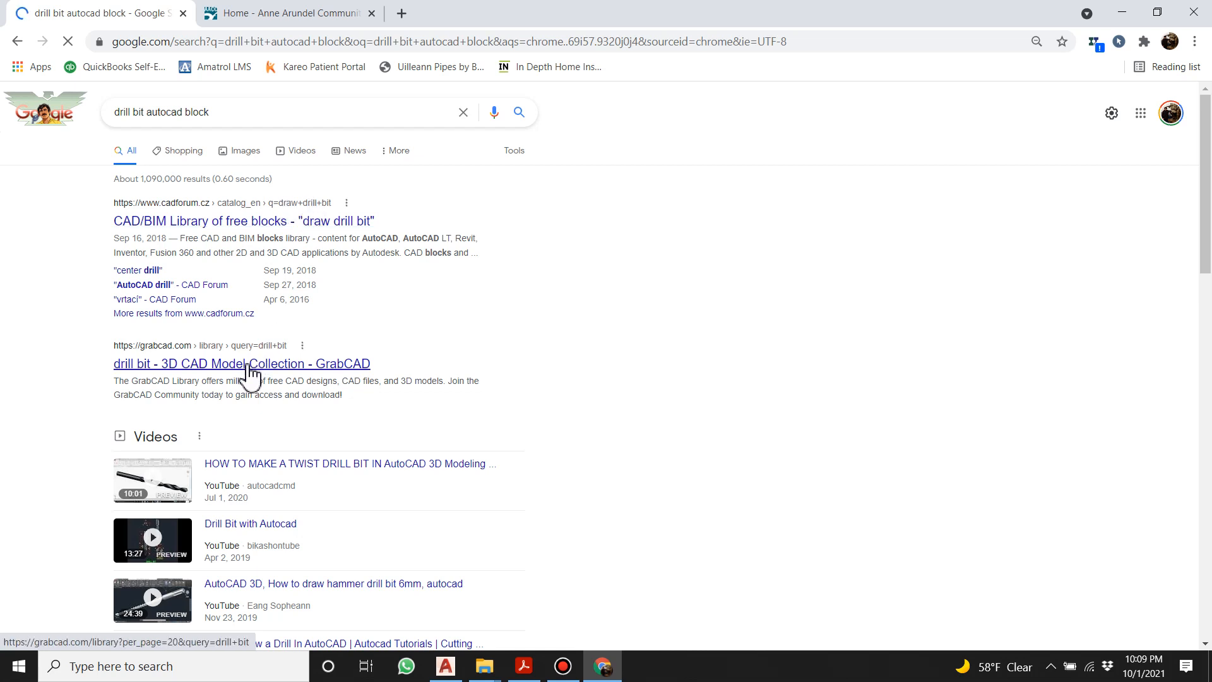
Inspect the designscad.com page "Drill Bit DWG Block for AutoCAD" and return to the search results.
{"action": "scroll", "coordinate": [256, 377], "scroll_direction": "down", "scroll_amount": 4}
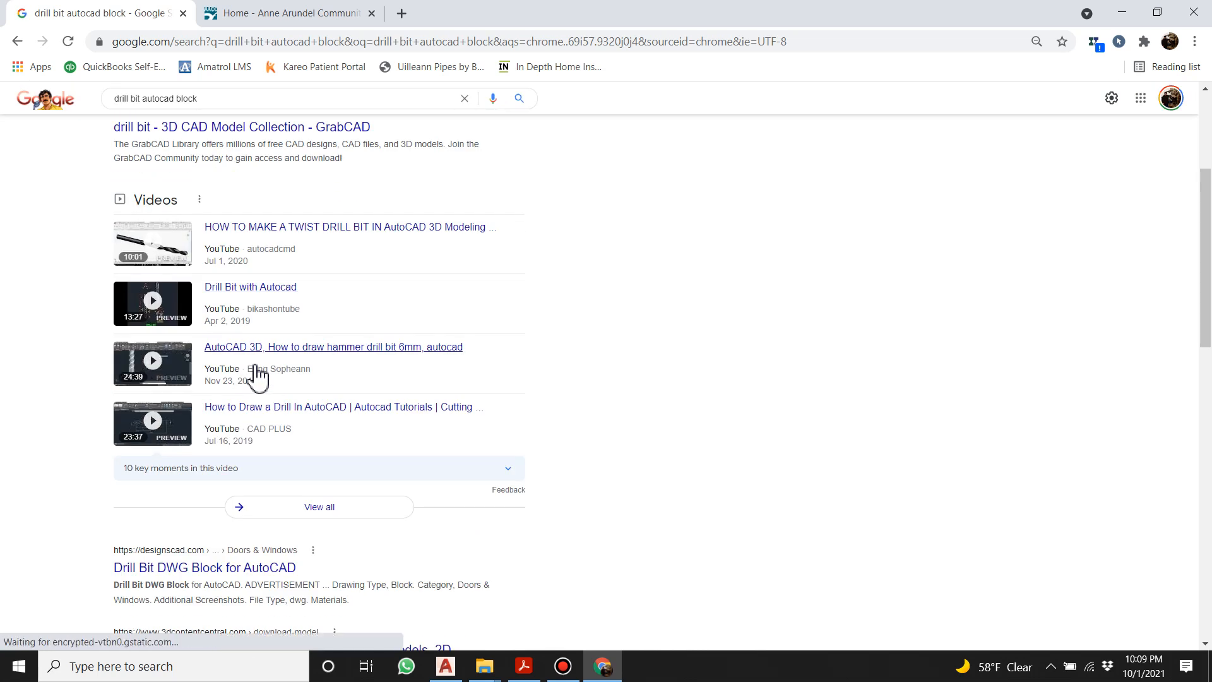
{"action": "scroll", "coordinate": [257, 374], "scroll_direction": "down", "scroll_amount": 2}
{"action": "left_click", "coordinate": [275, 416]}
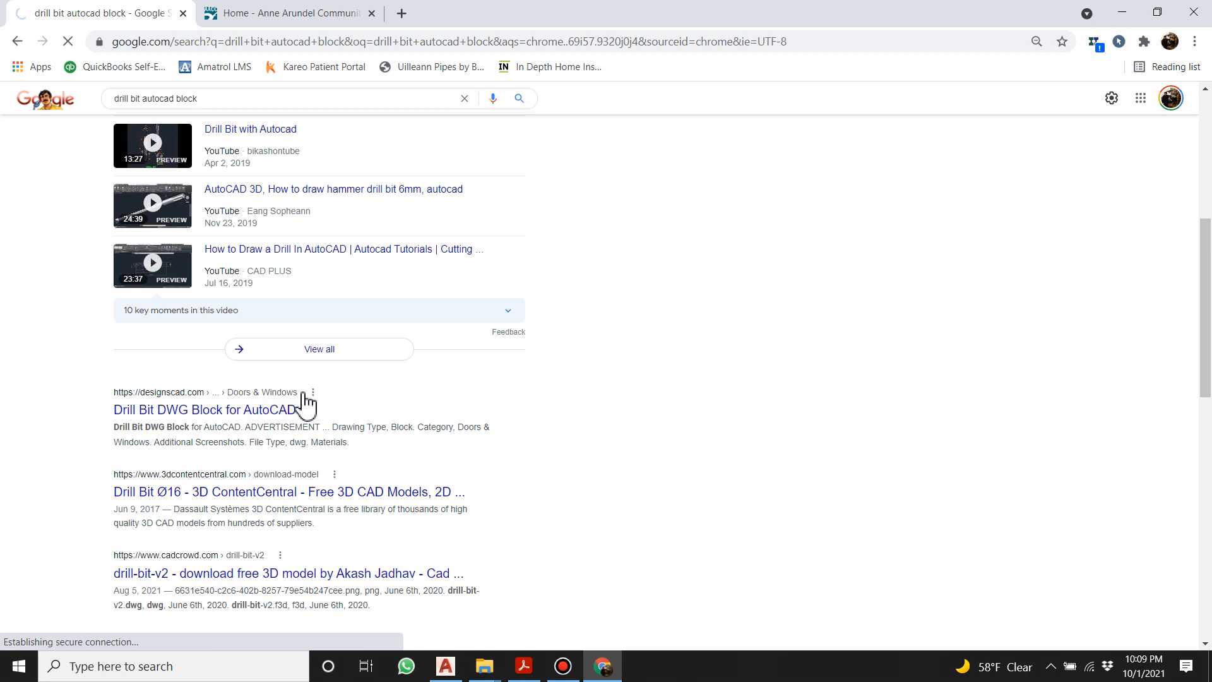
{"action": "scroll", "coordinate": [339, 348], "scroll_direction": "down", "scroll_amount": 5}
{"action": "scroll", "coordinate": [339, 359], "scroll_direction": "down", "scroll_amount": 3}
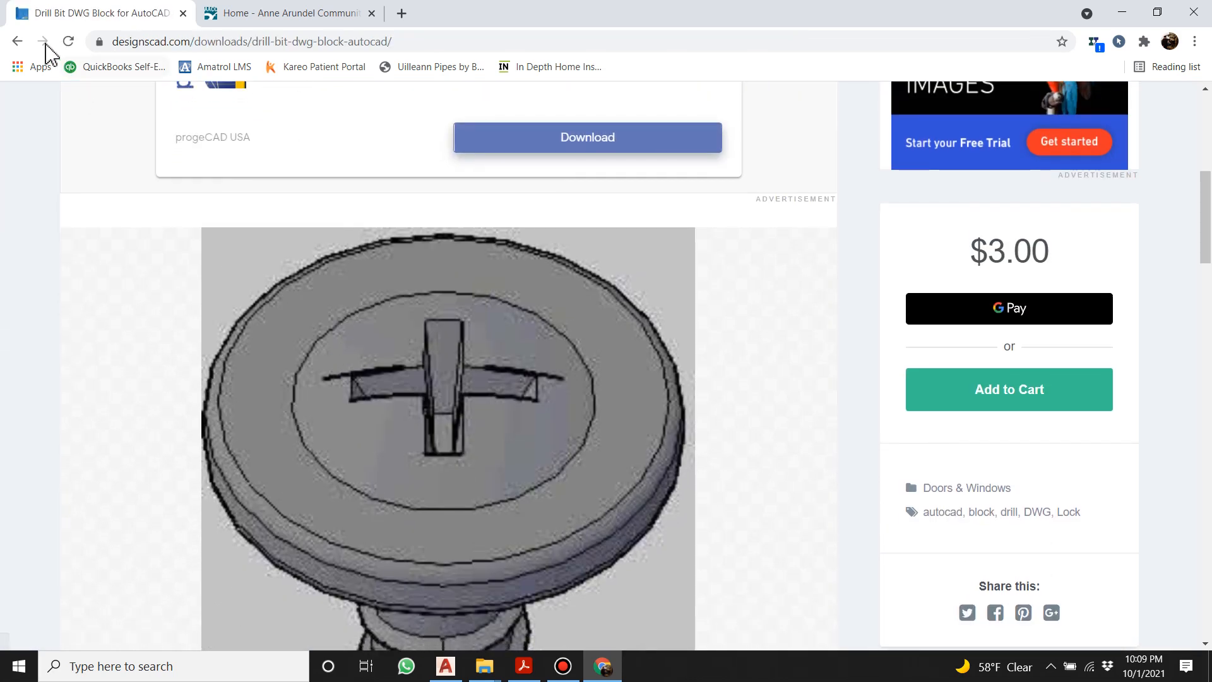
{"action": "left_click", "coordinate": [11, 42]}
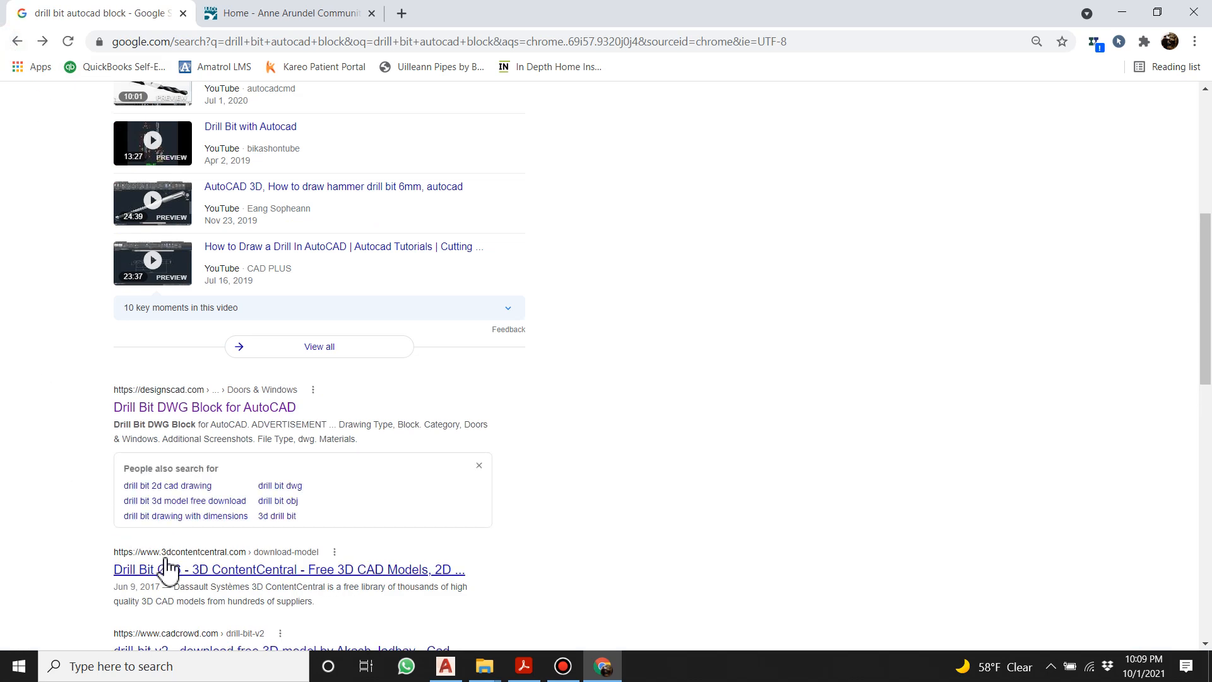
{"action": "left_click", "coordinate": [214, 42]}
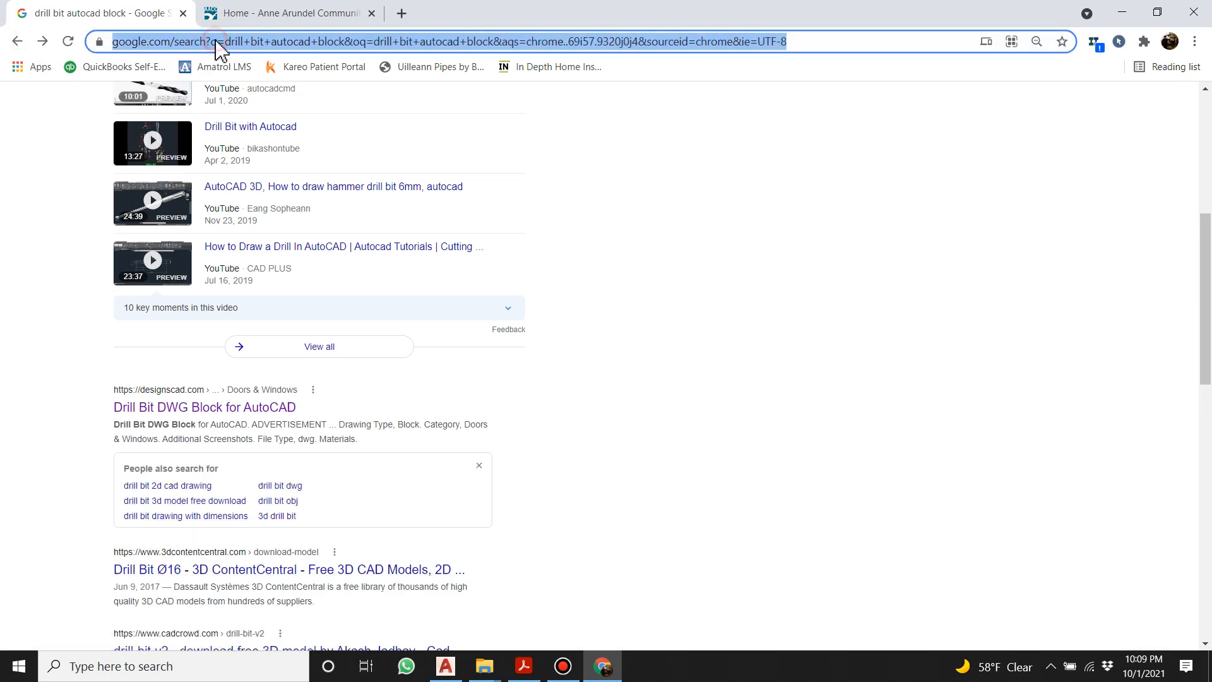
{"action": "type", "text": "www.mcmaster.com"}
{"action": "key", "text": "Return"}
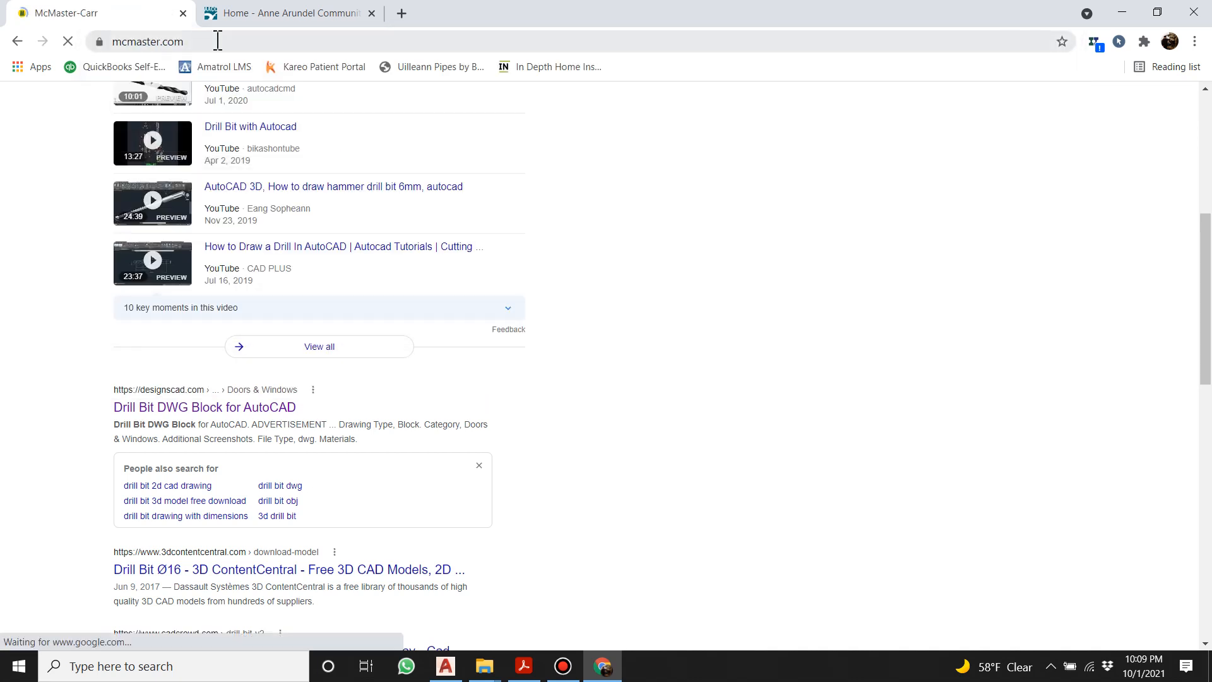
{"action": "left_click", "coordinate": [329, 104]}
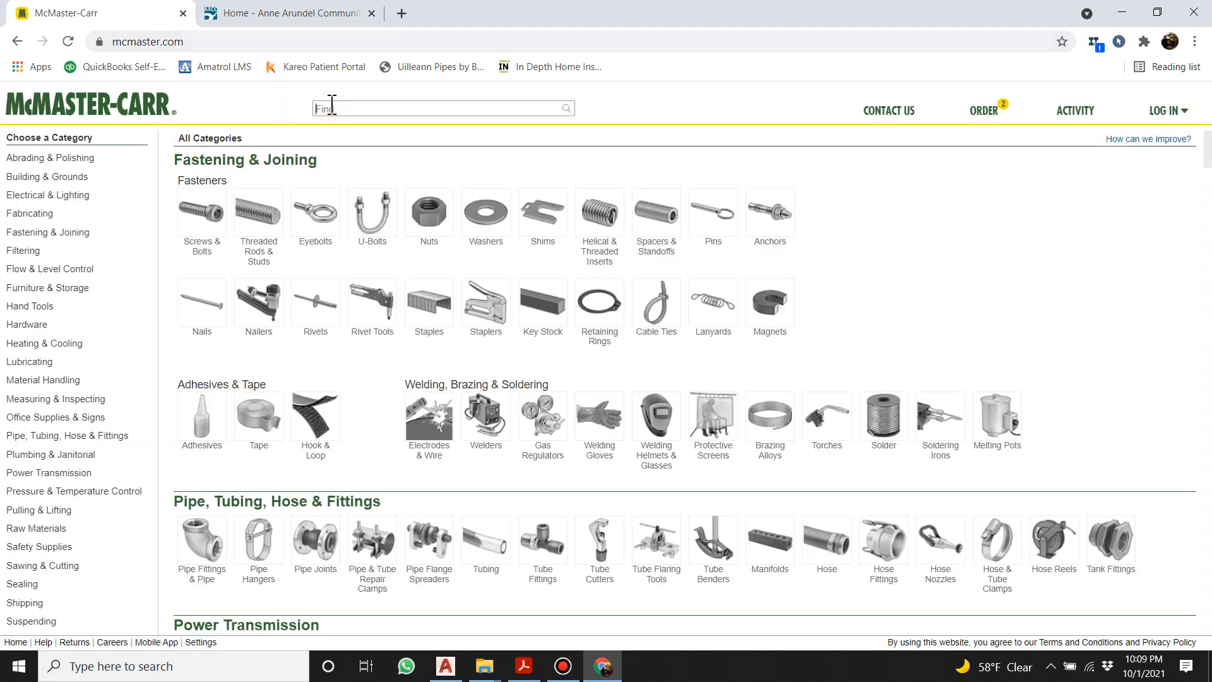
{"action": "type", "text": "drill bits"}
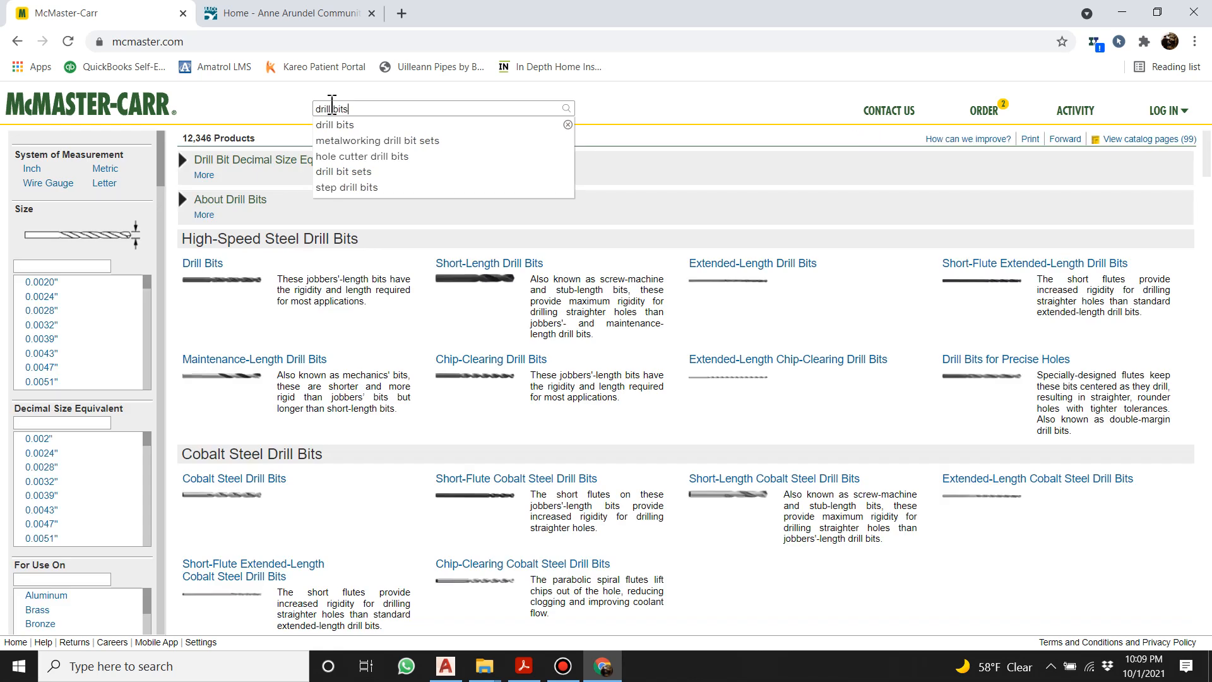
{"action": "key", "text": "Return"}
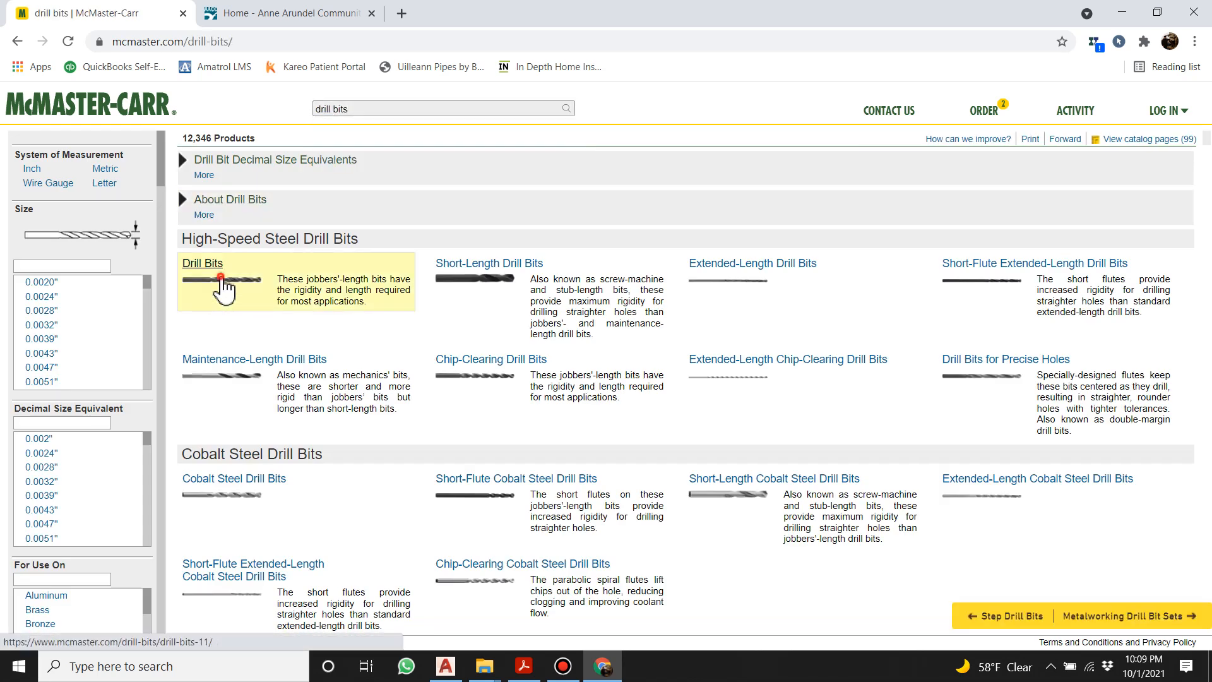
Open the high-speed steel Drill Bits category and select the 9/32" black-oxide bit, part 2901A126.
{"action": "left_click", "coordinate": [223, 290]}
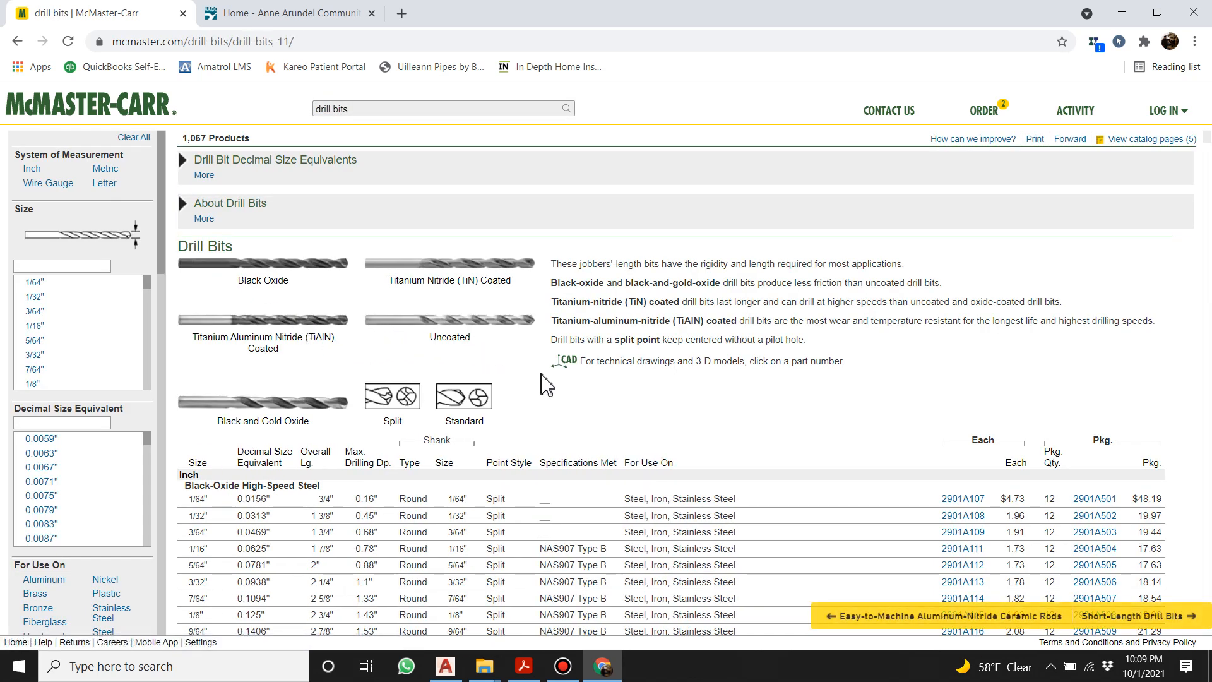
{"action": "scroll", "coordinate": [546, 384], "scroll_direction": "down", "scroll_amount": 6}
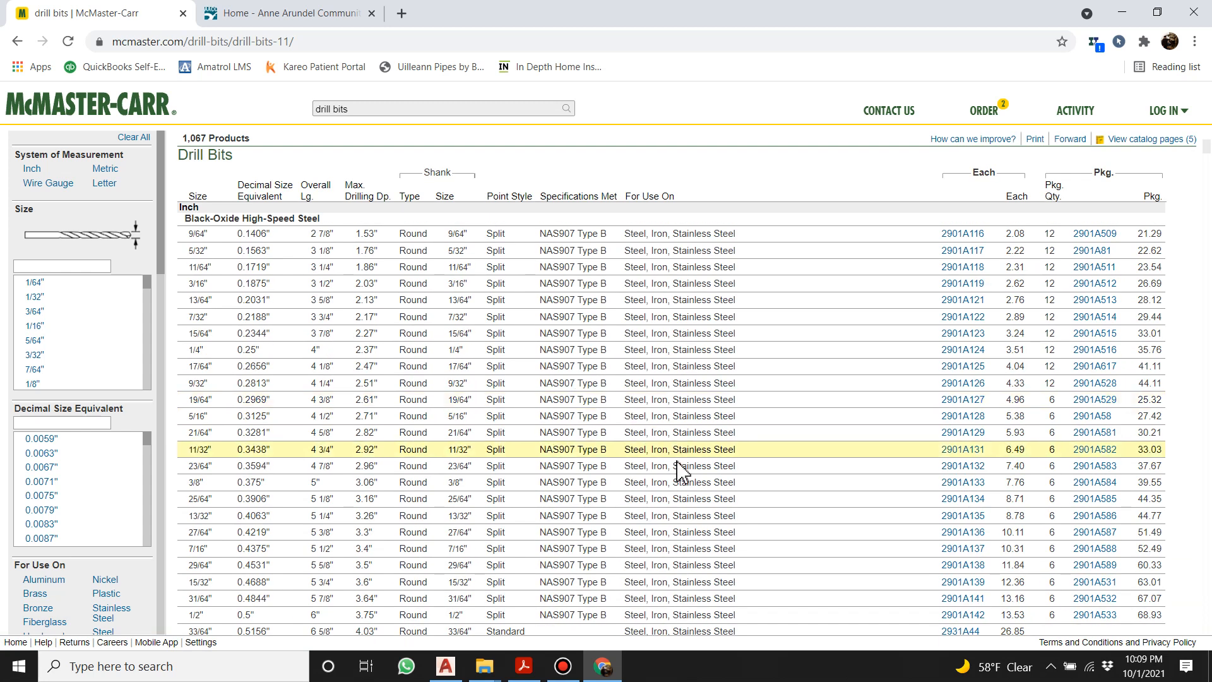
{"action": "left_click", "coordinate": [956, 386]}
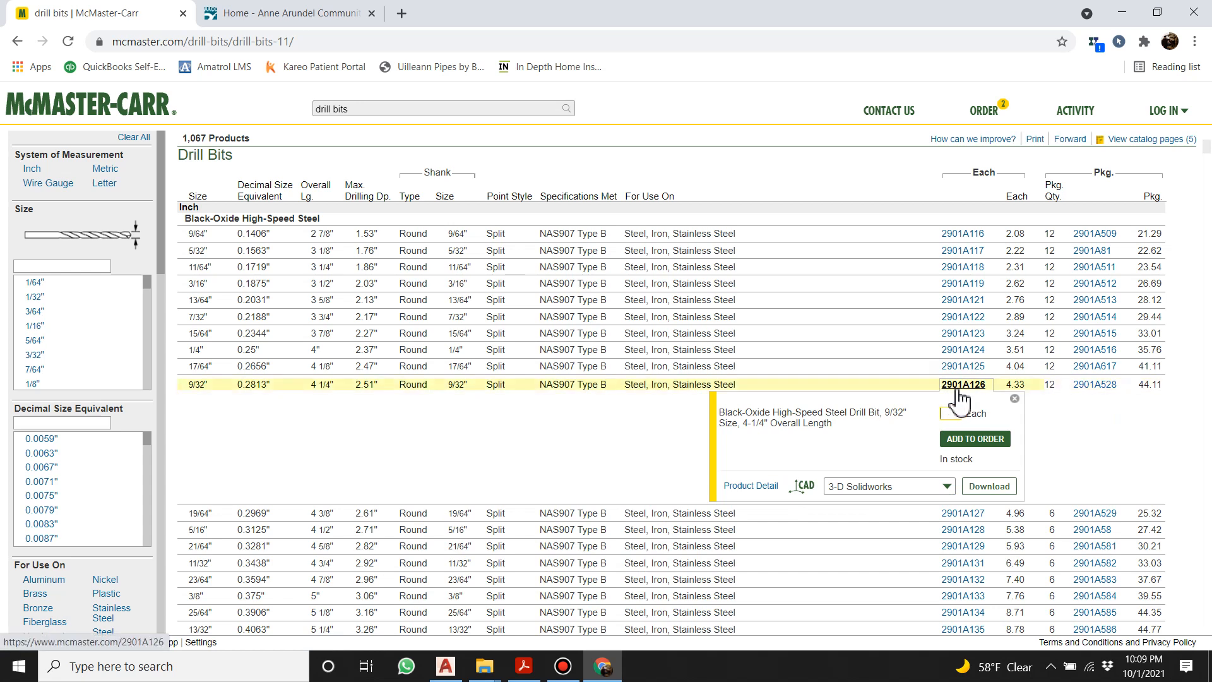
Download the selected bit's CAD file as a 2-D DWG and save it to the Desktop under the suggested name.
{"action": "left_click", "coordinate": [875, 487]}
{"action": "scroll", "coordinate": [902, 546], "scroll_direction": "down", "scroll_amount": 1}
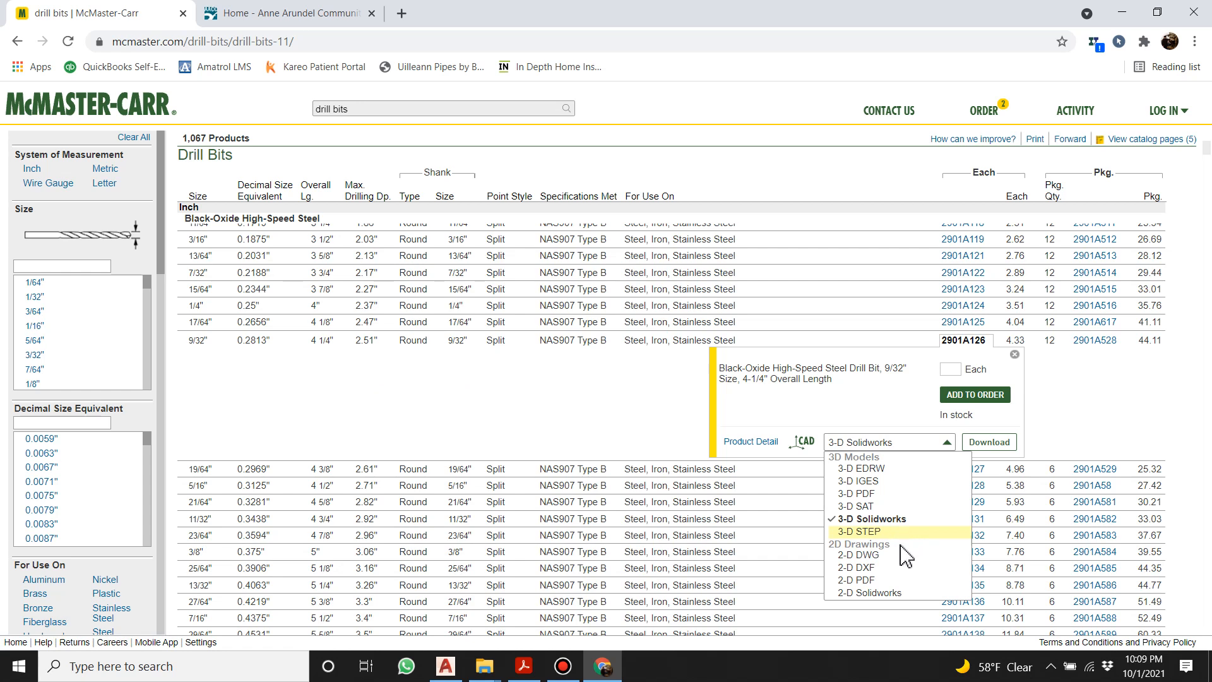
{"action": "left_click", "coordinate": [890, 550]}
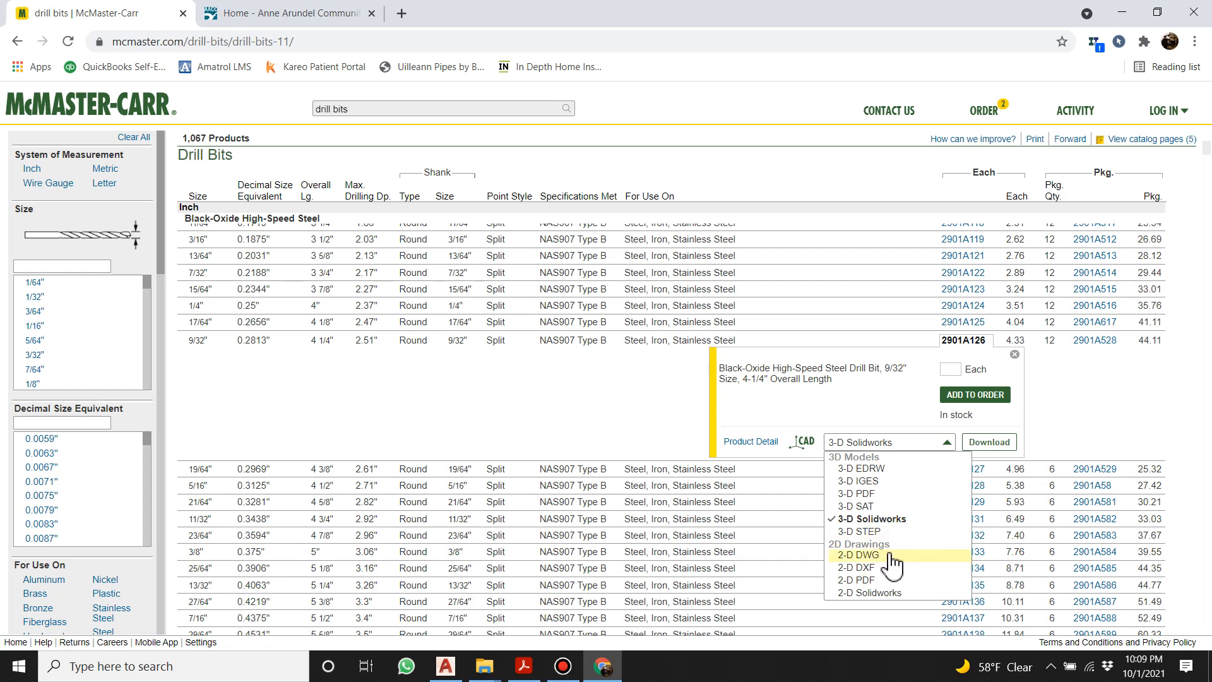
{"action": "left_click", "coordinate": [891, 555]}
{"action": "left_click", "coordinate": [1001, 439]}
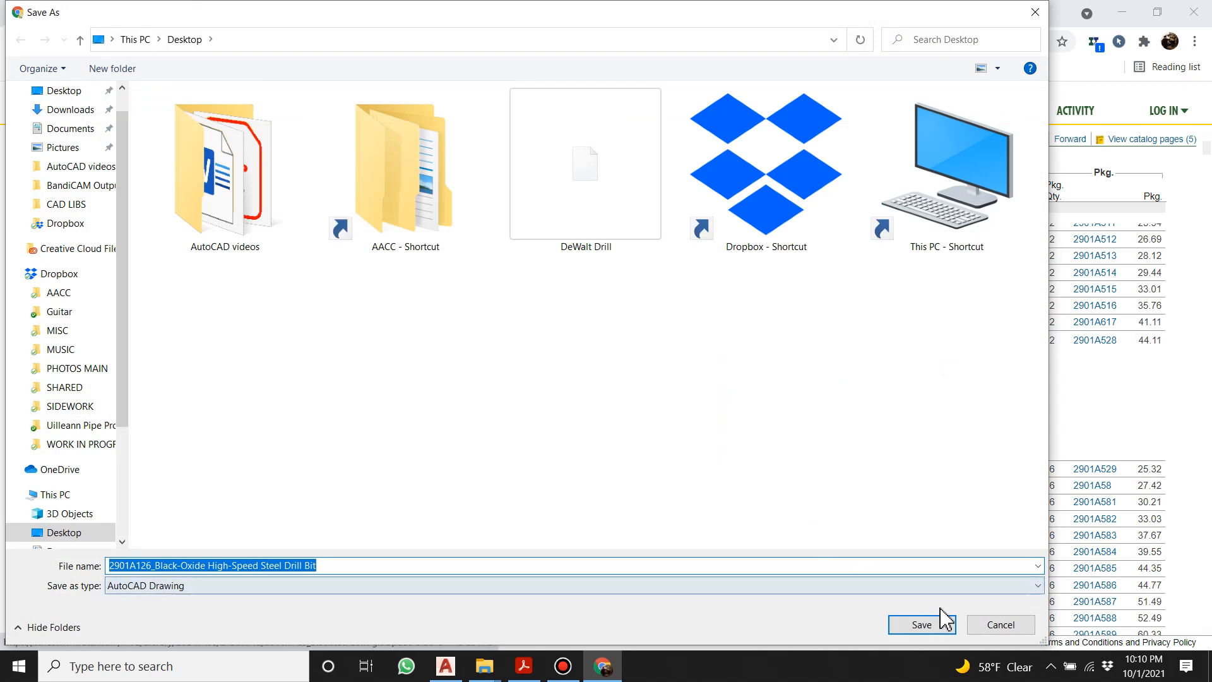
{"action": "left_click", "coordinate": [933, 620]}
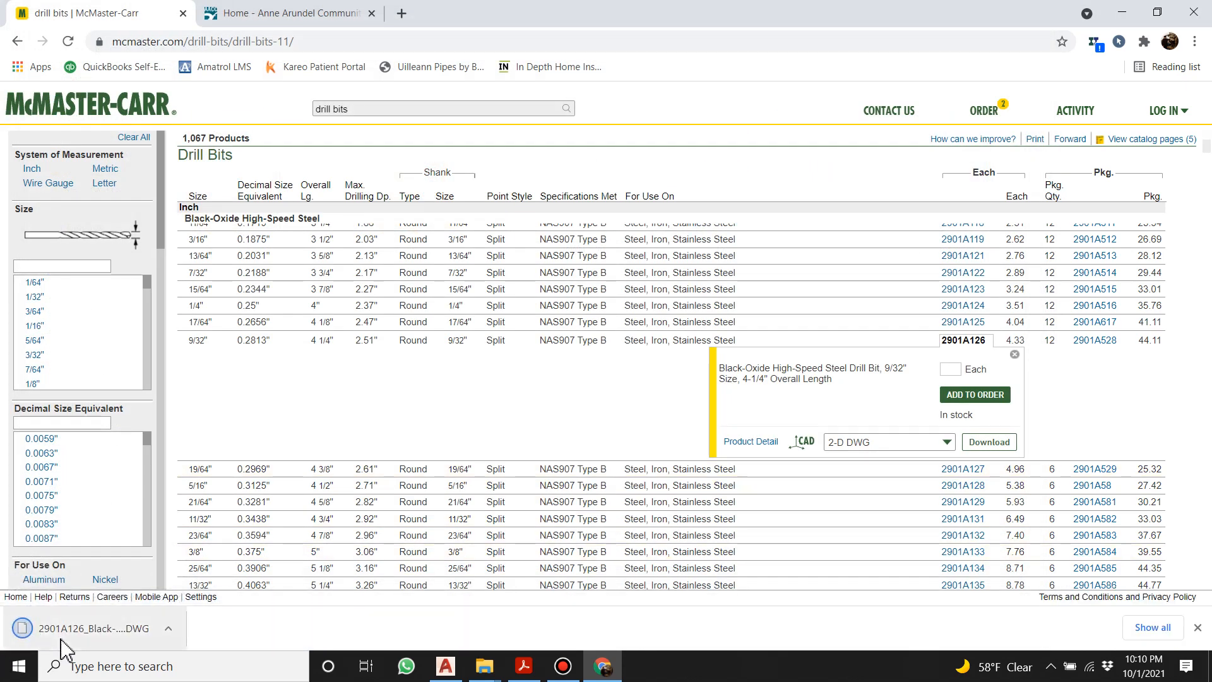
Switch to AutoCAD and open the downloaded 2901A126 drill bit drawing, accepting the foreign DWG file.
{"action": "left_click", "coordinate": [640, 534]}
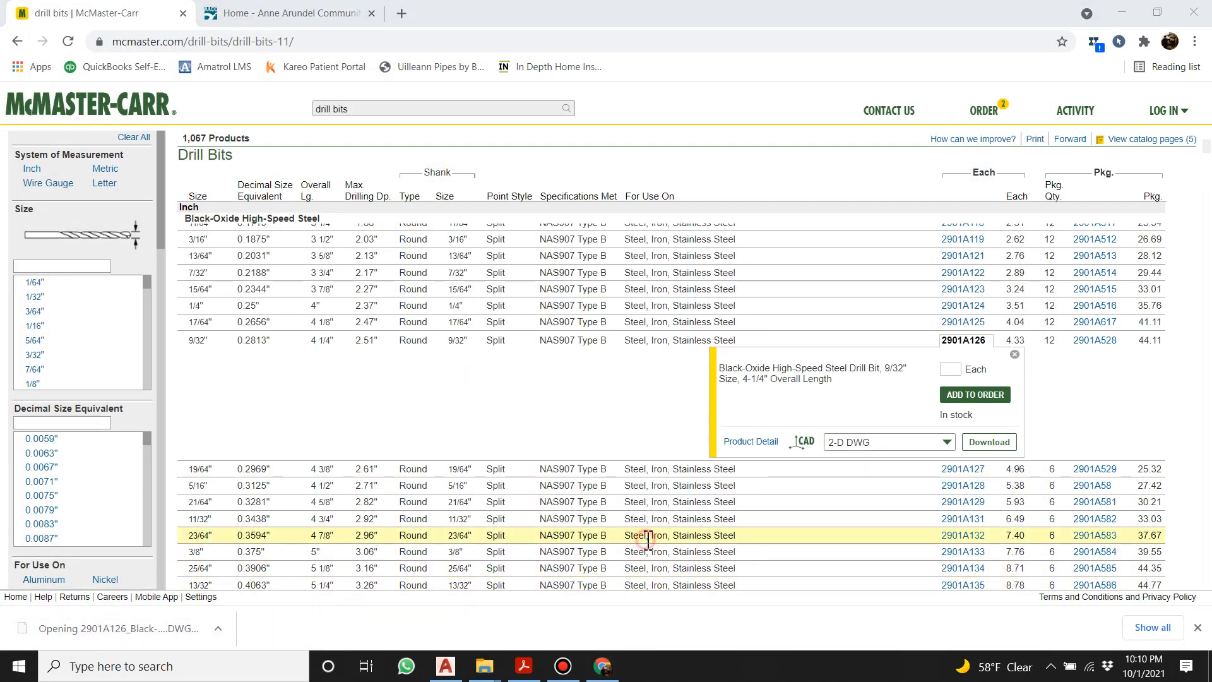
{"action": "left_click_drag", "start_coordinate": [617, 20], "coordinate": [835, 29]}
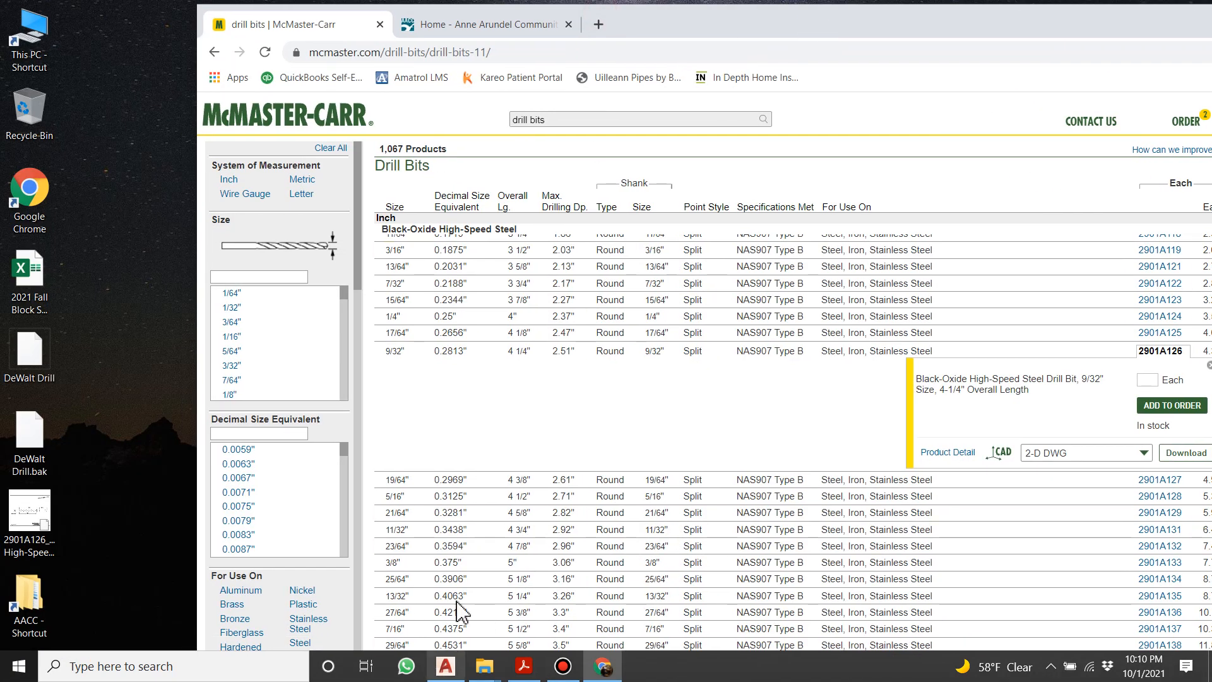
{"action": "scroll", "coordinate": [461, 611], "scroll_direction": "down", "scroll_amount": 1}
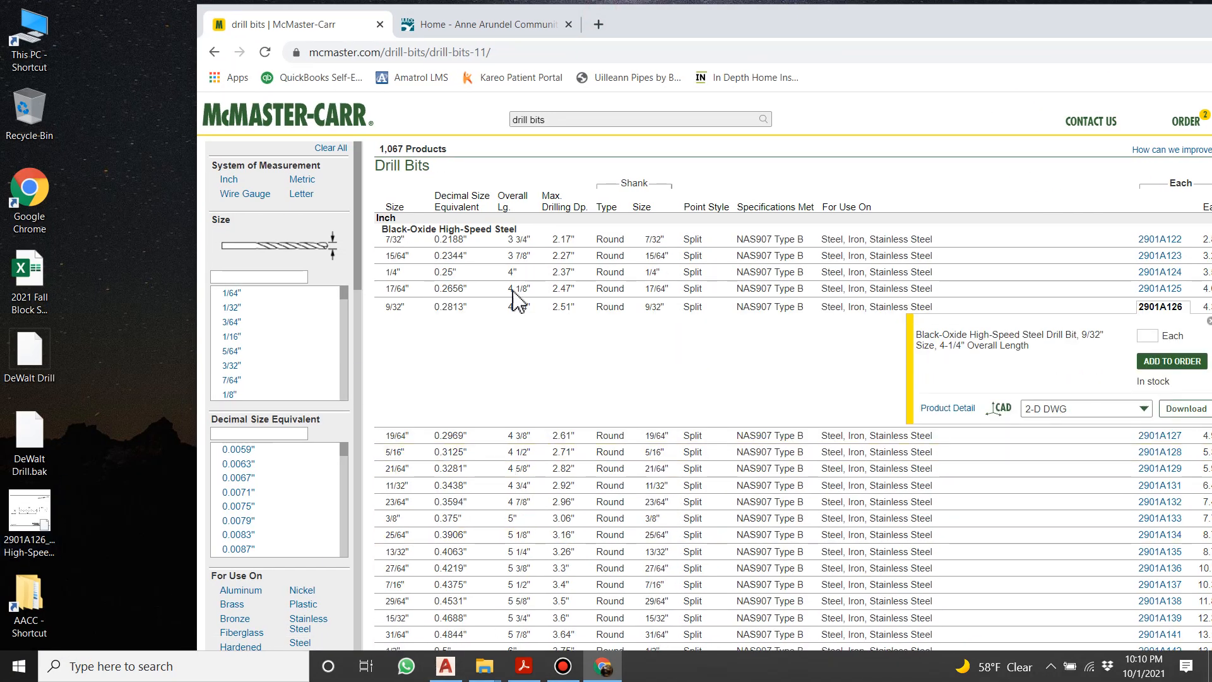
{"action": "left_click", "coordinate": [29, 524]}
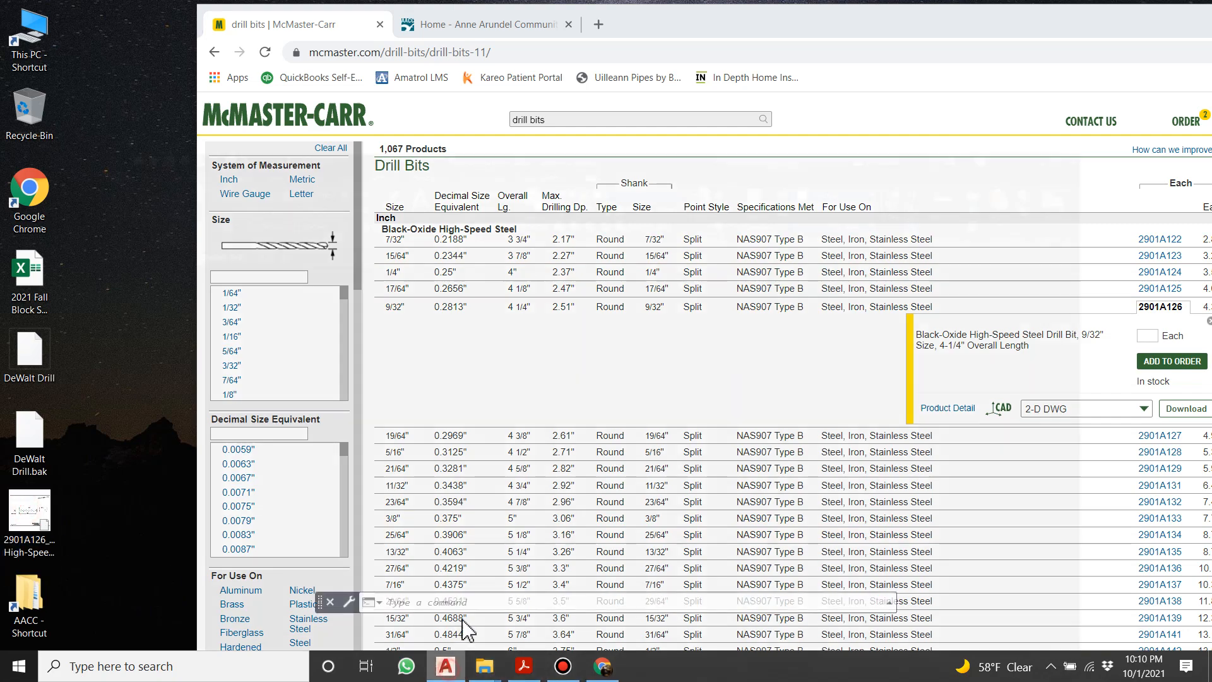
{"action": "left_click", "coordinate": [446, 666]}
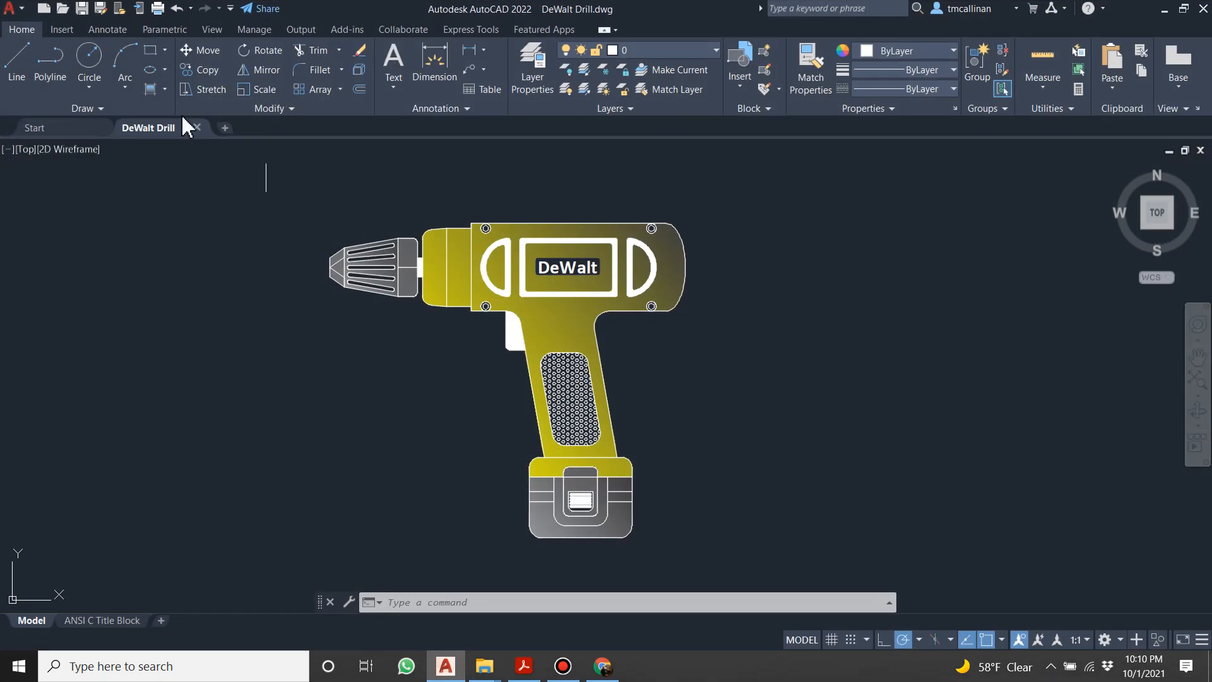
{"action": "left_click", "coordinate": [62, 8]}
{"action": "double_click", "coordinate": [499, 323]}
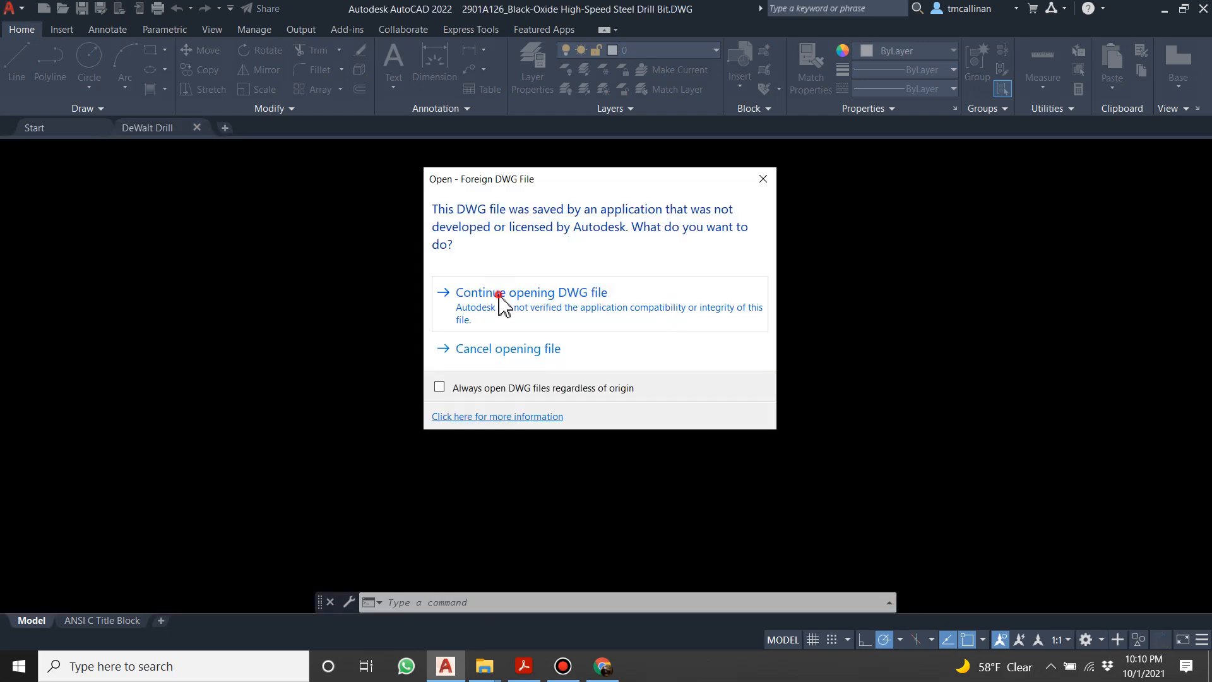
{"action": "left_click", "coordinate": [500, 295]}
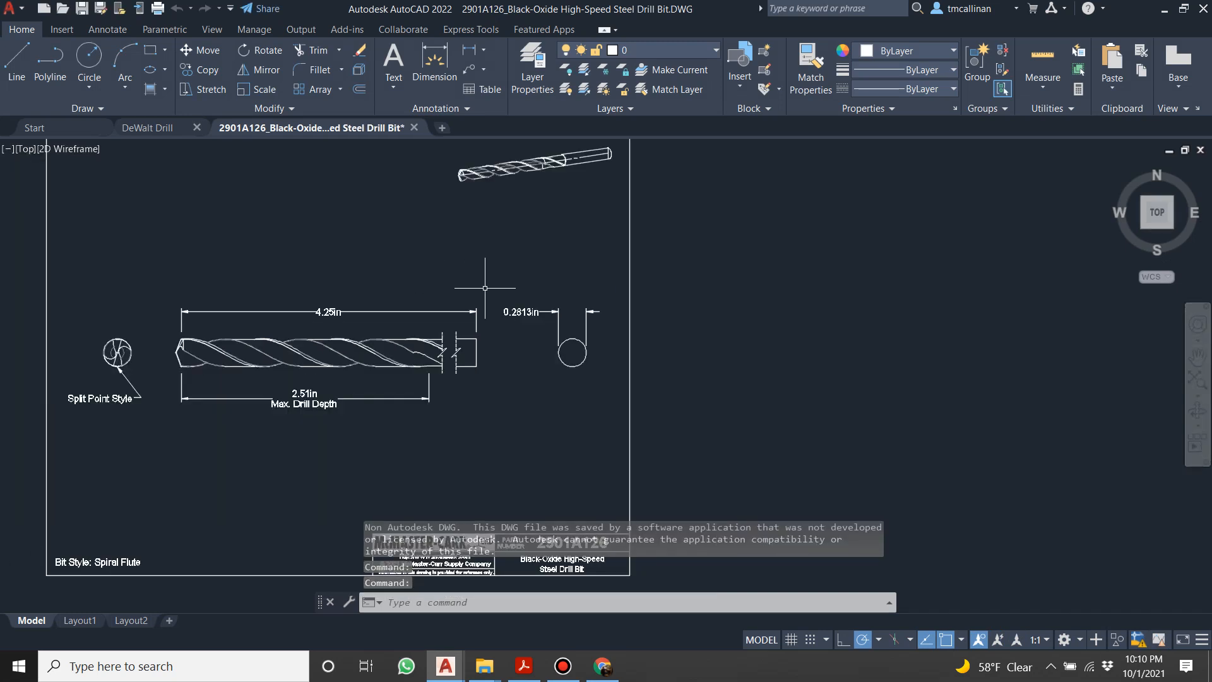
Delete the overall length and maximum drill depth dimensions from the drill bit's side view.
{"action": "key", "text": "Escape"}
{"action": "left_click", "coordinate": [467, 292]}
{"action": "left_click", "coordinate": [392, 260]}
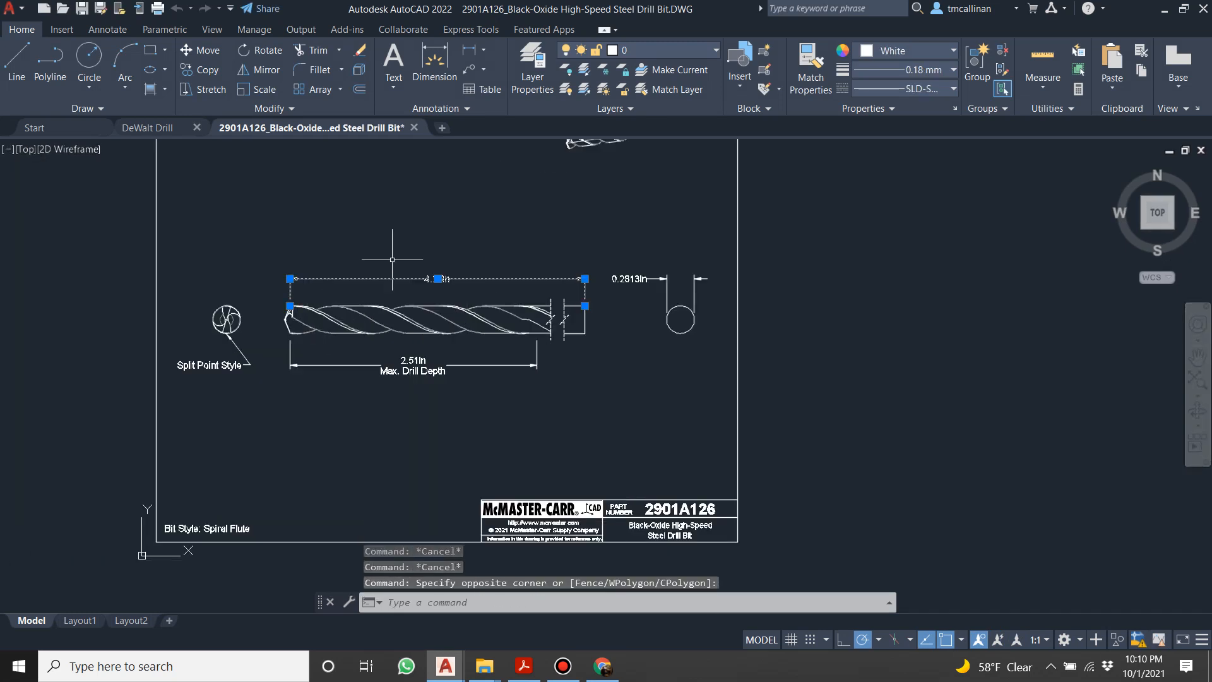
{"action": "key", "text": "Delete"}
{"action": "left_click", "coordinate": [458, 439]}
{"action": "left_click", "coordinate": [395, 335]}
{"action": "key", "text": "Delete"}
Delete the separate shank piece and the break lines at the end of the fluted drill bit.
{"action": "left_click", "coordinate": [552, 272]}
{"action": "left_click", "coordinate": [628, 405]}
{"action": "key", "text": "Delete"}
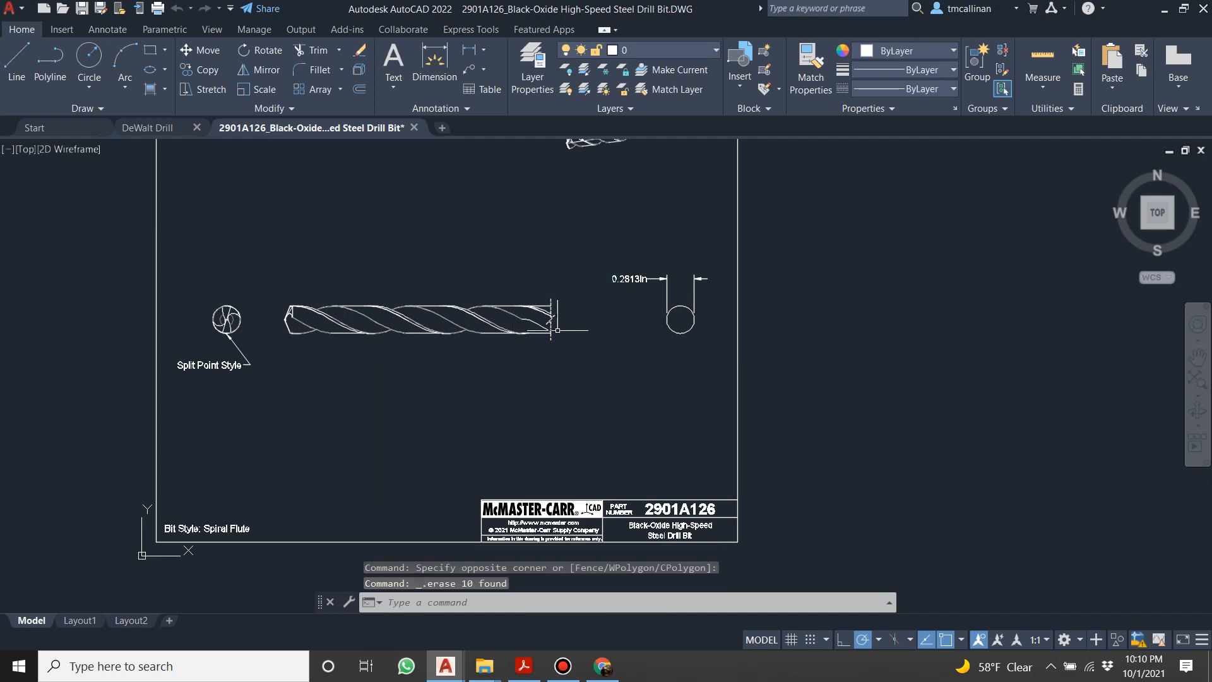
{"action": "scroll", "coordinate": [528, 274], "scroll_direction": "up", "scroll_amount": 4}
{"action": "left_click", "coordinate": [545, 289]}
{"action": "left_click", "coordinate": [673, 461]}
{"action": "key", "text": "Delete"}
Delete the shank's circular end view together with its diameter dimension.
{"action": "left_click", "coordinate": [1023, 464]}
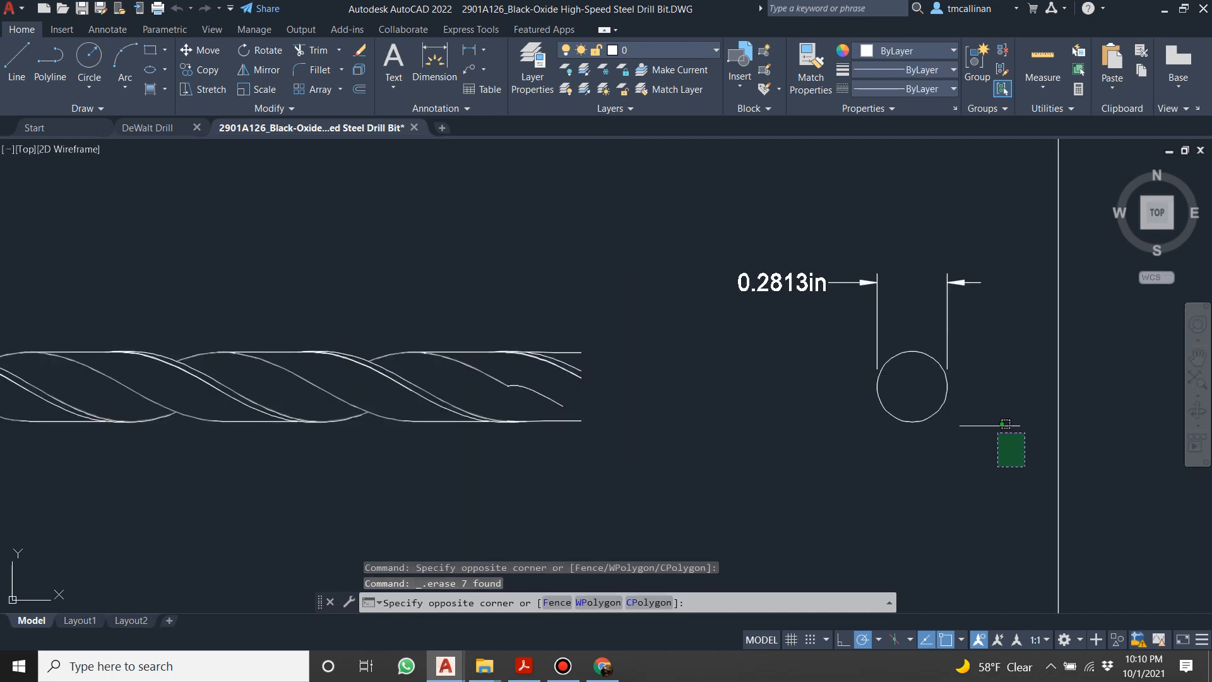
{"action": "left_click", "coordinate": [696, 187]}
{"action": "key", "text": "Delete"}
Copy the cleaned-up drill bit side view and paste it into the DeWalt Drill drawing in front of the chuck.
{"action": "scroll", "coordinate": [510, 351], "scroll_direction": "down", "scroll_amount": 5}
{"action": "middle_click_drag", "start_coordinate": [510, 351], "coordinate": [597, 365]}
{"action": "left_click", "coordinate": [461, 335]}
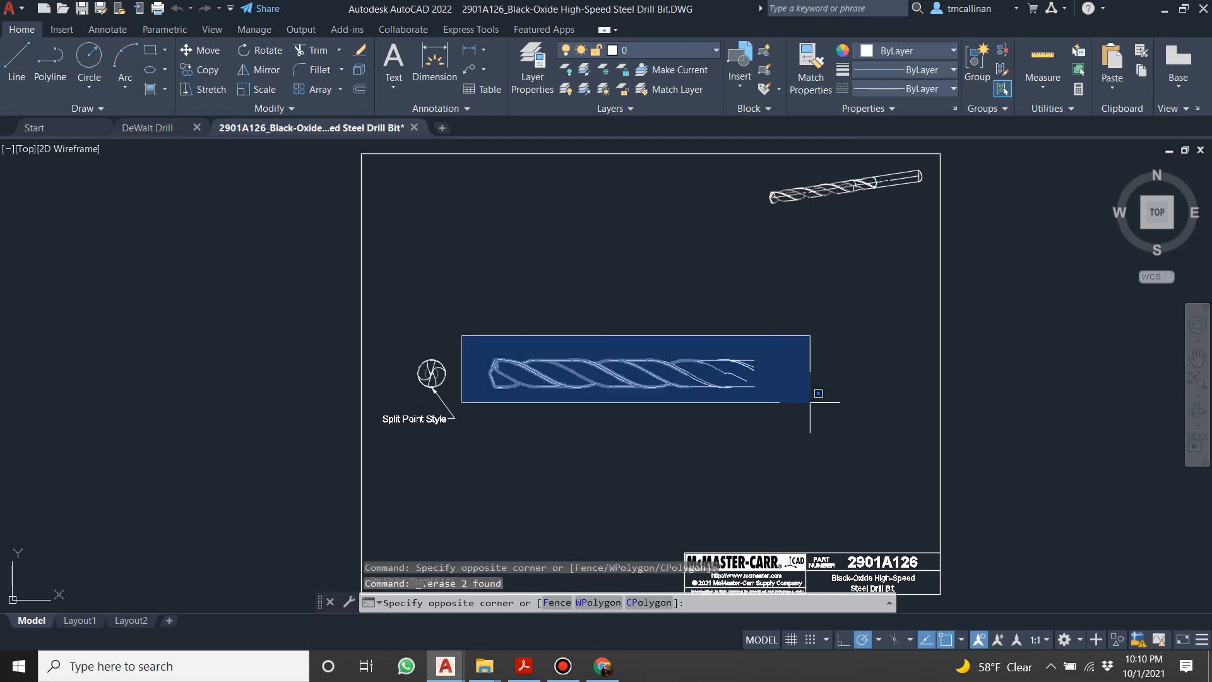
{"action": "left_click", "coordinate": [815, 408]}
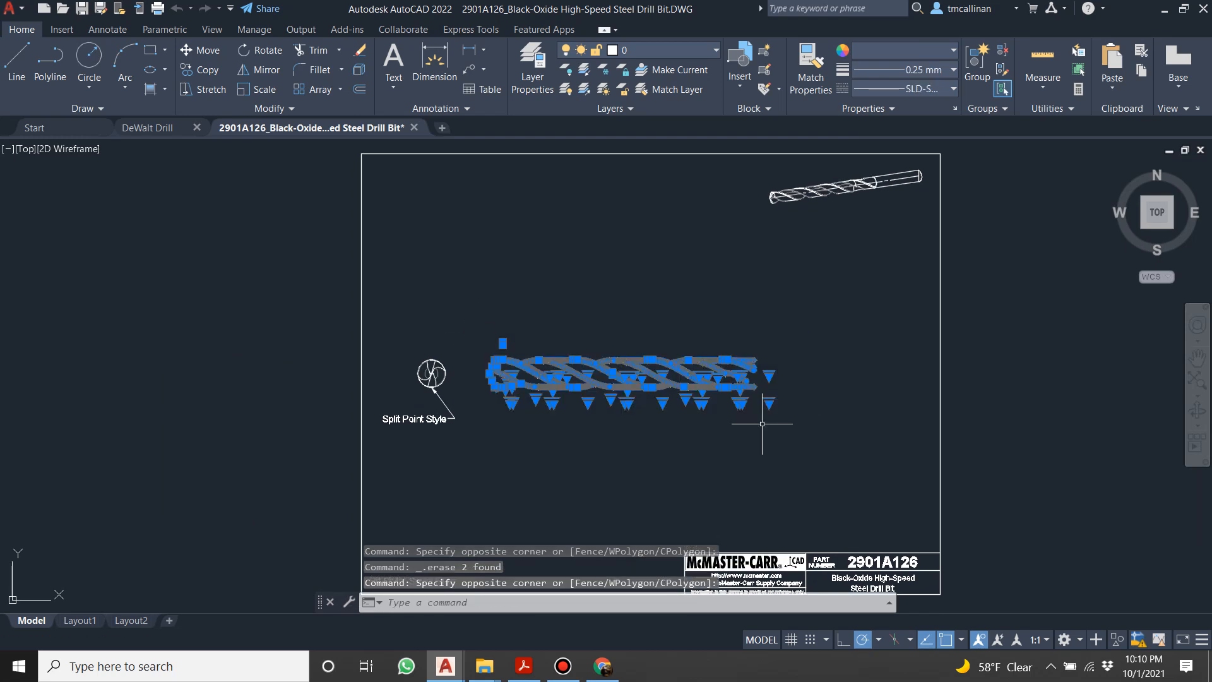
{"action": "key", "text": "ctrl+c"}
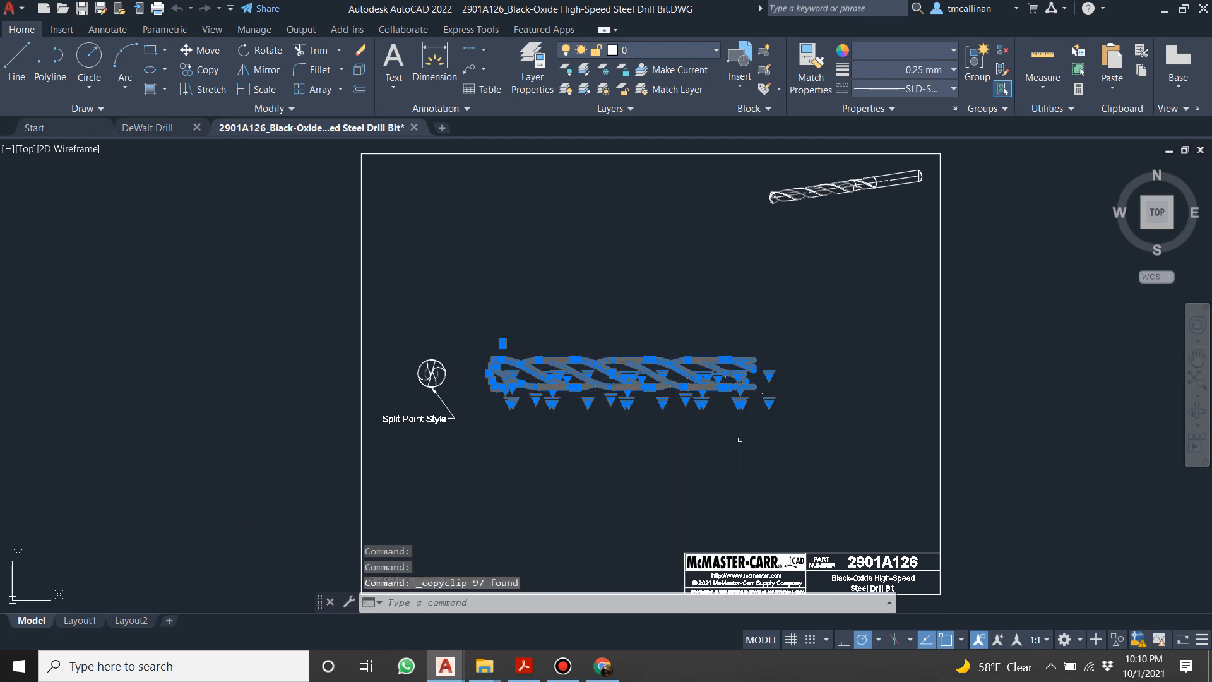
{"action": "key", "text": "alt"}
{"action": "mouse_move", "coordinate": [445, 666]}
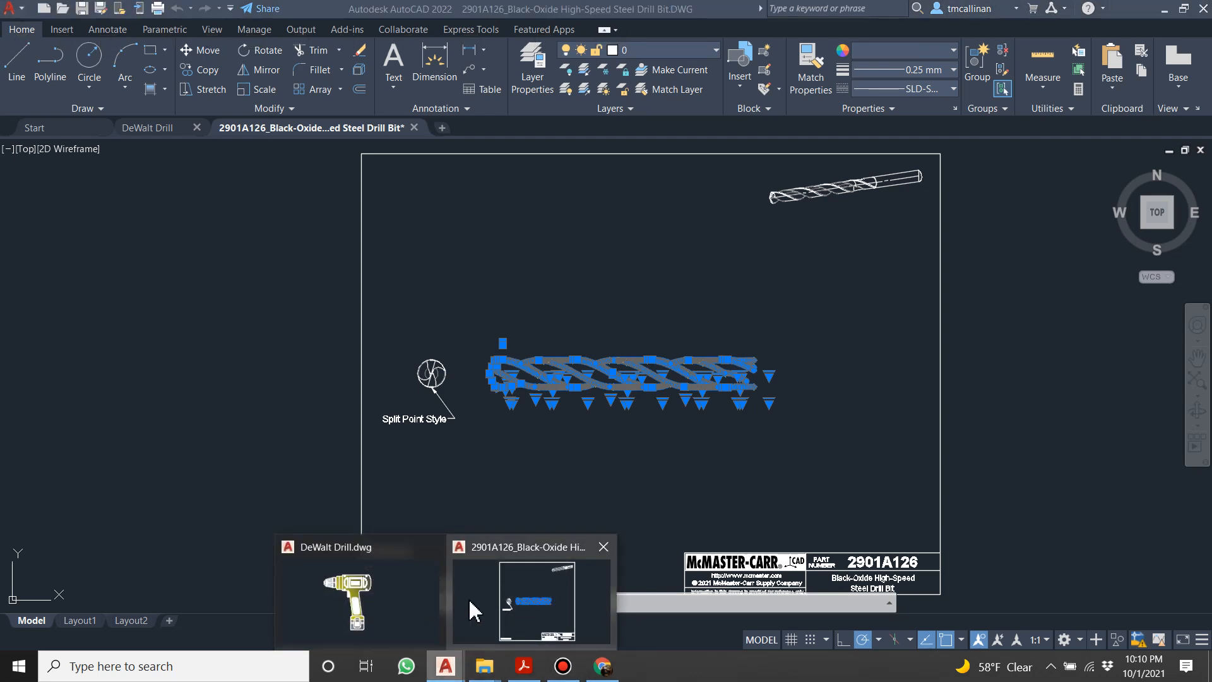
{"action": "left_click", "coordinate": [414, 584]}
{"action": "key", "text": "ctrl+v"}
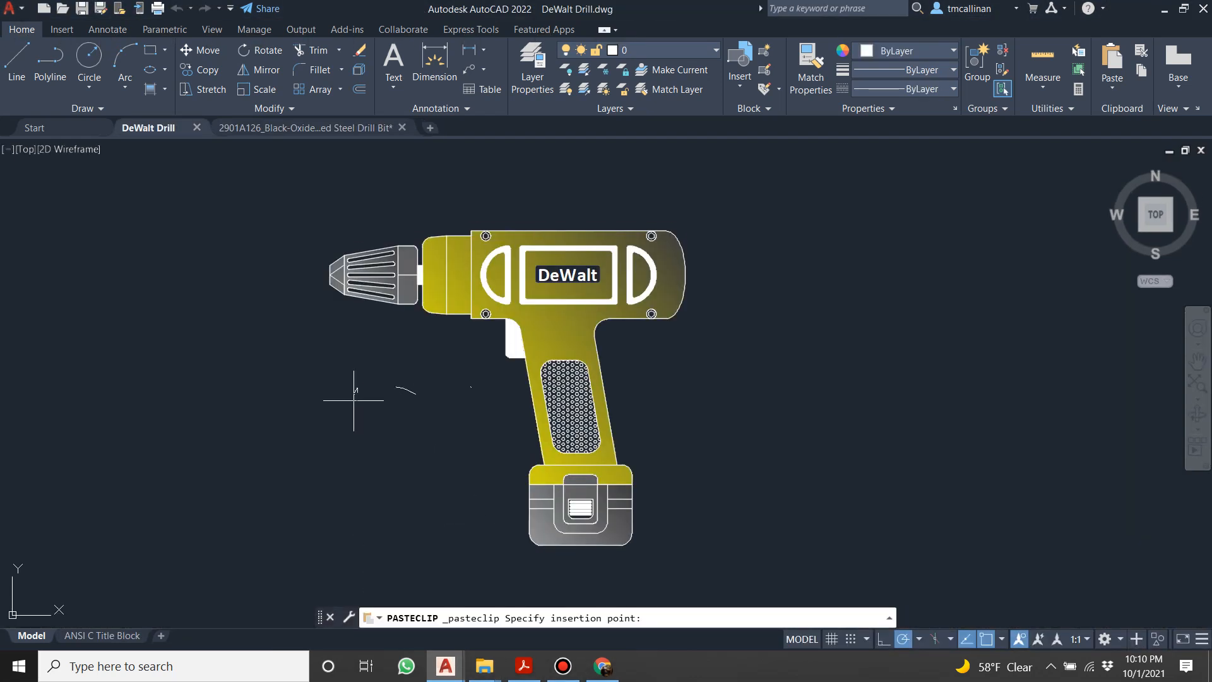
{"action": "left_click", "coordinate": [179, 293]}
Examine the pasted drill bit's size and position relative to the drill's chuck.
{"action": "scroll", "coordinate": [214, 281], "scroll_direction": "up", "scroll_amount": 4}
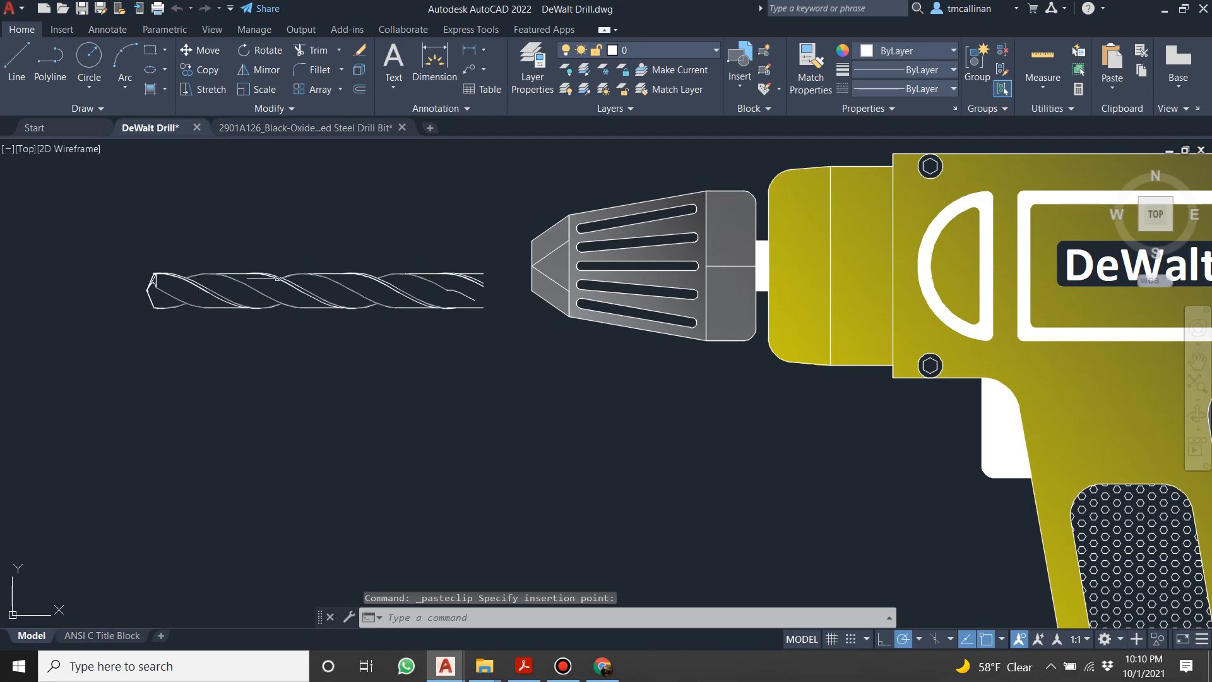
{"action": "scroll", "coordinate": [263, 278], "scroll_direction": "down", "scroll_amount": 7}
{"action": "scroll", "coordinate": [260, 257], "scroll_direction": "up", "scroll_amount": 7}
{"action": "key", "text": "Escape"}
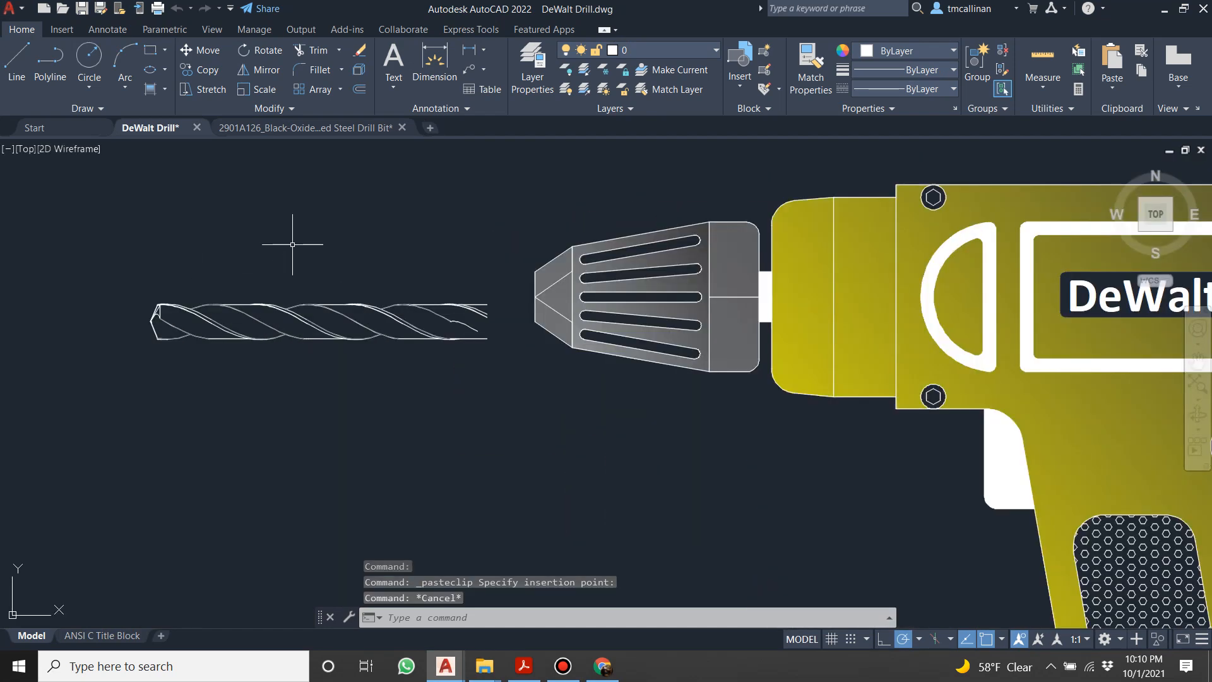
{"action": "scroll", "coordinate": [304, 238], "scroll_direction": "up", "scroll_amount": 2}
{"action": "scroll", "coordinate": [304, 238], "scroll_direction": "down", "scroll_amount": 4}
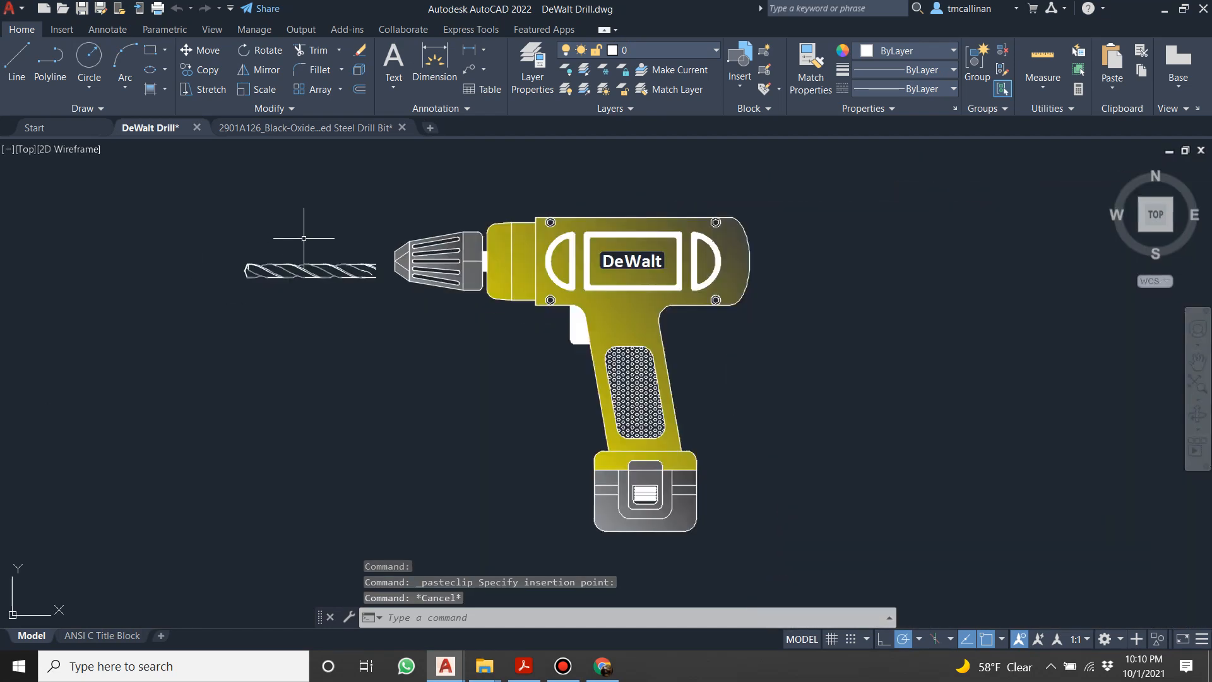
{"action": "scroll", "coordinate": [294, 291], "scroll_direction": "up", "scroll_amount": 6}
{"action": "scroll", "coordinate": [284, 271], "scroll_direction": "down", "scroll_amount": 2}
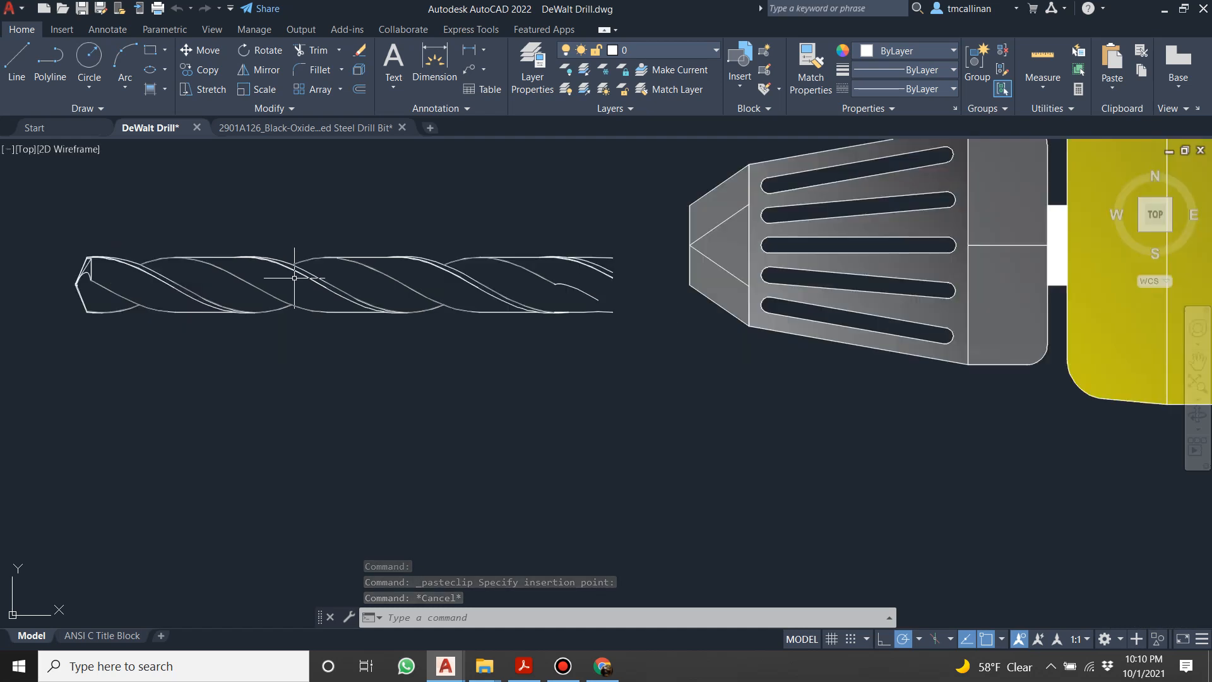
{"action": "scroll", "coordinate": [271, 287], "scroll_direction": "down", "scroll_amount": 2}
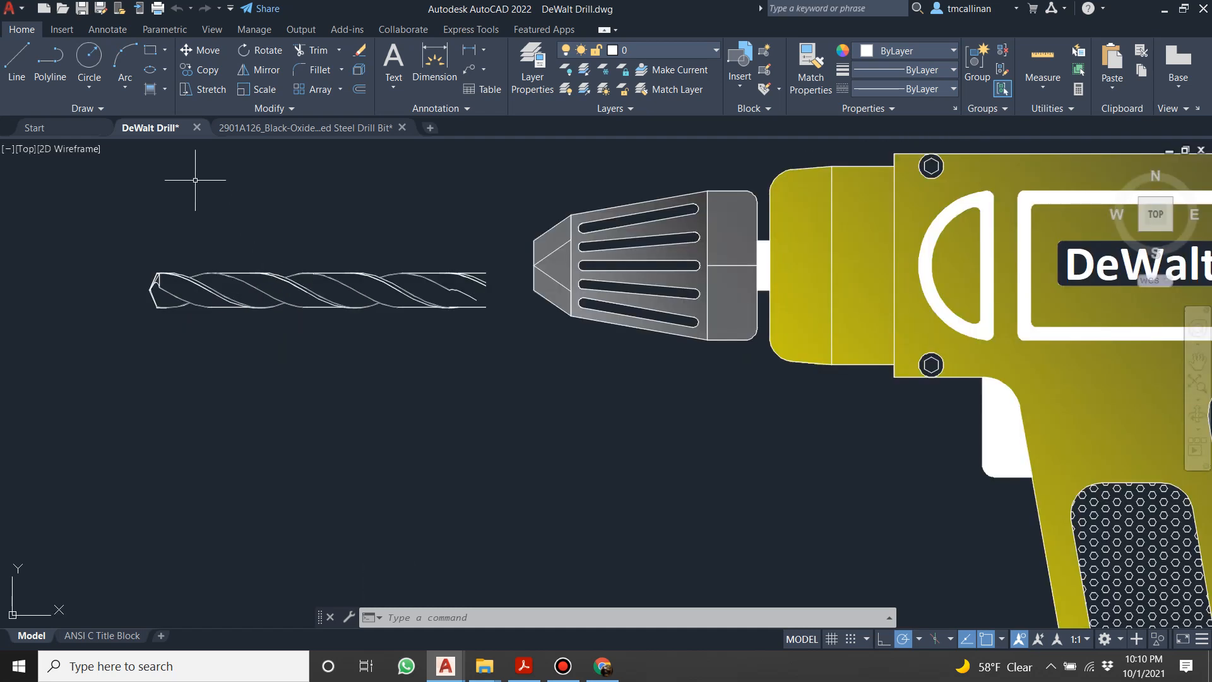
{"action": "left_click", "coordinate": [201, 57]}
{"action": "left_click_drag", "start_coordinate": [119, 228], "coordinate": [518, 357]}
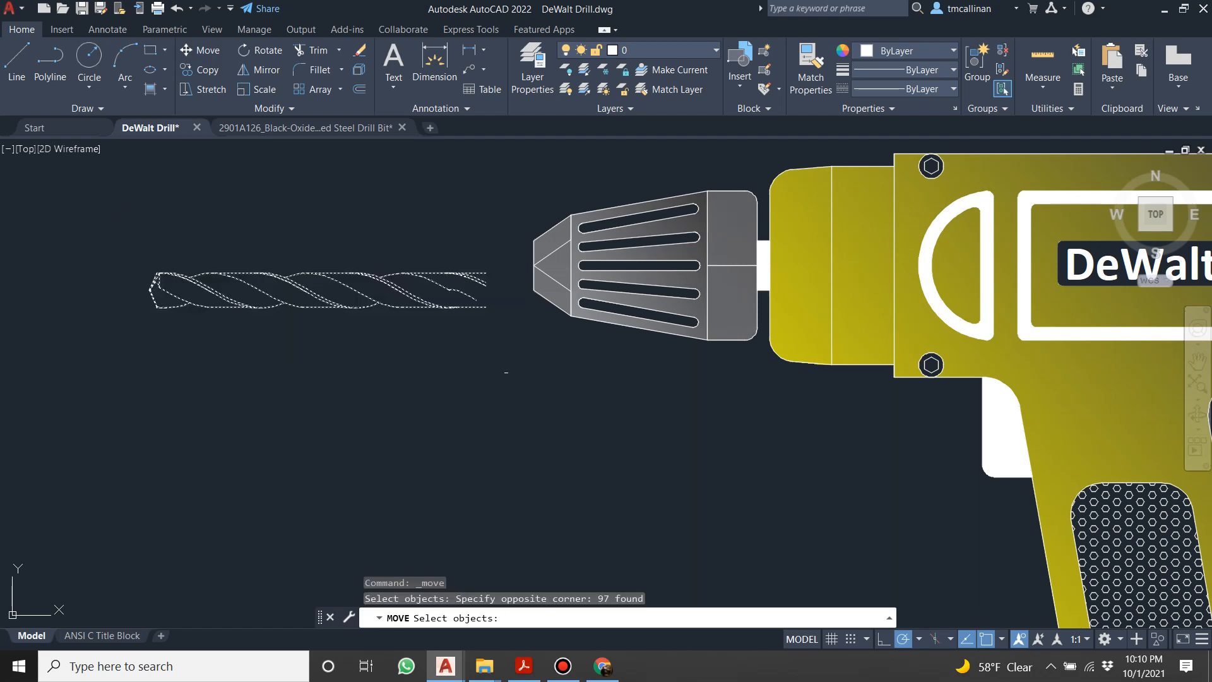
{"action": "key", "text": "Return"}
{"action": "scroll", "coordinate": [467, 292], "scroll_direction": "up", "scroll_amount": 2}
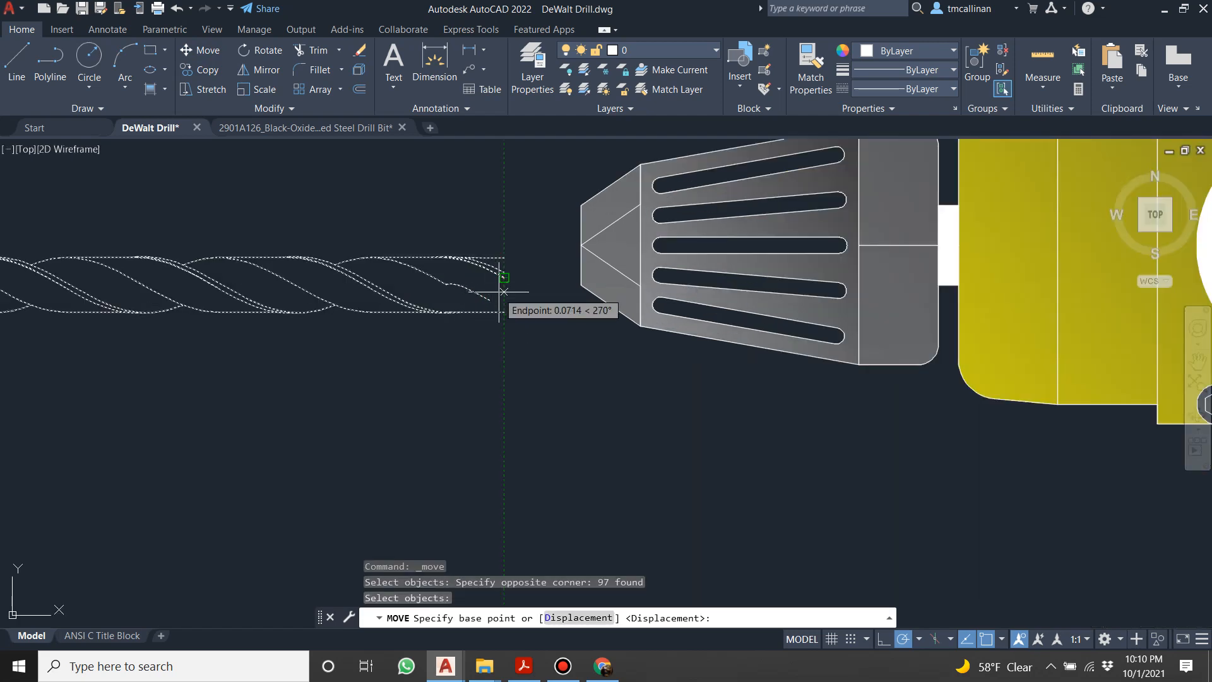
{"action": "scroll", "coordinate": [499, 277], "scroll_direction": "up", "scroll_amount": 2}
{"action": "scroll", "coordinate": [500, 276], "scroll_direction": "down", "scroll_amount": 7}
{"action": "key", "text": "Escape"}
{"action": "key", "text": "Escape"}
{"action": "key", "text": "Escape"}
Draw a vertical line closing the open end of the drill bit between its upper and lower edges.
{"action": "scroll", "coordinate": [528, 260], "scroll_direction": "up", "scroll_amount": 8}
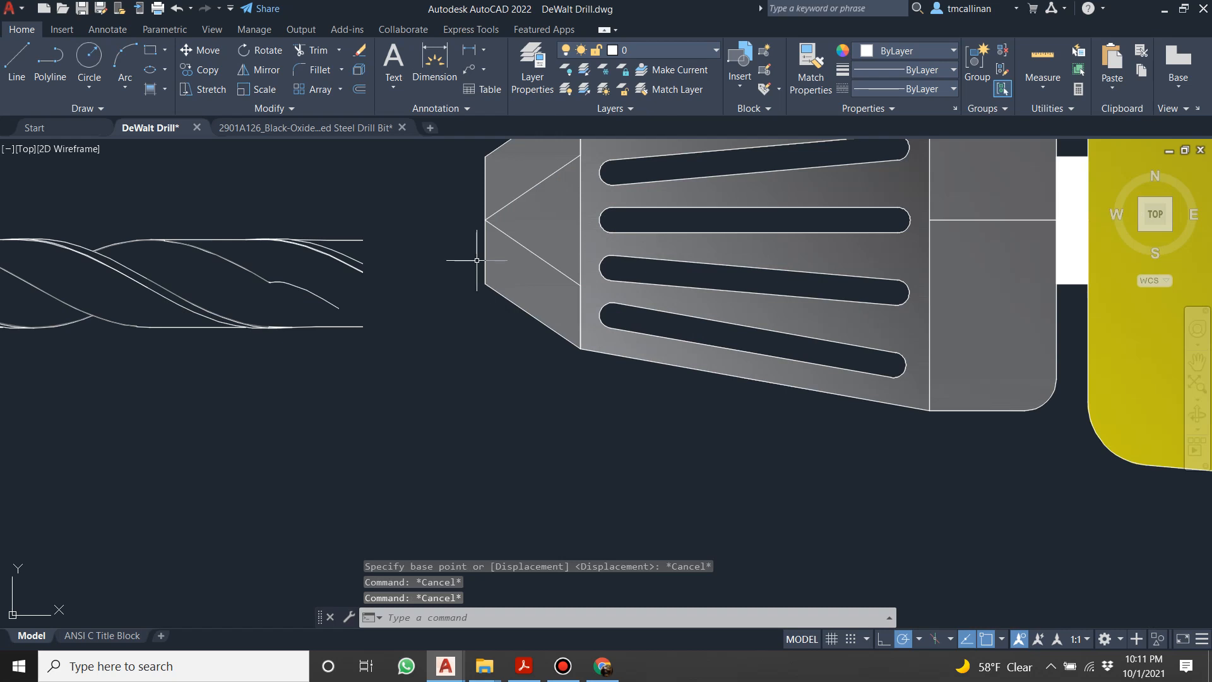
{"action": "left_click", "coordinate": [16, 60]}
{"action": "left_click", "coordinate": [361, 245]}
{"action": "left_click", "coordinate": [363, 327]}
{"action": "key", "text": "Escape"}
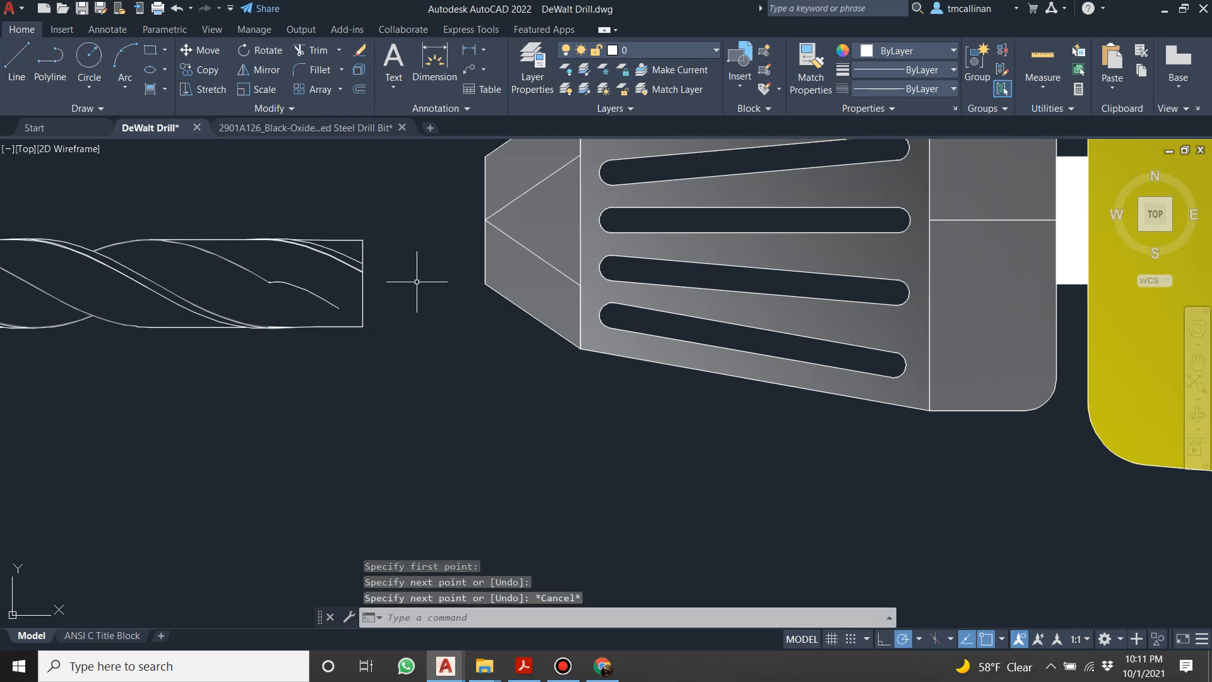
{"action": "key", "text": "Escape"}
Move the whole drill bit by the midpoint of its closed end onto the center of the chuck's front edge.
{"action": "scroll", "coordinate": [253, 143], "scroll_direction": "down", "scroll_amount": 2}
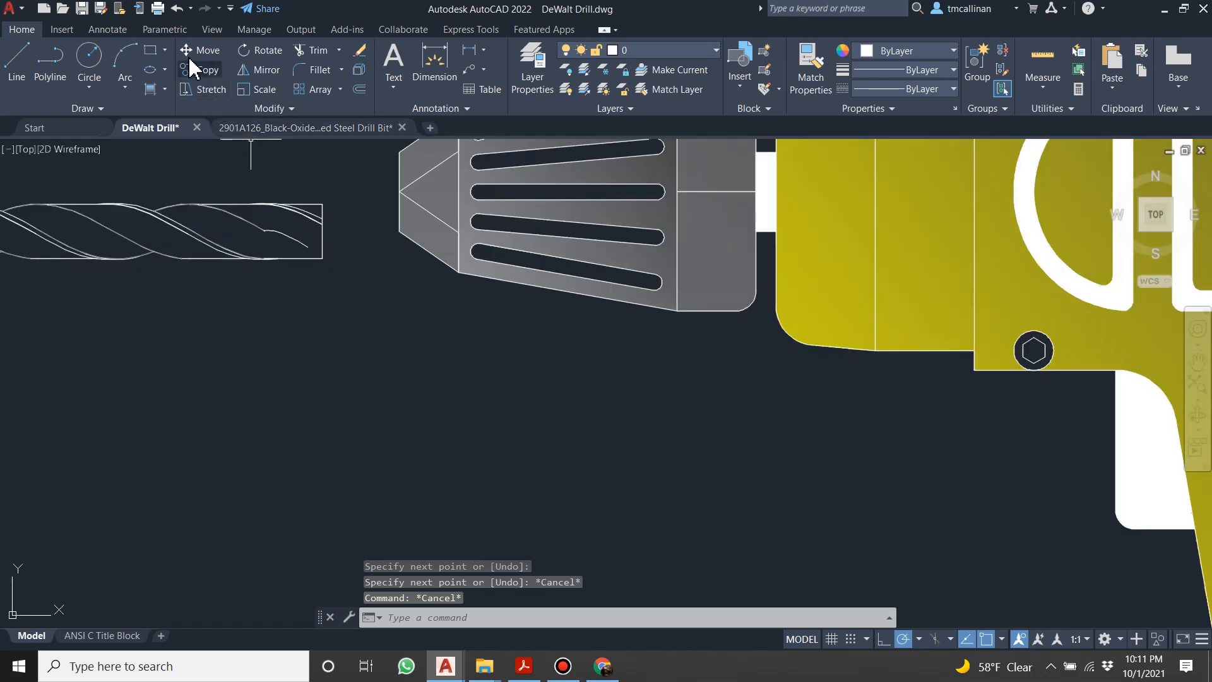
{"action": "left_click", "coordinate": [200, 50]}
{"action": "scroll", "coordinate": [72, 167], "scroll_direction": "down", "scroll_amount": 3}
{"action": "left_click", "coordinate": [66, 171]}
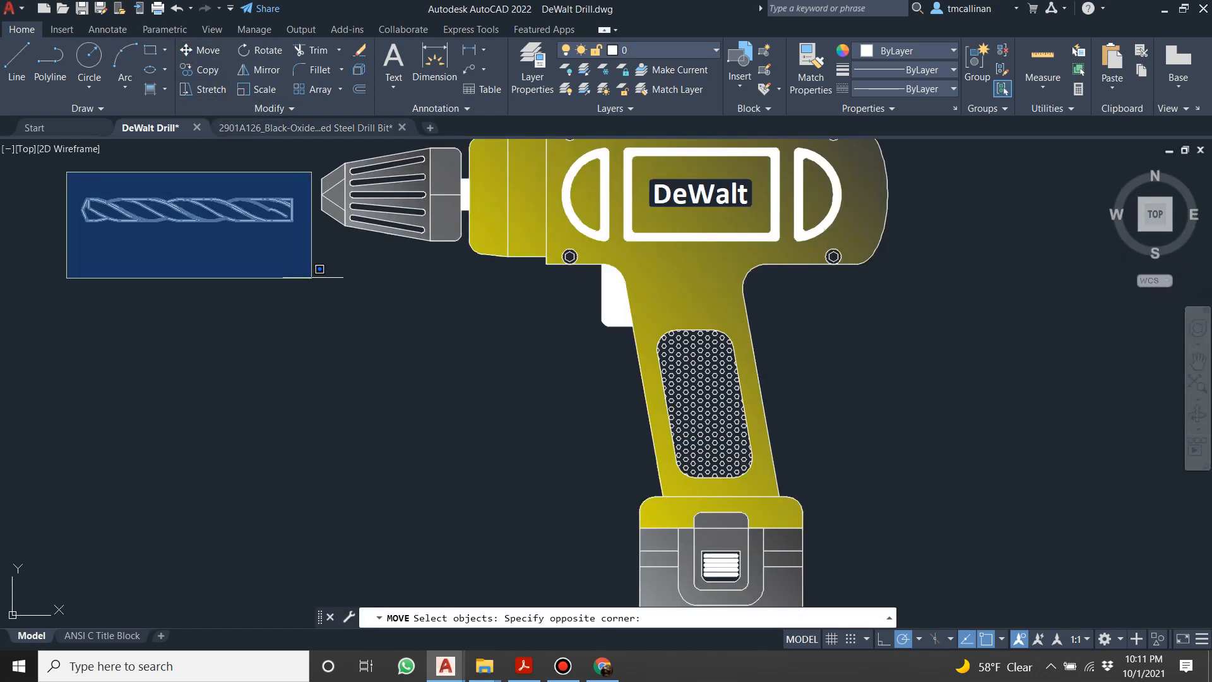
{"action": "left_click", "coordinate": [320, 270]}
{"action": "key", "text": "Return"}
{"action": "scroll", "coordinate": [262, 191], "scroll_direction": "up", "scroll_amount": 6}
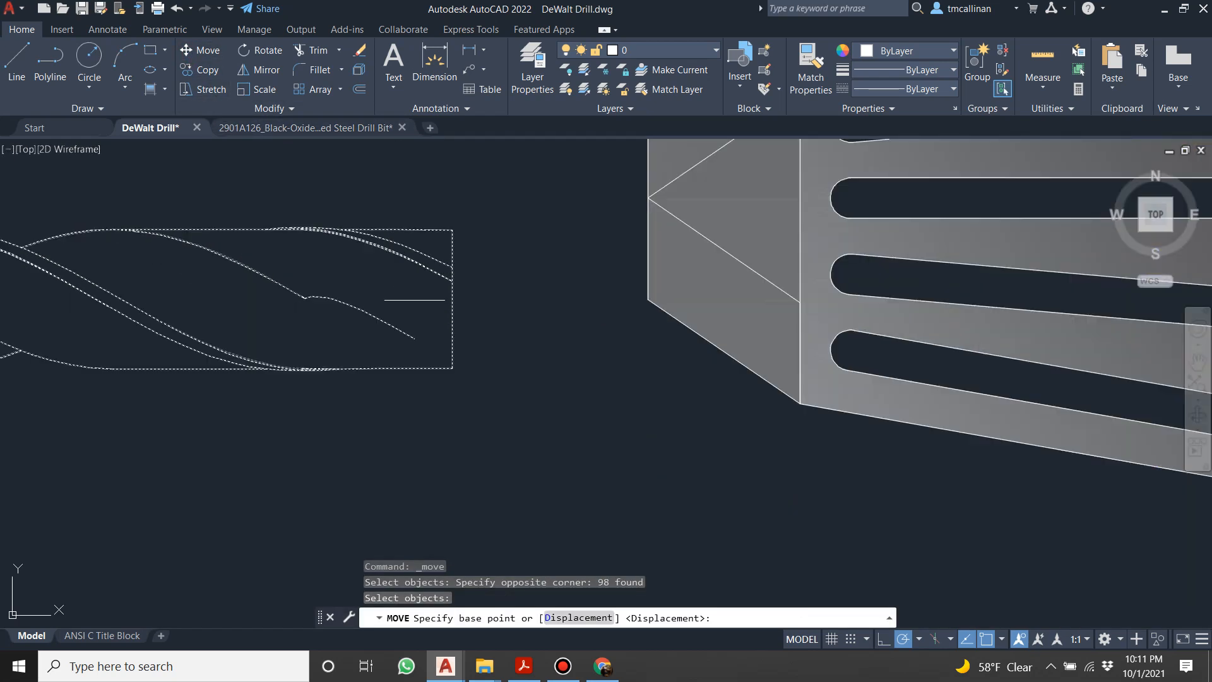
{"action": "left_click", "coordinate": [452, 298]}
{"action": "scroll", "coordinate": [463, 287], "scroll_direction": "down", "scroll_amount": 3}
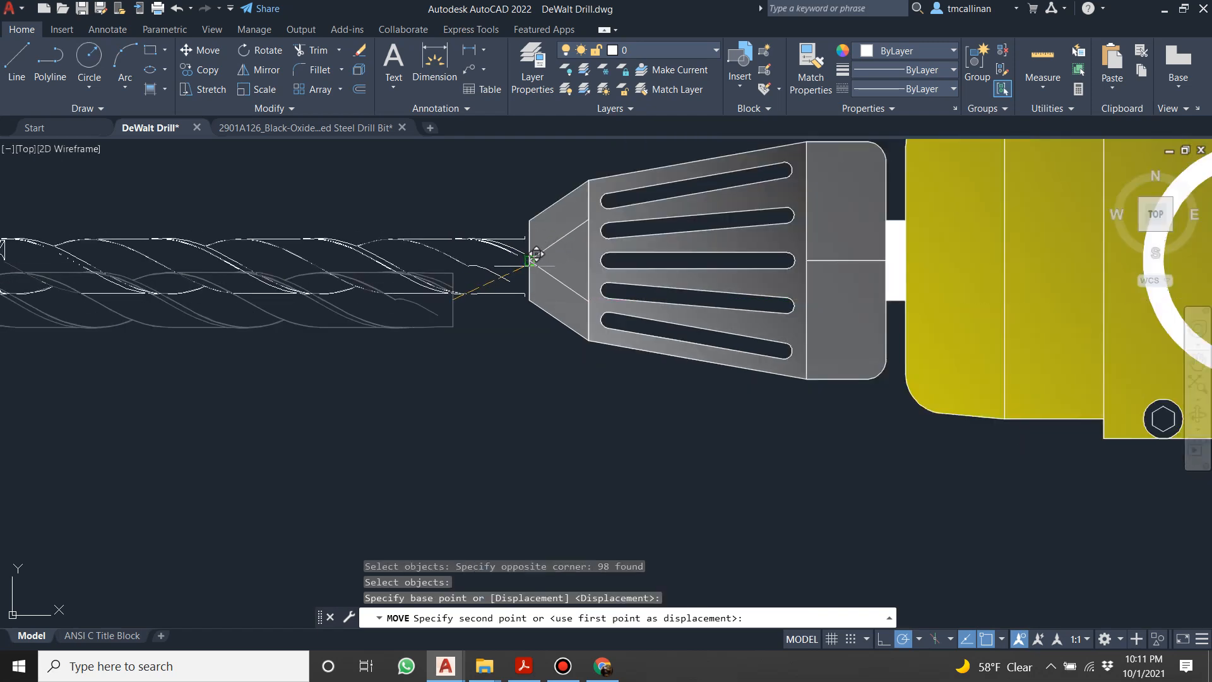
{"action": "left_click", "coordinate": [525, 266]}
{"action": "key", "text": "Escape"}
{"action": "key", "text": "Escape"}
Check the complete drill with the fitted bit and save the DeWalt Drill drawing.
{"action": "scroll", "coordinate": [528, 303], "scroll_direction": "down", "scroll_amount": 5}
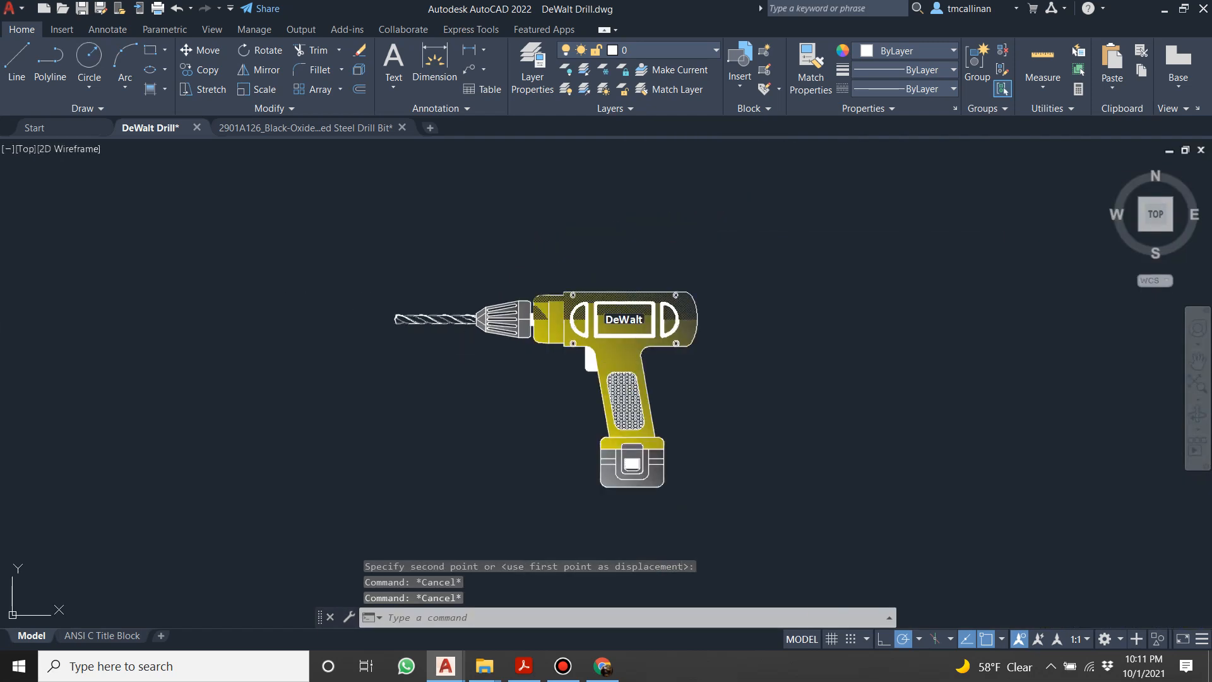
{"action": "scroll", "coordinate": [531, 351], "scroll_direction": "down", "scroll_amount": 2}
{"action": "scroll", "coordinate": [468, 423], "scroll_direction": "up", "scroll_amount": 4}
{"action": "middle_click_drag", "start_coordinate": [468, 422], "coordinate": [503, 386]}
{"action": "scroll", "coordinate": [517, 354], "scroll_direction": "down", "scroll_amount": 6}
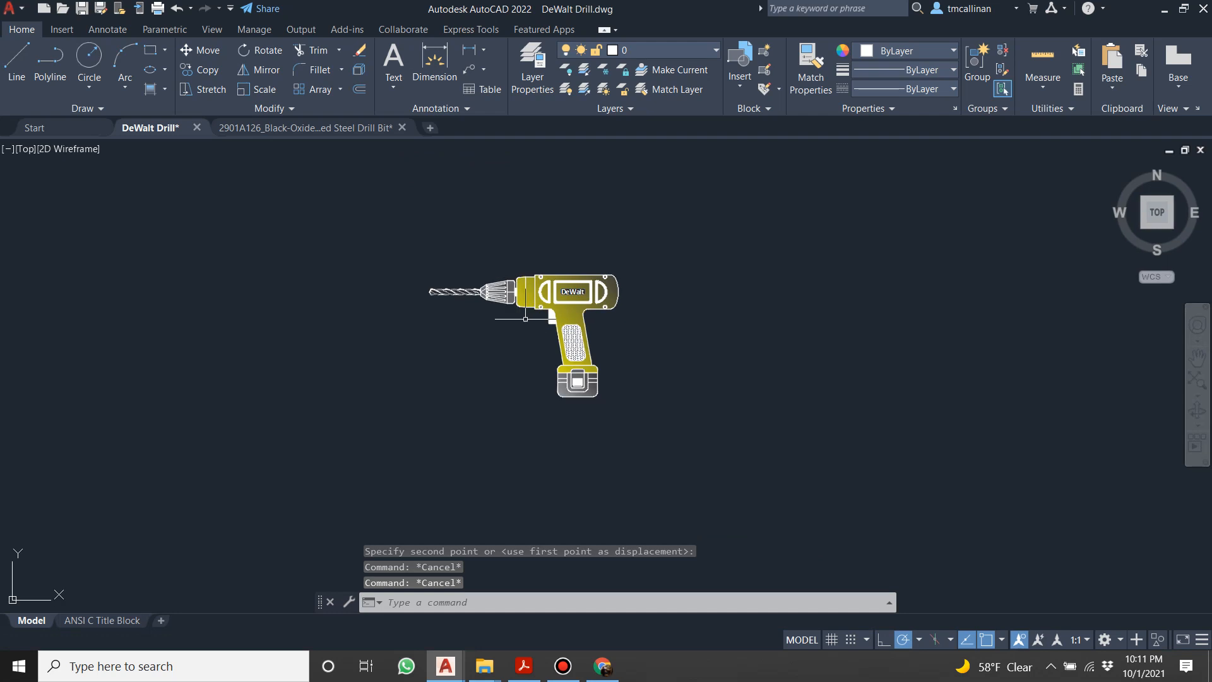
{"action": "scroll", "coordinate": [528, 313], "scroll_direction": "up", "scroll_amount": 4}
{"action": "scroll", "coordinate": [516, 305], "scroll_direction": "up", "scroll_amount": 2}
{"action": "scroll", "coordinate": [455, 271], "scroll_direction": "down", "scroll_amount": 2}
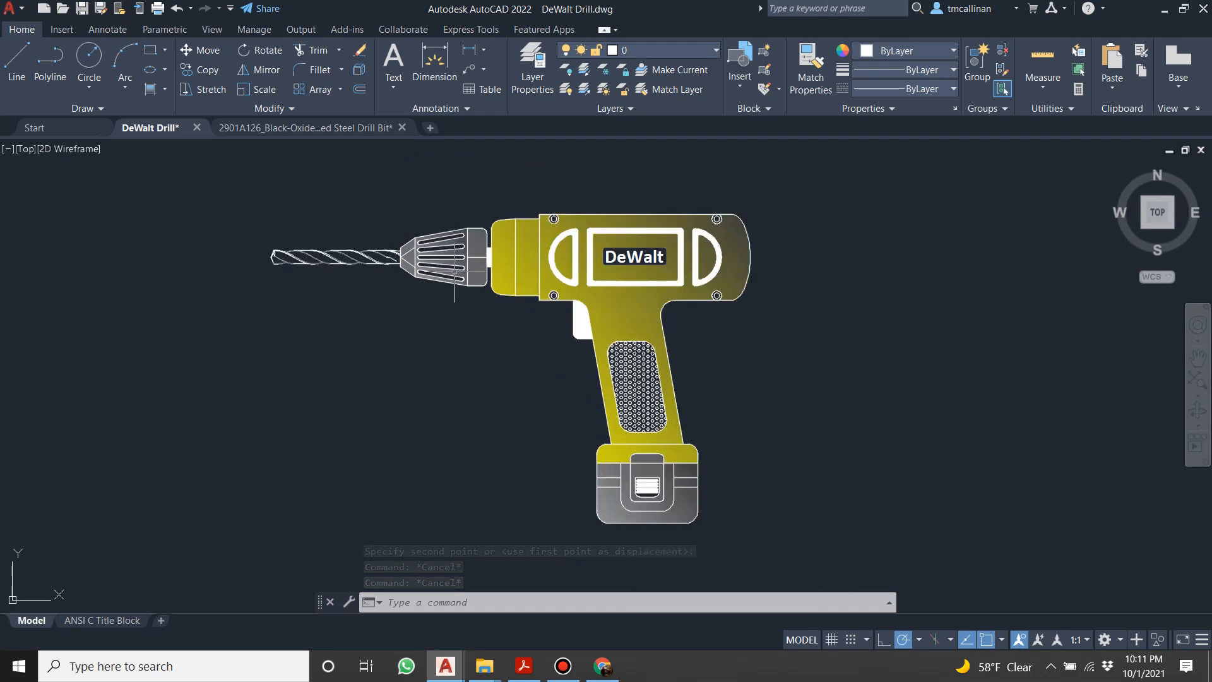
{"action": "left_click", "coordinate": [82, 9]}
Switch to the McMaster-Carr website in Chrome and search the catalog from its home page for "drill".
{"action": "left_click", "coordinate": [603, 666]}
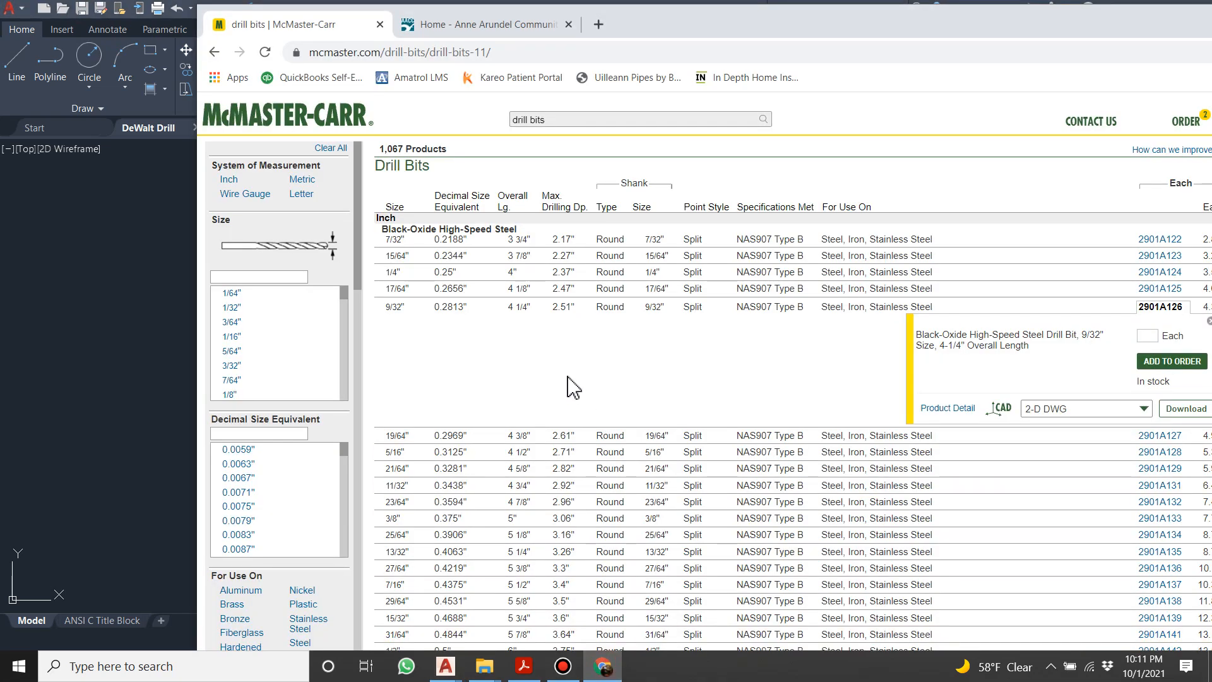
{"action": "scroll", "coordinate": [562, 372], "scroll_direction": "up", "scroll_amount": 2}
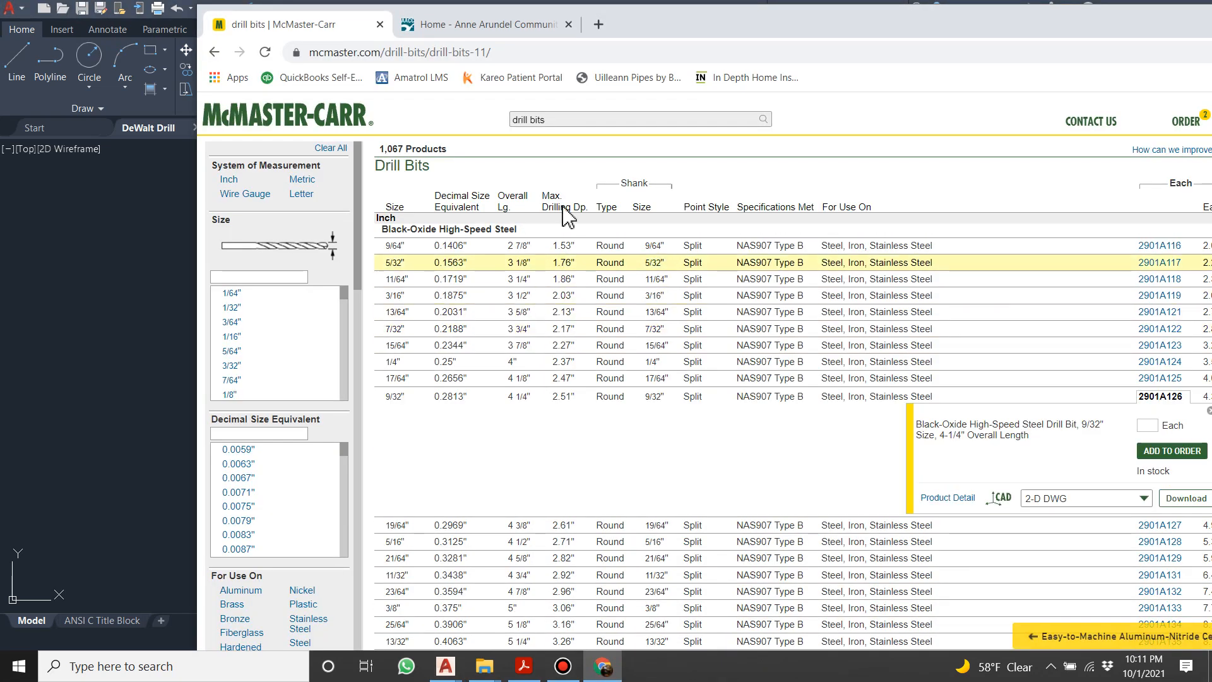
{"action": "left_click", "coordinate": [273, 116]}
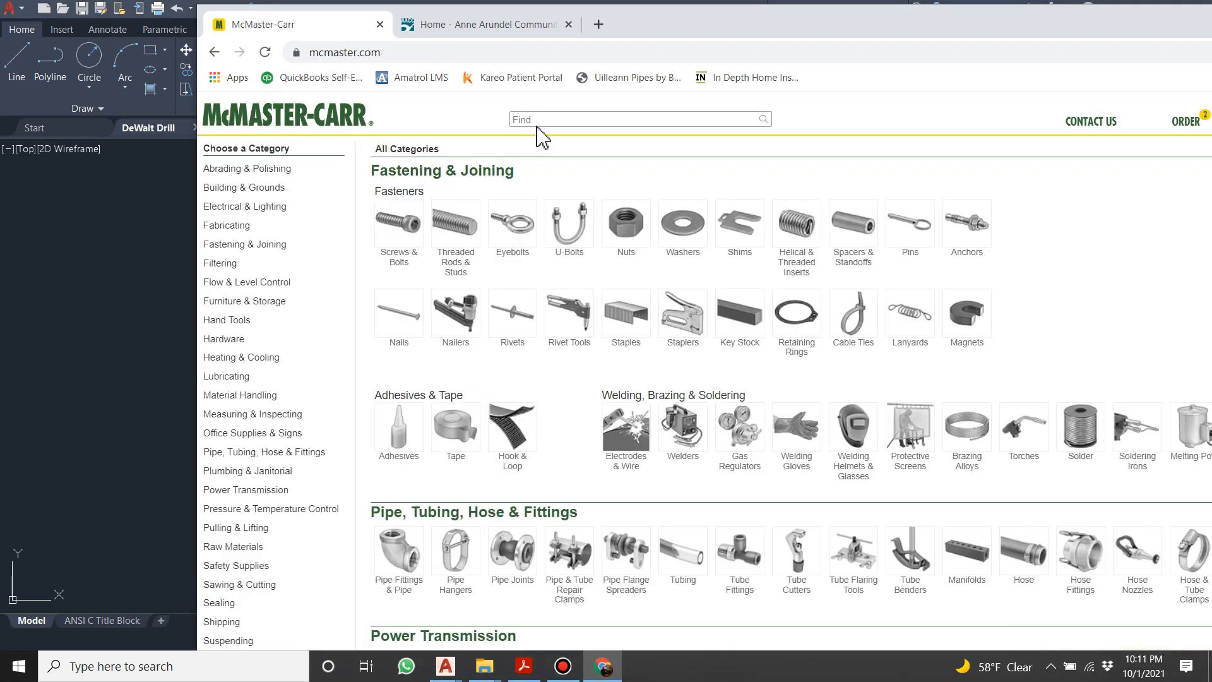
{"action": "type", "text": "drill"}
{"action": "key", "text": "Return"}
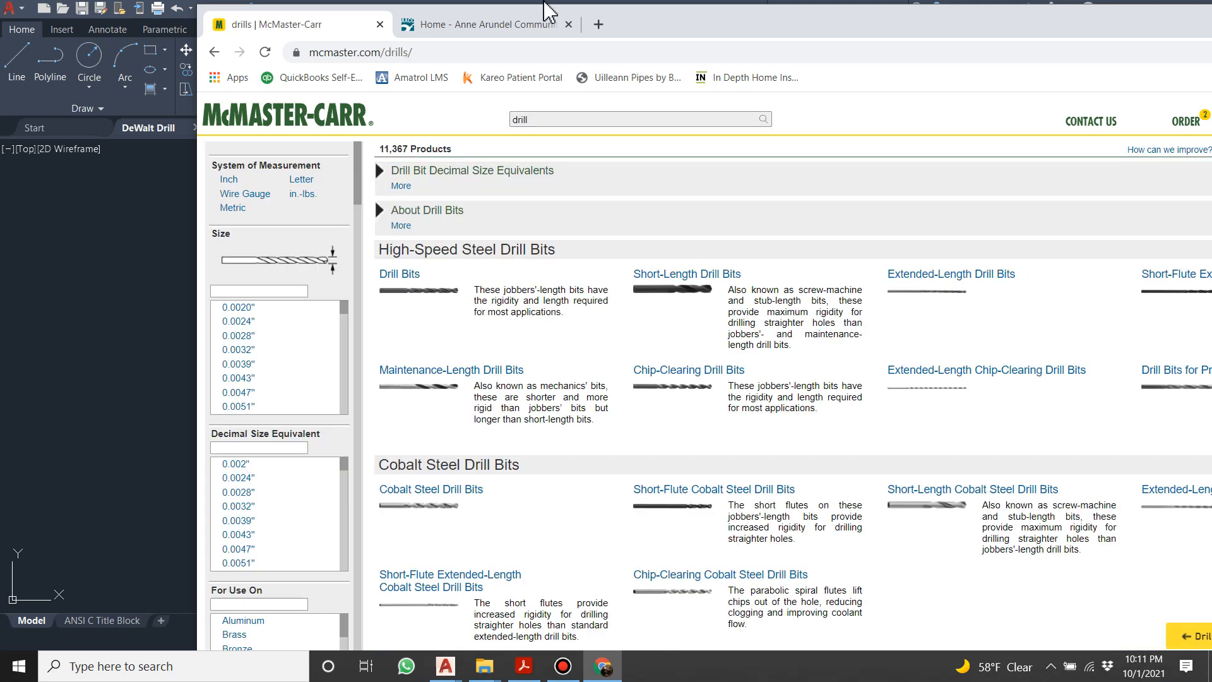
Find the Cordless Drills section in the search results and open the Milwaukee Cordless Drill/Drivers category.
{"action": "scroll", "coordinate": [474, 186], "scroll_direction": "down", "scroll_amount": 20}
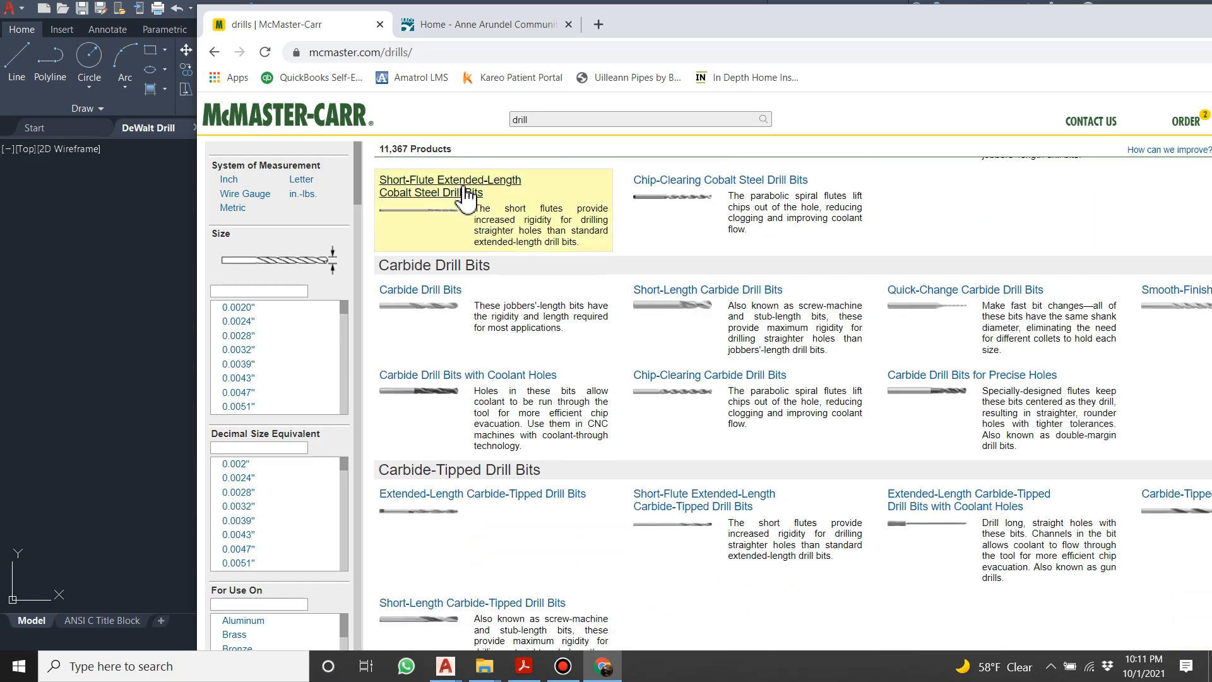
{"action": "scroll", "coordinate": [550, 218], "scroll_direction": "down", "scroll_amount": 15}
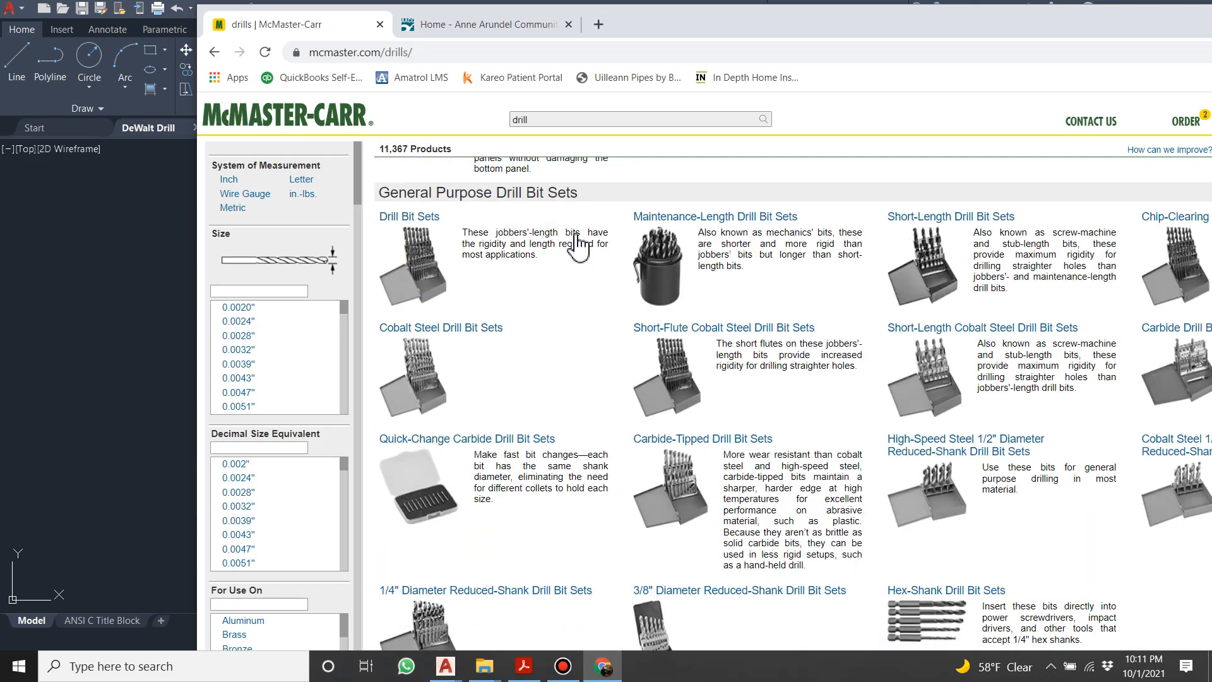
{"action": "scroll", "coordinate": [603, 240], "scroll_direction": "down", "scroll_amount": 10}
{"action": "scroll", "coordinate": [603, 240], "scroll_direction": "down", "scroll_amount": 12}
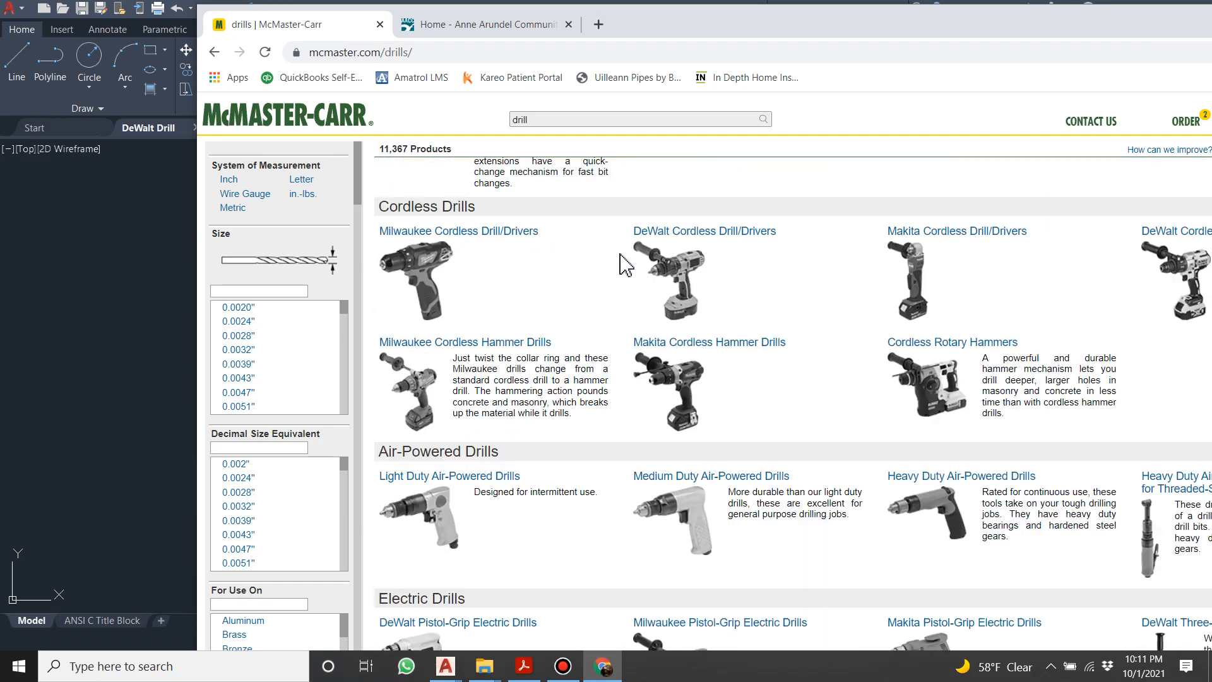
{"action": "scroll", "coordinate": [620, 262], "scroll_direction": "up", "scroll_amount": 1}
{"action": "left_click", "coordinate": [497, 278]}
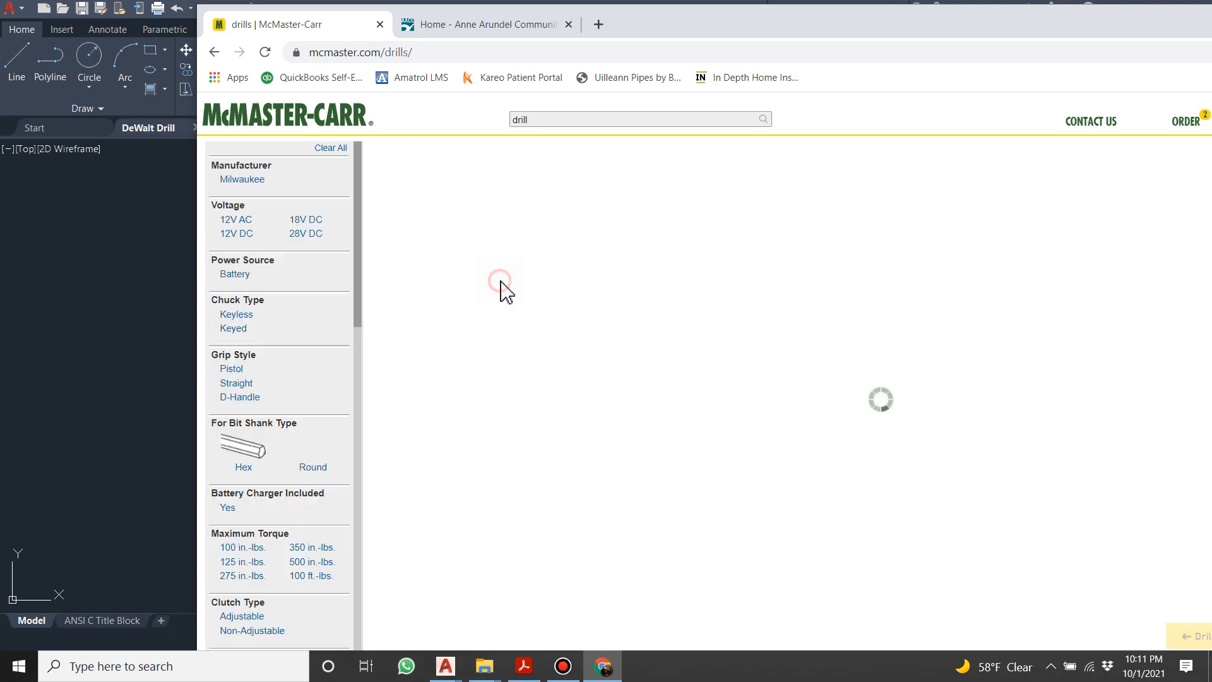
Maximize the browser window and open the entry for part 29735A103 to check for a CAD download.
{"action": "scroll", "coordinate": [578, 318], "scroll_direction": "down", "scroll_amount": 2}
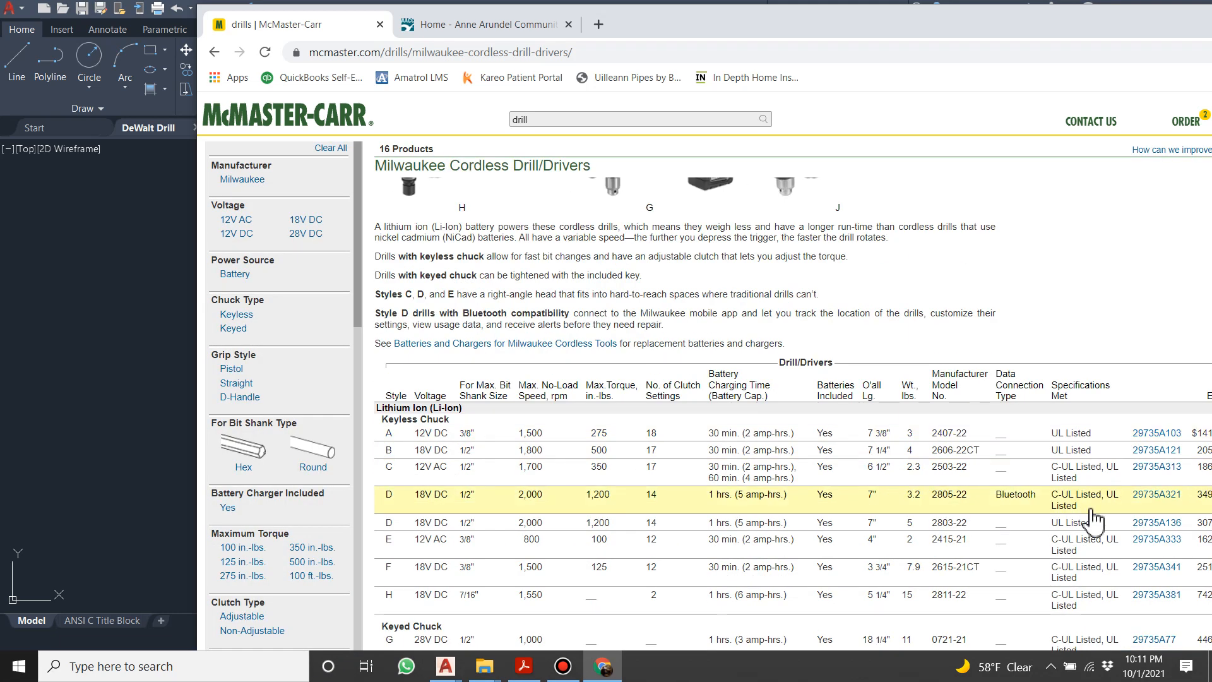
{"action": "double_click", "coordinate": [1105, 19]}
{"action": "left_click", "coordinate": [1160, 20]}
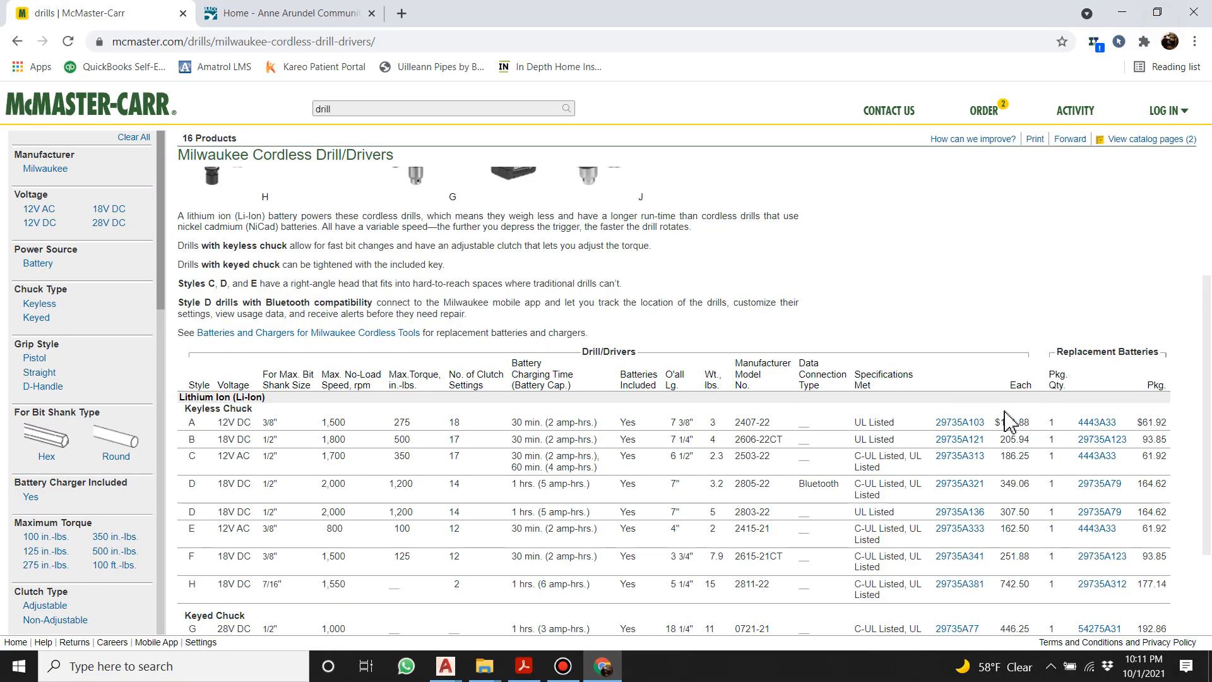
{"action": "left_click", "coordinate": [960, 423]}
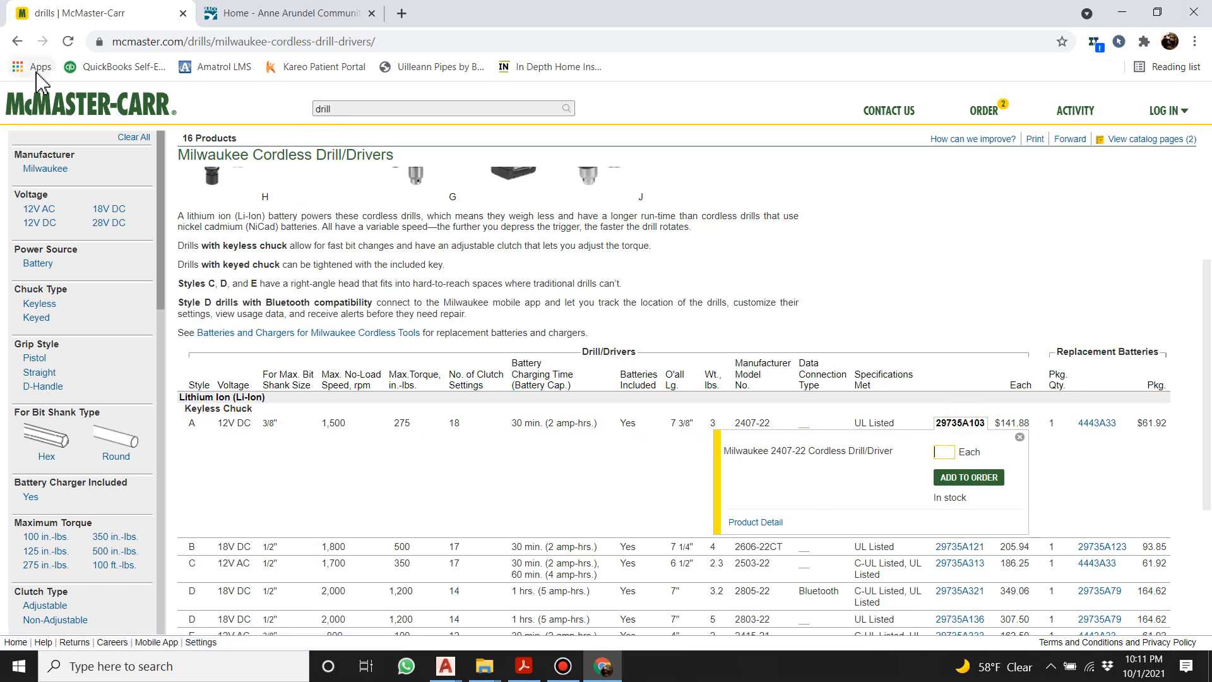
Examine the pictures and specification table of the Milwaukee cordless drill/drivers.
{"action": "left_click", "coordinate": [17, 42]}
{"action": "mouse_move", "coordinate": [575, 417]}
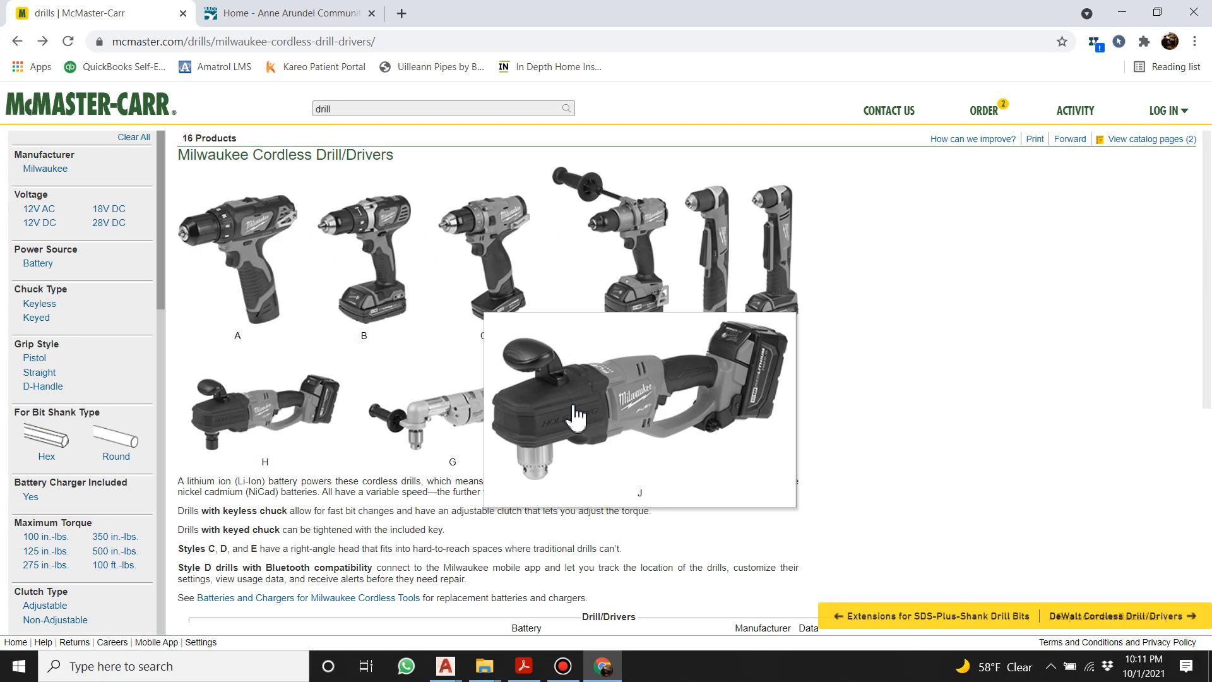
{"action": "scroll", "coordinate": [574, 414], "scroll_direction": "down", "scroll_amount": 8}
{"action": "scroll", "coordinate": [565, 407], "scroll_direction": "up", "scroll_amount": 5}
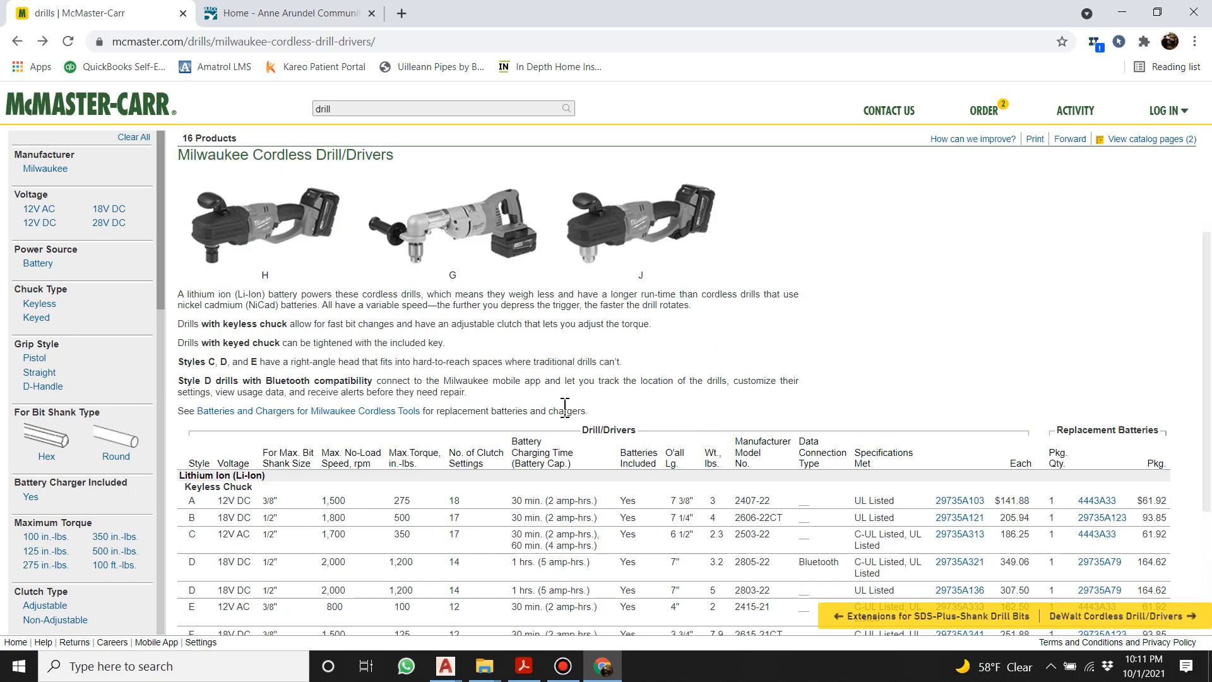
{"action": "scroll", "coordinate": [565, 407], "scroll_direction": "up", "scroll_amount": 3}
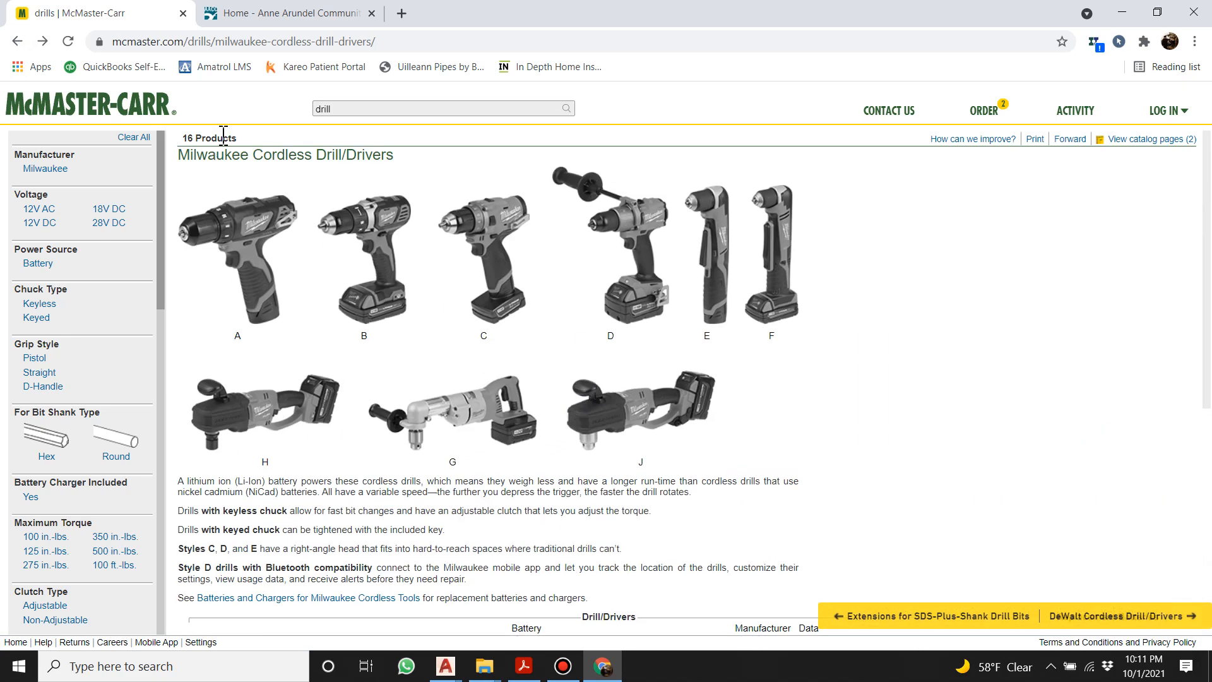
Return to the drill results, open the DeWalt Cordless Drill/Drivers category and select part 29835A311.
{"action": "left_click", "coordinate": [21, 41]}
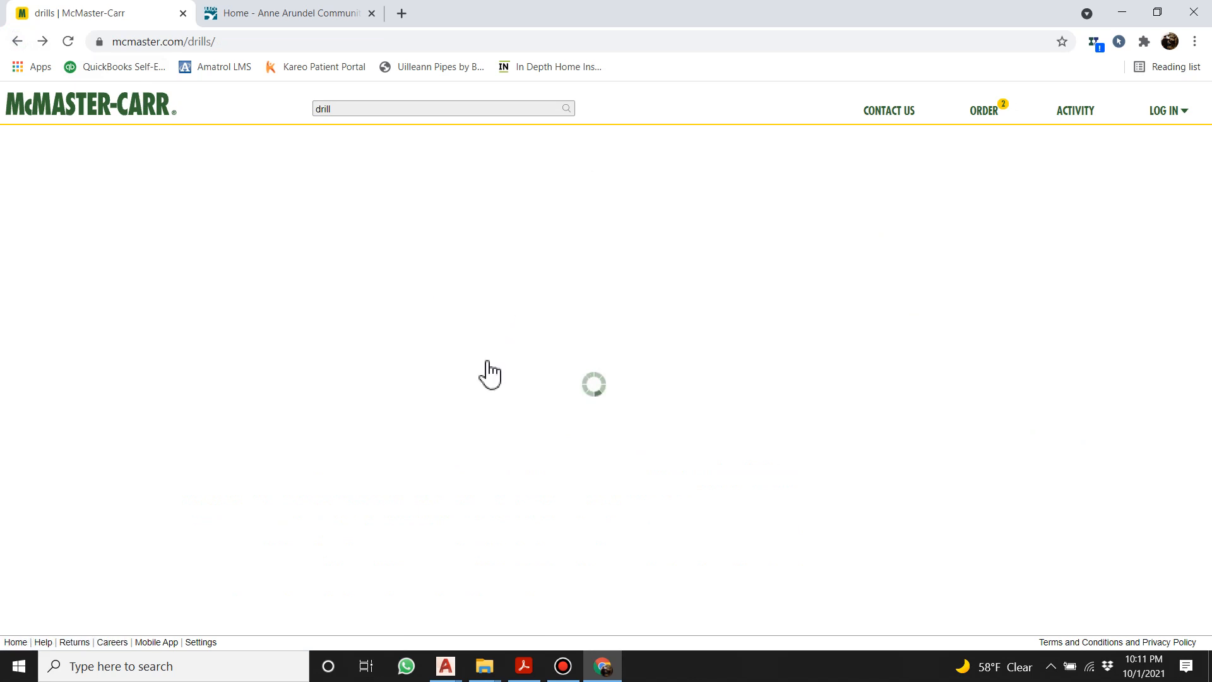
{"action": "scroll", "coordinate": [495, 373], "scroll_direction": "down", "scroll_amount": 15}
{"action": "scroll", "coordinate": [504, 386], "scroll_direction": "down", "scroll_amount": 1}
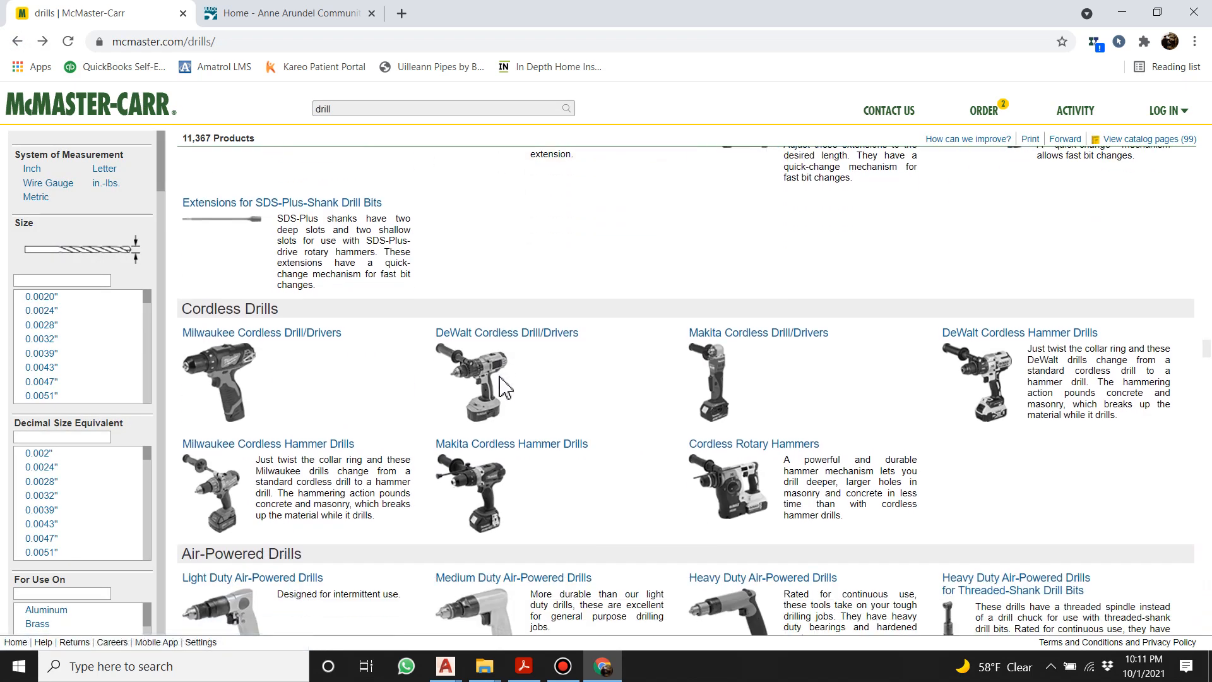
{"action": "left_click", "coordinate": [541, 349]}
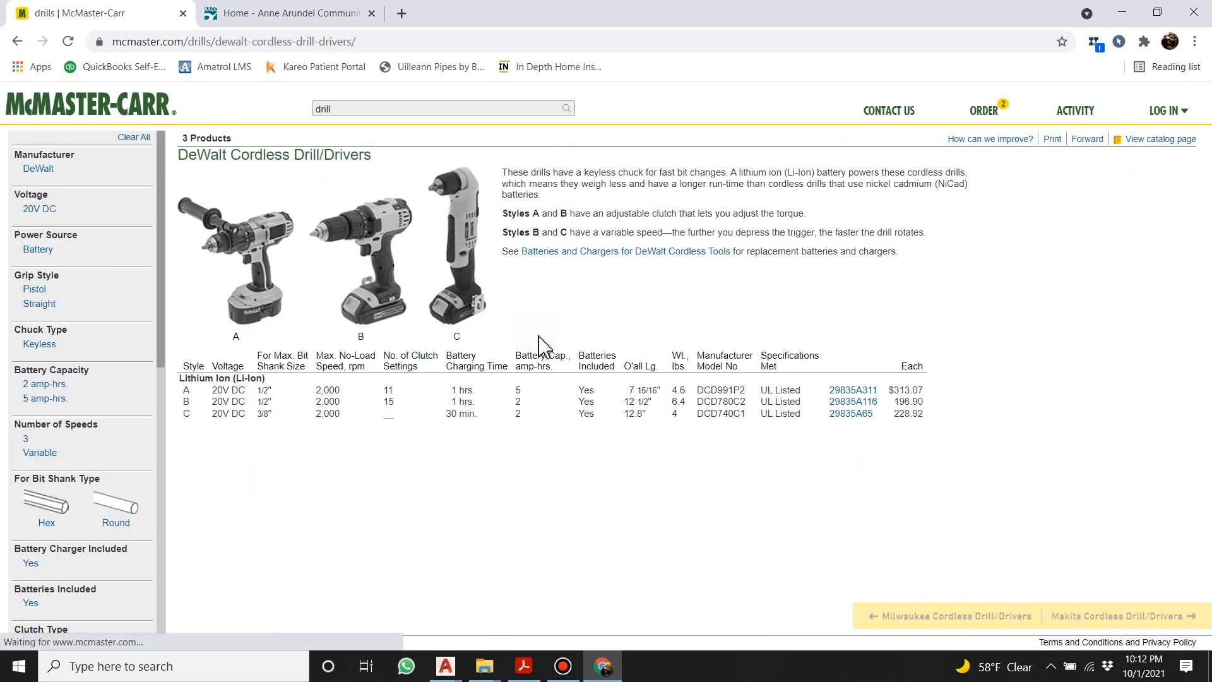
{"action": "left_click", "coordinate": [855, 391]}
{"action": "left_click", "coordinate": [854, 394]}
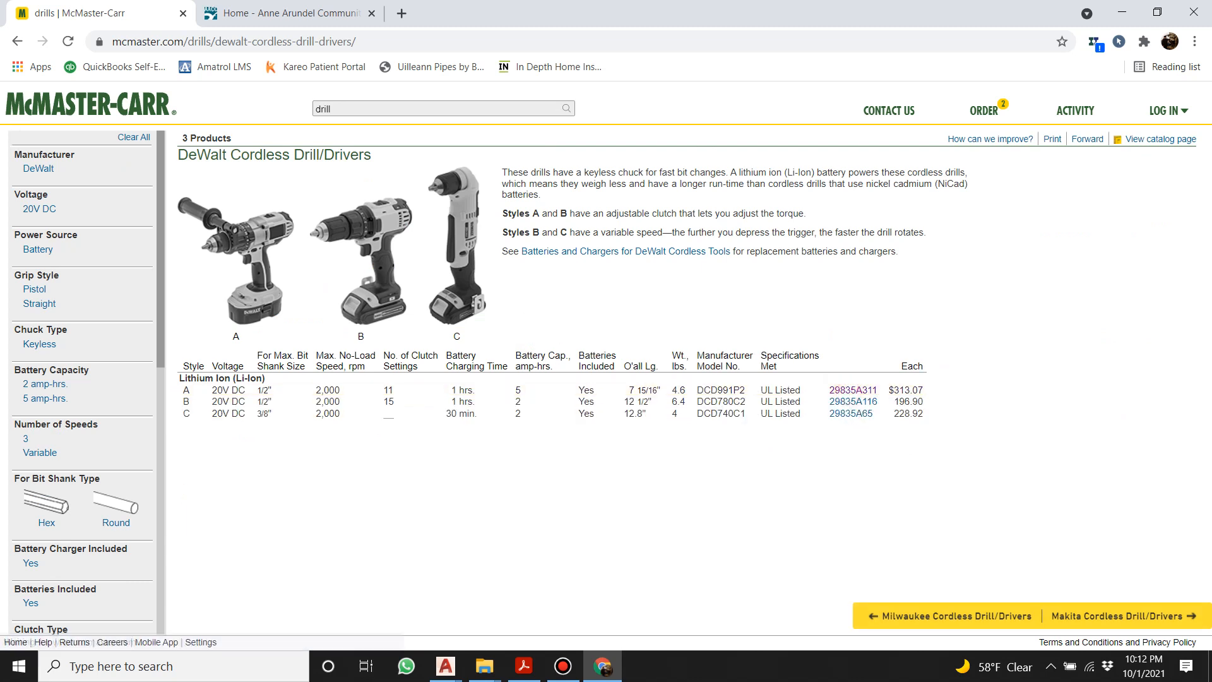
Go back to the drill results and look through the electric, hammer and hand drill categories.
{"action": "left_click", "coordinate": [25, 40]}
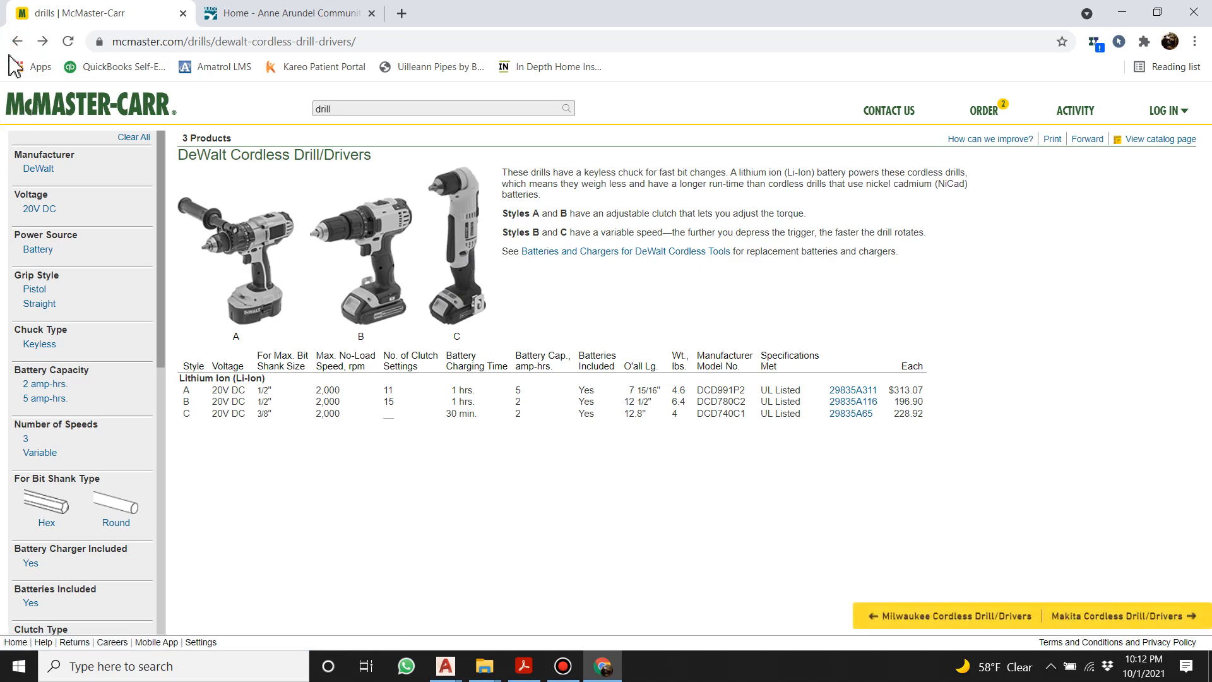
{"action": "left_click", "coordinate": [15, 42]}
{"action": "scroll", "coordinate": [789, 363], "scroll_direction": "down", "scroll_amount": 10}
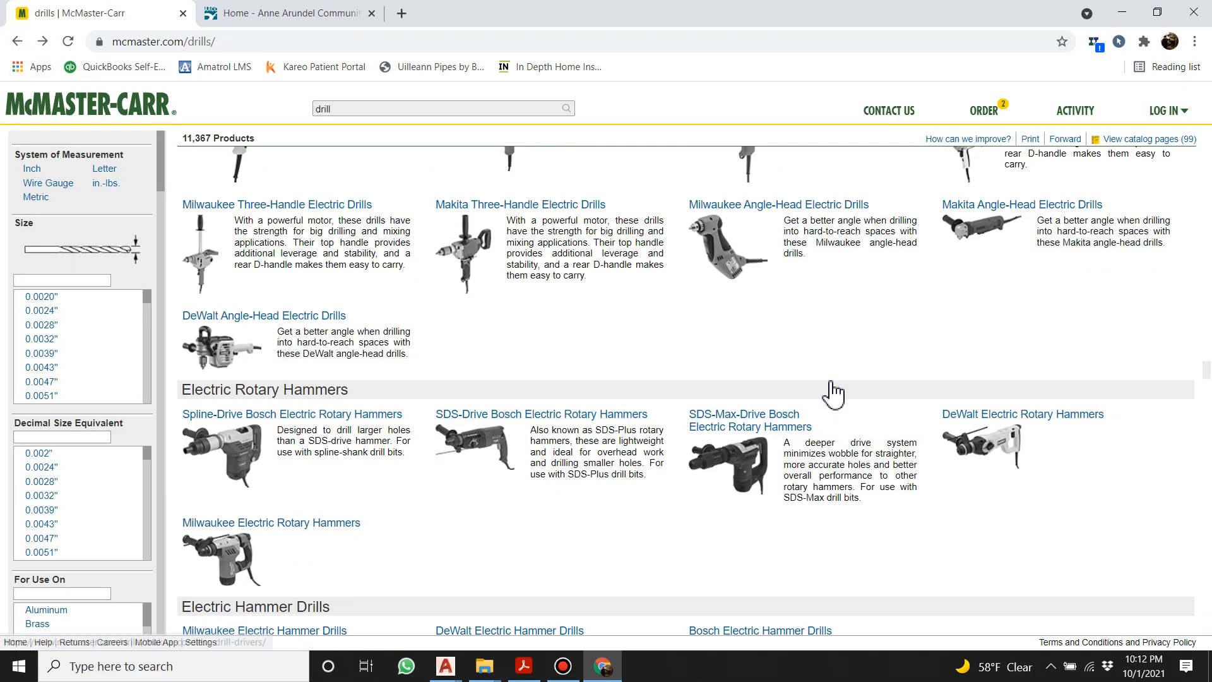
{"action": "scroll", "coordinate": [834, 392], "scroll_direction": "up", "scroll_amount": 5}
{"action": "scroll", "coordinate": [833, 386], "scroll_direction": "down", "scroll_amount": 6}
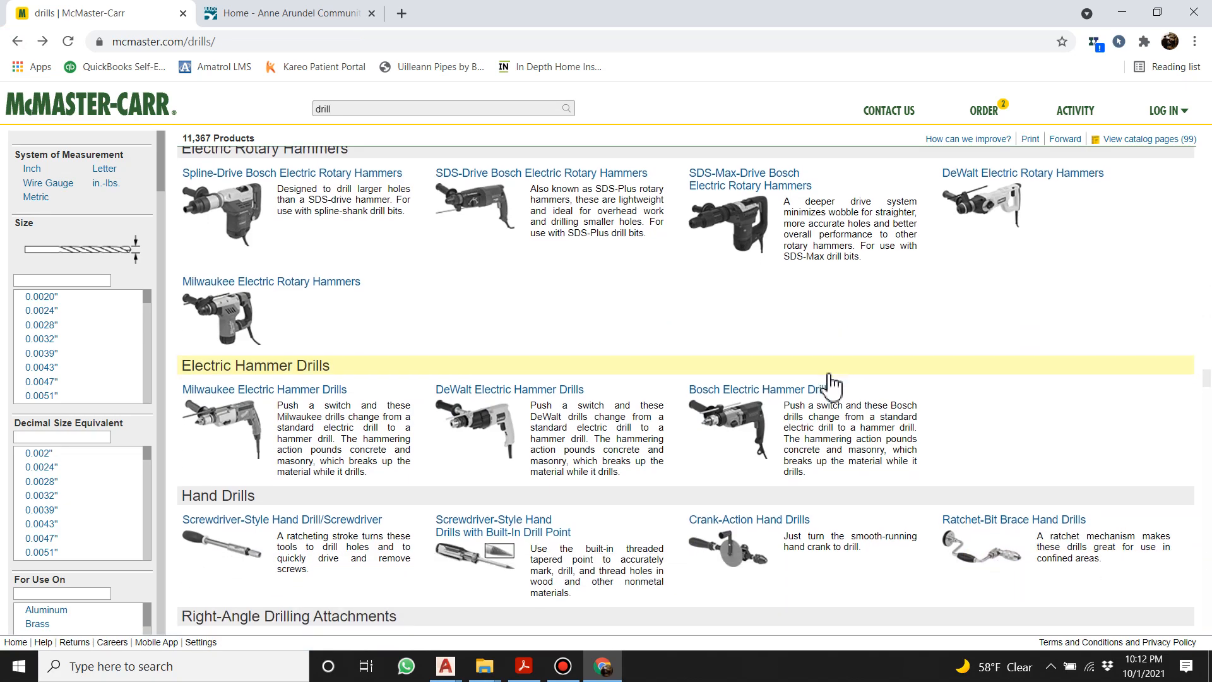
{"action": "scroll", "coordinate": [810, 377], "scroll_direction": "down", "scroll_amount": 5}
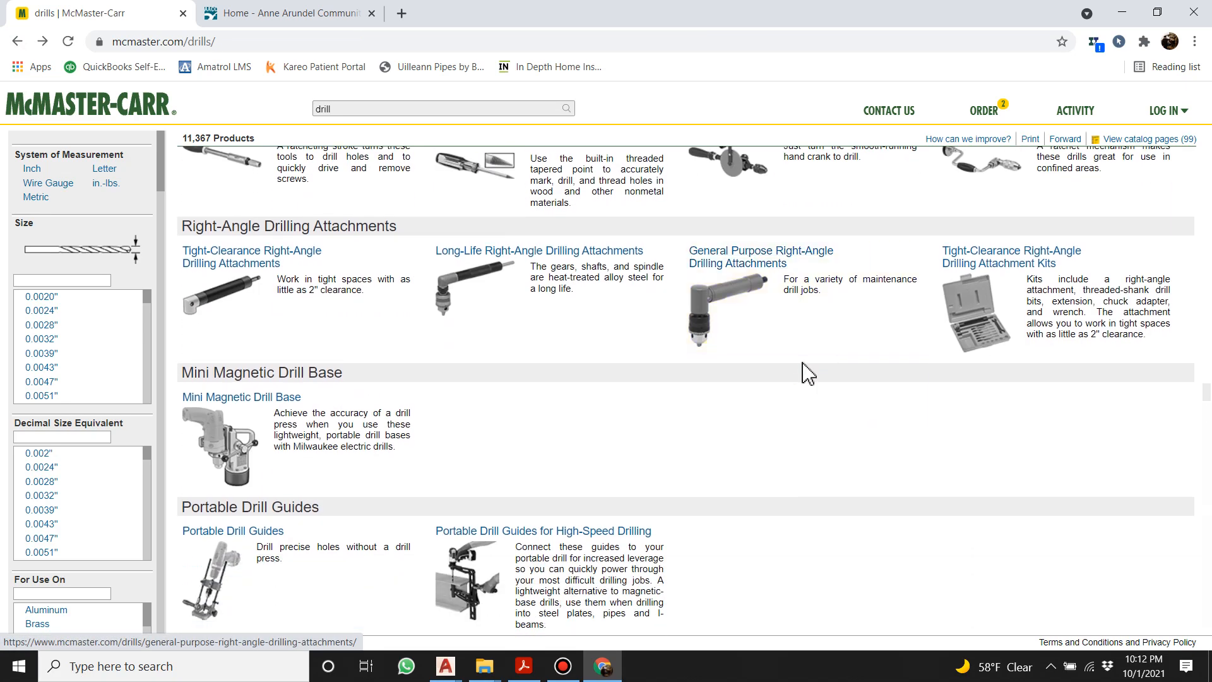
{"action": "scroll", "coordinate": [801, 373], "scroll_direction": "up", "scroll_amount": 9}
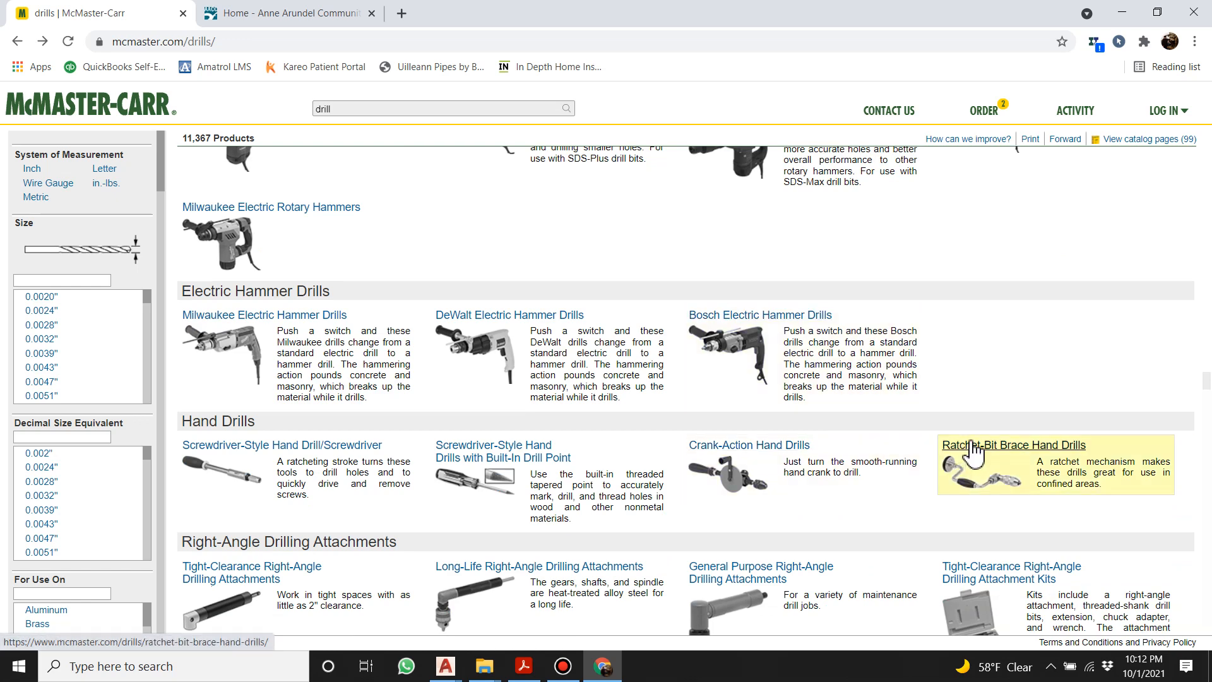
View the product detail page of the Ratchet-Bit Brace Hand Drill 2297A3 and close the browser.
{"action": "left_click", "coordinate": [975, 453]}
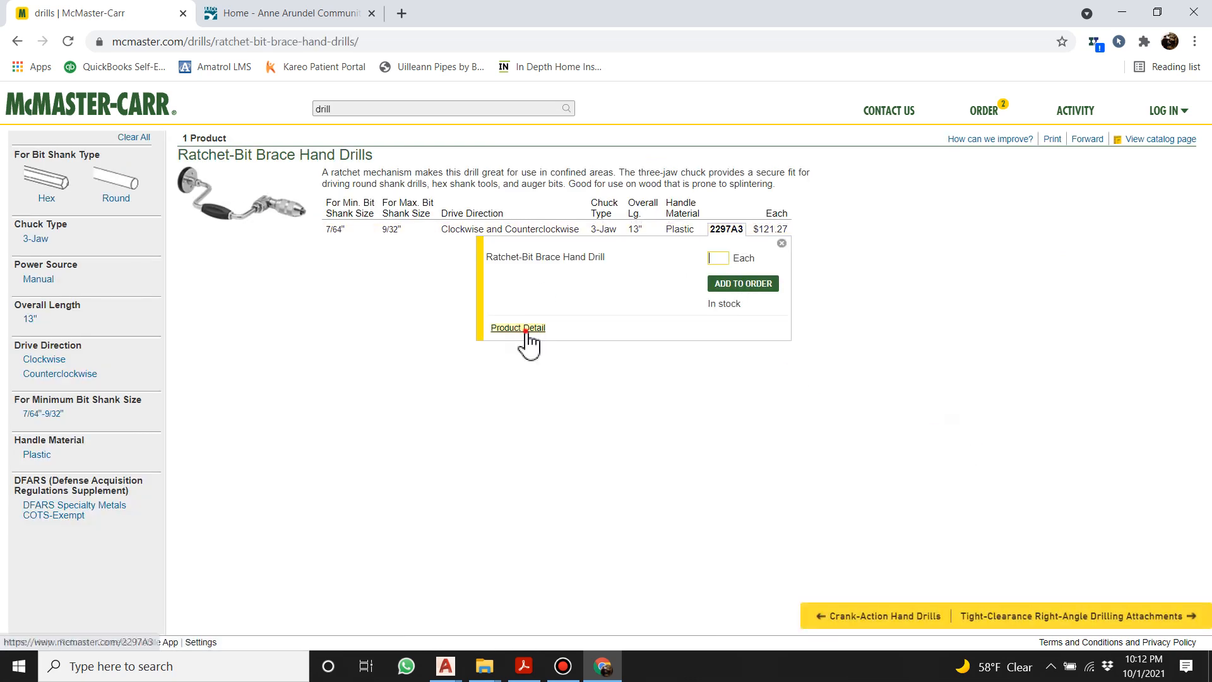
{"action": "left_click", "coordinate": [518, 327]}
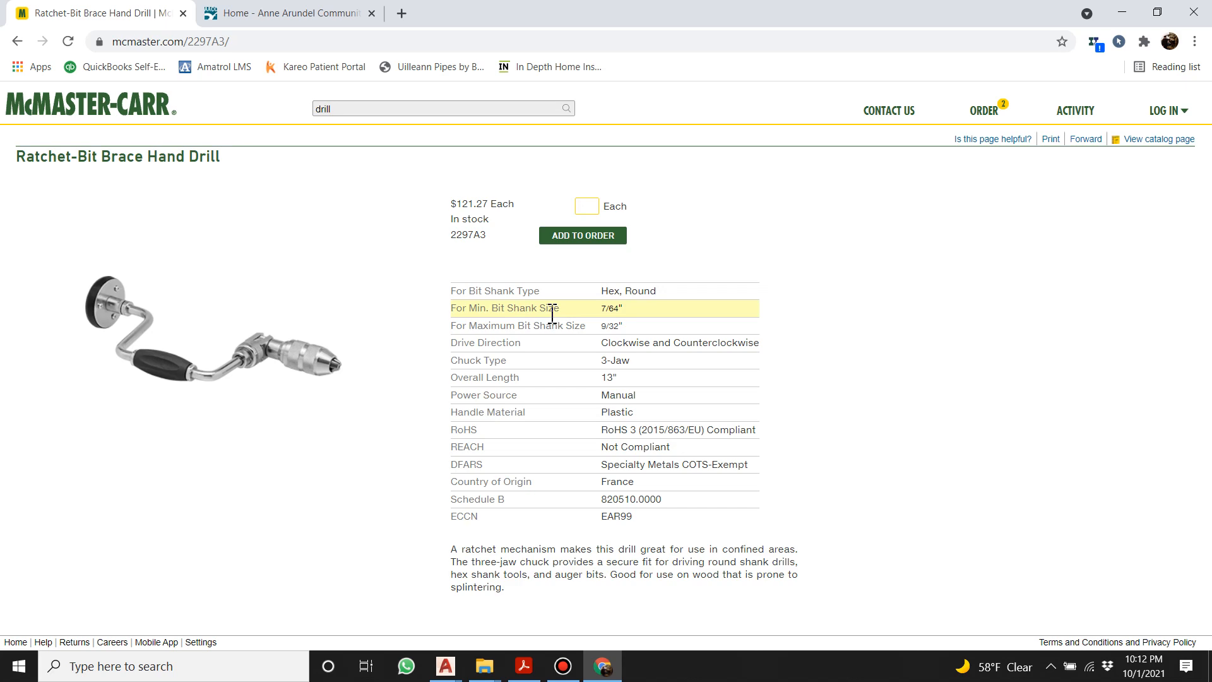
{"action": "left_click", "coordinate": [1202, 11]}
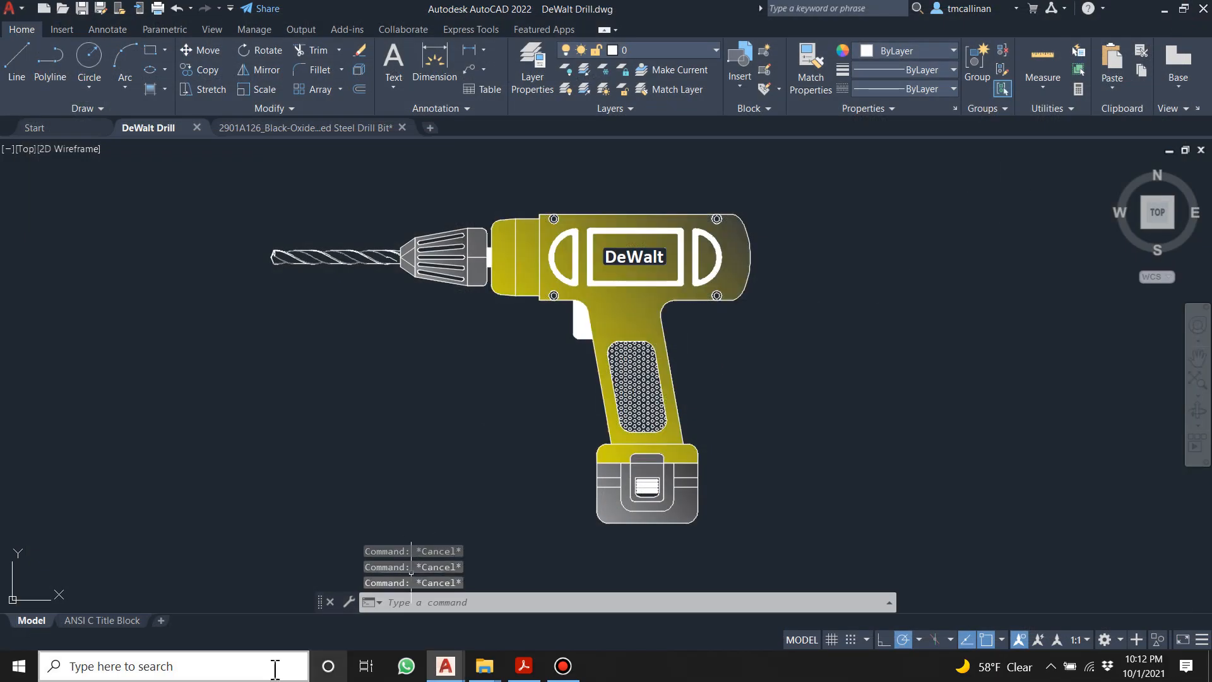
Open the ANSI C Title Block layout and add a rectangular viewport fitted to the sheet.
{"action": "left_click", "coordinate": [104, 622]}
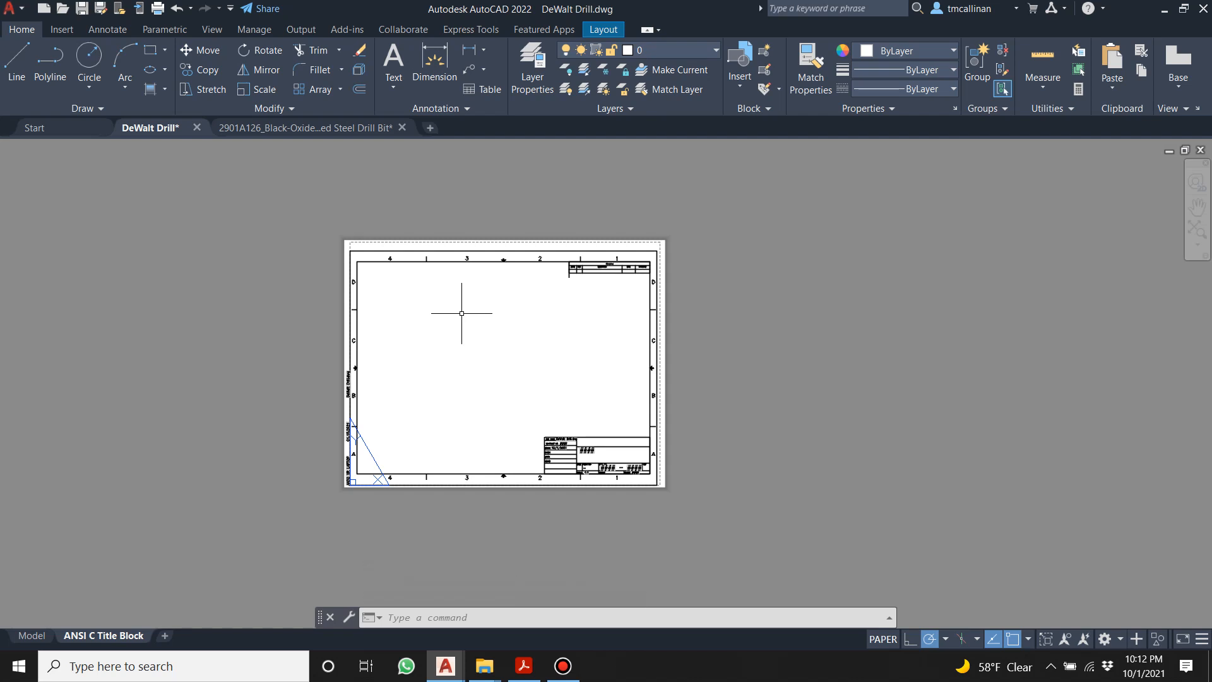
{"action": "scroll", "coordinate": [588, 432], "scroll_direction": "up", "scroll_amount": 8}
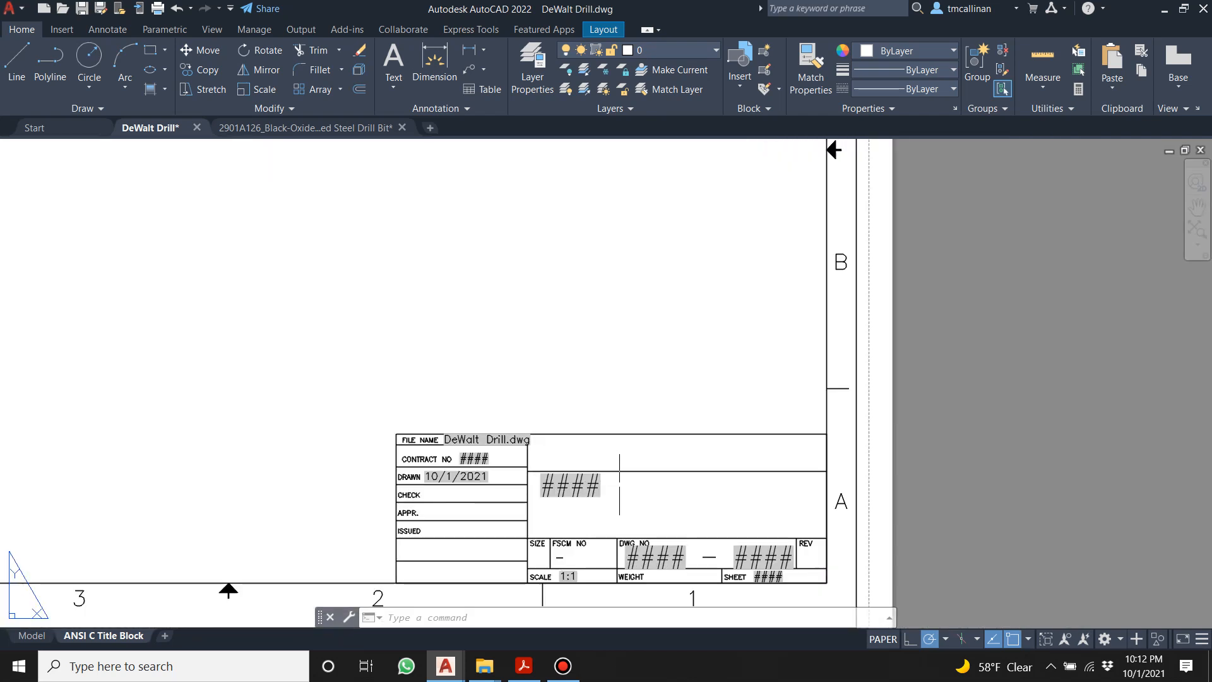
{"action": "scroll", "coordinate": [548, 437], "scroll_direction": "down", "scroll_amount": 8}
{"action": "middle_click_drag", "start_coordinate": [411, 376], "coordinate": [525, 438]}
{"action": "scroll", "coordinate": [513, 432], "scroll_direction": "up", "scroll_amount": 2}
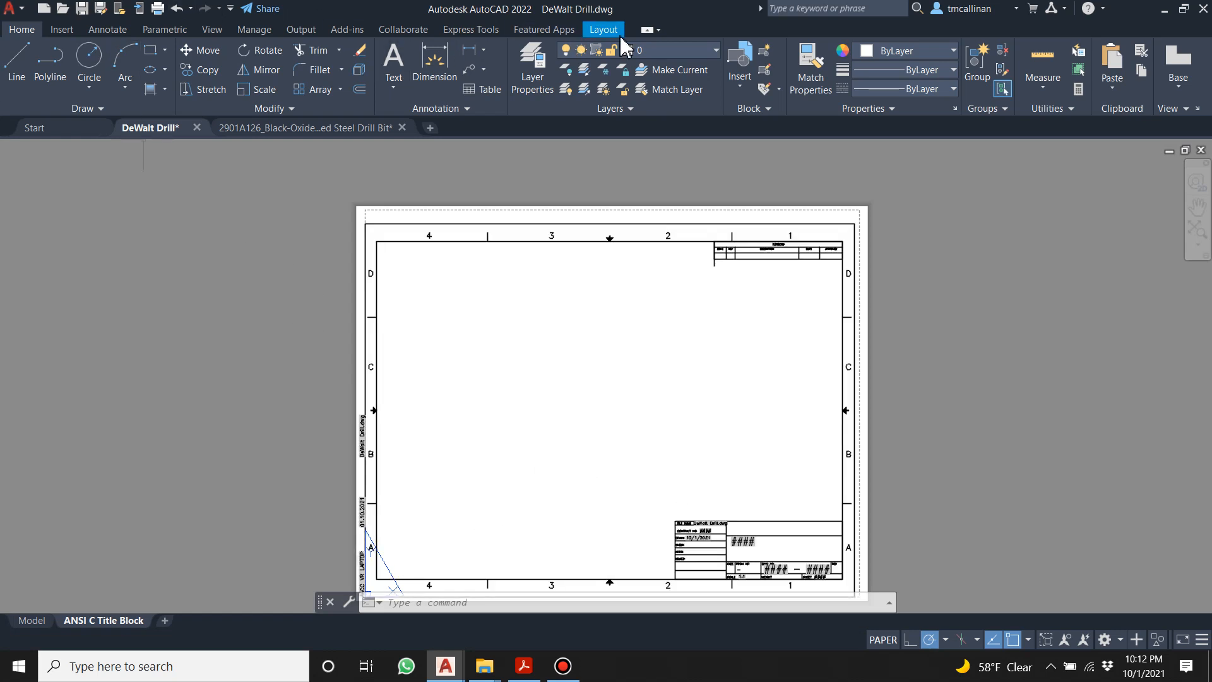
{"action": "left_click", "coordinate": [603, 30]}
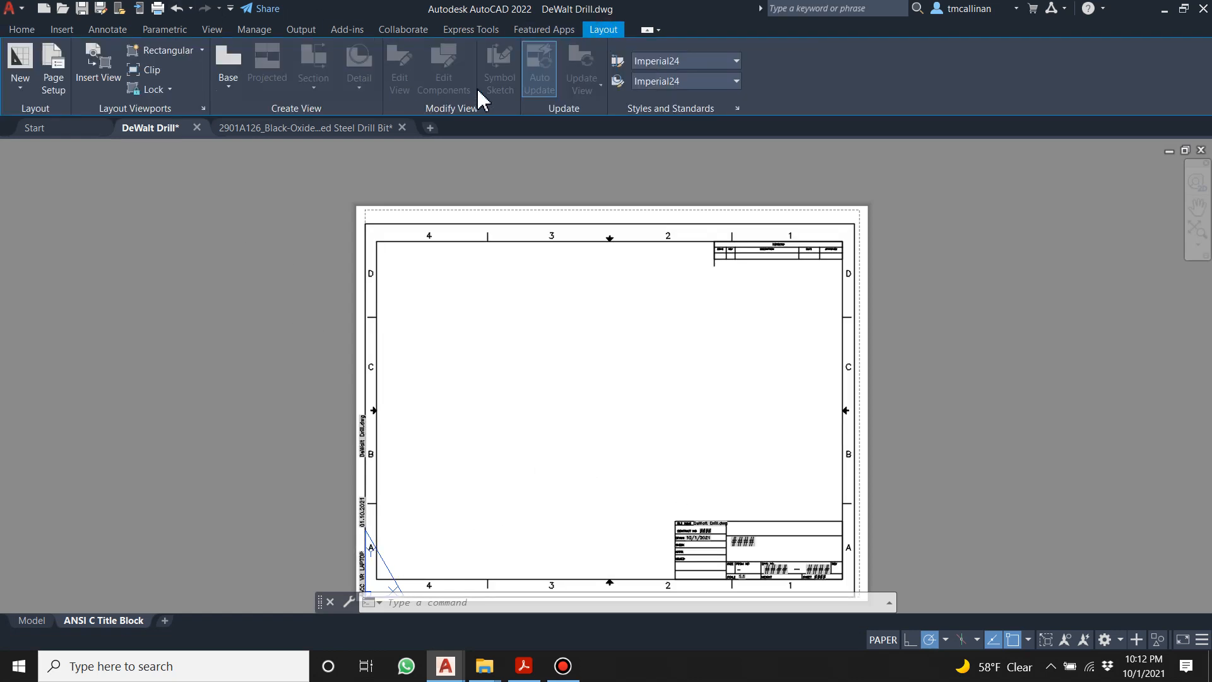
{"action": "left_click", "coordinate": [178, 50]}
{"action": "key", "text": "Return"}
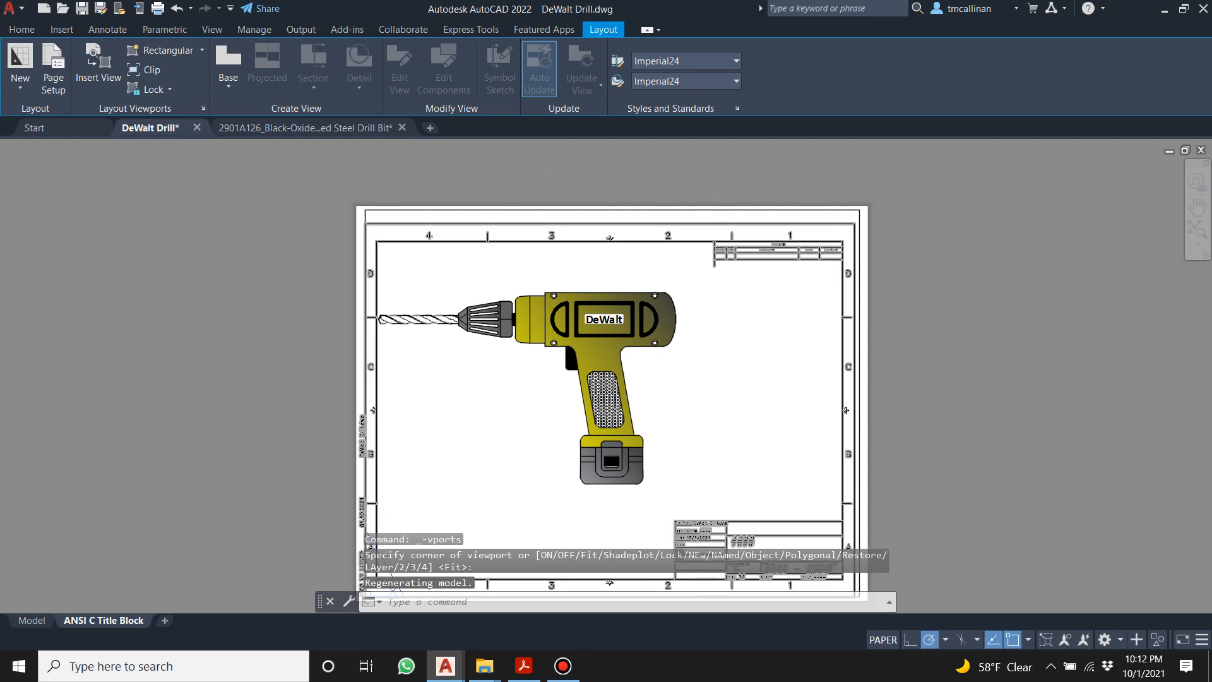
Activate the viewport, centre the drill on the sheet and return to paper space.
{"action": "scroll", "coordinate": [618, 412], "scroll_direction": "down", "scroll_amount": 2}
{"action": "scroll", "coordinate": [577, 419], "scroll_direction": "up", "scroll_amount": 1}
{"action": "double_click", "coordinate": [566, 392]}
{"action": "middle_click_drag", "start_coordinate": [571, 381], "coordinate": [595, 390]}
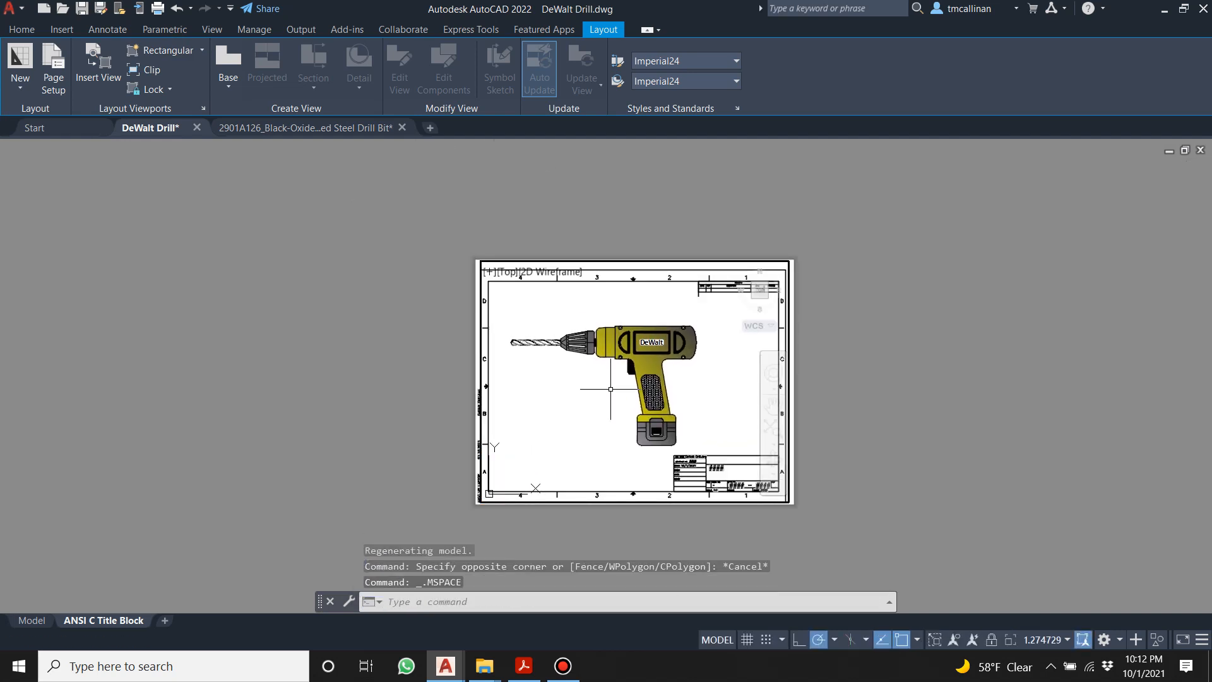
{"action": "scroll", "coordinate": [610, 389], "scroll_direction": "up", "scroll_amount": 2}
{"action": "scroll", "coordinate": [612, 388], "scroll_direction": "down", "scroll_amount": 2}
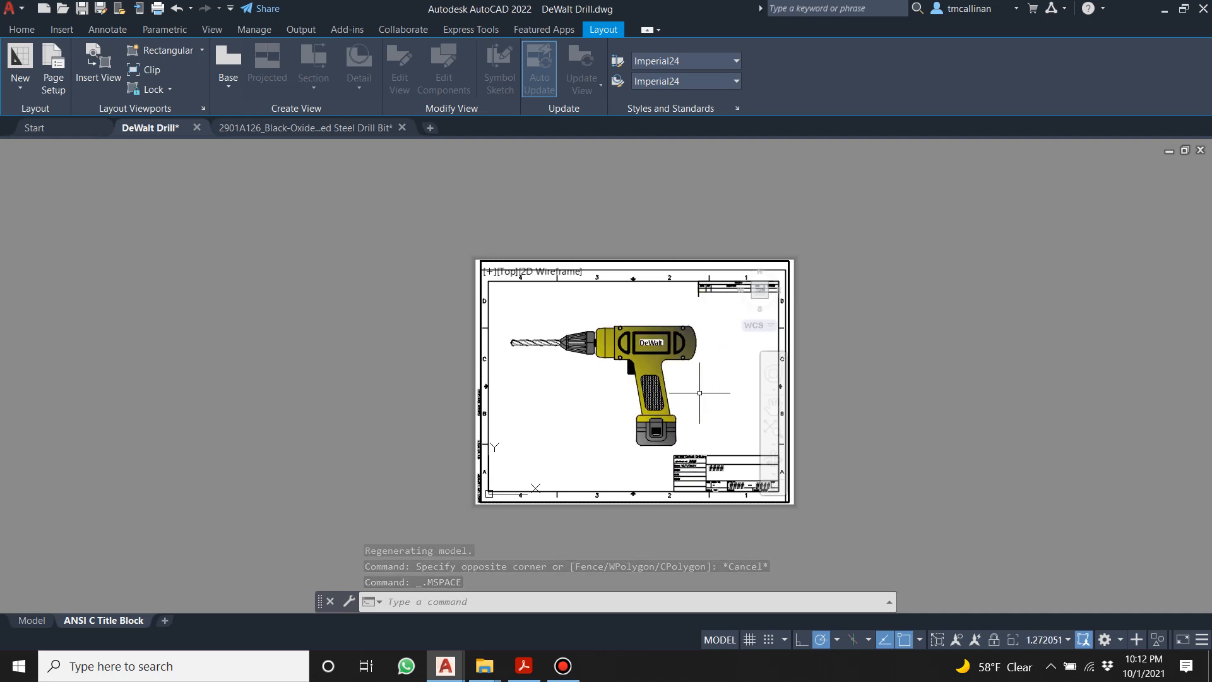
{"action": "double_click", "coordinate": [868, 411]}
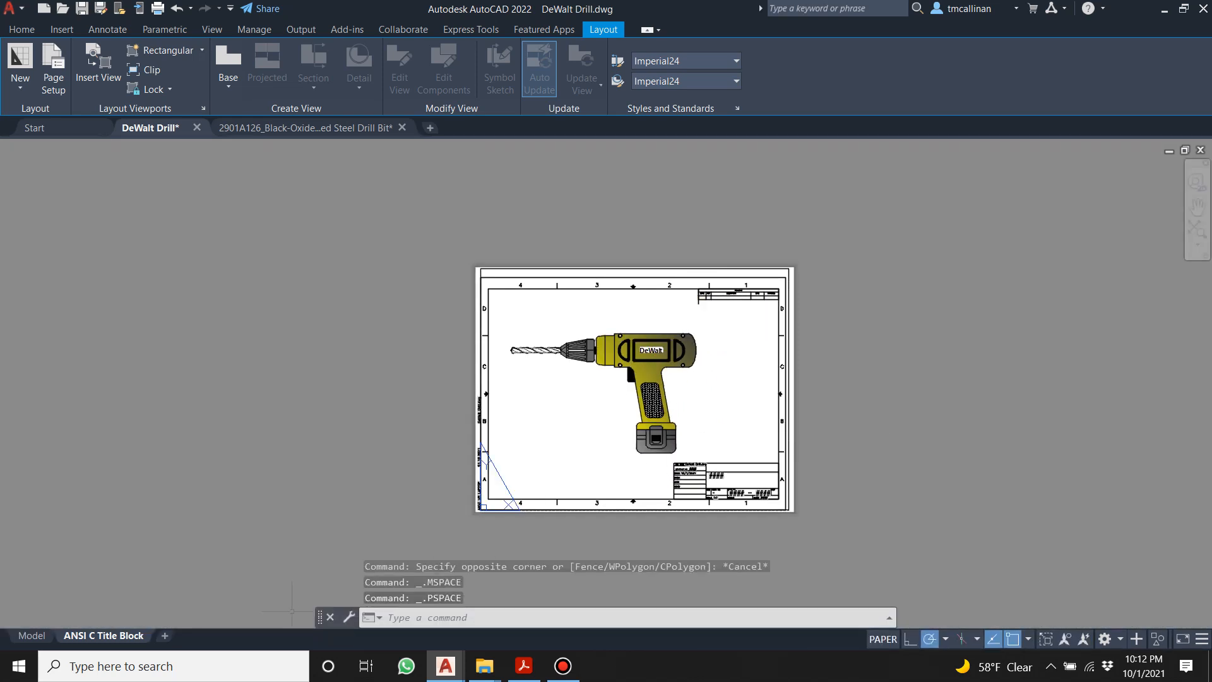
{"action": "key", "text": "Escape"}
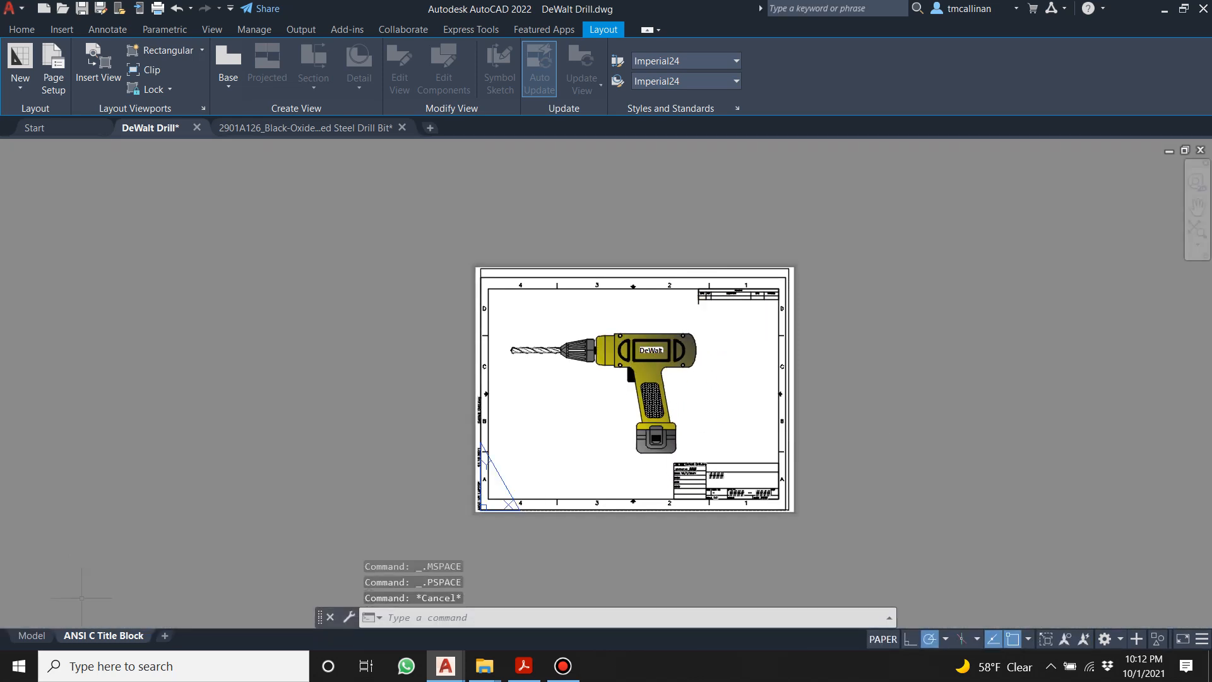
Return to model space and draw a vertical line beside the rear of the drill as a mirror axis.
{"action": "left_click", "coordinate": [39, 636]}
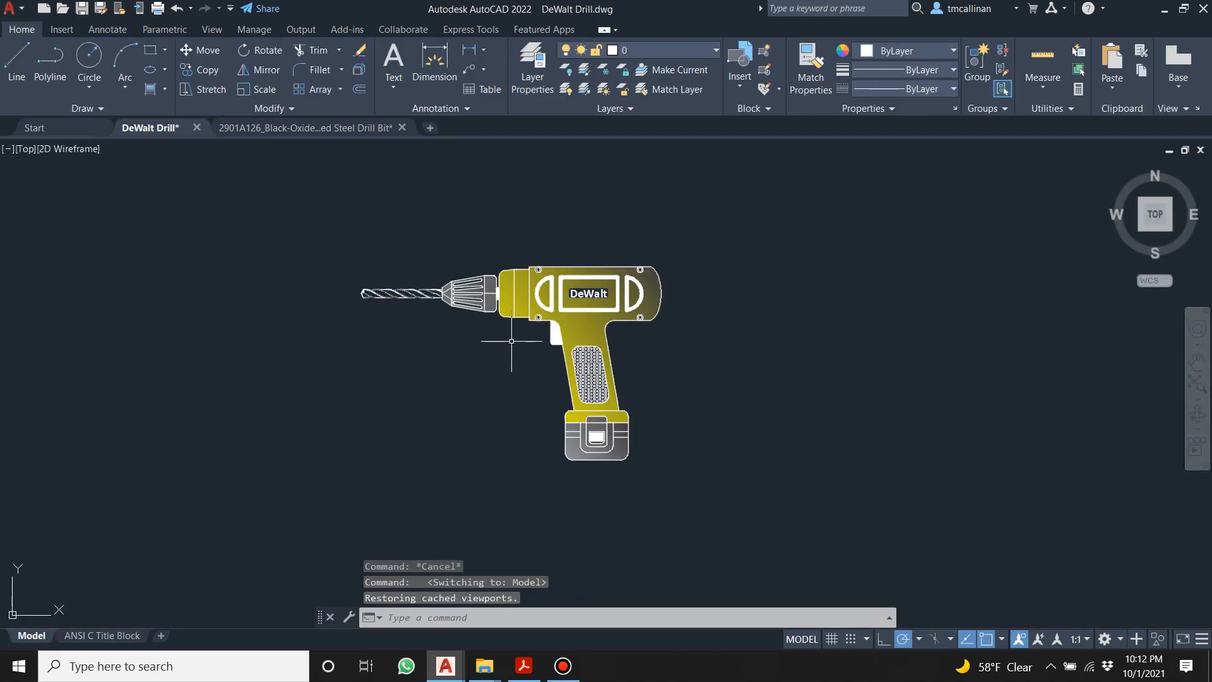
{"action": "left_click", "coordinate": [12, 59]}
{"action": "left_click", "coordinate": [719, 205]}
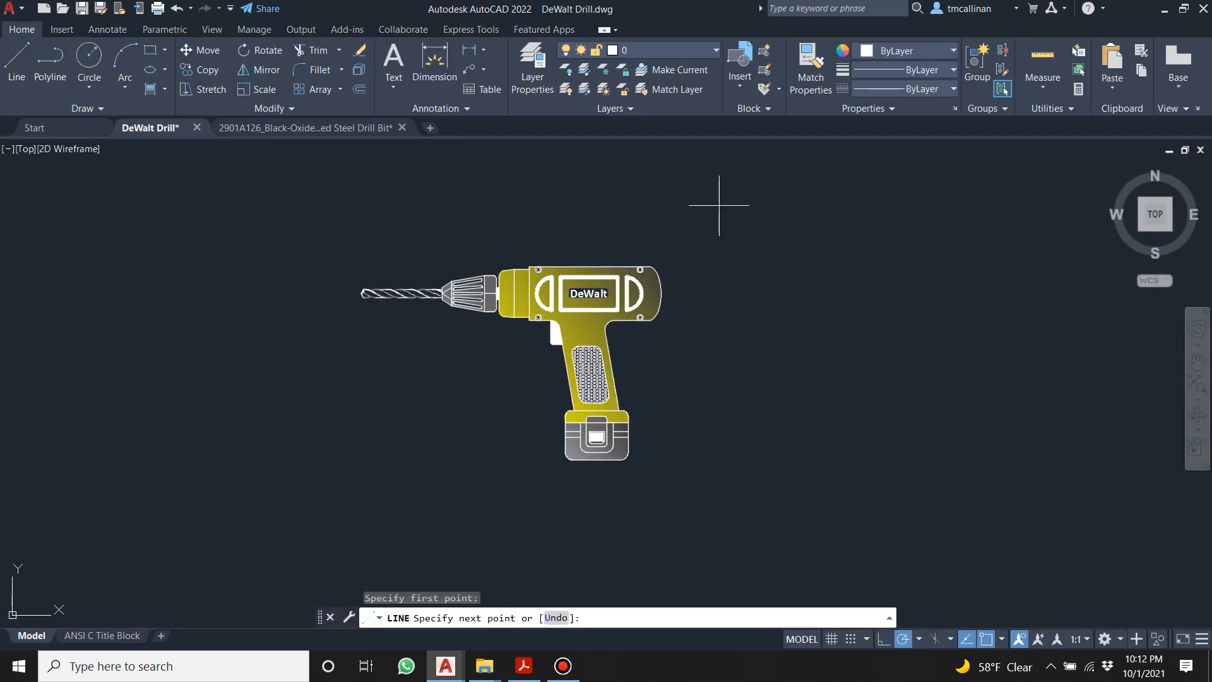
{"action": "left_click", "coordinate": [719, 524]}
{"action": "key", "text": "Escape"}
{"action": "key", "text": "Escape"}
{"action": "key", "text": "Escape"}
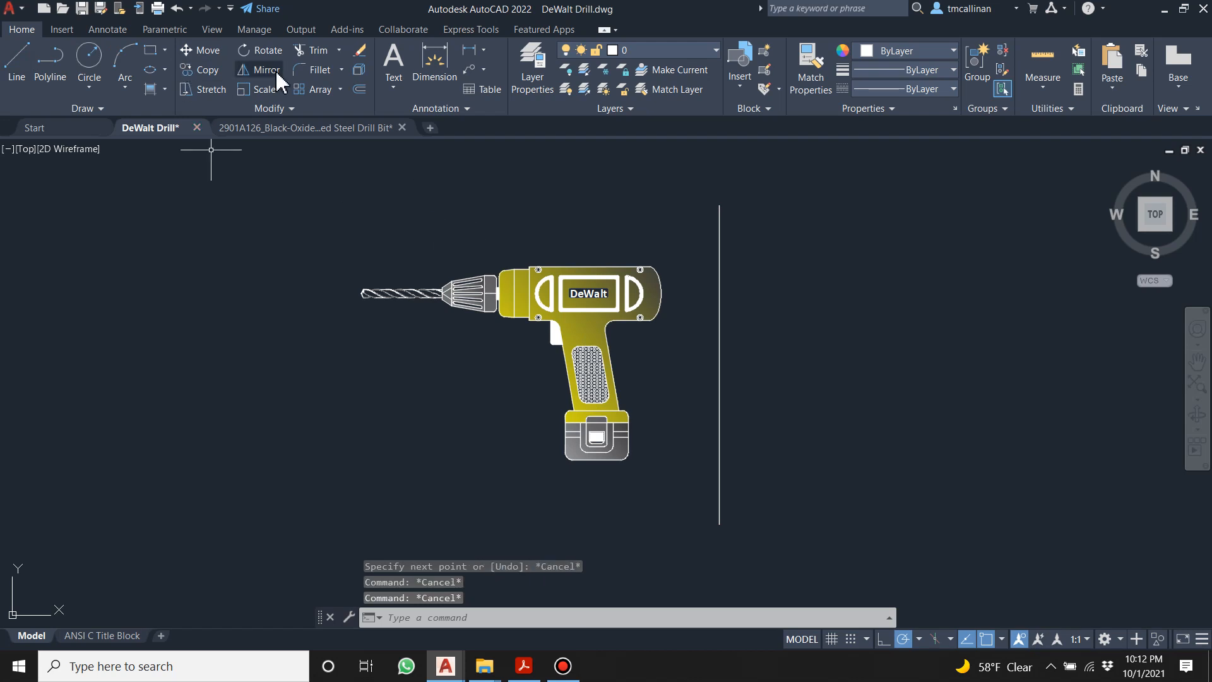
Mirror the whole drill about the vertical line, keeping the source objects.
{"action": "left_click", "coordinate": [265, 69]}
{"action": "left_click", "coordinate": [326, 206]}
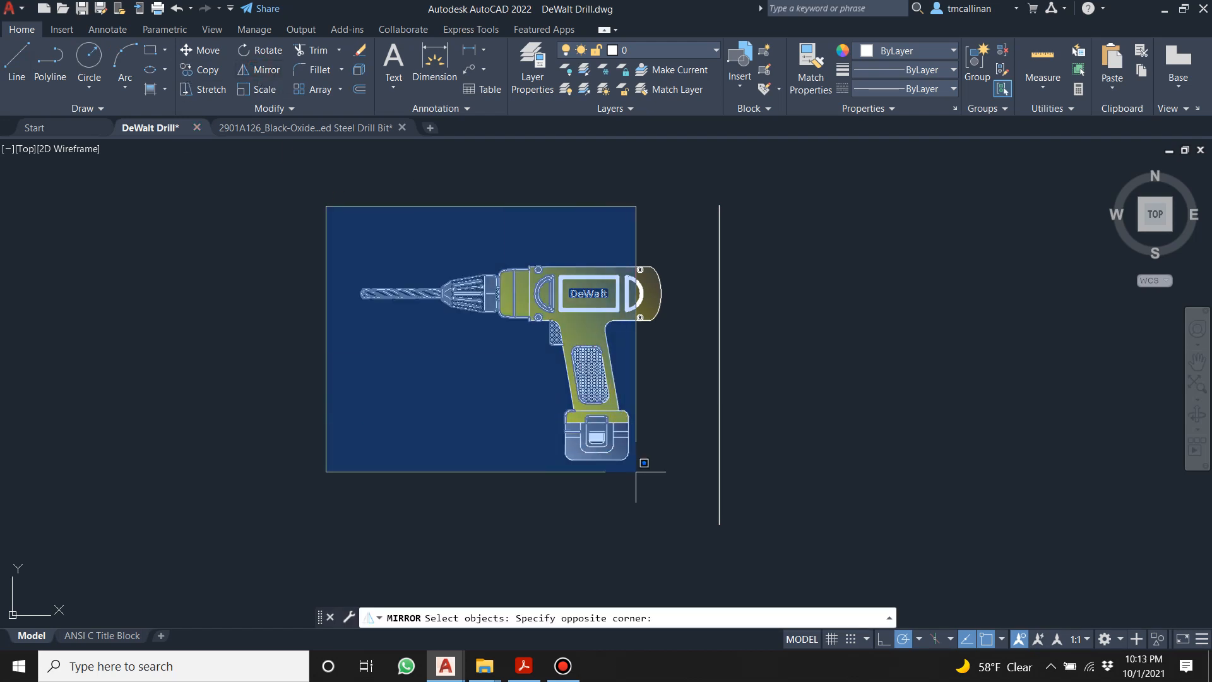
{"action": "left_click", "coordinate": [683, 498]}
{"action": "key", "text": "Return"}
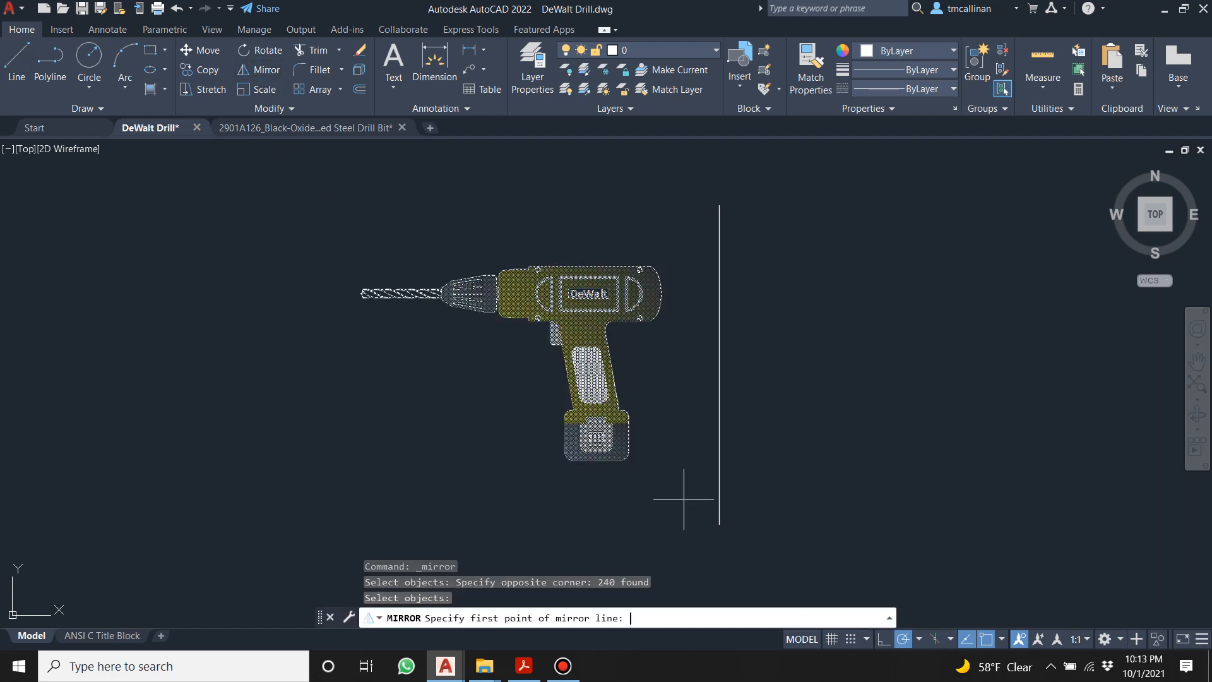
{"action": "left_click", "coordinate": [719, 205]}
{"action": "left_click", "coordinate": [723, 523]}
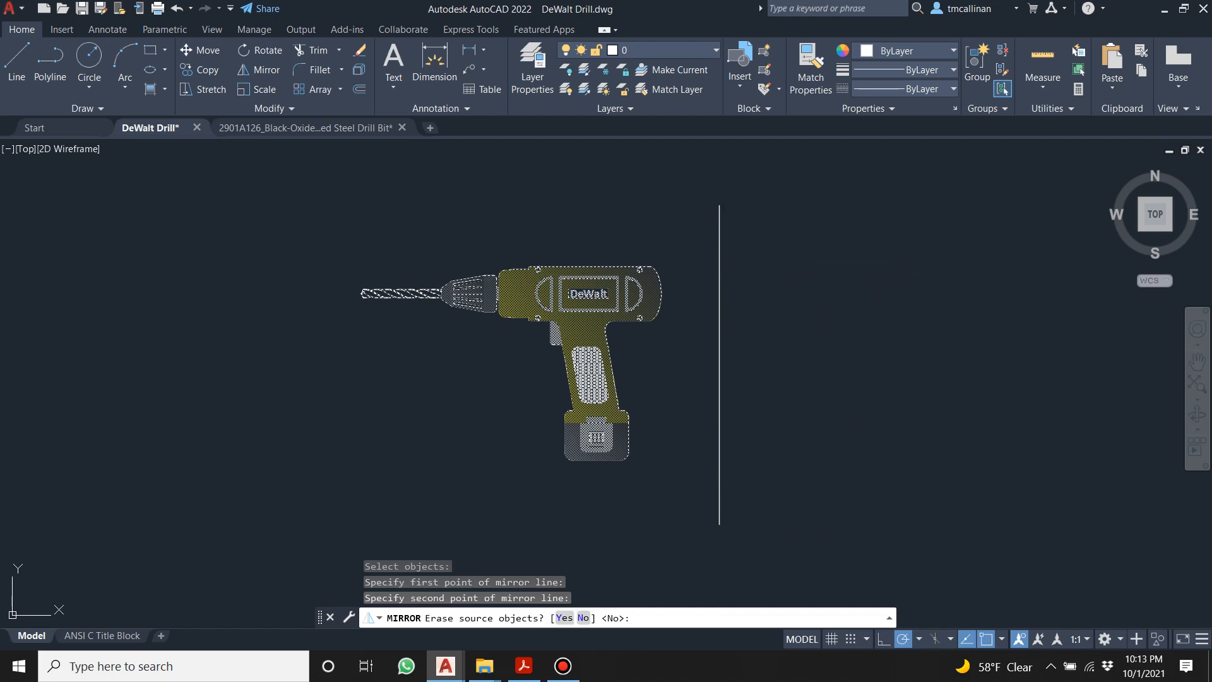
{"action": "key", "text": "Return"}
{"action": "key", "text": "Escape"}
{"action": "key", "text": "Escape"}
Delete the original left-pointing drill and the vertical mirror line.
{"action": "left_click", "coordinate": [322, 186]}
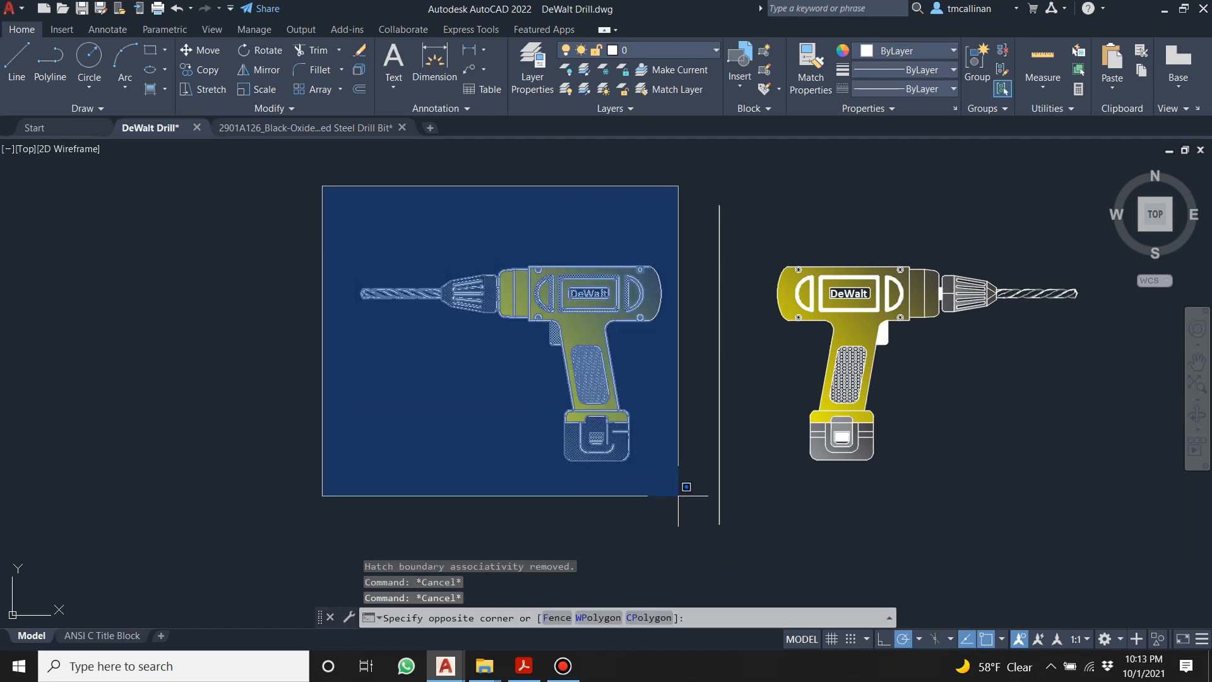
{"action": "left_click", "coordinate": [678, 496]}
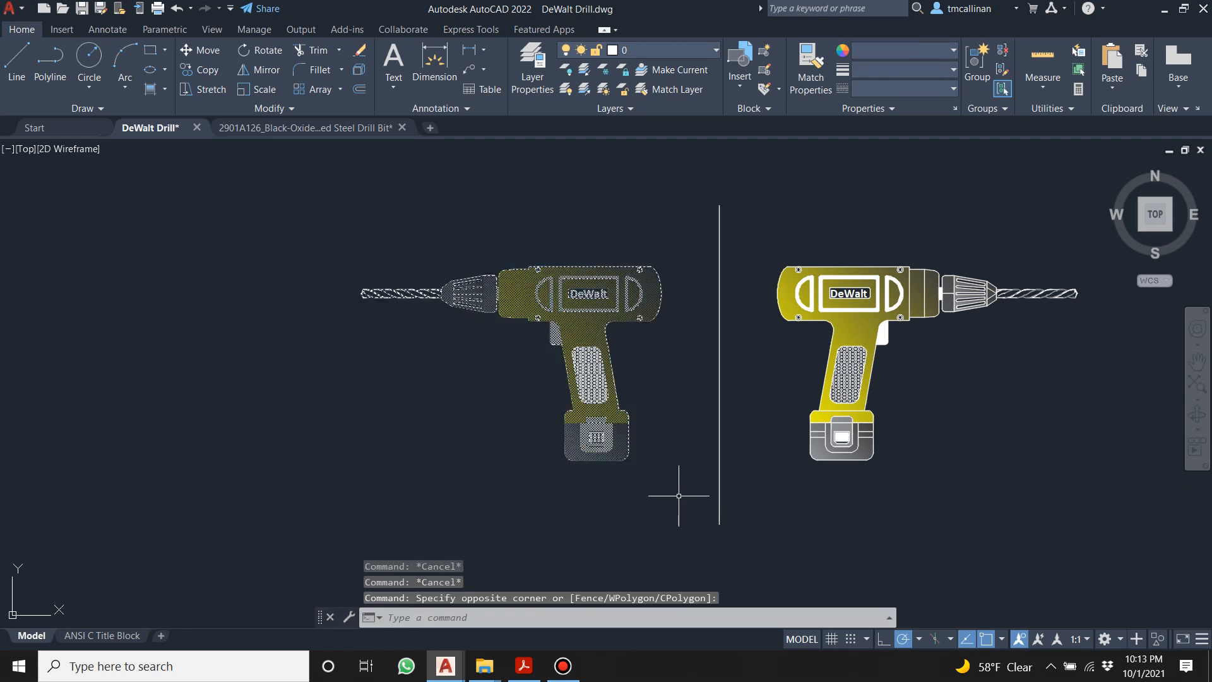
{"action": "key", "text": "Delete"}
{"action": "left_click", "coordinate": [720, 386]}
{"action": "key", "text": "Delete"}
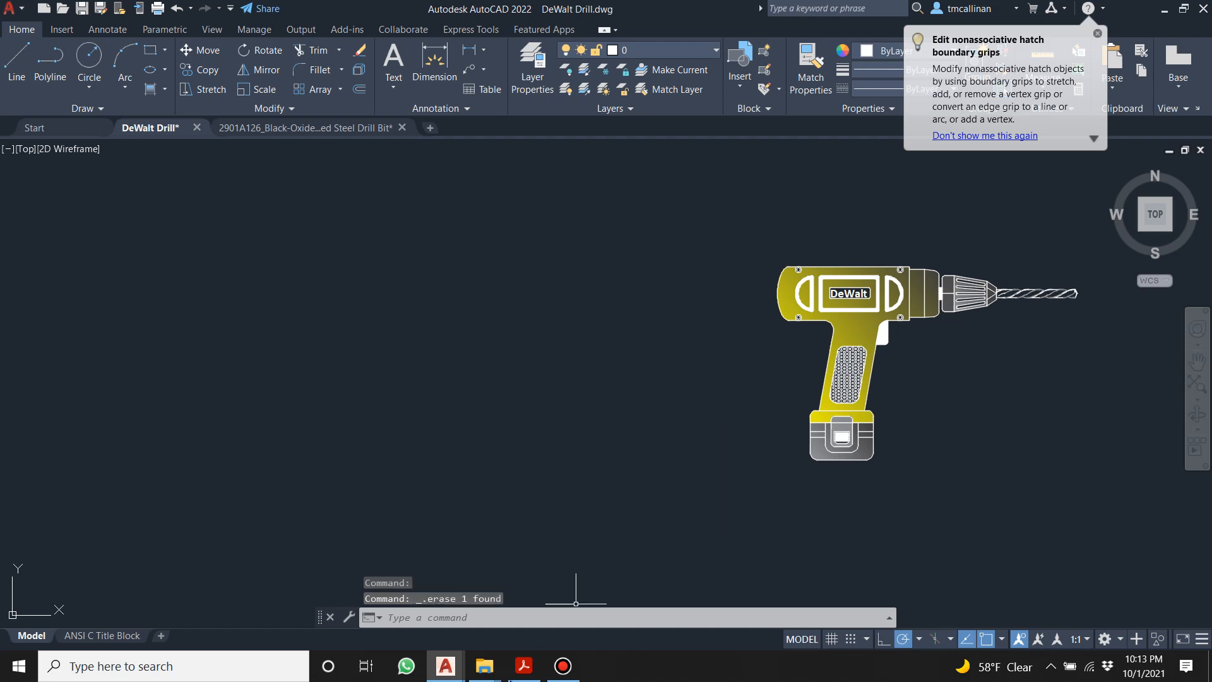
Reopen the ANSI C Title Block layout, activate the viewport and move the mirrored drill into the middle of the sheet.
{"action": "left_click", "coordinate": [101, 635]}
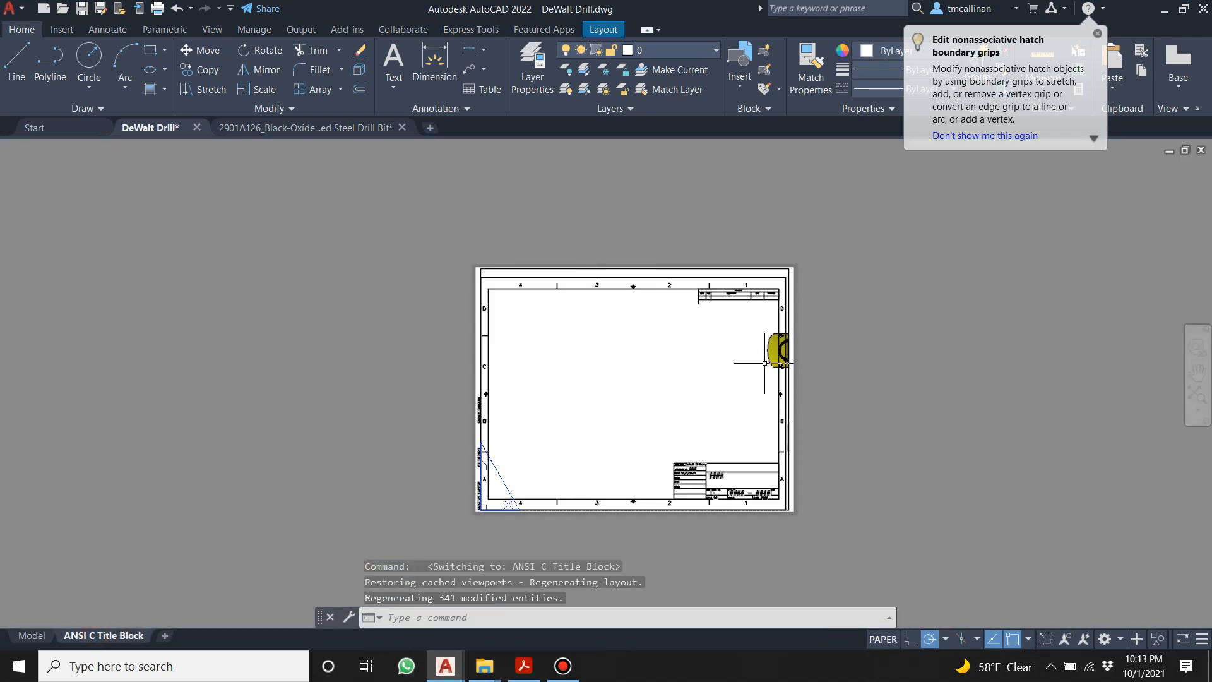
{"action": "double_click", "coordinate": [732, 358]}
{"action": "middle_click_drag", "start_coordinate": [726, 365], "coordinate": [507, 378]}
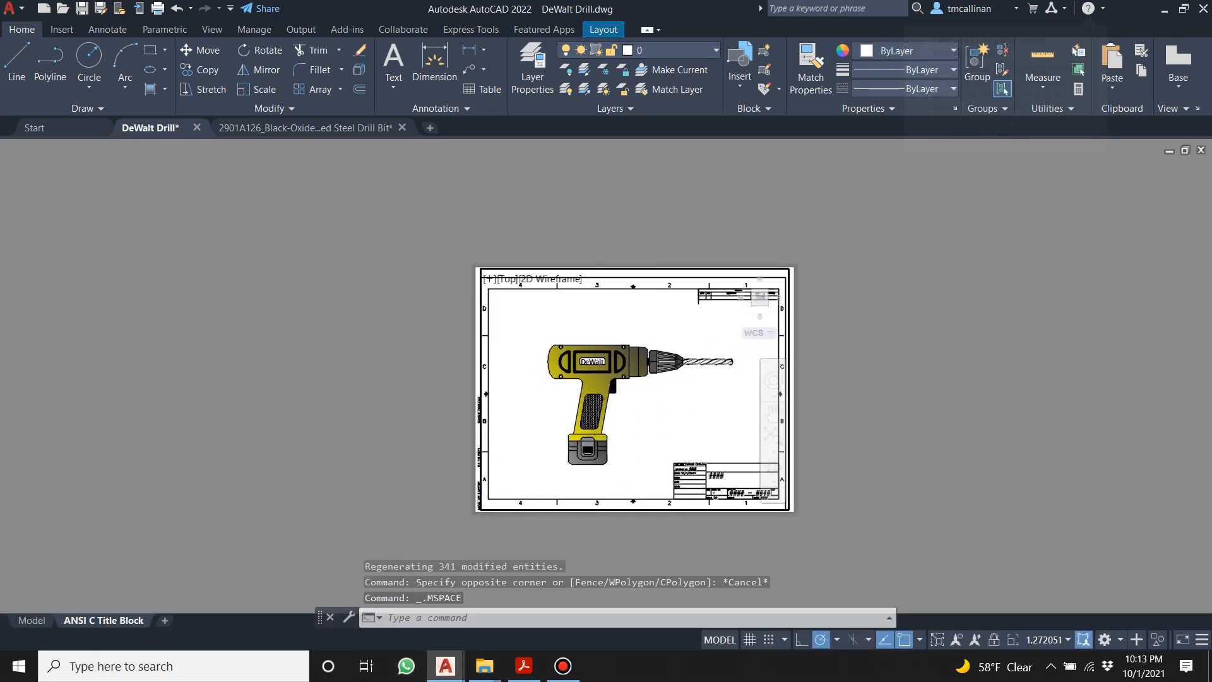
{"action": "scroll", "coordinate": [678, 371], "scroll_direction": "up", "scroll_amount": 2}
{"action": "scroll", "coordinate": [680, 378], "scroll_direction": "down", "scroll_amount": 2}
{"action": "scroll", "coordinate": [621, 396], "scroll_direction": "up", "scroll_amount": 2}
{"action": "middle_click_drag", "start_coordinate": [622, 396], "coordinate": [622, 383]}
{"action": "scroll", "coordinate": [615, 385], "scroll_direction": "down", "scroll_amount": 2}
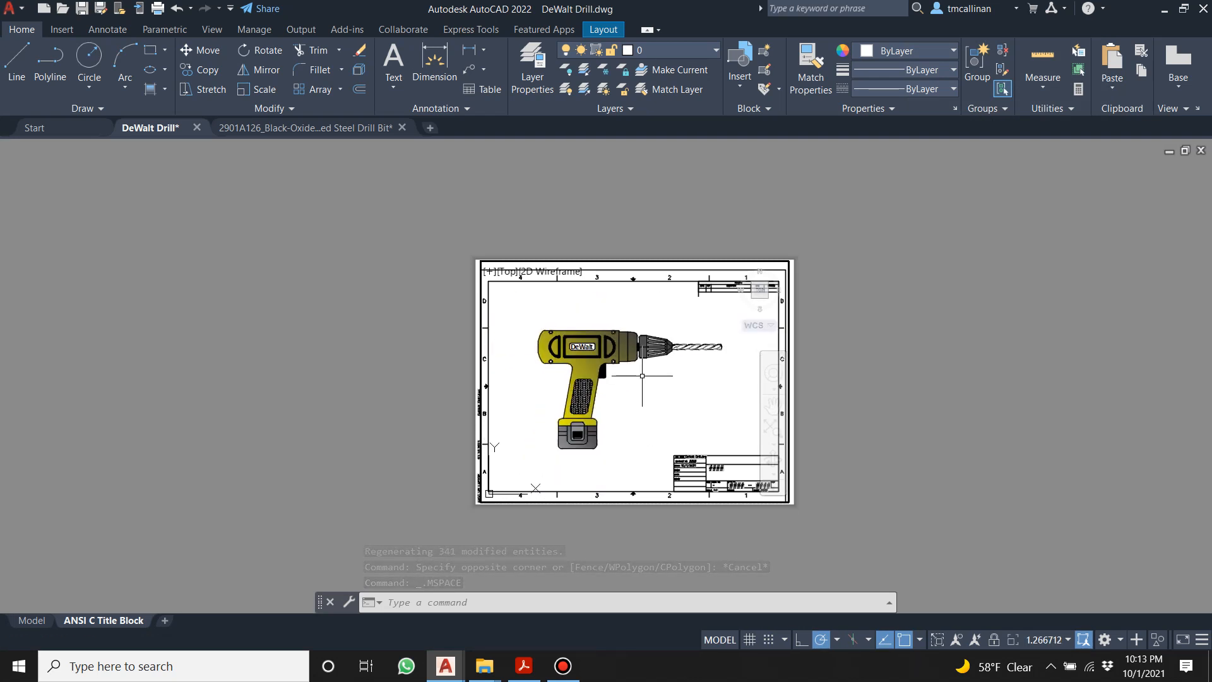
Enlarge the drill inside the viewport with real-time Zoom to a scale of about 1.56, and return to paper space.
{"action": "right_click", "coordinate": [672, 383]}
{"action": "key", "text": "Escape"}
{"action": "right_click", "coordinate": [737, 406]}
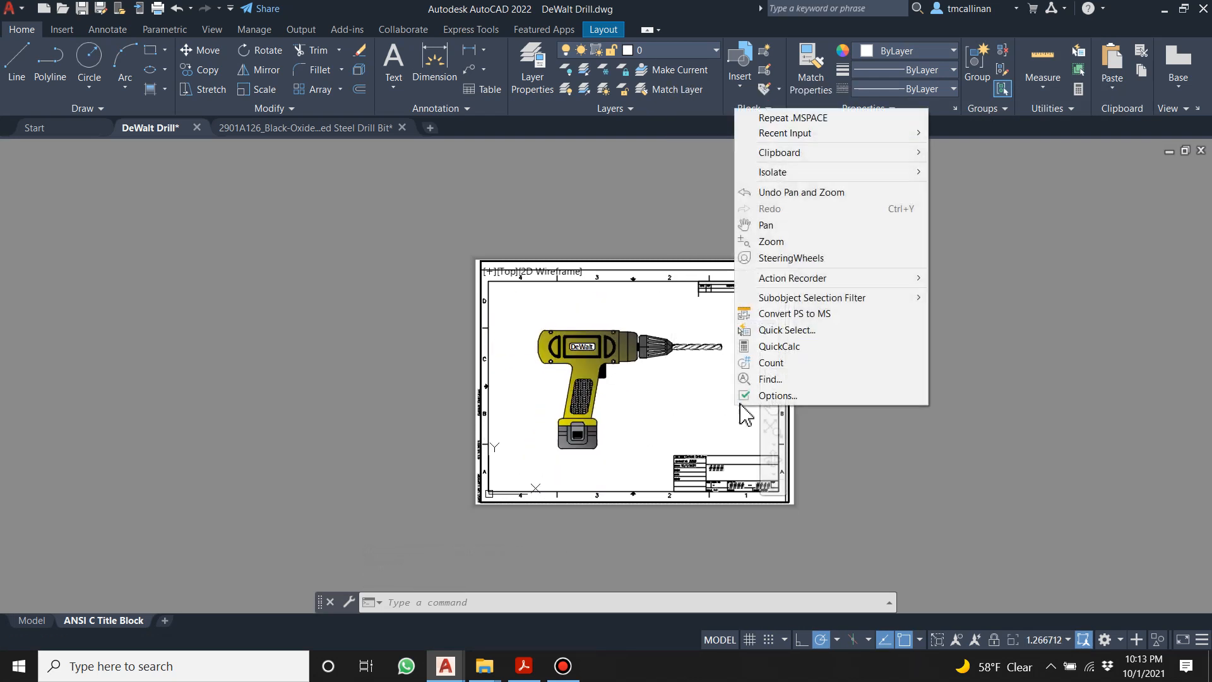
{"action": "key", "text": "Escape"}
{"action": "left_click", "coordinate": [774, 445]}
{"action": "left_click", "coordinate": [830, 502]}
{"action": "mouse_move", "coordinate": [641, 405]}
{"action": "left_mouse_down"}
{"action": "mouse_move", "coordinate": [576, 309]}
{"action": "mouse_move", "coordinate": [590, 308]}
{"action": "left_mouse_up"}
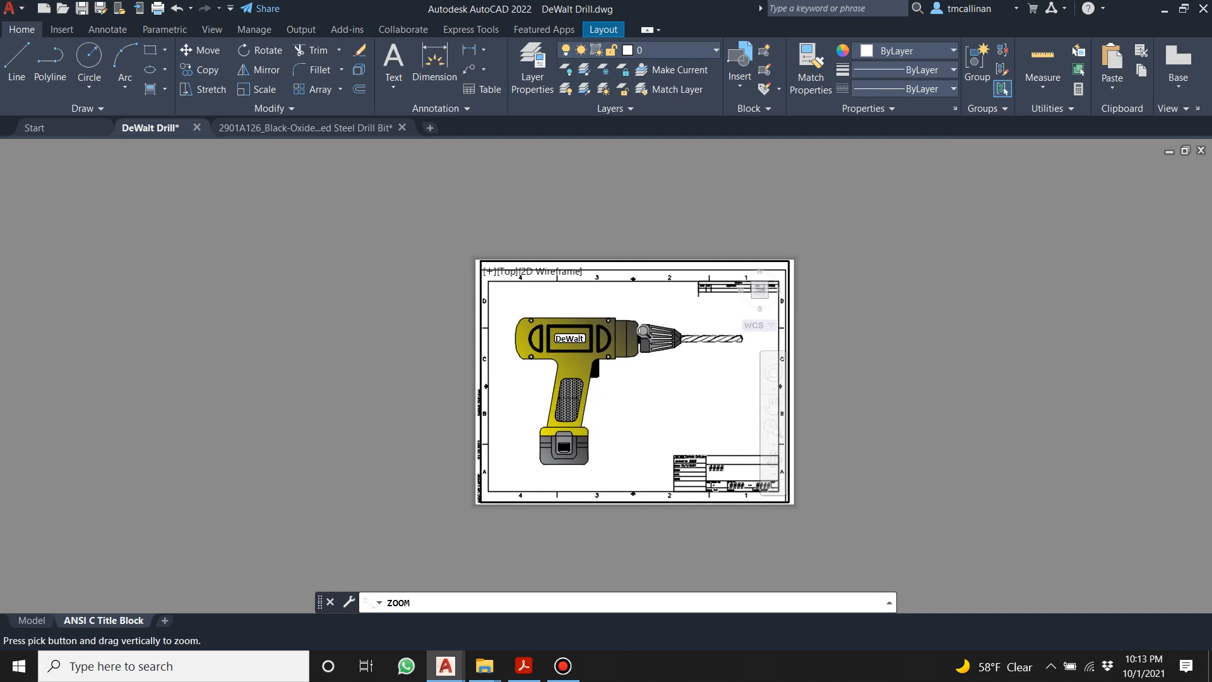
{"action": "key", "text": "Return"}
{"action": "key", "text": "Return"}
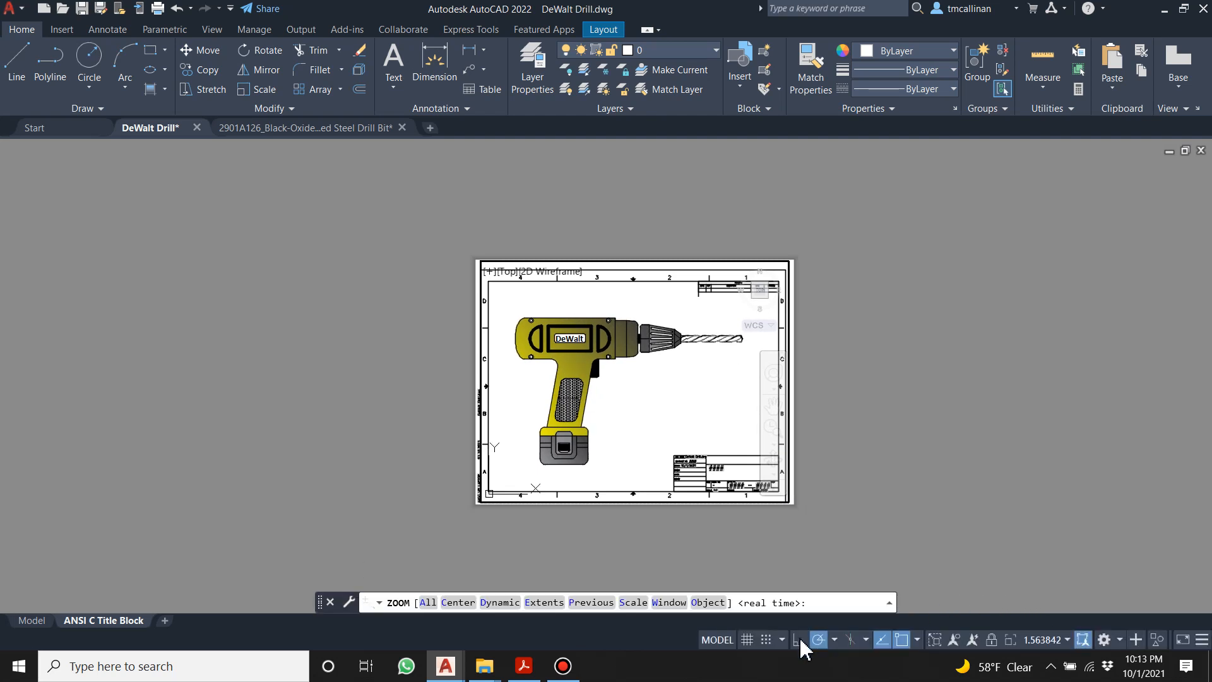
{"action": "left_click", "coordinate": [719, 638]}
Examine the drill and its placement relative to the border and title block on the ANSI C sheet.
{"action": "scroll", "coordinate": [658, 400], "scroll_direction": "up", "scroll_amount": 4}
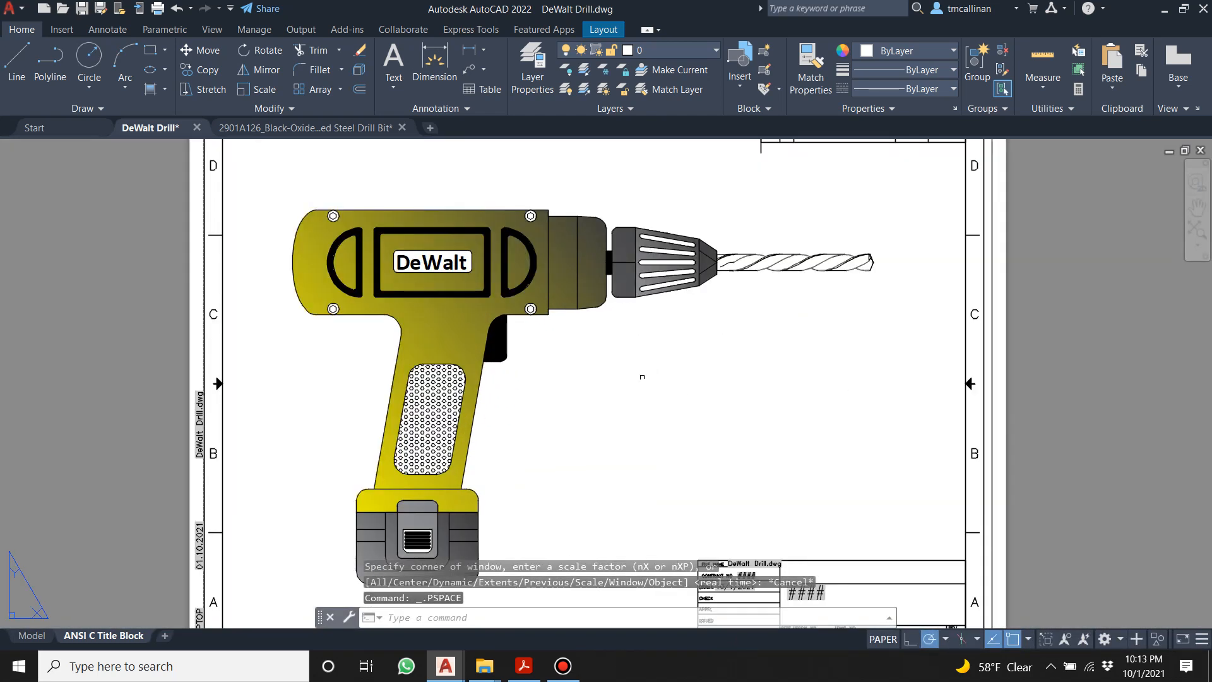
{"action": "scroll", "coordinate": [643, 385], "scroll_direction": "down", "scroll_amount": 2}
{"action": "scroll", "coordinate": [656, 413], "scroll_direction": "up", "scroll_amount": 3}
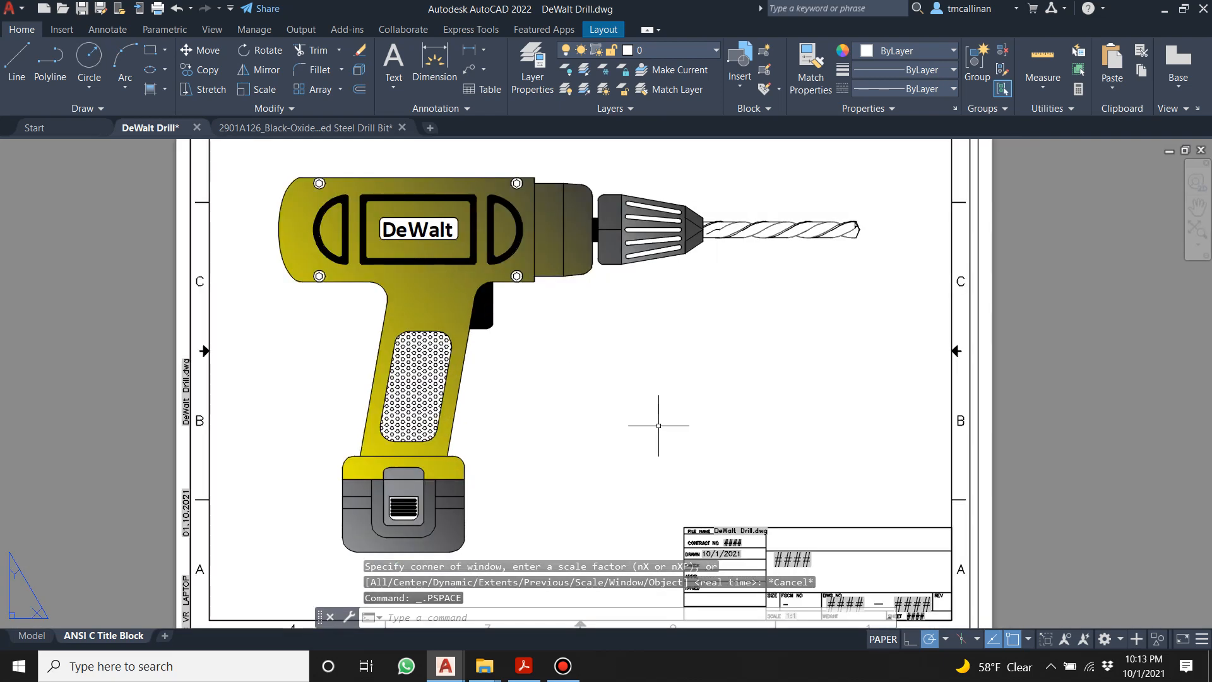
{"action": "scroll", "coordinate": [650, 420], "scroll_direction": "down", "scroll_amount": 3}
{"action": "scroll", "coordinate": [562, 422], "scroll_direction": "up", "scroll_amount": 2}
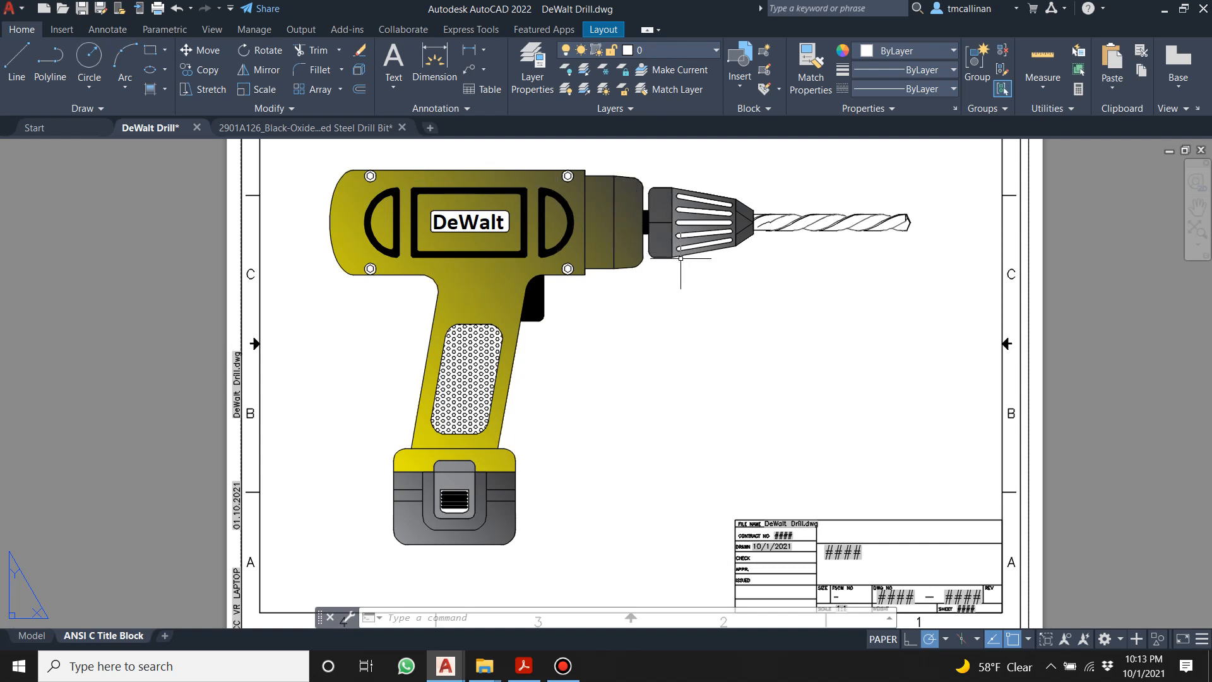
{"action": "scroll", "coordinate": [681, 258], "scroll_direction": "down", "scroll_amount": 2}
{"action": "scroll", "coordinate": [679, 257], "scroll_direction": "up", "scroll_amount": 2}
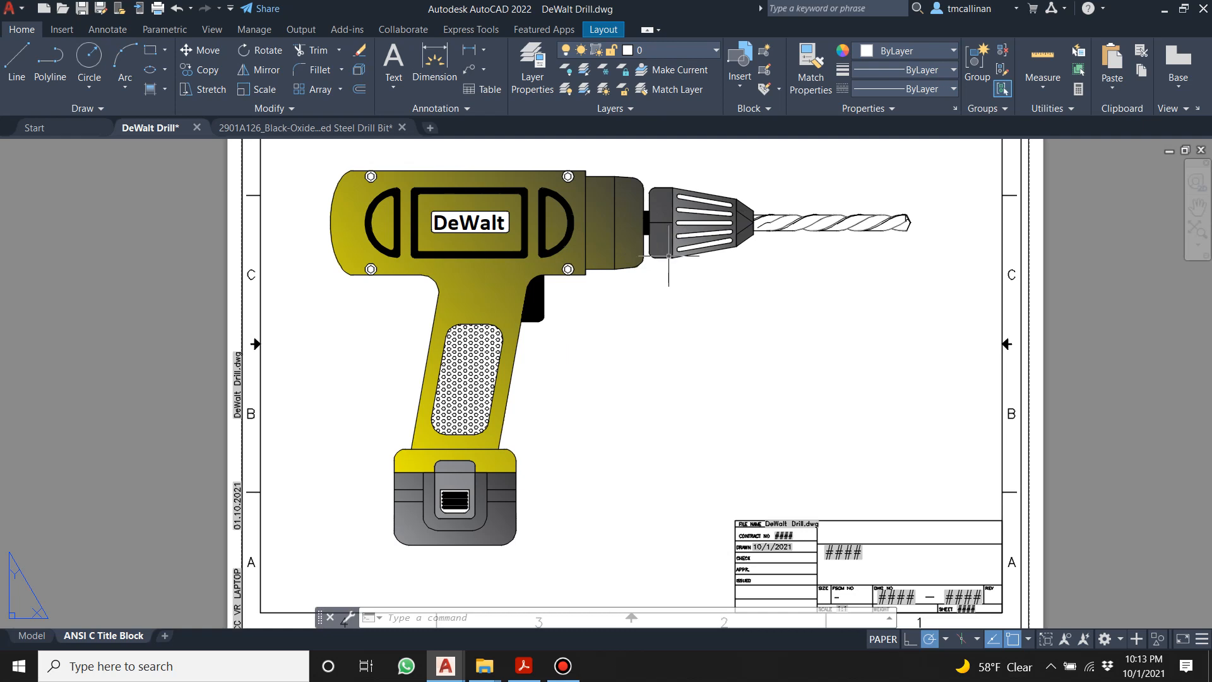
{"action": "scroll", "coordinate": [669, 256], "scroll_direction": "down", "scroll_amount": 2}
{"action": "scroll", "coordinate": [691, 221], "scroll_direction": "up", "scroll_amount": 2}
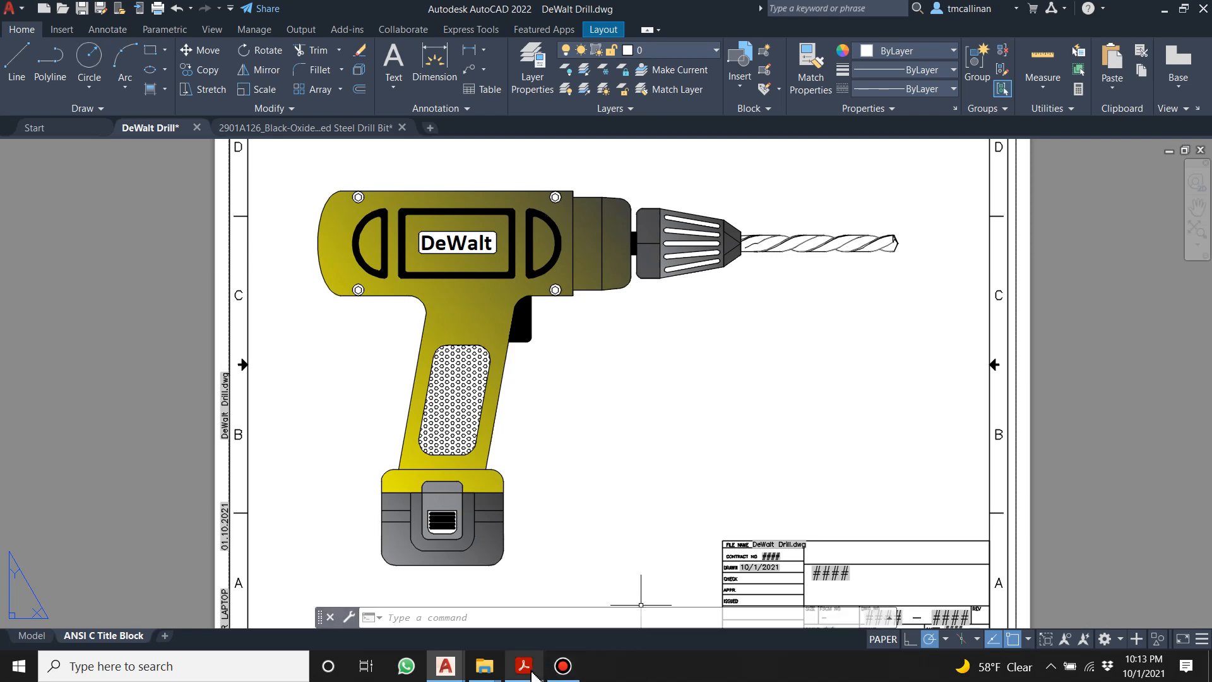
Switch to the AutoCAD Exercises REV B PDF in Acrobat, view it at 75% and look over Examples 15 to 18.
{"action": "mouse_move", "coordinate": [532, 674]}
{"action": "left_click", "coordinate": [554, 548]}
{"action": "scroll", "coordinate": [648, 363], "scroll_direction": "down", "scroll_amount": 5}
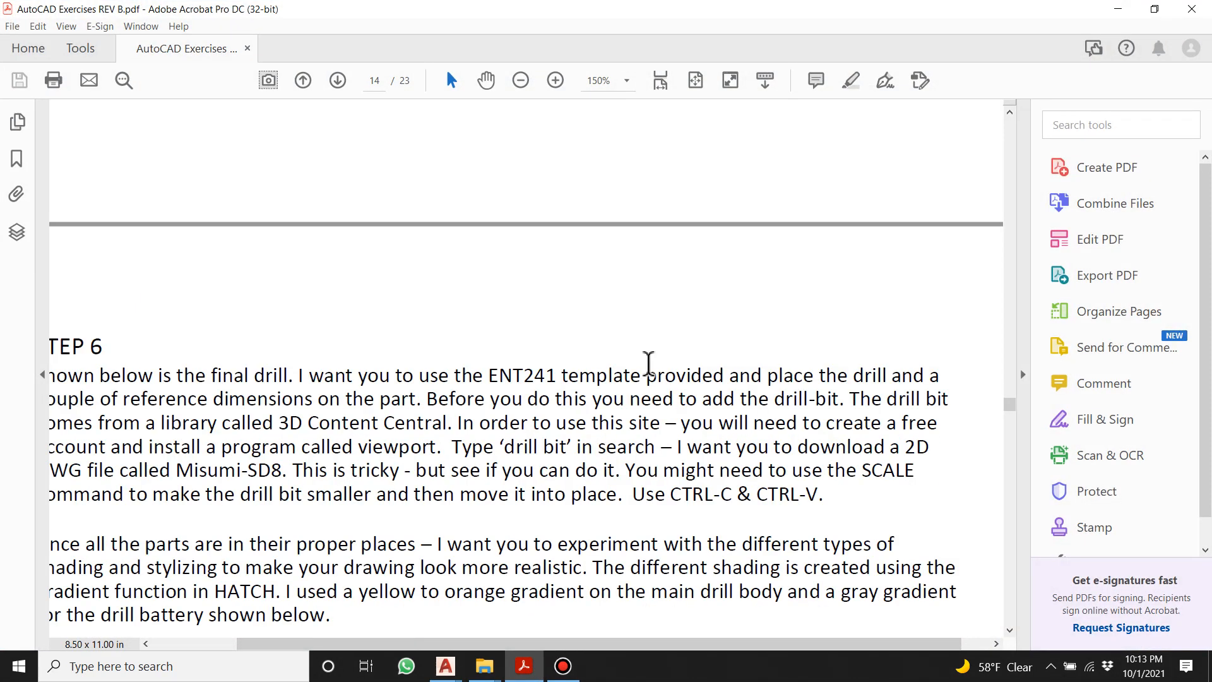
{"action": "scroll", "coordinate": [638, 371], "scroll_direction": "down", "scroll_amount": 2, "text": "ctrl"}
{"action": "scroll", "coordinate": [597, 290], "scroll_direction": "down", "scroll_amount": 10}
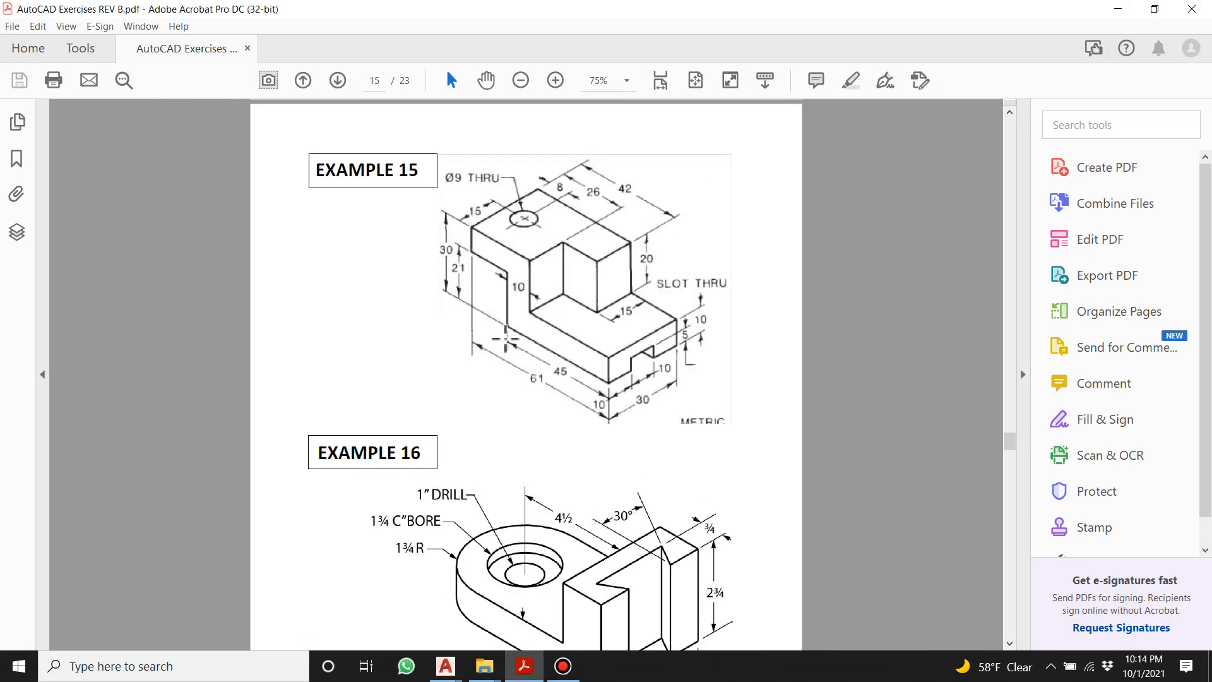
{"action": "scroll", "coordinate": [578, 352], "scroll_direction": "down", "scroll_amount": 5}
{"action": "scroll", "coordinate": [578, 351], "scroll_direction": "down", "scroll_amount": 6}
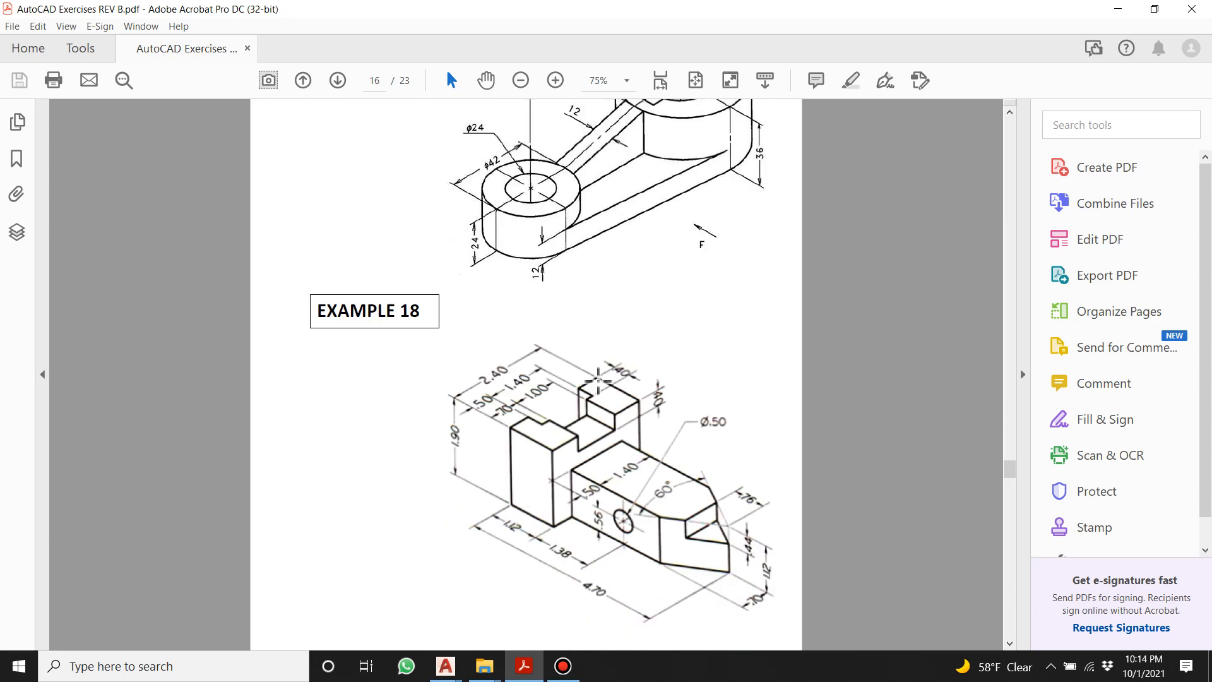
{"action": "scroll", "coordinate": [598, 377], "scroll_direction": "up", "scroll_amount": 2}
{"action": "scroll", "coordinate": [598, 377], "scroll_direction": "up", "scroll_amount": 8}
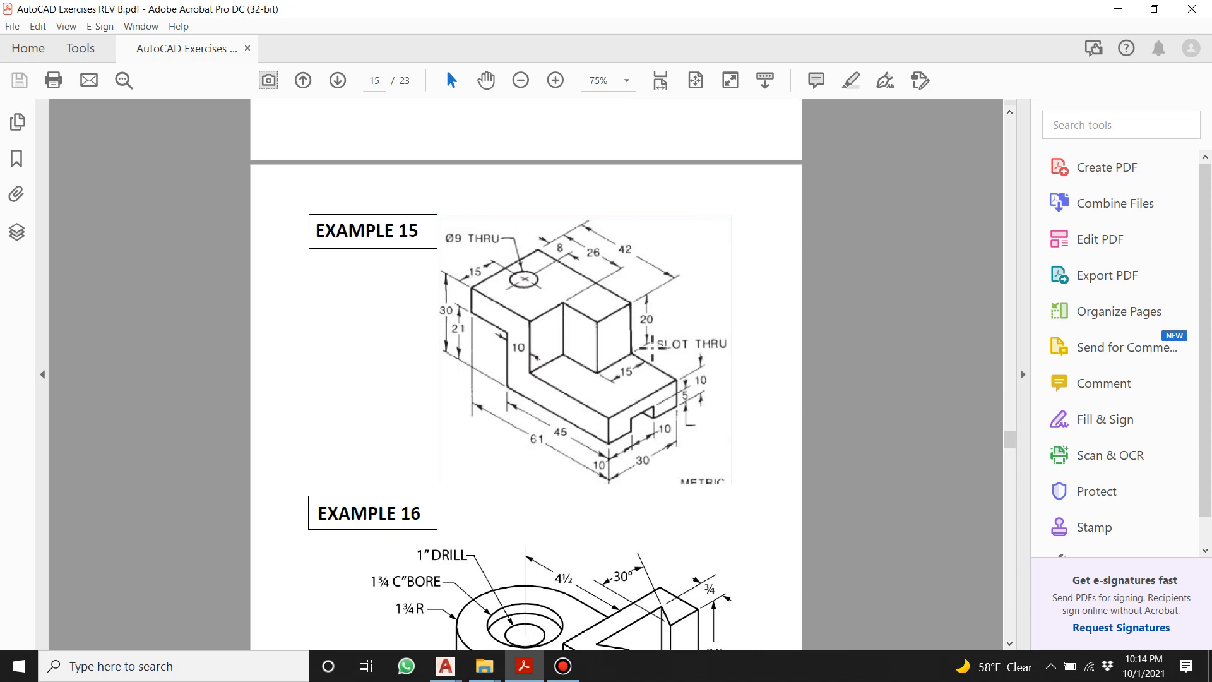
Look through the dimensioned isometric exercises as far as Example 22 and return to Example 15.
{"action": "scroll", "coordinate": [670, 357], "scroll_direction": "down", "scroll_amount": 3}
{"action": "scroll", "coordinate": [649, 352], "scroll_direction": "up", "scroll_amount": 3}
{"action": "scroll", "coordinate": [644, 345], "scroll_direction": "down", "scroll_amount": 15}
{"action": "scroll", "coordinate": [697, 435], "scroll_direction": "down", "scroll_amount": 10}
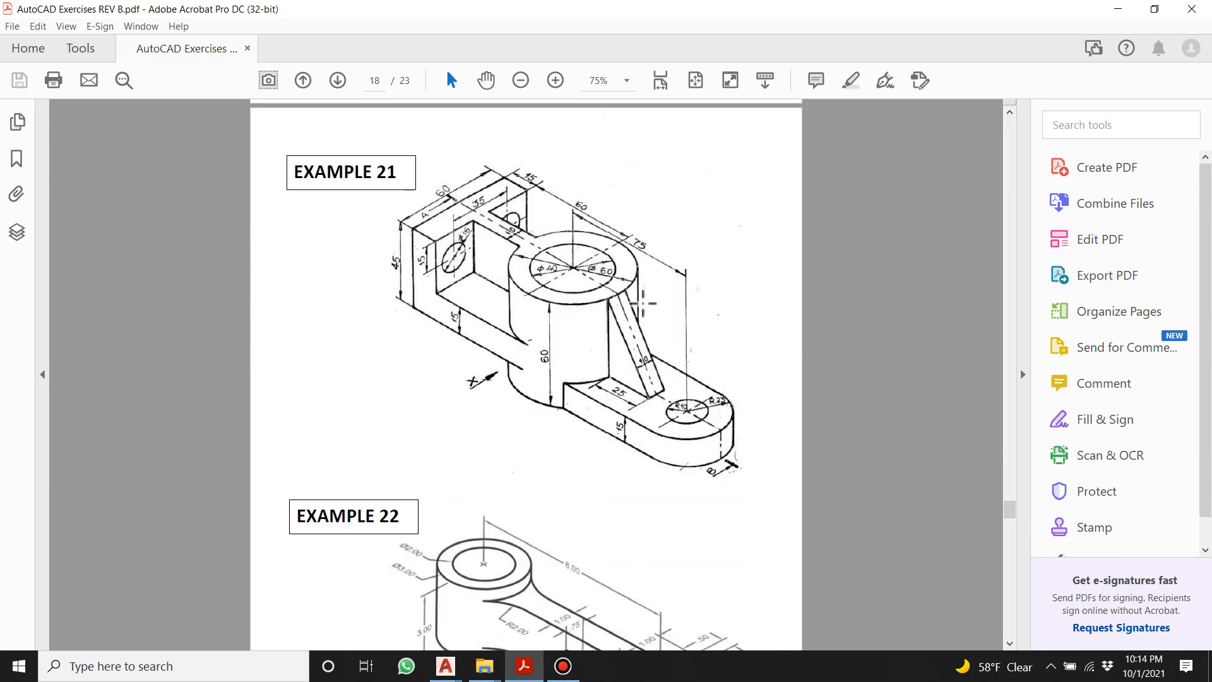
{"action": "scroll", "coordinate": [555, 296], "scroll_direction": "up", "scroll_amount": 10}
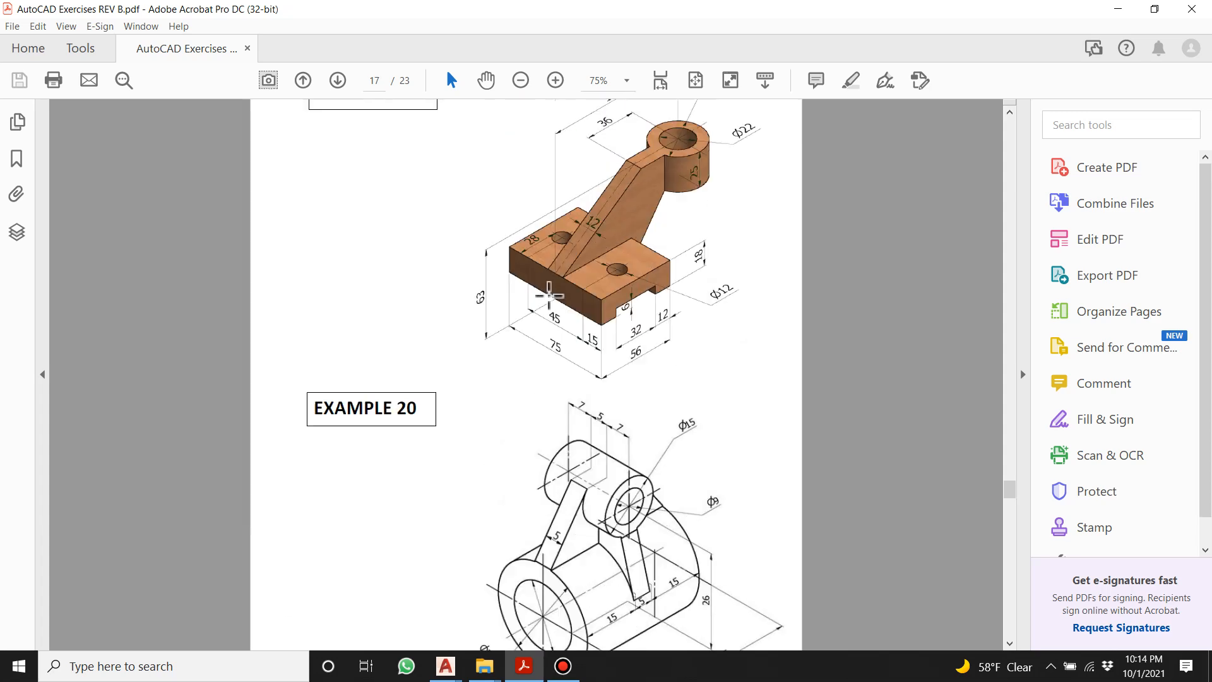
{"action": "scroll", "coordinate": [551, 285], "scroll_direction": "up", "scroll_amount": 8}
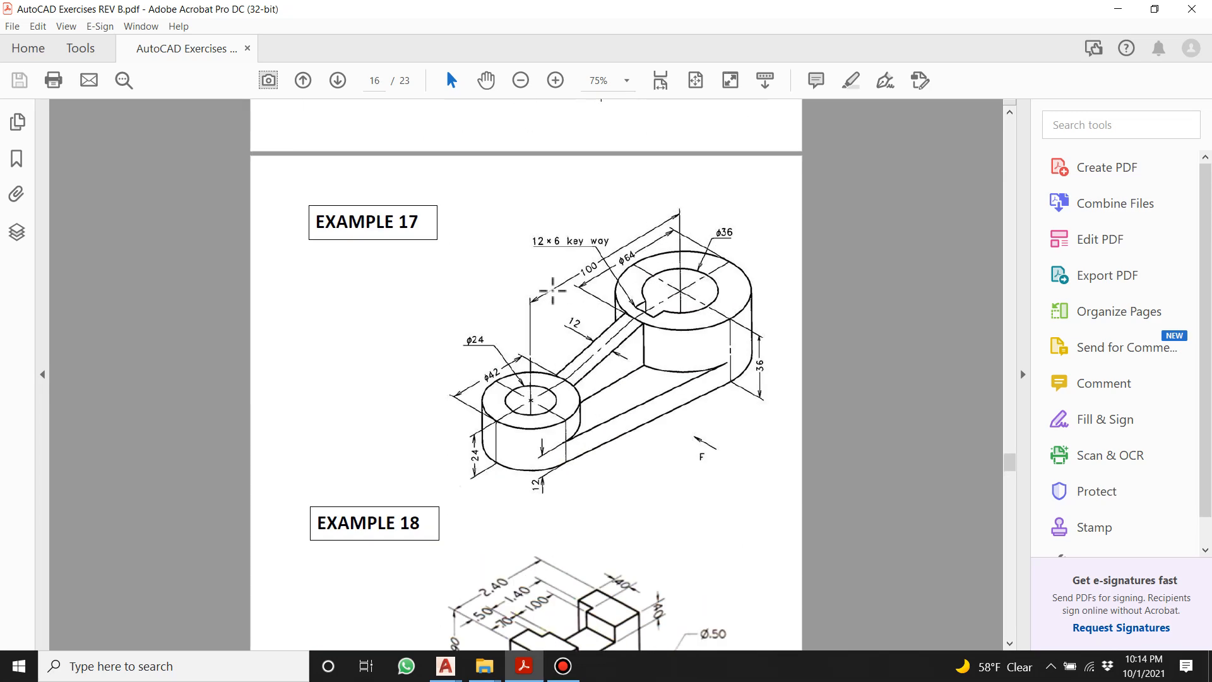
{"action": "scroll", "coordinate": [570, 289], "scroll_direction": "up", "scroll_amount": 2}
{"action": "scroll", "coordinate": [570, 289], "scroll_direction": "up", "scroll_amount": 9}
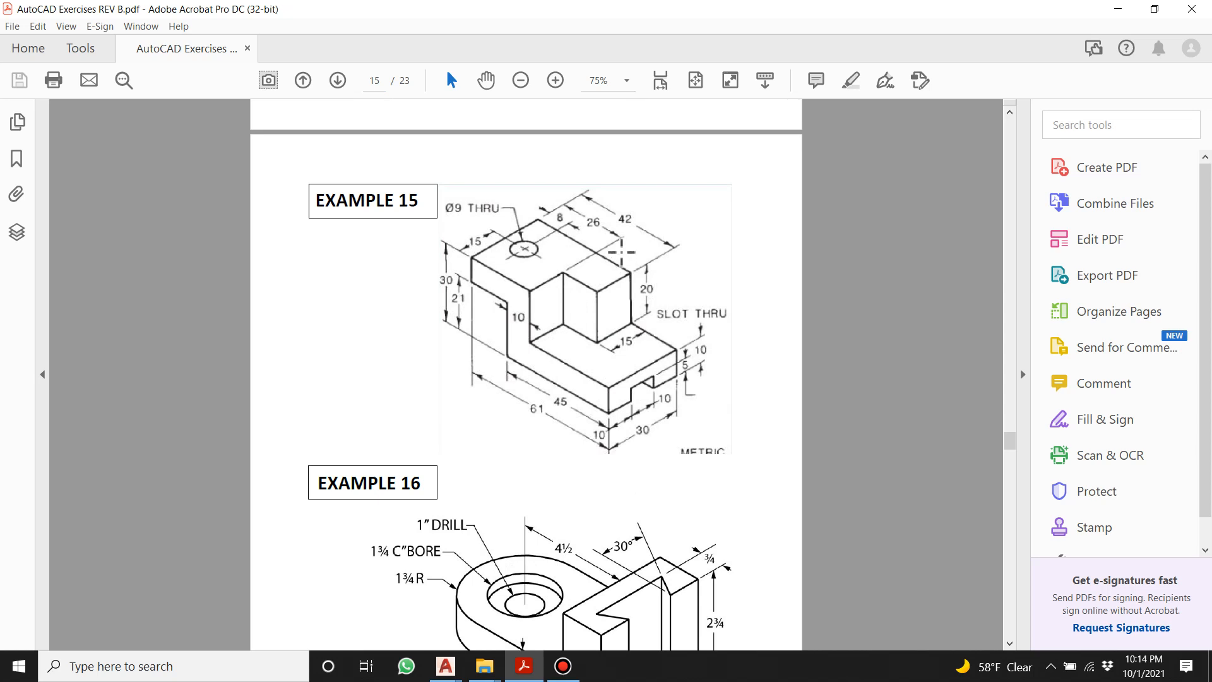
{"action": "scroll", "coordinate": [621, 252], "scroll_direction": "up", "scroll_amount": 3}
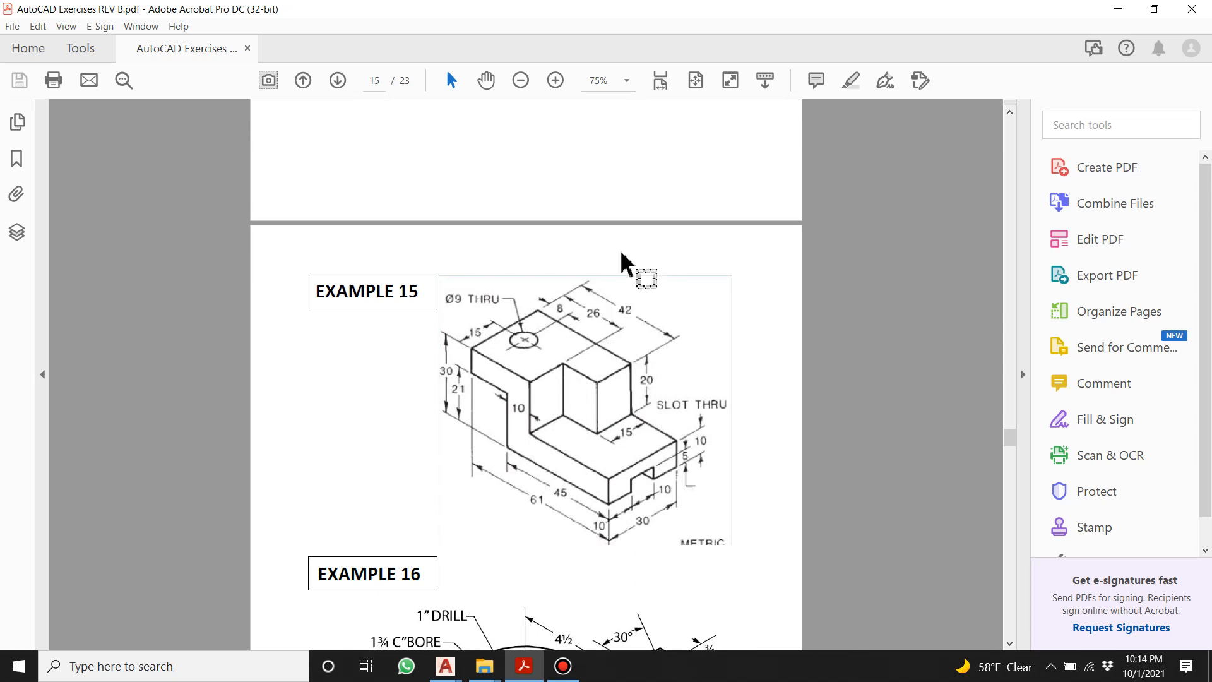
{"action": "scroll", "coordinate": [621, 253], "scroll_direction": "down", "scroll_amount": 2}
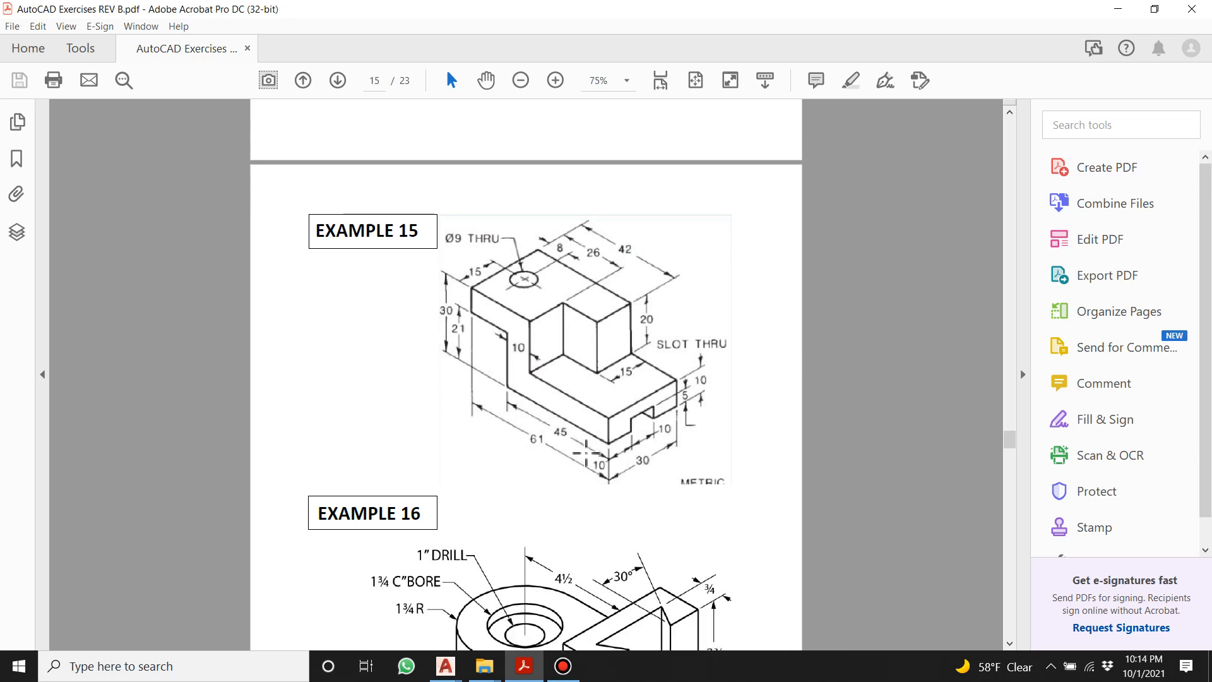
{"action": "left_click", "coordinate": [563, 666]}
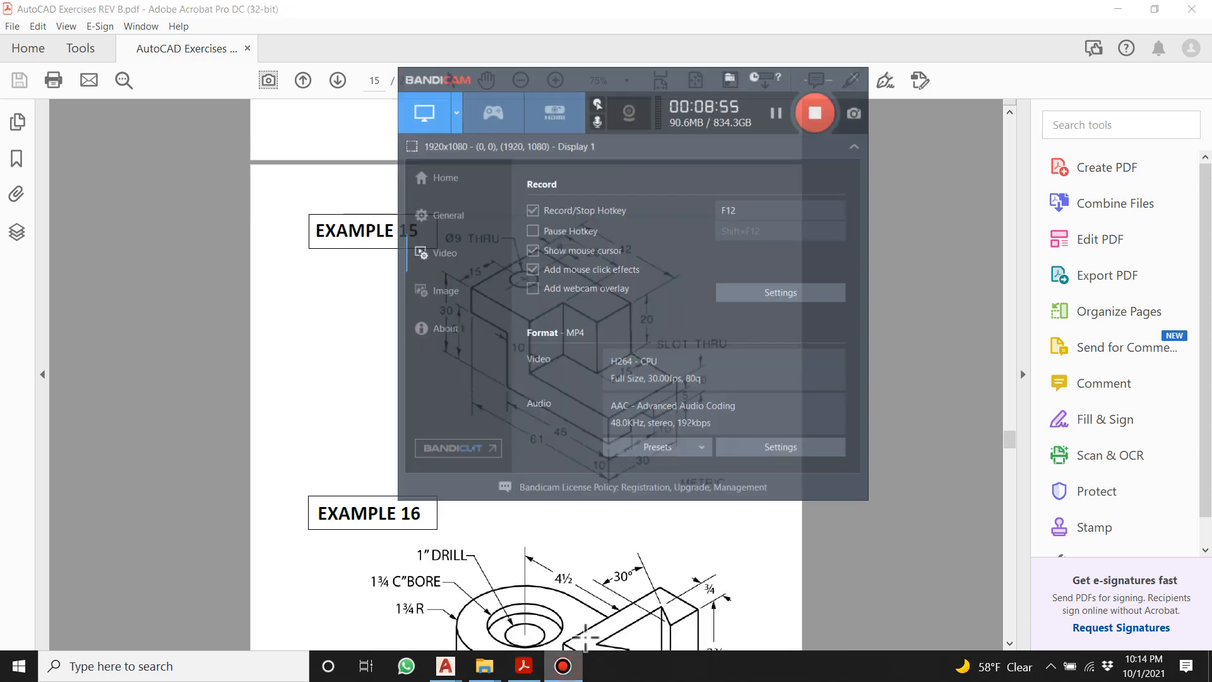